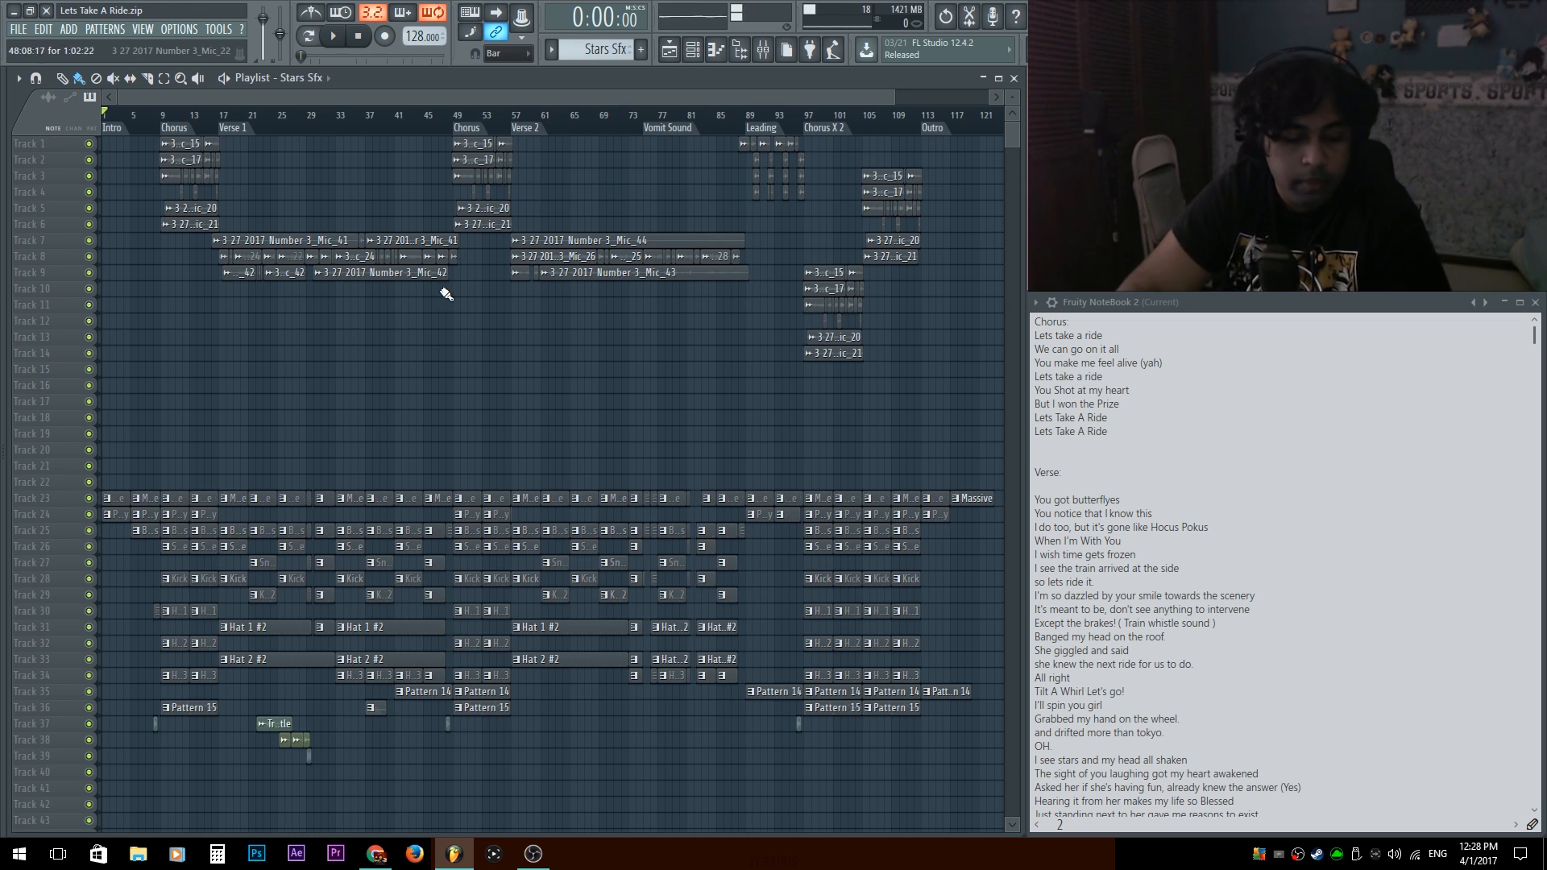
Examine the playlist arrangement, comparing the vocal clips with the instrument and drum patterns across the song sections.
scroll(177, 420, "up", 6)
left_click_drag(190, 542, 432, 509)
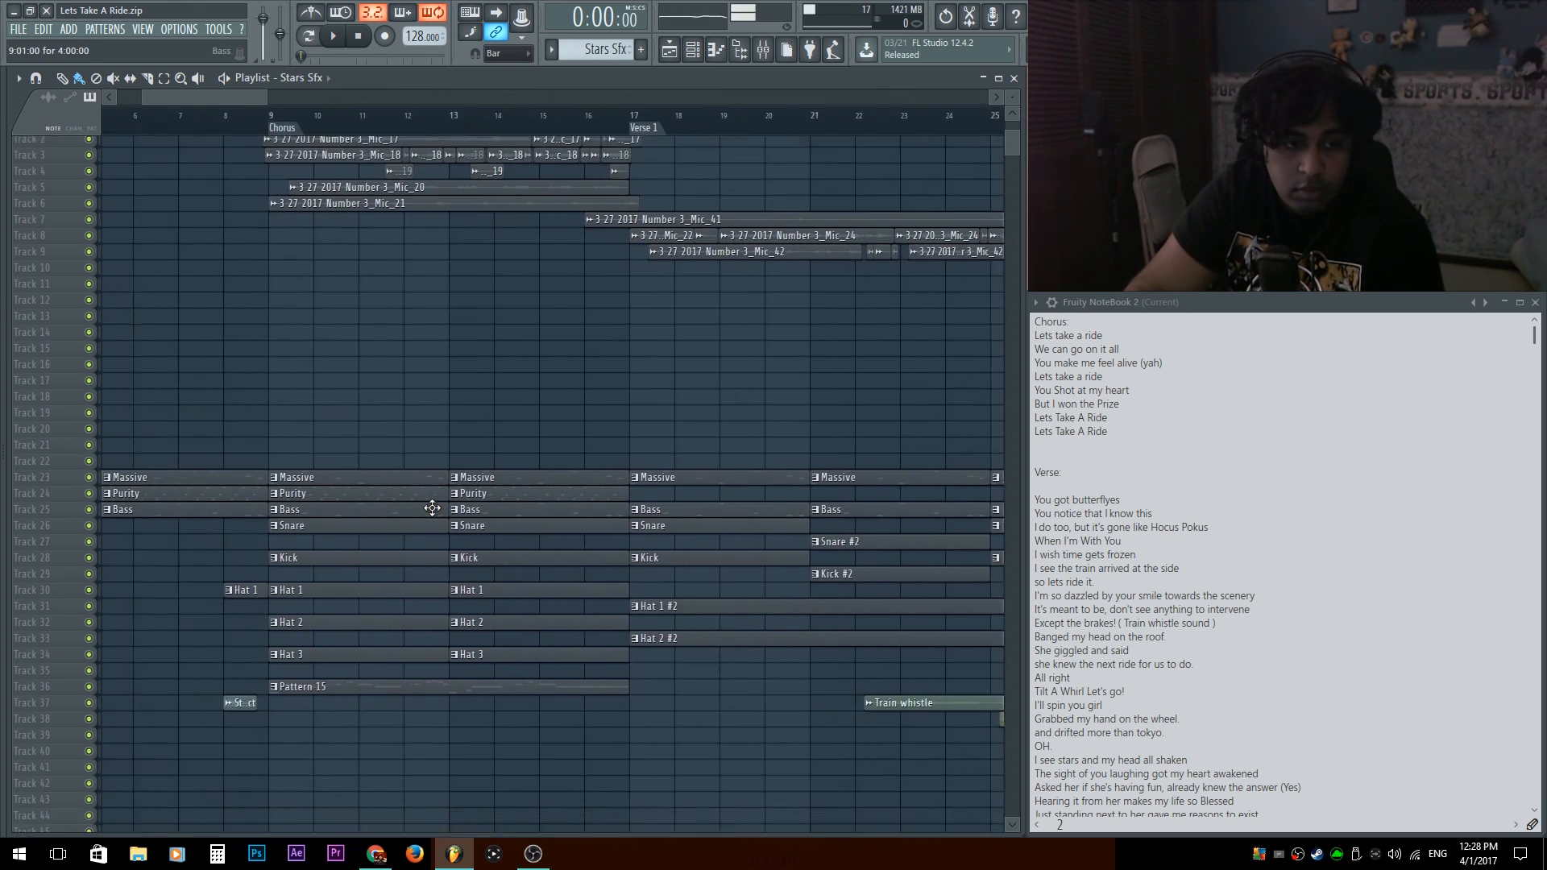
scroll(433, 509, "up", 4)
scroll(487, 325, "down", 3)
scroll(459, 349, "down", 6)
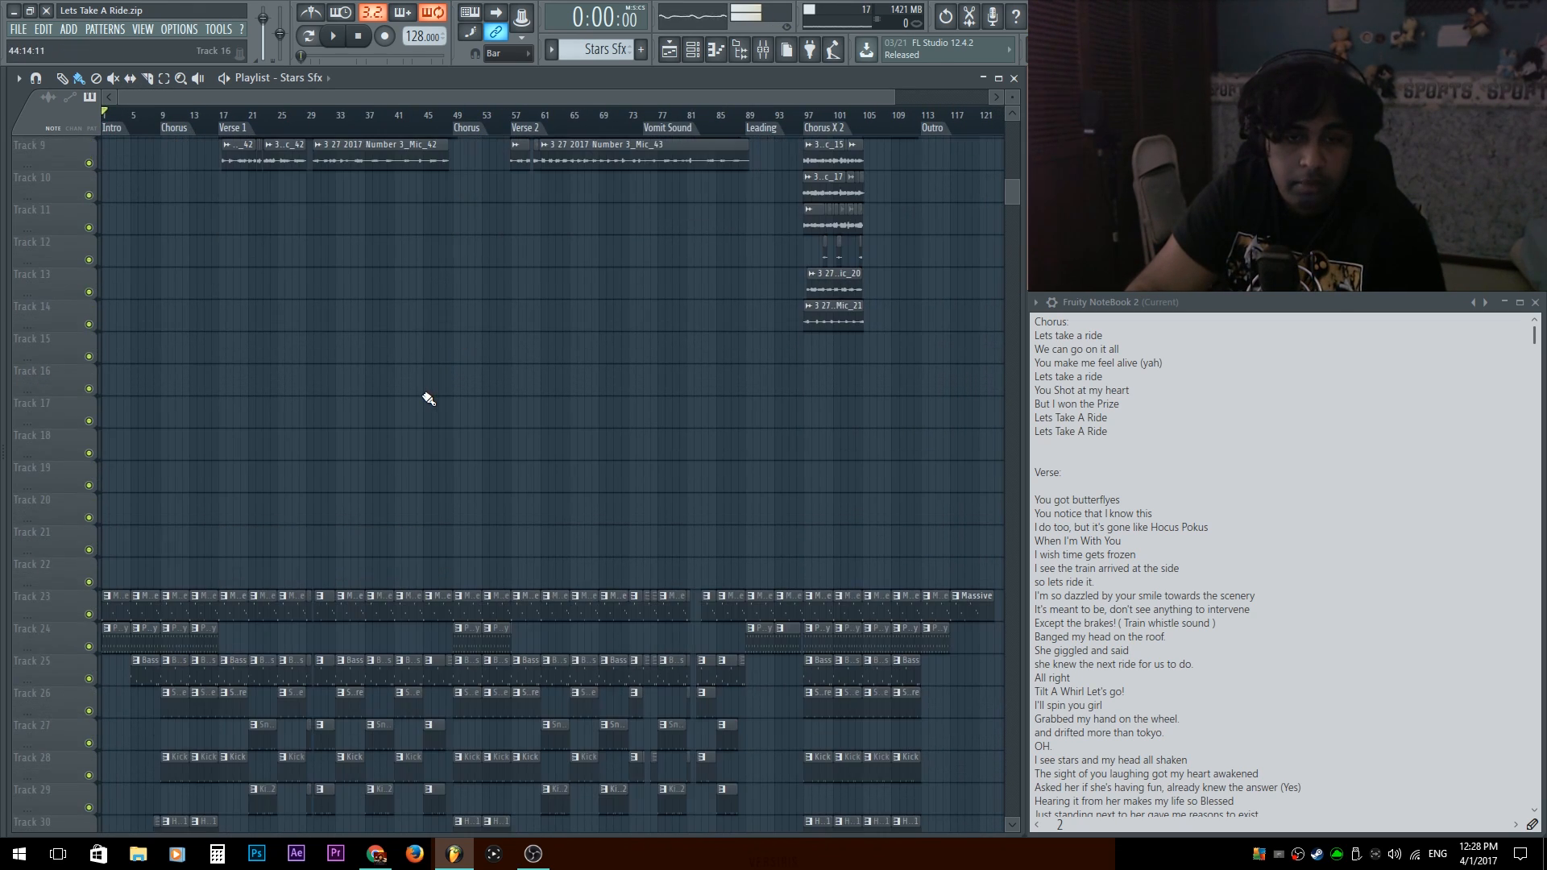
scroll(402, 445, "up", 4)
scroll(396, 451, "up", 4)
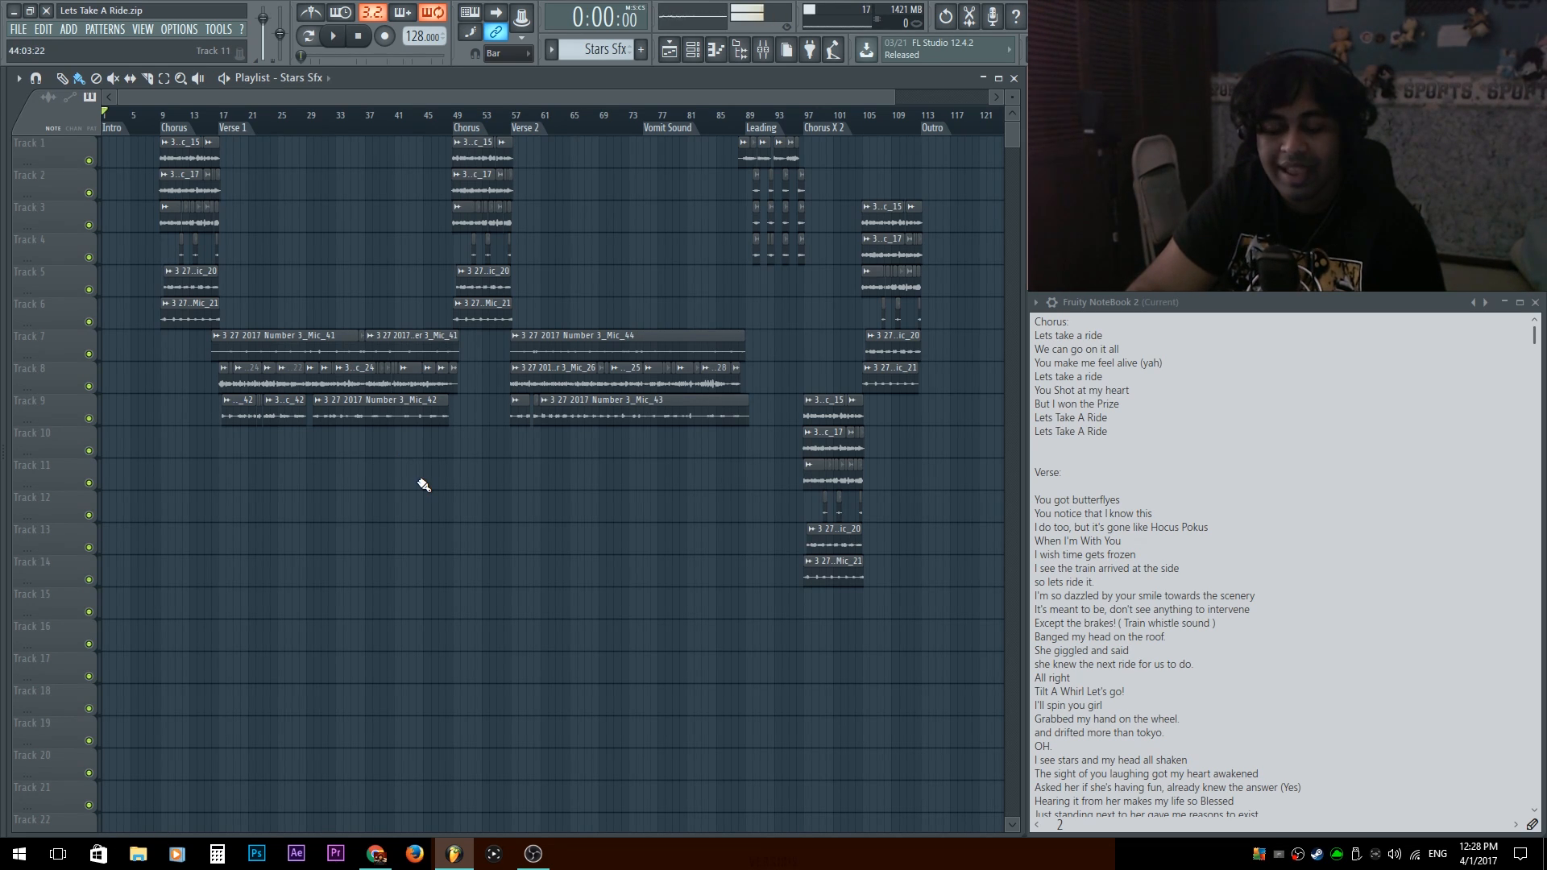
Look over the mixer tracks and inspect the Stars Sfx clip at bar 37 in the playlist.
key("F9")
left_click(268, 498)
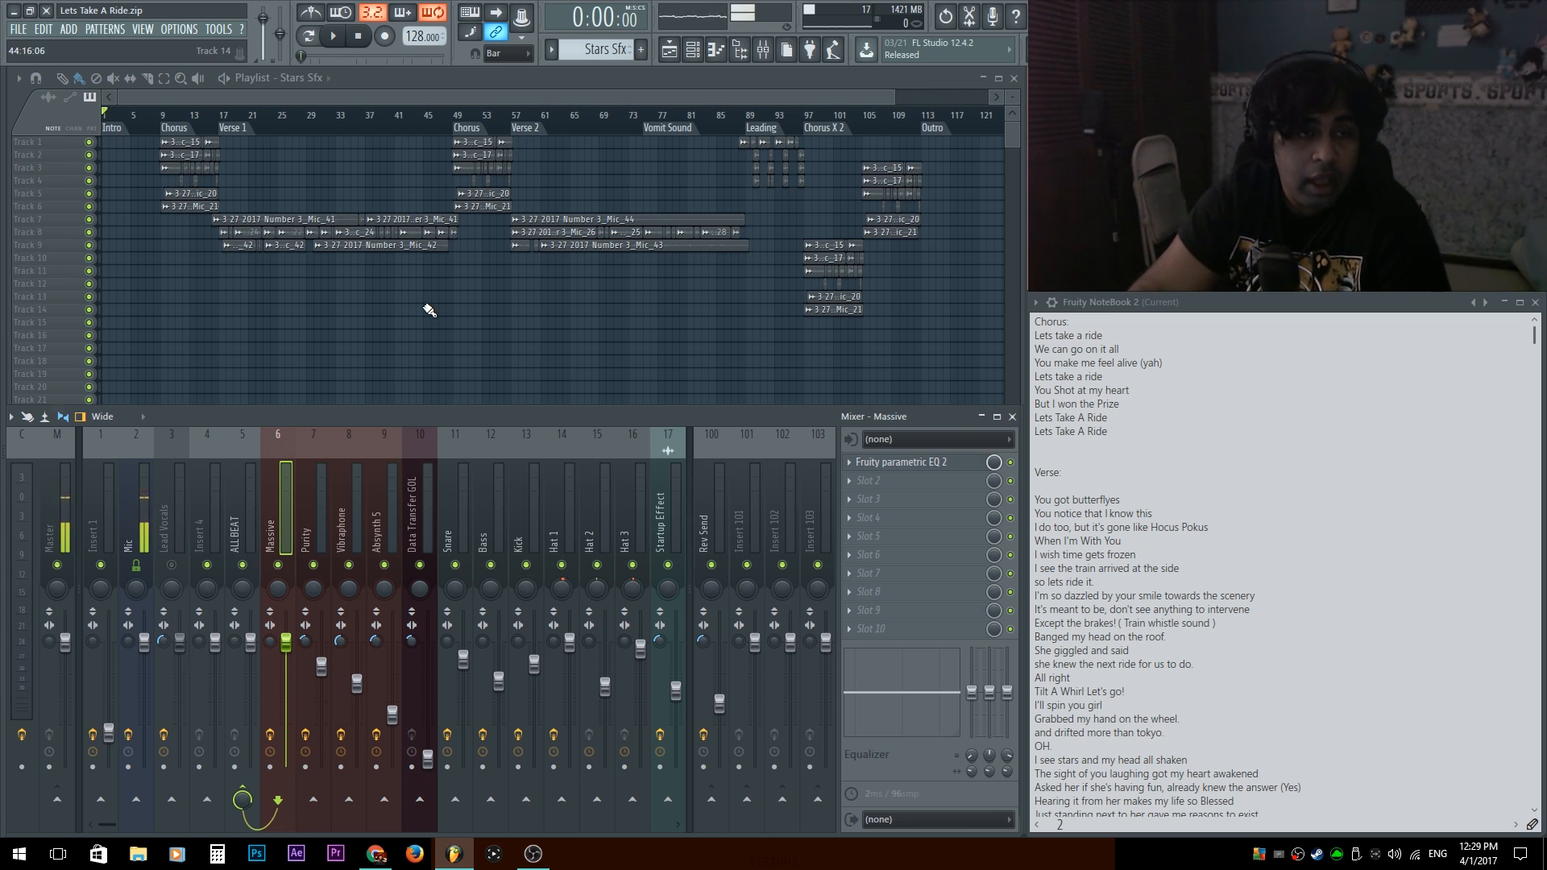
key("F9")
scroll(441, 596, "up", 10)
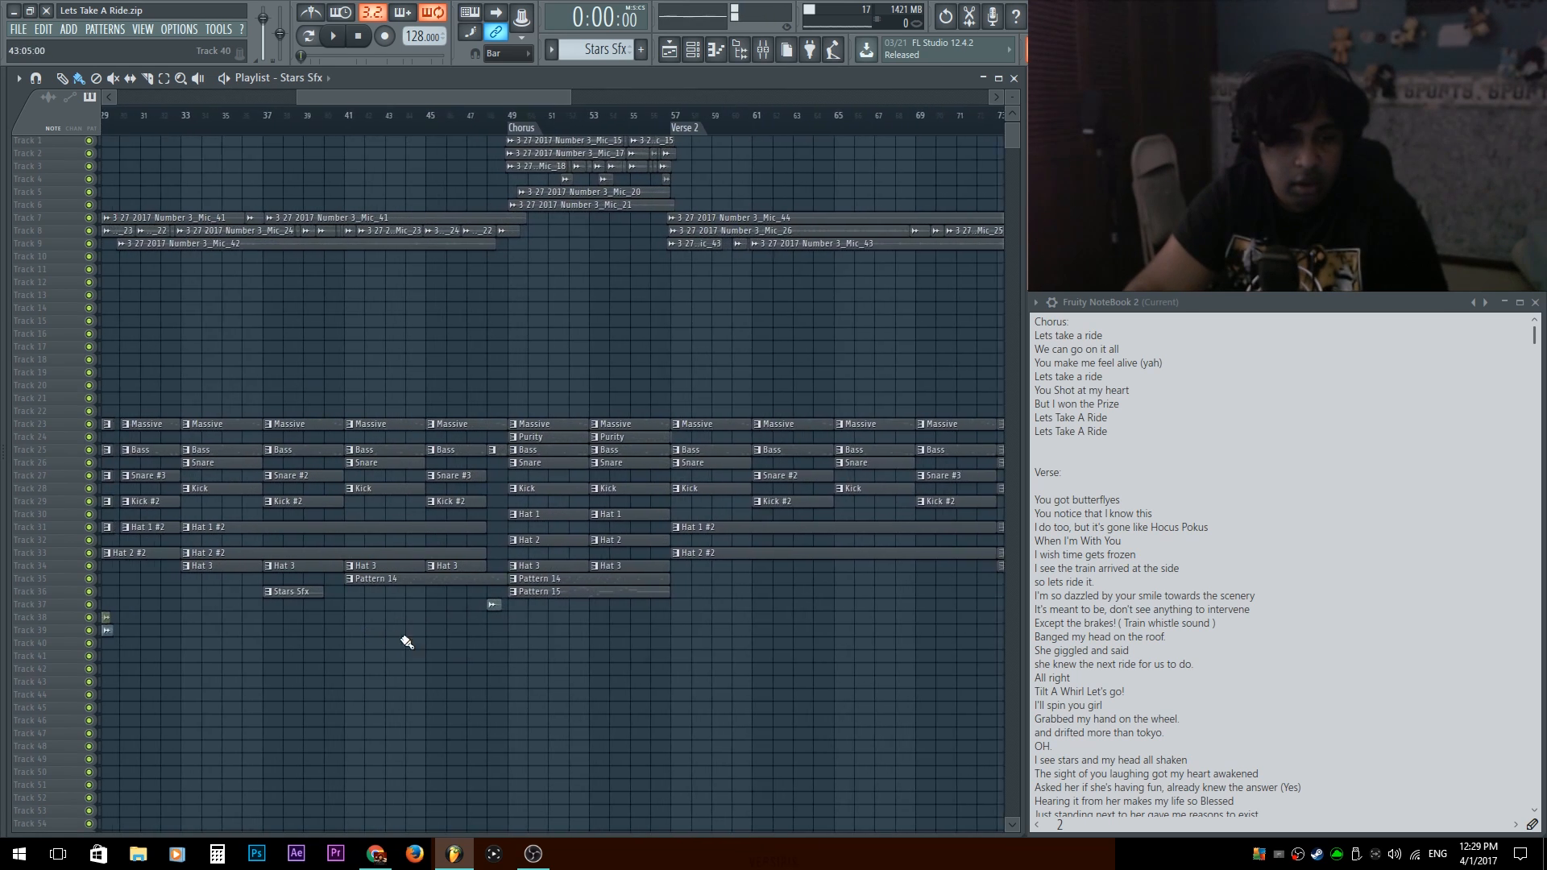
left_click_drag(491, 642, 709, 636)
scroll(707, 628, "up", 4)
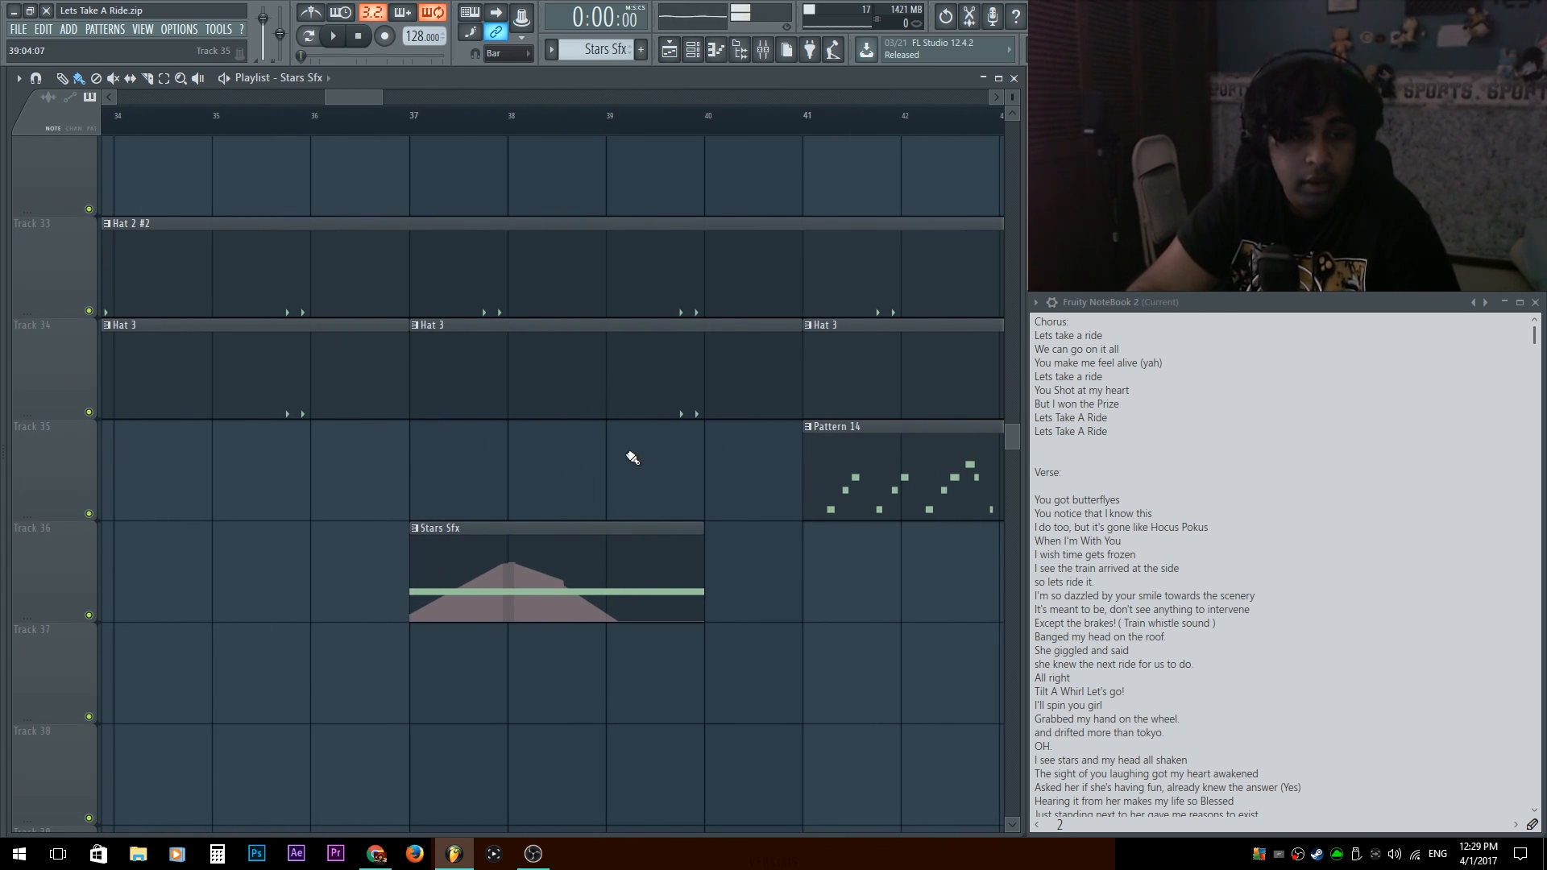
Try a 10 dB peak boost around 349 Hz in the Purity track's second parametric EQ, and reset the band.
key("F9")
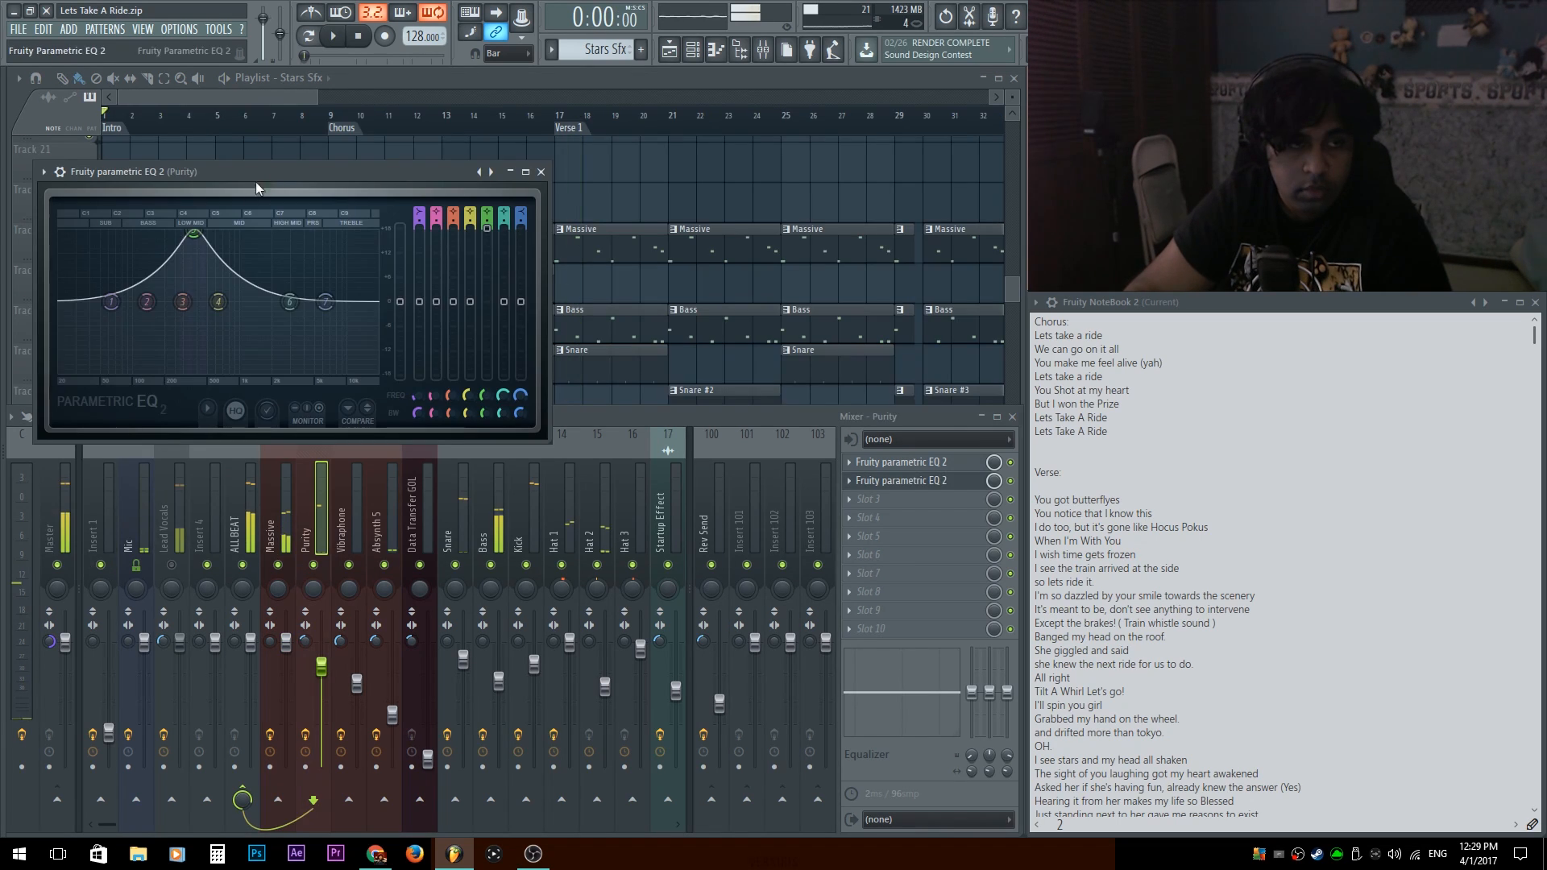
mouse_move(201, 250)
left_mouse_down()
mouse_move(180, 245)
mouse_move(190, 260)
left_mouse_up()
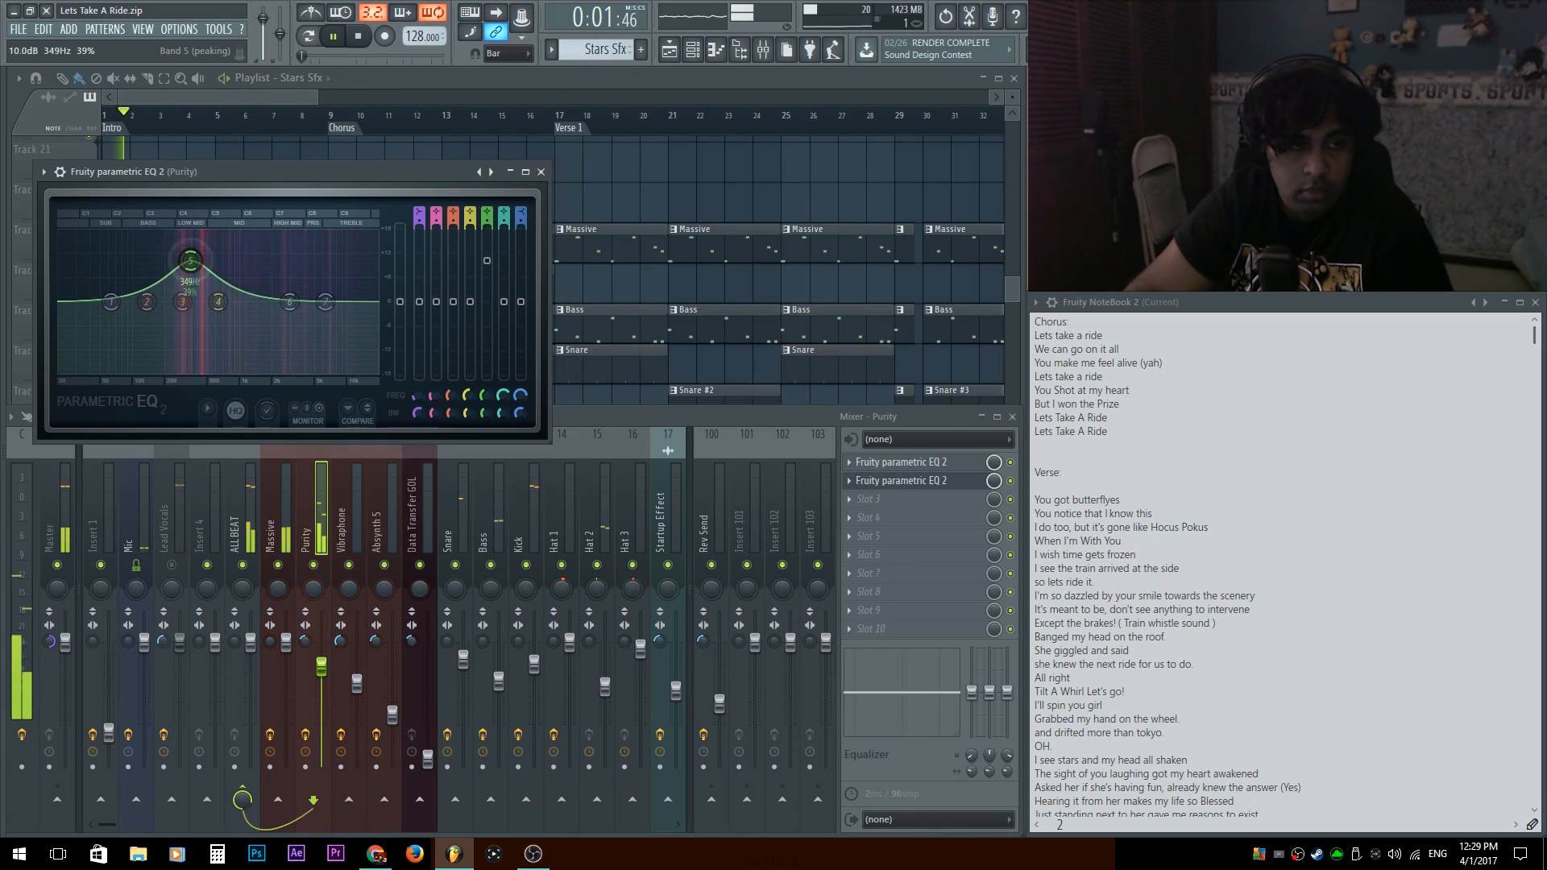
left_click(952, 467)
left_click(952, 469)
right_click(200, 273)
left_click(242, 294)
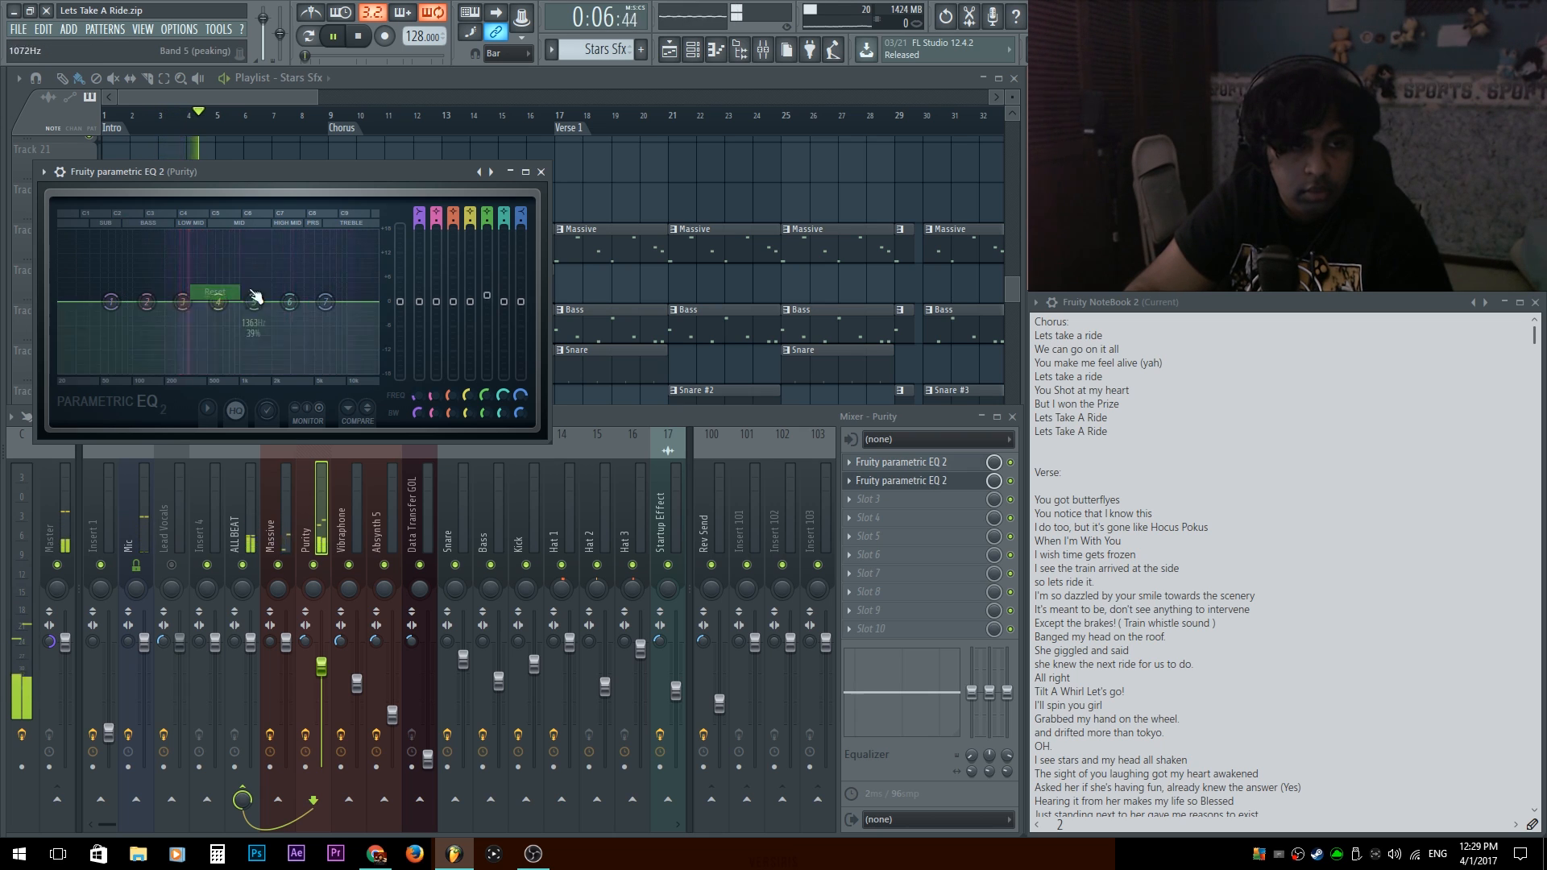
left_click(541, 171)
Raise band 4 slightly in the Purity track's first parametric EQ, and remove the second EQ from slot 2.
left_click(932, 463)
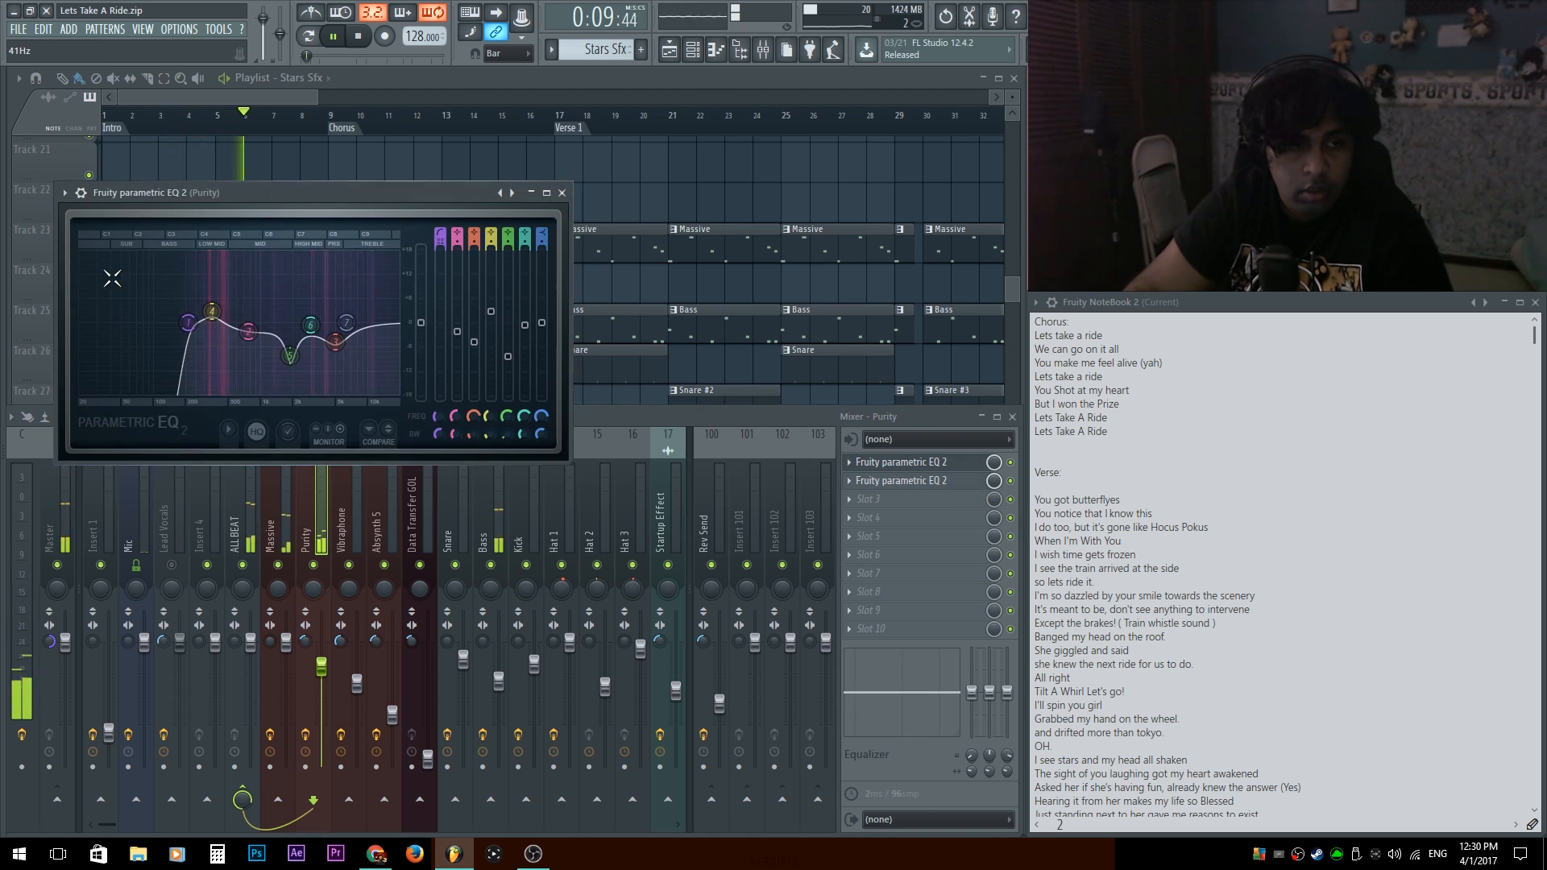
left_click_drag(212, 311, 212, 305)
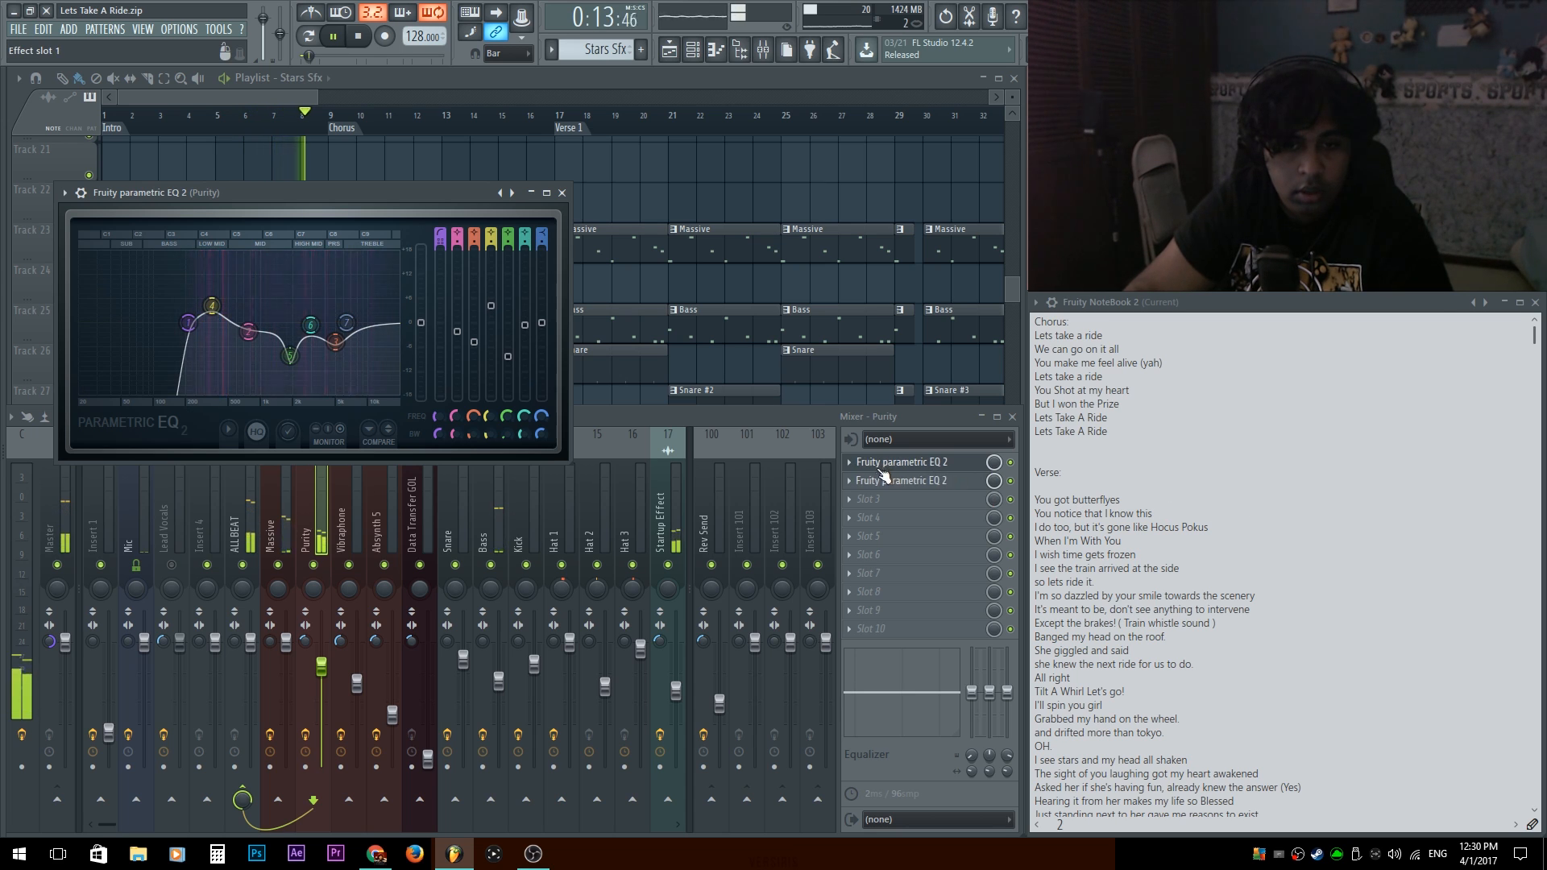
left_click(850, 481)
mouse_move(870, 485)
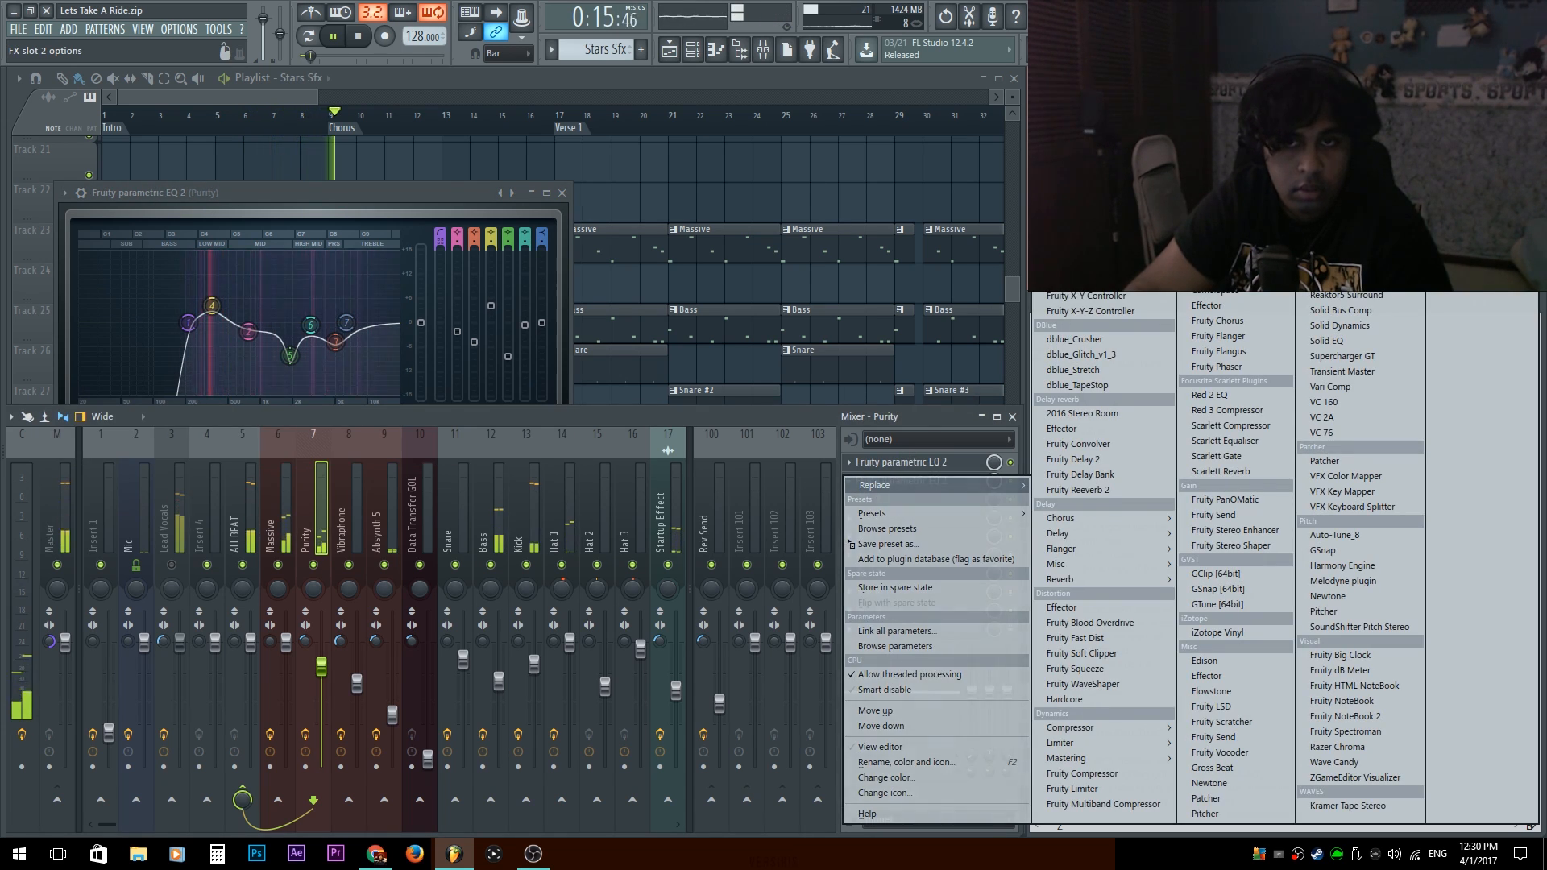
left_click(860, 258)
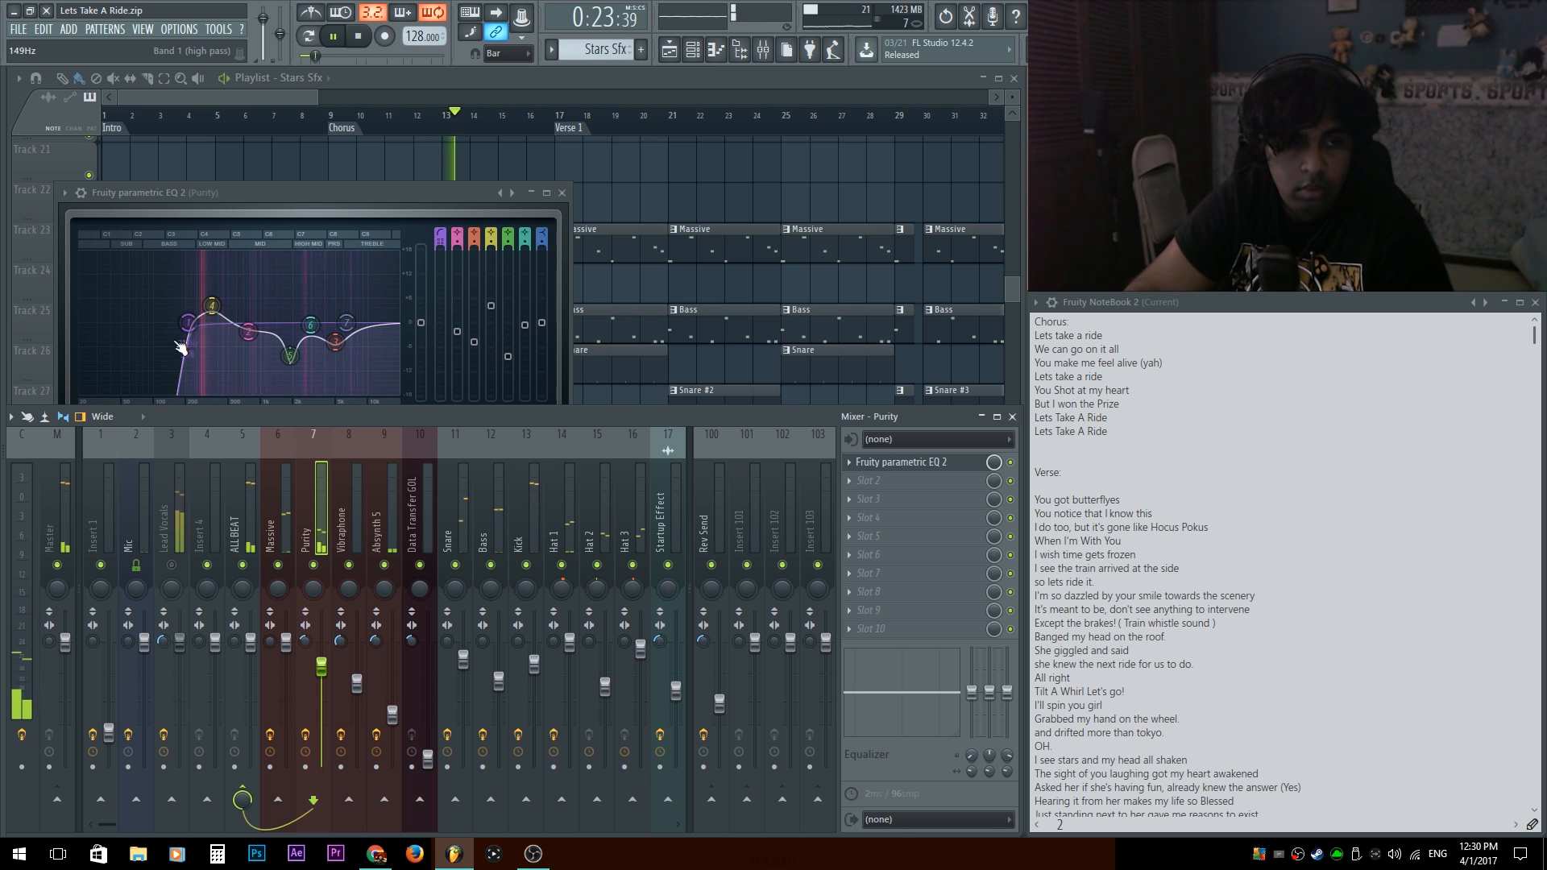
left_click(212, 307)
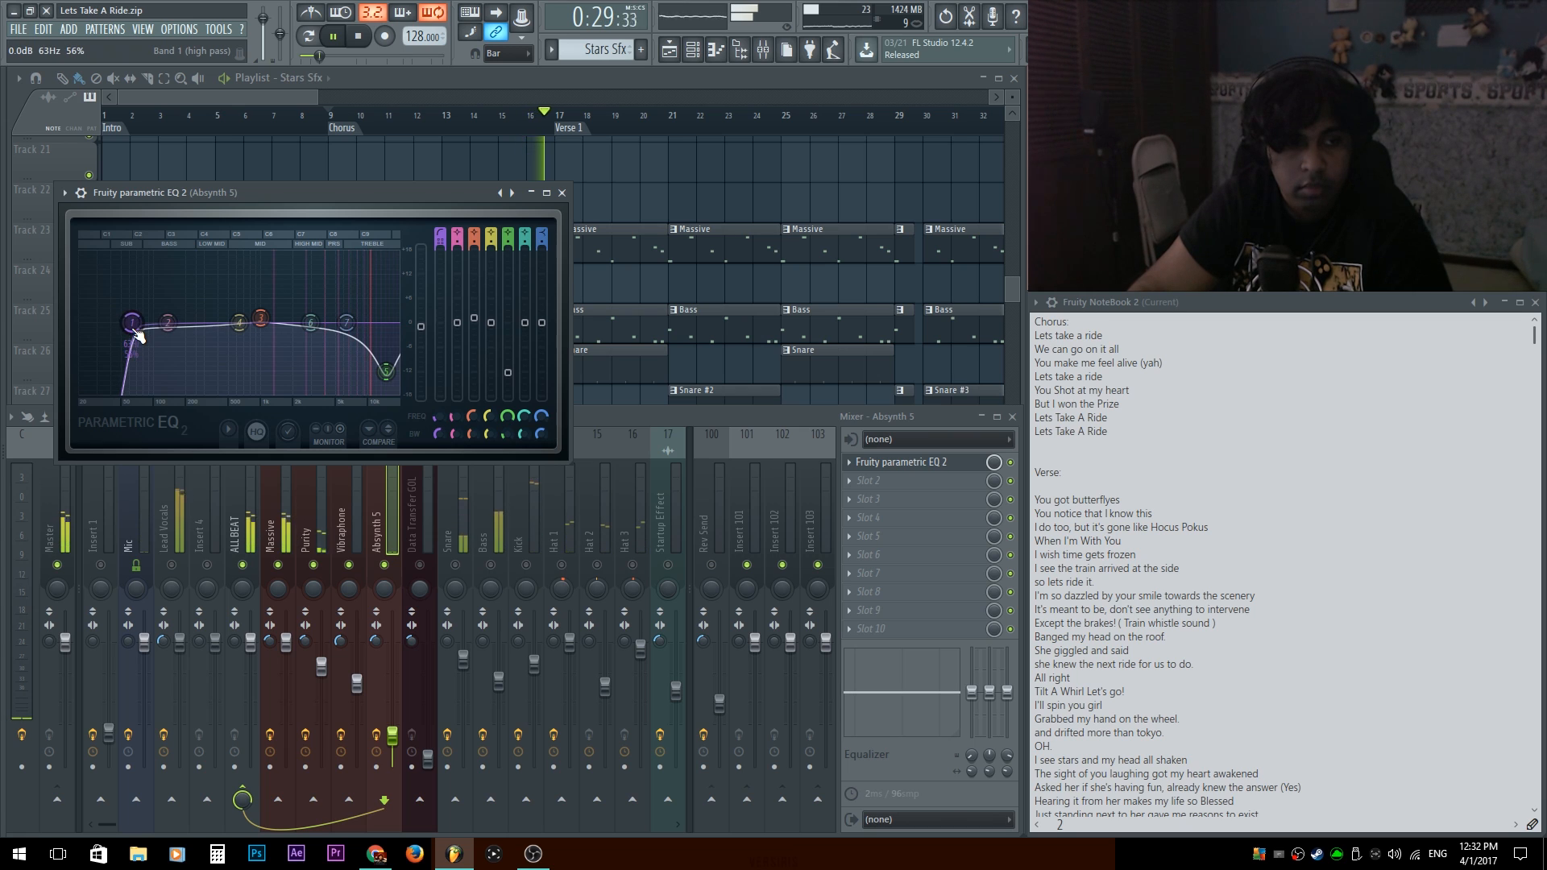
Raise the high-pass cutoff in the Absynth 5 track's parametric EQ while playing back the chorus.
left_click_drag(135, 332, 236, 332)
key("space")
key("space")
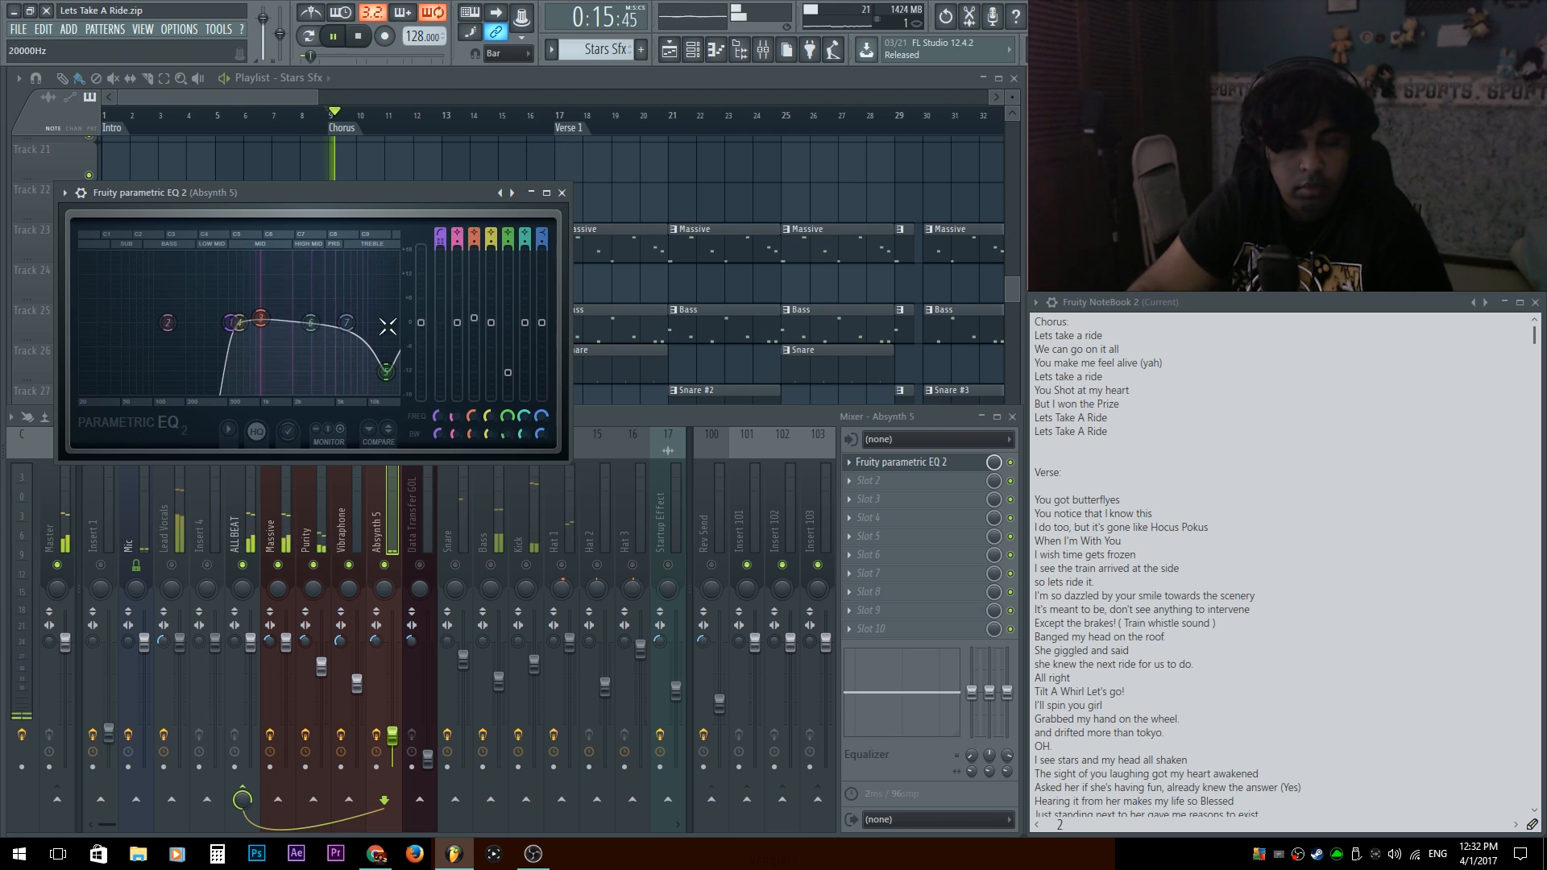
mouse_move(233, 324)
left_mouse_down()
mouse_move(293, 323)
mouse_move(225, 322)
mouse_move(254, 322)
left_mouse_up()
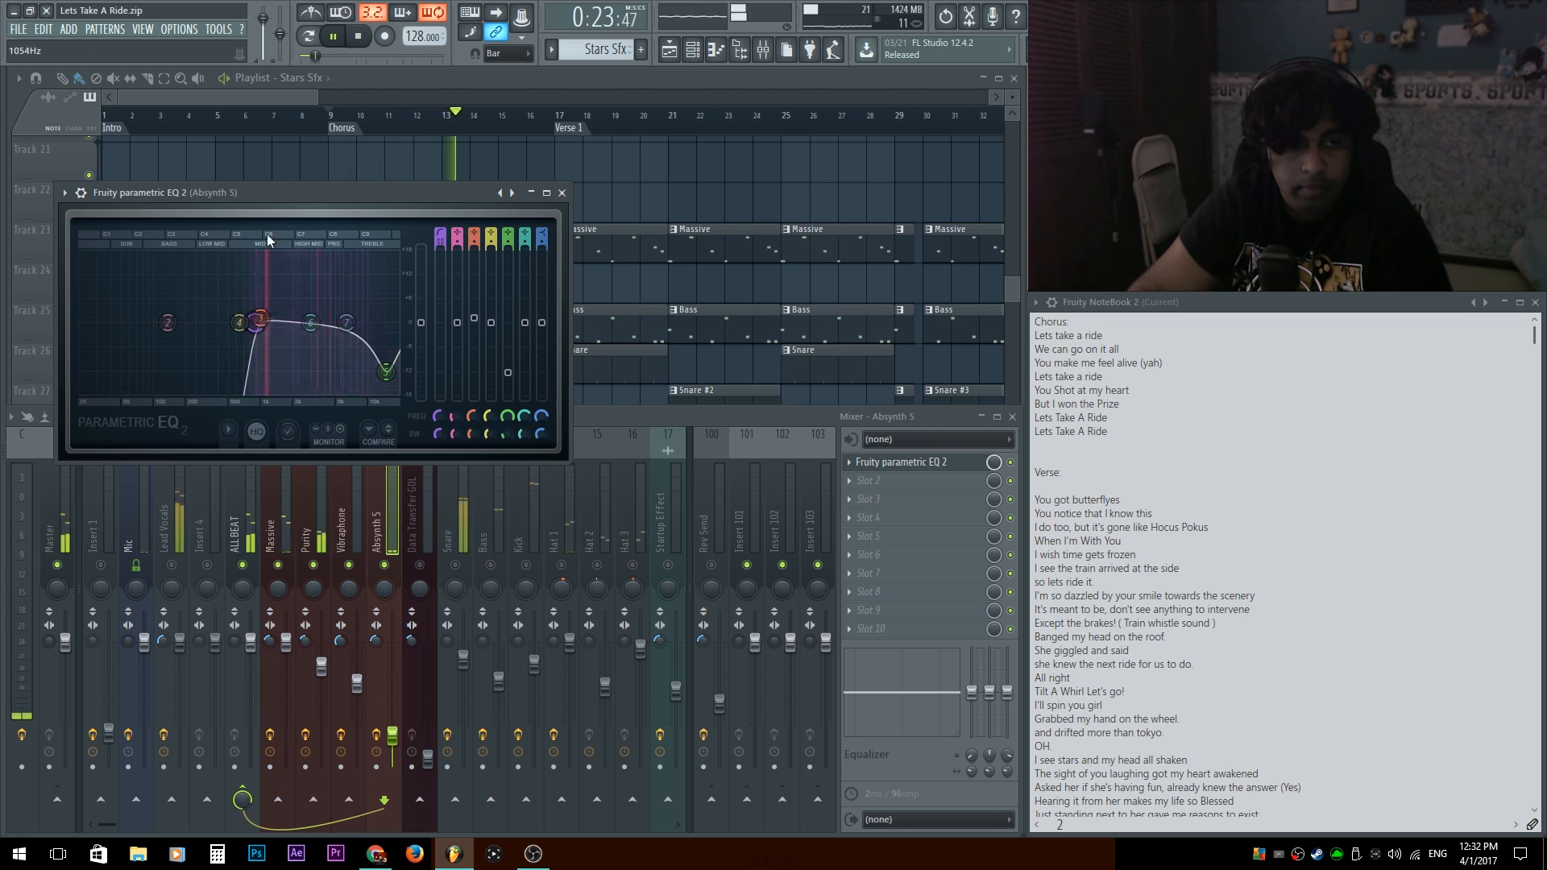
key("space")
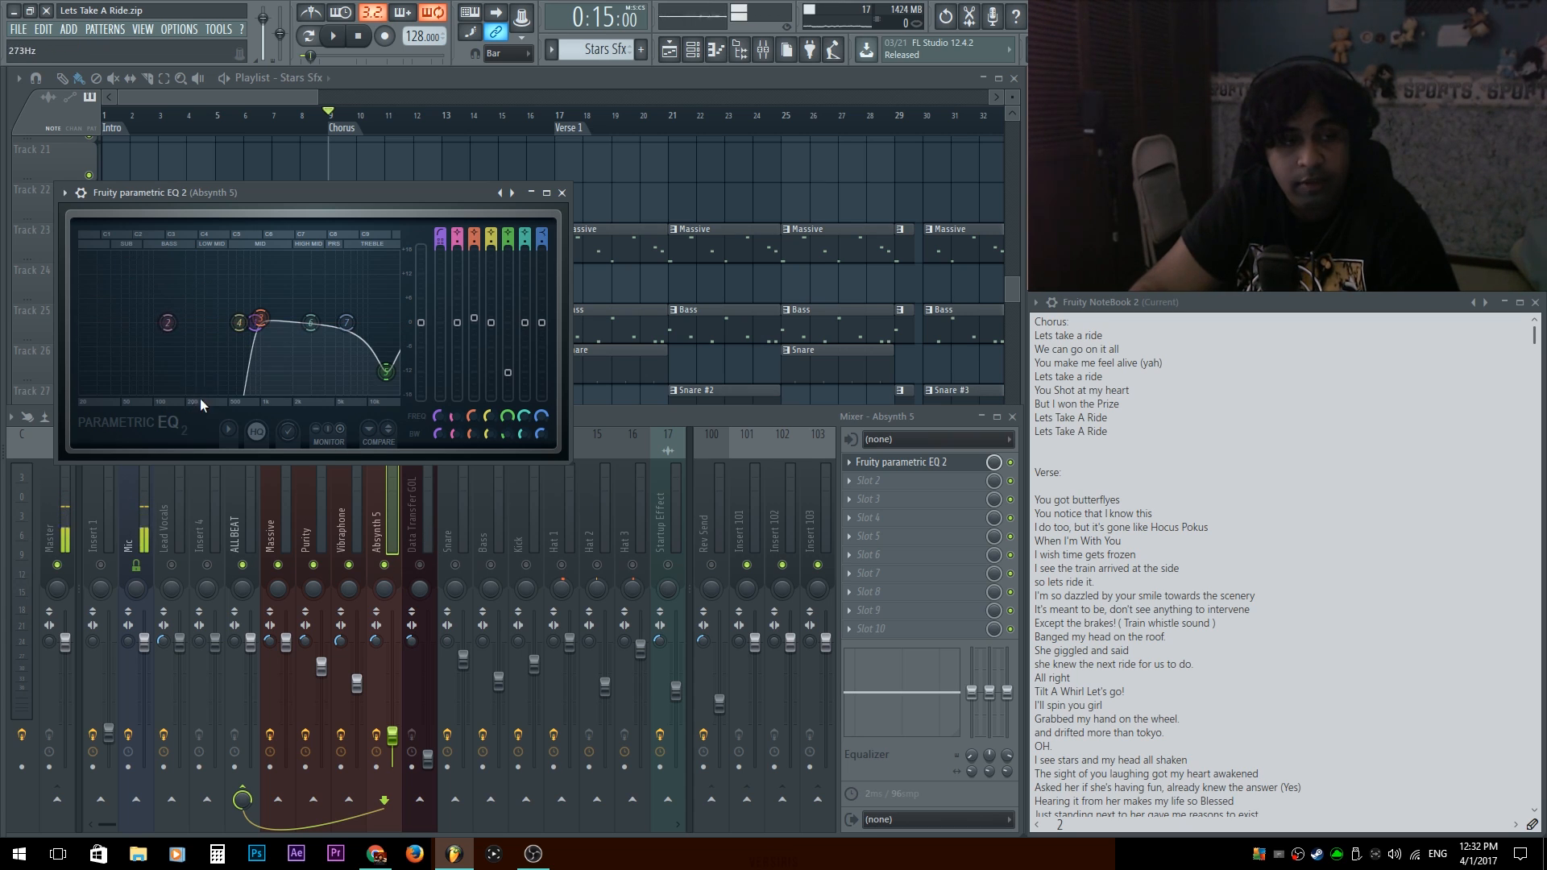
Move the Absynth 5 EQ's high-pass band down to the lowest frequencies, and undo the last knob change.
left_click_drag(255, 323, 86, 323)
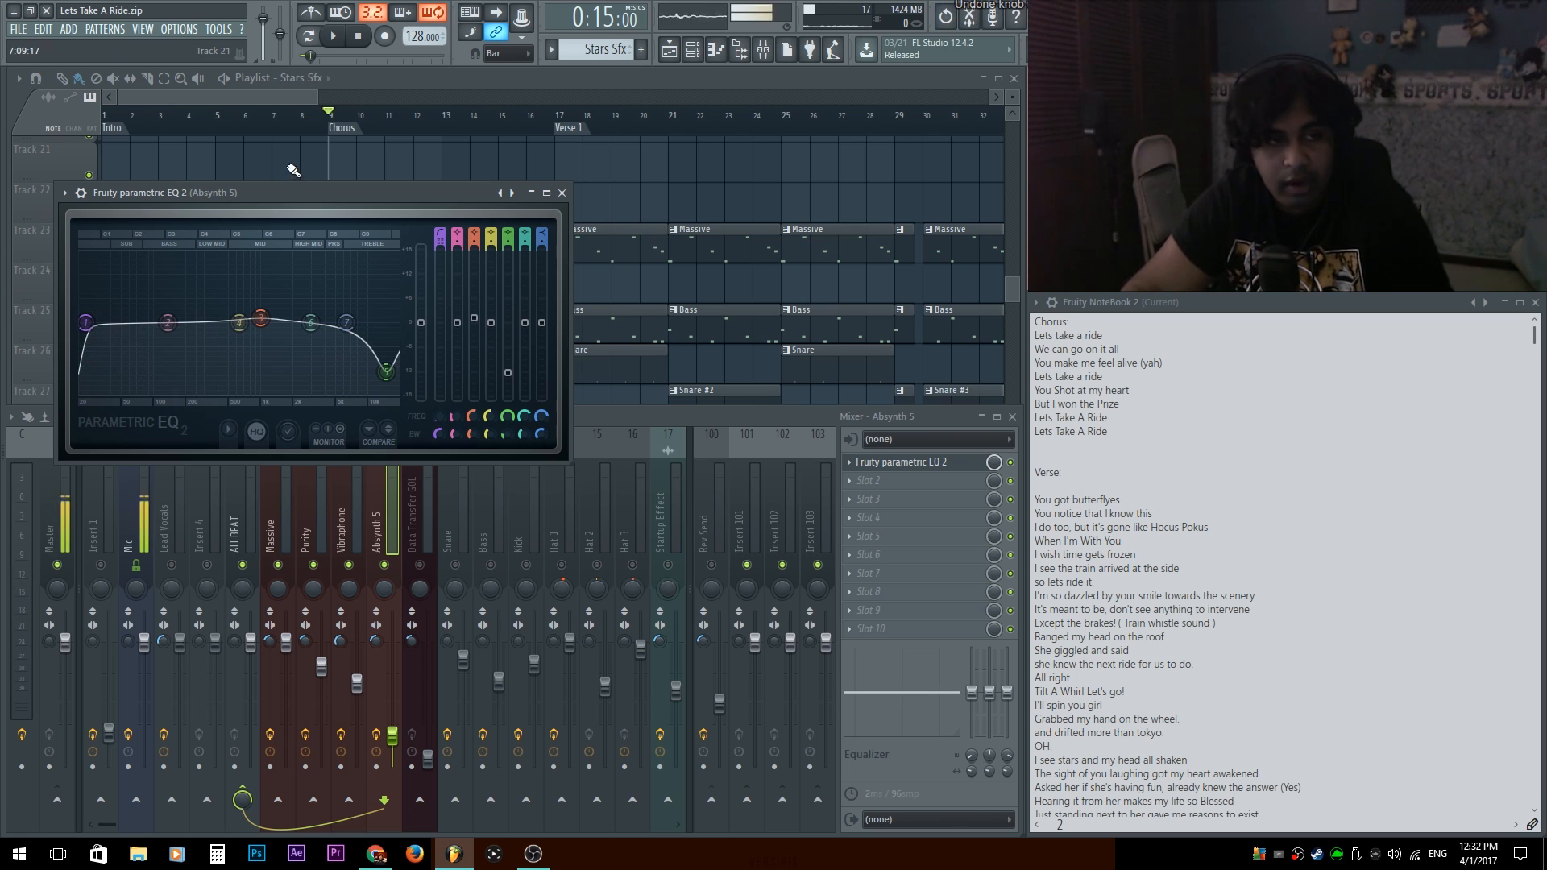
key("ctrl+z")
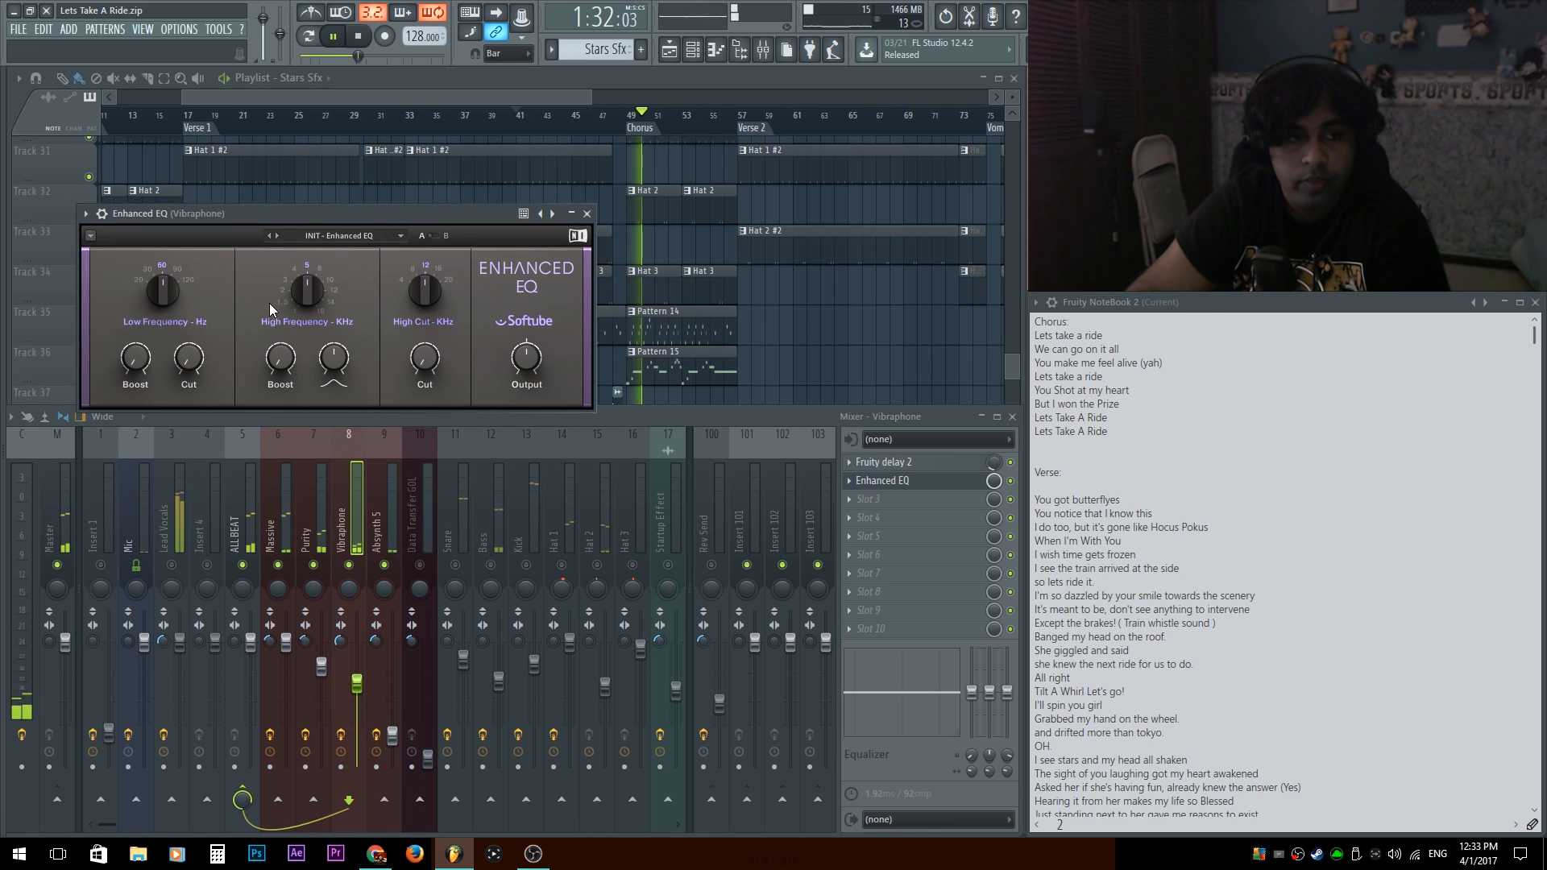
Set the high-frequency selector of the Vibraphone track's Enhanced EQ to 4 kHz and play the section from bar 41.
left_click_drag(336, 211, 700, 193)
left_click_drag(670, 269, 670, 241)
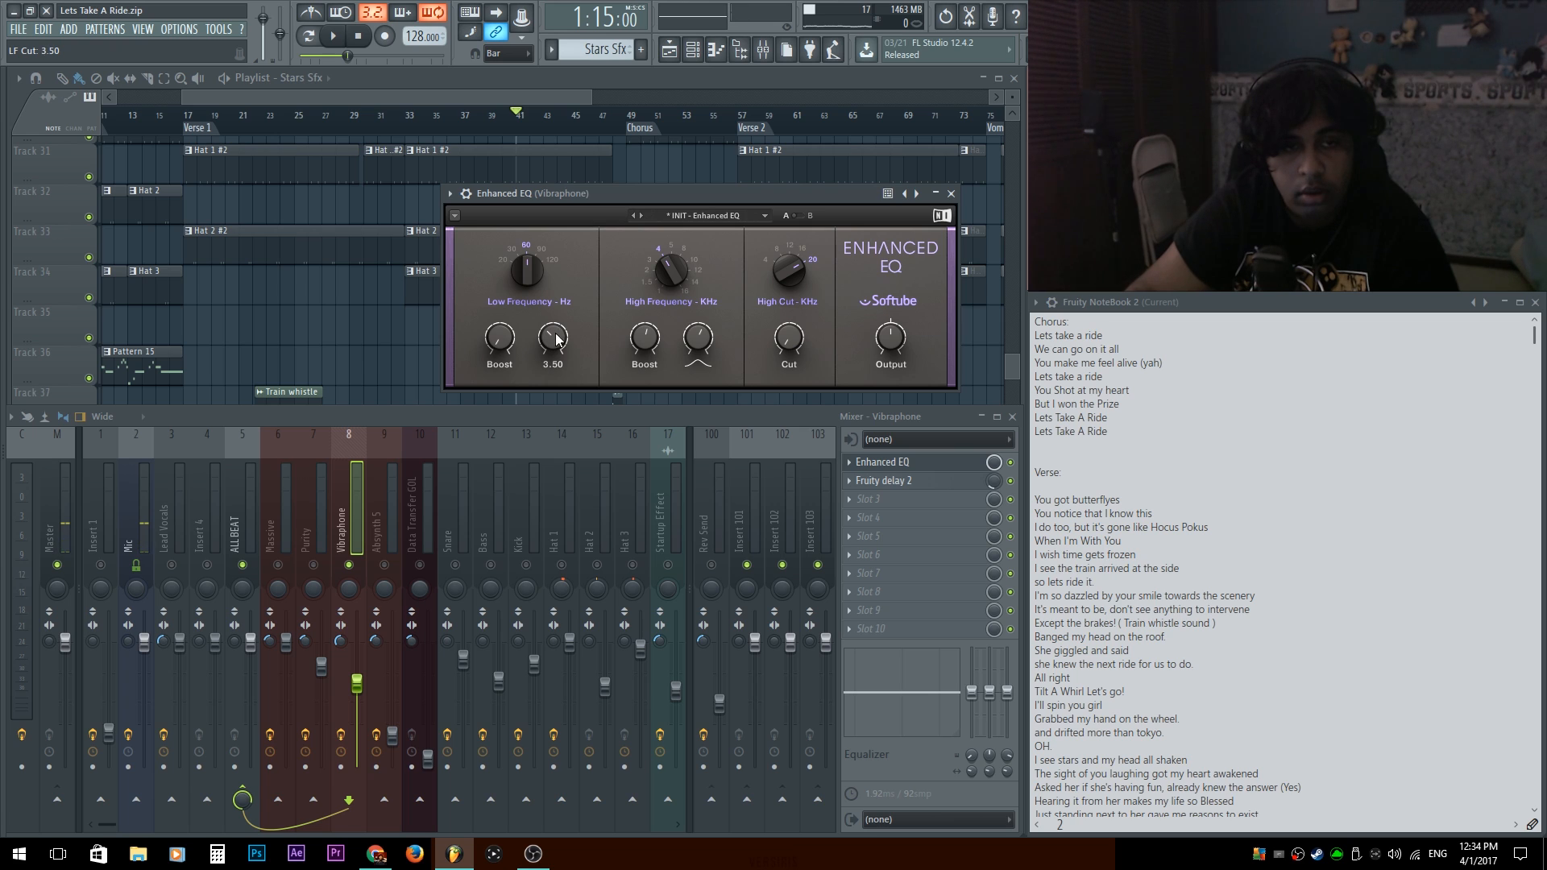
key("space")
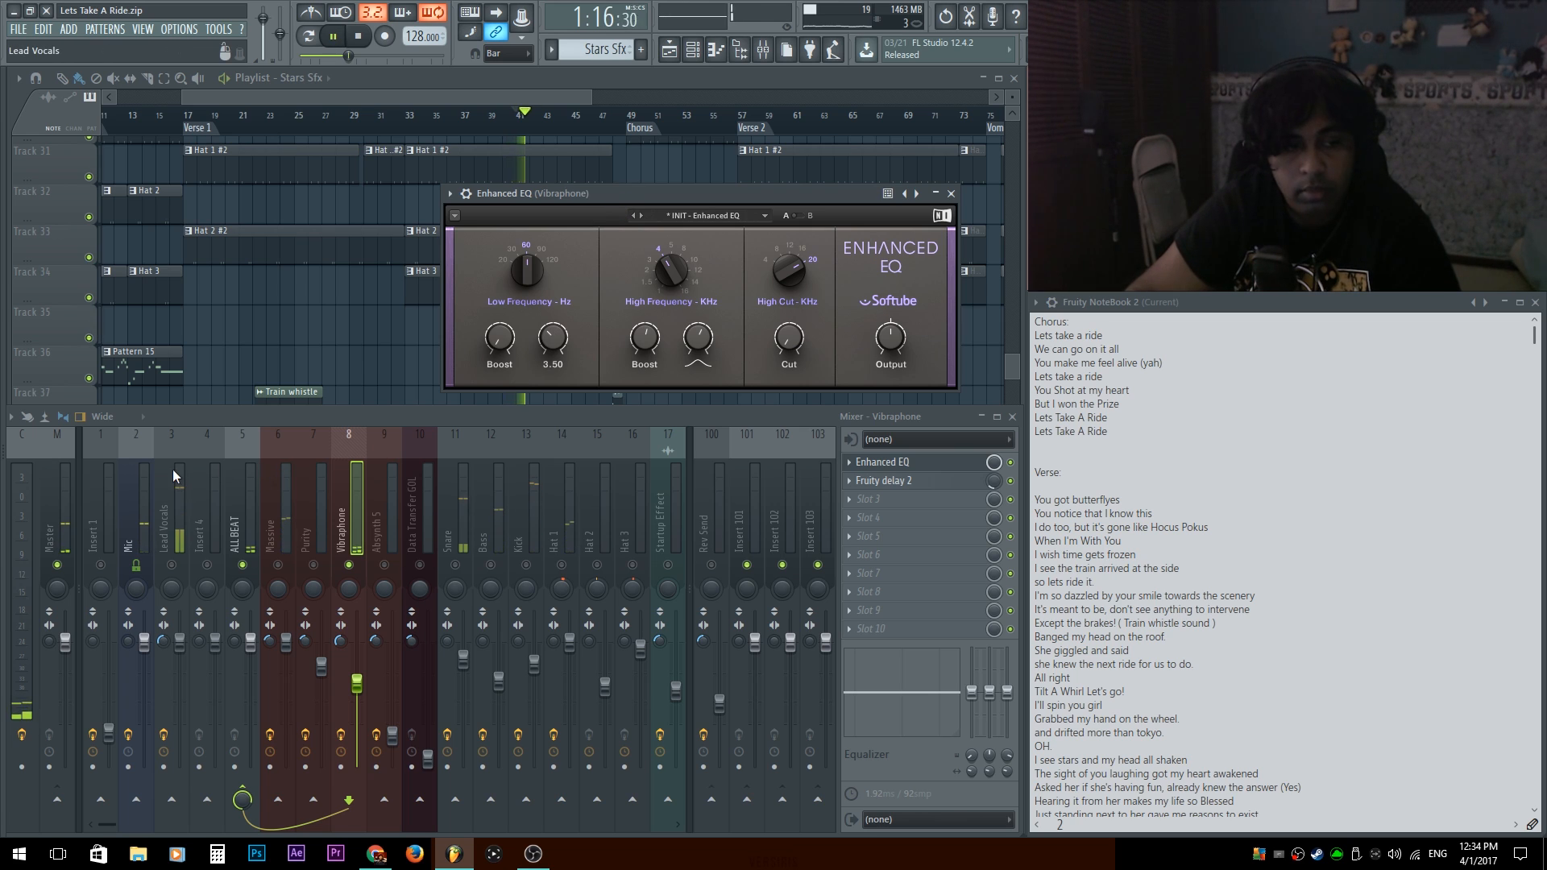
Adjust the noise gate threshold of the Mic track's Fruity Limiter, and close it and the Vibraphone's Enhanced EQ.
left_click(142, 505)
left_click(882, 461)
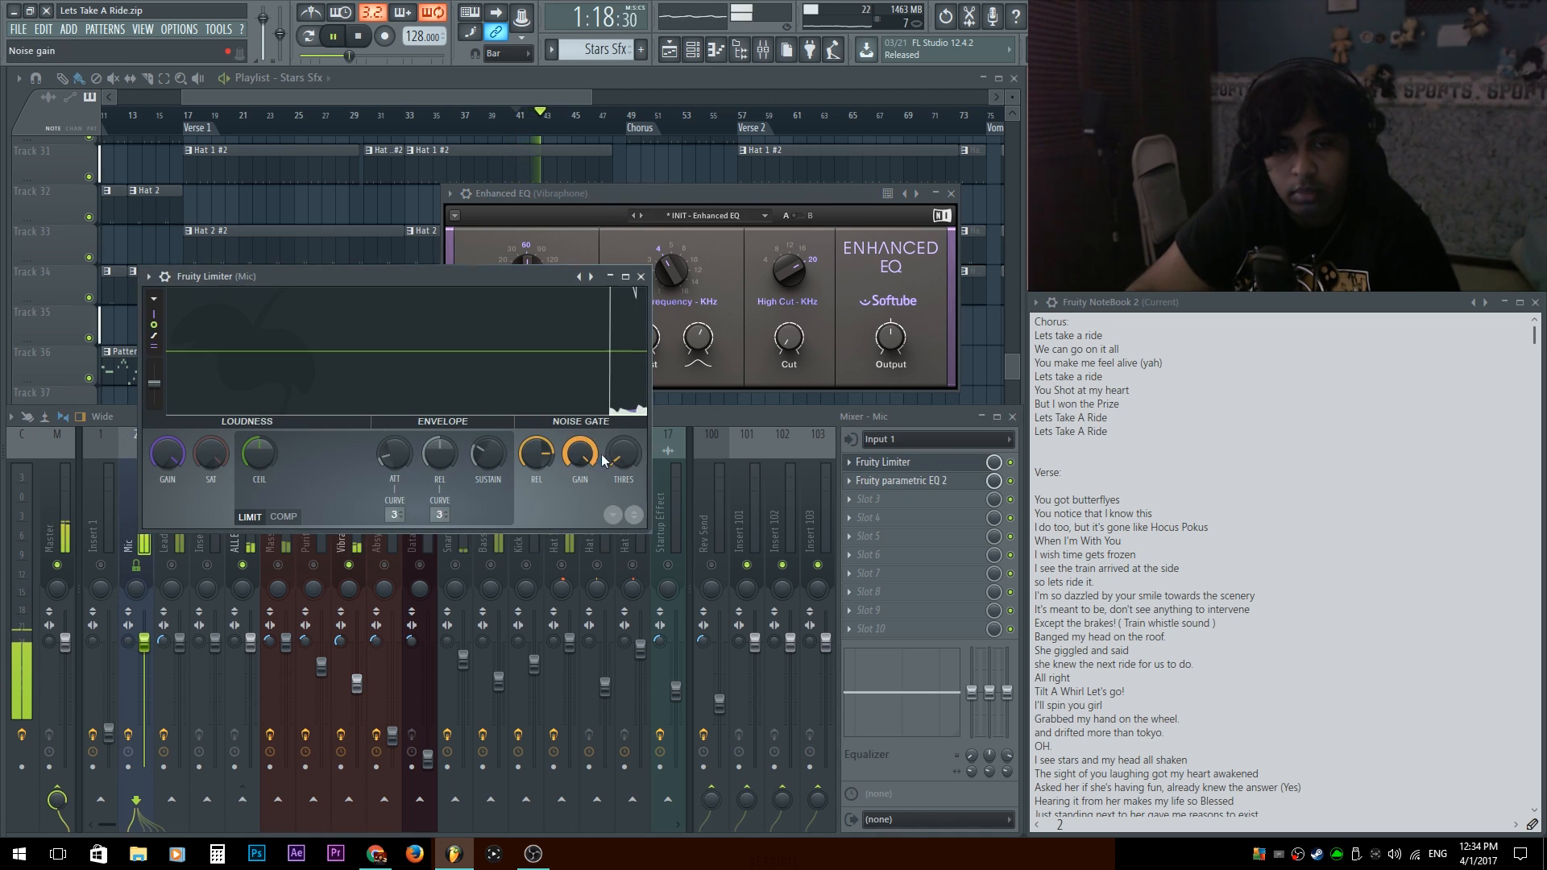
left_click_drag(621, 456, 621, 448)
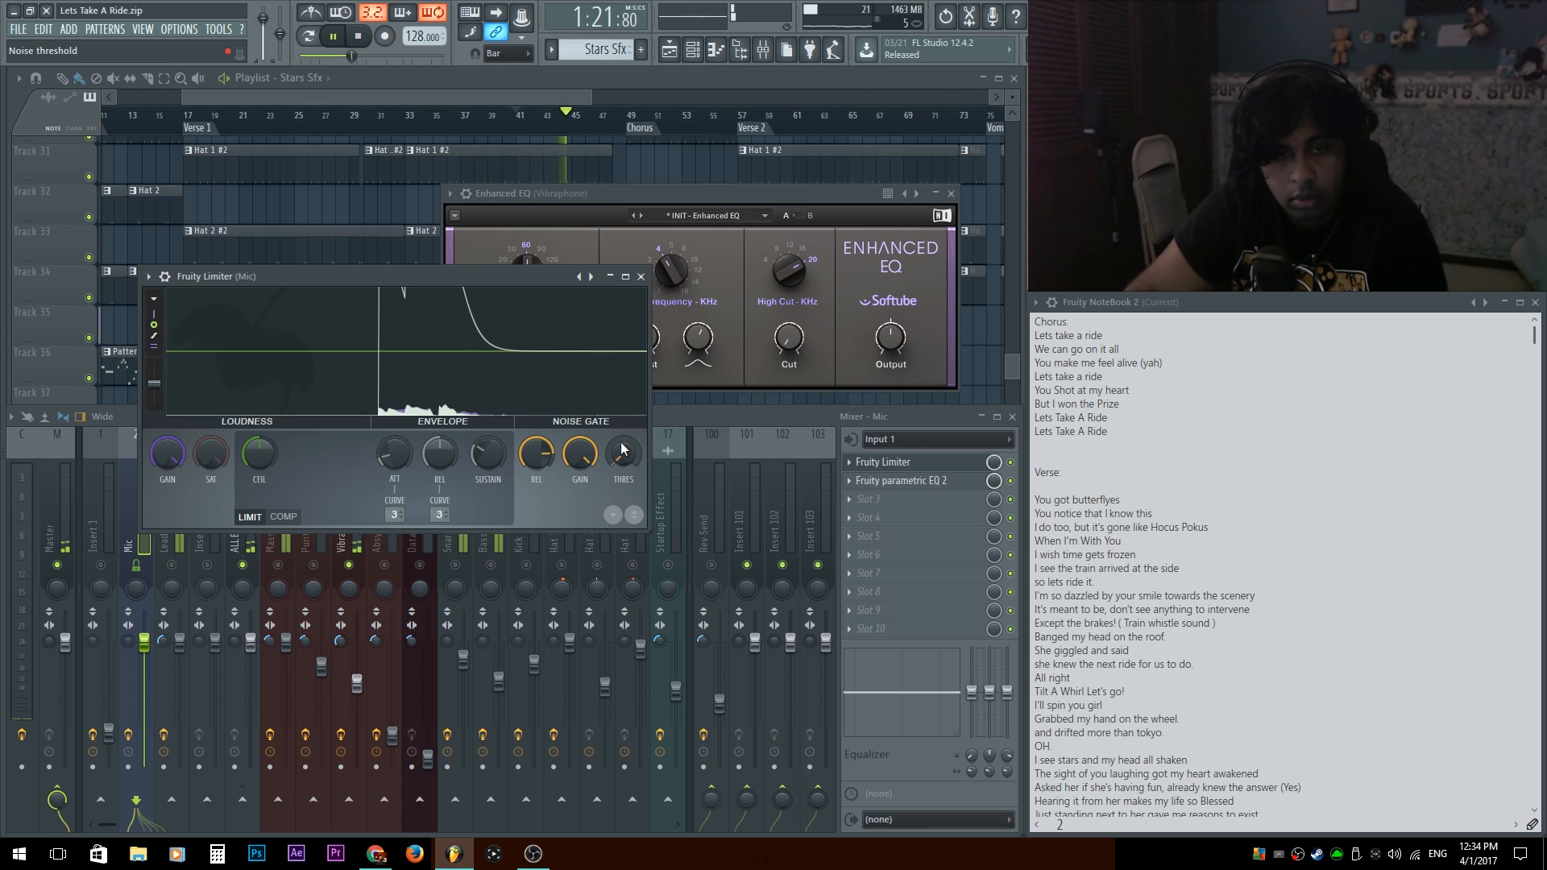
left_click(640, 276)
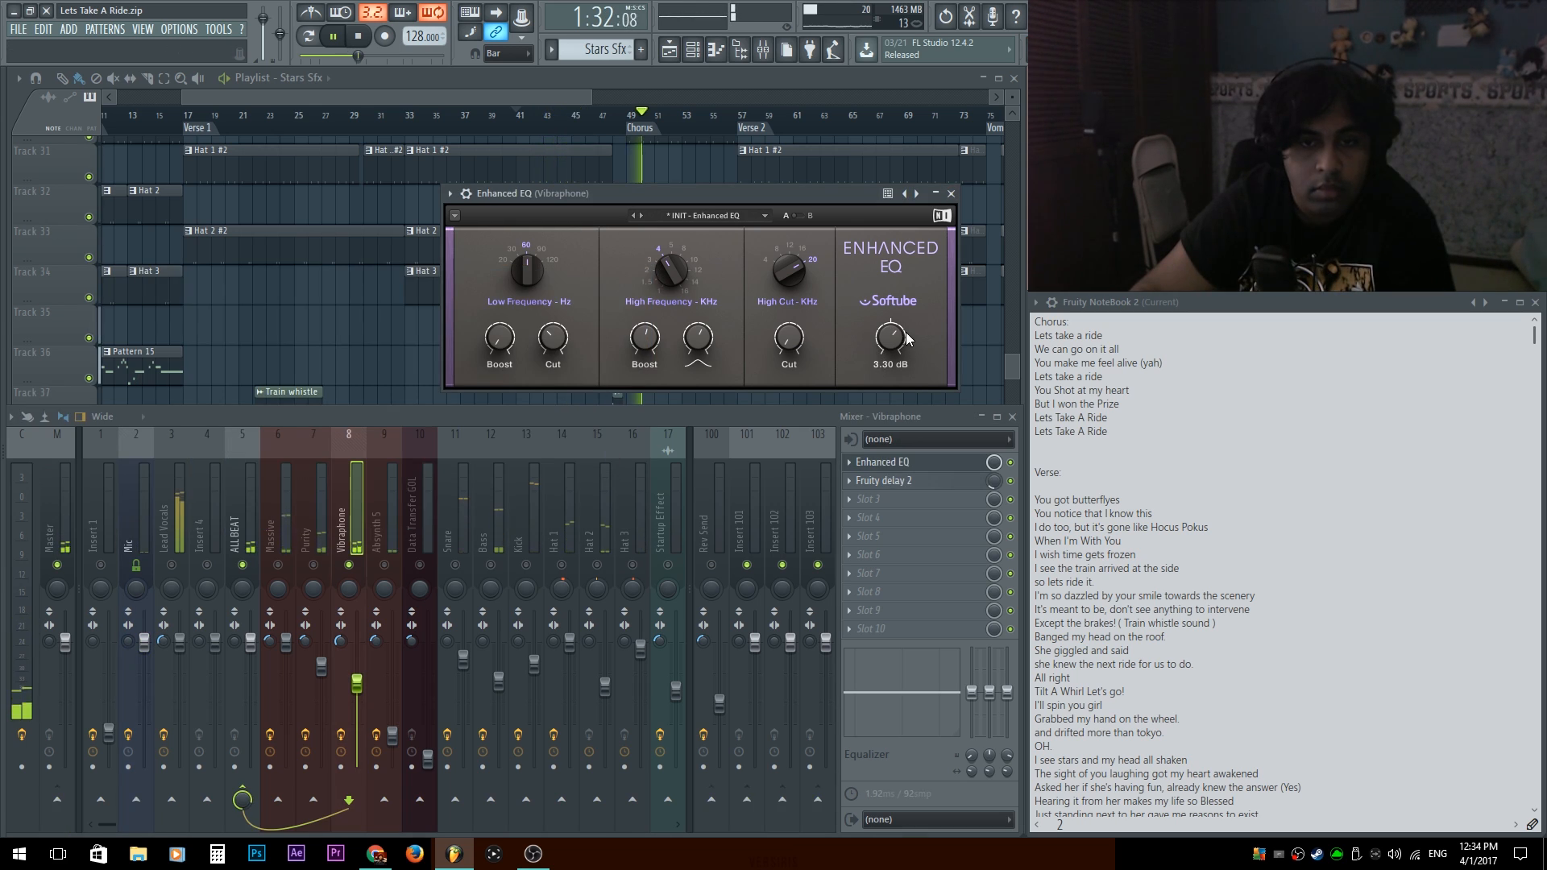
left_click(951, 196)
key("space")
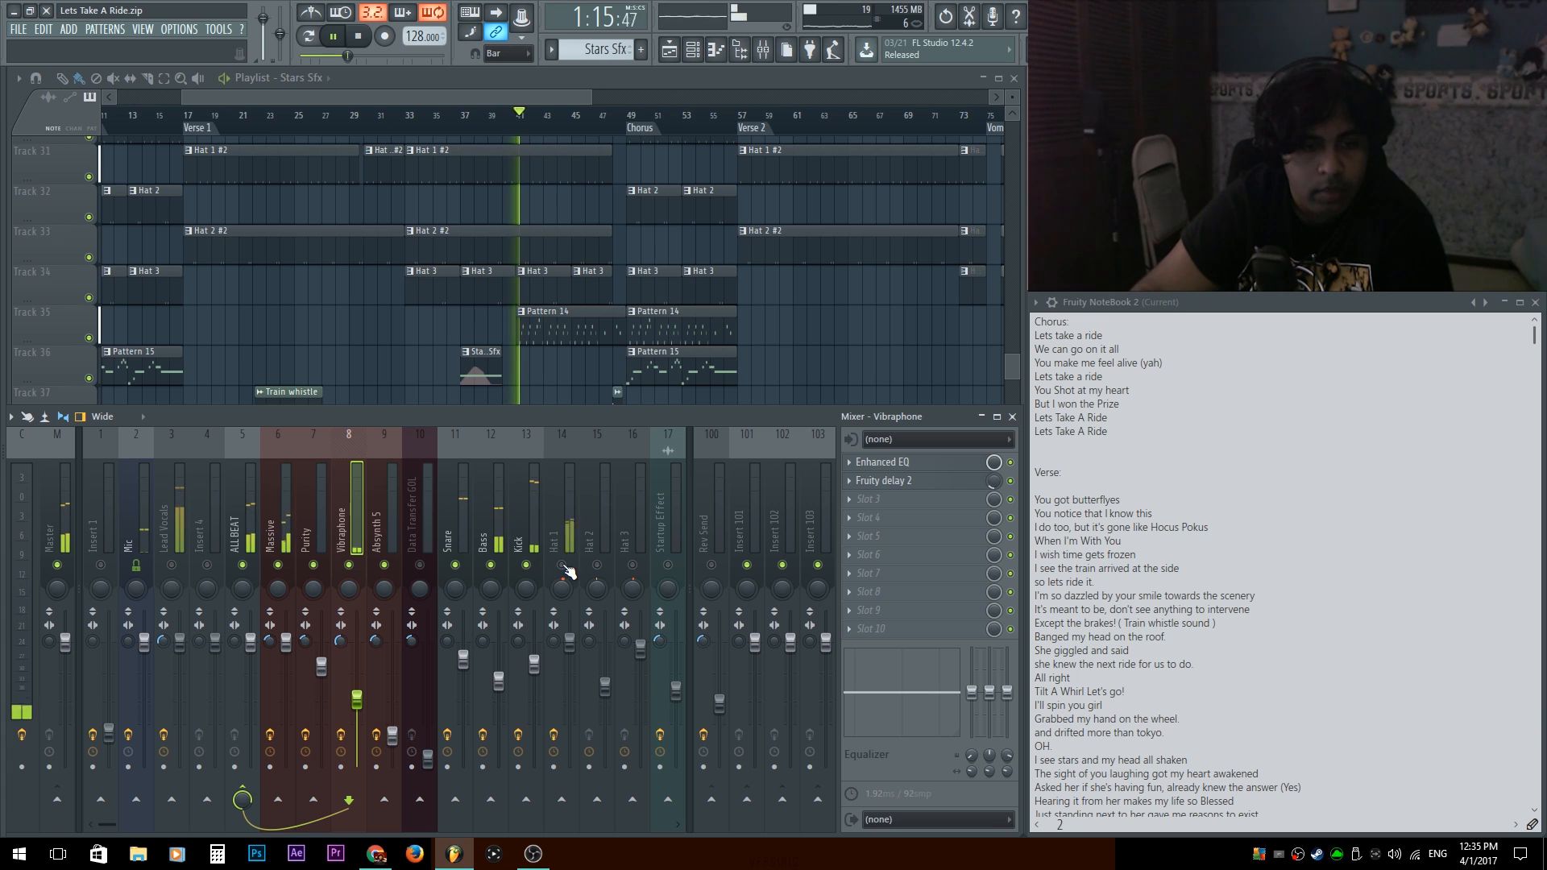
Unmute Hat 1, Hat 2 and the remaining muted mixer tracks, and stop playback.
left_click(561, 565)
left_click(596, 566)
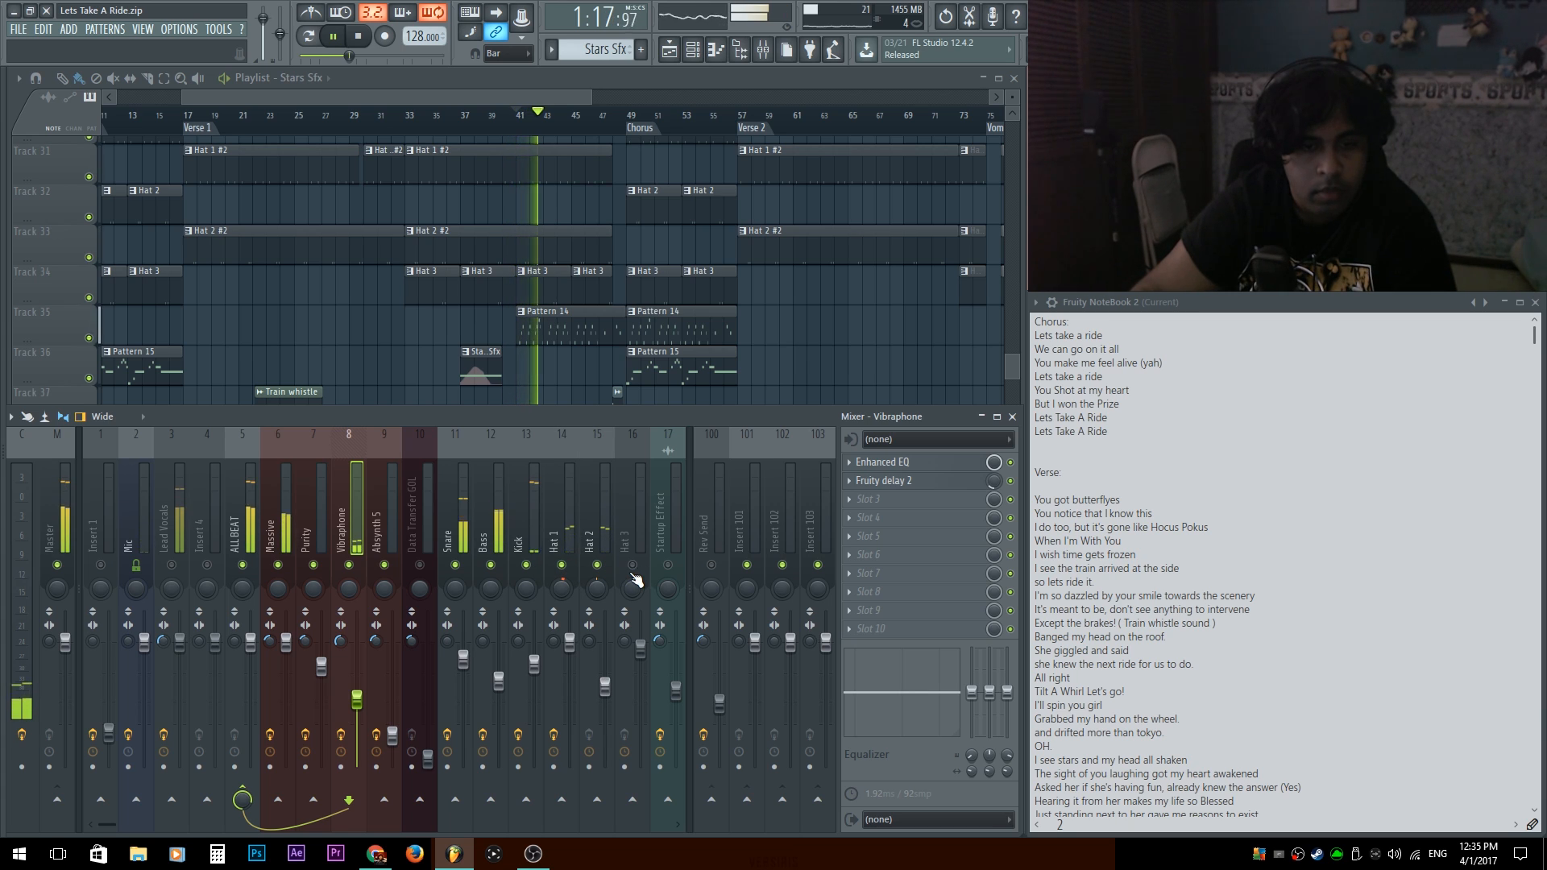
right_click(632, 572)
key("space")
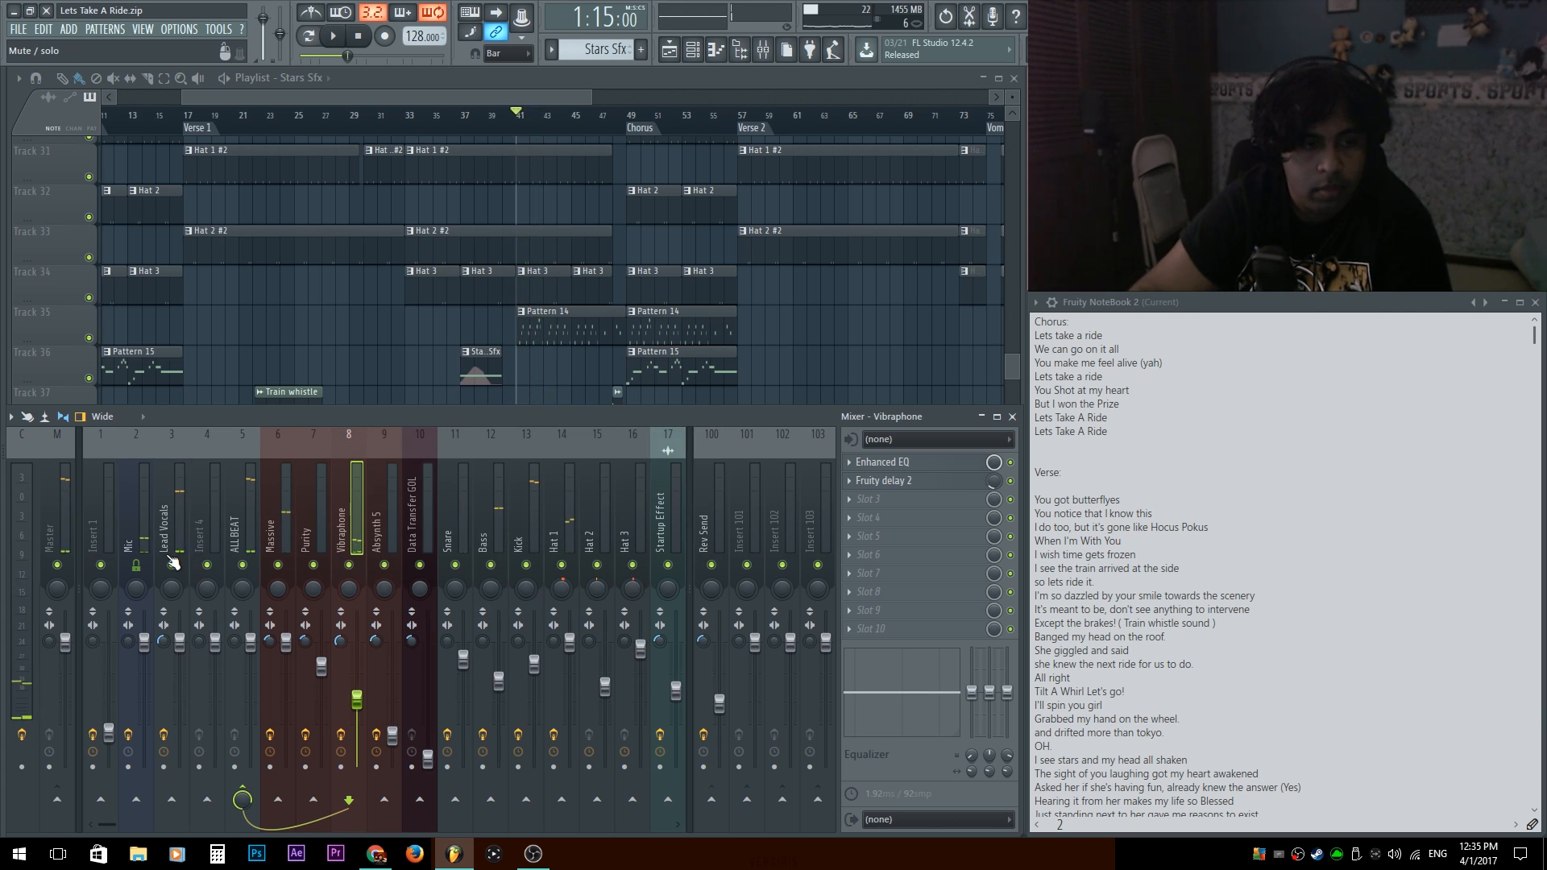
Route the Snare, Bass, Kick, Hat 1, Hat 2 and Hat 3 mixer tracks together to the Rev Send track.
key("space")
left_click(720, 519)
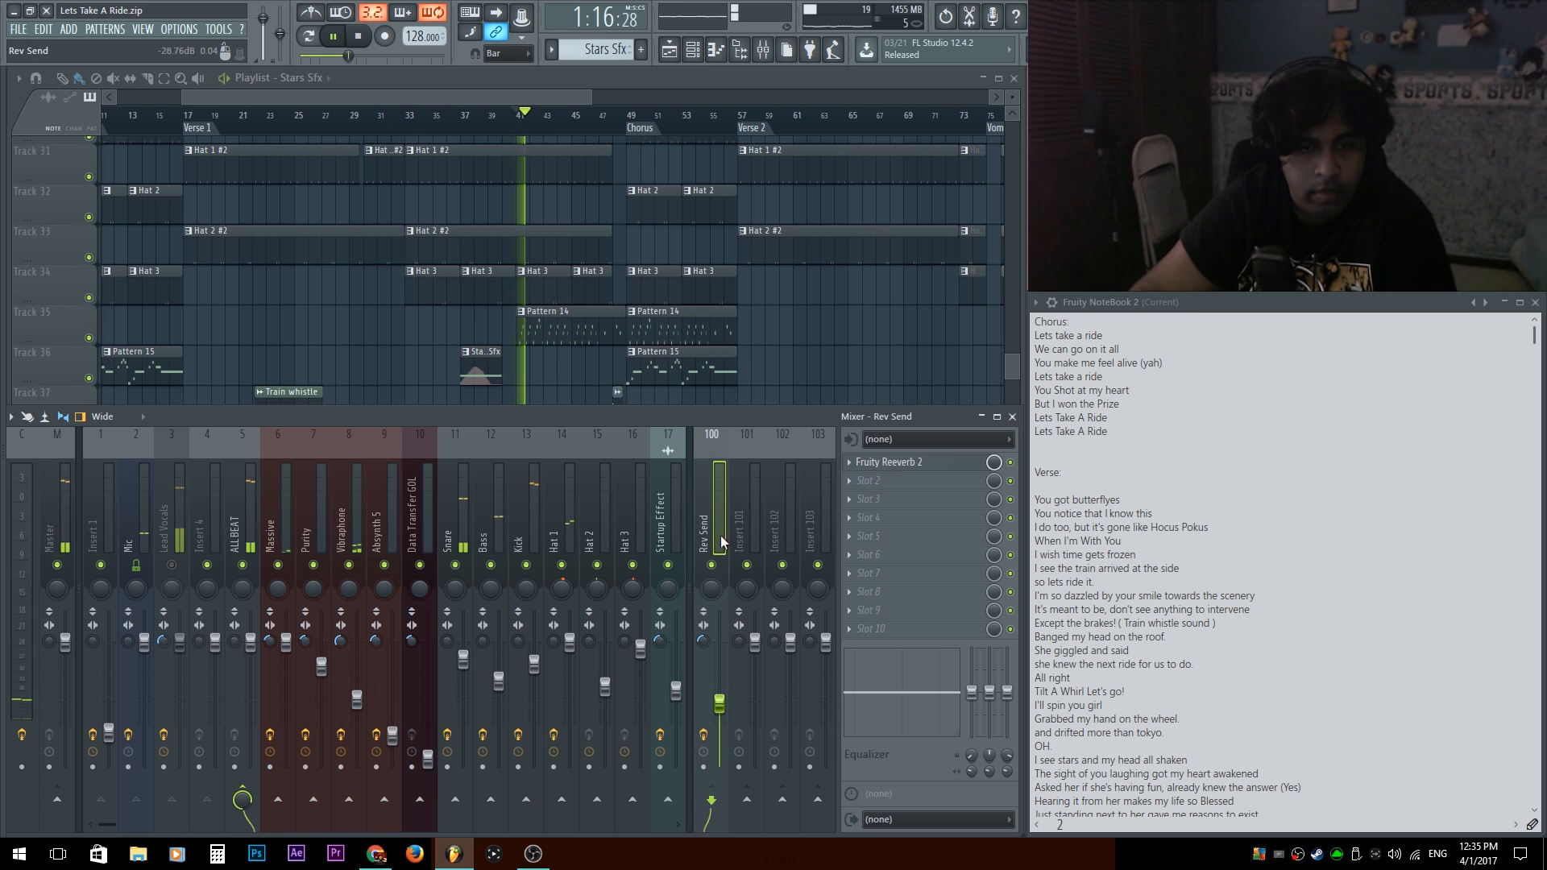
key("space")
left_click_drag(640, 535, 585, 511)
scroll(497, 509, "down", 5)
scroll(497, 508, "up", 5)
left_click(451, 513)
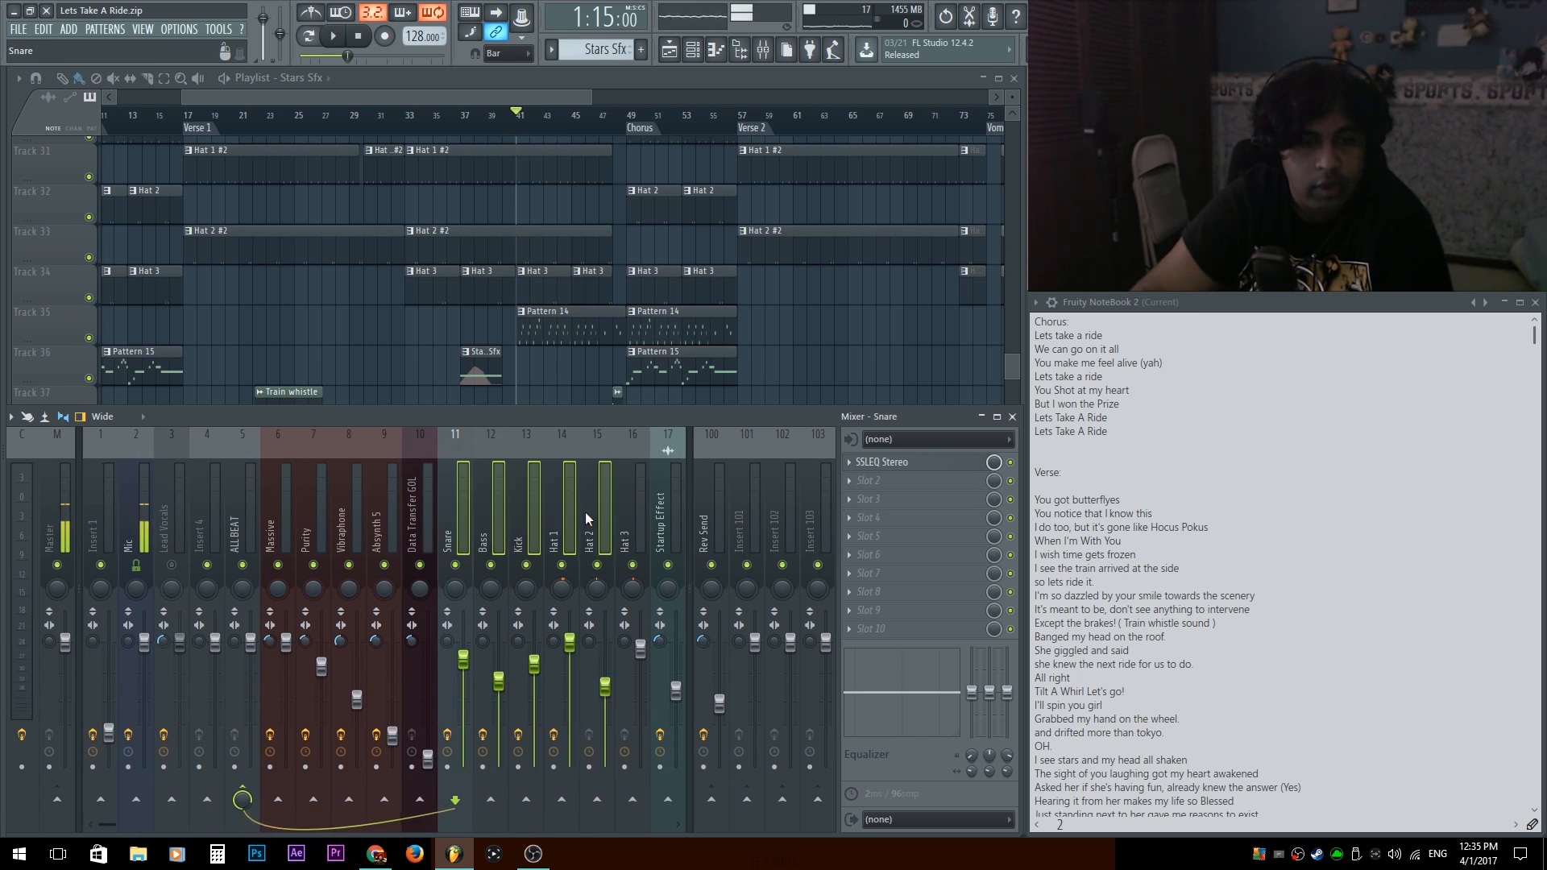
right_click(723, 806)
left_click(751, 762)
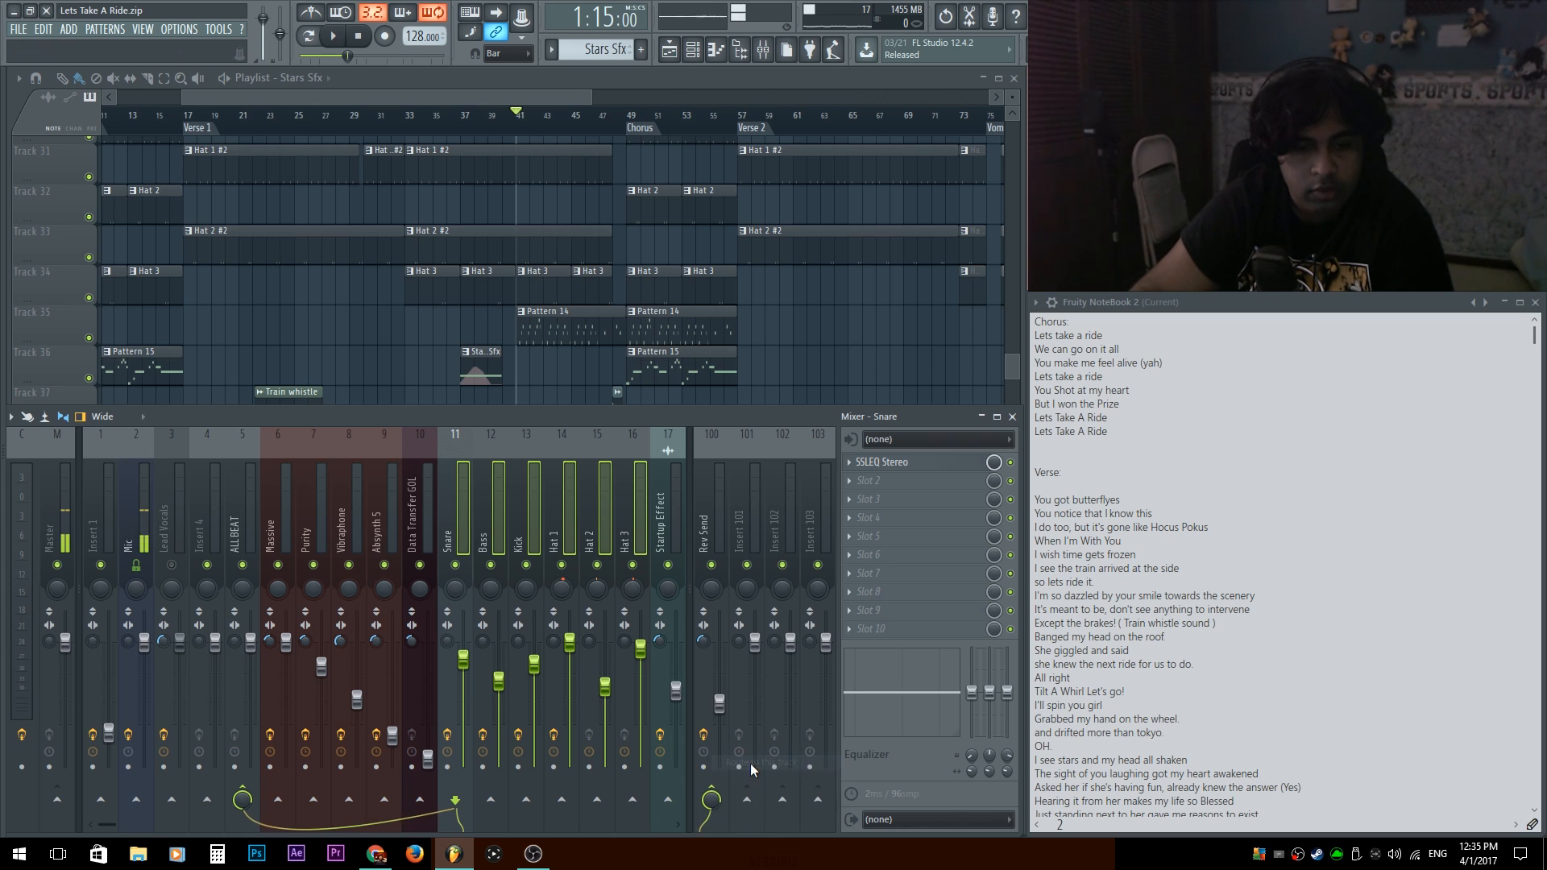
Adjust the individual Rev Send levels of the hats, with Hat 2 at about 61% and Hat 3 at about 48%.
left_click(604, 493)
left_click(551, 493)
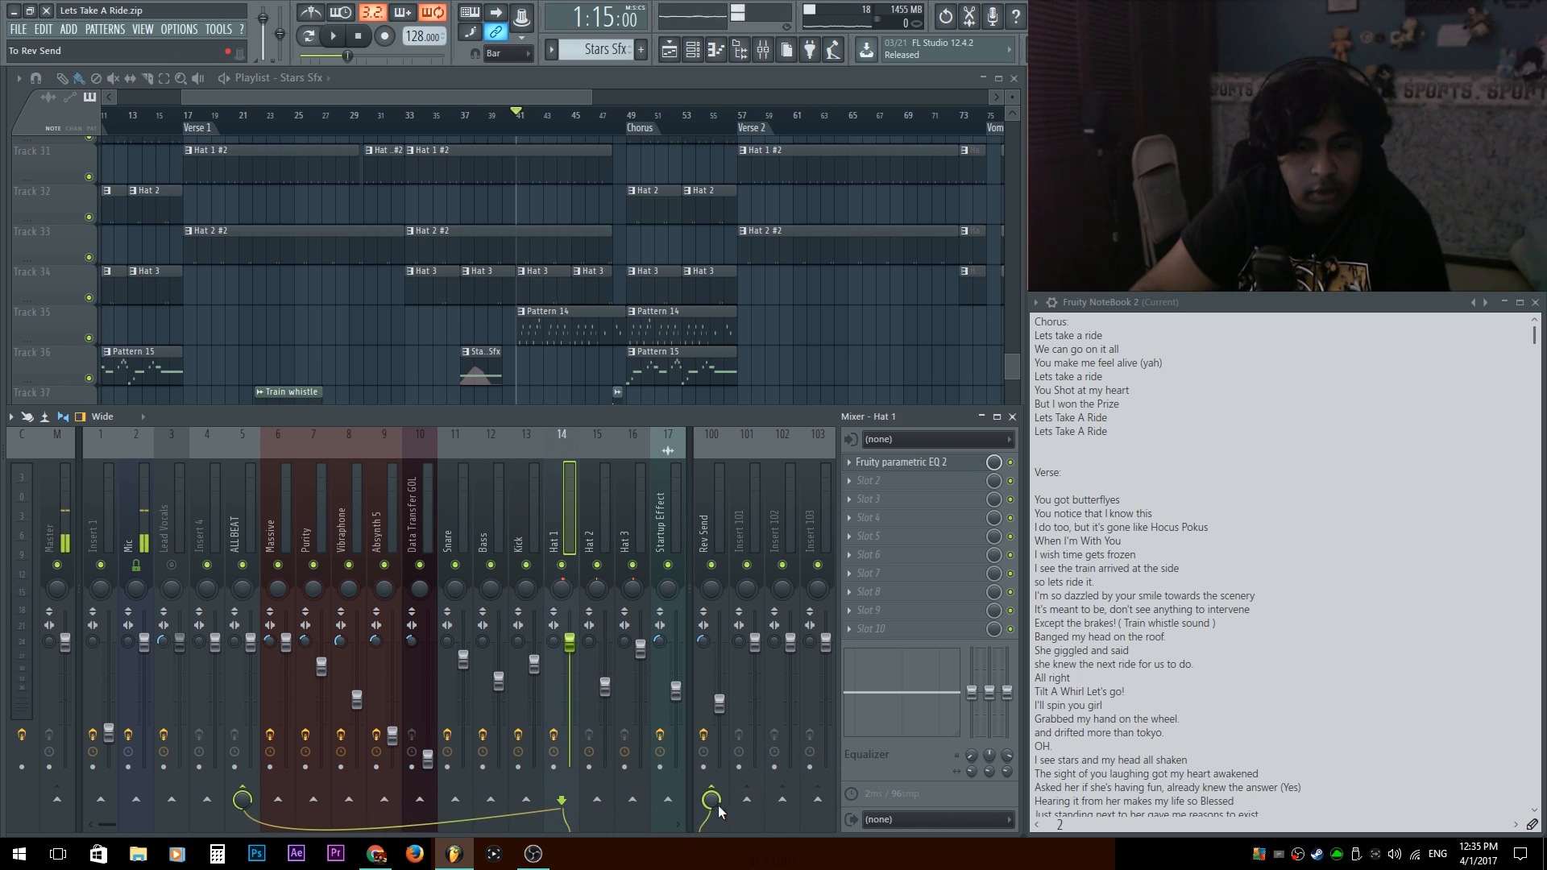
left_click(605, 507)
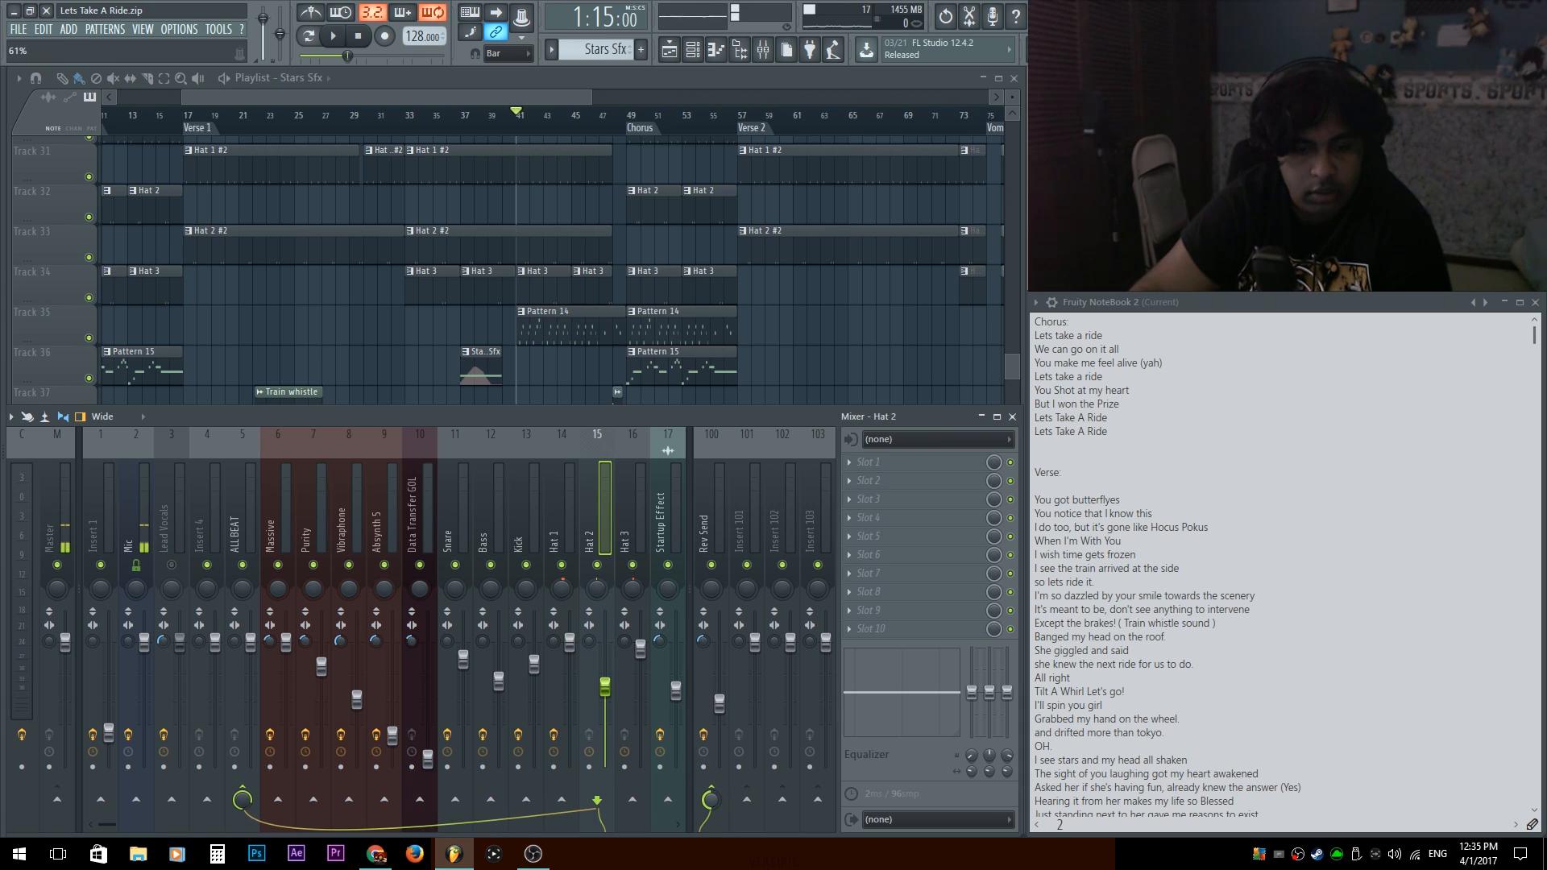
left_click(639, 512)
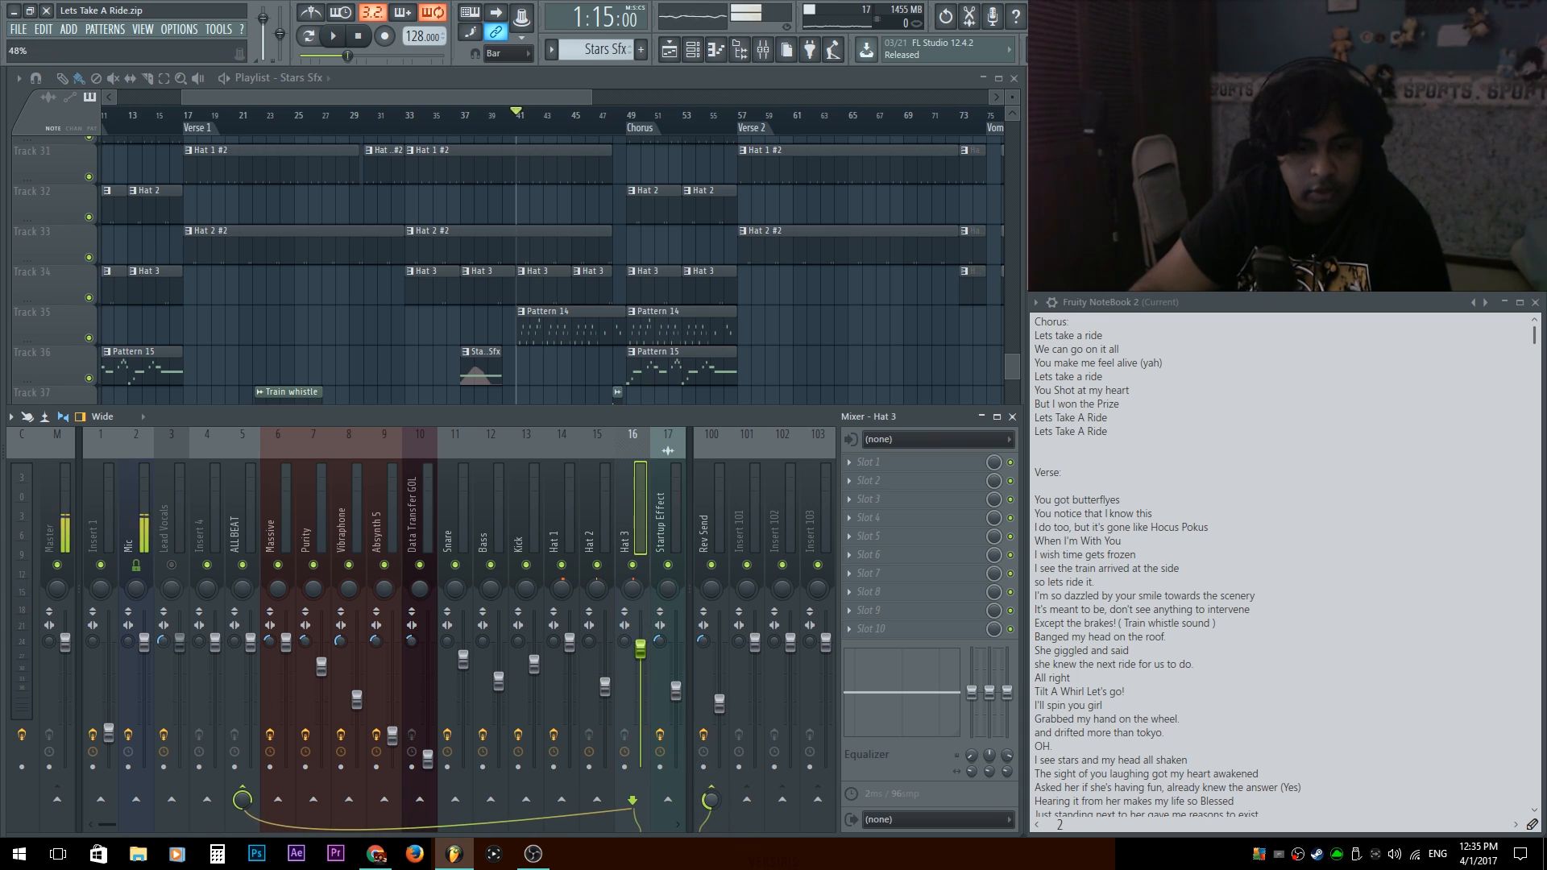
Check the routing of the ALL BEAT, Snare, Hat 1, Hat 2 and Rev Send mixer tracks.
left_click(231, 496)
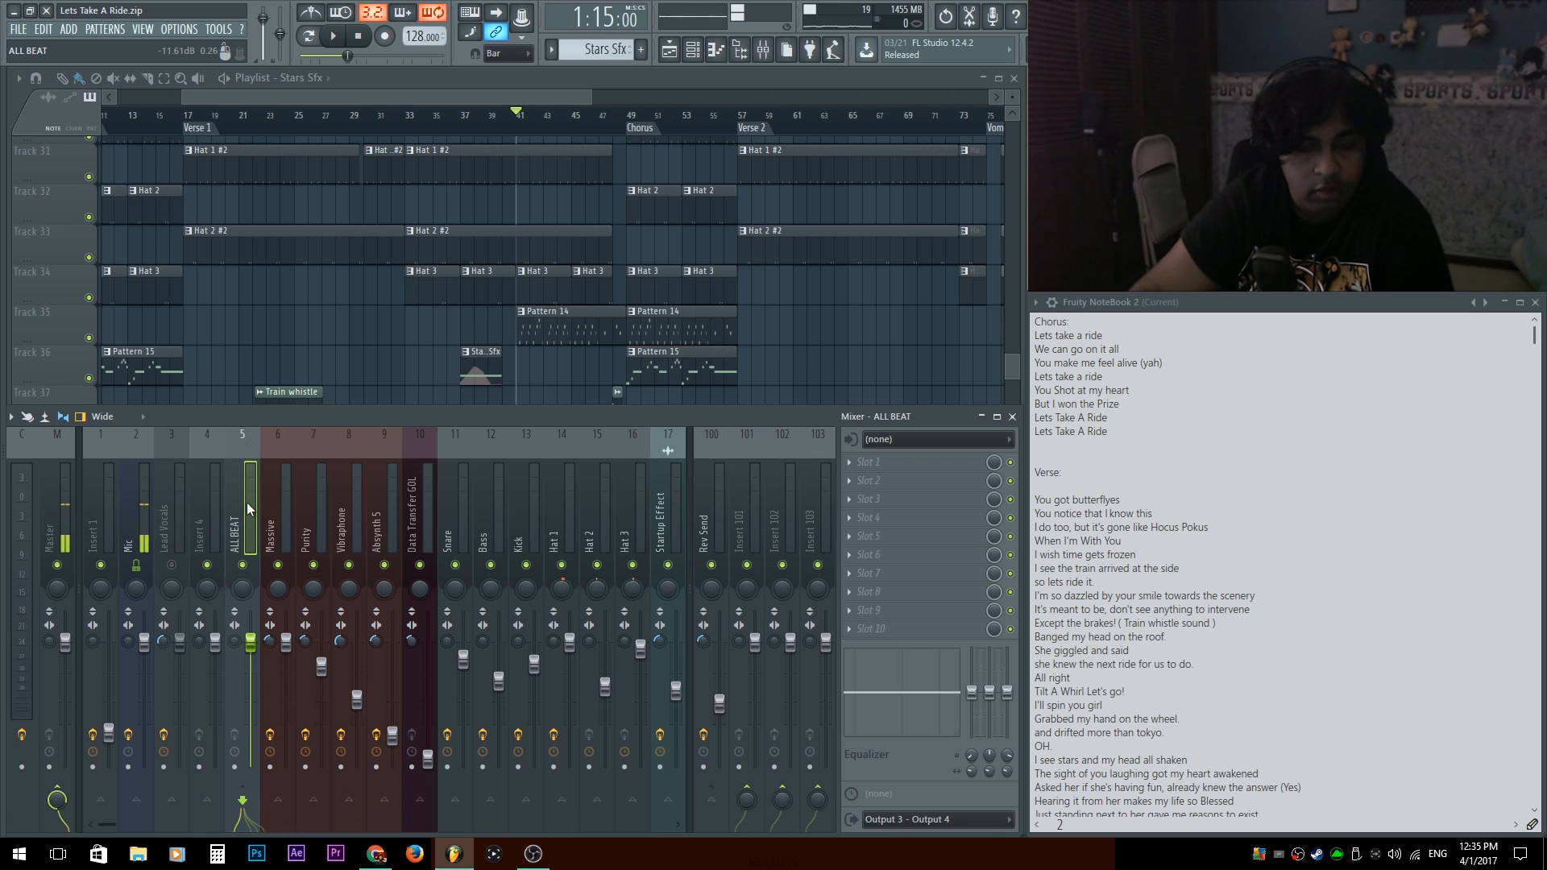
left_click(462, 501)
left_click(564, 516)
left_click(600, 524)
left_click(709, 528)
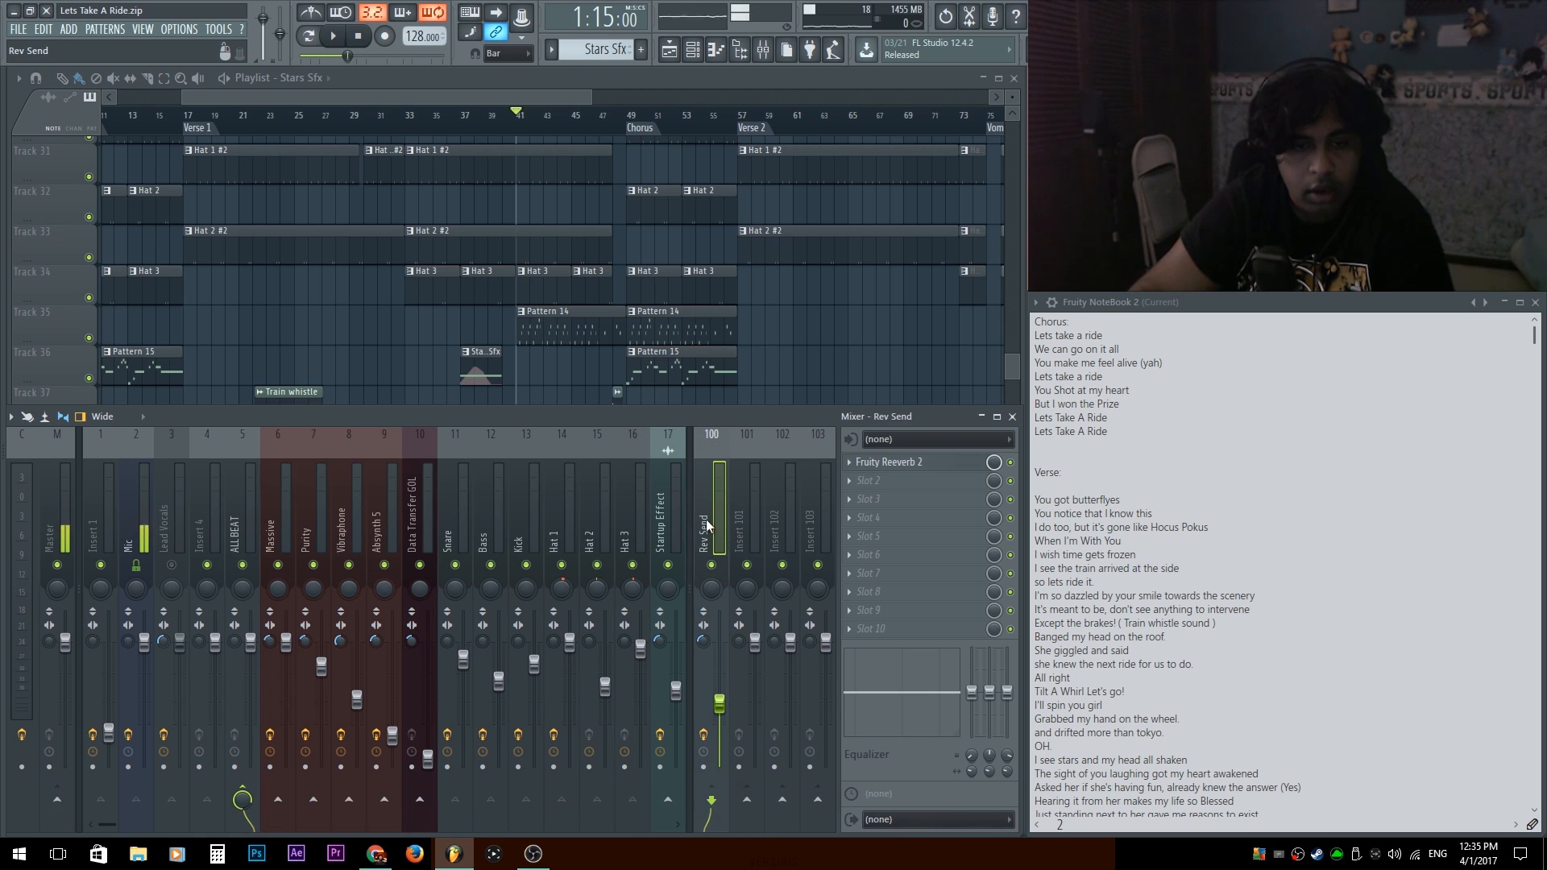
Play the song and check the Rev Send routing of the Snare and Kick mixer tracks.
left_click(464, 516)
key("space")
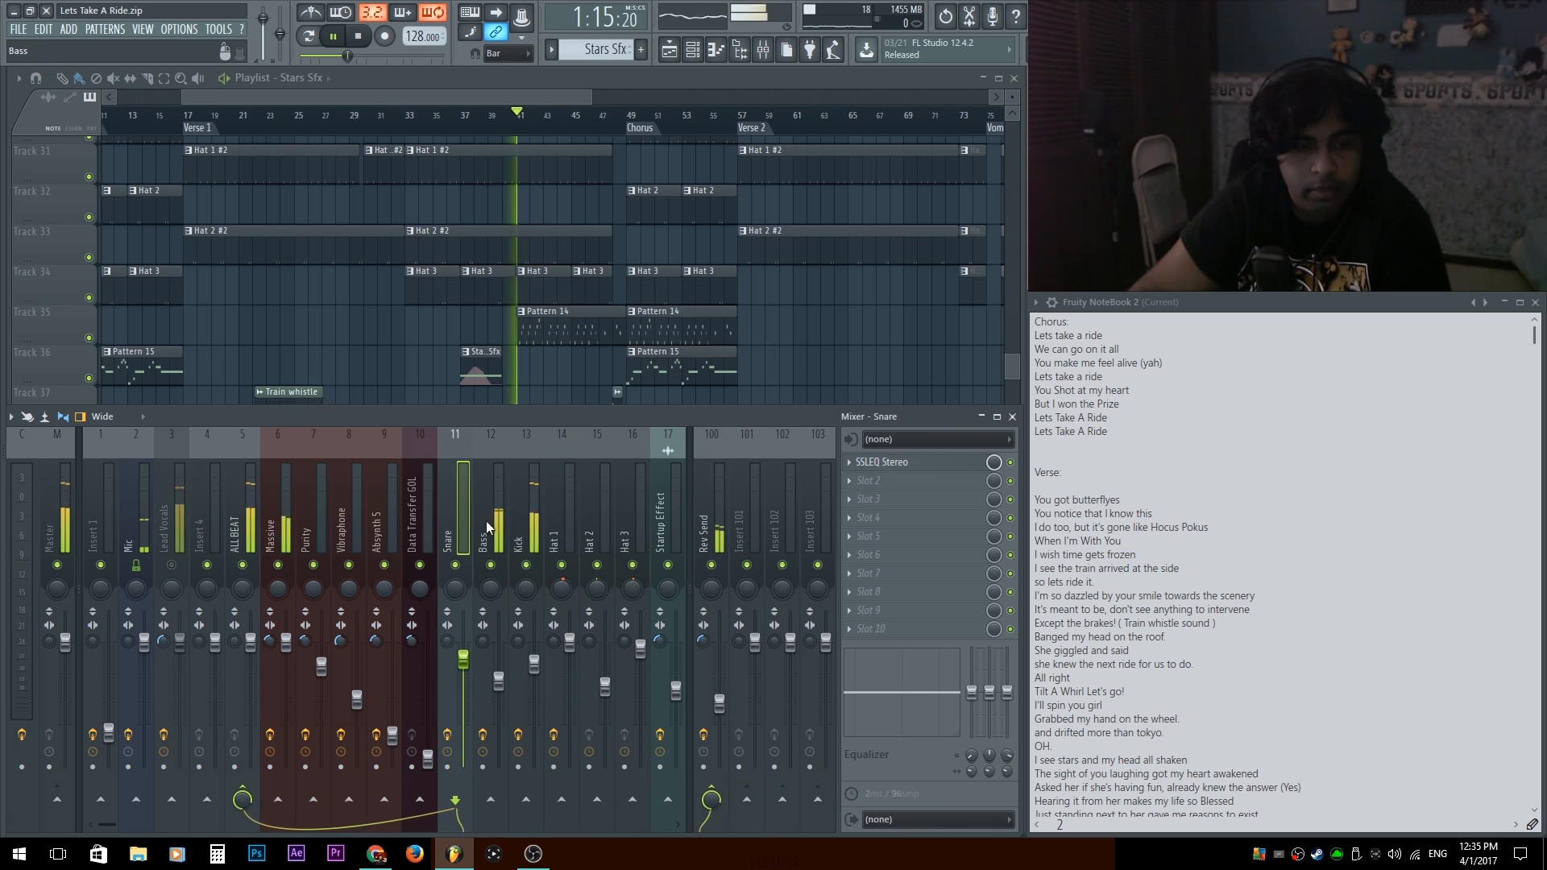
left_click(525, 506)
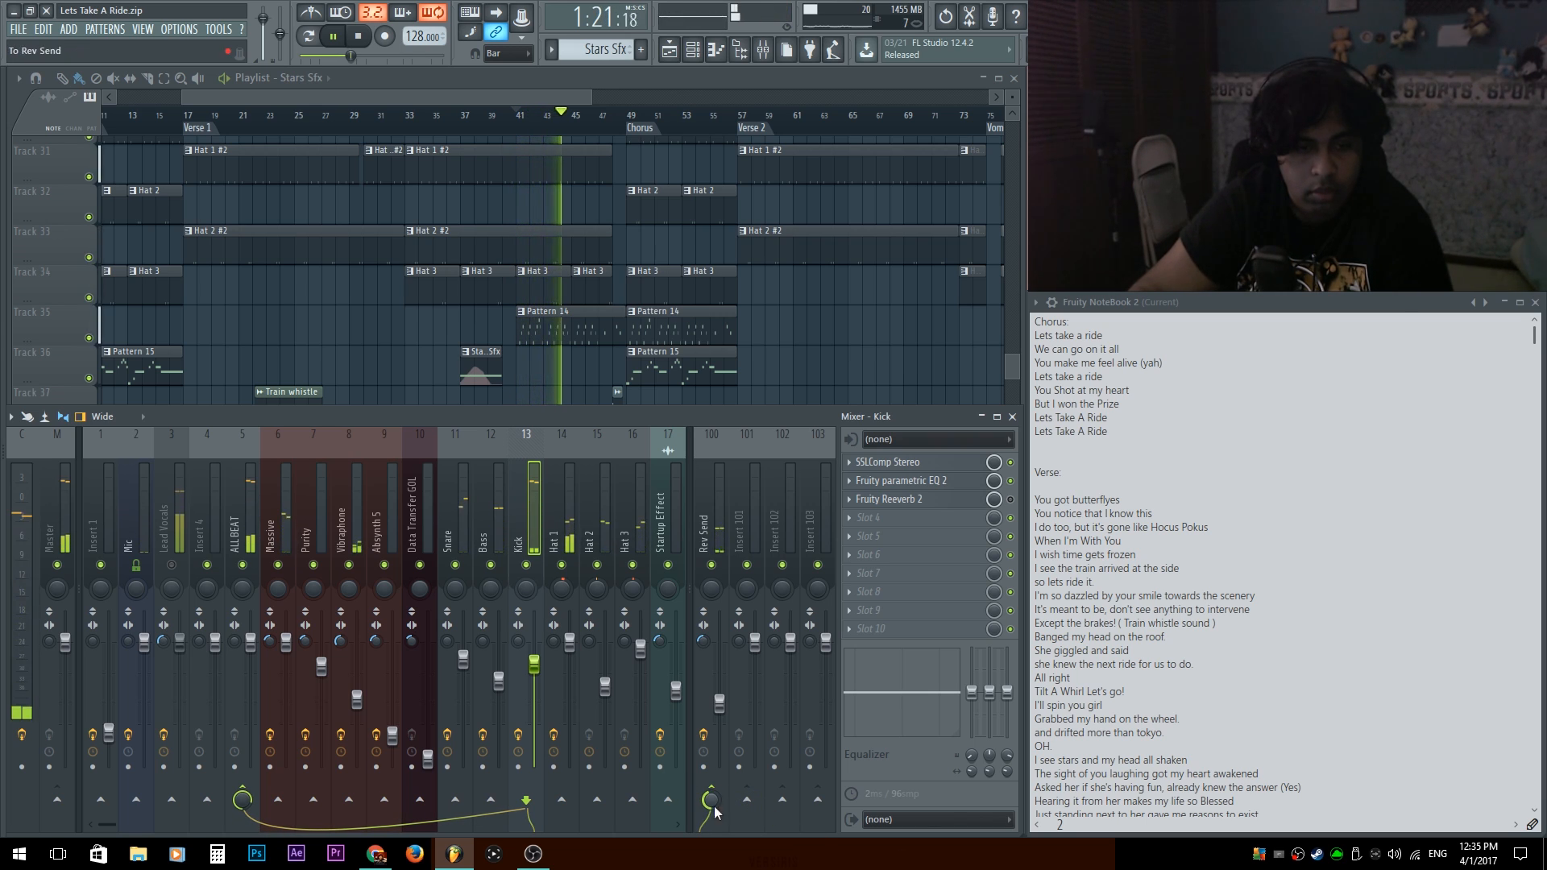
Remove the Bass track's routing to Rev Send and move Bass ahead of the Snare in the mixer.
left_click(488, 528)
key("space")
left_click(717, 791)
key("space")
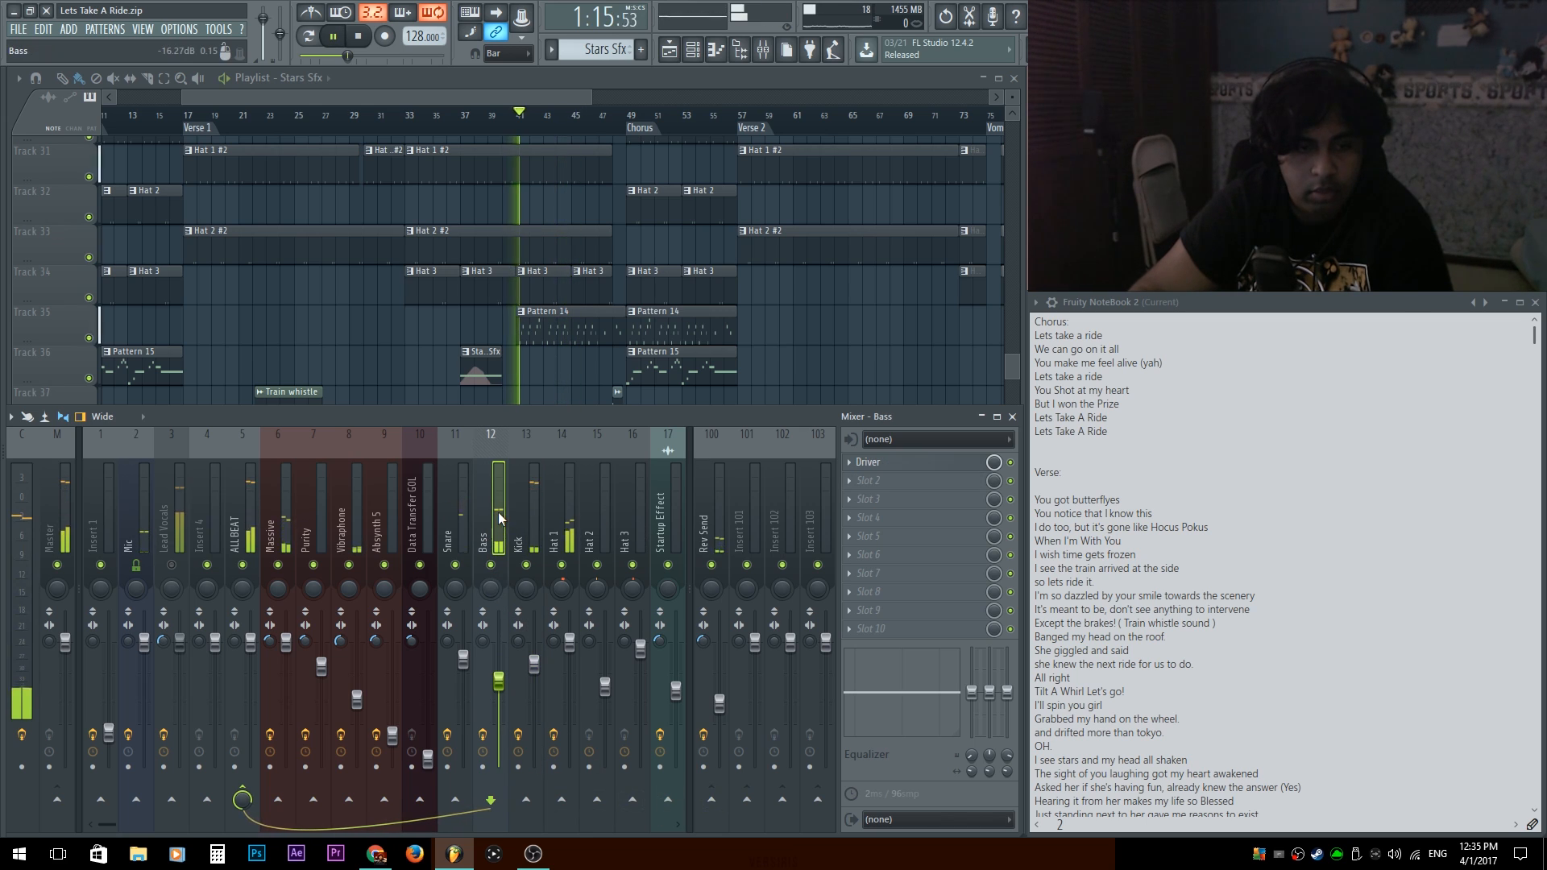
key("alt+Left")
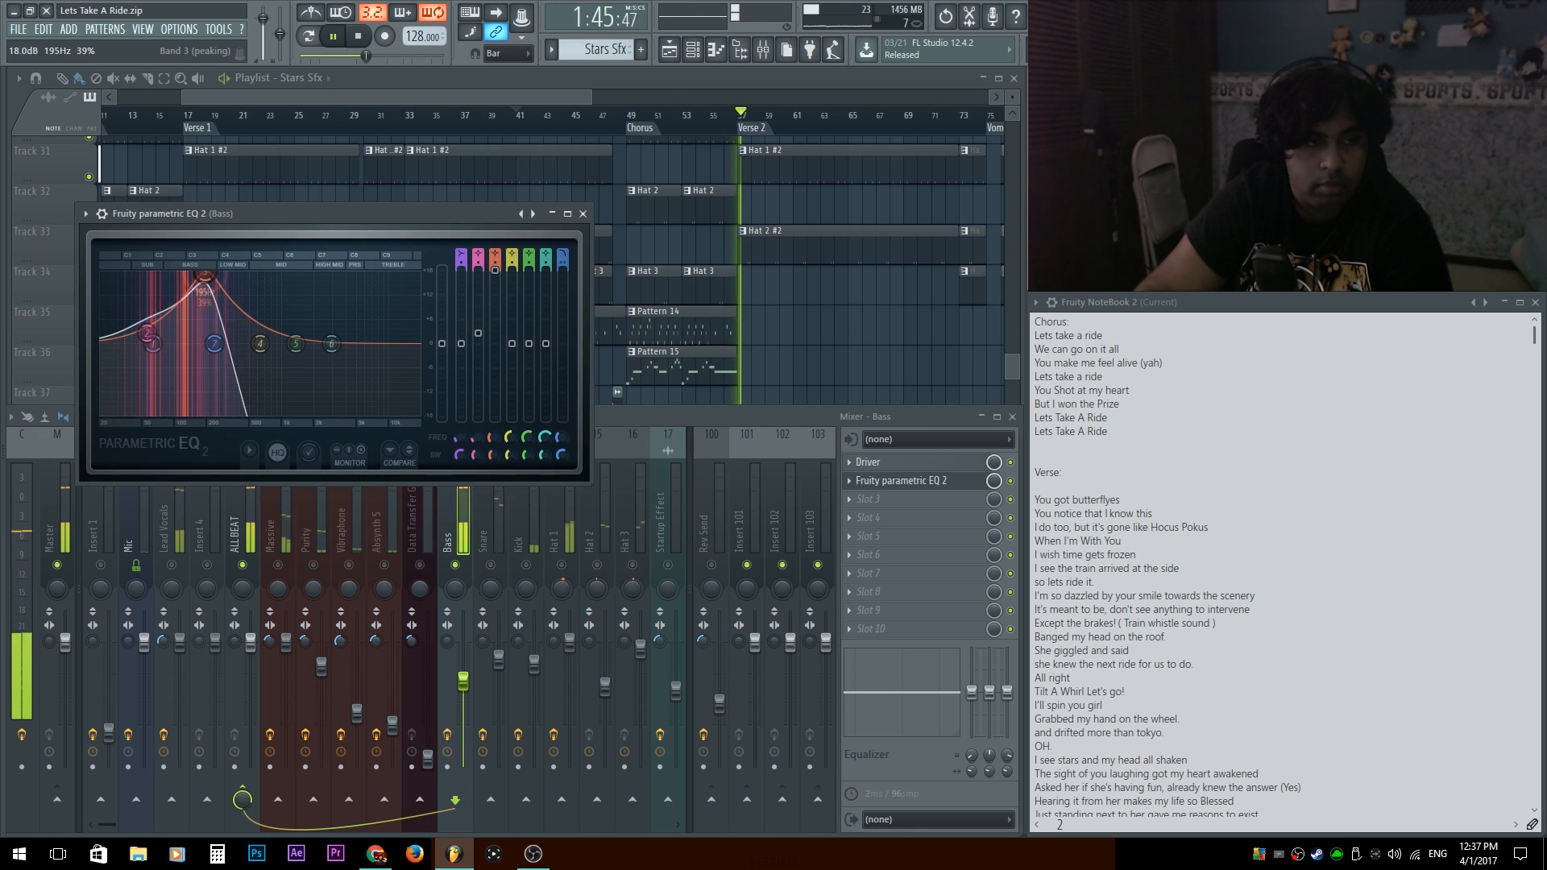
Reset the boosted band 3 in the Bass track's Fruity parametric EQ 2, close the EQ and stop playback.
left_click_drag(204, 291, 208, 318)
right_click(208, 319)
left_click(231, 339)
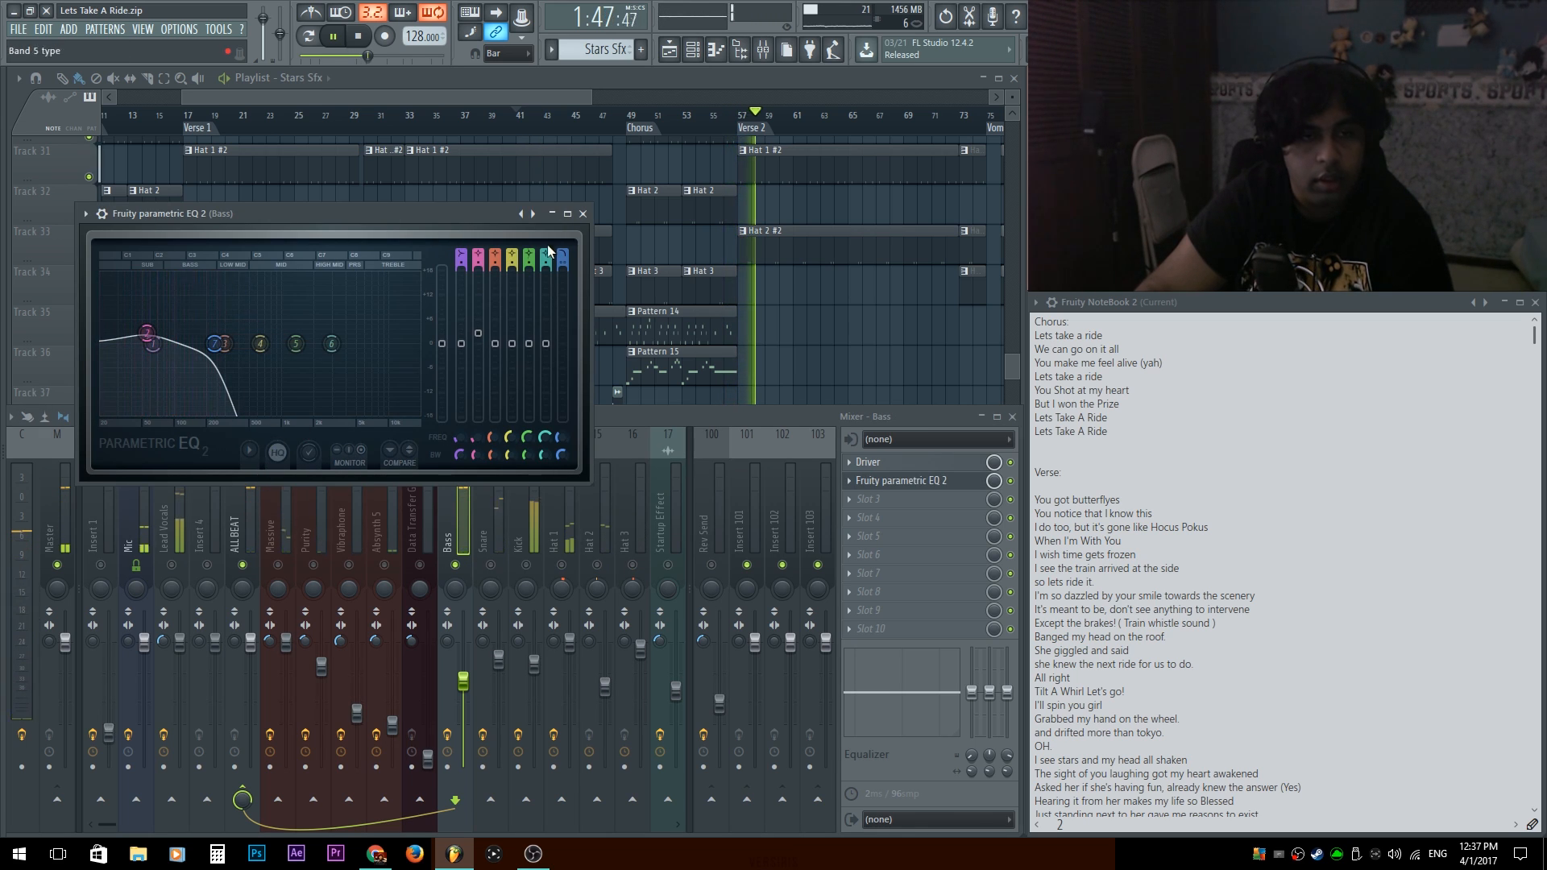
left_click(582, 214)
key("space")
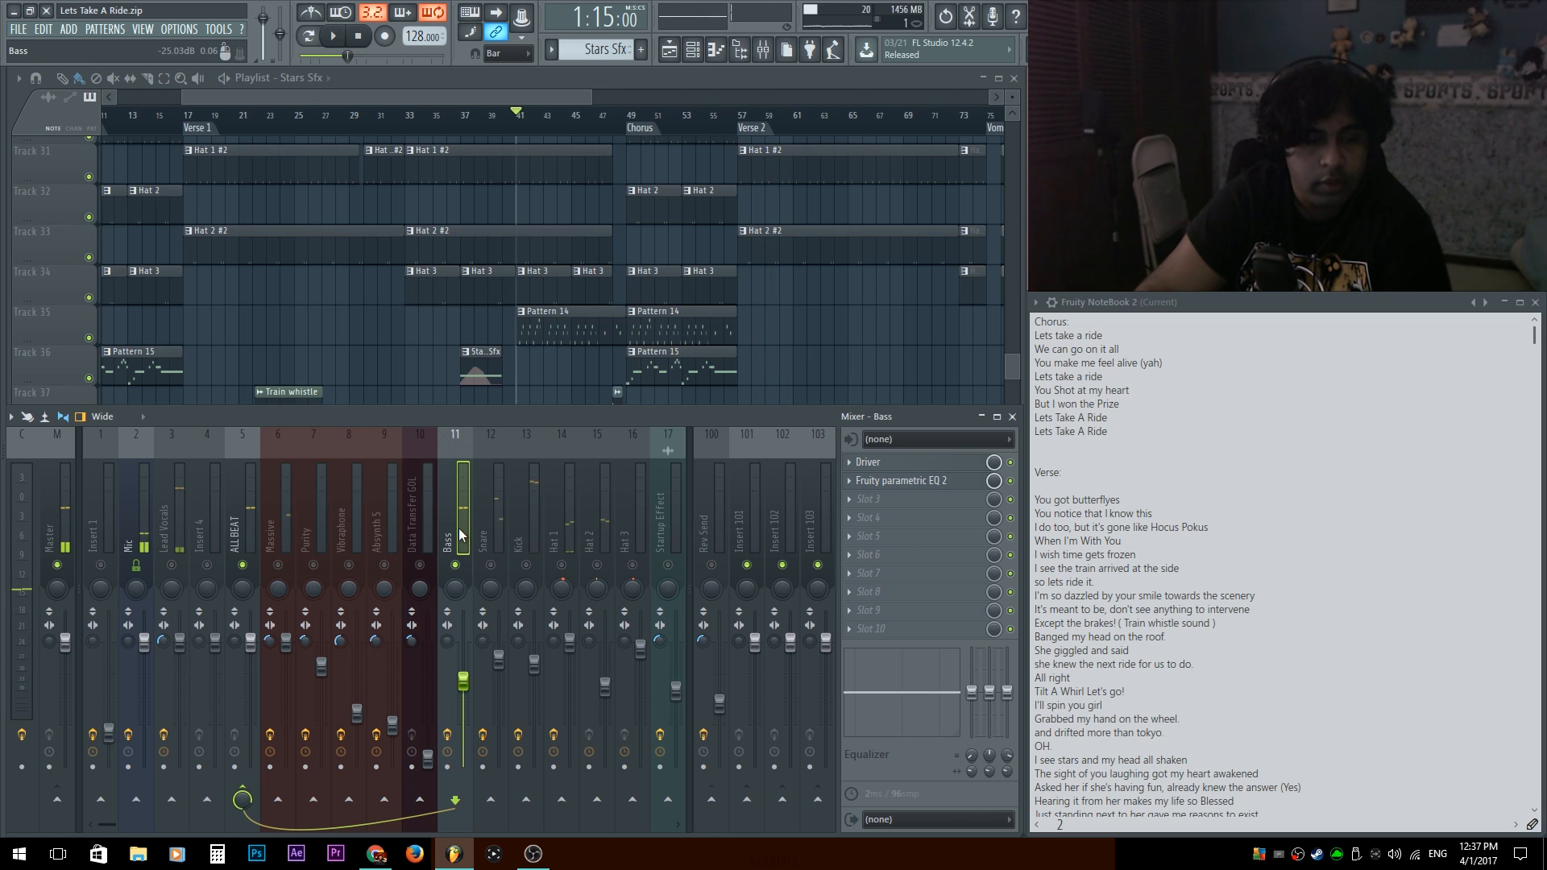
Tune the Snare SSLEQ's low-mid band during playback to 0.59 kHz, Q 1.35 and 8.56 dB gain.
key("space")
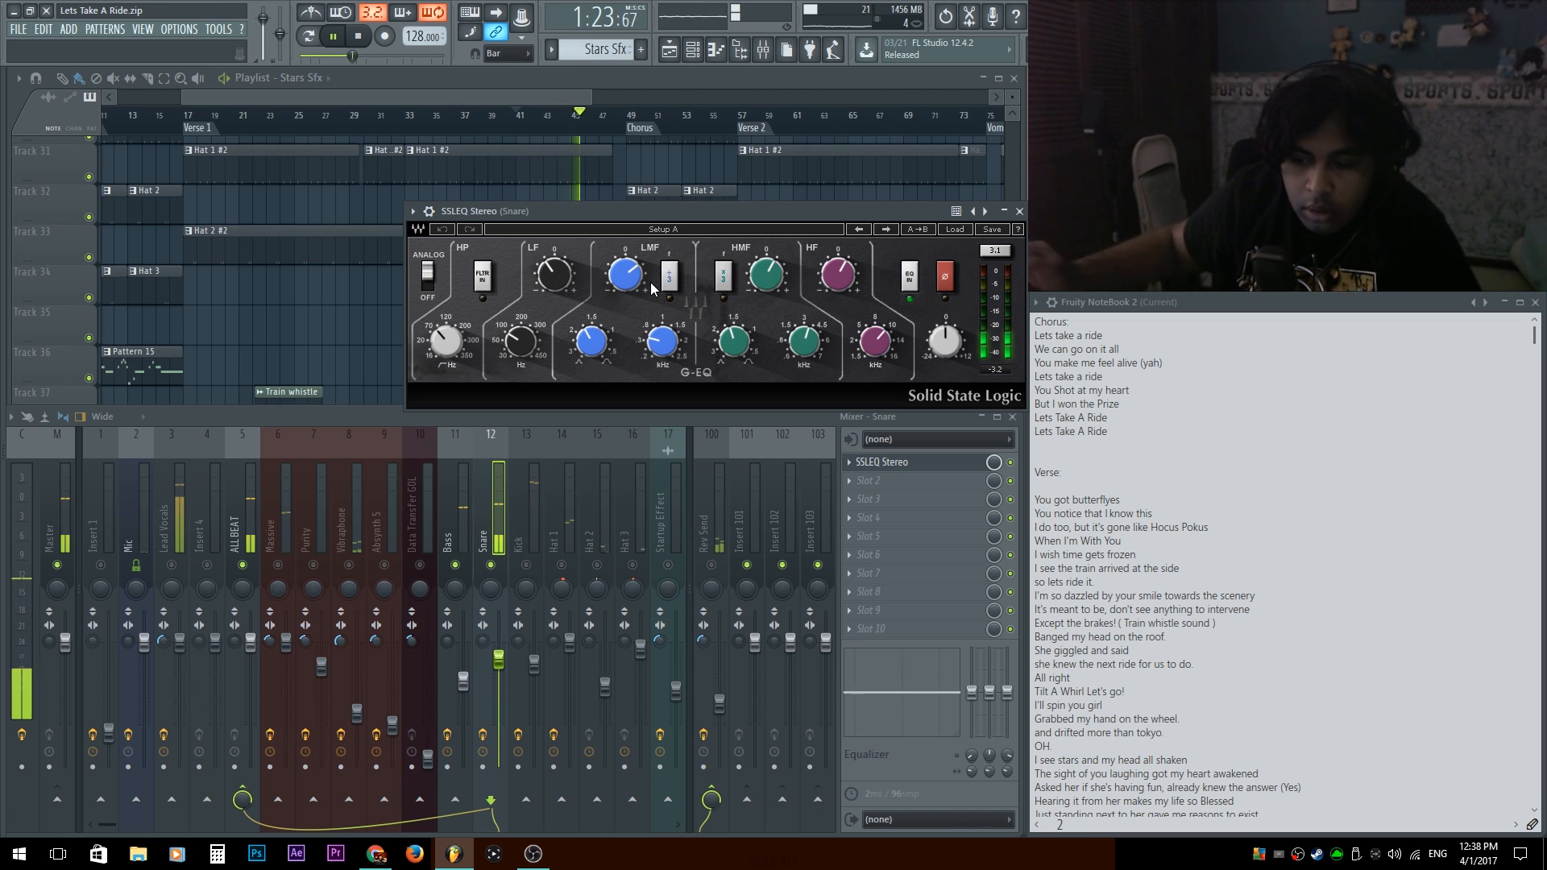
key("space")
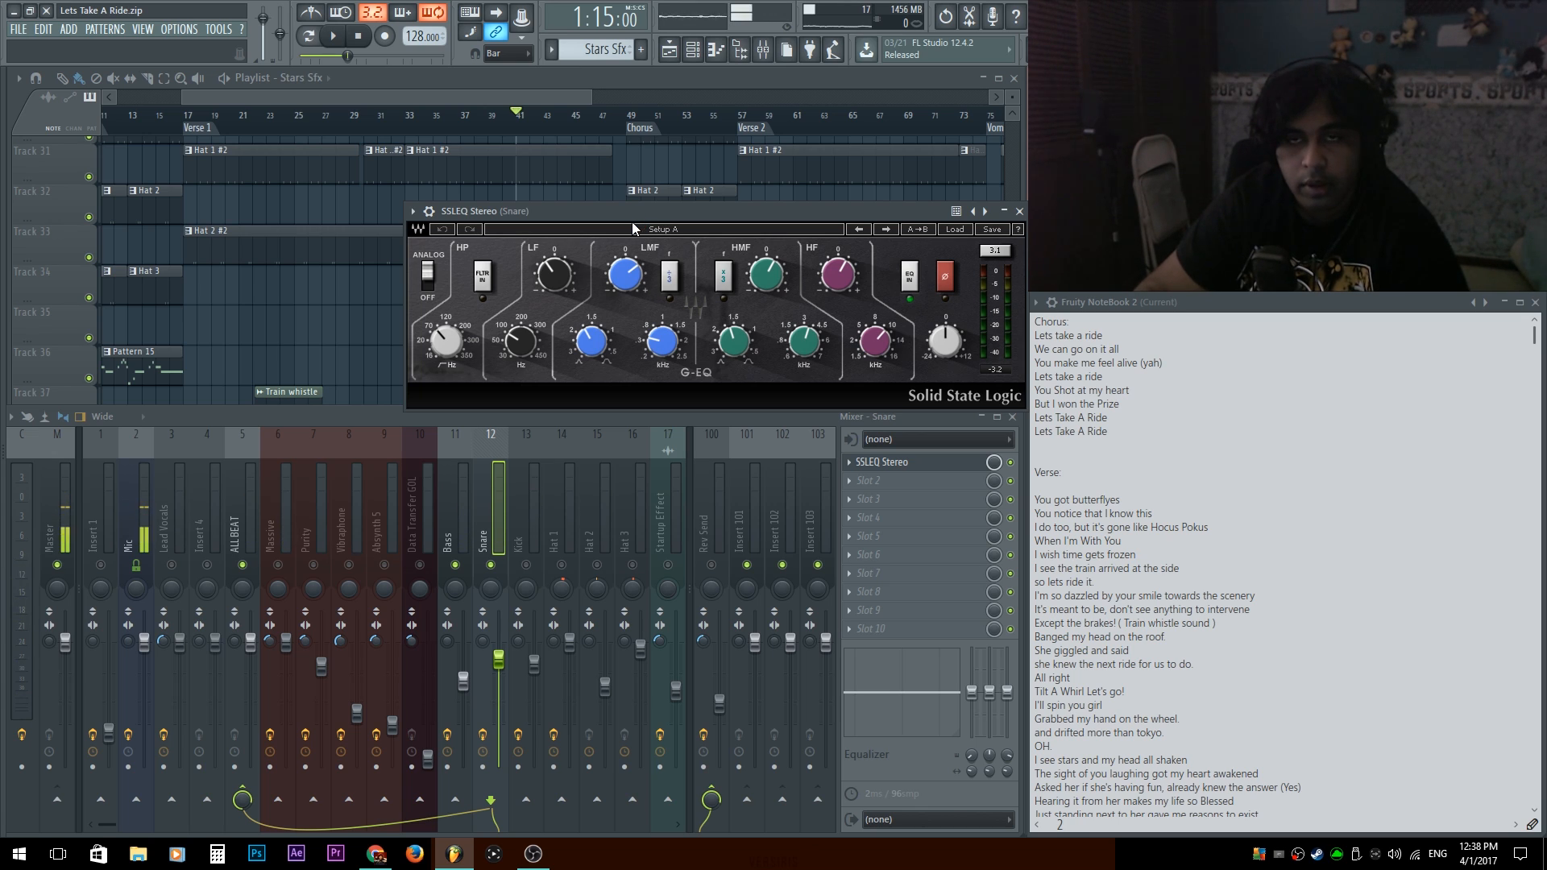
key("space")
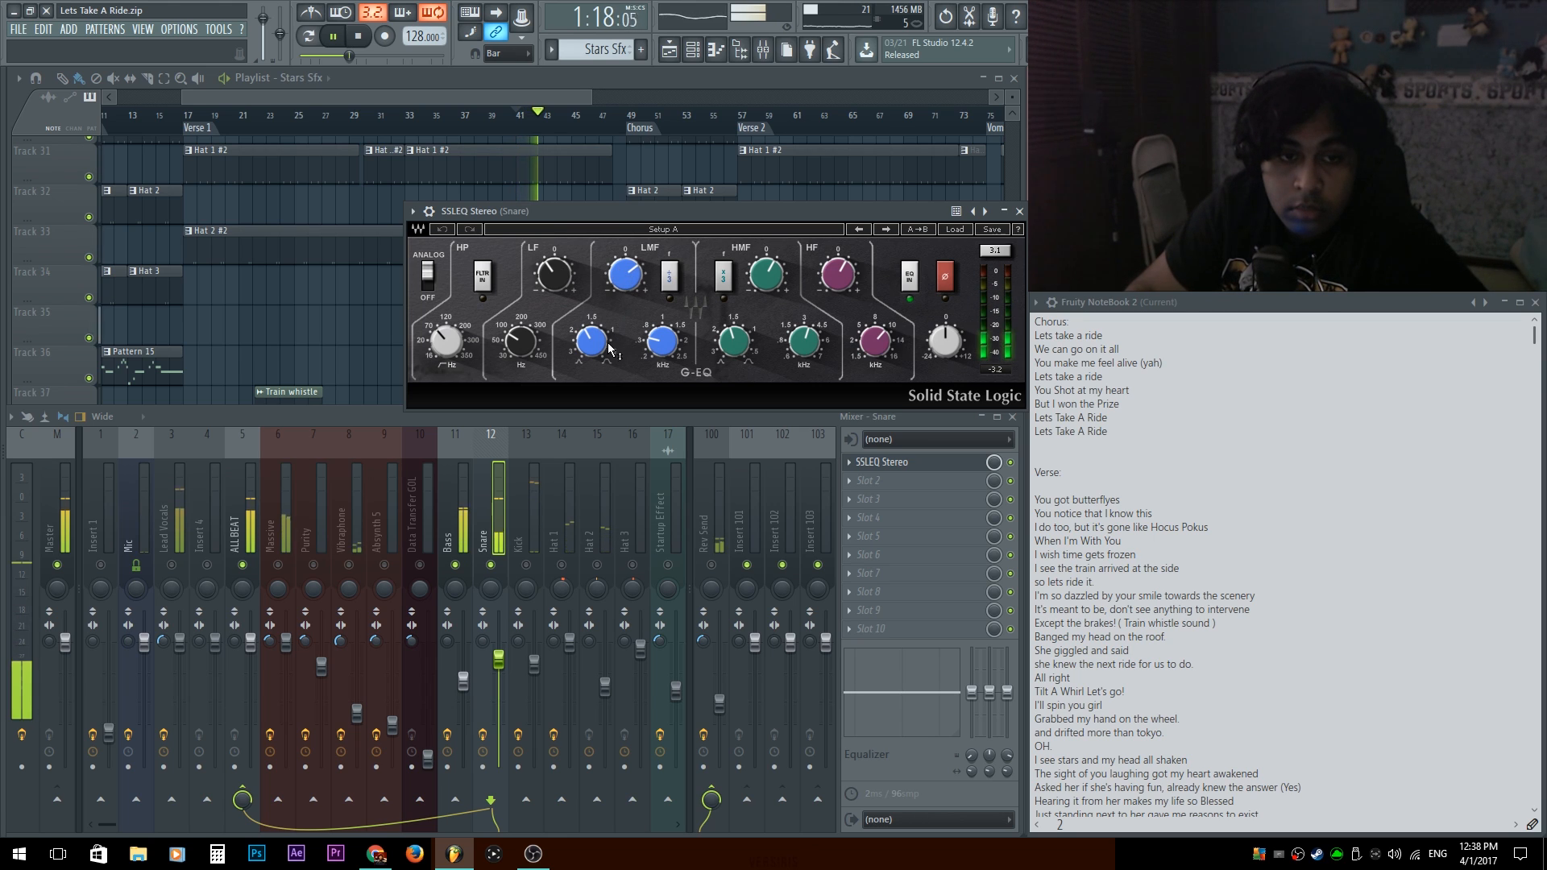
left_click_drag(662, 342, 662, 331)
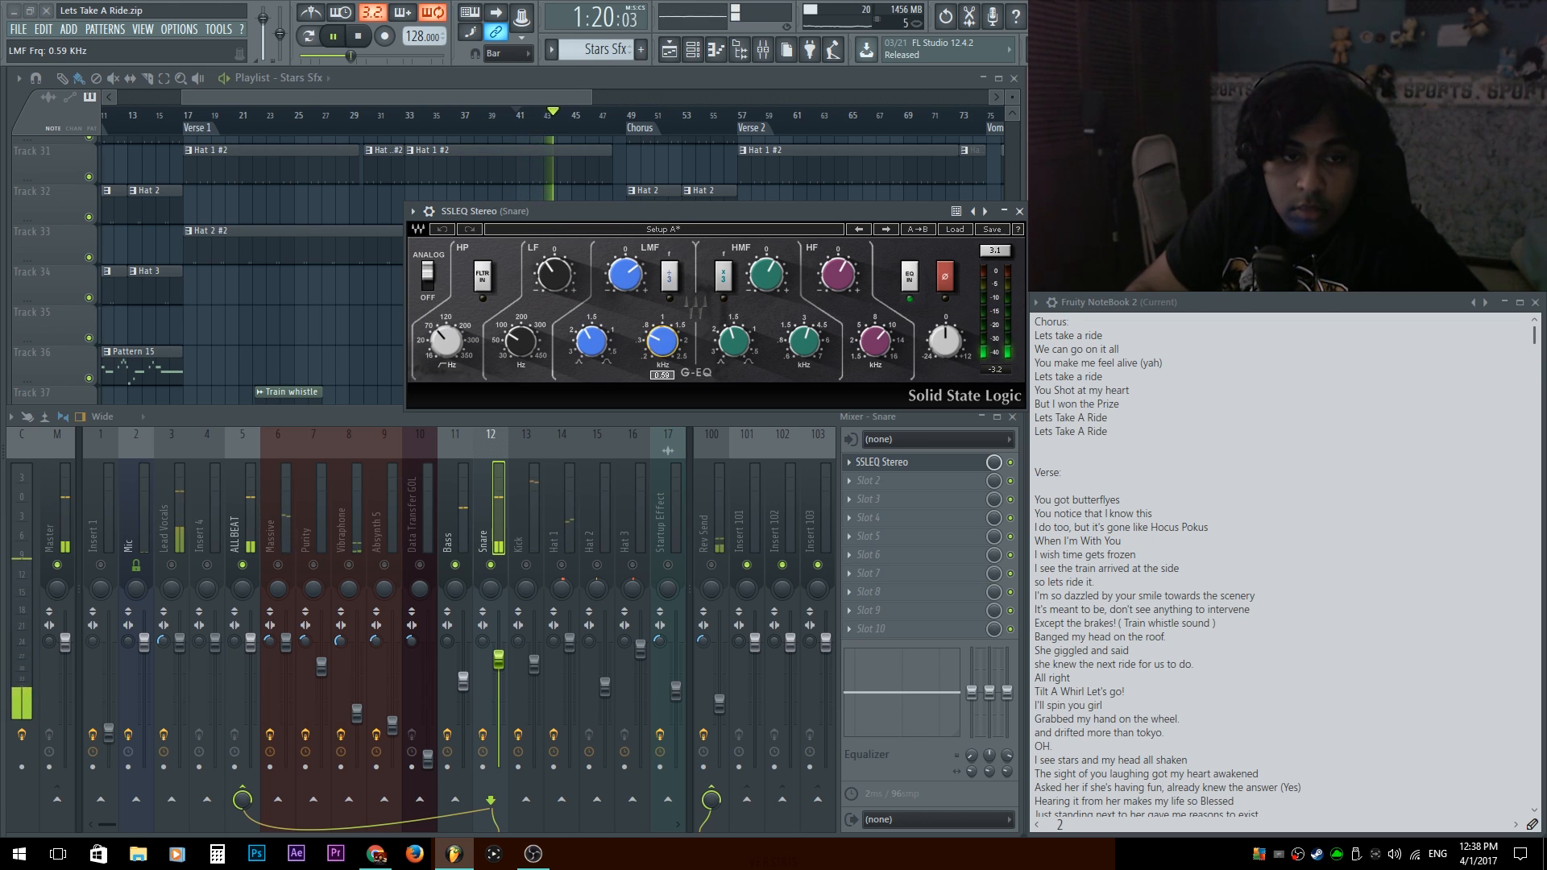
left_click_drag(609, 335, 610, 332)
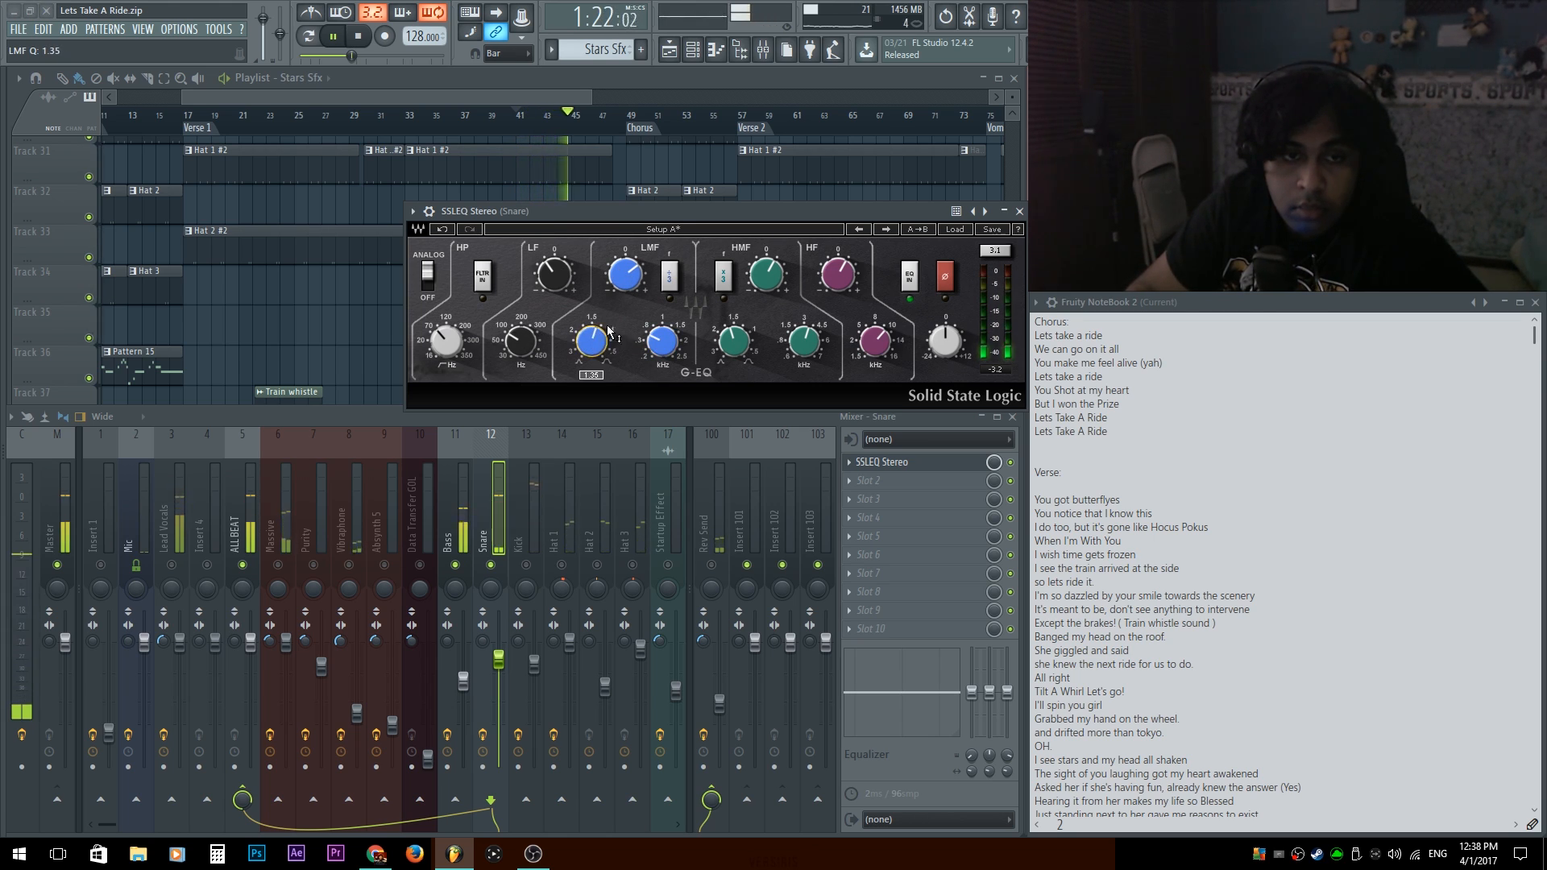
left_click_drag(624, 274, 629, 280)
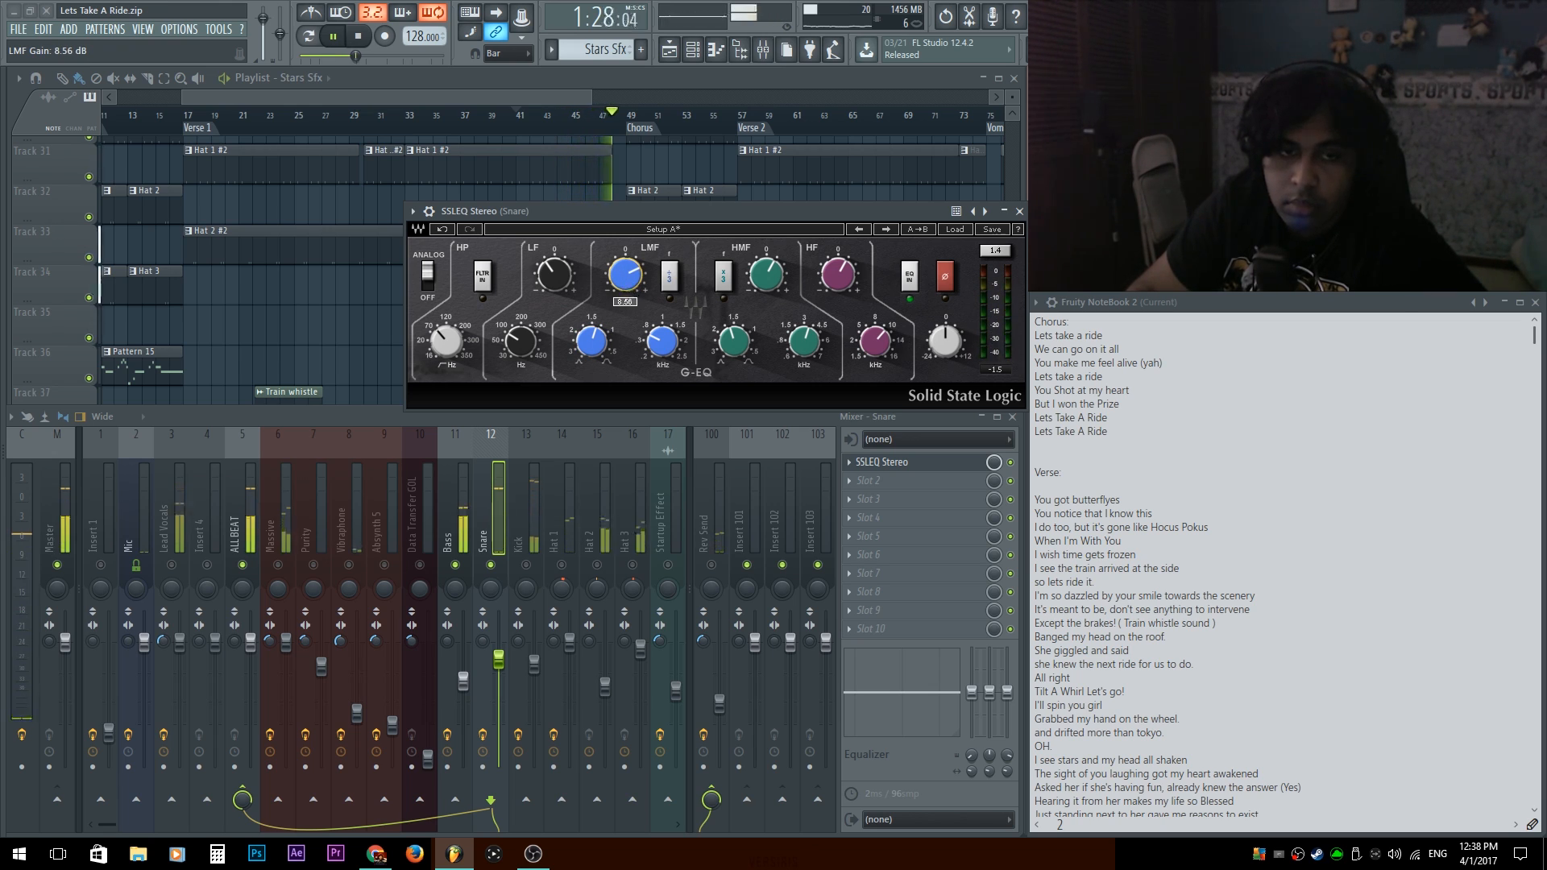
left_click(946, 466)
key("space")
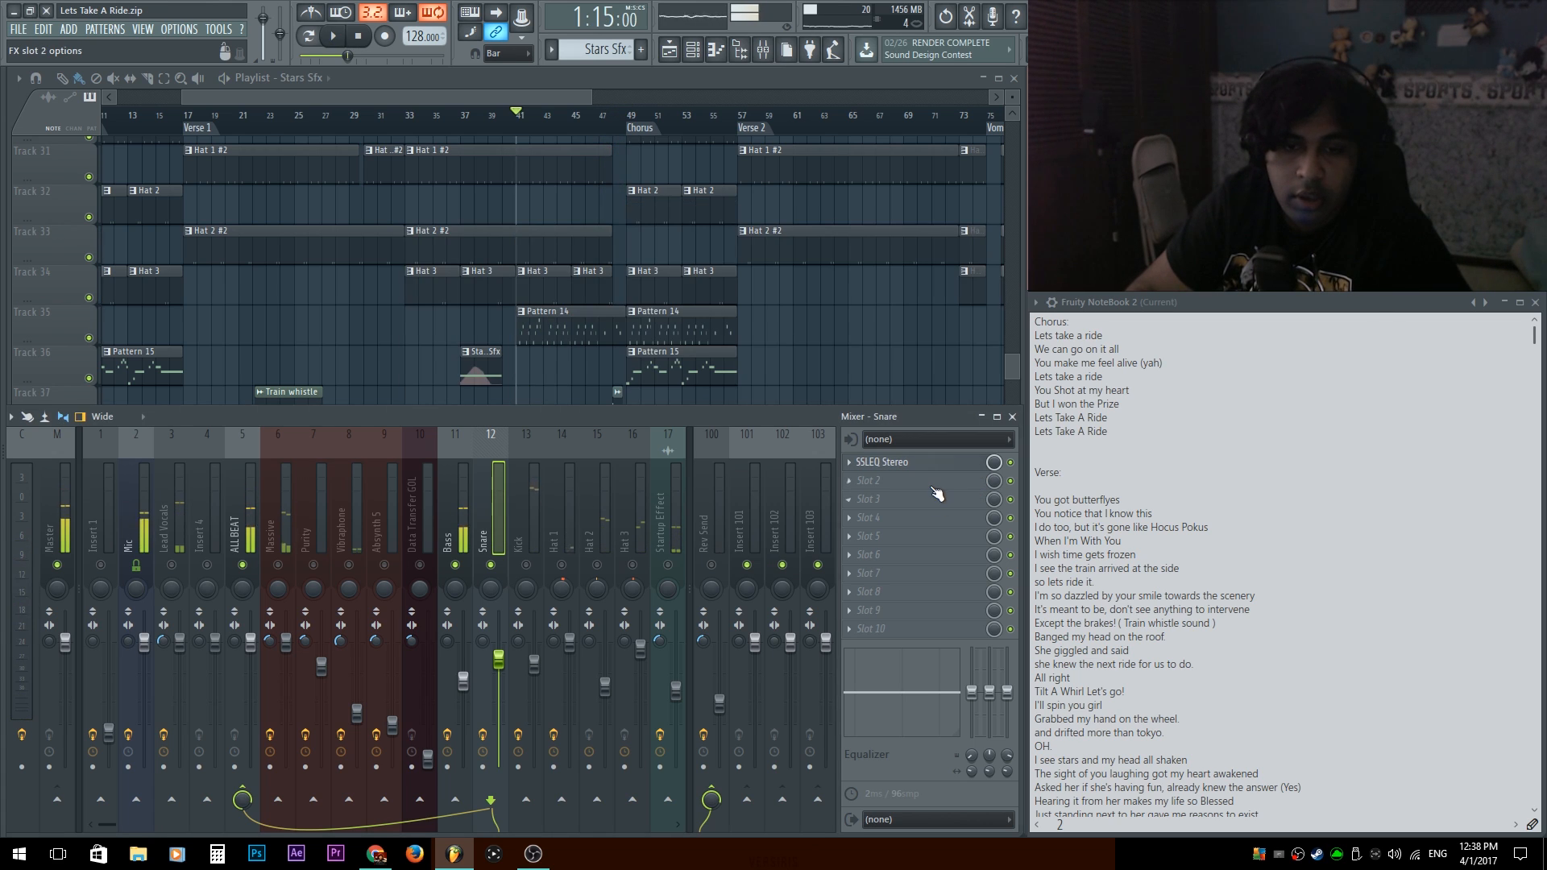
Add SSLComp Stereo to the Snare and adjust its make-up gain and release, with a 3 ms attack.
left_click(933, 484)
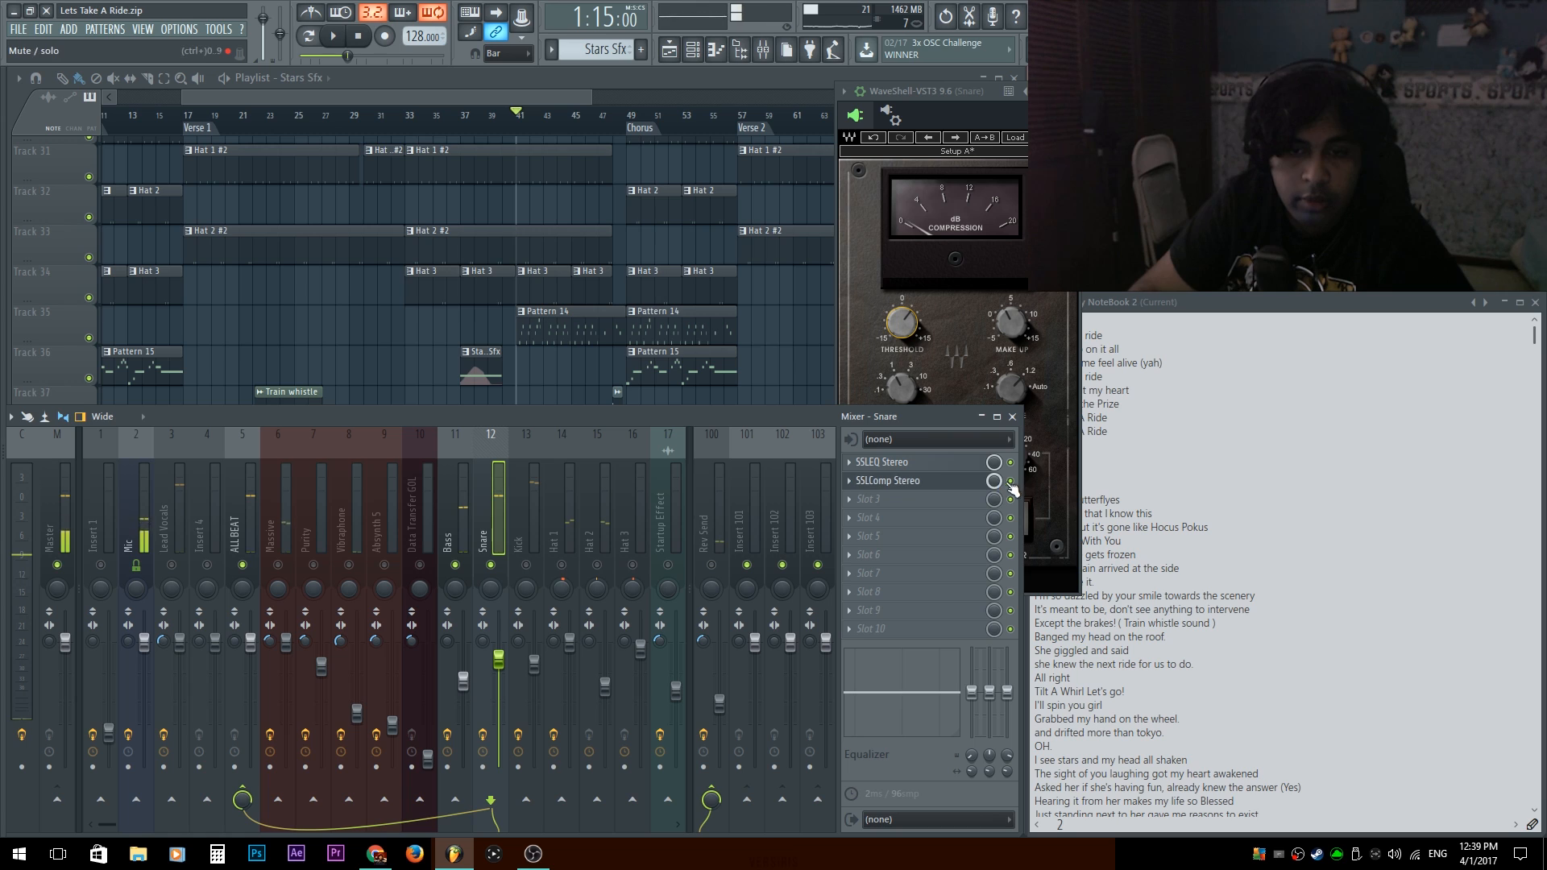
left_click(974, 96)
key("space")
left_click_drag(1008, 316, 1010, 313)
left_click_drag(902, 393, 903, 385)
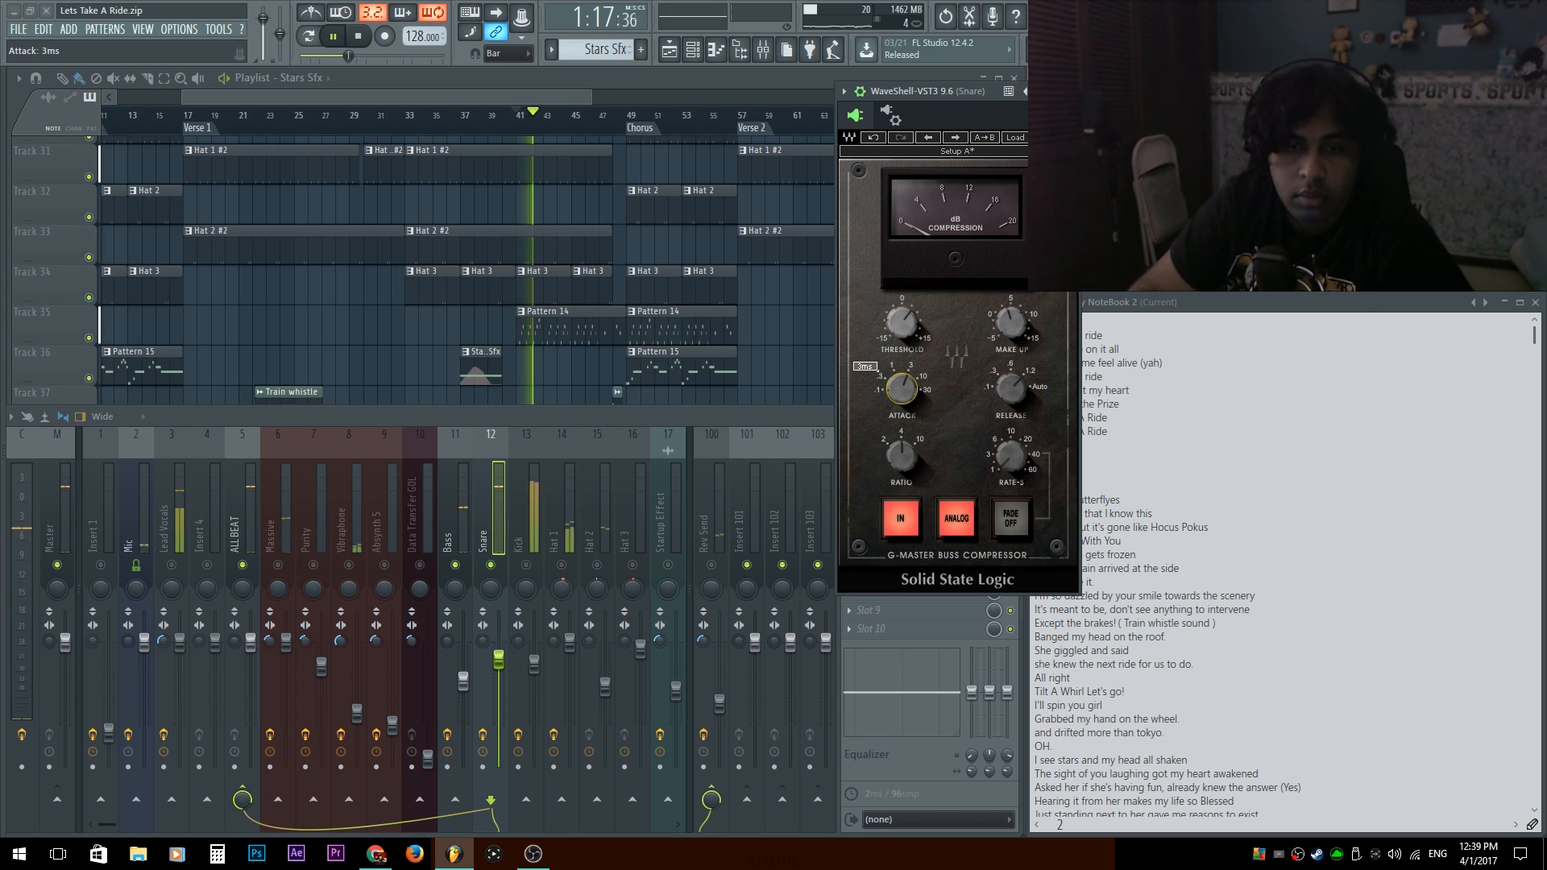
left_click_drag(1009, 379, 1009, 372)
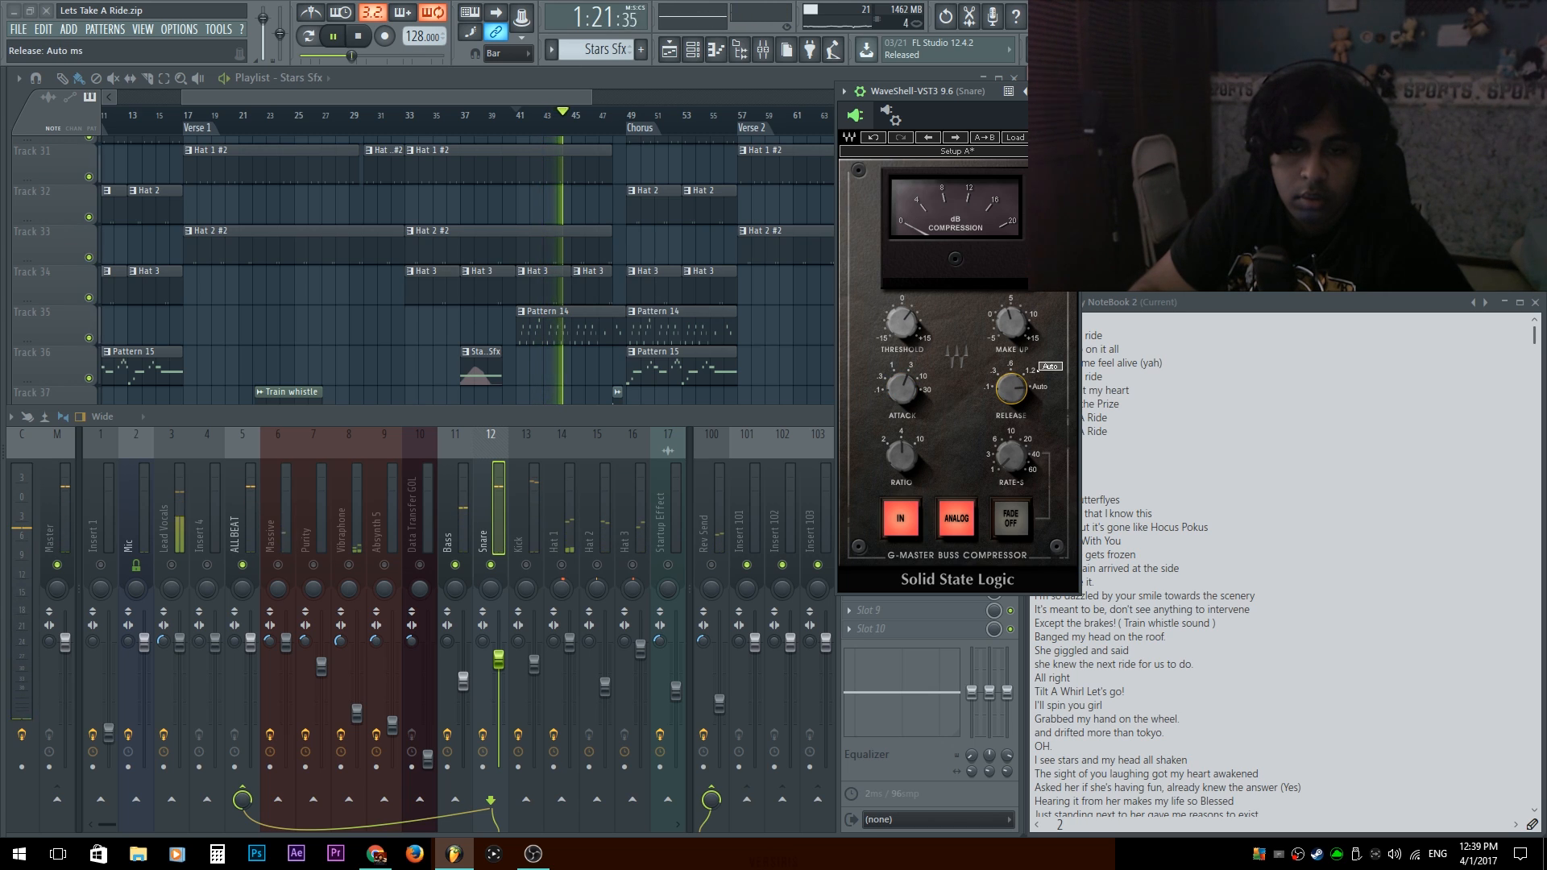
left_click_drag(1011, 389, 1011, 397)
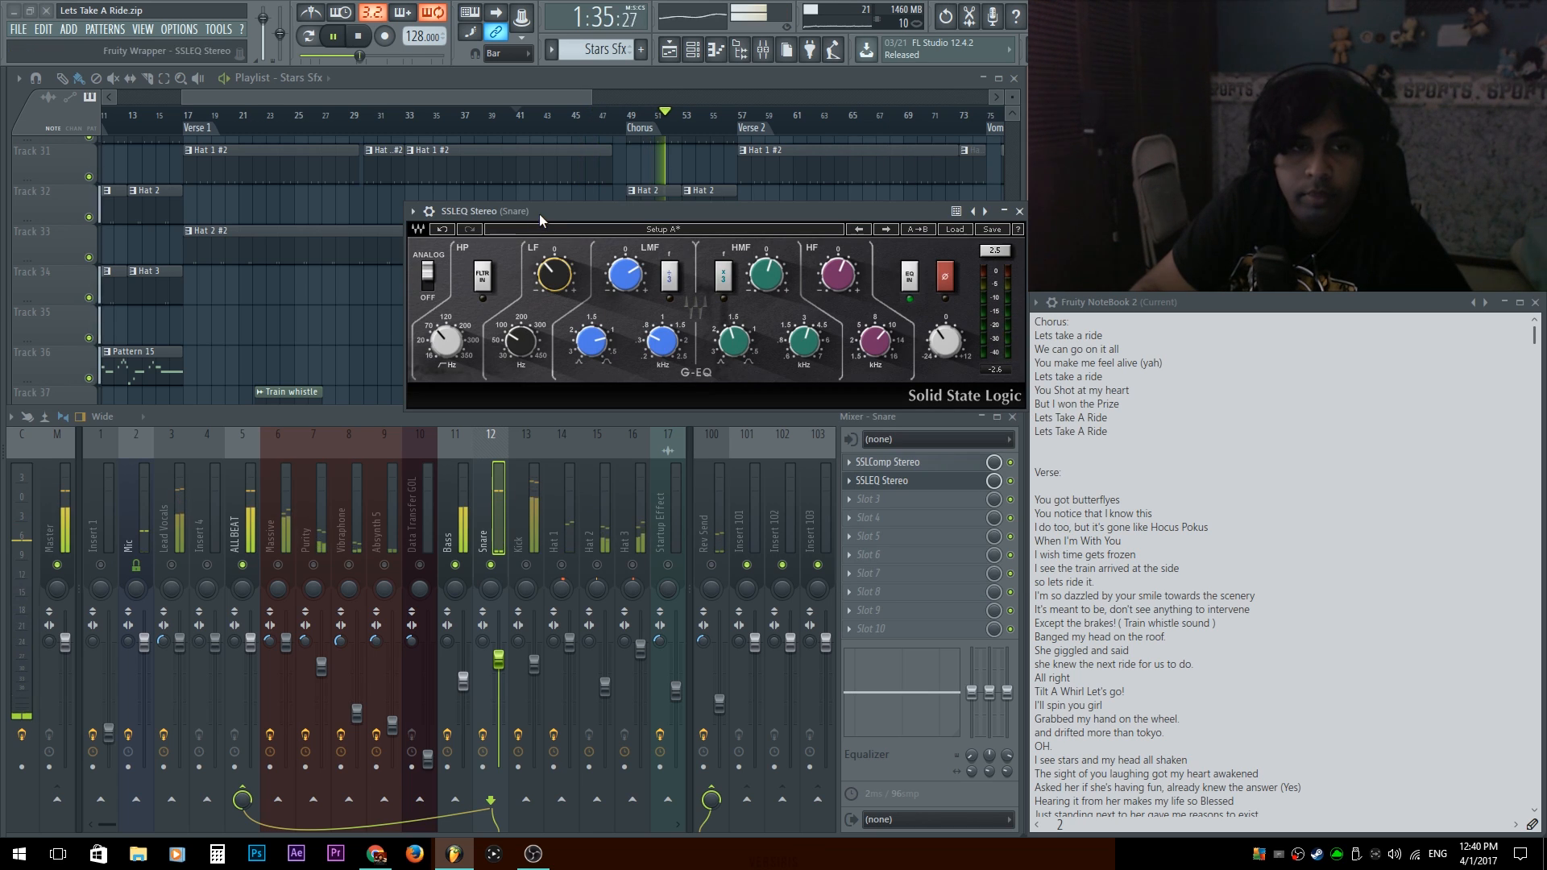
key("space")
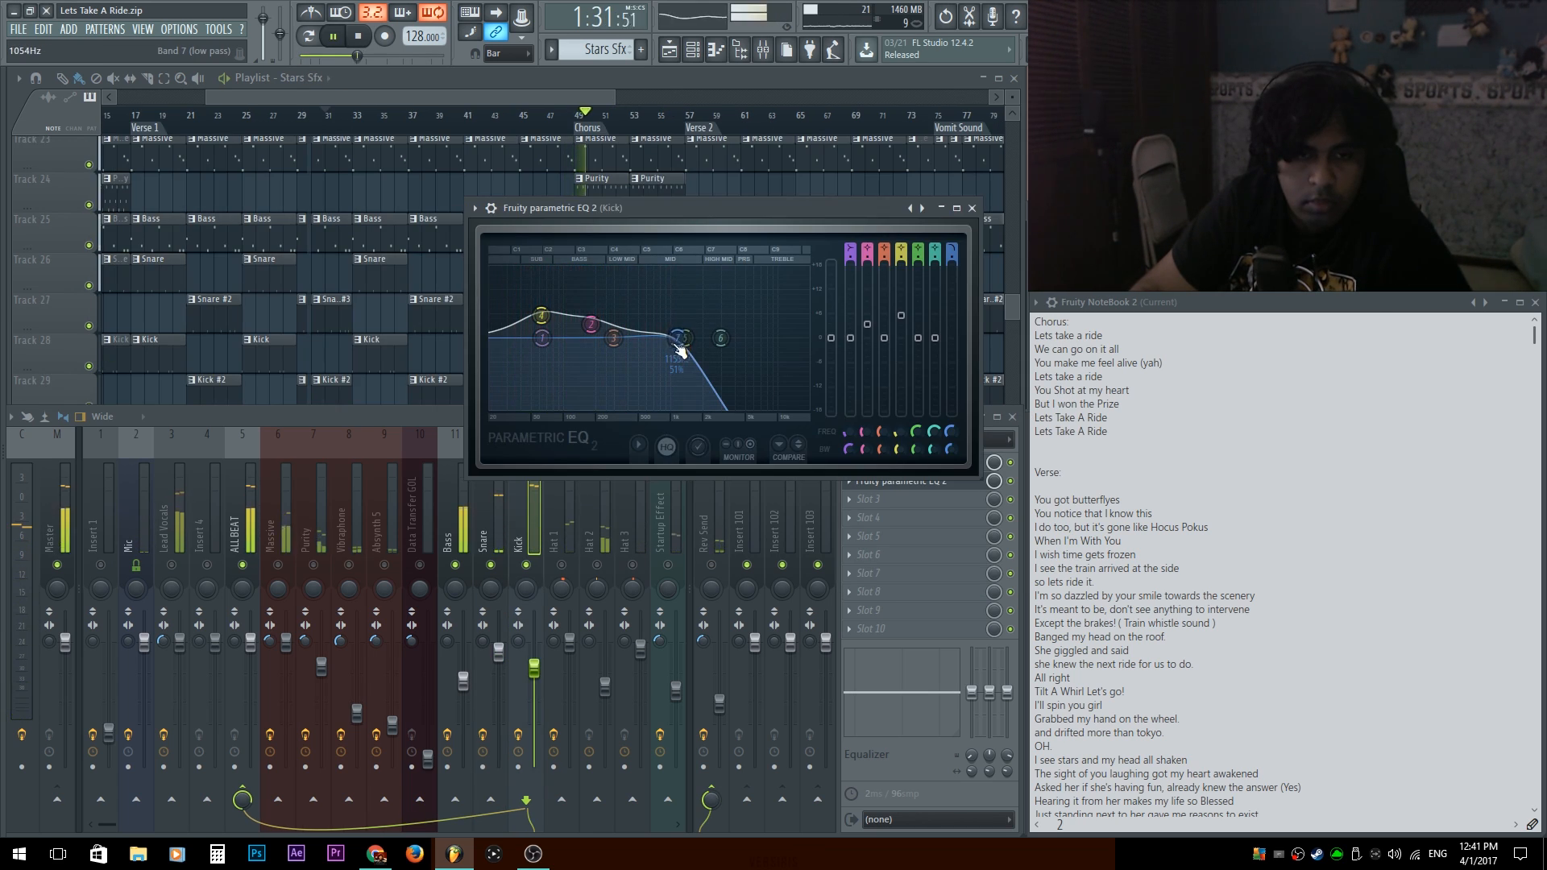
Set the low-pass band 7 of the Kick's Fruity parametric EQ 2 to about 1095 Hz.
left_click_drag(675, 345, 673, 345)
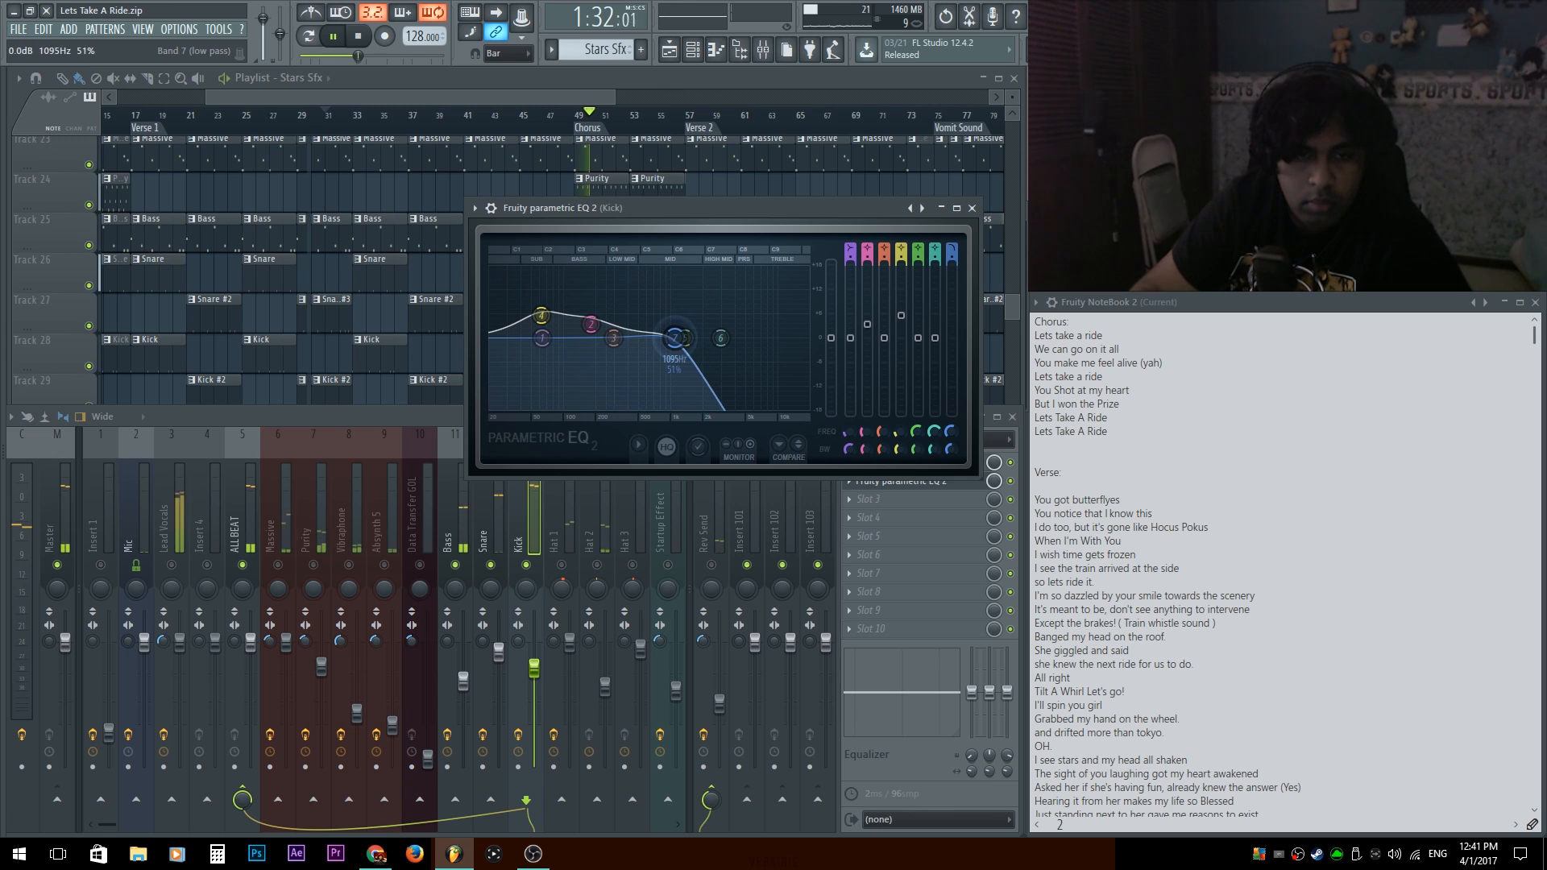
key("space")
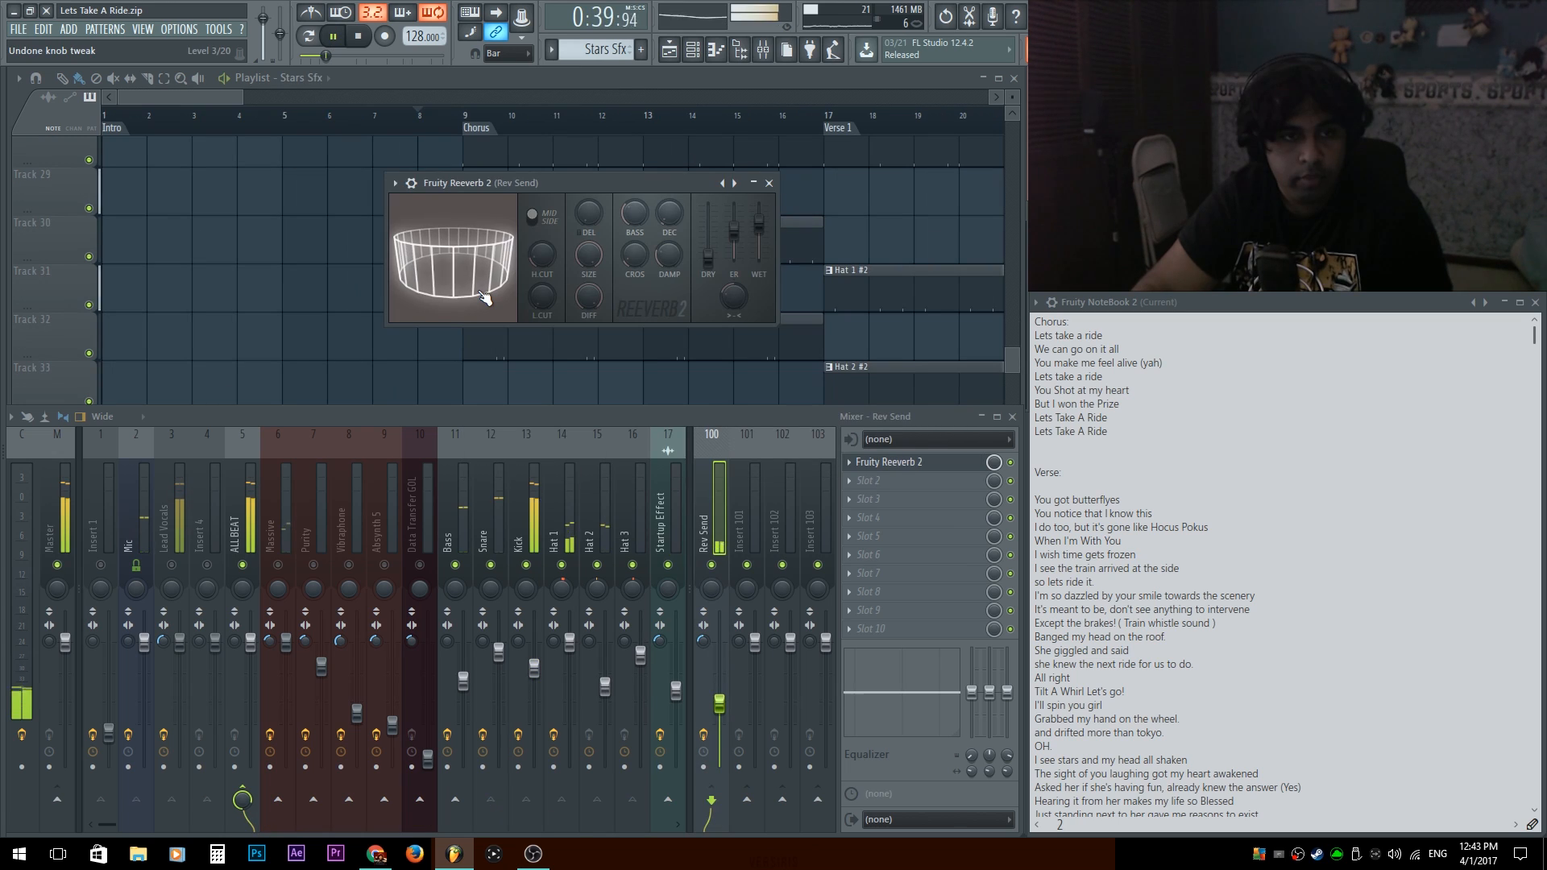
Adjust the room shape and size of the Rev Send track's Fruity Reeverb 2, stop playback and close the reverb.
left_click_drag(484, 297, 484, 275)
left_click_drag(588, 254, 588, 249)
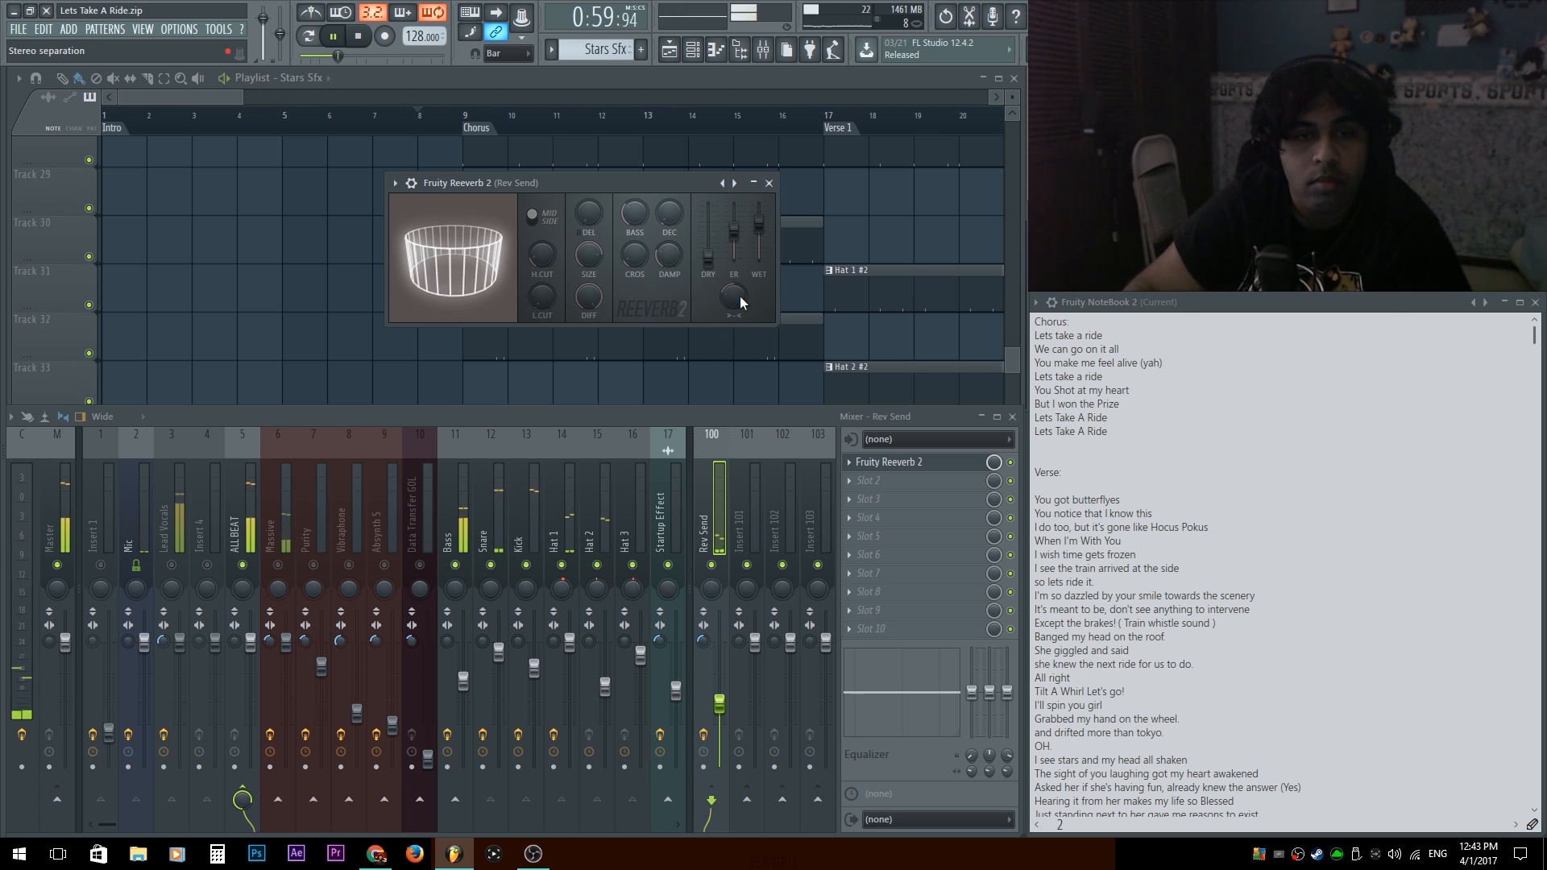
key("space")
left_click(768, 182)
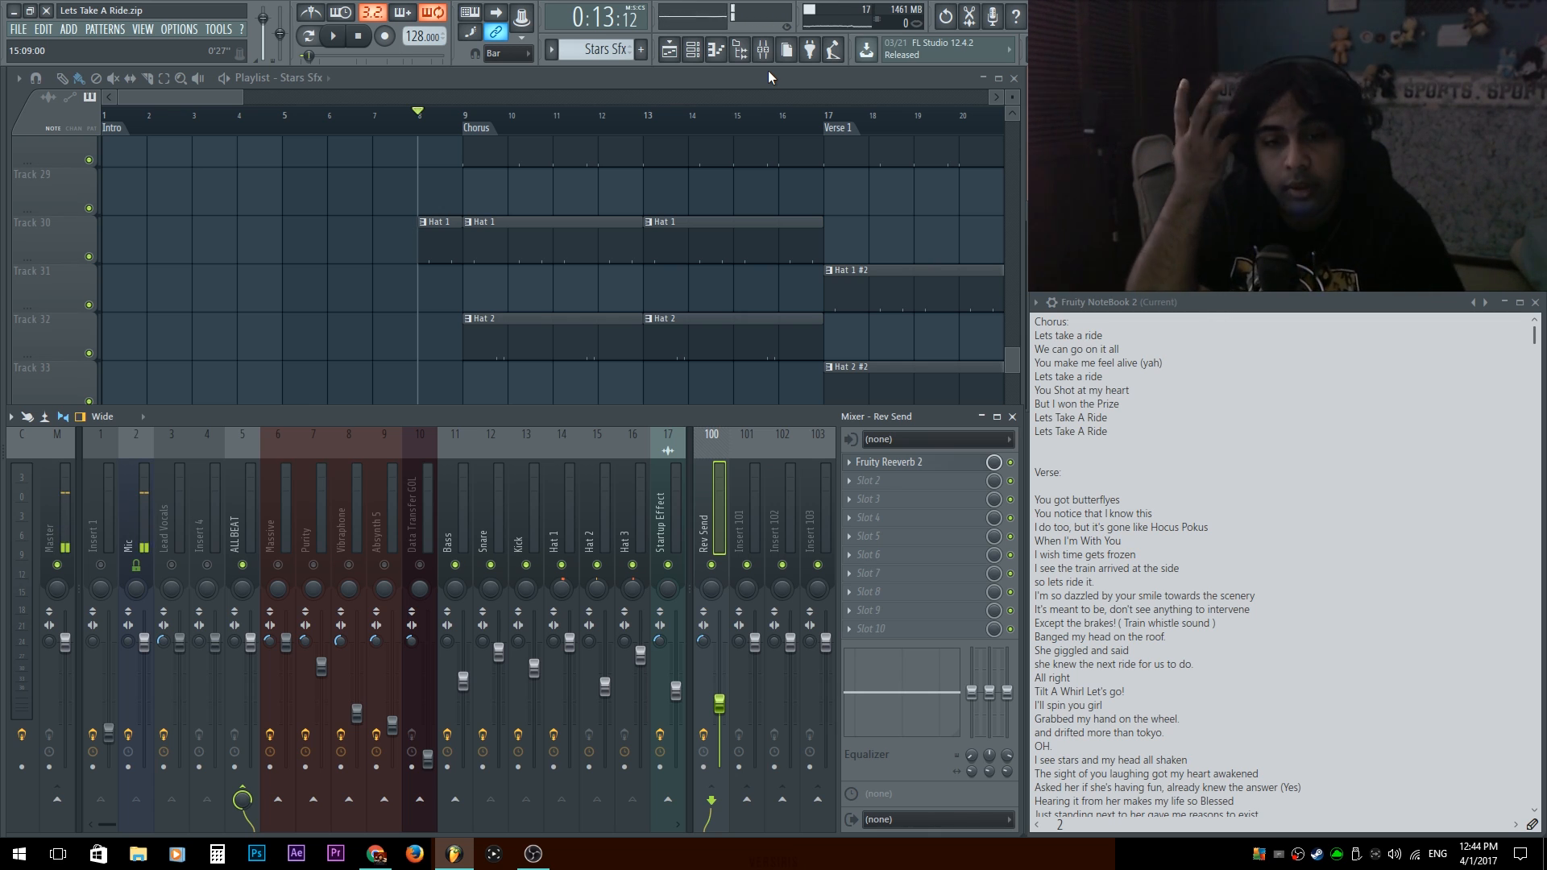
Check the routing of the ALL BEAT and Rev Send mixer tracks, and rename ALL BEAT as INSTRUMENTAL.
left_click(21, 588)
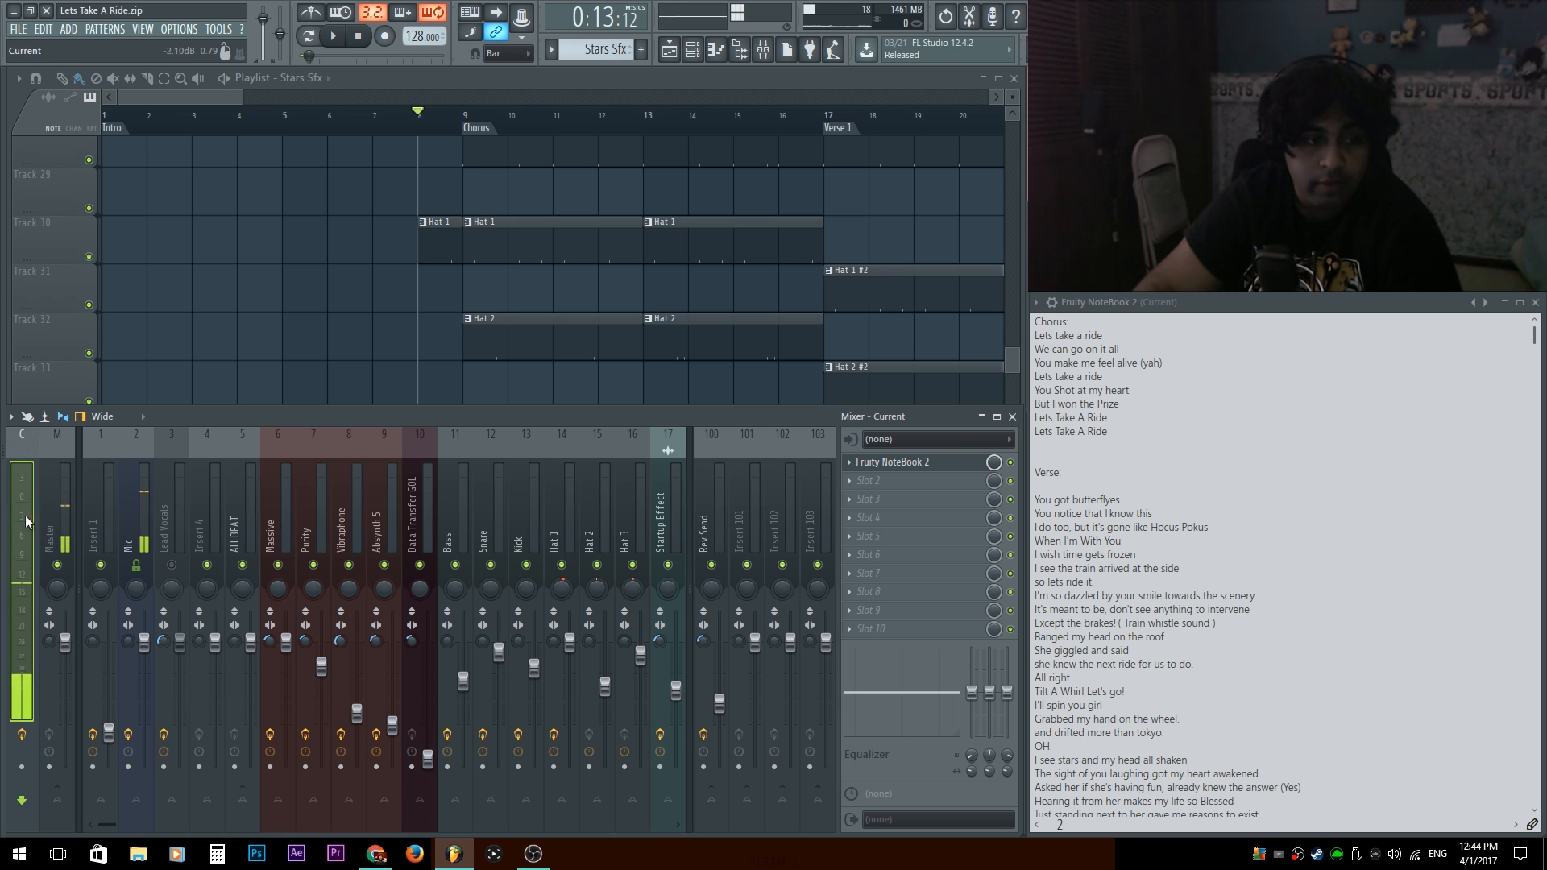
left_click(242, 530)
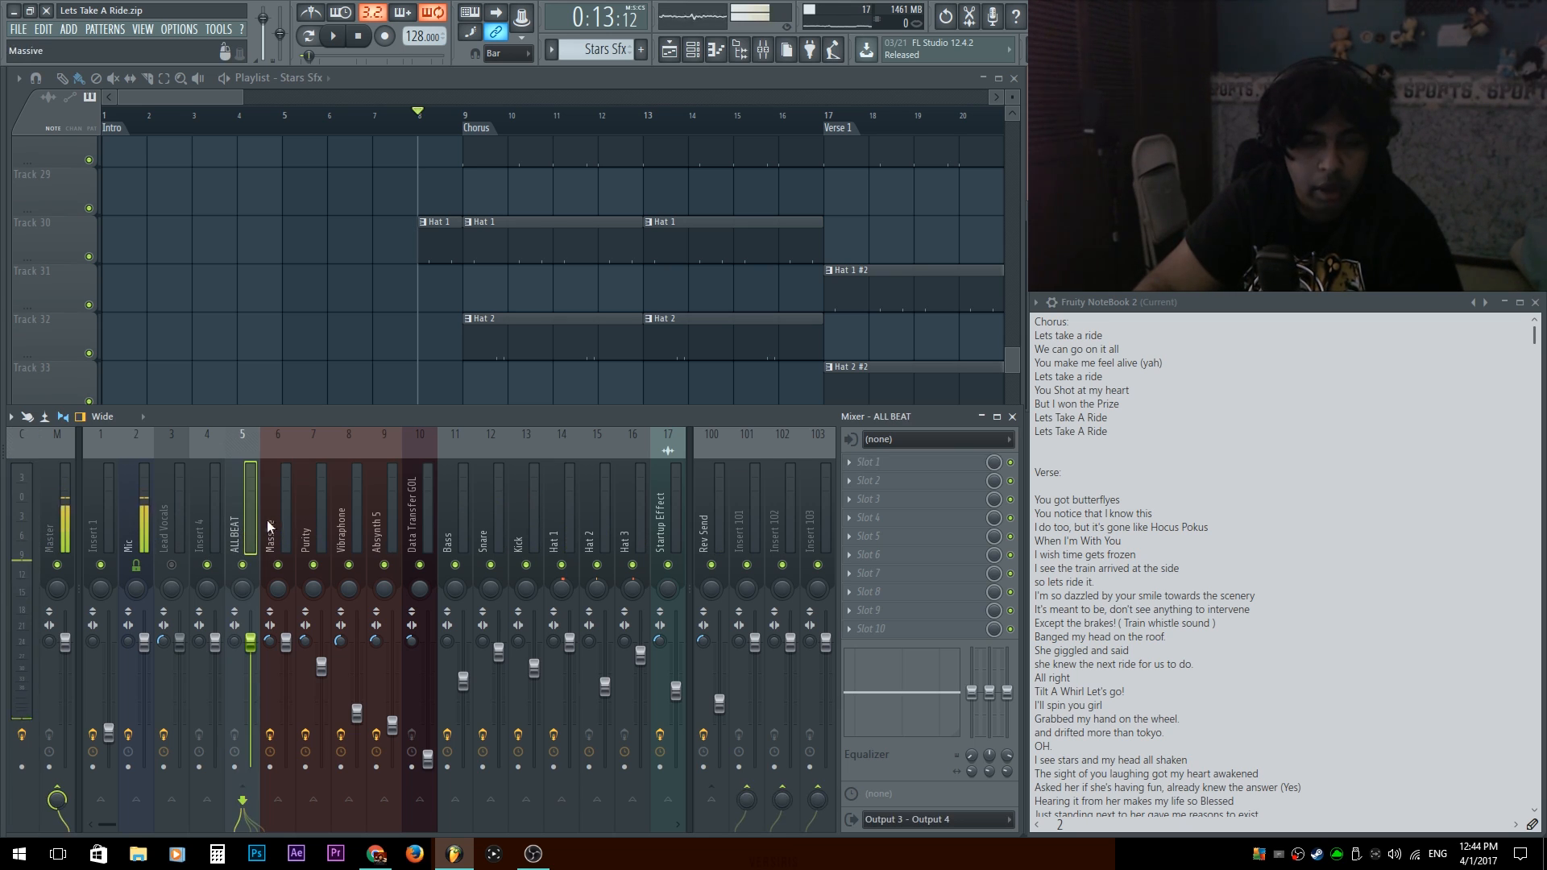
left_click(711, 516)
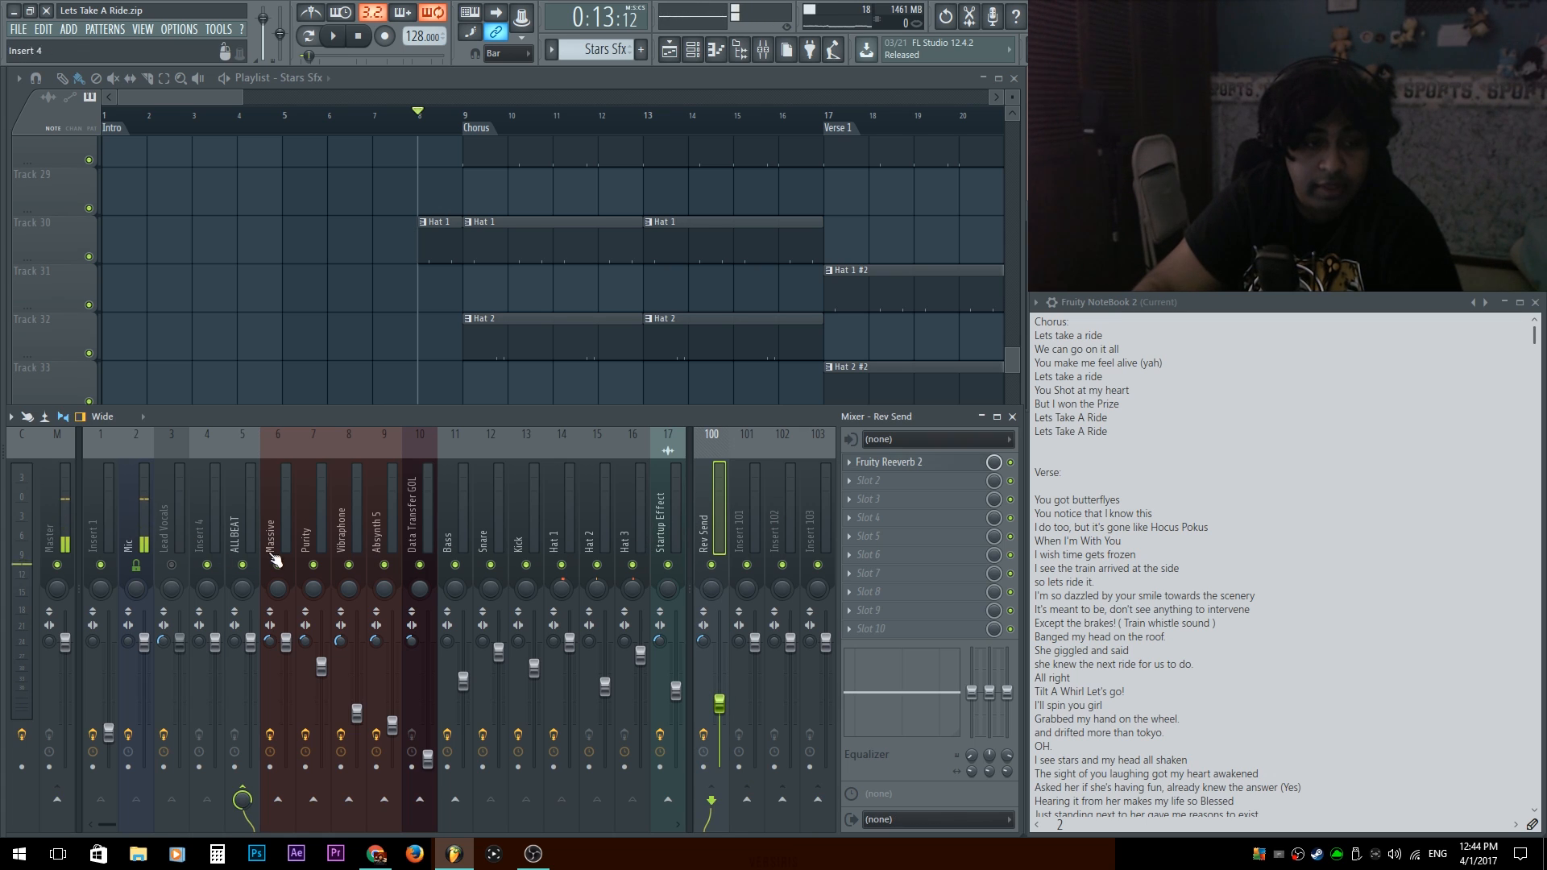
left_click(248, 514)
key("F2")
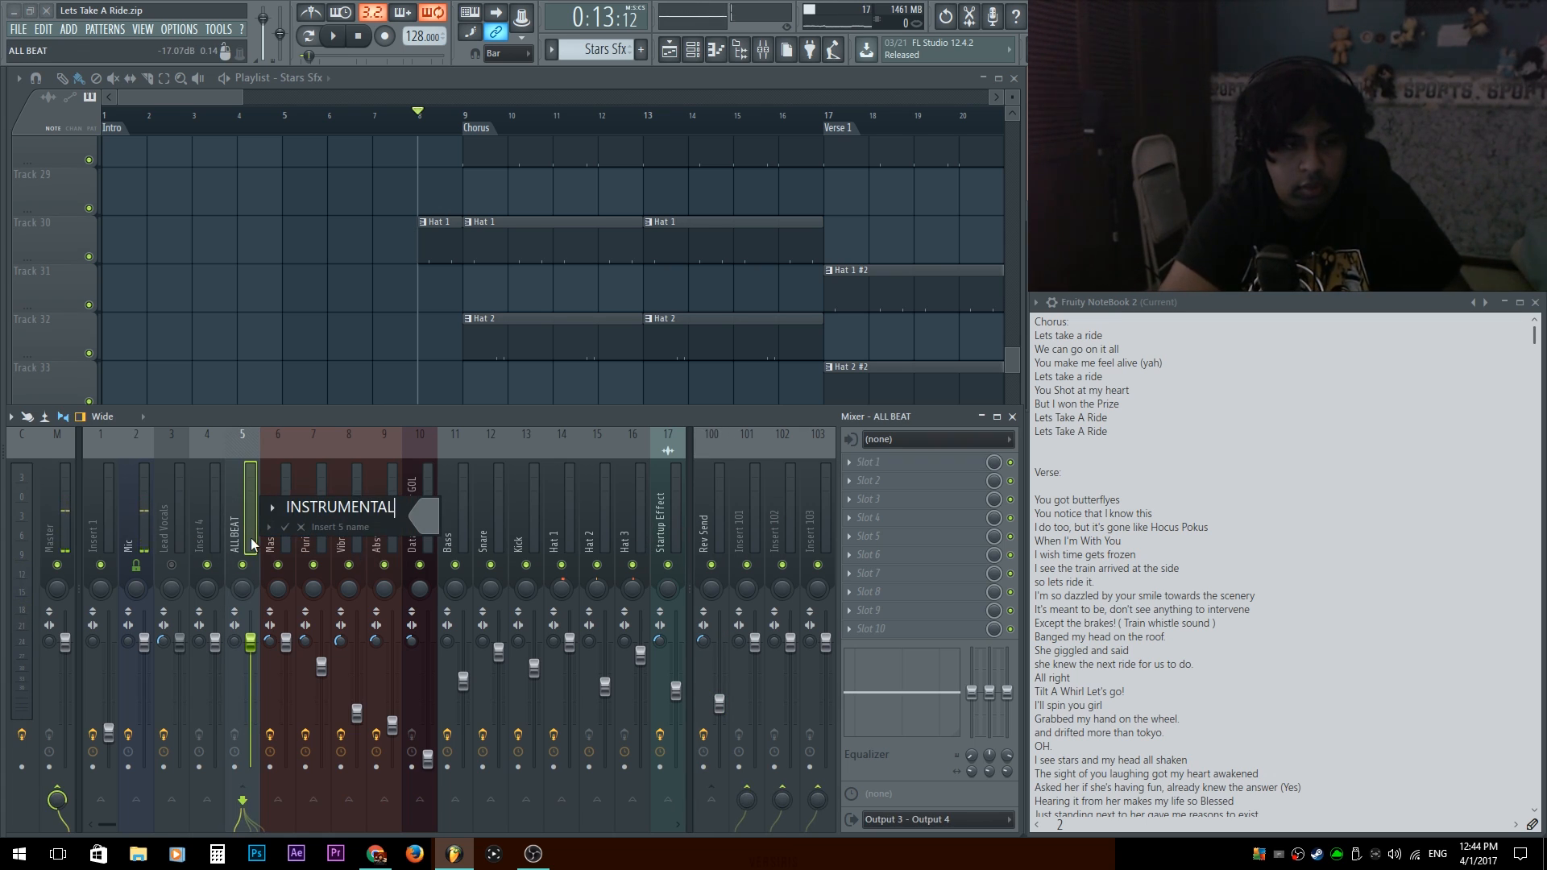
key("Return")
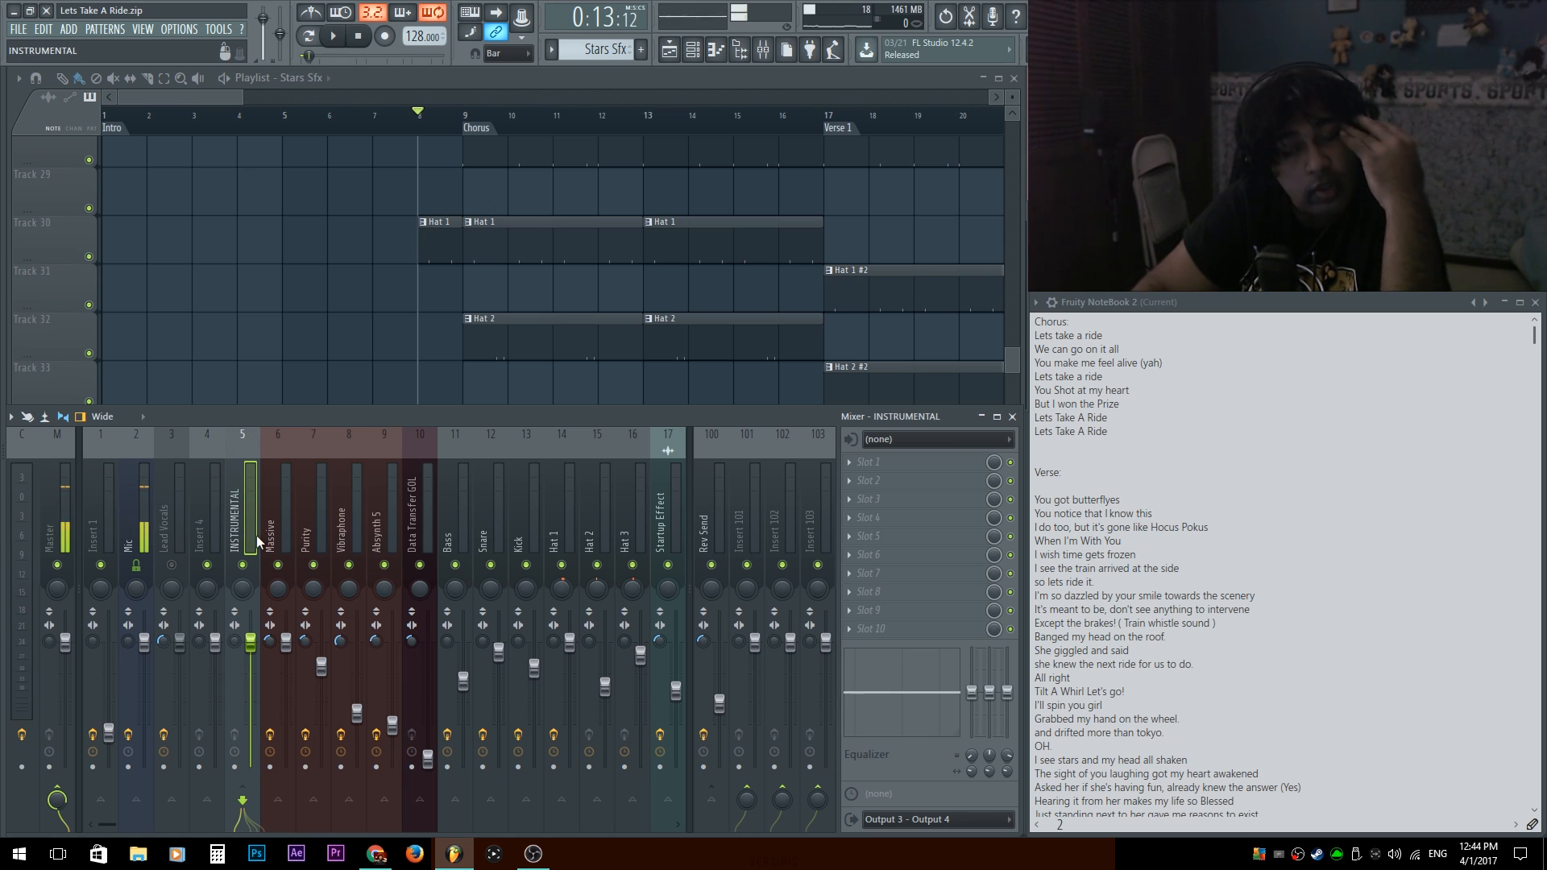
Play the arrangement in the playlist from bar 73 through the Vomit Sound marker and review its clips.
right_click(329, 256, "ctrl")
scroll(484, 258, "down", 1)
scroll(643, 245, "up", 4)
scroll(587, 290, "up", 5)
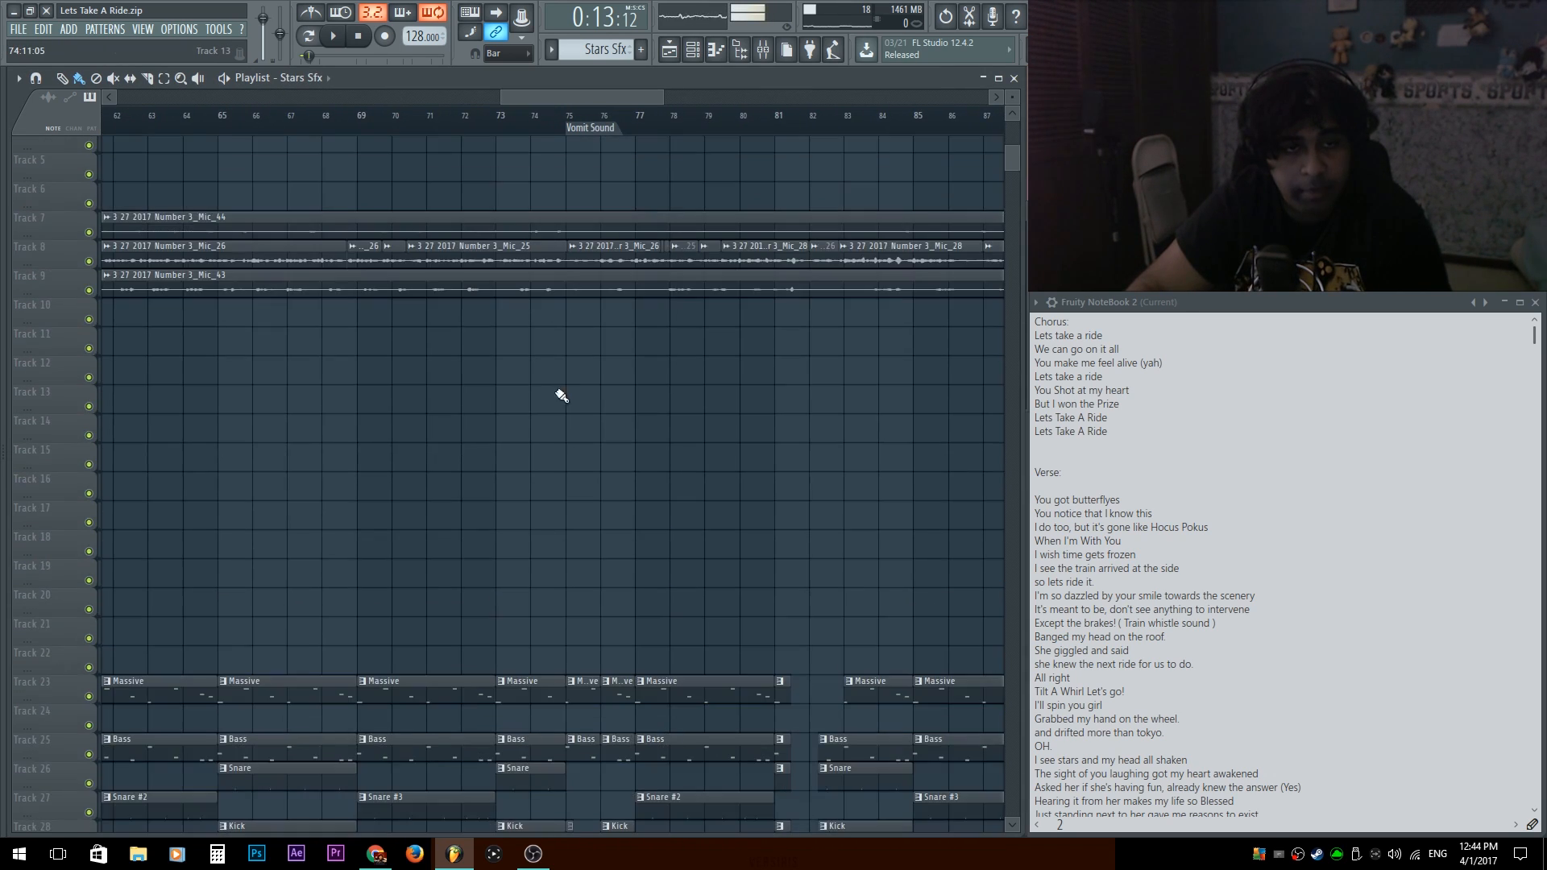
scroll(559, 400, "down", 4)
left_click(502, 115)
key("space")
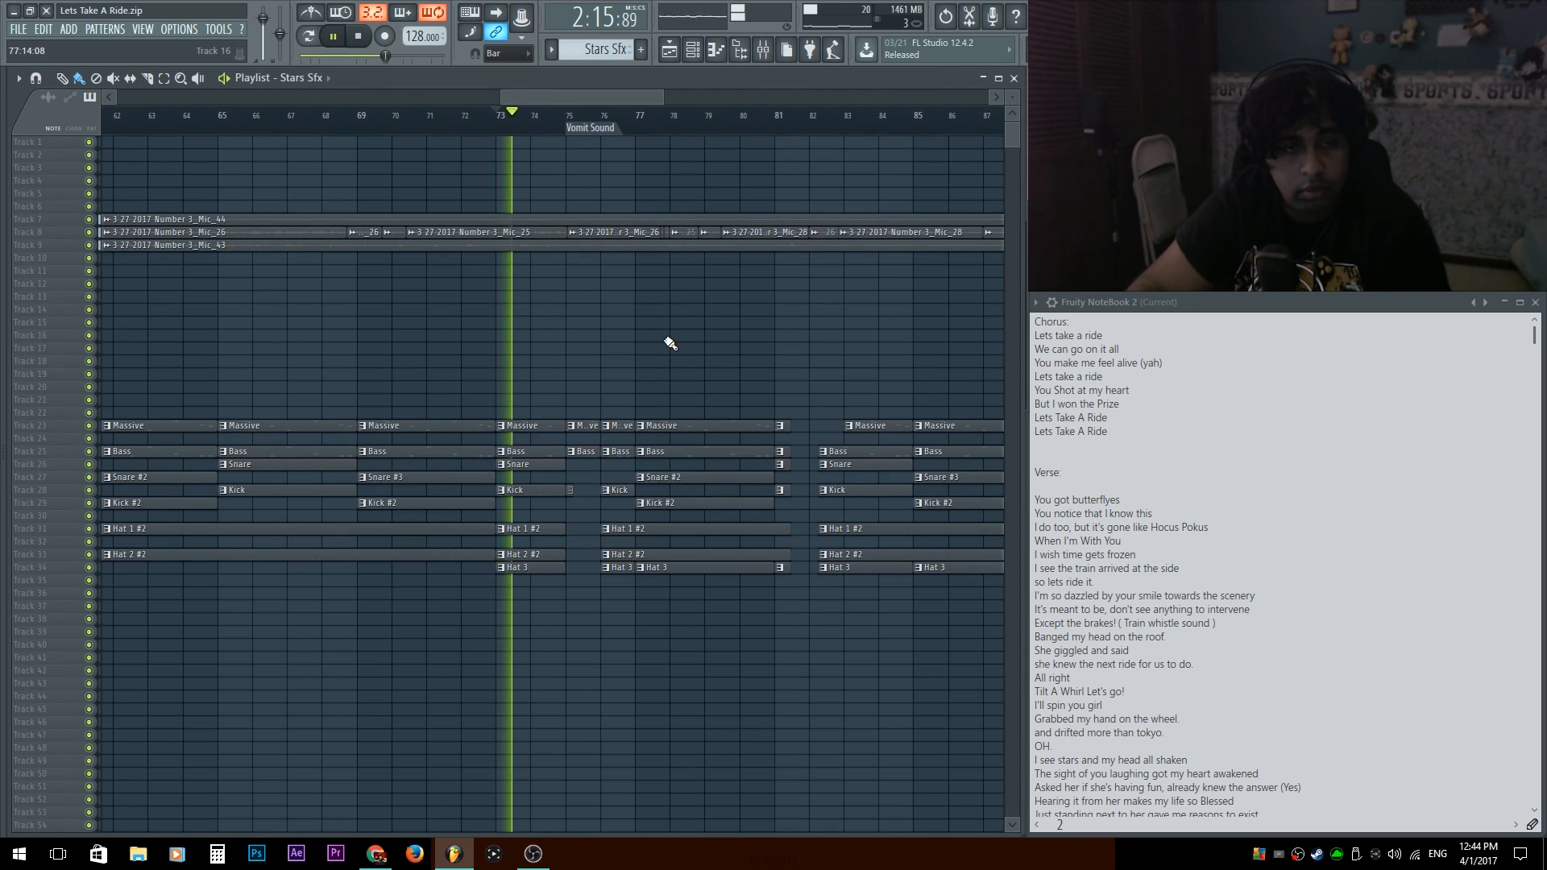
scroll(653, 357, "up", 4)
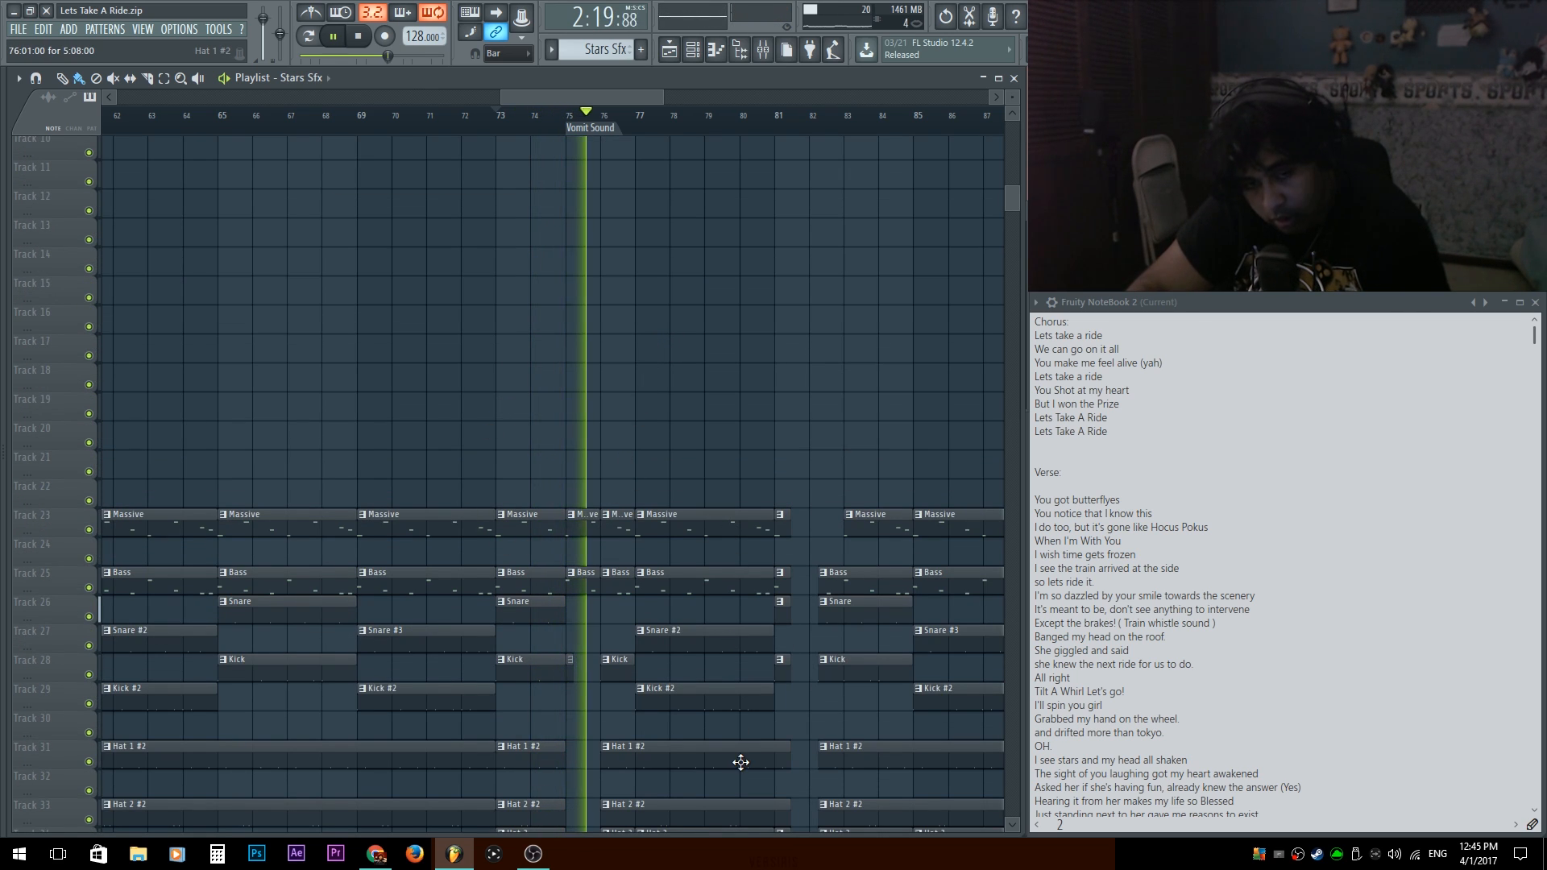
scroll(725, 580, "down", 7)
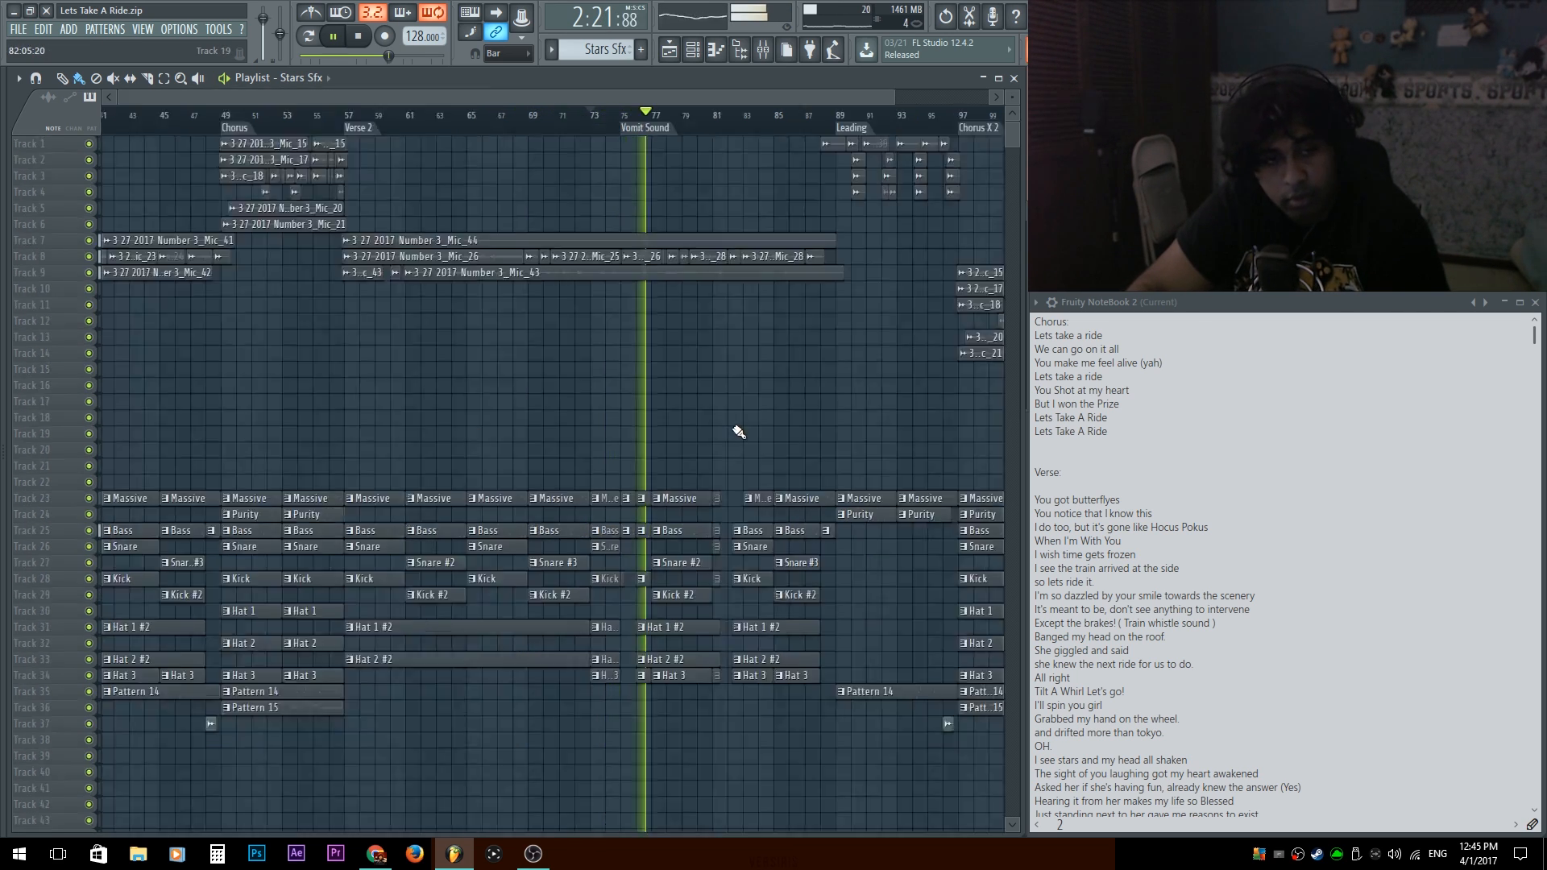
key("space")
Reposition the sound-effect clips around the Train whistle clip in Verse 1 of the playlist.
scroll(283, 374, "up", 4)
left_click_drag(266, 360, 259, 596)
scroll(166, 394, "up", 4)
mouse_move(294, 654)
left_mouse_down()
mouse_move(318, 672)
mouse_move(320, 654)
left_mouse_up()
Examine how the vocal and instrument clips are arranged across the choruses and verses in the playlist.
scroll(321, 477, "down", 3)
scroll(314, 418, "down", 3)
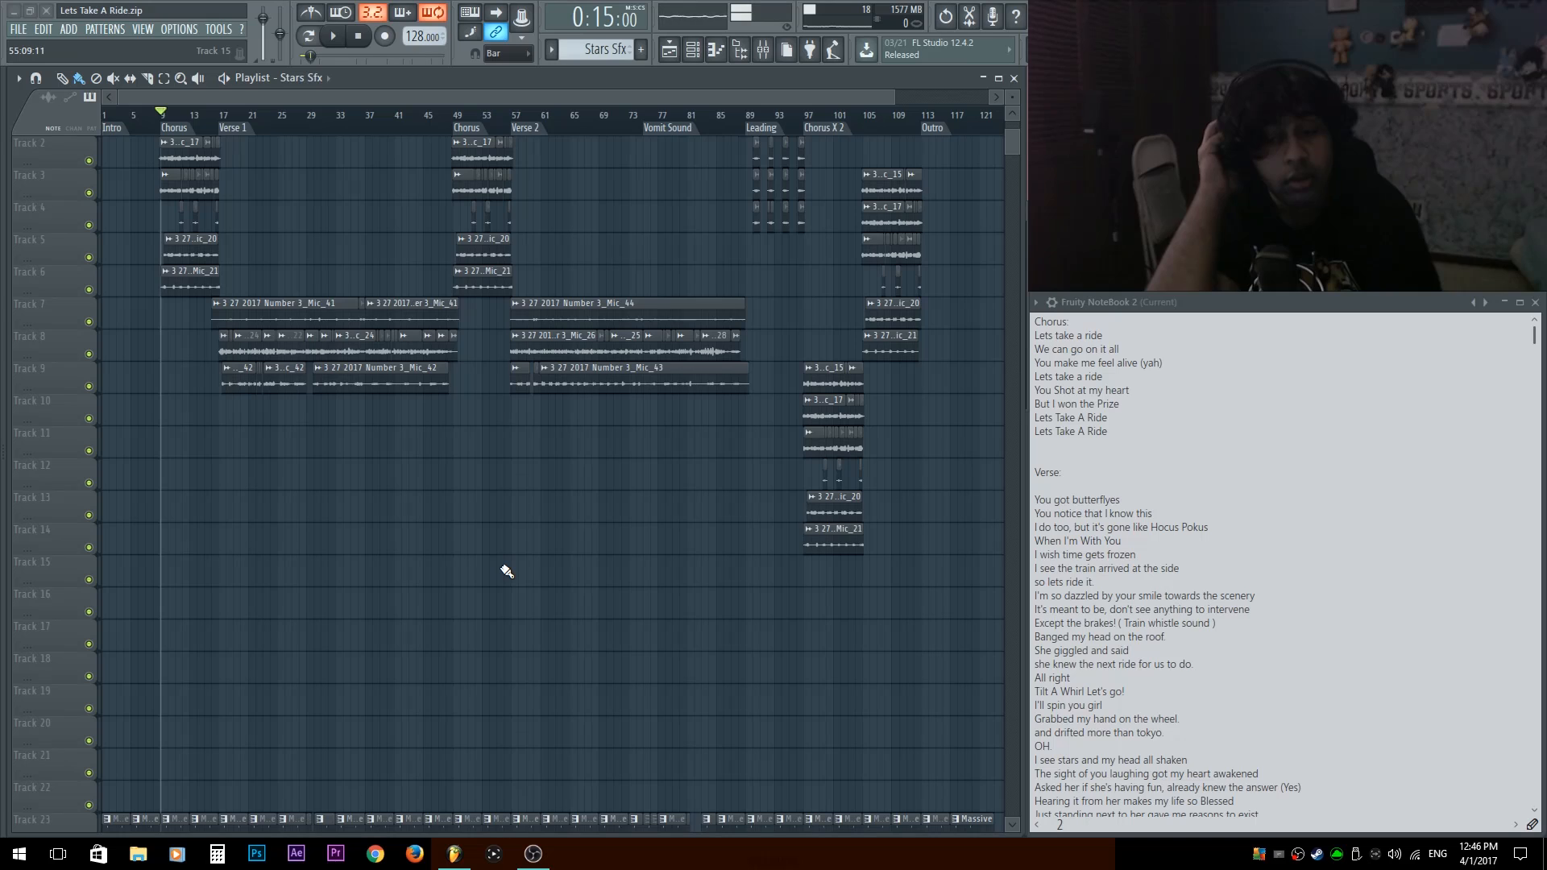
scroll(508, 564, "down", 2, "alt")
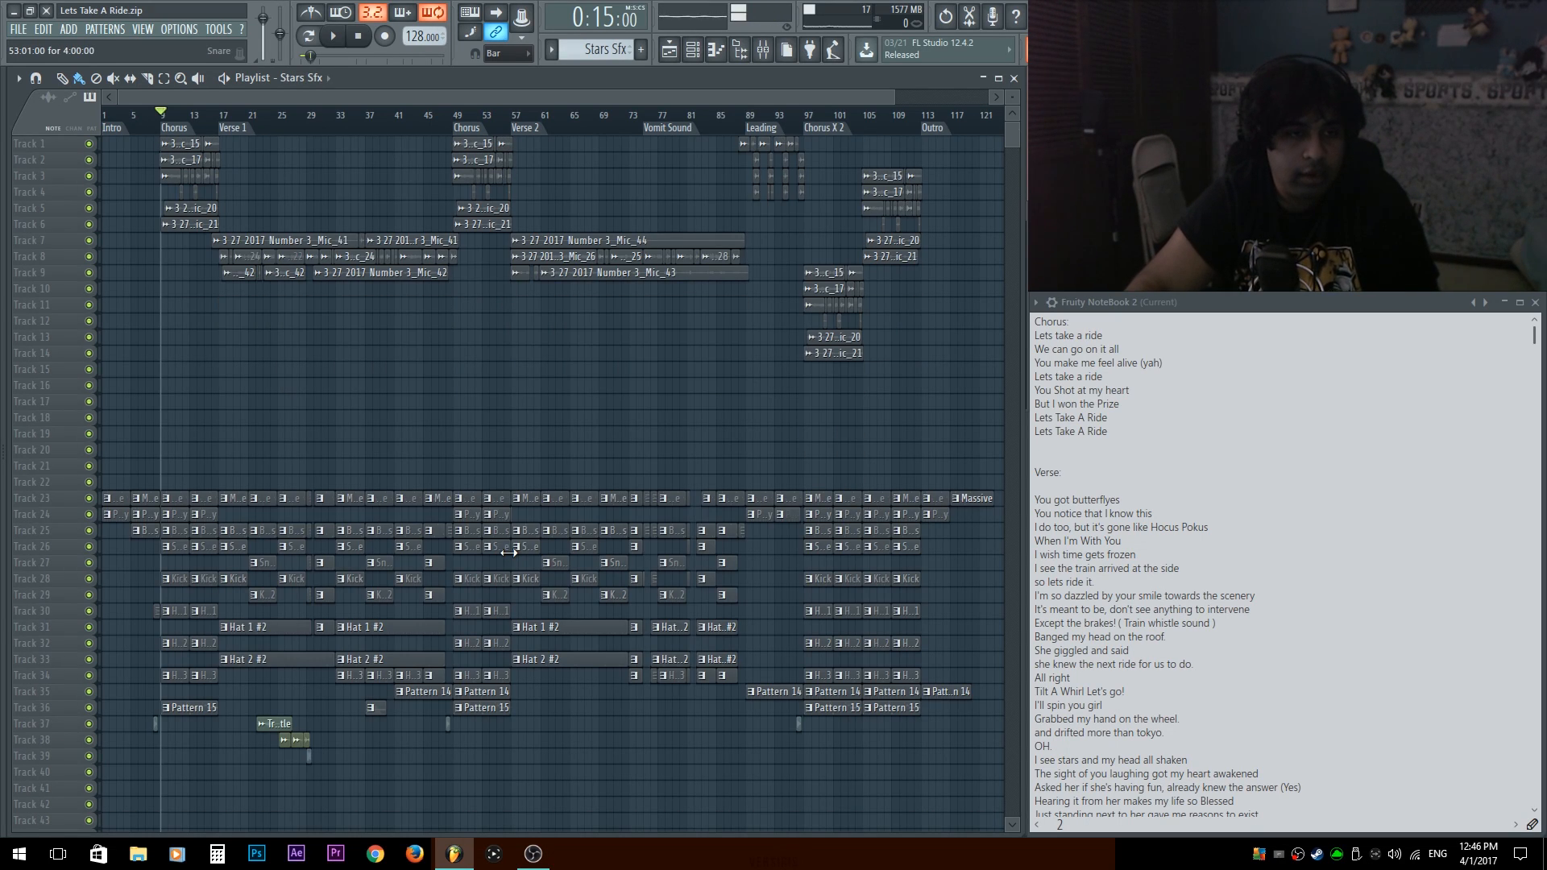
scroll(498, 377, "up", 2, "alt")
scroll(435, 476, "up", 4)
scroll(300, 561, "up", 2, "ctrl")
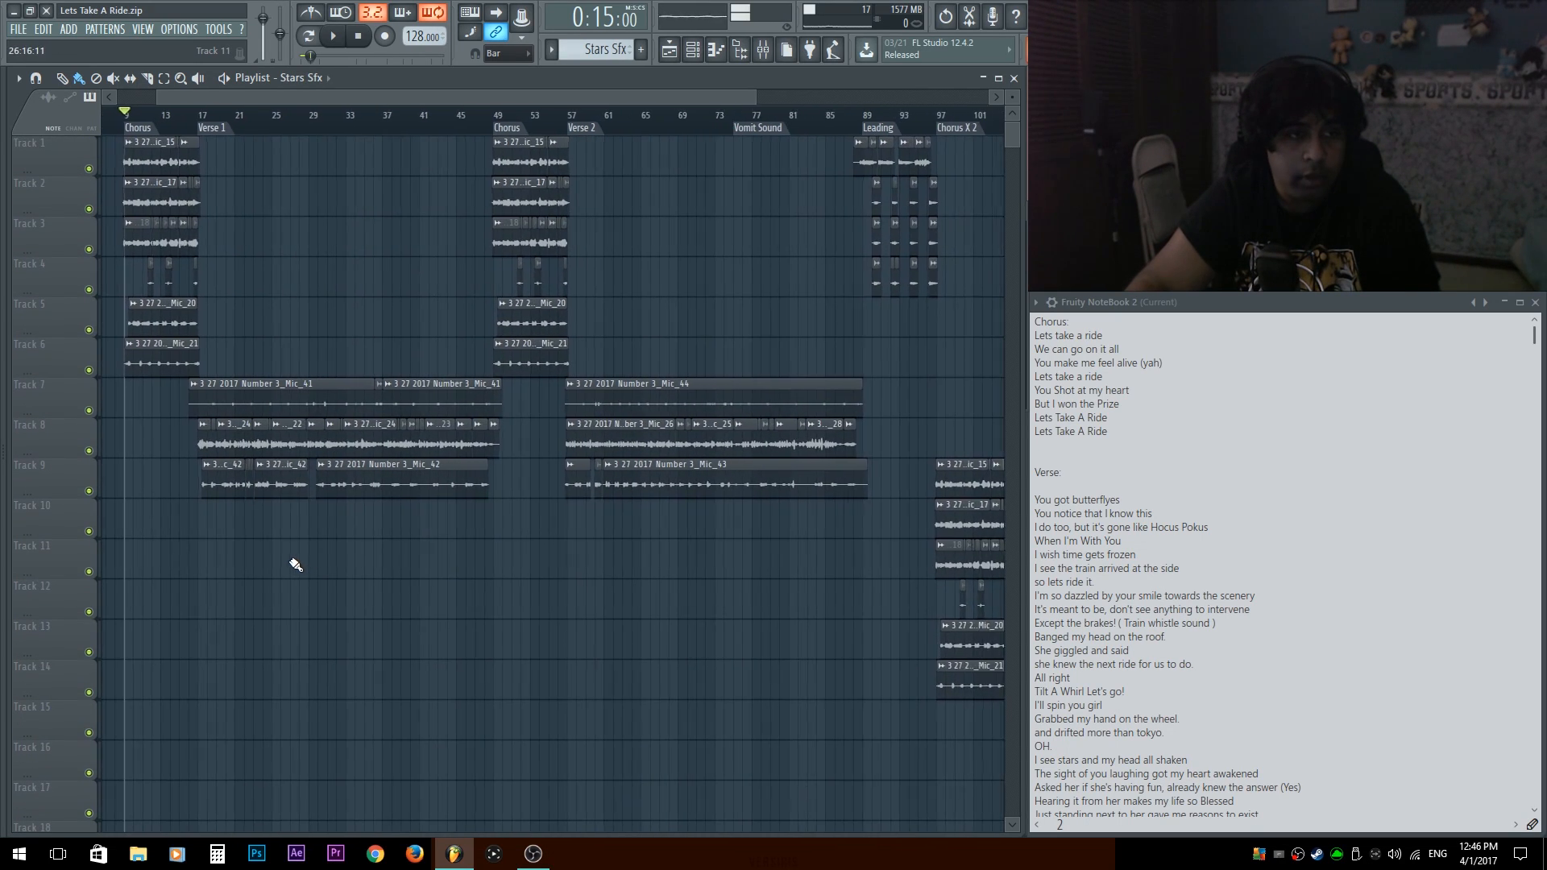
scroll(484, 709, "down", 1, "ctrl")
scroll(475, 669, "down", 1)
scroll(455, 623, "up", 1)
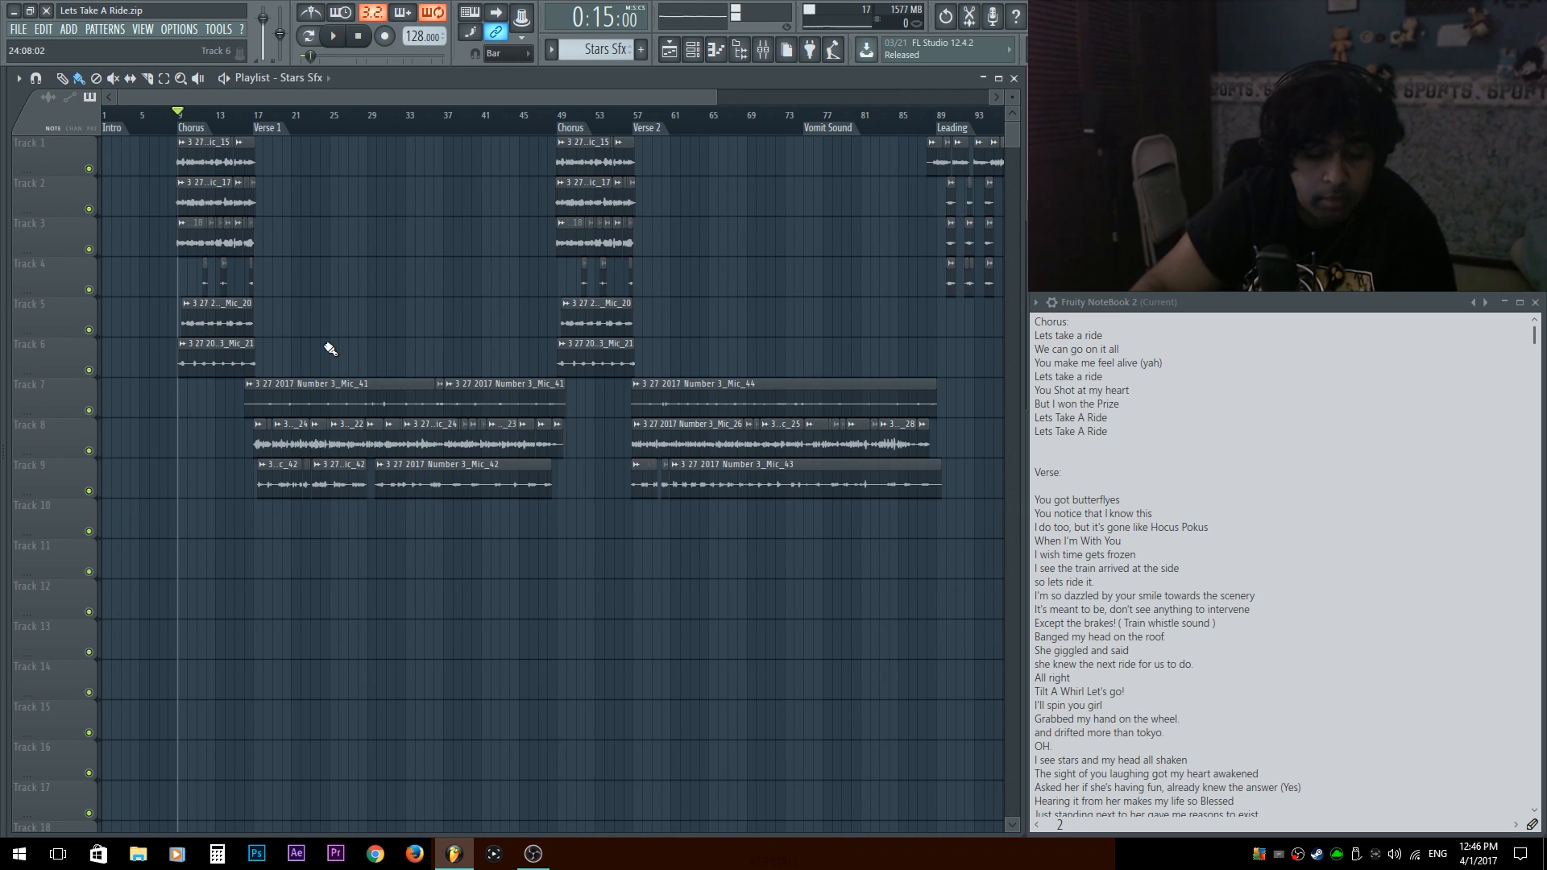
Filter the channel rack to audio clips and select all vocal recordings from Mic_14 through Mic_47.
key("F6")
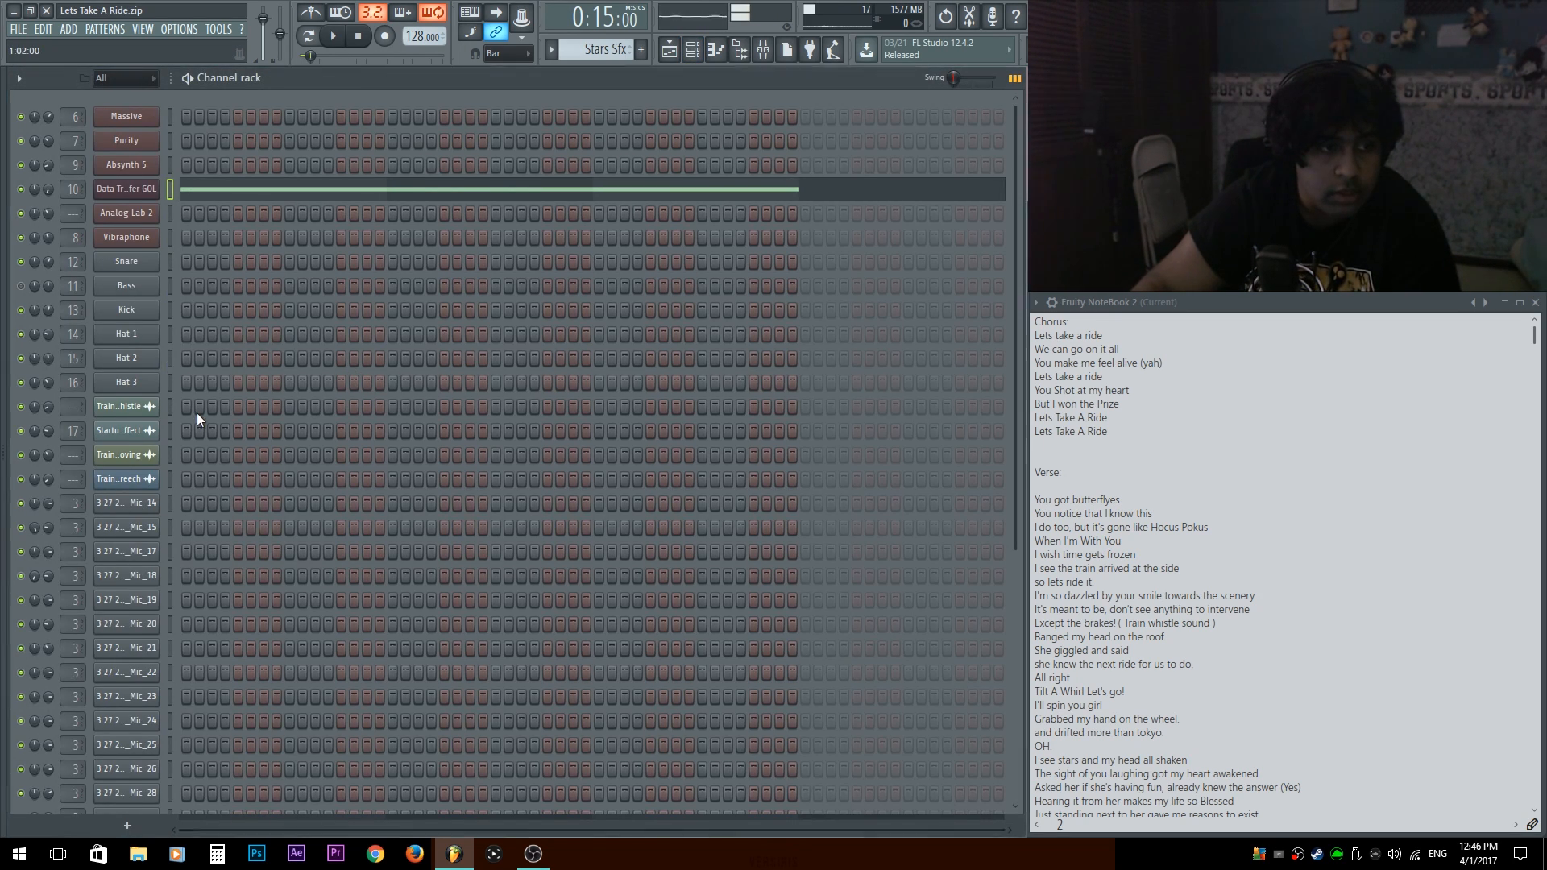
scroll(196, 412, "down", 5)
scroll(130, 201, "up", 5)
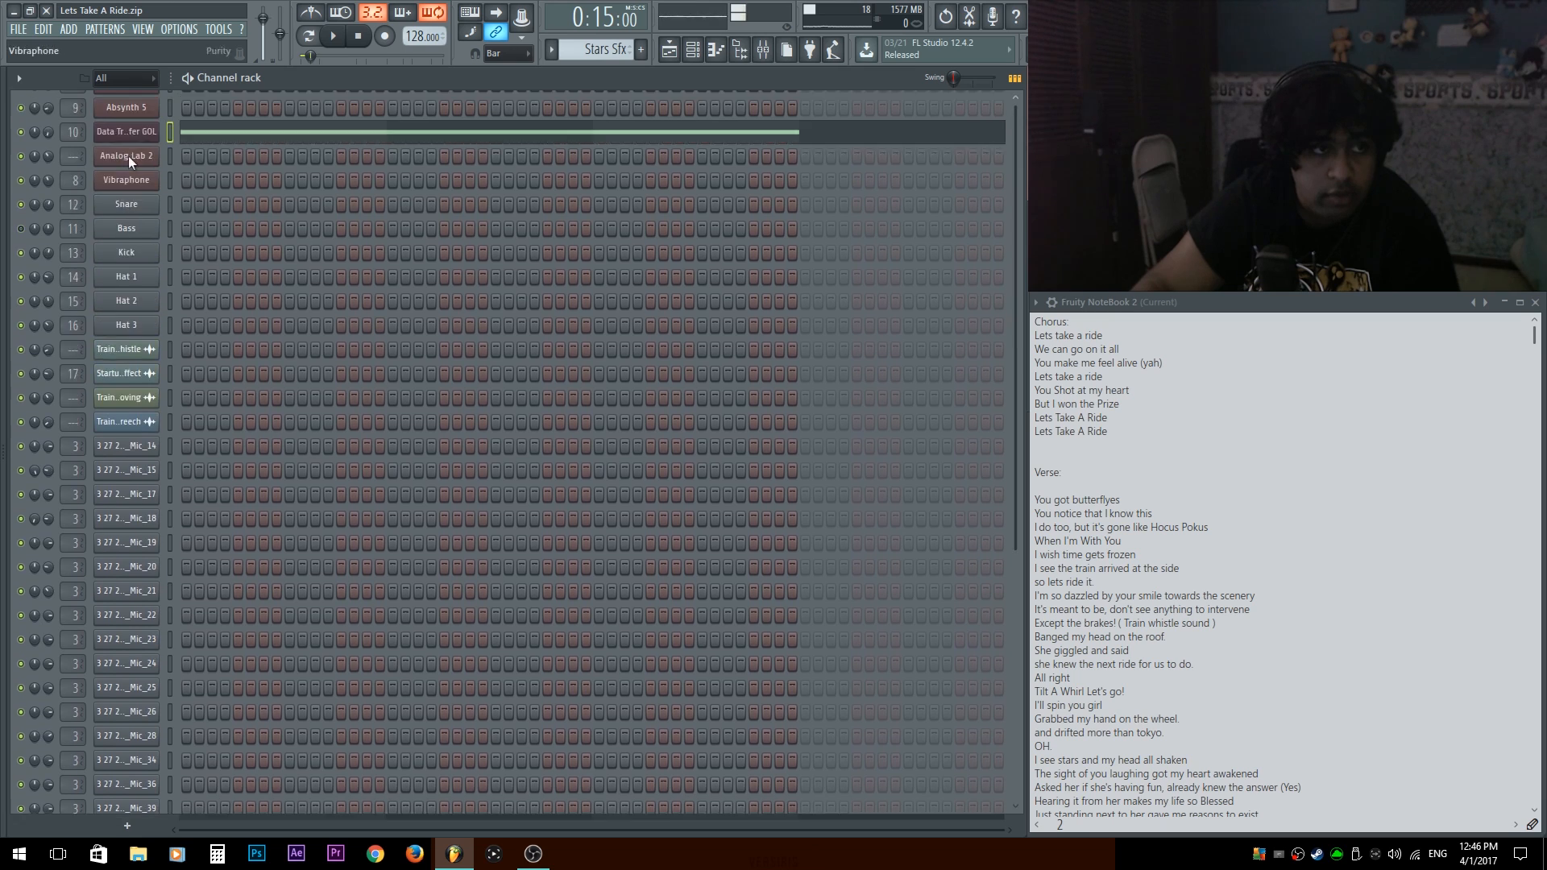
left_click(137, 77)
left_click(109, 116)
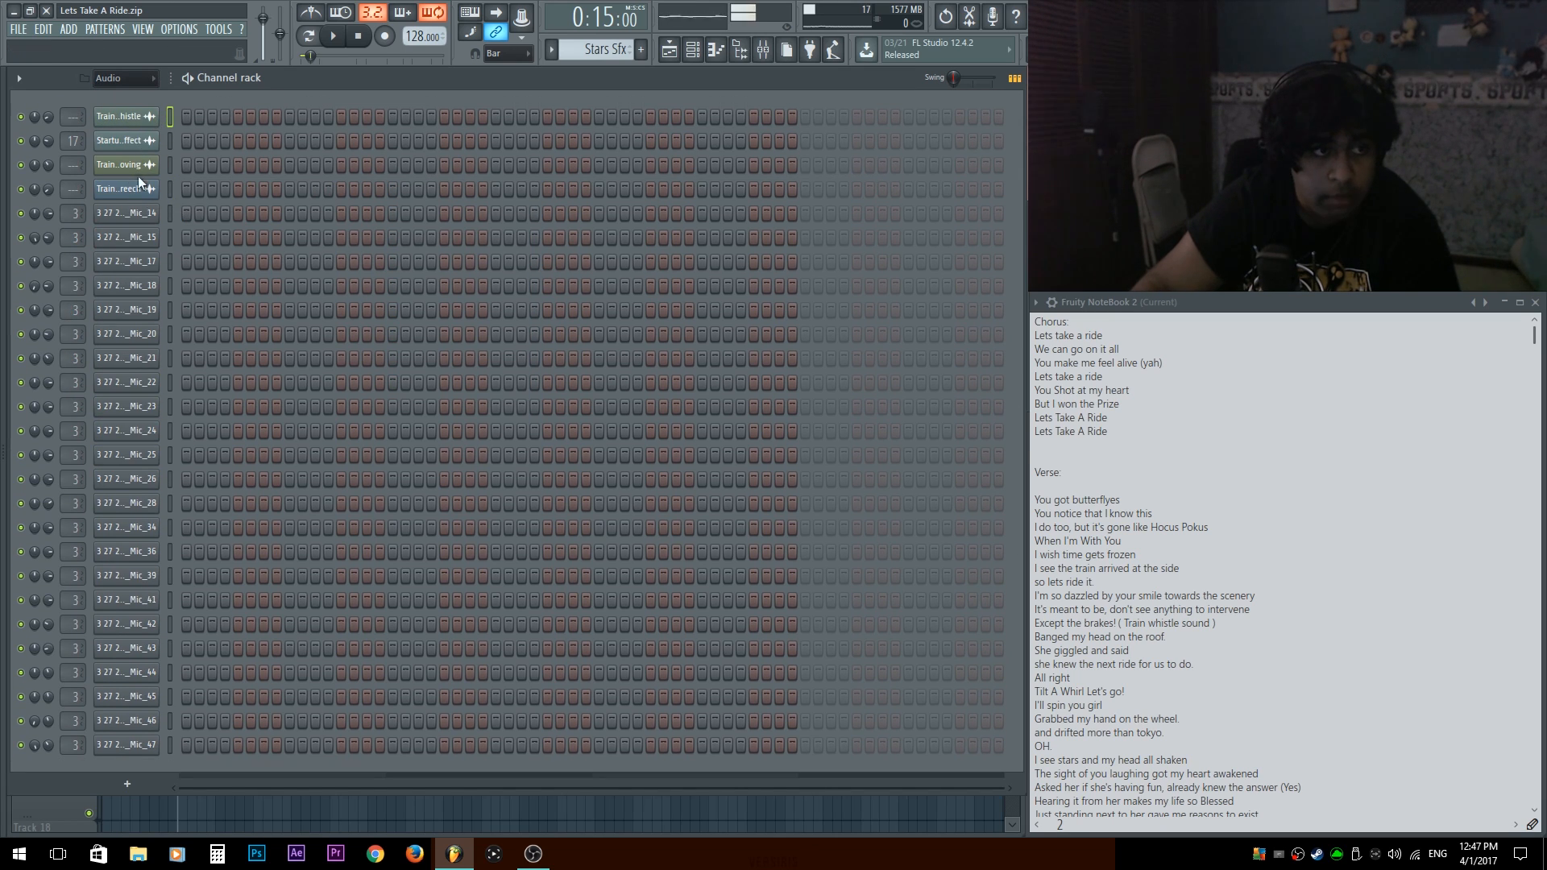
left_click_drag(168, 216, 170, 648)
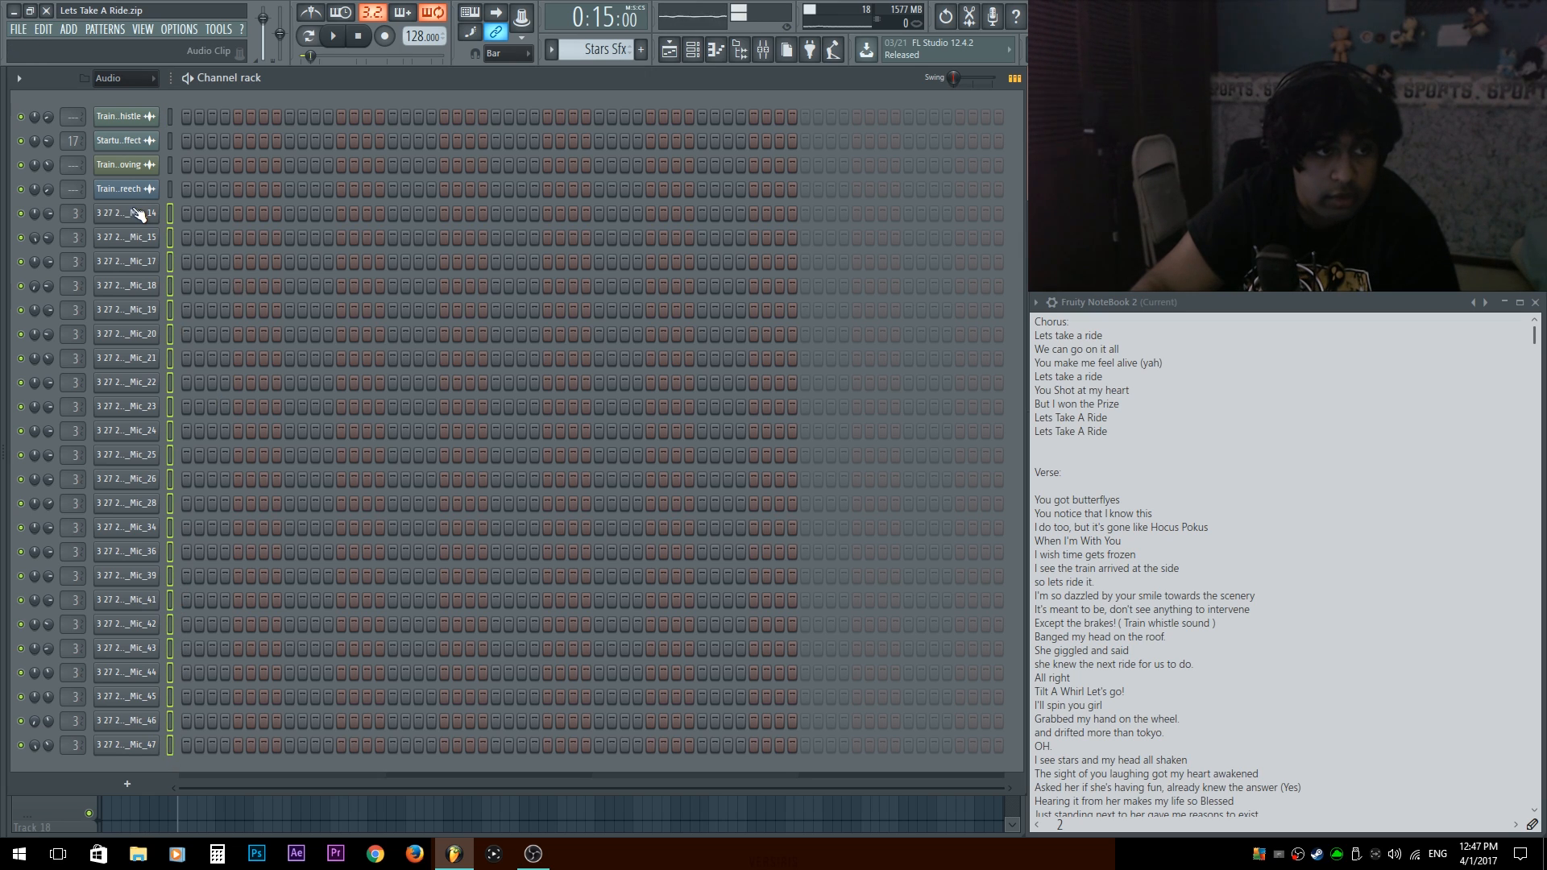
Open the sample of the Mic_14 vocal channel for editing in Edison.
left_click(139, 214)
right_click(267, 591)
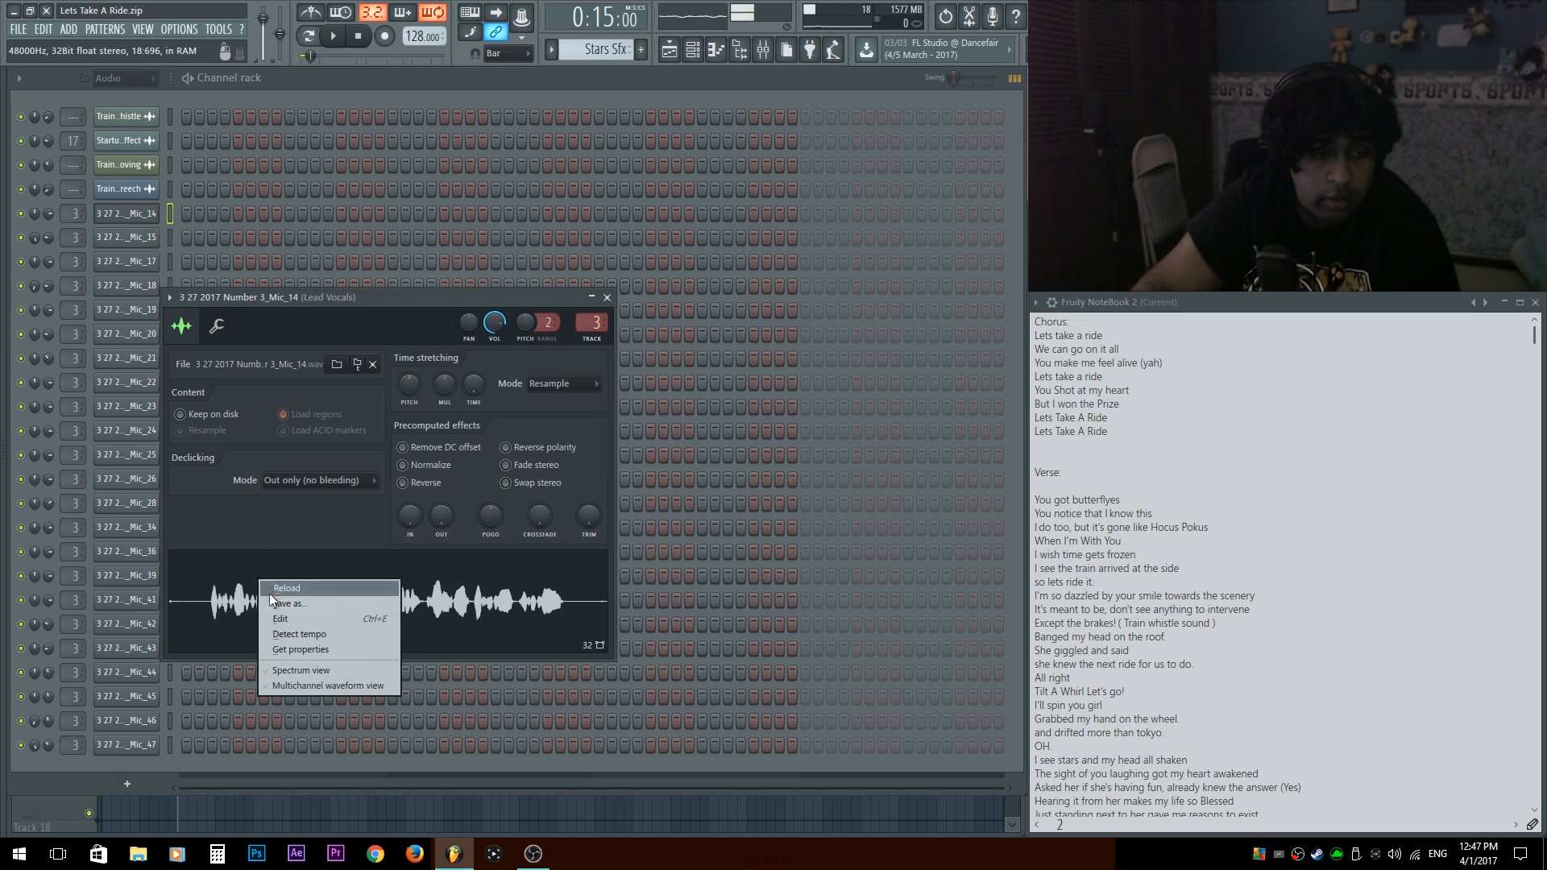
left_click(285, 617)
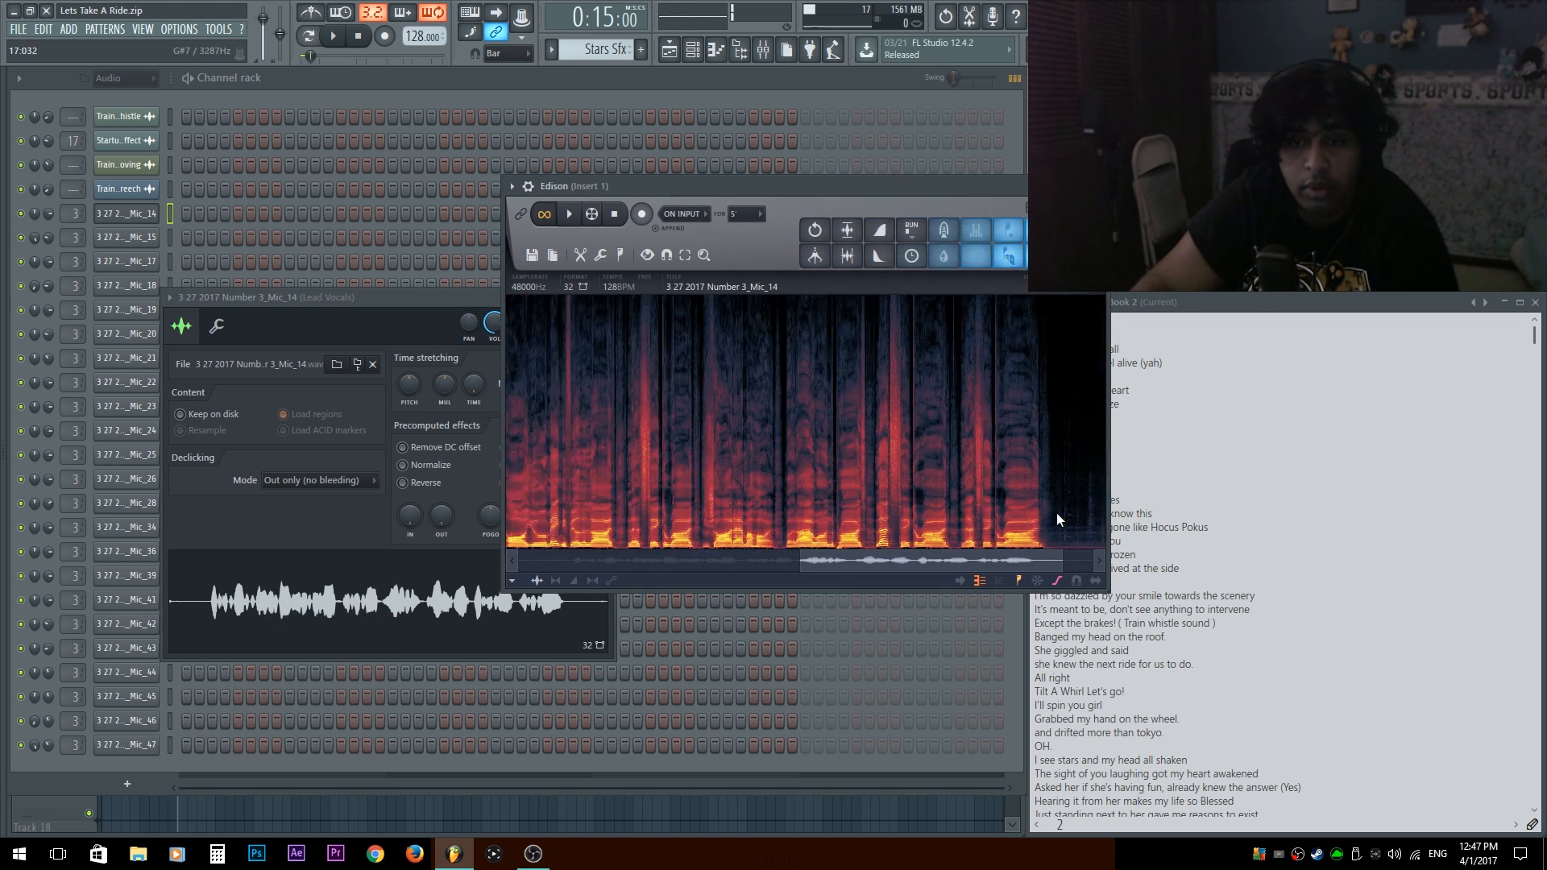
Capture a noise profile from the silent tail of the Mic_14 recording and denoise the whole take.
scroll(1056, 512, "up", 4)
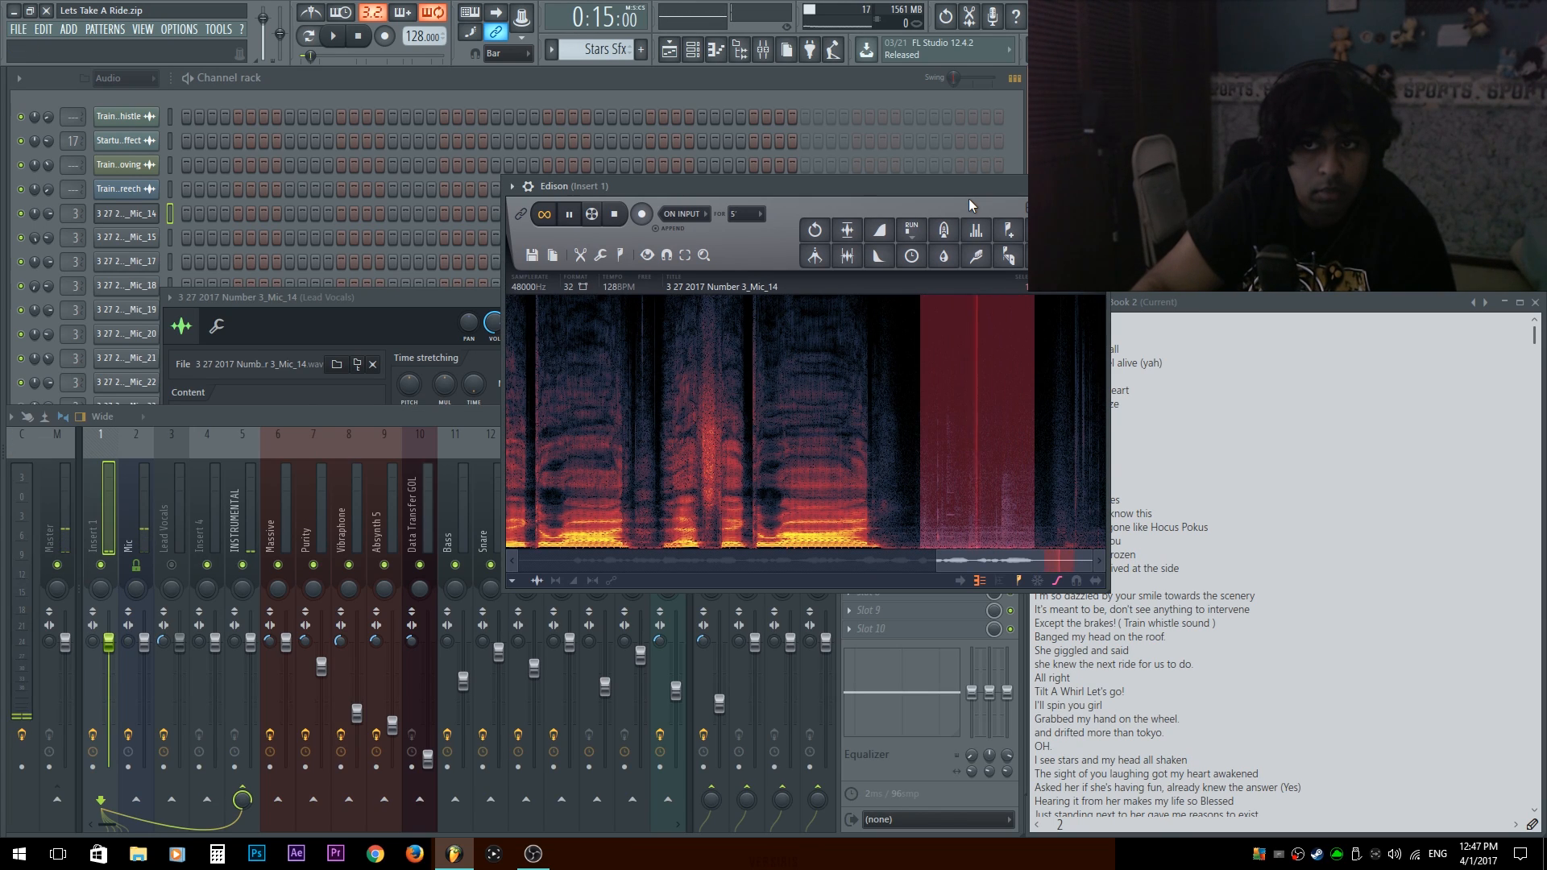
key("space")
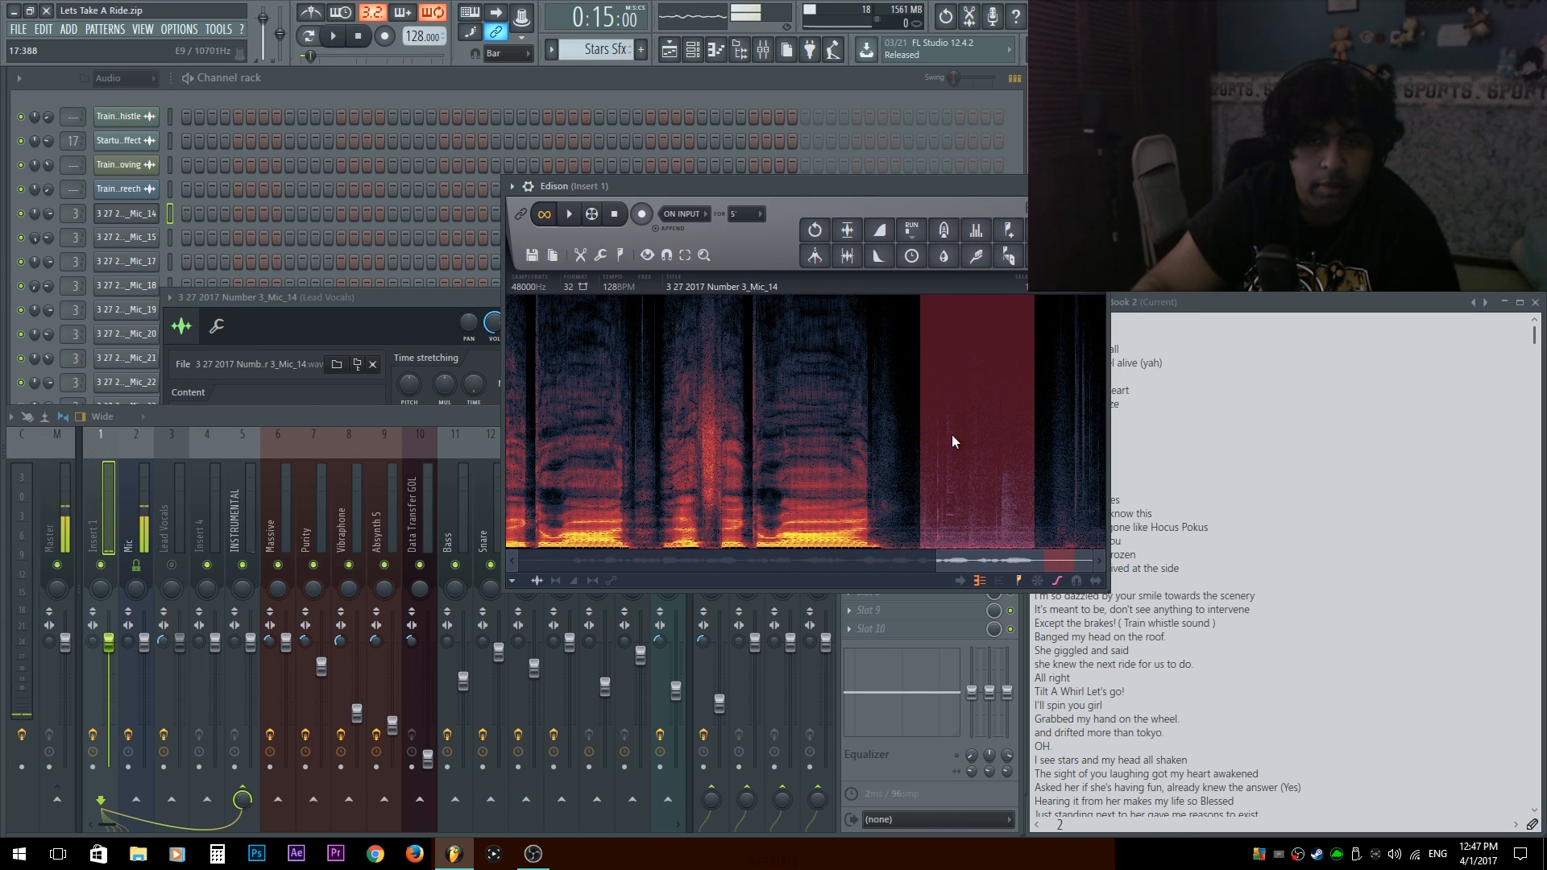
left_click(977, 256)
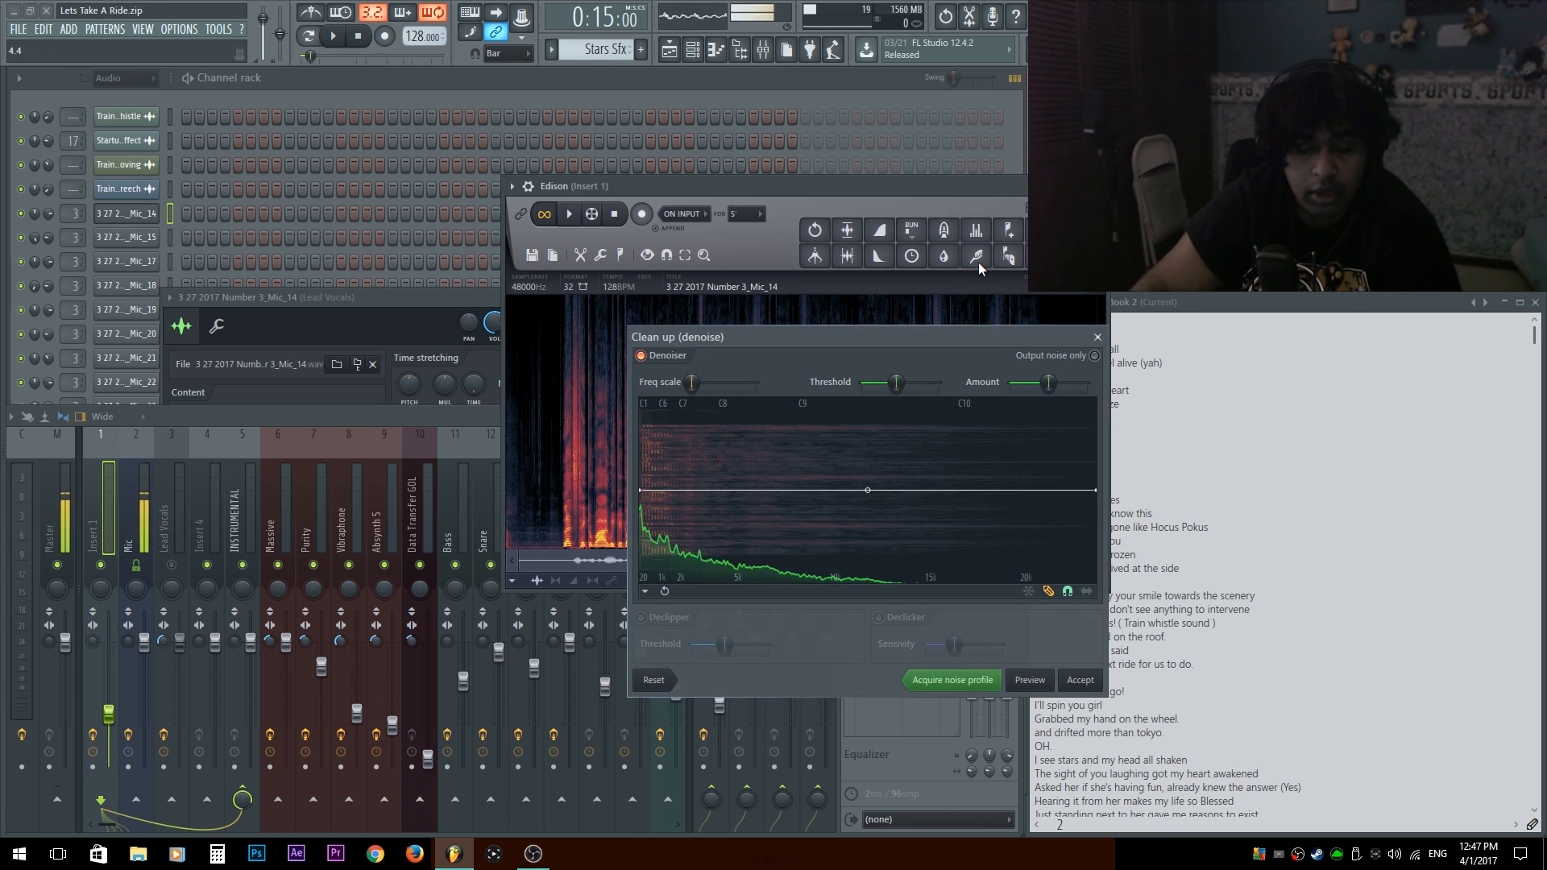
key("Return")
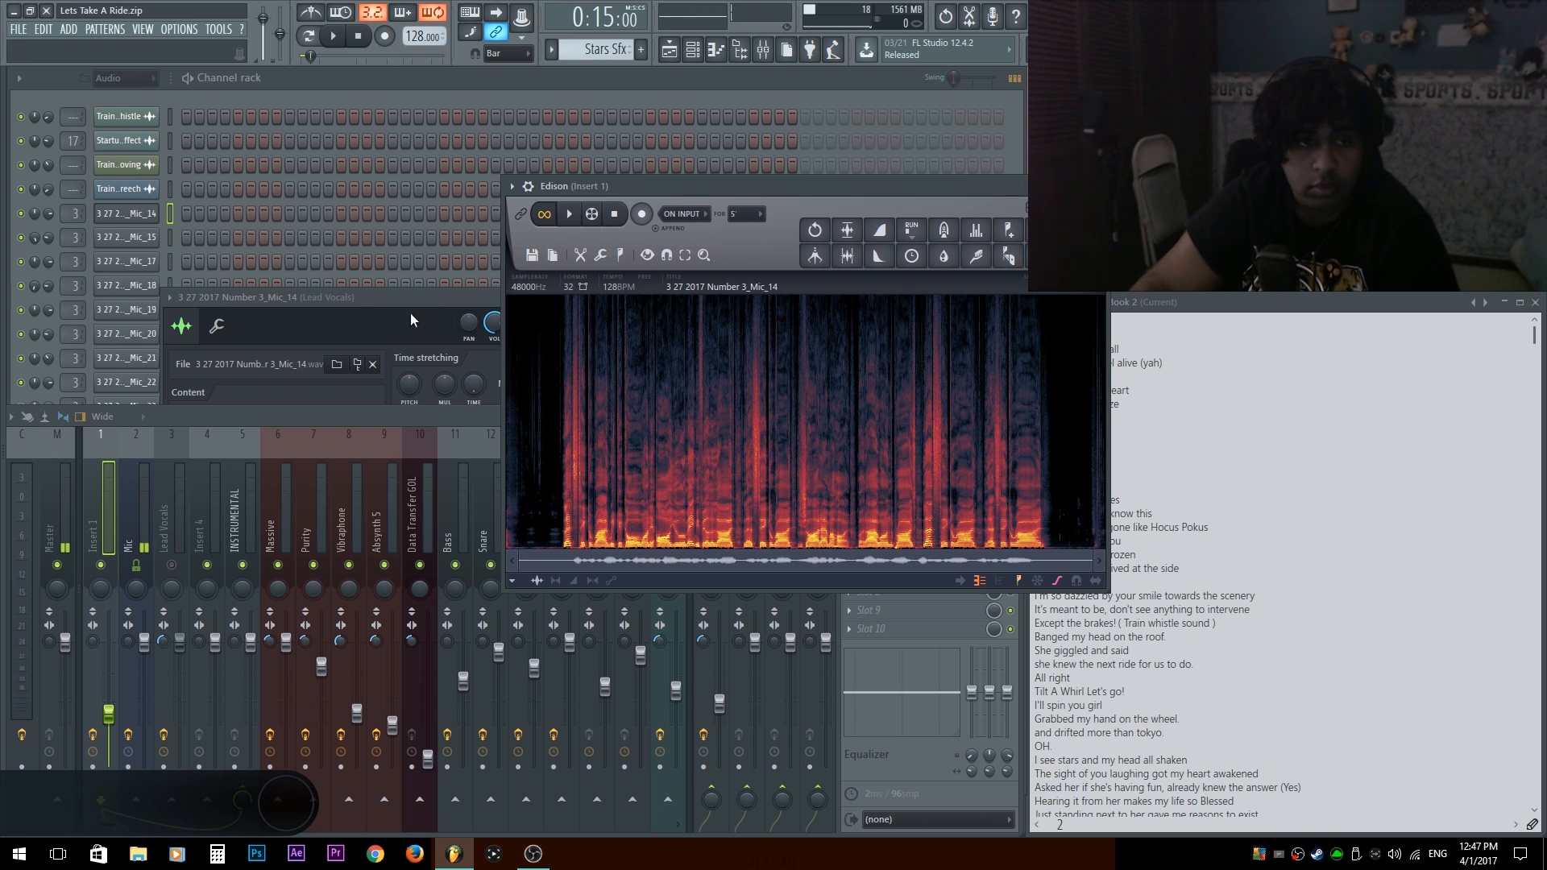
Denoise the vocal takes from Mic_15 through Mic_20 in Edison and return the cleaned audio to their channels.
left_click(358, 297)
left_click_drag(359, 297, 330, 117)
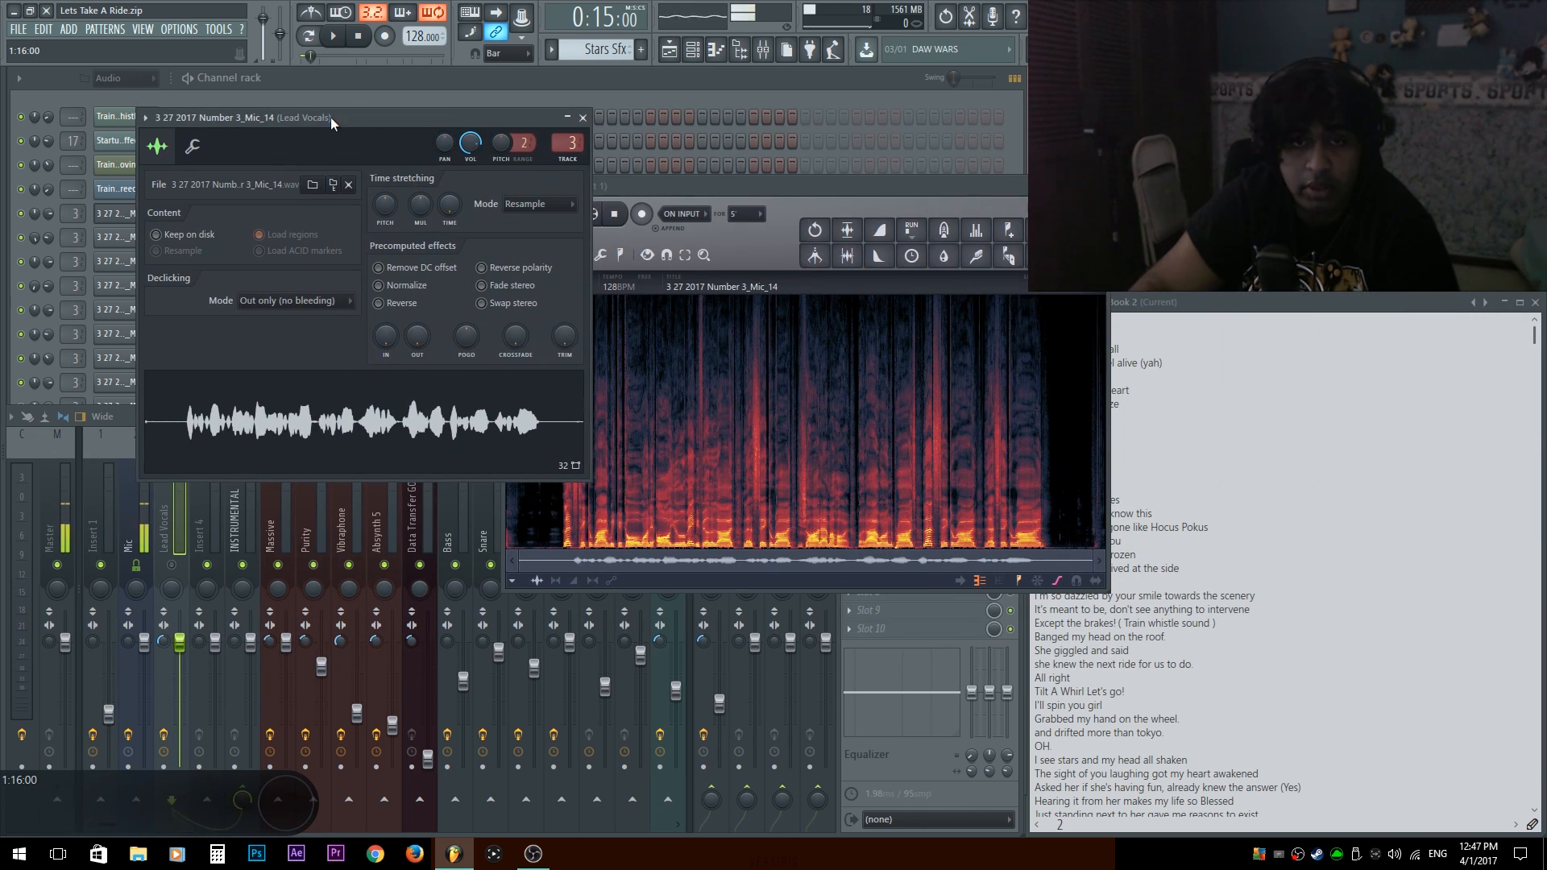
left_click(118, 240)
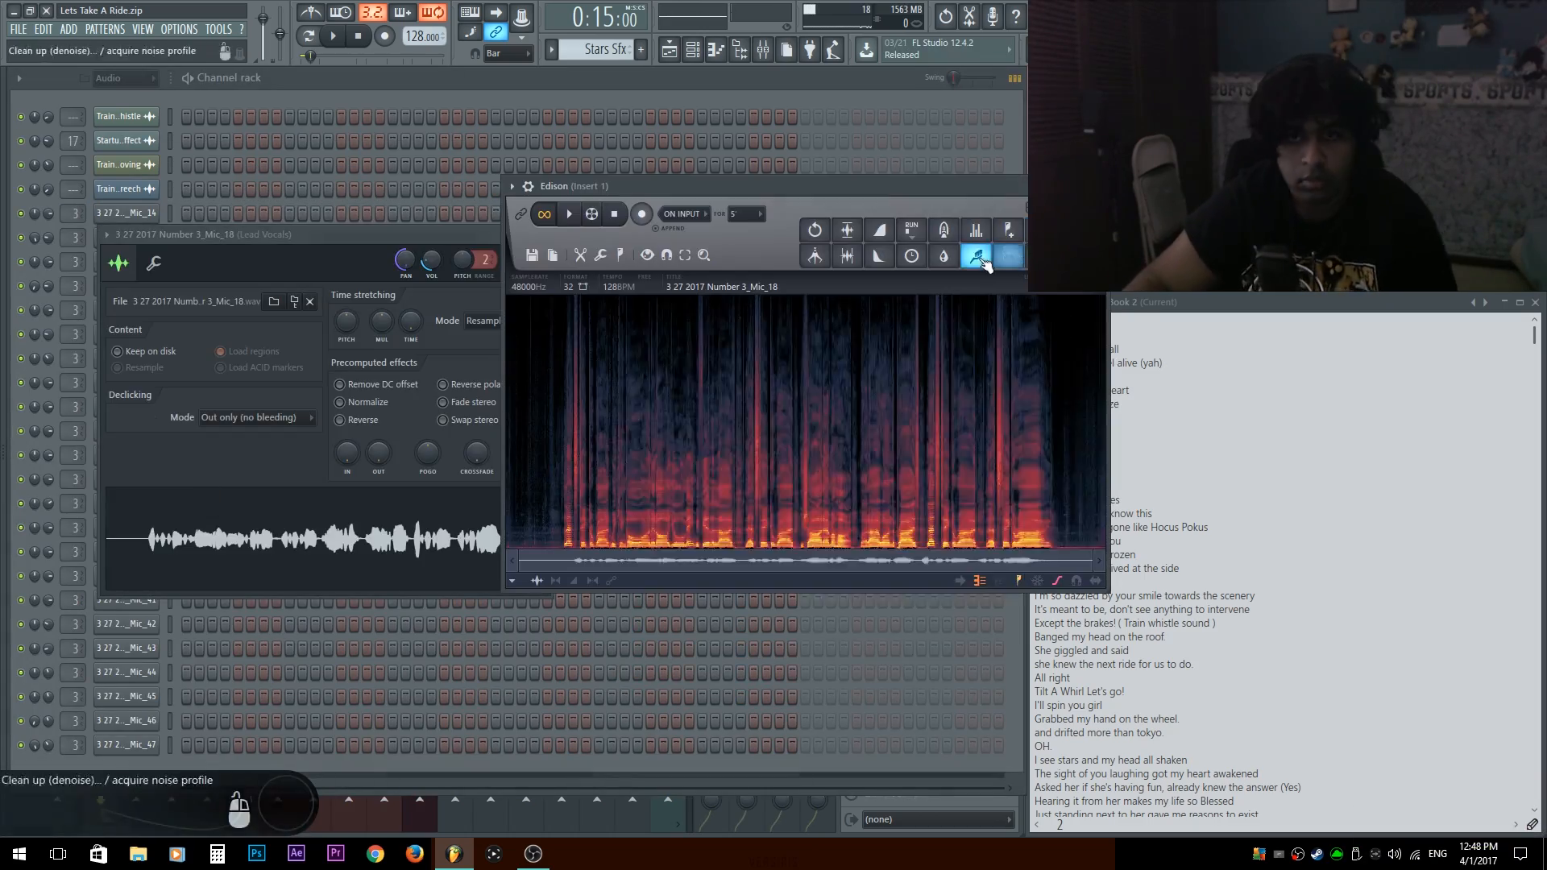
left_click(118, 334)
left_click_drag(354, 559, 725, 419)
left_click_drag(550, 419, 568, 418)
left_click_drag(1075, 243, 483, 588)
Denoise the Mic_21 and Mic_22 vocal takes in Edison and put the cleaned audio back into their channels.
left_click(118, 359)
left_click(118, 407)
left_click_drag(387, 493, 725, 419)
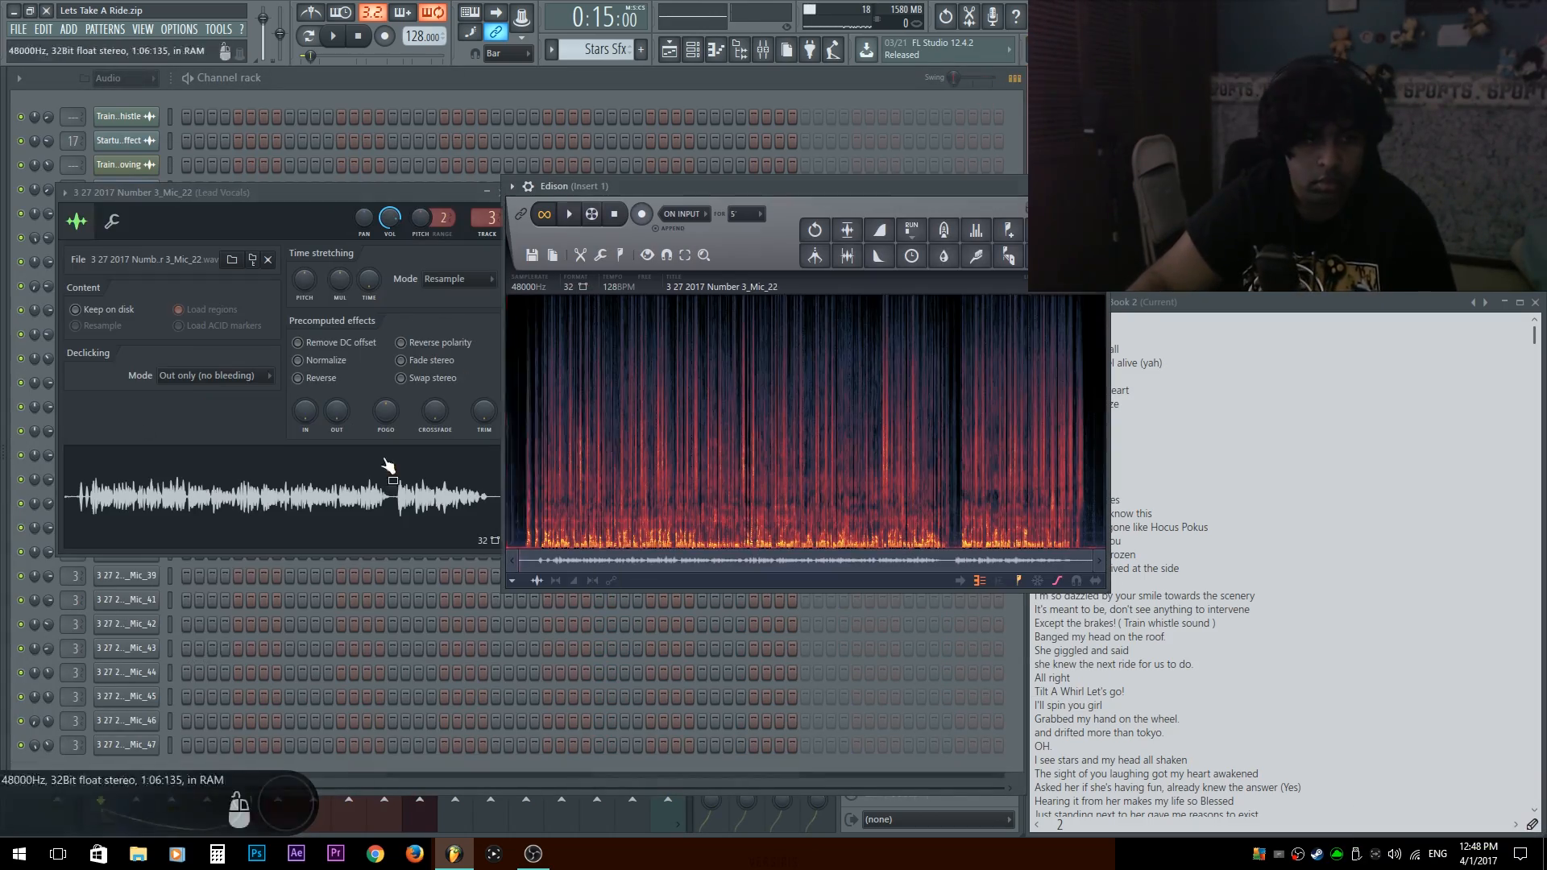
left_click(977, 256)
left_click_drag(1075, 243, 282, 496)
Denoise the next vocal takes up to Mic_24 in Edison and replace their channel samples with the cleaned audio.
left_click(118, 430)
left_click_drag(322, 517, 725, 419)
left_click_drag(991, 174, 282, 516)
left_click(126, 431)
left_click(893, 201)
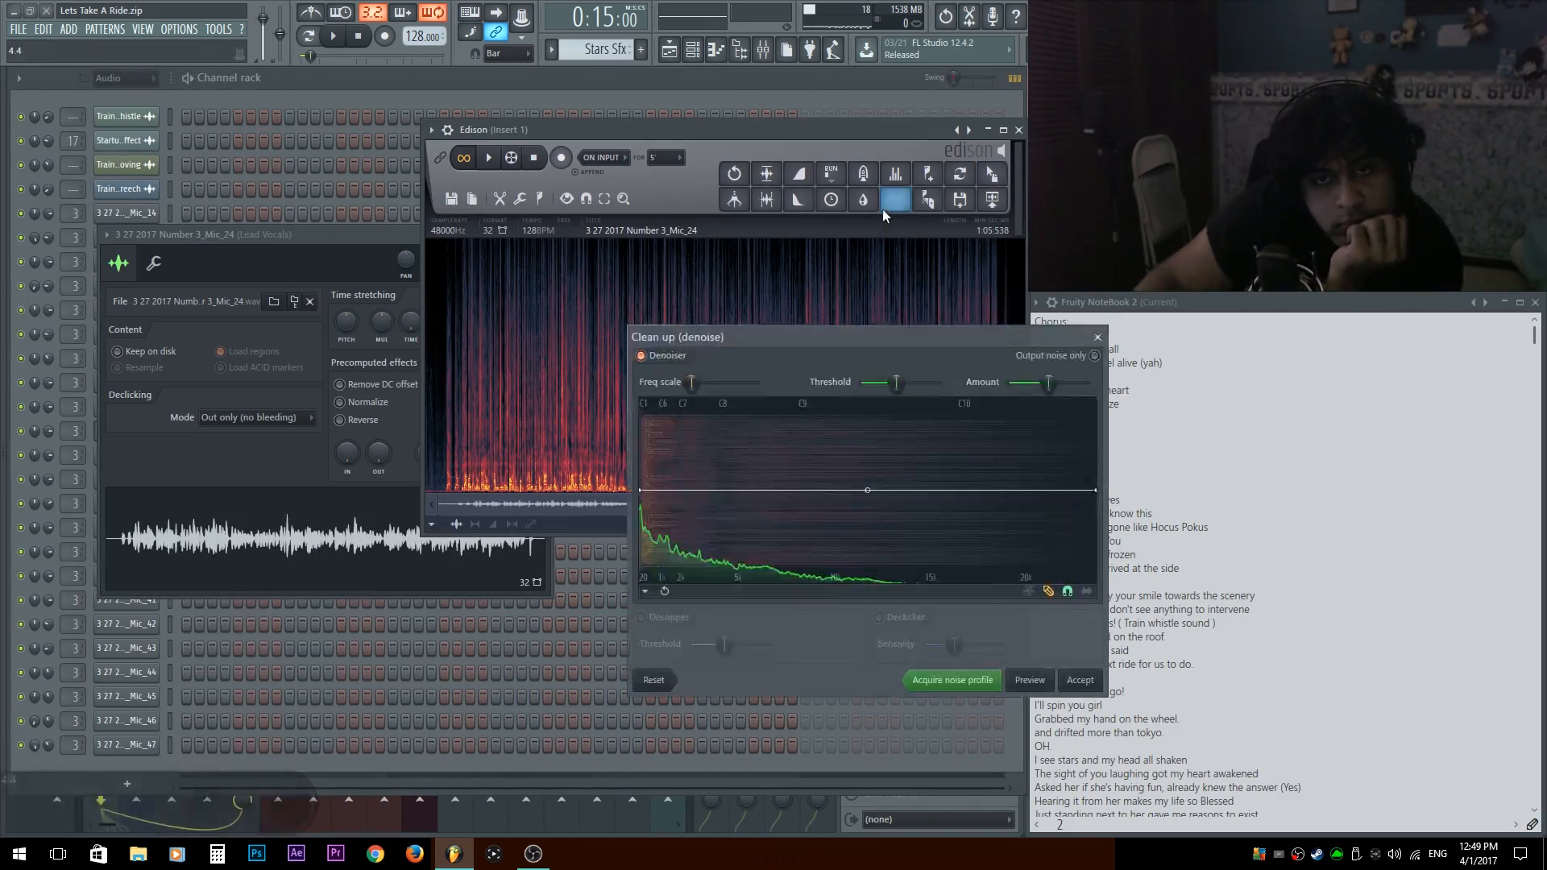
left_click(1080, 679)
left_click(117, 435)
left_click_drag(992, 173, 270, 486)
Denoise the Mic_25 and Mic_26 vocal takes in Edison using the acquired noise profile.
left_click(126, 455)
left_click(894, 200)
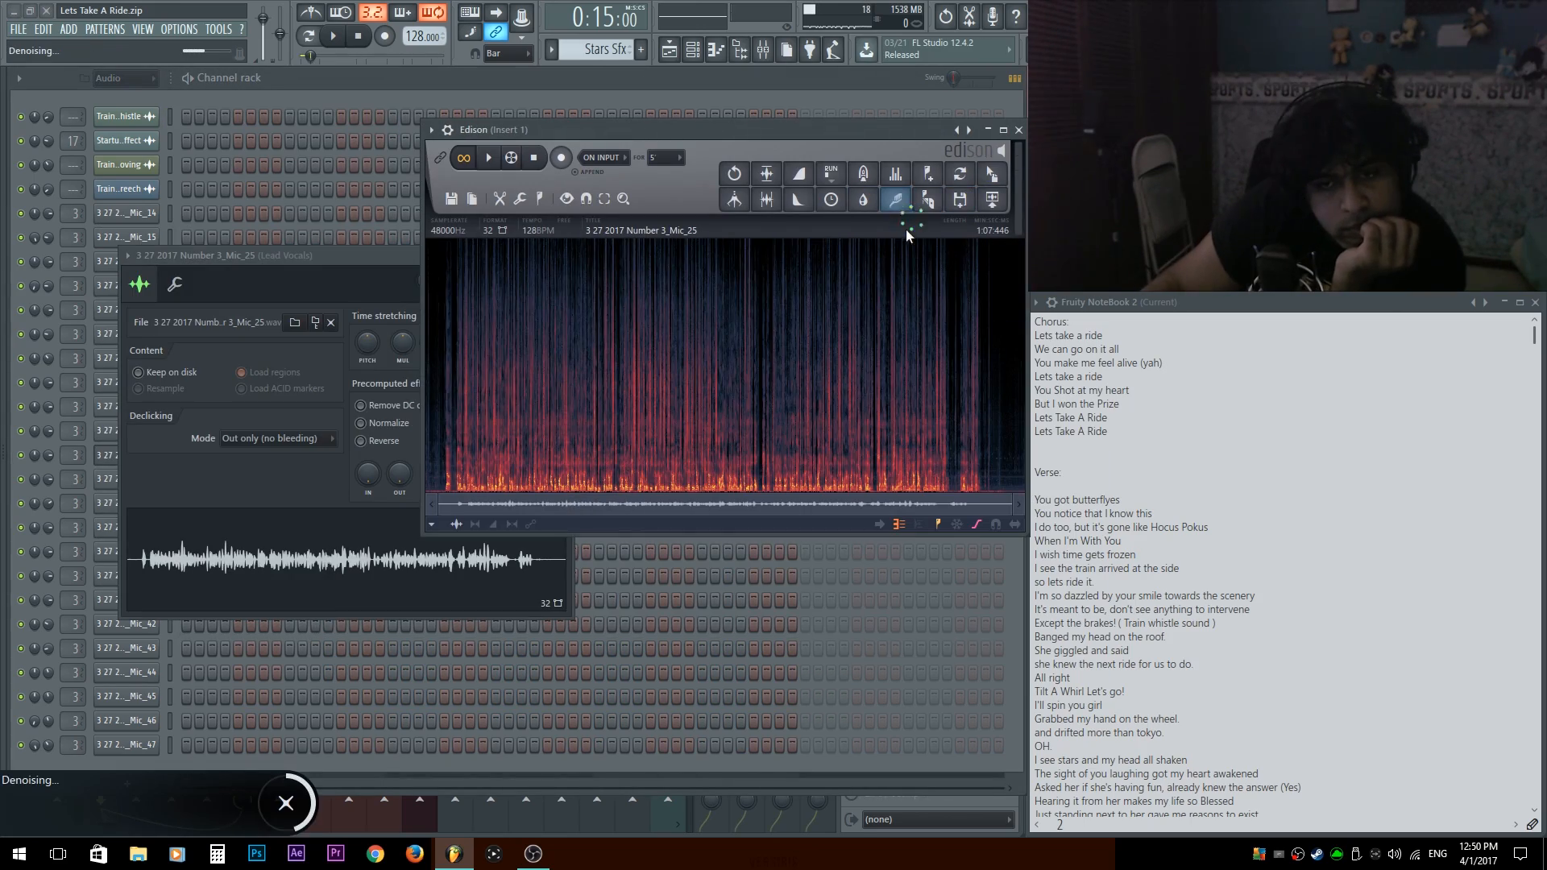
left_click(126, 480)
right_click(235, 570)
left_click(248, 613)
left_click(894, 200)
Denoise the Mic_28, Mic_34 and Mic_36 vocal takes with the same noise profile.
left_click(126, 504)
left_click(894, 198)
left_click(126, 528)
left_click(894, 200)
left_click(126, 552)
left_click(894, 200)
Denoise the Mic_39 and Mic_41 vocal takes and return the cleaned audio to their channels.
left_click(127, 576)
left_click_drag(991, 173, 249, 511)
left_click(126, 600)
left_click(894, 200)
left_click_drag(992, 173, 266, 572)
Denoise the Mic_42, Mic_43 and Mic_44 vocal takes with the same noise profile.
left_click(126, 624)
left_click(894, 200)
left_click(127, 649)
left_click(894, 199)
left_click(126, 672)
left_click(894, 200)
Denoise the Mic_45 and Mic_46 vocal takes in Edison with the same noise profile.
left_click(127, 697)
right_click(203, 520)
left_click(218, 564)
left_click(894, 200)
left_click(127, 721)
left_click(897, 203)
key("Return")
Denoise the Mic_47 vocal take, return it to its channel, and close the channel settings and Edison.
left_click(127, 745)
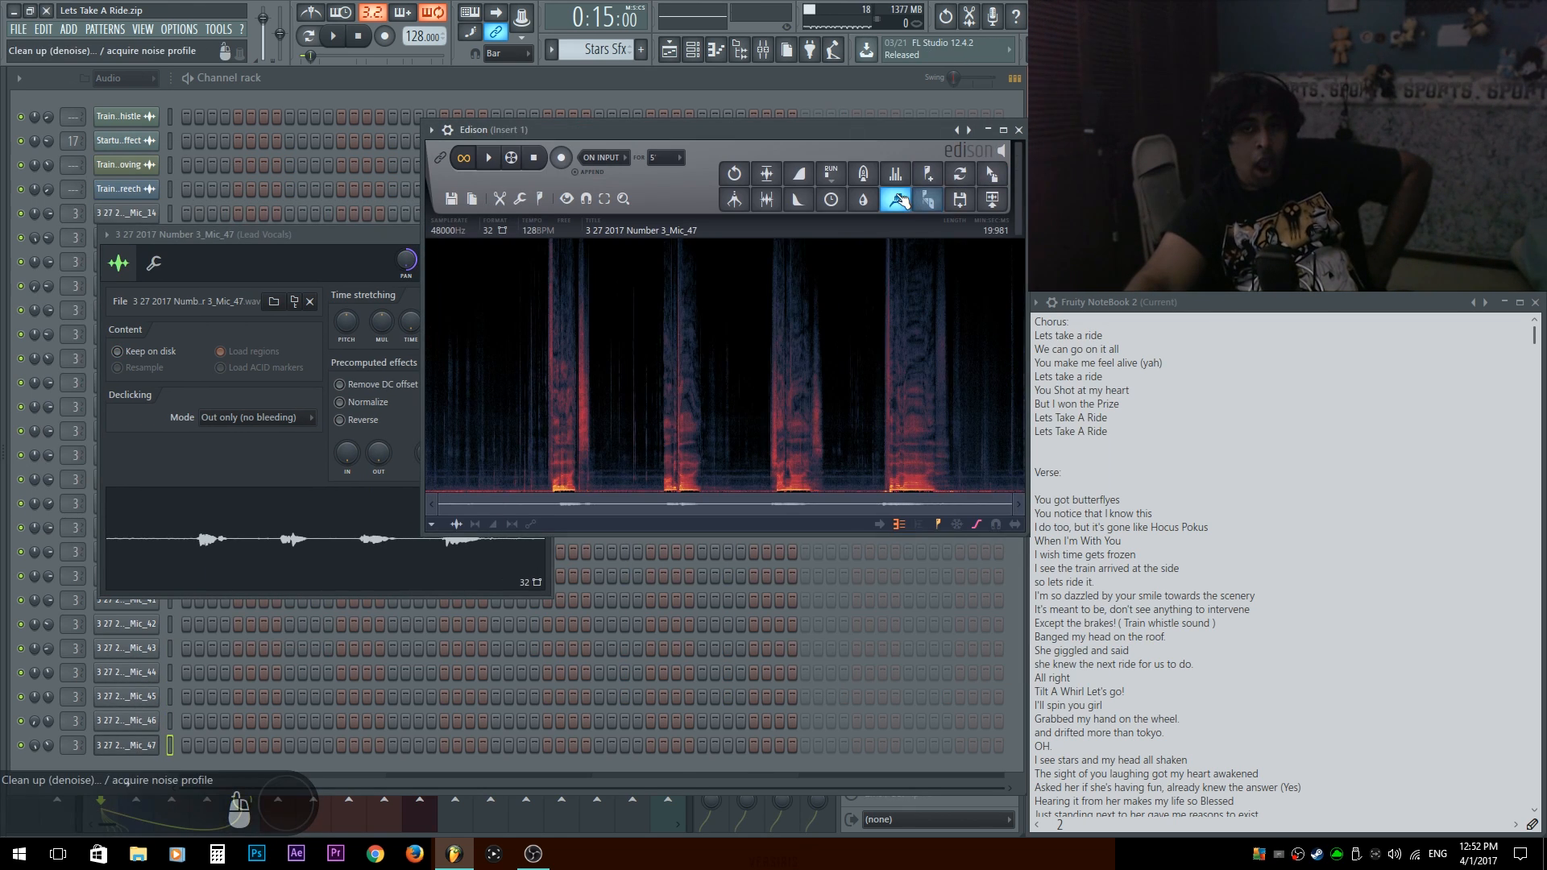
left_click(894, 200)
key("Return")
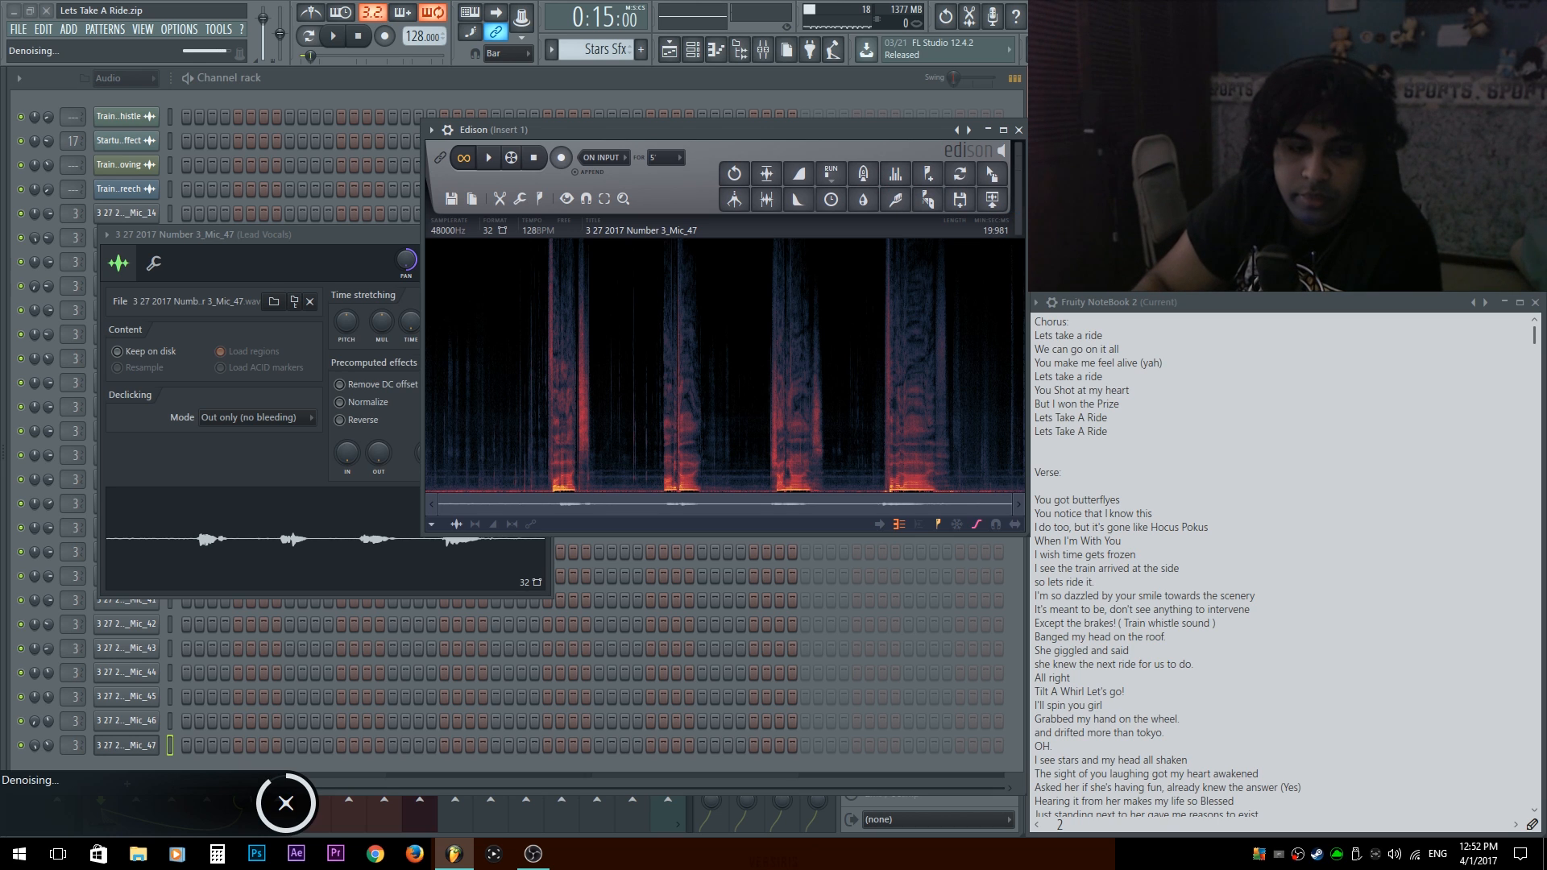
left_click_drag(991, 173, 448, 524)
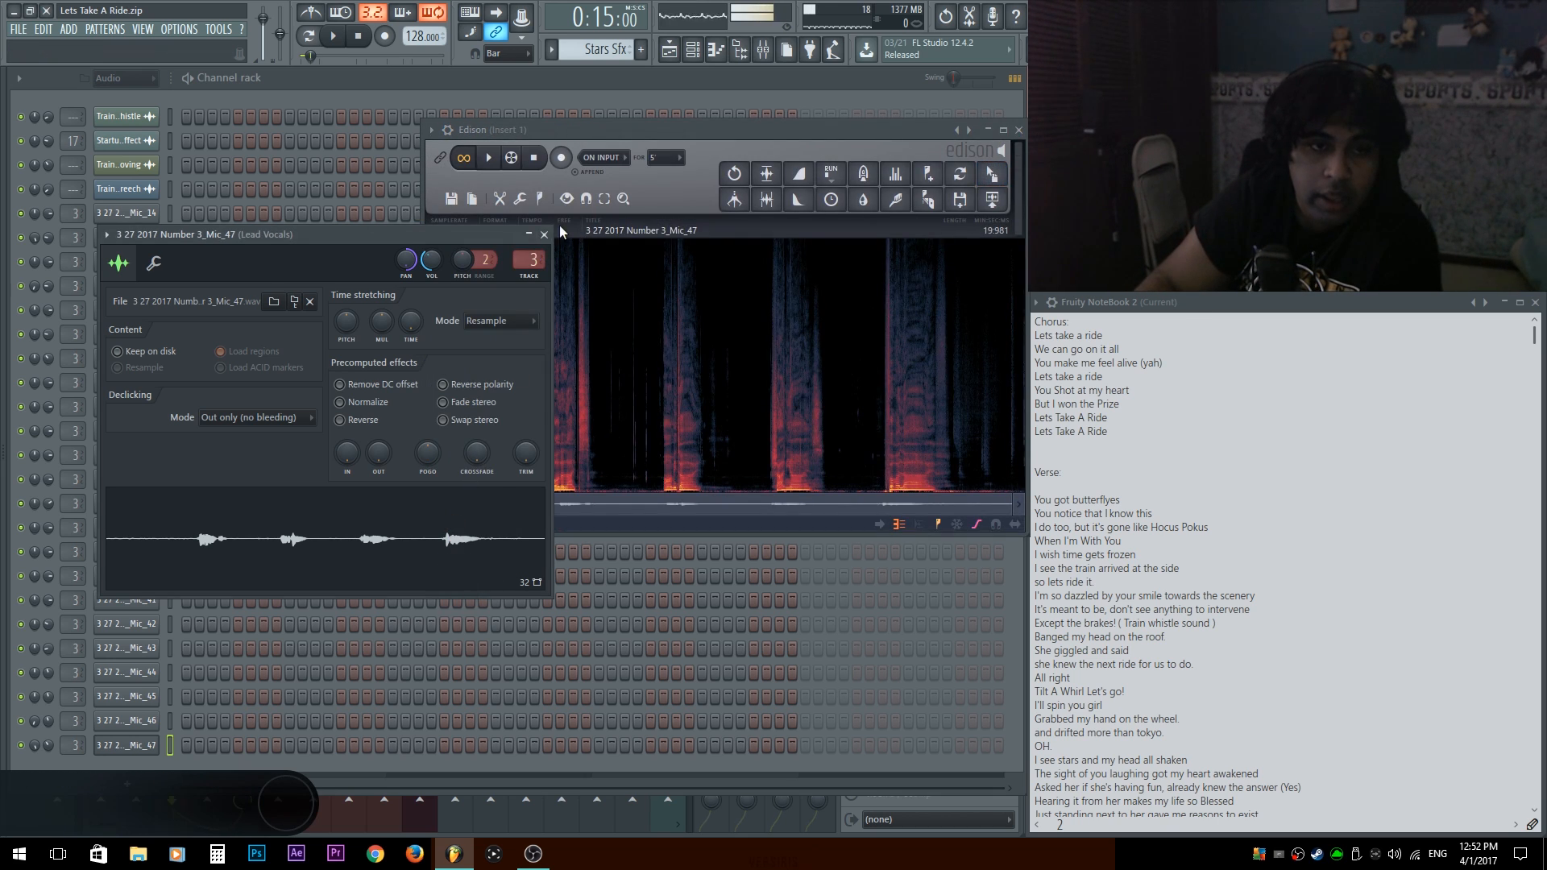
left_click(543, 235)
left_click(1018, 131)
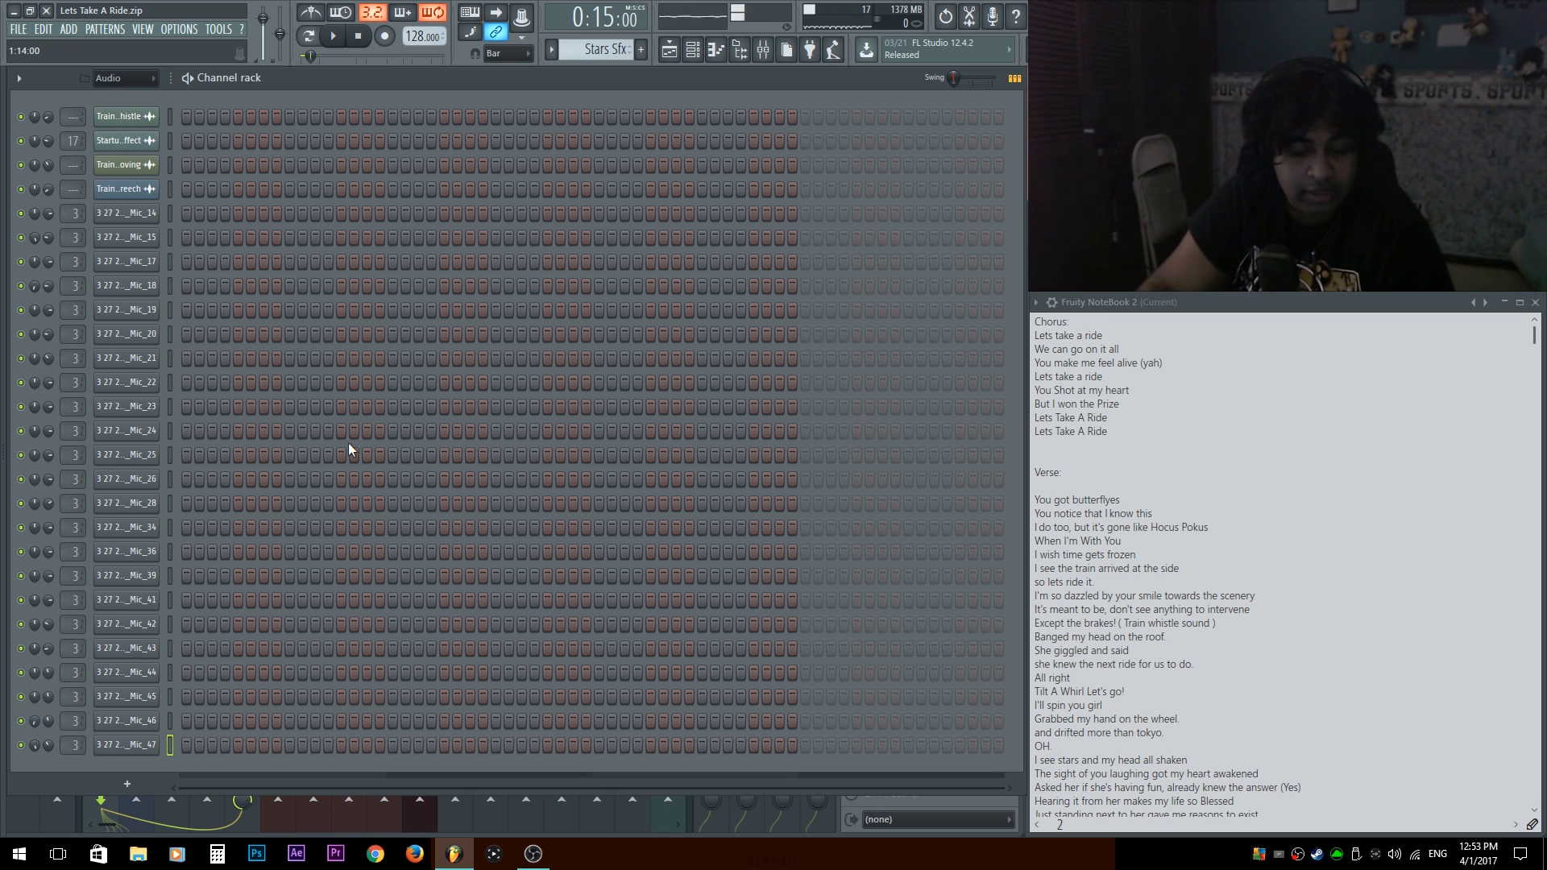
Rename the Mic_15 vocal clip on Track 1 of the first chorus as Ch R.
key("F6")
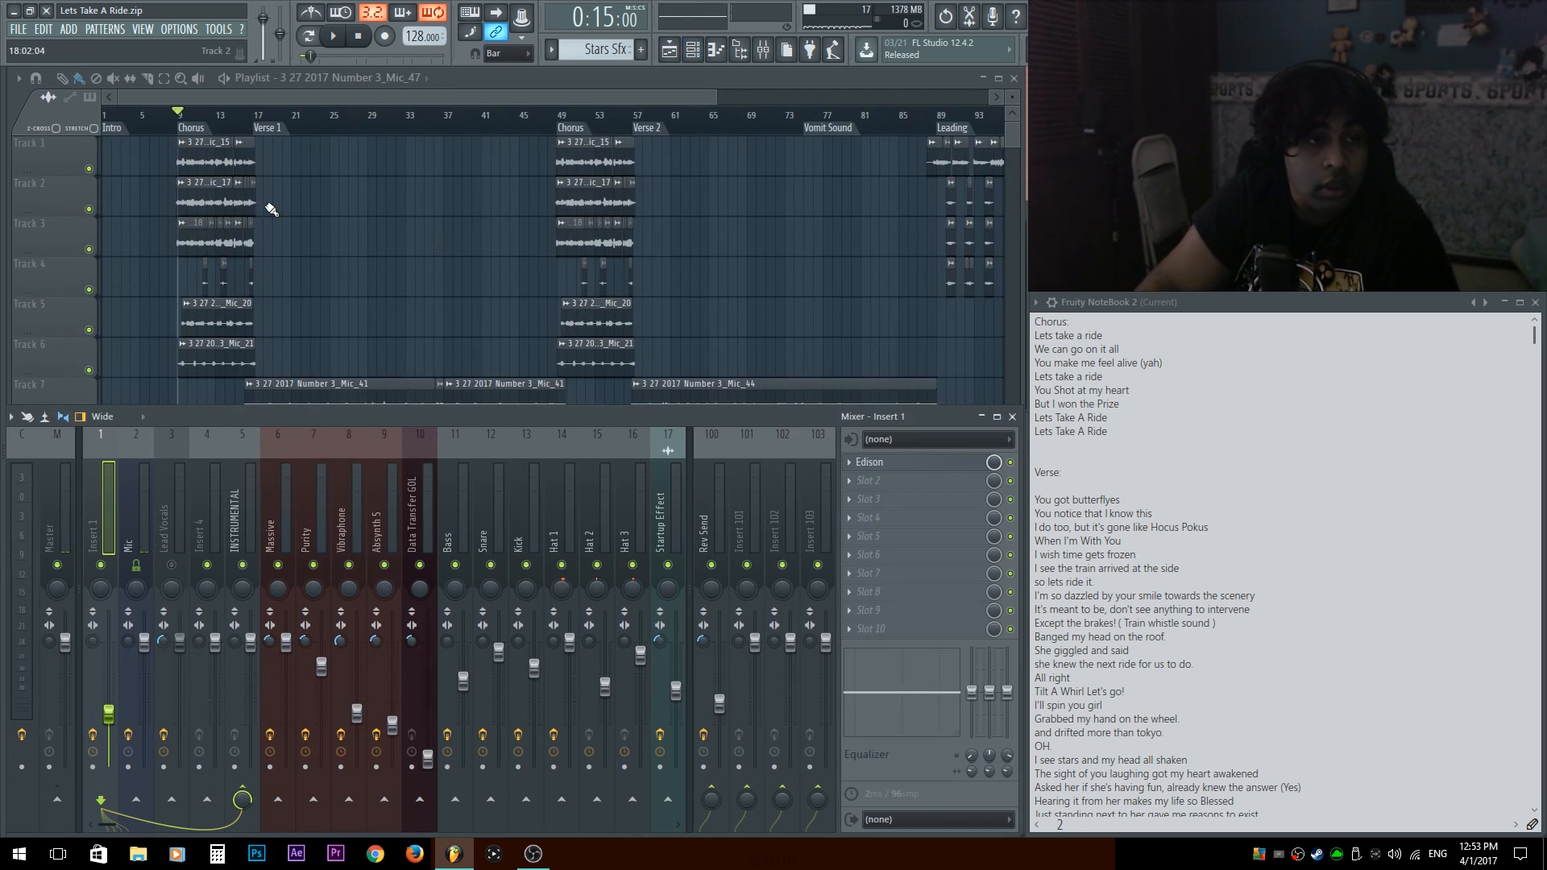
key("F9")
scroll(380, 279, "up", 5)
scroll(382, 311, "down", 5)
scroll(387, 493, "up", 2)
scroll(165, 357, "up", 3)
scroll(169, 354, "up", 3)
scroll(180, 346, "down", 3)
scroll(272, 377, "up", 5)
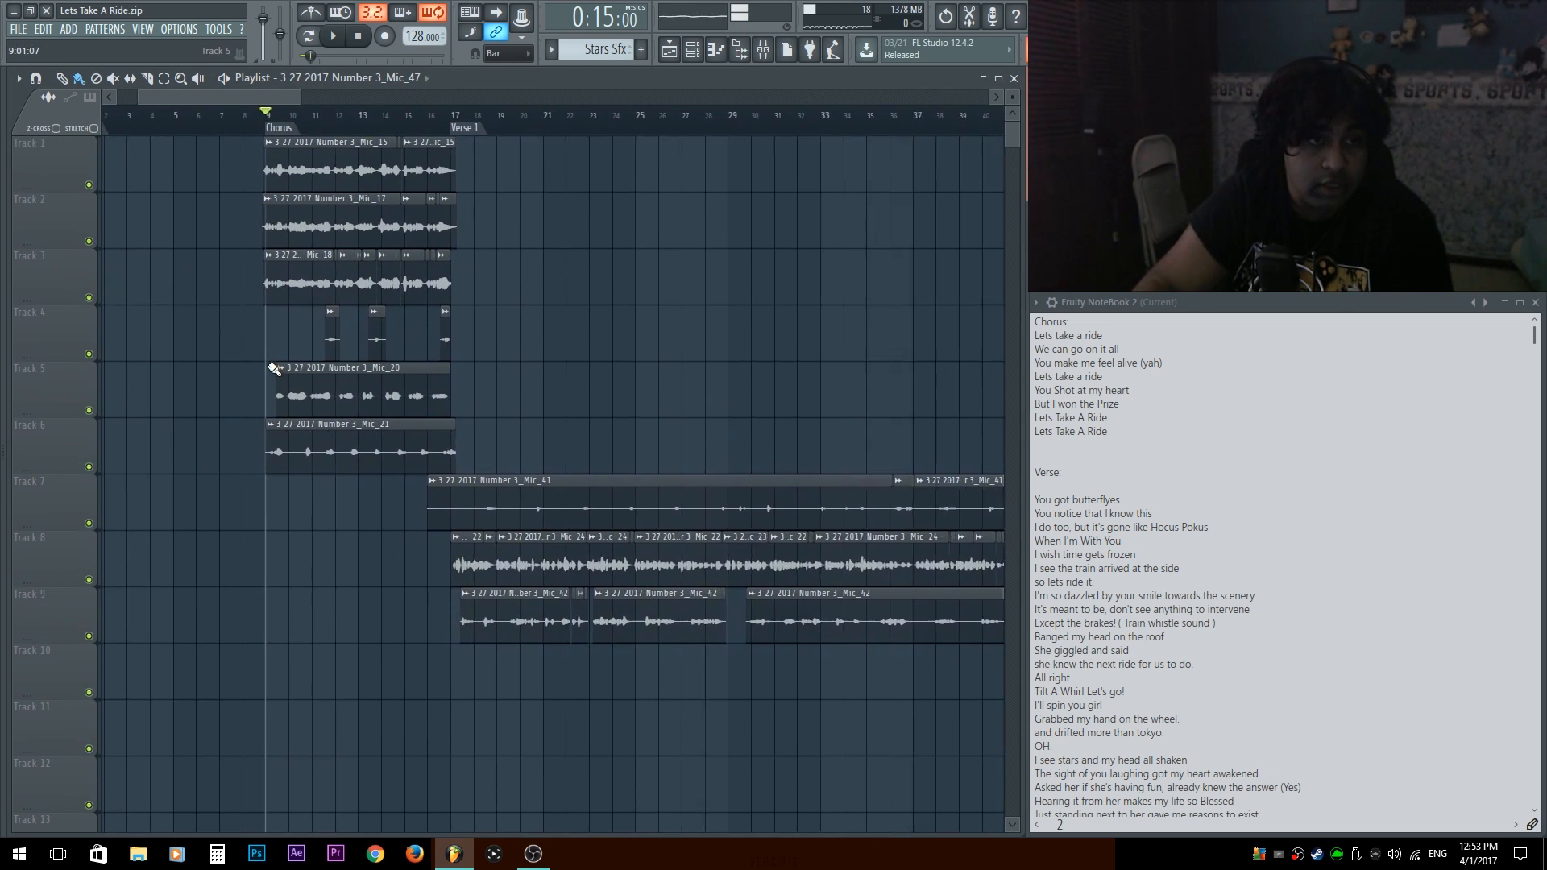
left_click_drag(359, 480, 429, 481)
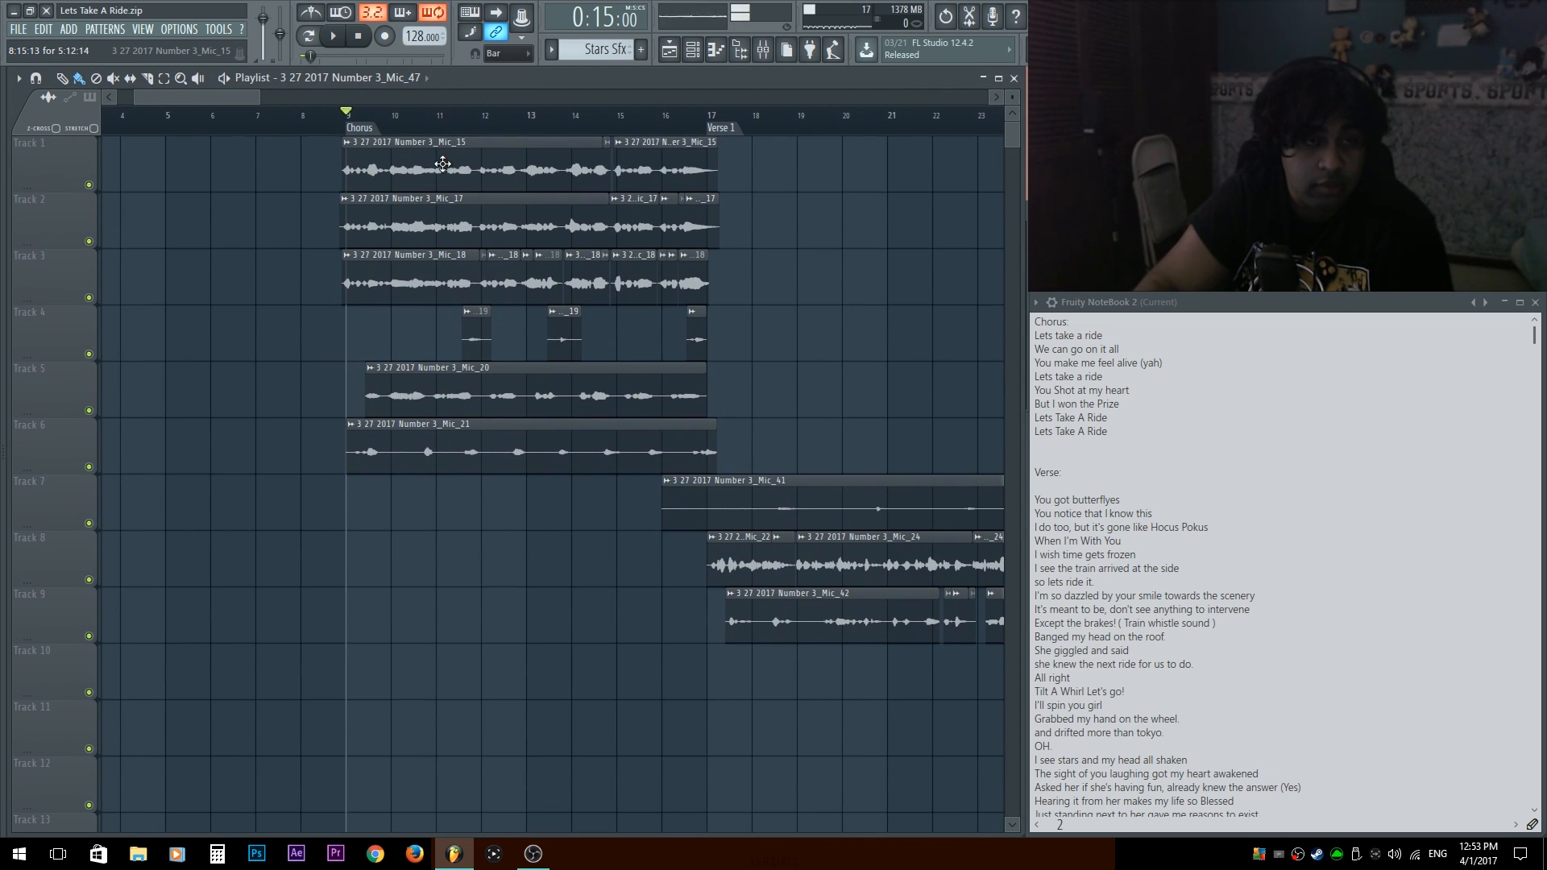
double_click(442, 165)
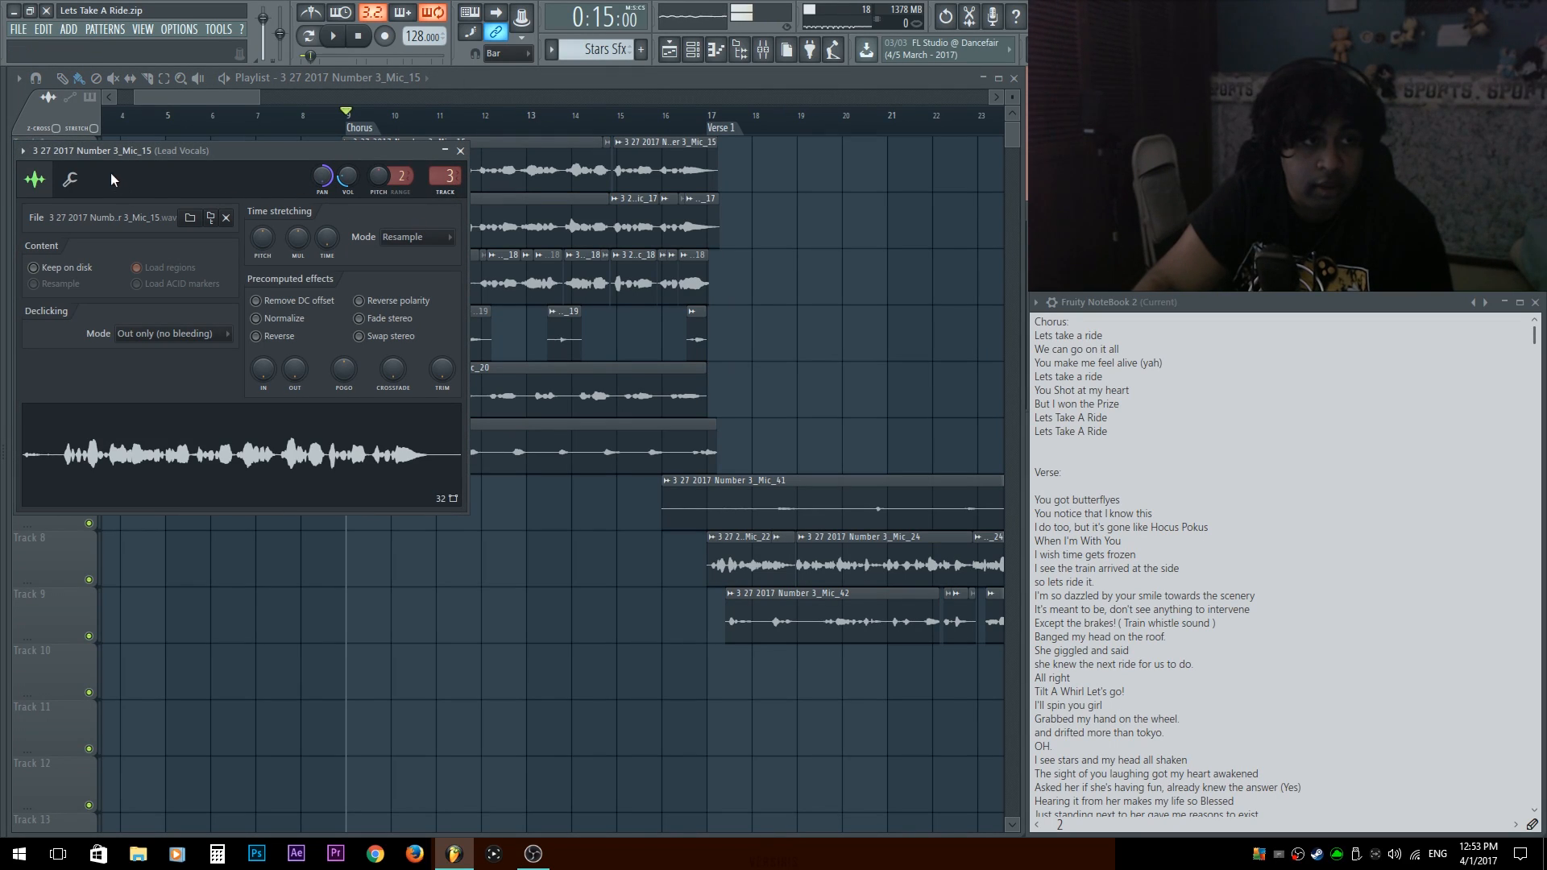
left_click(94, 152)
type("Ch")
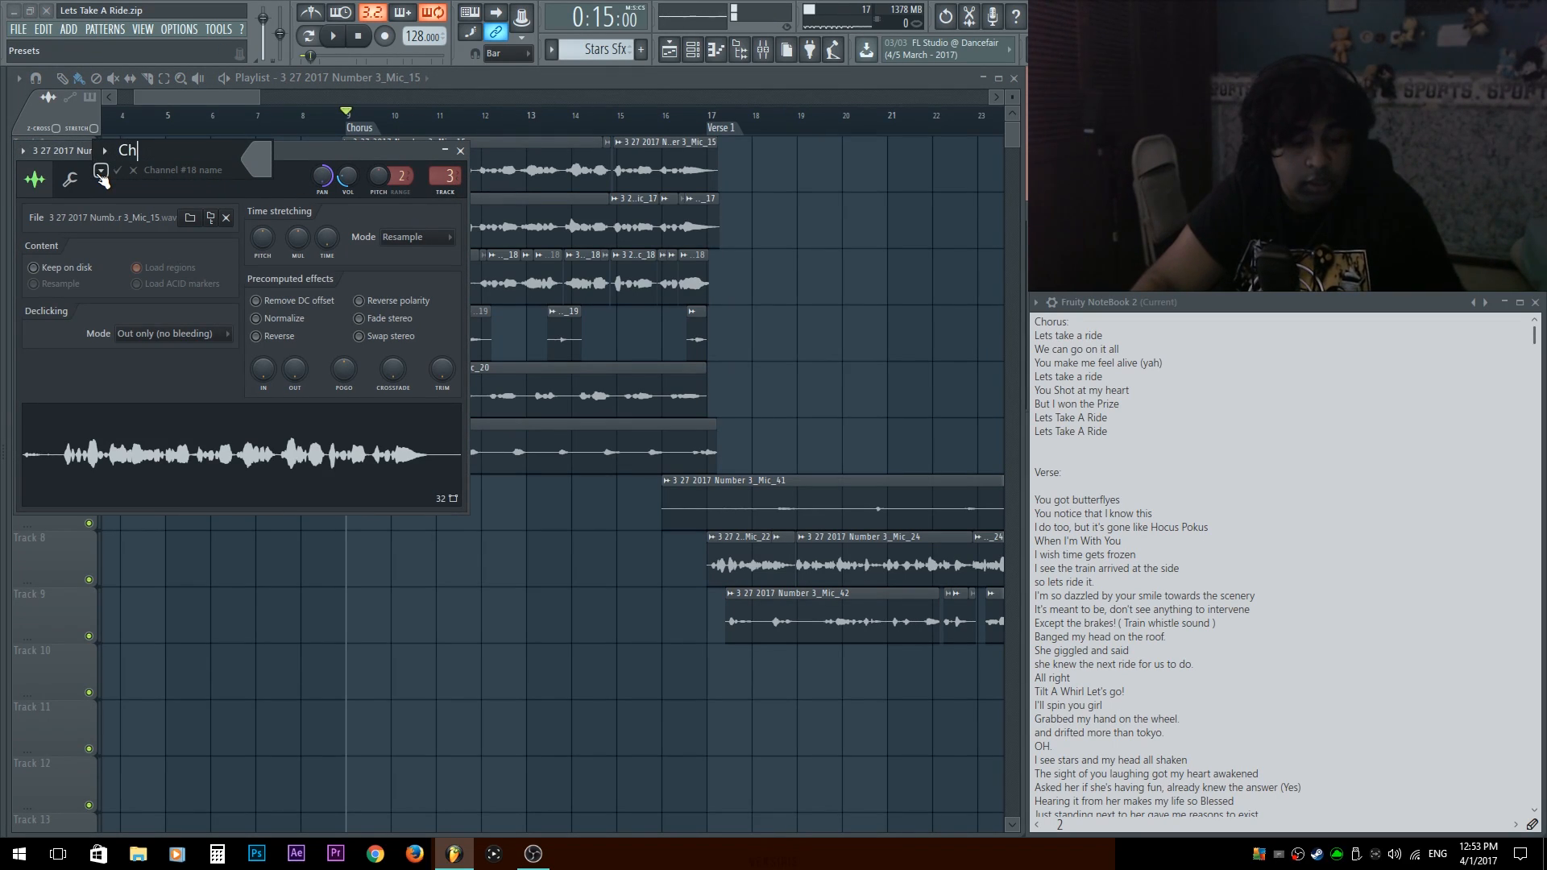
key("Return")
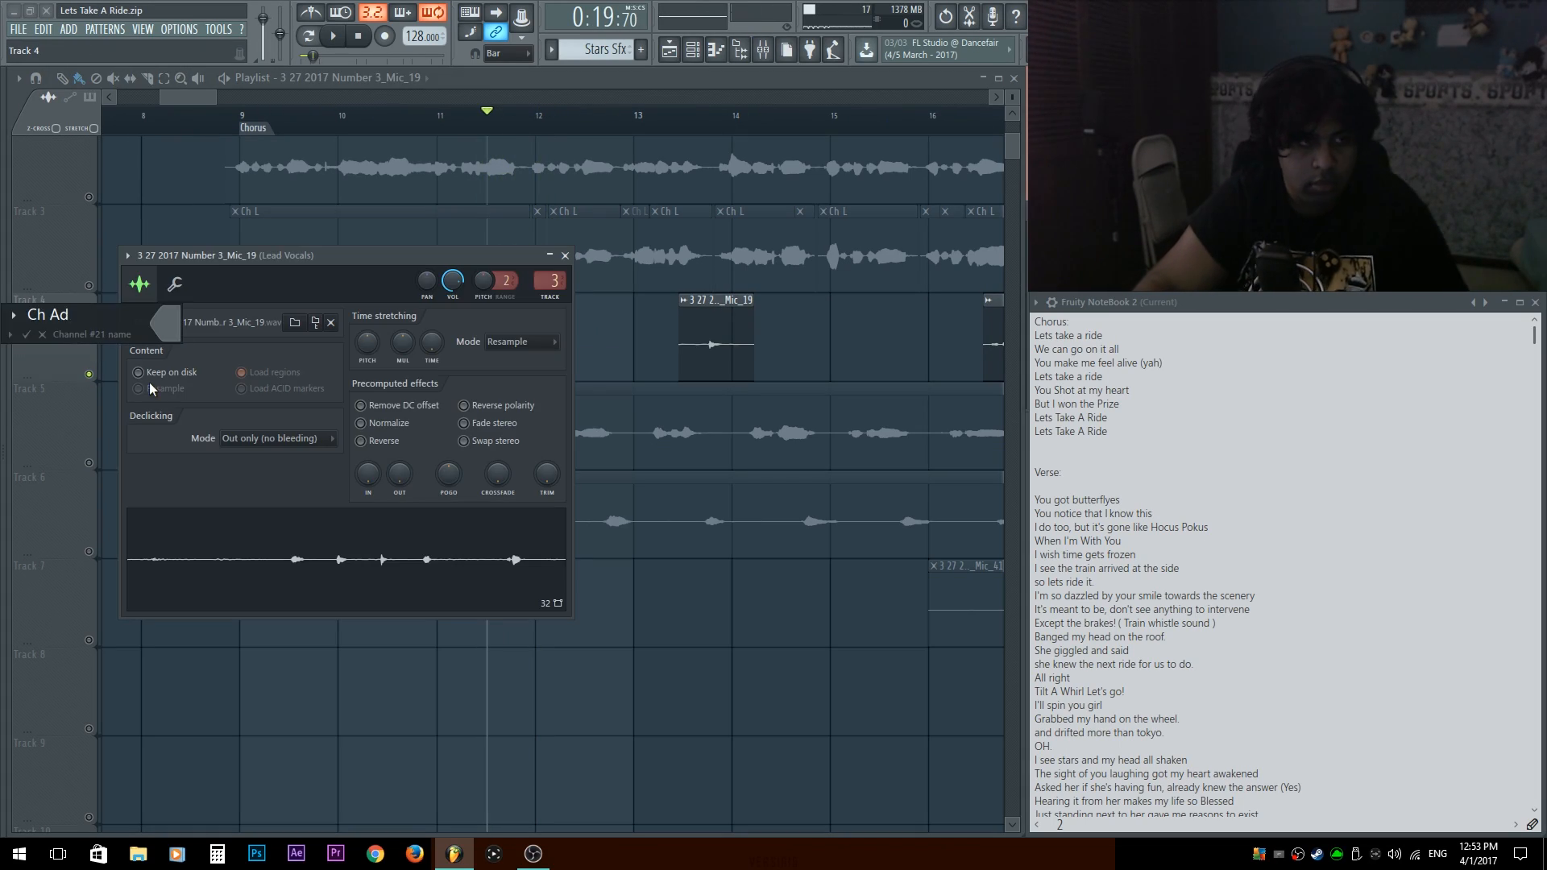
Rename the Mic_19 vocal clip on Track 4 of the chorus as Ch Adlib.
key("F2")
key("Return")
key("space")
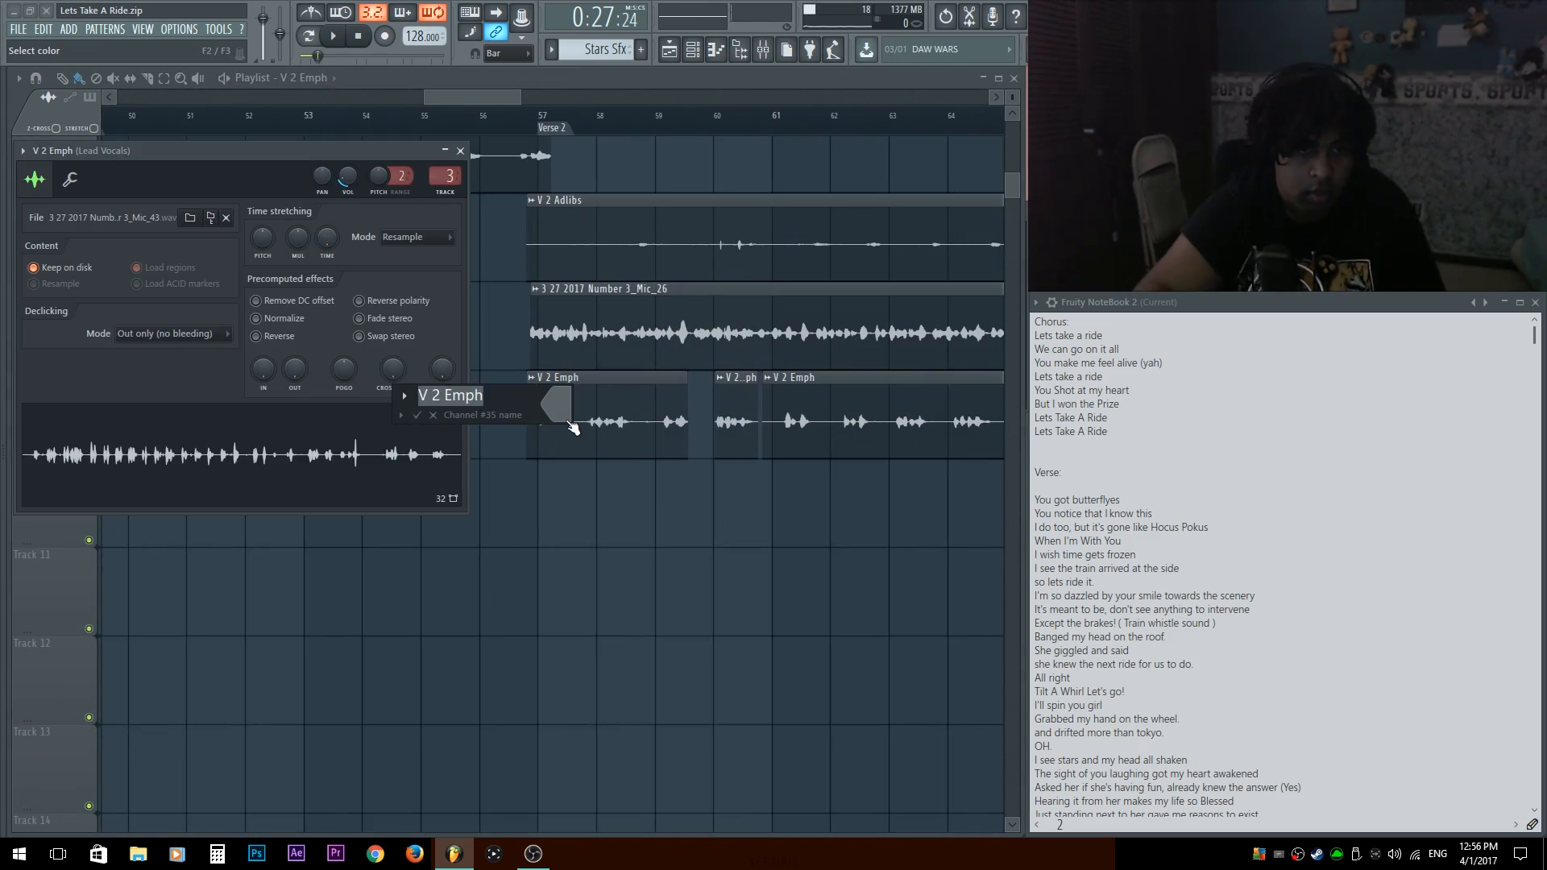
Rename the Mic_43 vocal clip on Track 9 of Verse 2 as V2 Emph.
type("V2 Emph")
key("Return")
key("Escape")
scroll(674, 365, "down", 5)
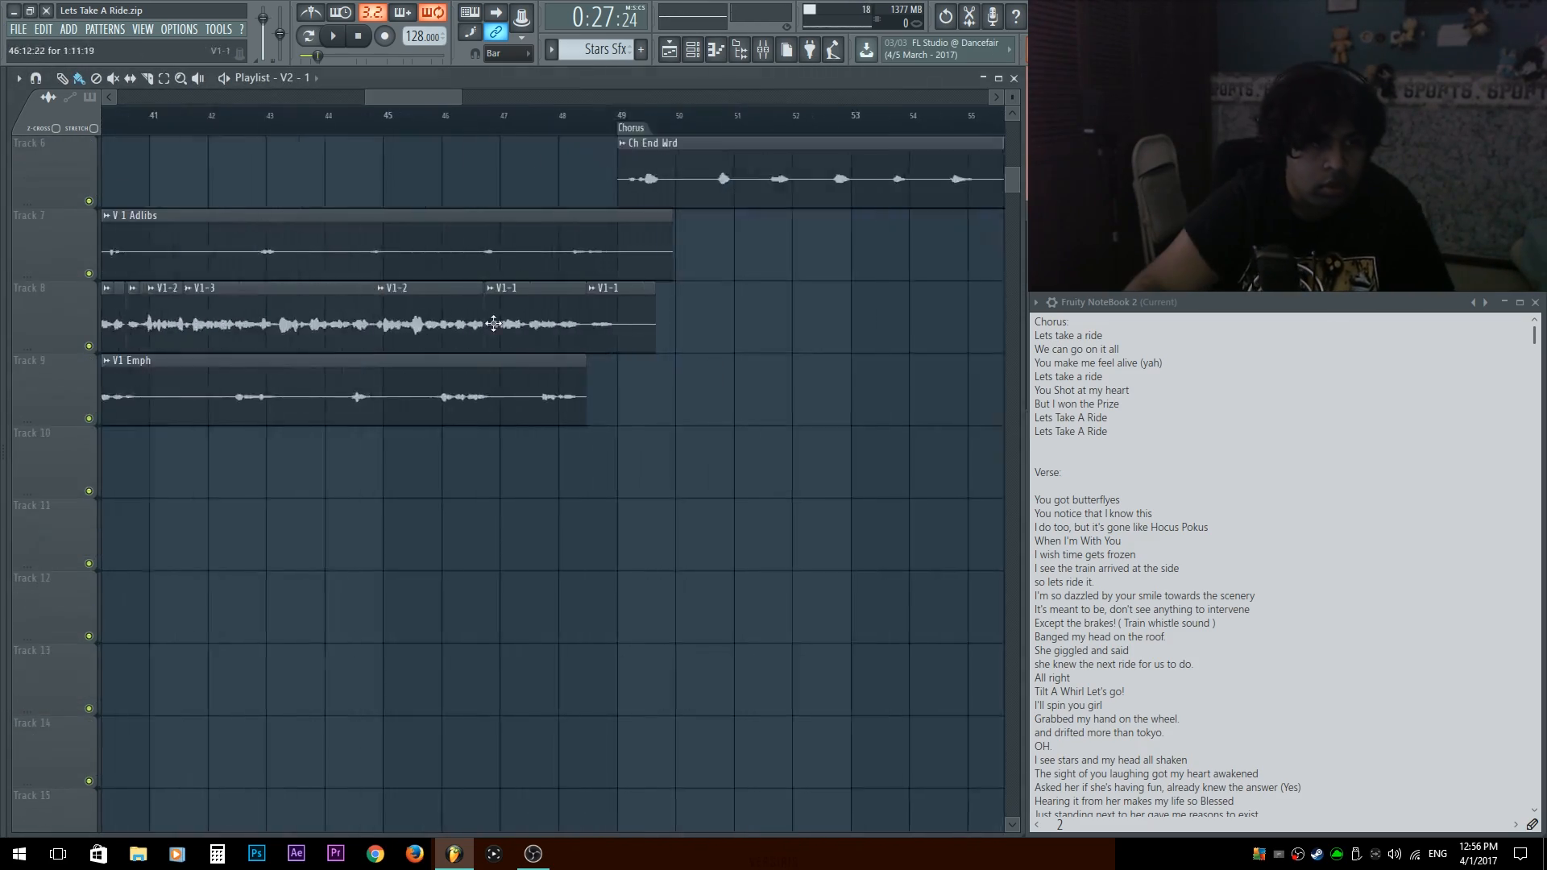
Rename the remaining Mic_14 vocal channel in the channel rack as CH M 2.
scroll(373, 293, "up", 6)
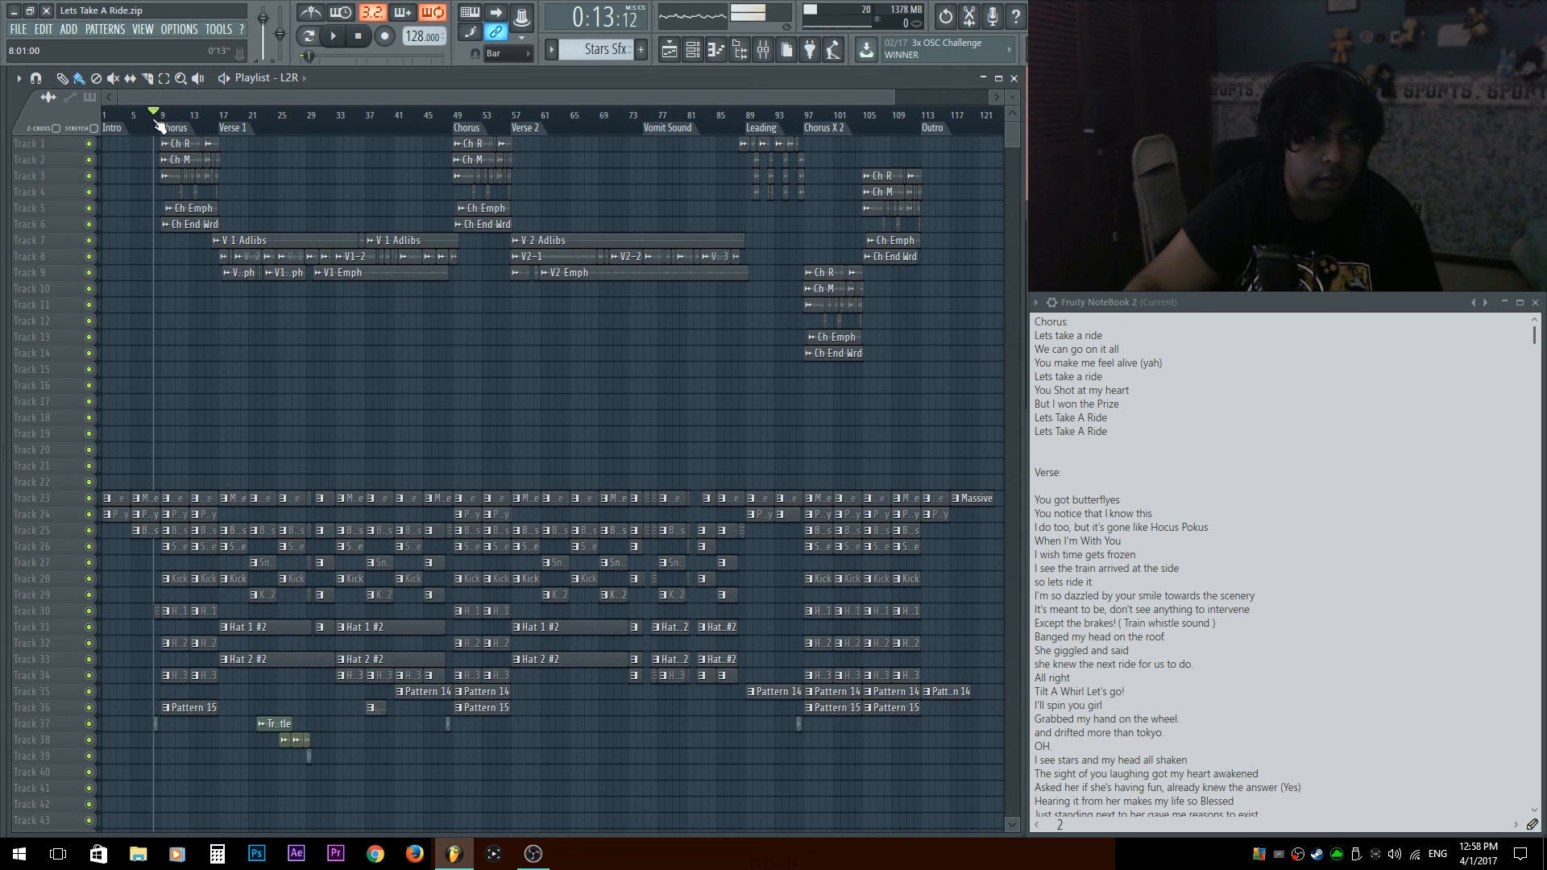
key("space")
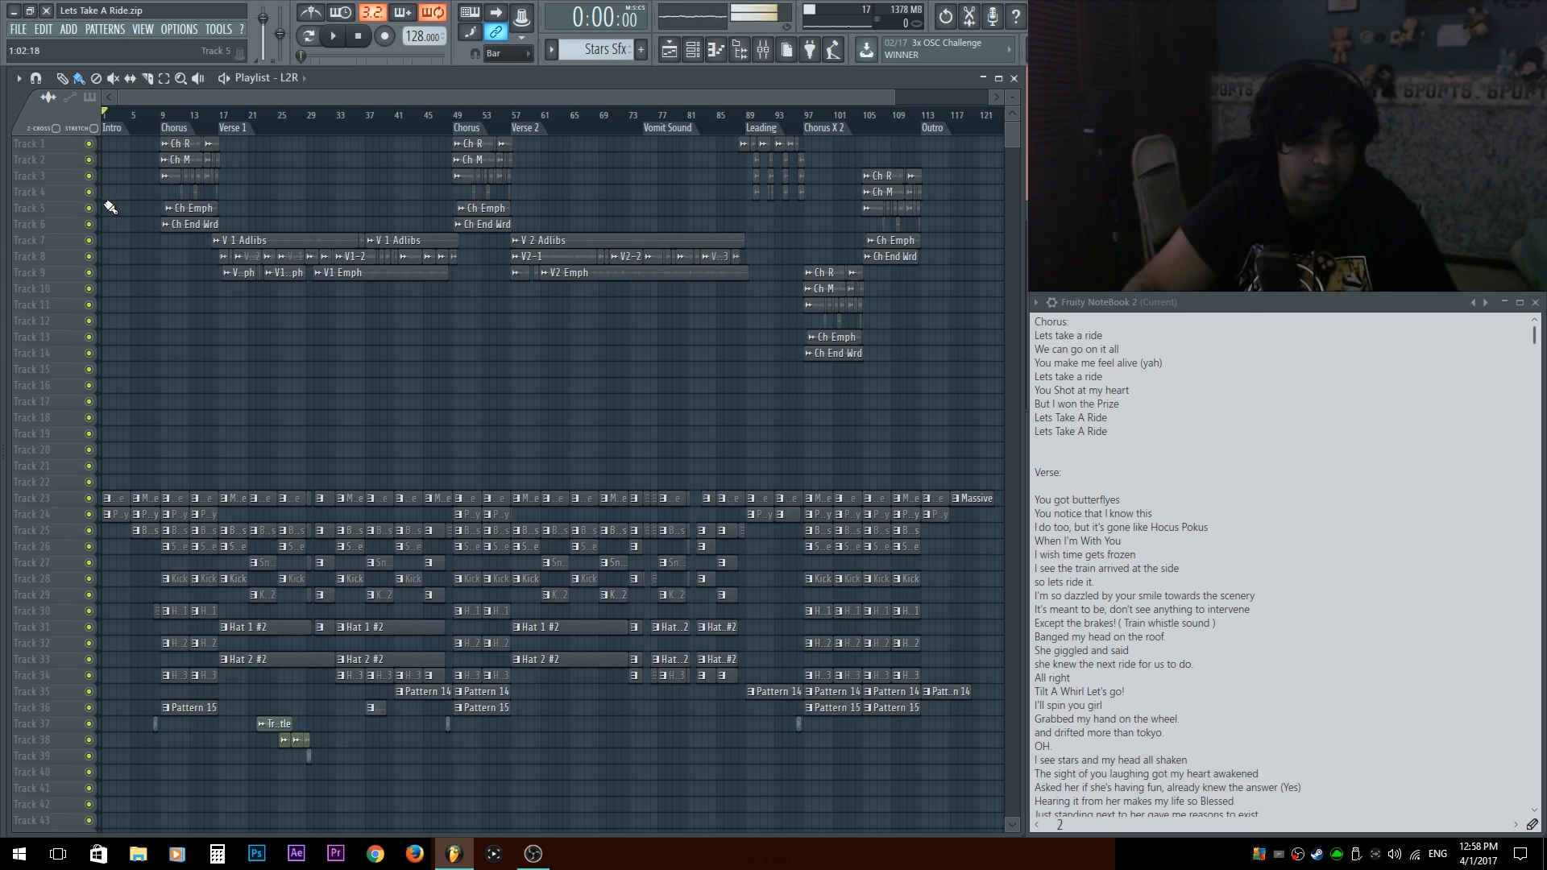
key("F6")
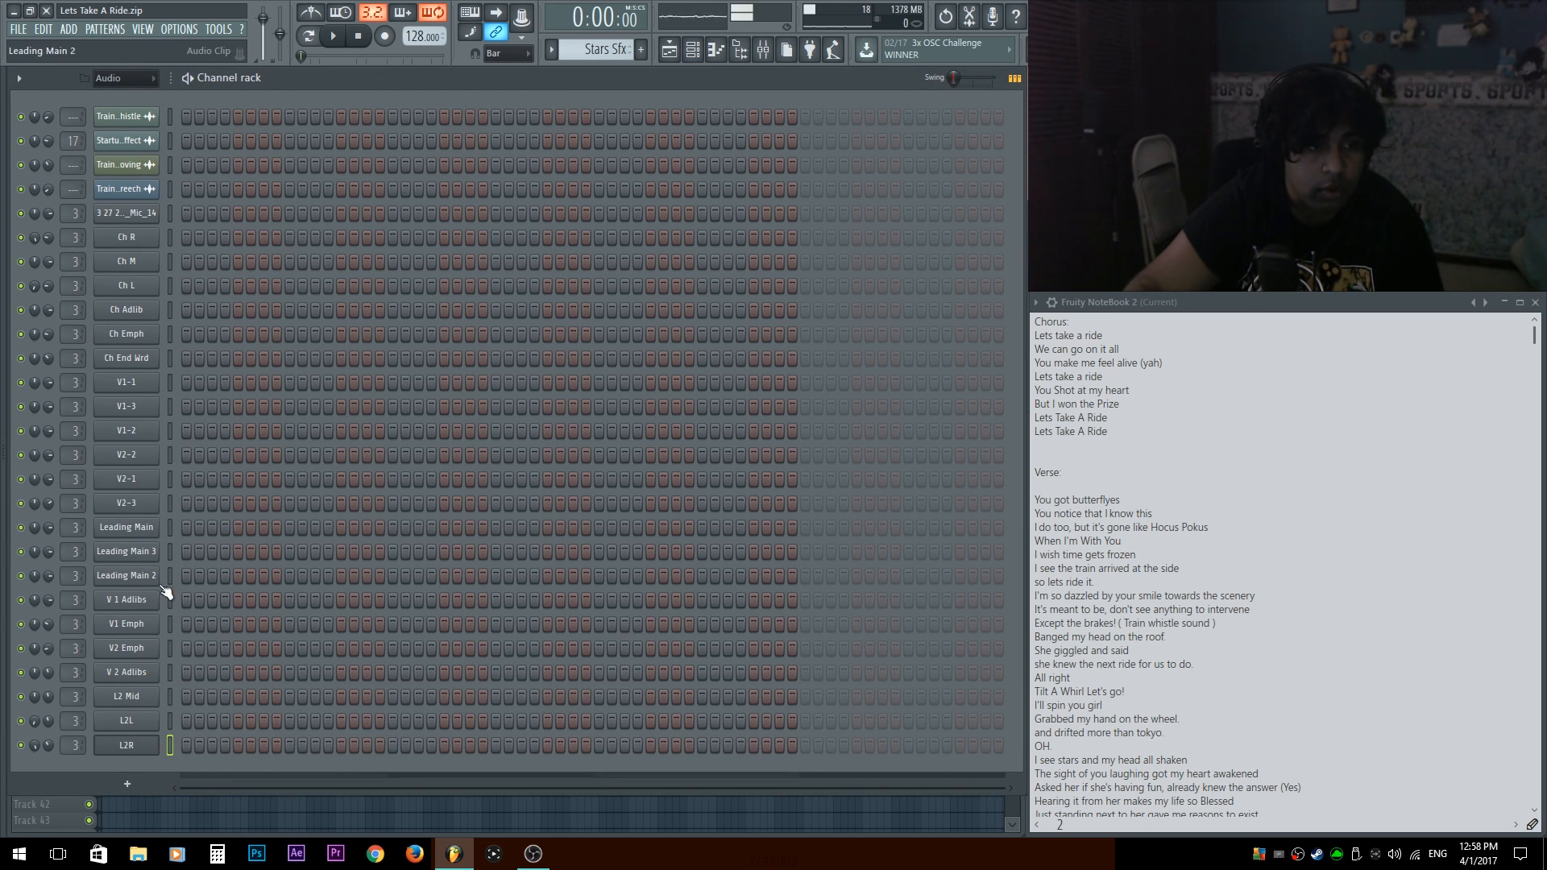
left_click(126, 265)
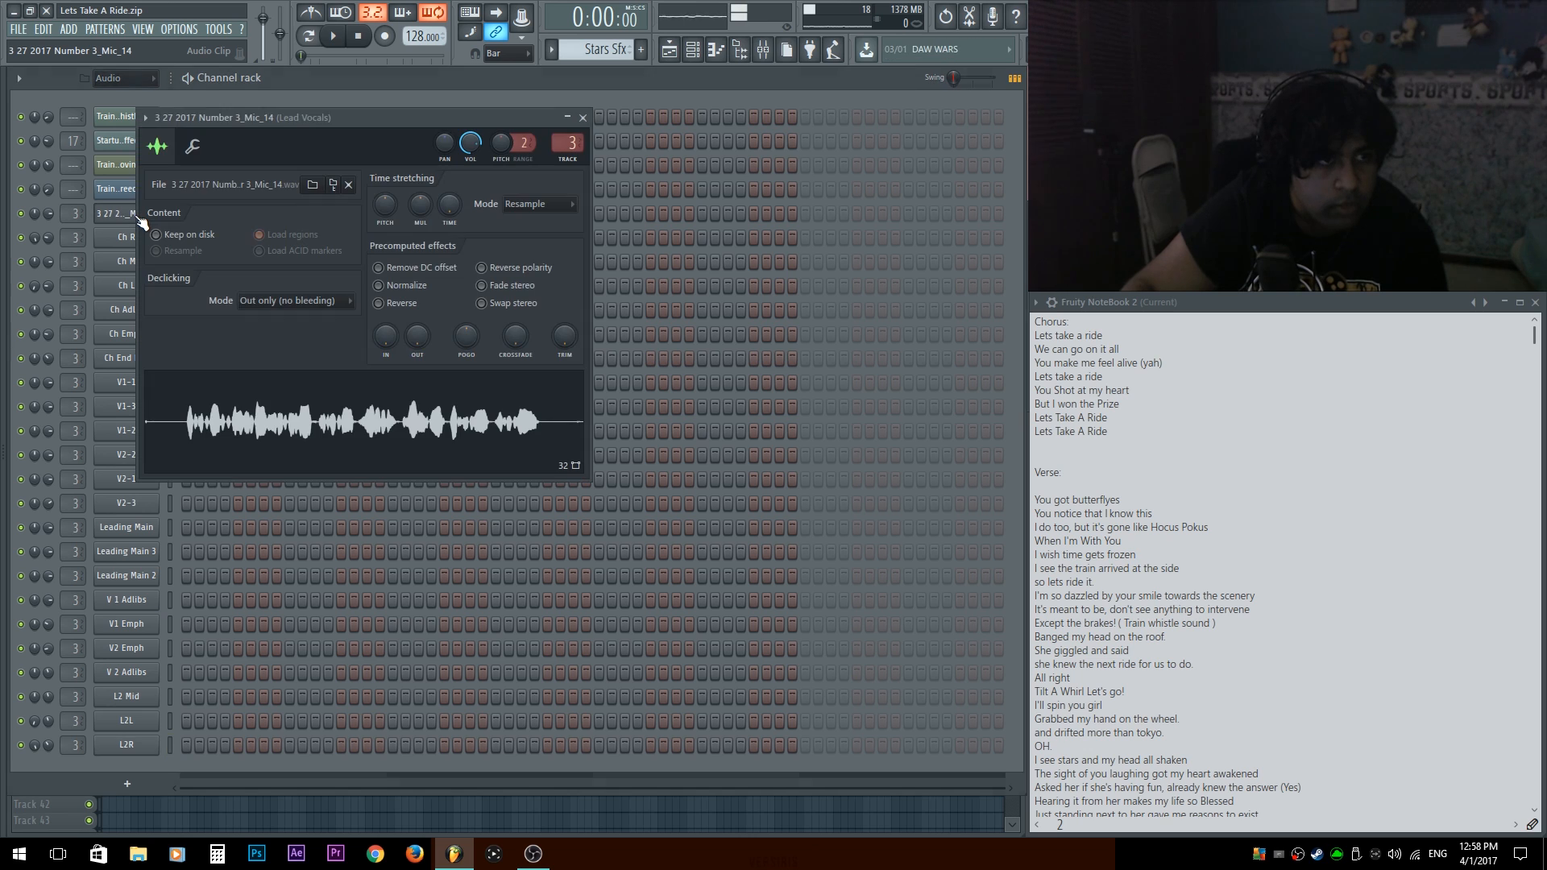
key("F5")
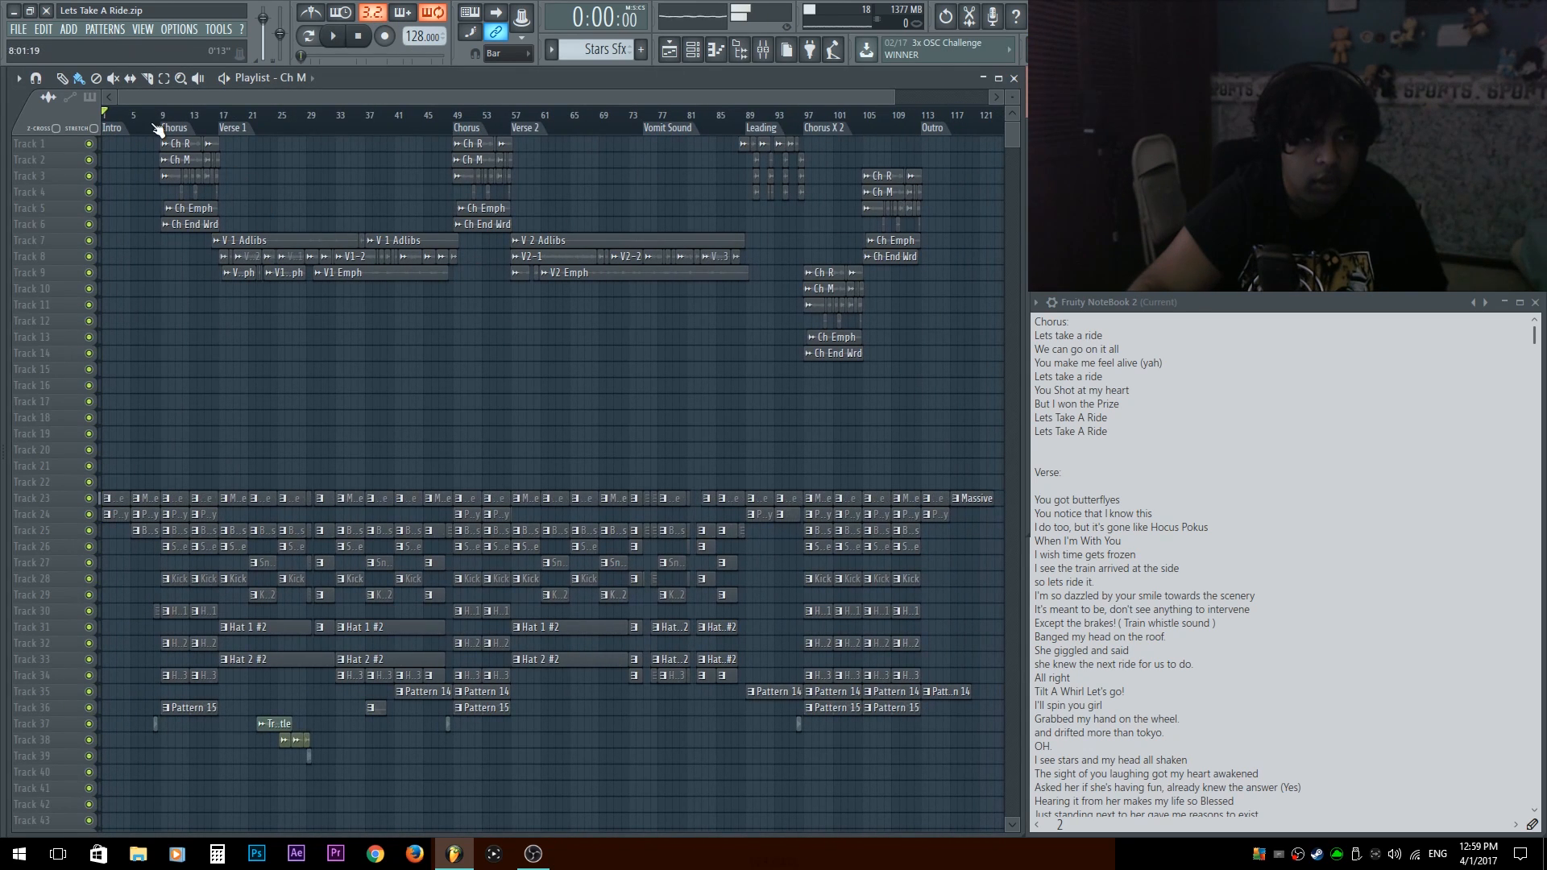
key("F6")
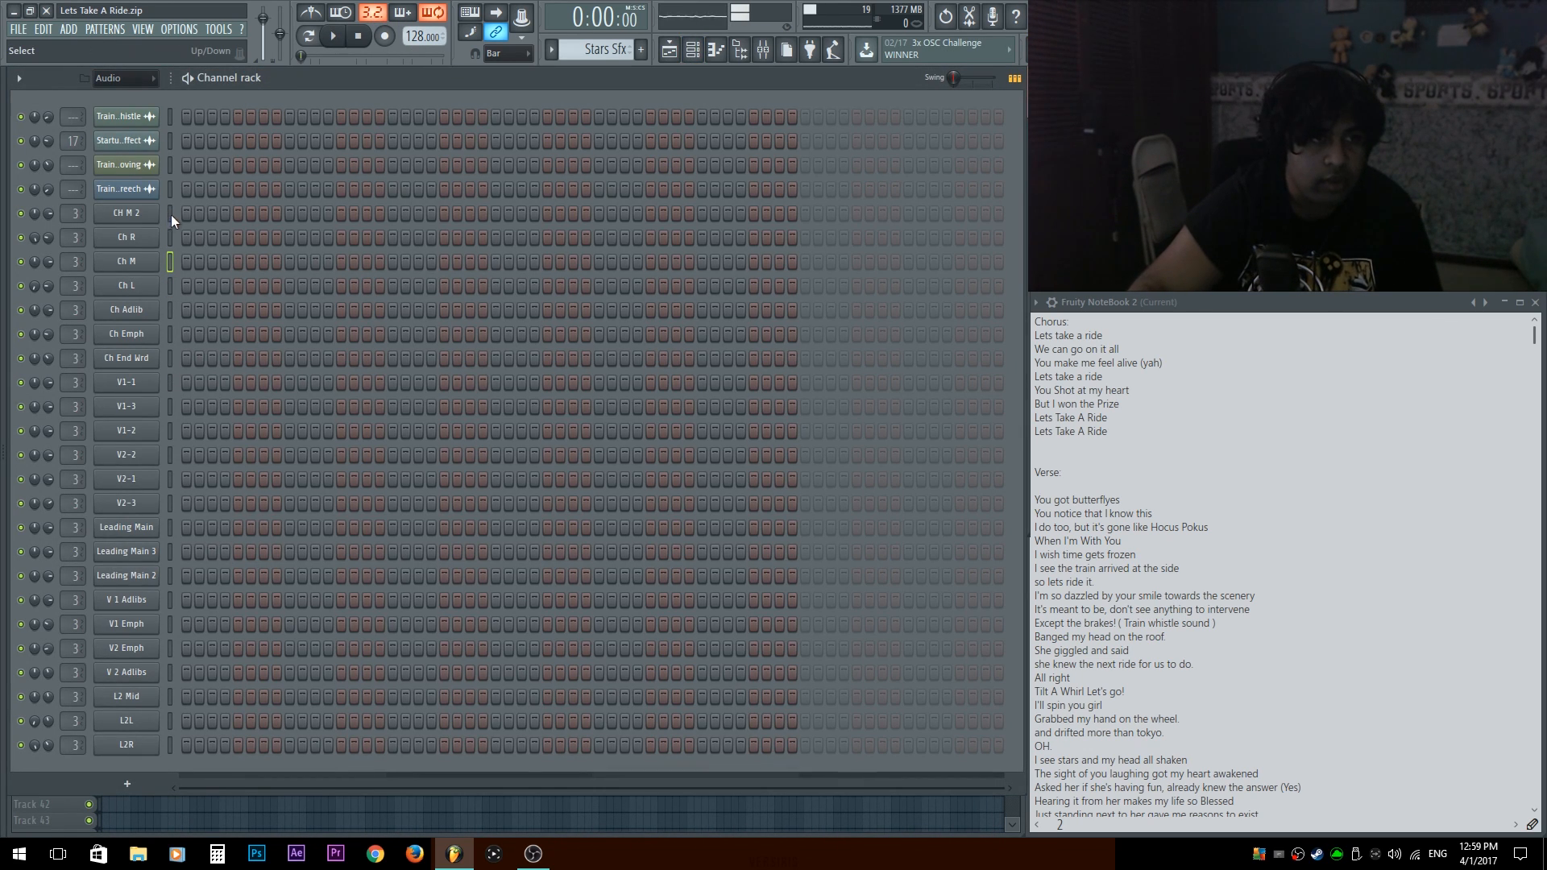
Select the chorus vocal channels from CH M 2 through Ch End Wrd in the channel rack.
left_click(253, 586)
right_click(253, 589)
right_click(251, 573)
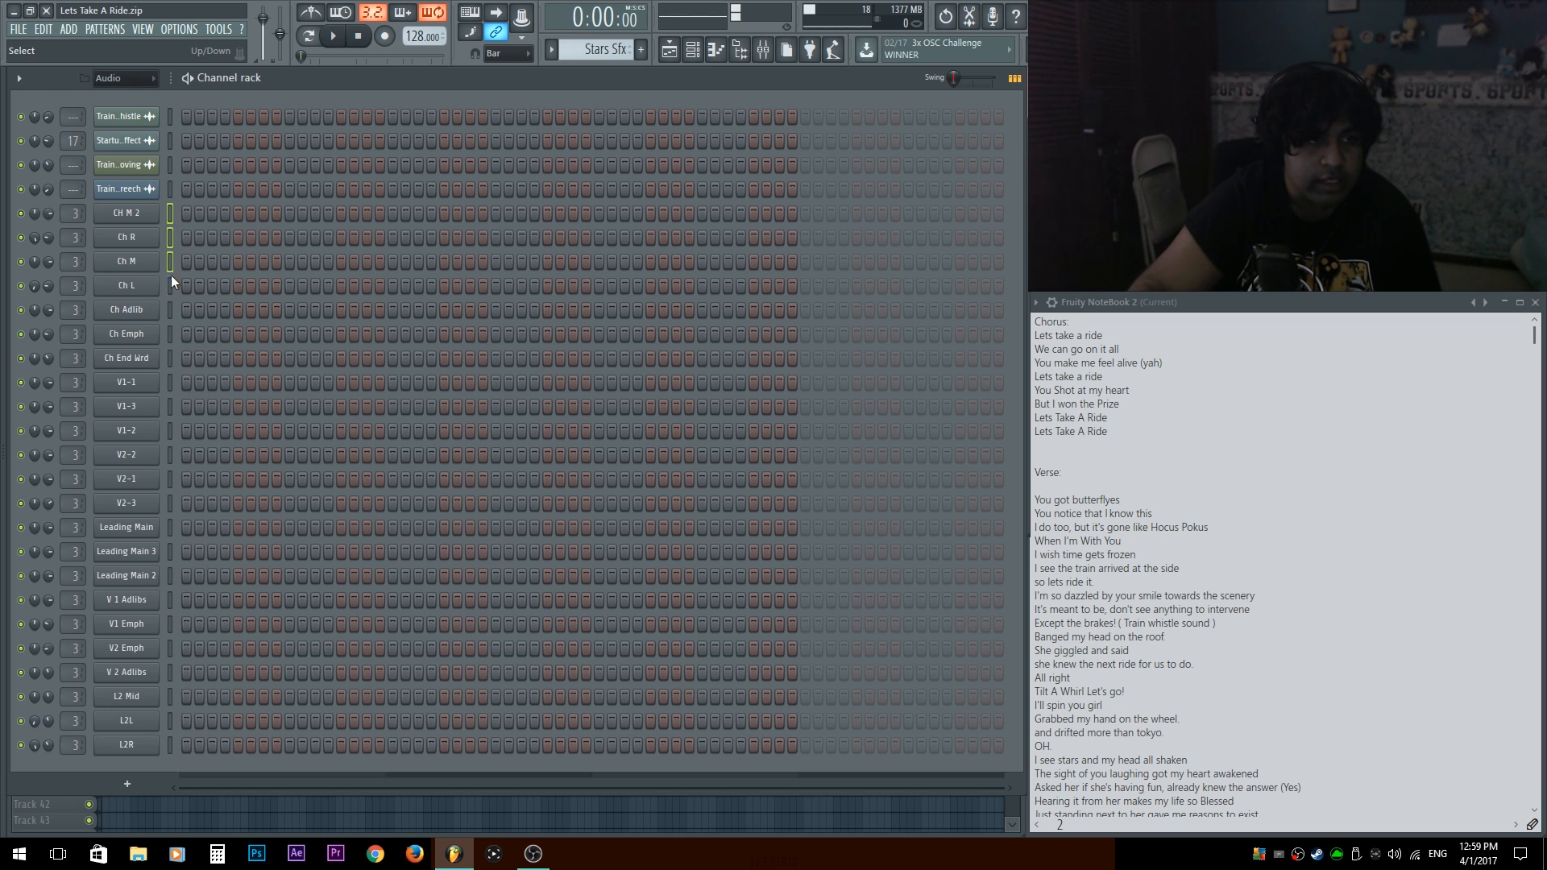
left_click_drag(168, 207, 175, 297)
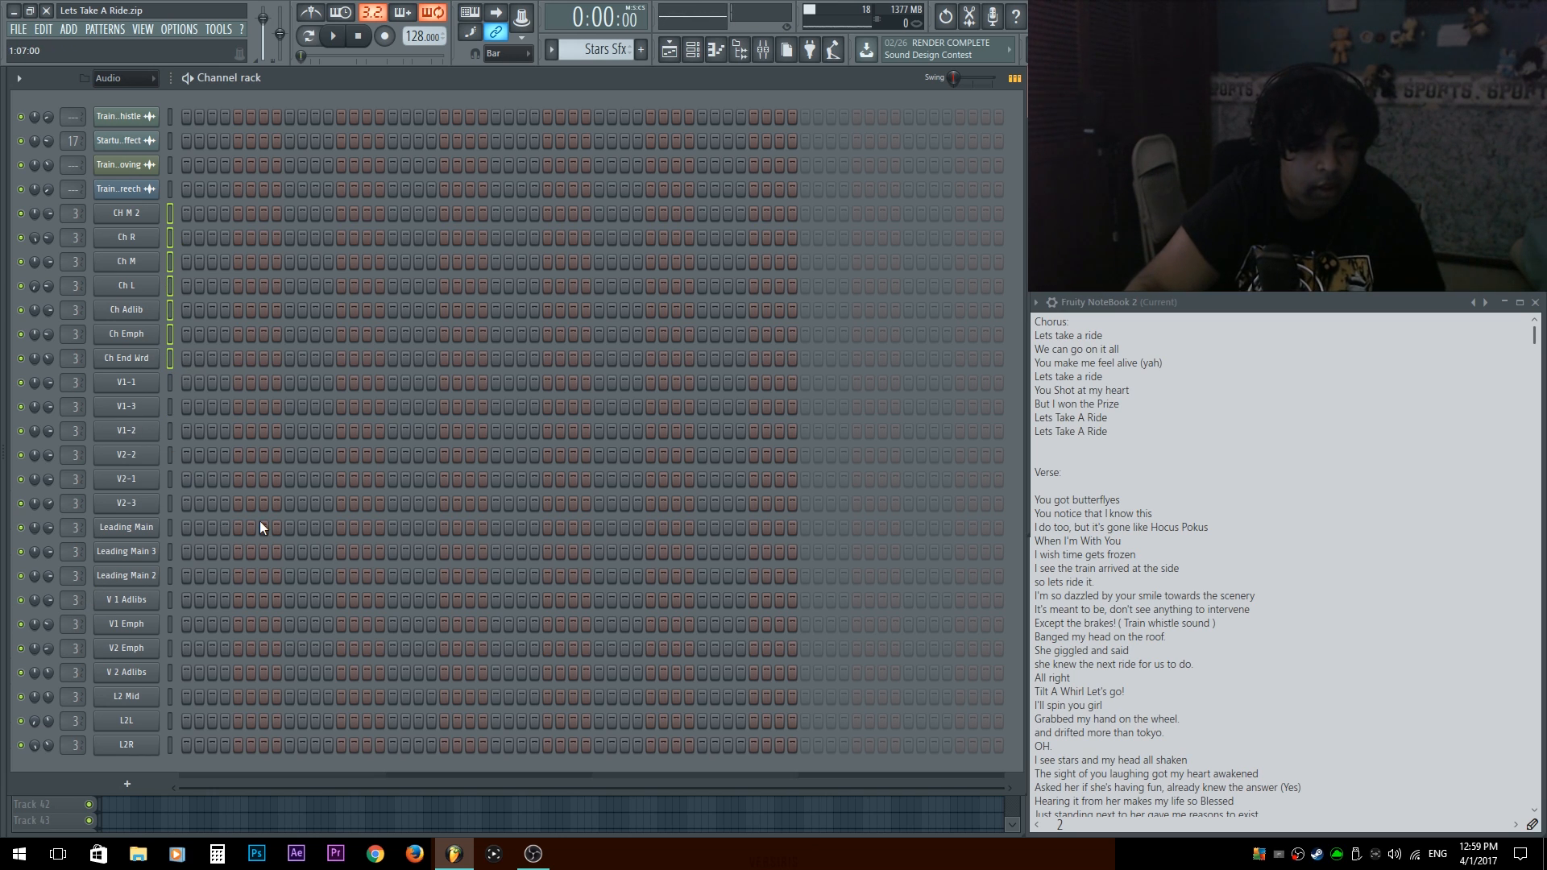
Group the selected chorus vocal channels into a new channel filter group named Chorus.
key("alt+g")
type("Chorus")
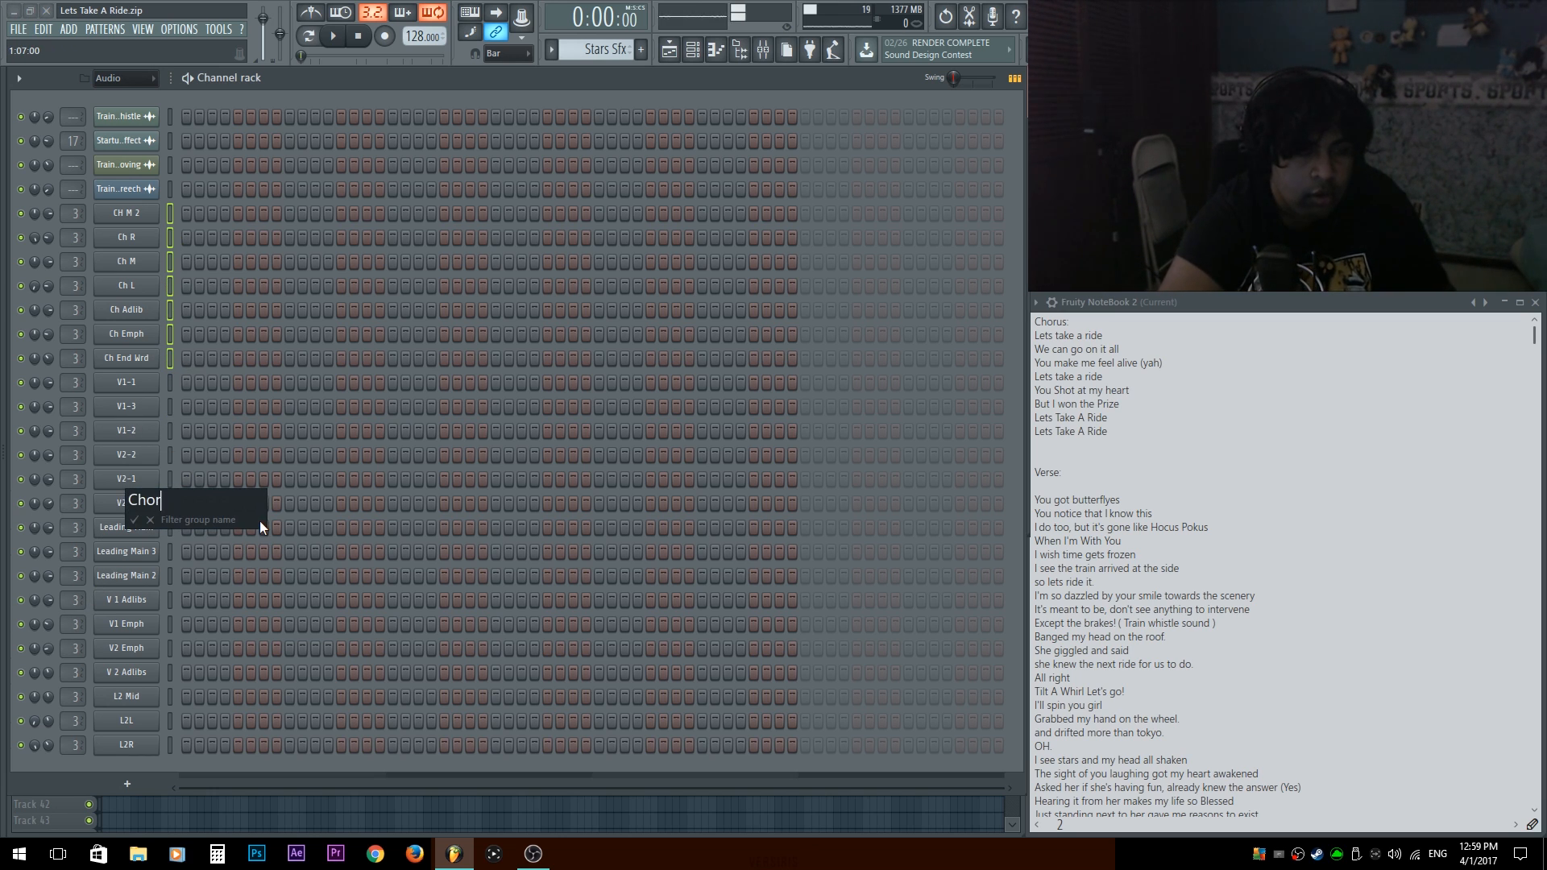
key("Return")
key("Page_Down")
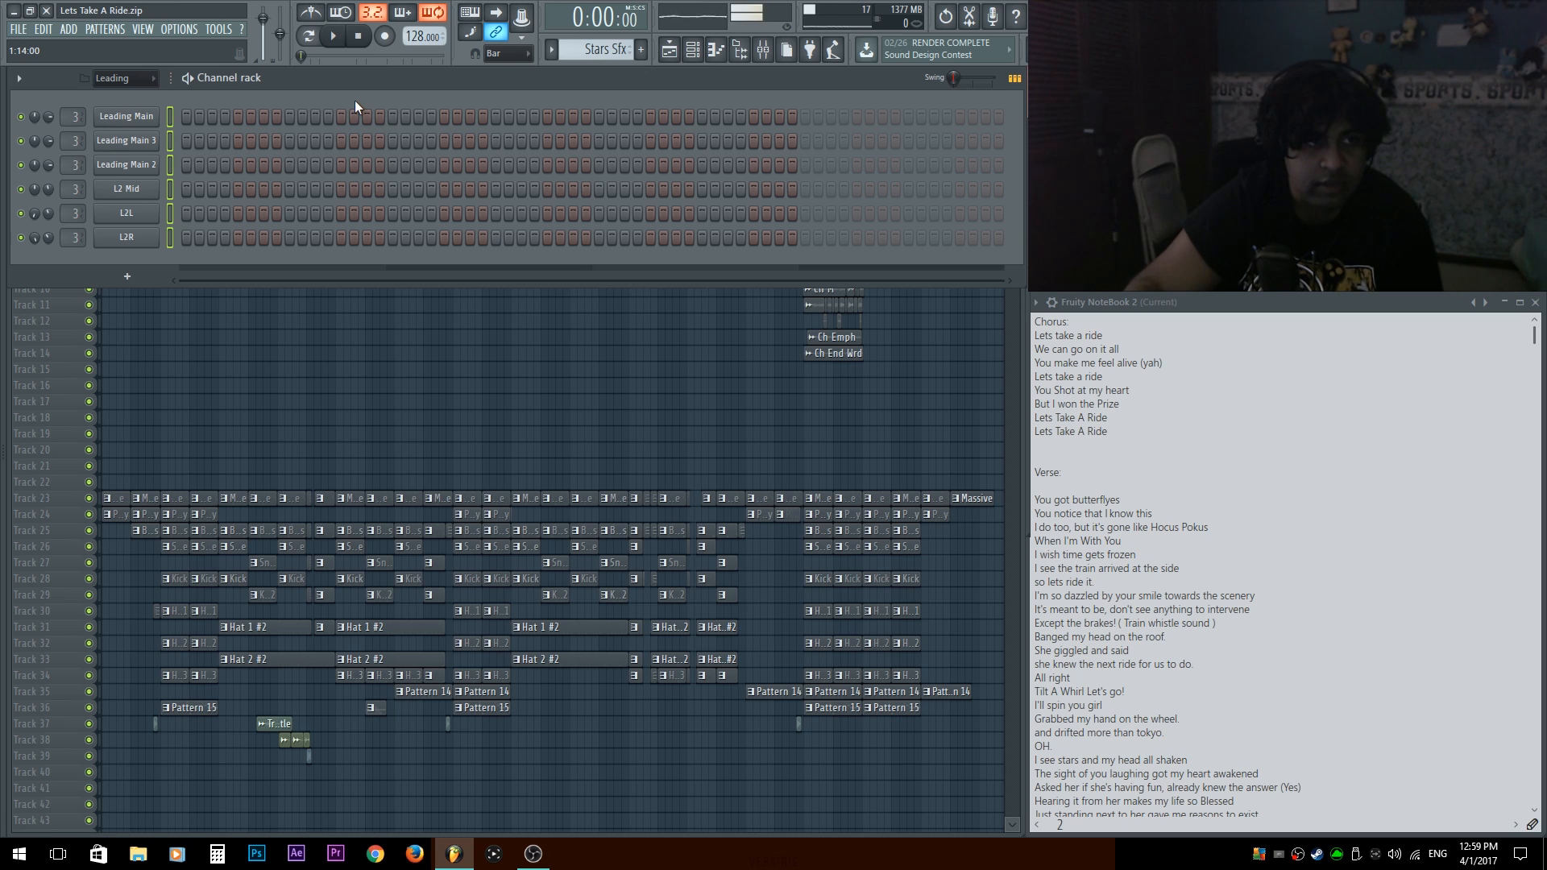
Color the Leading Main channel in the Leading group yellow-green.
left_click(170, 119)
left_click(135, 79)
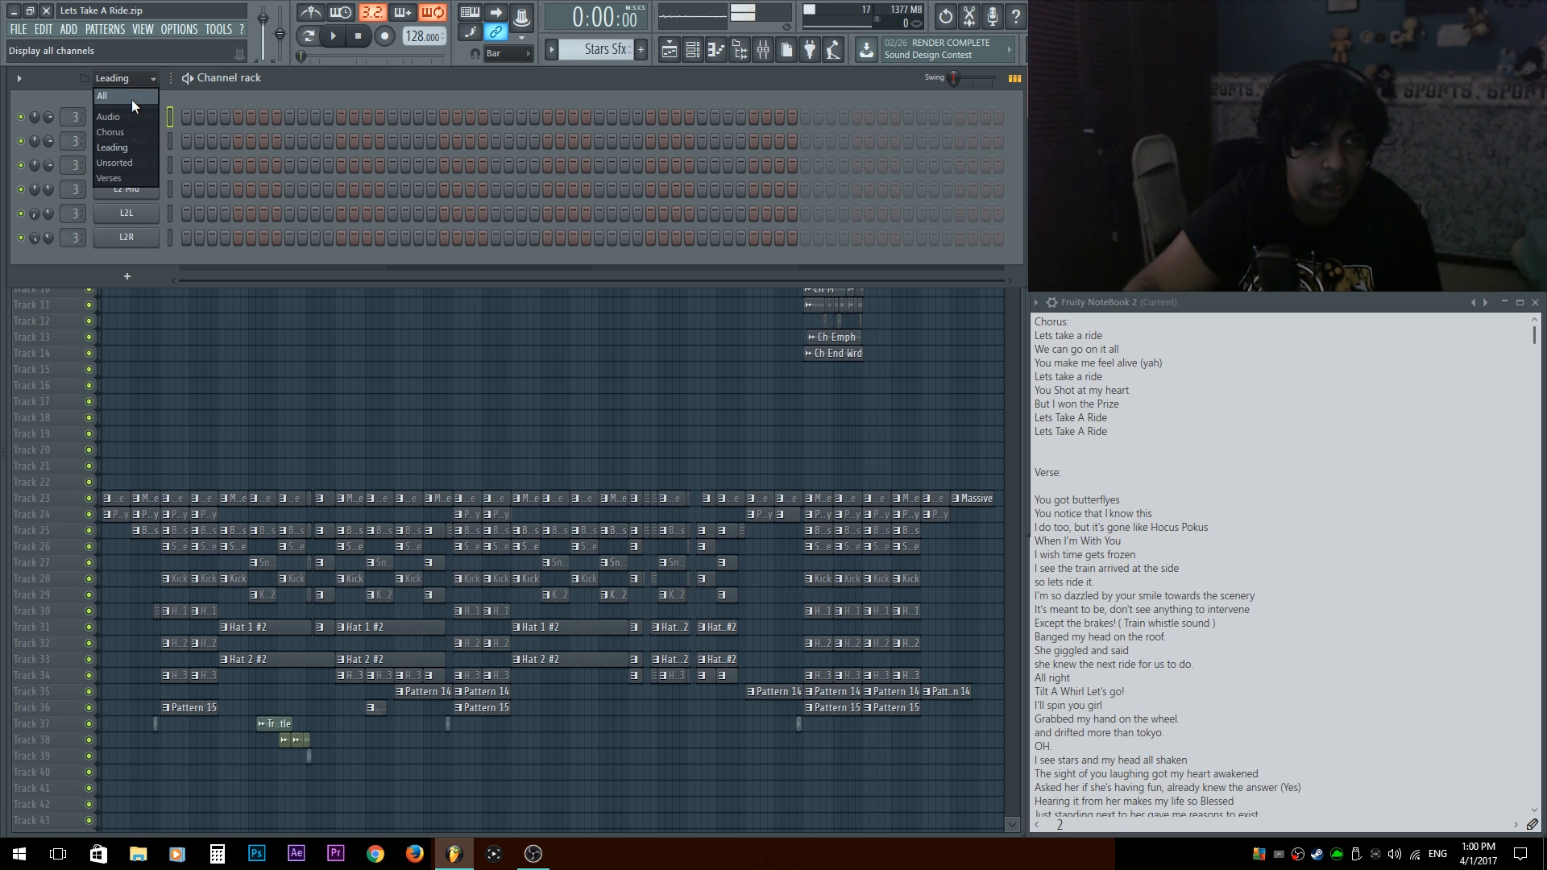
left_click(269, 100)
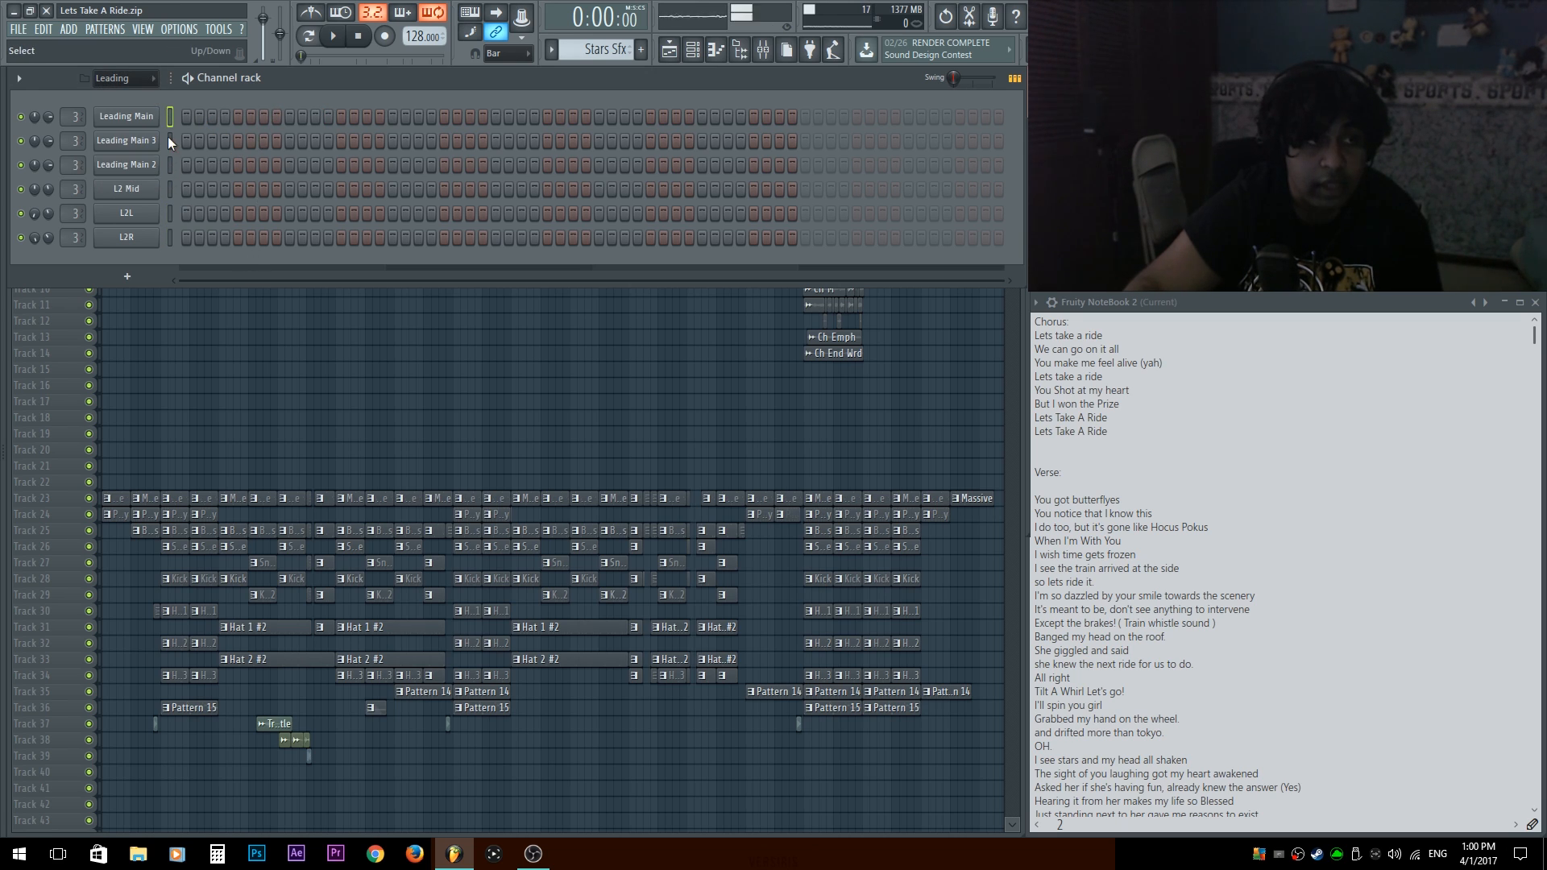
left_click_drag(168, 124, 169, 239)
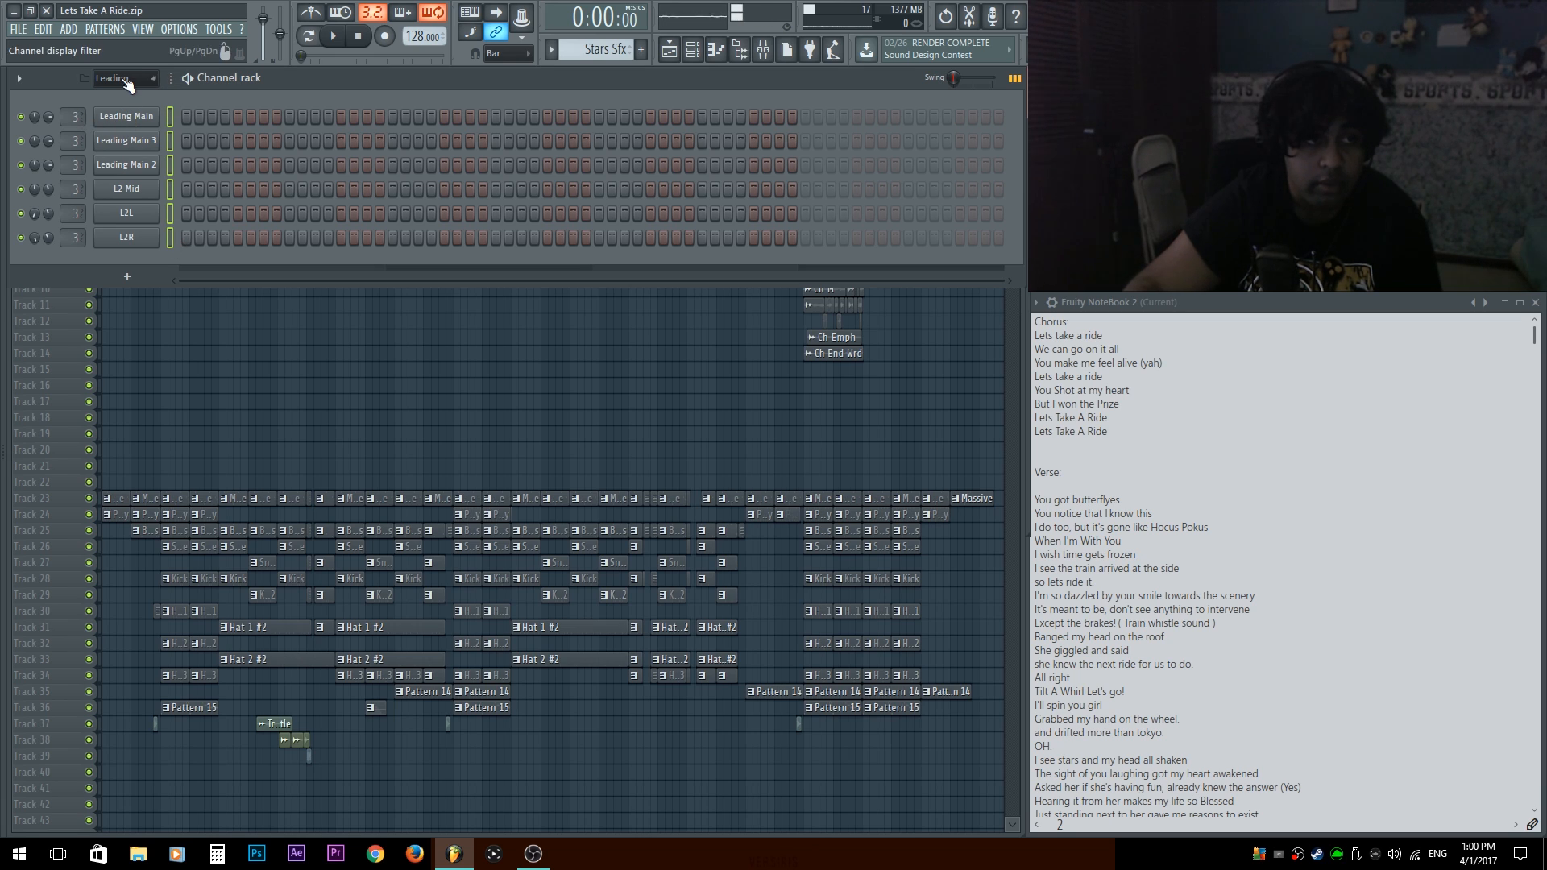
right_click(138, 119)
left_click(242, 137)
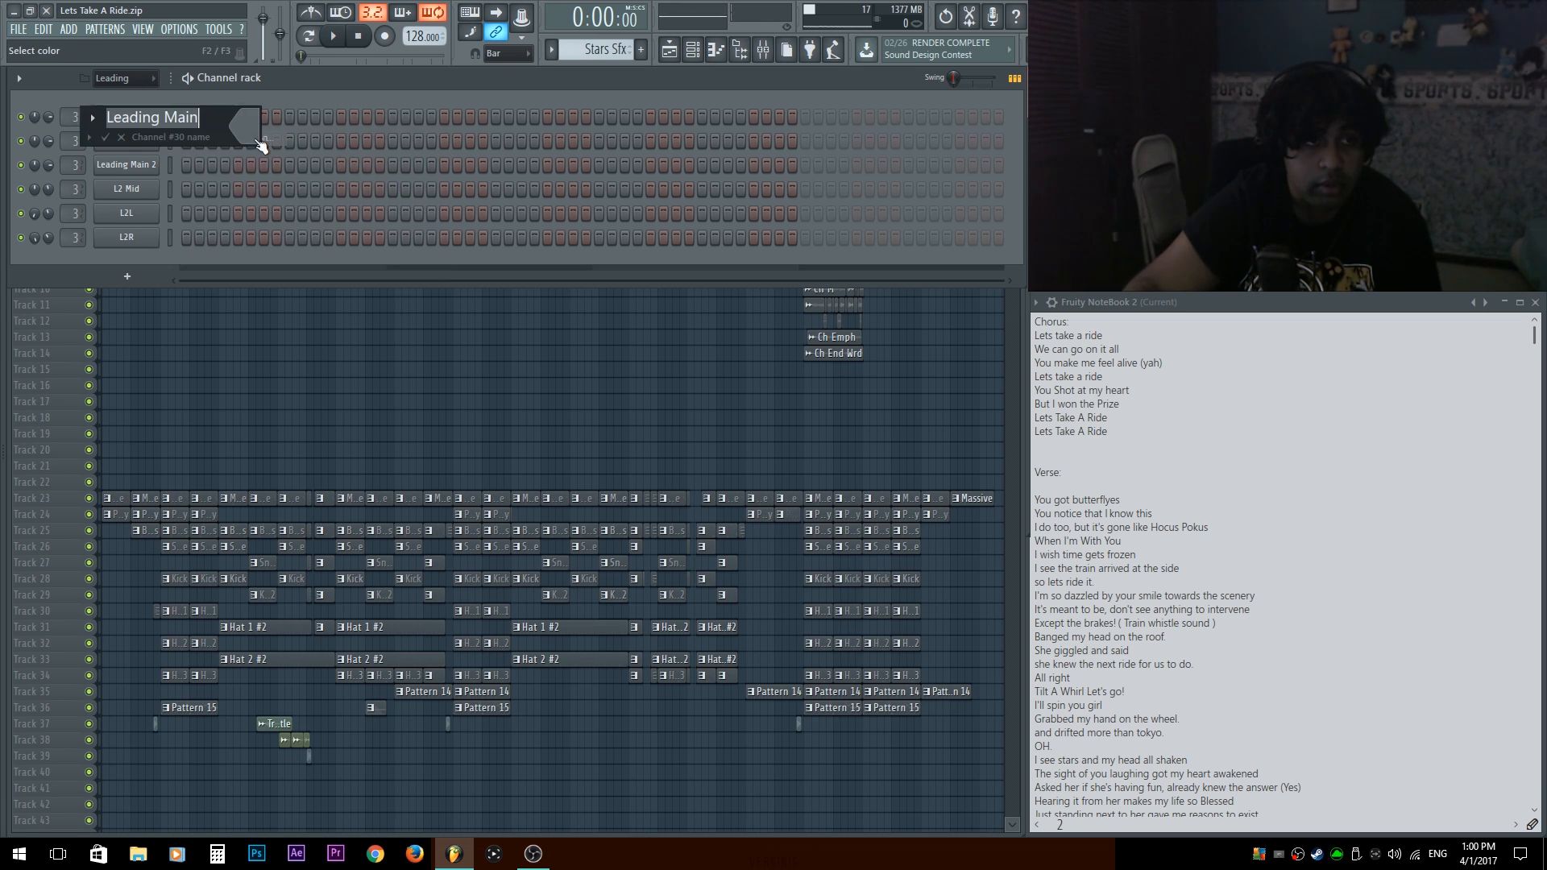
left_click(249, 126)
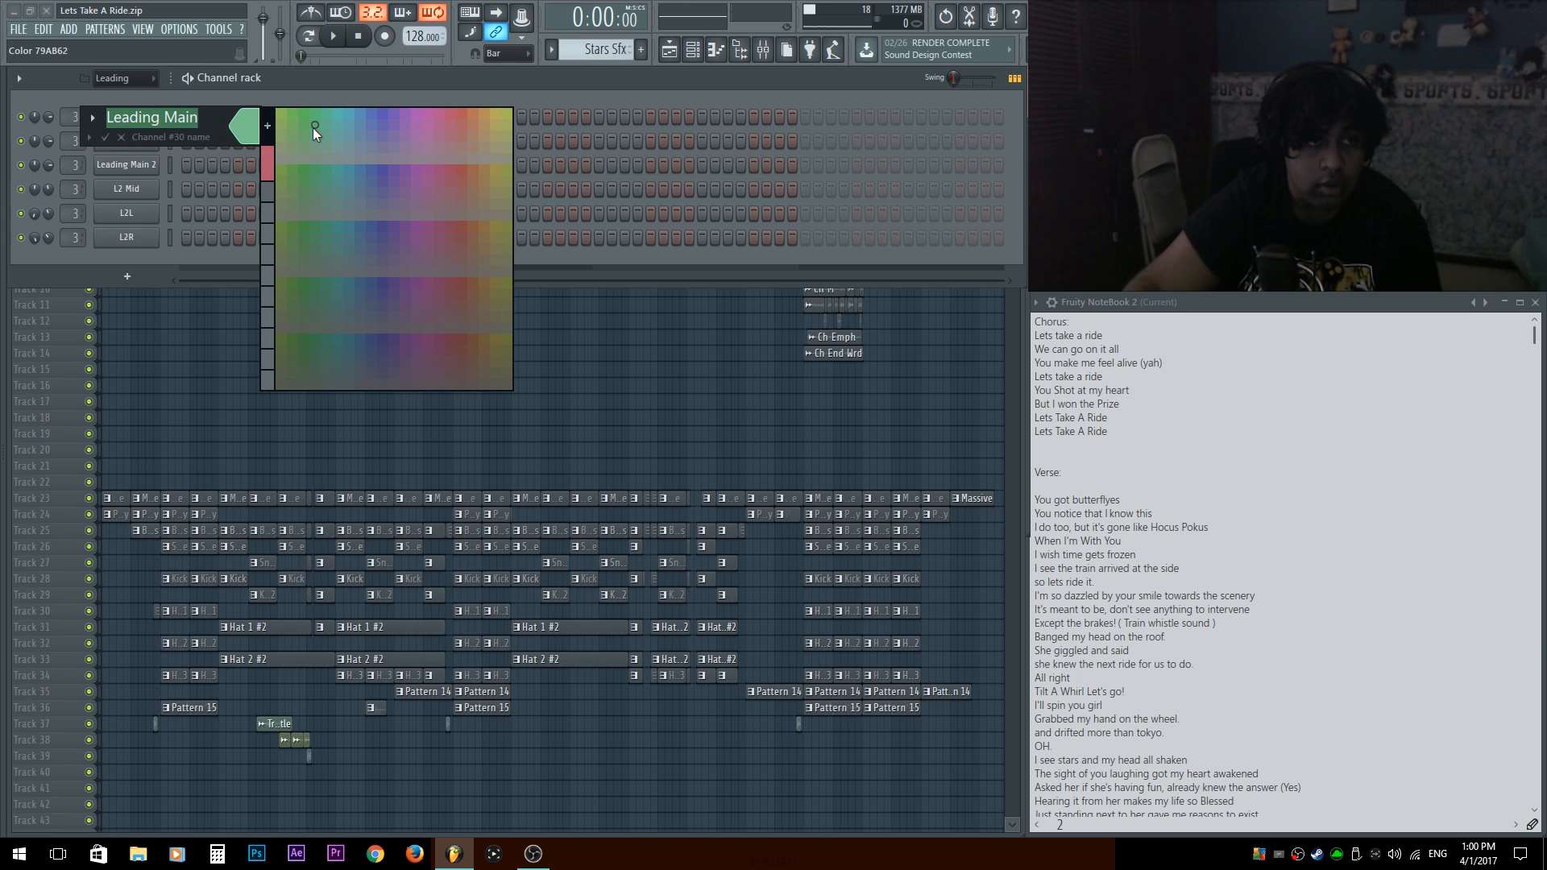
left_click(280, 114)
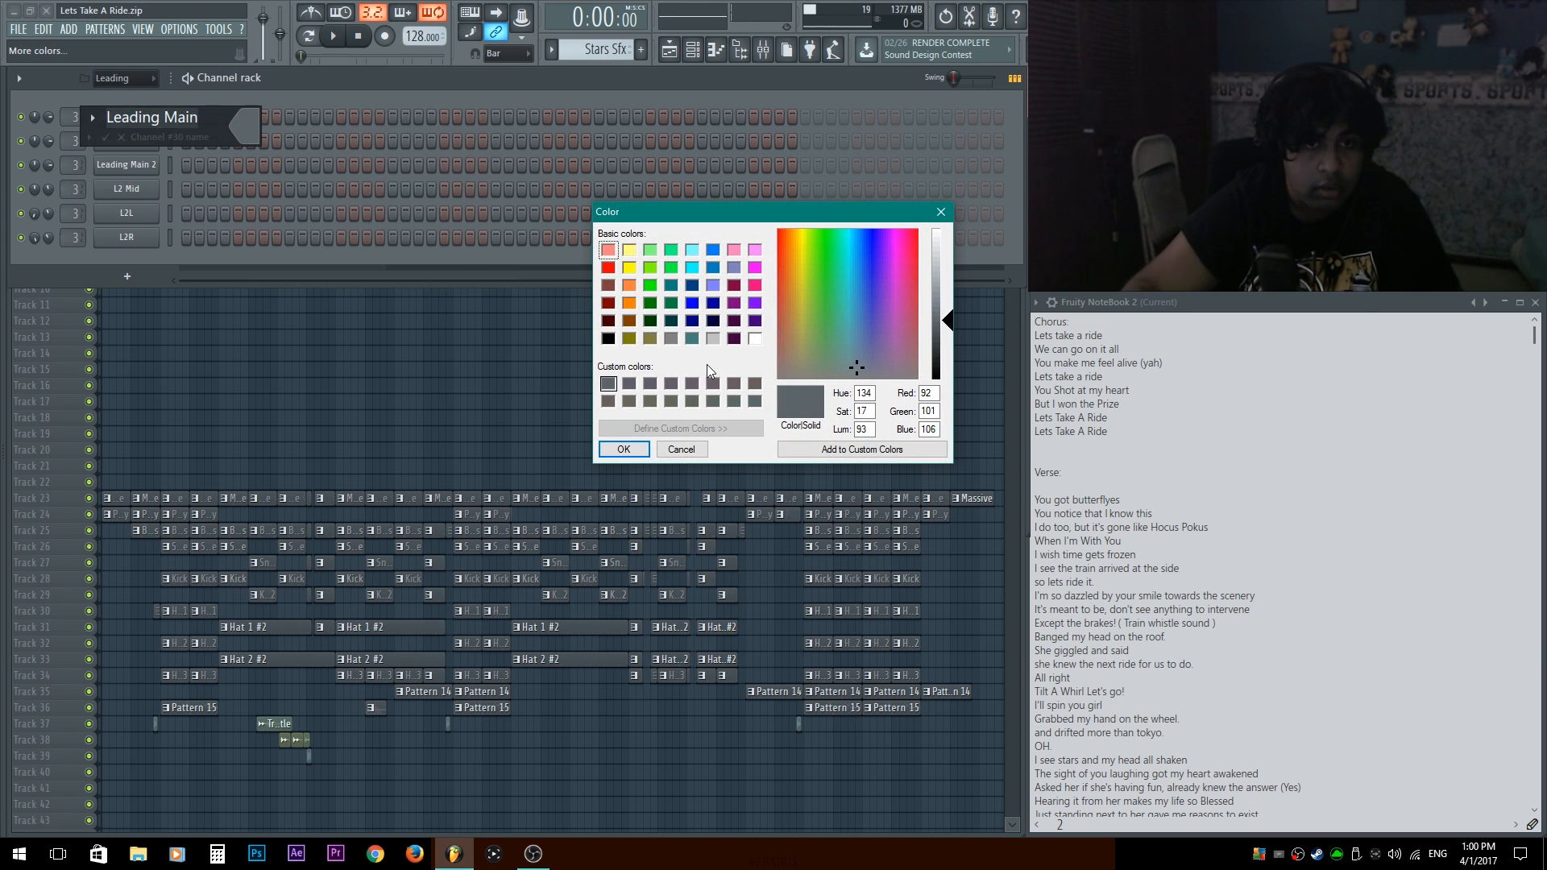
left_click(625, 449)
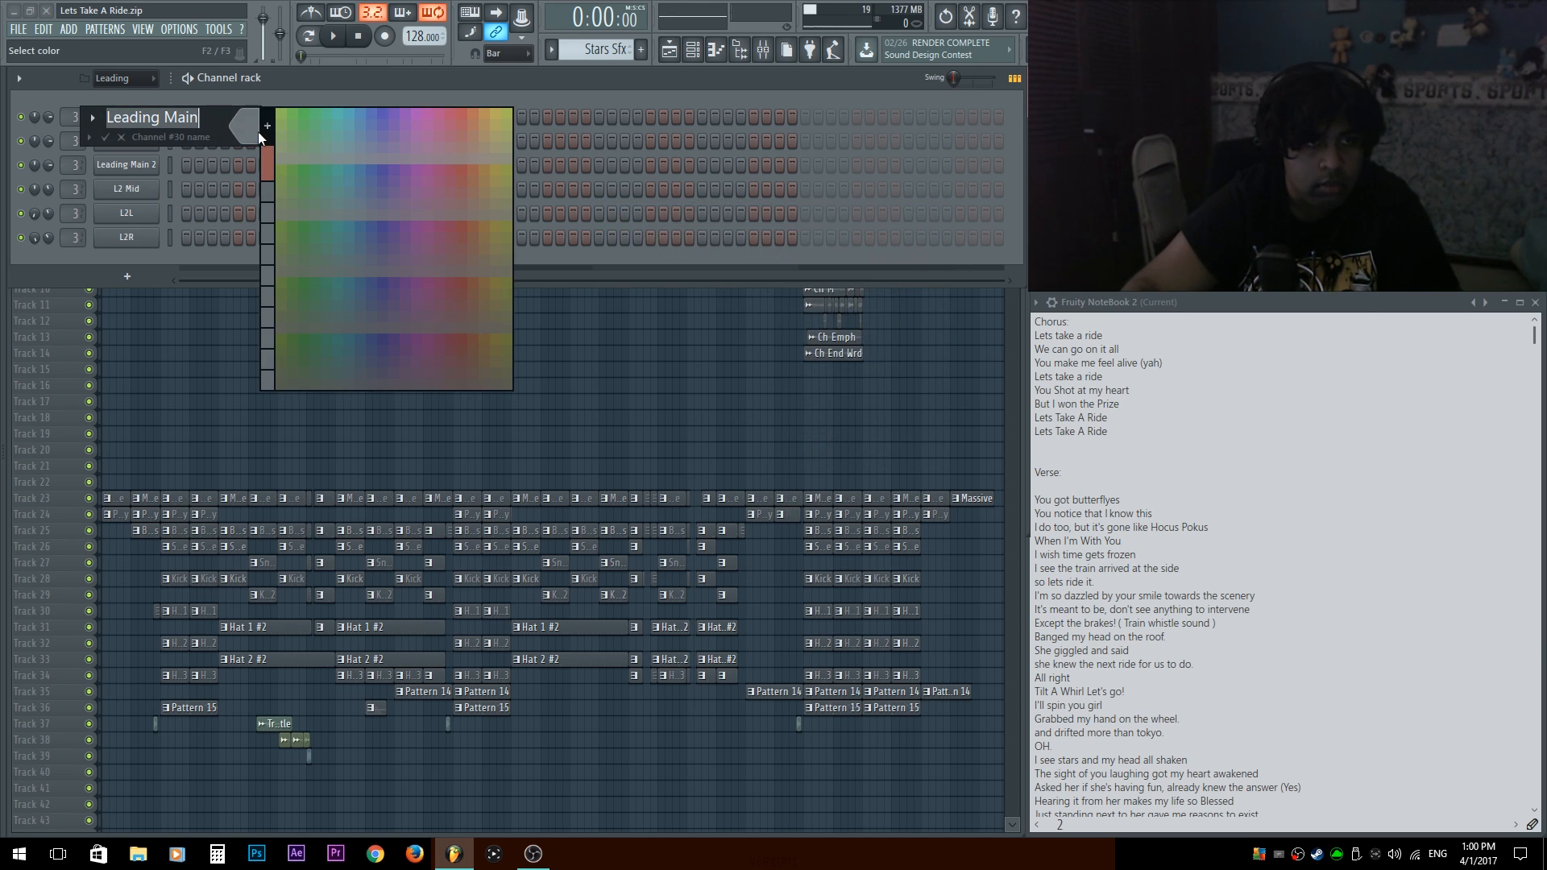
left_click(256, 129)
left_click(283, 116)
key("Return")
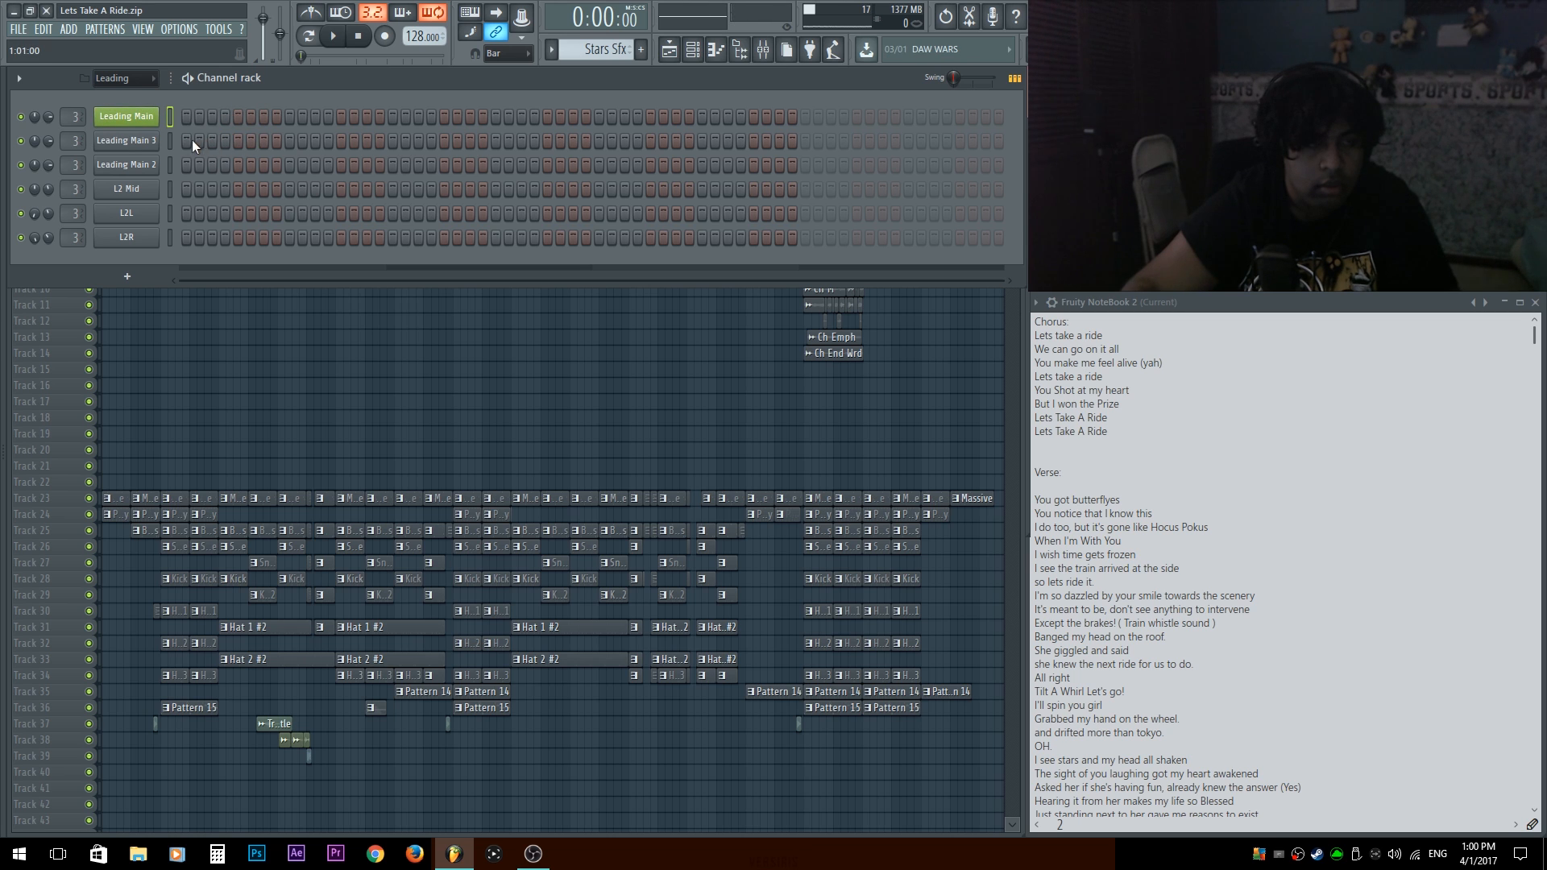
Examine the vocal clips of the Leading, Chorus and Verse 1 sections in the playlist.
right_click(621, 409)
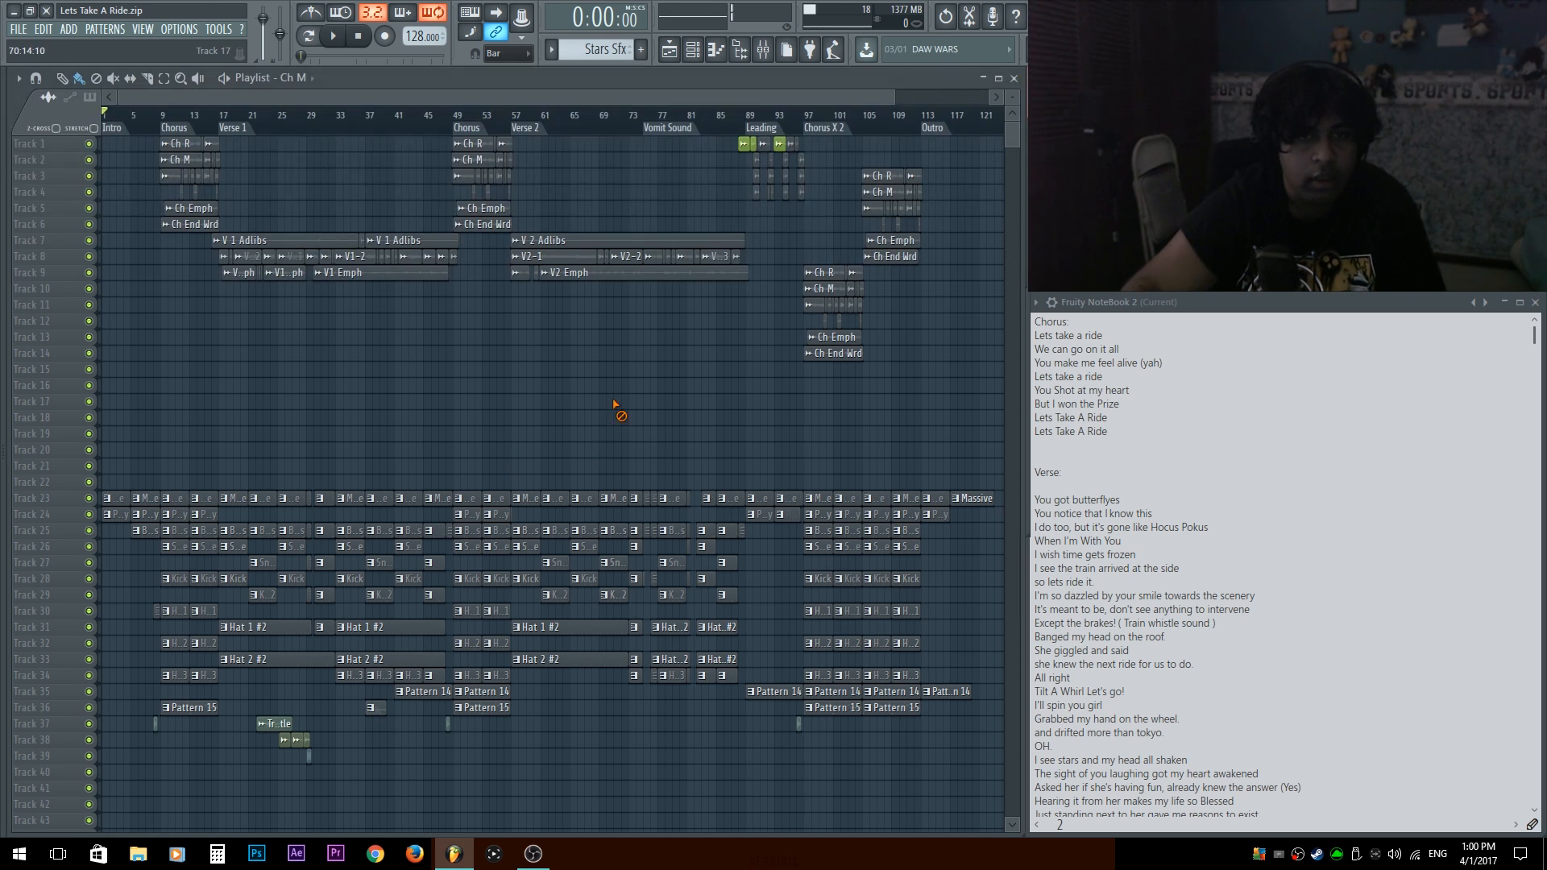
scroll(779, 153, "up", 4)
scroll(798, 182, "up", 4)
scroll(593, 690, "down", 4)
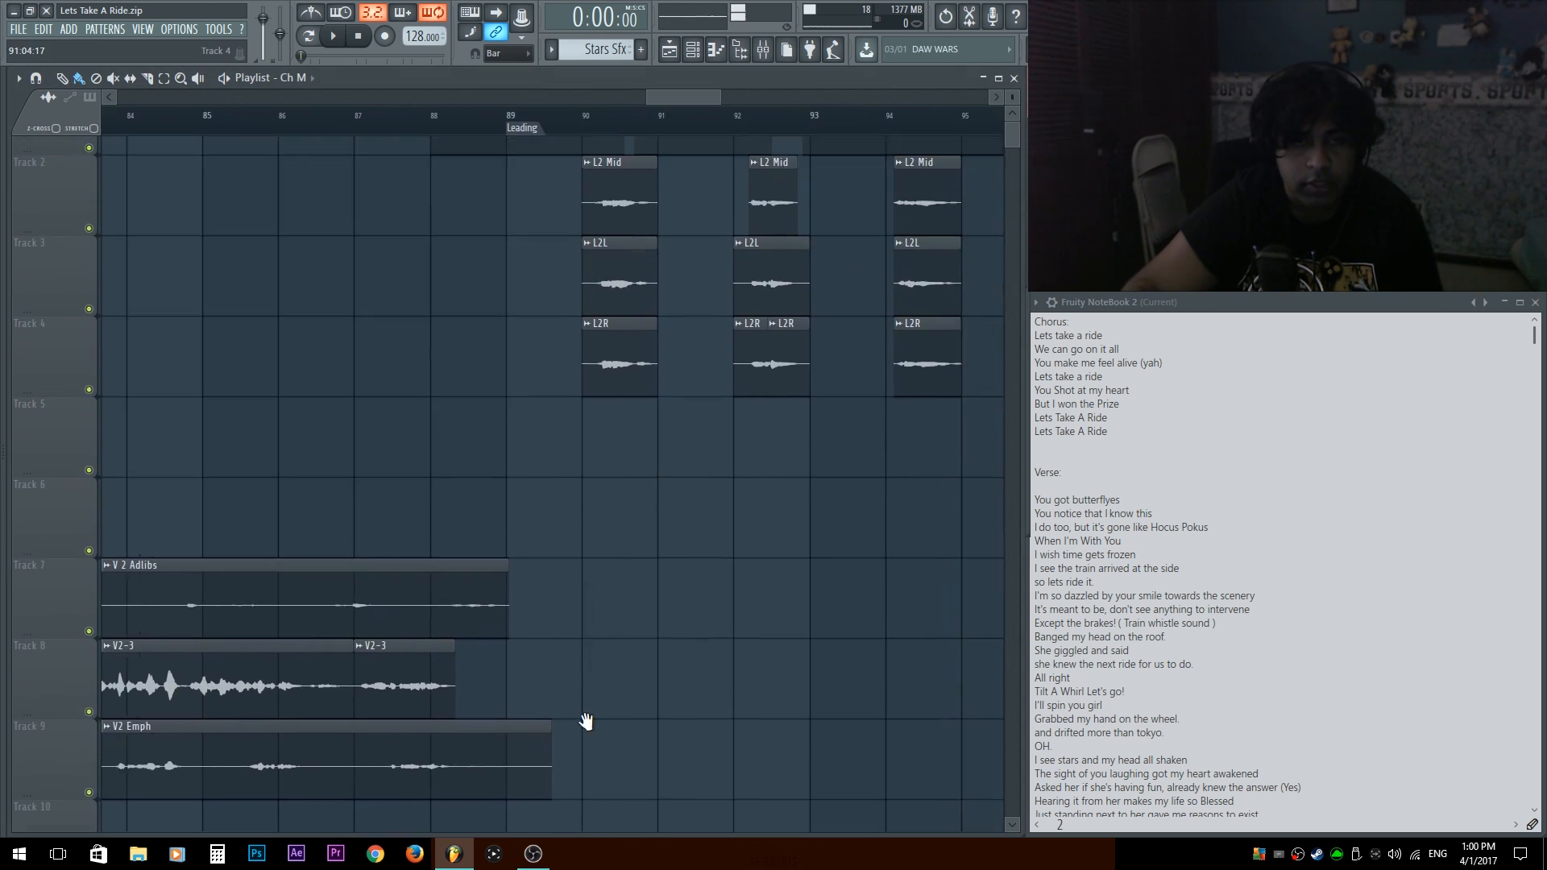
scroll(425, 297, "down", 4)
key("F9")
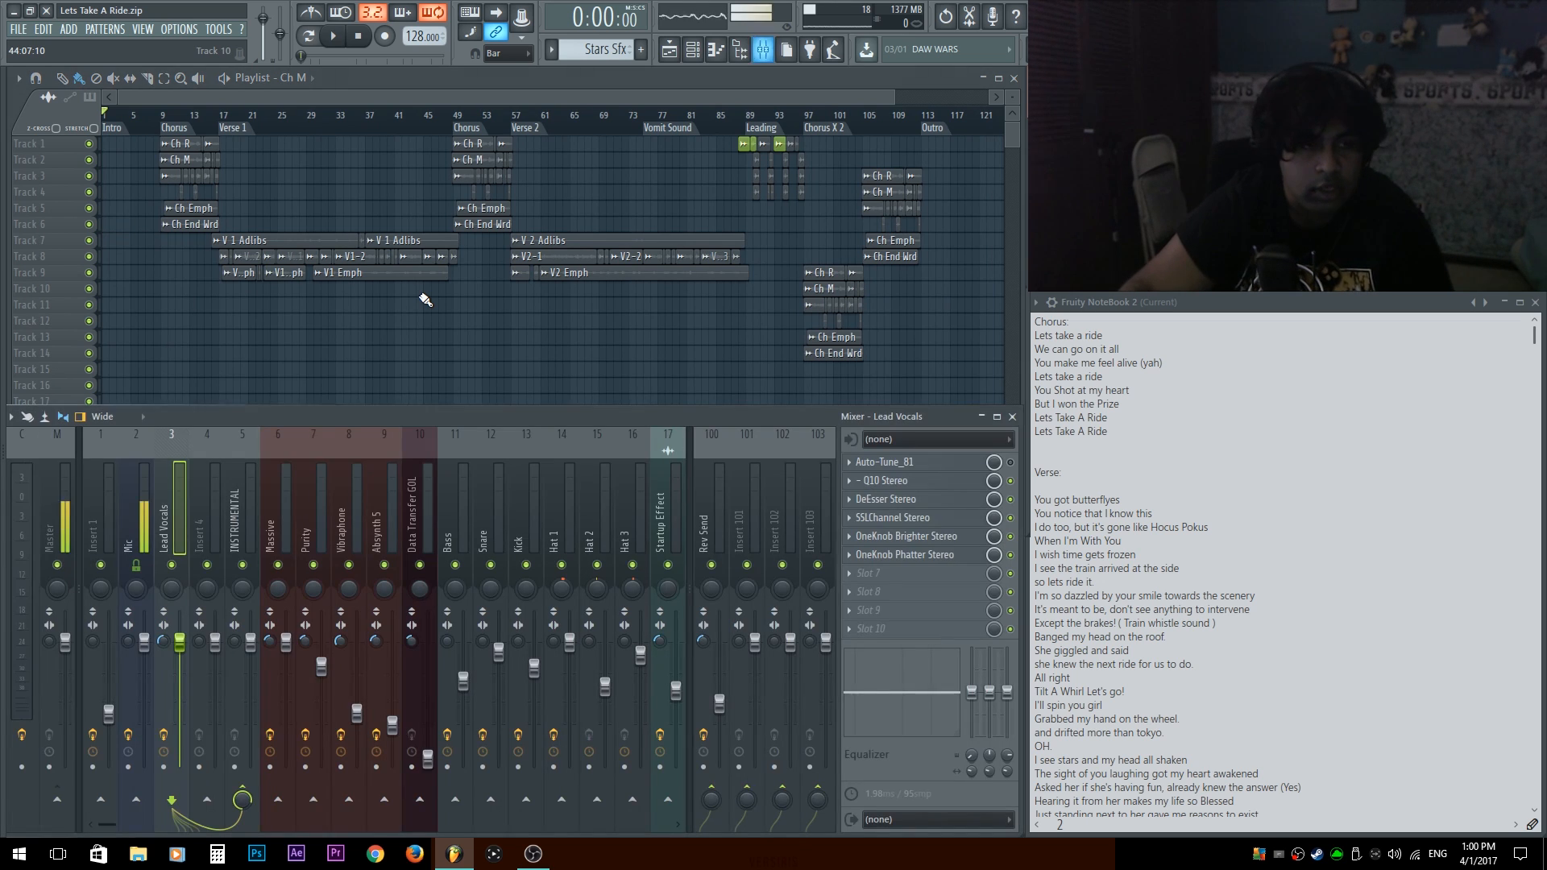
key("F9")
scroll(277, 298, "up", 4)
scroll(362, 345, "down", 4)
scroll(235, 346, "up", 2)
scroll(232, 358, "up", 1)
scroll(232, 357, "up", 2)
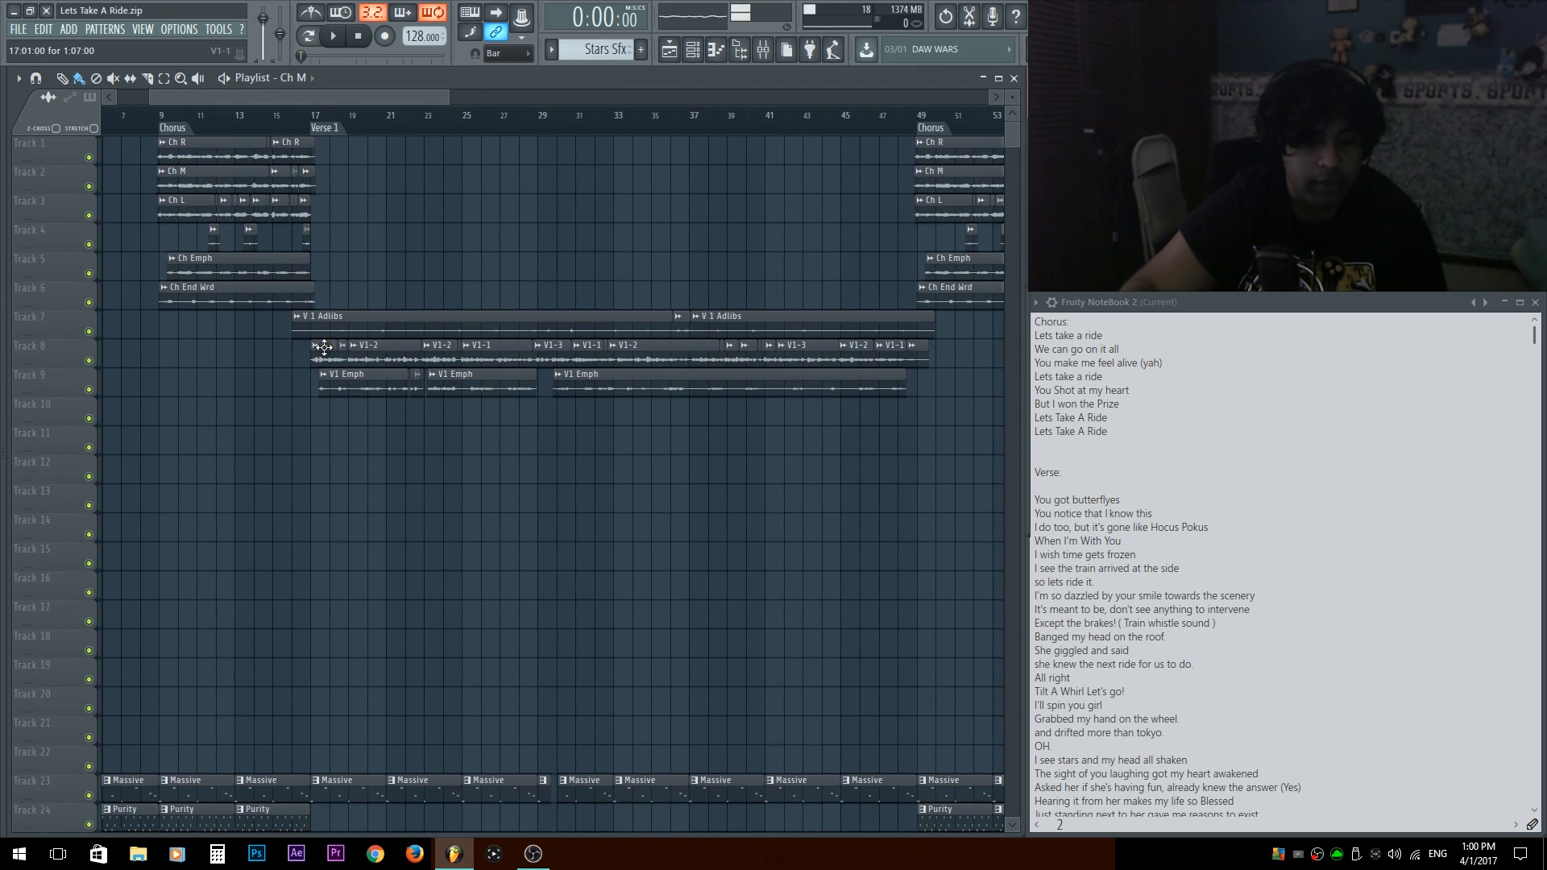
Widen the mixer window so that many more insert tracks fit beyond the Startup Effect track.
key("F9")
left_click(384, 483)
scroll(412, 483, "down", 4)
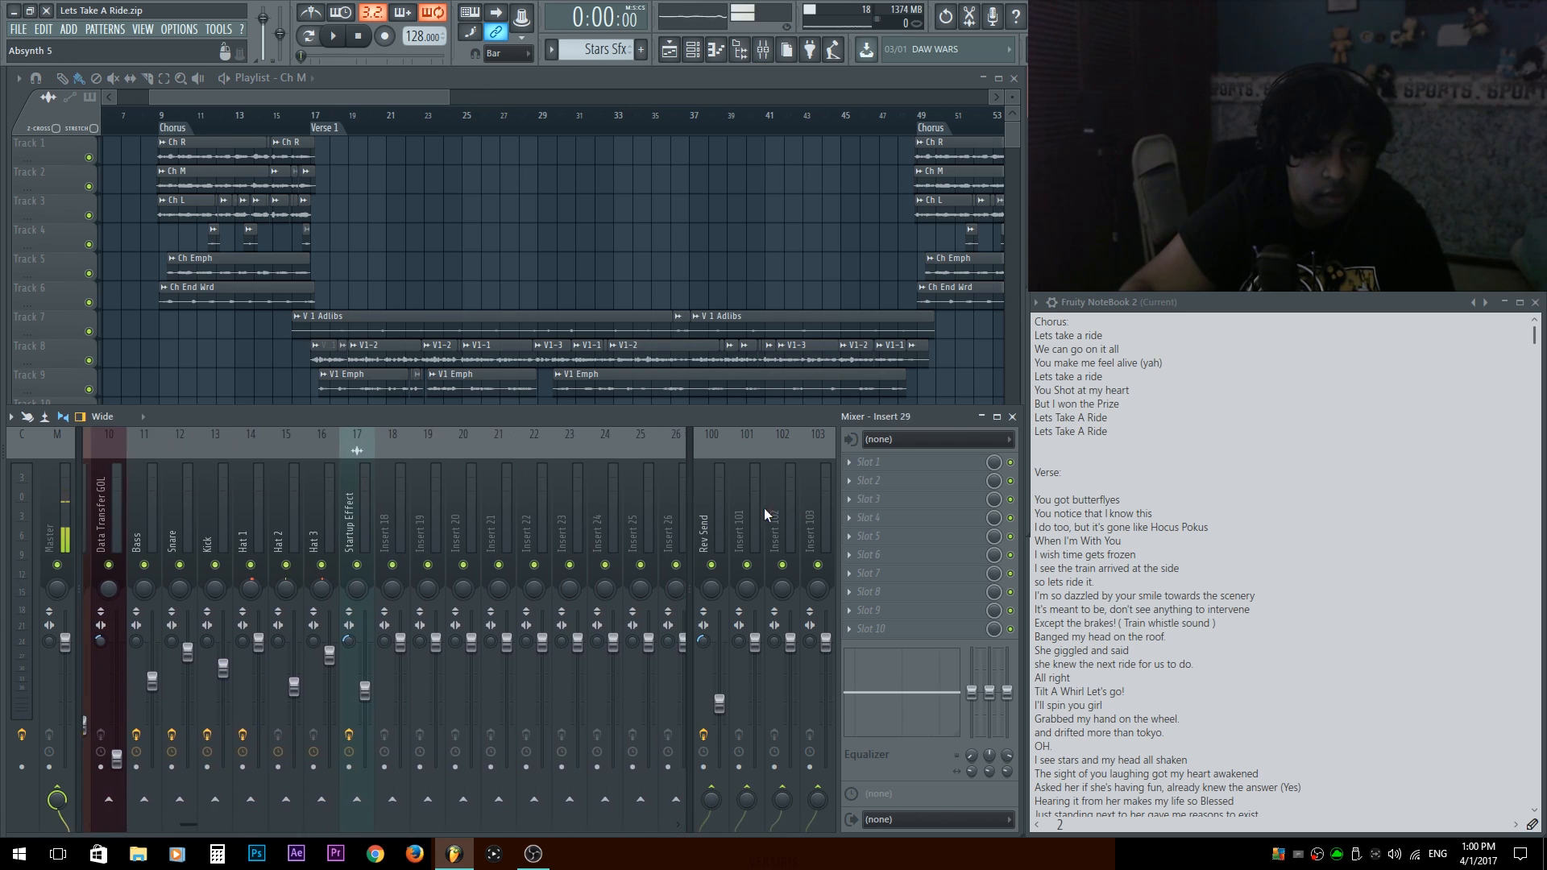
left_click(320, 509)
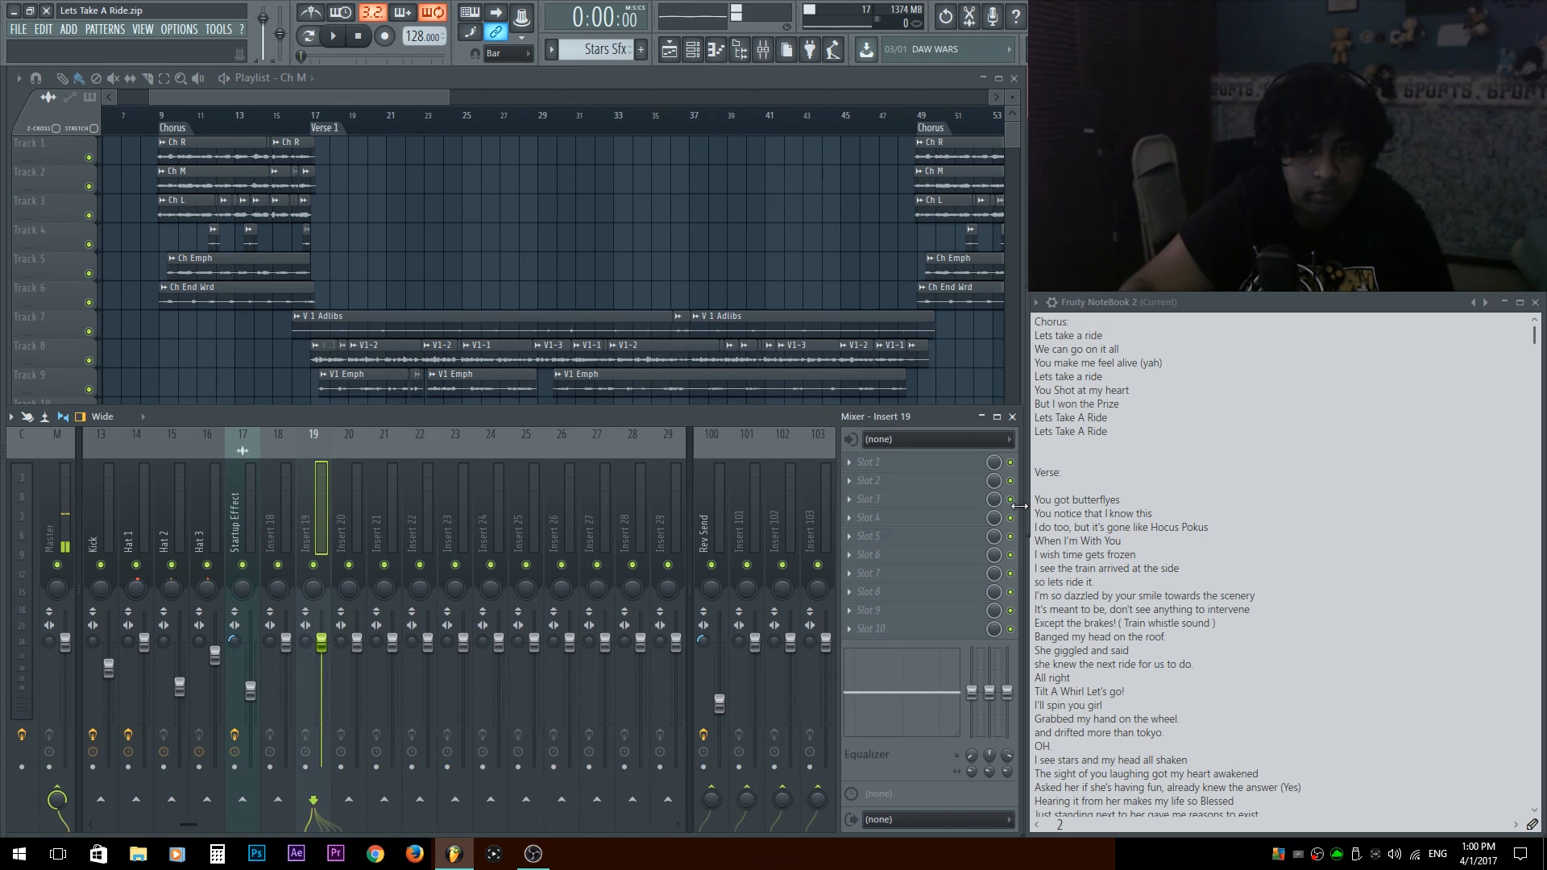
left_click_drag(1020, 506, 1506, 503)
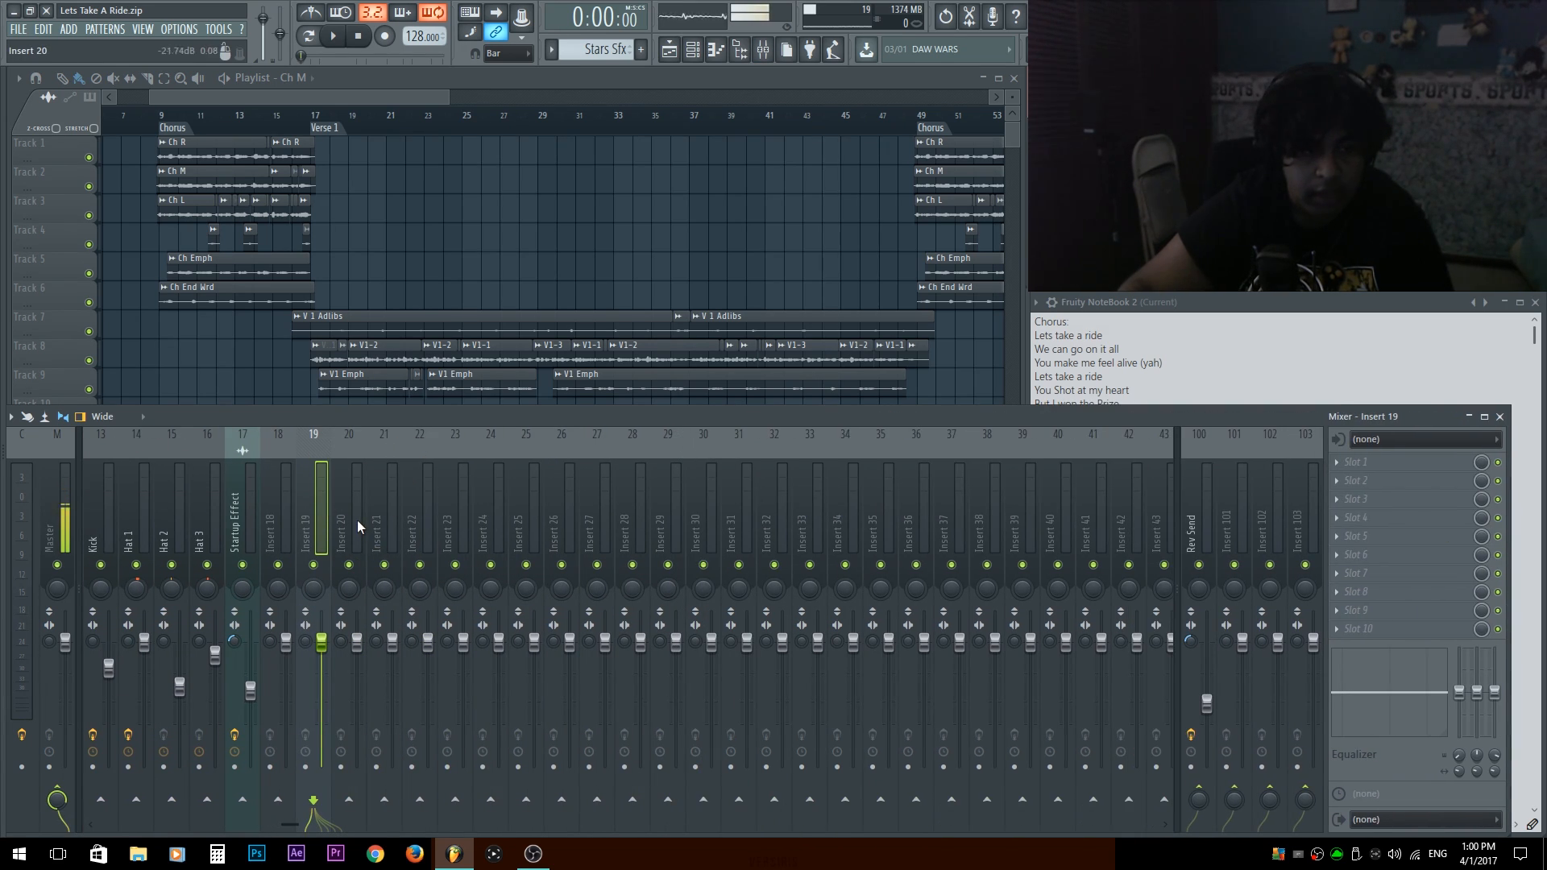
Move the empty mixer inserts 20 to 40 ahead of Lead Vocals, directly after the Mic track.
left_click_drag(346, 522, 1044, 567)
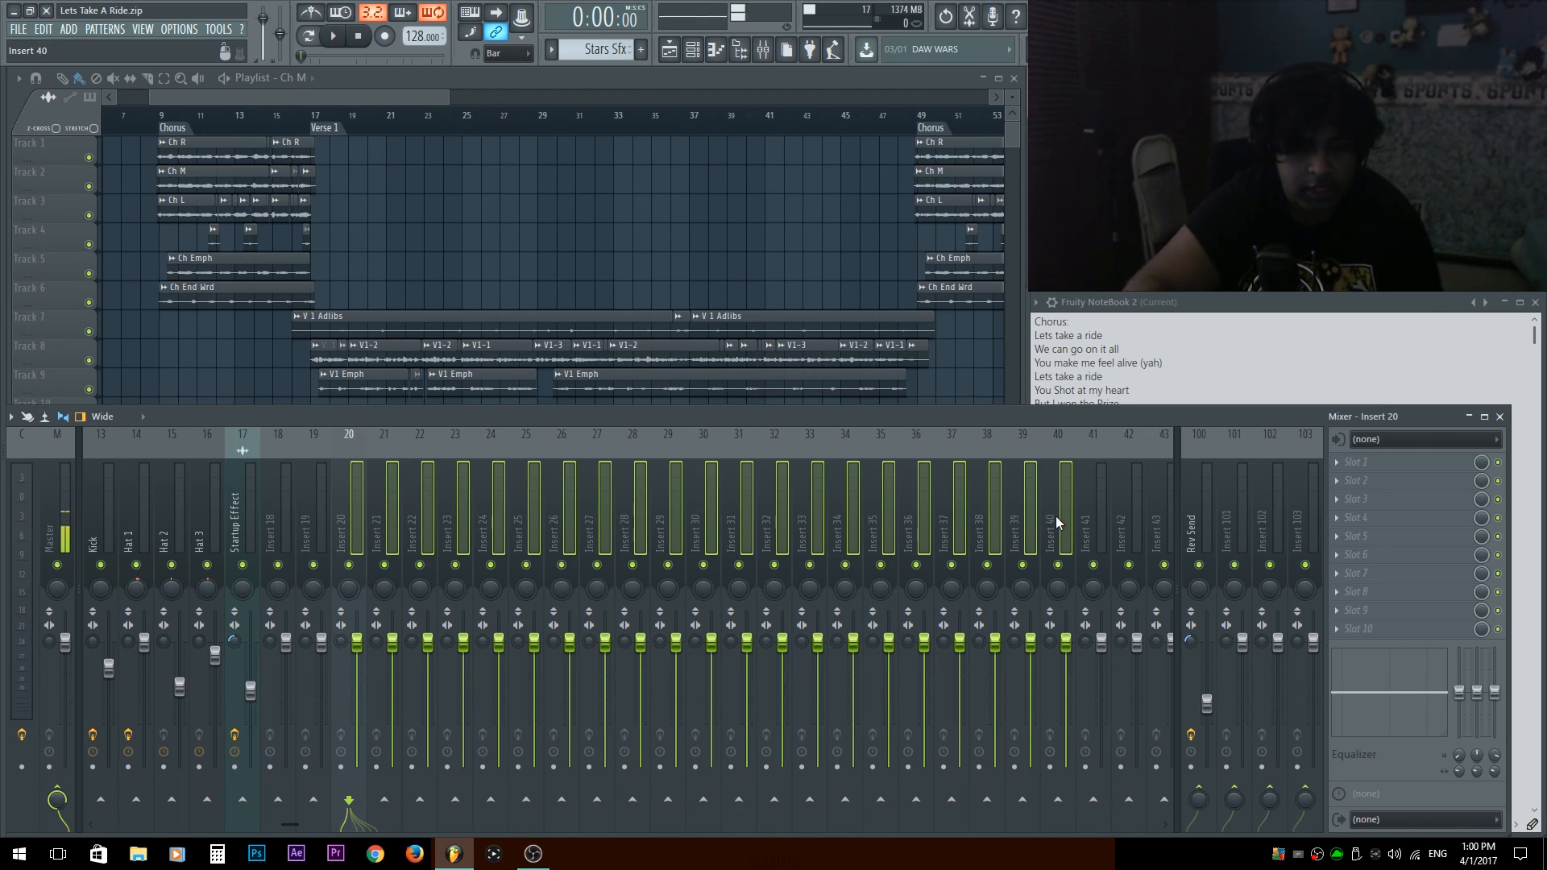
key("alt+Left")
key("alt+Left")
key("alt+Left")
key("alt+Left")
key("alt+Left")
key("alt+Left")
key("alt+Left")
key("alt+Left")
key("alt+Left")
key("alt+Left")
key("alt+Left")
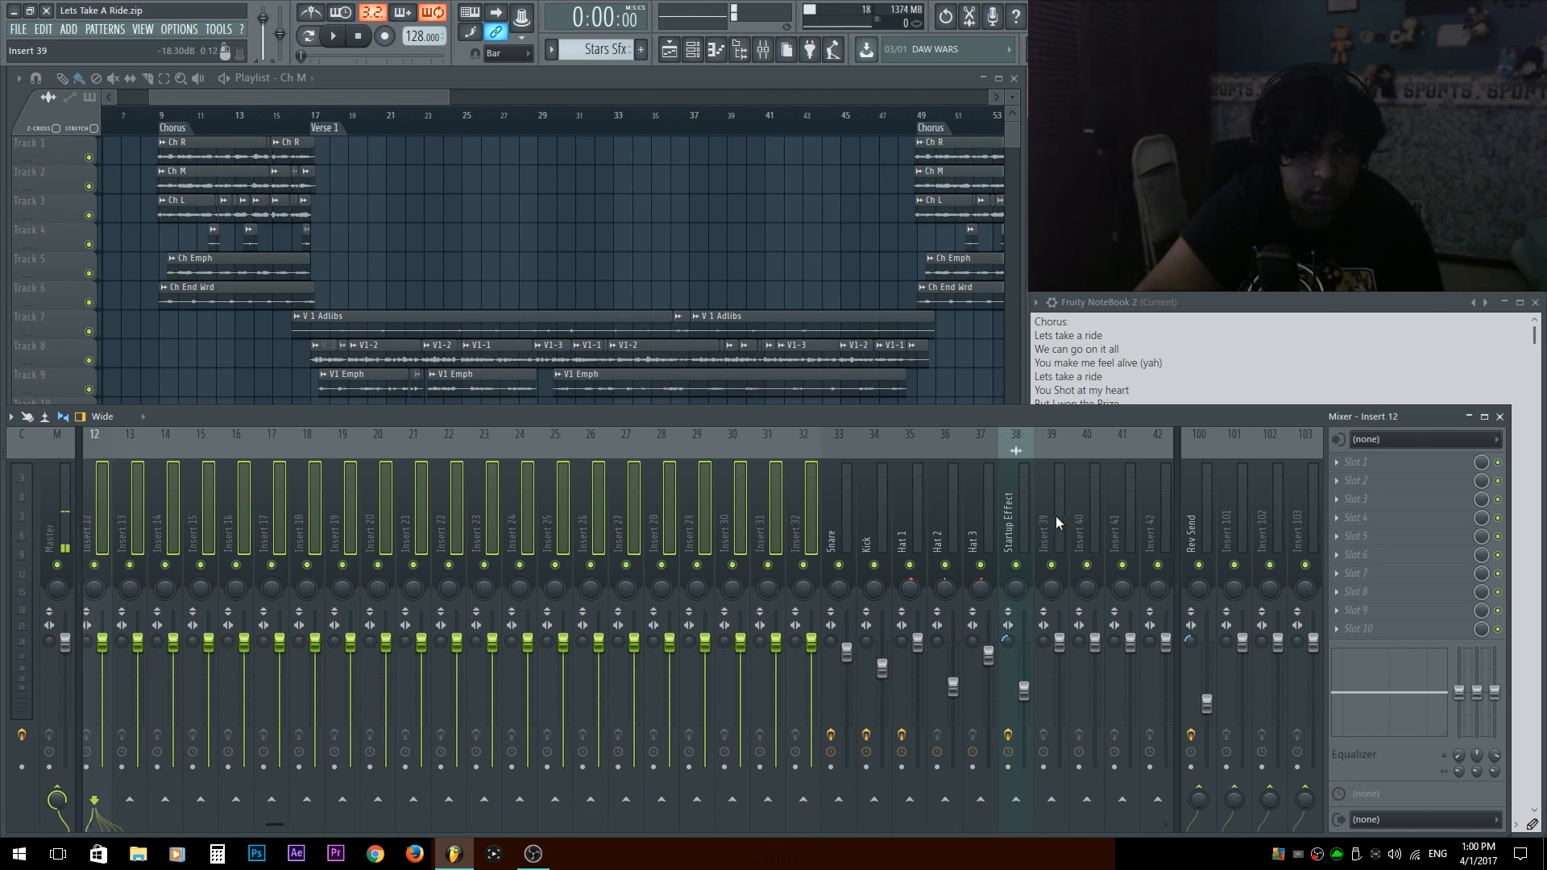
key("alt+Left")
key("alt+Left")
key("alt+Left")
key("alt+Left")
key("alt+Left")
key("alt+Left")
key("alt+Left")
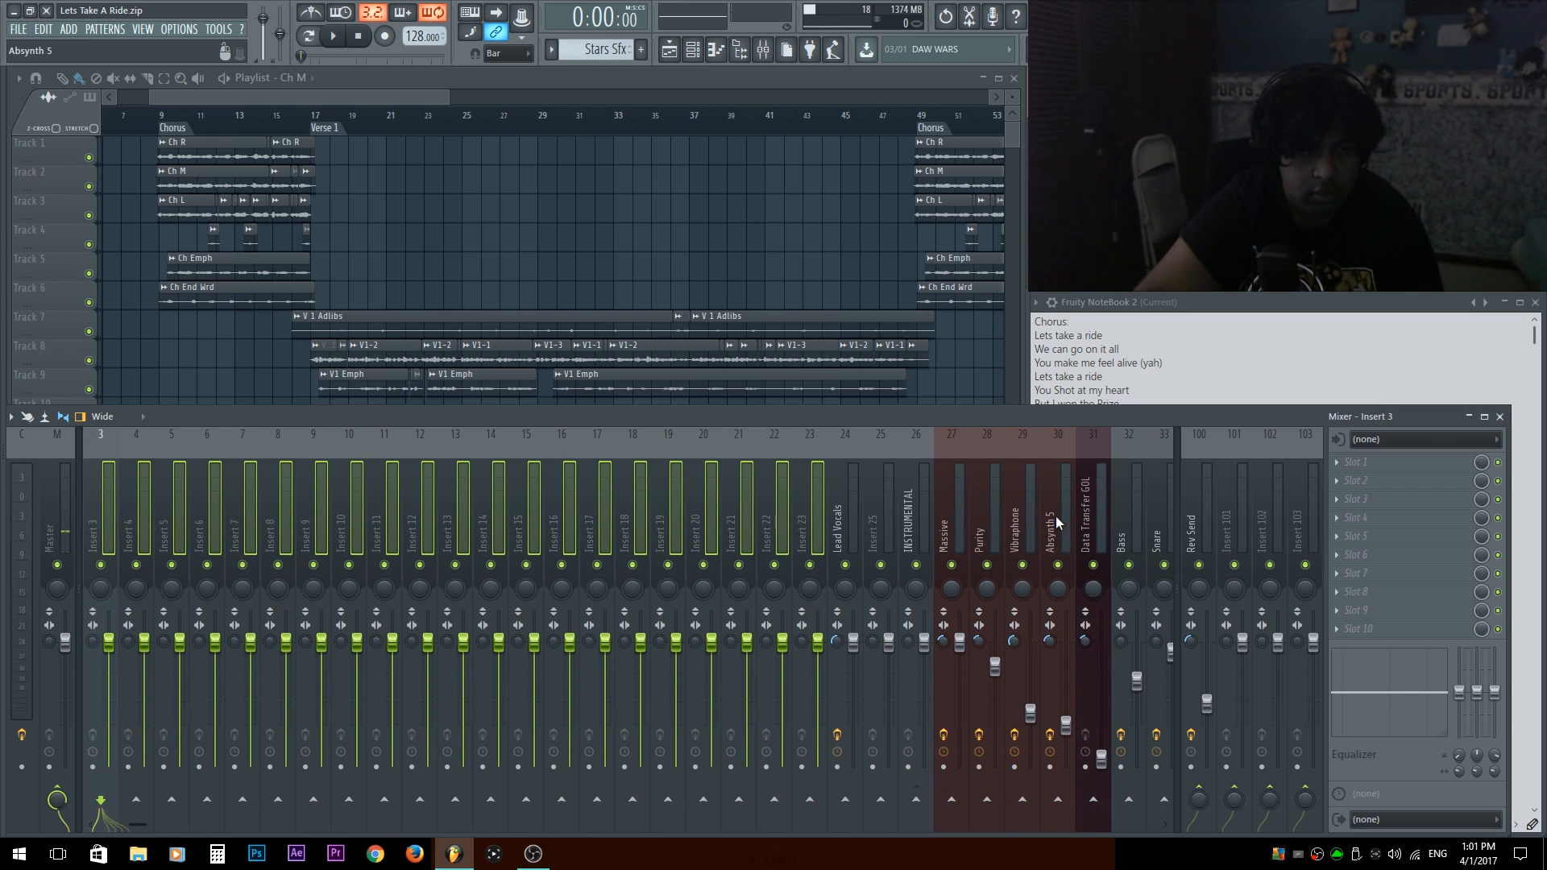
key("alt+Right")
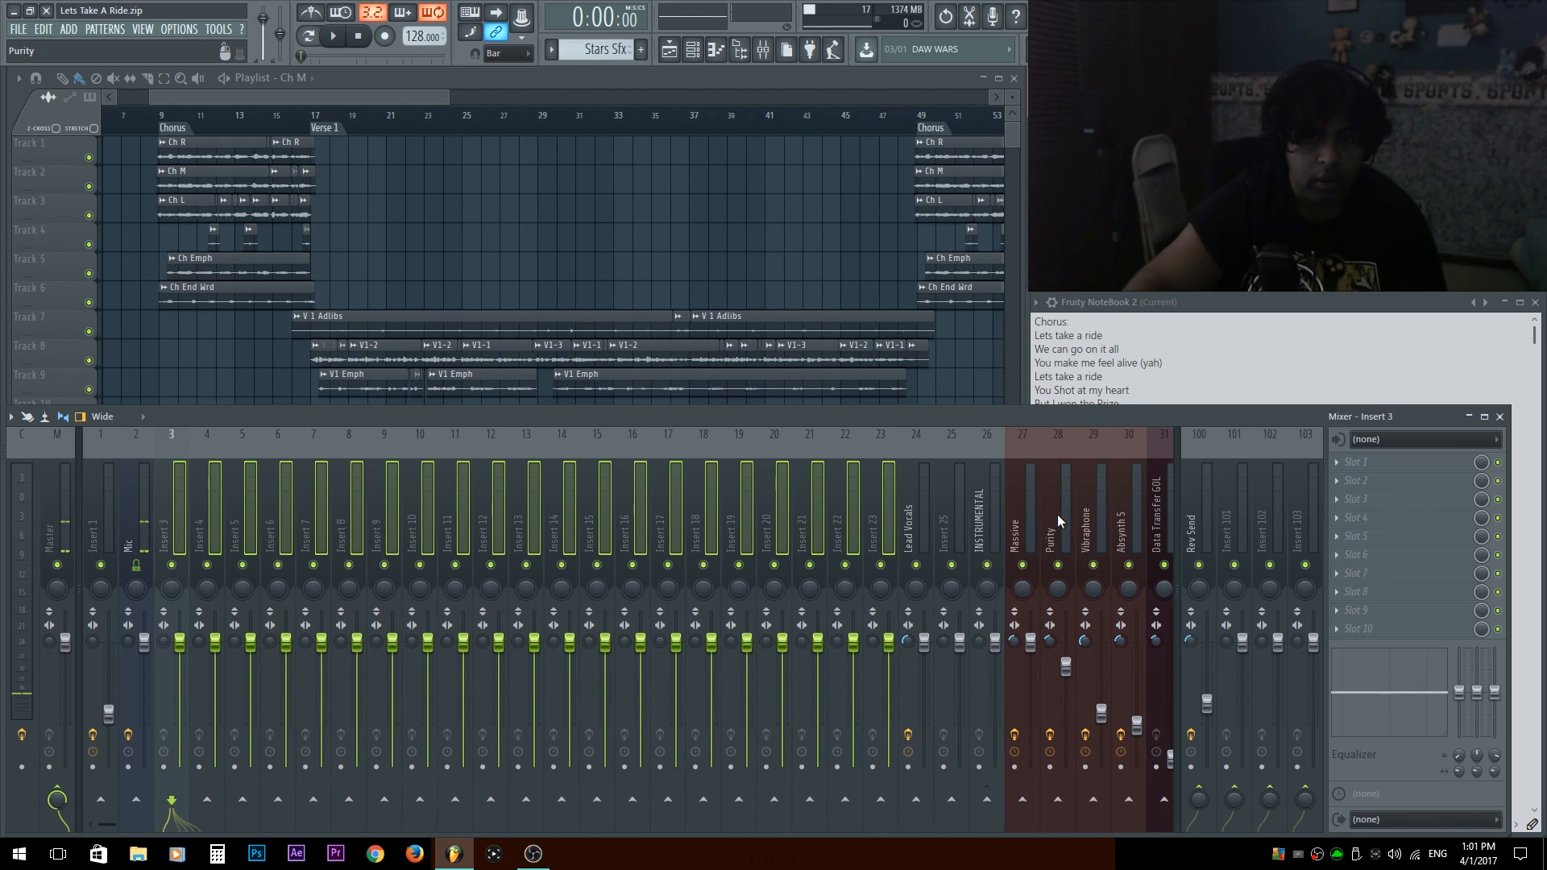
Route all seven channels of the Chorus group to consecutive mixer tracks starting at insert 4.
key("F6")
left_click(133, 81)
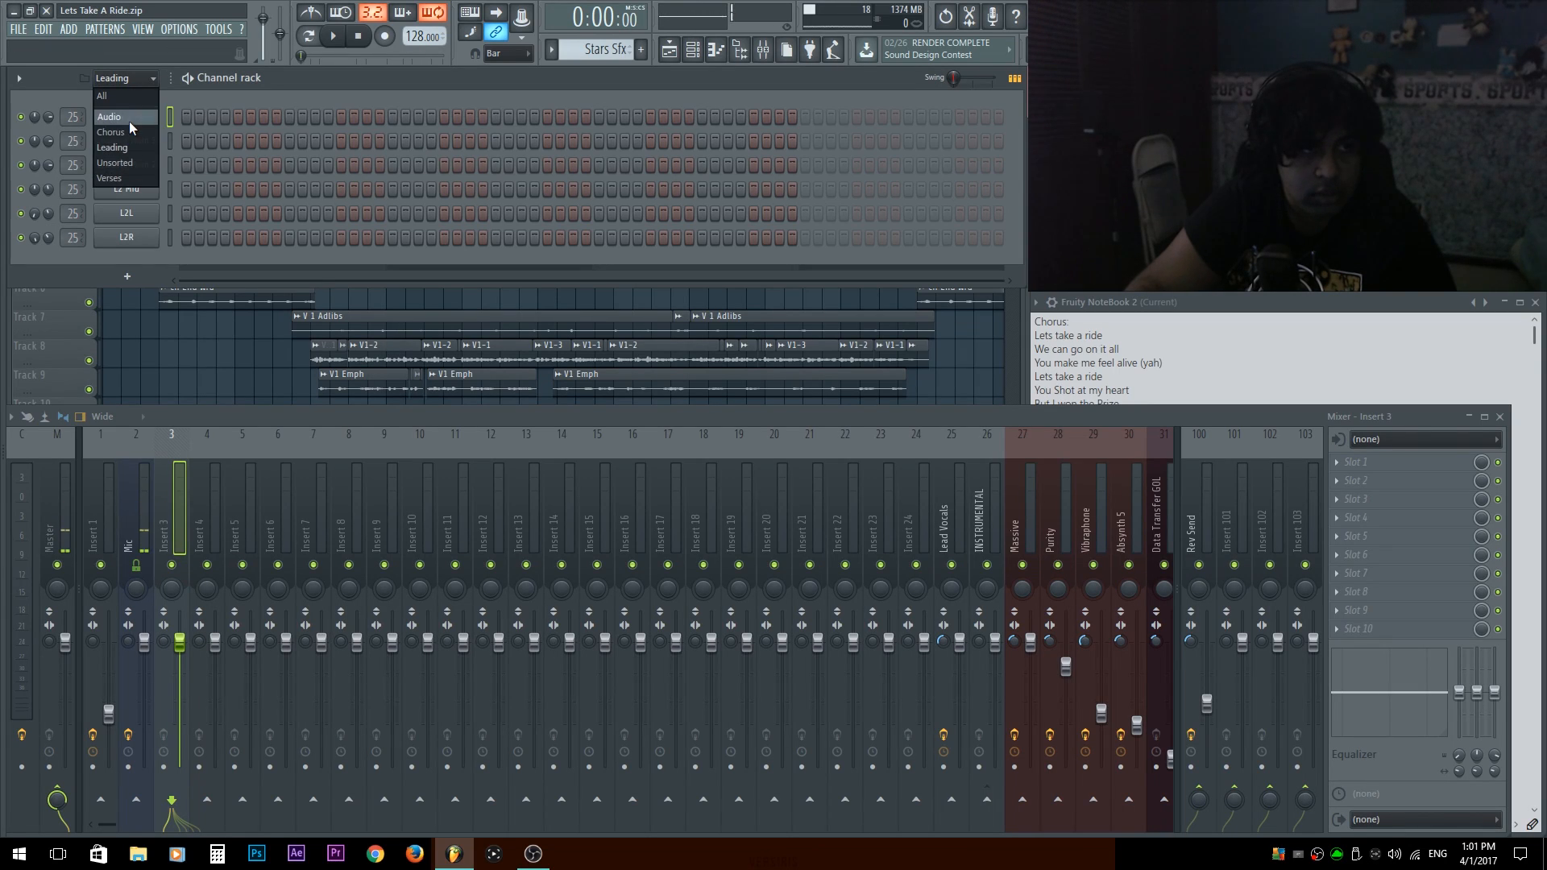
left_click(129, 121)
left_click(113, 133)
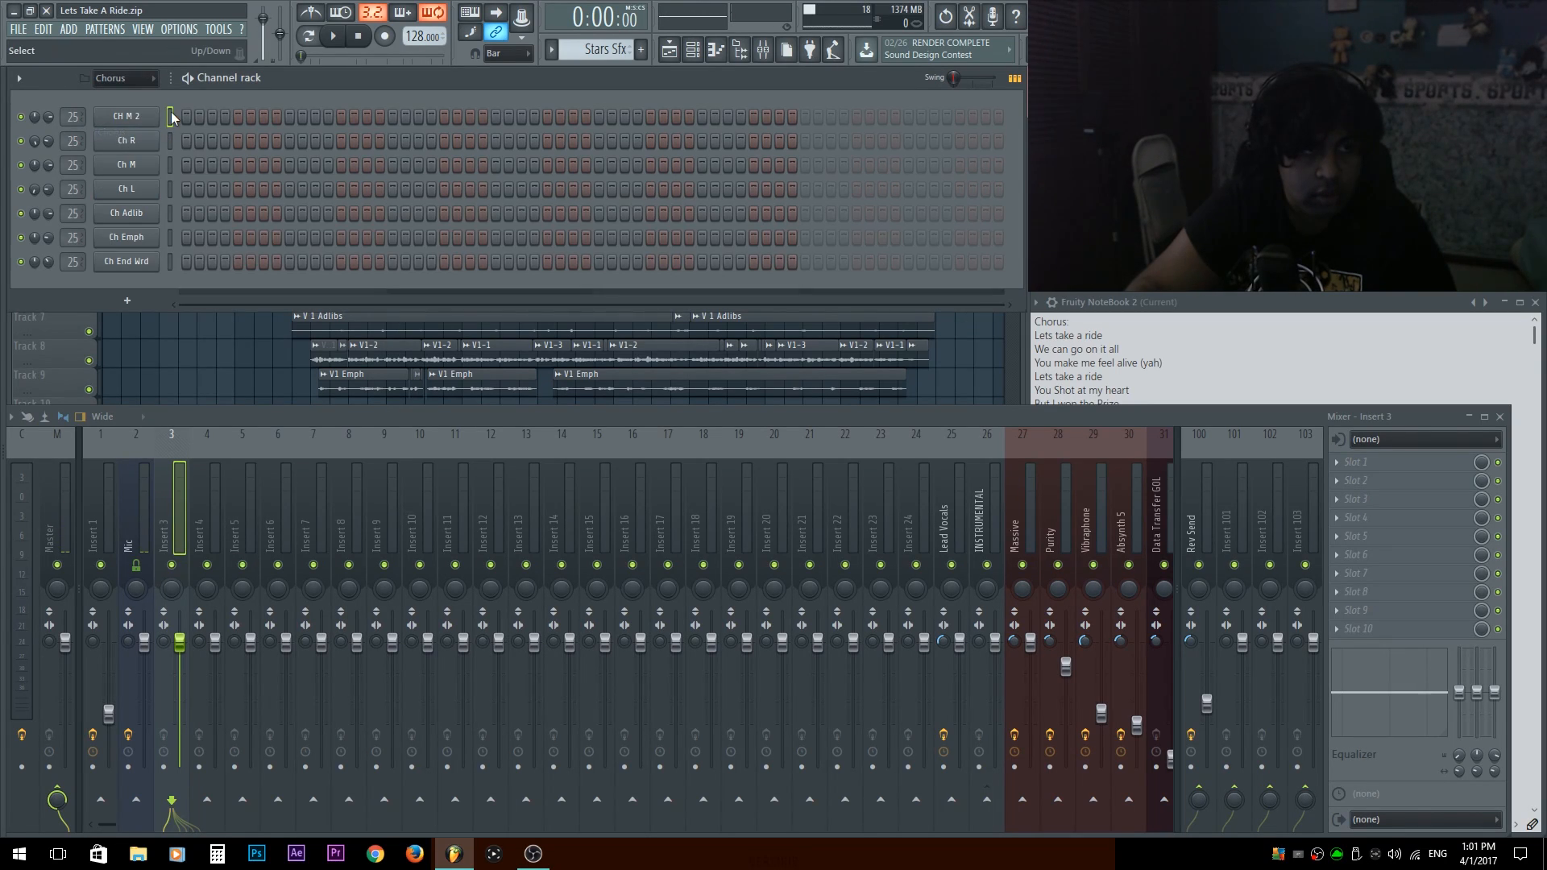
left_click(212, 496)
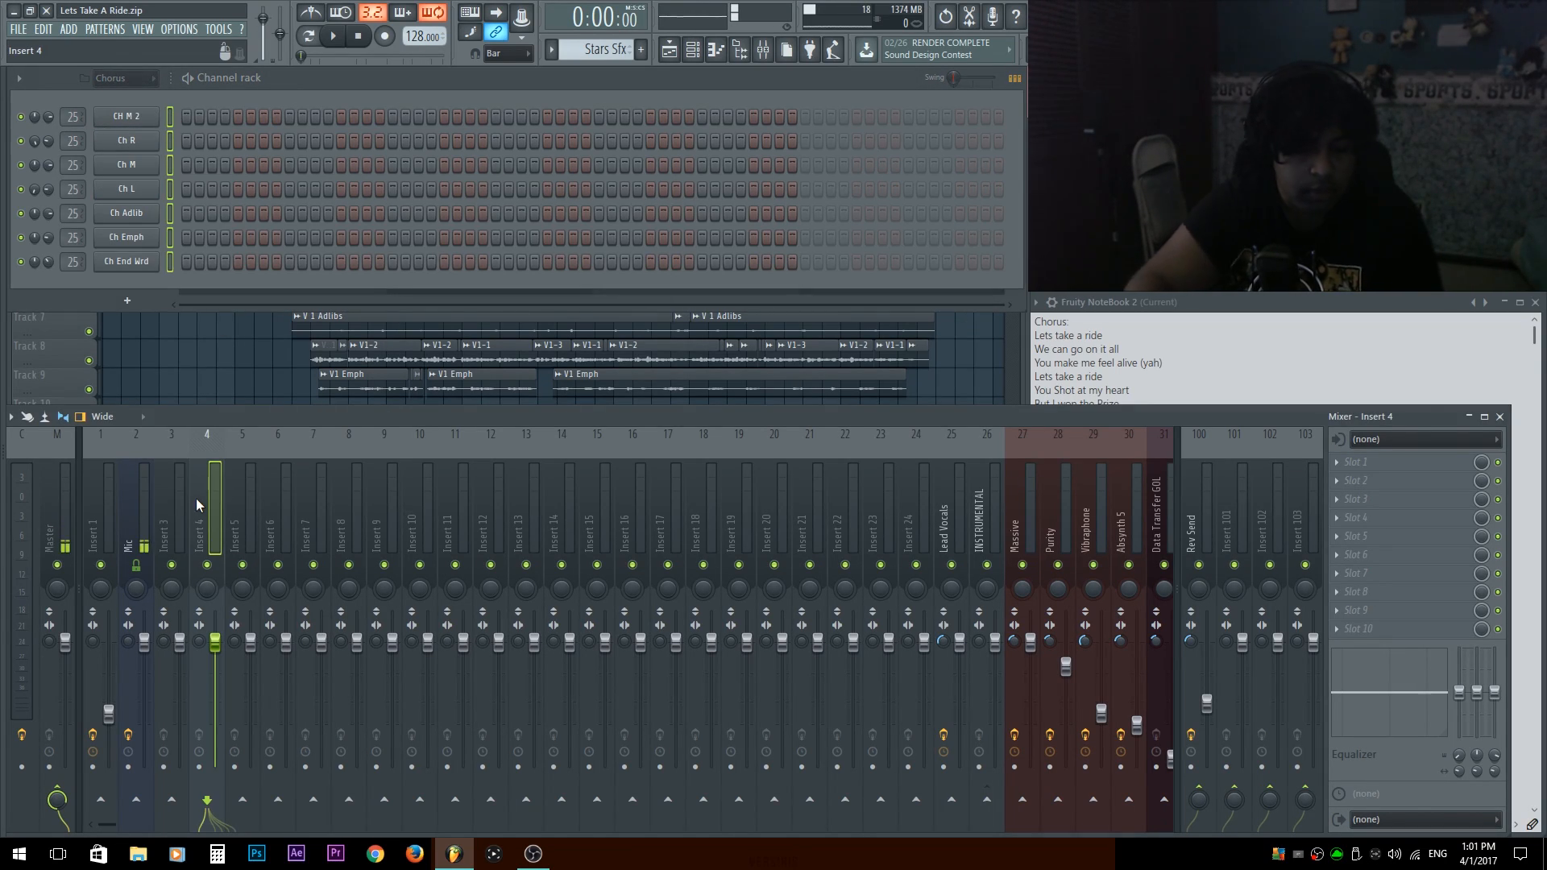
key("ctrl+shift+l")
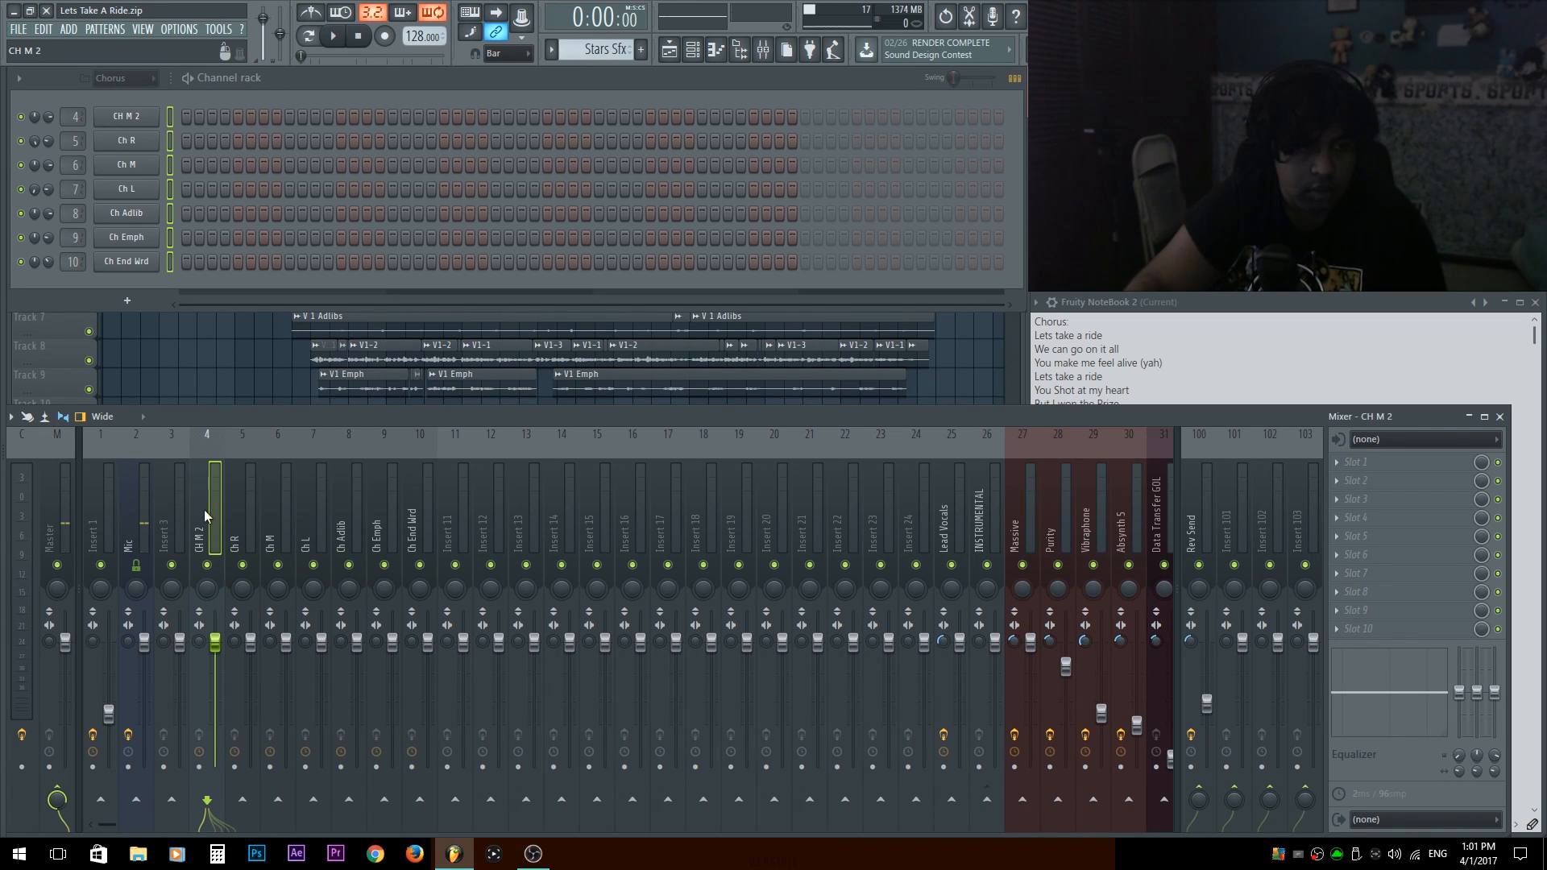
Select the first Chorus section in the playlist and listen to it with the Ch M mixer track muted.
left_click_drag(193, 515, 250, 511)
left_click(299, 370)
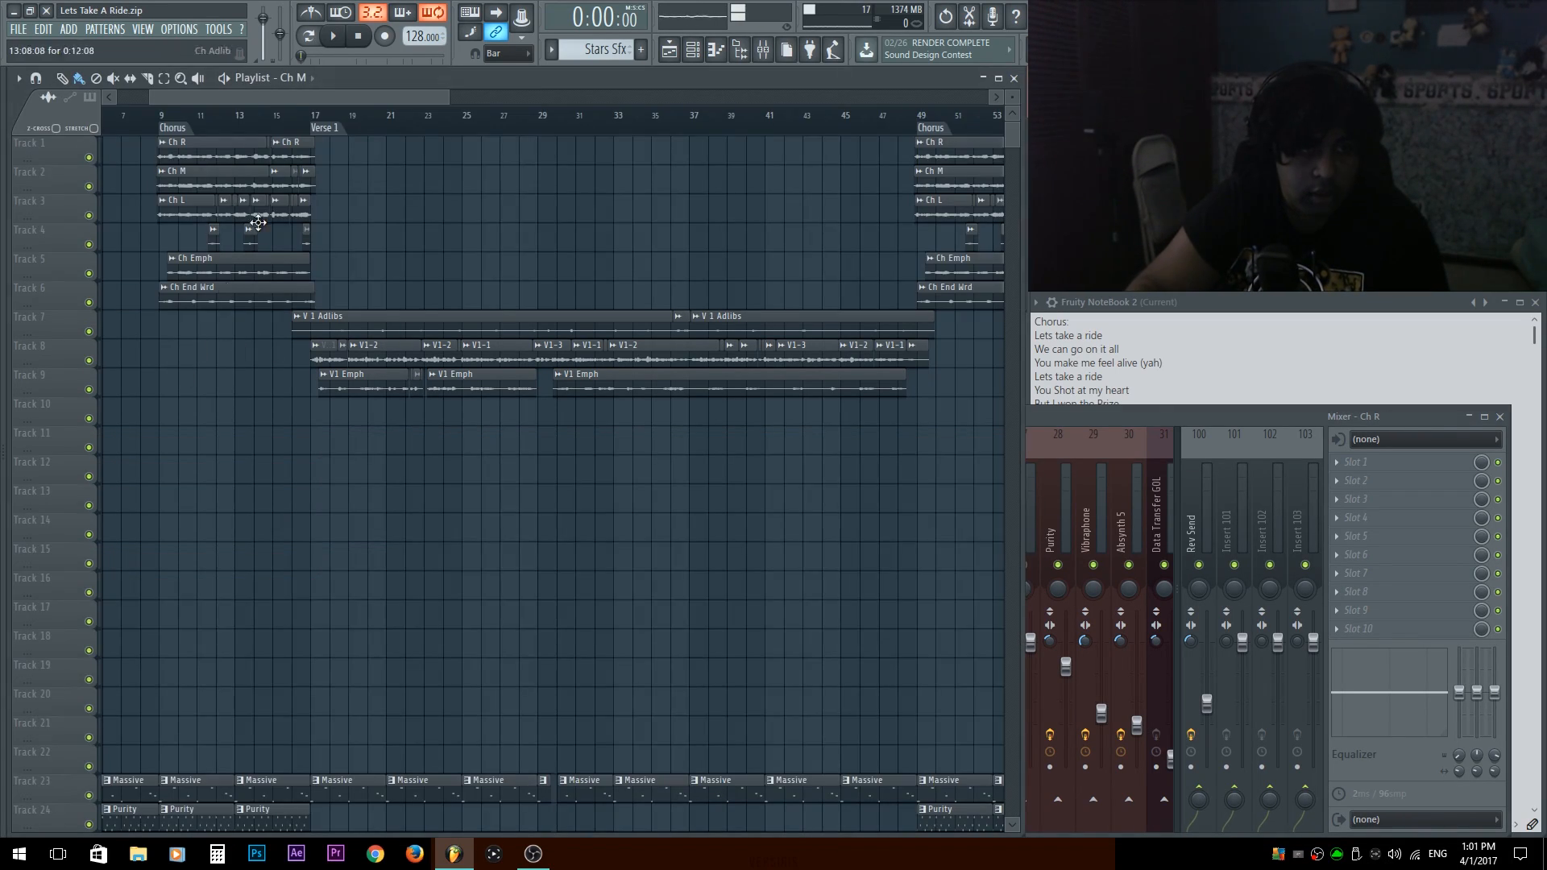
double_click(173, 132)
key("space")
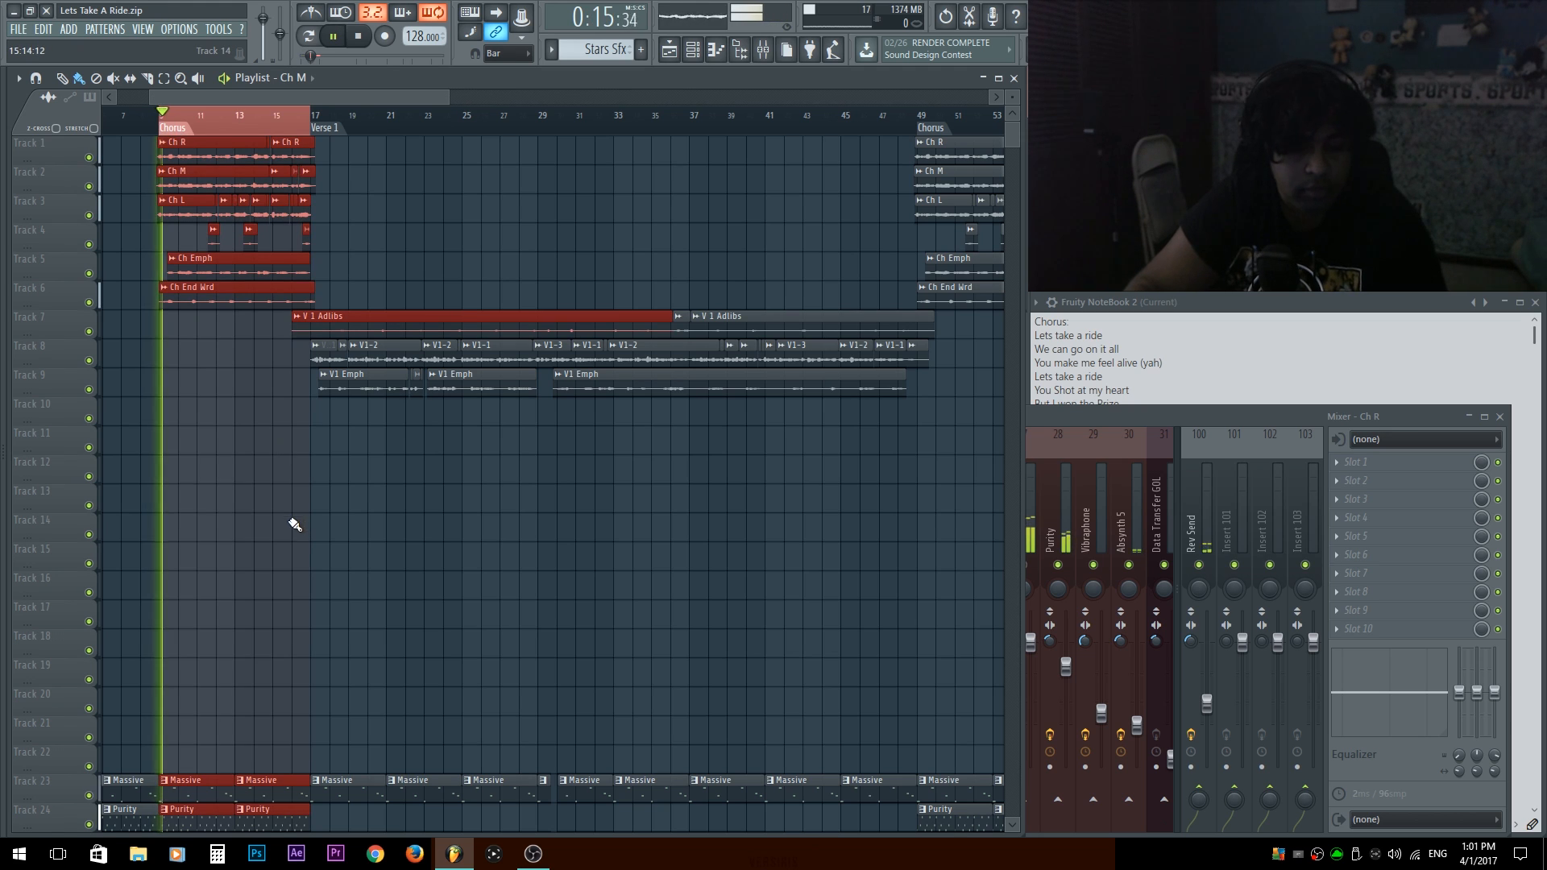
key("F9")
left_click(277, 565)
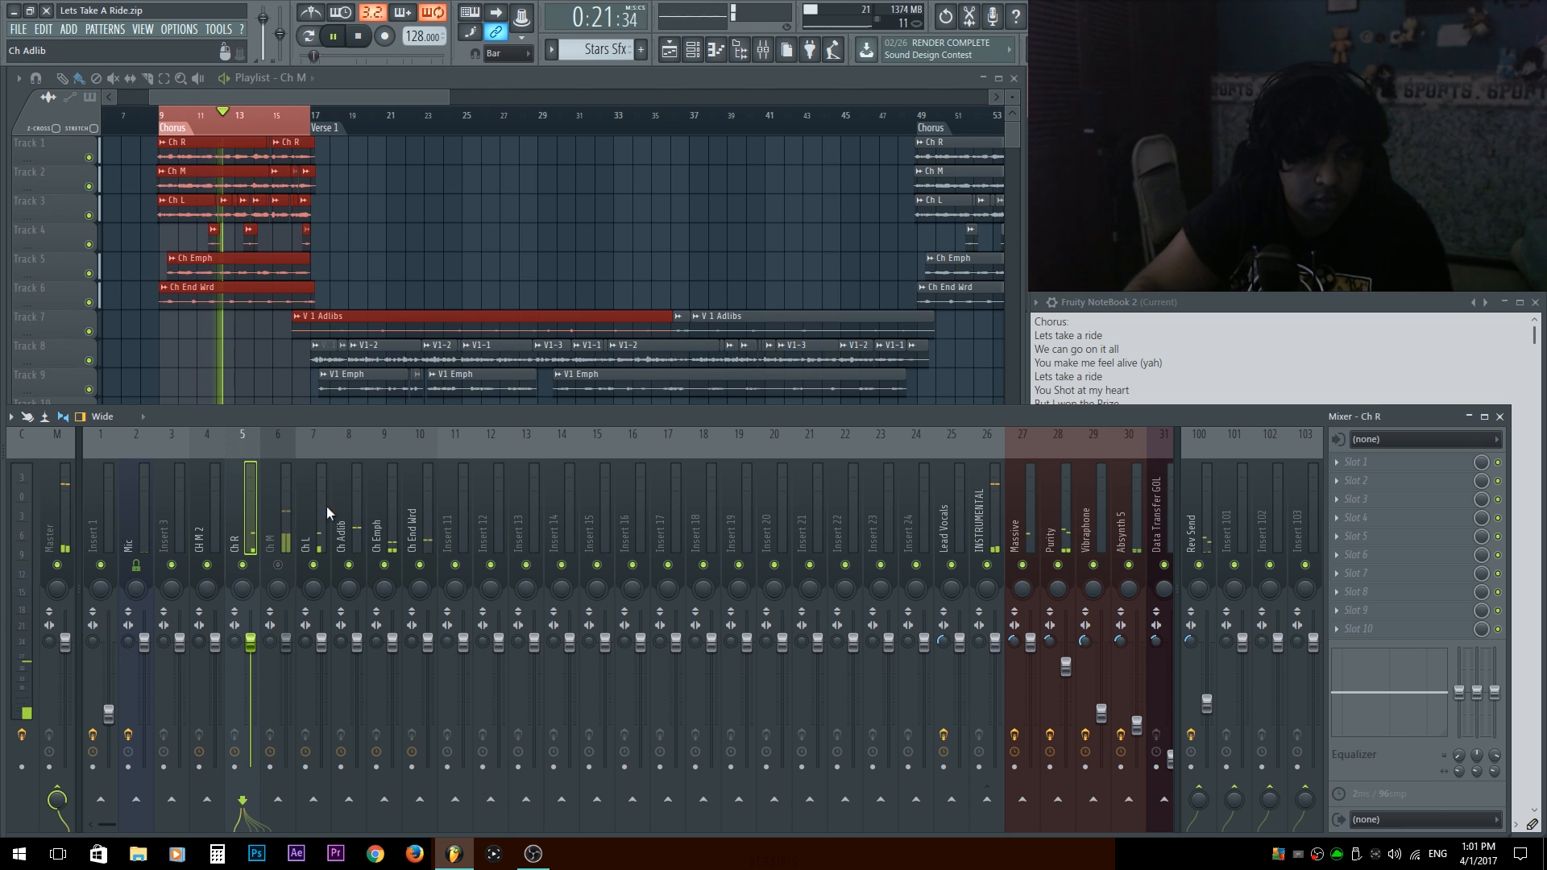
key("space")
Route the Ch M mixer track to Lead Vocals instead of the Master.
left_click(286, 512)
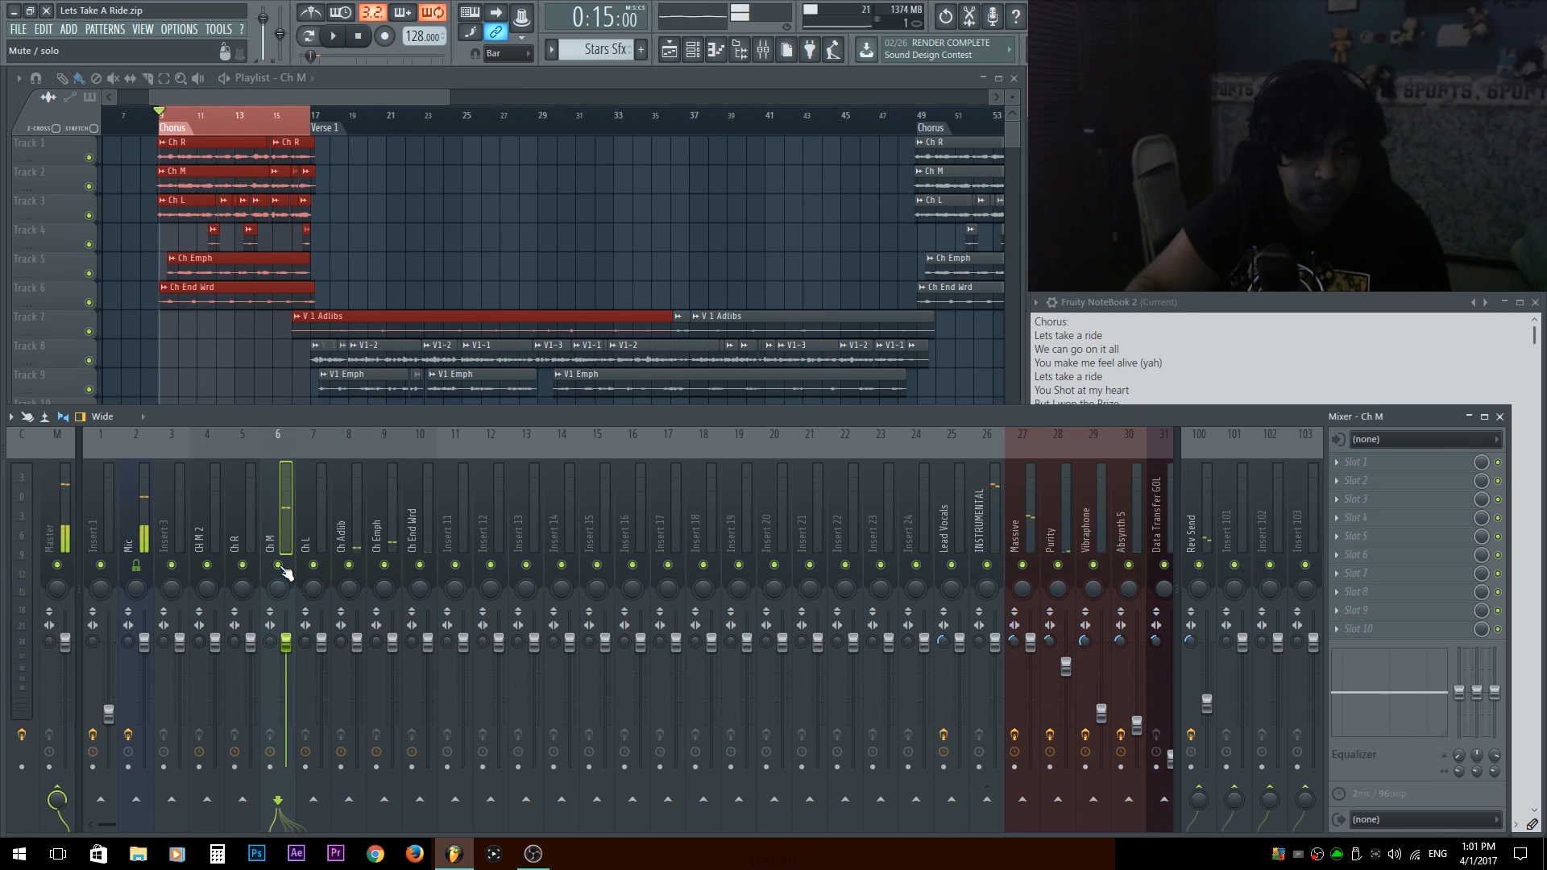
left_click(951, 802)
left_click(57, 799)
Lower the Ch M mixer track's volume to about -4.1 dB during chorus playback.
key("space")
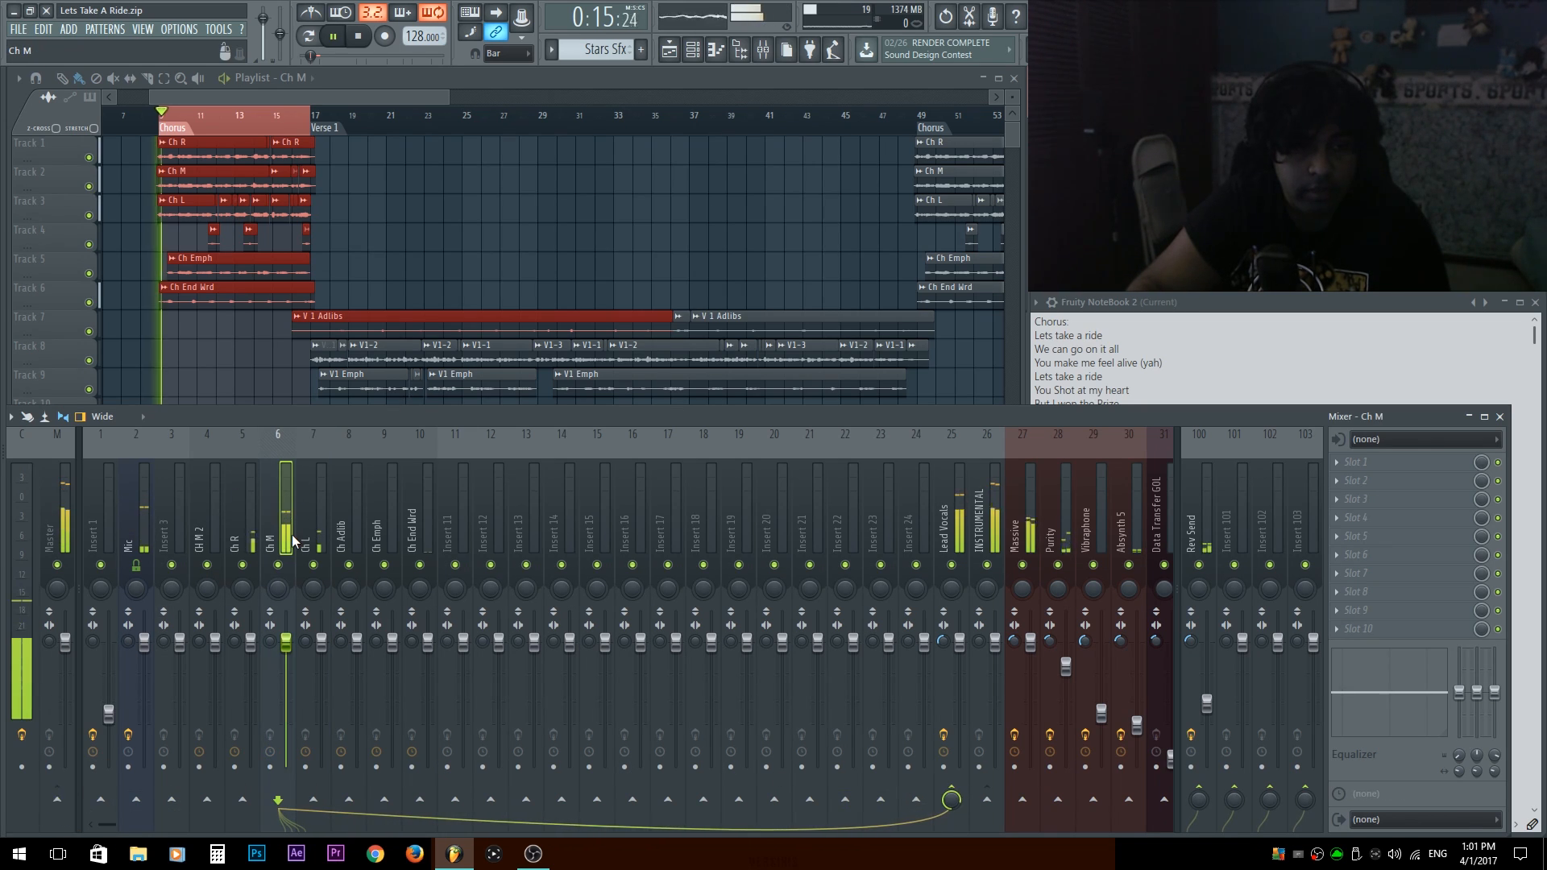
left_click_drag(286, 642, 286, 664)
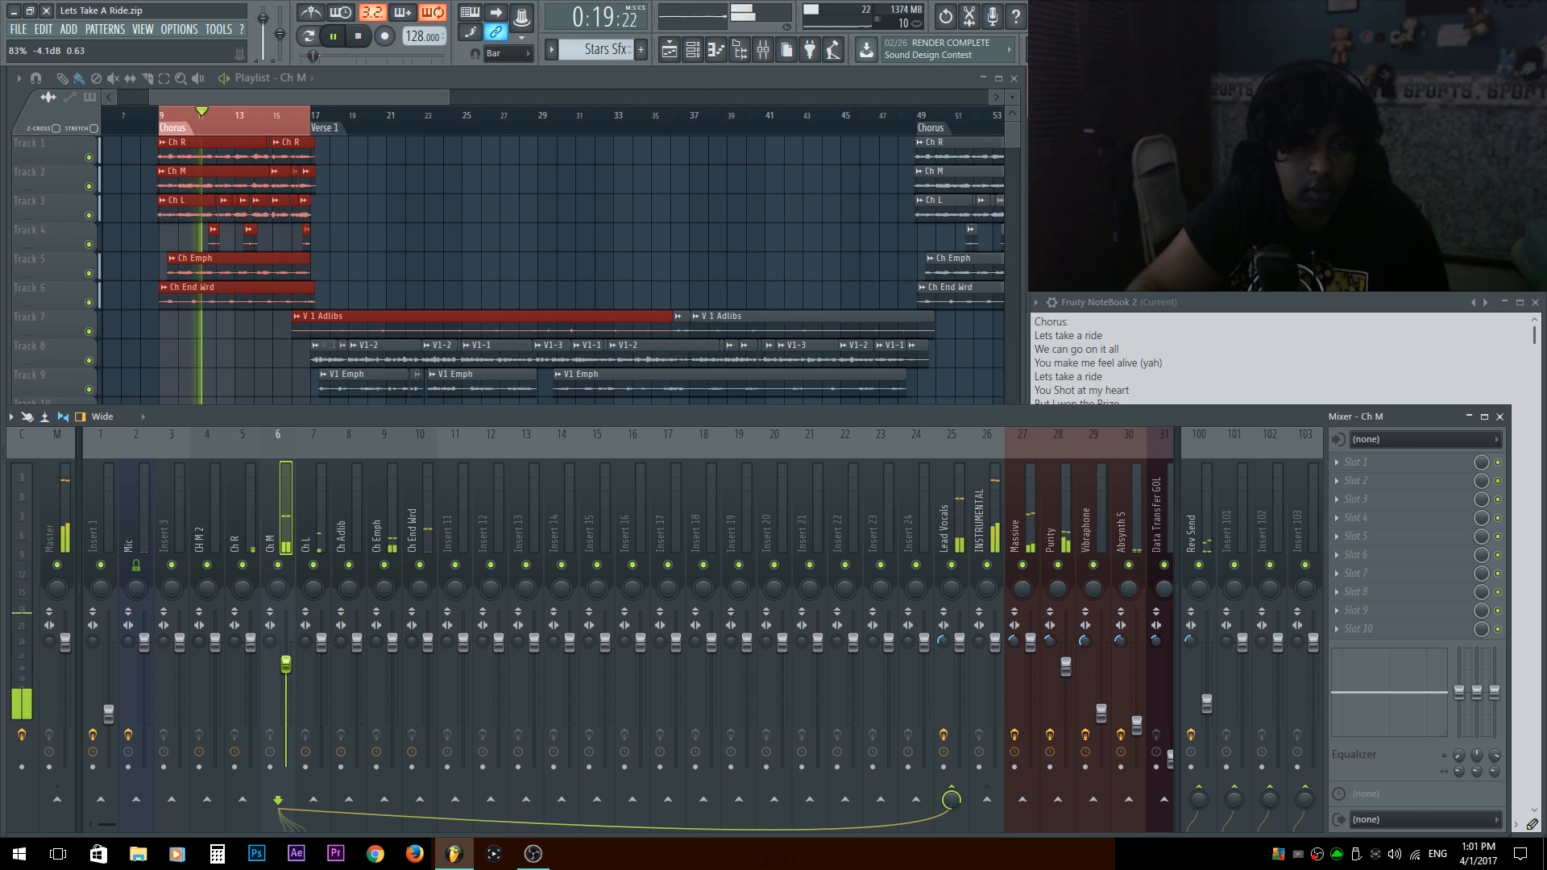
key("space")
Deselect the chorus clips and check the Chorus group's volume and mixer track assignments in the channel rack.
left_click(416, 211)
key("F9")
key("F5")
key("F6")
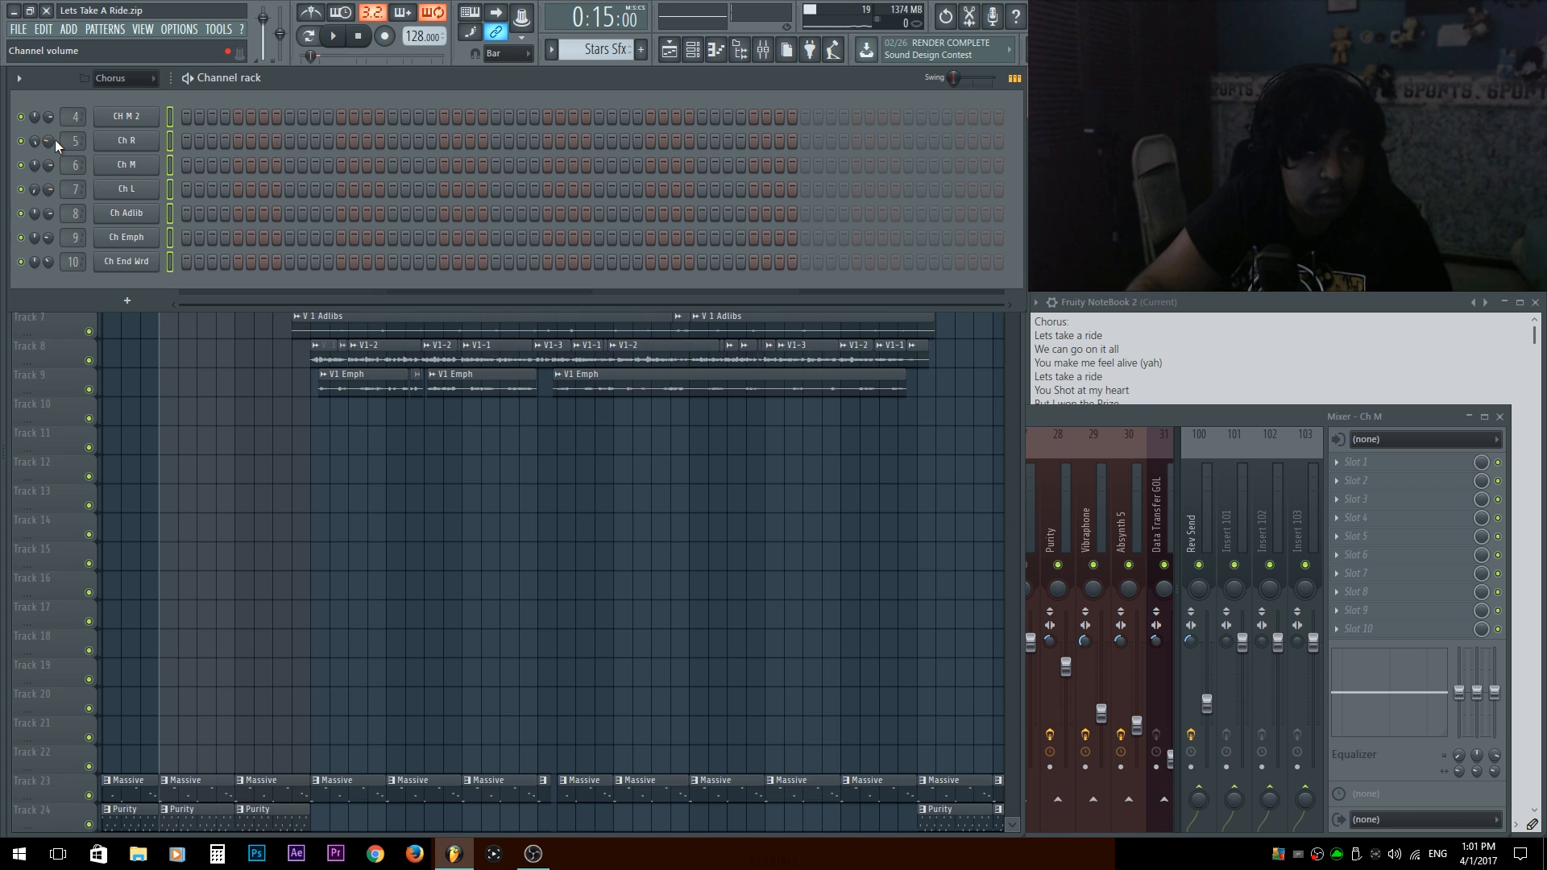
key("F6")
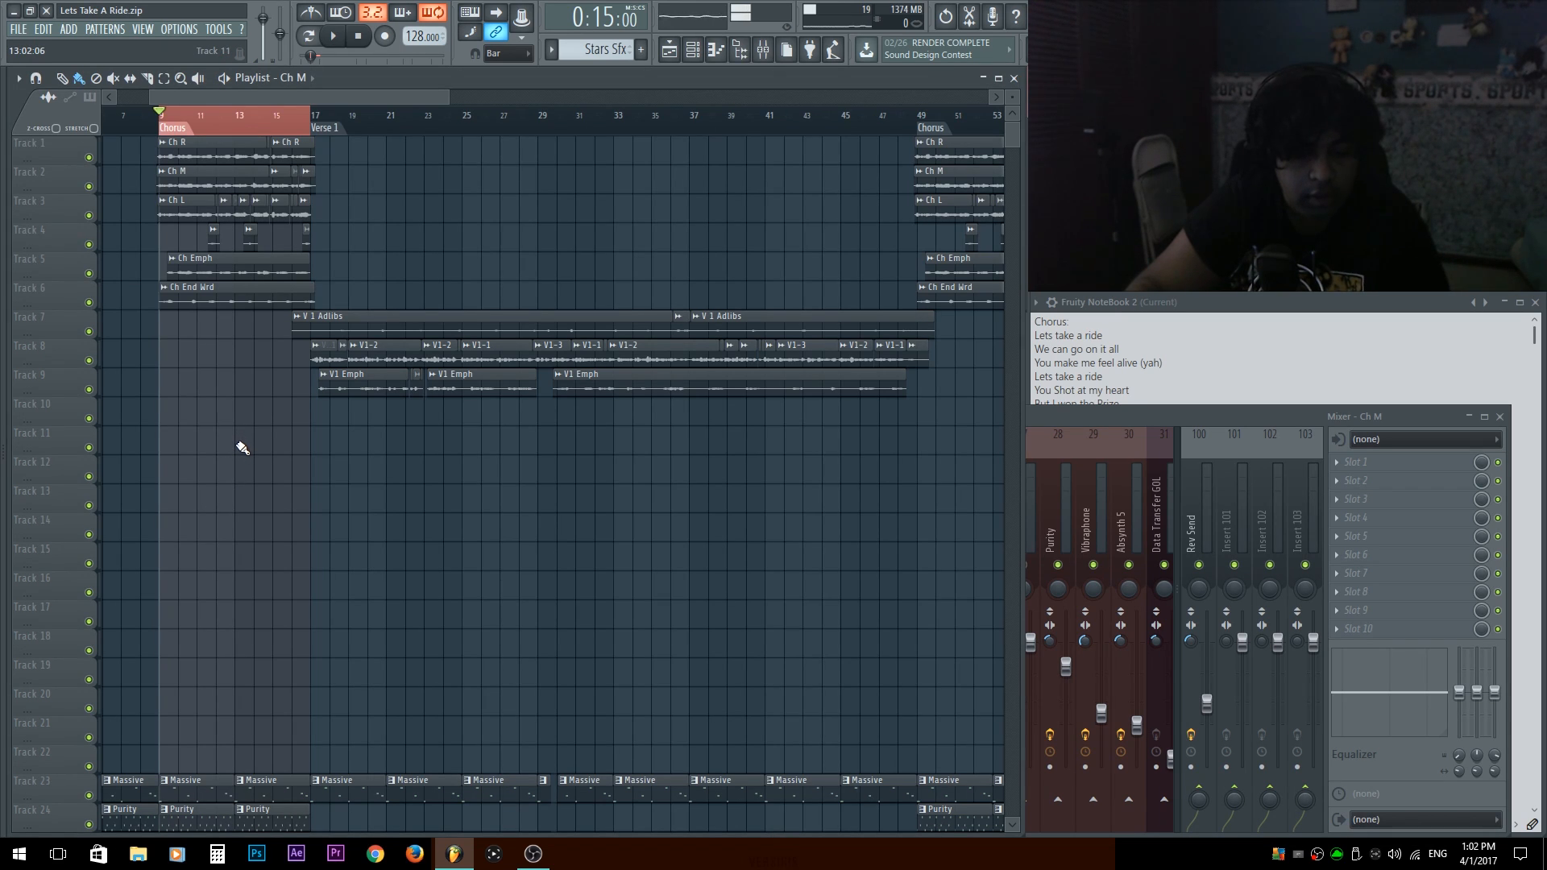
key("F6")
key("F6")
Play the chorus and reorder the mixer so the Ch L track sits between Ch R and Ch M.
key("F9")
key("space")
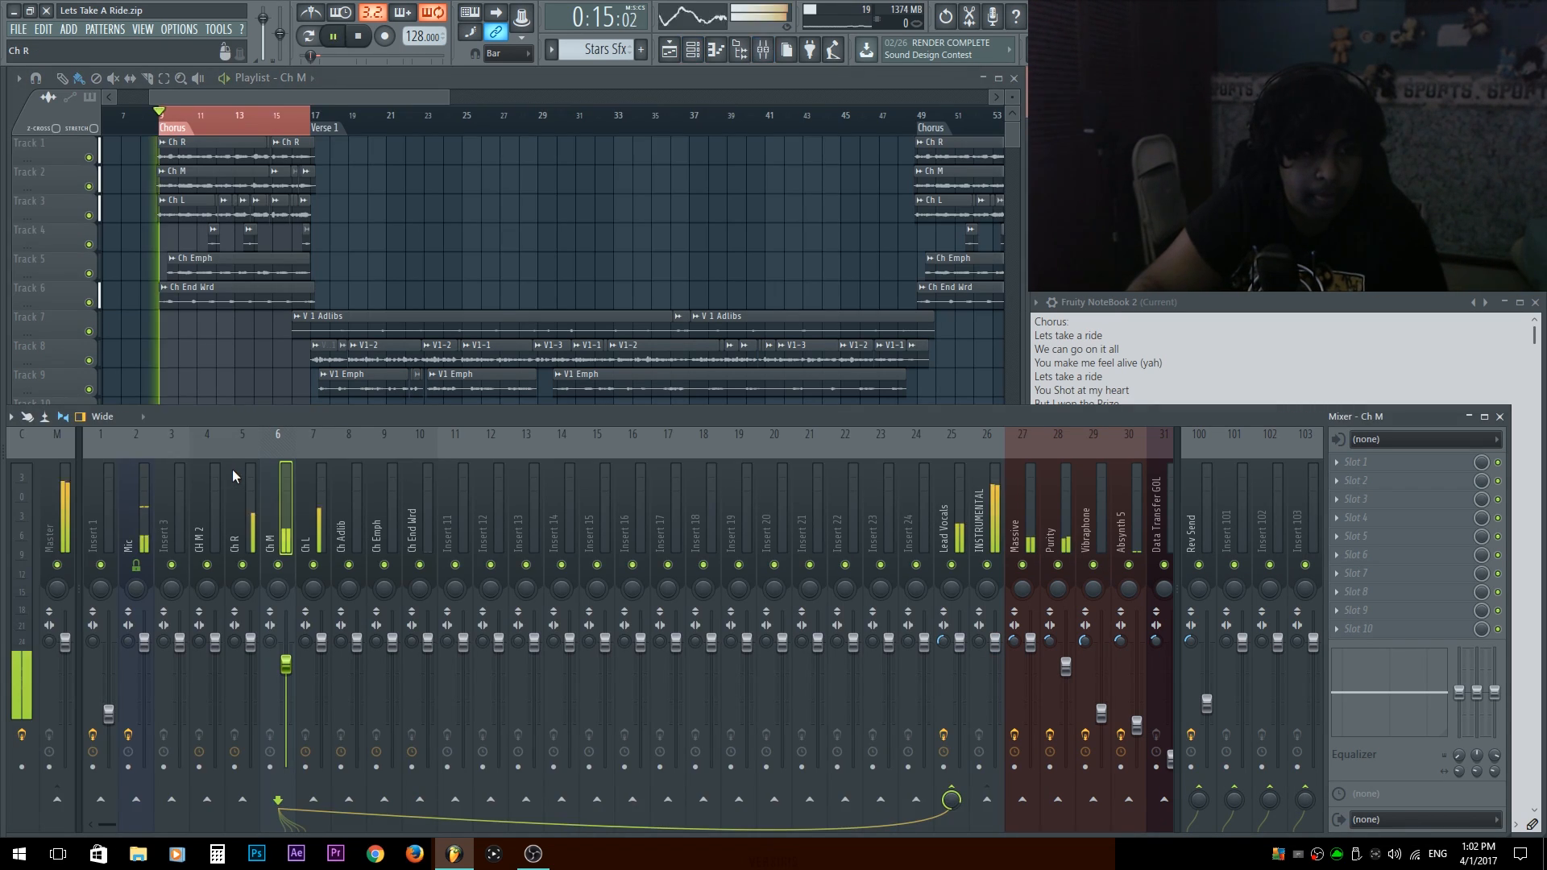
left_click(321, 516)
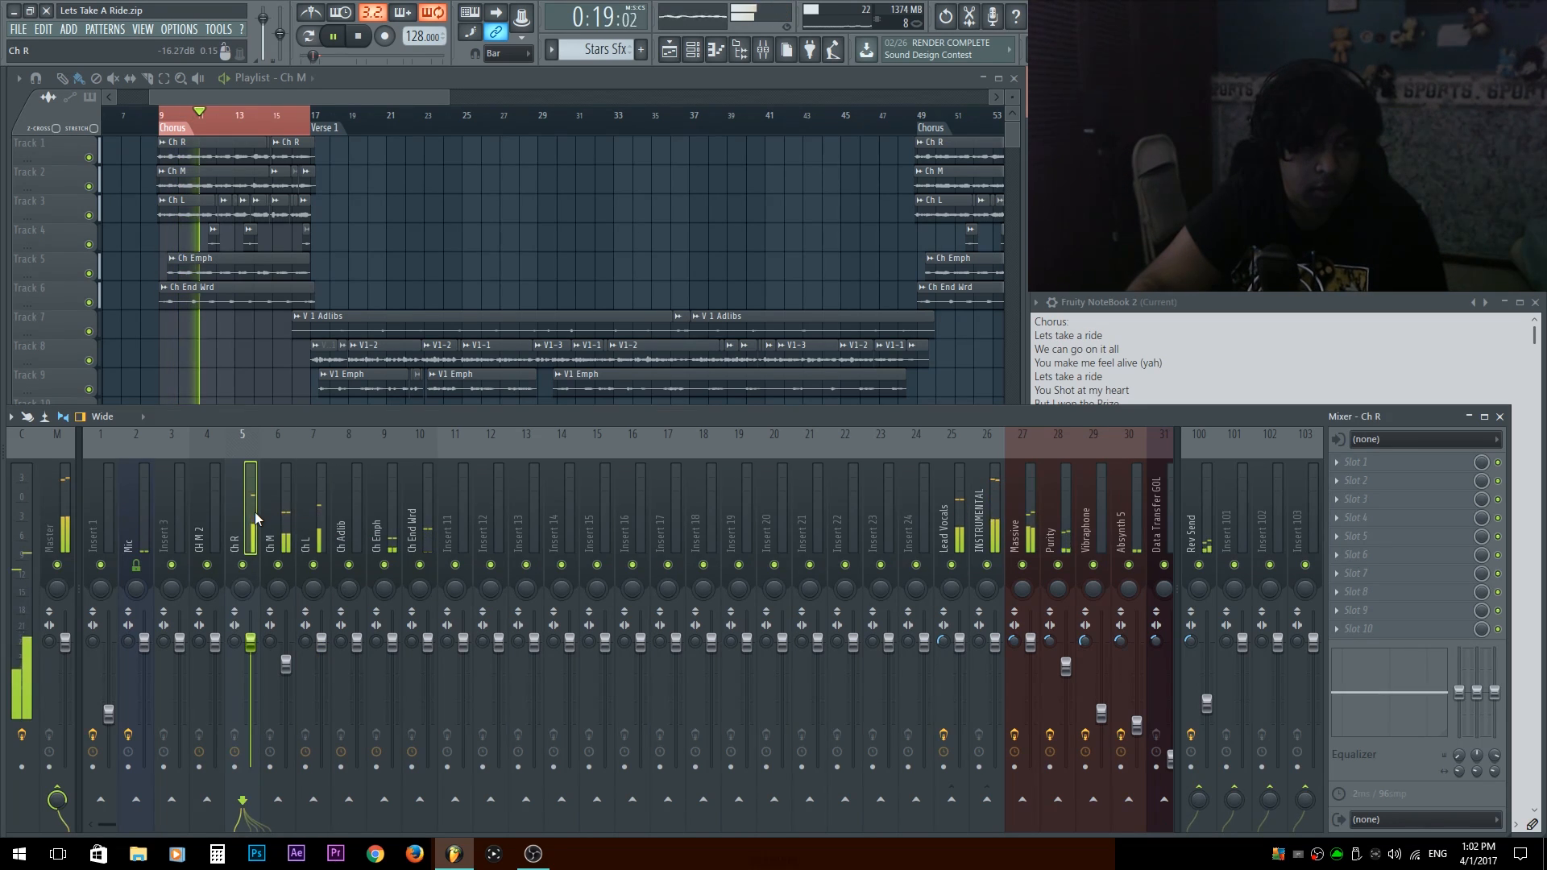
key("alt+Left")
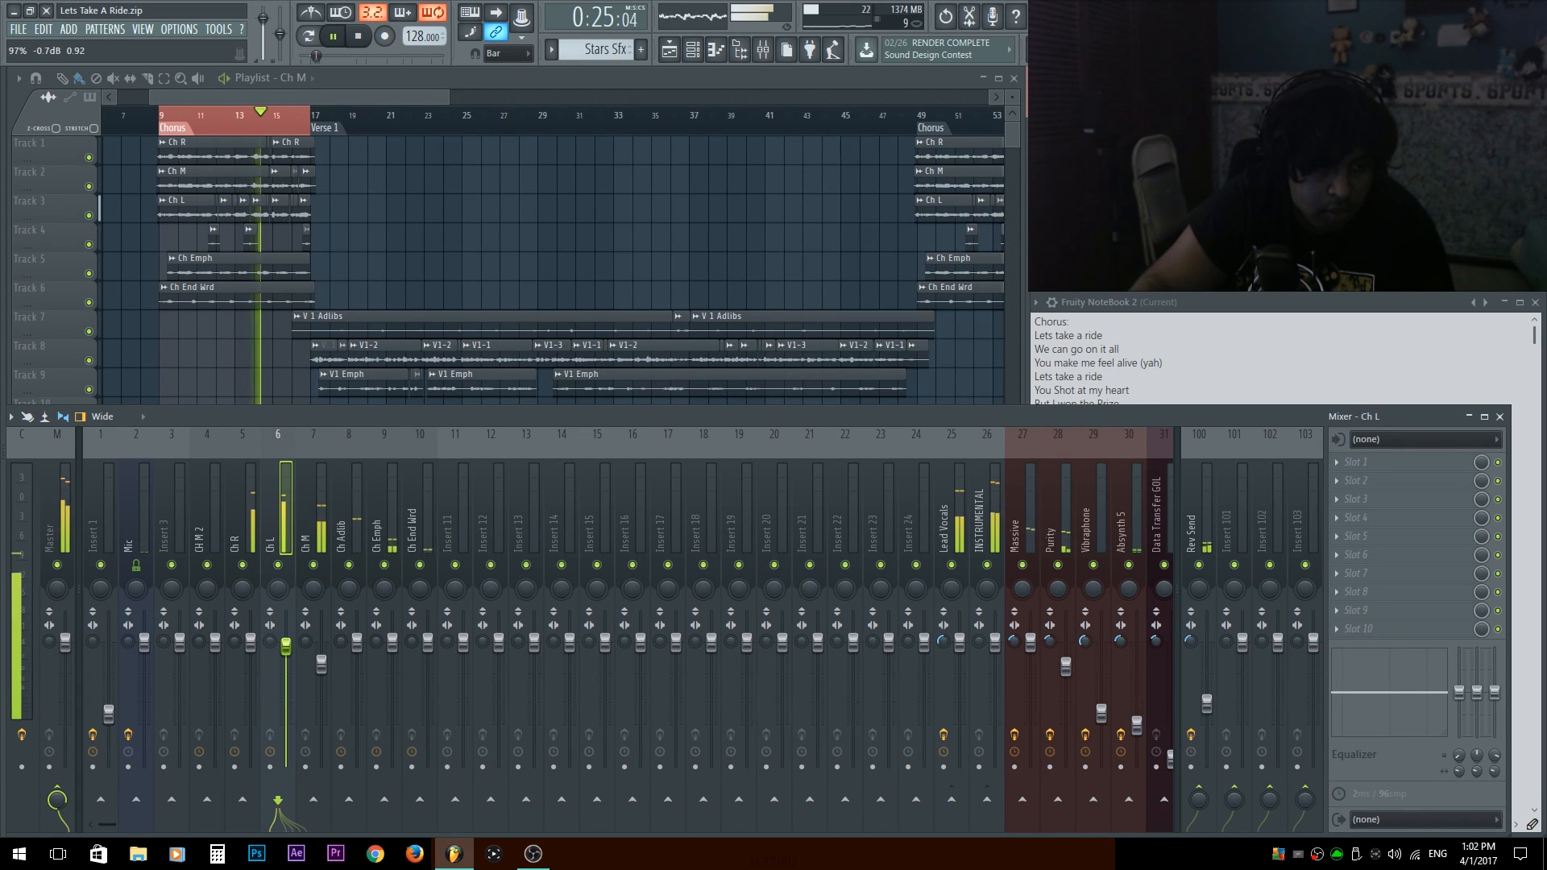
Select the Ch R and Ch L mixer tracks together and lower both volume faders well below Ch M during chorus playback.
left_click(254, 508, "ctrl+shift")
mouse_move(251, 644)
left_mouse_down()
mouse_move(251, 694)
mouse_move(251, 670)
left_mouse_up()
left_click(236, 503)
left_click(271, 517)
left_click(250, 528)
left_click(274, 525, "ctrl+shift")
left_click_drag(250, 670, 250, 693)
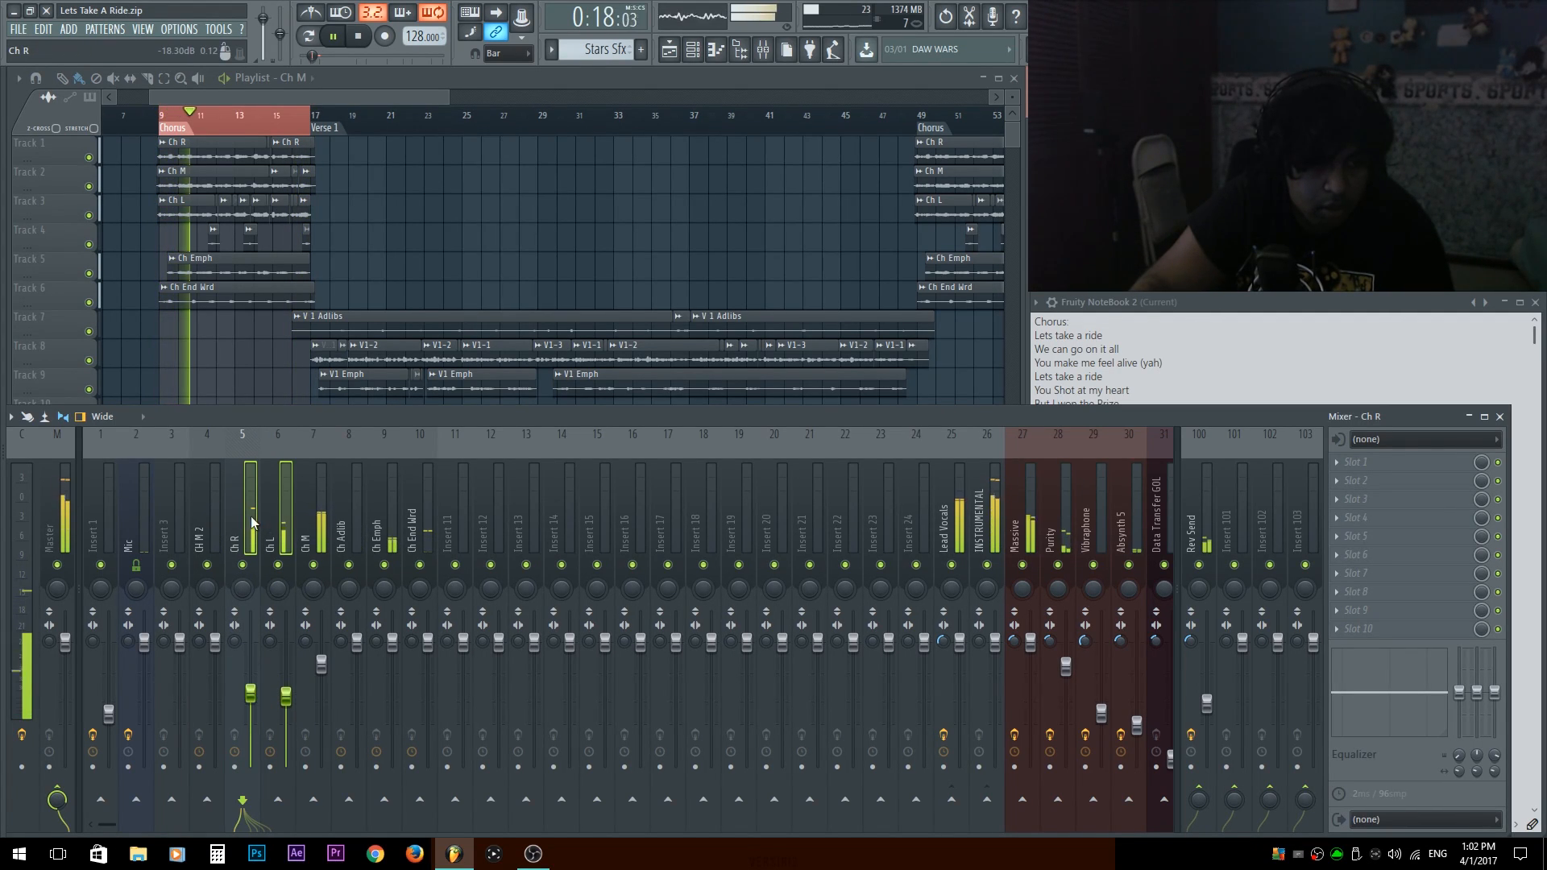
left_click(274, 516)
Stop playback and swap the Ch L and Ch M playlist tracks so Ch L lies directly below Ch R.
right_click(241, 329)
key("space")
scroll(184, 281, "up", 5)
left_click_drag(168, 301, 232, 564)
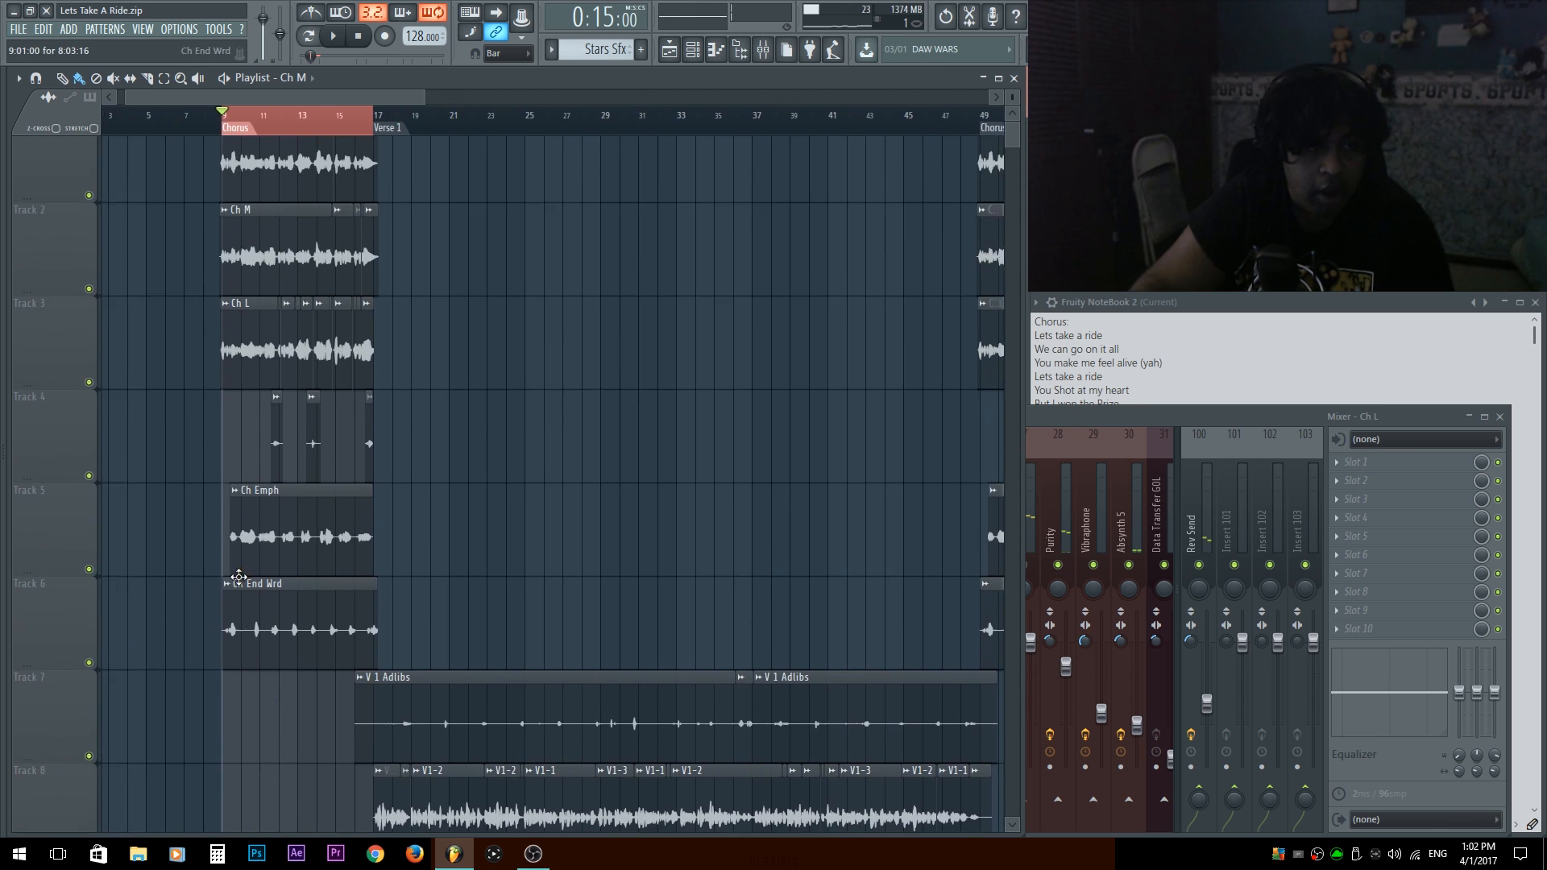
scroll(234, 362, "up", 4)
left_click_drag(320, 338, 387, 345)
scroll(383, 344, "up", 2)
scroll(258, 322, "up", 2)
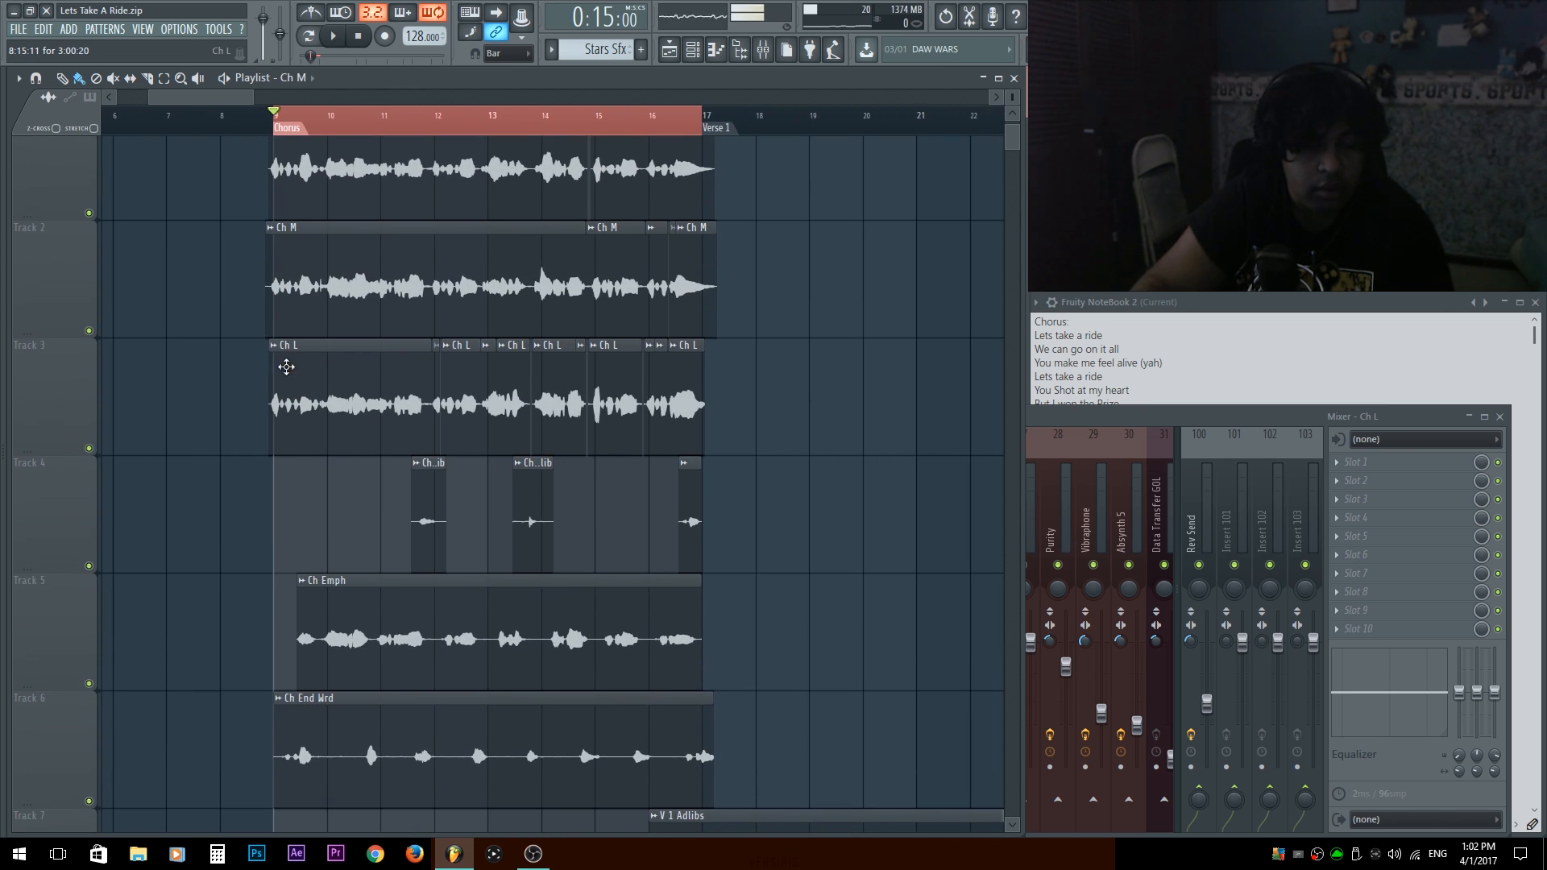
scroll(422, 369, "up", 3)
scroll(69, 419, "up", 1)
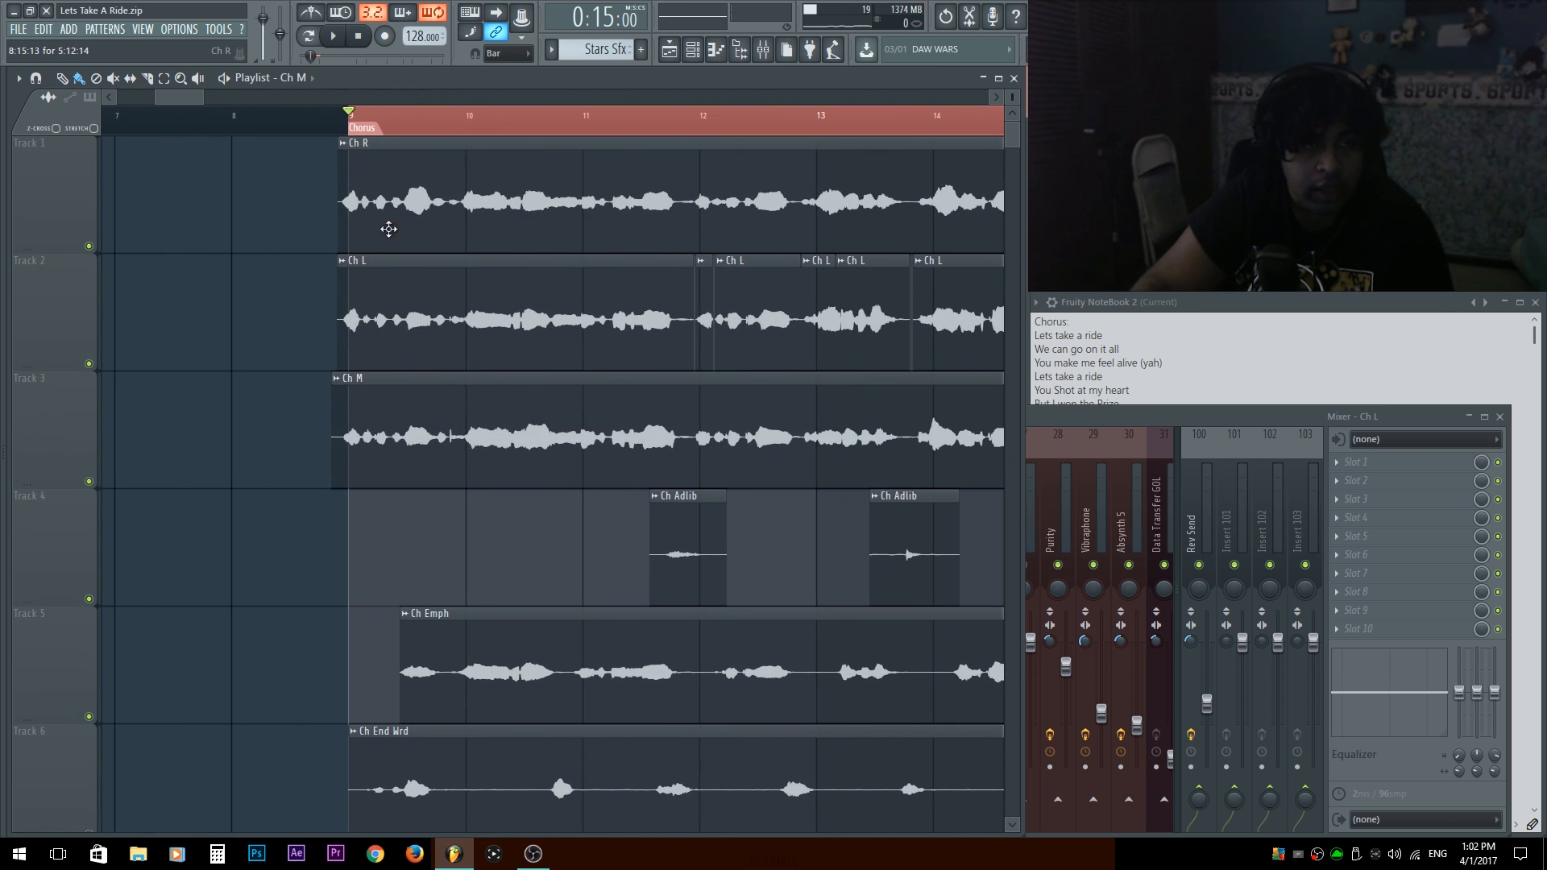
Slice the Ch L clip after its first word at the chorus start and nudge that piece earlier to align with Ch R.
scroll(397, 277, "up", 3)
left_click_drag(436, 278, 406, 509)
left_click(310, 401)
scroll(298, 399, "up", 5)
left_click_drag(340, 425, 391, 212)
left_click_drag(381, 274, 521, 388)
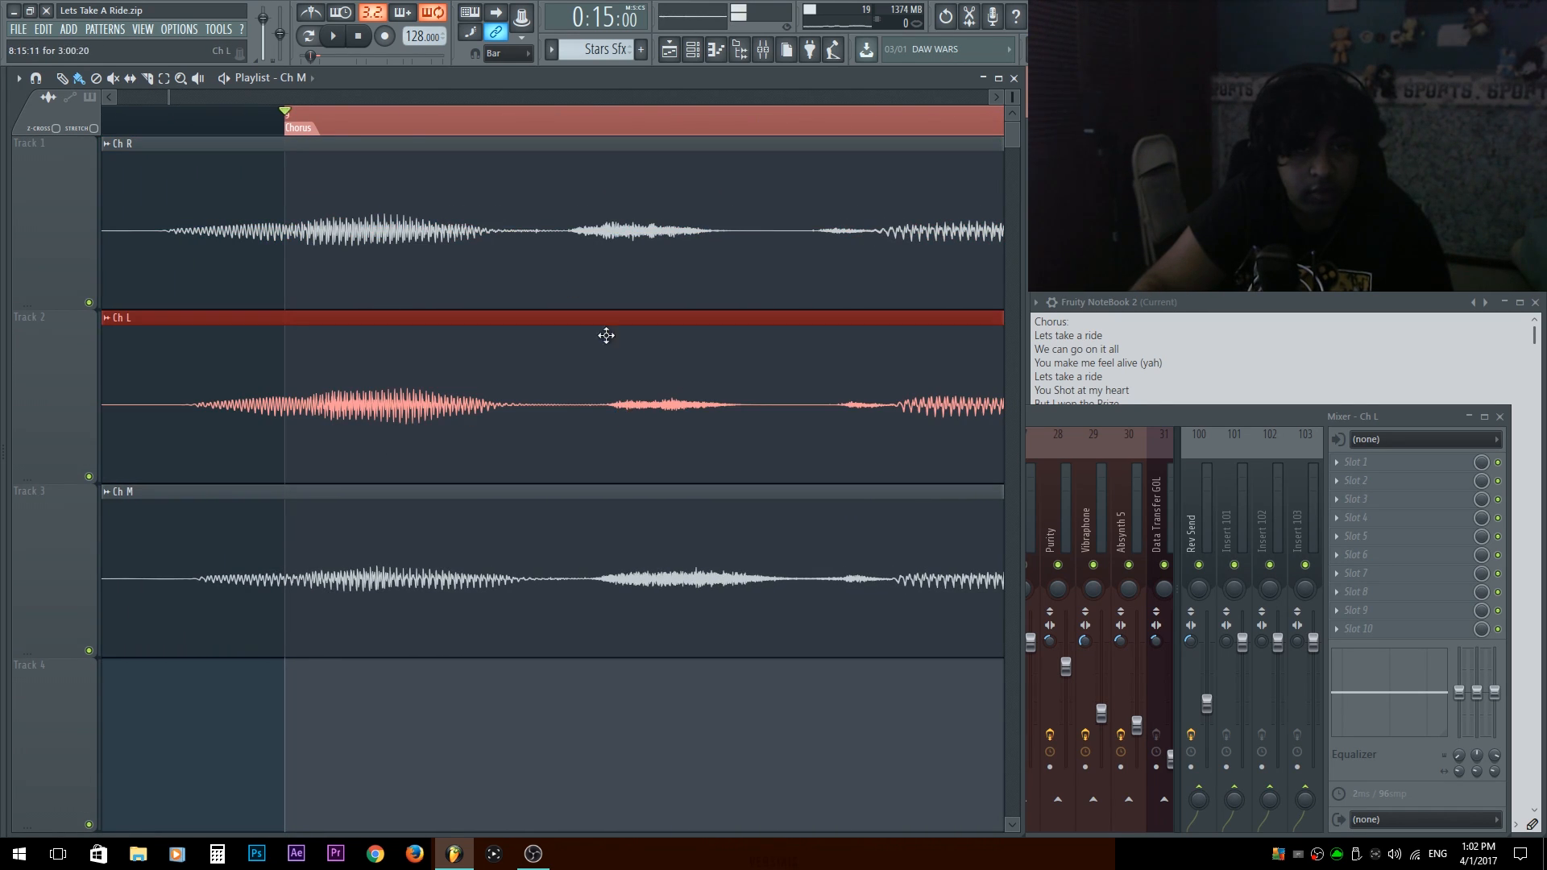
left_click(450, 763)
left_click_drag(388, 384, 431, 412)
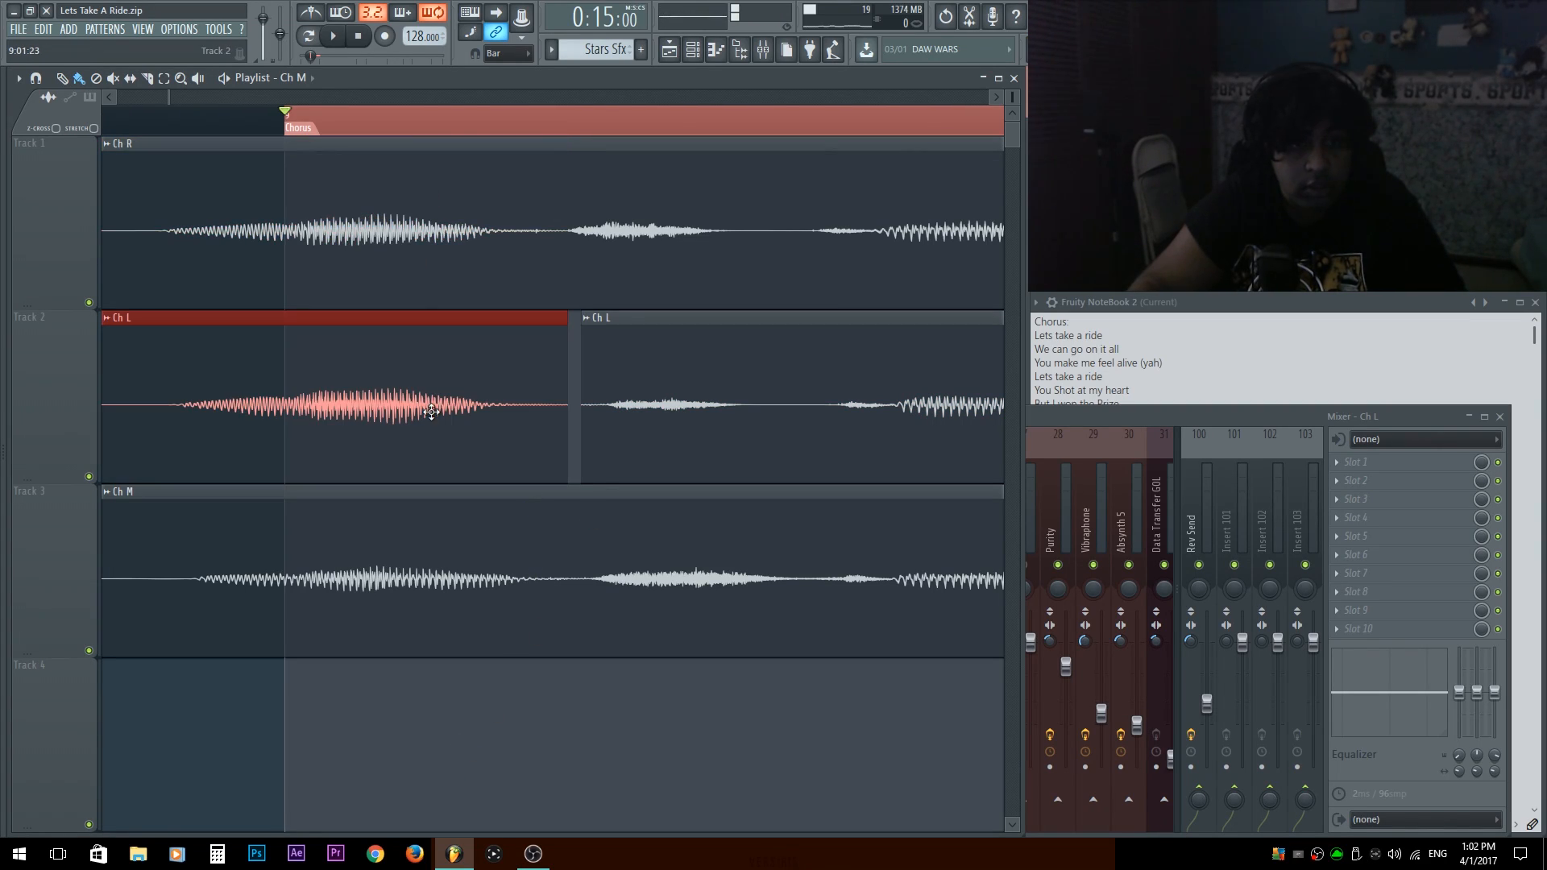
Separate the second word of the Ch L clip and shift it earlier to align with the Ch R waveform.
left_click_drag(761, 397, 642, 462)
scroll(779, 392, "down", 5)
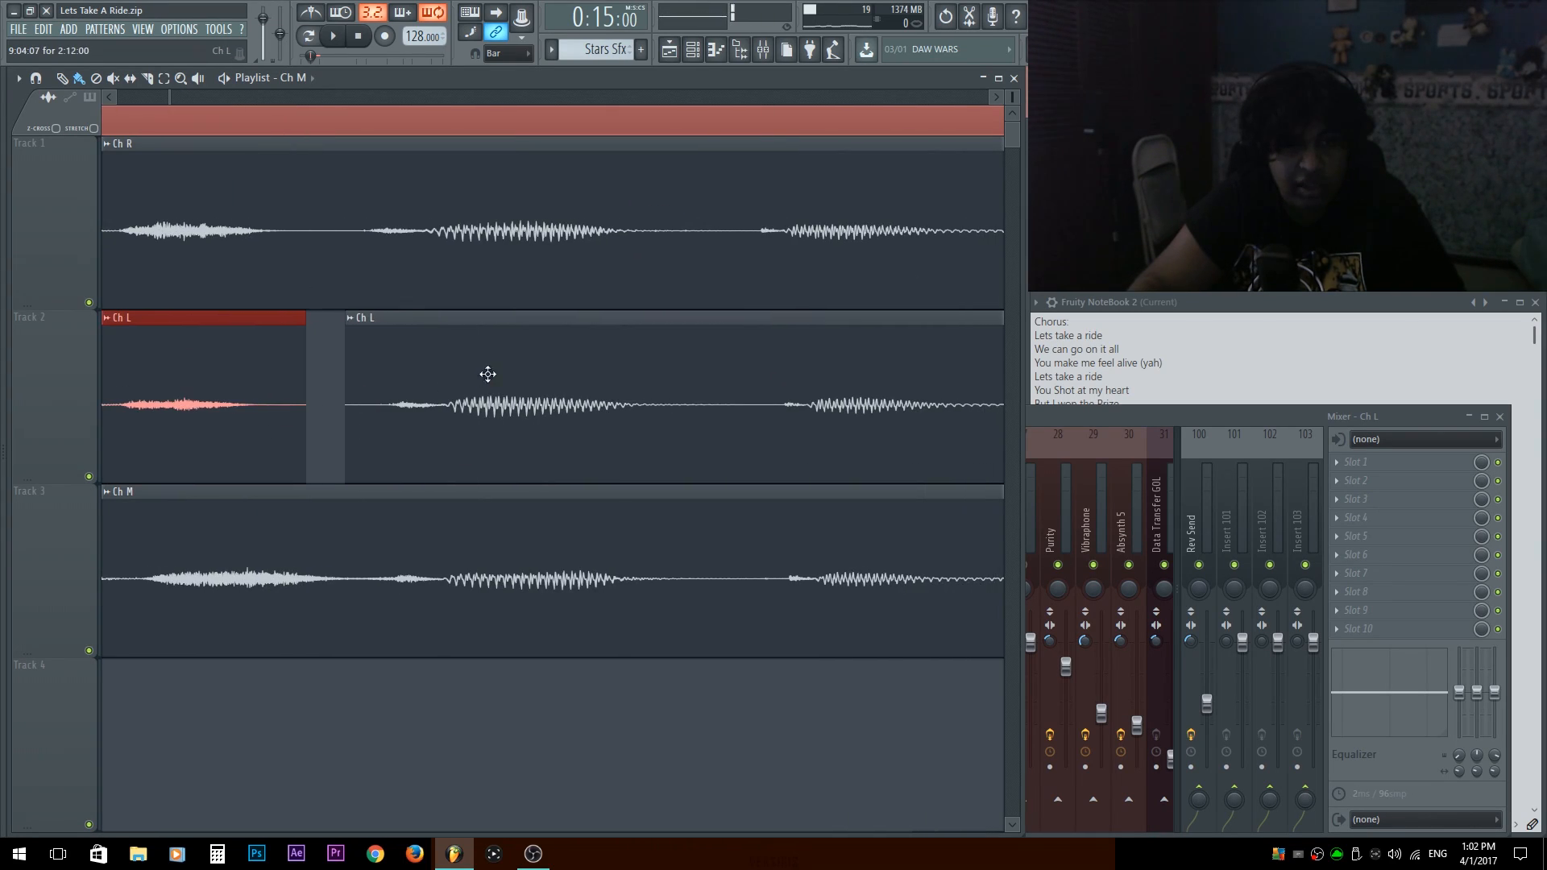
left_click(698, 411)
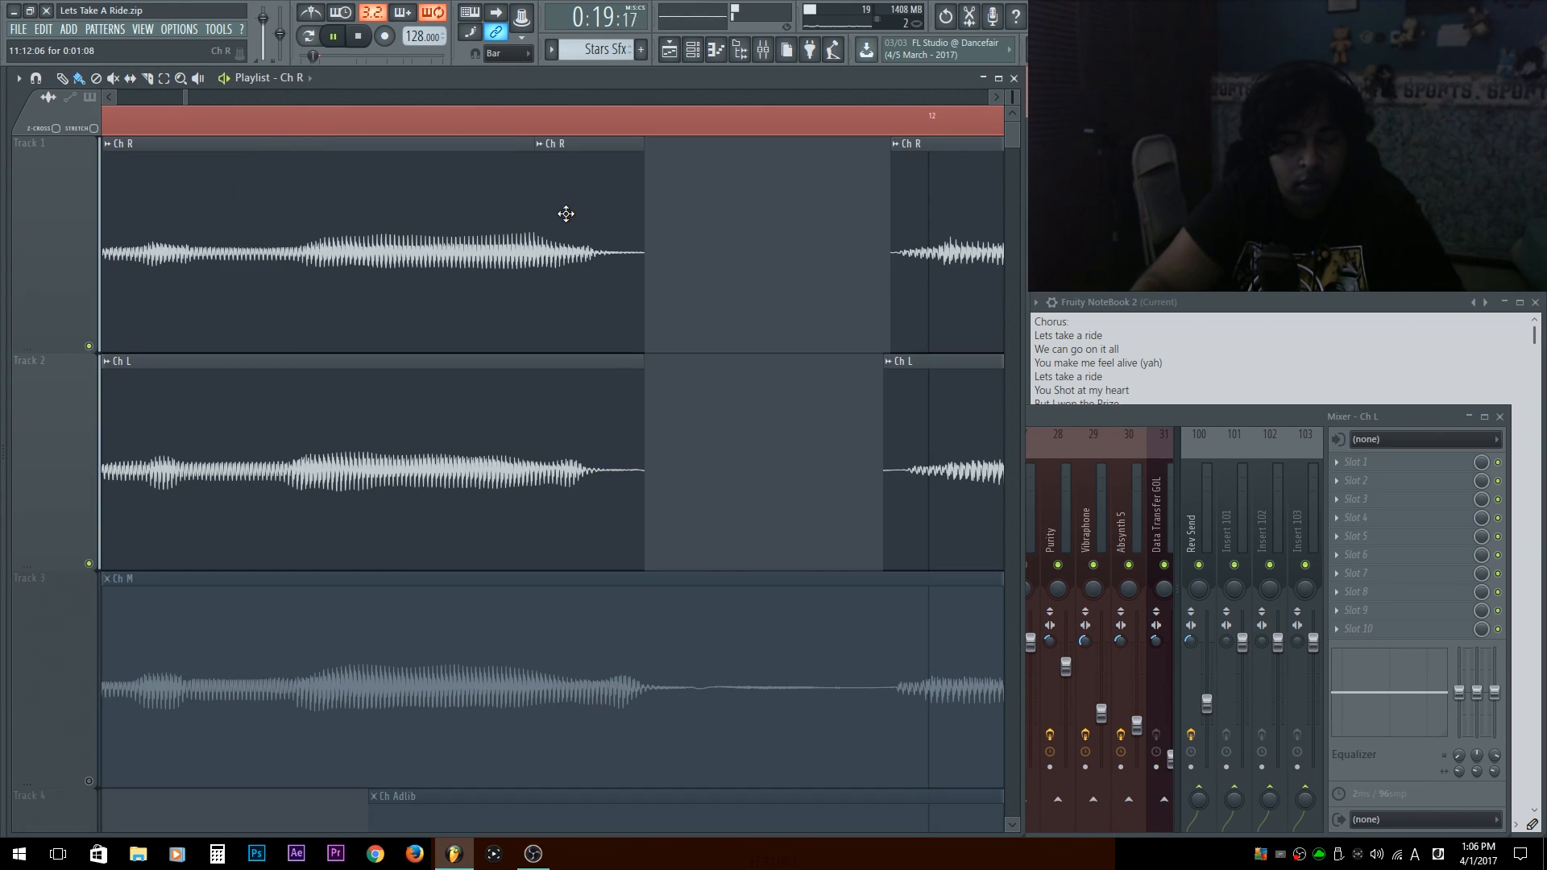
Nudge the short Ch R end piece late in bar 11 slightly later and fit its start to the preceding Ch R clip.
left_click(552, 234)
left_click_drag(552, 235, 562, 231)
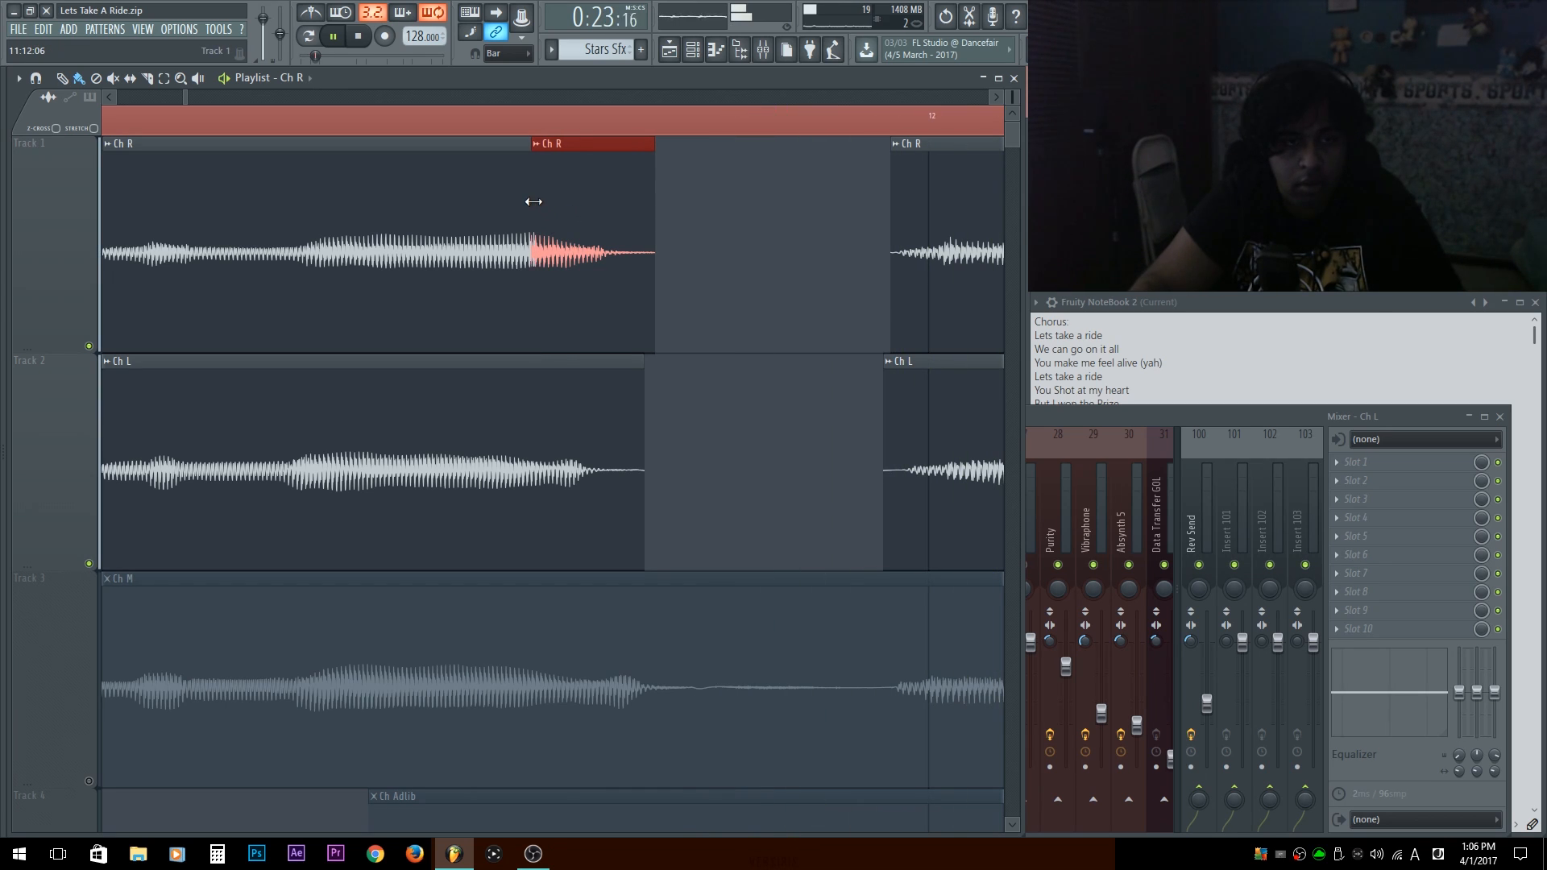
left_click_drag(535, 203, 538, 207)
key("space")
scroll(561, 212, "up", 2)
left_click_drag(556, 216, 503, 569)
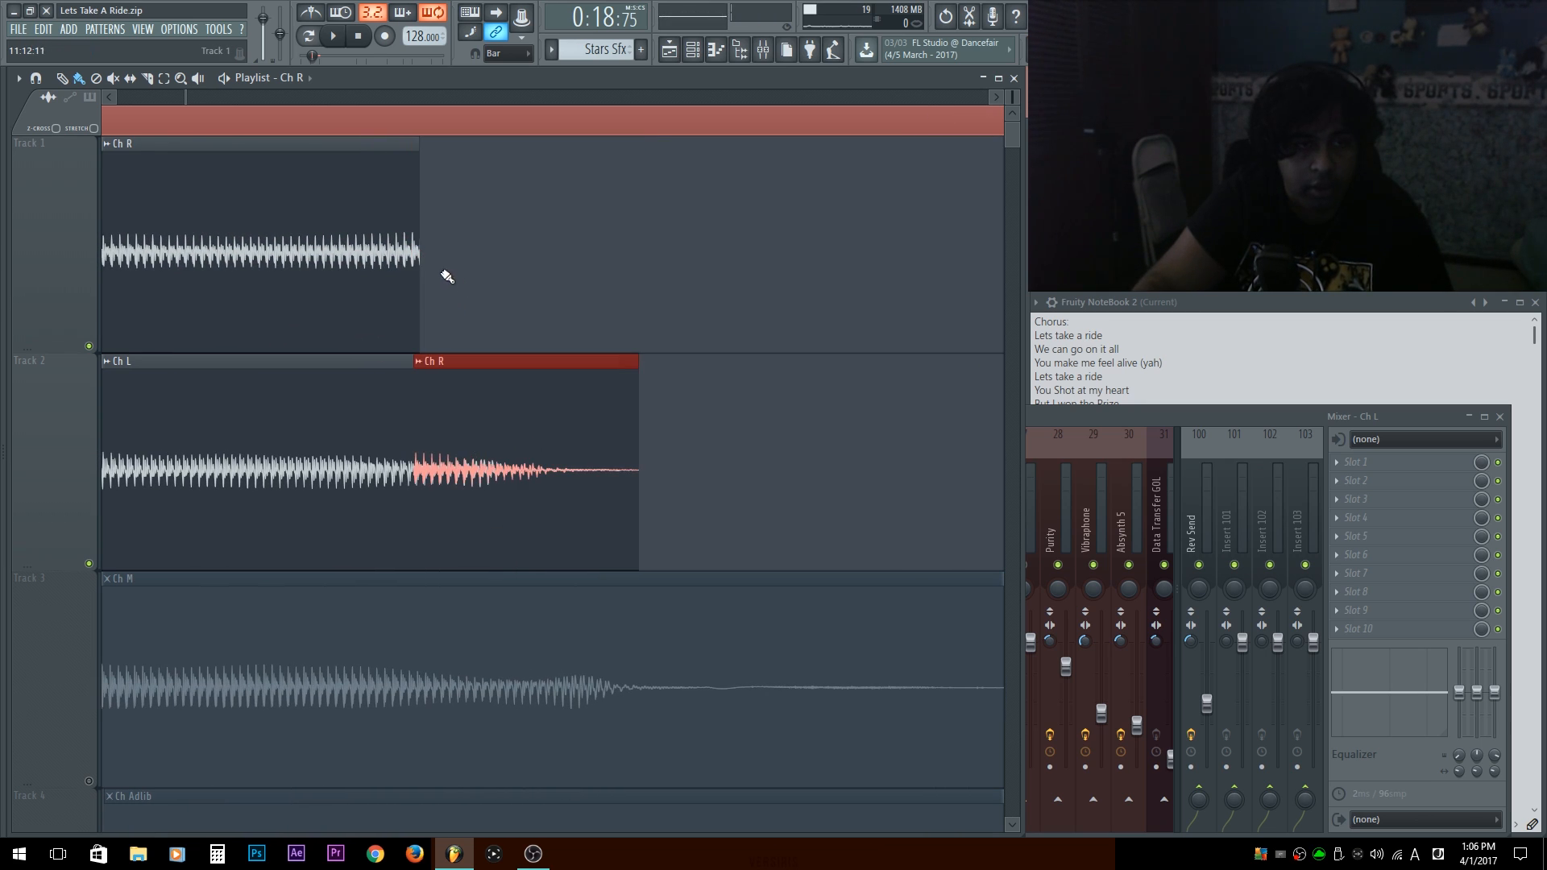
left_click_drag(442, 369, 469, 202)
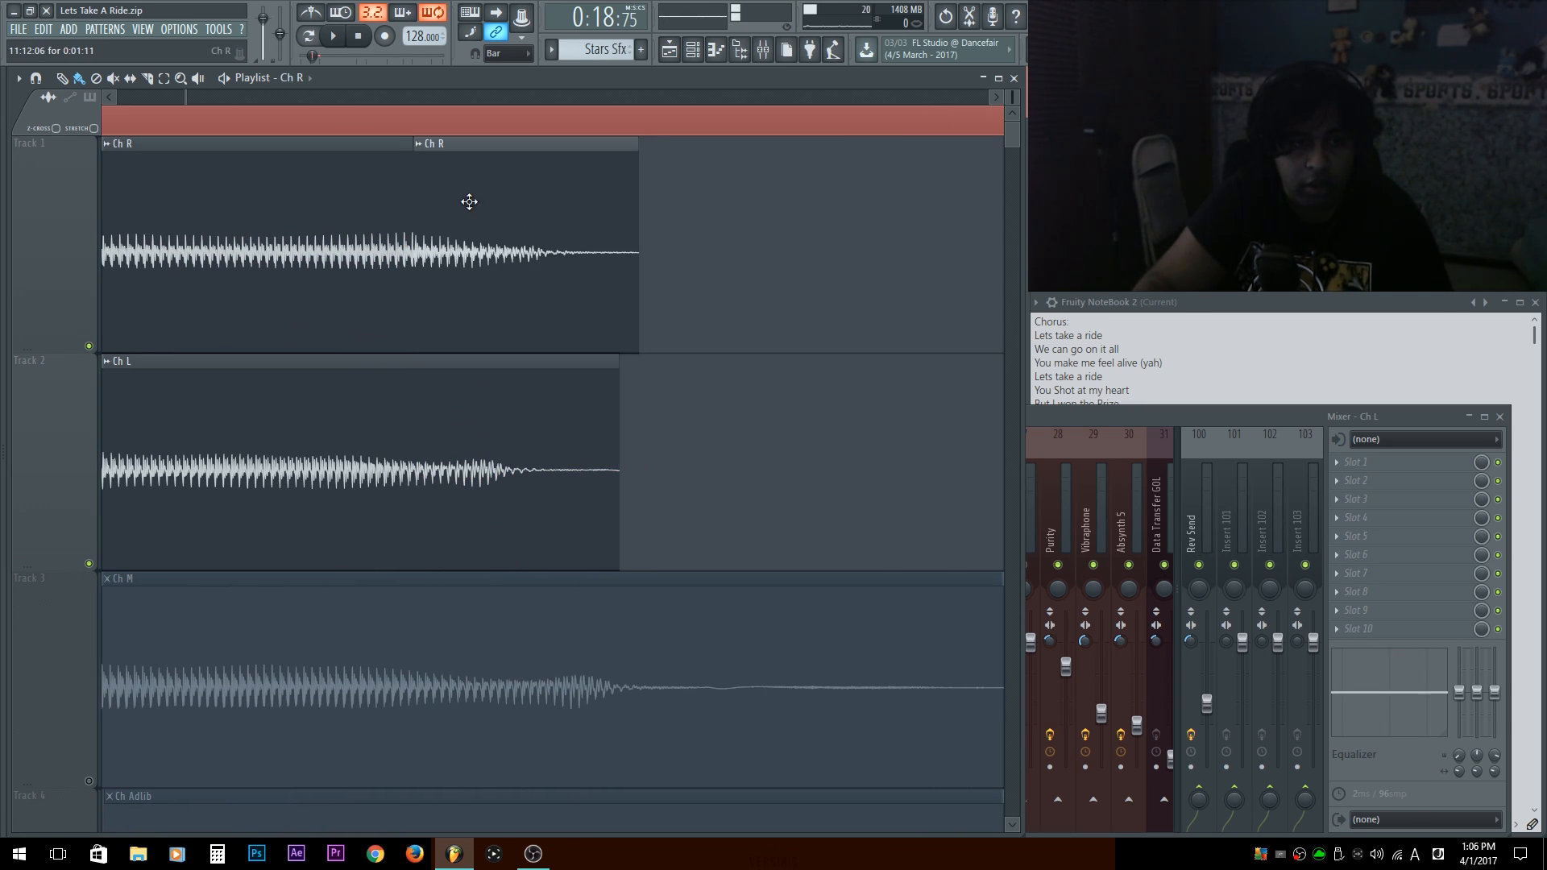
scroll(461, 273, "down", 3)
left_click_drag(460, 272, 815, 297)
left_click_drag(552, 379, 52, 387)
key("space")
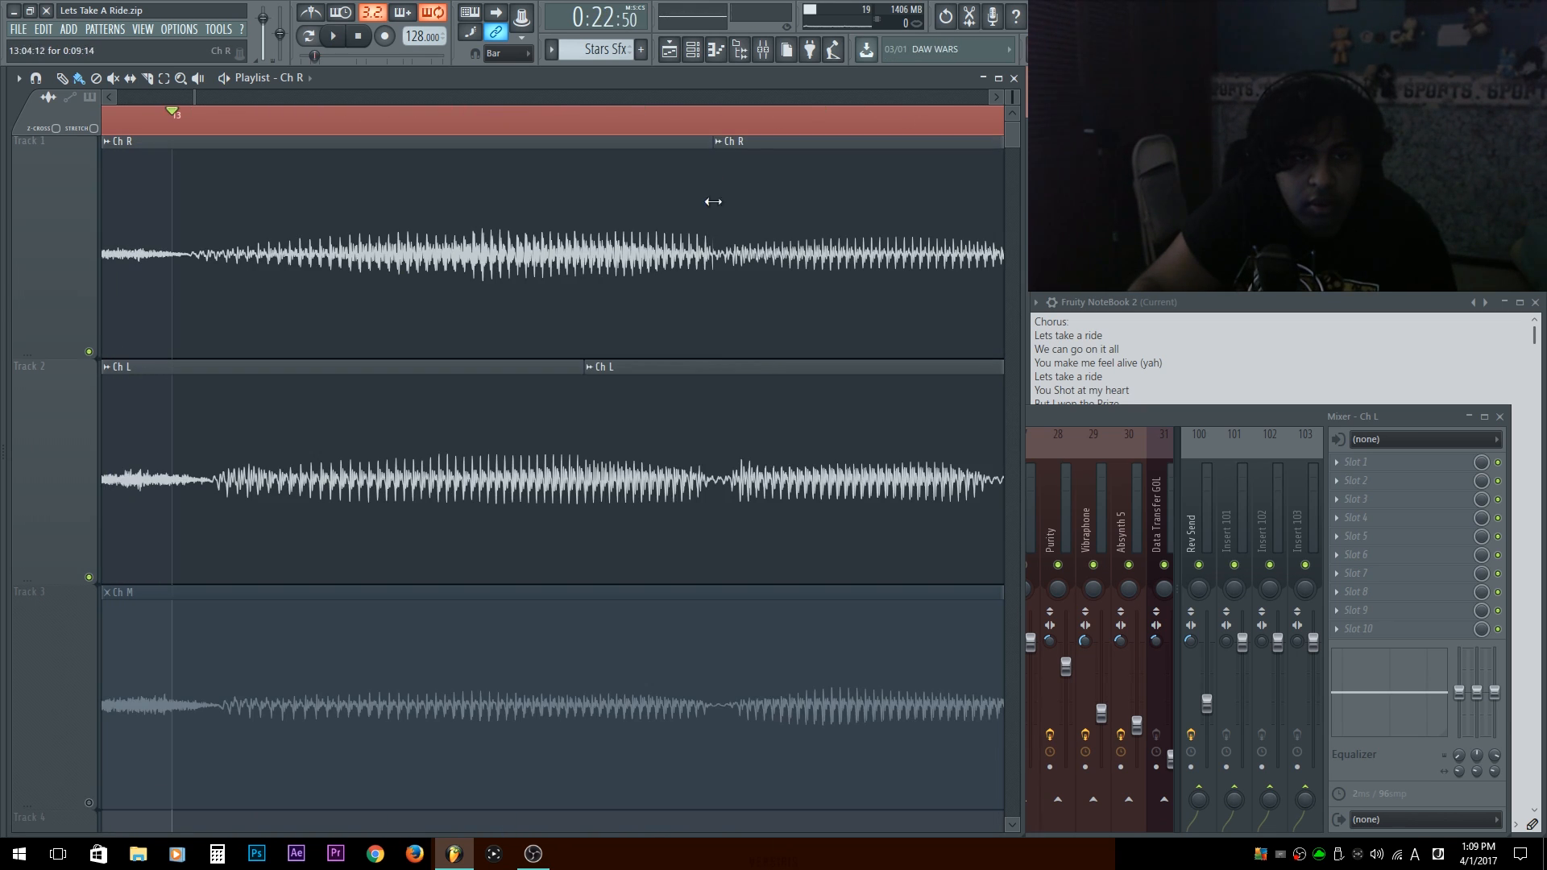
Set the project's timebase to 192 PPQ in the project settings.
key("F12")
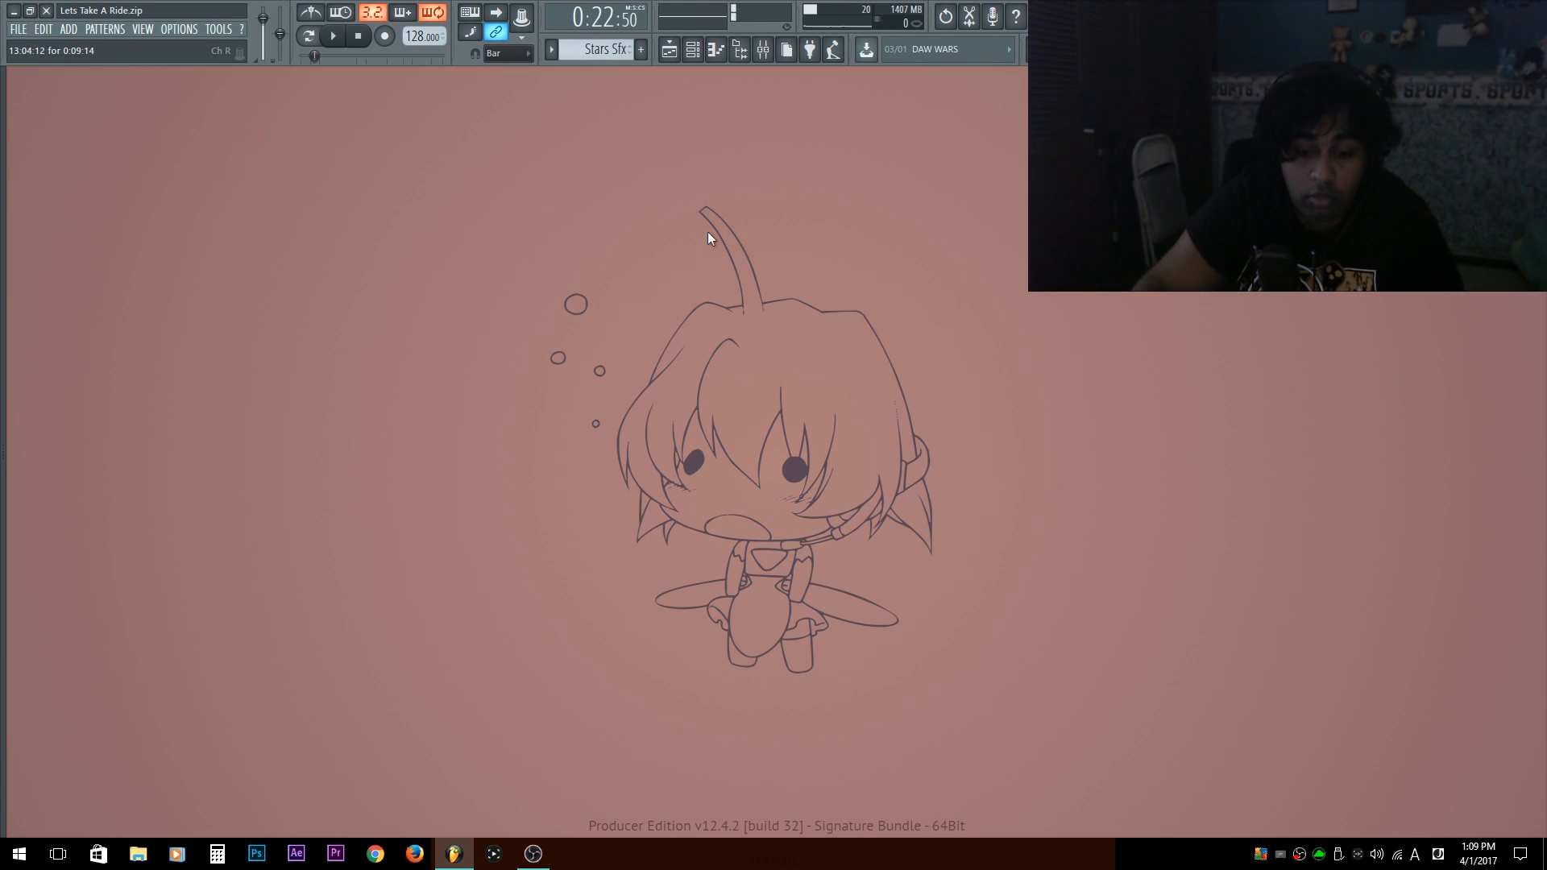
key("F11")
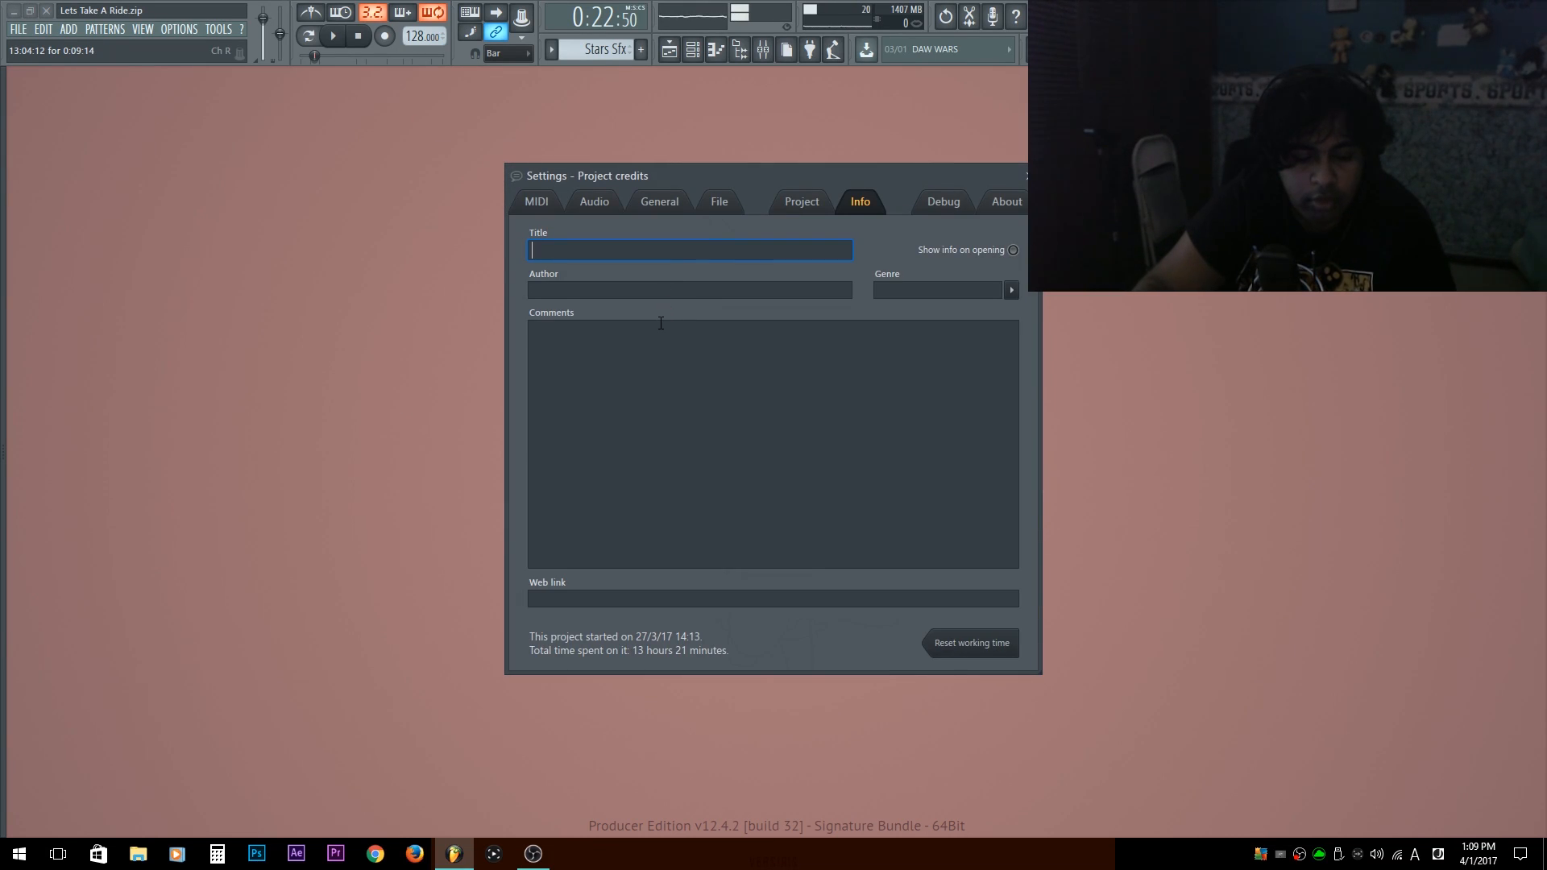
key("F6")
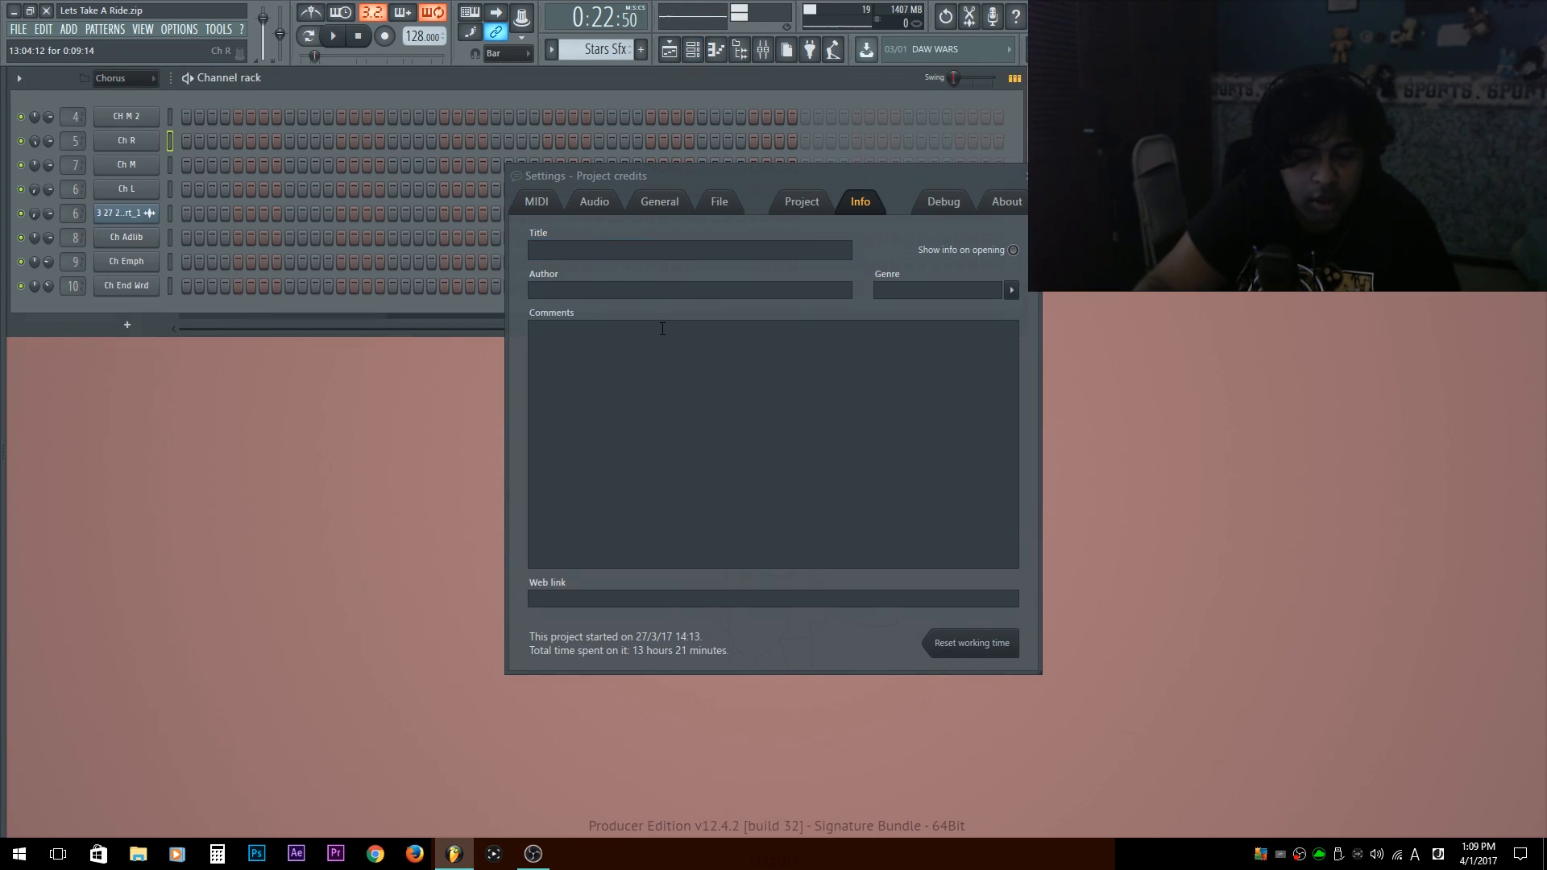
key("F9")
key("F5")
left_click(833, 208)
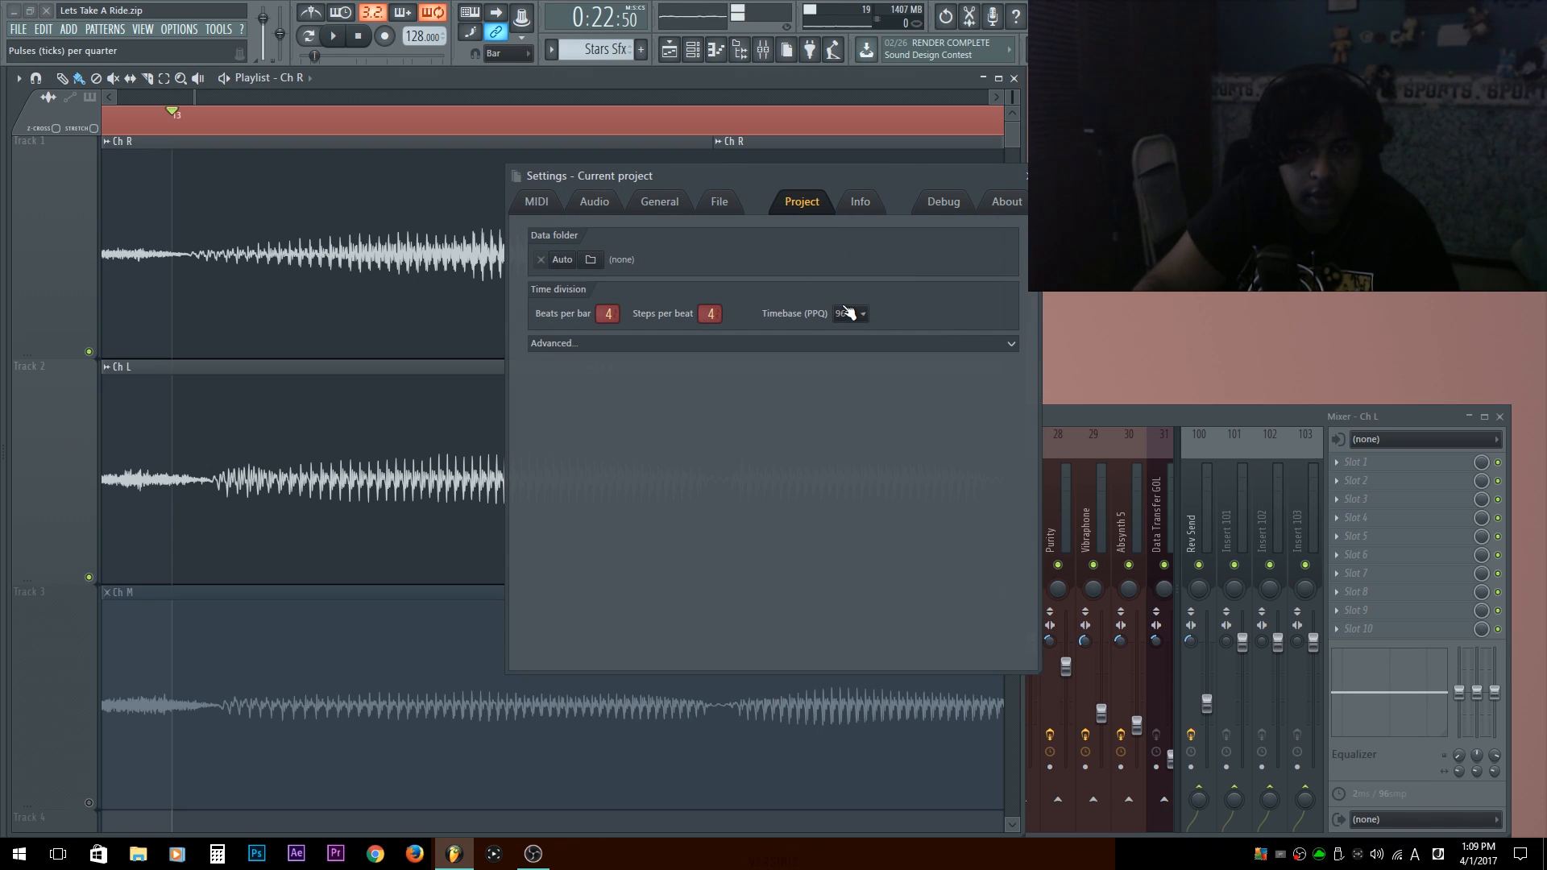
left_click(847, 313)
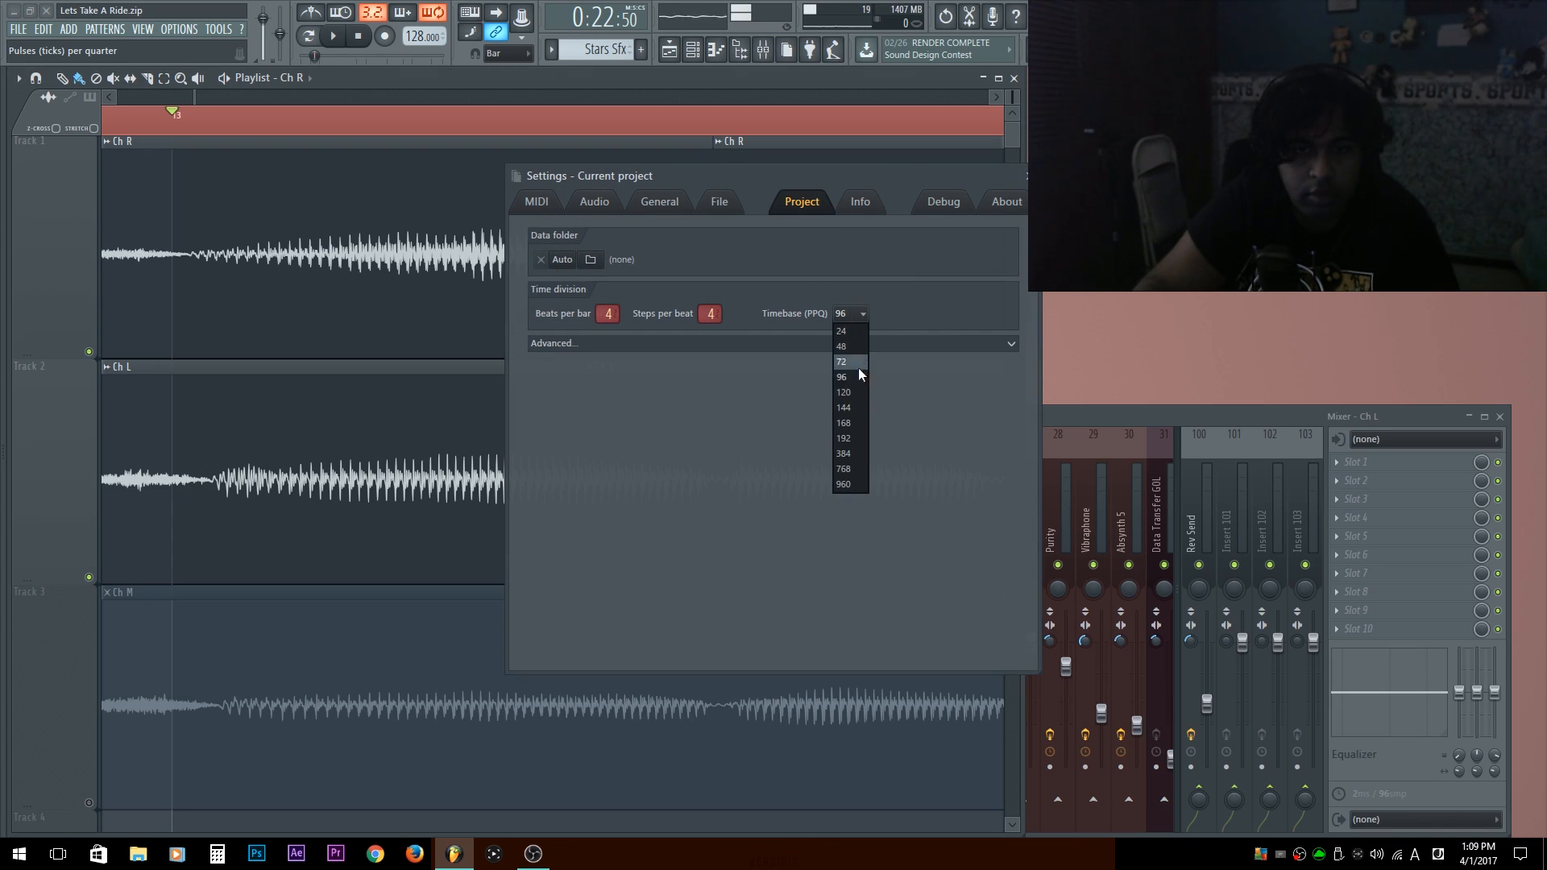
left_click(854, 437)
key("Escape")
Fine-tune the start edge of the Ch R clip cut in bar 13 and play the passage back.
left_click_drag(713, 166, 716, 163)
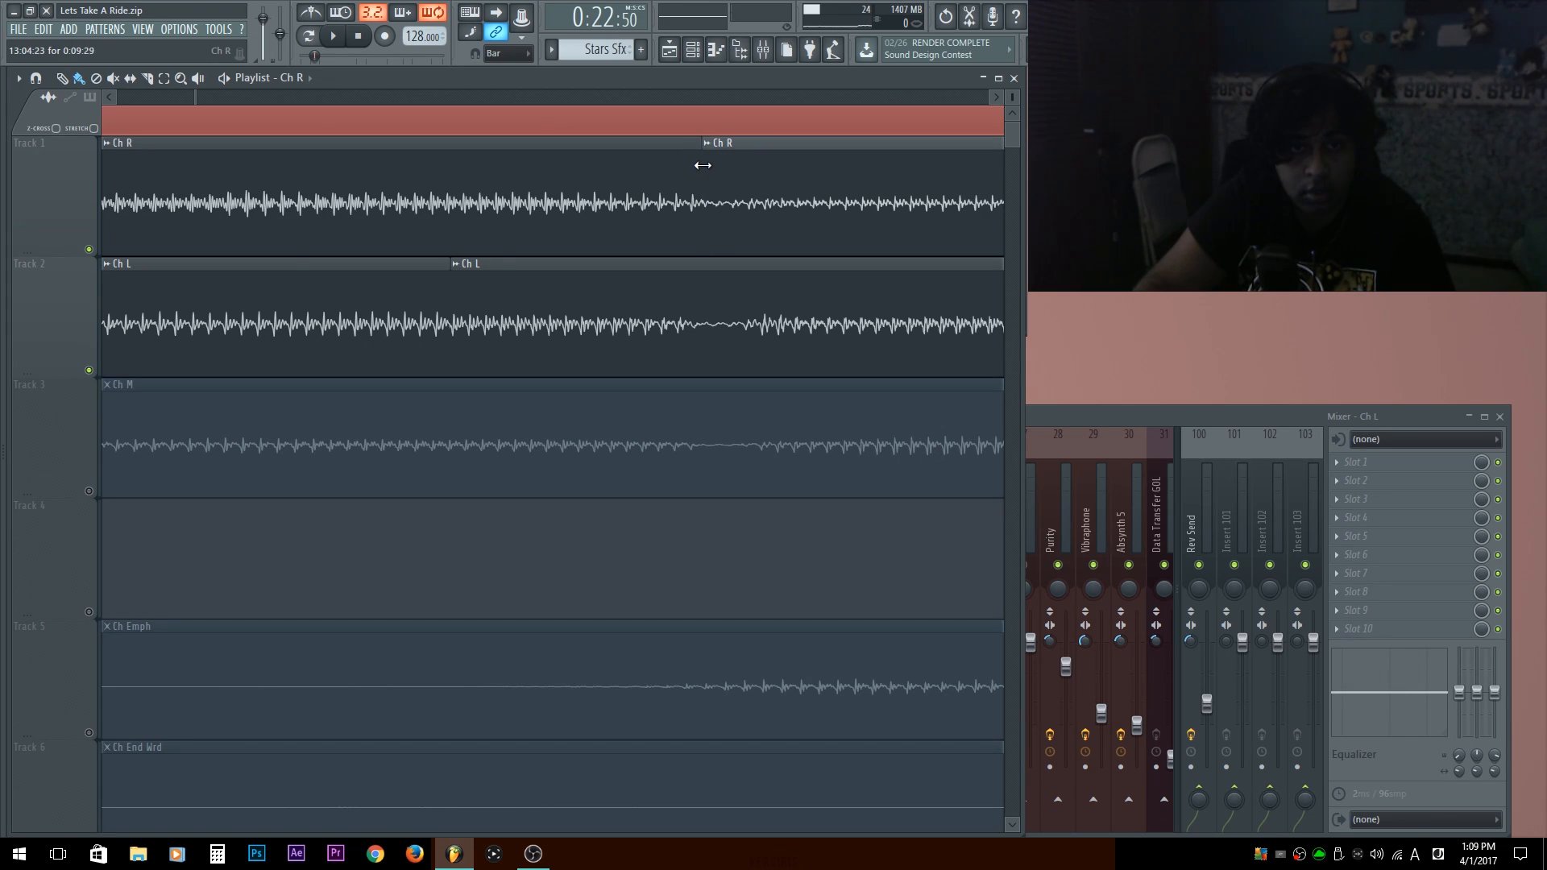
key("space")
key("space")
scroll(703, 179, "down", 10)
scroll(189, 206, "up", 1)
scroll(189, 206, "up", 3)
left_click_drag(387, 213, 529, 322)
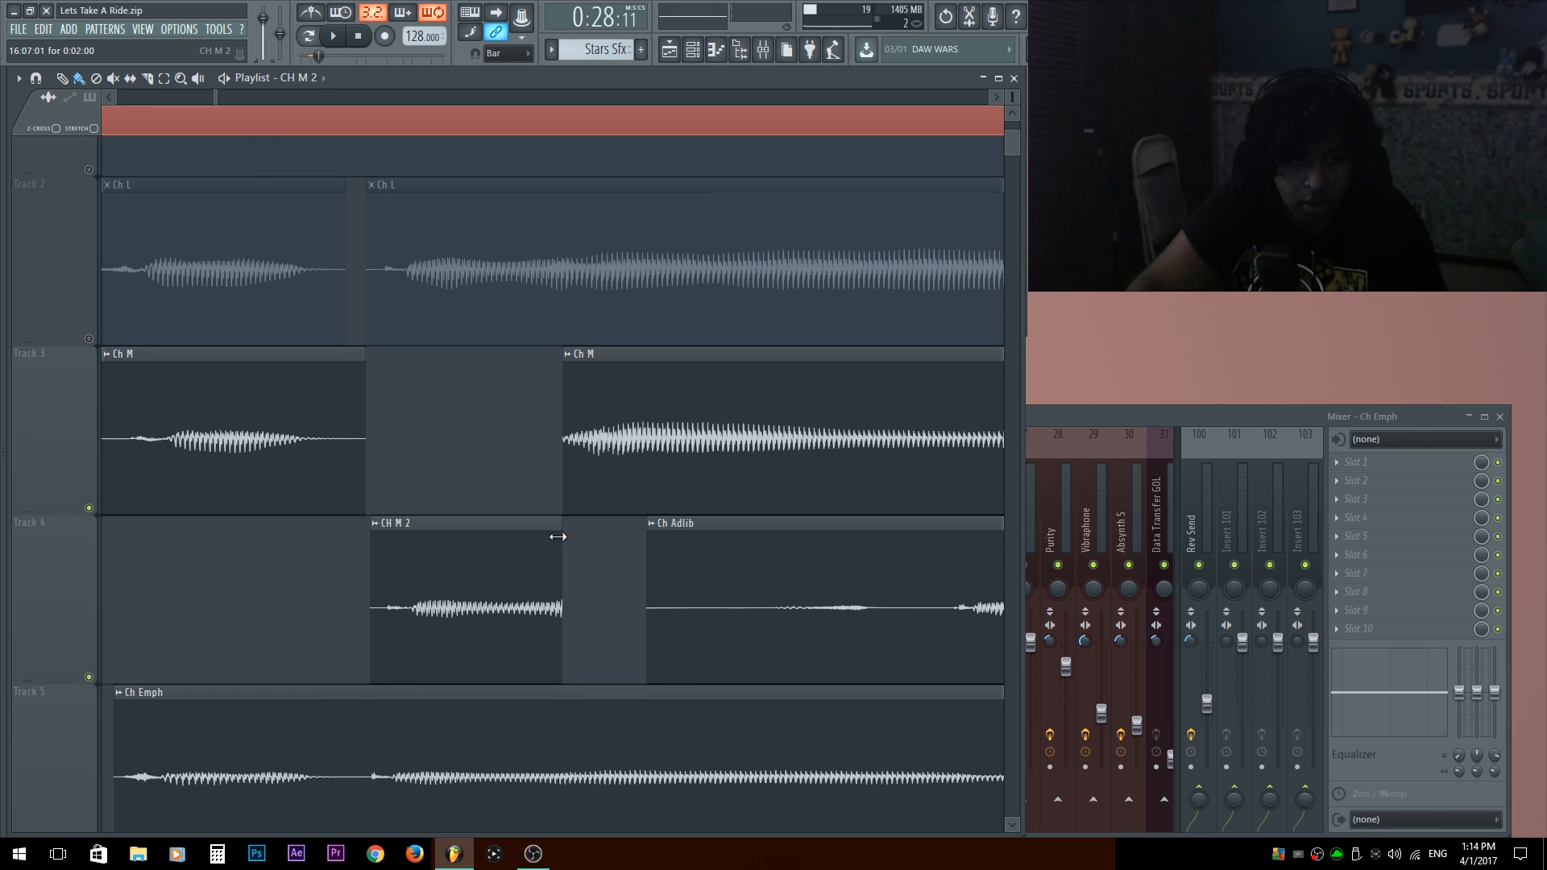
Extend the end of the CH M 2 clip and trim the start of the following Ch M clip to meet it, checking by playback.
left_click_drag(560, 524, 608, 528)
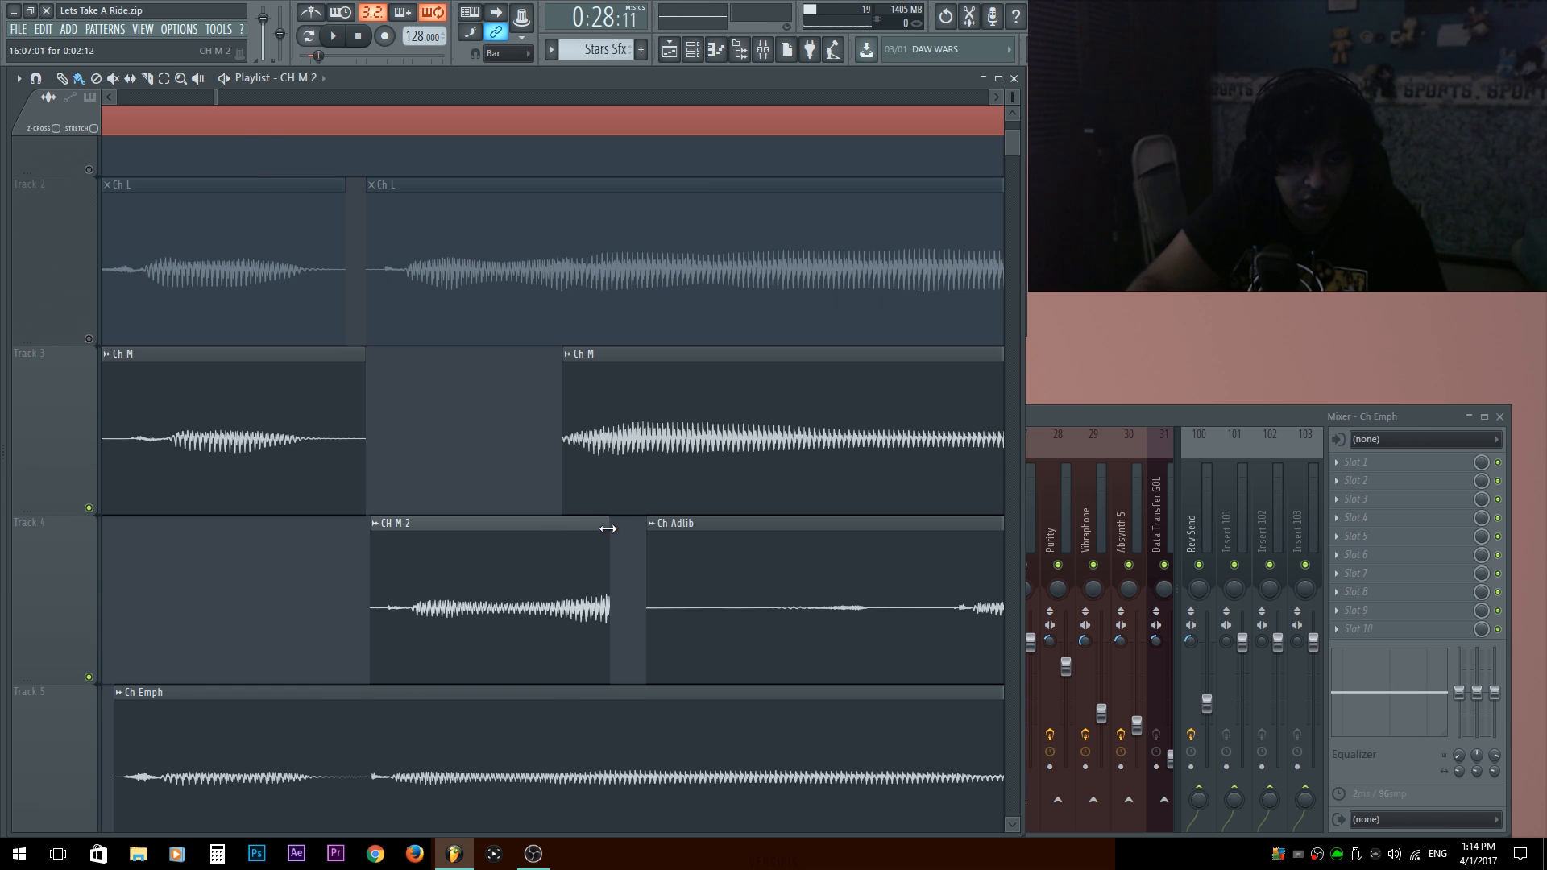
key("space")
key("space")
left_click_drag(565, 449, 592, 450)
key("space")
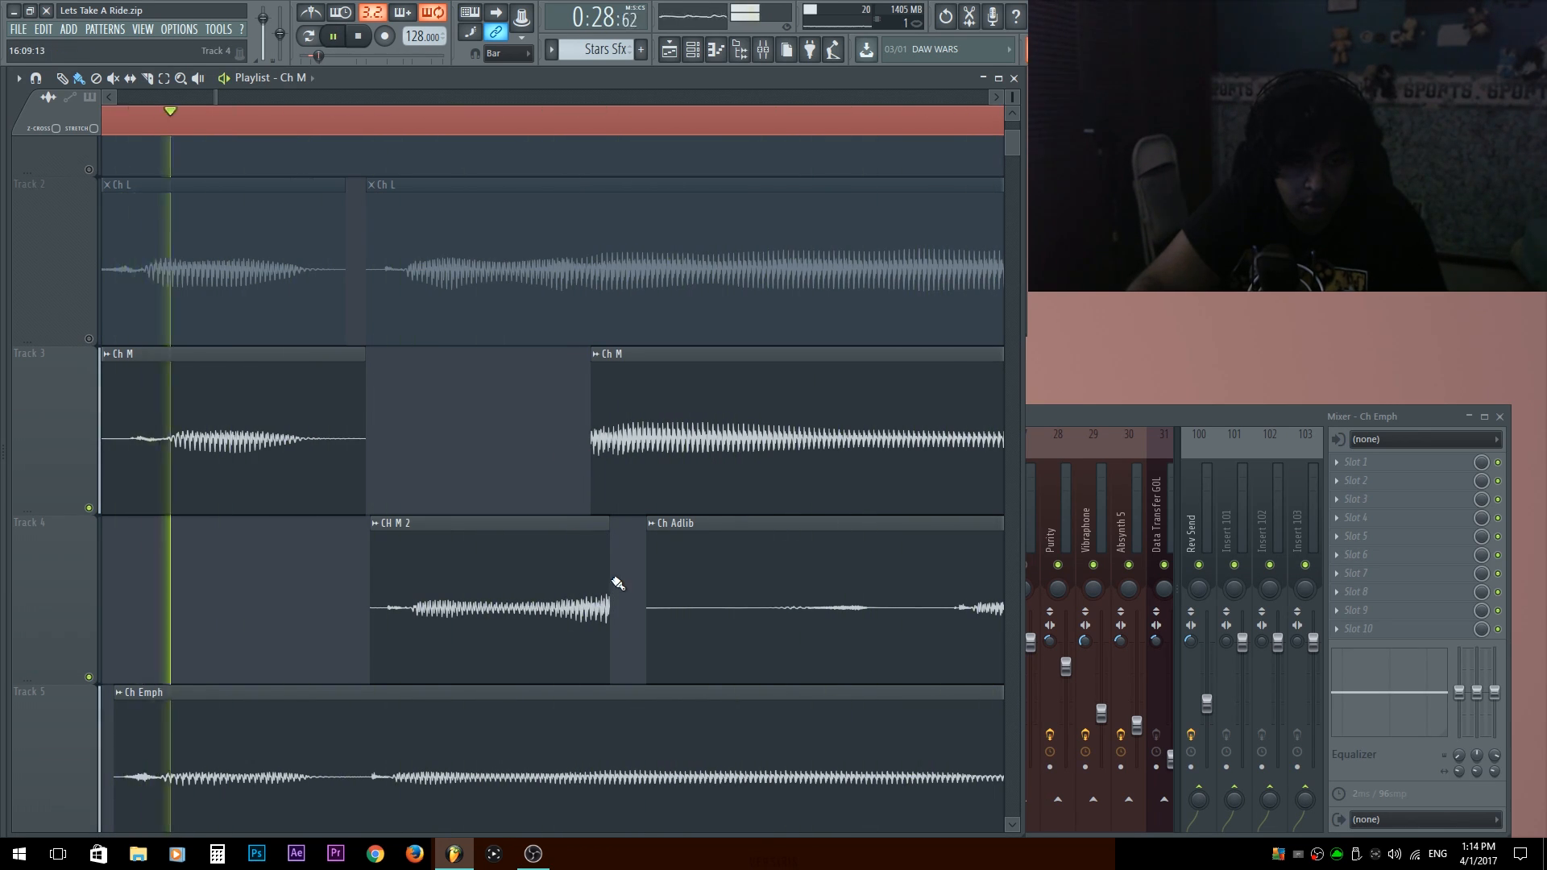
key("space")
left_click_drag(339, 466, 365, 463)
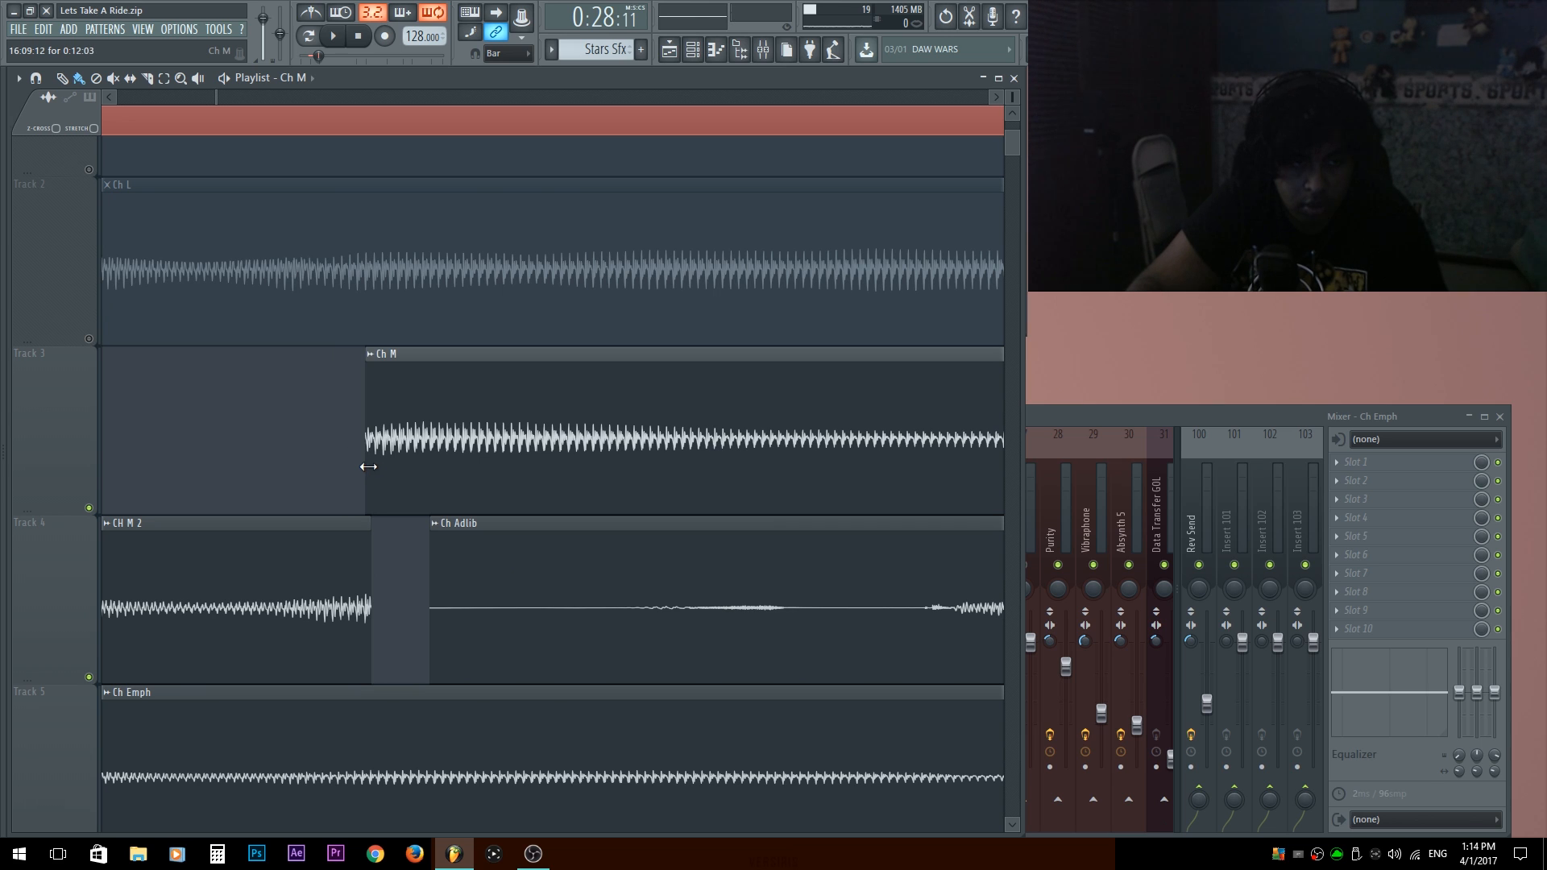
Make the CH M 2 clip unique and give it a volume automation that curves down to zero at the clip's end.
right_click(407, 546)
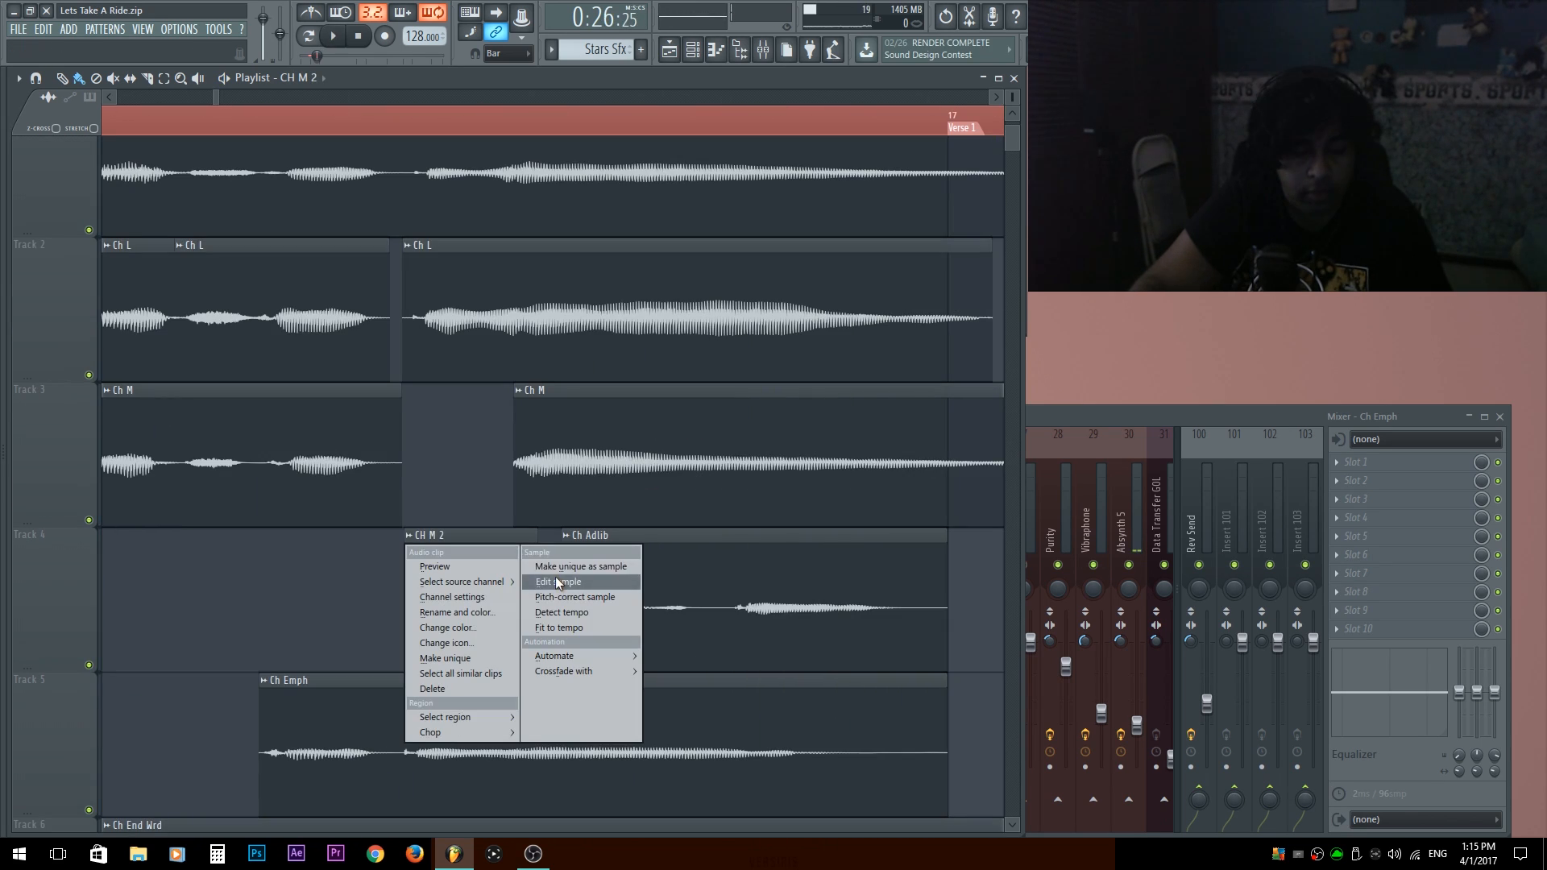
left_click(458, 666)
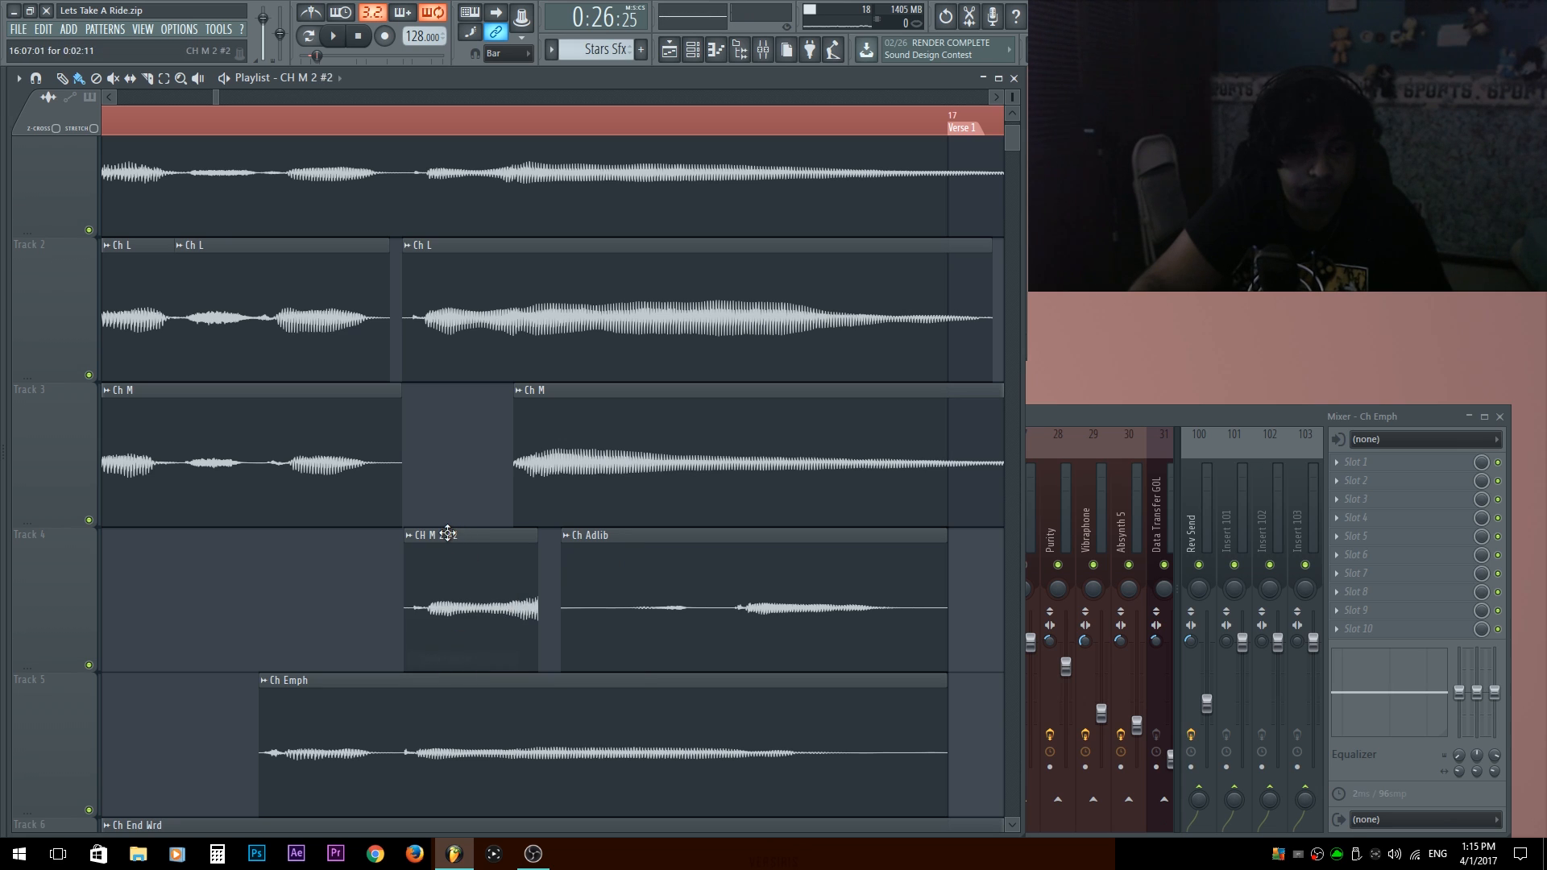
right_click(410, 543)
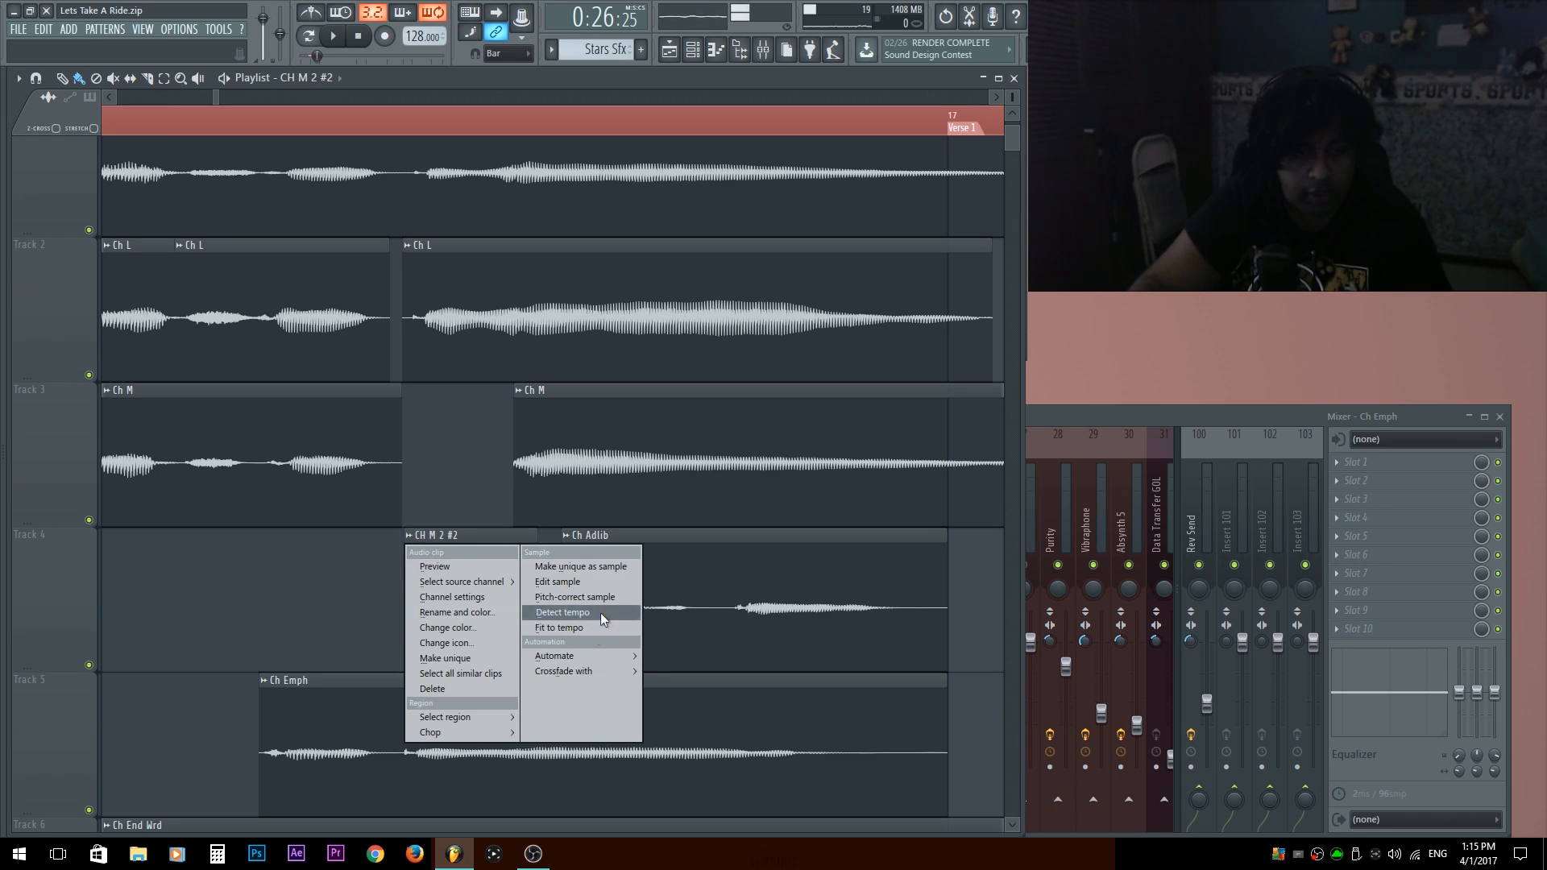
mouse_move(611, 654)
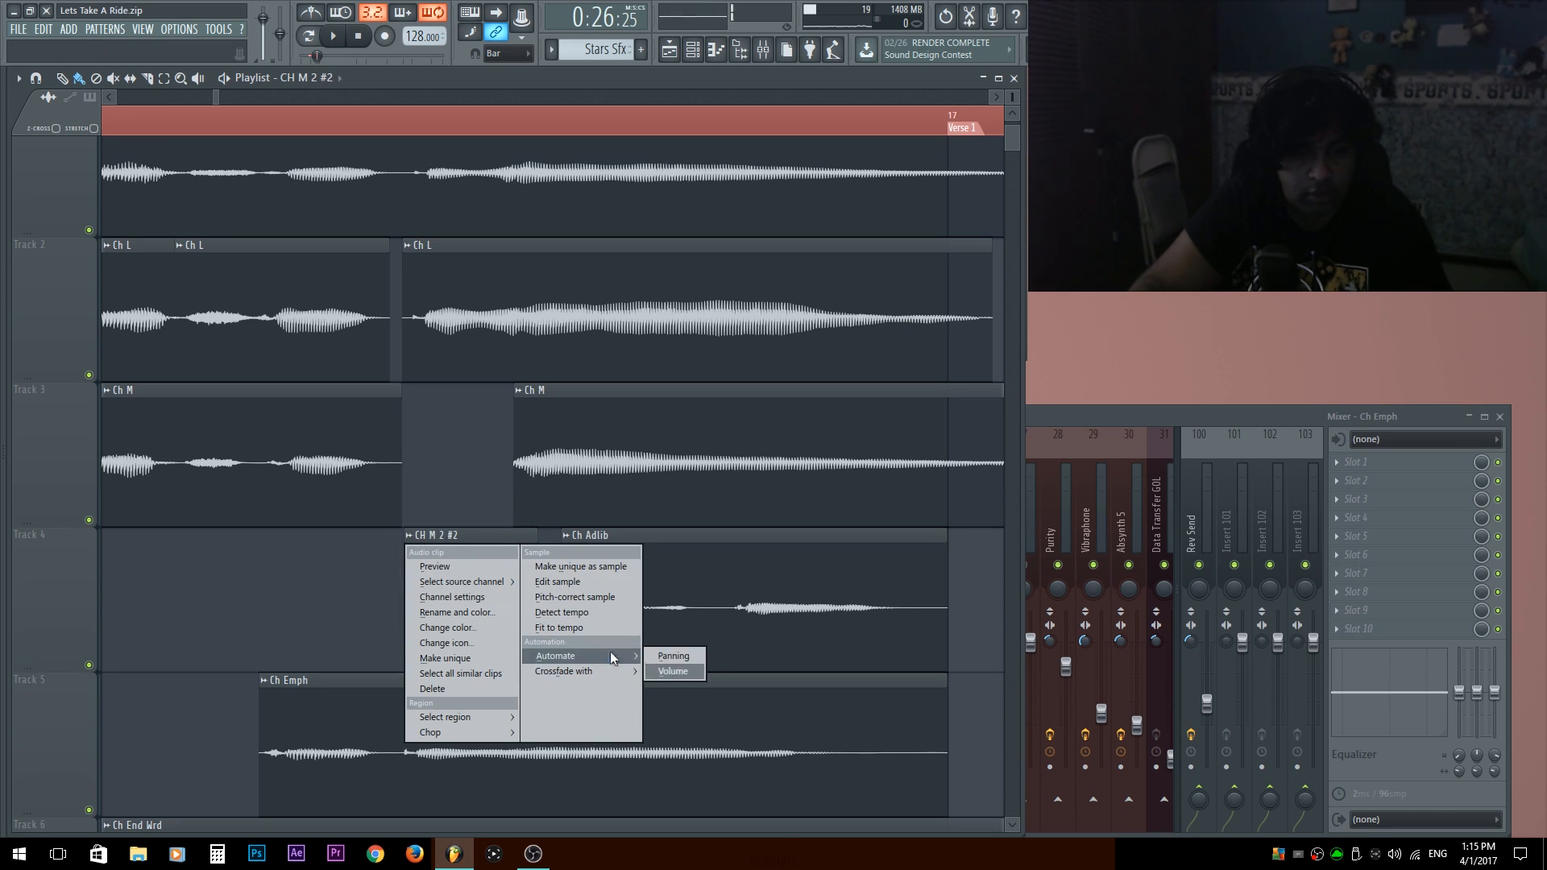
left_click(673, 671)
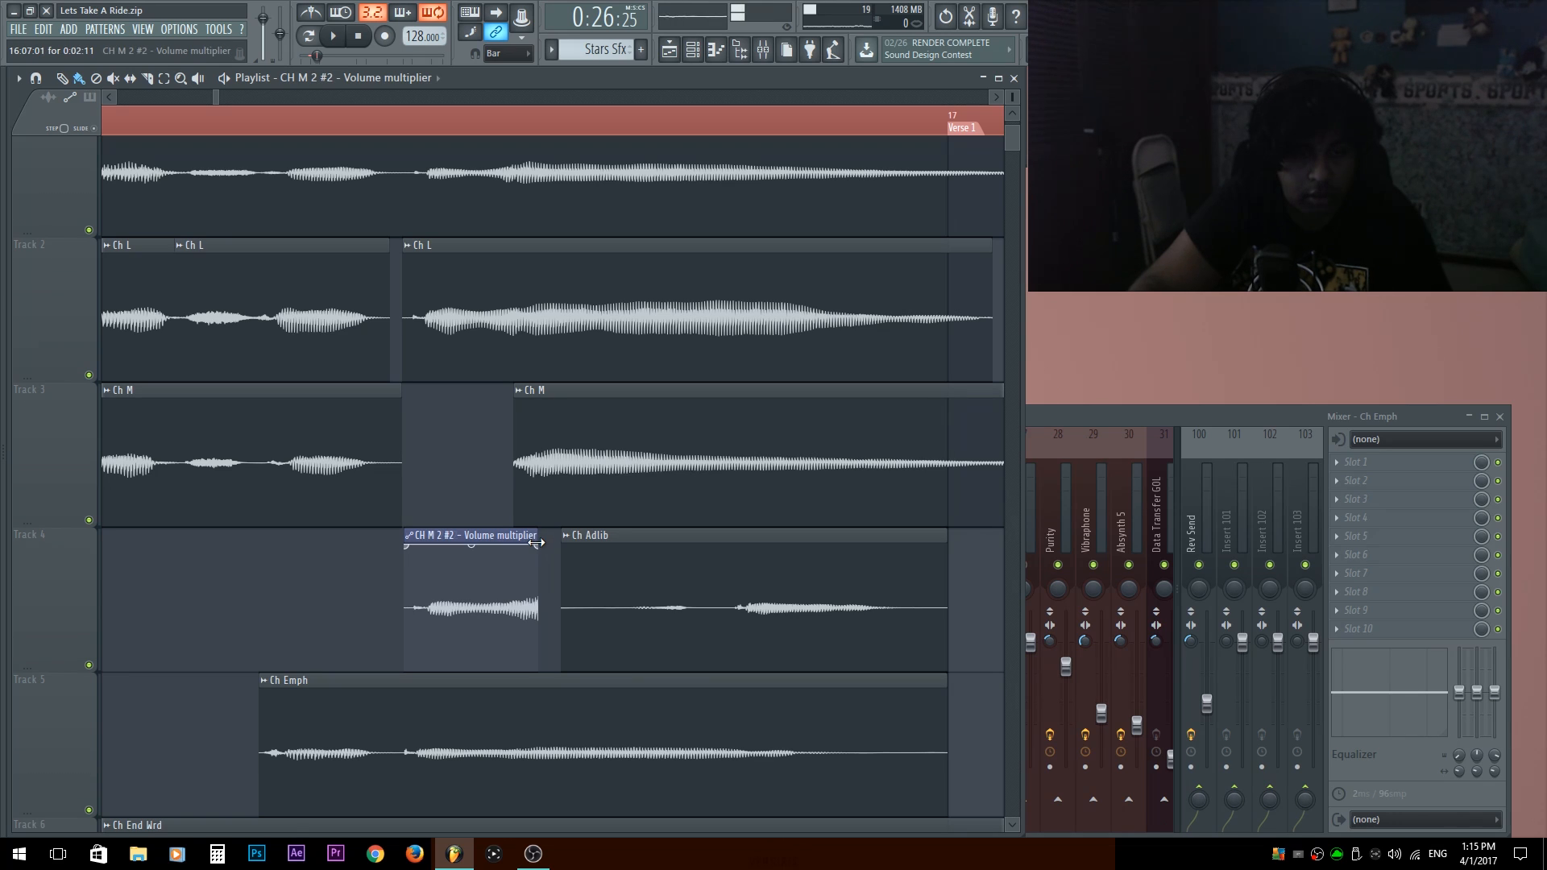
left_click_drag(540, 546, 547, 710)
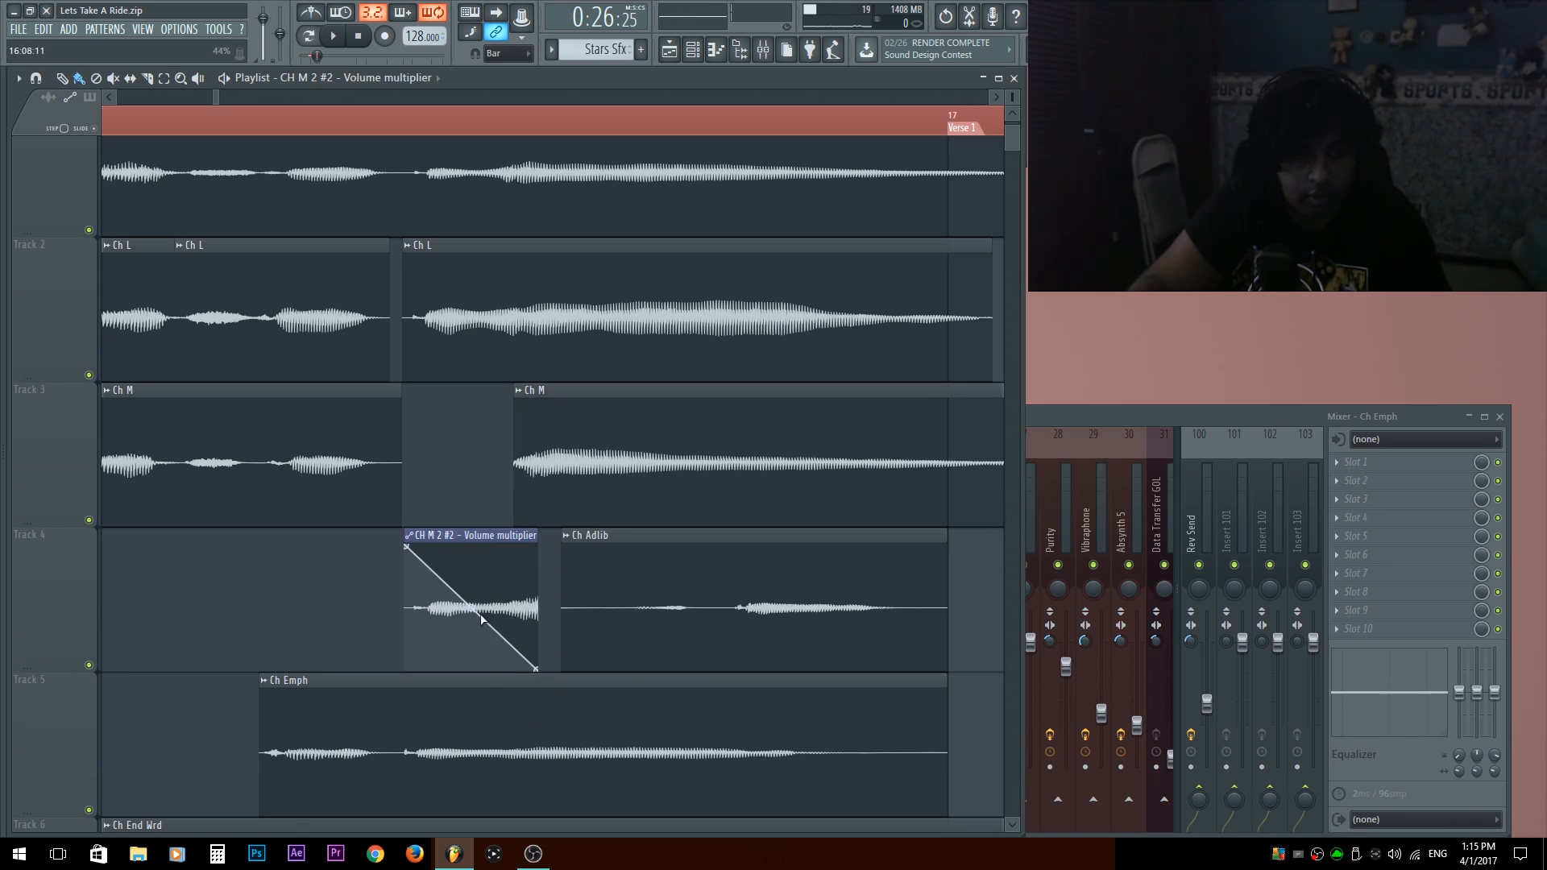
left_click_drag(470, 607, 472, 546)
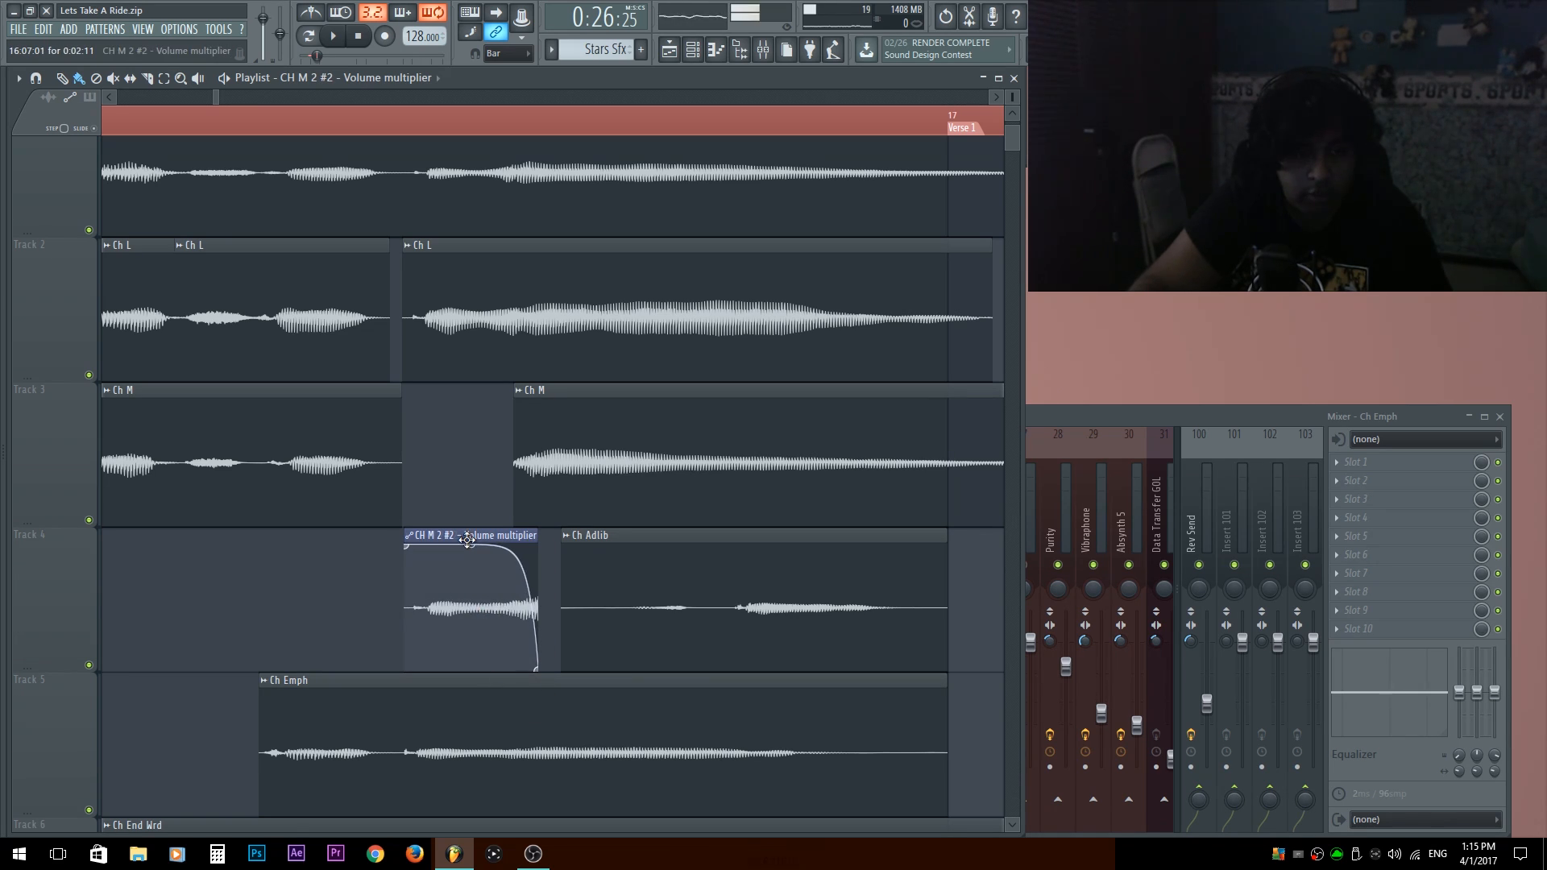
left_click_drag(380, 594, 628, 565)
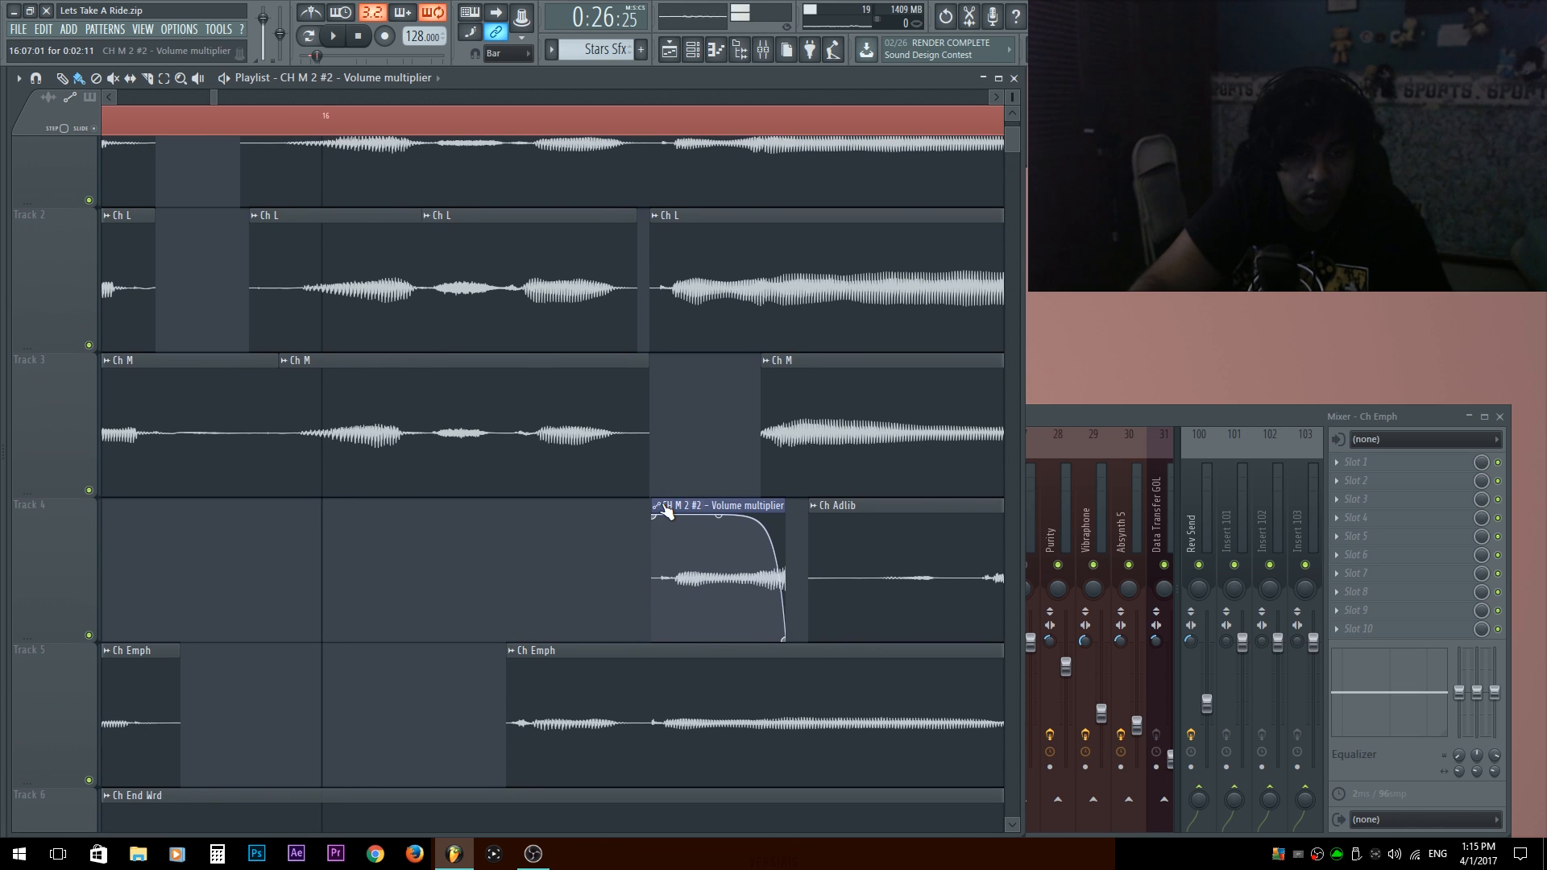
left_click_drag(374, 569, 673, 540)
scroll(129, 435, "down", 5)
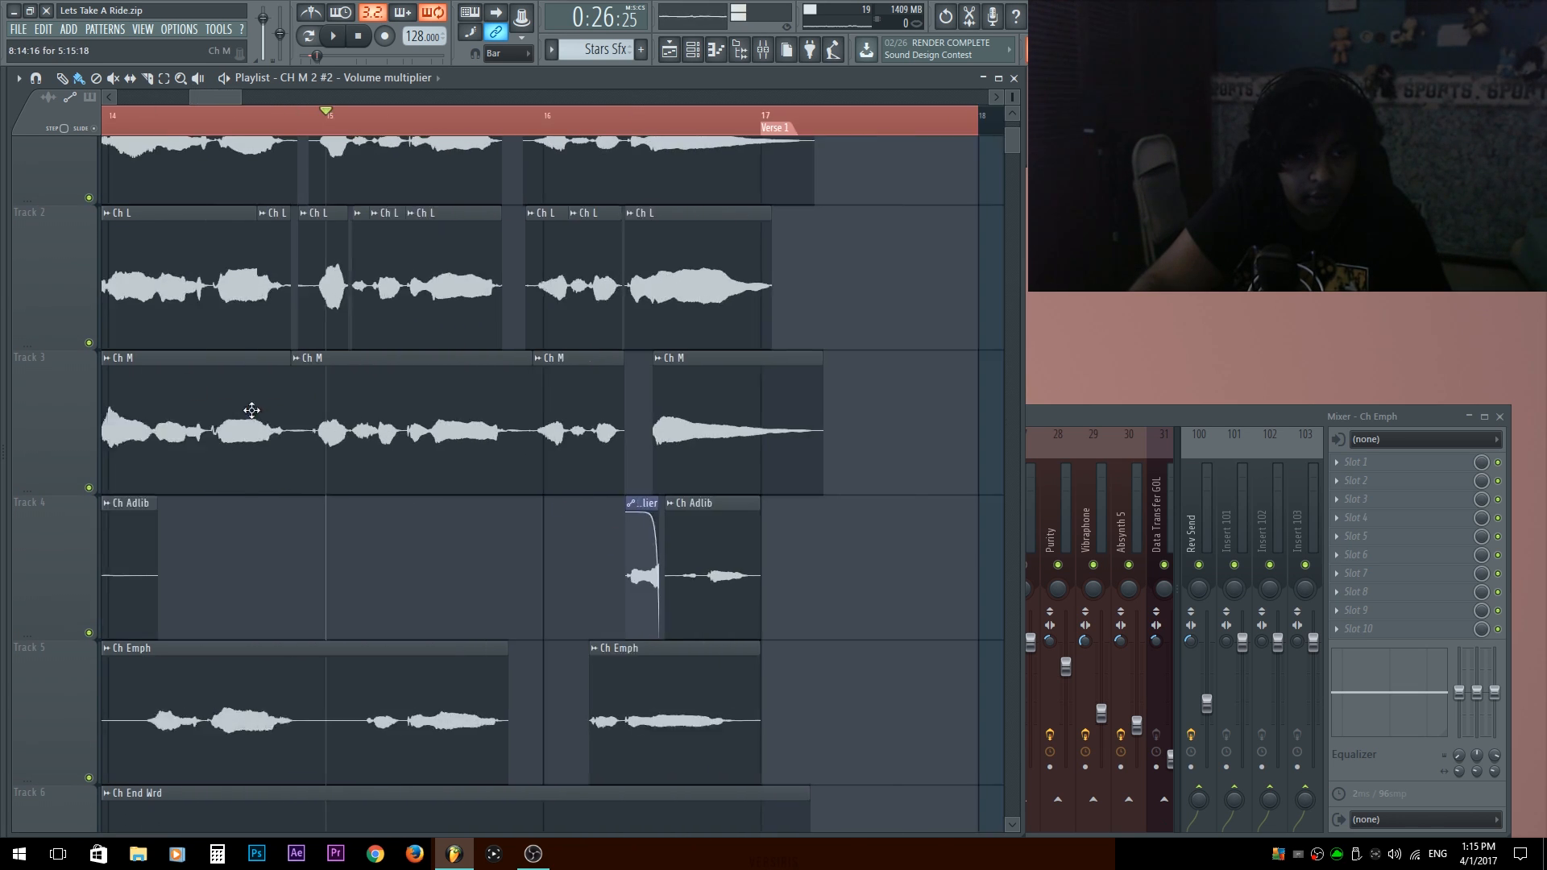
scroll(129, 437, "down", 6)
scroll(375, 454, "up", 8)
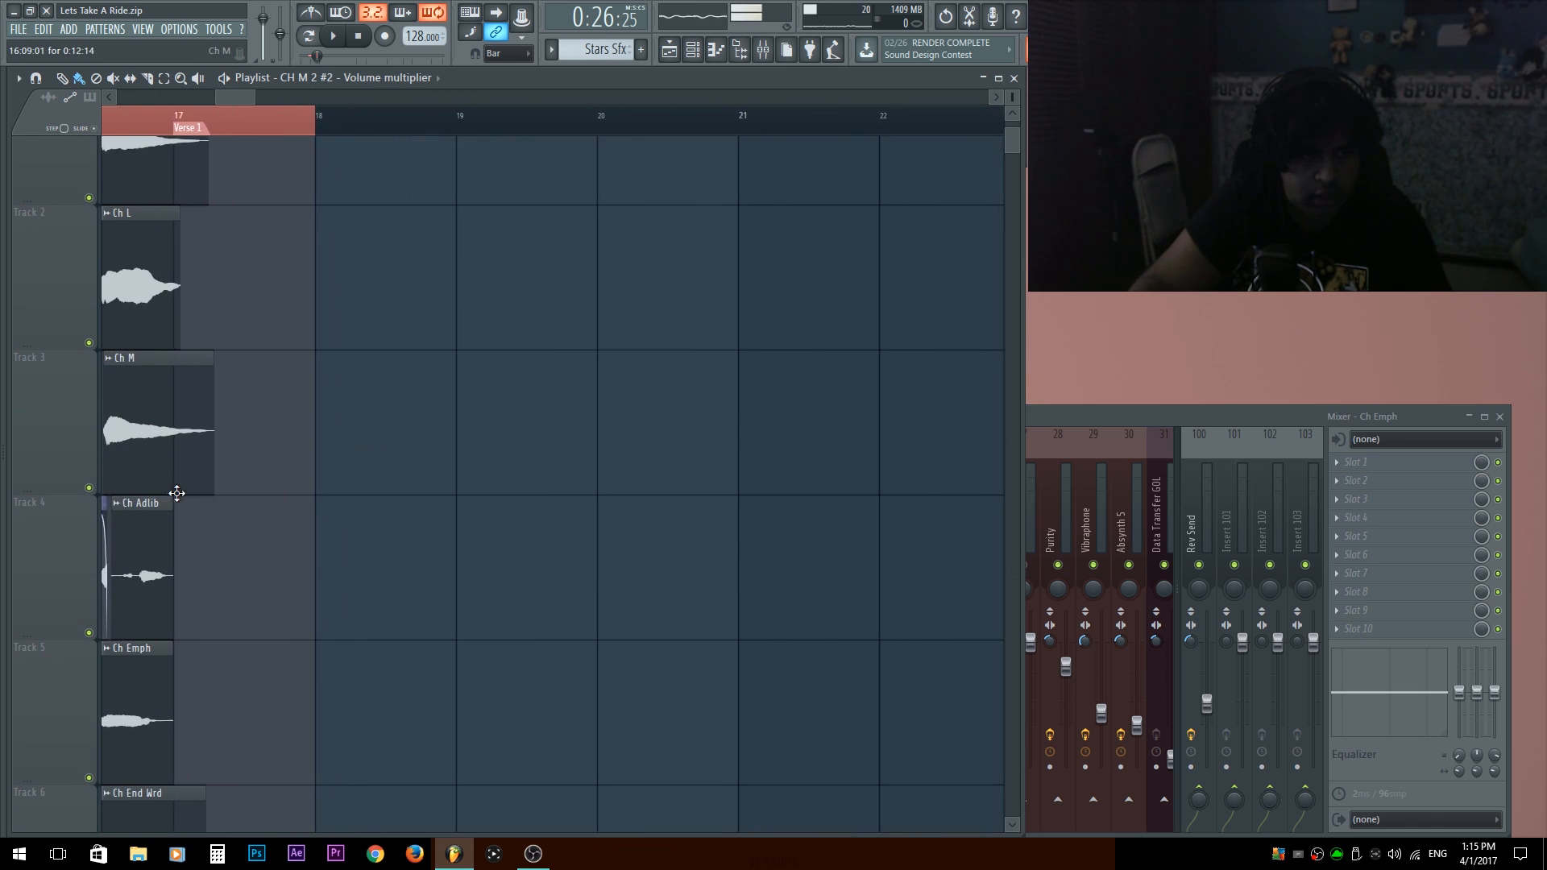
Play back the passage around bar 16 to check the transition from the faded CH M 2 clip into the following Ch M clip.
left_click_drag(137, 509, 535, 497)
scroll(535, 497, "up", 3)
scroll(282, 518, "up", 2)
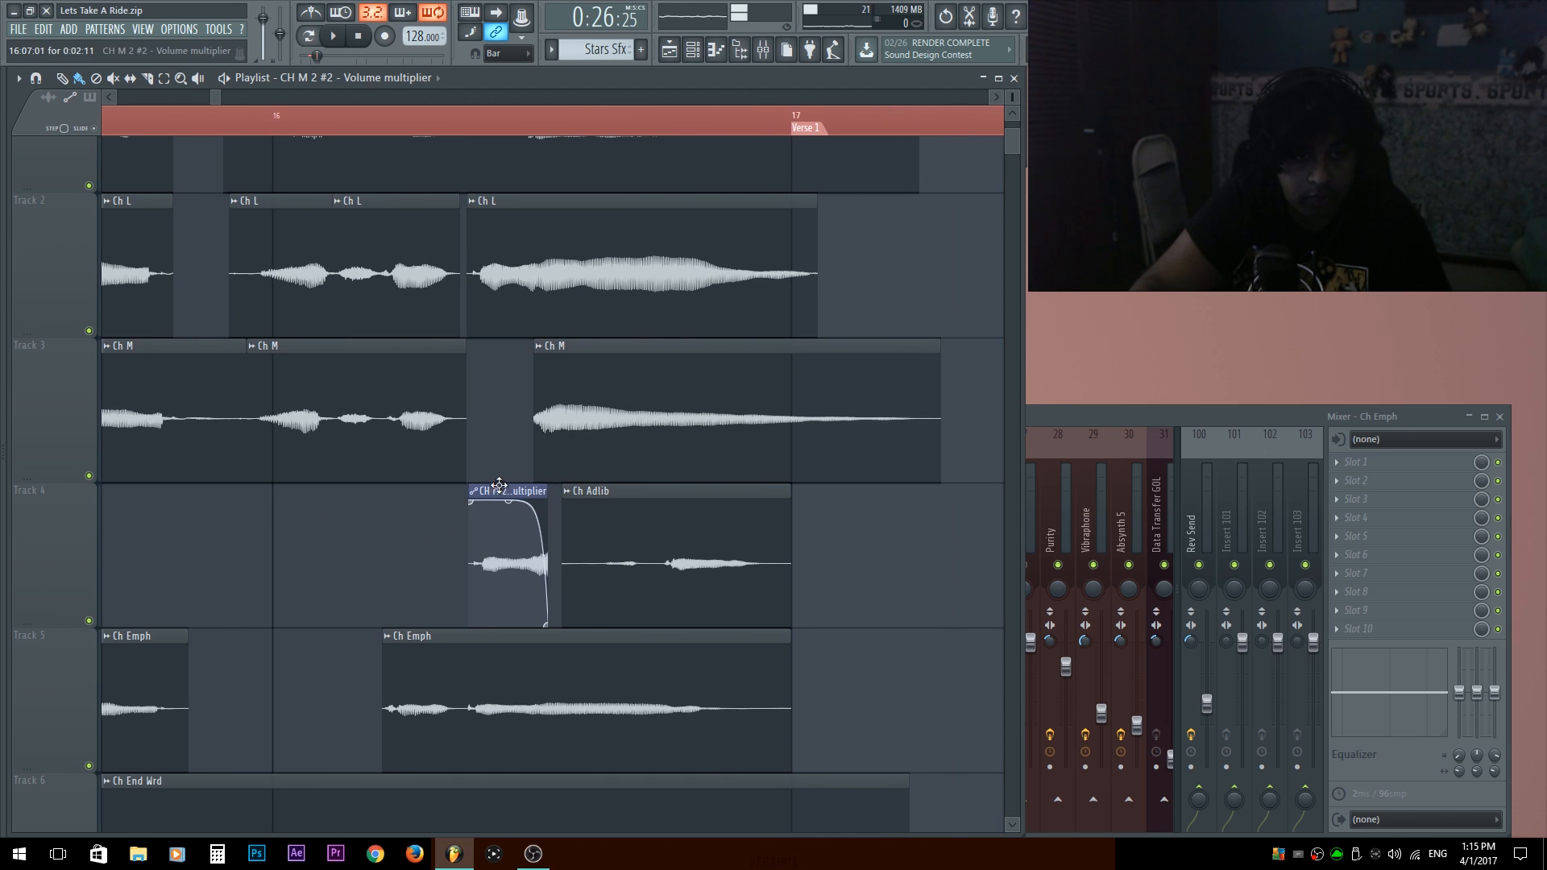
scroll(495, 486, "up", 3)
key("space")
left_click_drag(753, 448, 629, 473)
left_click(505, 128)
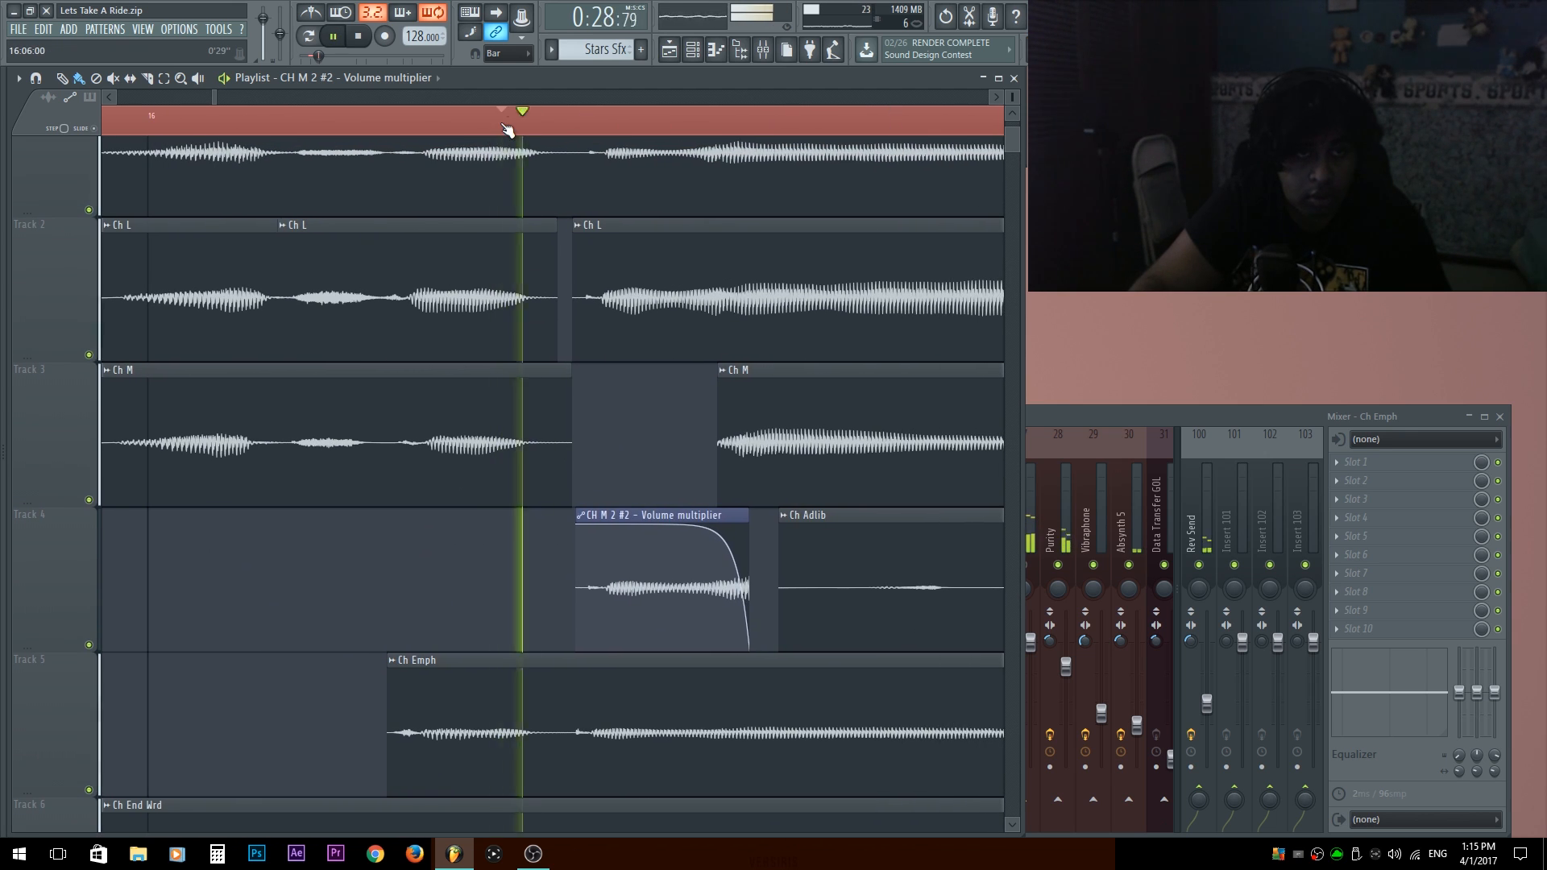
key("space")
key("space")
key("space")
left_click(164, 125)
key("space")
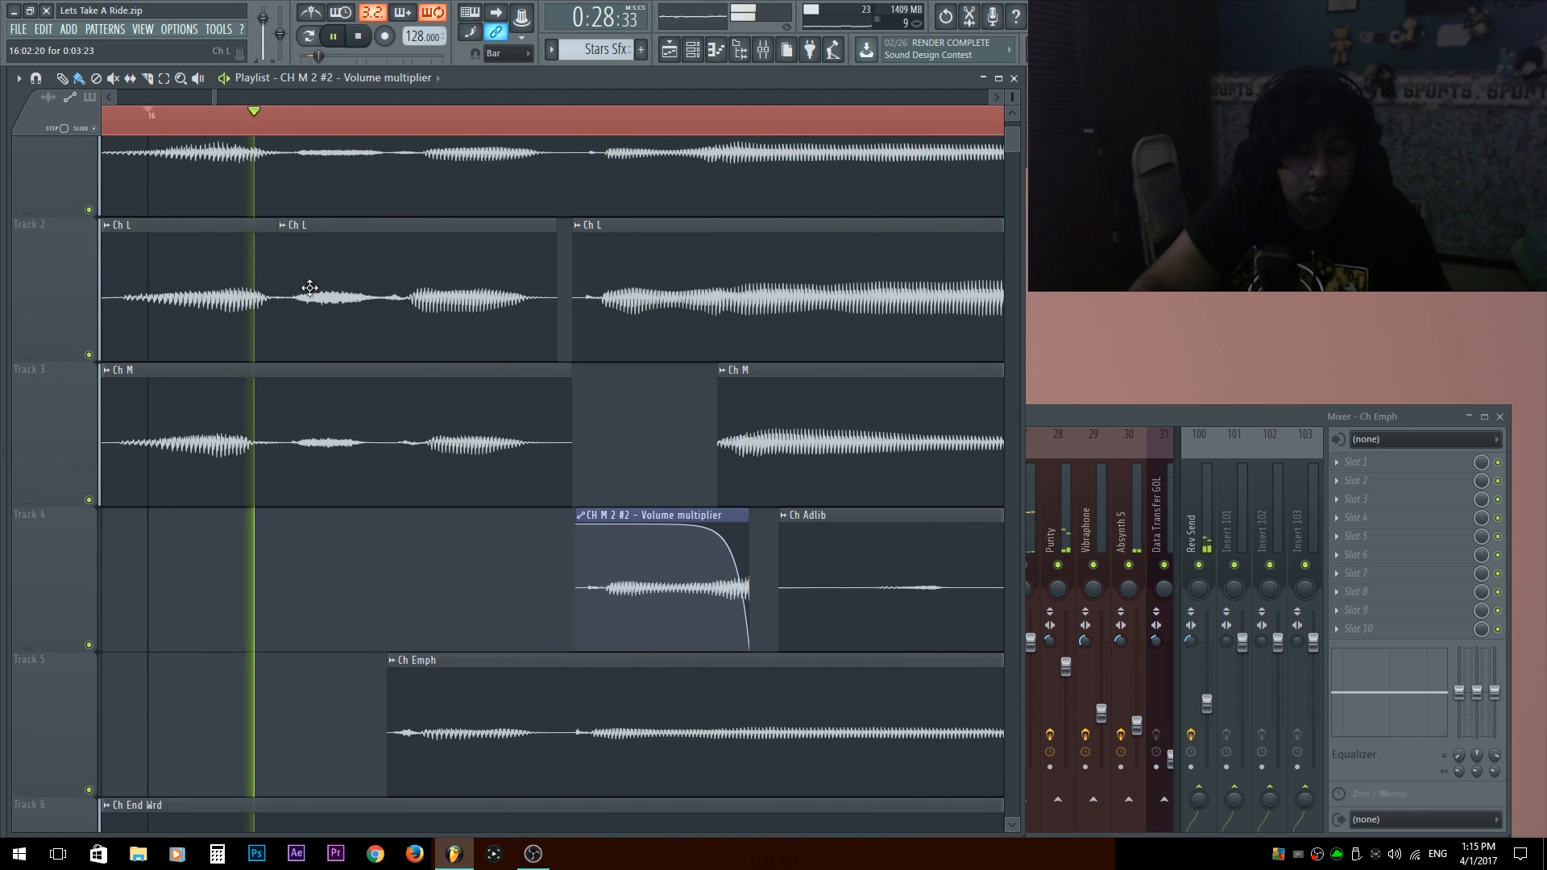
key("space")
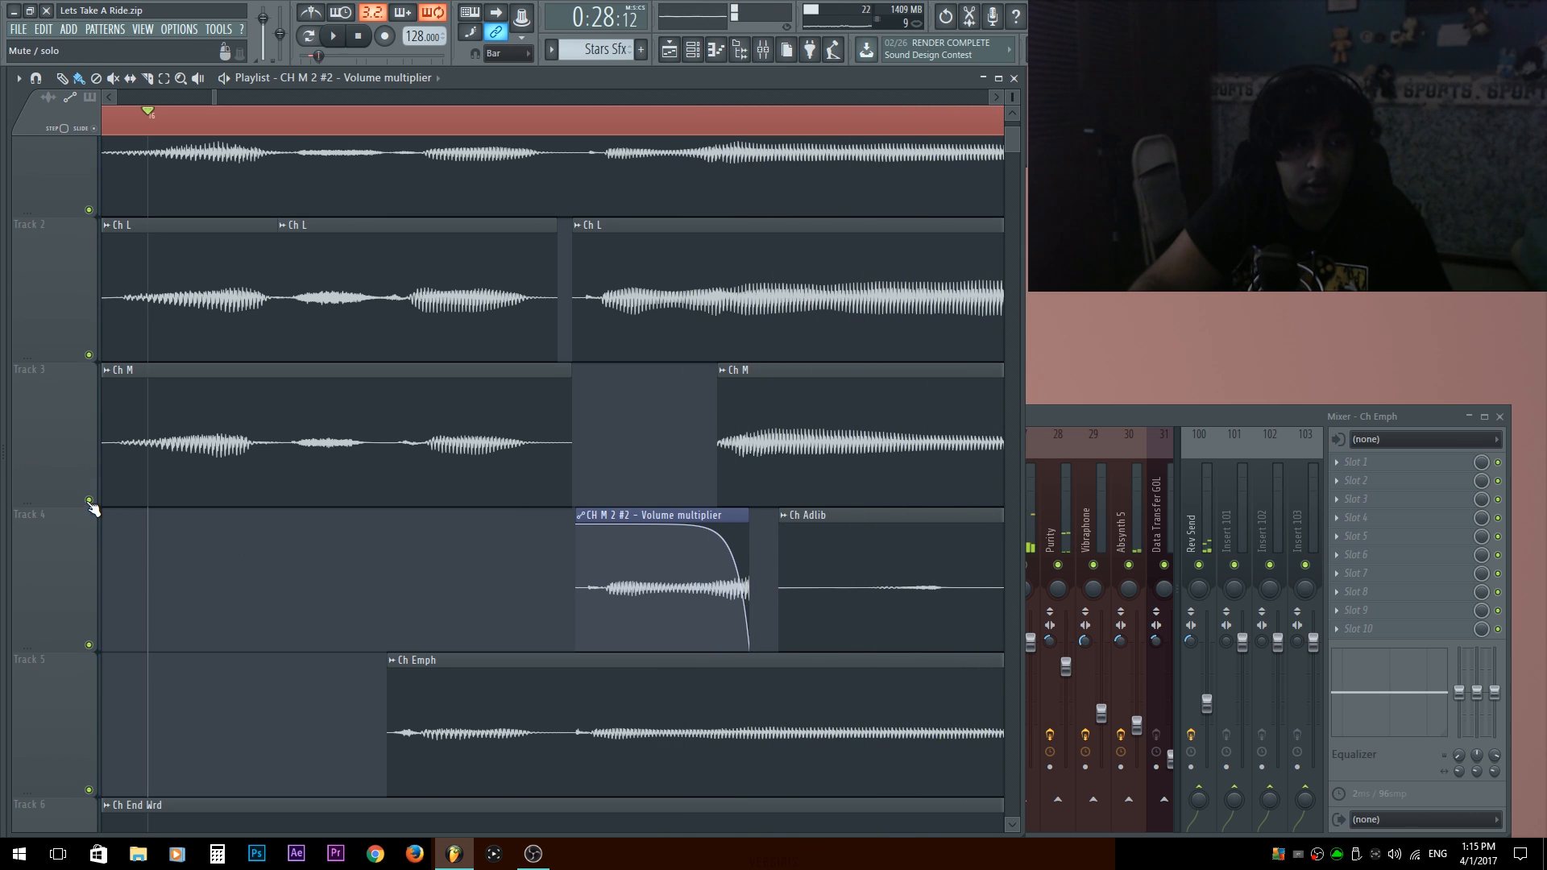
key("space")
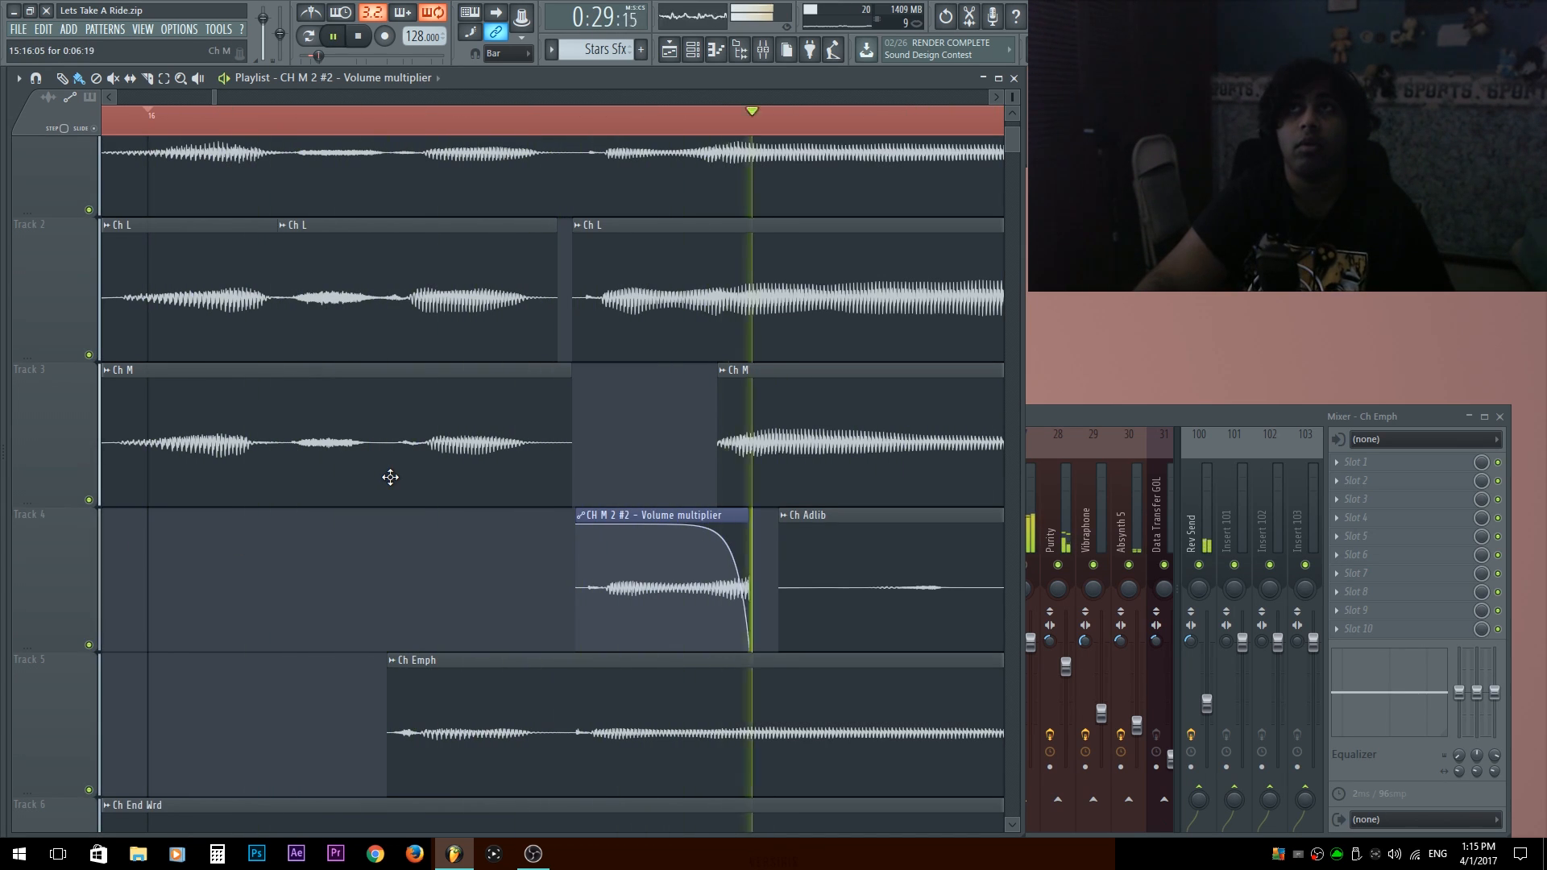
key("space")
Listen to the bar 16 transition with only tracks 3 and 4 audible, and again with all tracks restored.
right_click(85, 502)
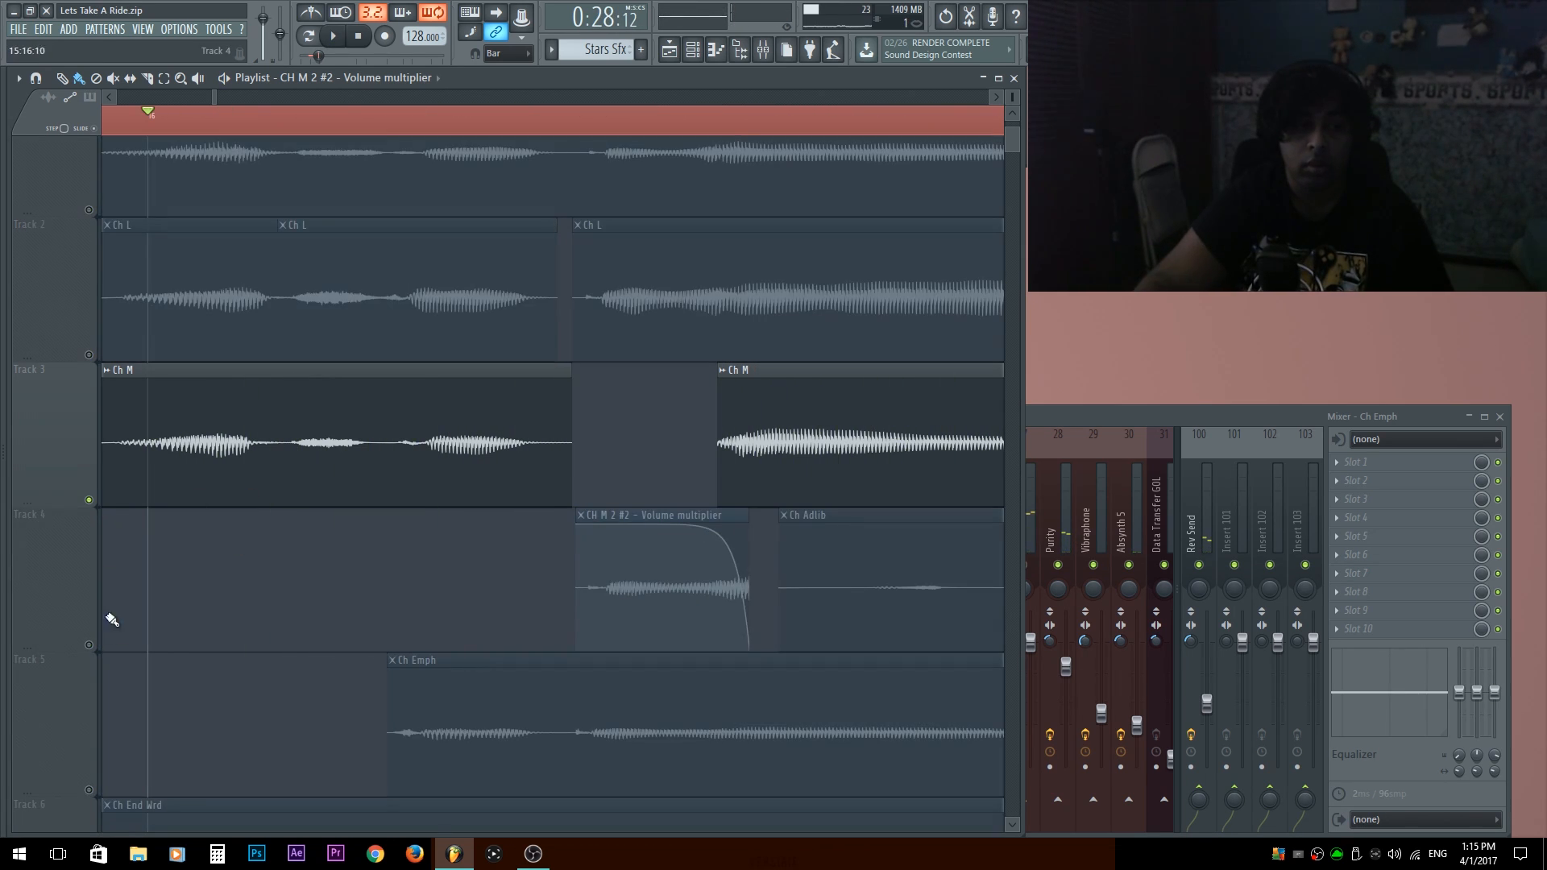
left_click(89, 645)
key("space")
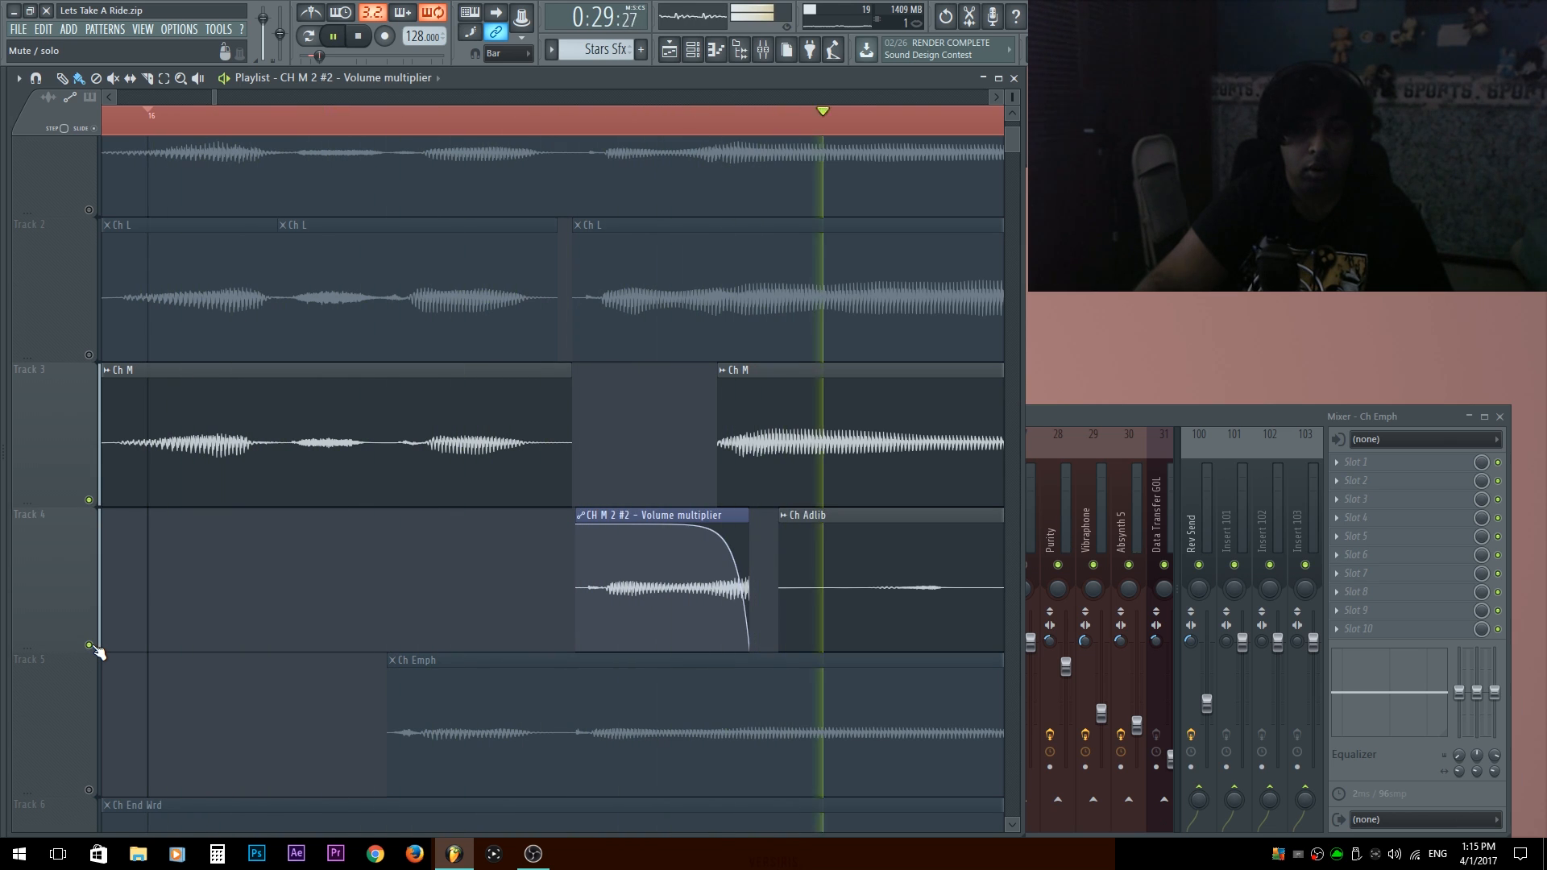
right_click(89, 500)
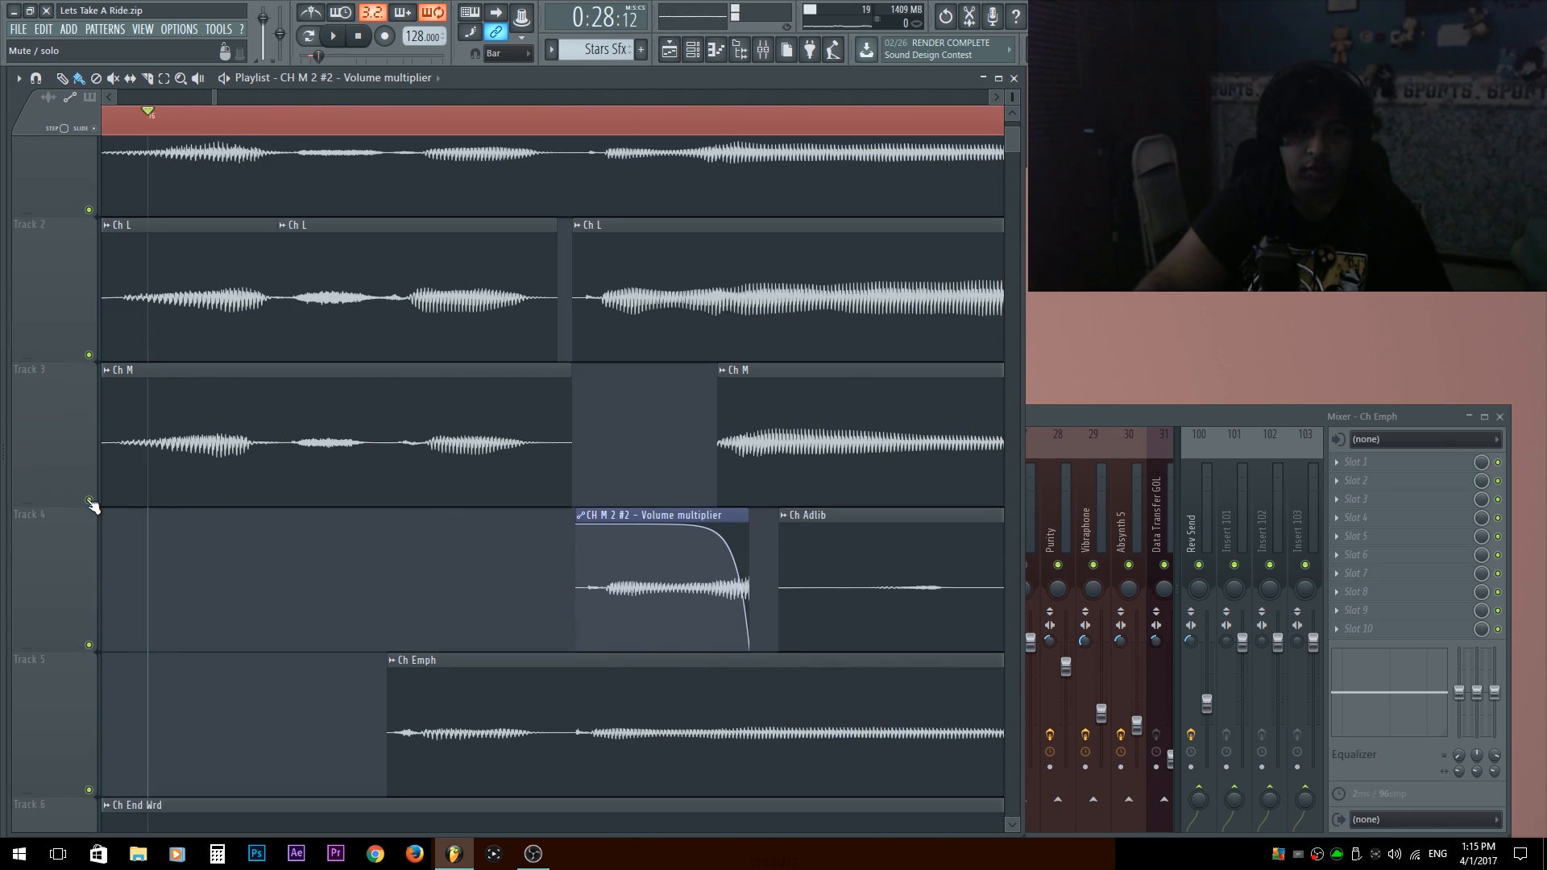
key("space")
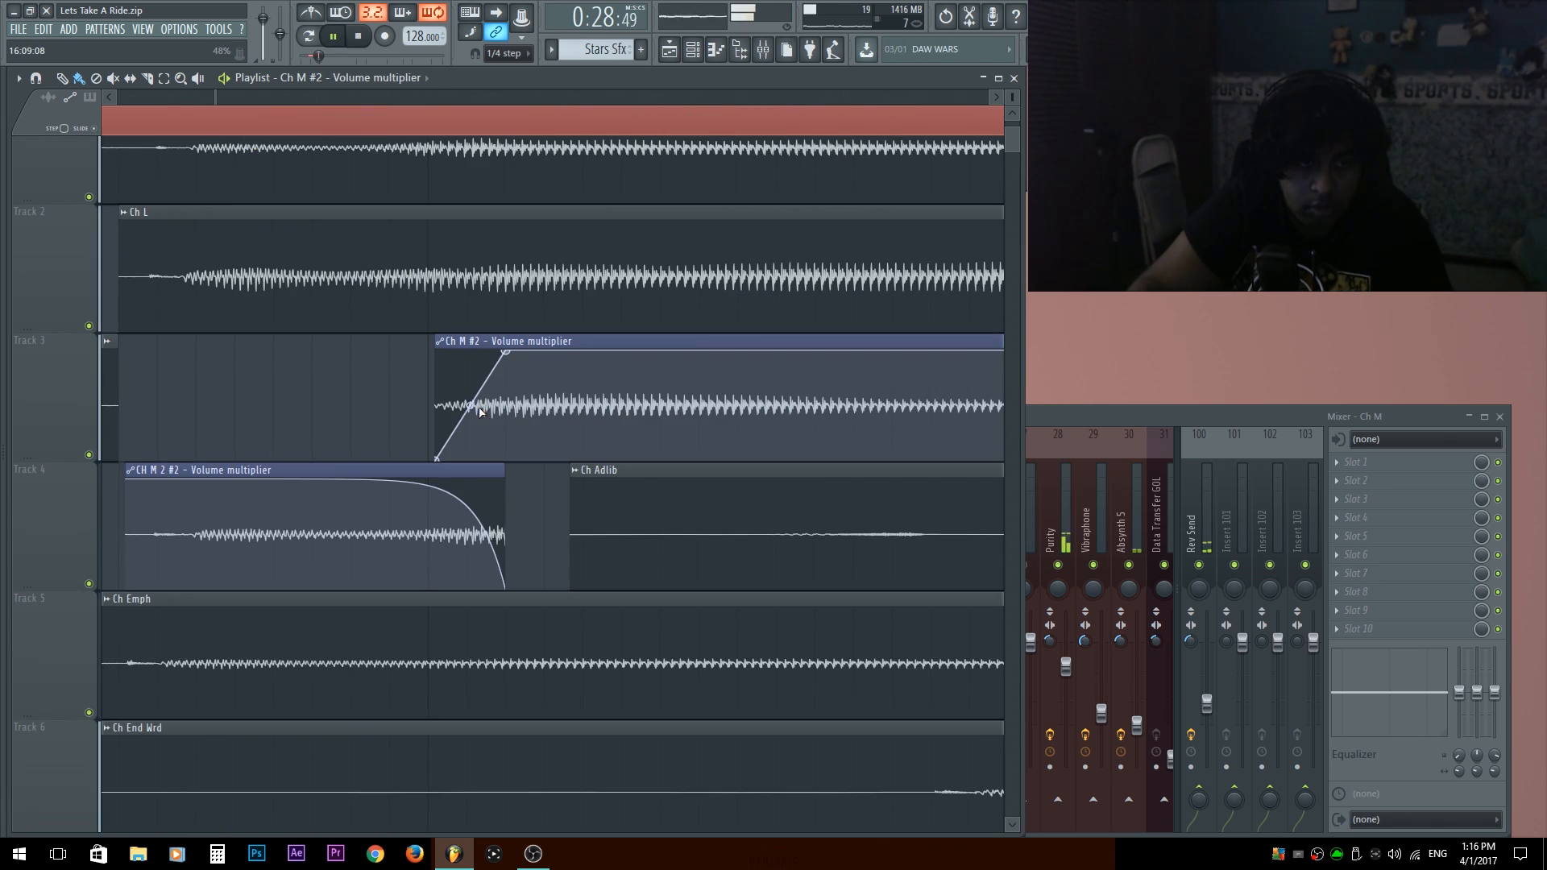
Bend the volume fade-in at the start of the Ch M #2 clip into a convex curve of about 19% tension and play it.
left_click_drag(468, 406, 470, 372)
key("space")
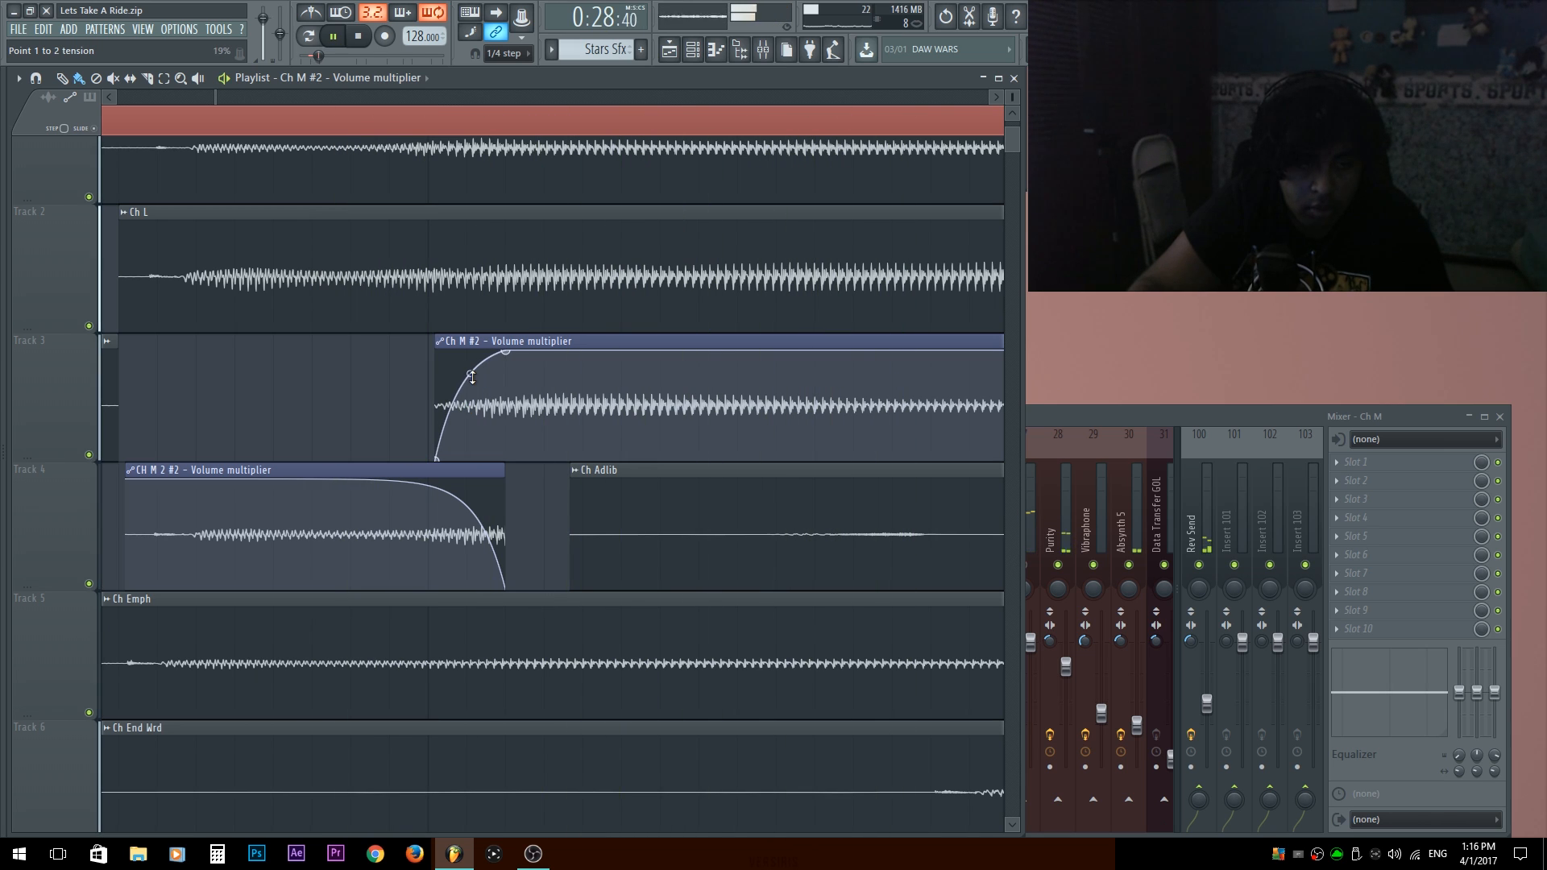
key("space")
Check the crossfade between the CH M 2 and Ch M #2 clips by playback, with tracks 3 and 4 soloed and with the full mix.
scroll(472, 379, "down", 5)
key("space")
right_click(89, 455)
key("space")
left_click(92, 584)
key("space")
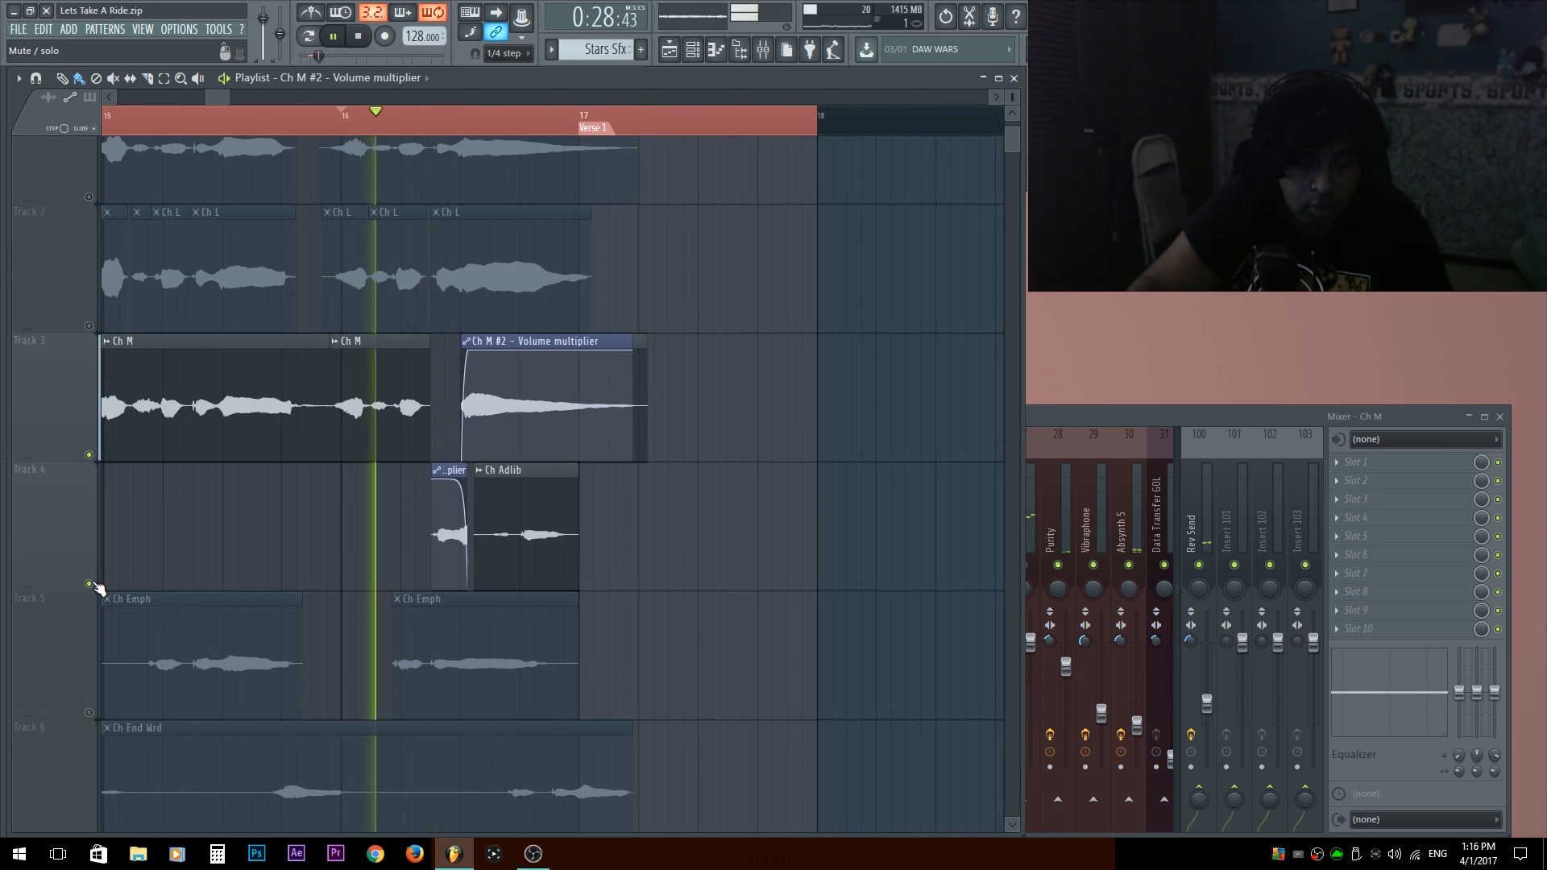
key("space")
right_click(92, 584)
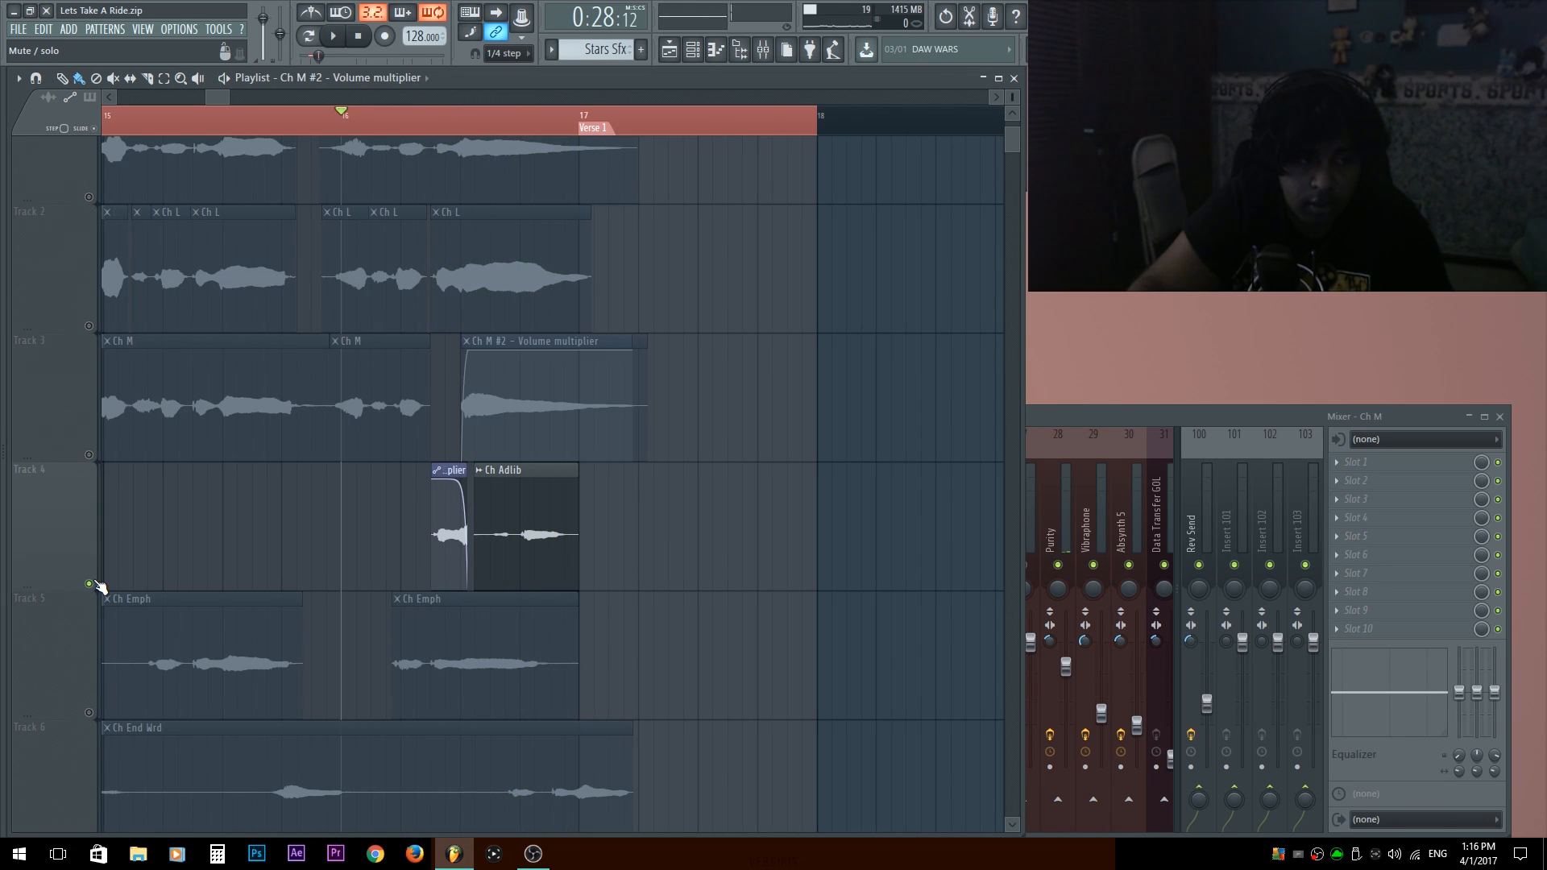
right_click(91, 584)
key("space")
left_click_drag(427, 395, 560, 442)
scroll(561, 442, "down", 2)
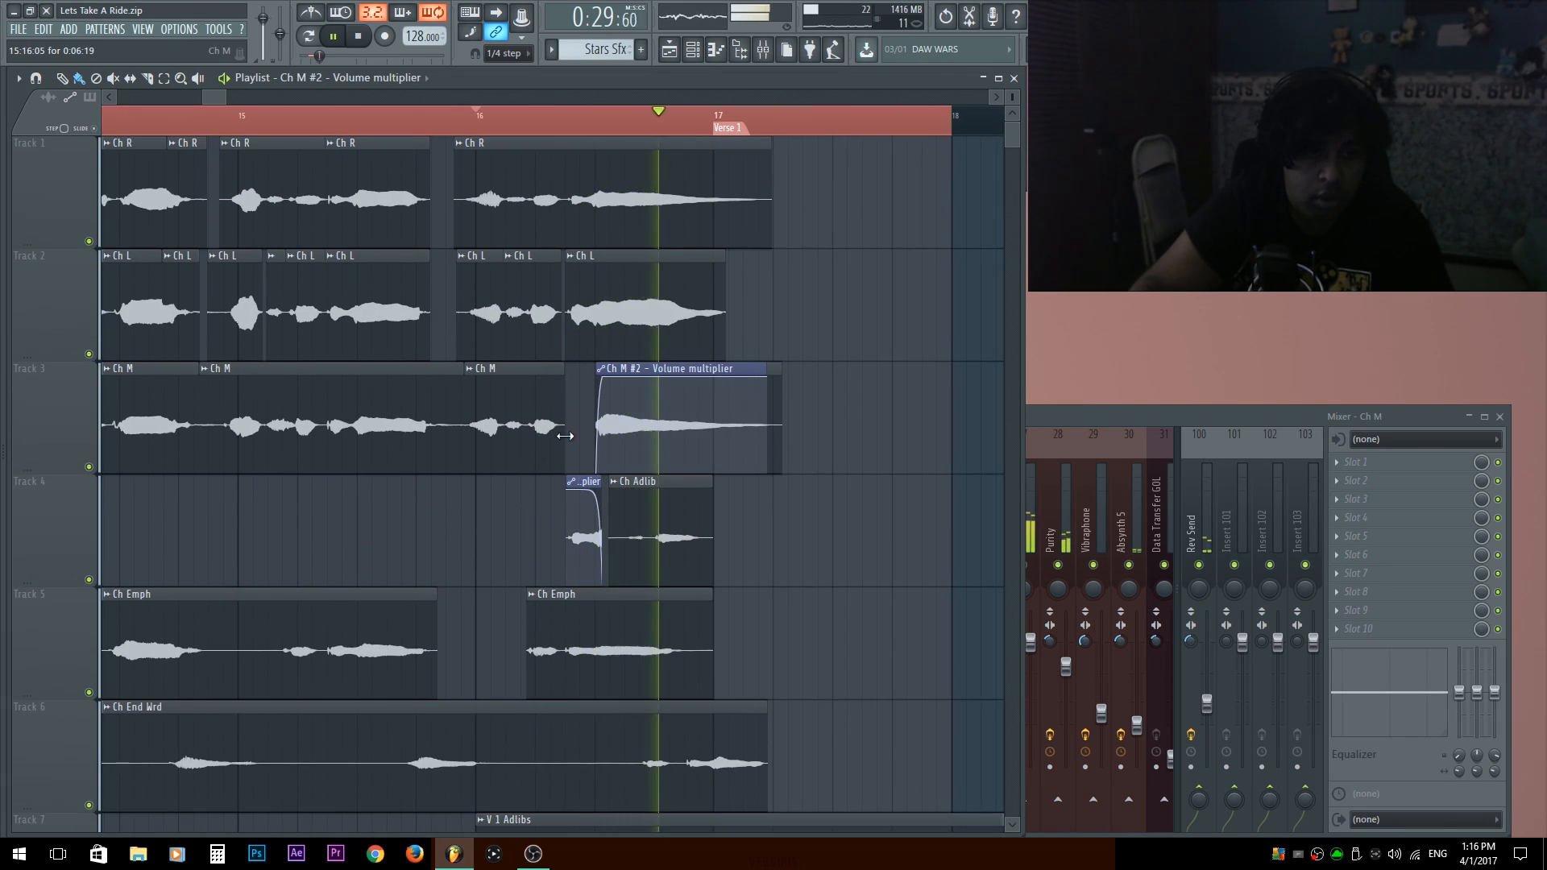
scroll(564, 435, "down", 3)
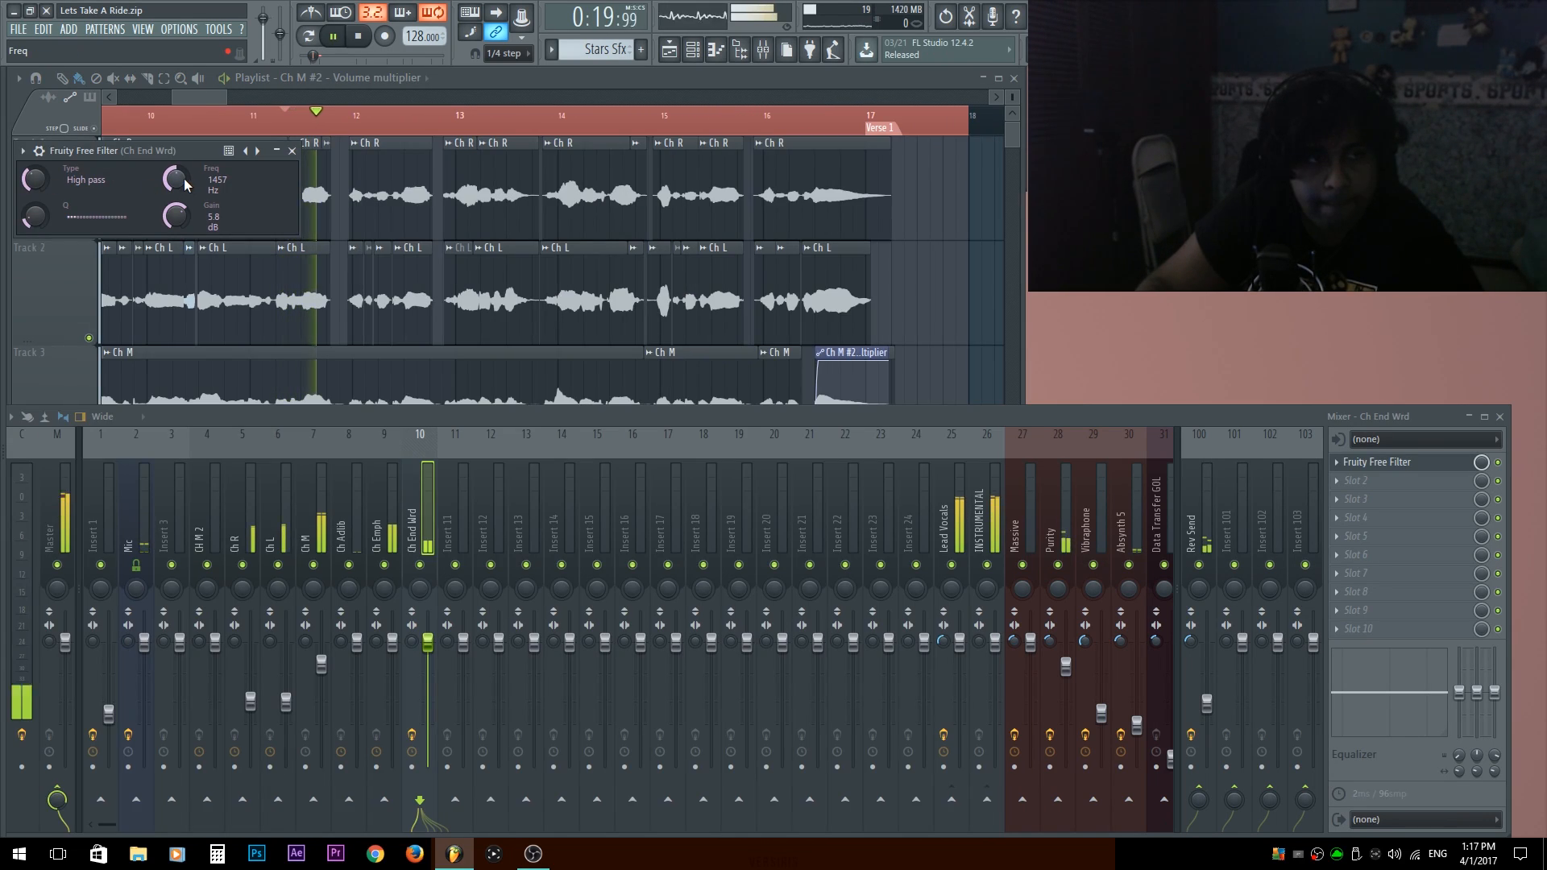
Adjust the high-pass Fruity Free Filter on the Ch End Wrd channel to 893 Hz during playback and close its window.
left_click_drag(184, 179, 183, 203)
left_click_drag(34, 218, 40, 153)
mouse_move(179, 180)
left_mouse_down()
mouse_move(174, 155)
mouse_move(173, 177)
left_mouse_up()
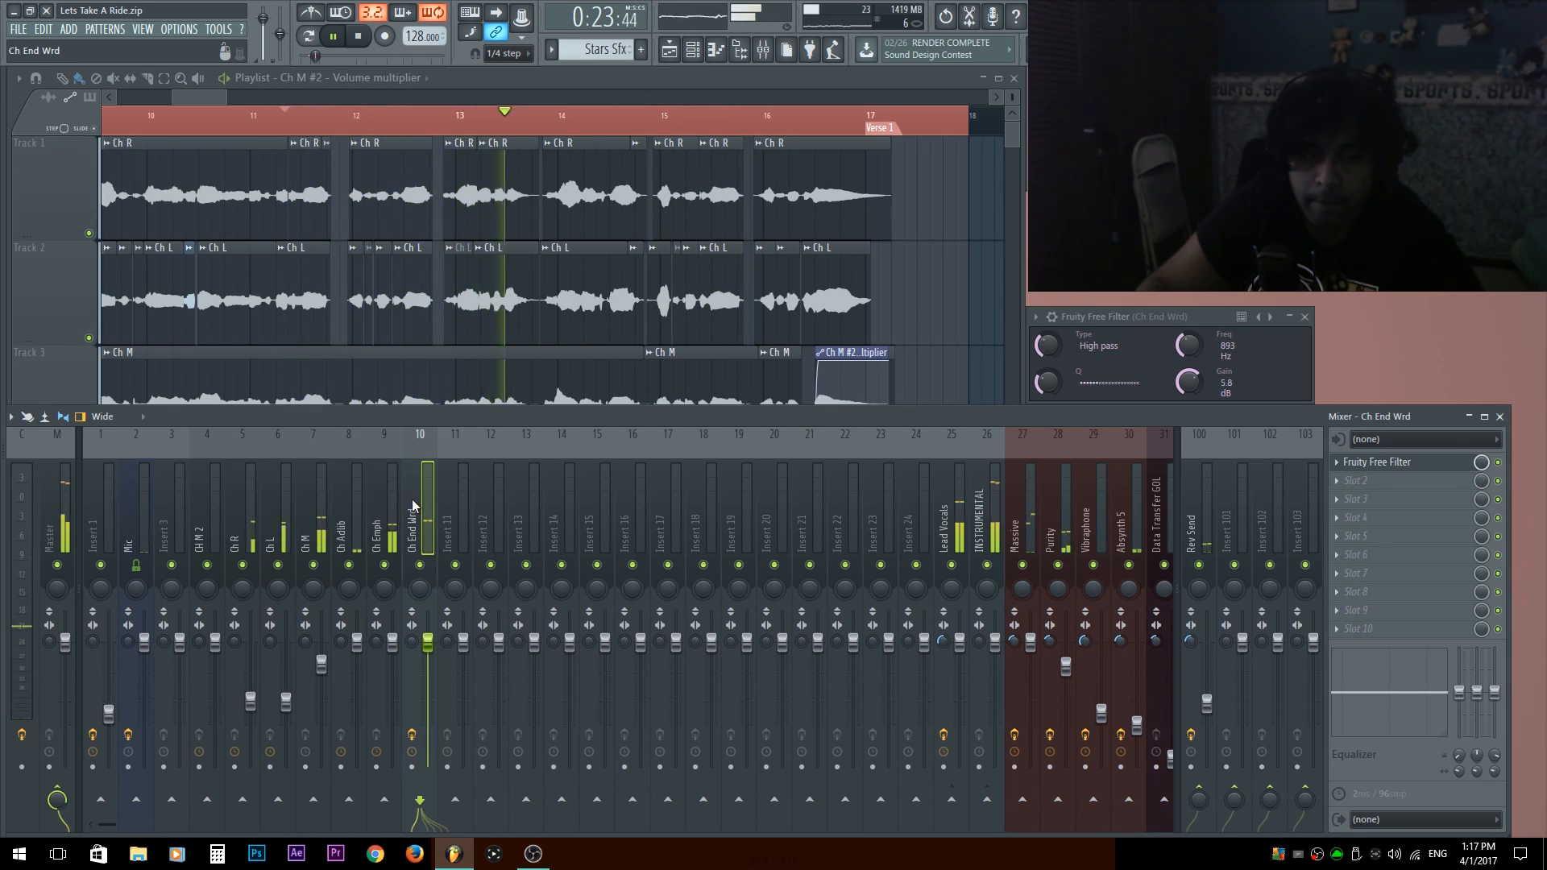
key("space")
left_click(1306, 321)
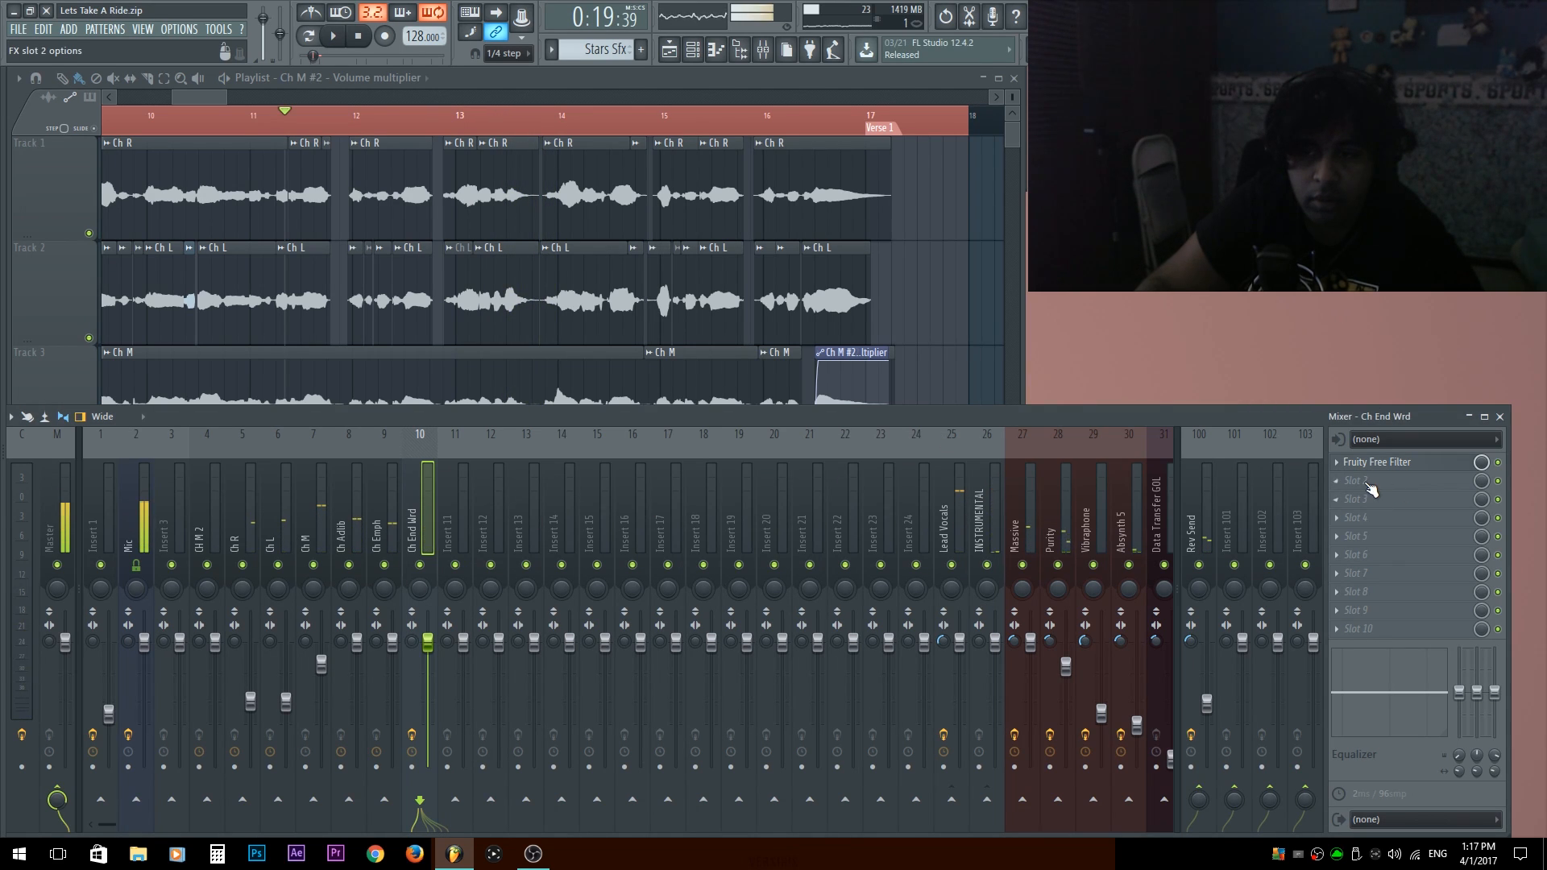
Add Fruity Phaser to the second effect slot of the Ch End Wrd channel and load its Aqua nice preset.
left_click(1361, 480)
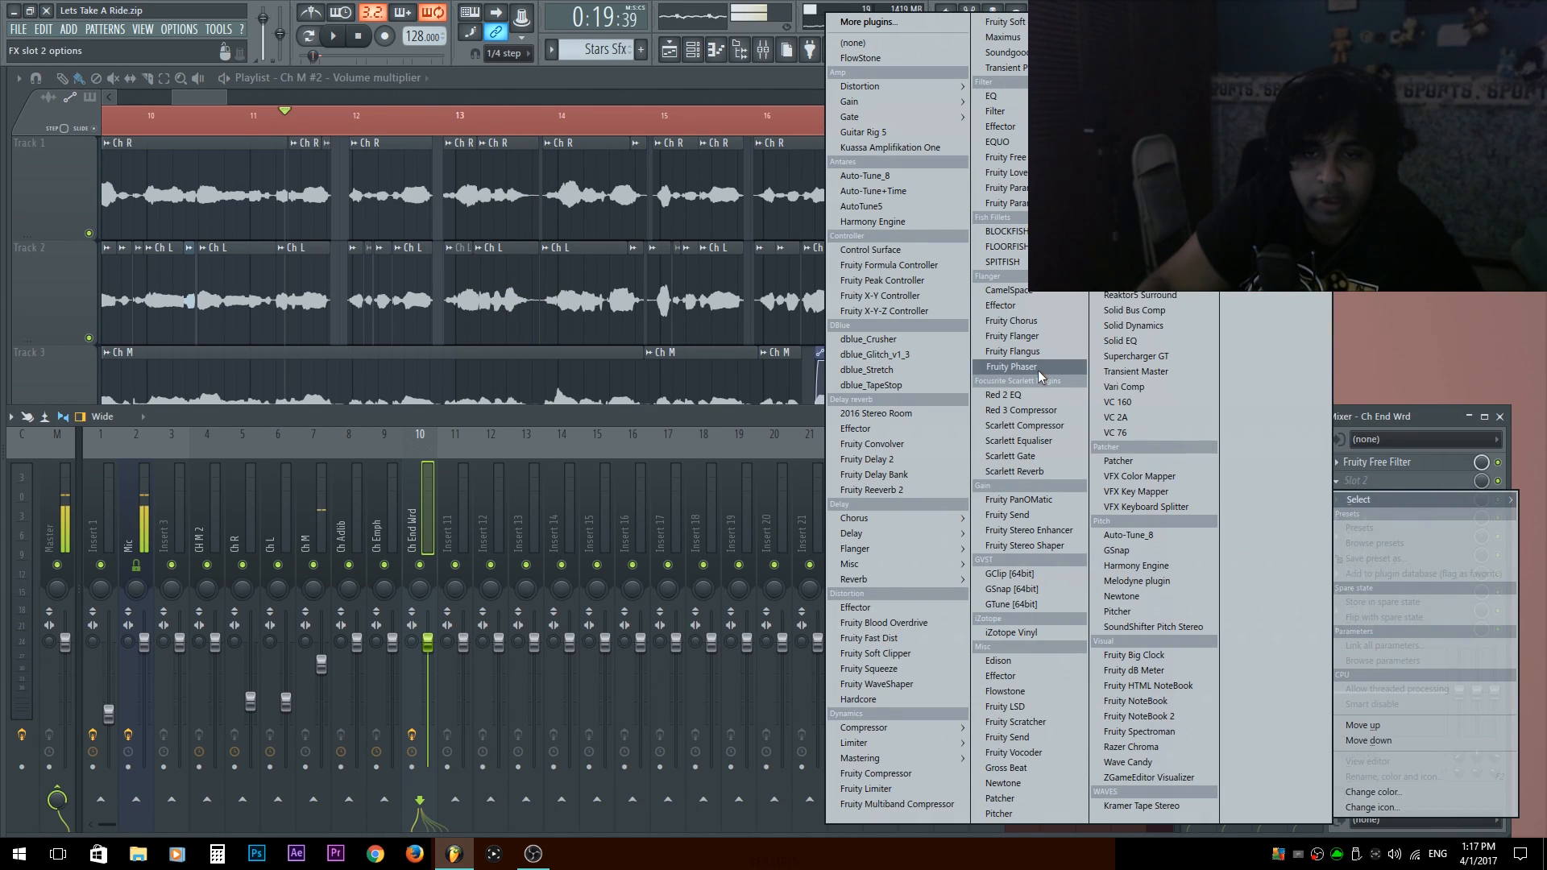
left_click(1040, 375)
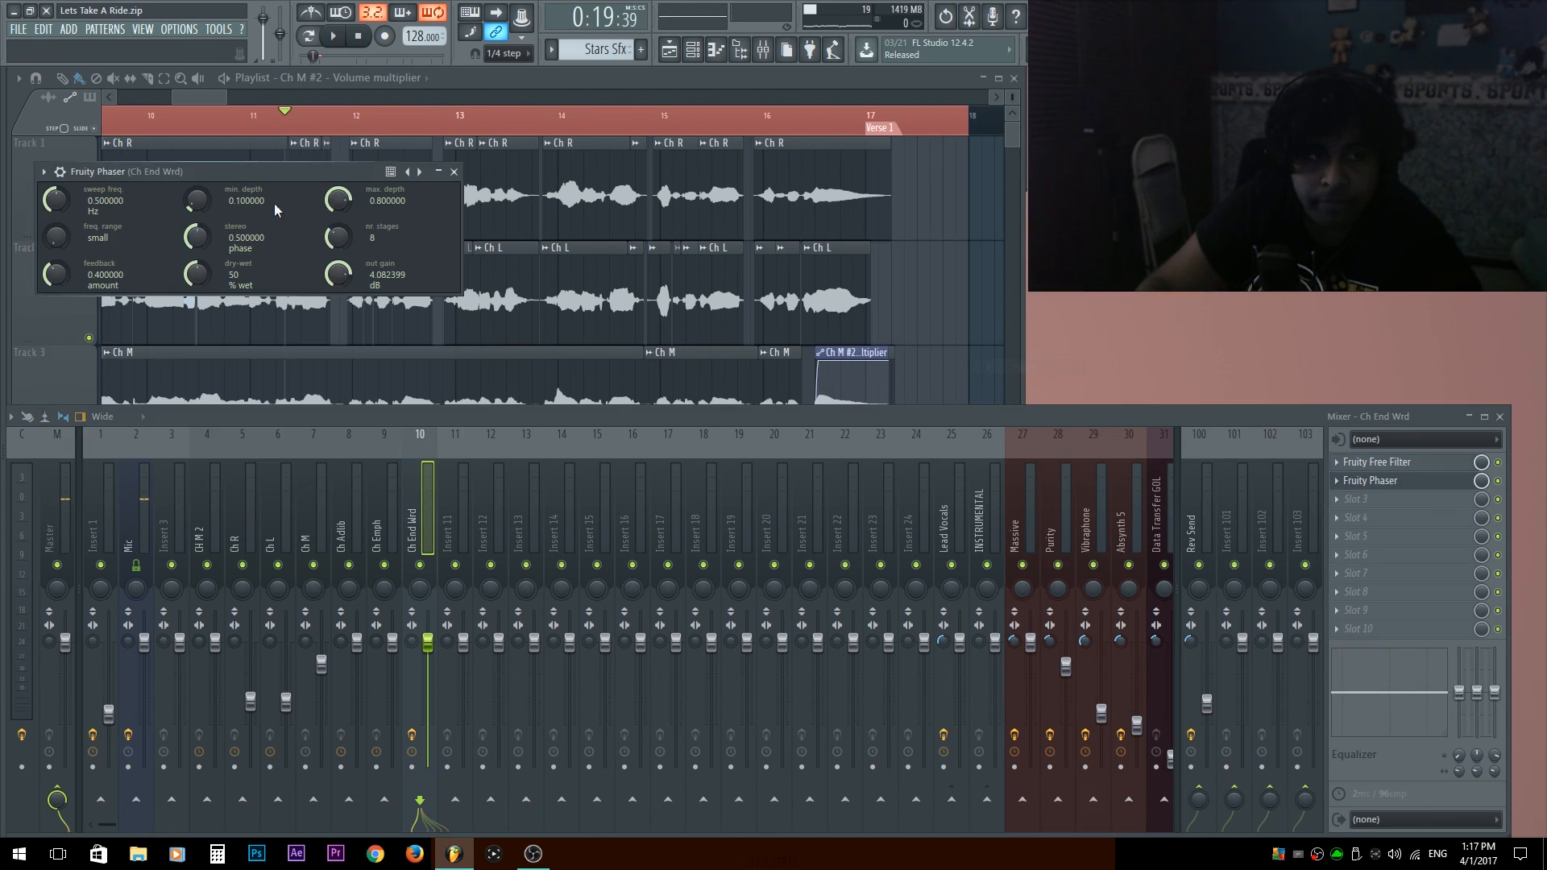
left_click(410, 172)
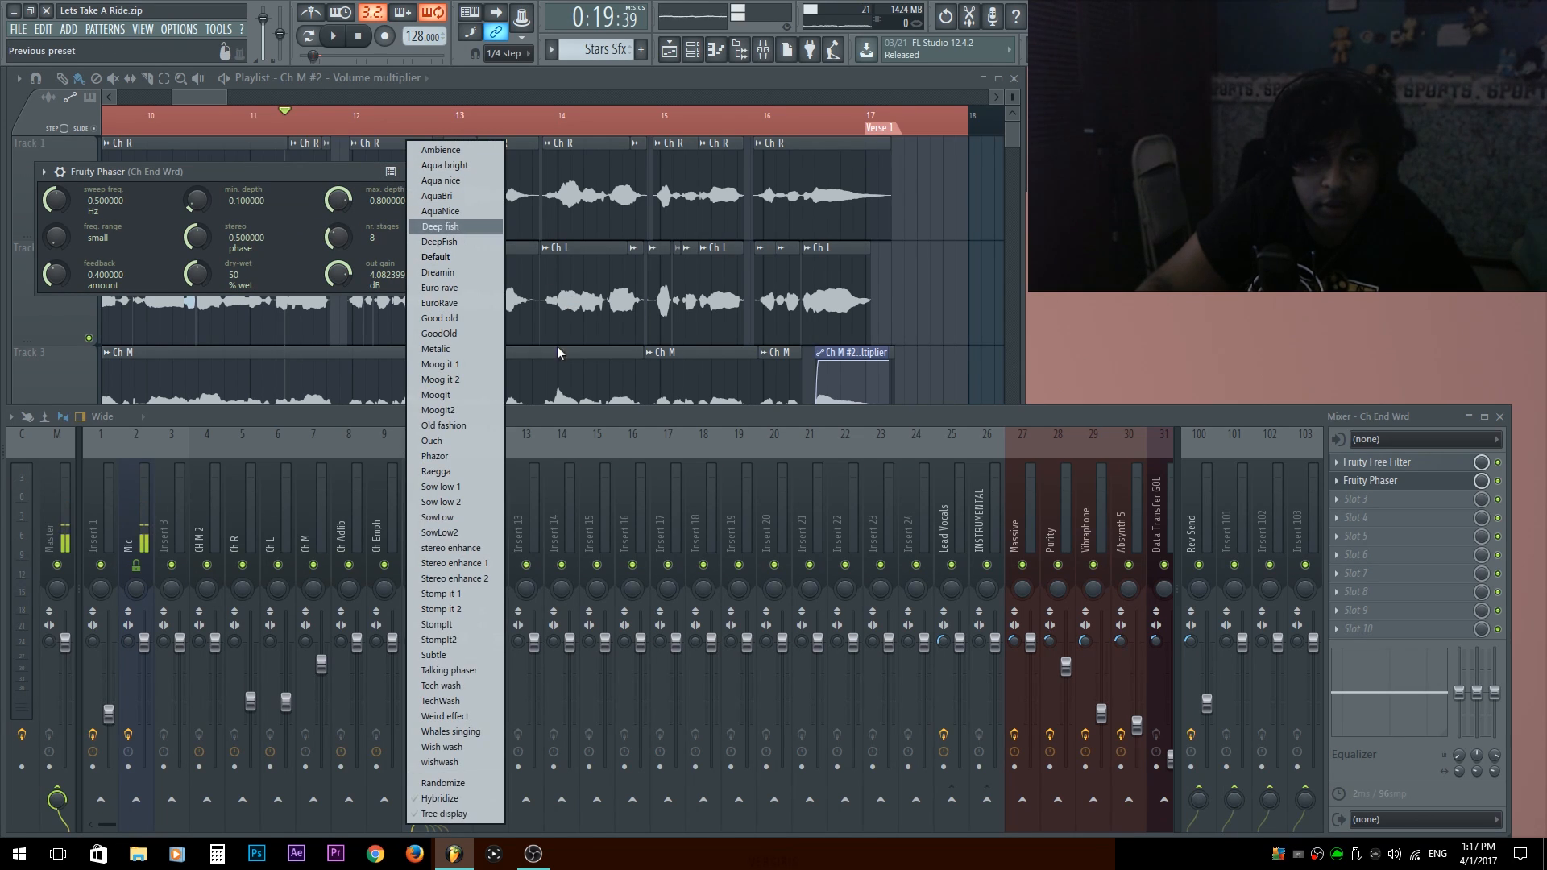
left_click(467, 181)
left_click_drag(305, 172, 820, 170)
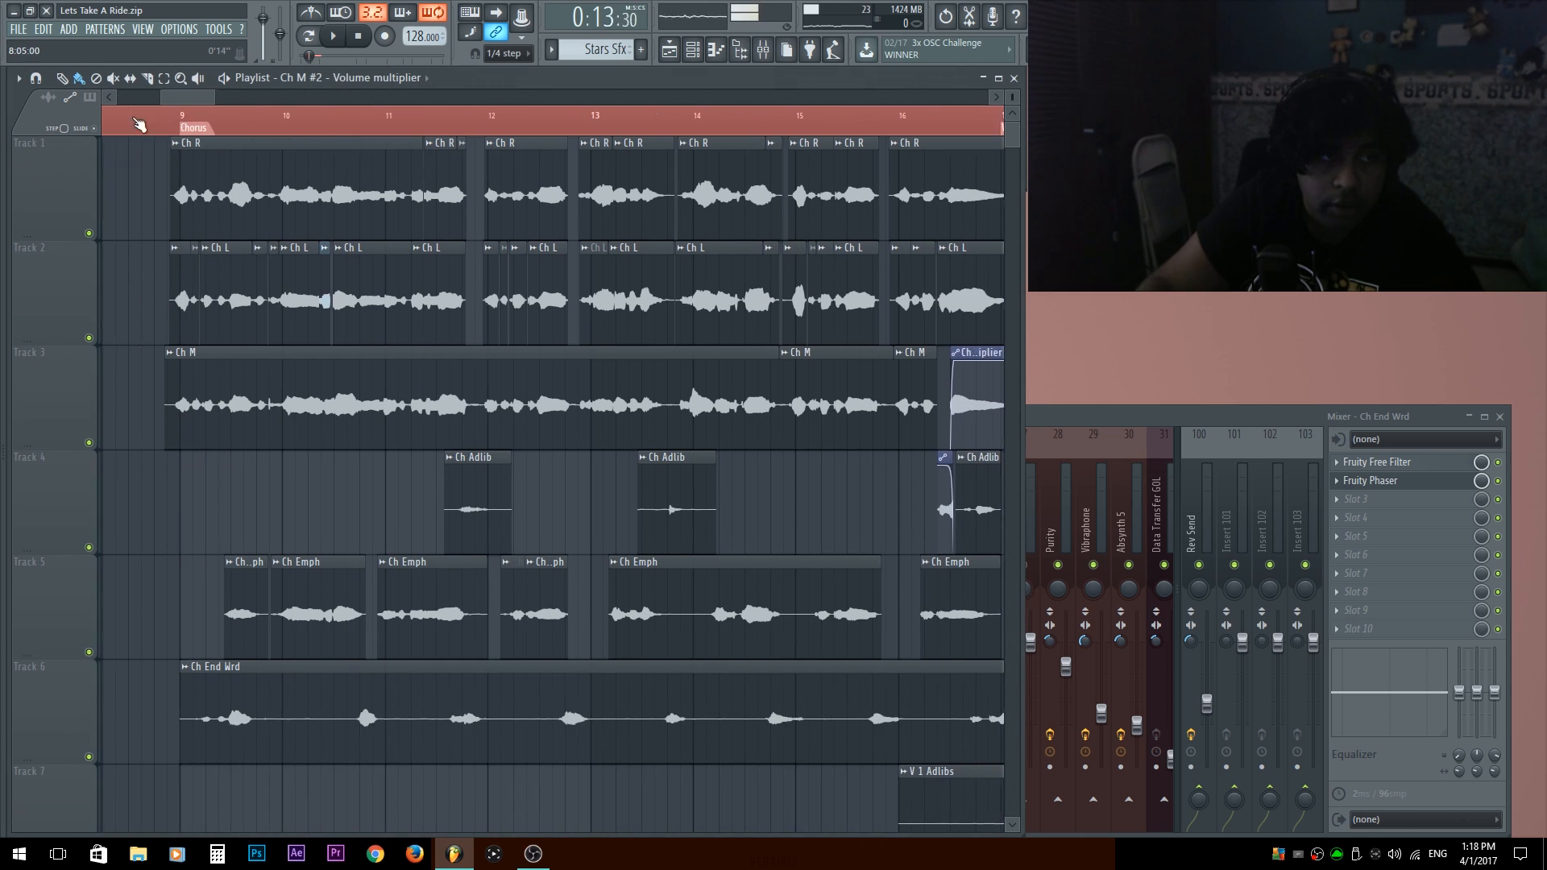
Play the song from just before the Chorus marker and slightly lower the Ch End Wrd channel's mixer level.
left_click_drag(139, 123, 248, 137)
key("space")
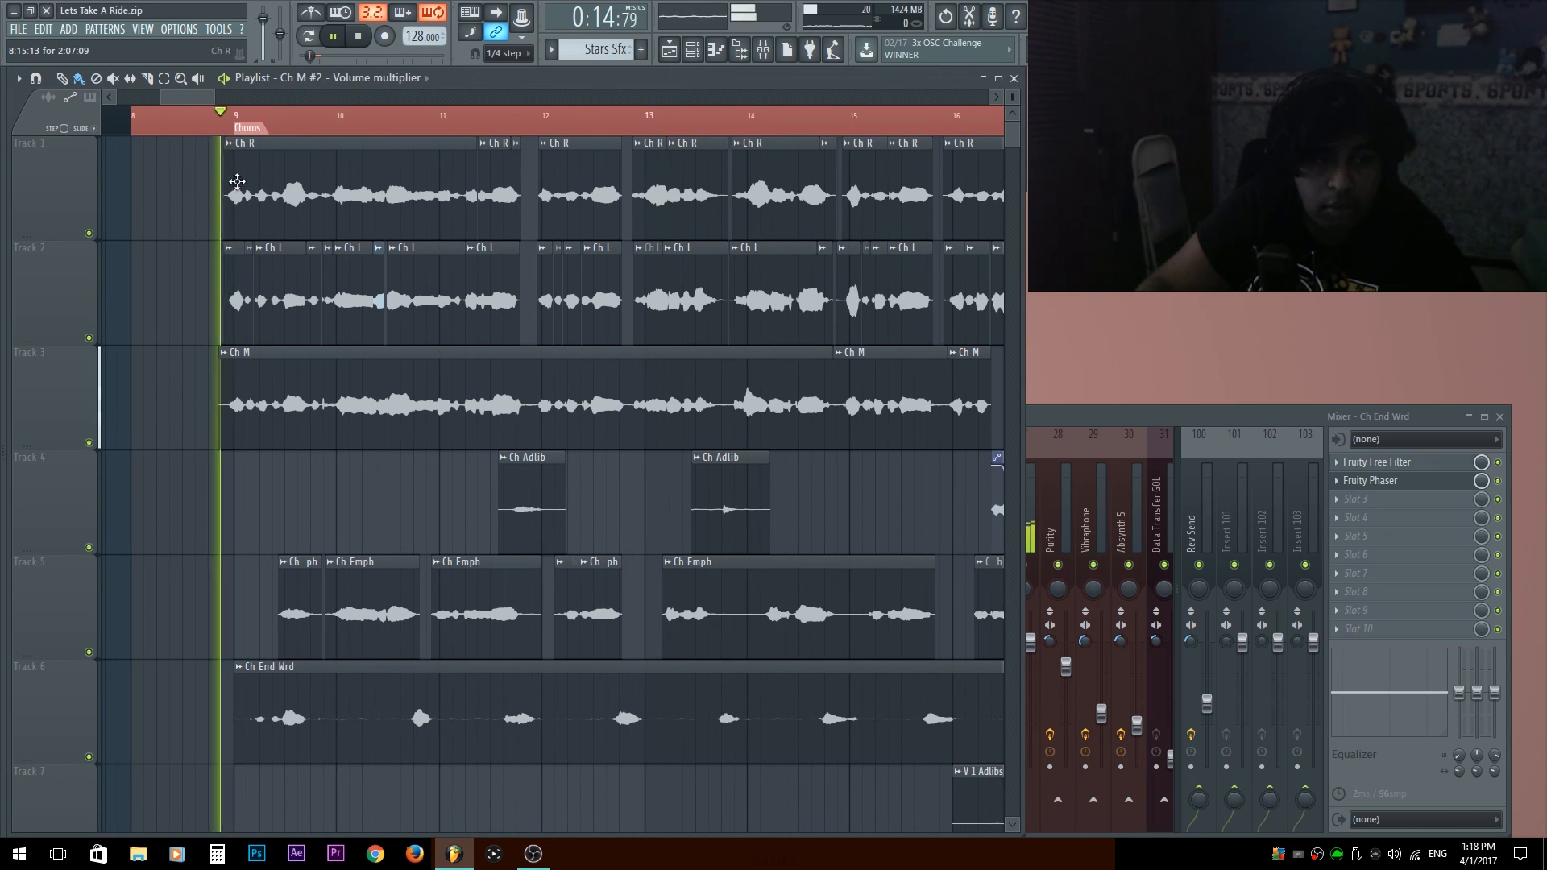
key("F9")
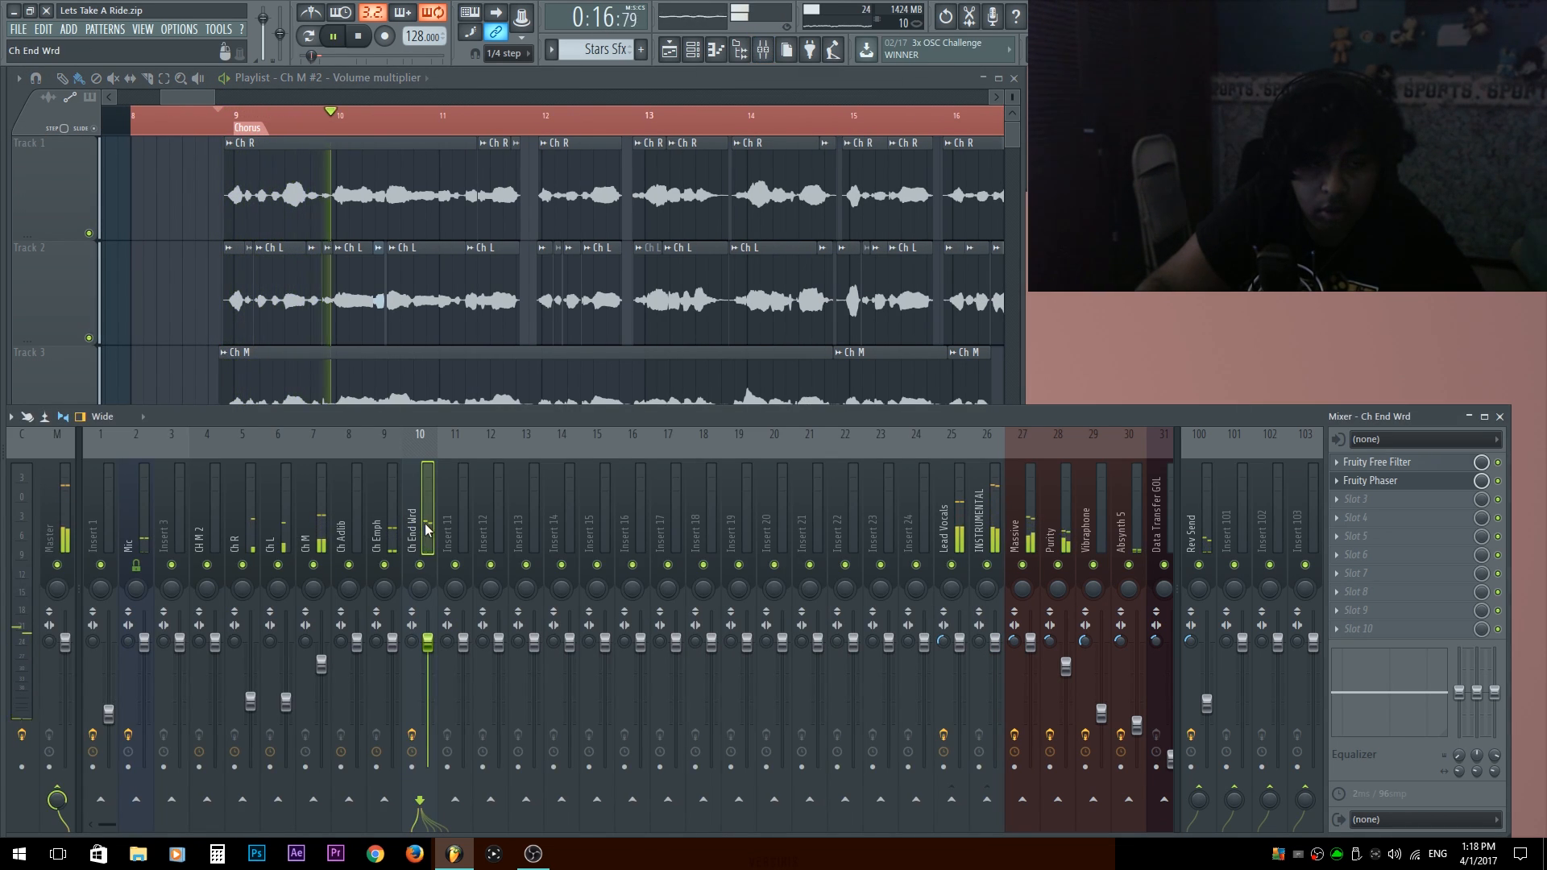
mouse_move(412, 641)
left_mouse_down()
mouse_move(412, 670)
mouse_move(431, 662)
left_mouse_up()
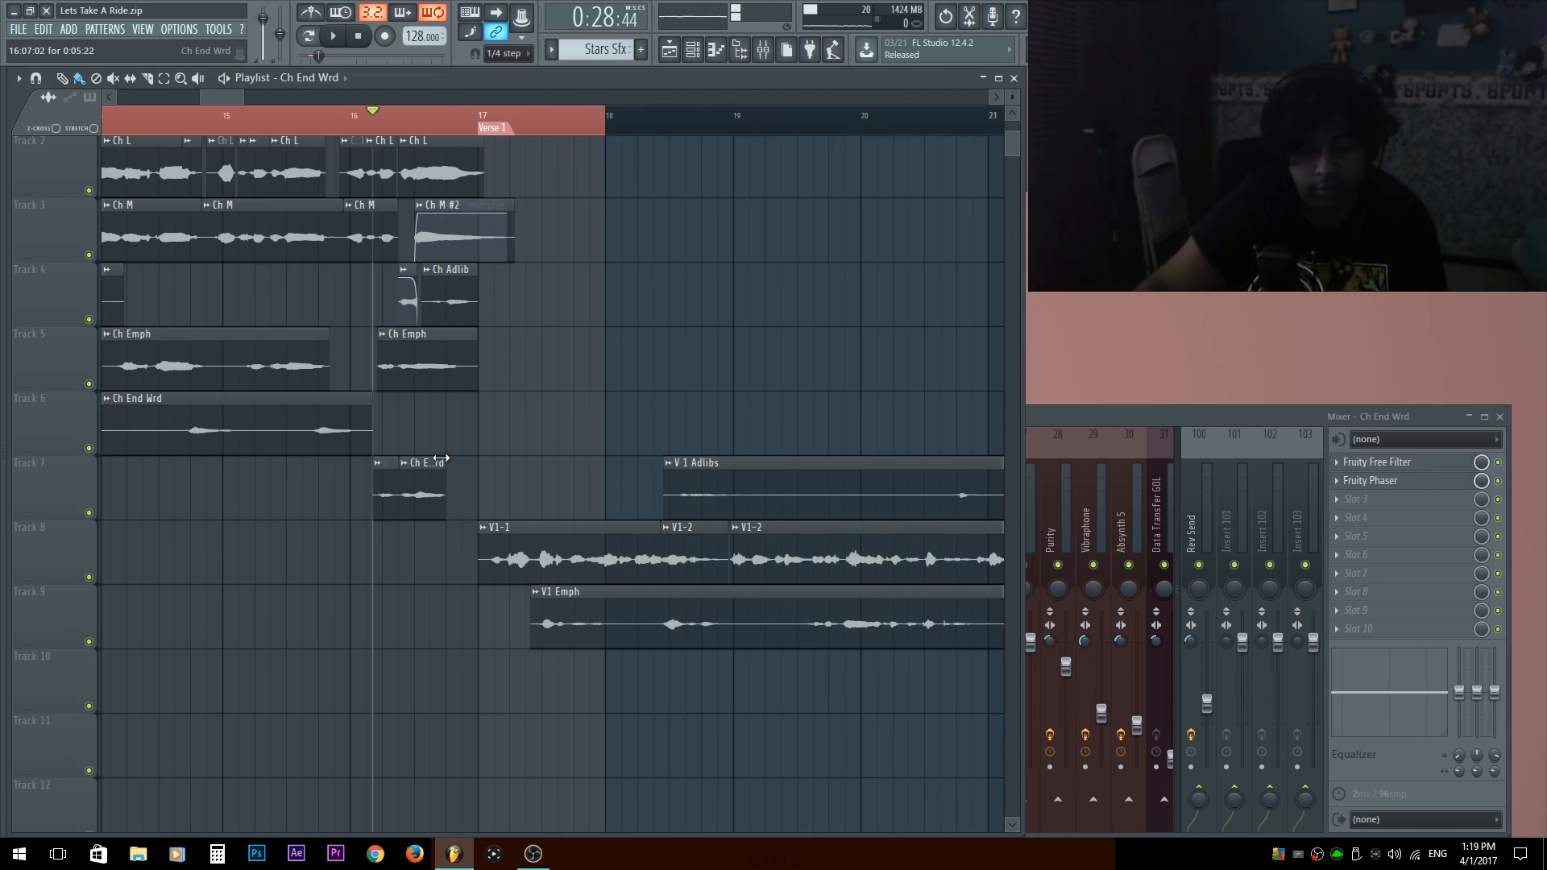
Play back the end of the chorus around bar 16 to check the cut Ch End Wrd clips on track 7.
key("space")
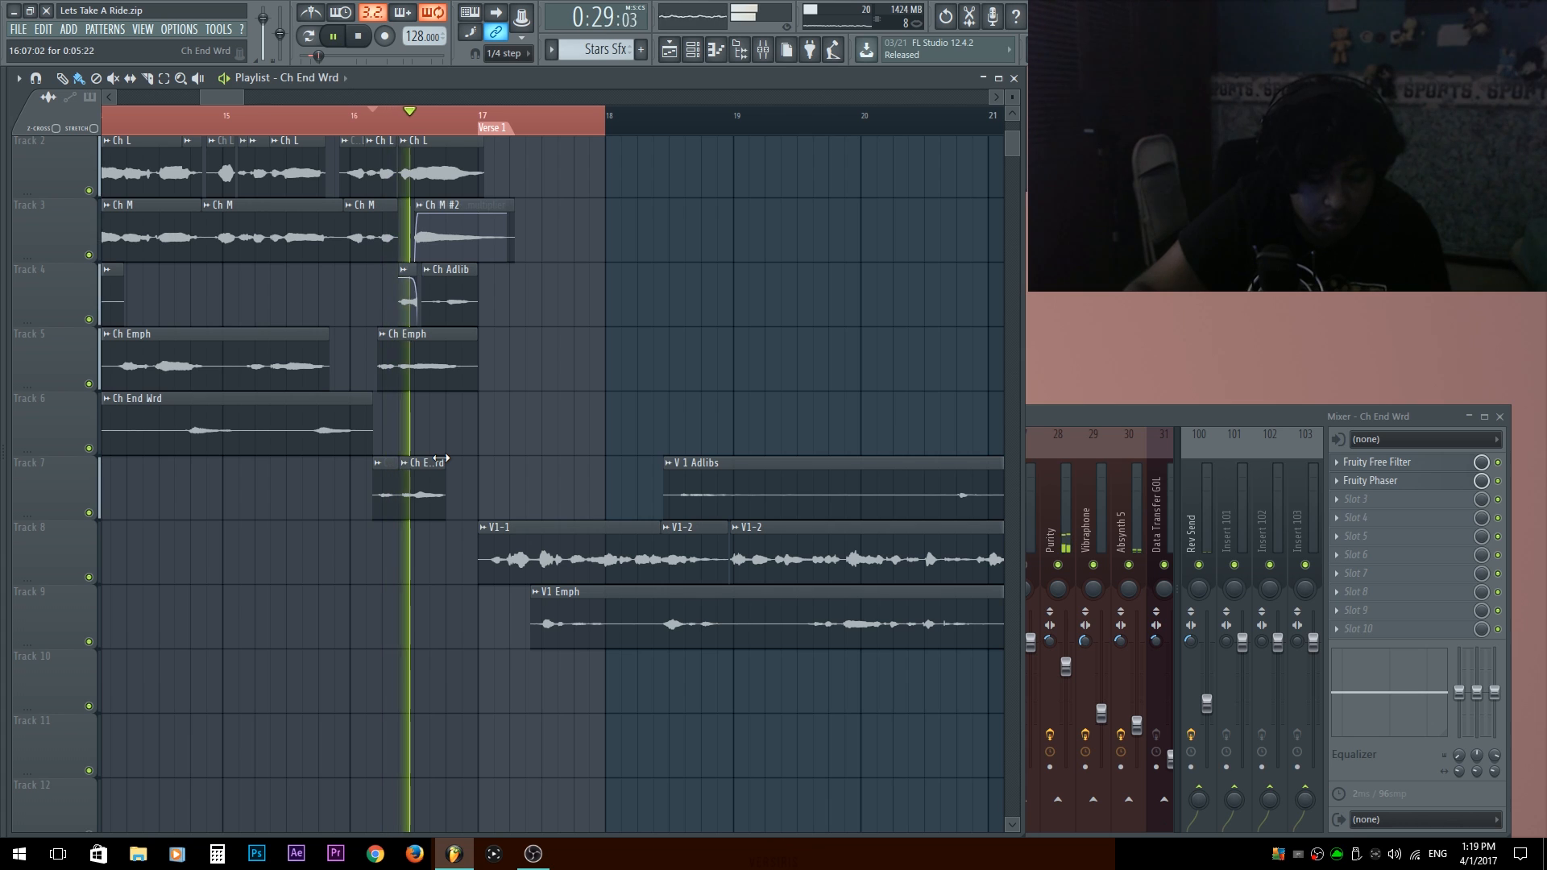
key("space")
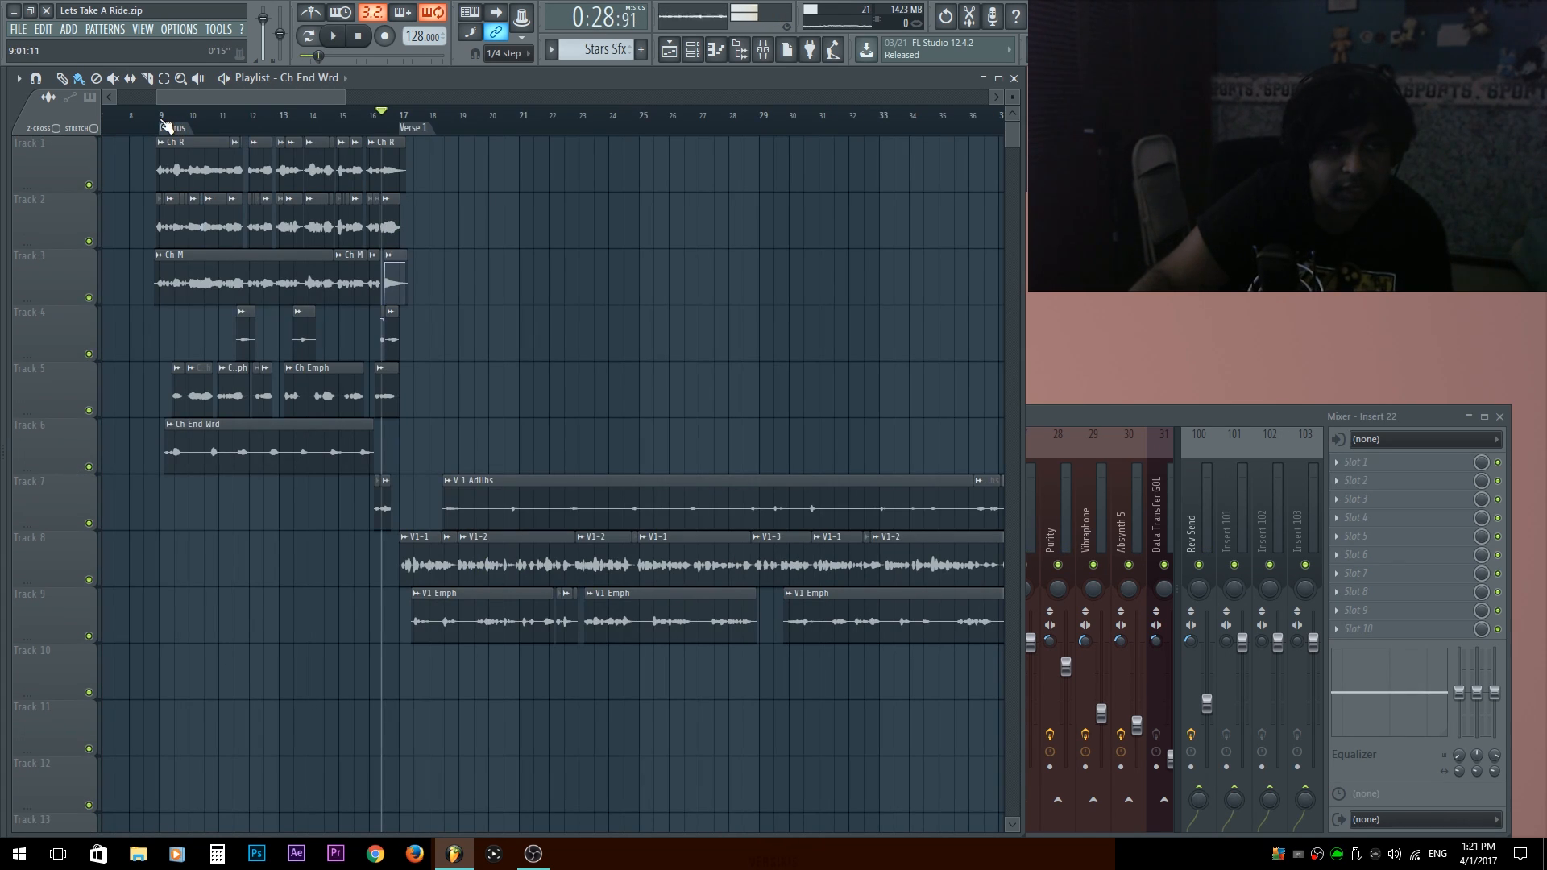
left_click(147, 113)
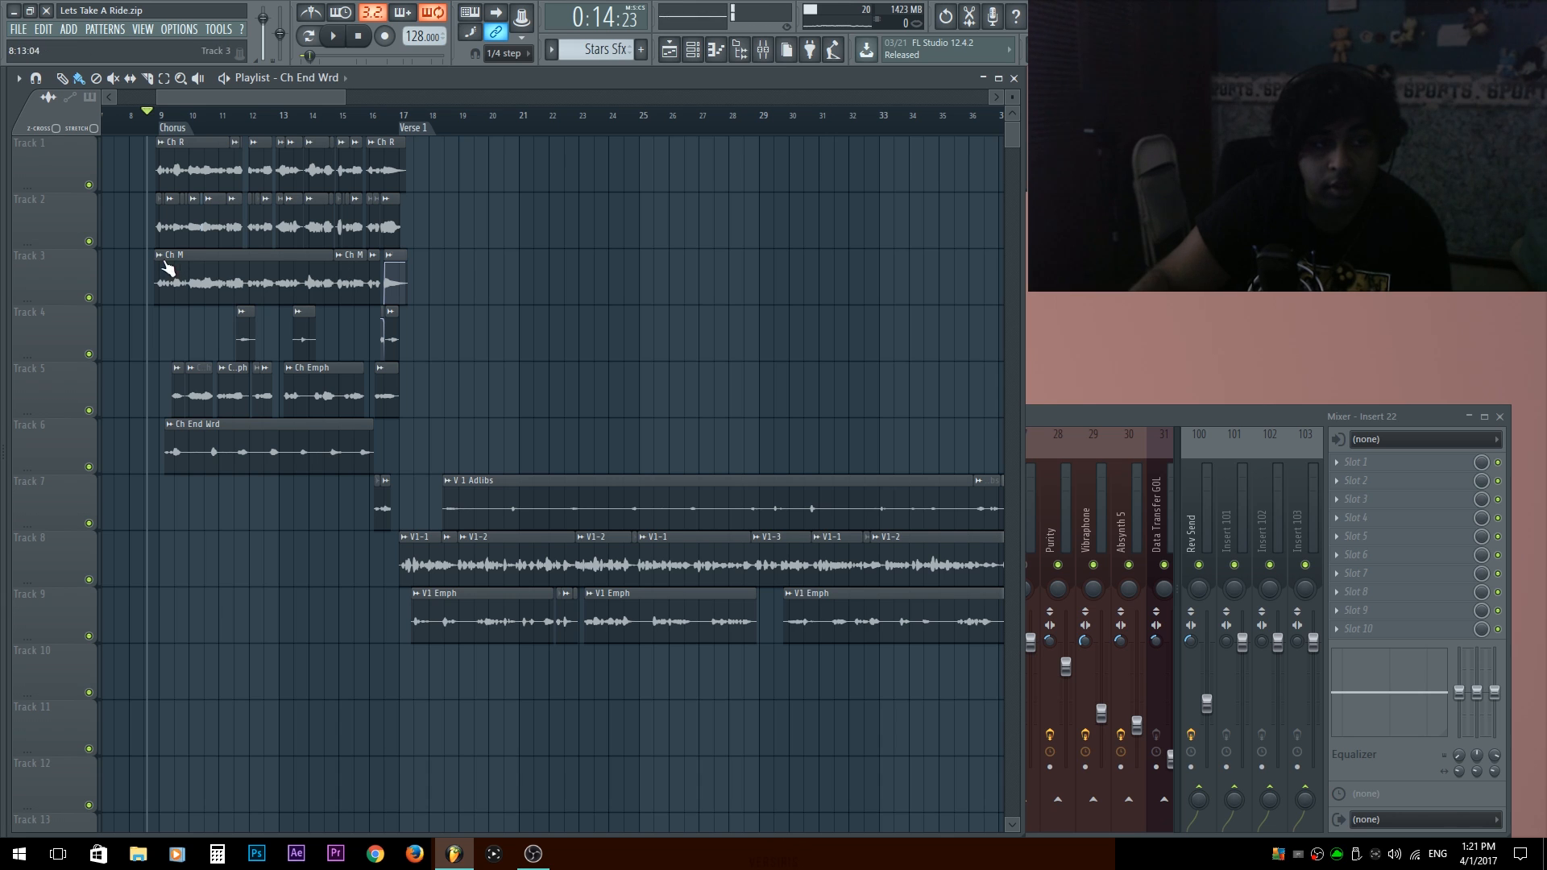
scroll(137, 242, "up", 4)
left_click_drag(681, 276, 461, 259)
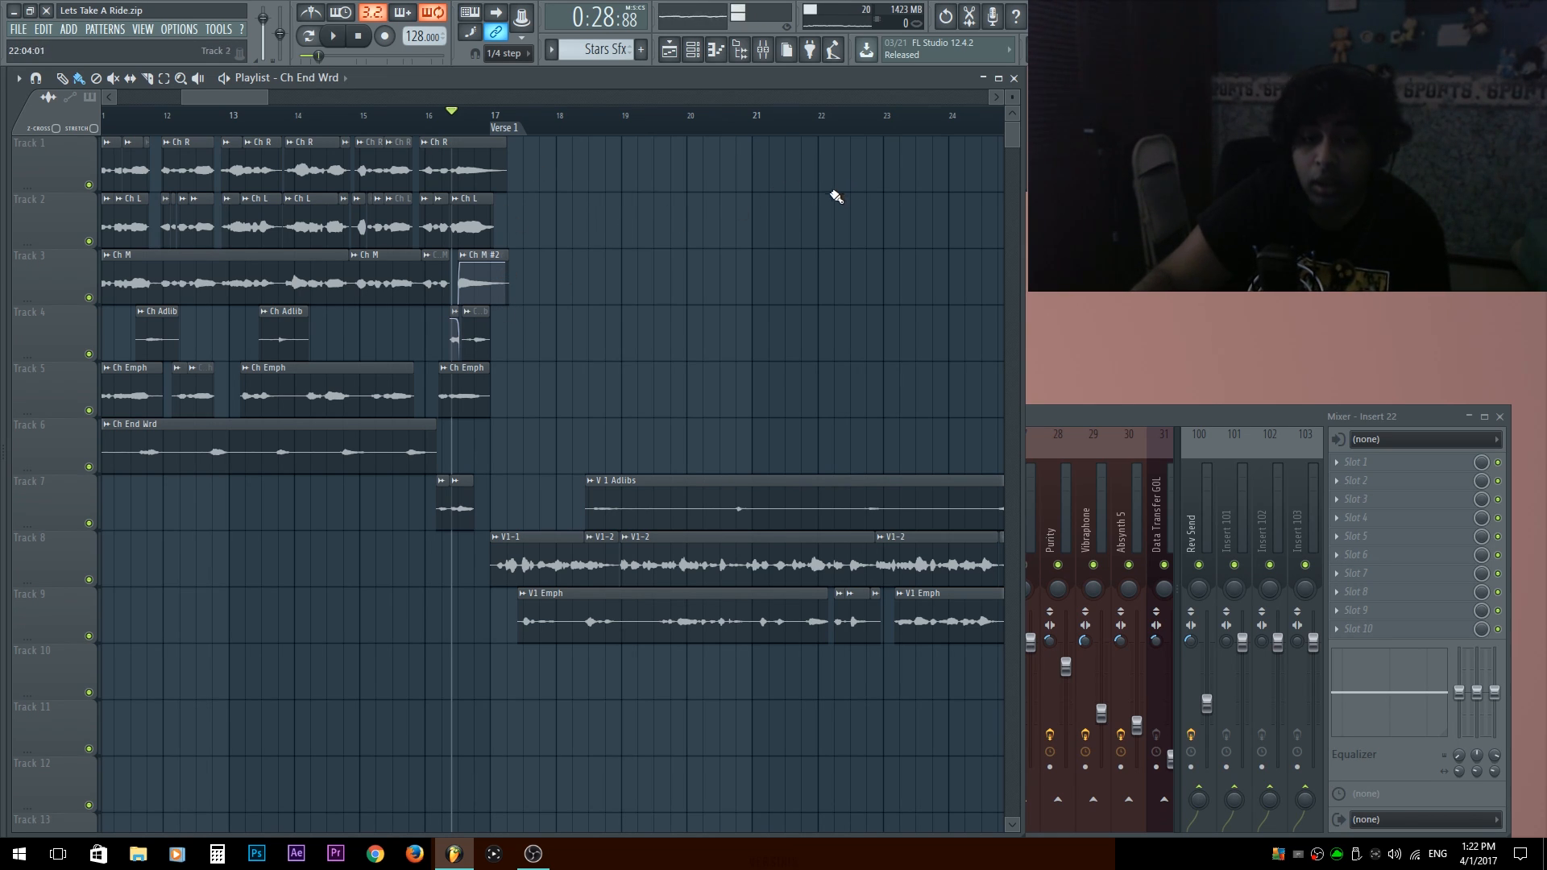
Curve the volume fade-out at the end of the Ch M #2 clip near the Verse 1 marker, checking by playback.
left_click_drag(795, 238, 626, 347)
key("space")
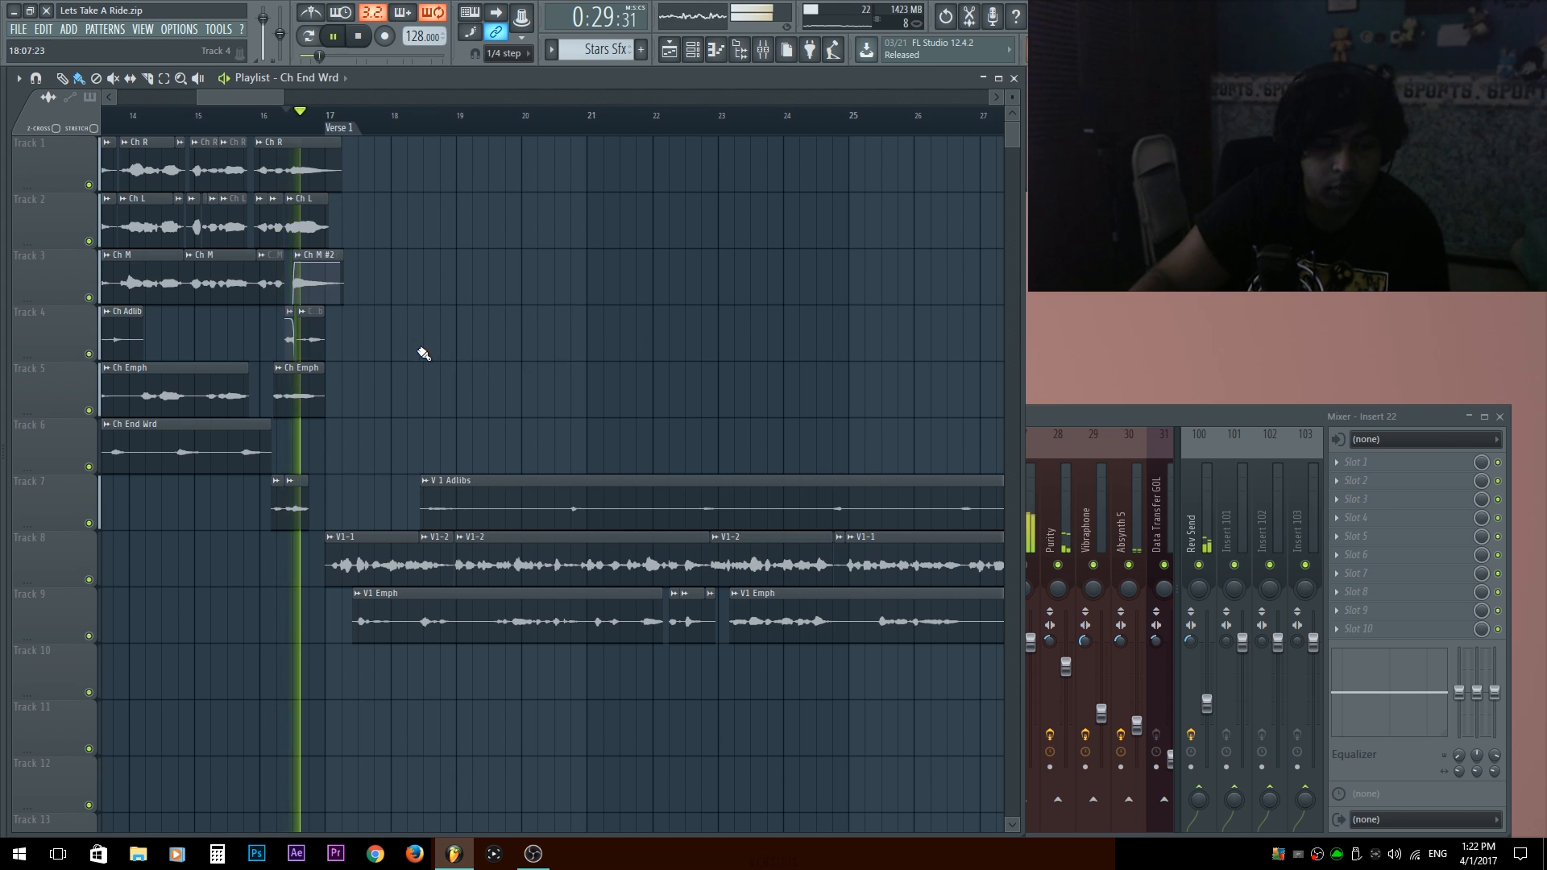
scroll(371, 384, "up", 3)
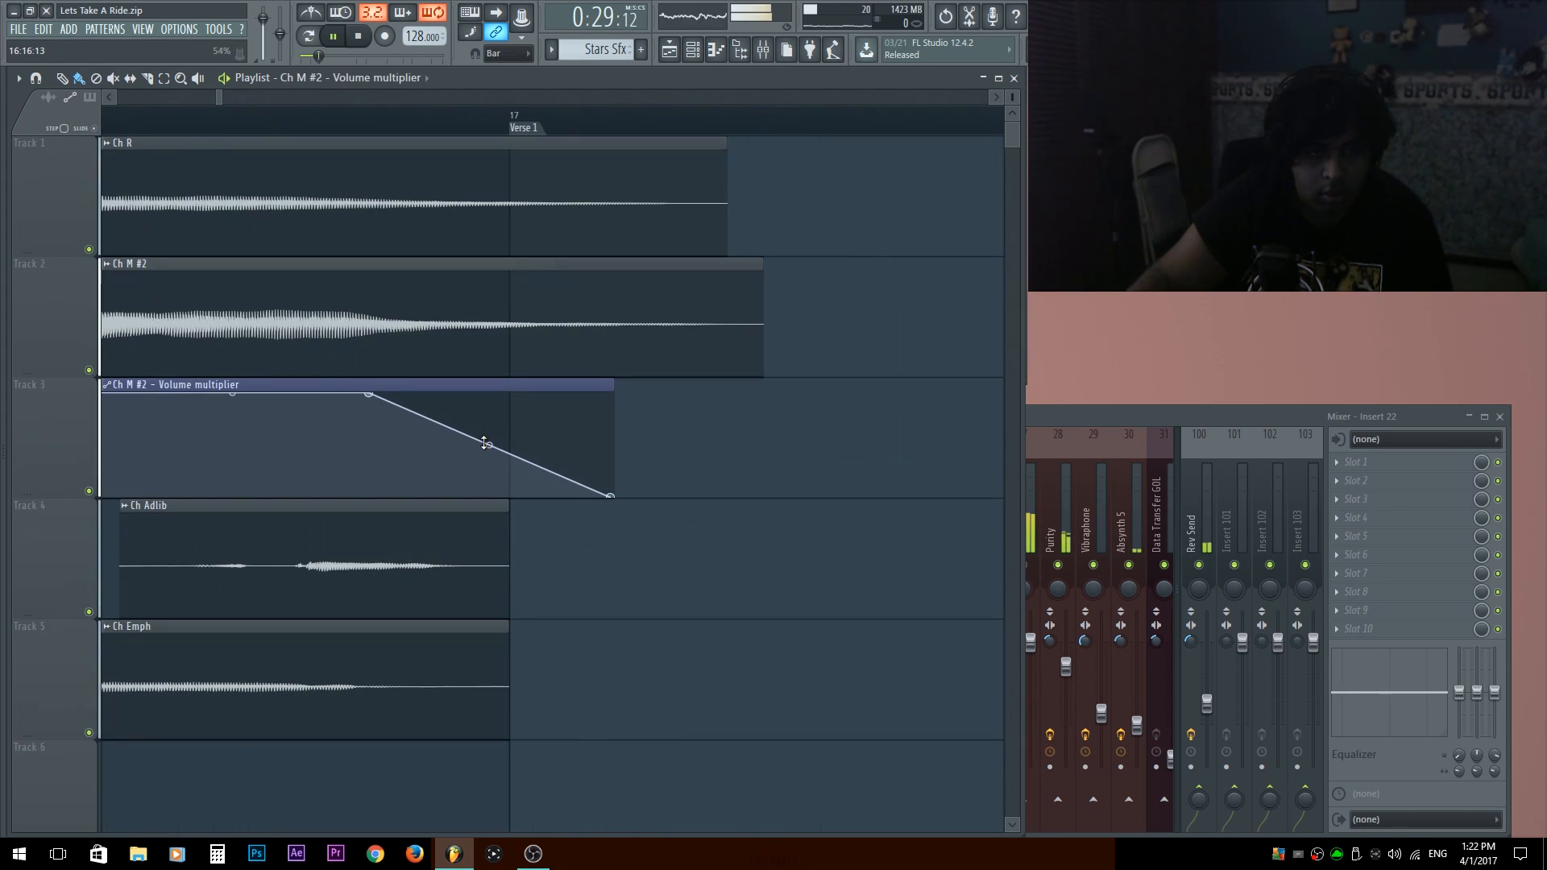
left_click_drag(484, 443, 486, 415)
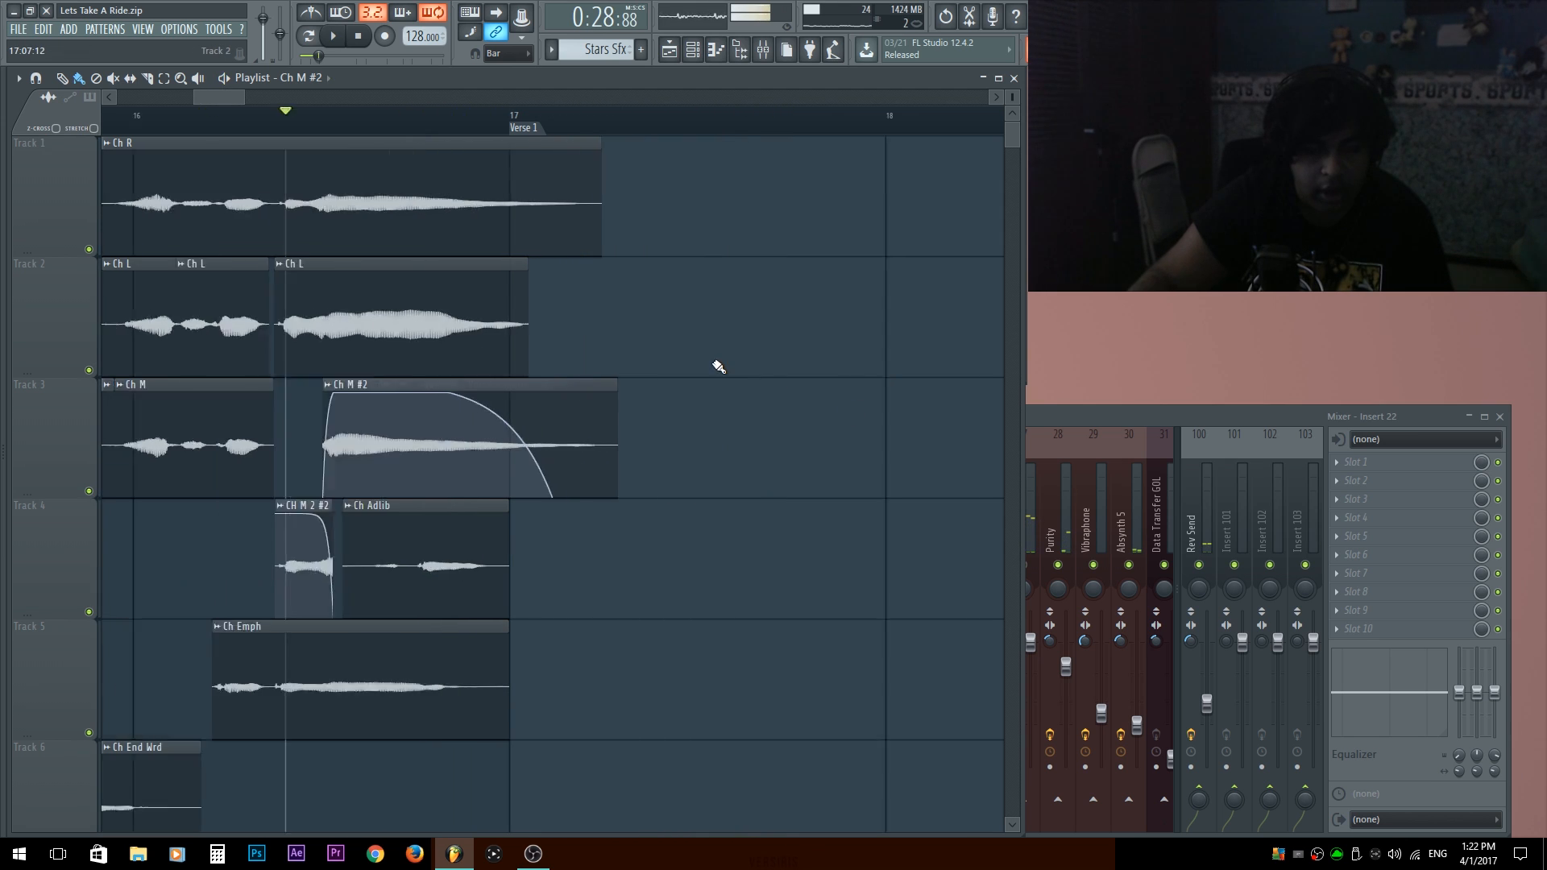
Move the short Ch End Wrd clips at the end of the first chorus from track 7 up to track 6.
scroll(719, 367, "down", 8)
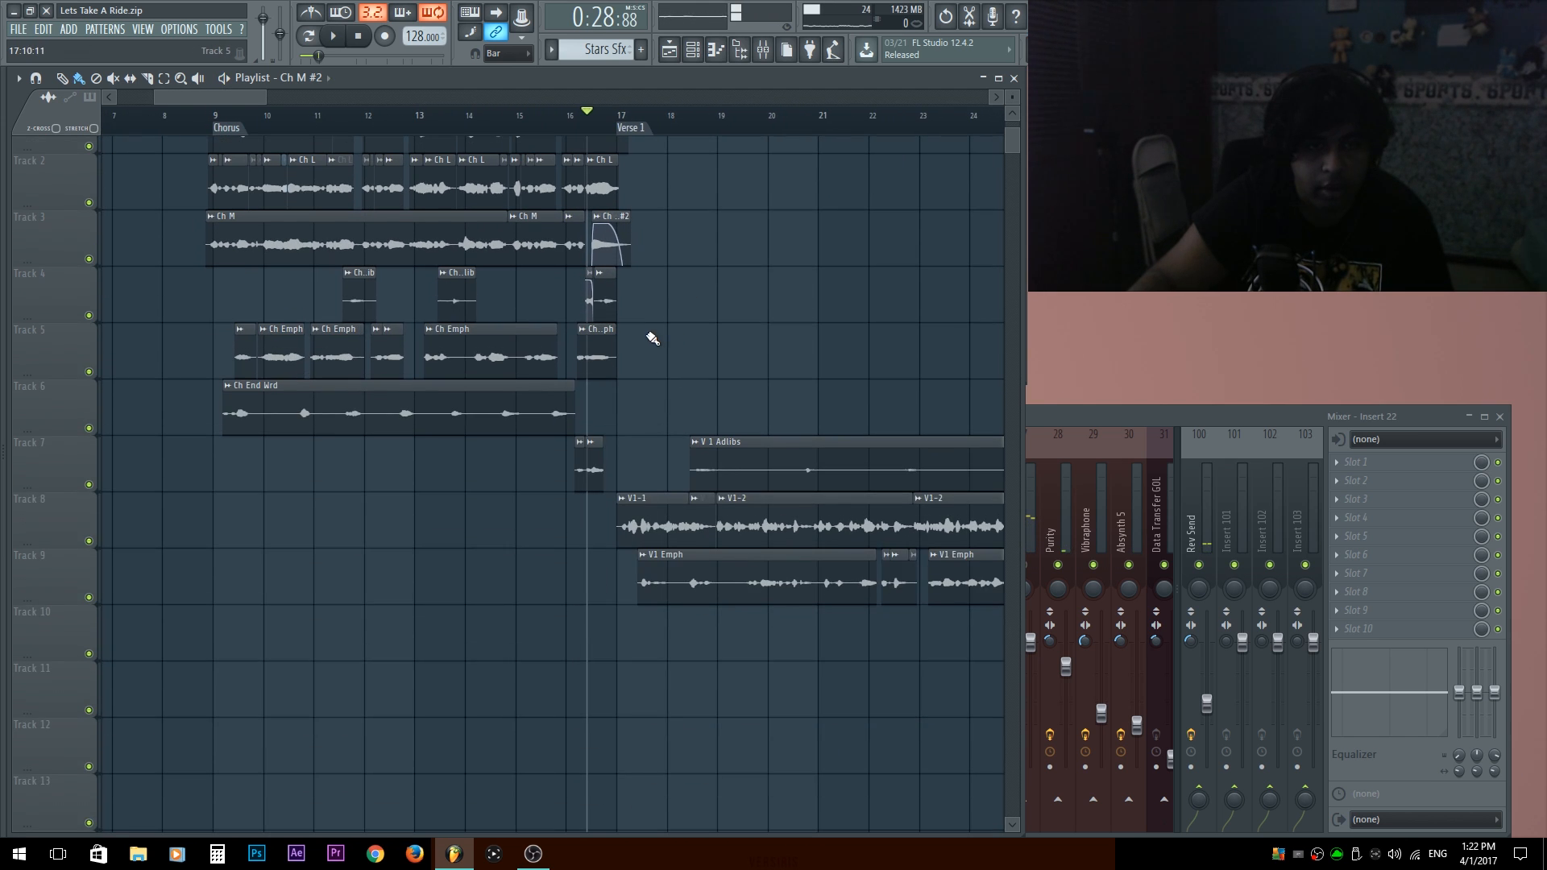
scroll(603, 539, "down", 4)
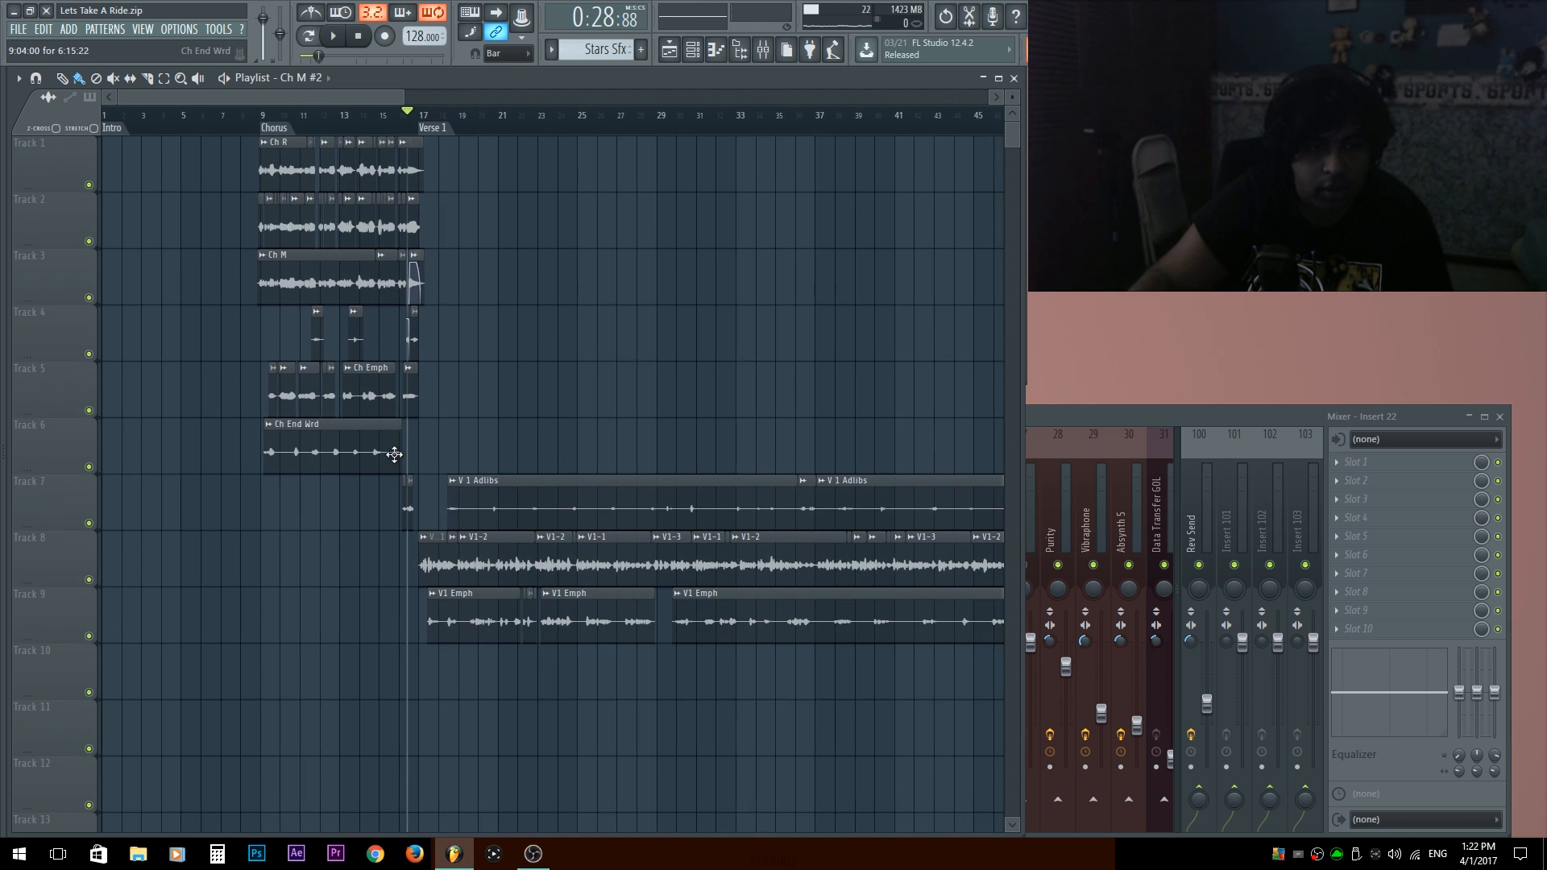
scroll(394, 454, "up", 12)
left_click(568, 513)
left_click_drag(568, 513, 581, 435)
right_click(608, 535, "ctrl")
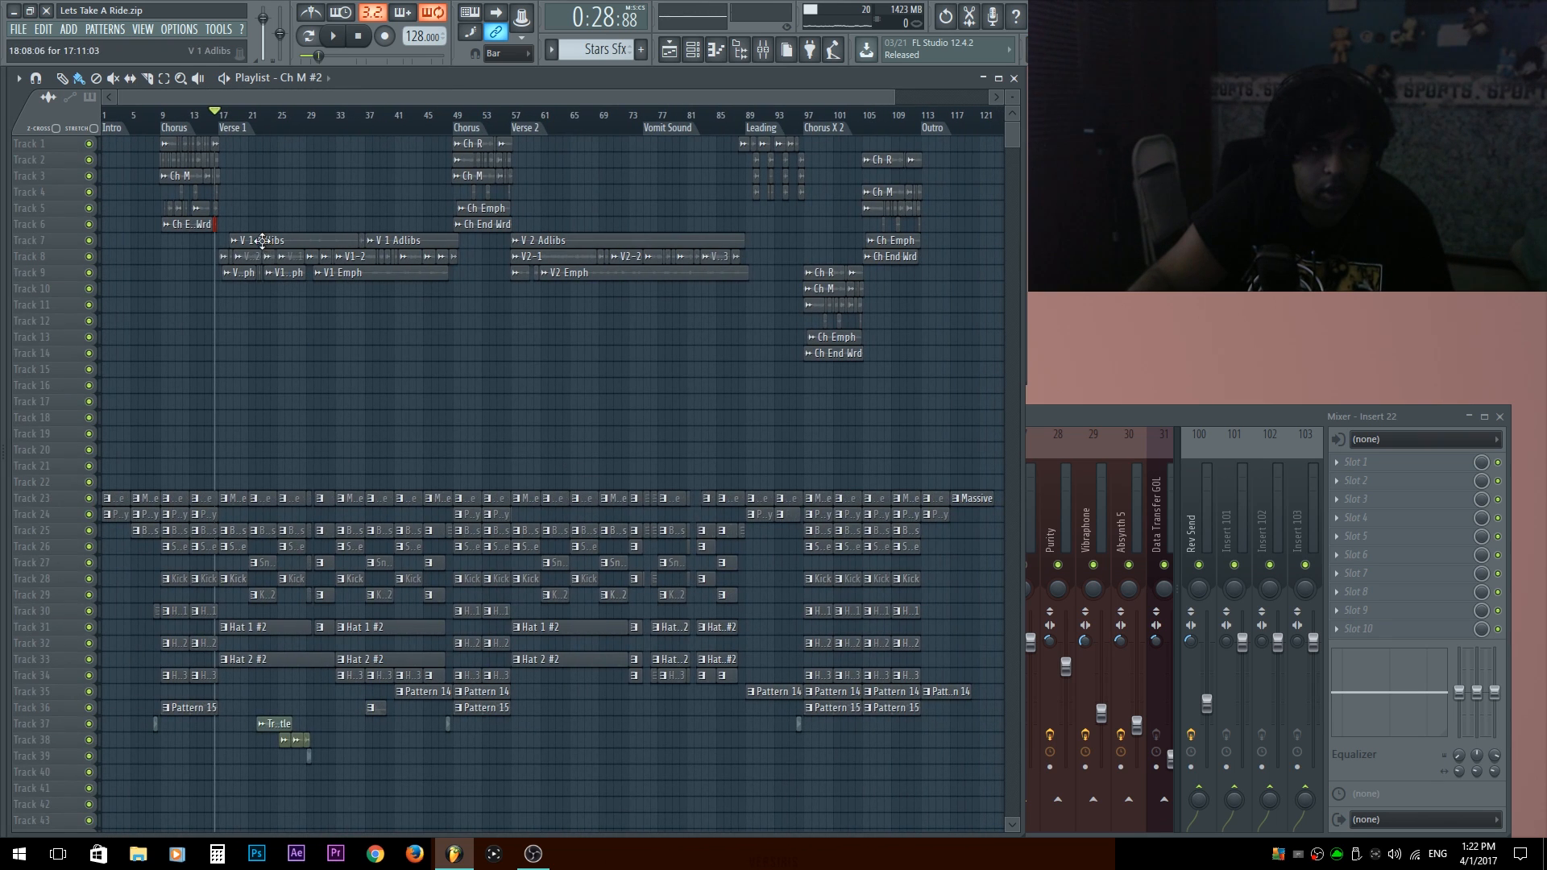
Filter the channel rack to the Verses group and bring up the mixer.
scroll(227, 199, "up", 3)
scroll(232, 205, "up", 3)
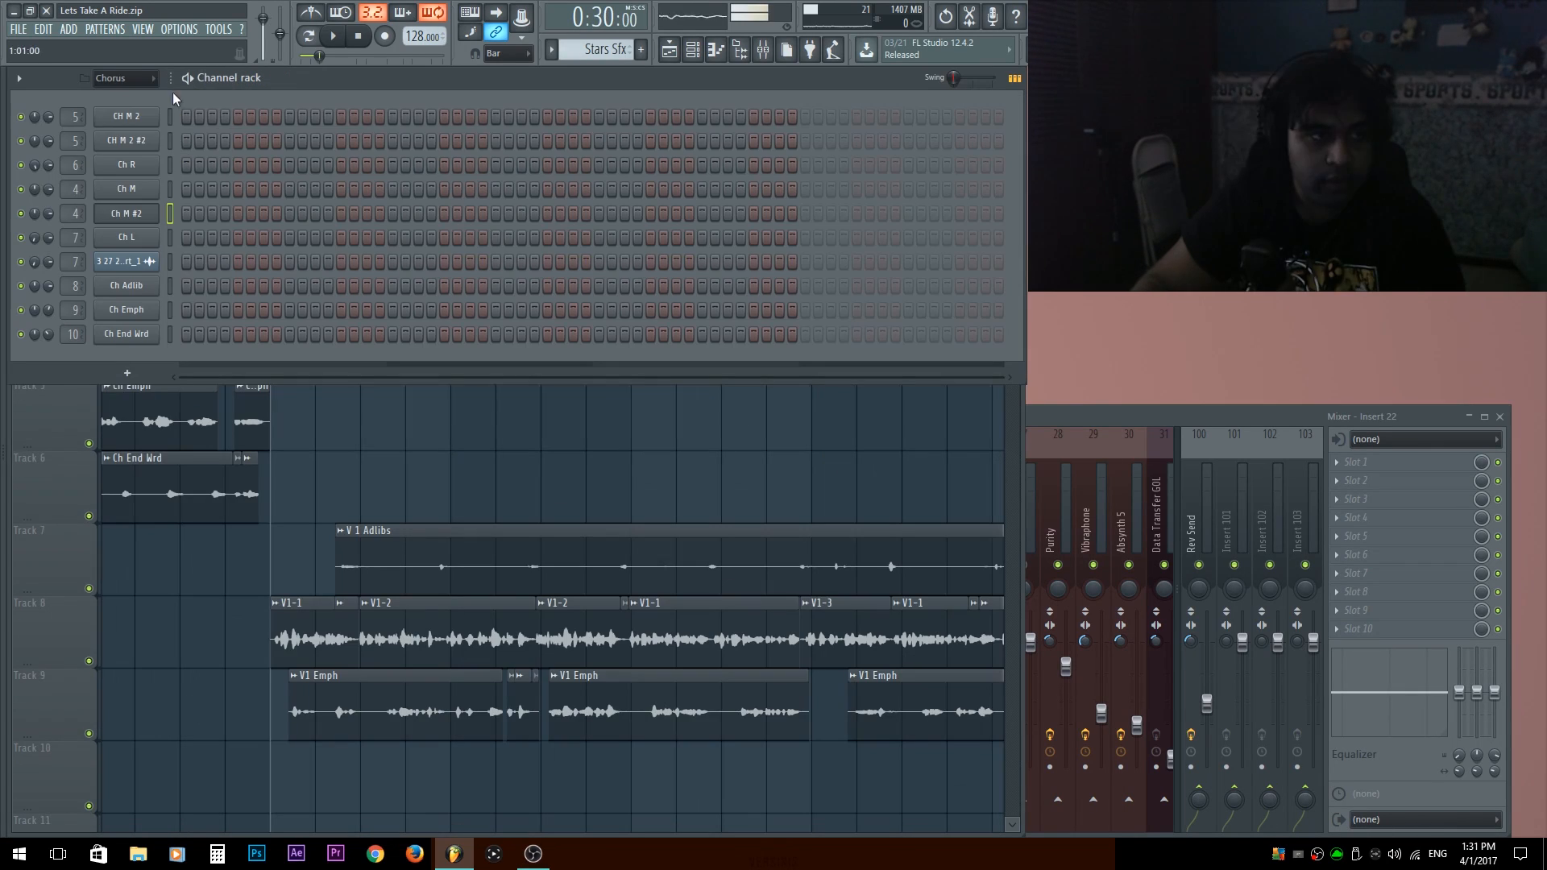
left_click(137, 80)
left_click(122, 193)
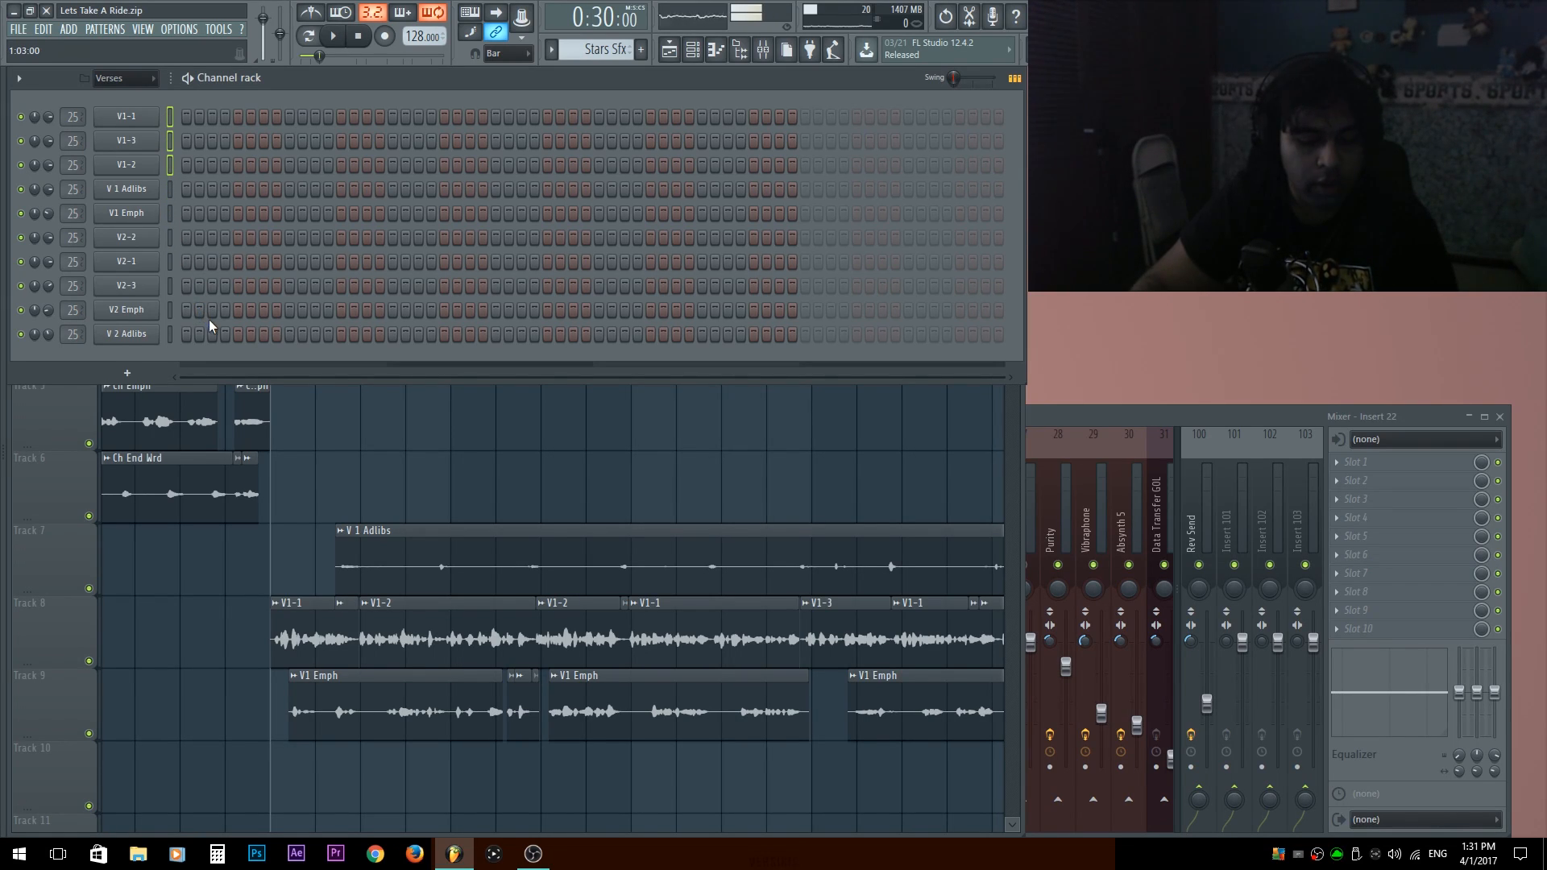
key("F6")
key("F9")
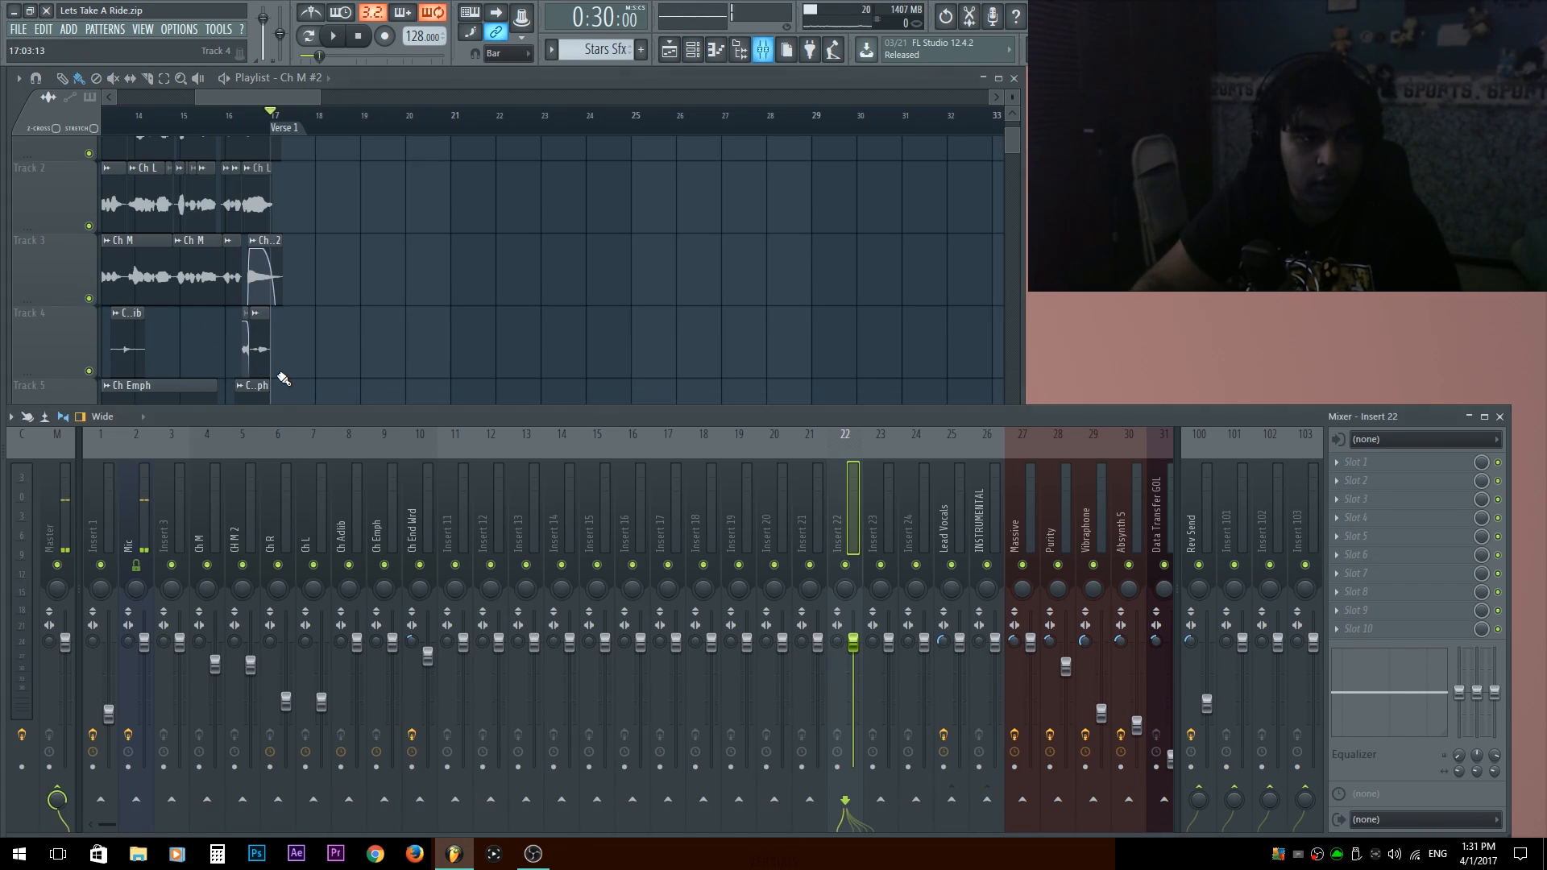
Rename mixer track 12 from the short V1-1 name as Verse 1 Lead.
left_click(480, 516)
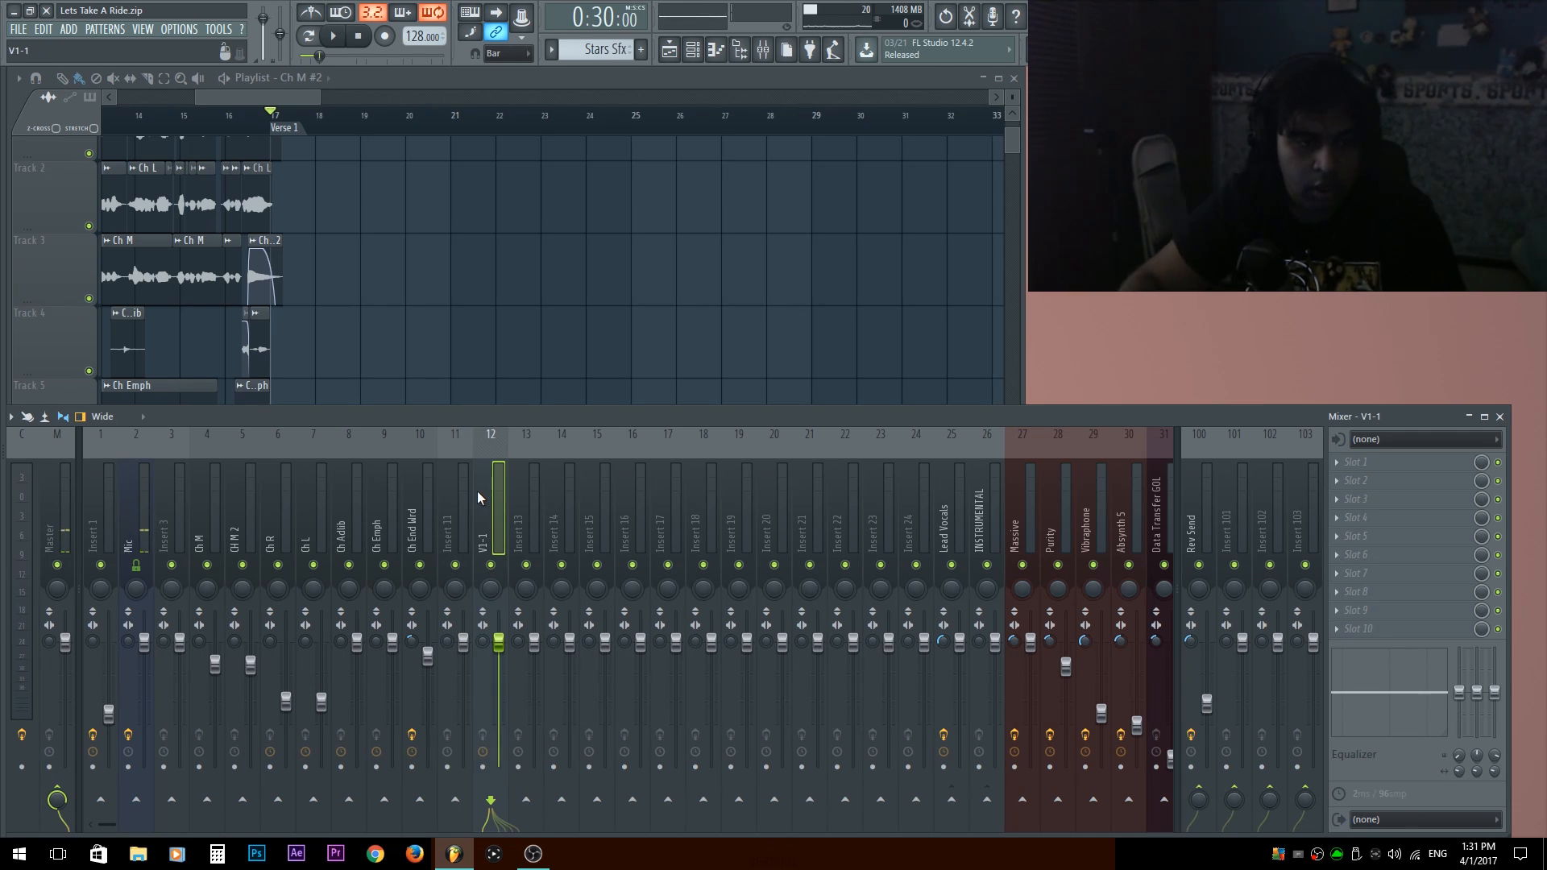
double_click(482, 548)
type("V1-1")
key("BackSpace")
key("BackSpace")
key("BackSpace")
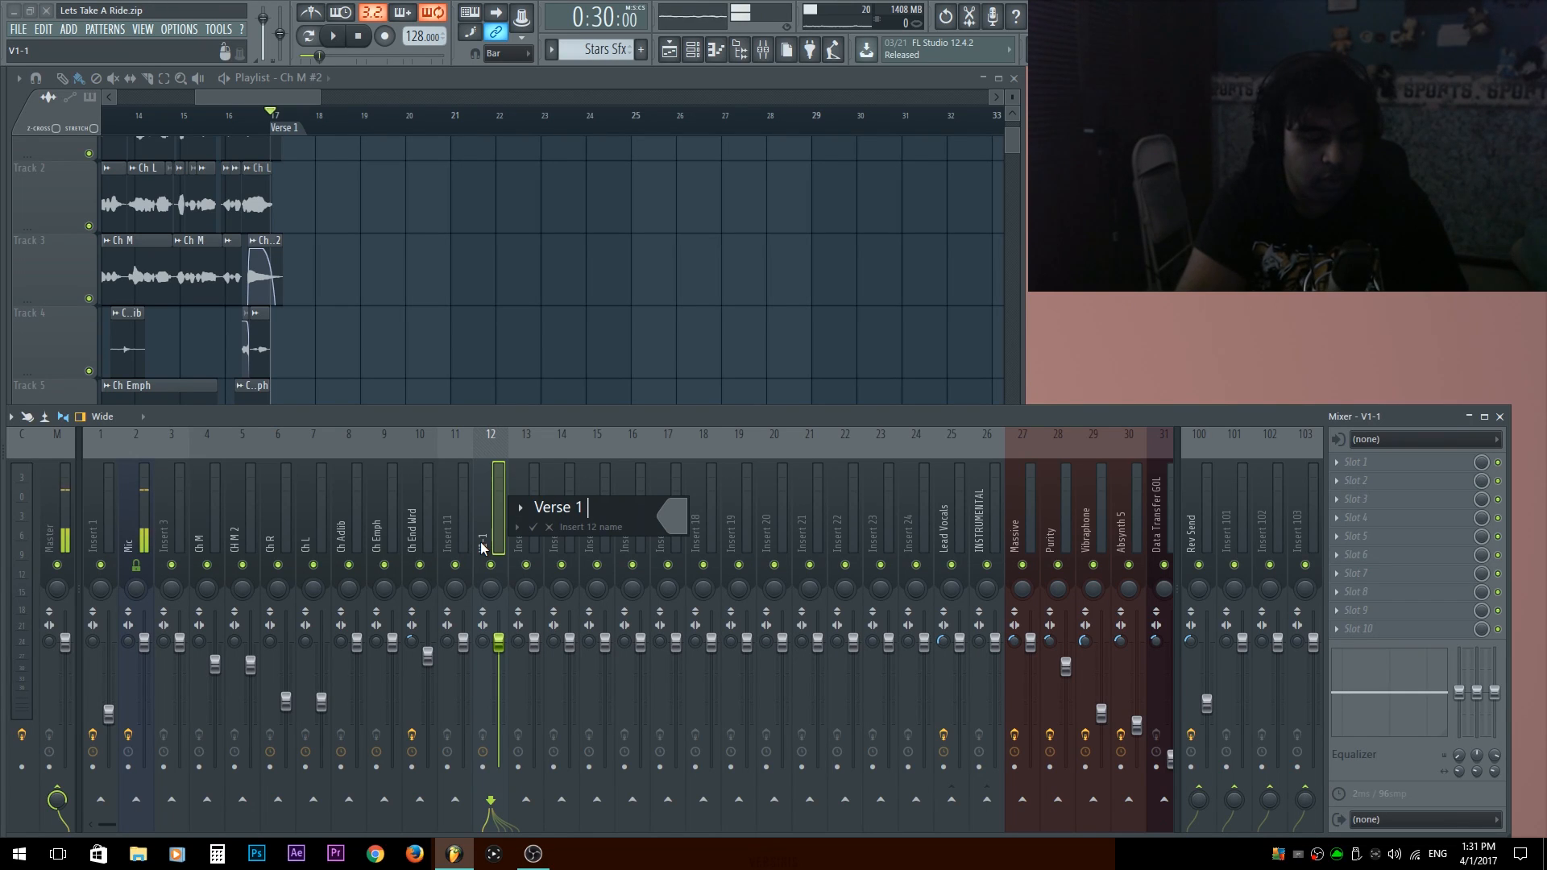
type("erse 1 Lead")
key("Return")
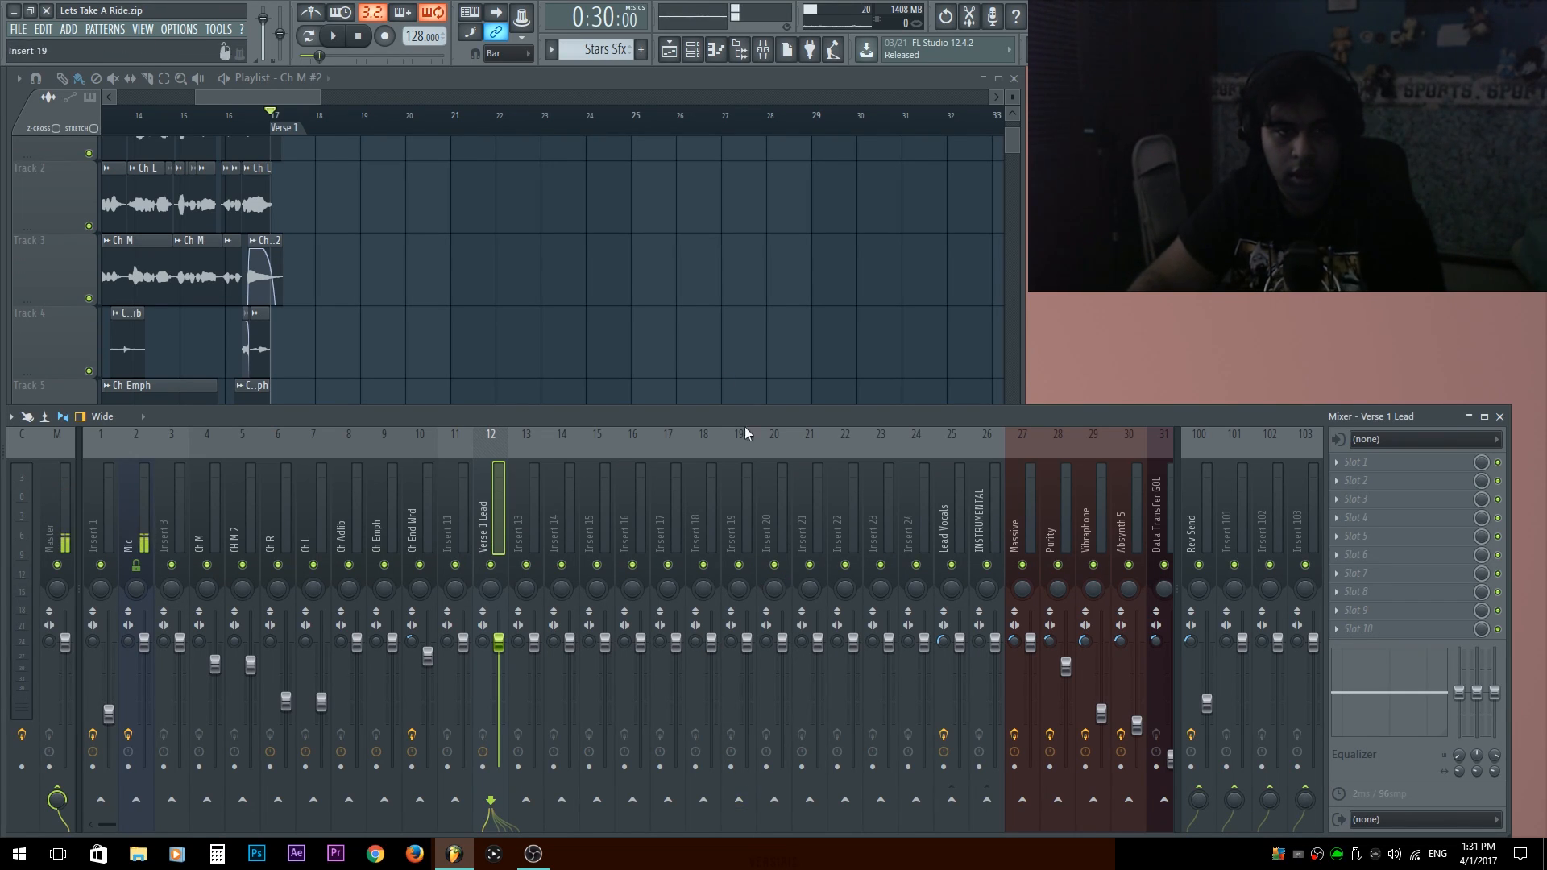
Route the Verse 1 Lead mixer track to Lead Vocals and remove its direct send to the master.
left_click(953, 800)
left_click(53, 797)
left_click(510, 505)
left_click(486, 508)
Play the verse from the Verse 1 marker and lower the Lead Vocals fader slightly.
right_click(456, 273)
key("space")
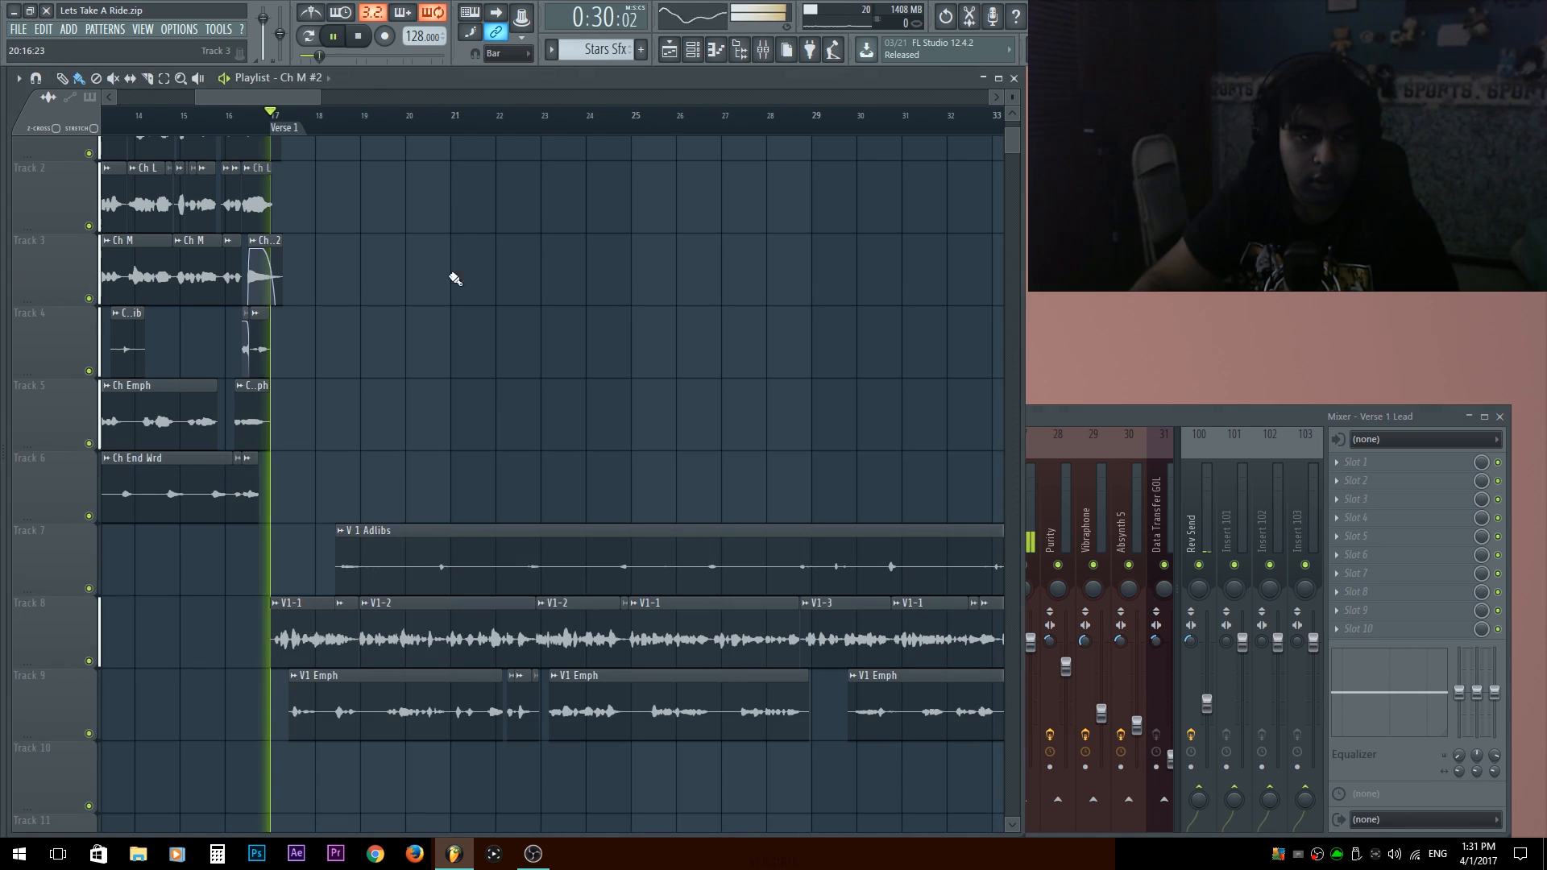
key("F9")
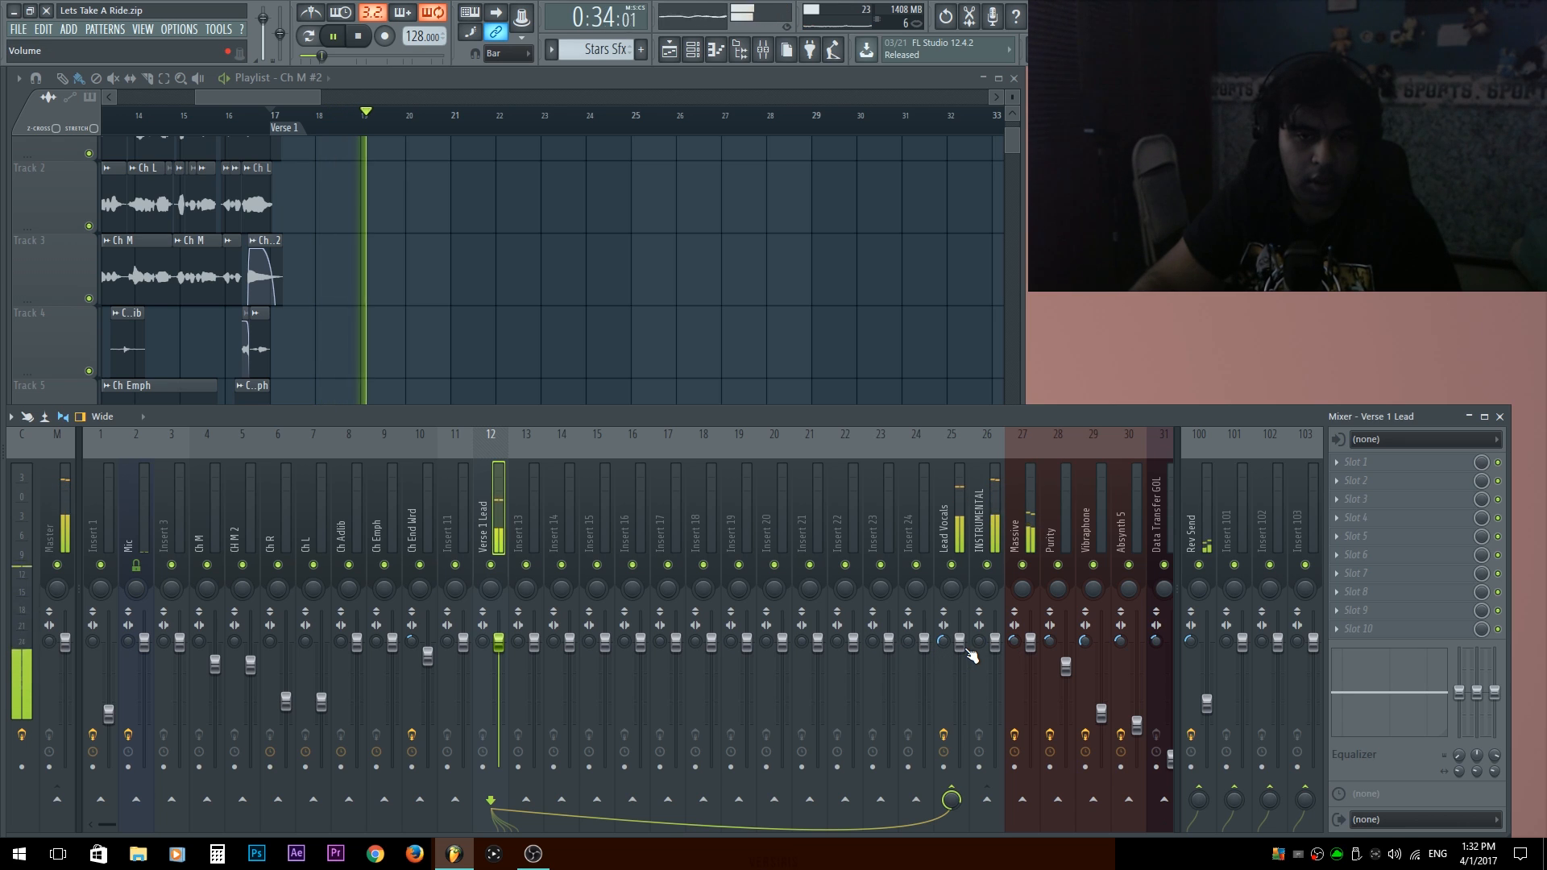
left_click_drag(960, 642, 959, 661)
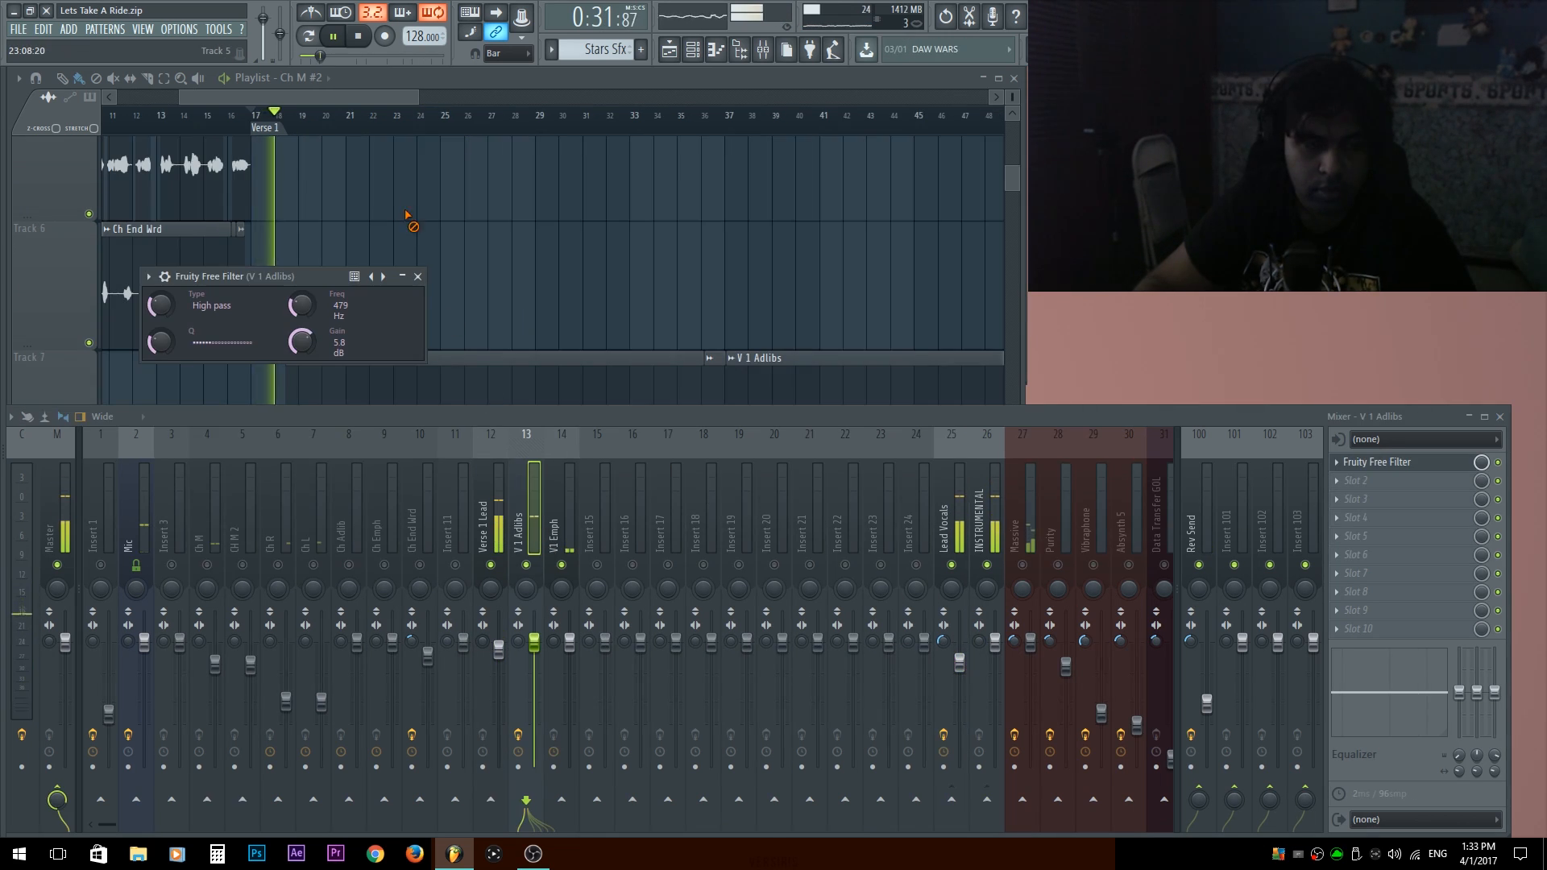
Listen to the verse with the high-pass filtered ad-libs and check the V 1 Adlibs track's effect slots.
right_click(405, 215)
key("F9")
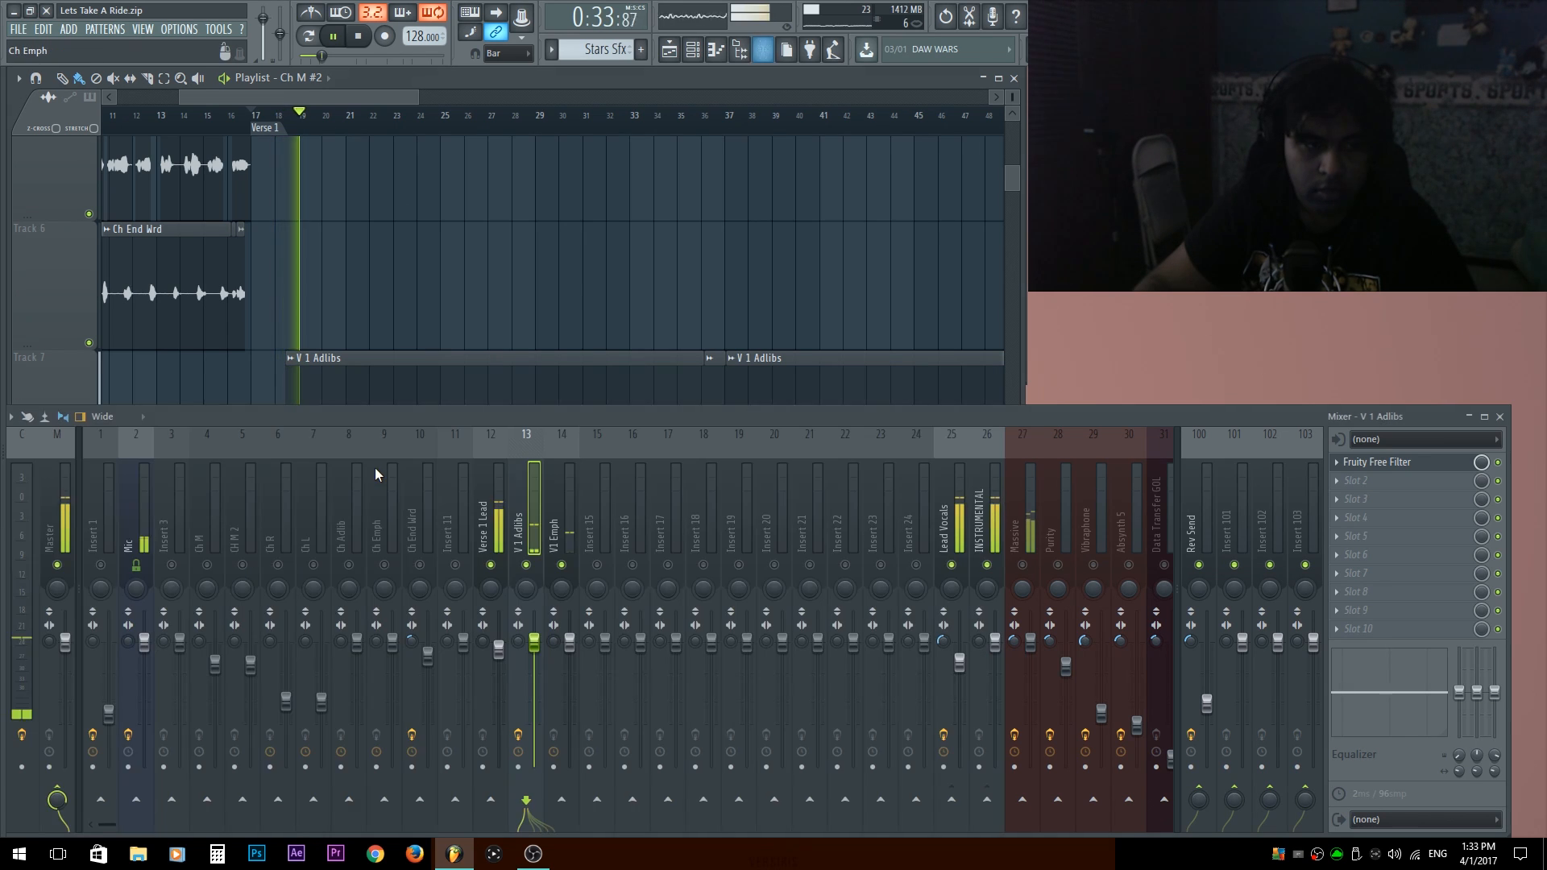
left_click(1431, 472)
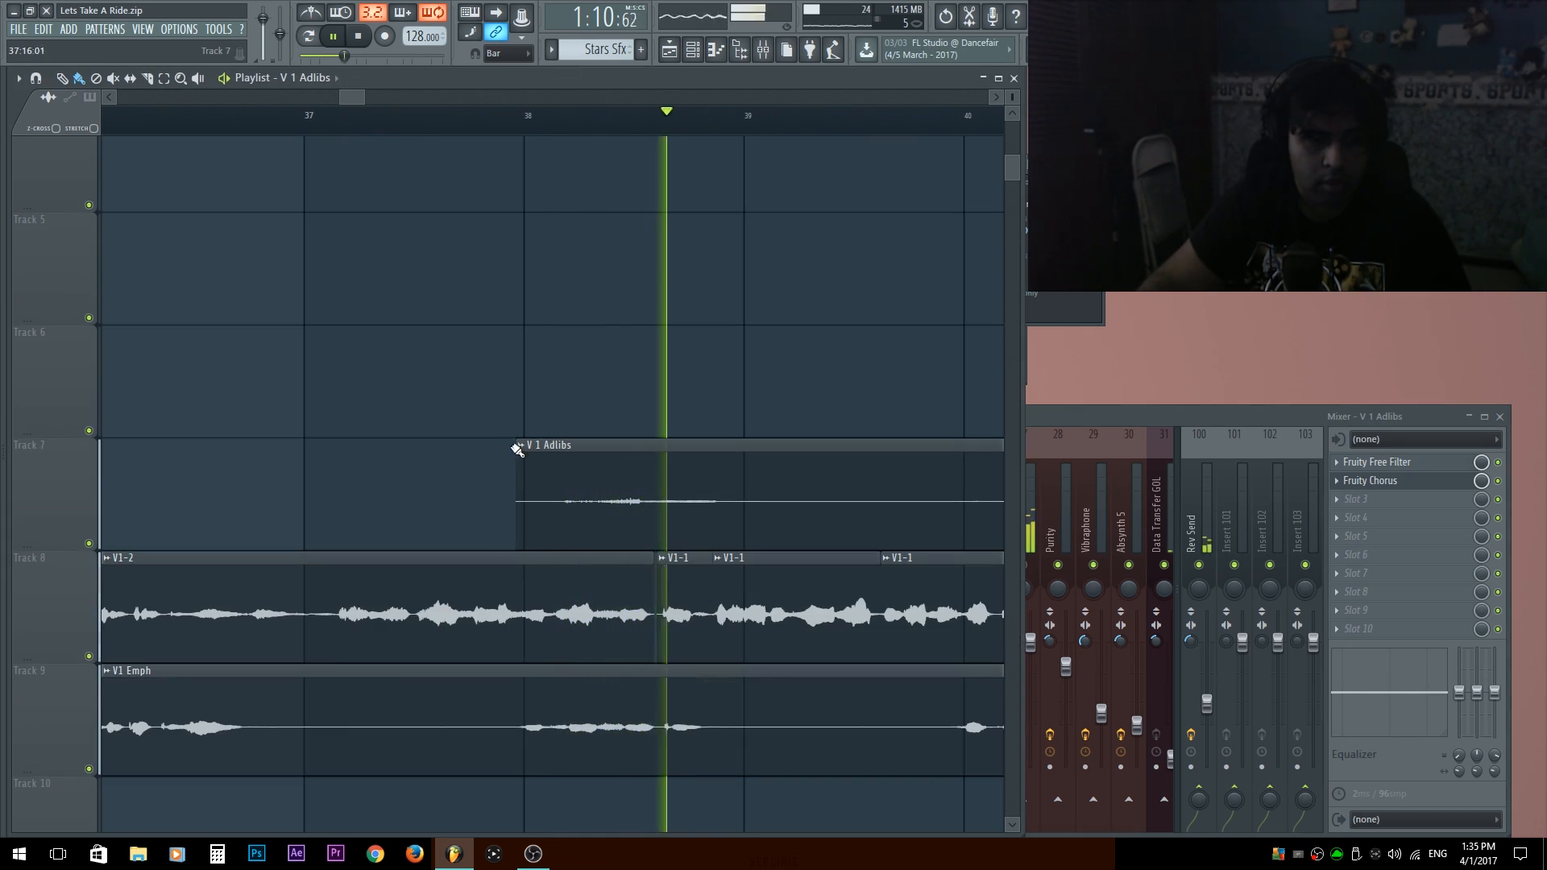
Isolate the short ad-lib just after bar 40 on track 7 and make its clip unique as a sample.
left_click_drag(781, 390, 506, 424)
scroll(506, 424, "down", 4)
scroll(504, 430, "down", 1)
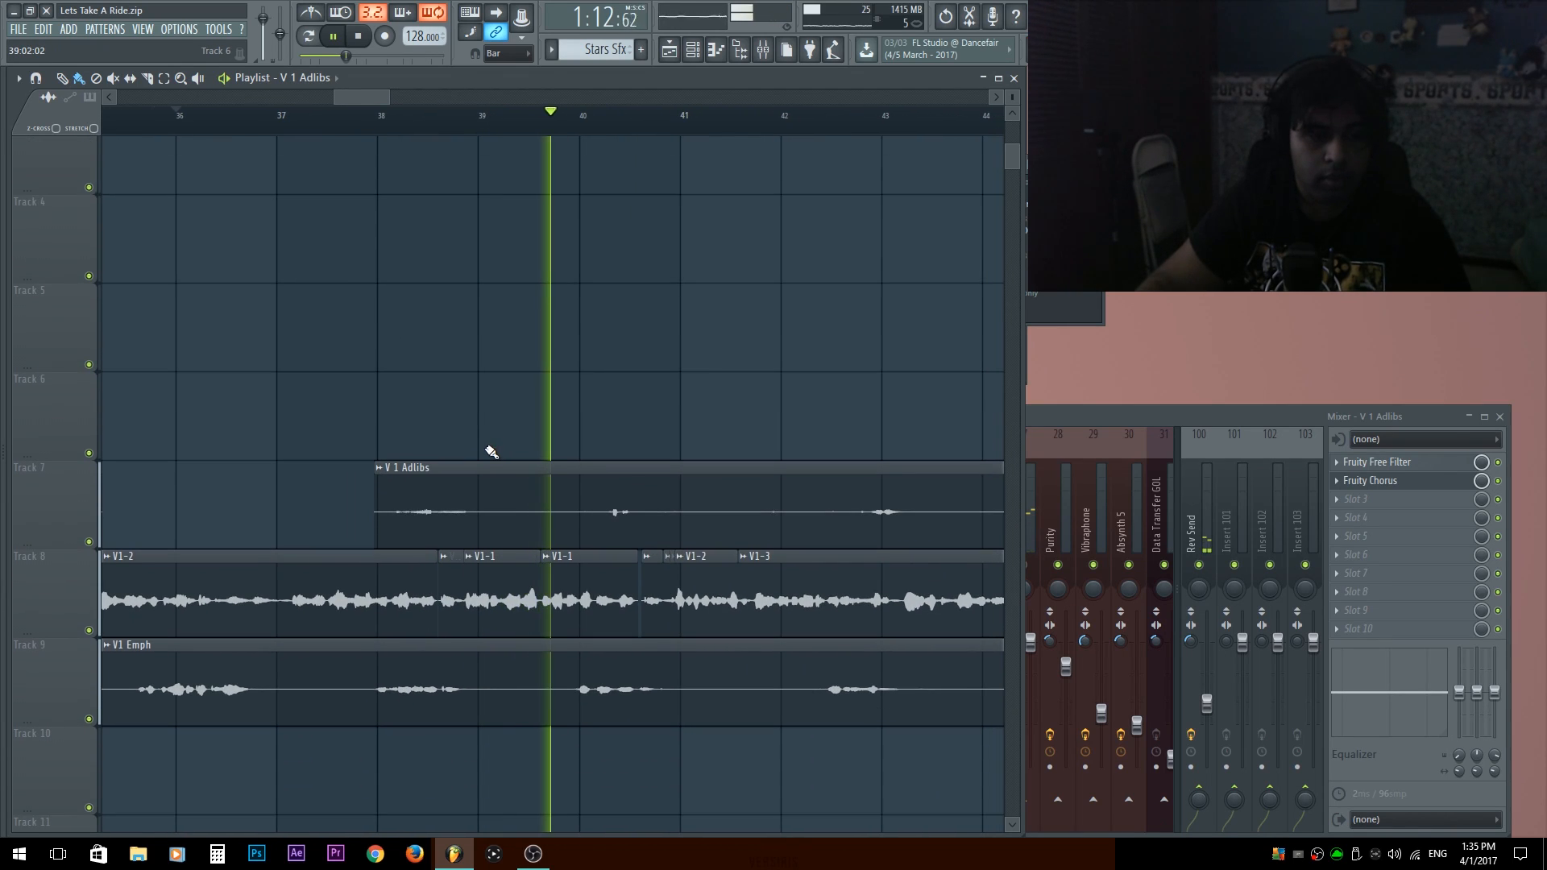
scroll(489, 451, "down", 1)
key("space")
scroll(625, 446, "up", 3)
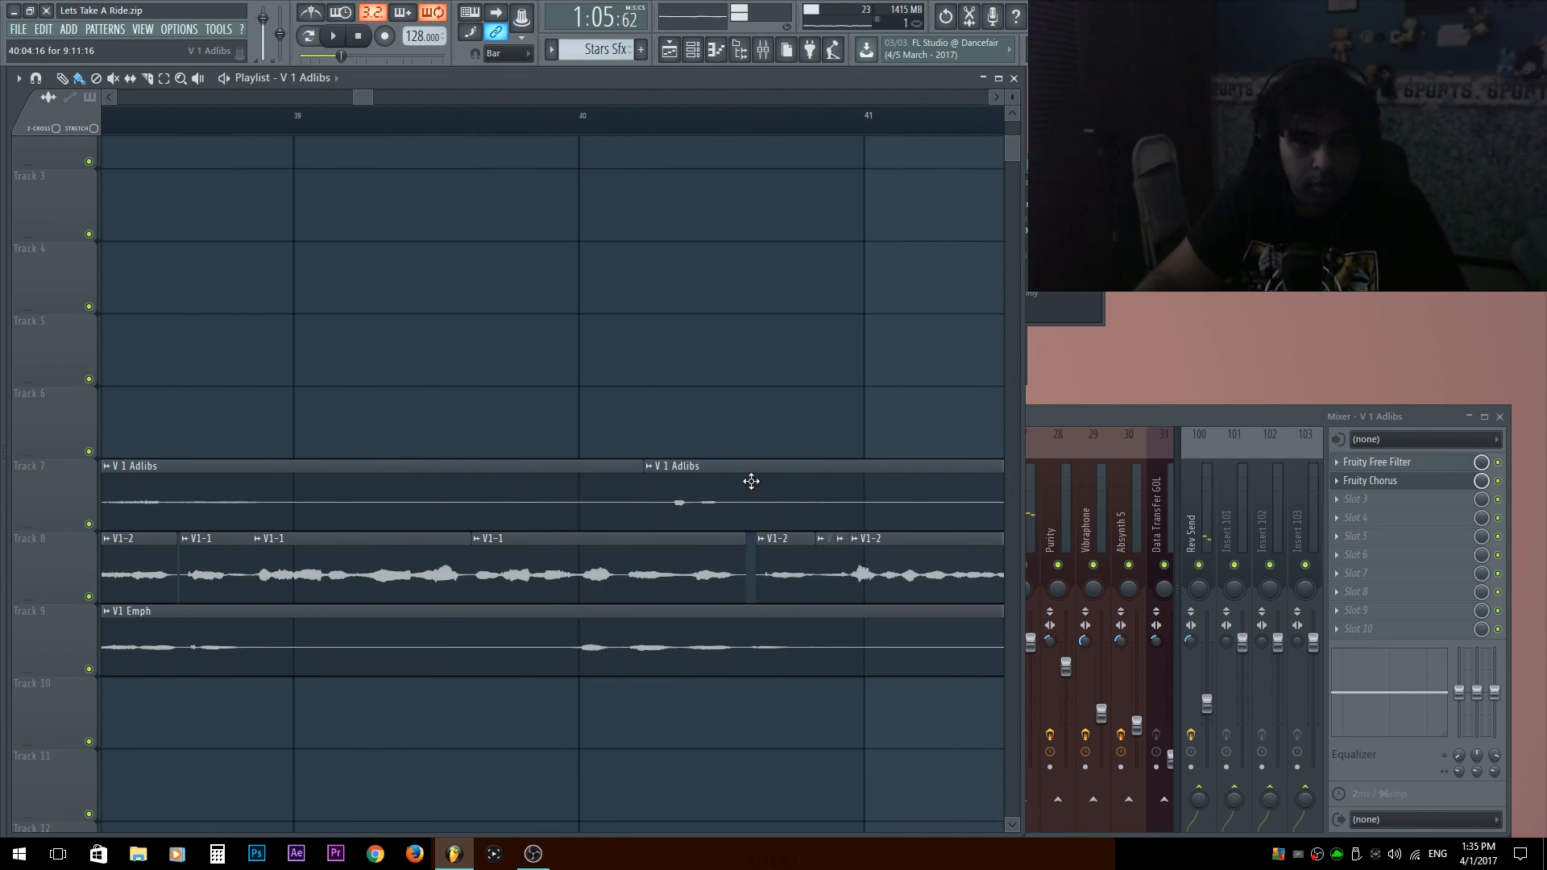
right_click(648, 467)
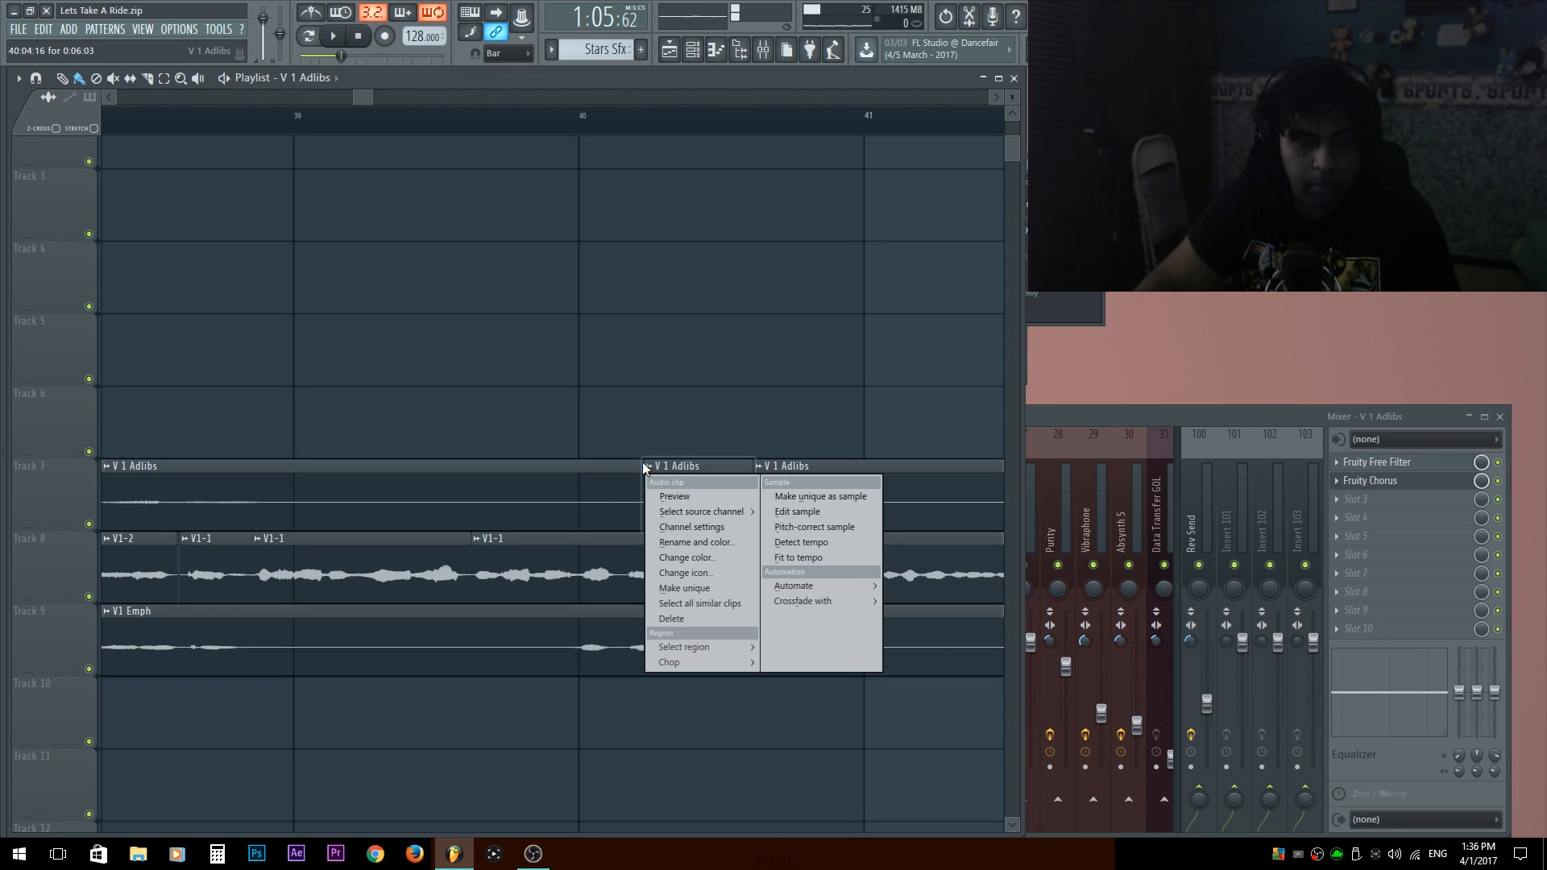
left_click(786, 498)
key("Return")
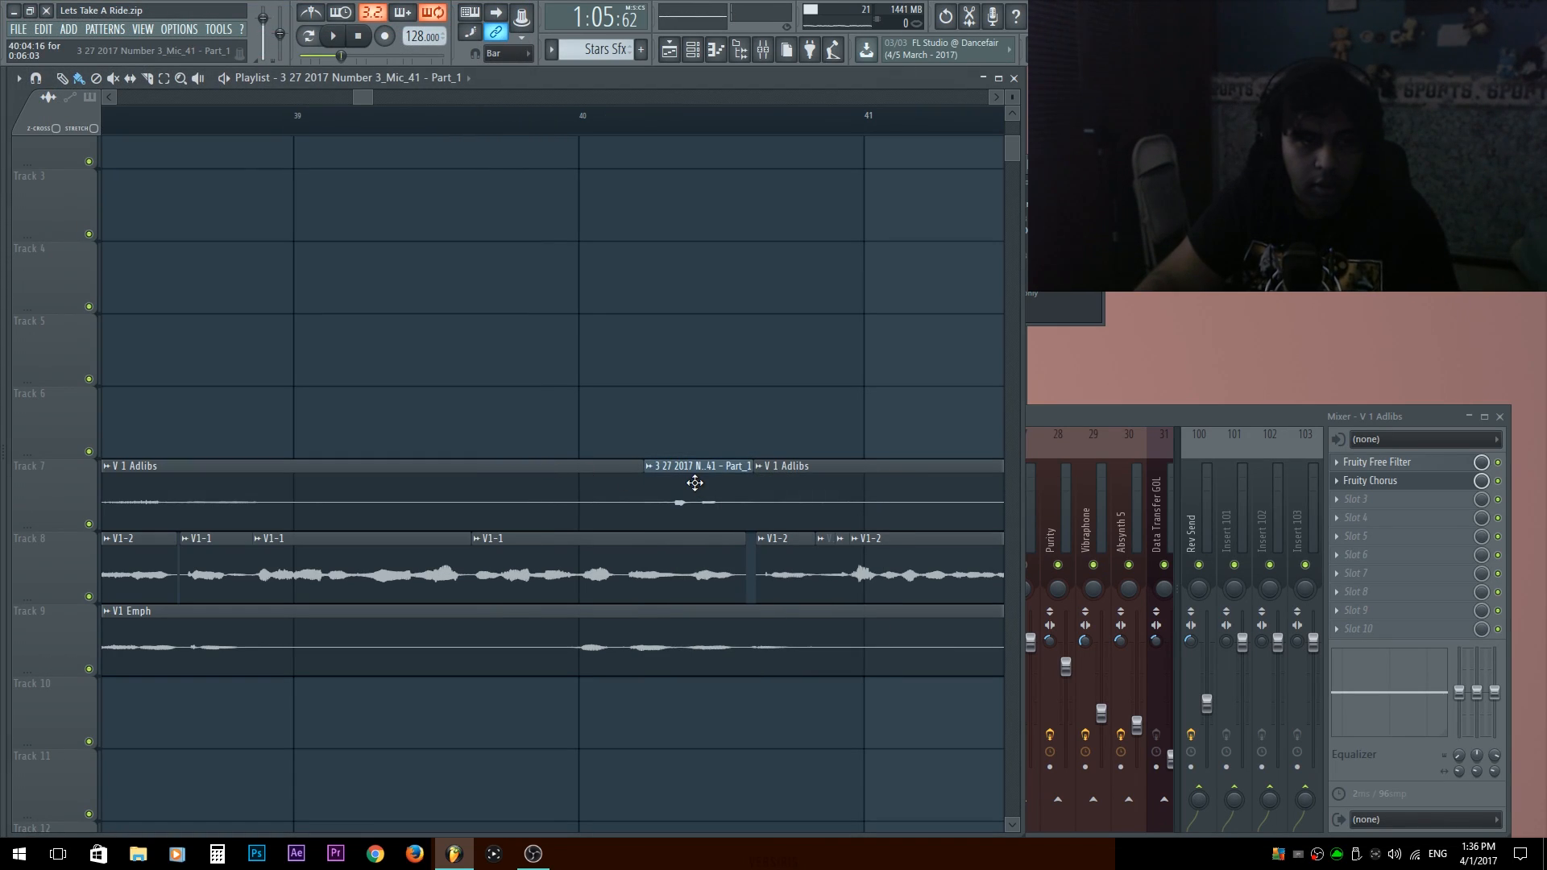
Inspect the channel settings of the new unique ad-lib sample and play back the section around it.
double_click(690, 519)
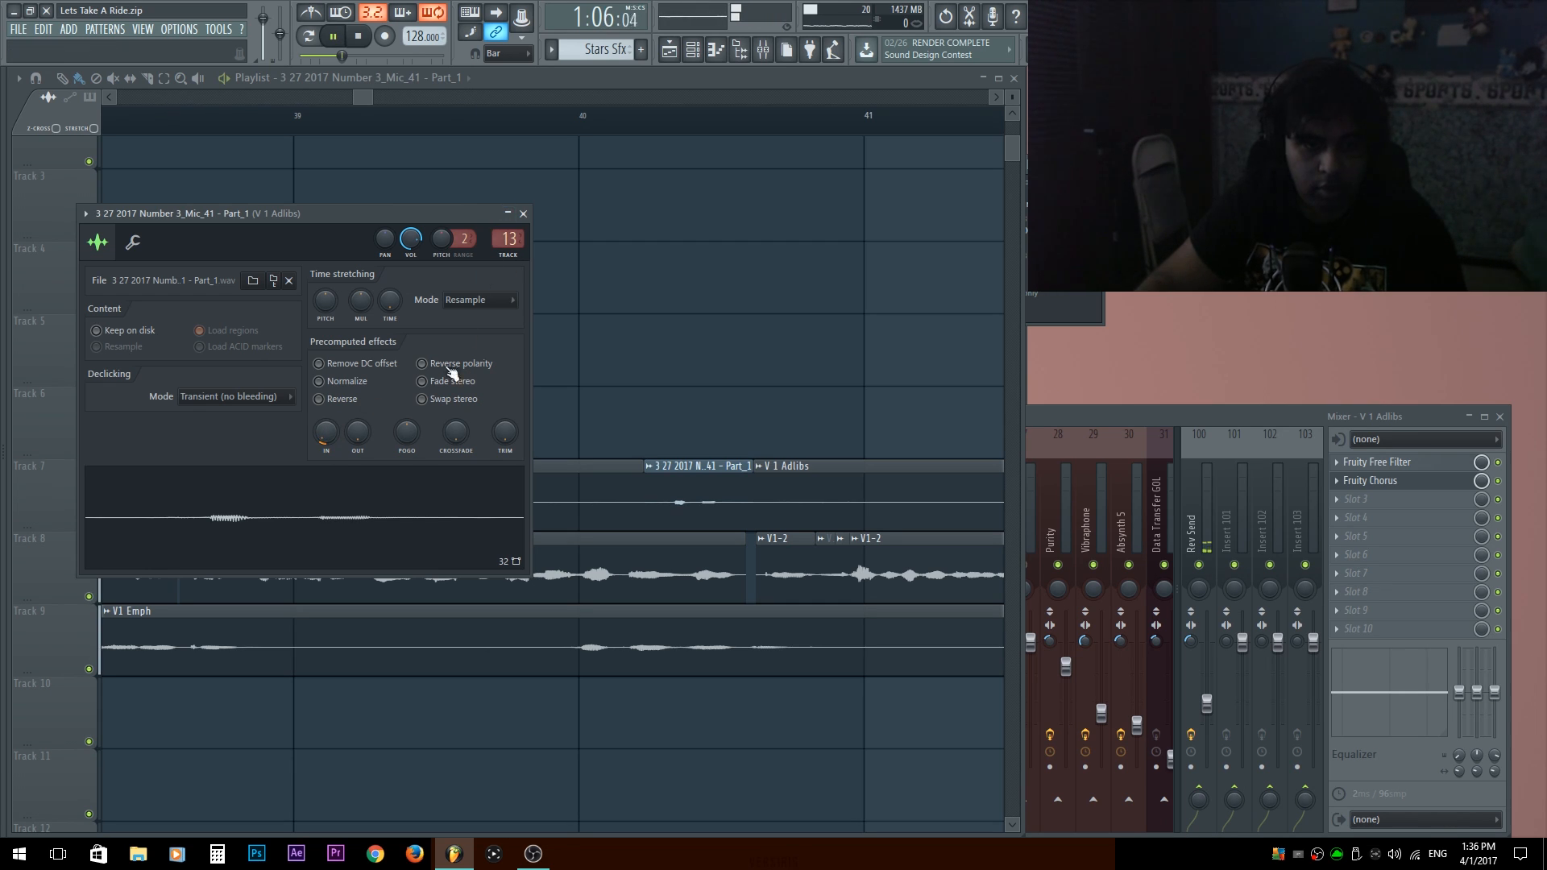
key("Escape")
key("space")
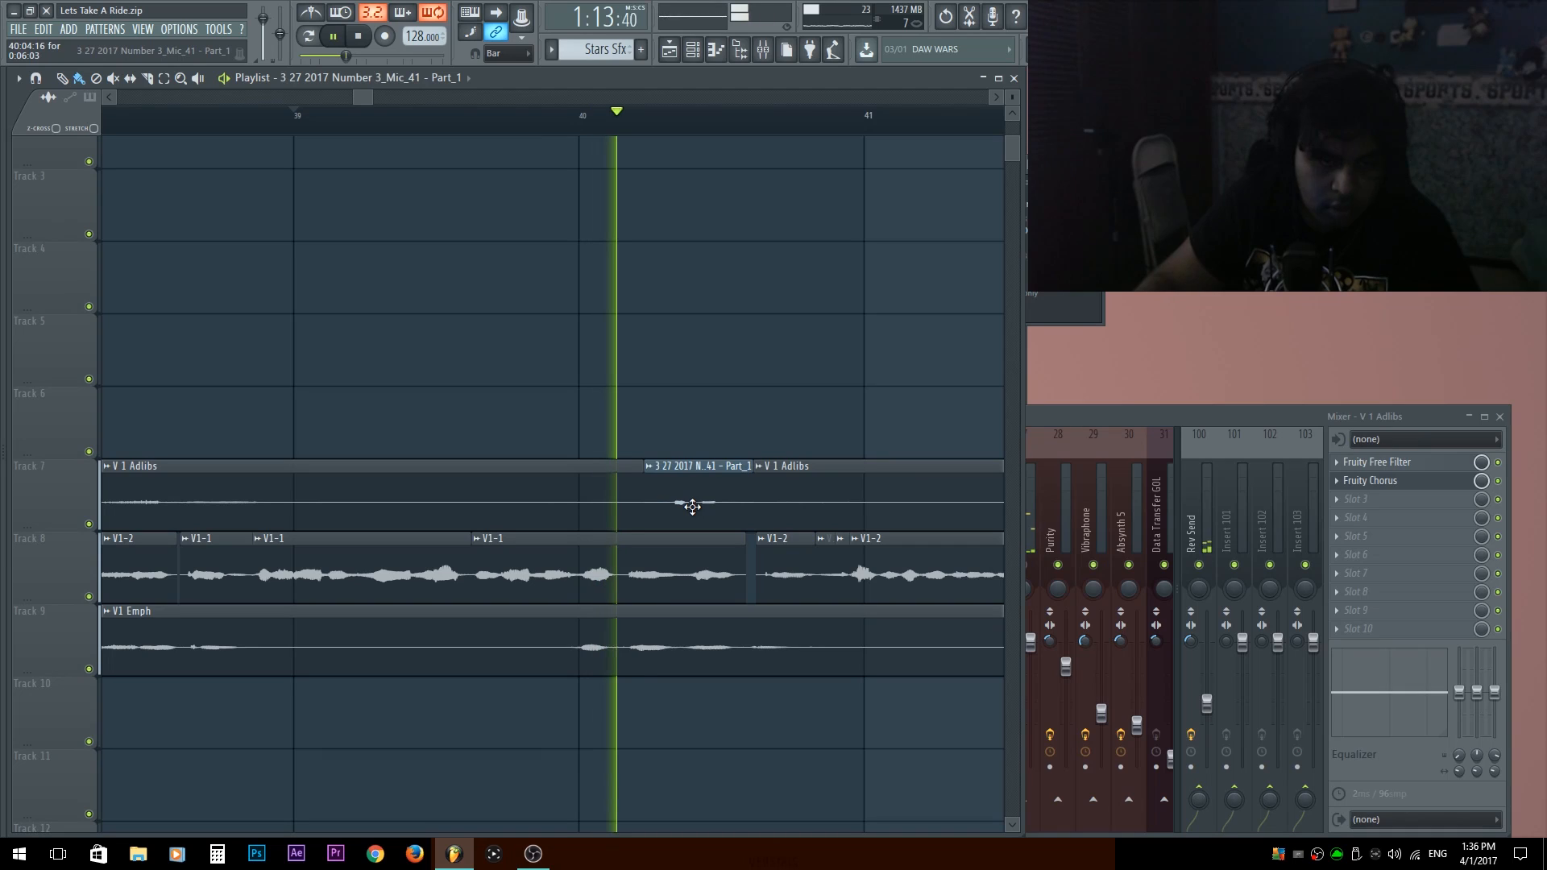
double_click(718, 480)
key("space")
key("space")
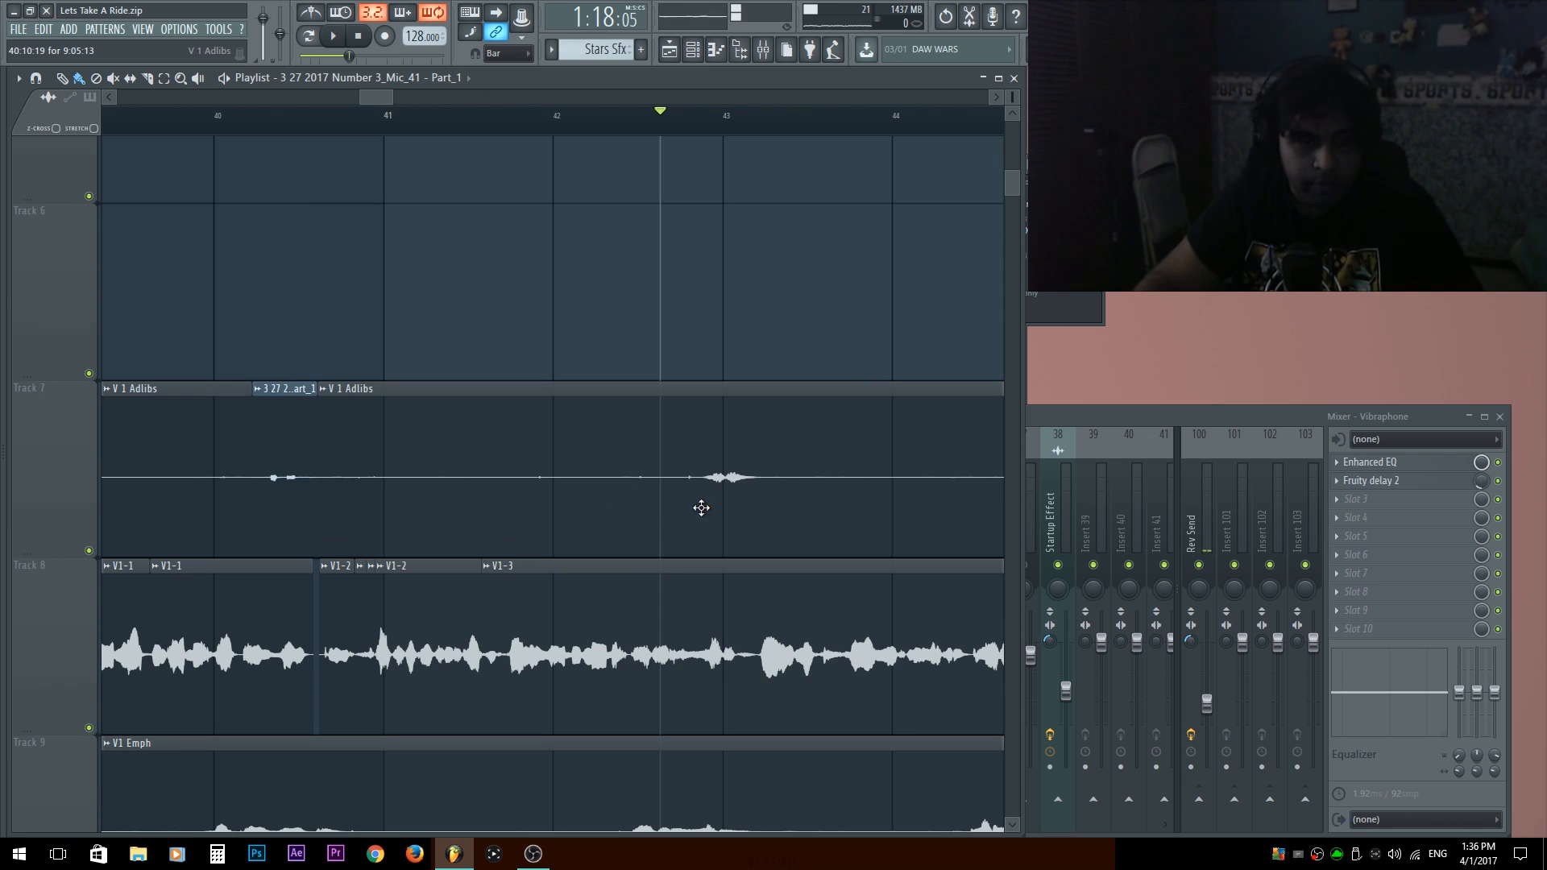
Slice the V 1 Adlibs clips on track 7 and delete the silent stretches between about bars 38 and 43.
right_click(567, 493)
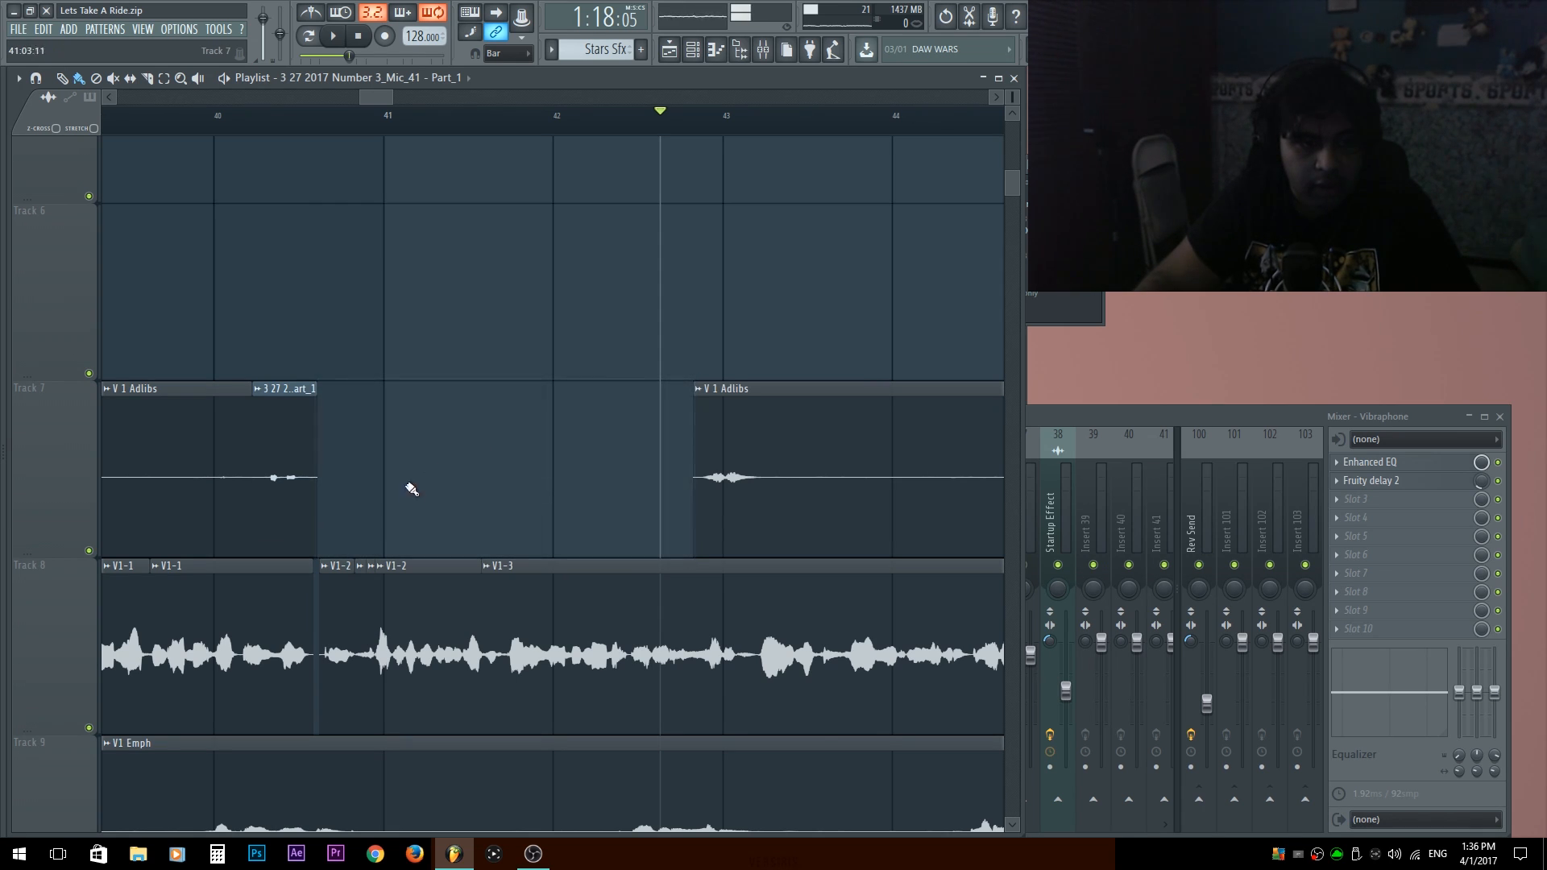
left_click_drag(352, 475, 555, 421)
left_click(648, 420, "shift")
right_click(682, 427)
right_click(519, 425)
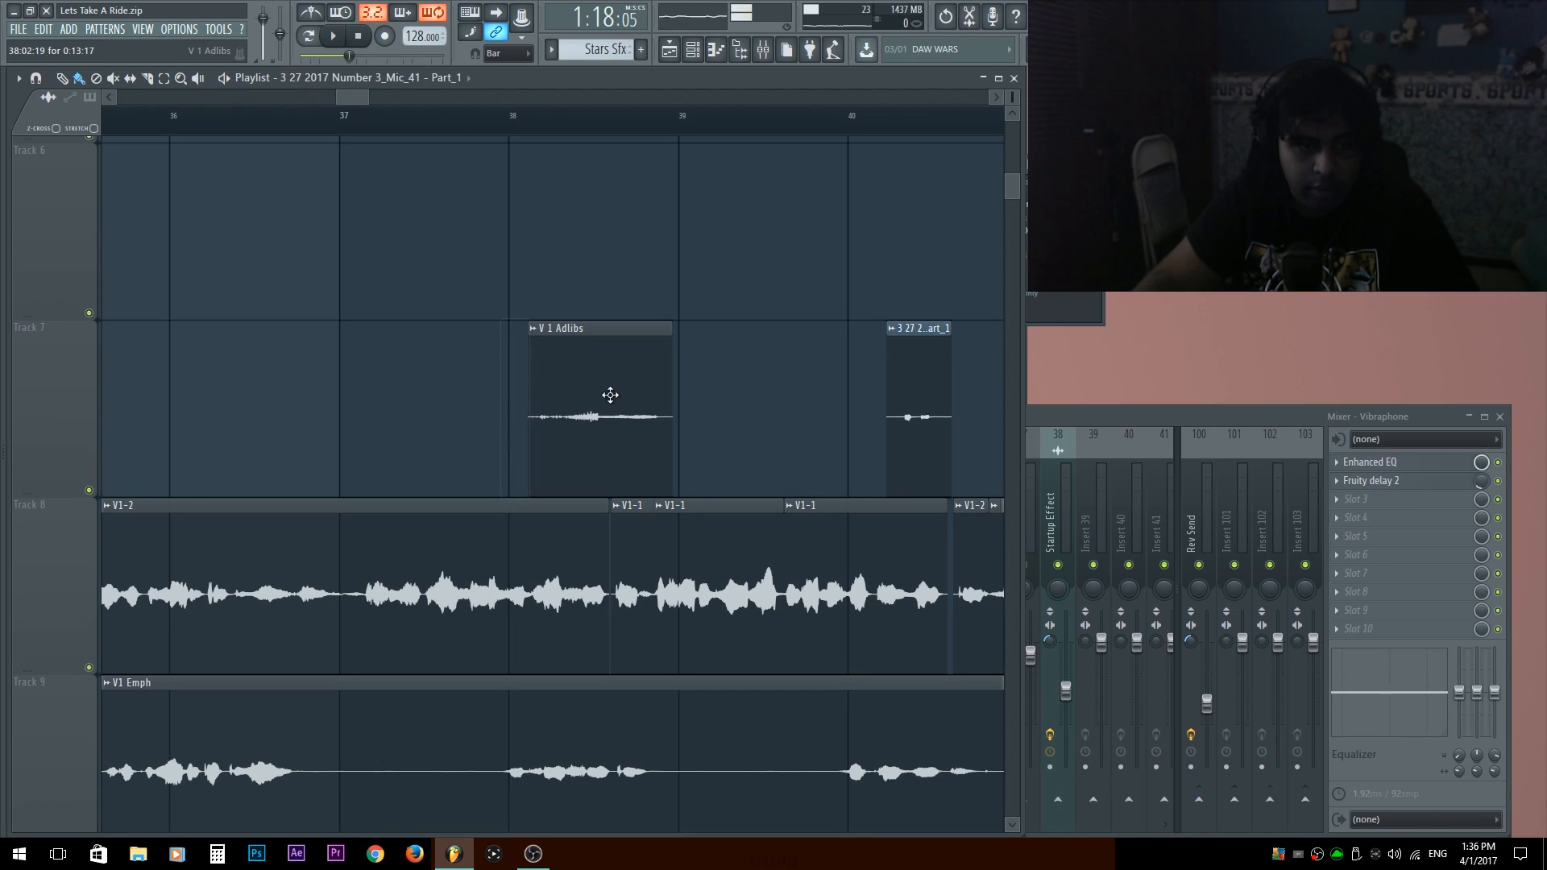
Slice the V1 Emph clip on track 9 and delete its silent stretches up to about bar 44.
left_click_drag(750, 713, 480, 511)
right_click(574, 568)
left_click_drag(843, 569, 573, 574)
left_click_drag(664, 620, 645, 622)
right_click(435, 629)
left_click_drag(727, 551, 481, 542)
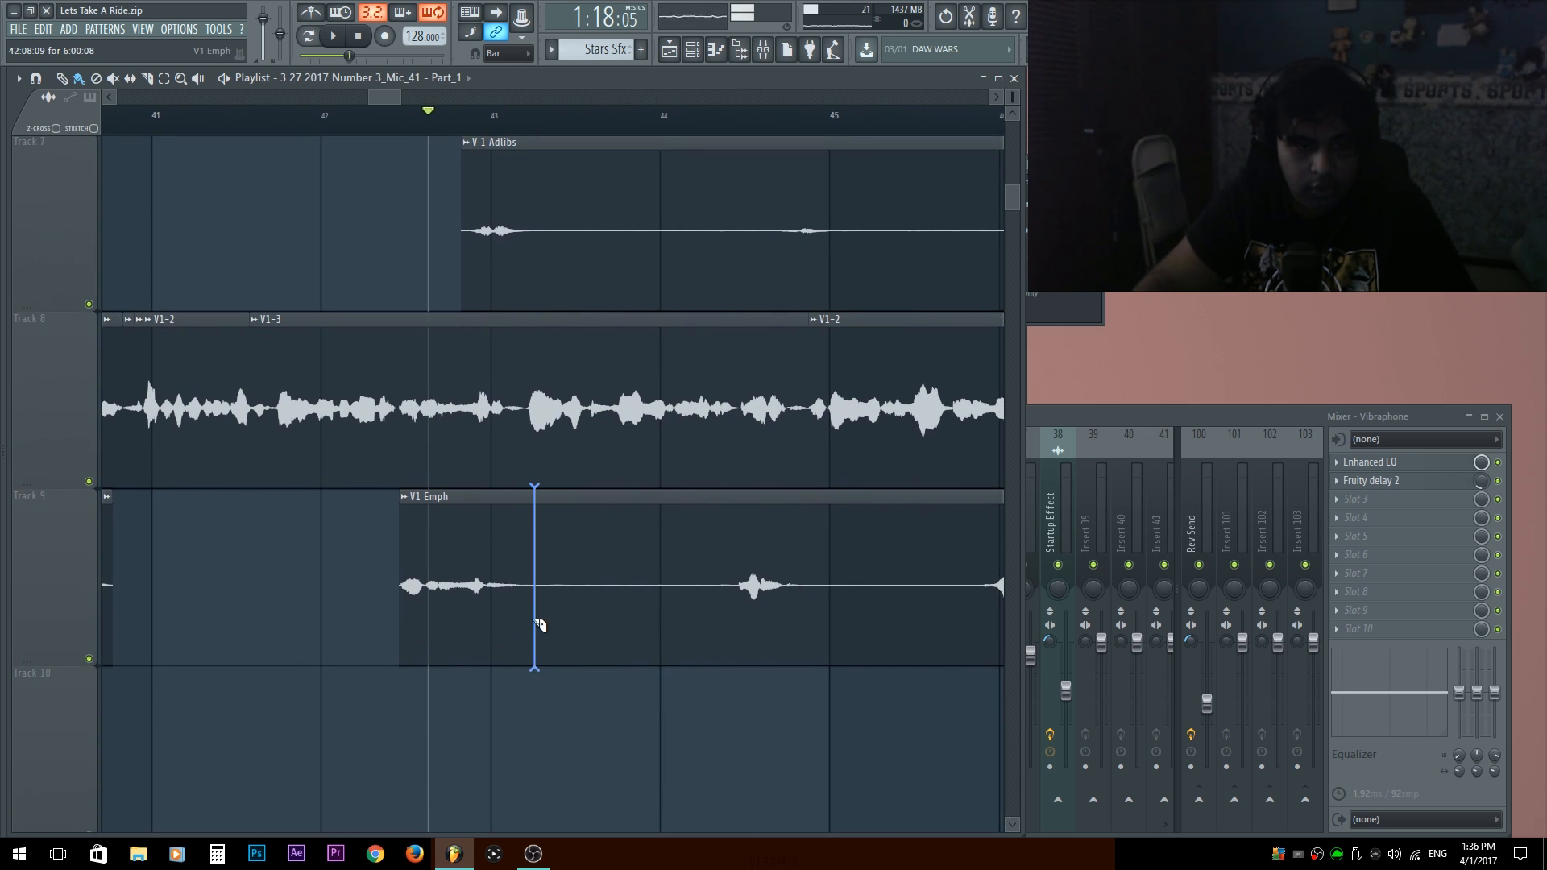
left_click(737, 617)
right_click(628, 616)
Unmute tracks 8 and 9 and play all the verse vocals from the Verse 1 marker.
key("space")
scroll(777, 563, "up", 1)
scroll(642, 290, "down", 1)
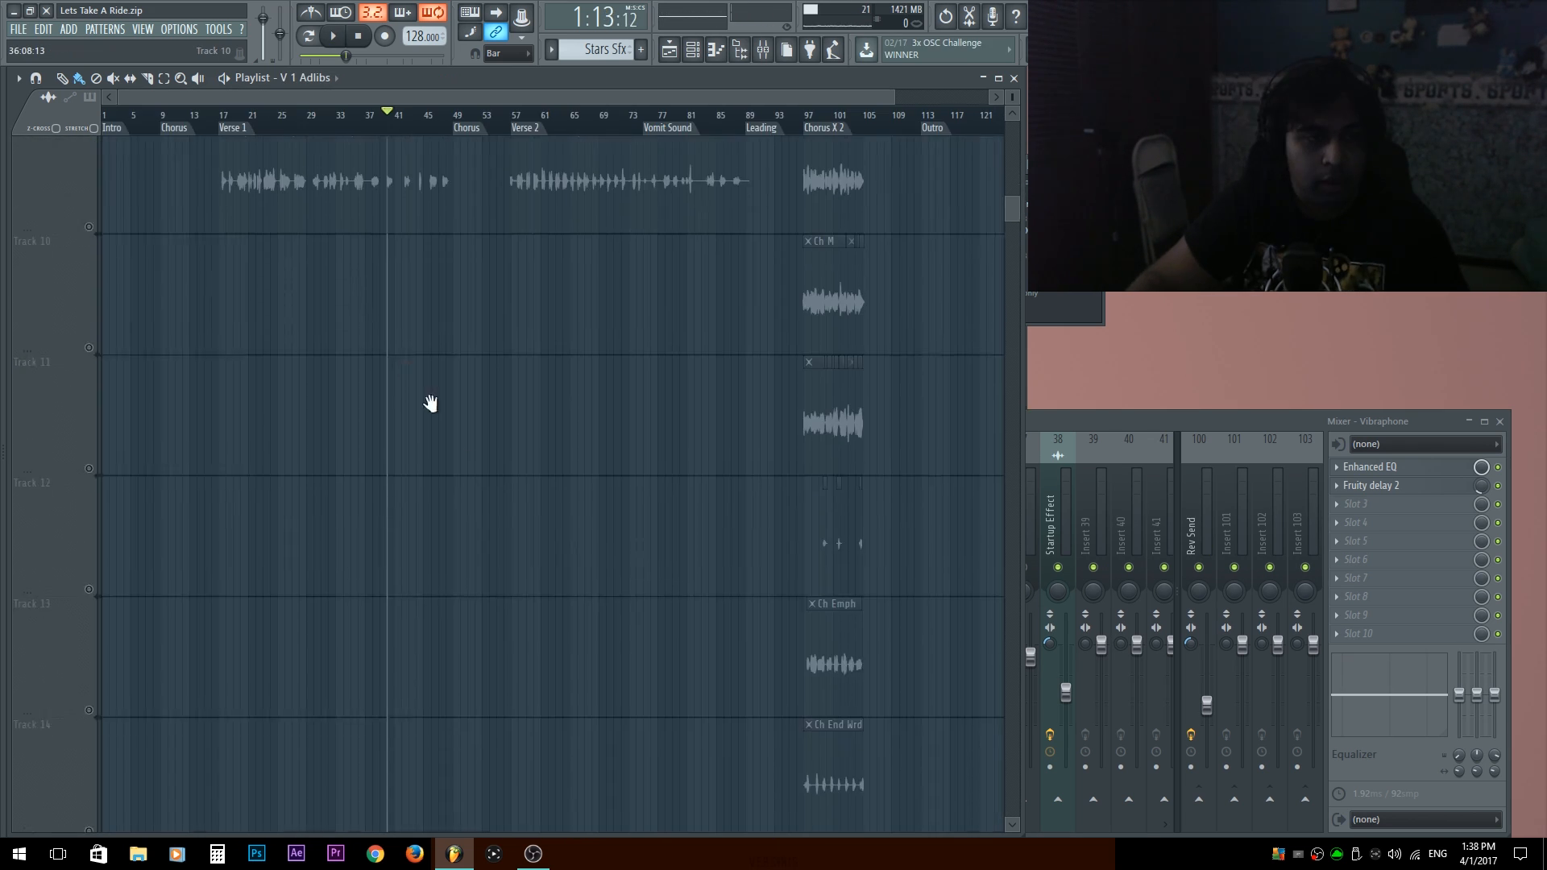
left_click_drag(431, 403, 423, 712)
scroll(195, 419, "up", 6)
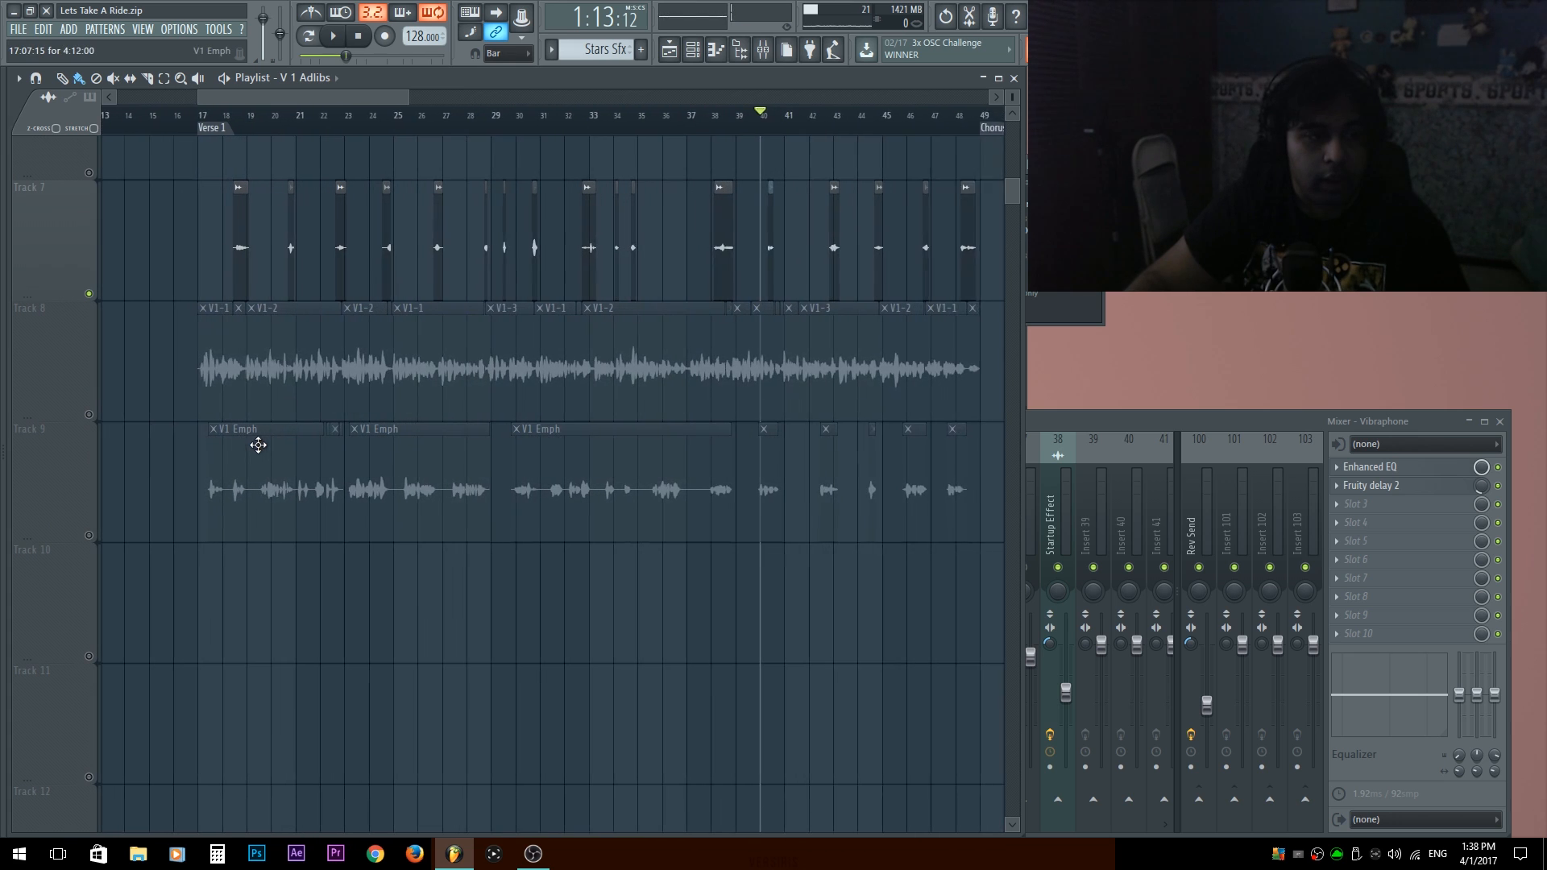
left_click(90, 415)
left_click(90, 535)
left_click(211, 123)
key("space")
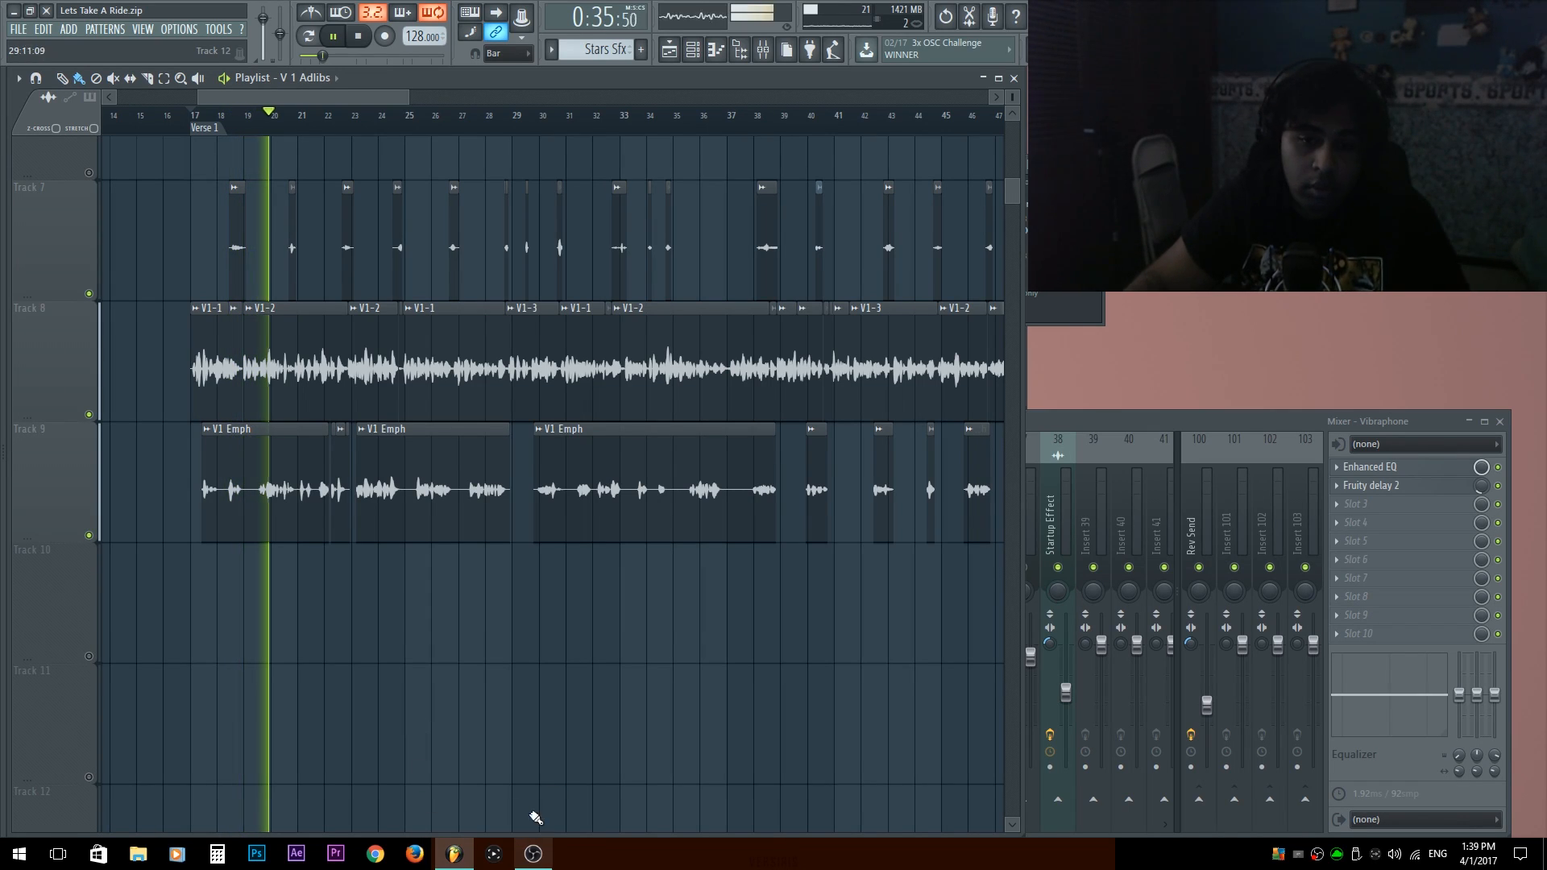
Adjust the V1 Emph channel's volume and lower its mixer fader slightly while the verse plays.
left_click_drag(1107, 442, 459, 529)
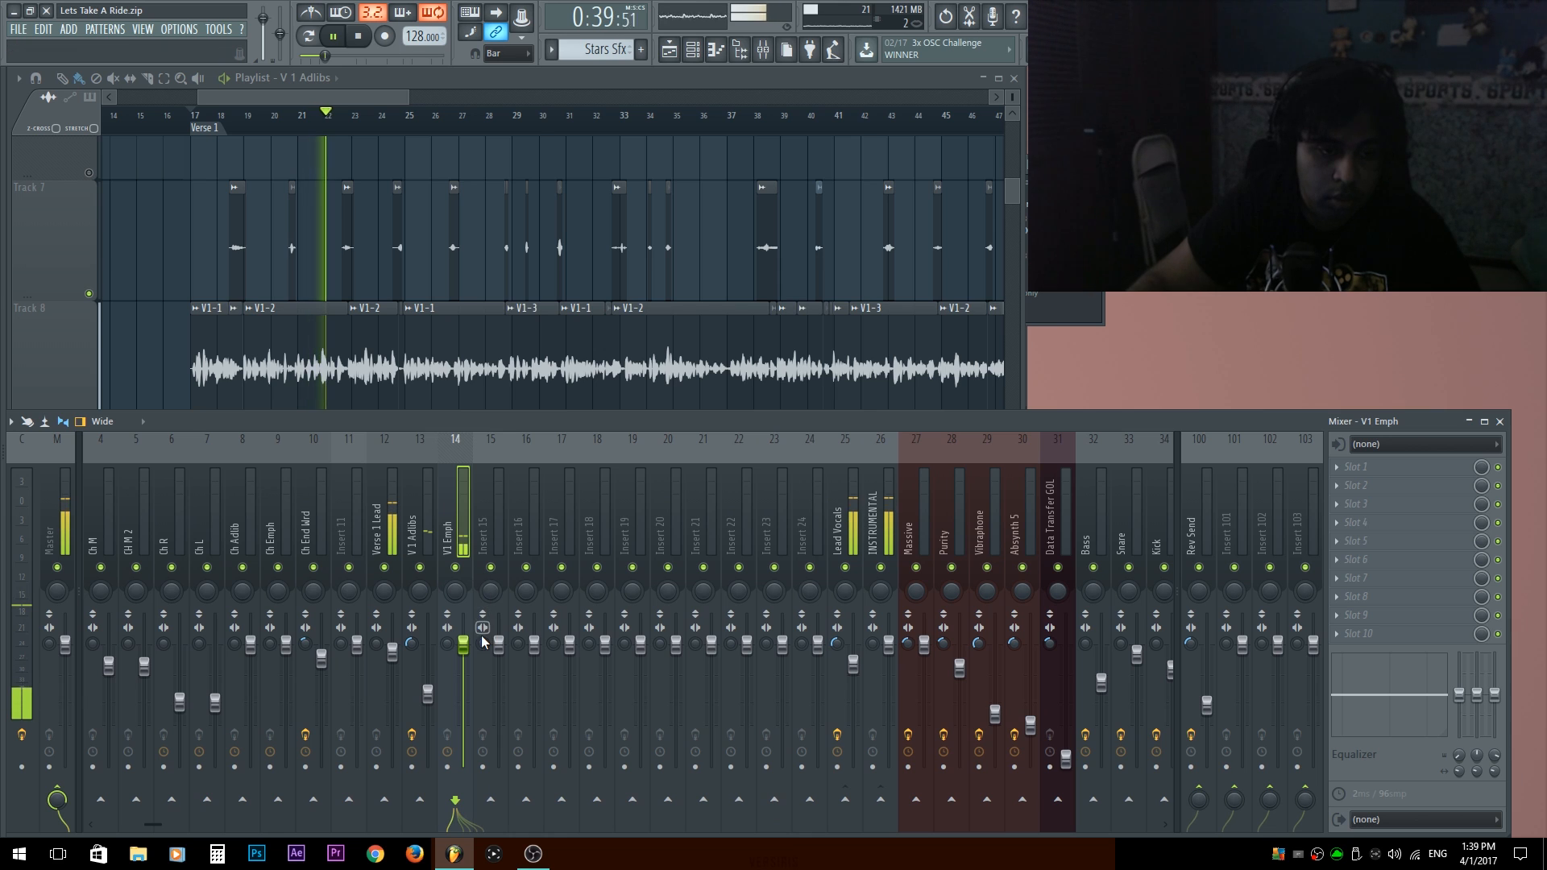
scroll(197, 355, "down", 2)
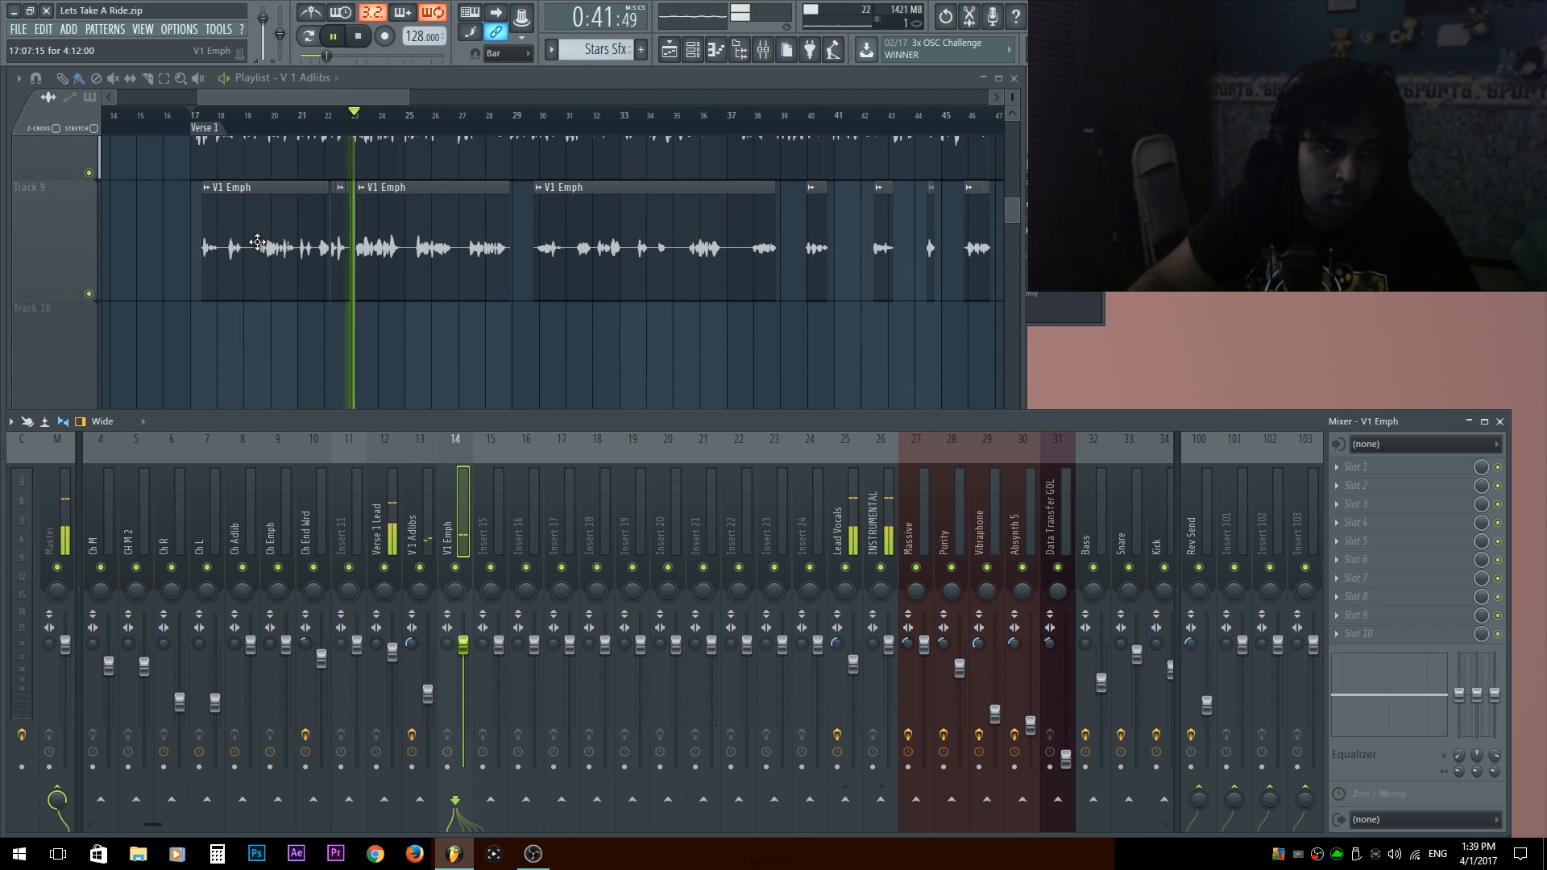
double_click(257, 242)
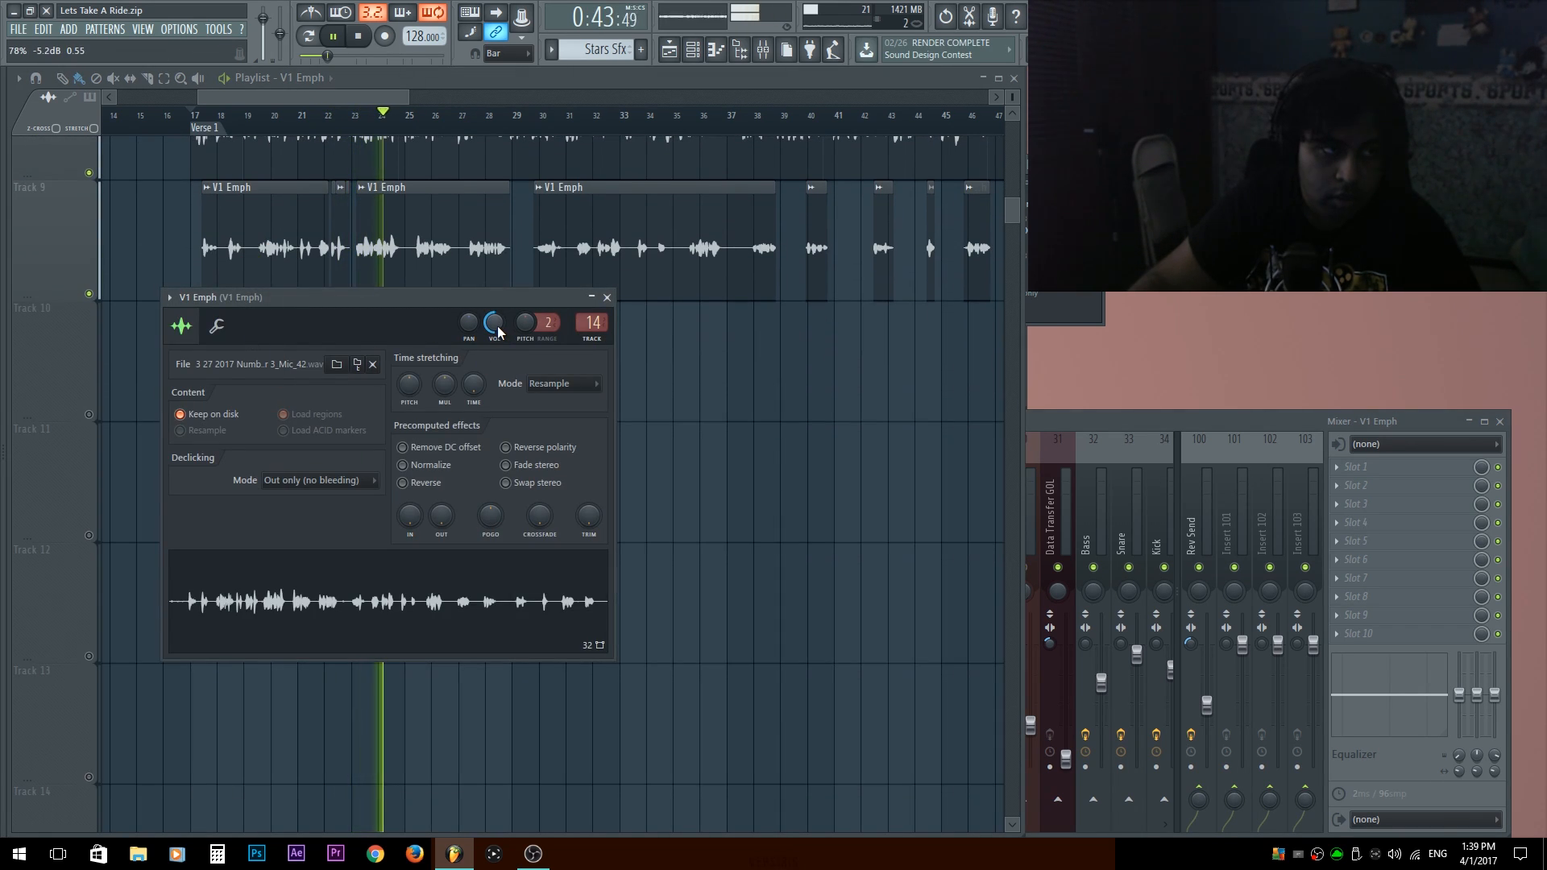
left_click(1083, 427)
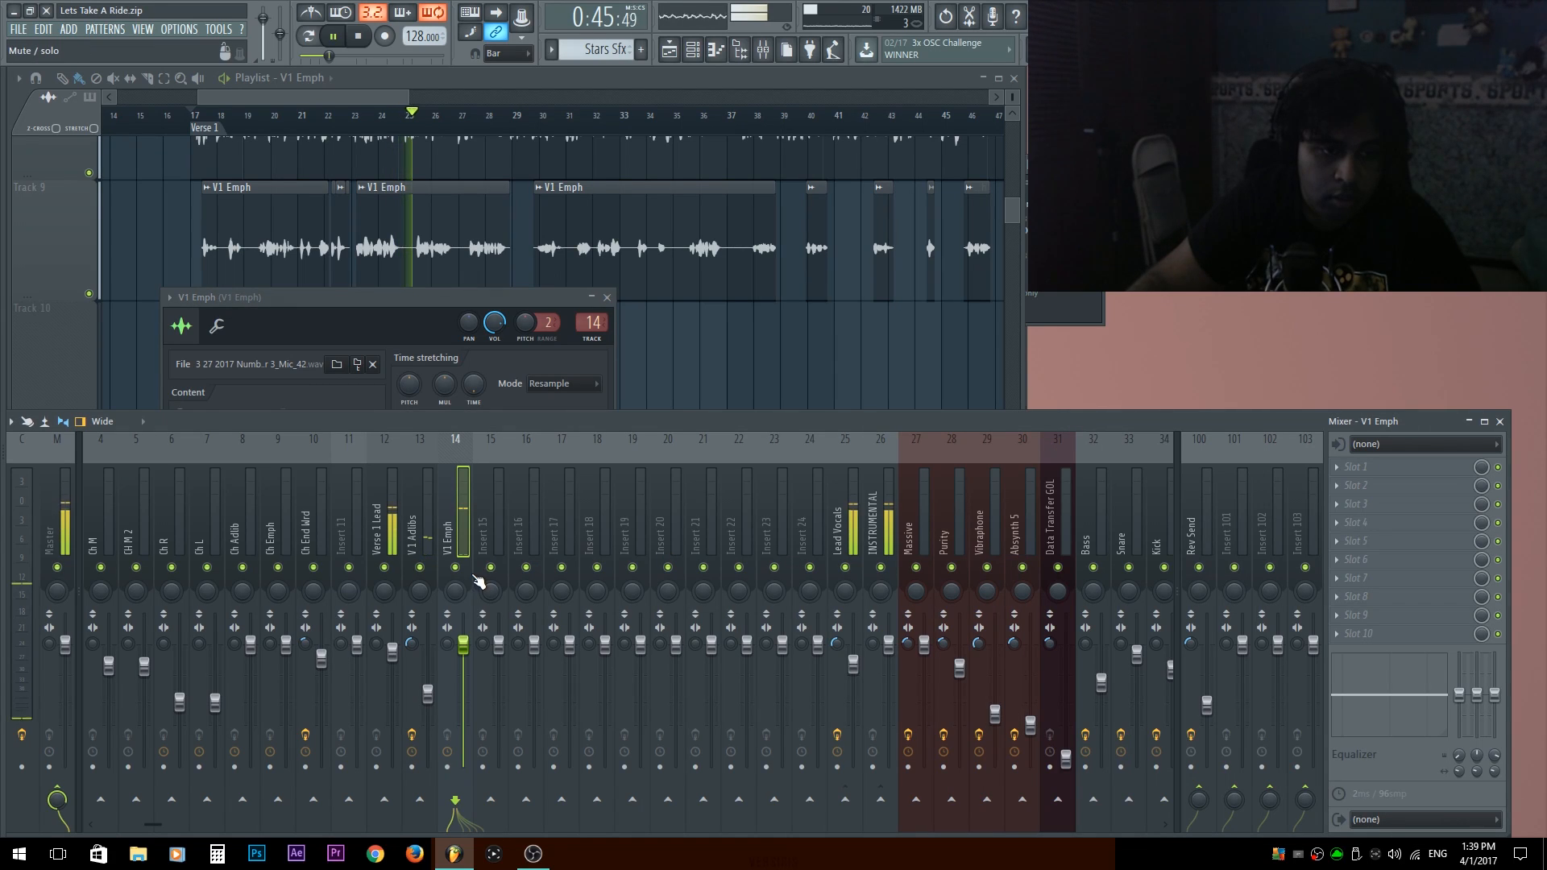
left_click_drag(463, 644, 463, 661)
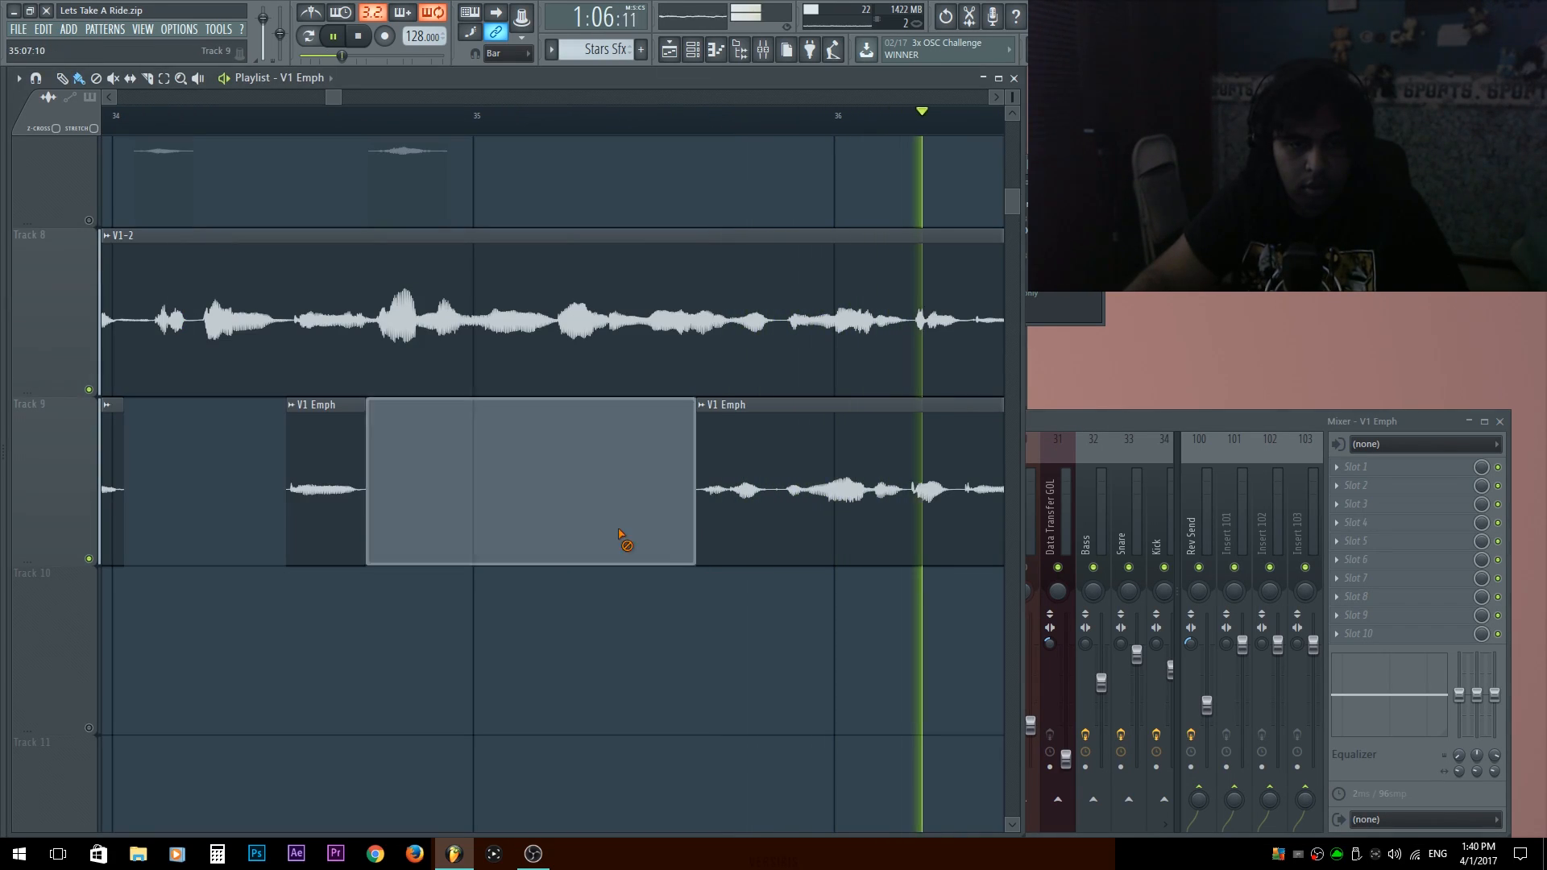
Slice the V1 Emph clip on track 9 and delete the silence between about bars 36.8 and 38.
mouse_move(775, 522)
left_mouse_down()
mouse_move(732, 522)
mouse_move(799, 526)
left_mouse_up()
key("space")
left_click_drag(876, 483, 320, 455)
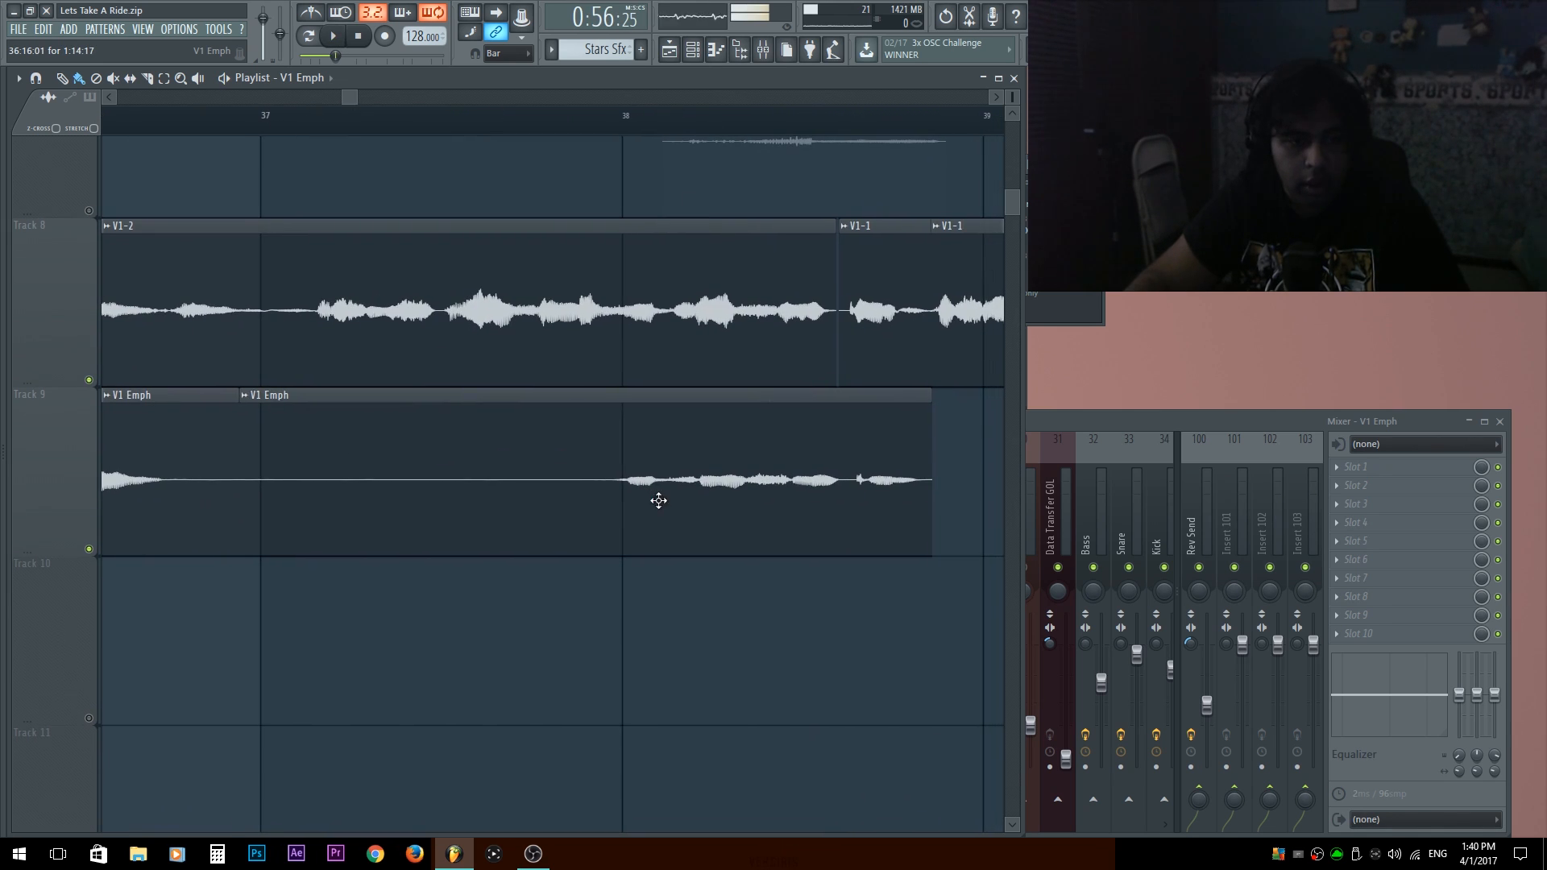
left_click(604, 513)
right_click(576, 508)
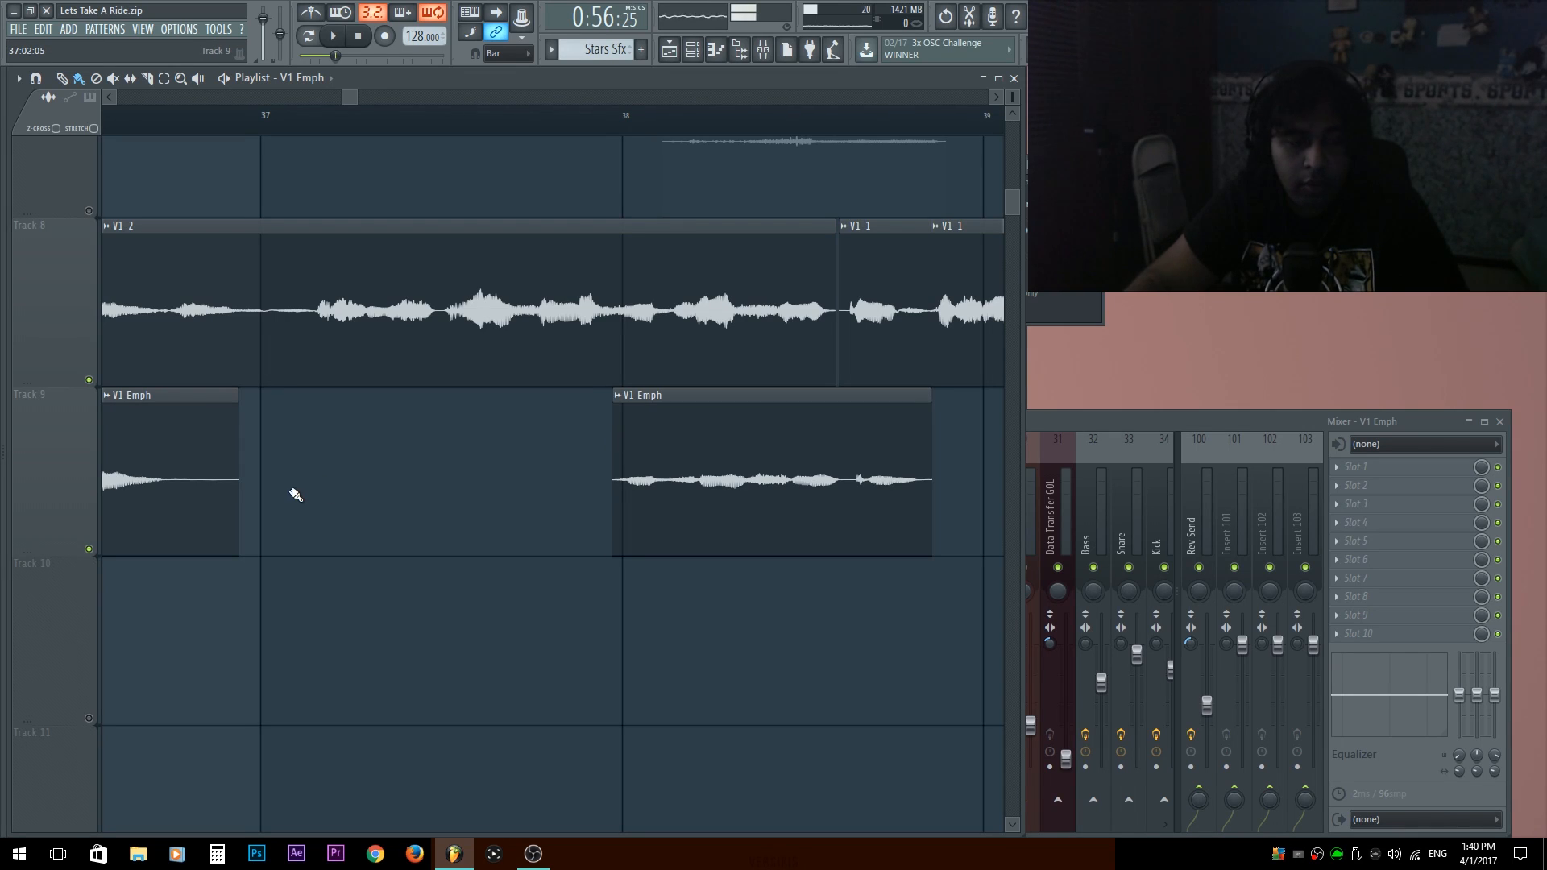
left_click_drag(267, 497, 578, 522)
left_click(488, 519)
right_click(537, 507)
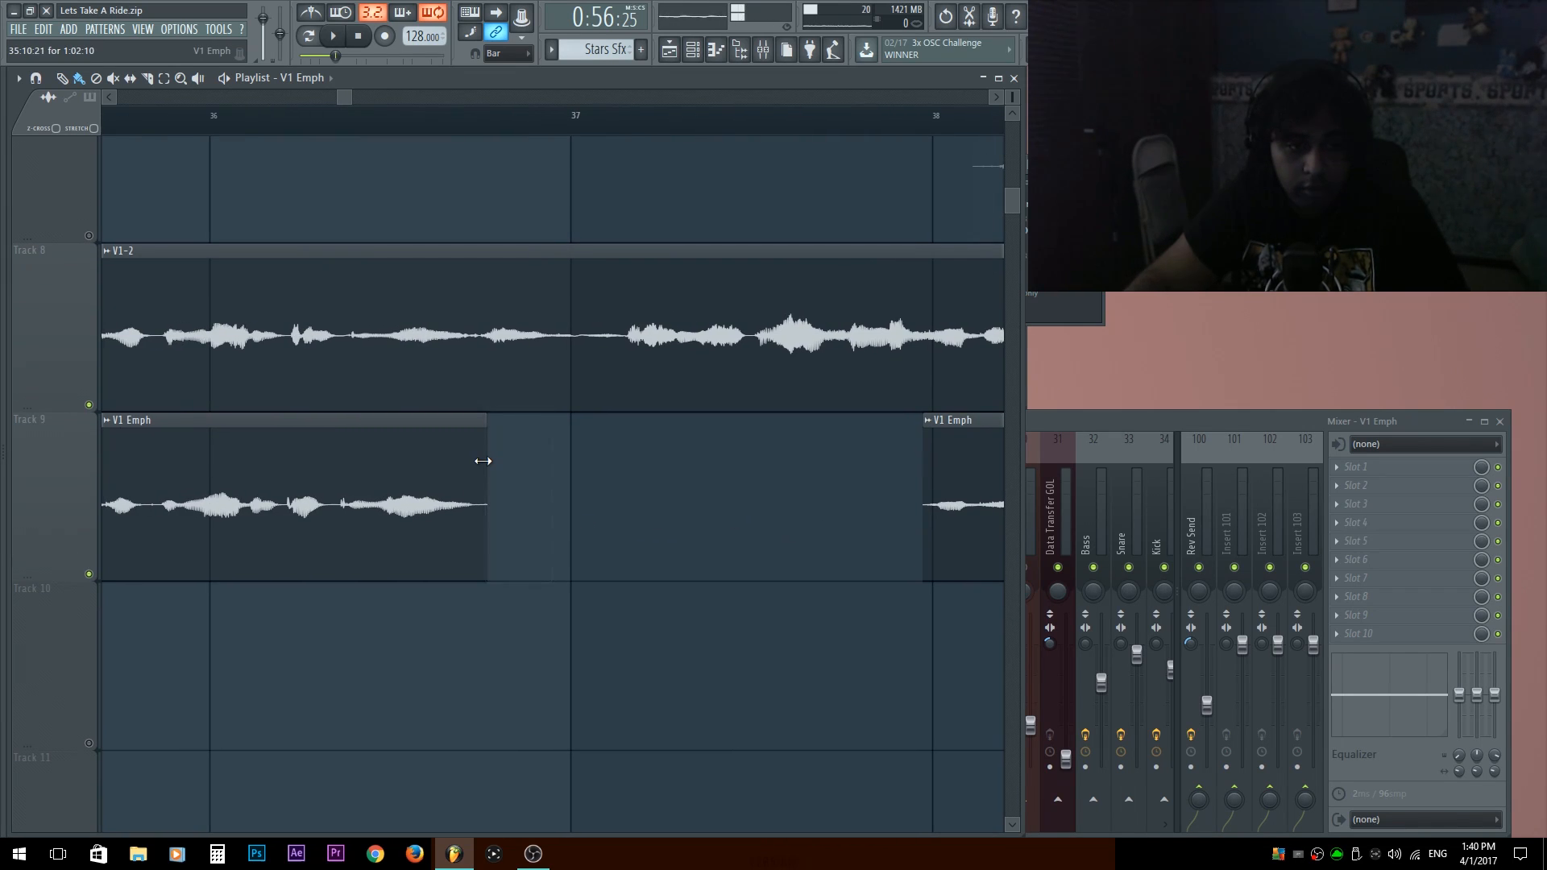
Delete the sliced silent parts of the V1 Emph clip on track 9 near bars 25 and 27.
left_click_drag(702, 530, 762, 507)
left_click_drag(440, 388, 728, 358)
scroll(500, 417, "up", 2)
scroll(493, 439, "up", 3)
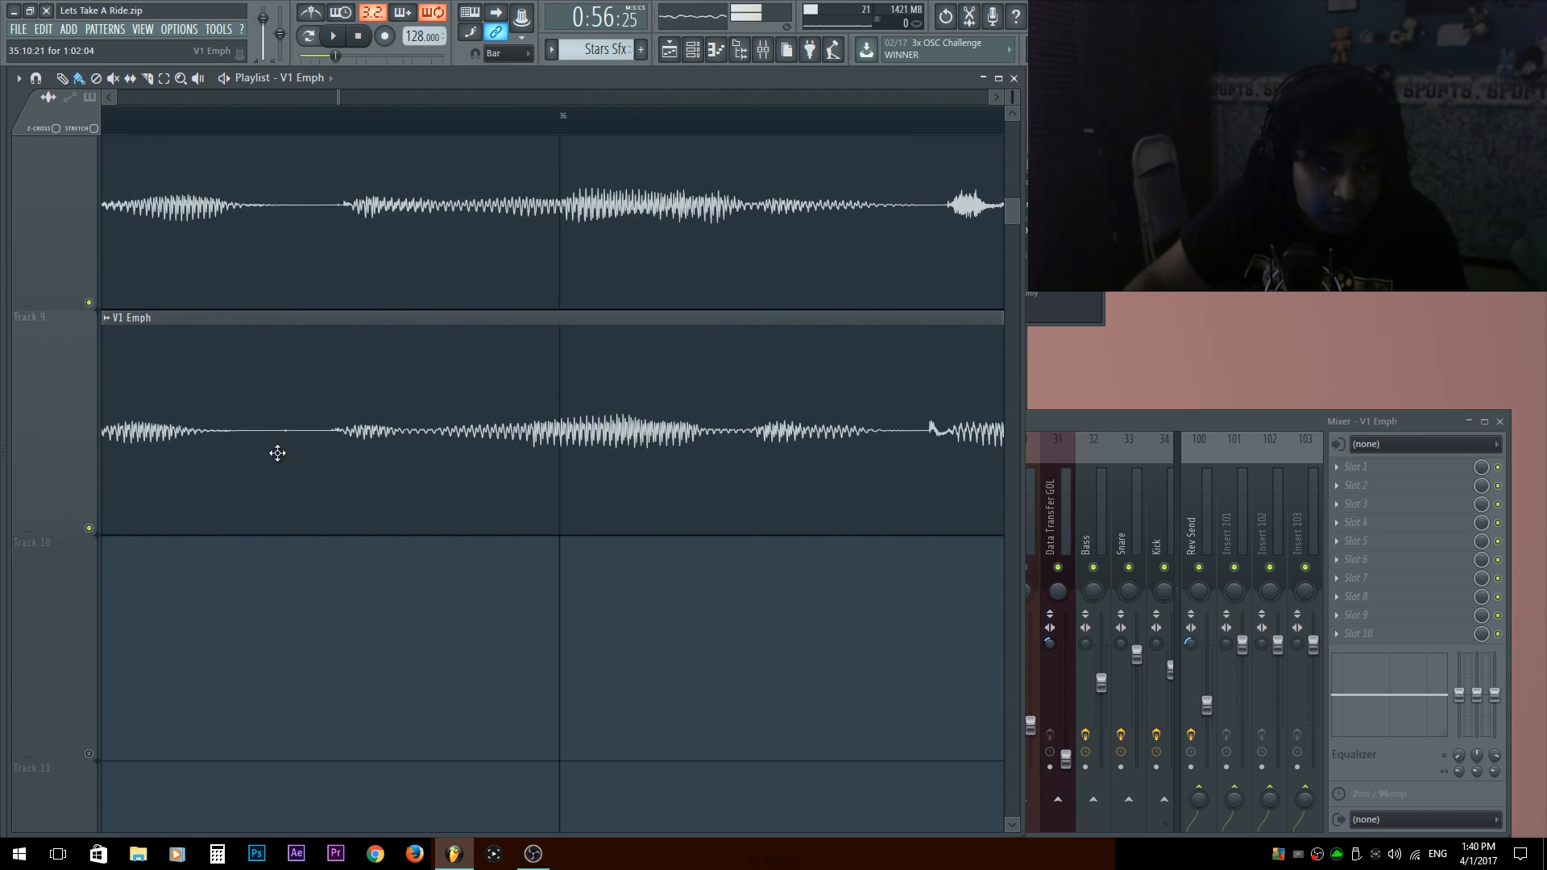
scroll(369, 459, "down", 5)
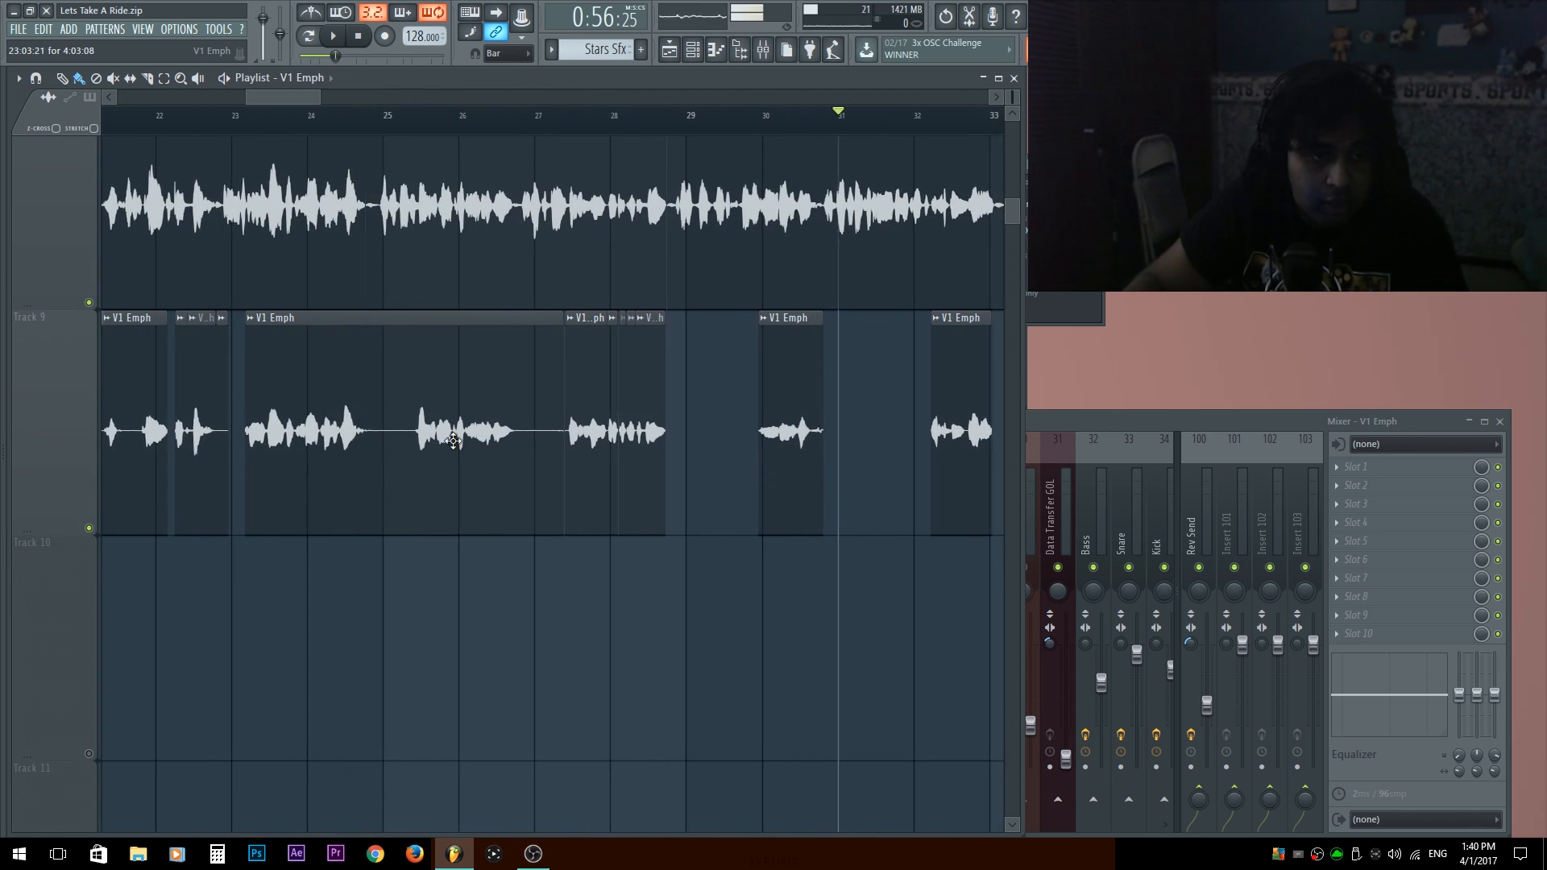
right_click(540, 451)
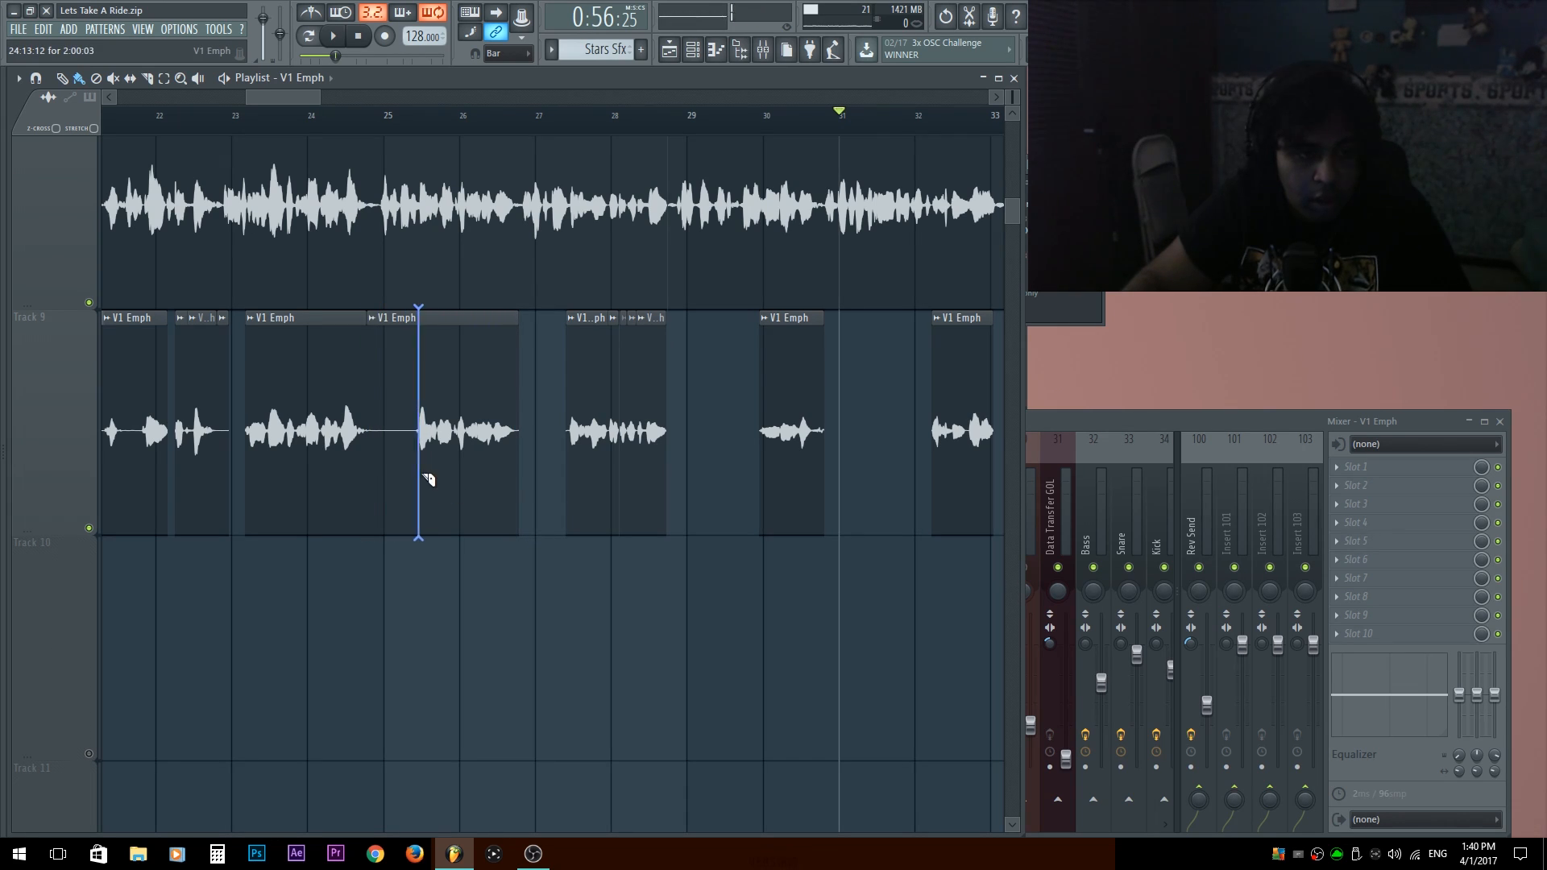
right_click(396, 476)
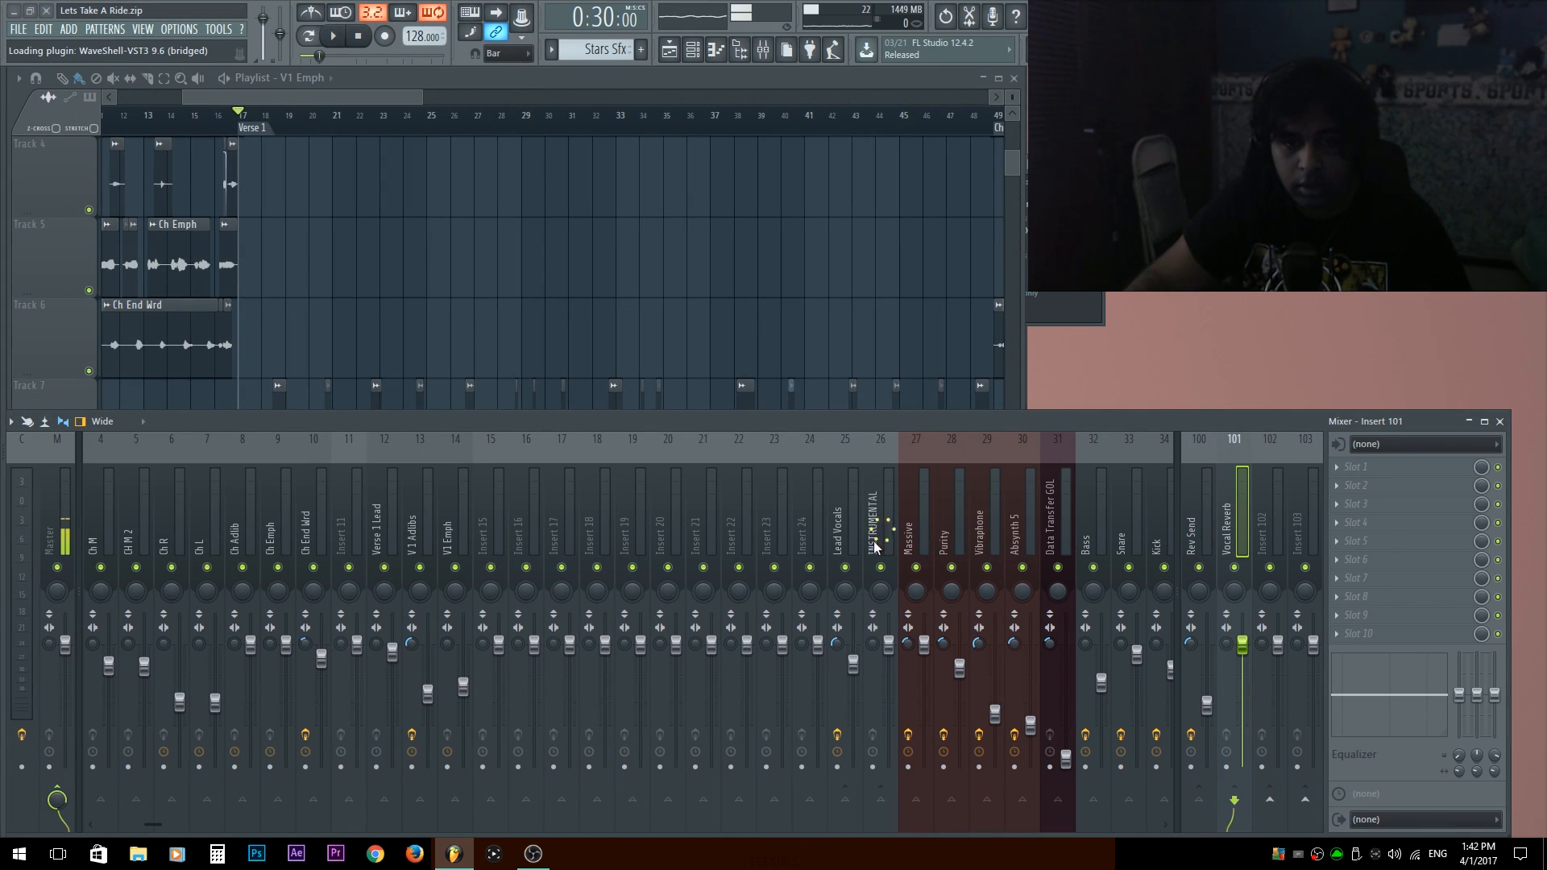
Send the Lead Vocals track to the Vocal Reverb track and open that track's TrueVerb and Transient Master plugins.
left_click(857, 547)
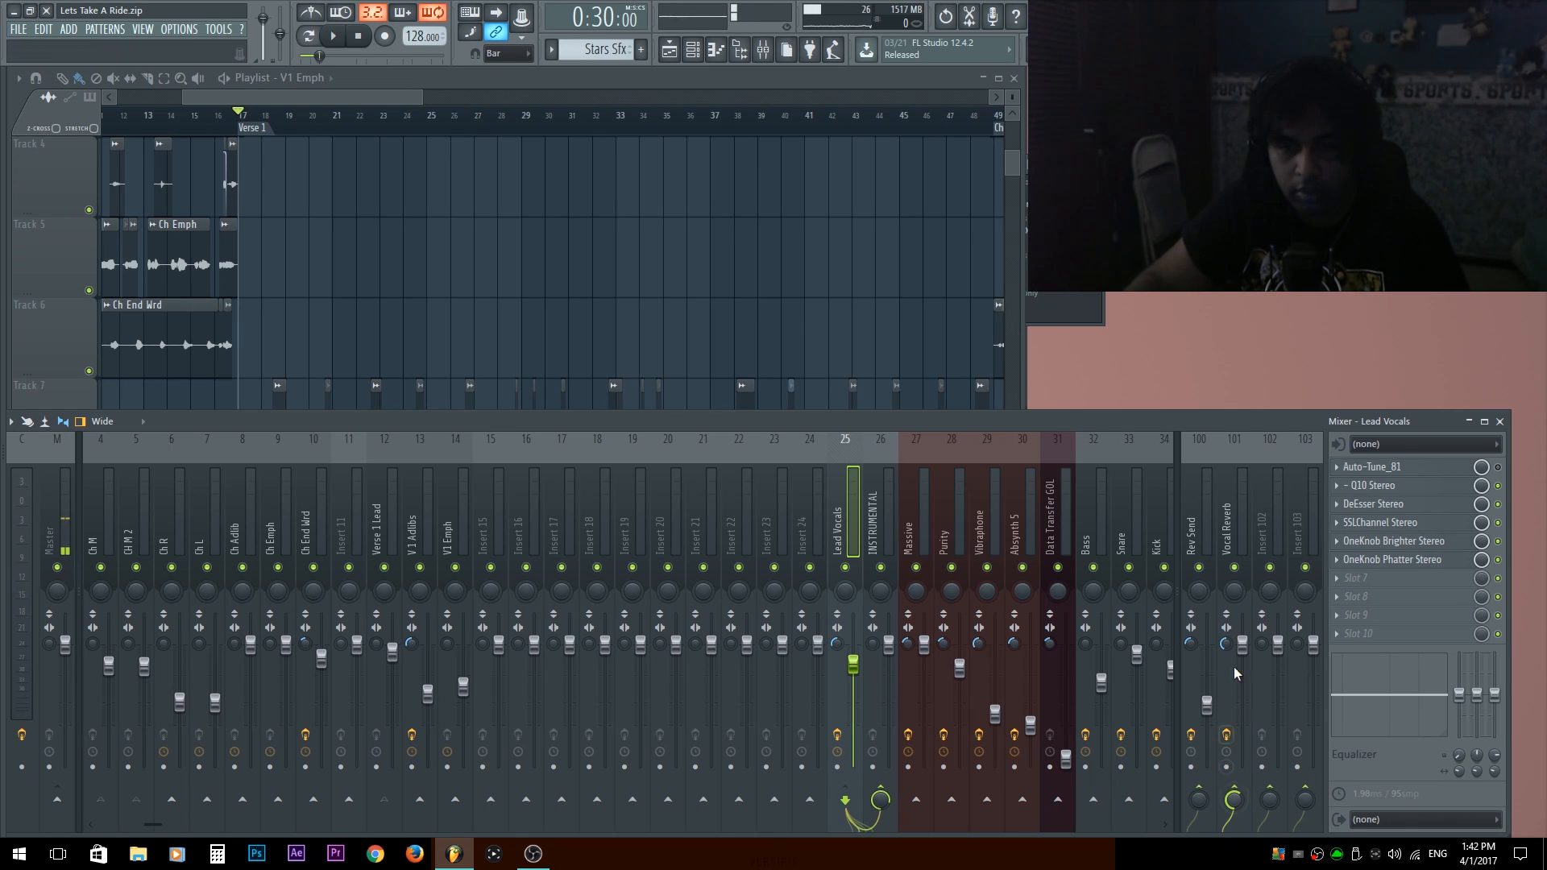
left_click(1242, 499)
key("F6")
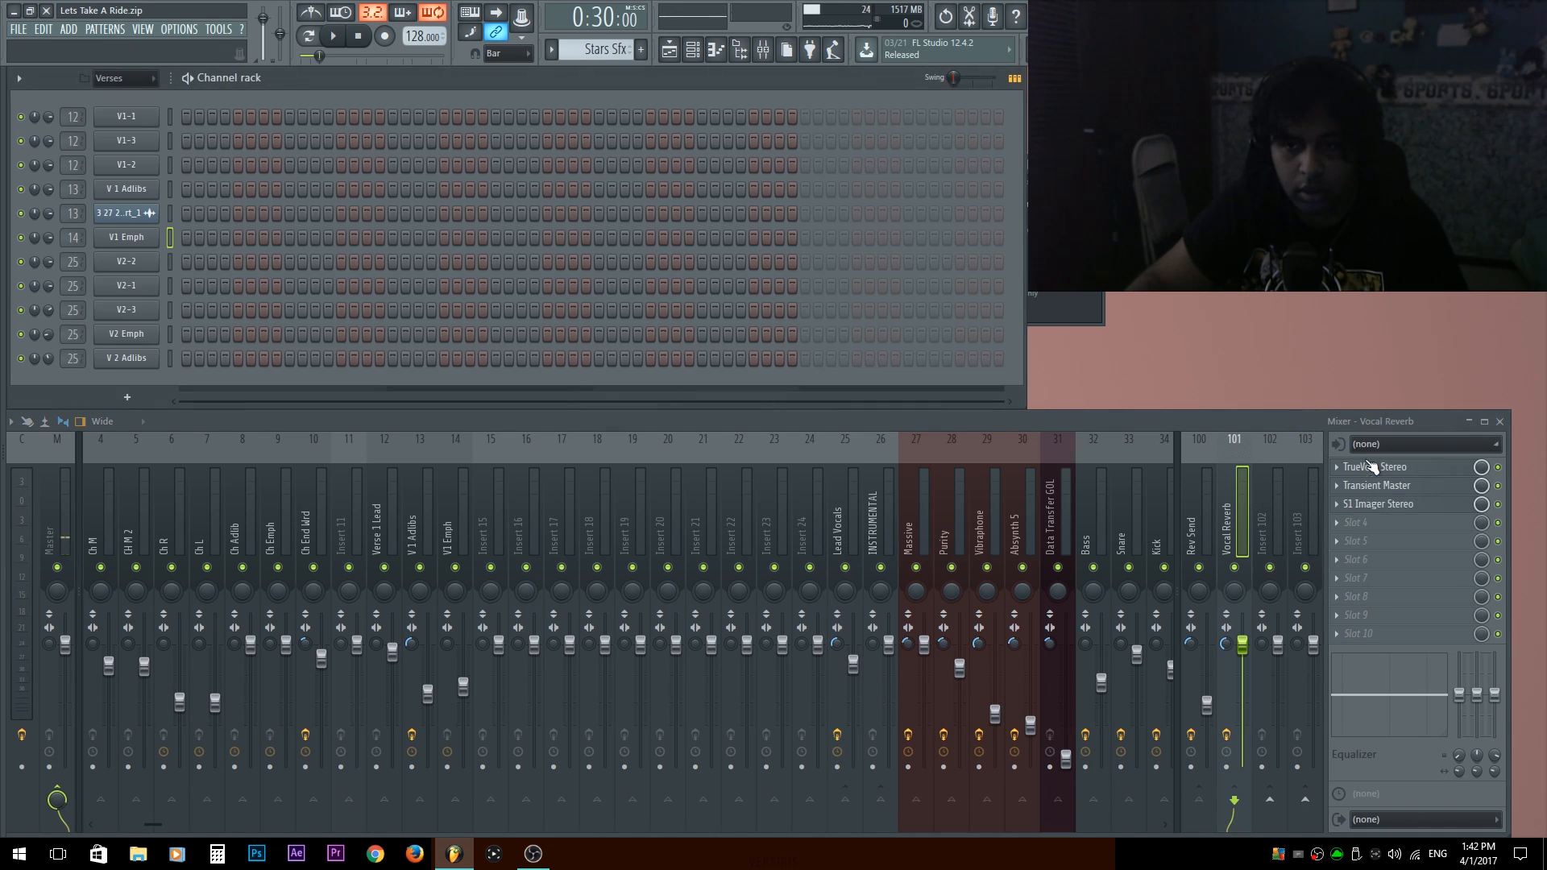
left_click(1369, 466)
left_click_drag(359, 189, 641, 90)
left_click(1410, 485)
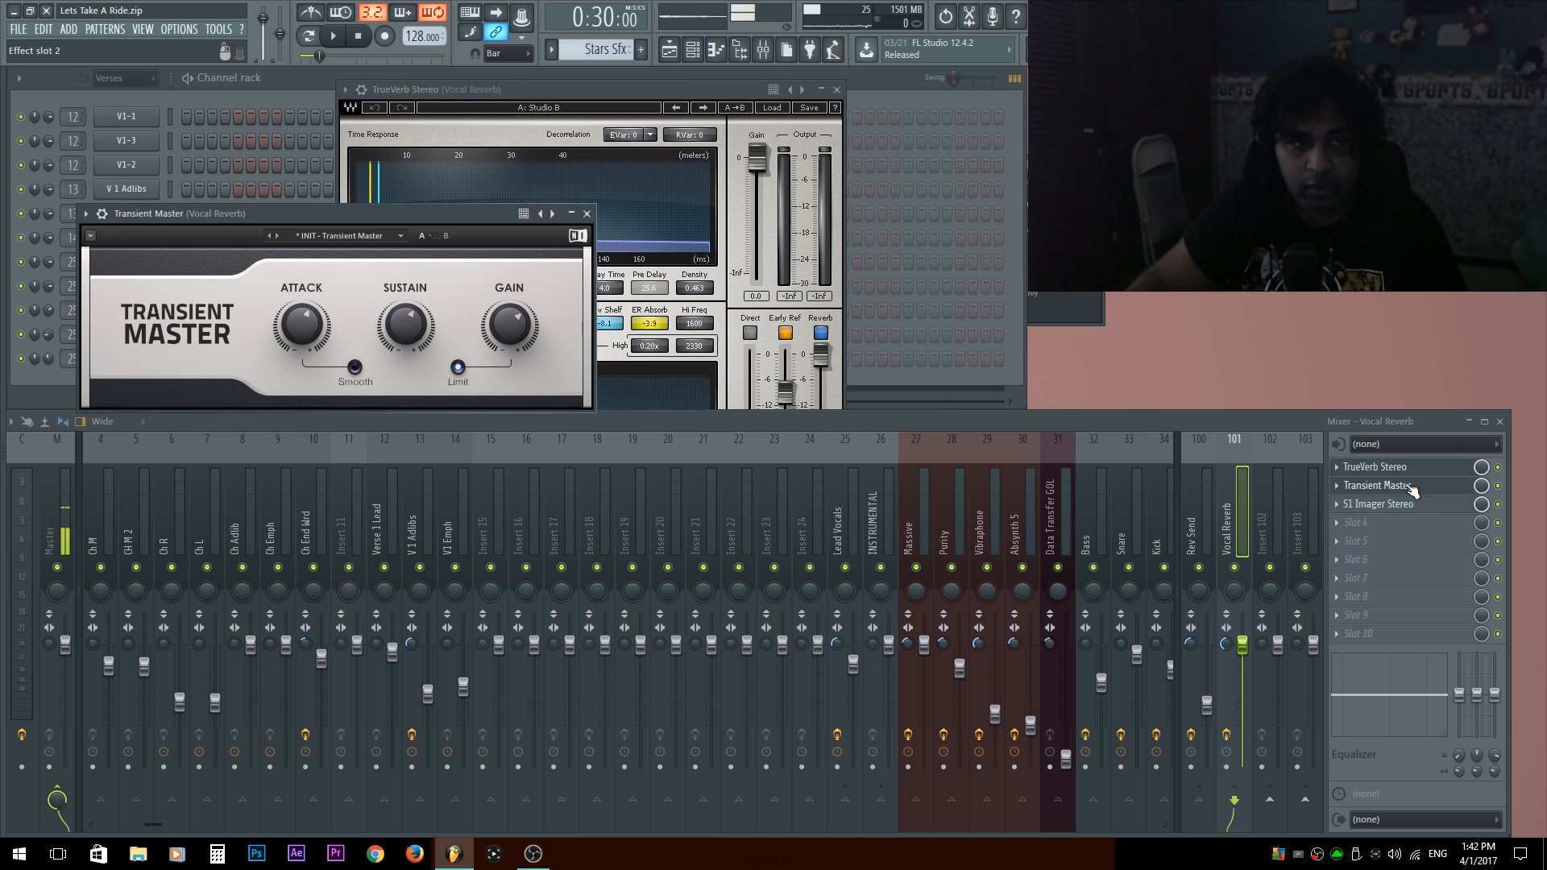
Open the Vocal Reverb track's S1 Imager Stereo plugin to view its settings, and close it.
left_click(1403, 503)
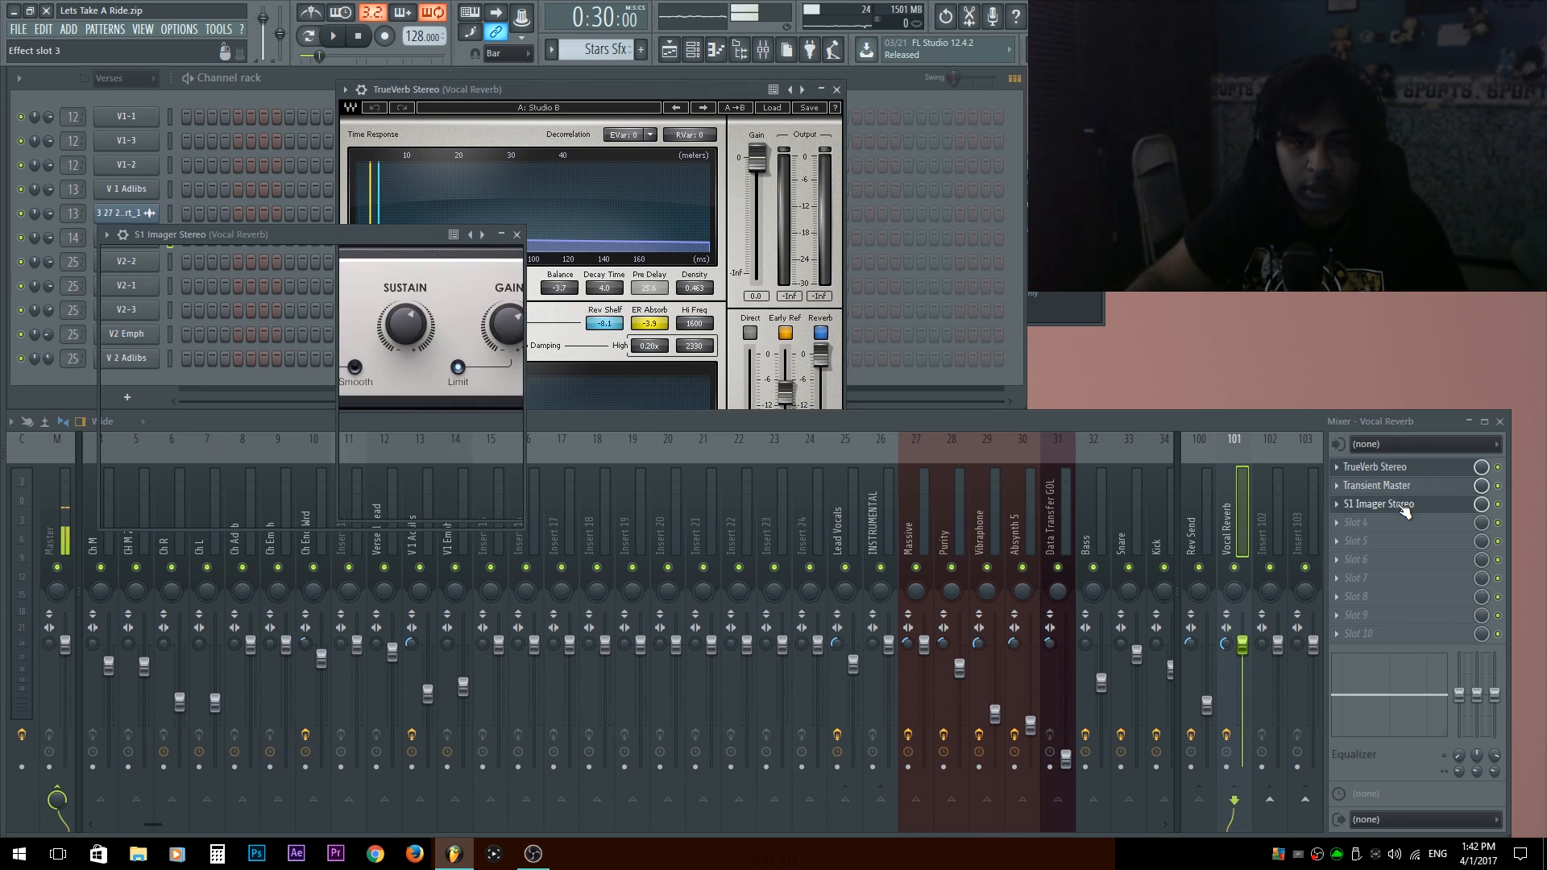
left_click_drag(337, 237, 1102, 167)
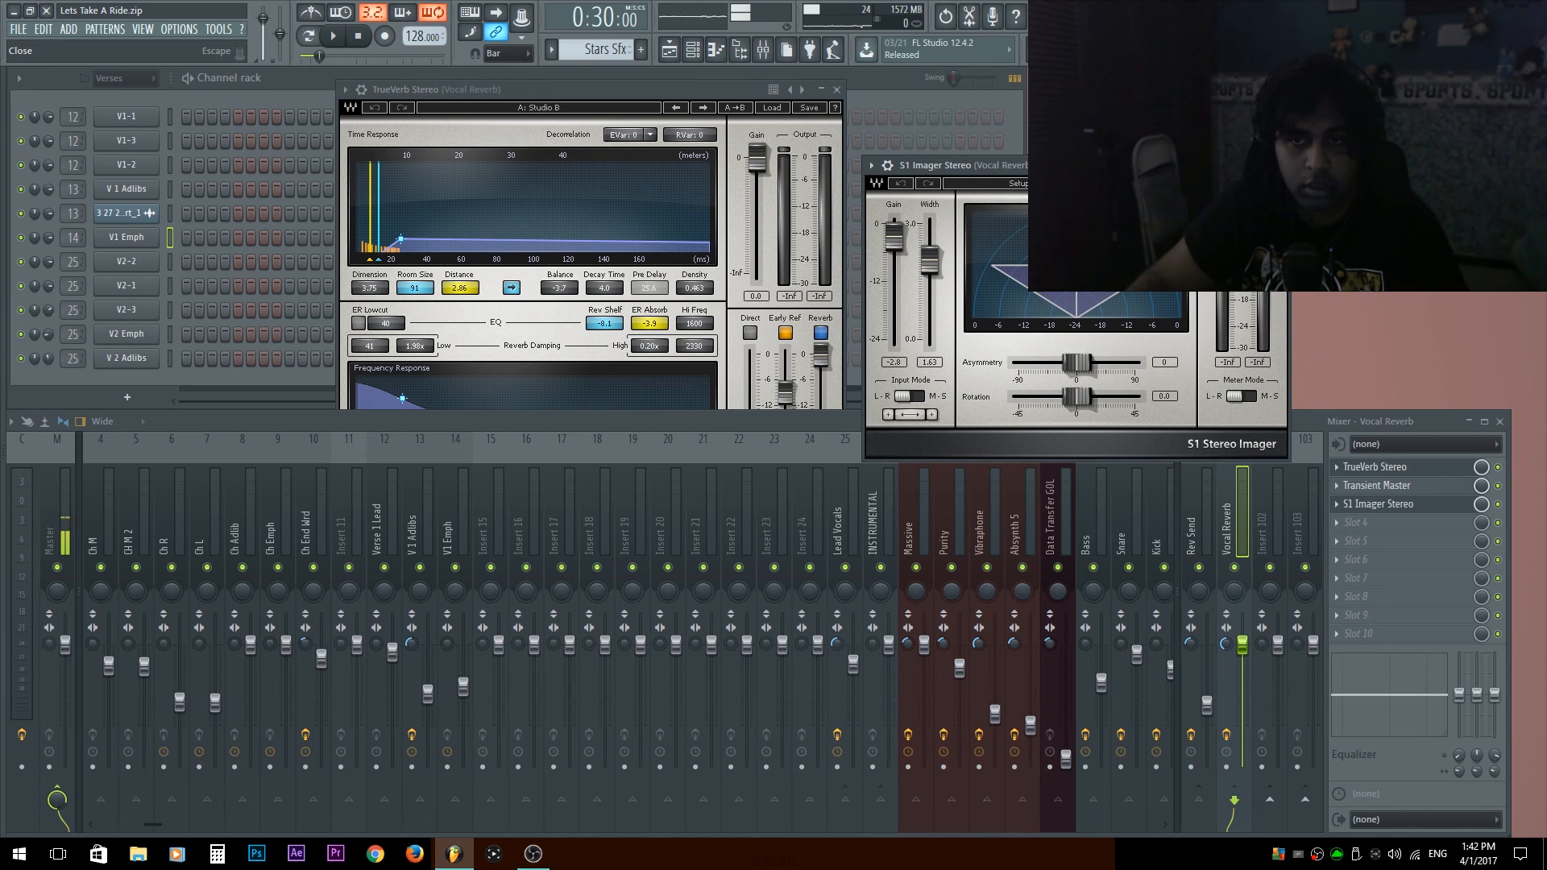
left_click(1279, 165)
Try a lower fader level on the Vocal Reverb track while auditioning the start of the verse.
key("space")
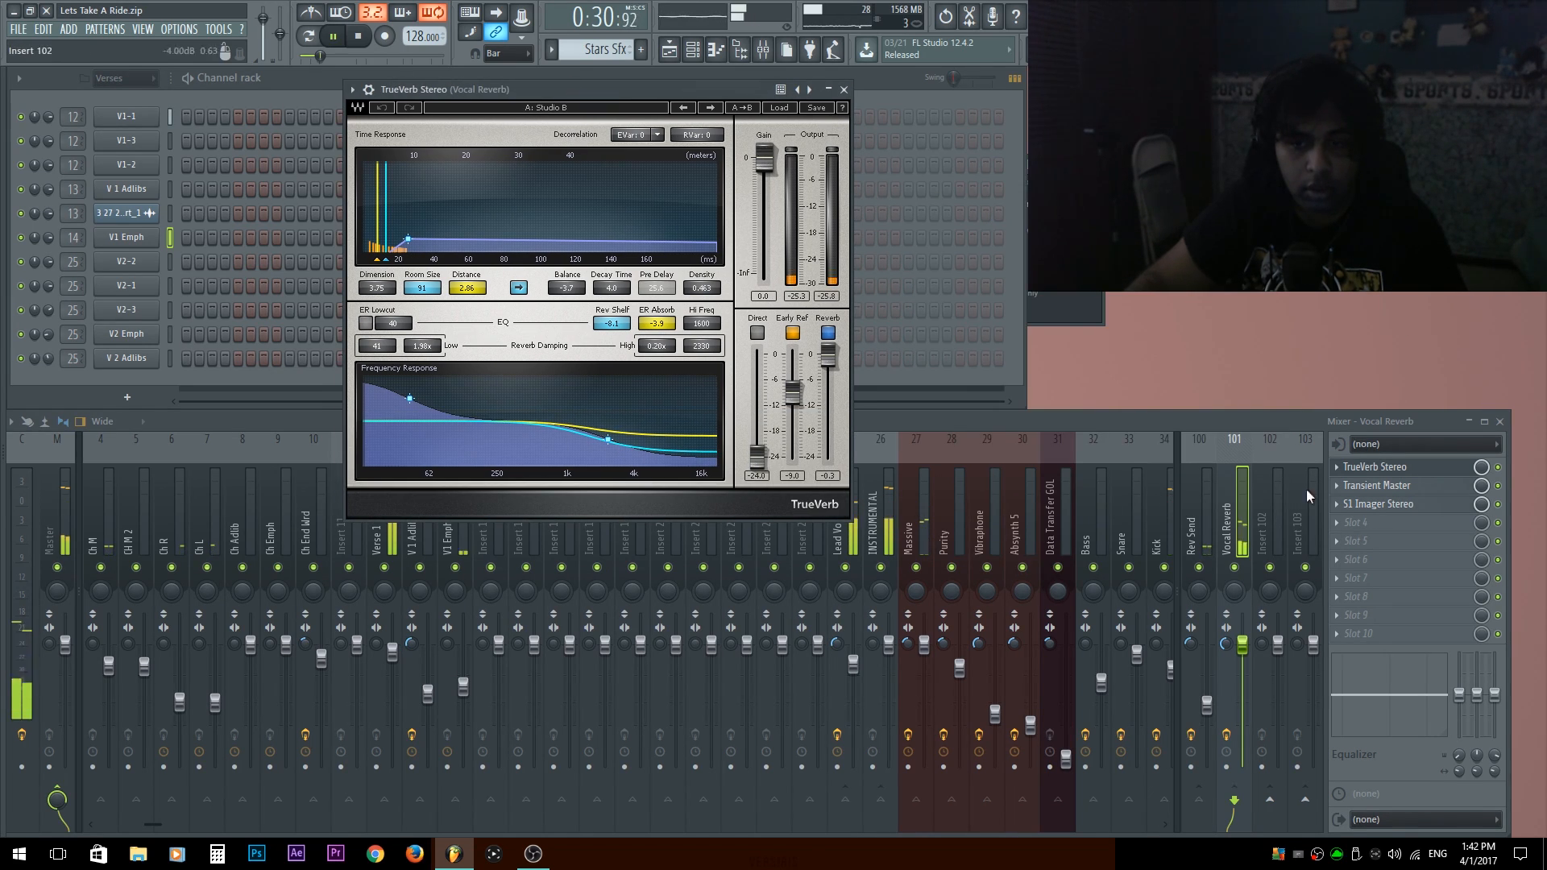
left_click(1239, 509)
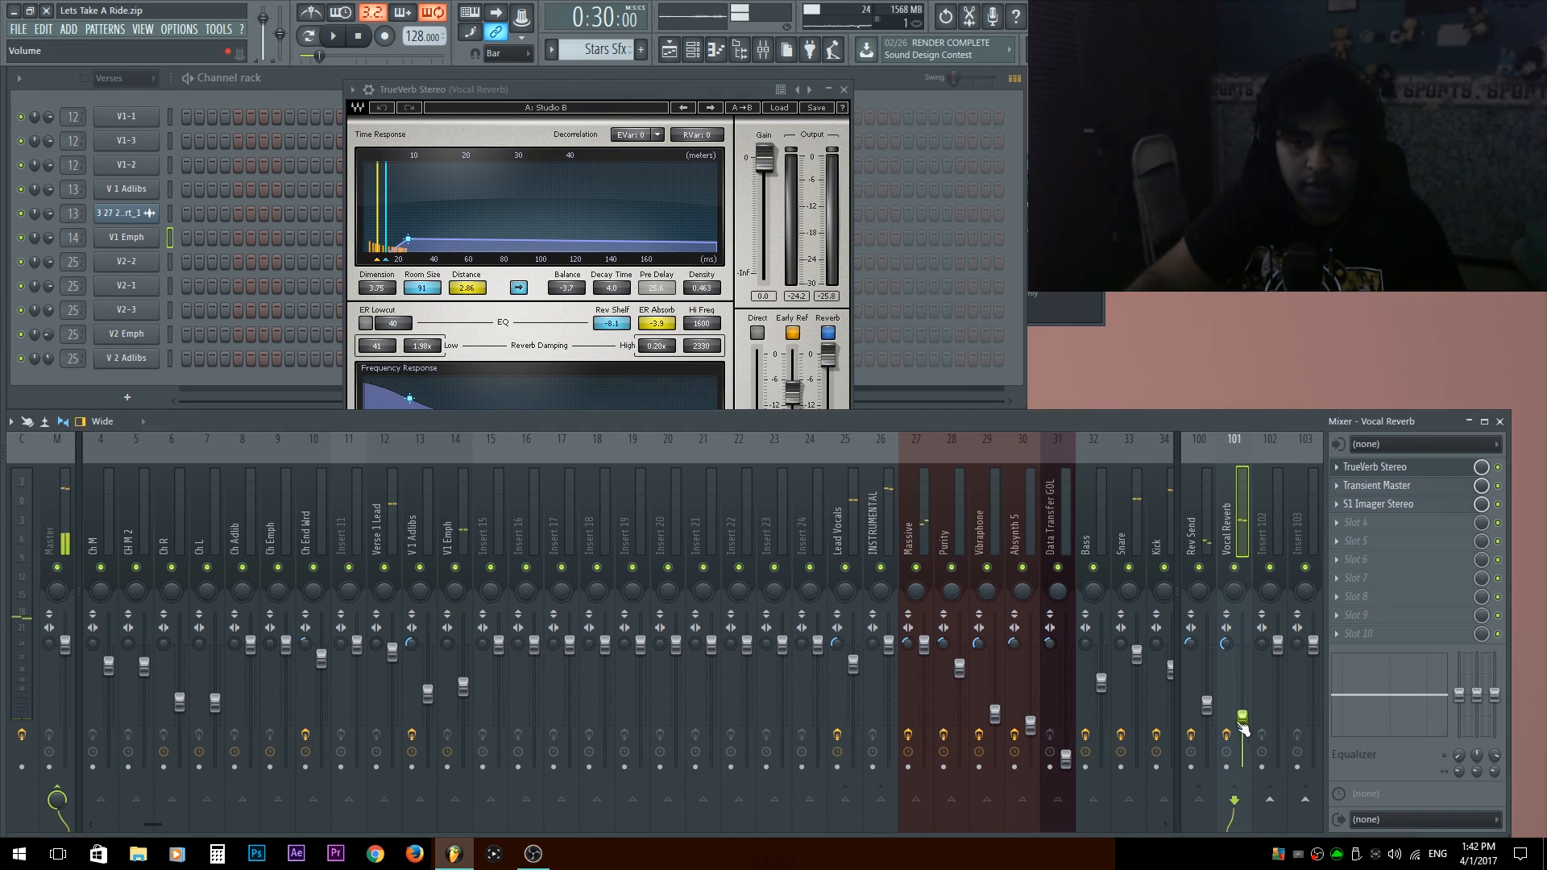
key("space")
left_click_drag(1242, 717, 1242, 705)
key("space")
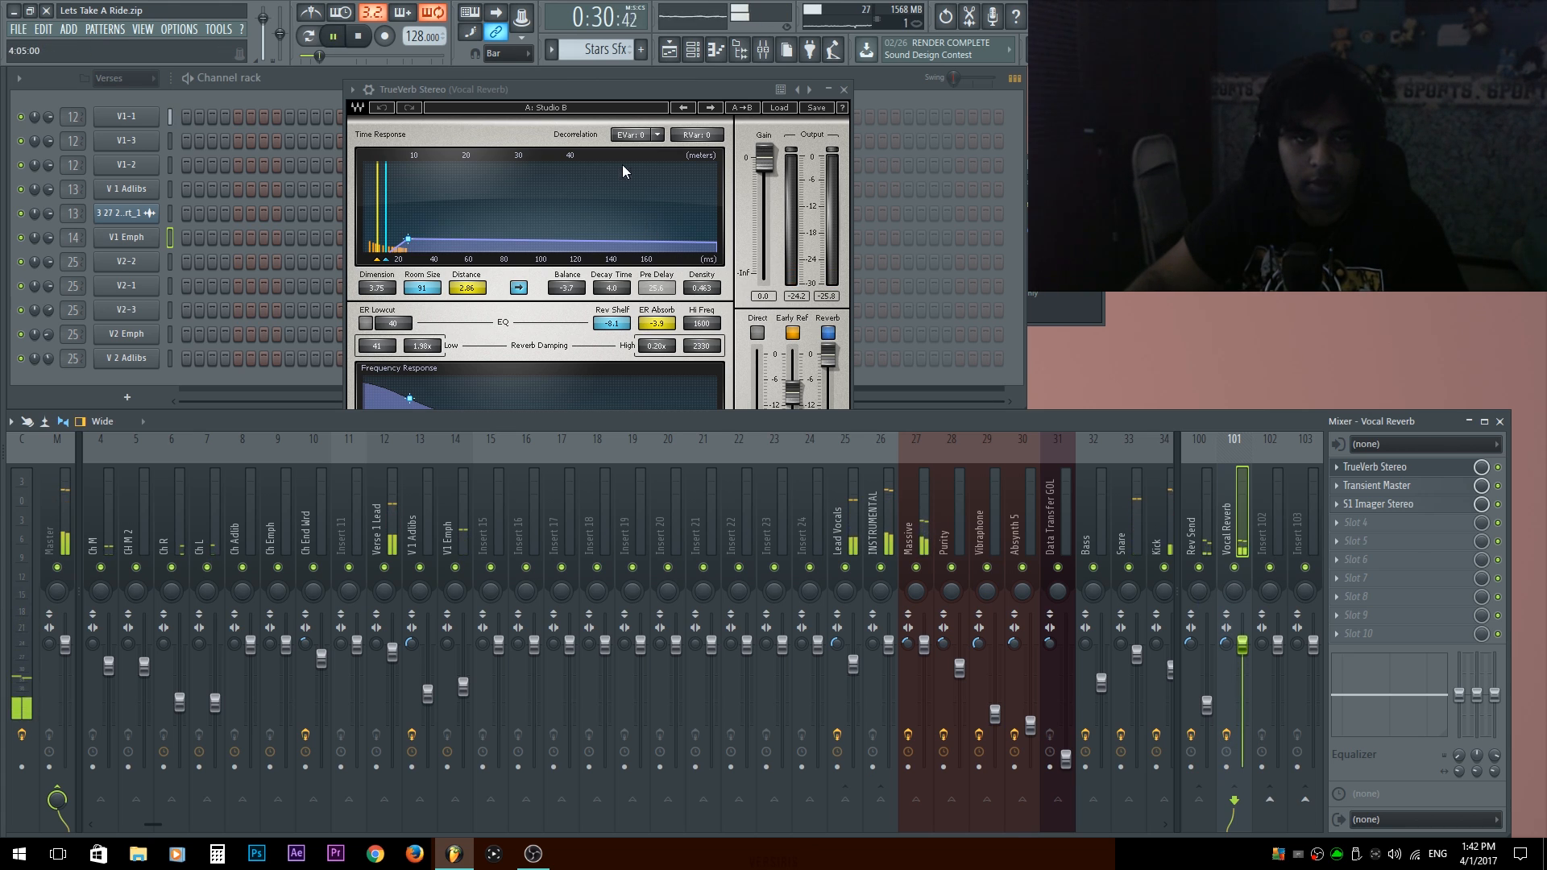
Hide the channel rack to uncover the playlist and move the TrueVerb window aside.
left_click(635, 77)
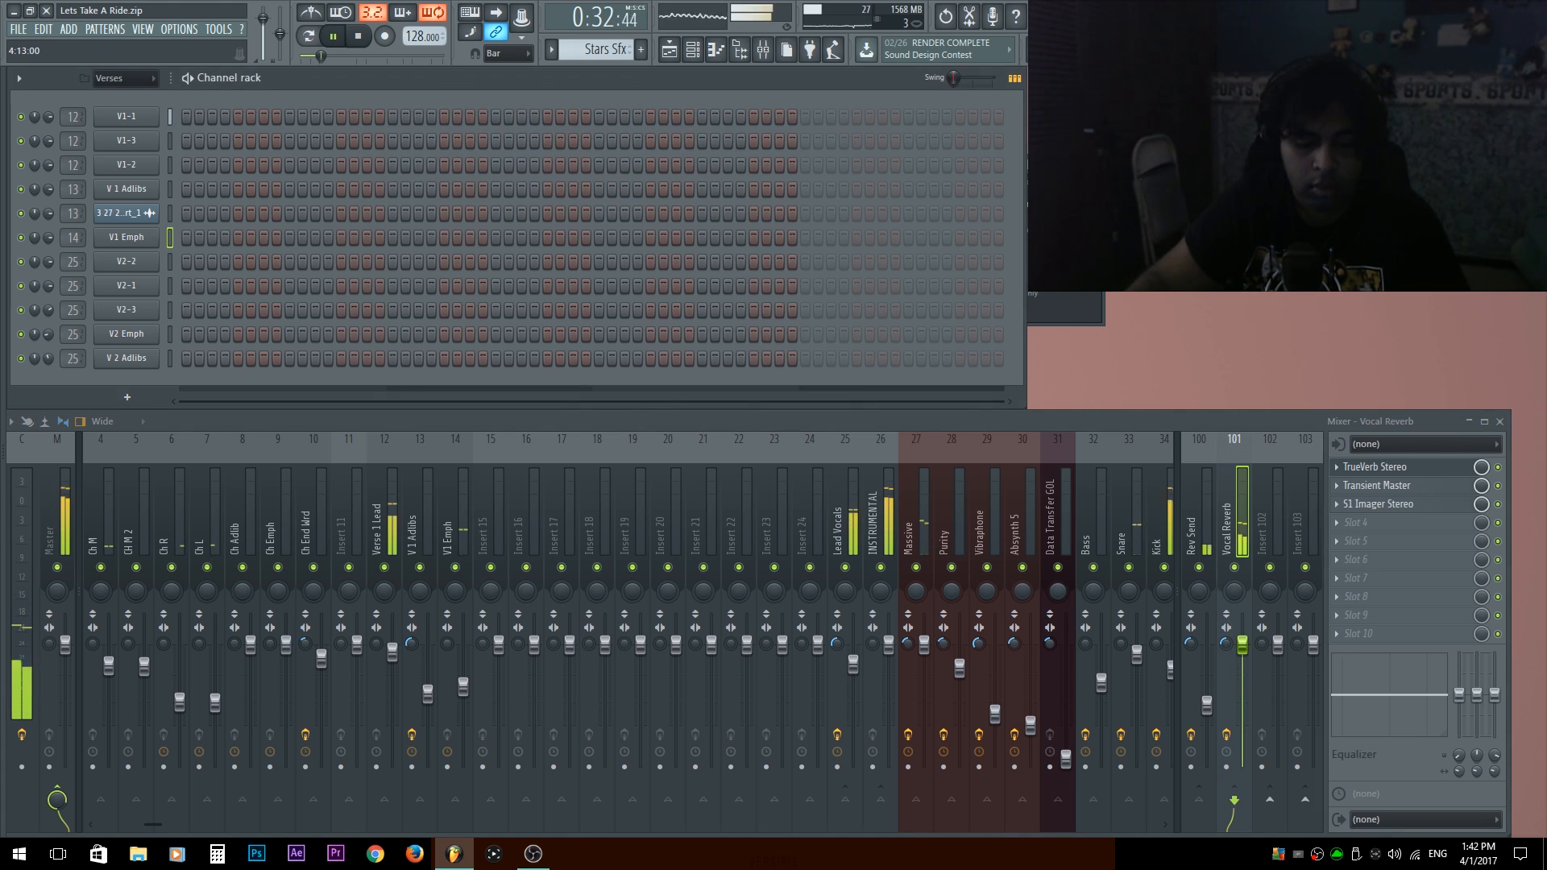
key("F6")
left_click_drag(625, 92, 967, 129)
Stop playback, check the routing of the vocal and INSTRUMENTAL tracks, and disable the send from Lead Vocals to INSTRUMENTAL.
left_click(388, 521)
key("space")
left_click(791, 490)
left_click(839, 531)
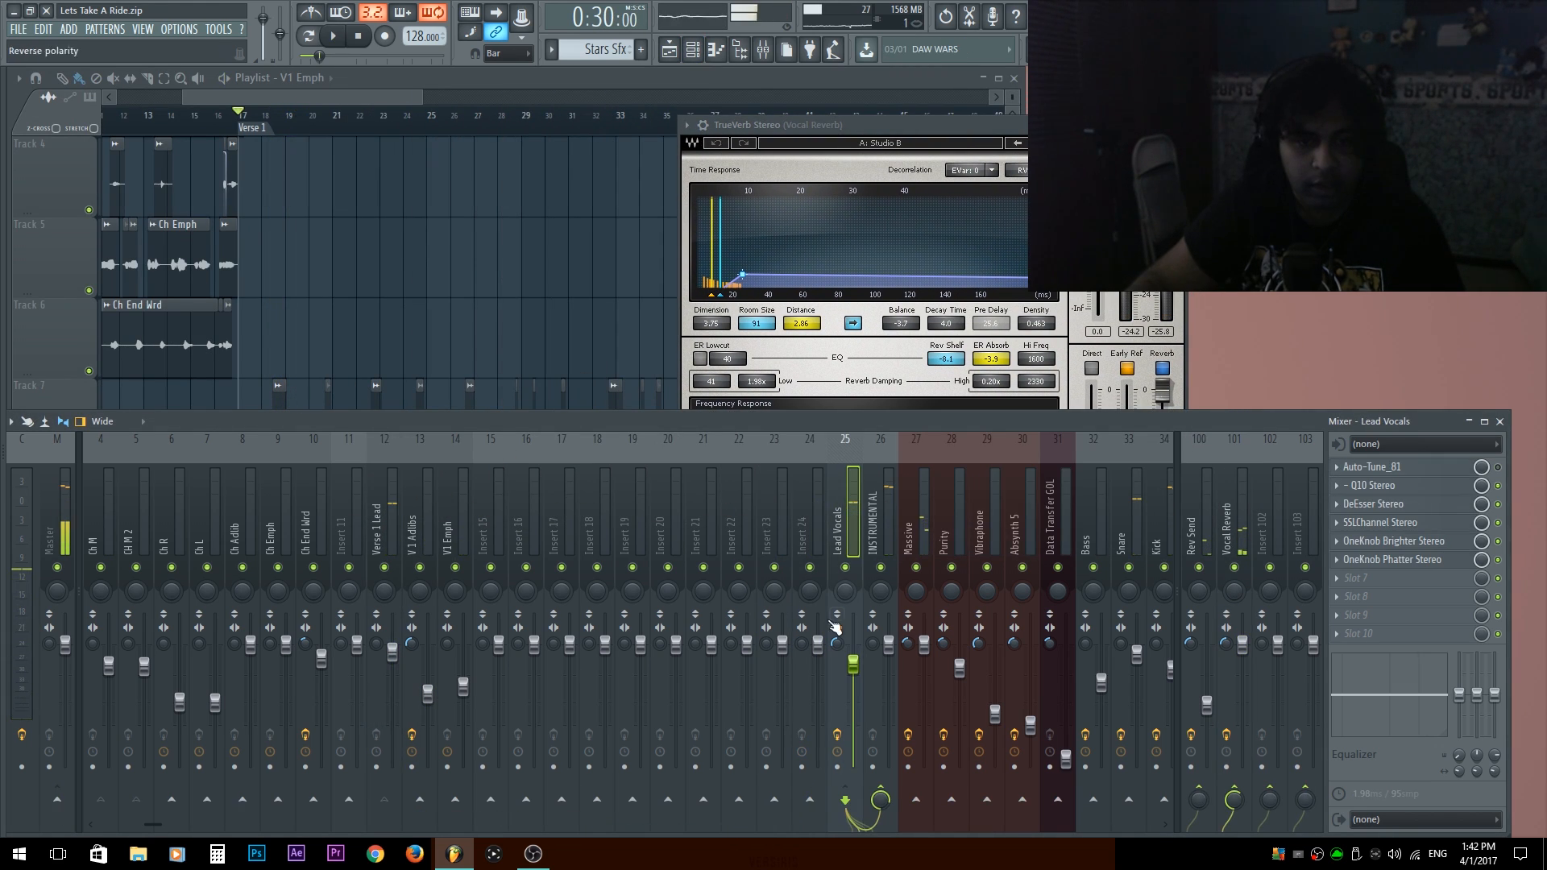
left_click(869, 515)
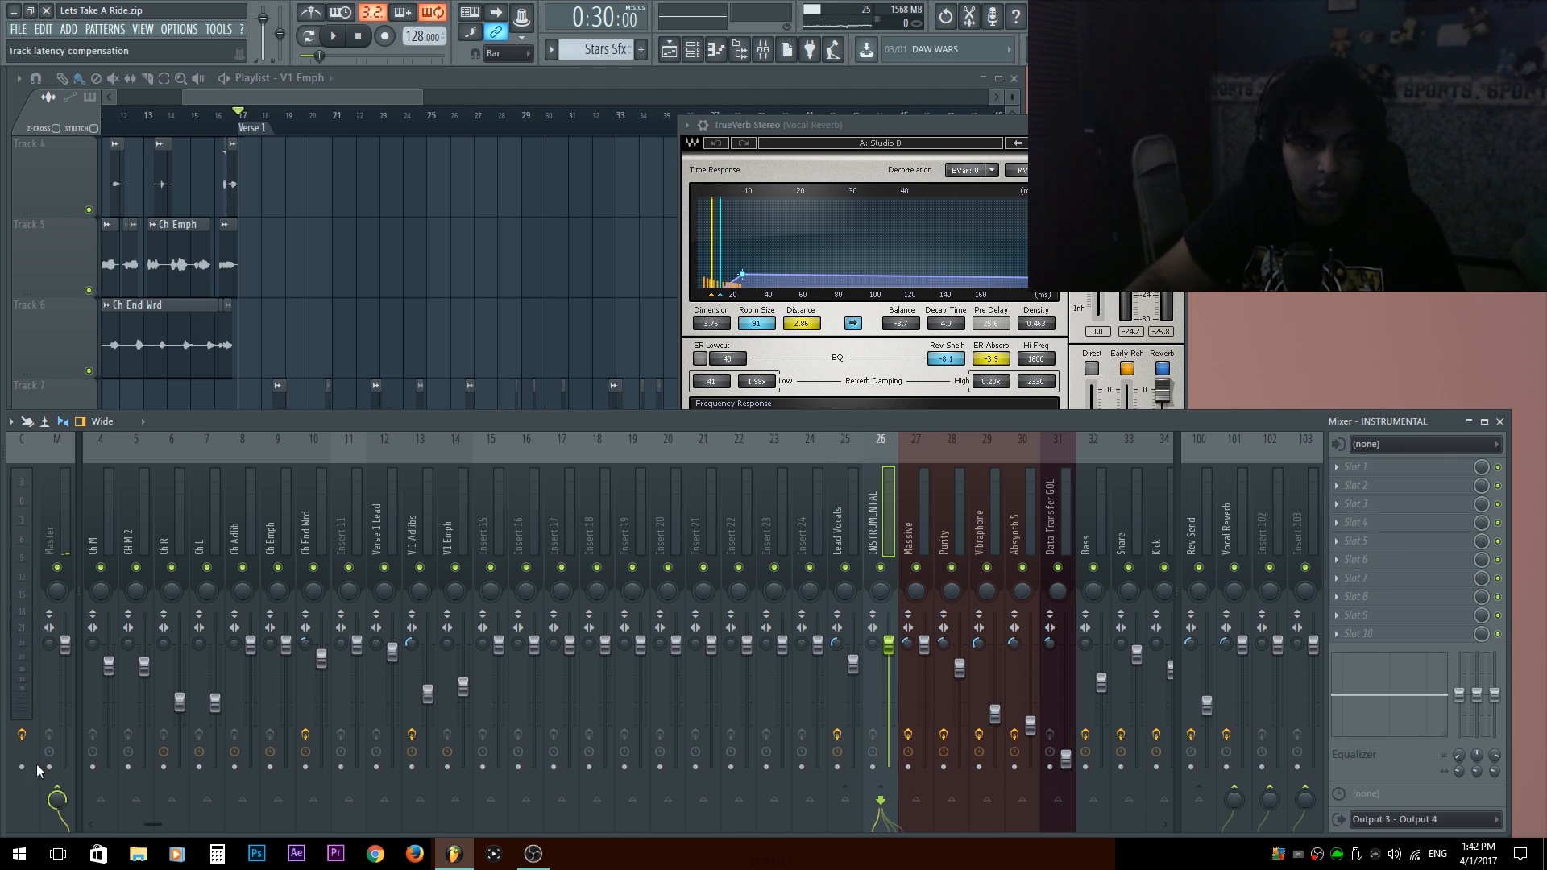
left_click(58, 796)
left_click(58, 796)
left_click(822, 497)
left_click(838, 512)
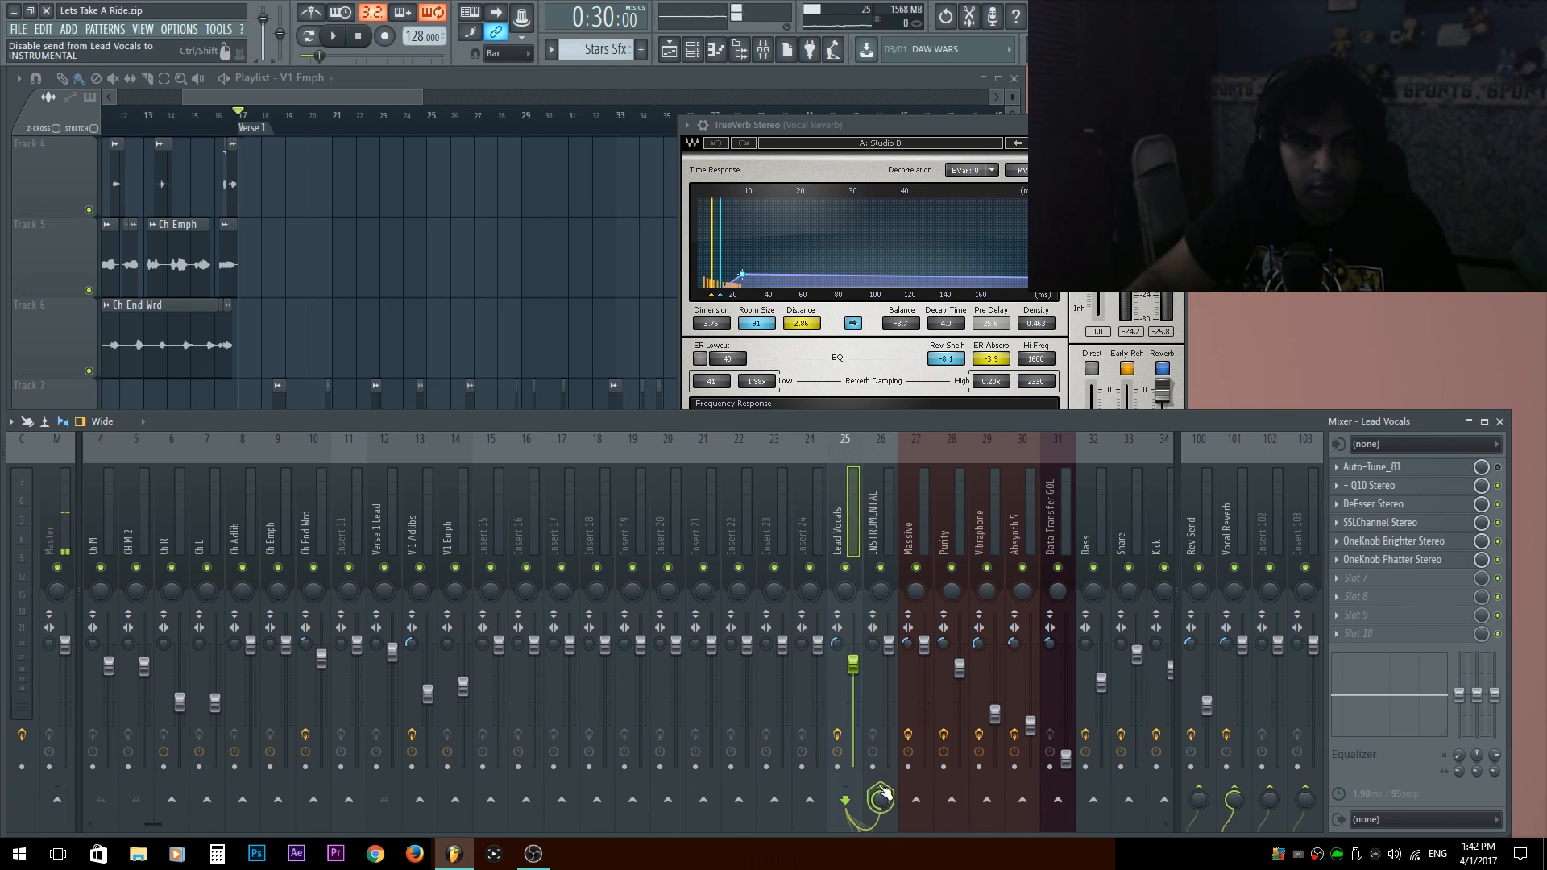
Play the verse and lower the Early Ref level of the Vocal Reverb track's TrueVerb to -14.4.
key("space")
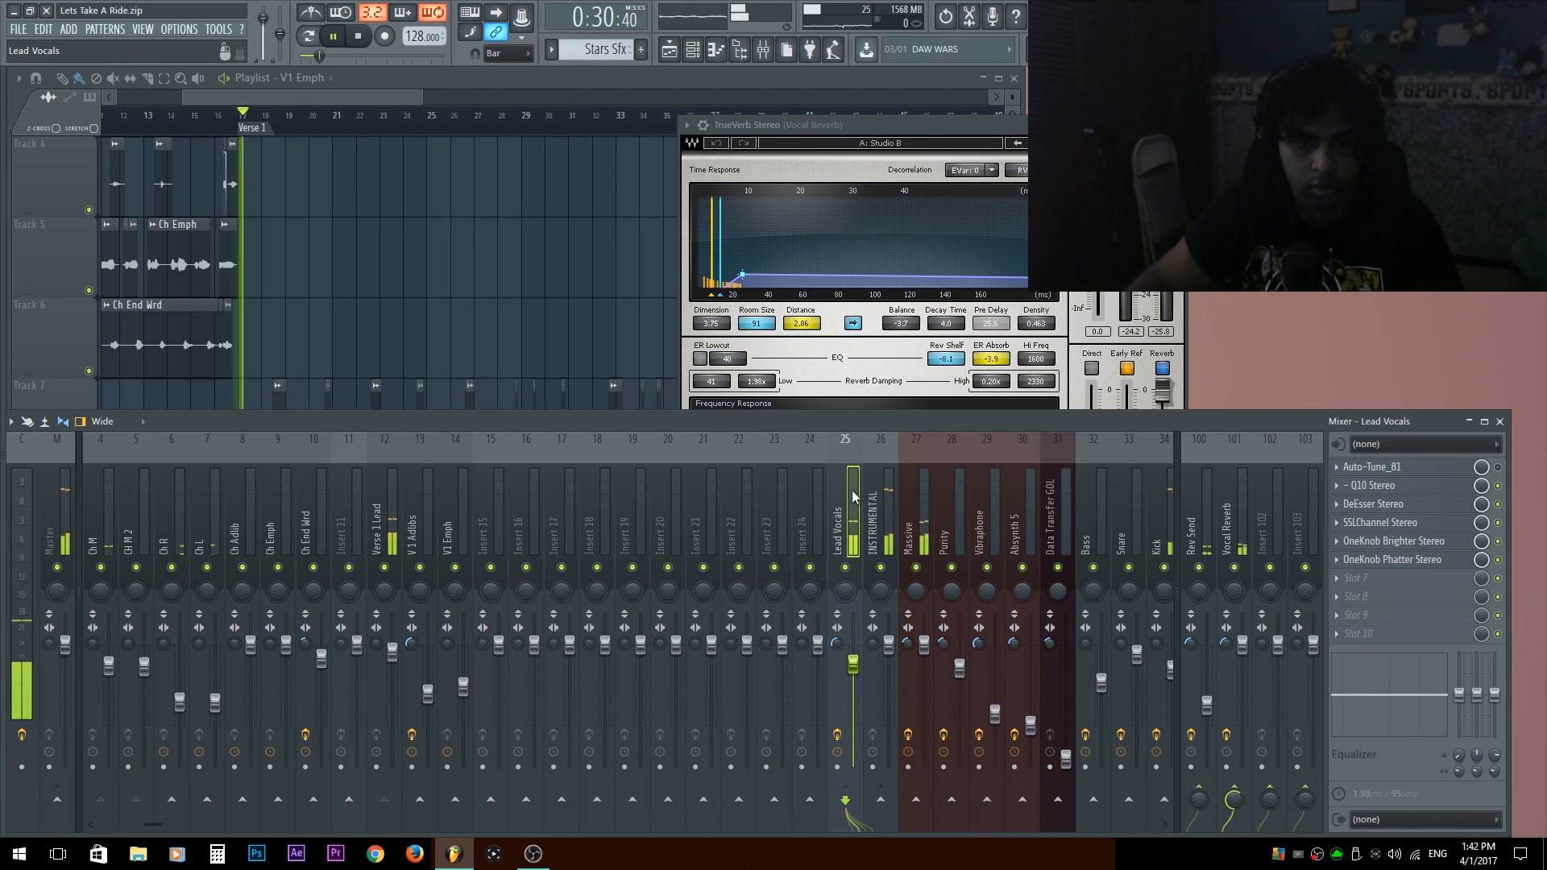
left_click(1225, 520)
left_click_drag(944, 126, 793, 67)
left_click(976, 313)
left_click(975, 310)
left_click_drag(976, 369, 975, 391)
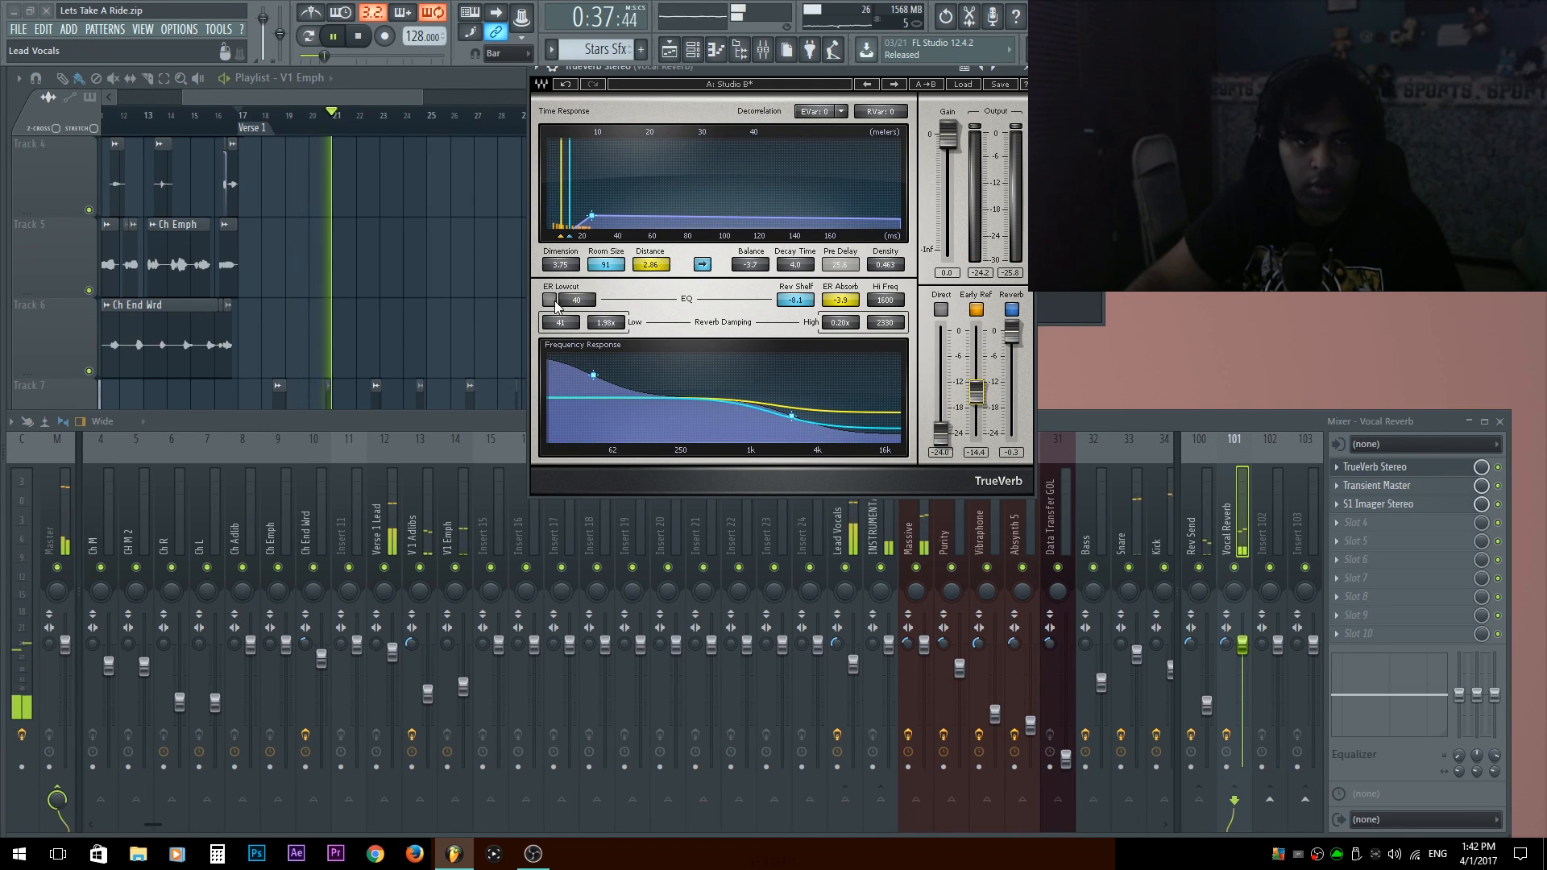
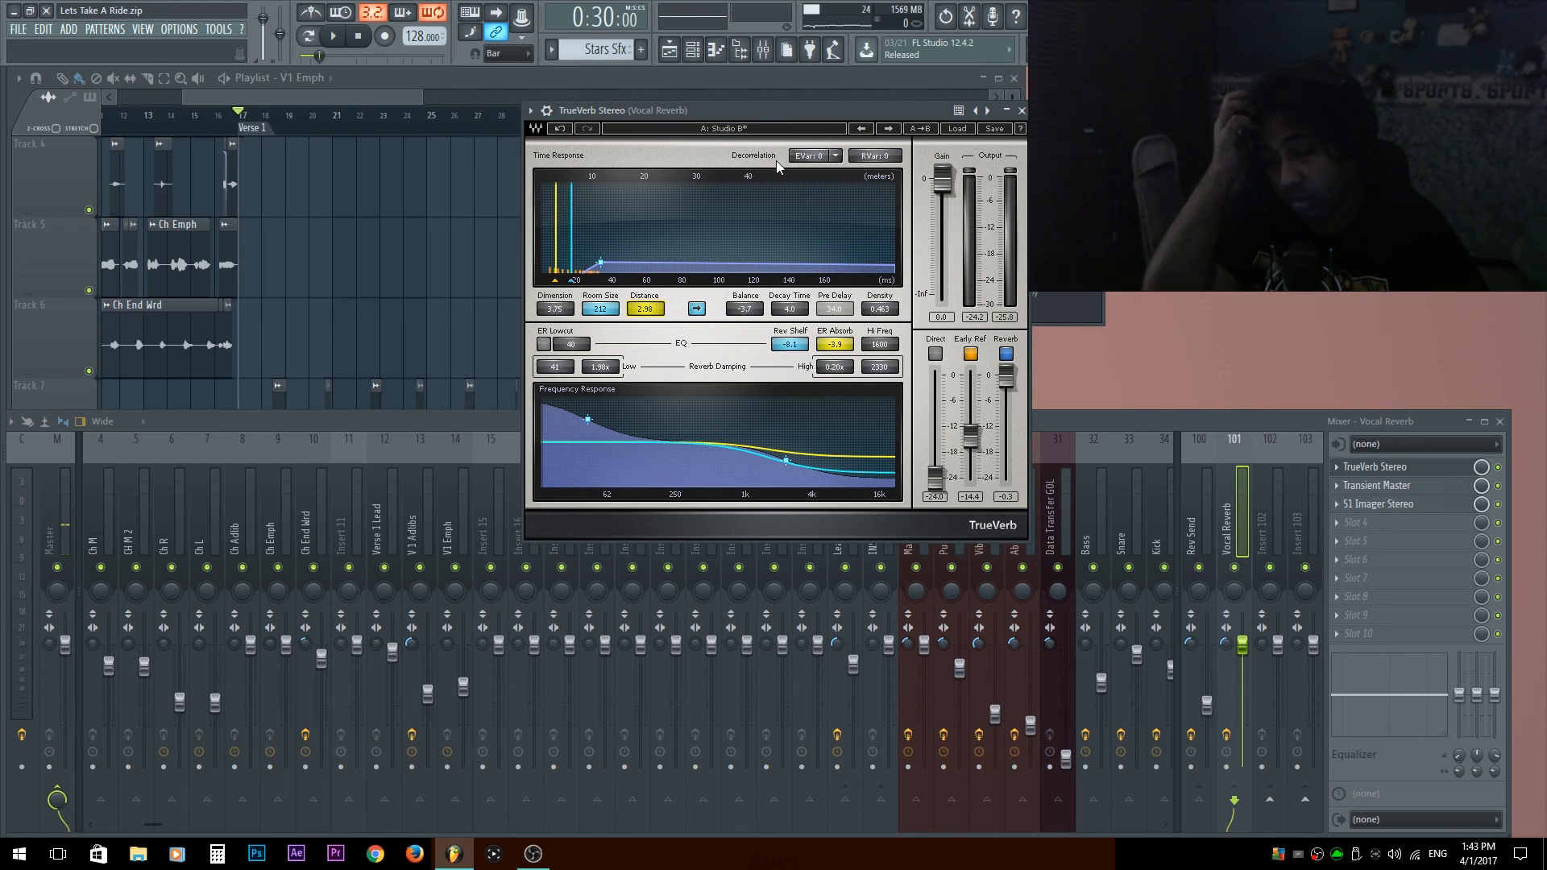
Audition the start of the verse and raise the Density of the Vocal Reverb track's TrueVerb to 0.728.
key("space")
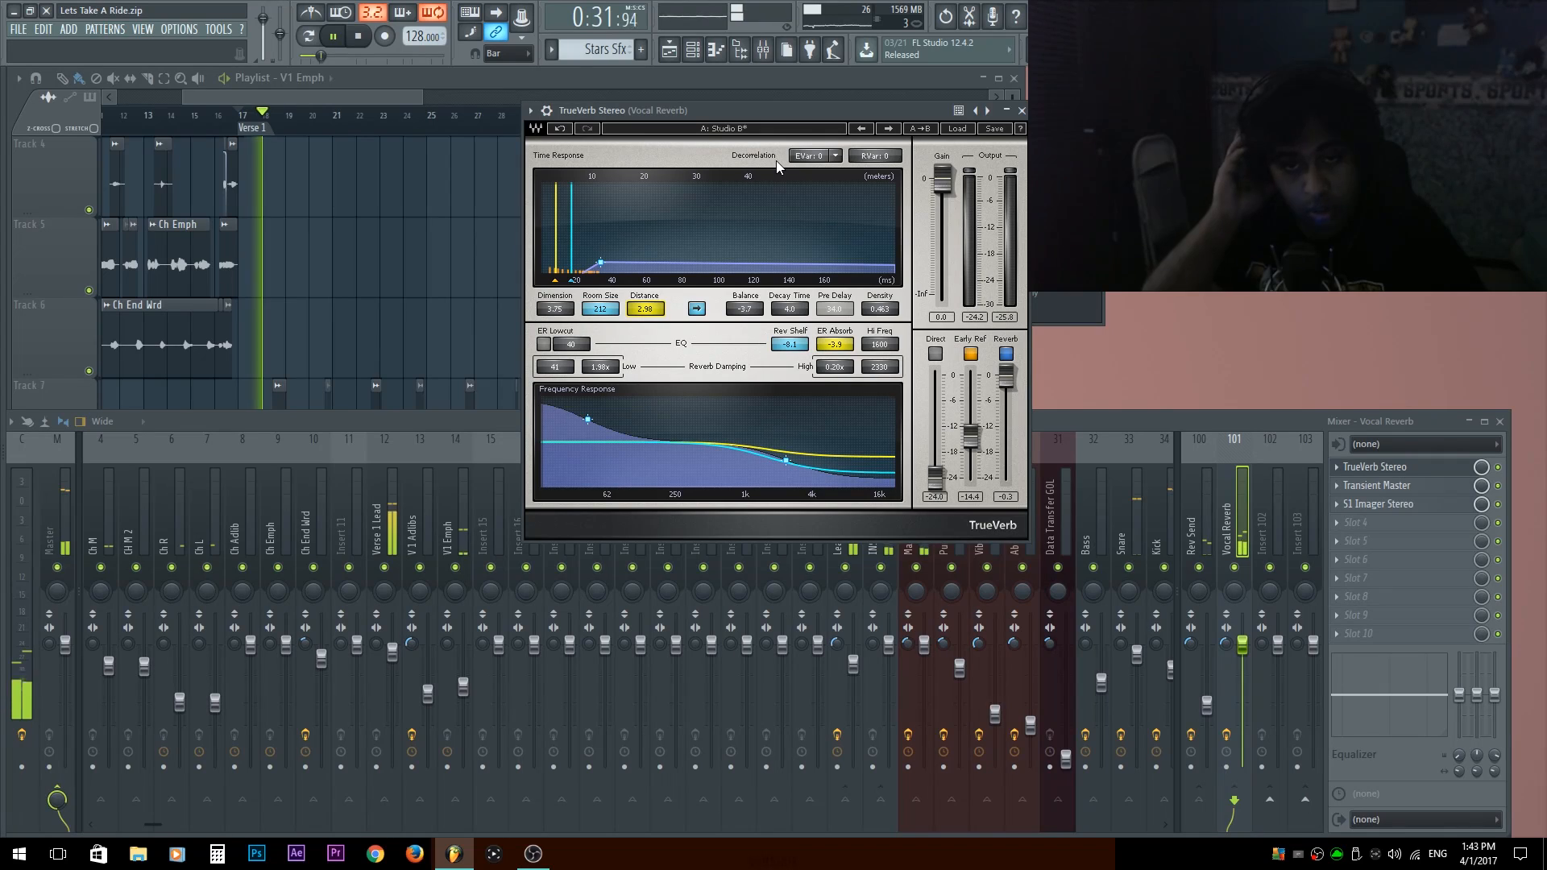
key("space")
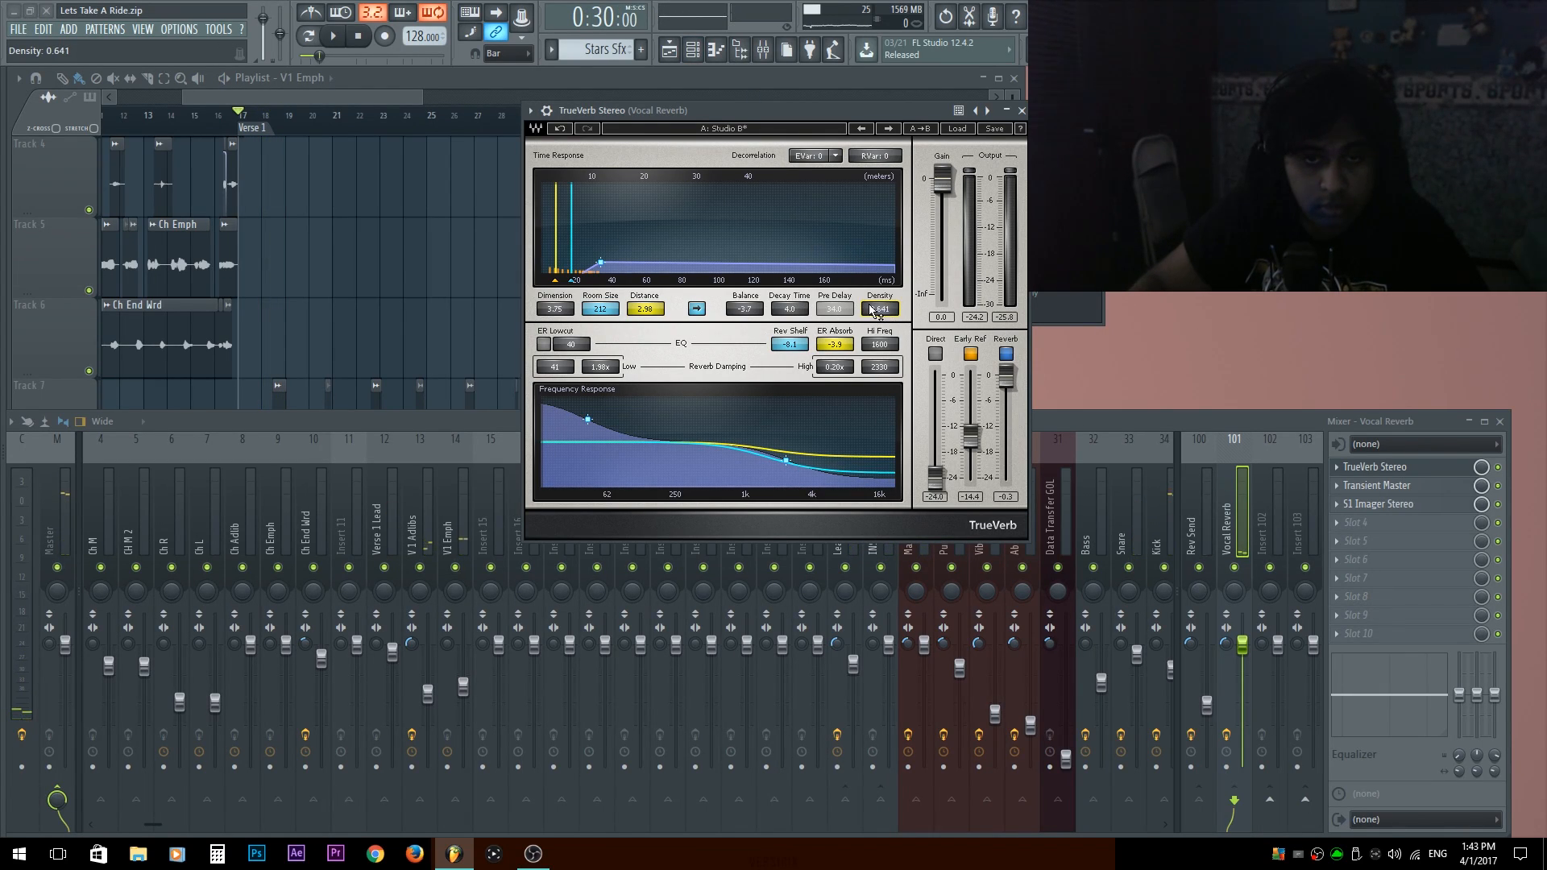
key("space")
mouse_move(880, 310)
left_mouse_down()
mouse_move(880, 274)
mouse_move(880, 375)
mouse_move(880, 284)
mouse_move(880, 301)
left_mouse_up()
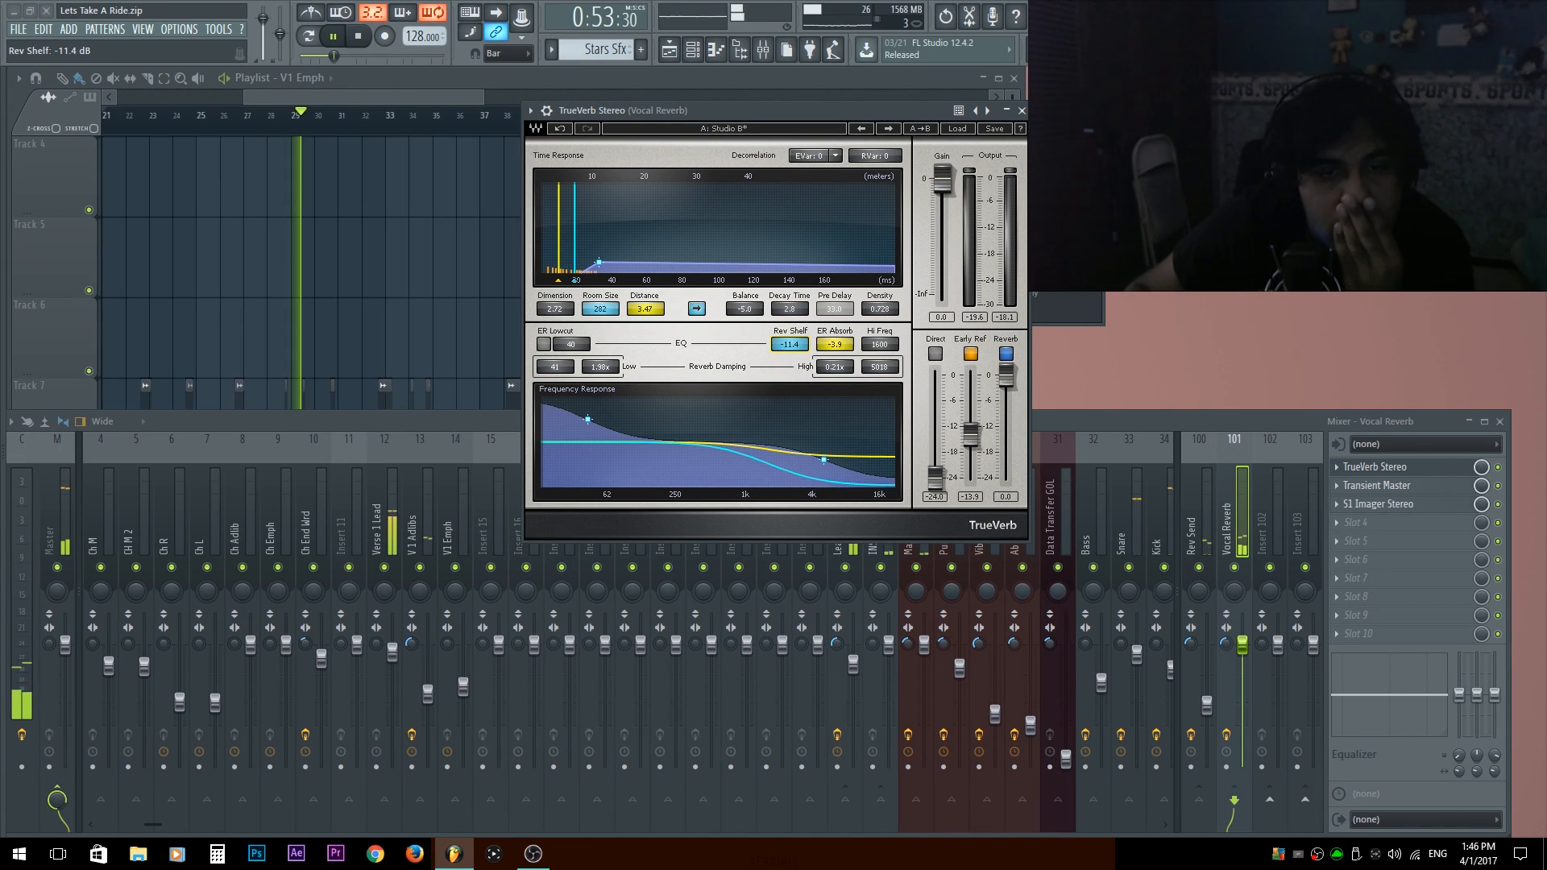
Set the TrueVerb's Rev Shelf to -7.6 dB and Hi Freq to 1911 during playback.
left_click_drag(789, 343, 789, 320)
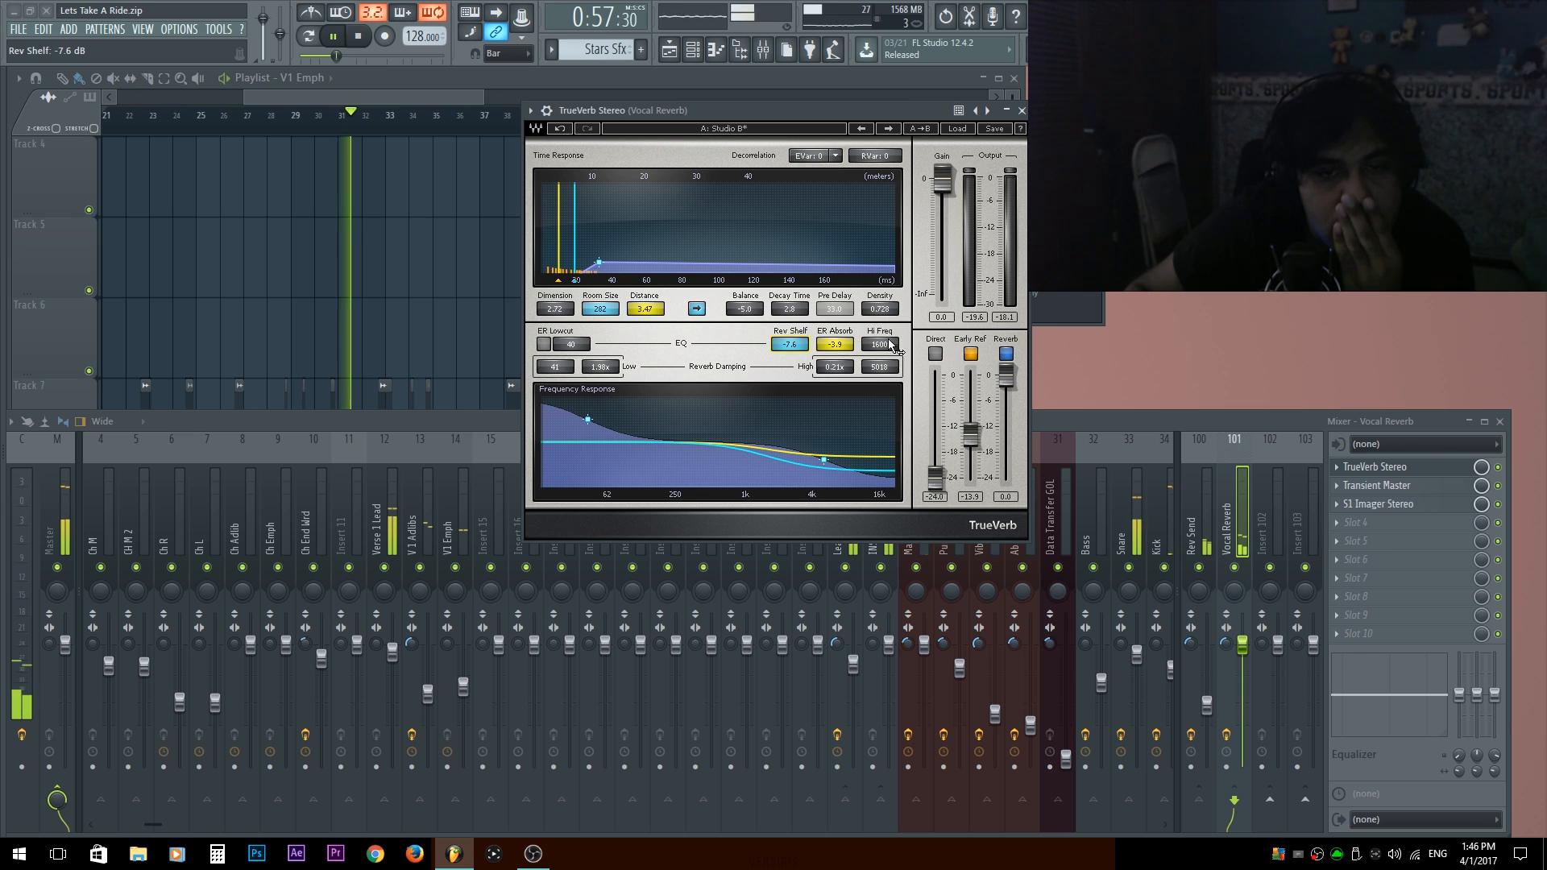
left_click_drag(879, 344, 879, 338)
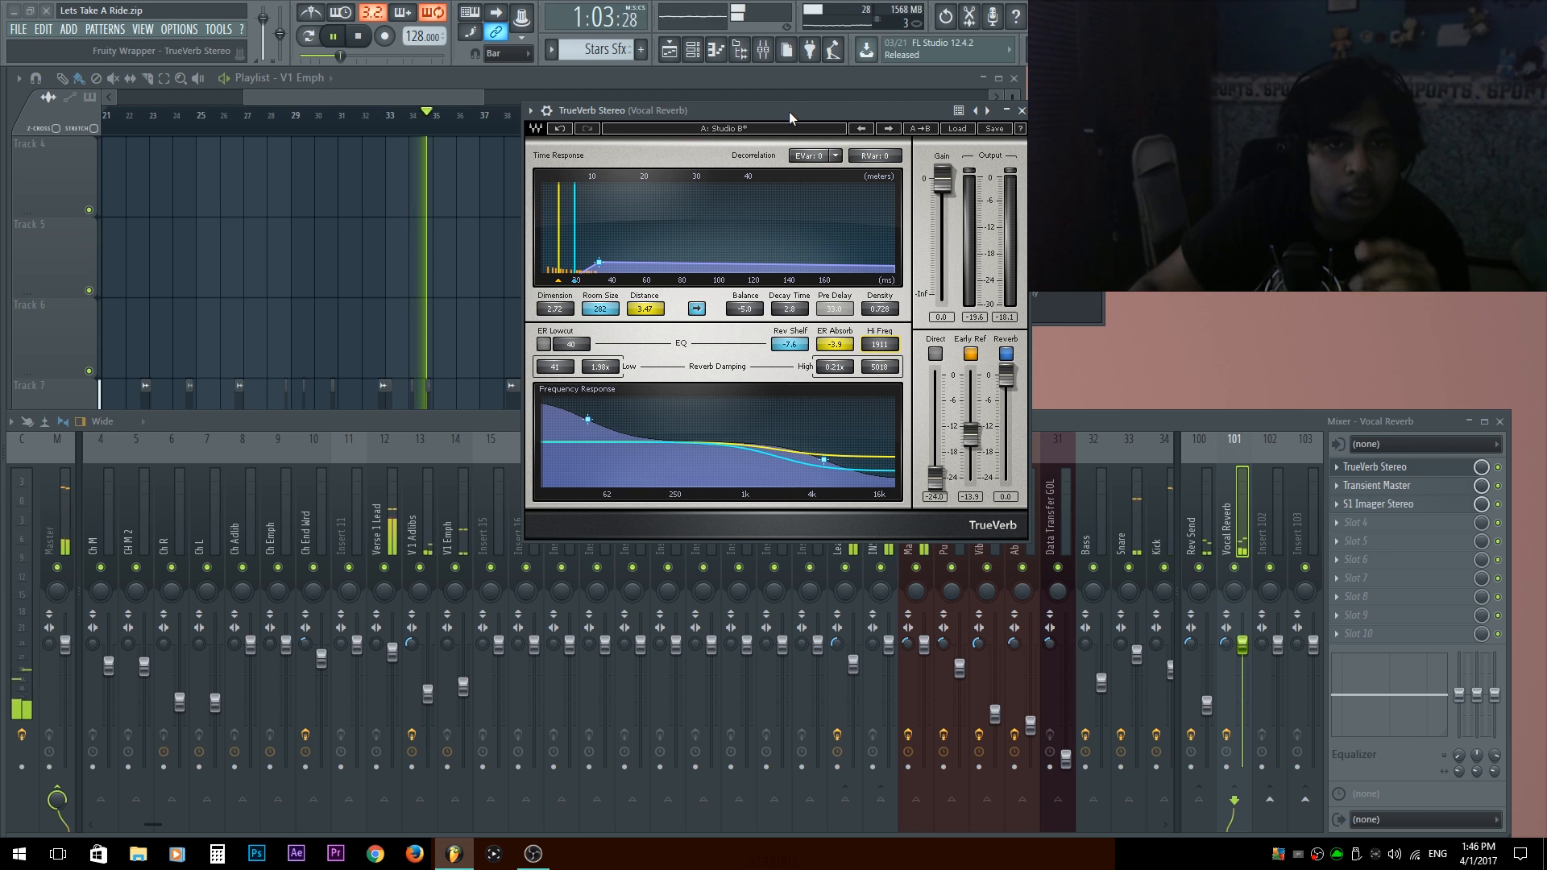
key("space")
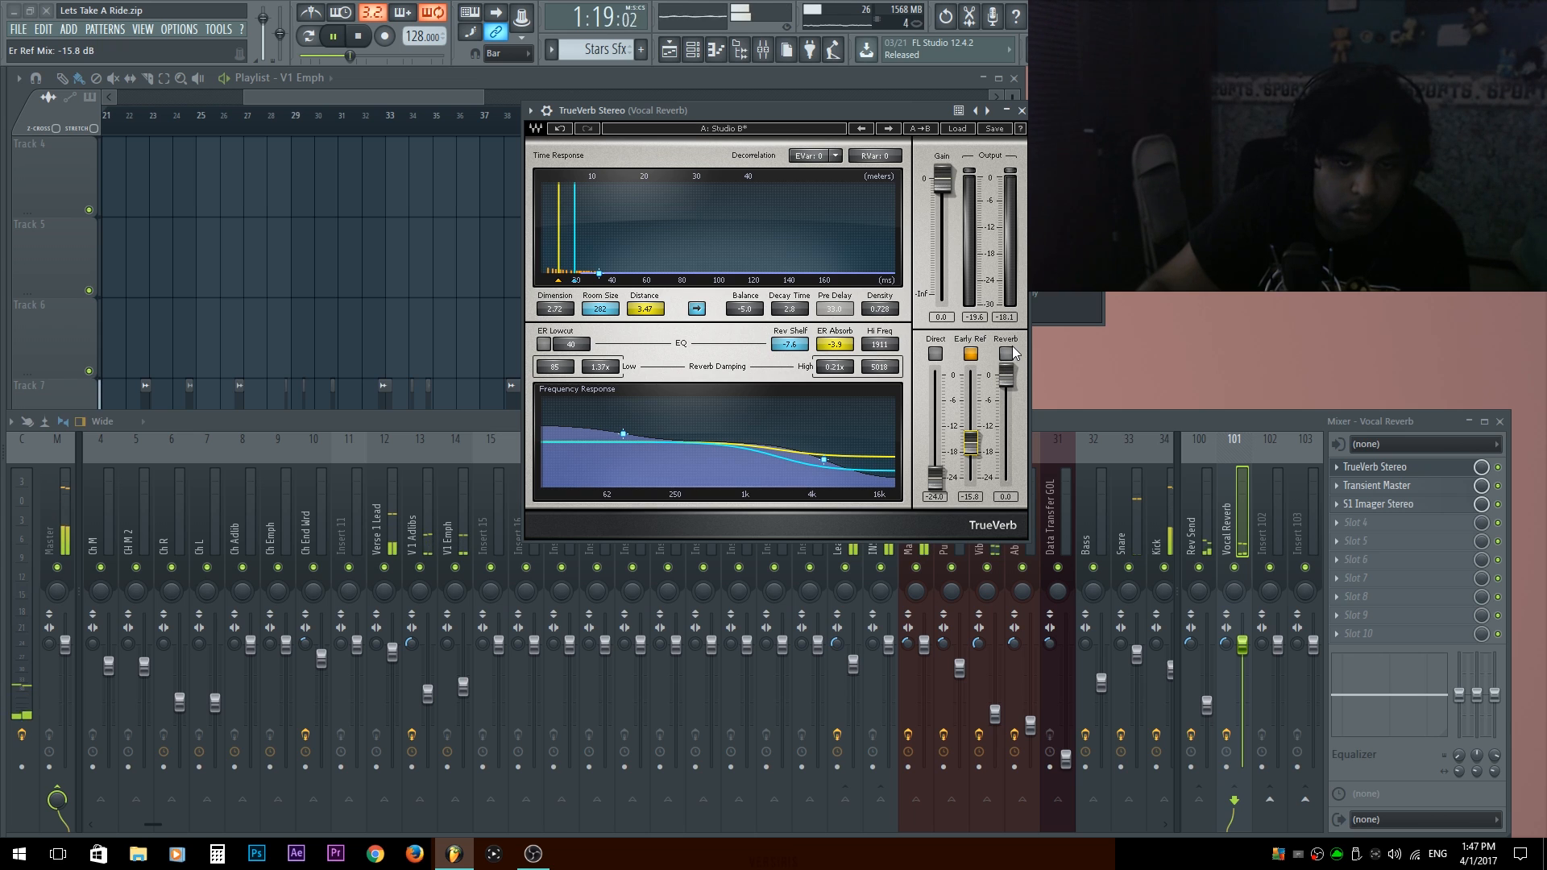
Compare the verse with the TrueVerb's Reverb section off and on, lower its Reverb level slightly, and close the plugin.
left_click(1008, 354)
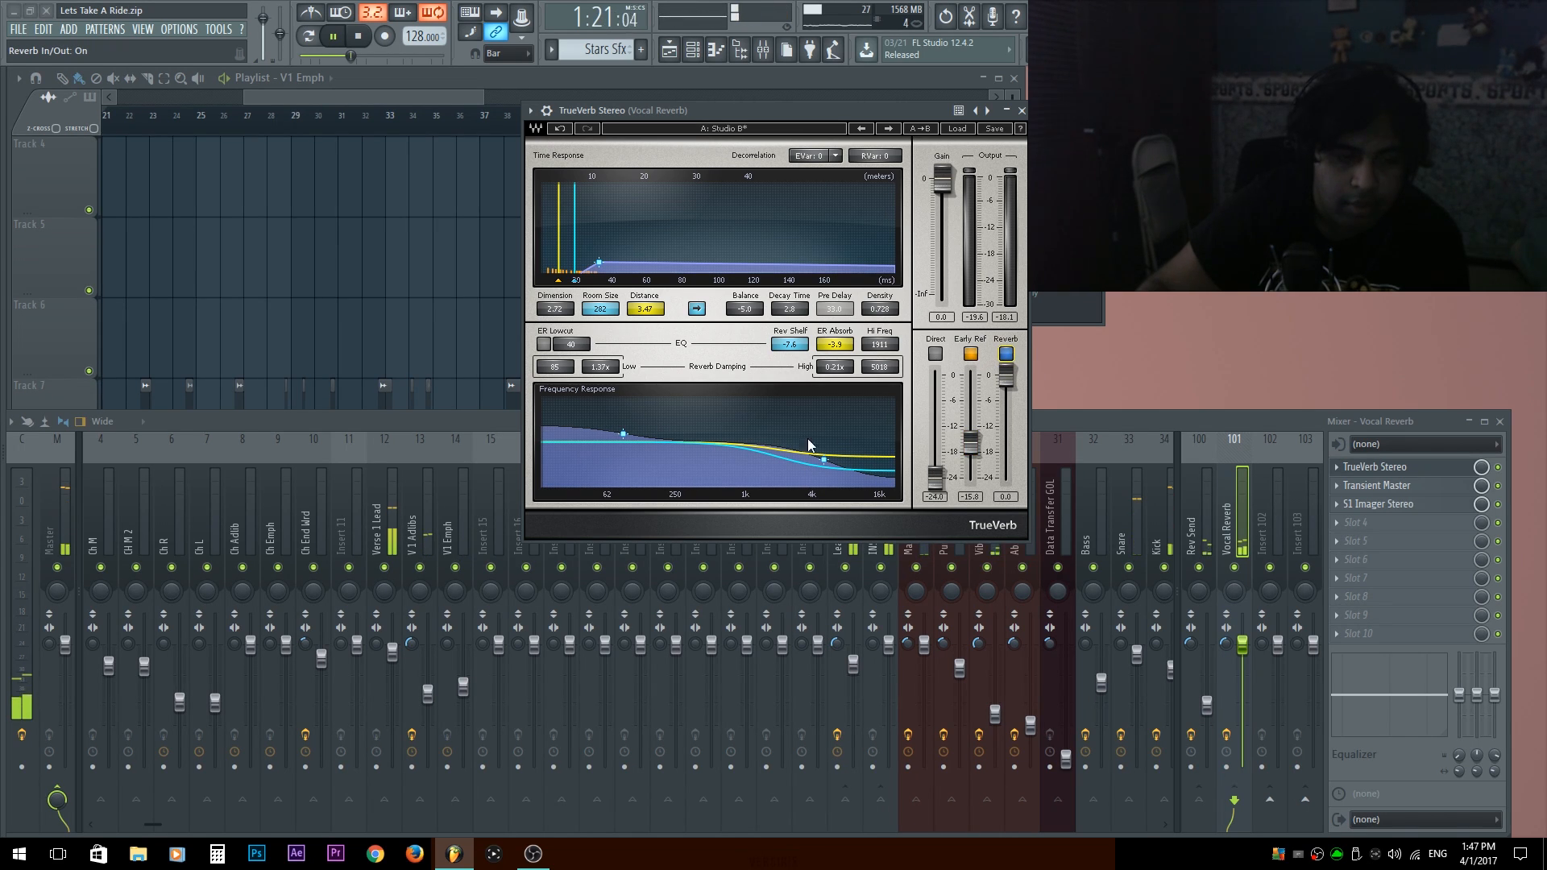
mouse_move(1005, 370)
left_mouse_down()
mouse_move(1005, 402)
mouse_move(1005, 375)
left_mouse_up()
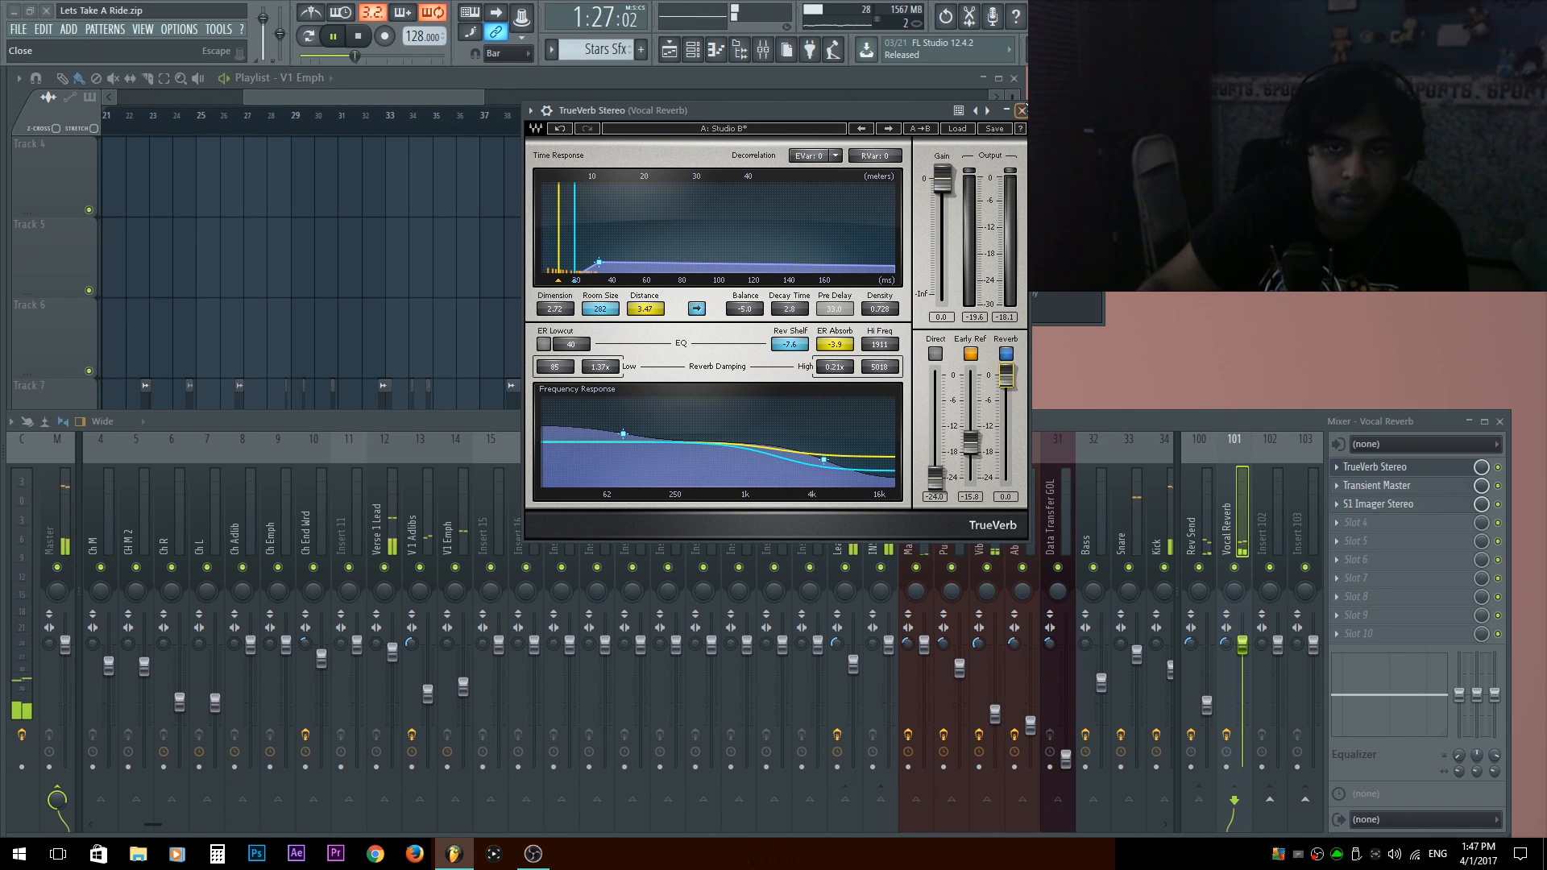
left_click(1020, 110)
Stop playback, name mixer track Insert 24 ALL VOCALS, and move it one place past the Lead Vocals track.
left_click(841, 520)
key("space")
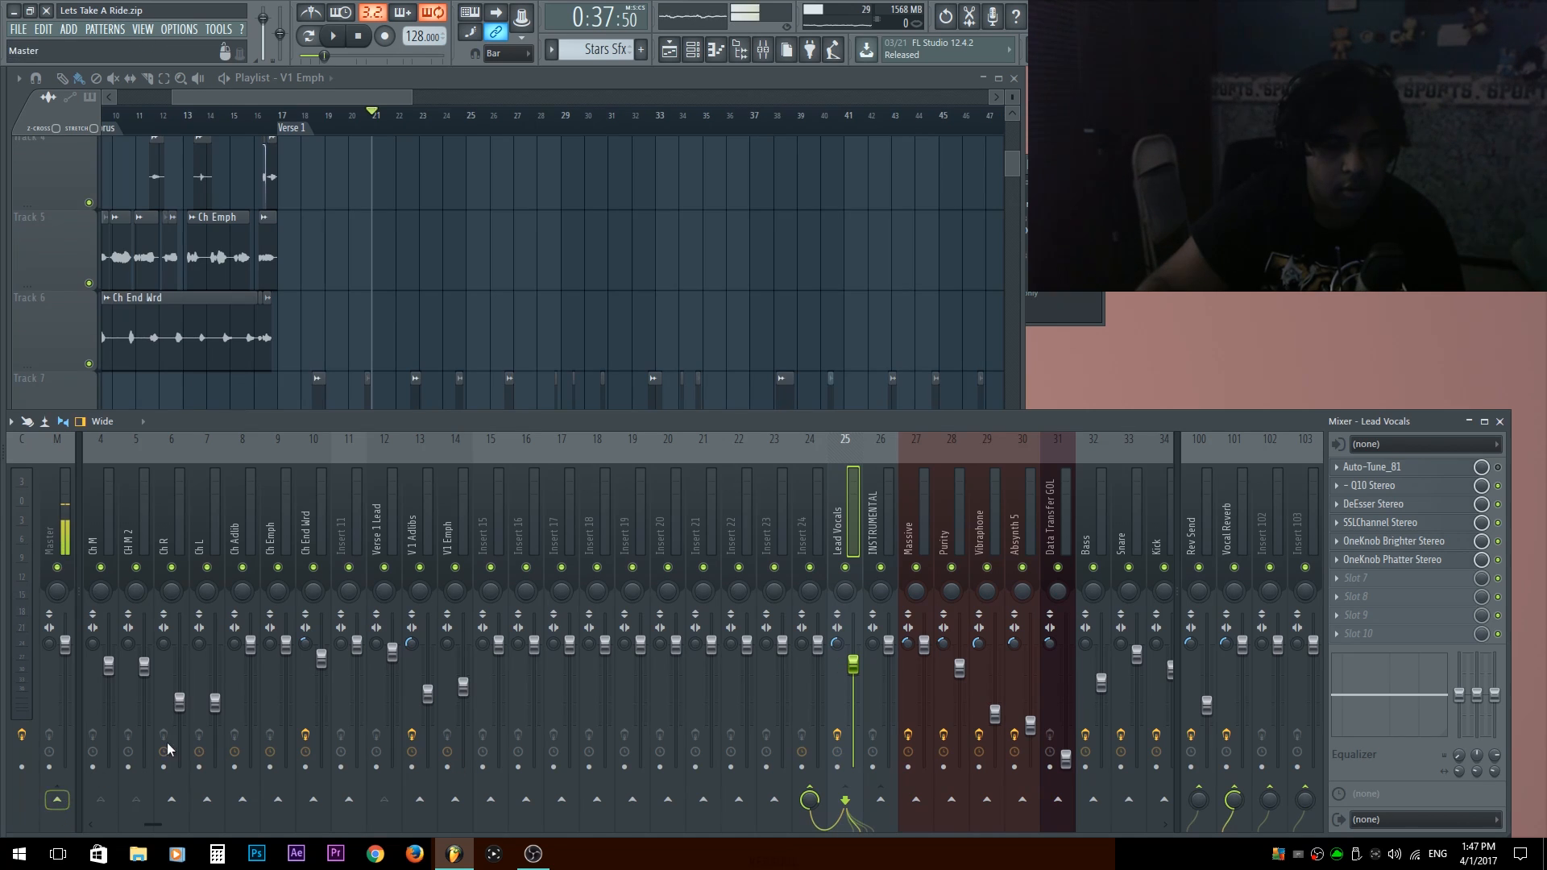
double_click(809, 529)
type("AL")
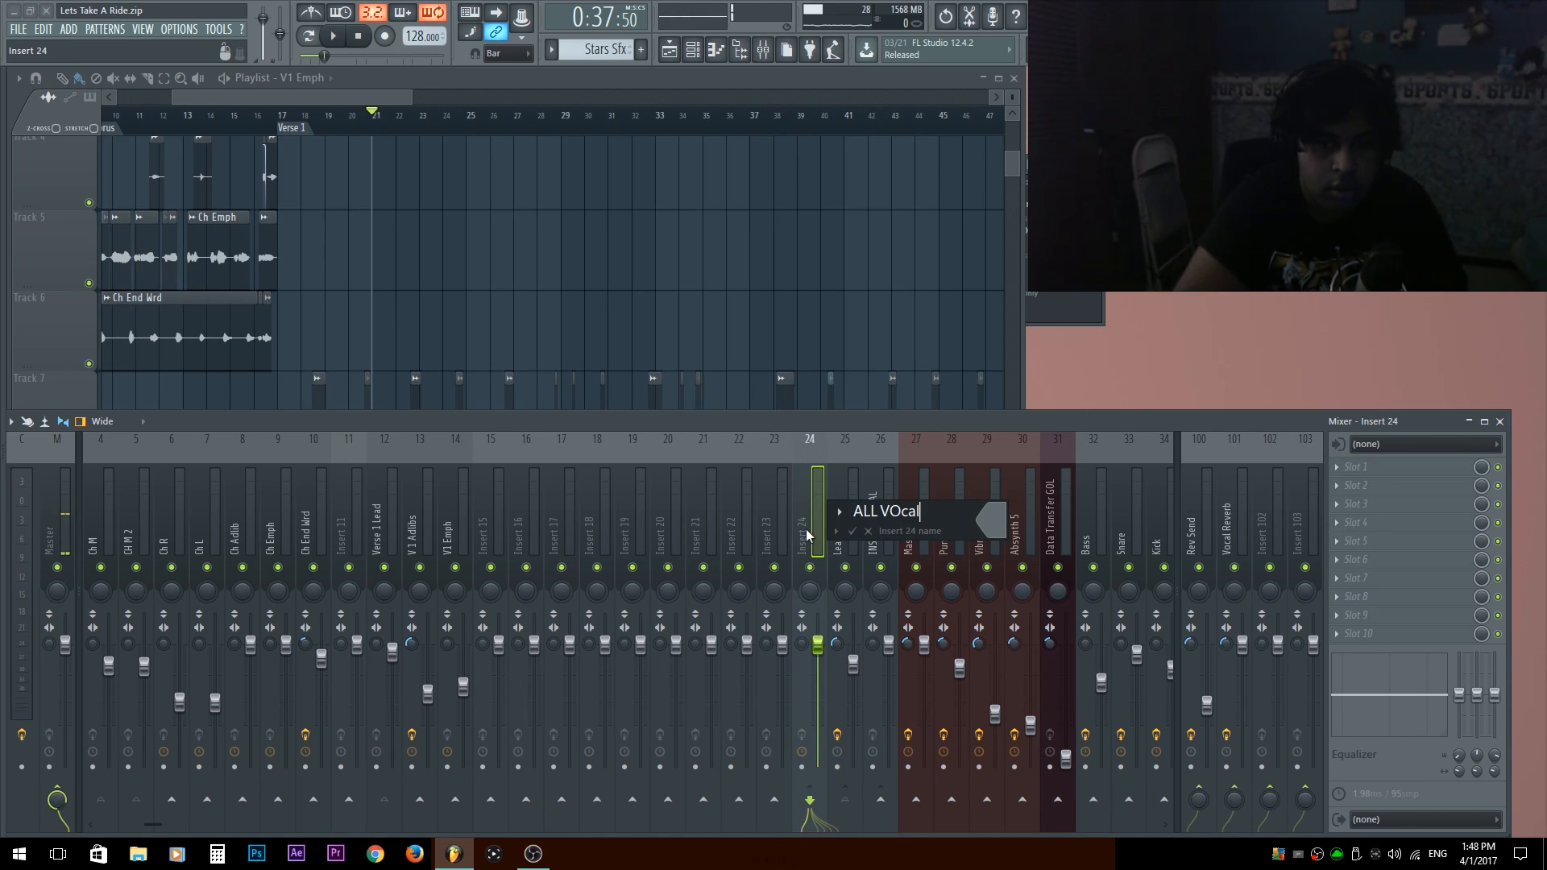
type("L VOCALS")
key("Return")
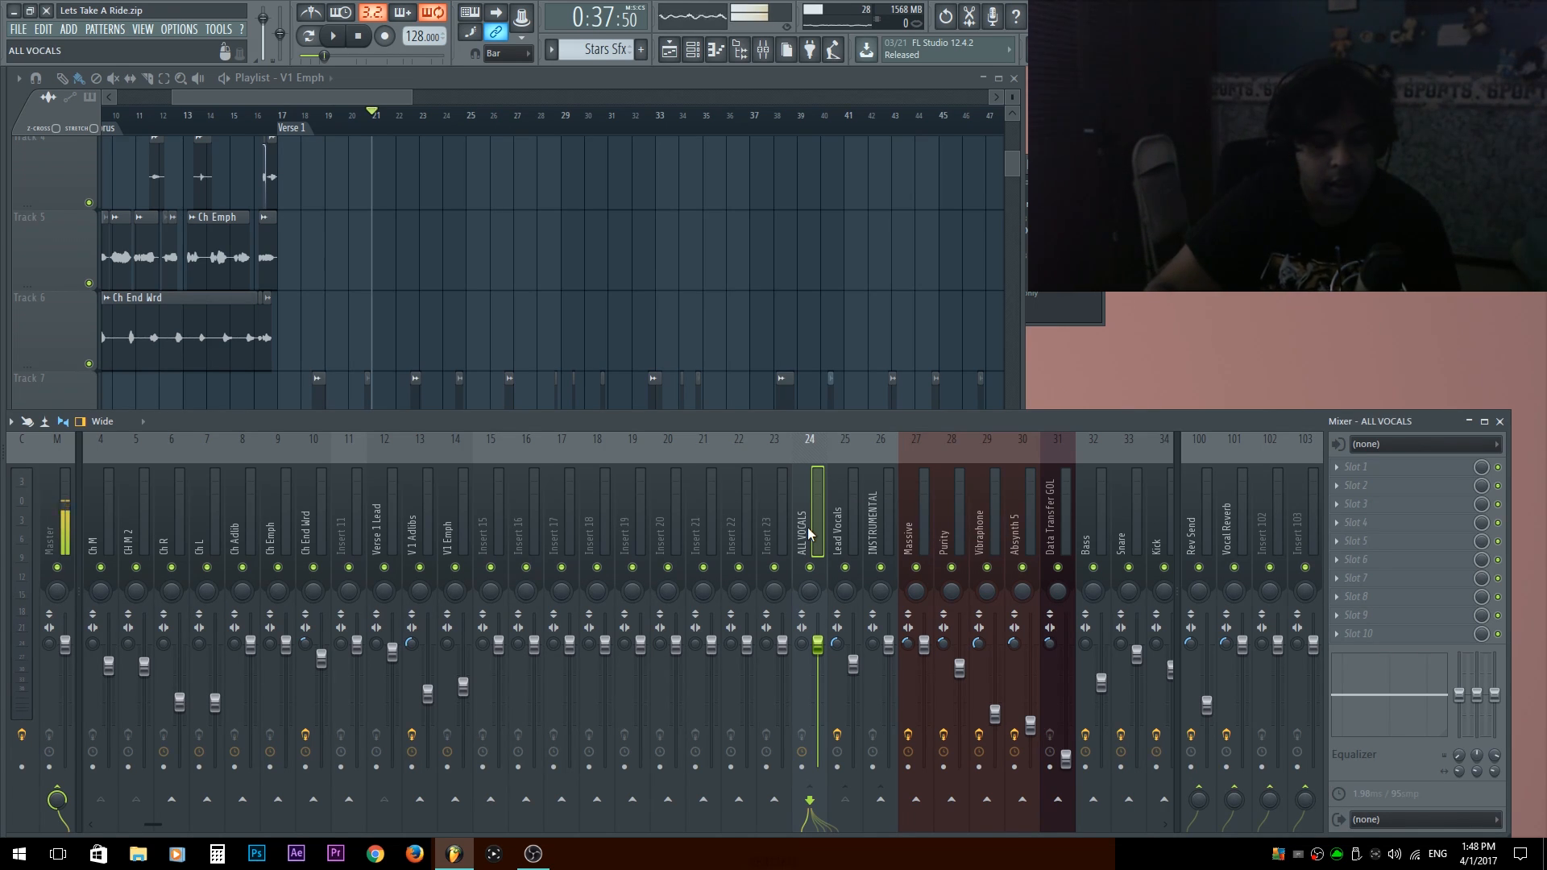
key("alt+Right")
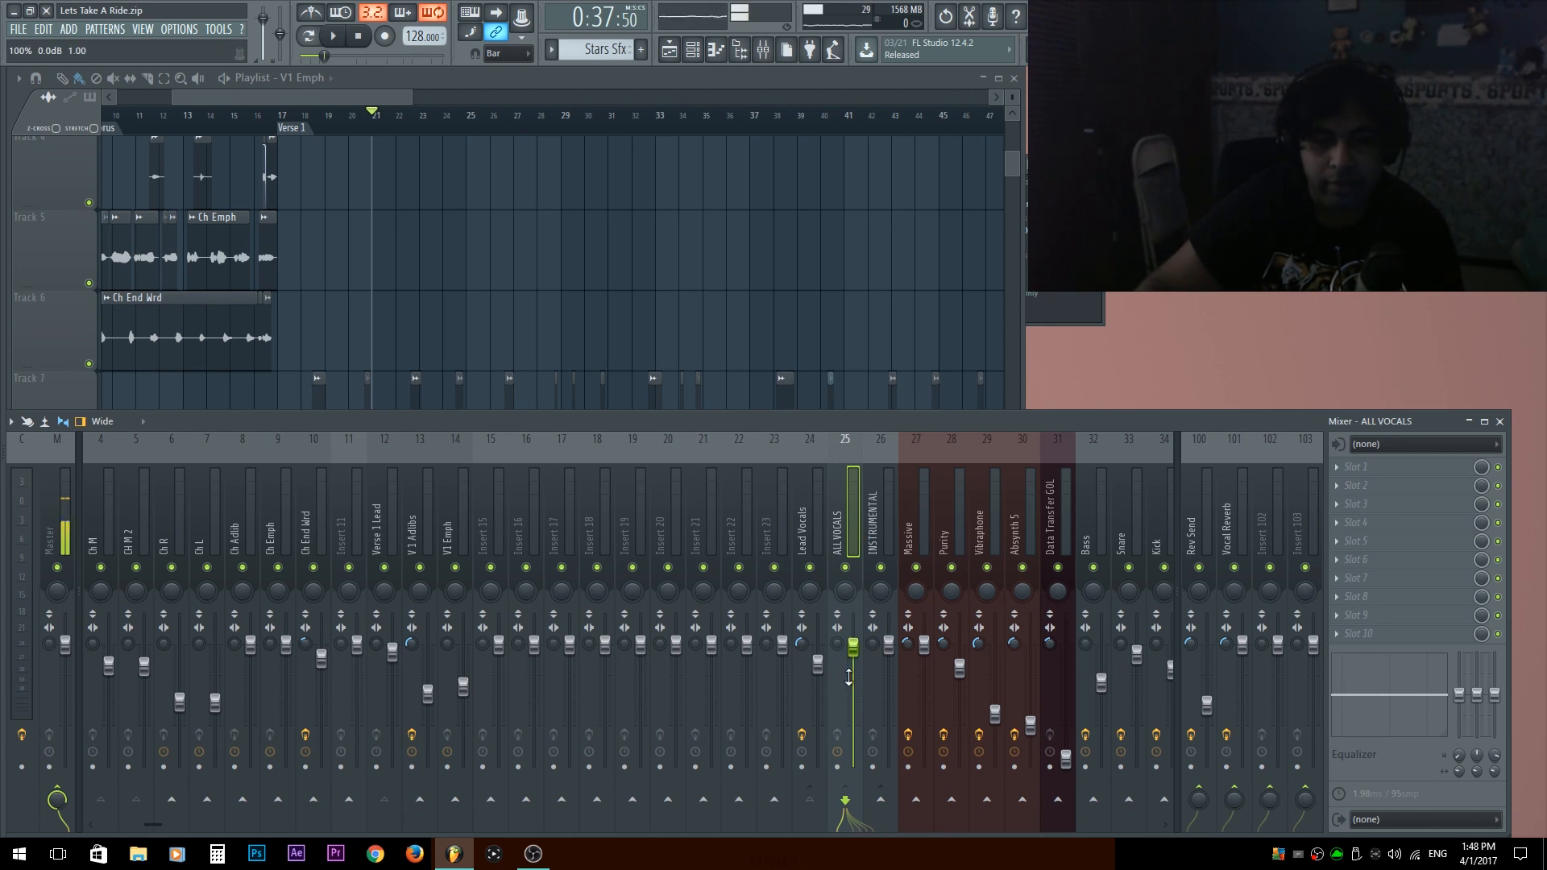
Inspect the routing of the INSTRUMENTAL, ALL VOCALS and Vocal Reverb tracks in the mixer.
left_click(879, 546)
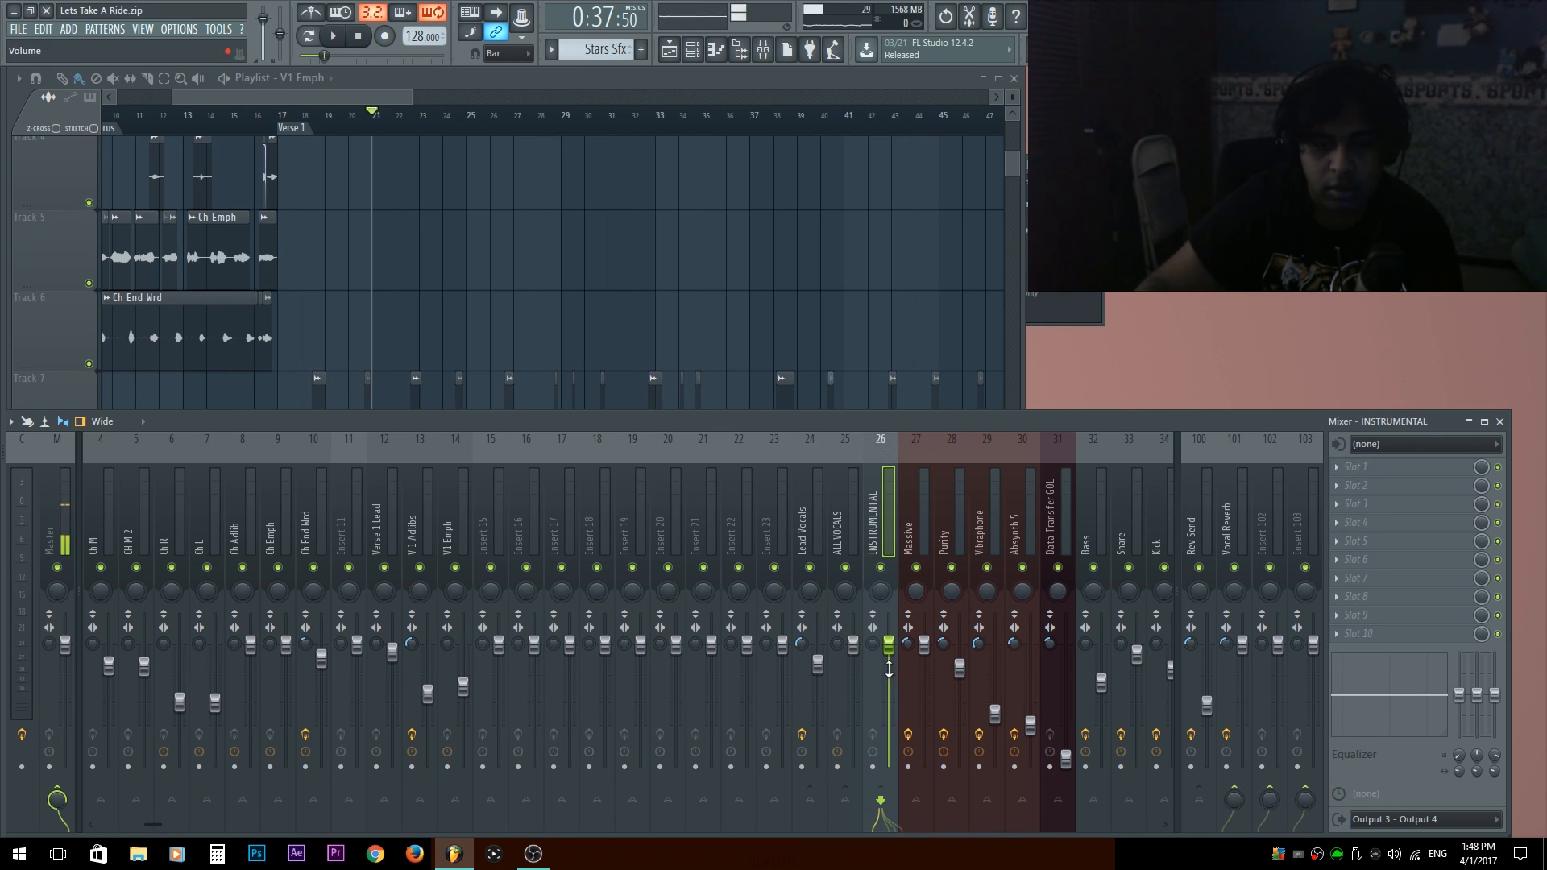
left_click(841, 506)
left_click(1228, 526)
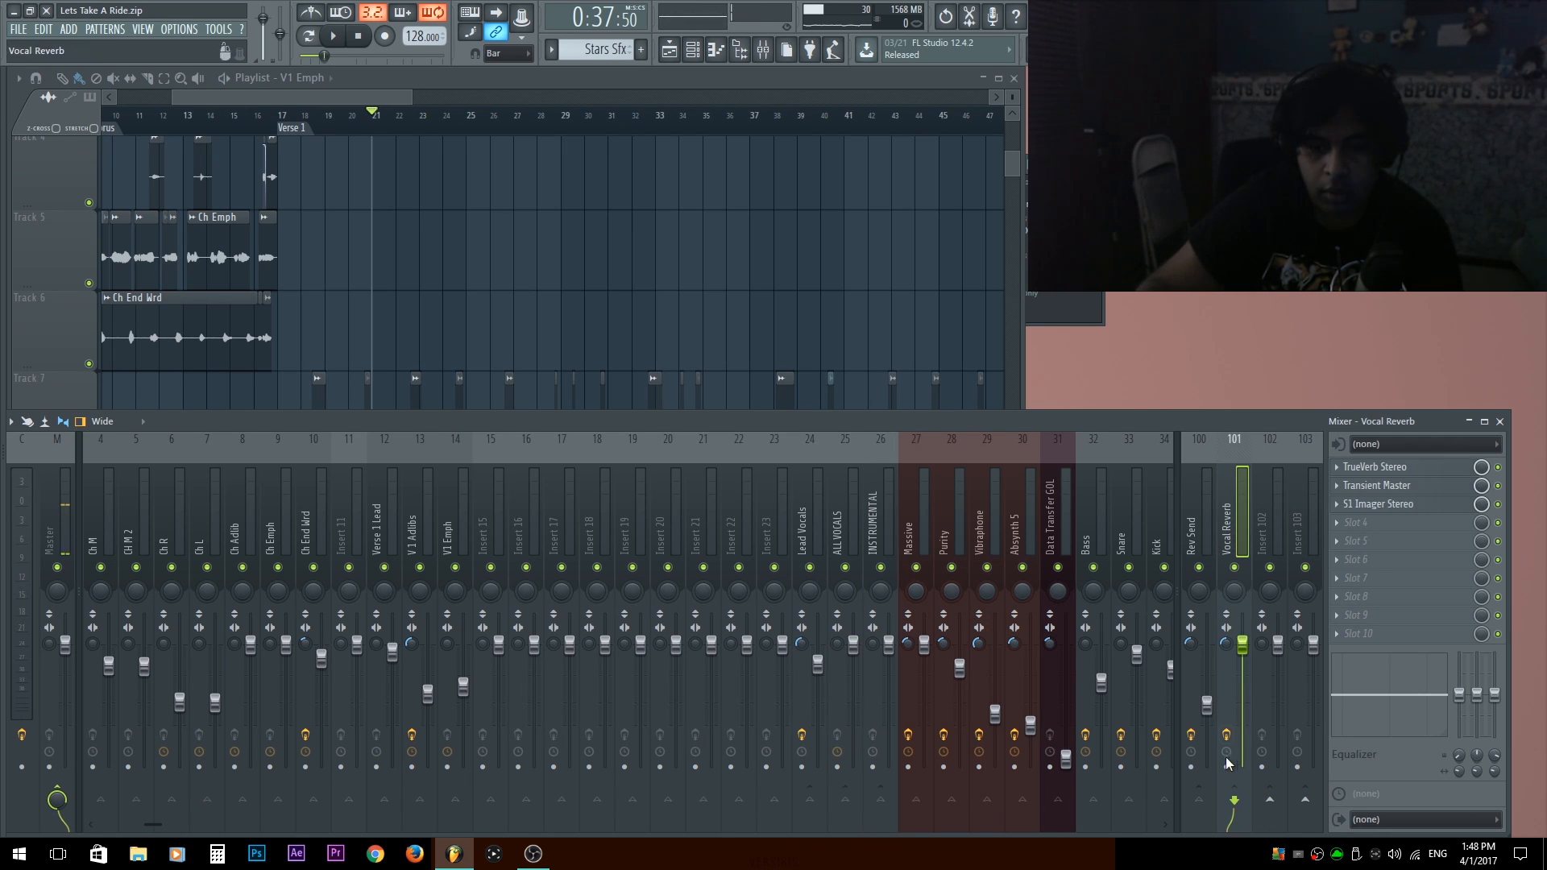
left_click(838, 520)
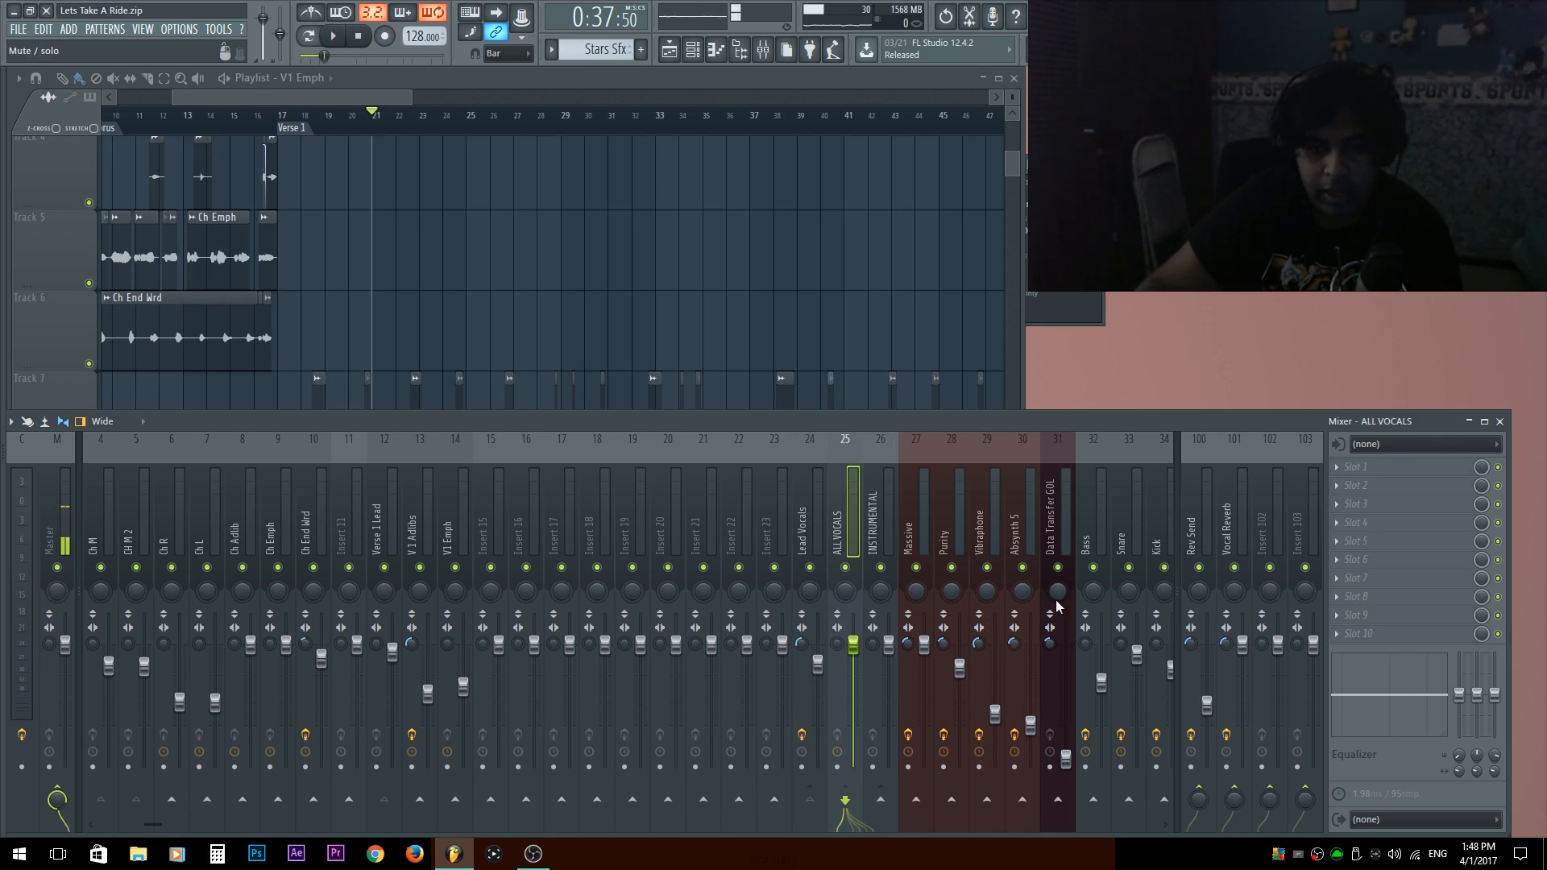
left_click(1238, 535)
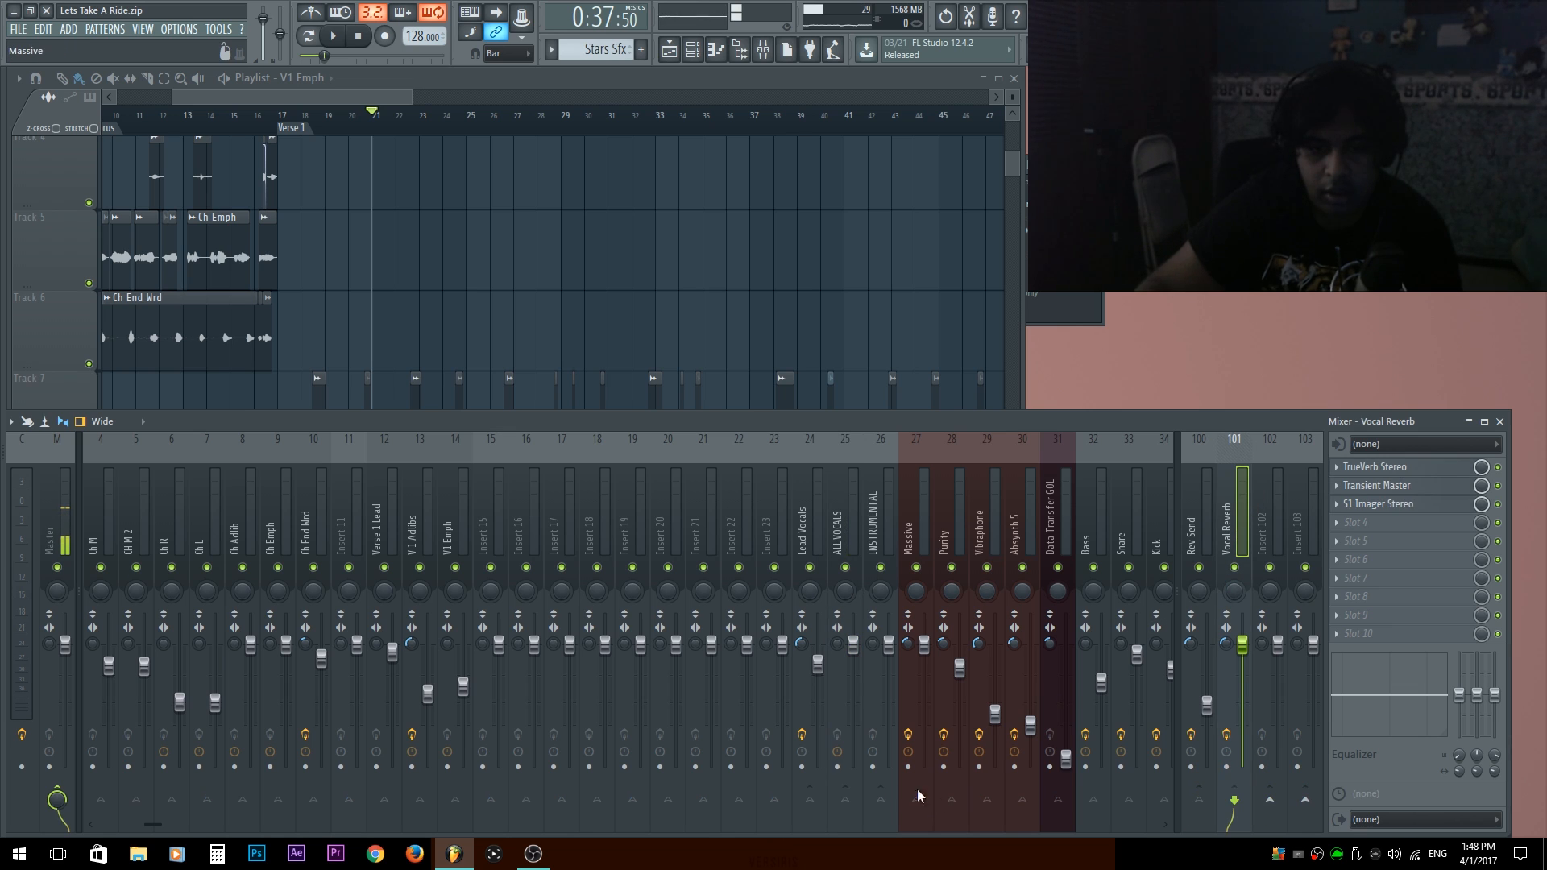
left_click(847, 535)
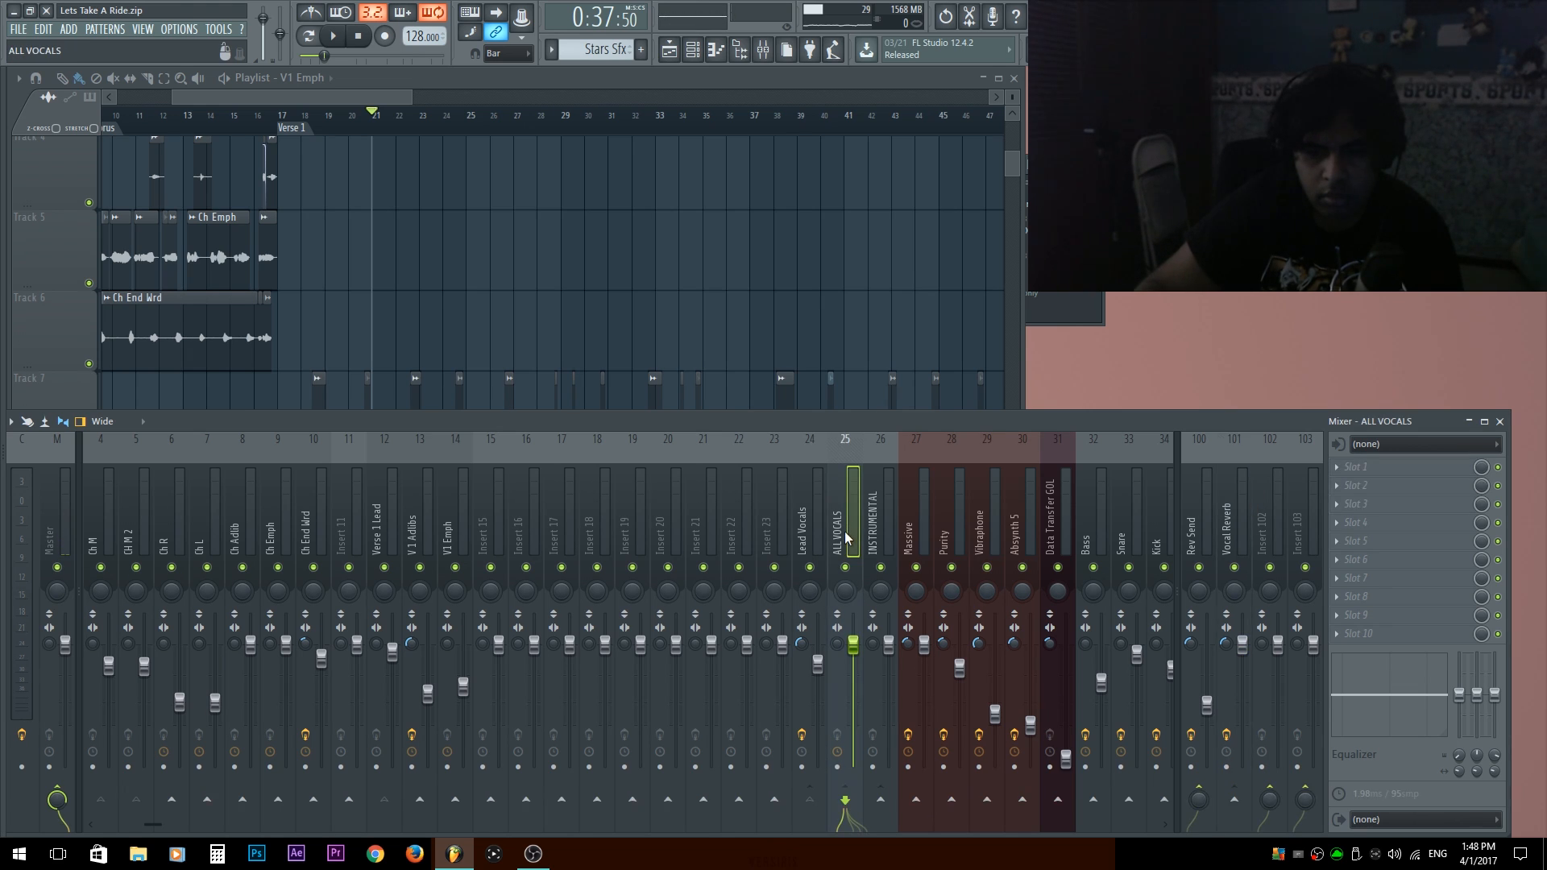
left_click(1227, 539)
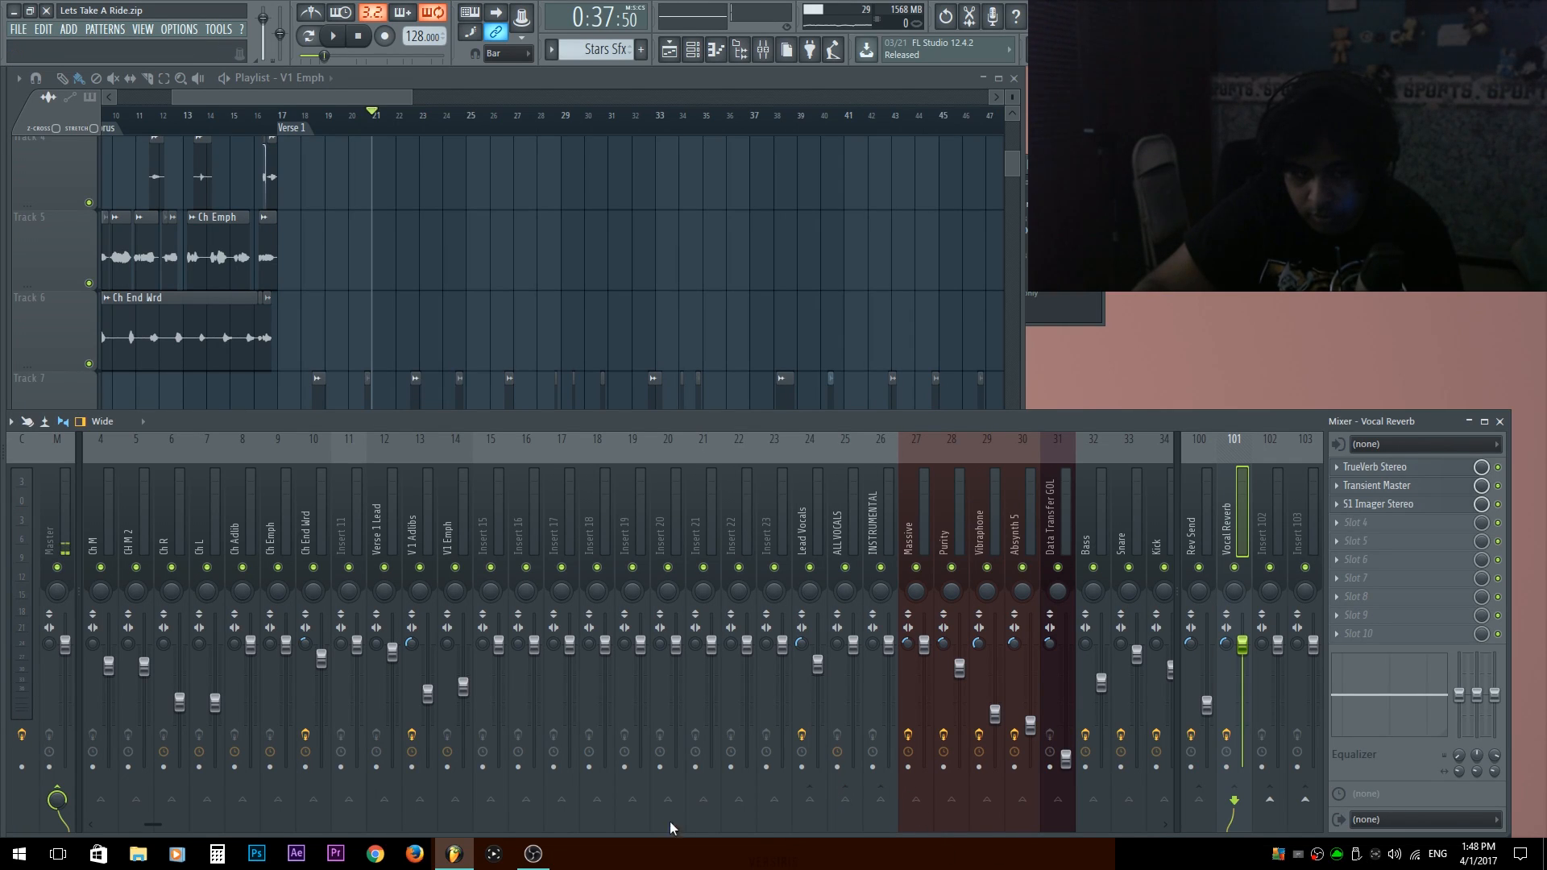
left_click(1210, 530)
left_click(1227, 534)
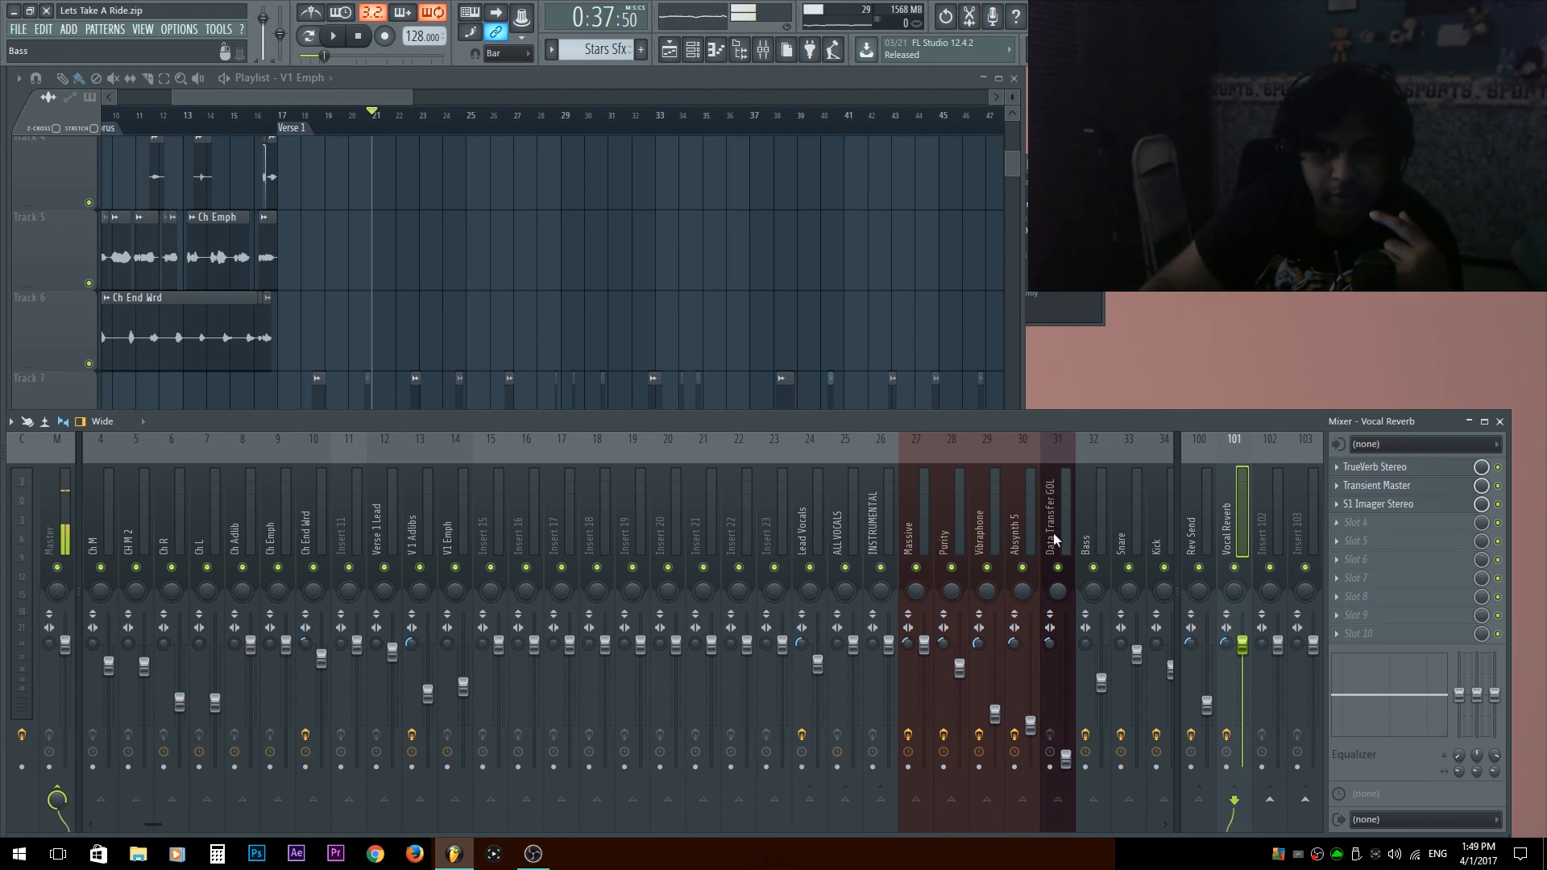
Check the routing of ALL VOCALS and Lead Vocals against the V1 Emph, V 1 Adlibs and Insert 15 tracks.
left_click(823, 512)
left_click(830, 520)
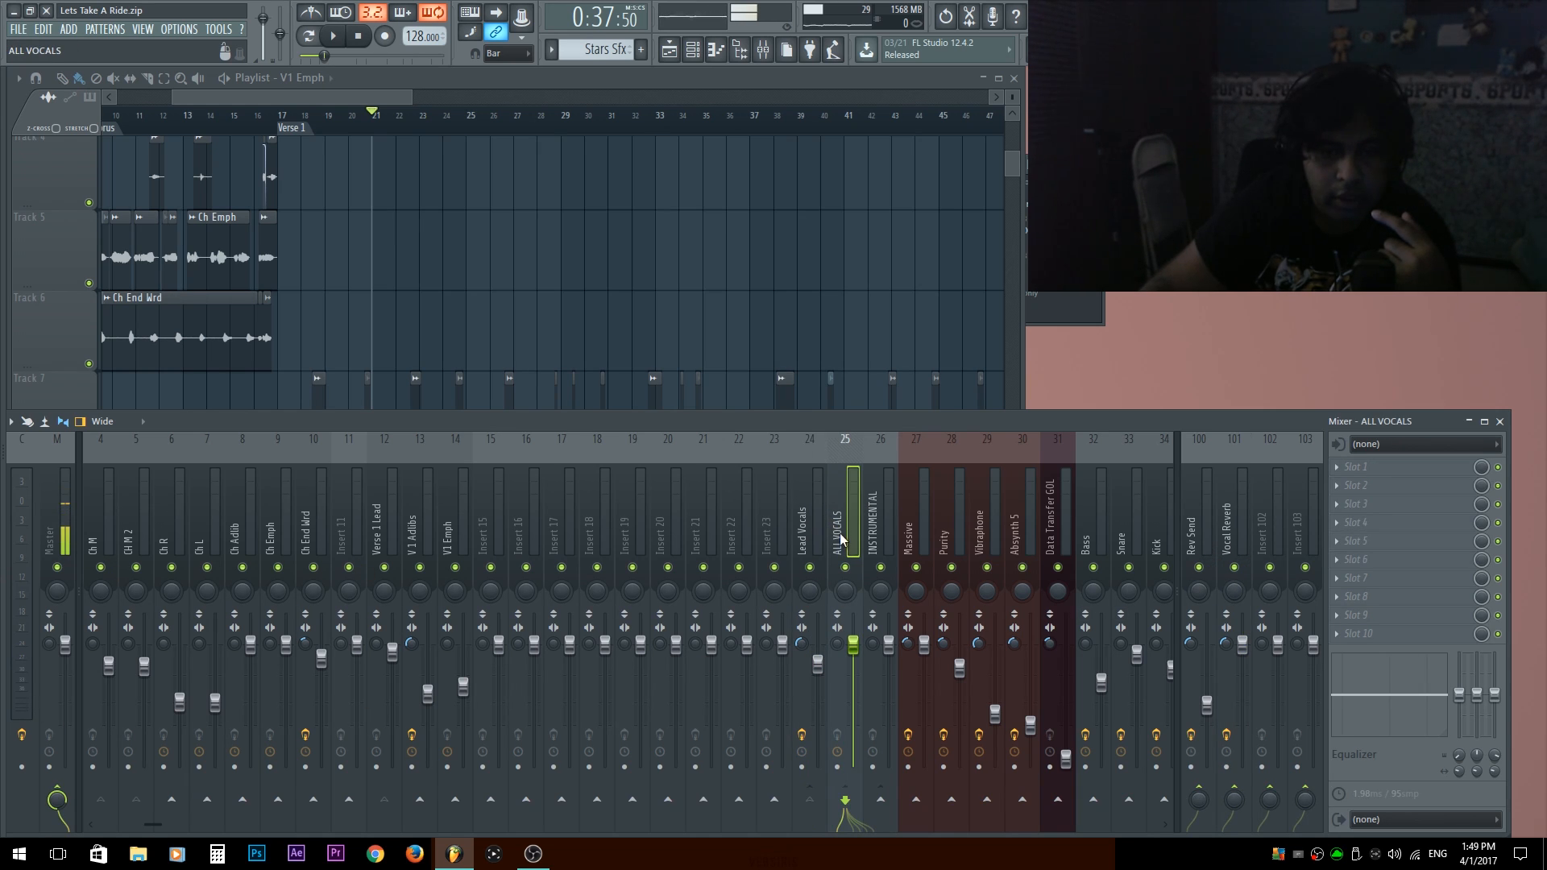
left_click(796, 540)
left_click(451, 520)
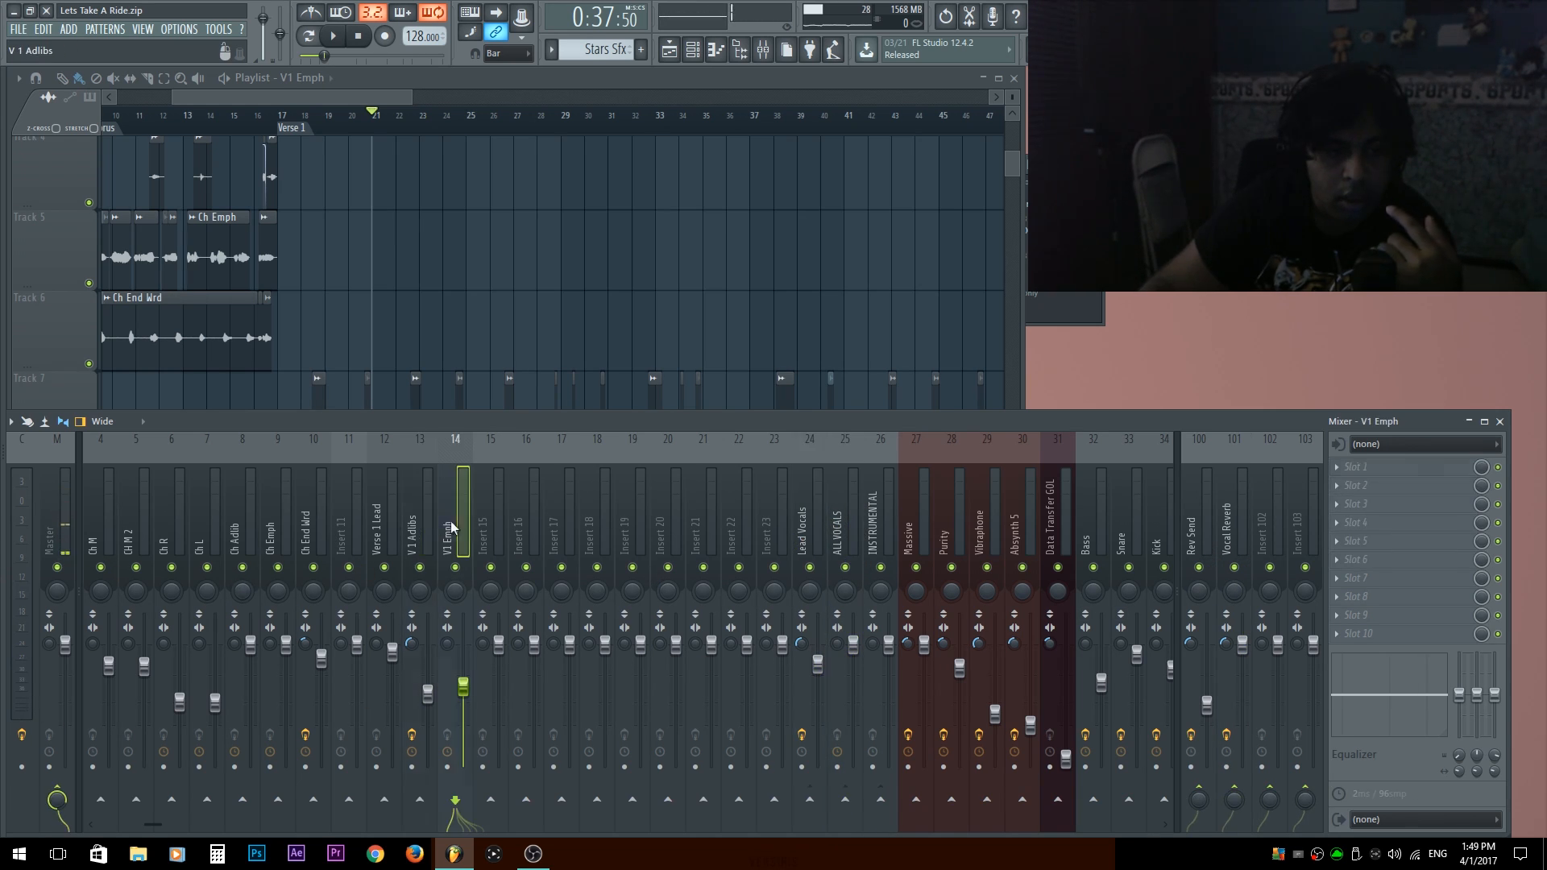
left_click(420, 522)
left_click(491, 524)
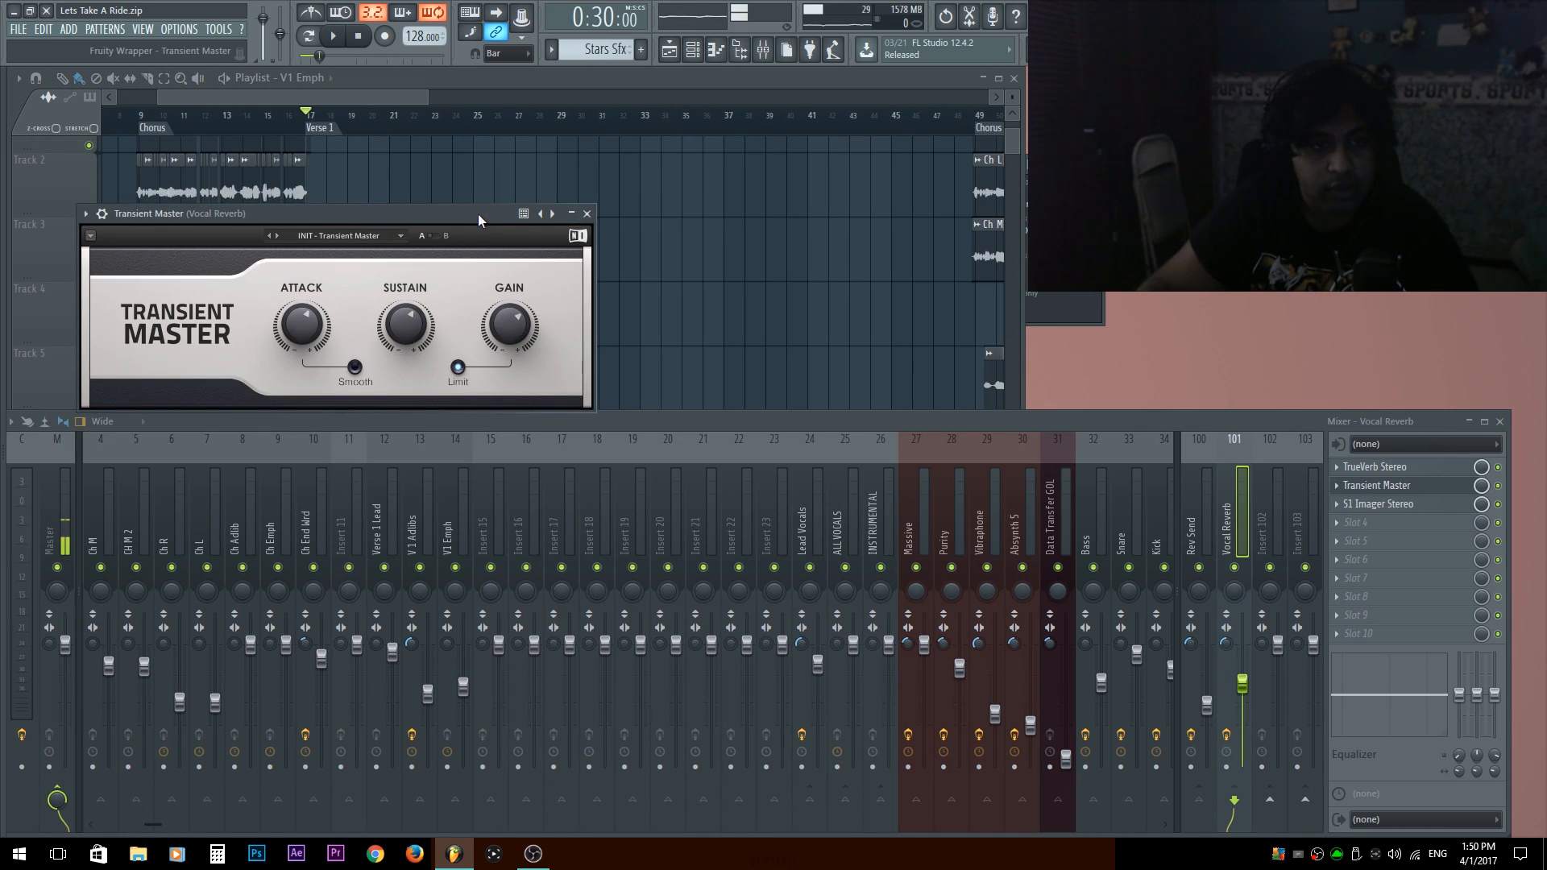
Play the verse and raise the Attack of the Vocal Reverb track's Transient Master slightly, then close the plugin.
left_click_drag(478, 217, 739, 175)
key("space")
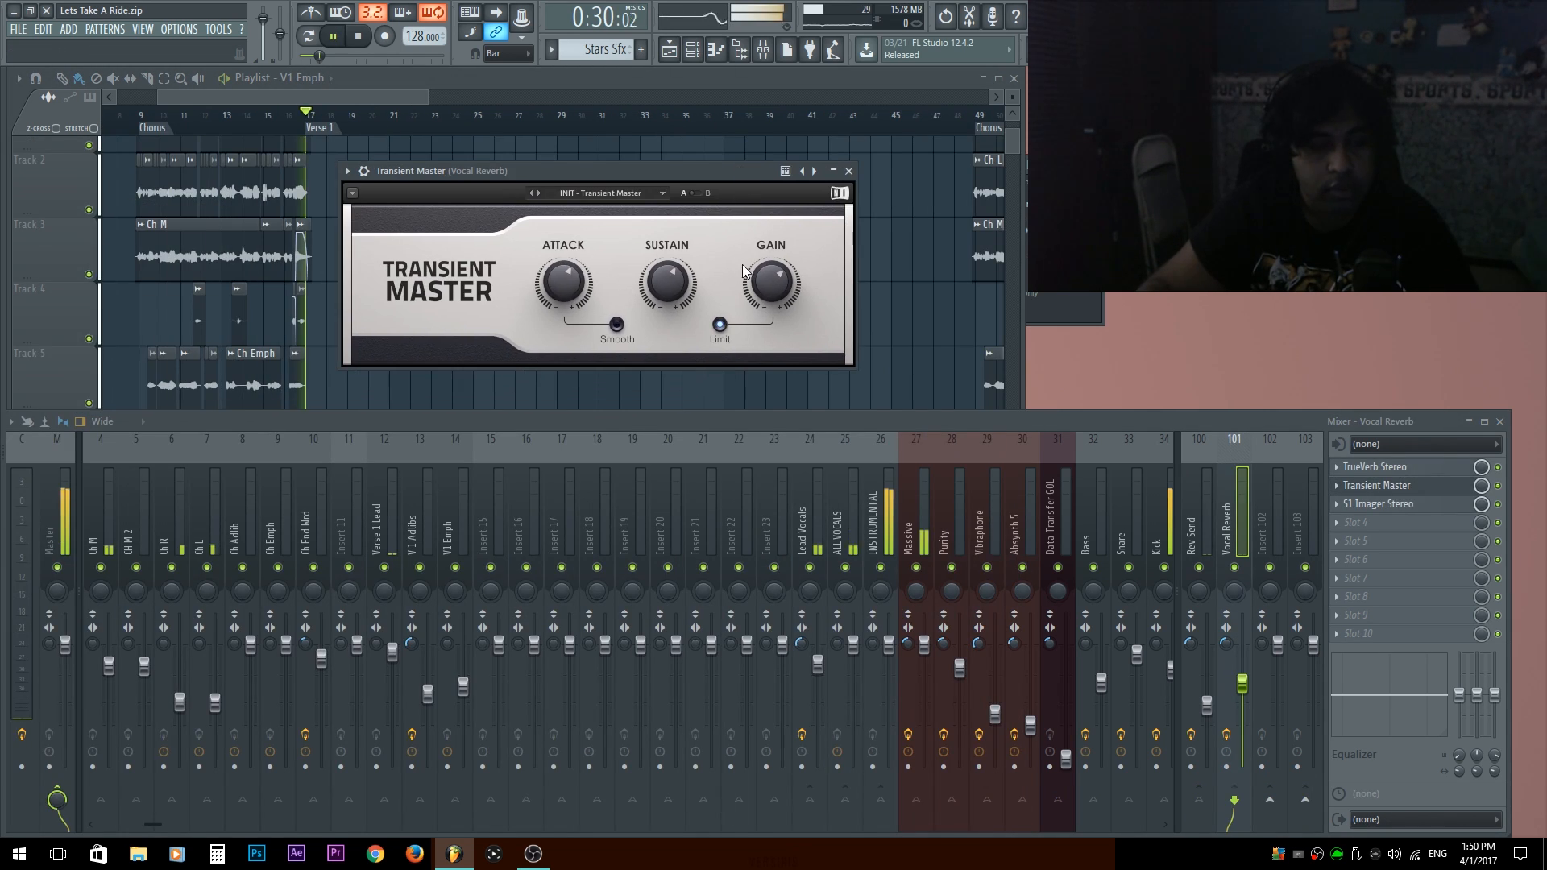
left_click_drag(564, 282, 564, 277)
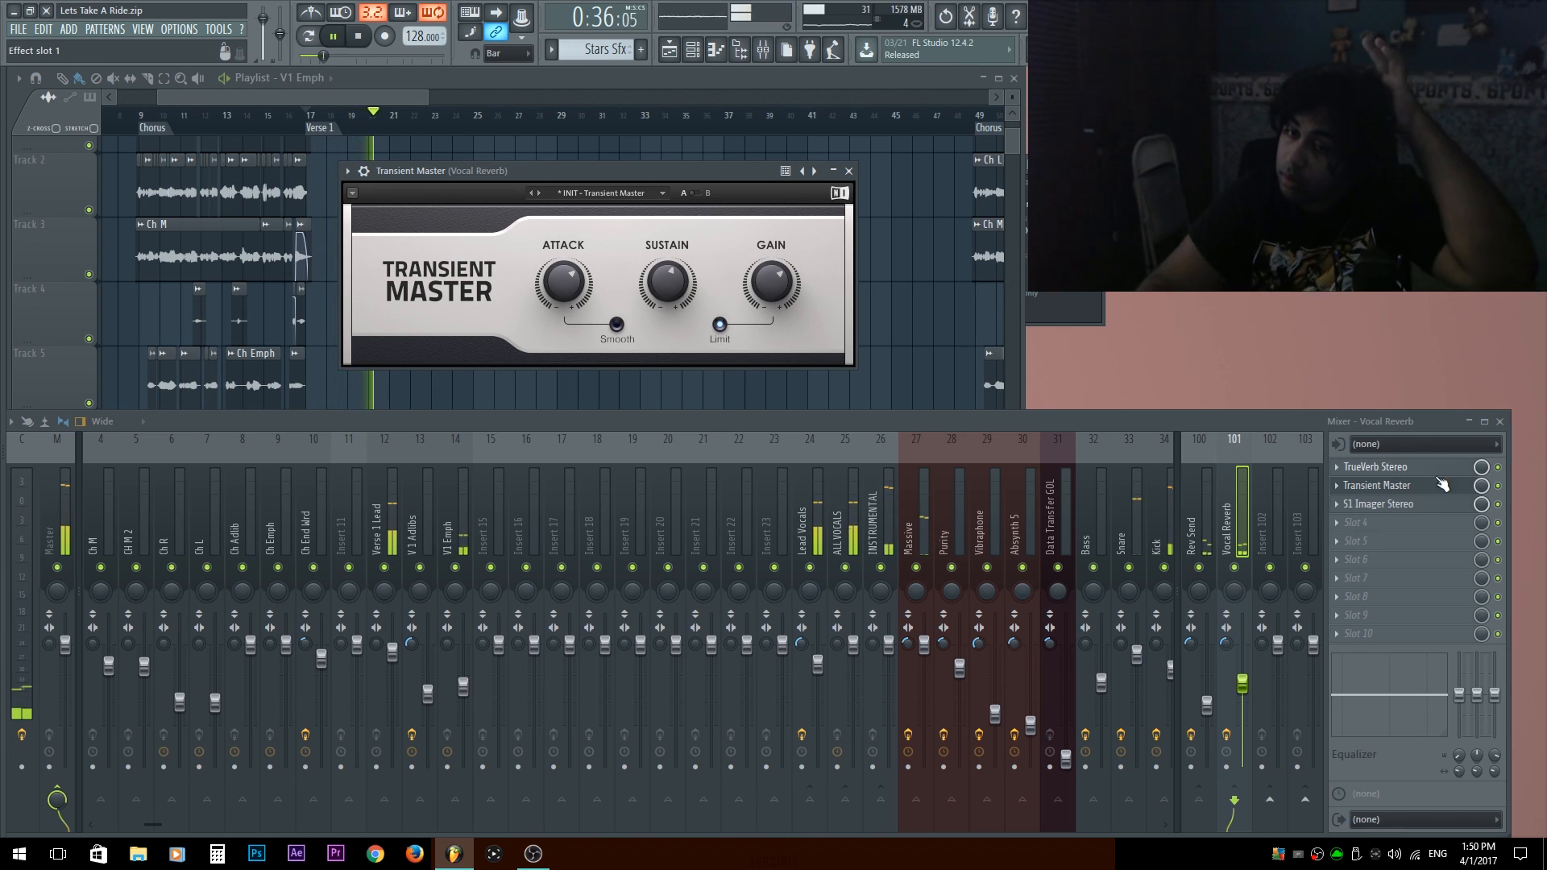
left_click(1378, 485)
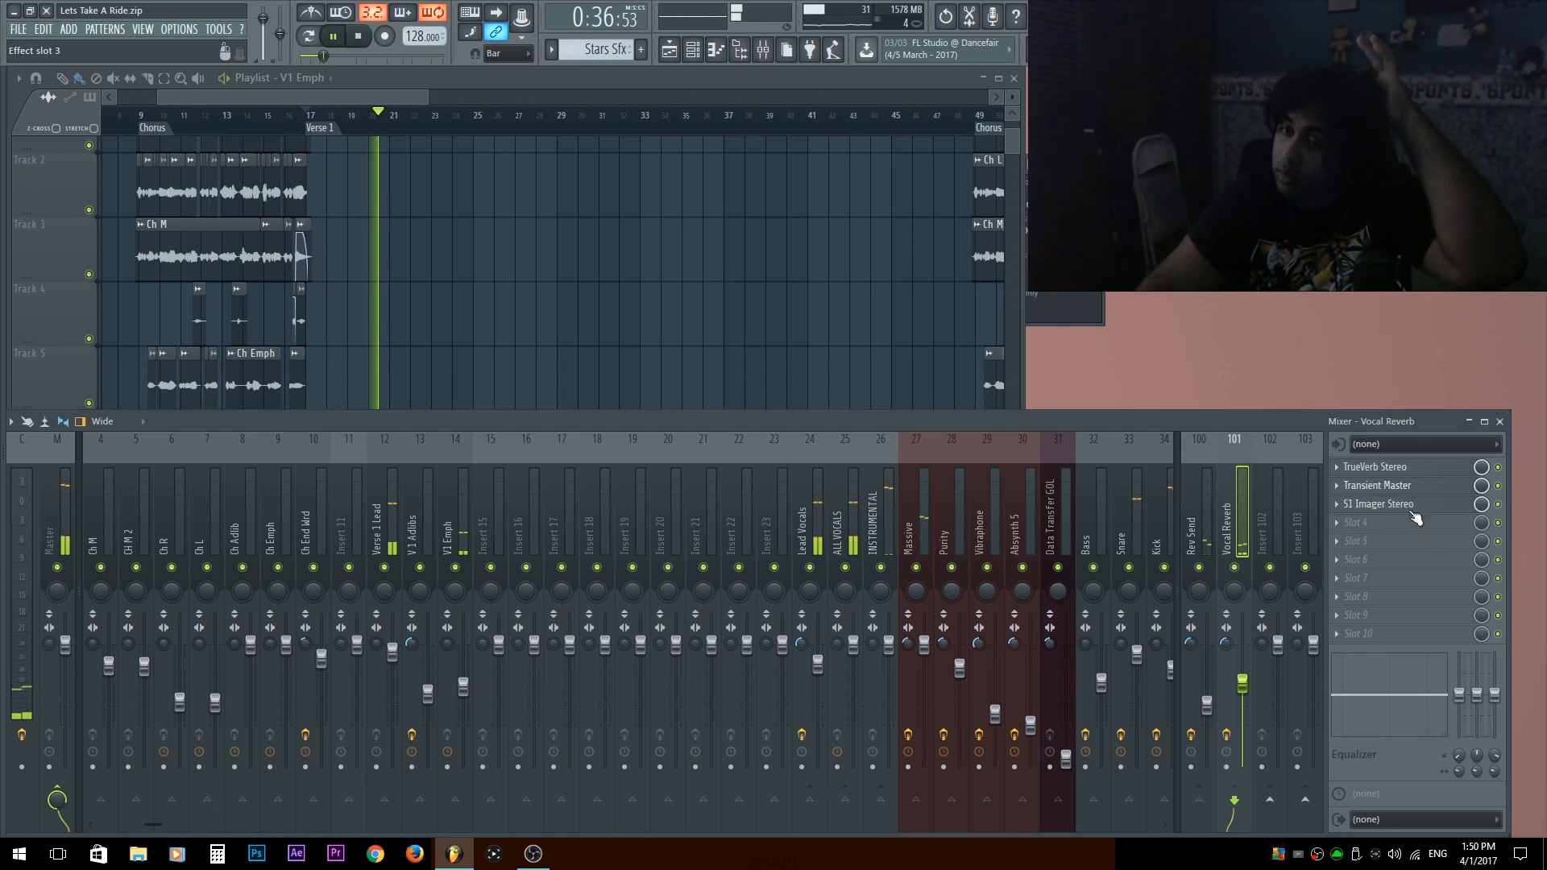
left_click(1378, 485)
Set the Vocal Reverb track's S1 Imager to a Width of 2.13 and a Gain of -3.6 dB, and close it.
left_click(1396, 504)
left_click_drag(929, 259, 893, 240)
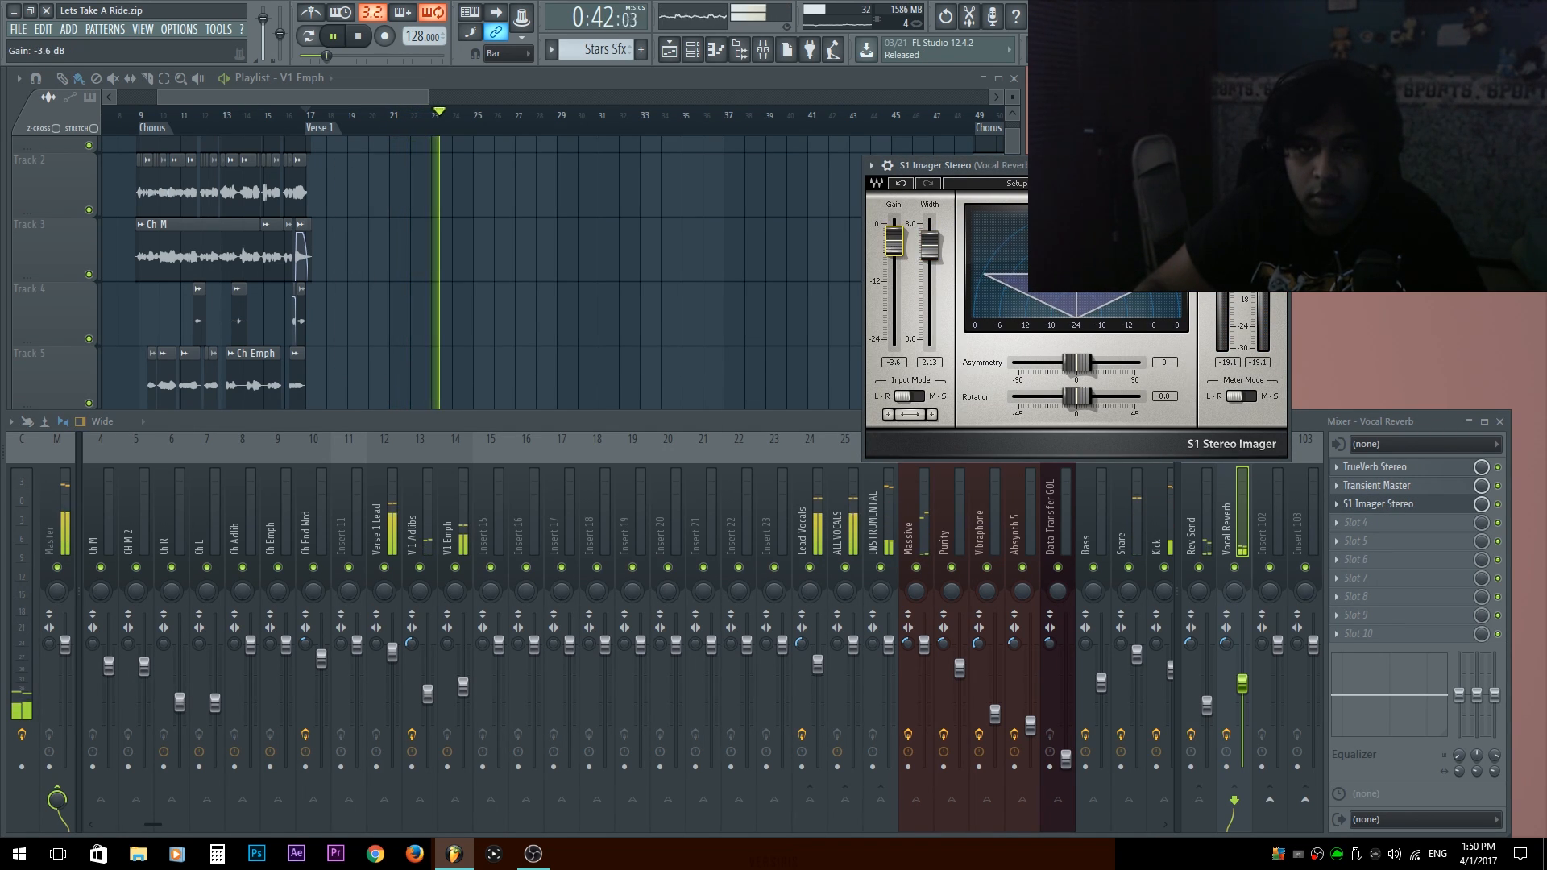
key("Escape")
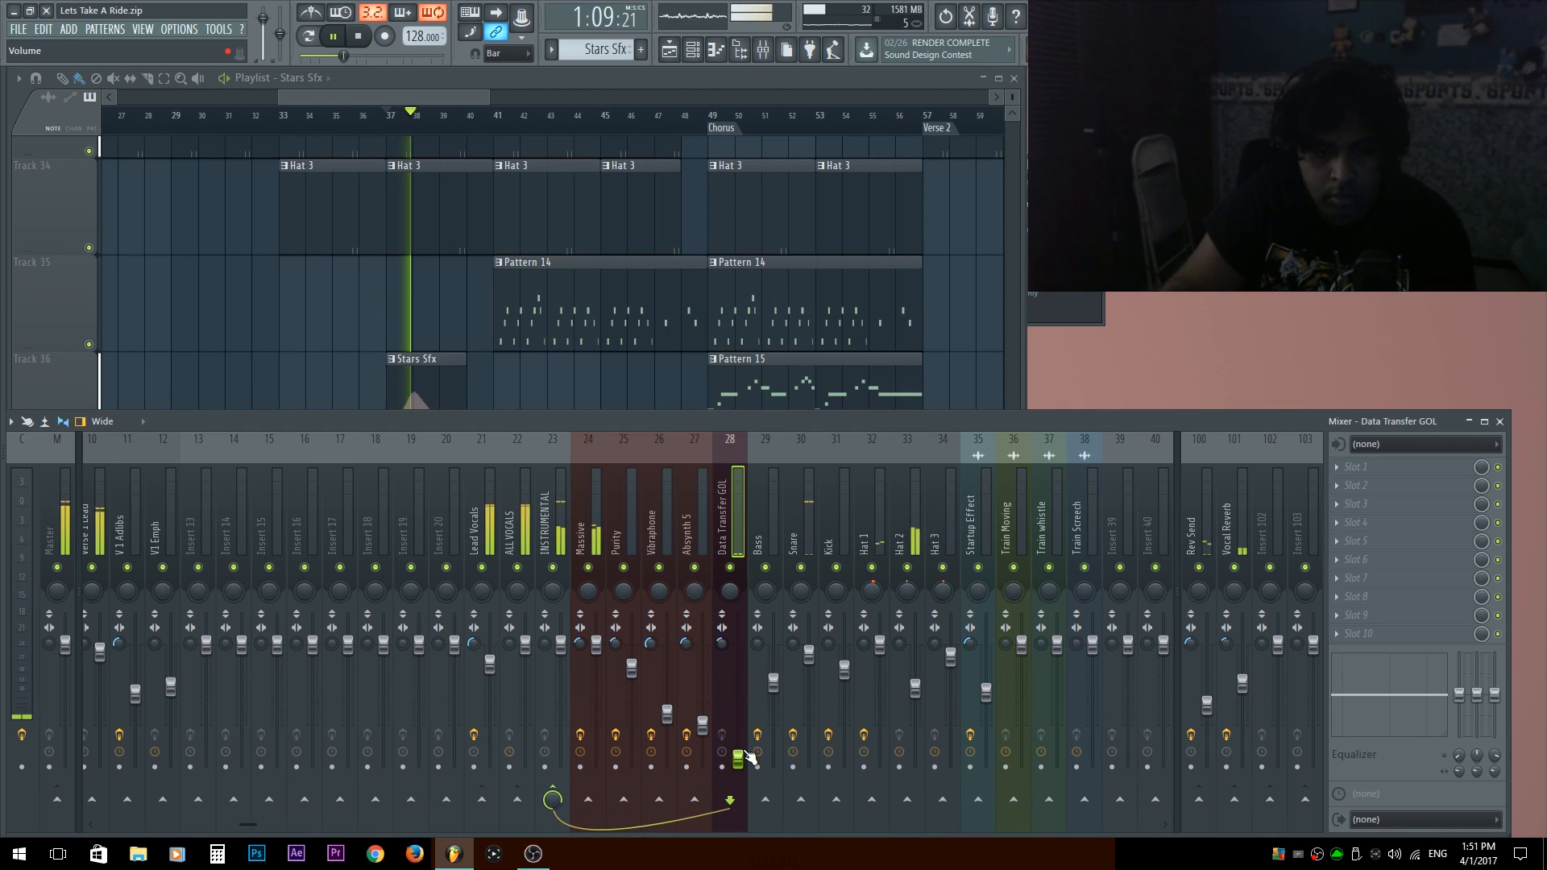
Audition the section from bar 37 repeatedly while setting the Data Transfer GOL track's fader to -32.3 dB.
key("space")
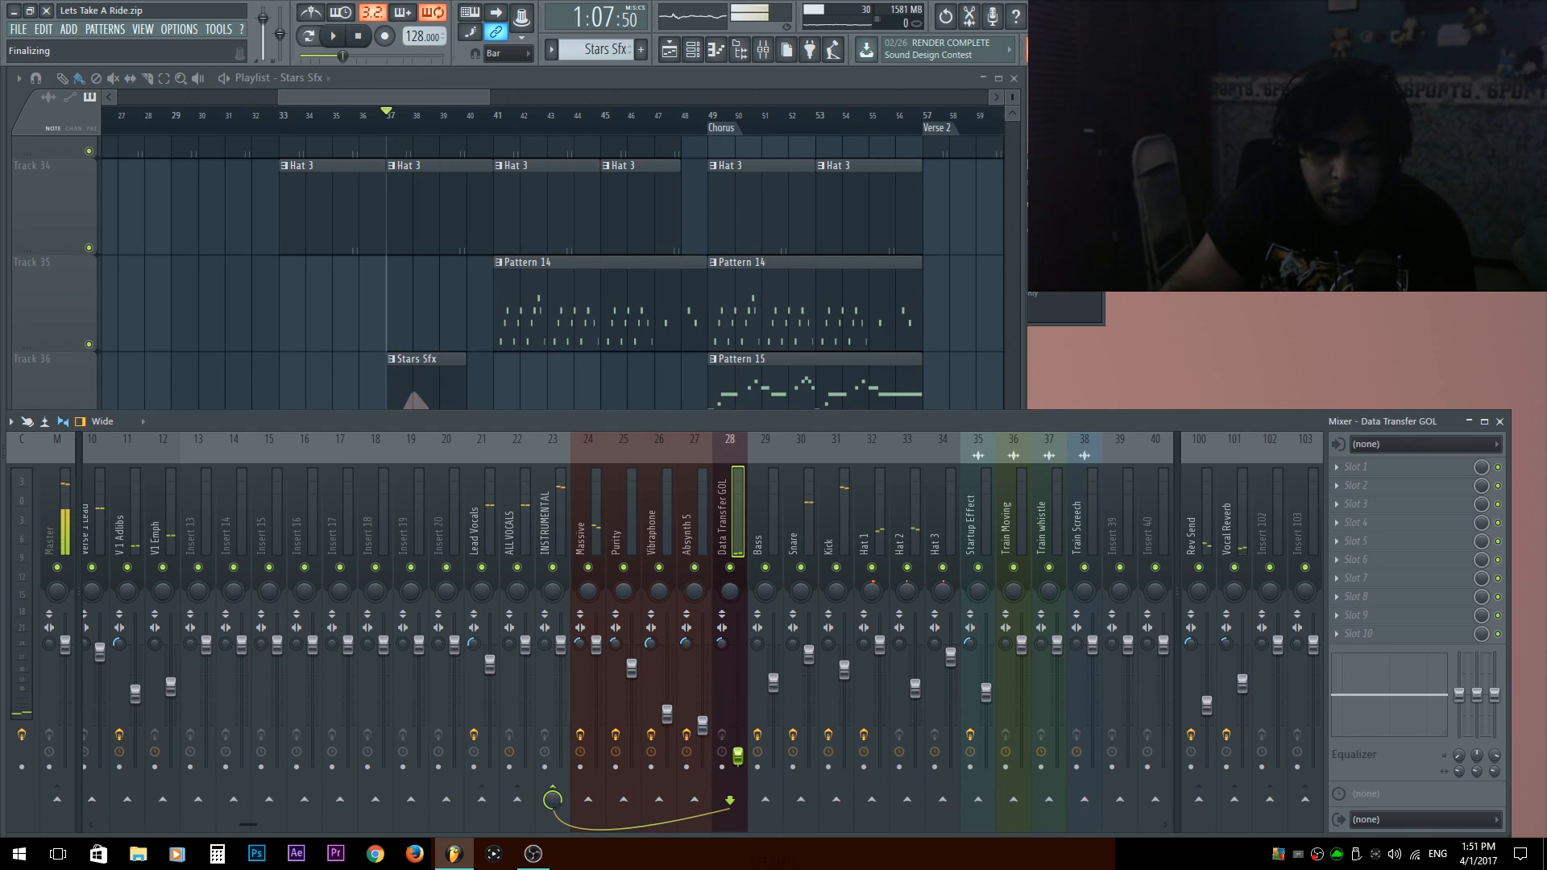
key("space")
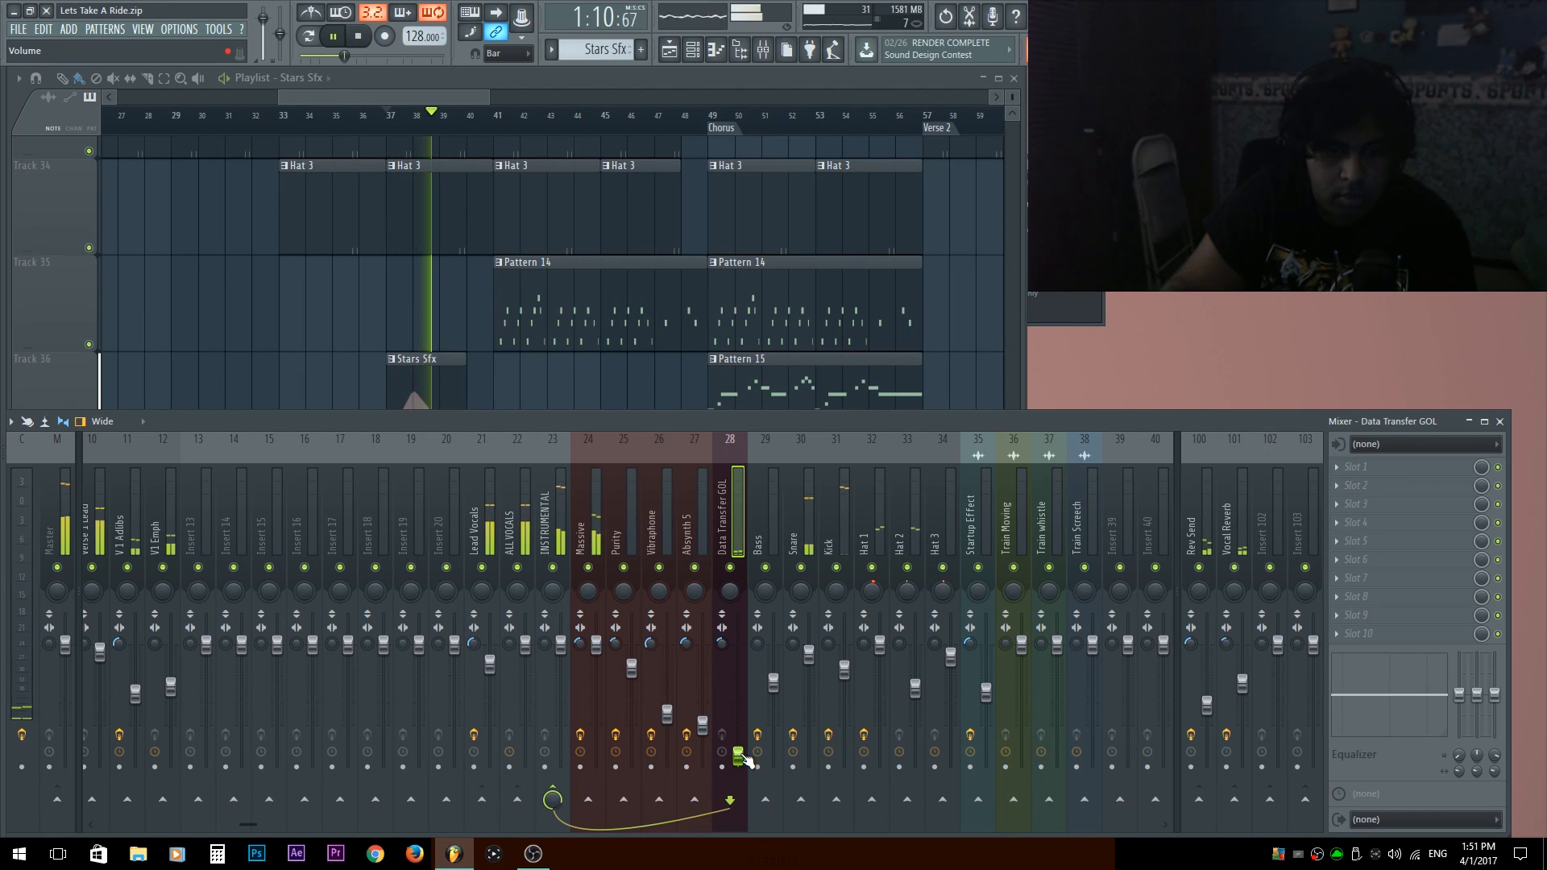
key("space")
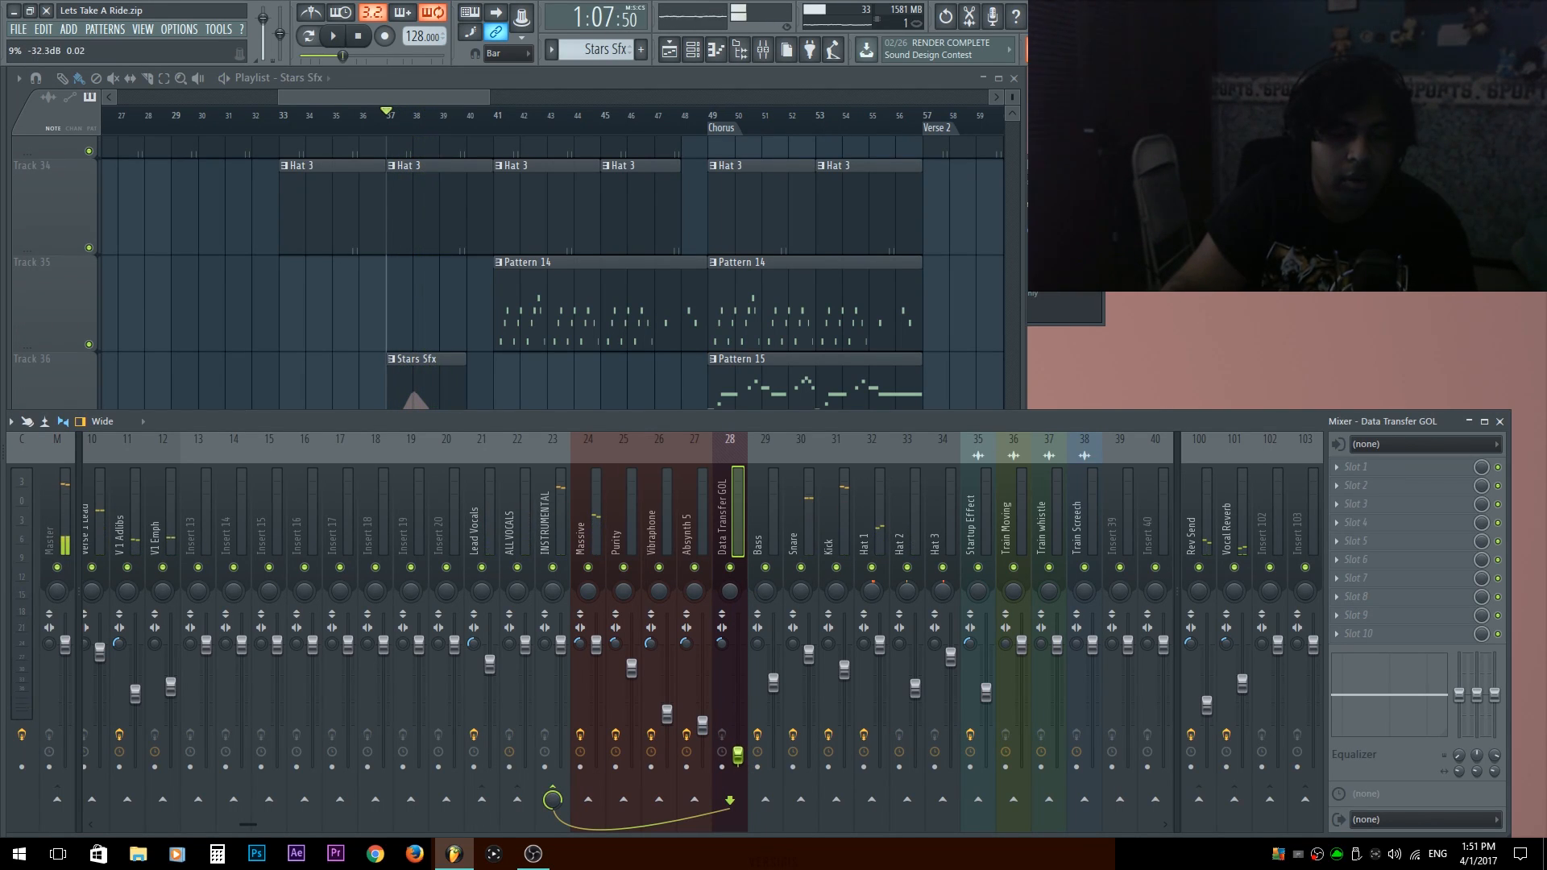
key("space")
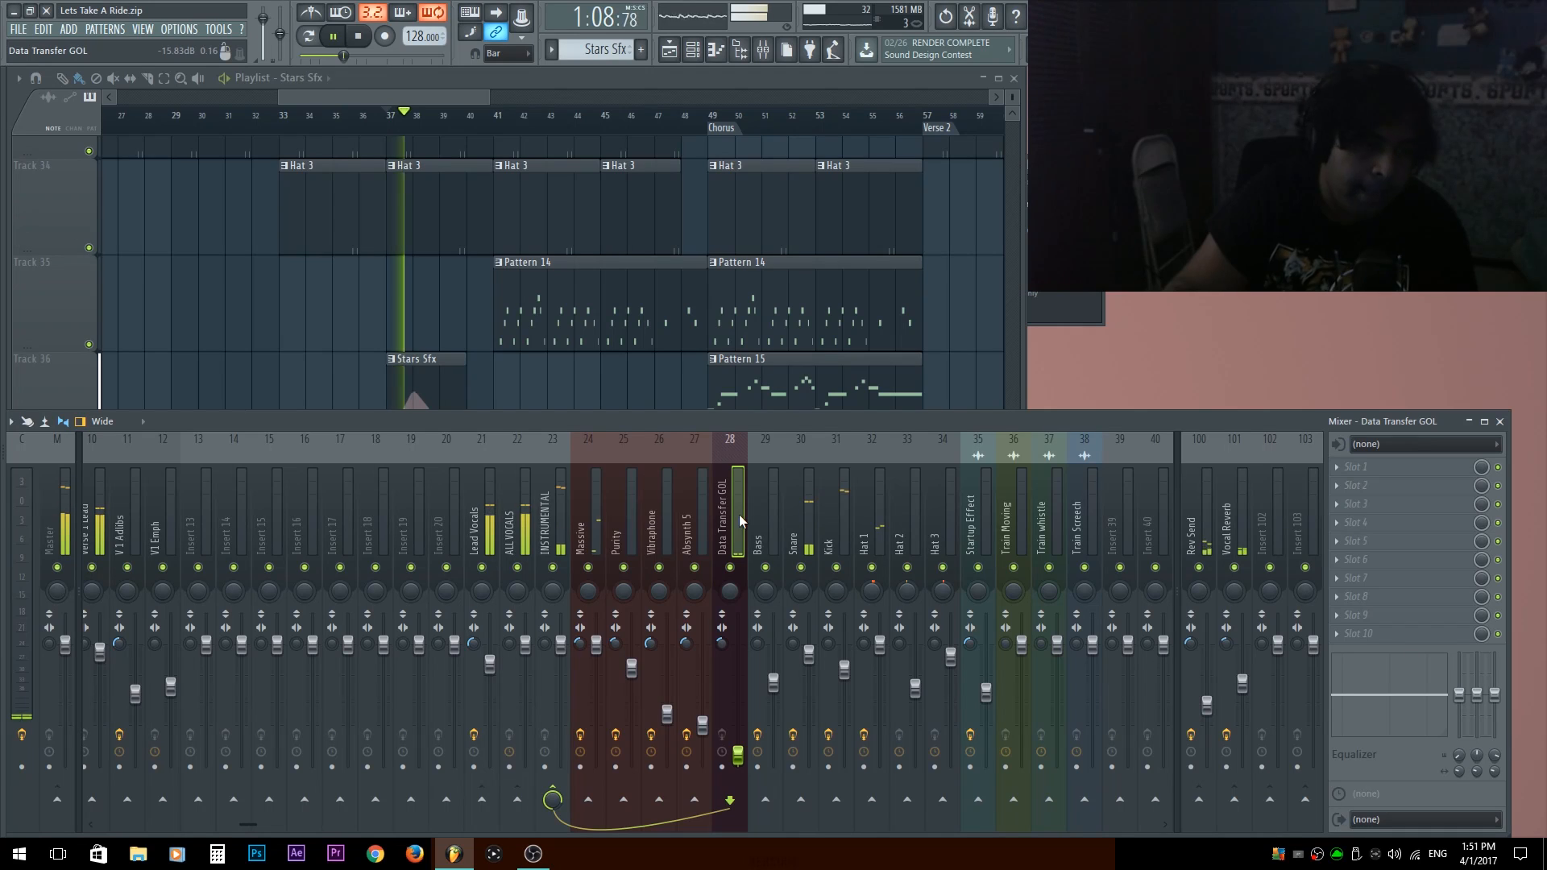
Delete the vocal clips of the second chorus on Tracks 1 to 6 in the playlist.
right_click(197, 324)
left_click_drag(425, 561, 449, 600)
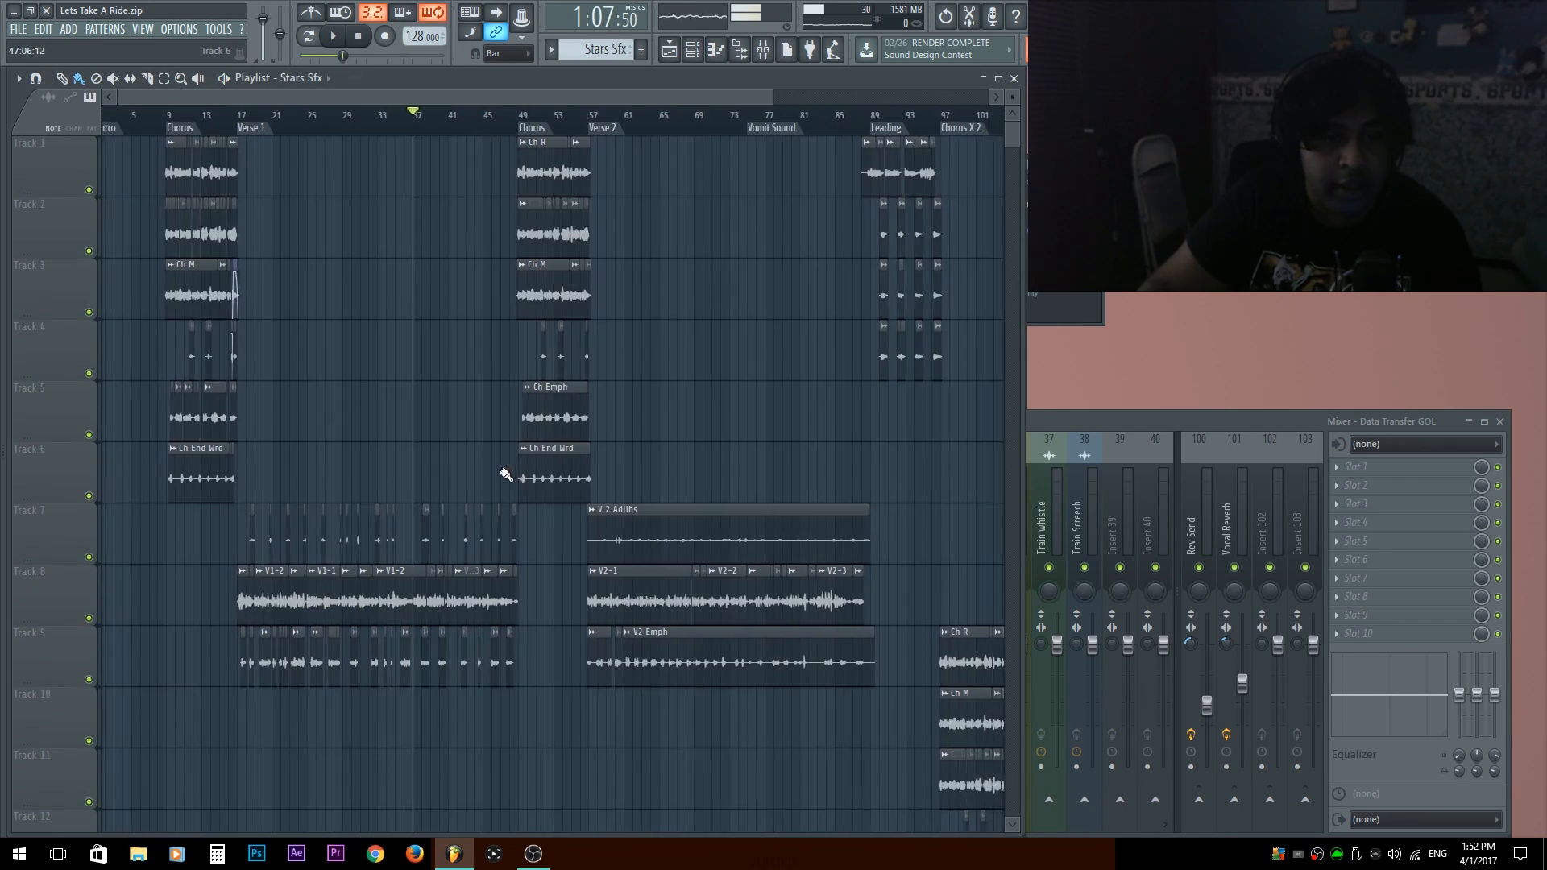
scroll(505, 475, "down", 2)
left_click_drag(523, 498, 364, 136)
key("Delete")
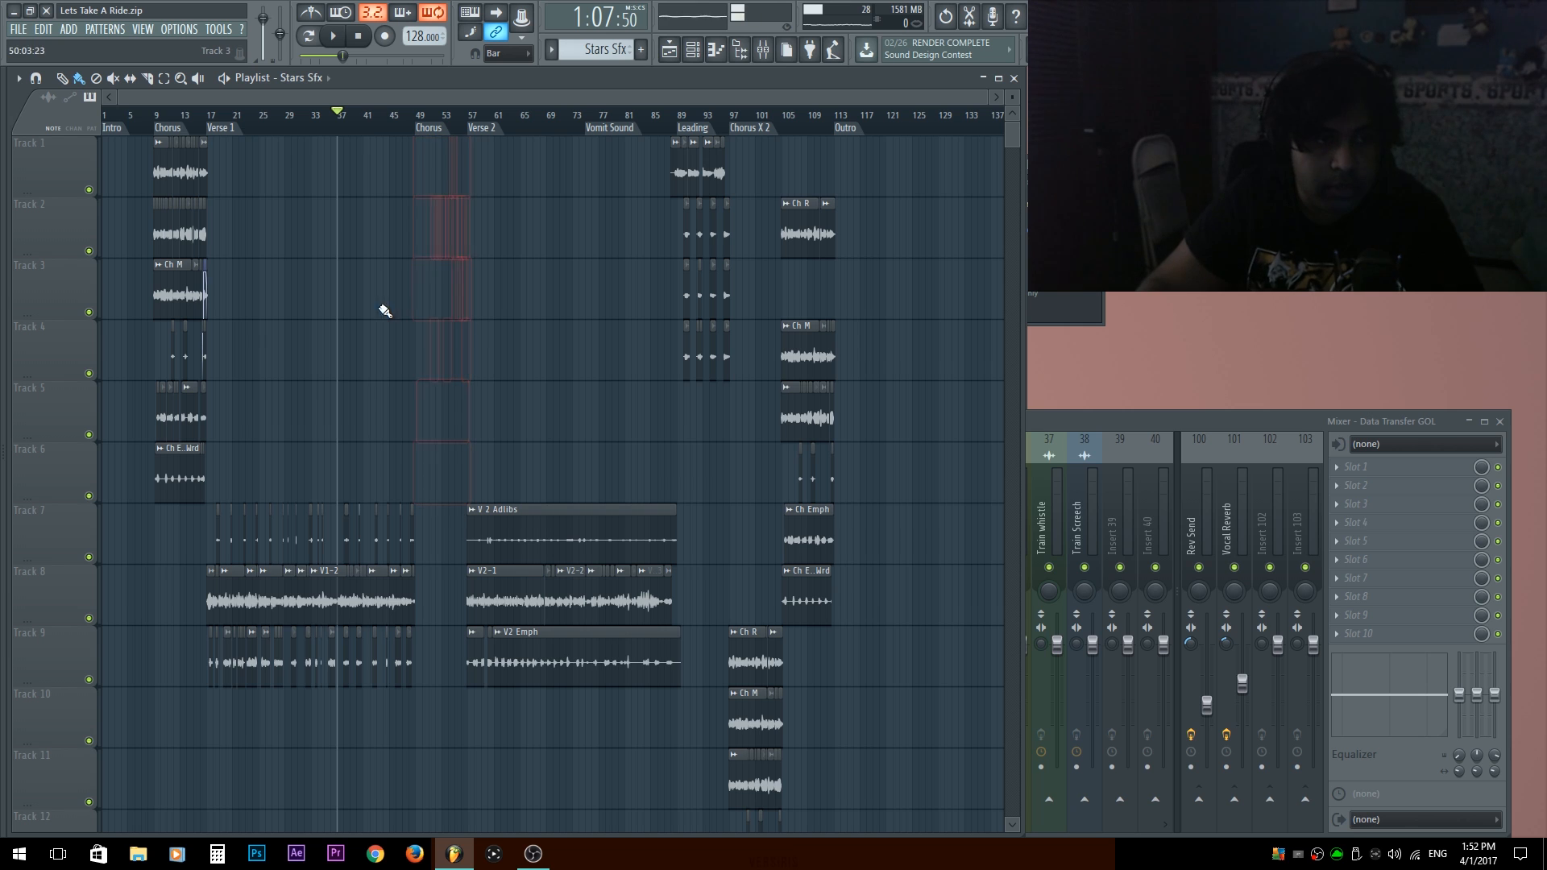
Copy the first chorus's vocal clips on Tracks 1 to 6 to the second chorus at bar 49 and play them.
left_click_drag(256, 478, 121, 137)
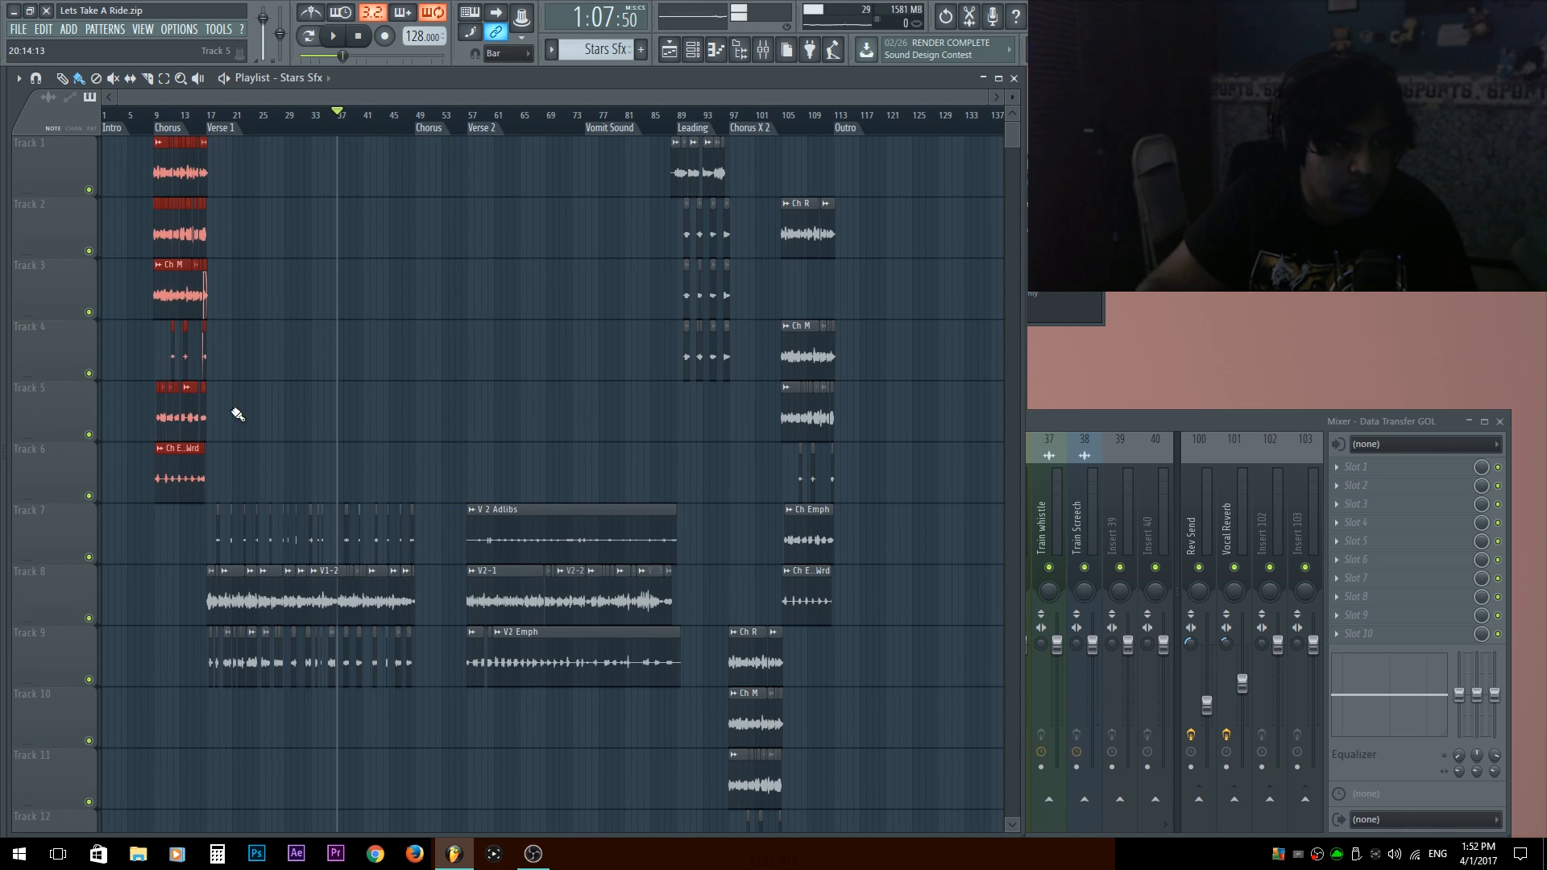
left_click_drag(169, 478, 419, 119)
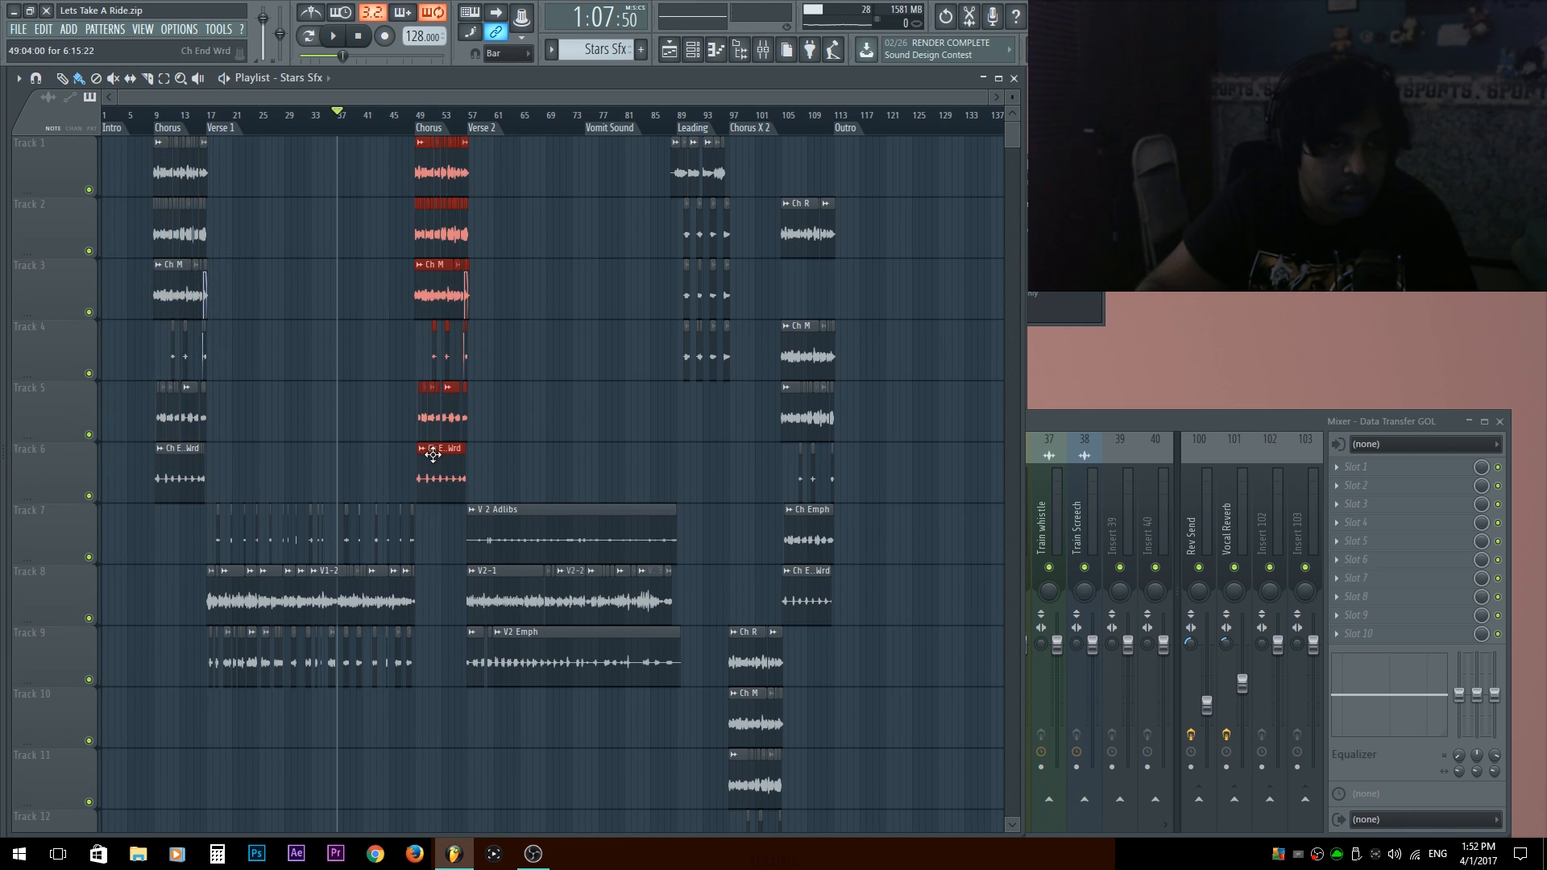
left_click(419, 117)
key("space")
scroll(378, 116, "up", 5)
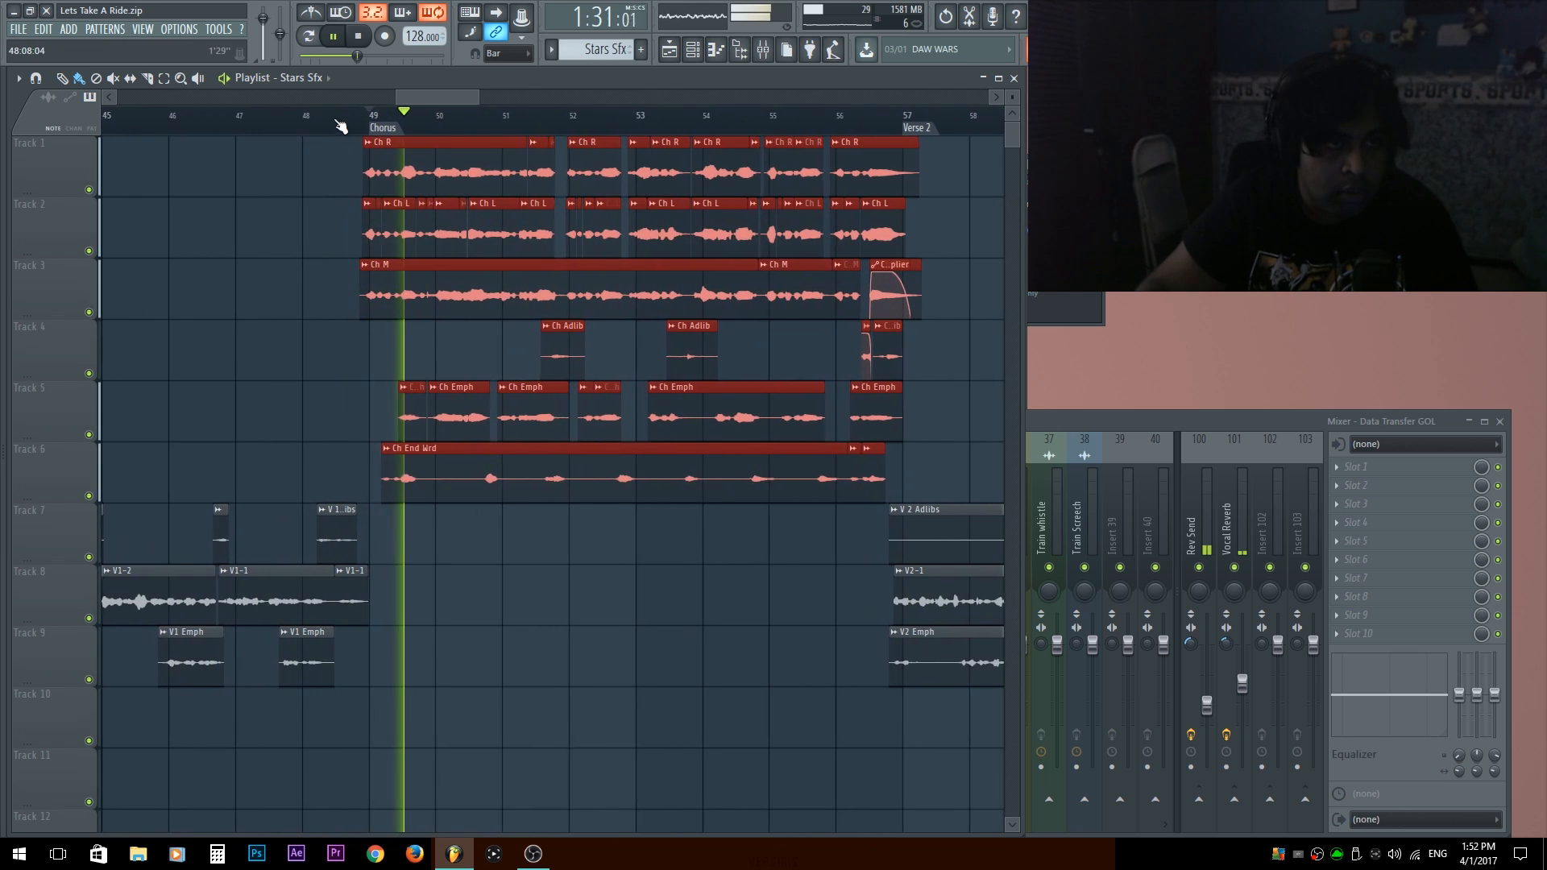
Assign the Leading channels to mixer tracks: all three Leading Main channels to 14, L2 Mid to 15, L2L to 16 and L2R to 17.
scroll(373, 442, "down", 5)
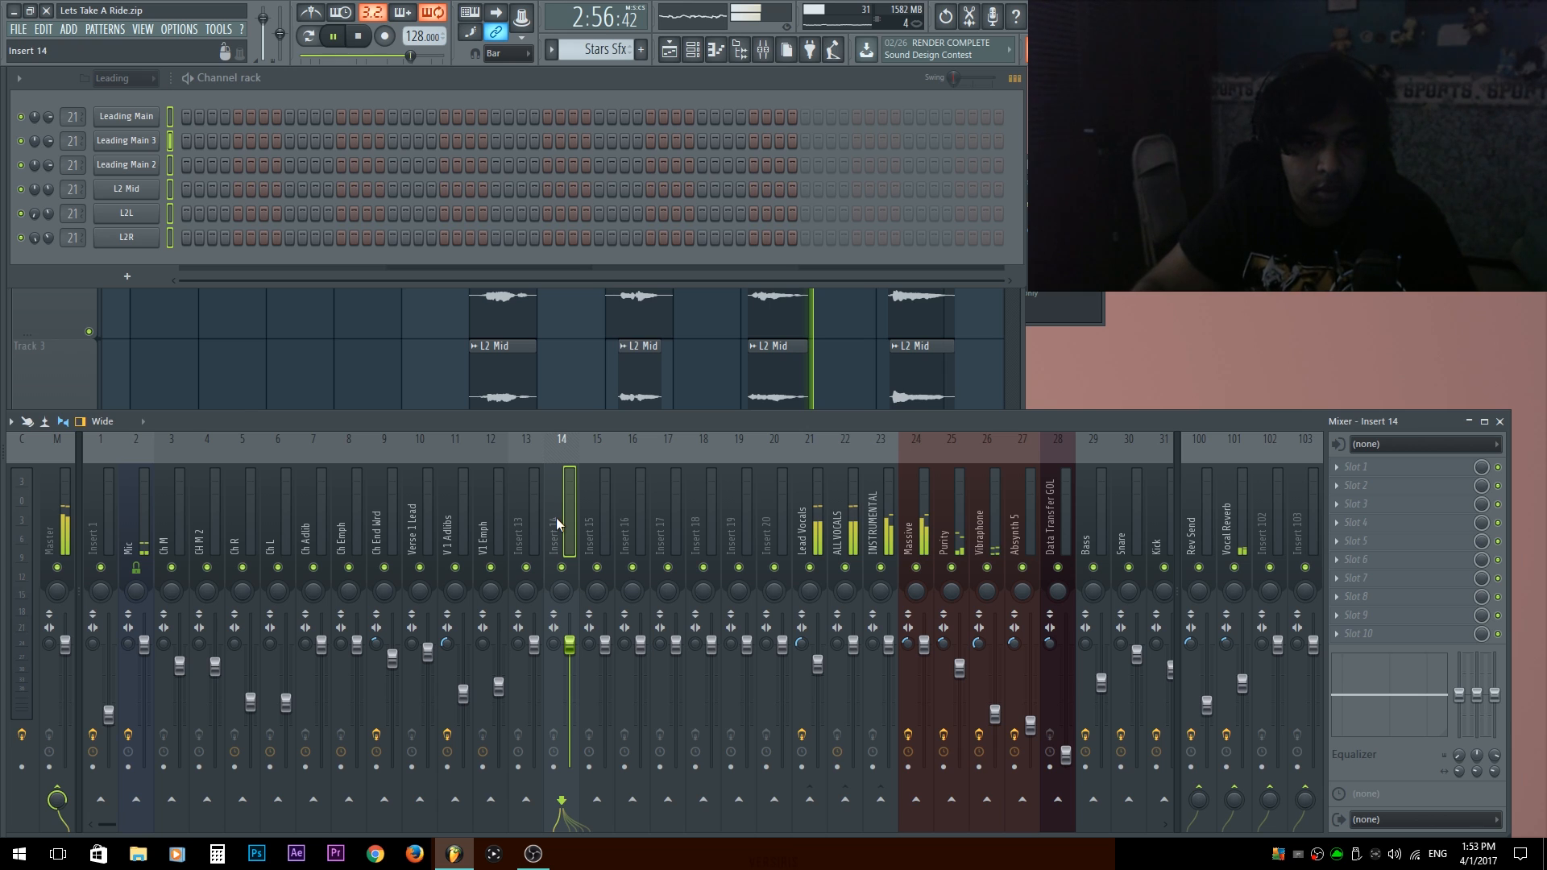
key("ctrl+shift+l")
key("space")
left_click(619, 506)
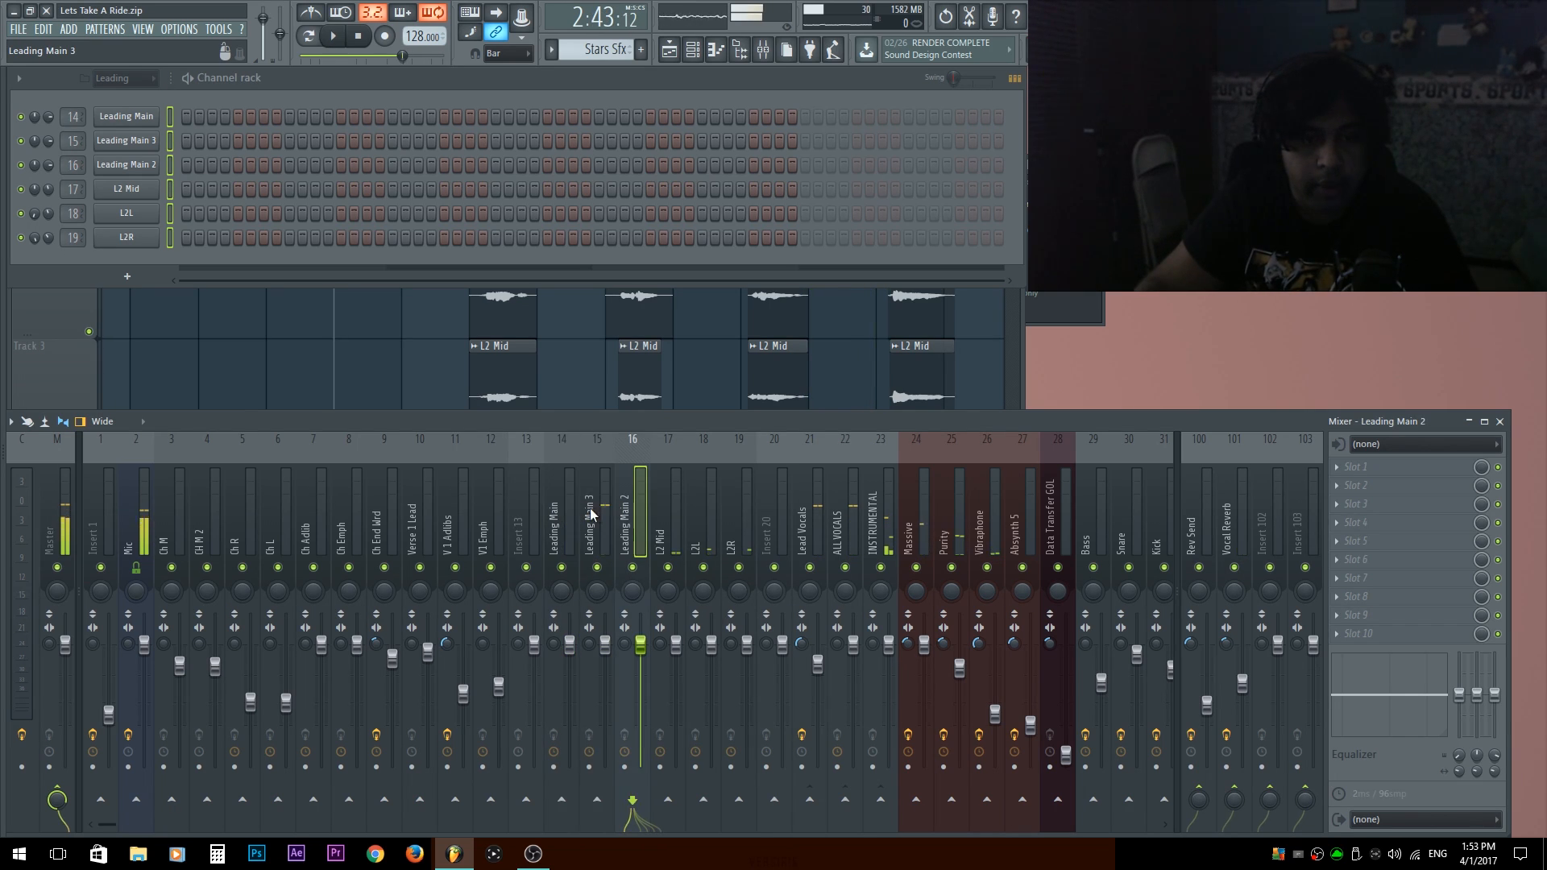
left_click(592, 513)
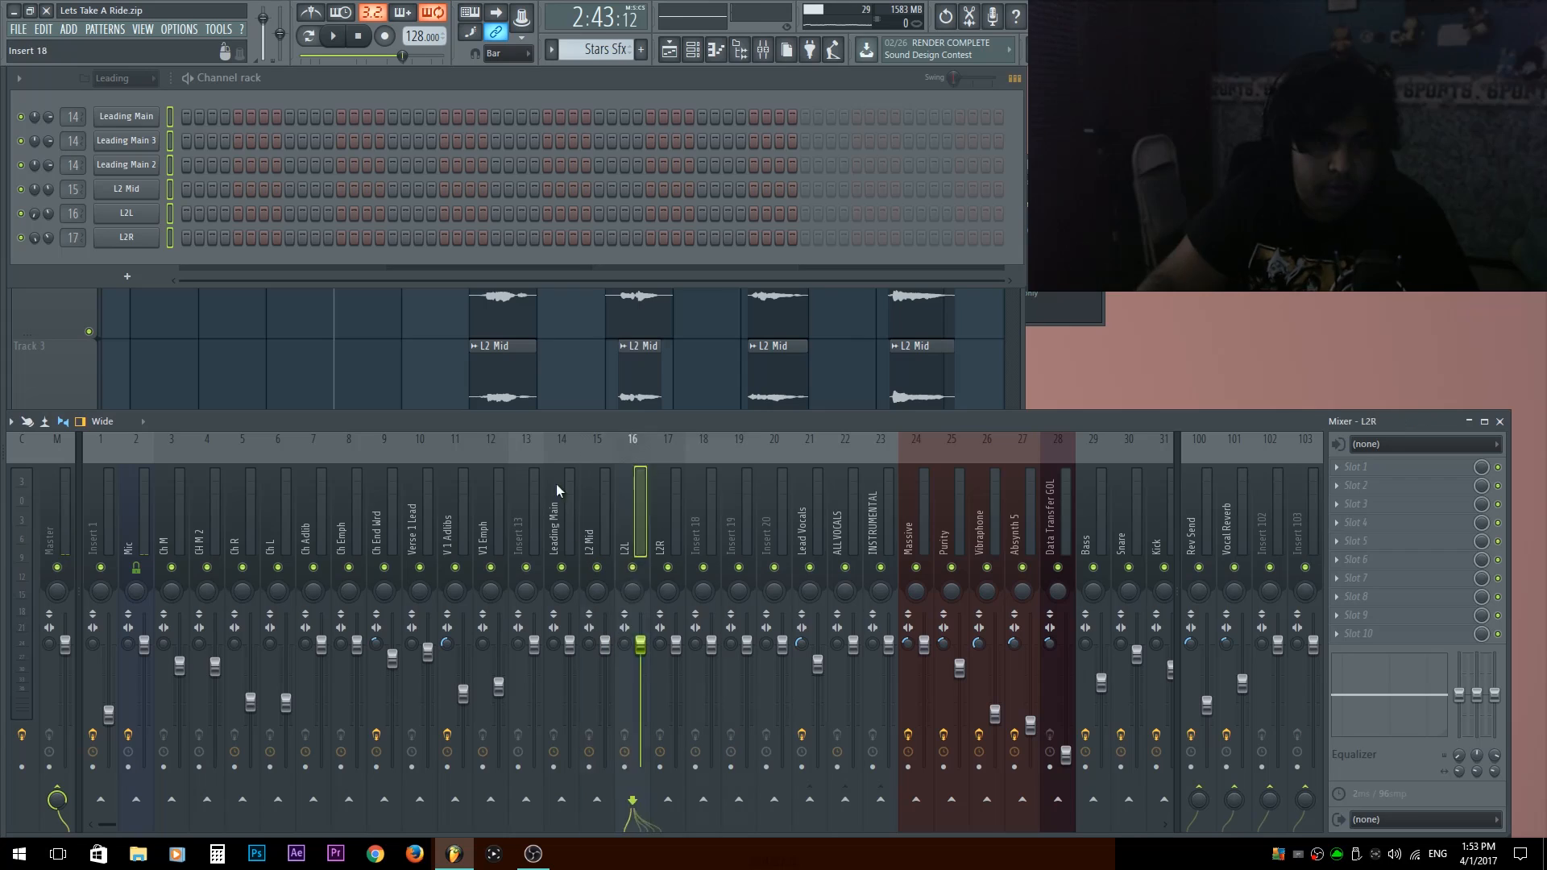
key("space")
left_click(530, 509)
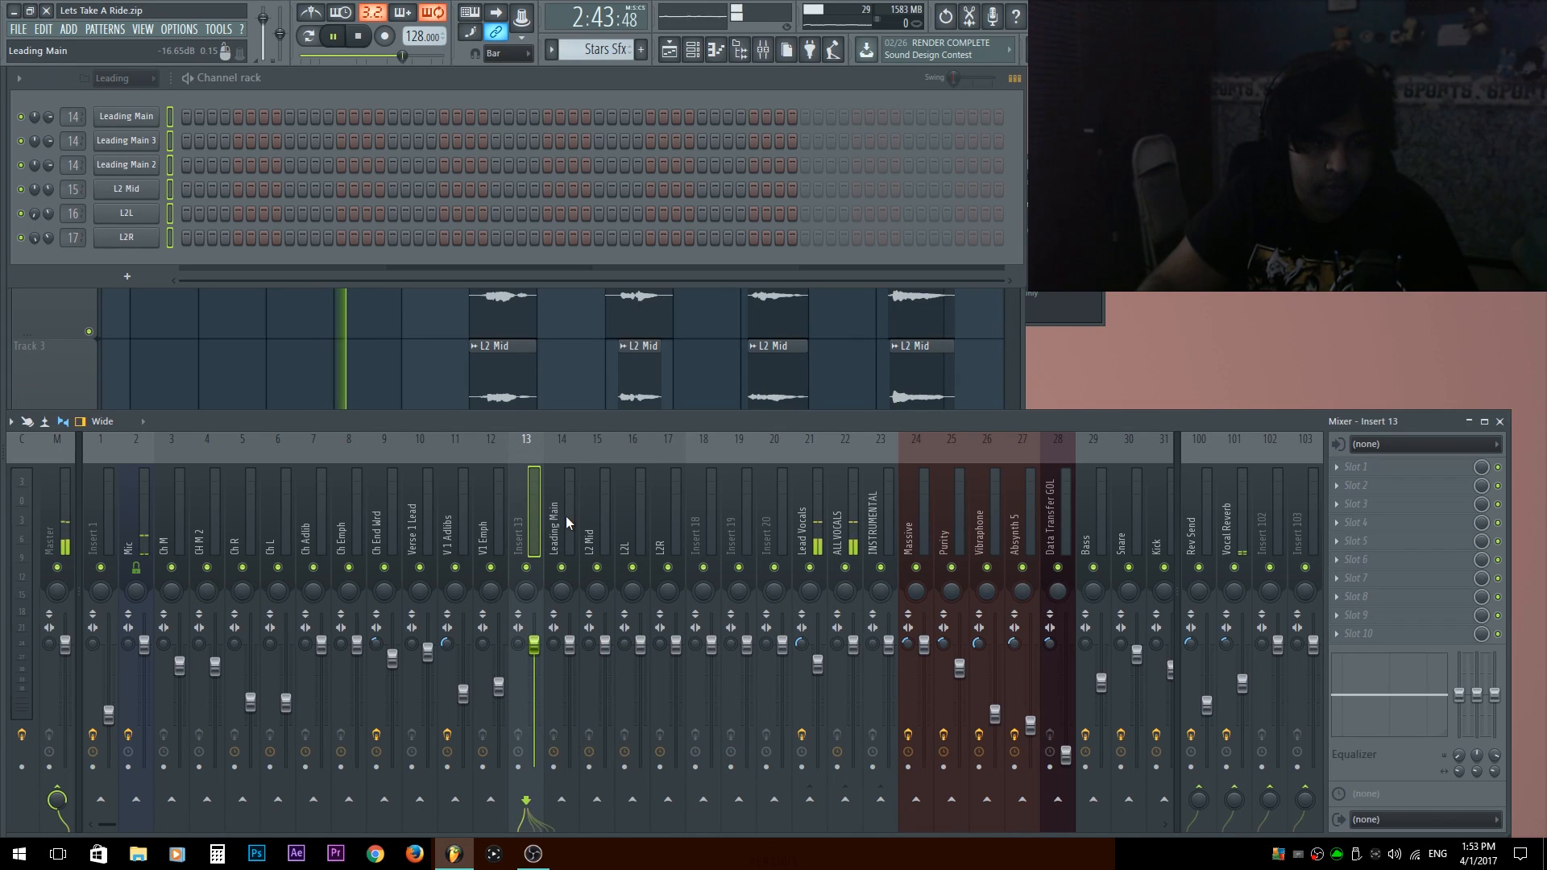
Check the Leading vocal tracks in the mixer during playback and lower the L2L and L2R faders together.
left_click(565, 516)
left_click(603, 514)
left_click(641, 512)
left_click(668, 514)
left_click(631, 518)
left_click(594, 521)
left_click(564, 522)
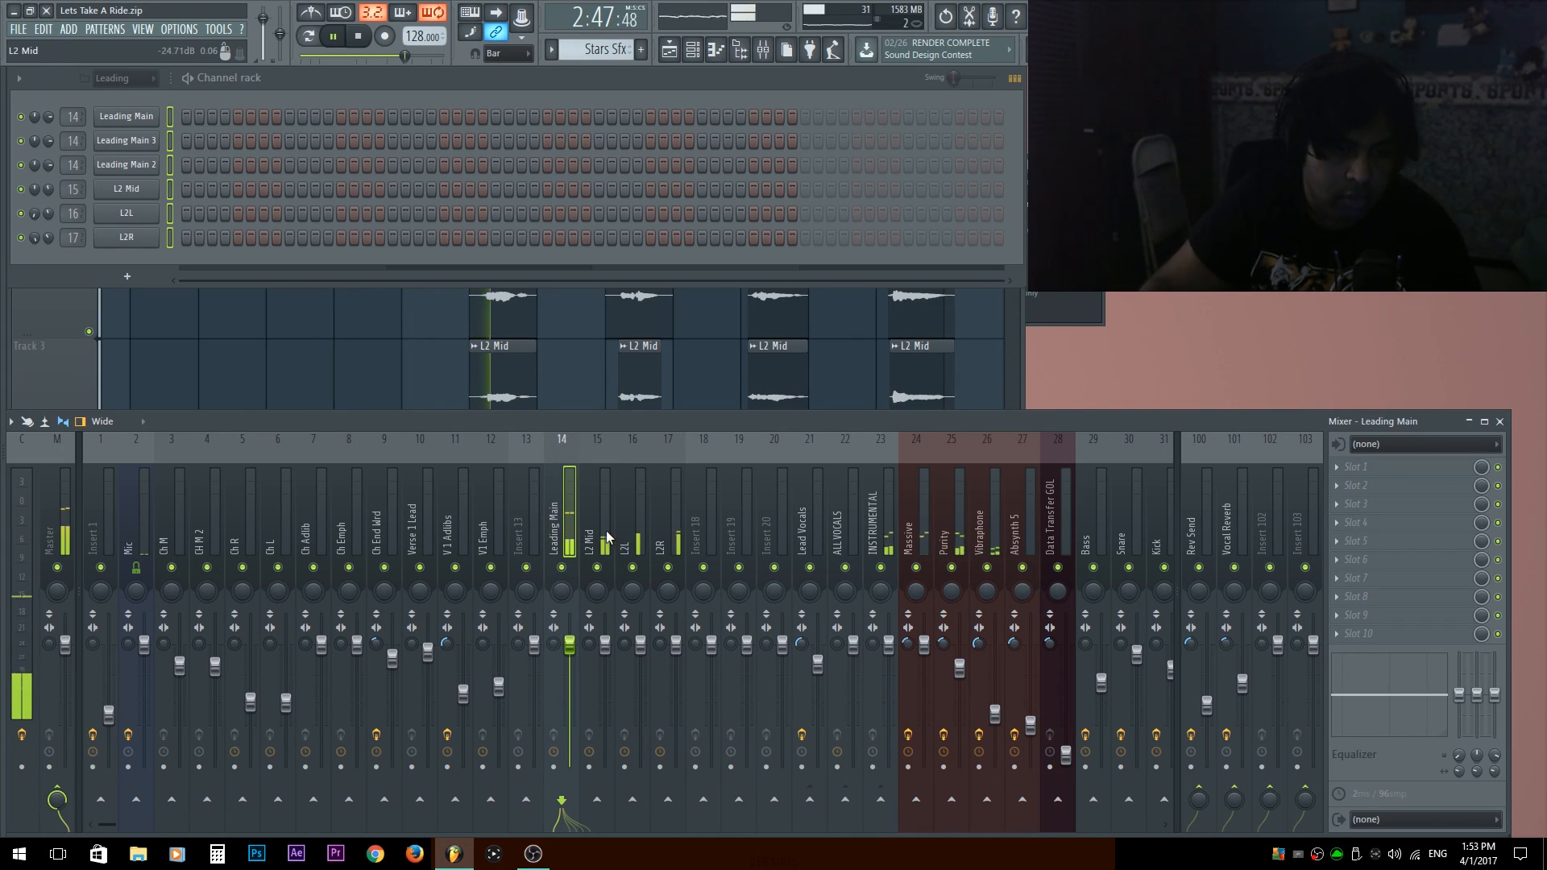
left_click_drag(631, 522, 670, 516)
key("space")
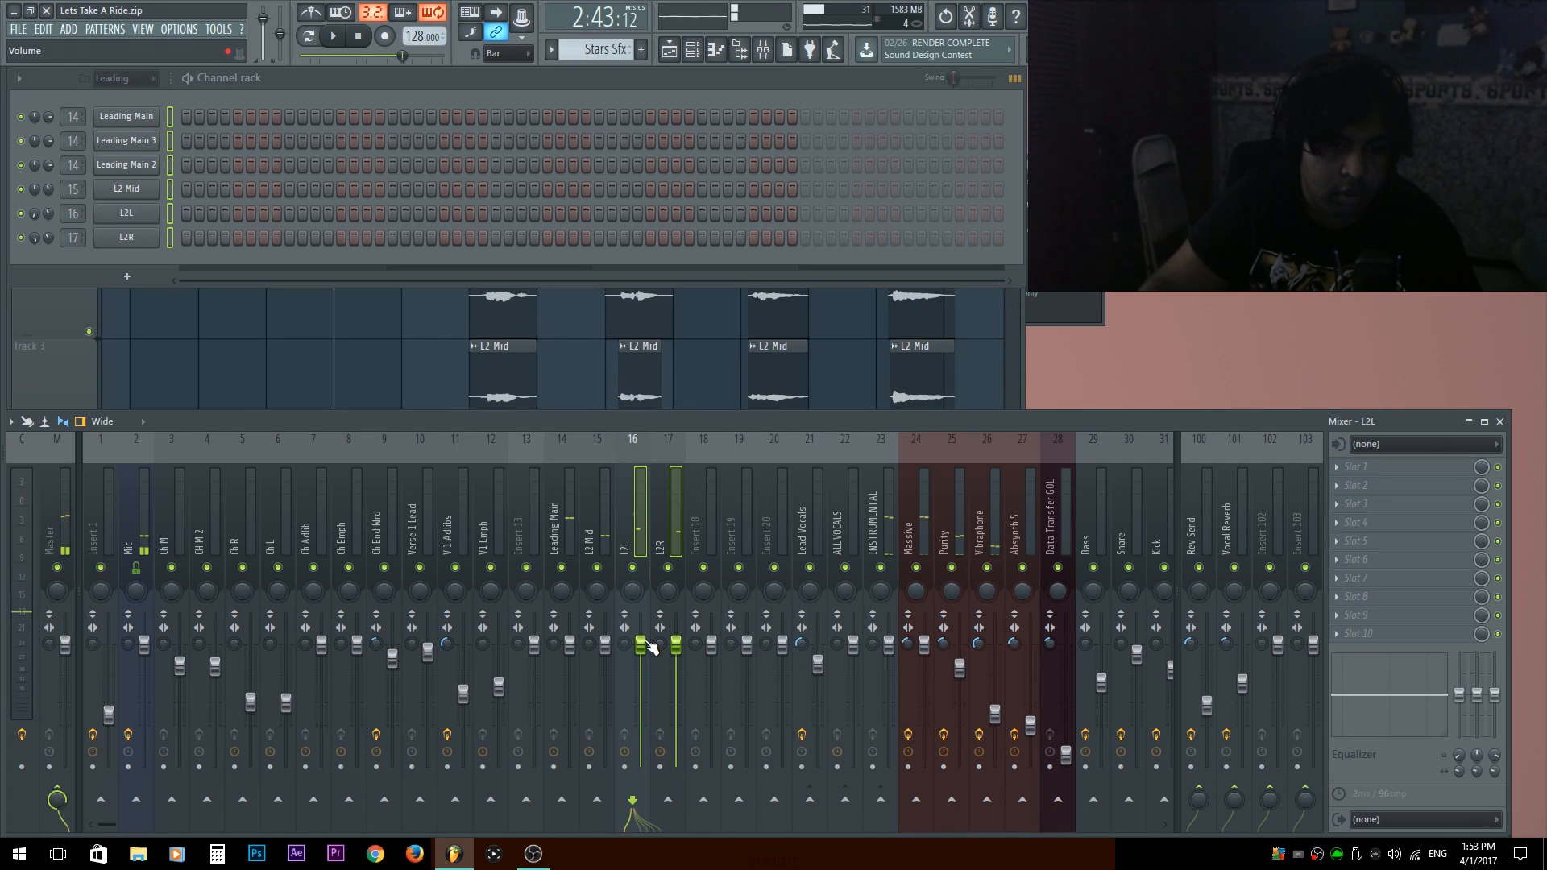
left_click_drag(651, 647, 650, 670)
key("F6")
Route the Leading Main and L2 Mid mixer tracks only to the Lead Vocals track.
left_click(598, 536)
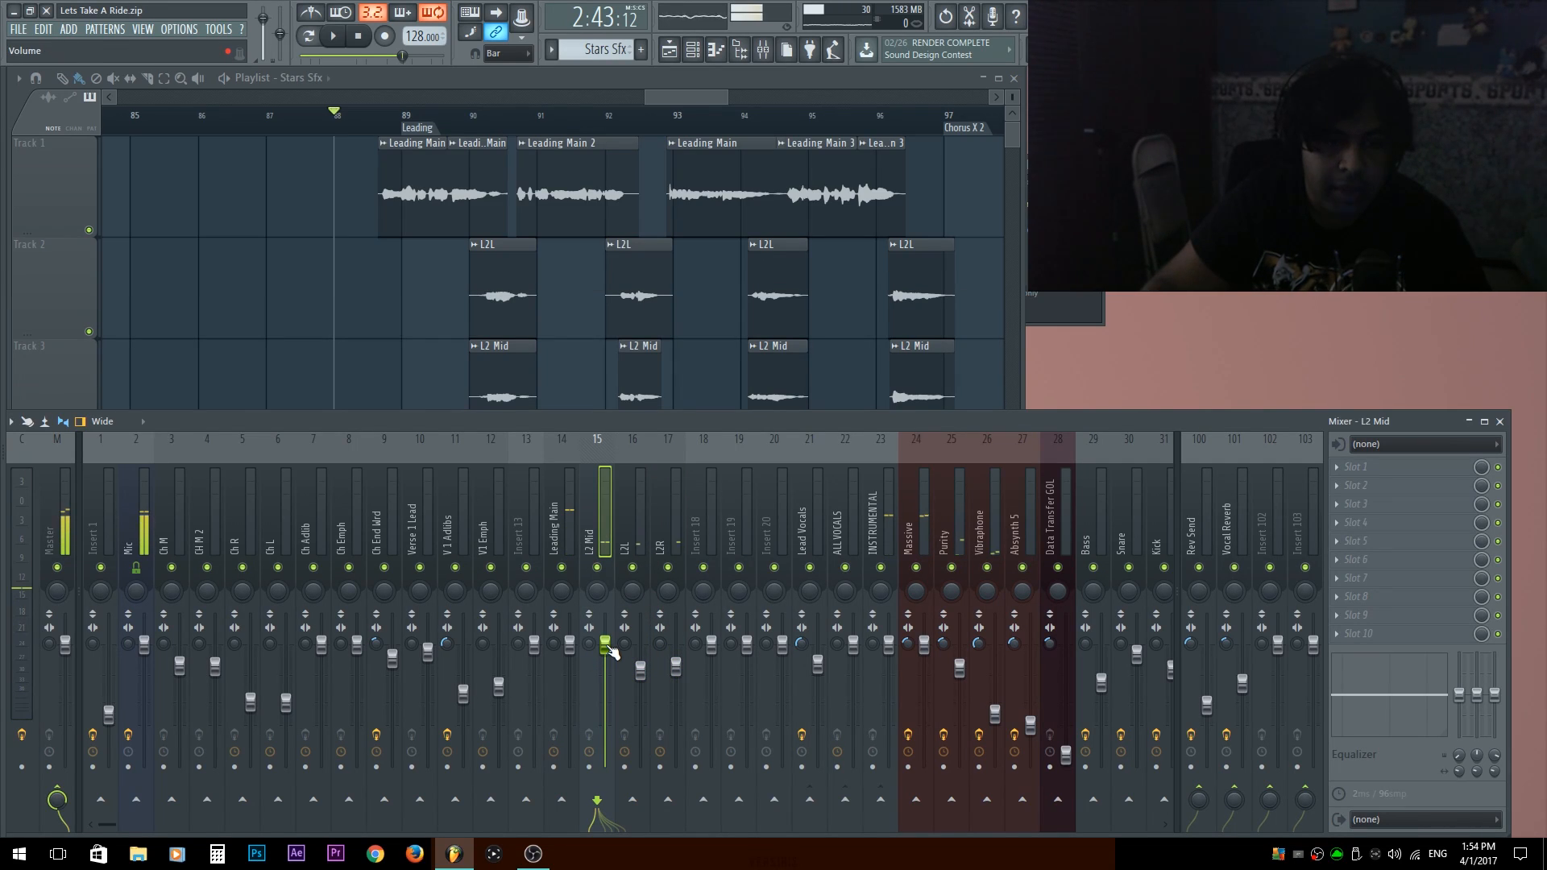
left_click(538, 490)
left_click_drag(563, 496, 580, 498)
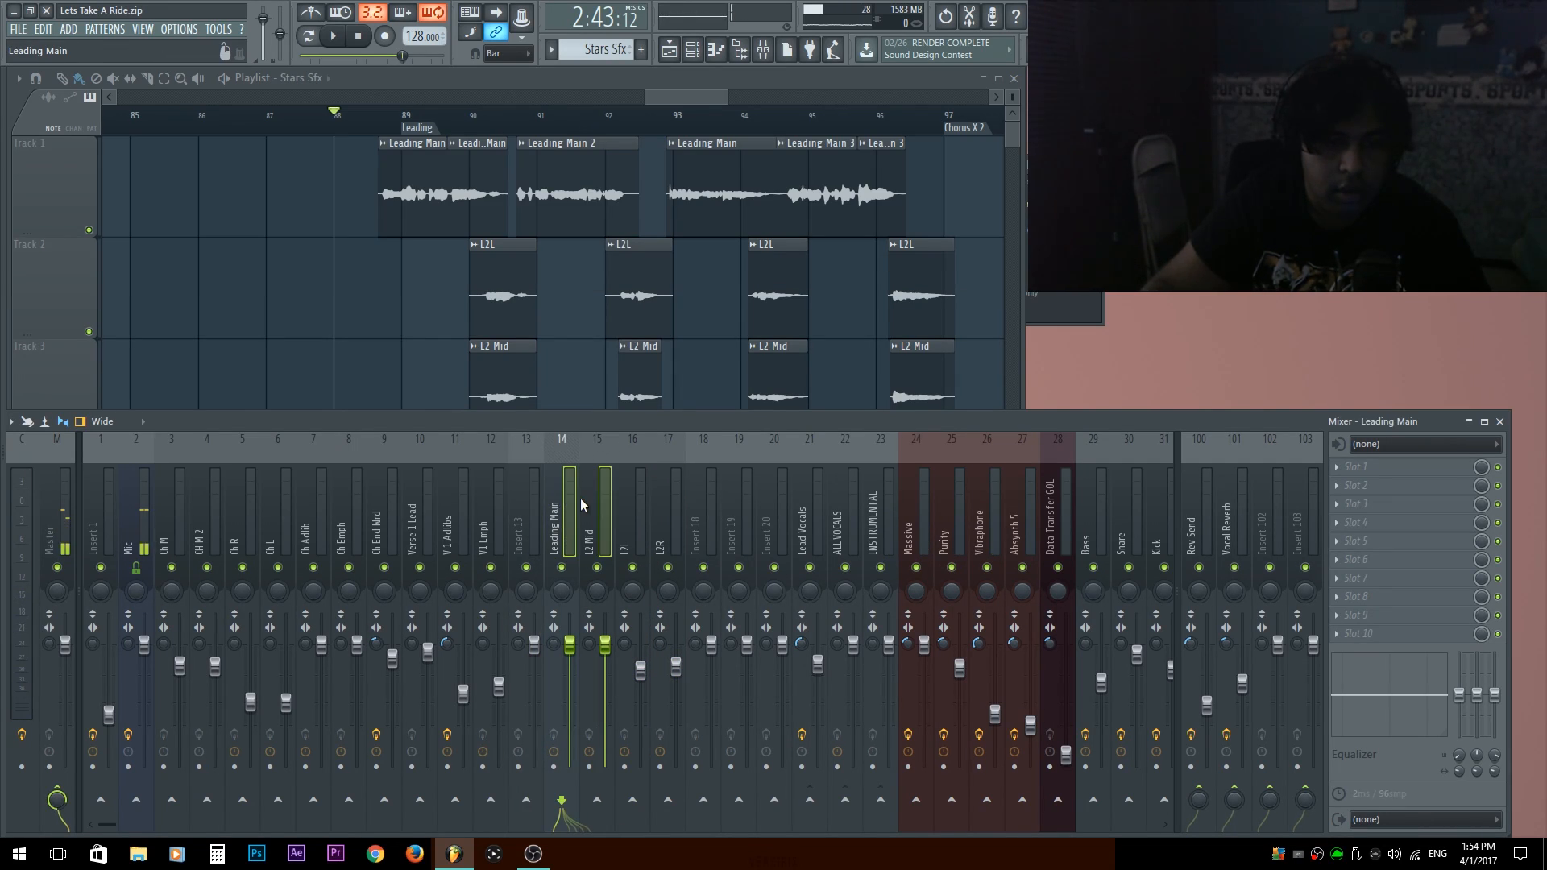
right_click(816, 808)
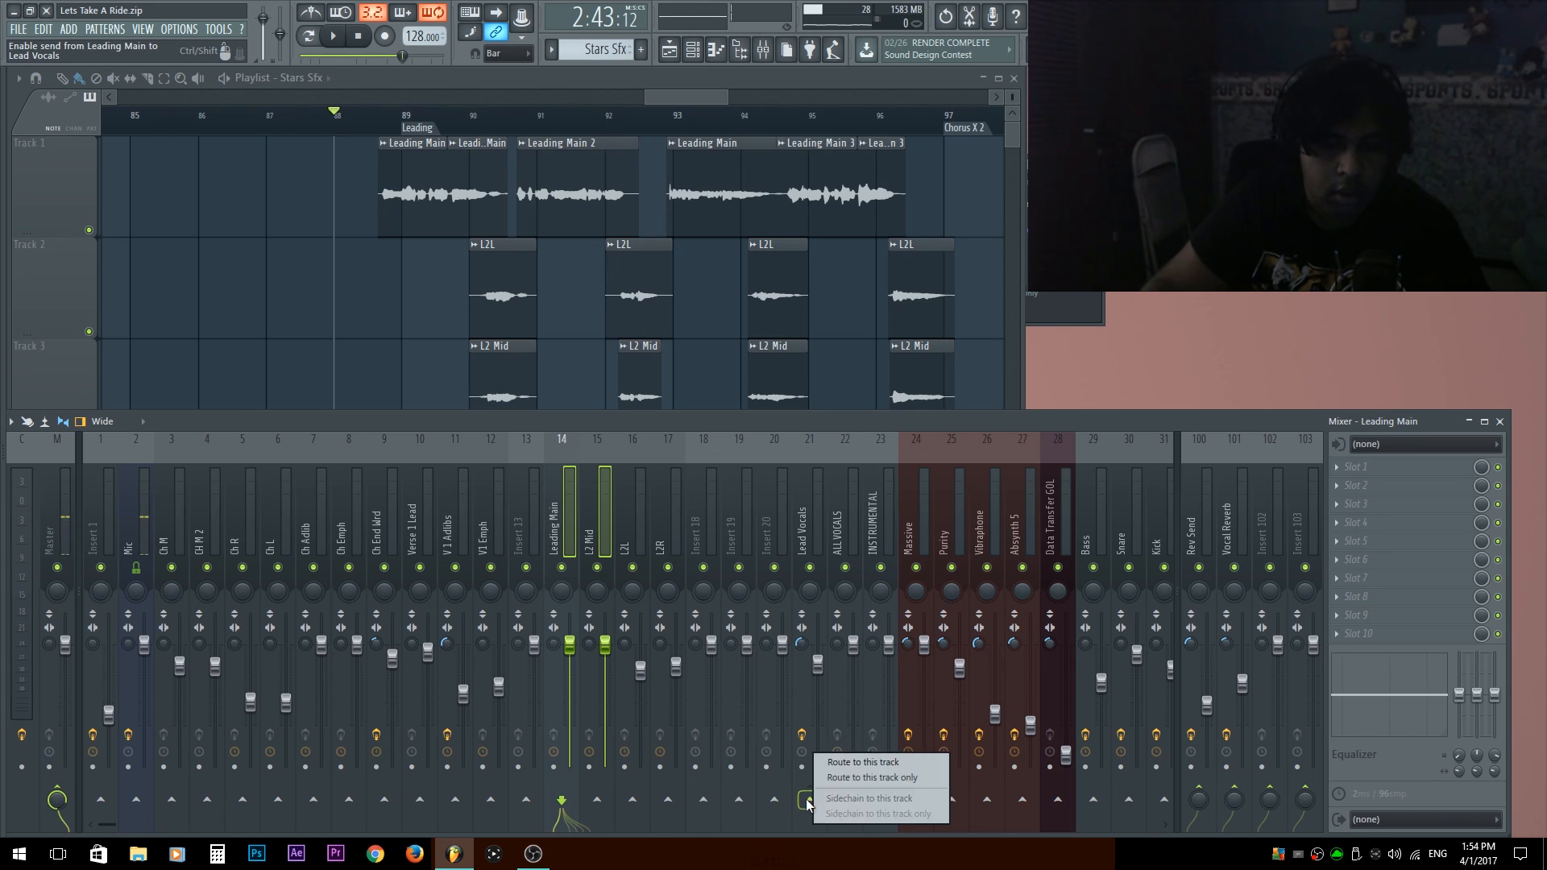
left_click(858, 780)
Audition the Leading section and lower the Leading Main and L2 Mid faders slightly.
key("space")
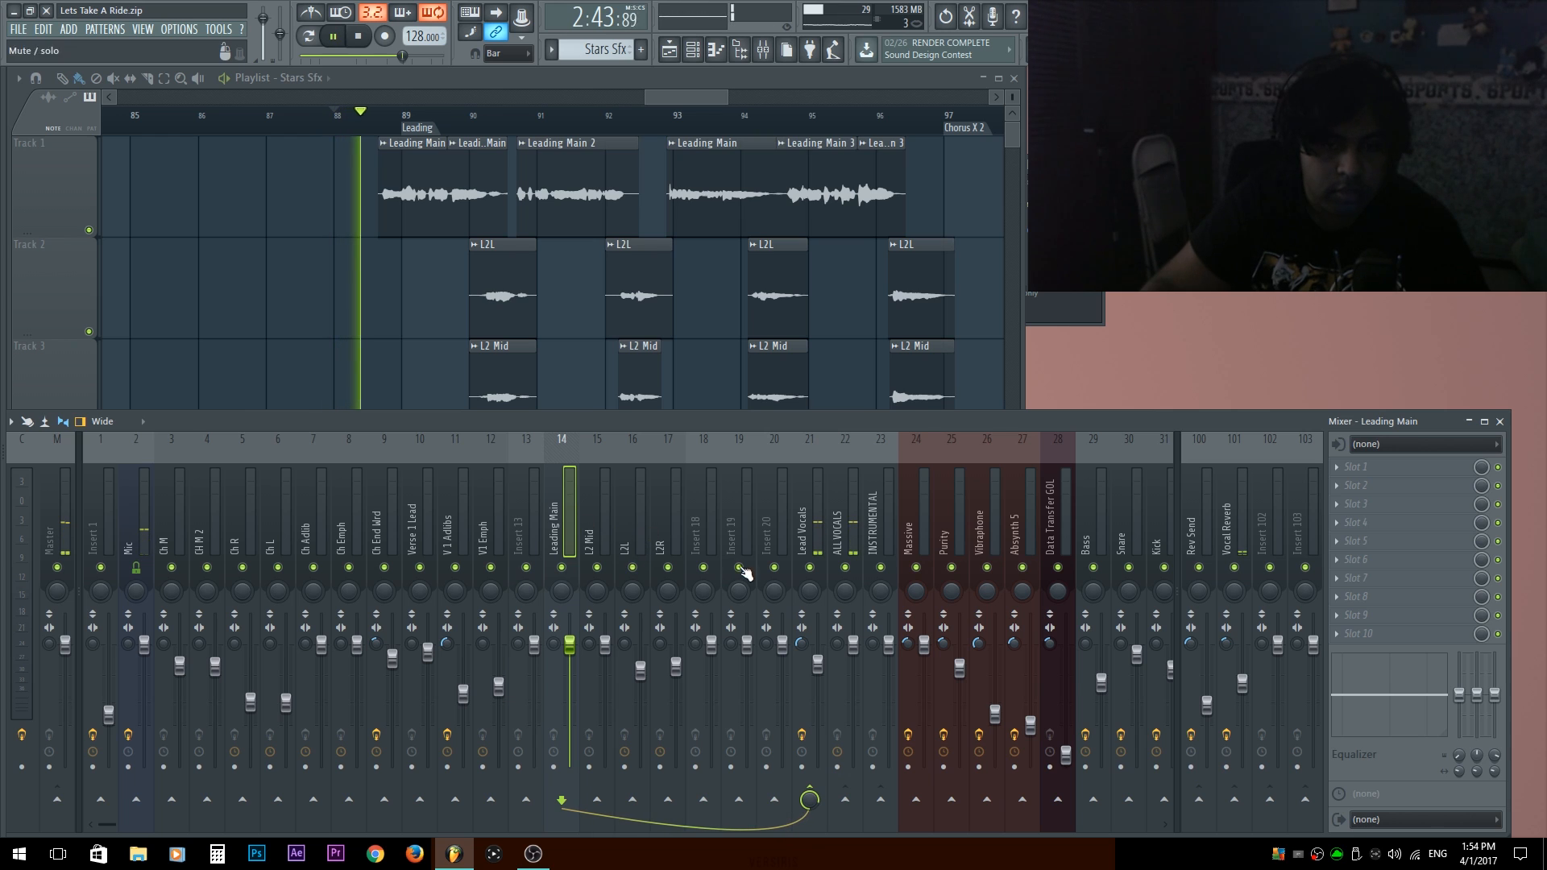
left_click(592, 541)
left_click(563, 536)
left_click(592, 536, "ctrl+shift")
left_click_drag(570, 645, 569, 653)
left_click(596, 515)
key("space")
Copy the Lead Vocals track's Auto-Tune_81 effect to the first slot of the Leading Main track and play the section.
left_click(814, 508)
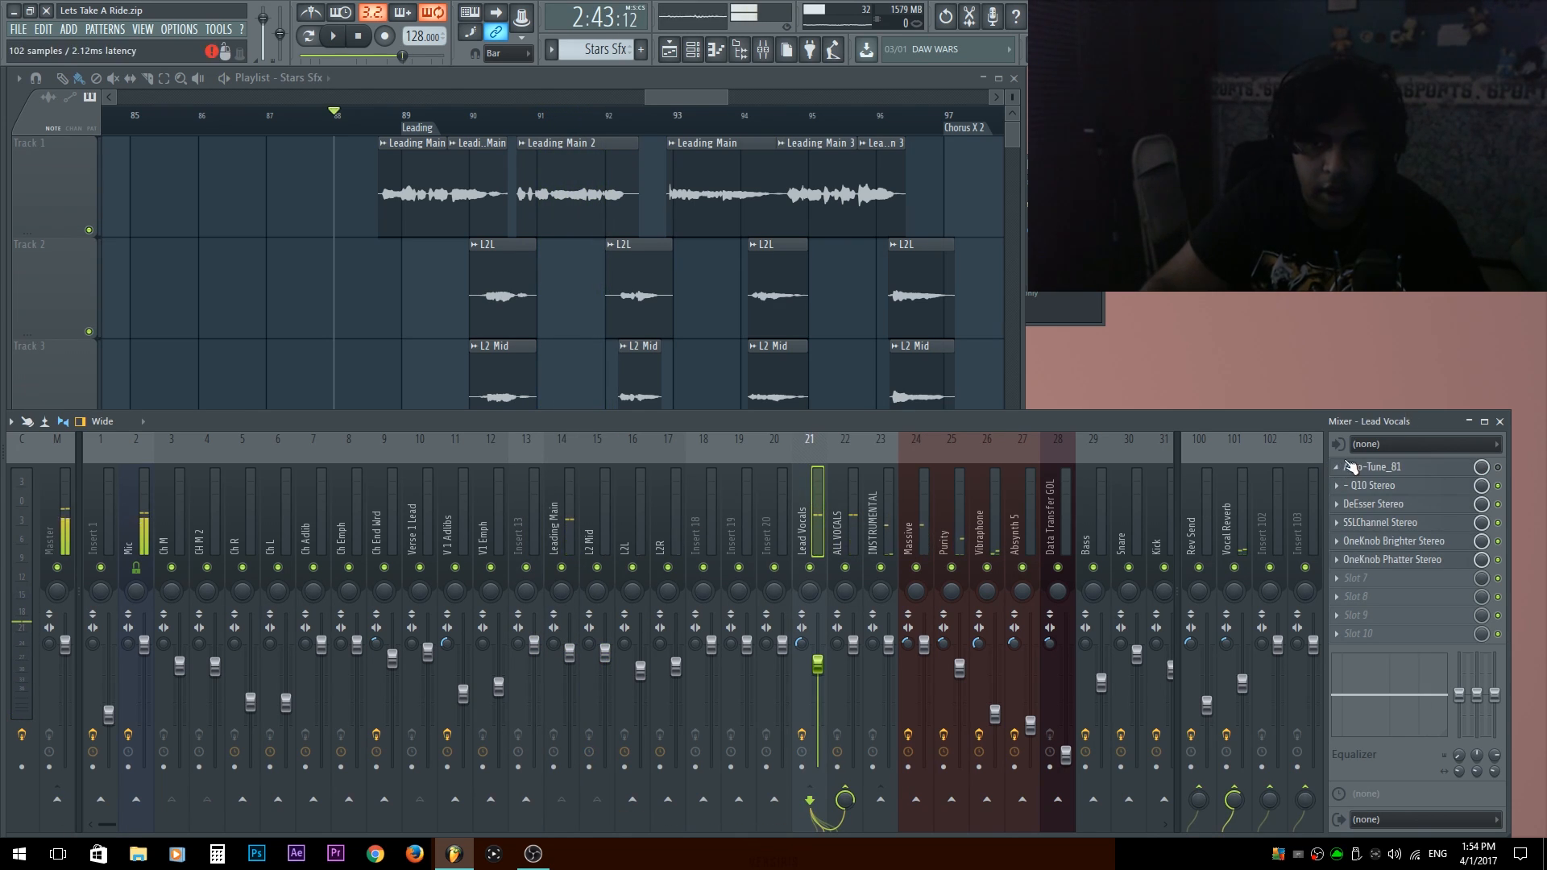
left_click(1339, 467)
left_click_drag(1369, 544, 564, 531)
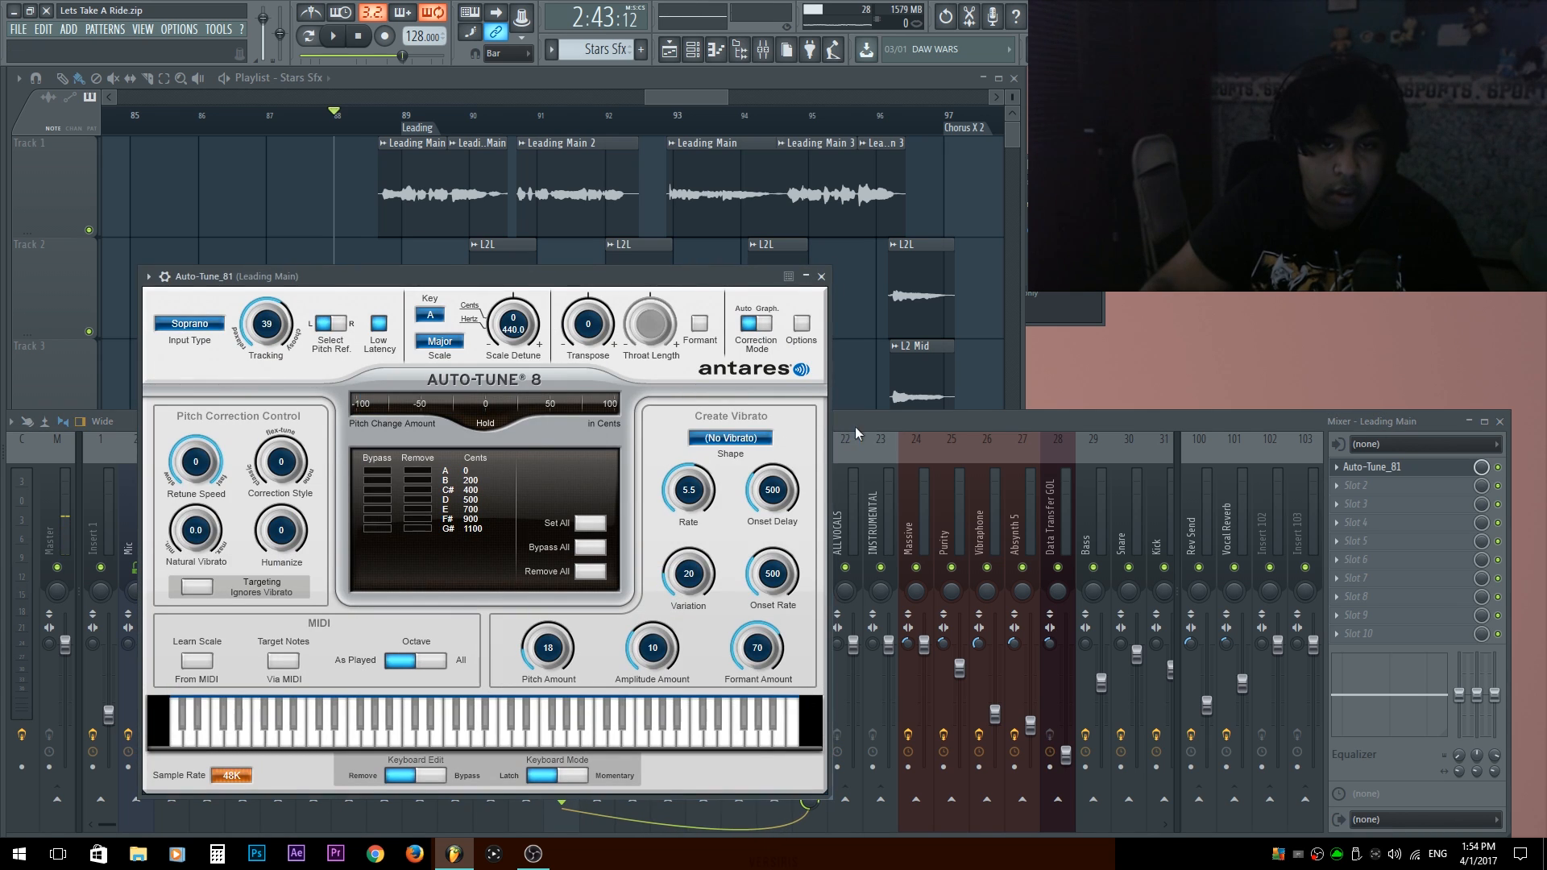
key("space")
left_click_drag(528, 277, 557, 211)
Stop playback and remove Auto-Tune_81 from the first effect slot of the Lead Vocals track.
left_click(878, 501)
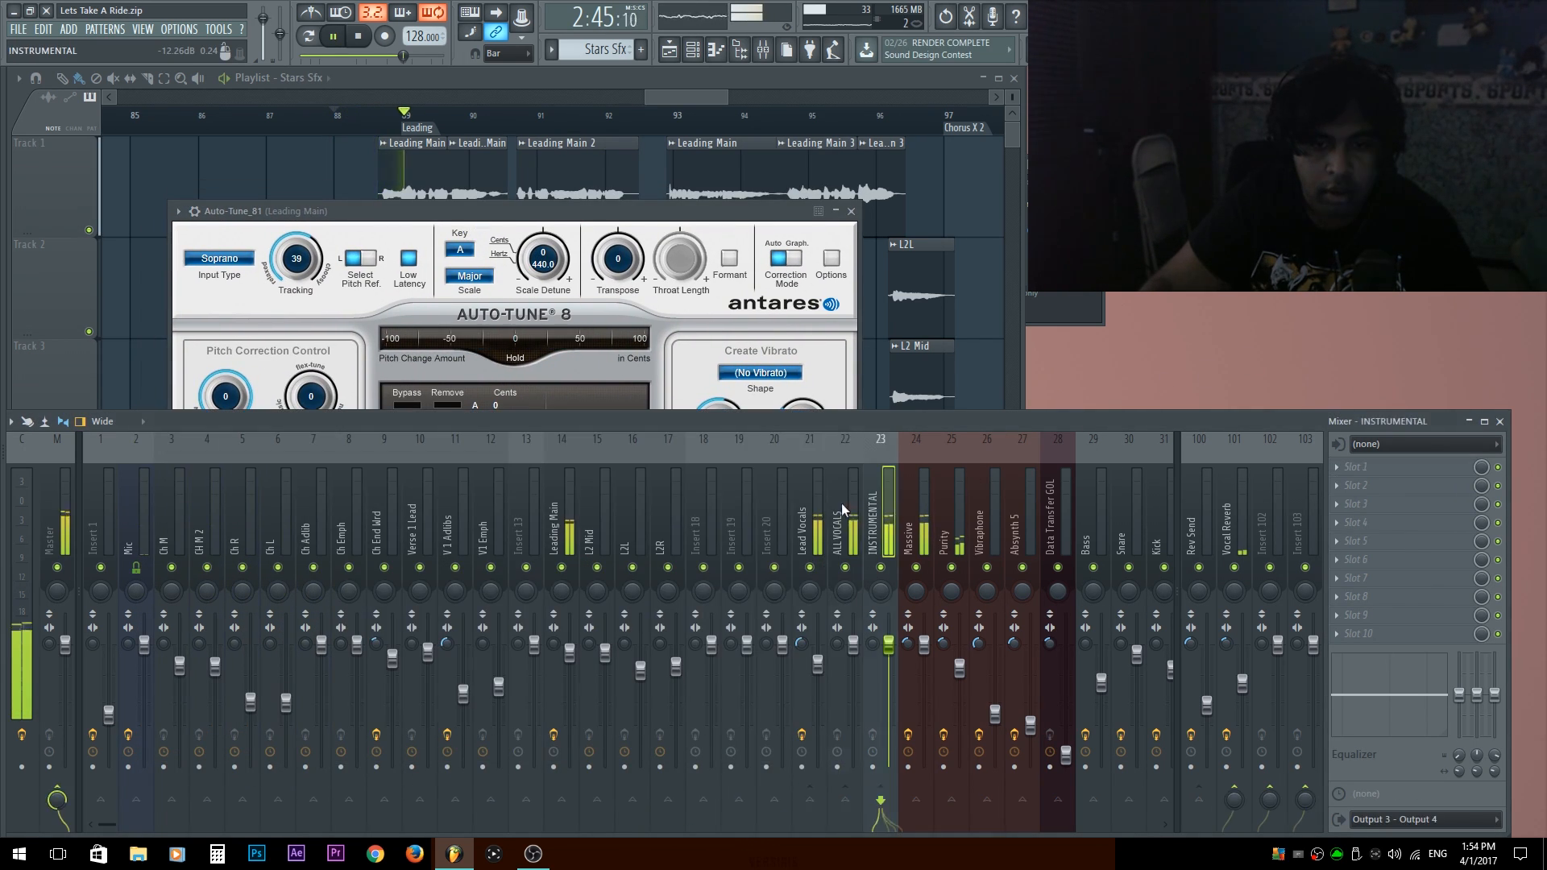
left_click(810, 516)
key("space")
right_click(1351, 469)
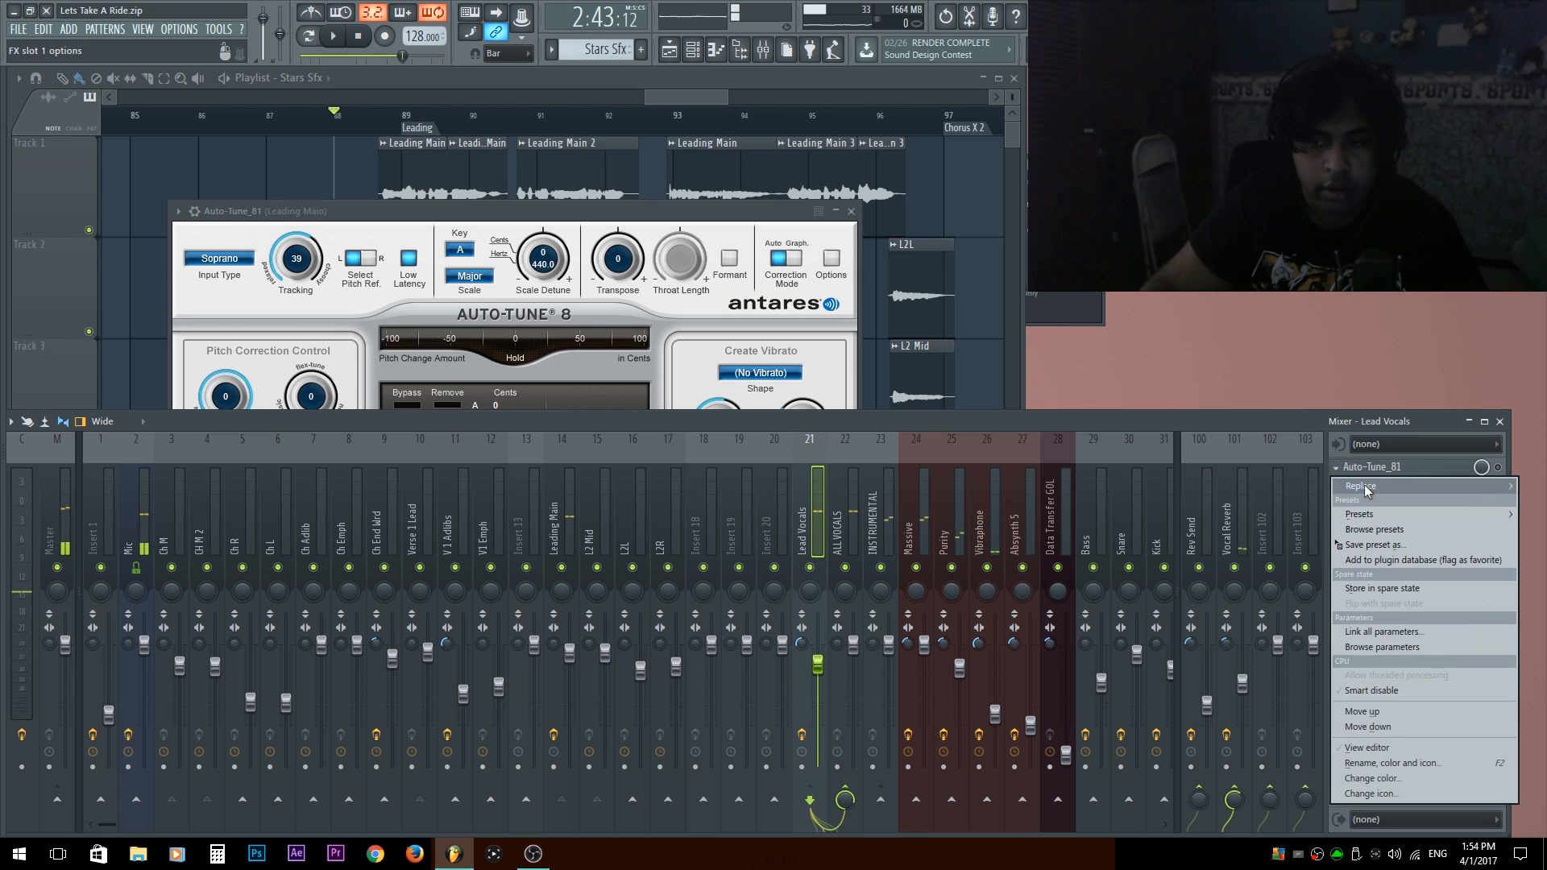
mouse_move(1361, 485)
left_click(897, 44)
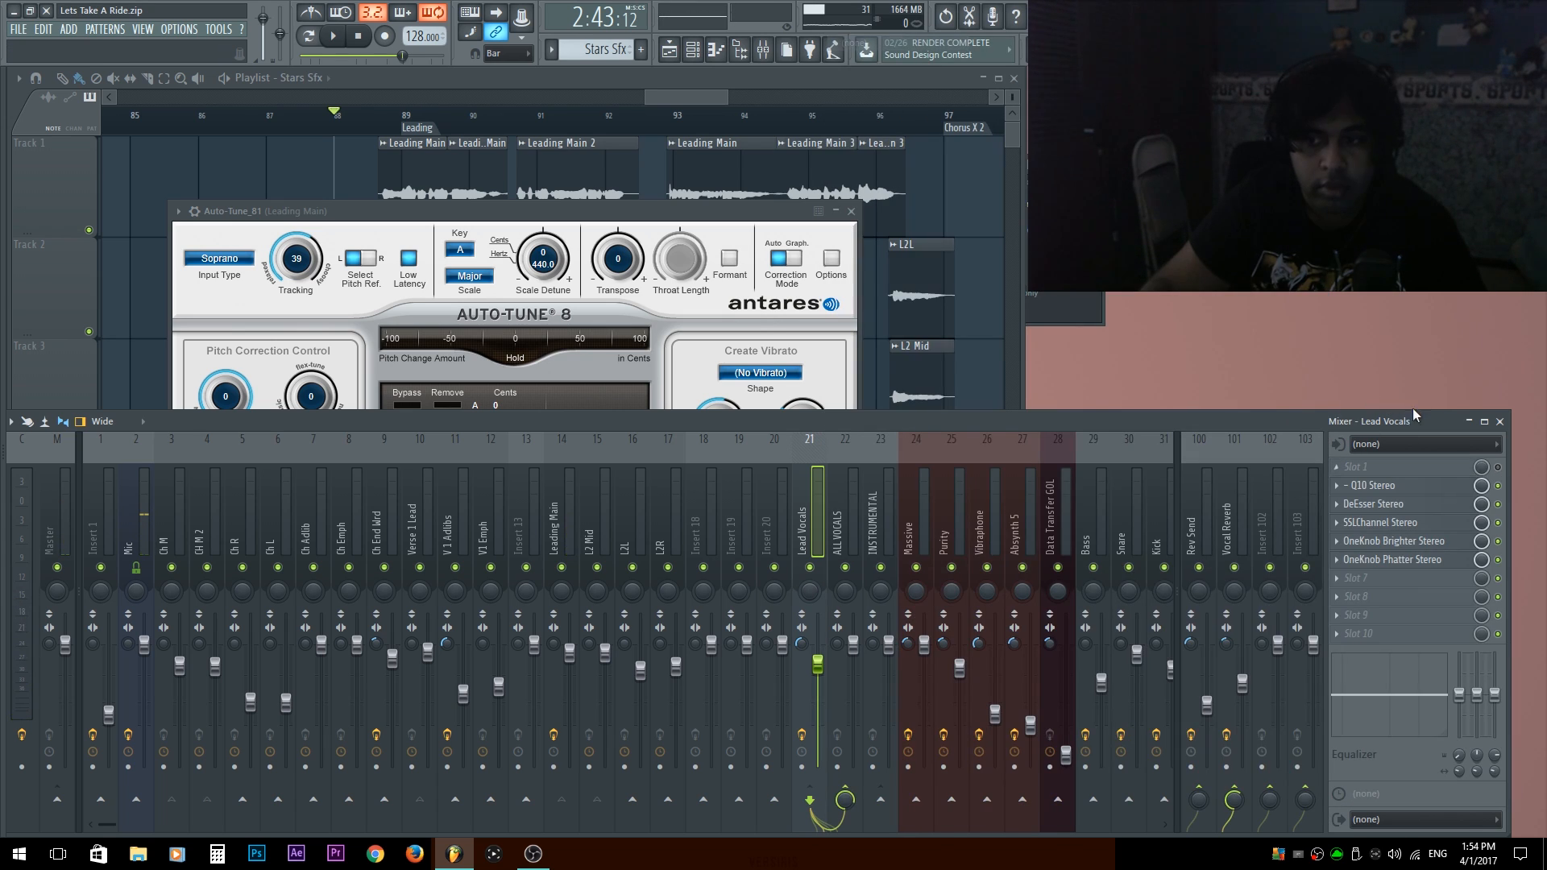
Set the Leading Main Auto-Tune to Tracking 32, Retune Speed 7, Correction Style 36 and Humanize 23 during playback, and close it.
key("space")
left_click(491, 523)
left_click(568, 529)
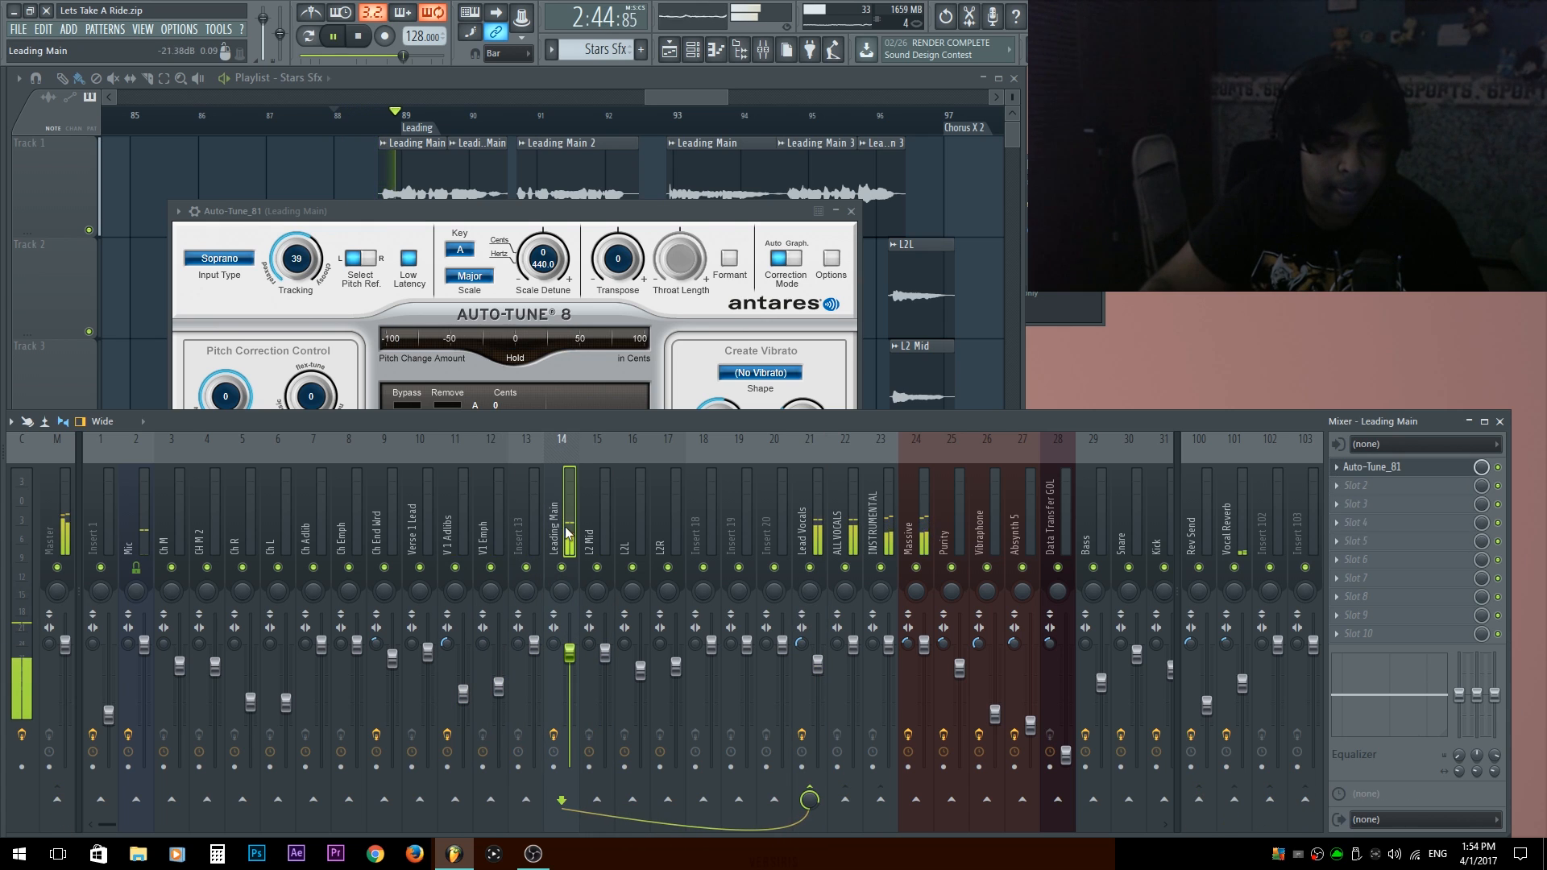
left_click_drag(460, 215, 320, 84)
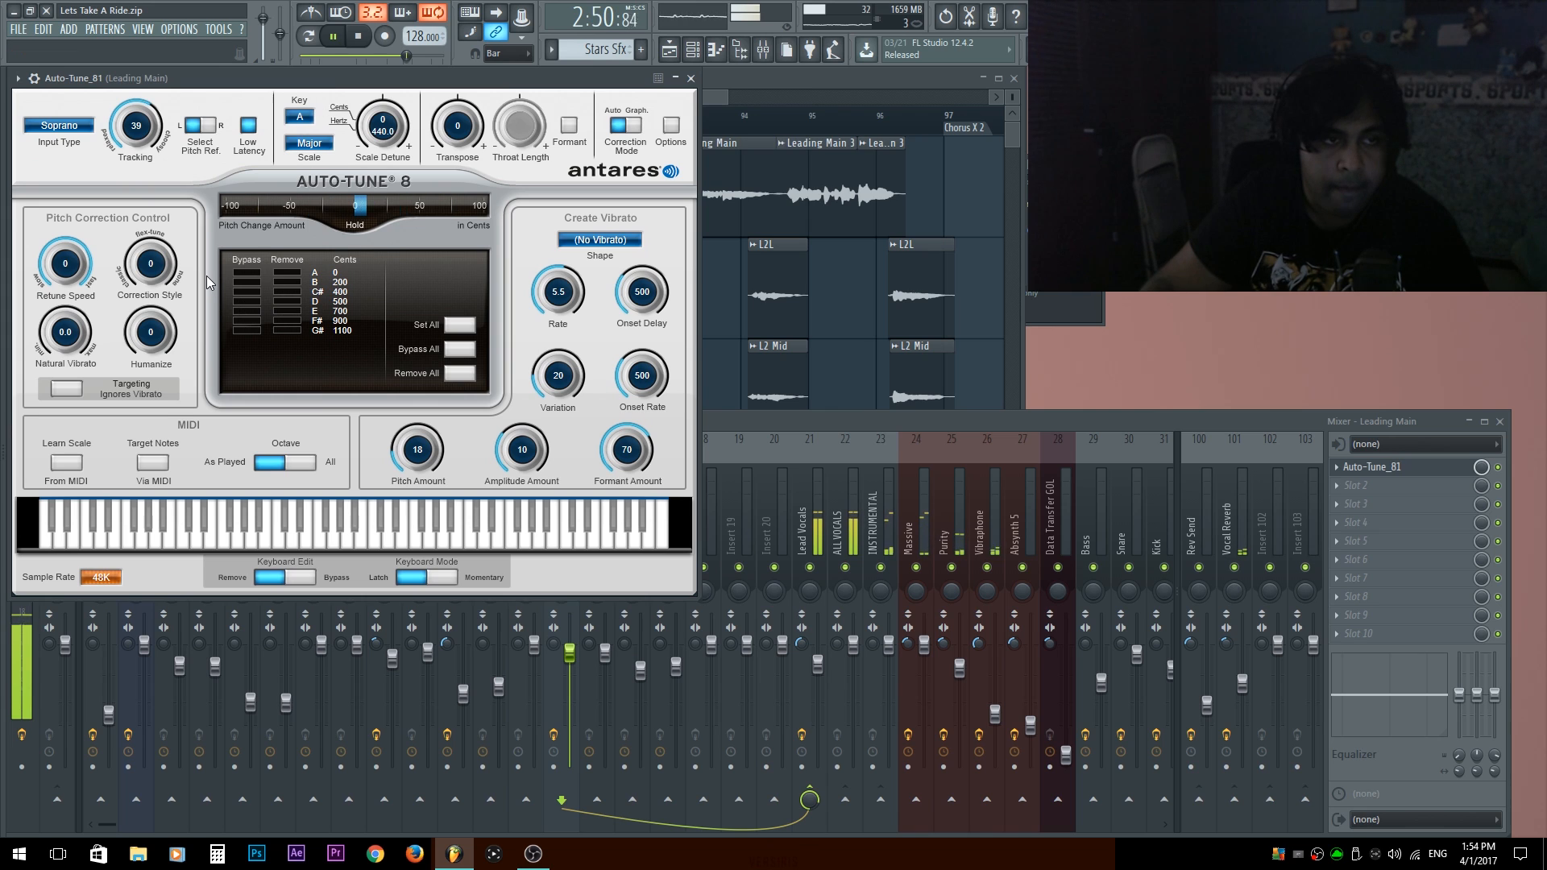
left_click_drag(135, 103, 129, 137)
left_click_drag(147, 260, 147, 216)
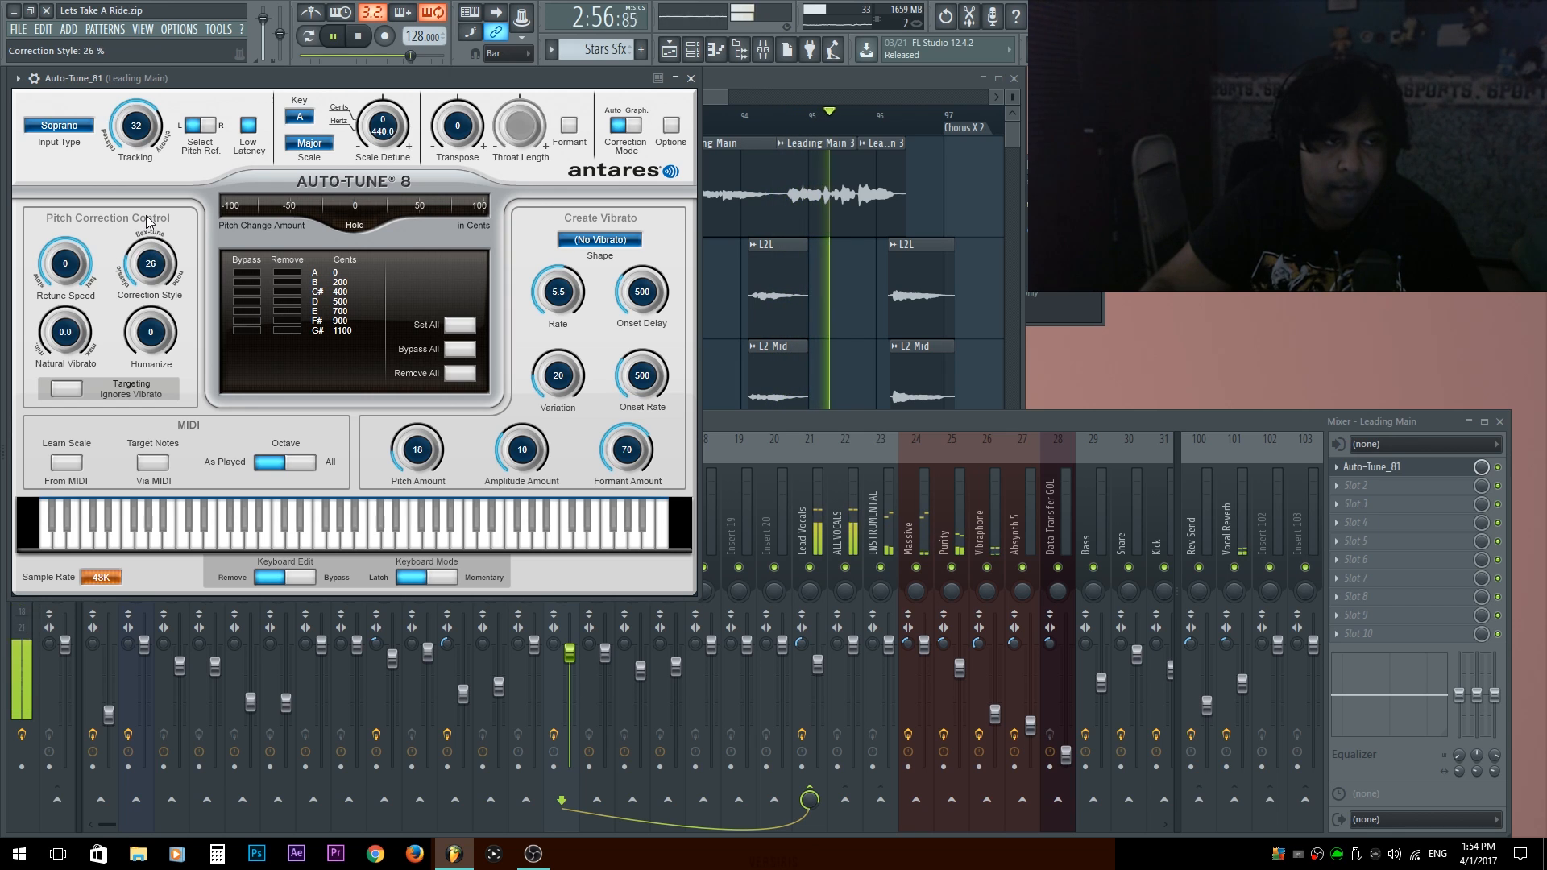
left_click_drag(71, 271, 71, 262)
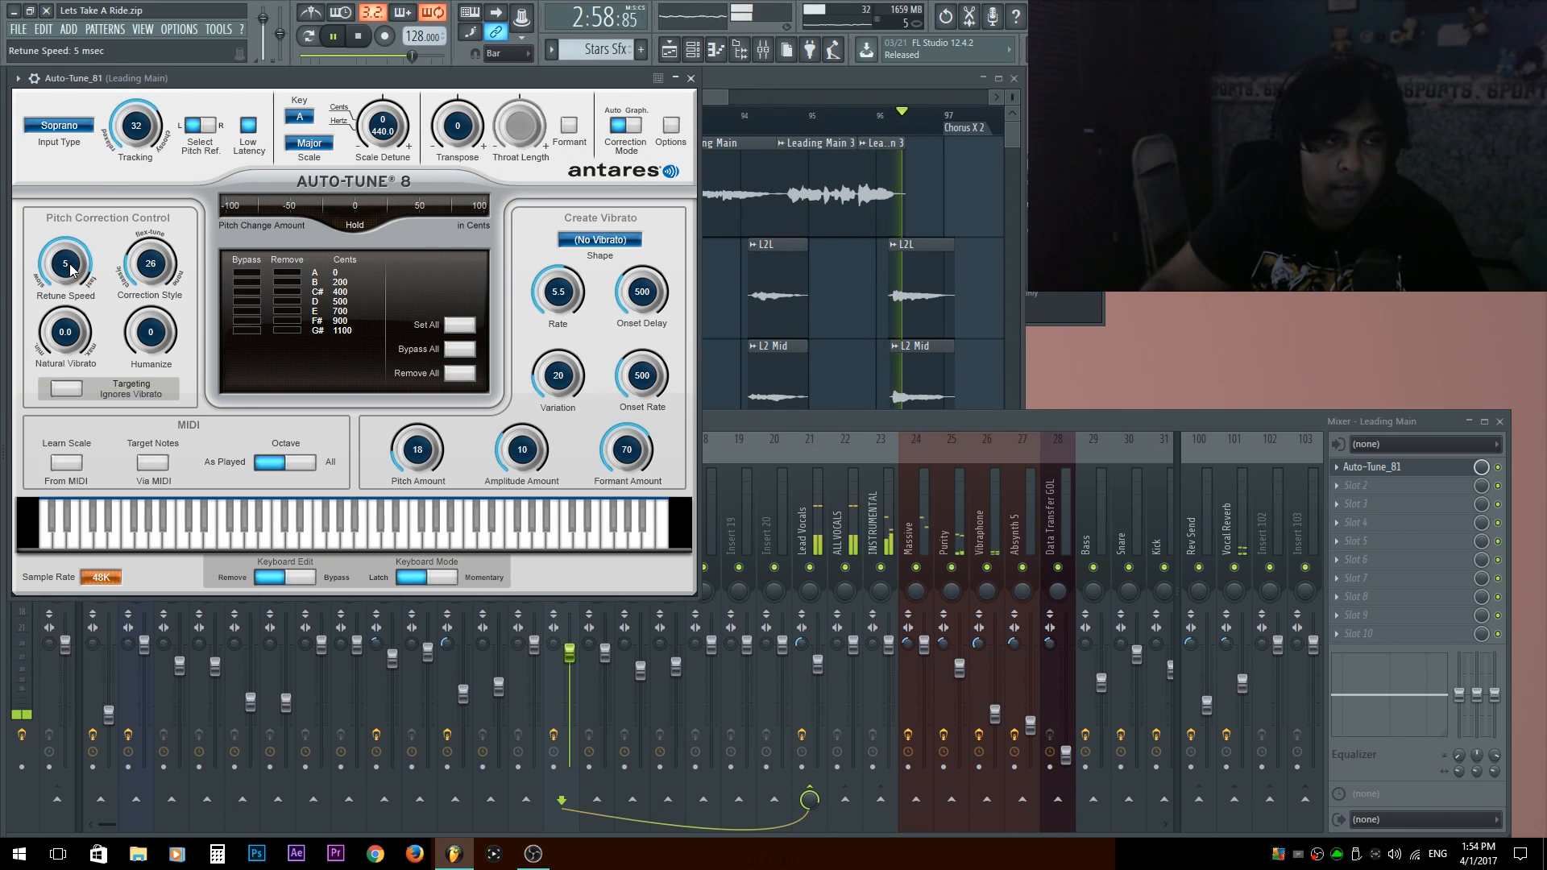
key("space")
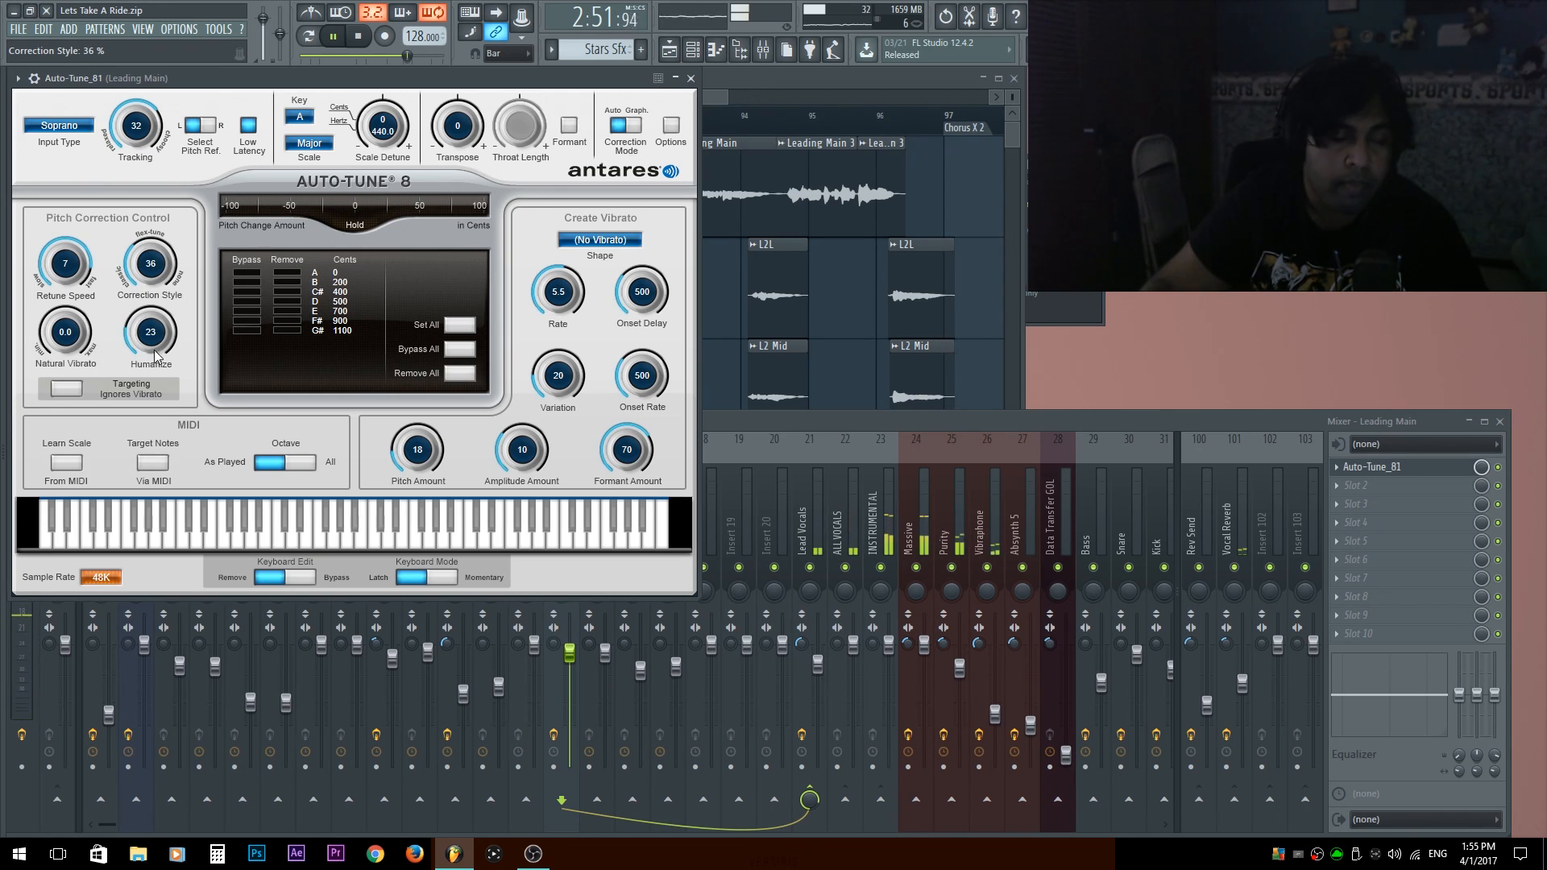
left_click(691, 79)
Reroute the L2 Mid mixer track from Lead Vocals to the Leading Main track and play the section.
key("space")
scroll(470, 509, "down", 5)
left_click(420, 549)
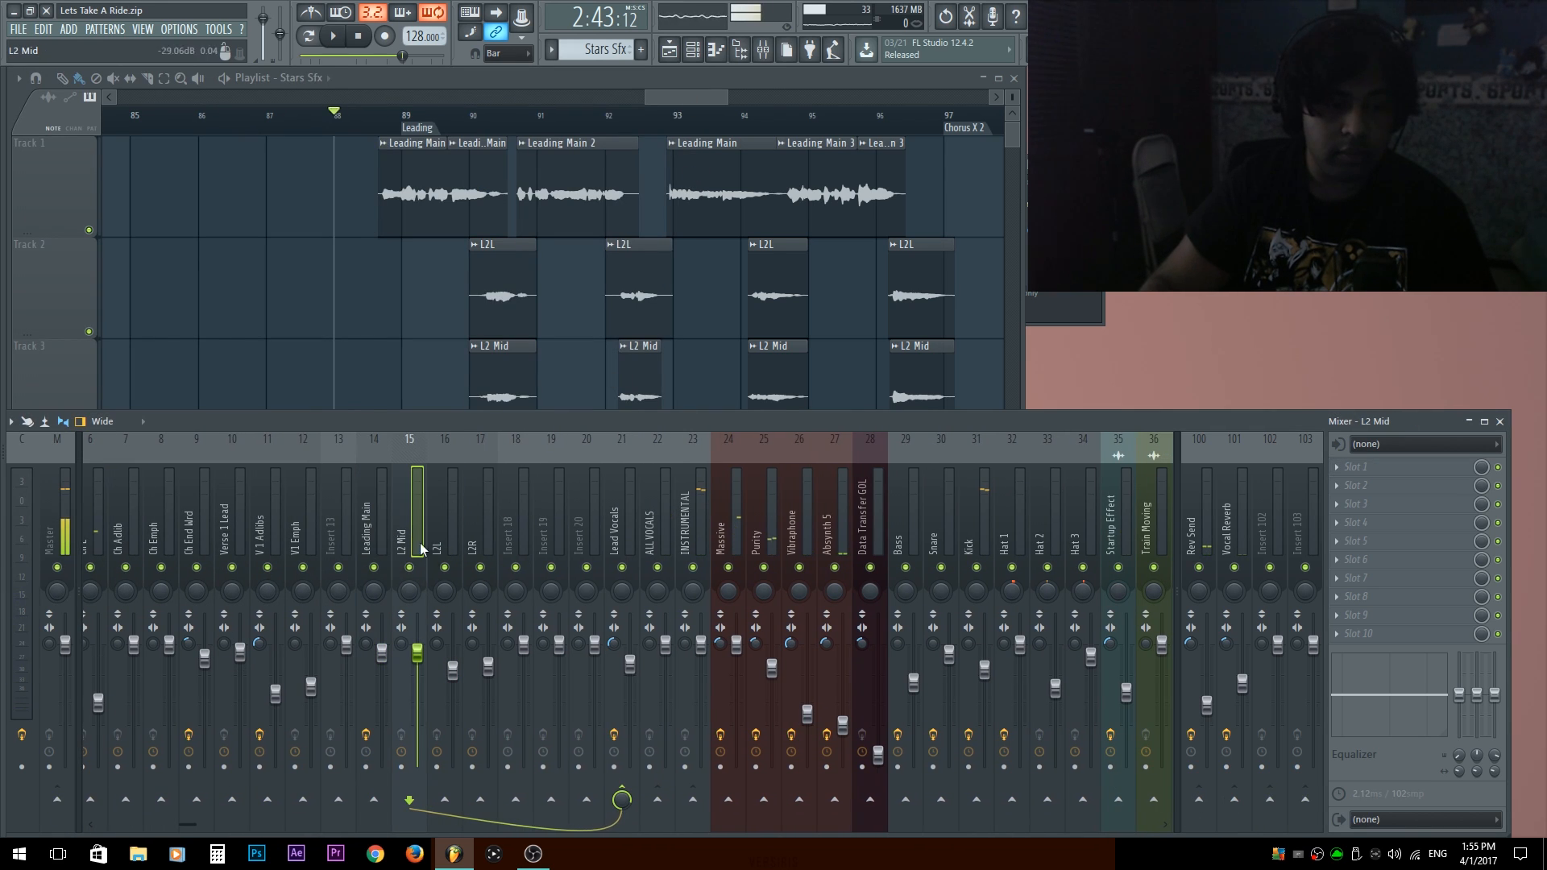
left_click(373, 799)
left_click(621, 799)
scroll(390, 482, "up", 5)
key("space")
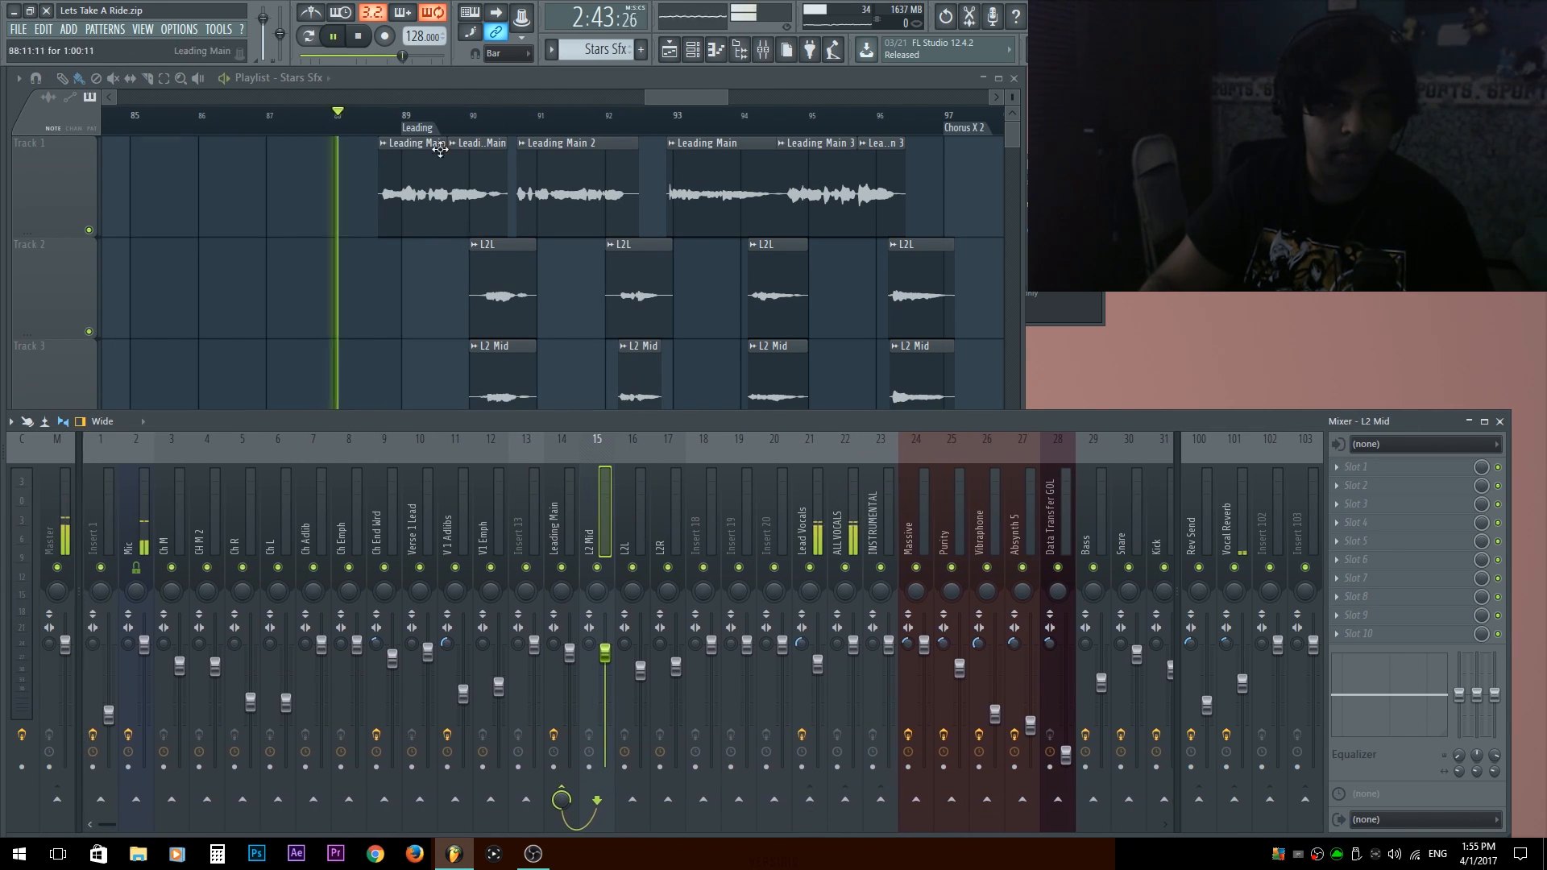
Shift the L2L, L2 Mid and L2R clips down one playlist track, leaving Track 2 empty, and play from the Leading section's start.
key("space")
scroll(656, 241, "left", 5)
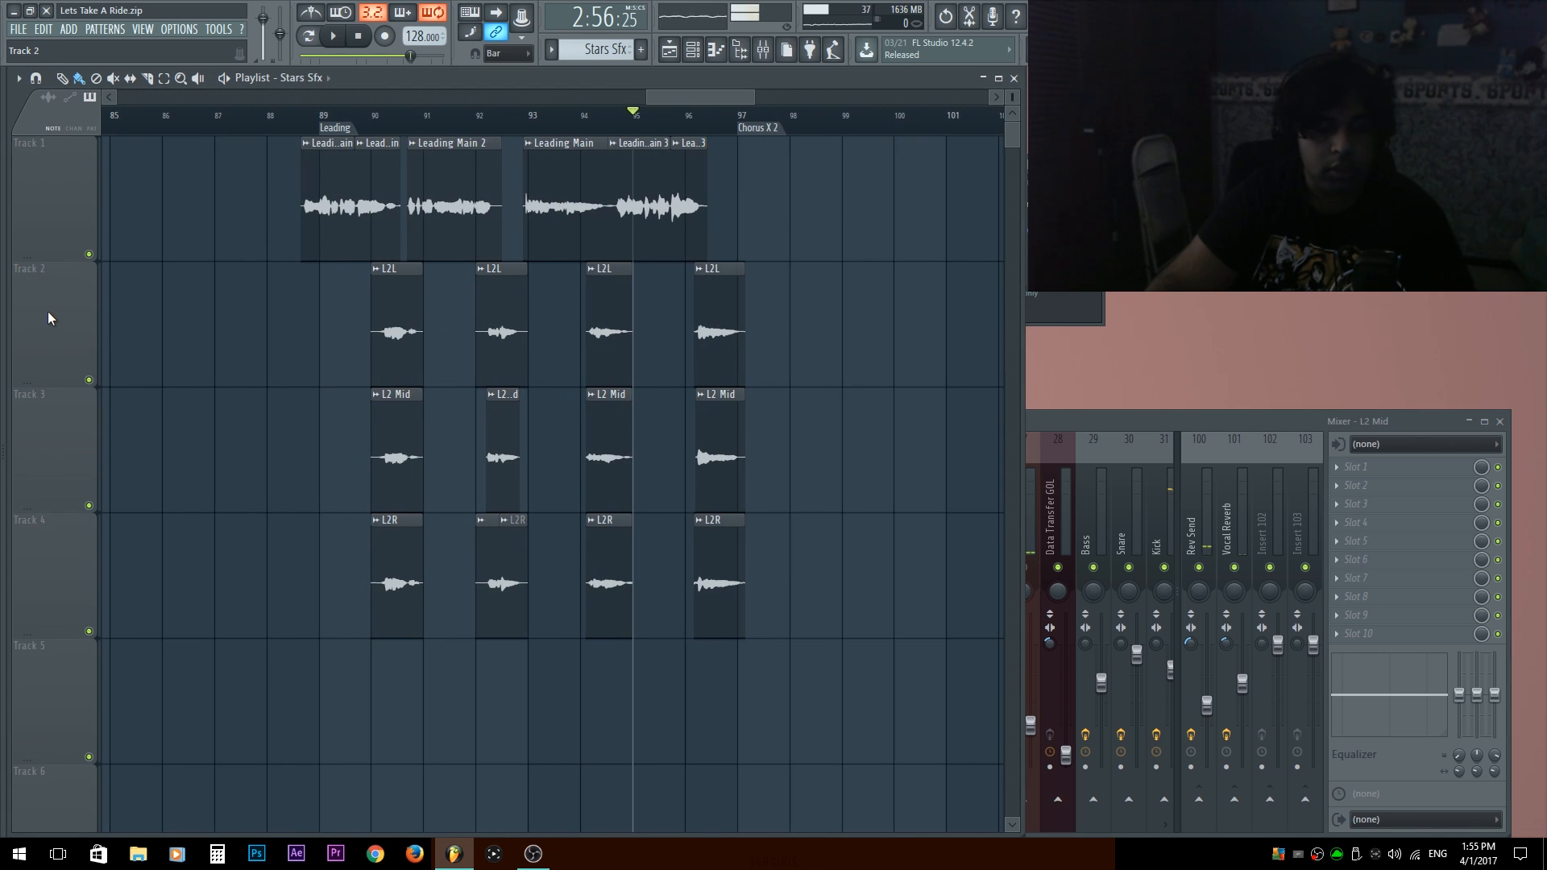
left_click(316, 126)
key("space")
left_click(301, 126)
scroll(346, 228, "up", 5)
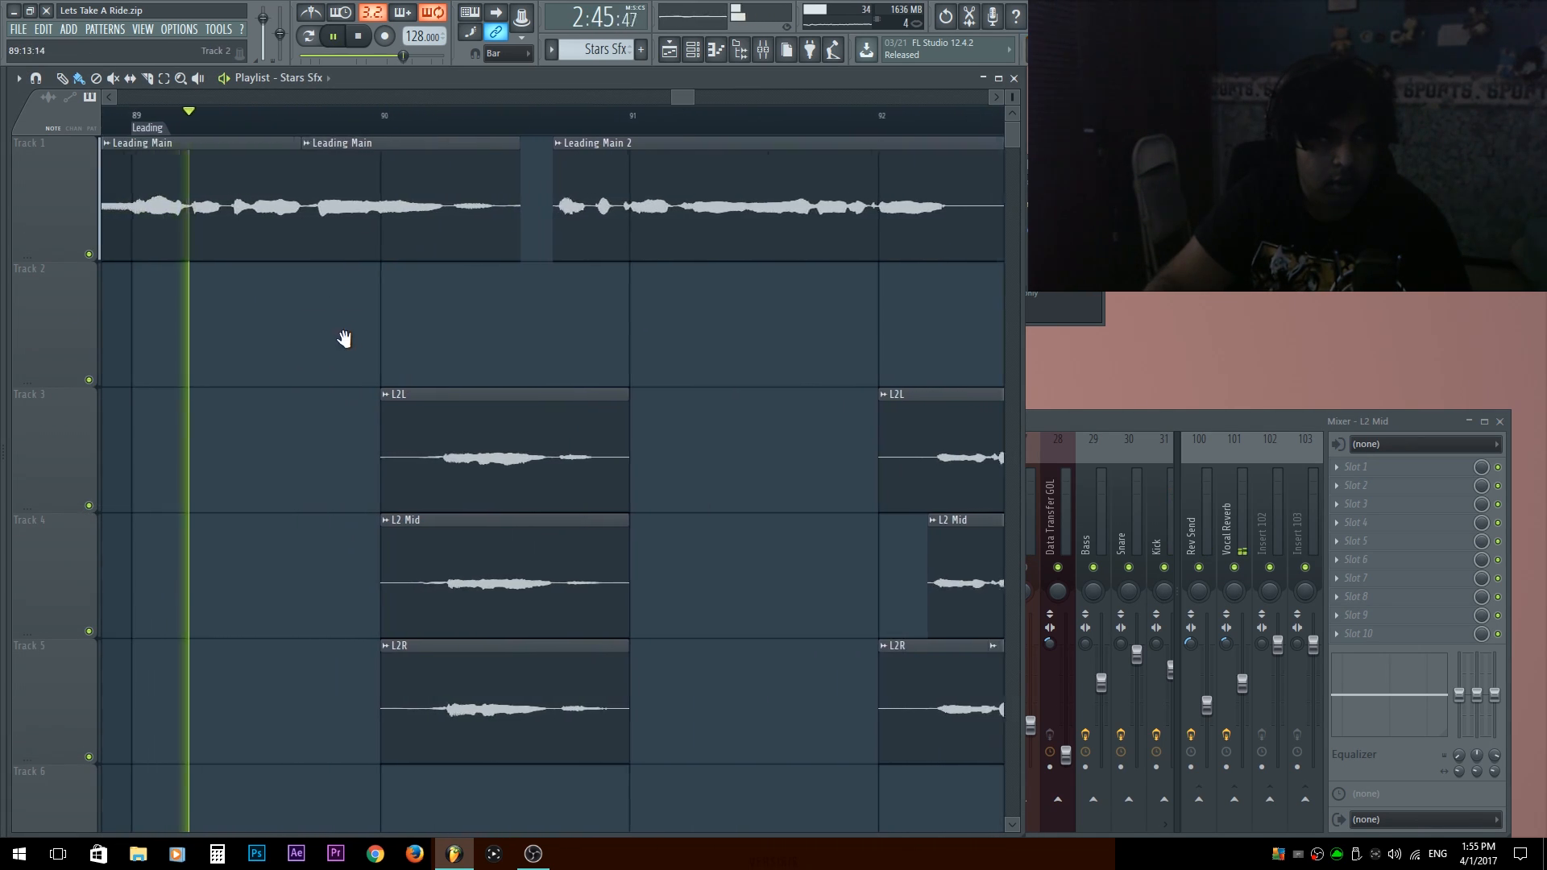
Examine the arrangement of the Leading Main, L2L, L2 Mid and L2R clips around bars 89 to 92.
left_click_drag(344, 338, 369, 325)
scroll(370, 325, "up", 2)
left_click_drag(384, 529, 423, 581)
scroll(432, 321, "down", 3)
key("space")
left_click_drag(449, 266, 466, 185)
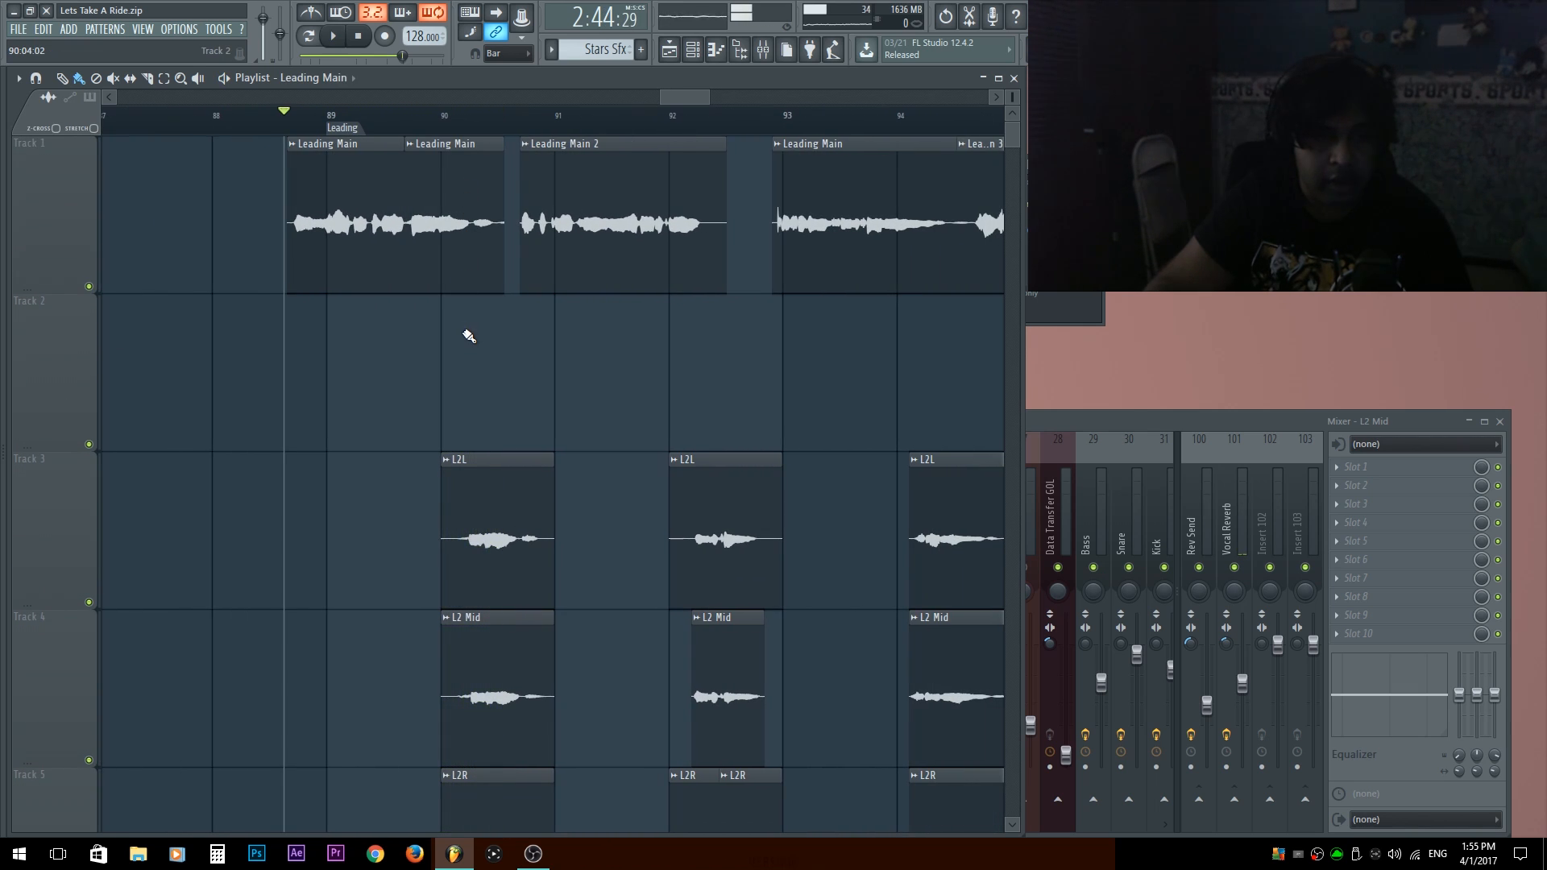
scroll(459, 346, "up", 2)
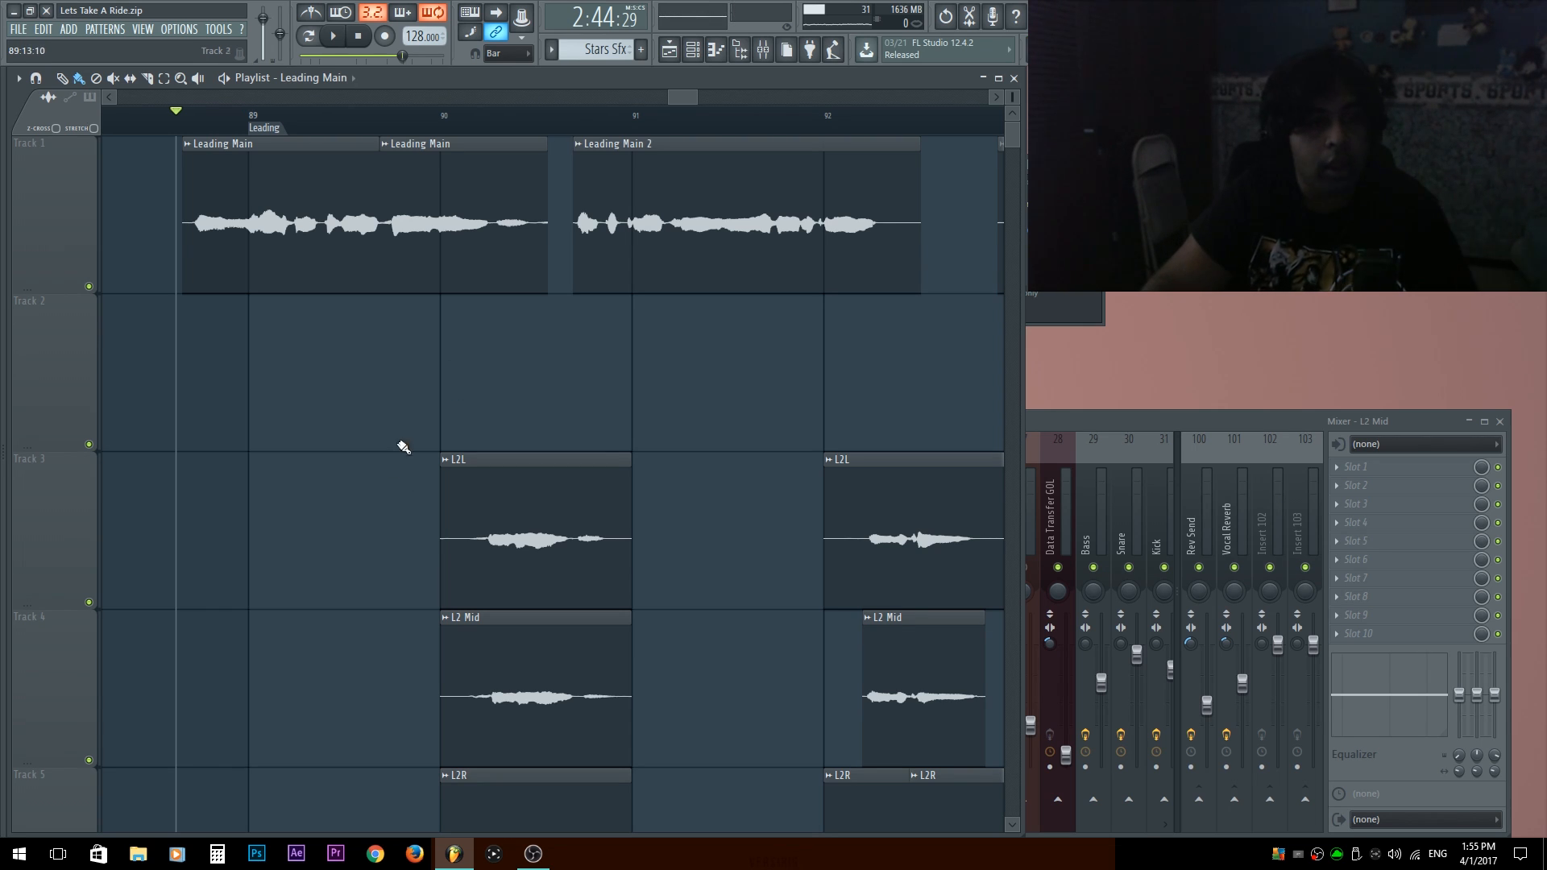
key("F6")
key("F6")
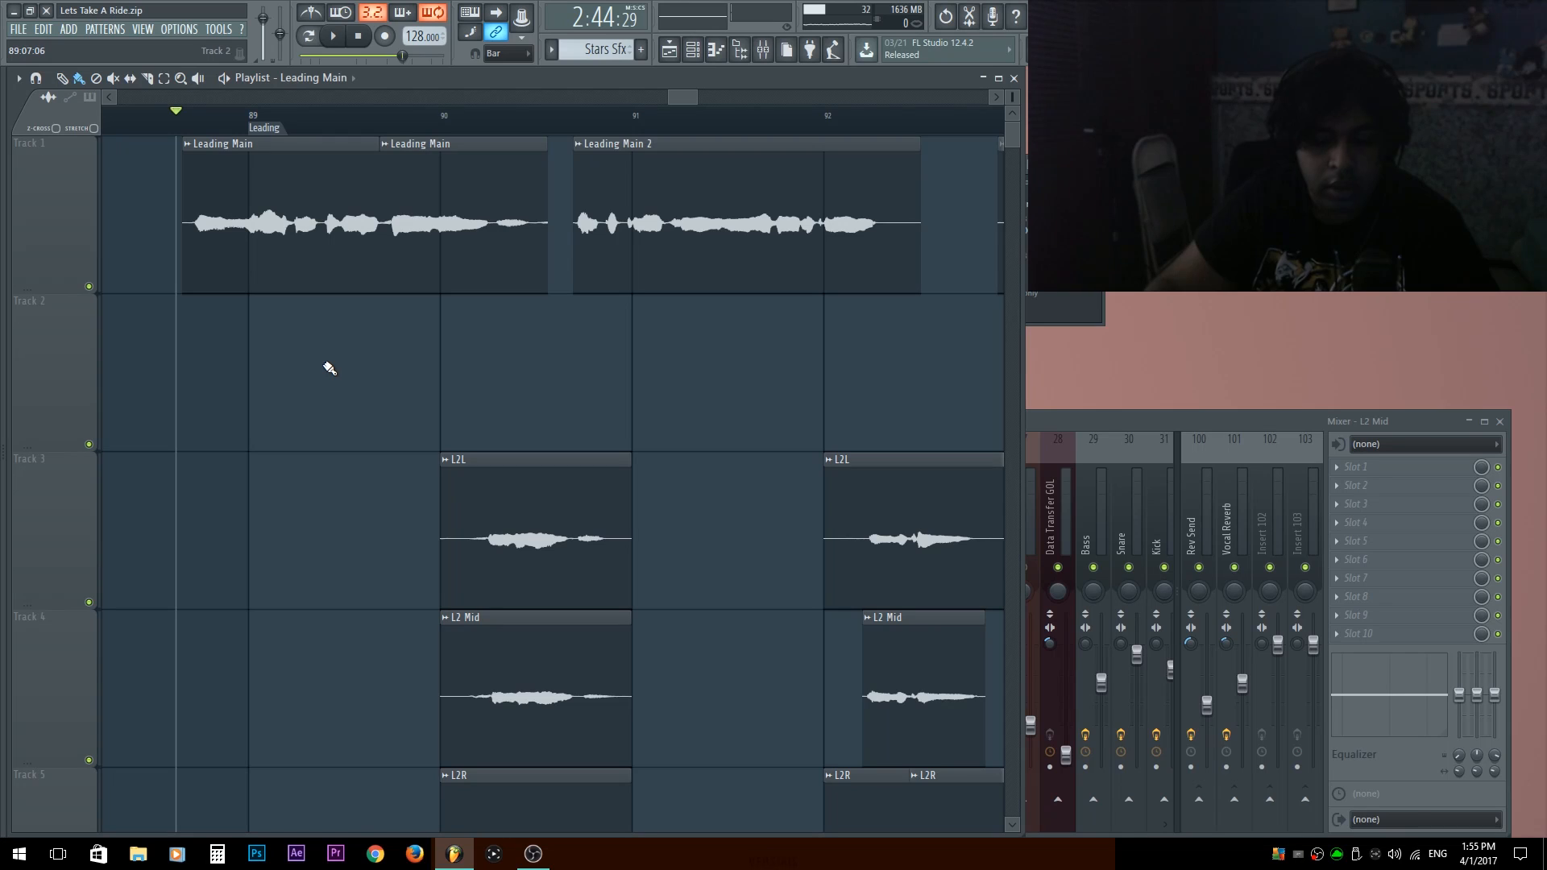
Audition the Leading Main vocal with its mixer track selected and check its routing.
key("F9")
left_click(544, 519)
left_click(547, 520)
key("space")
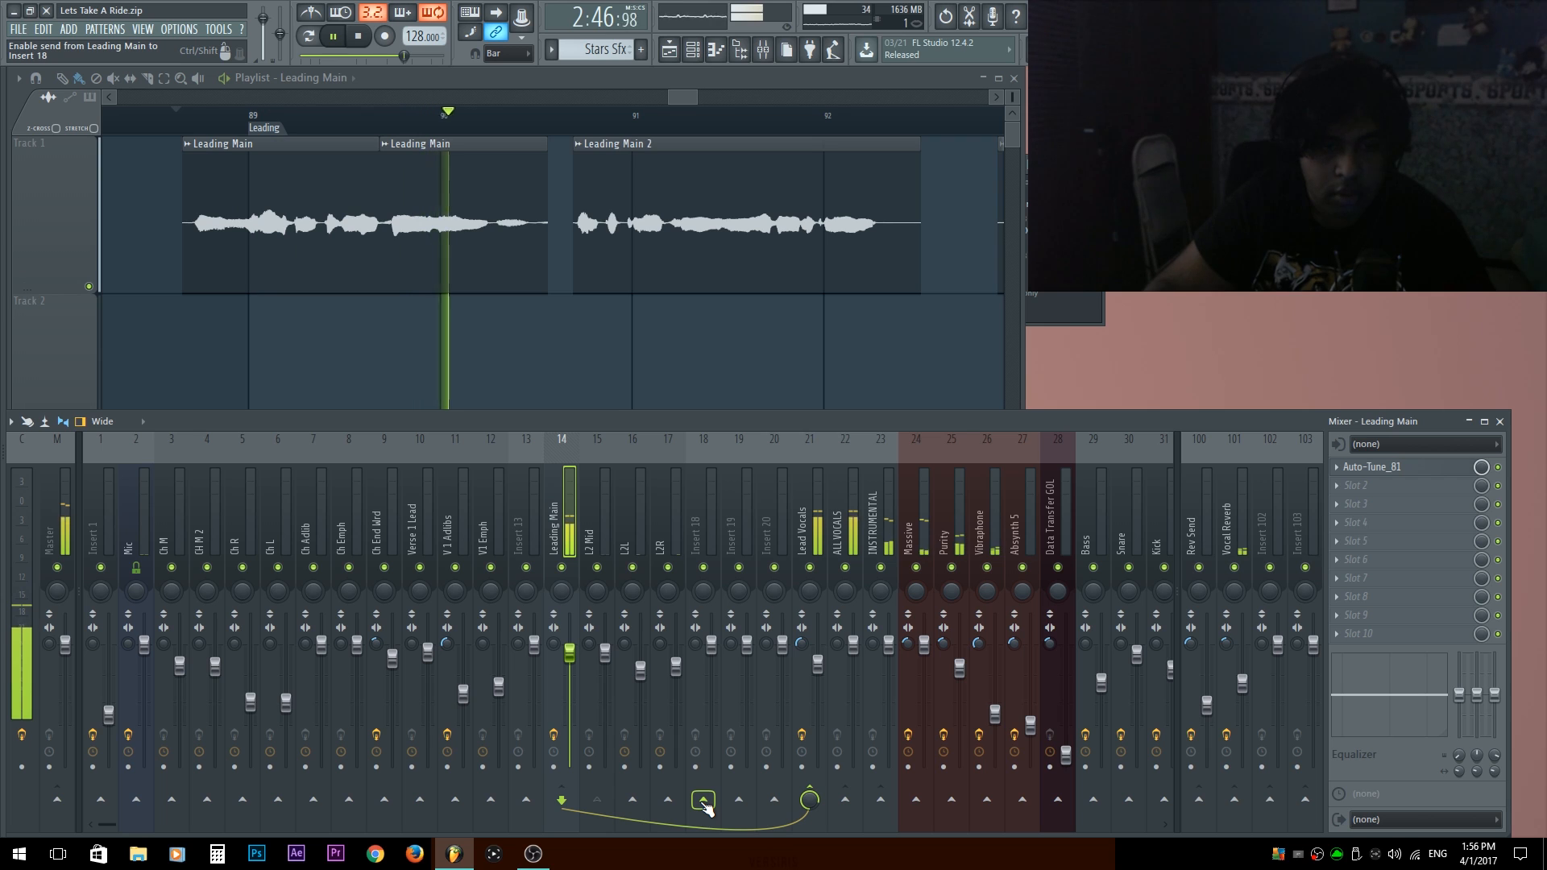
key("space")
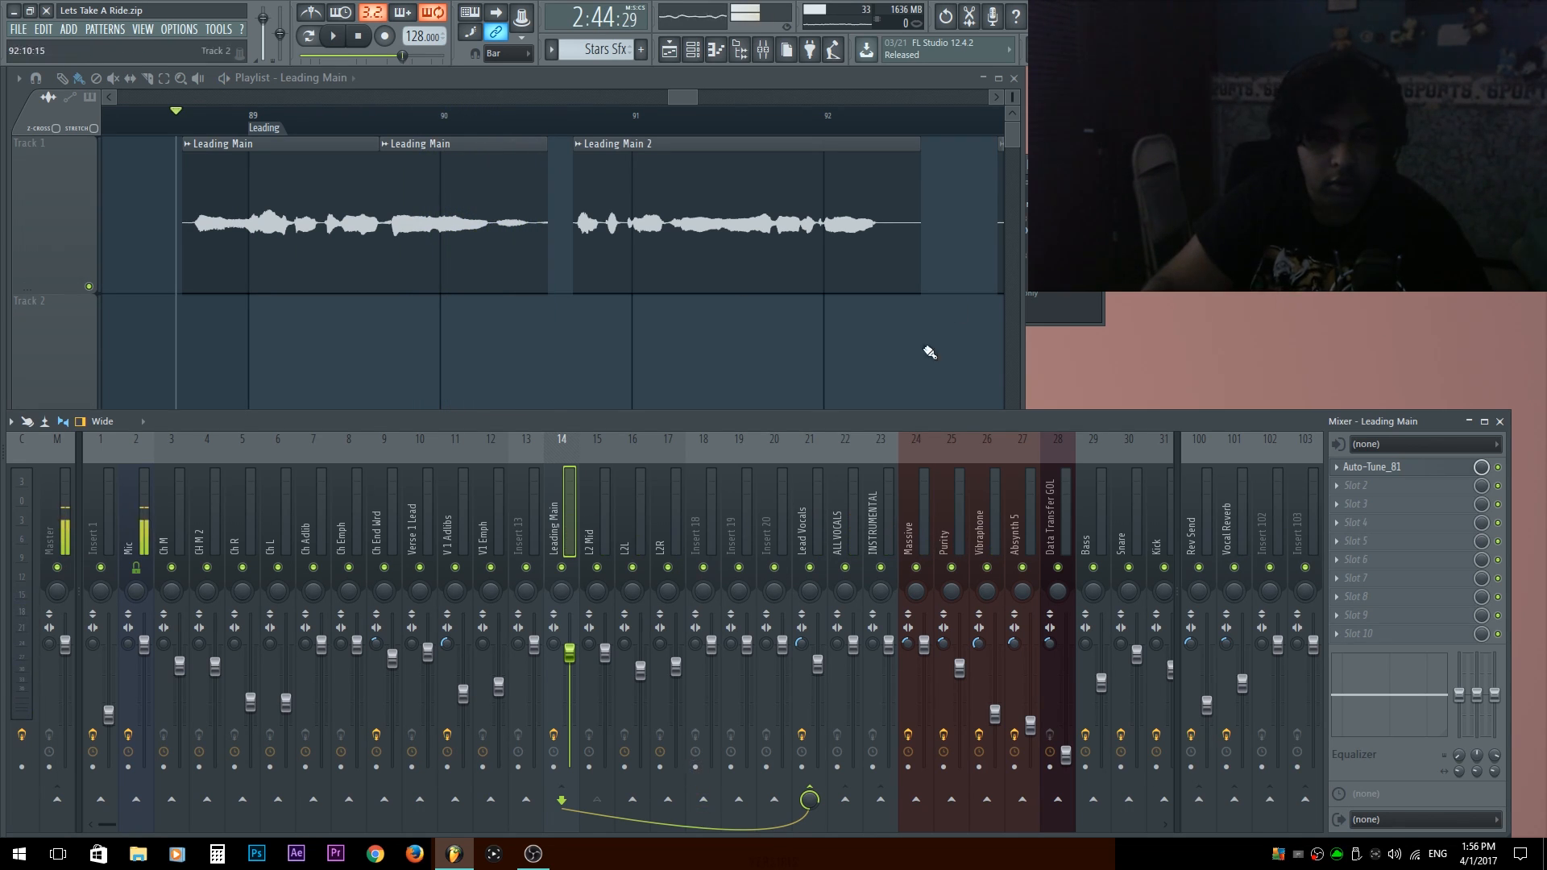
Add a send from the Lead Vocals track to Insert 20 and rename that insert Leading Delays.
left_click(796, 536)
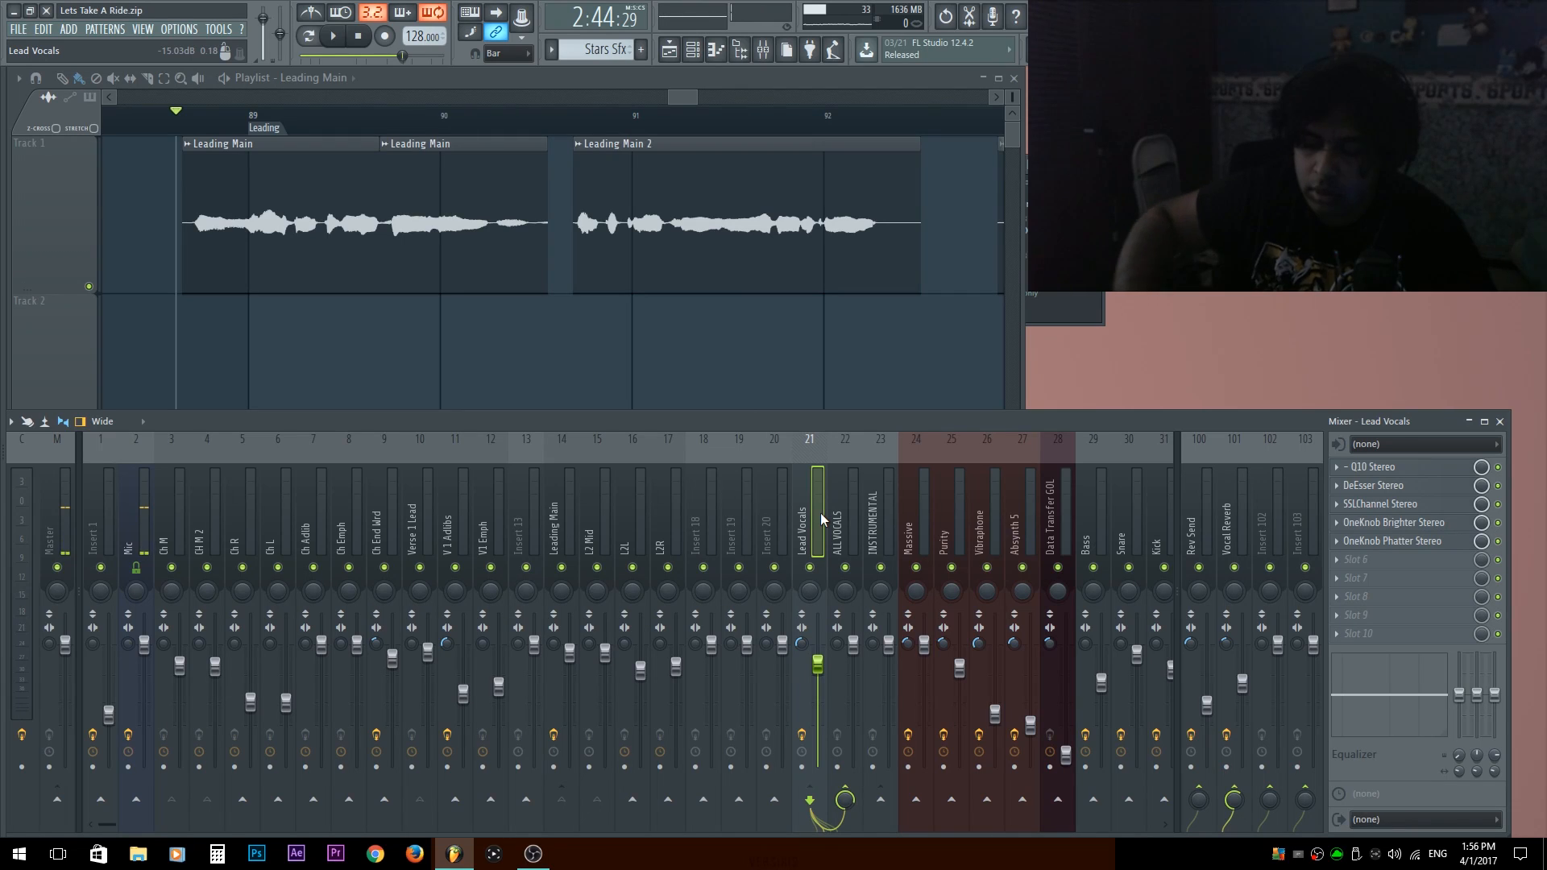
right_click(774, 801)
left_click(808, 765)
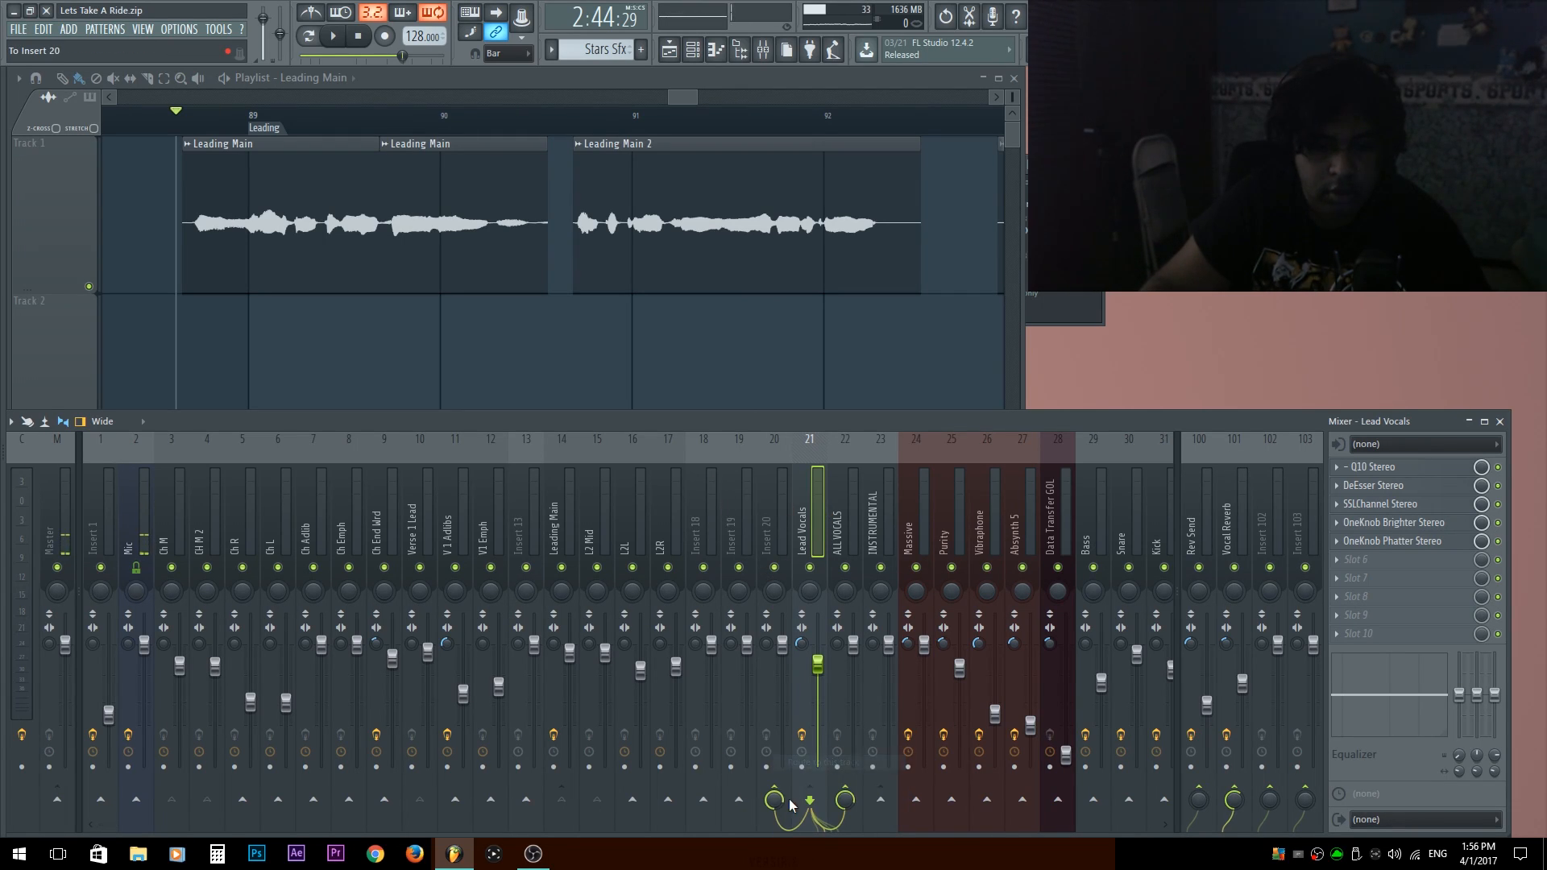
double_click(775, 520)
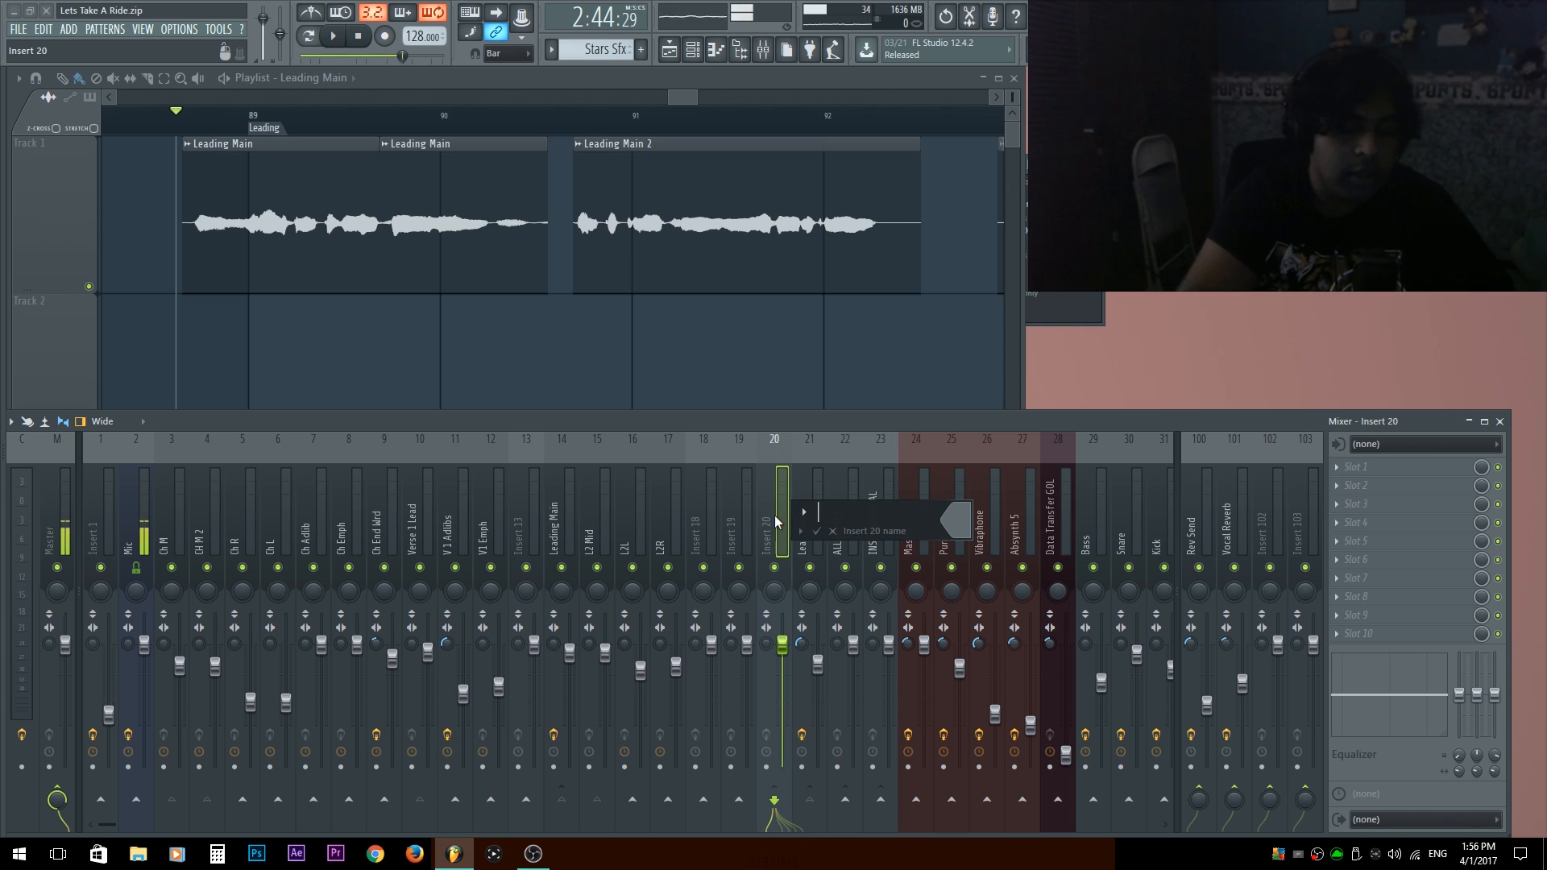
type("Leading")
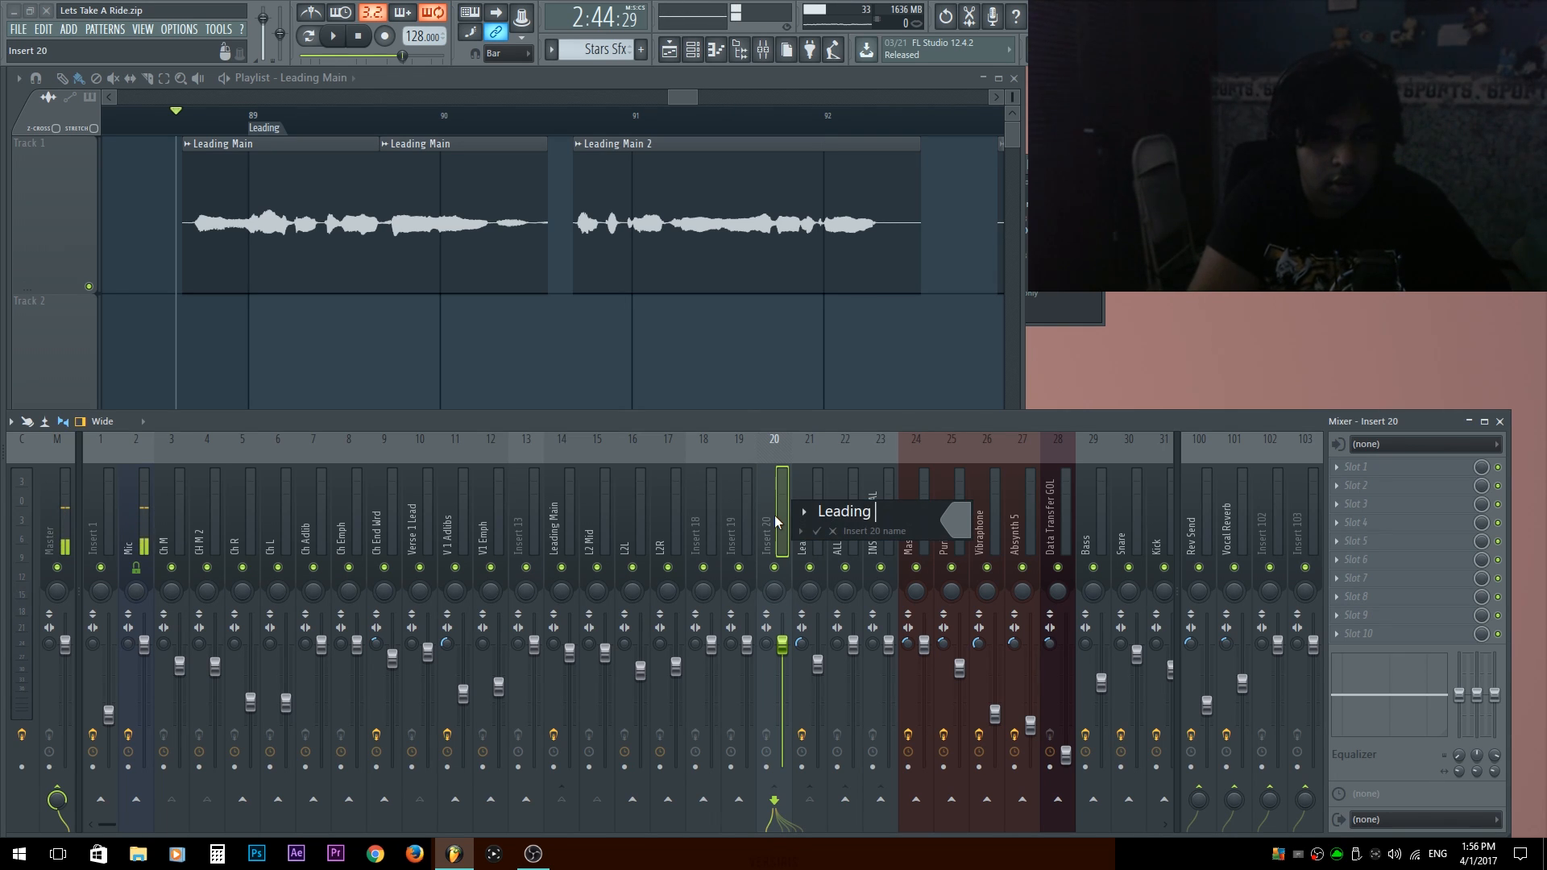
type(" Delay")
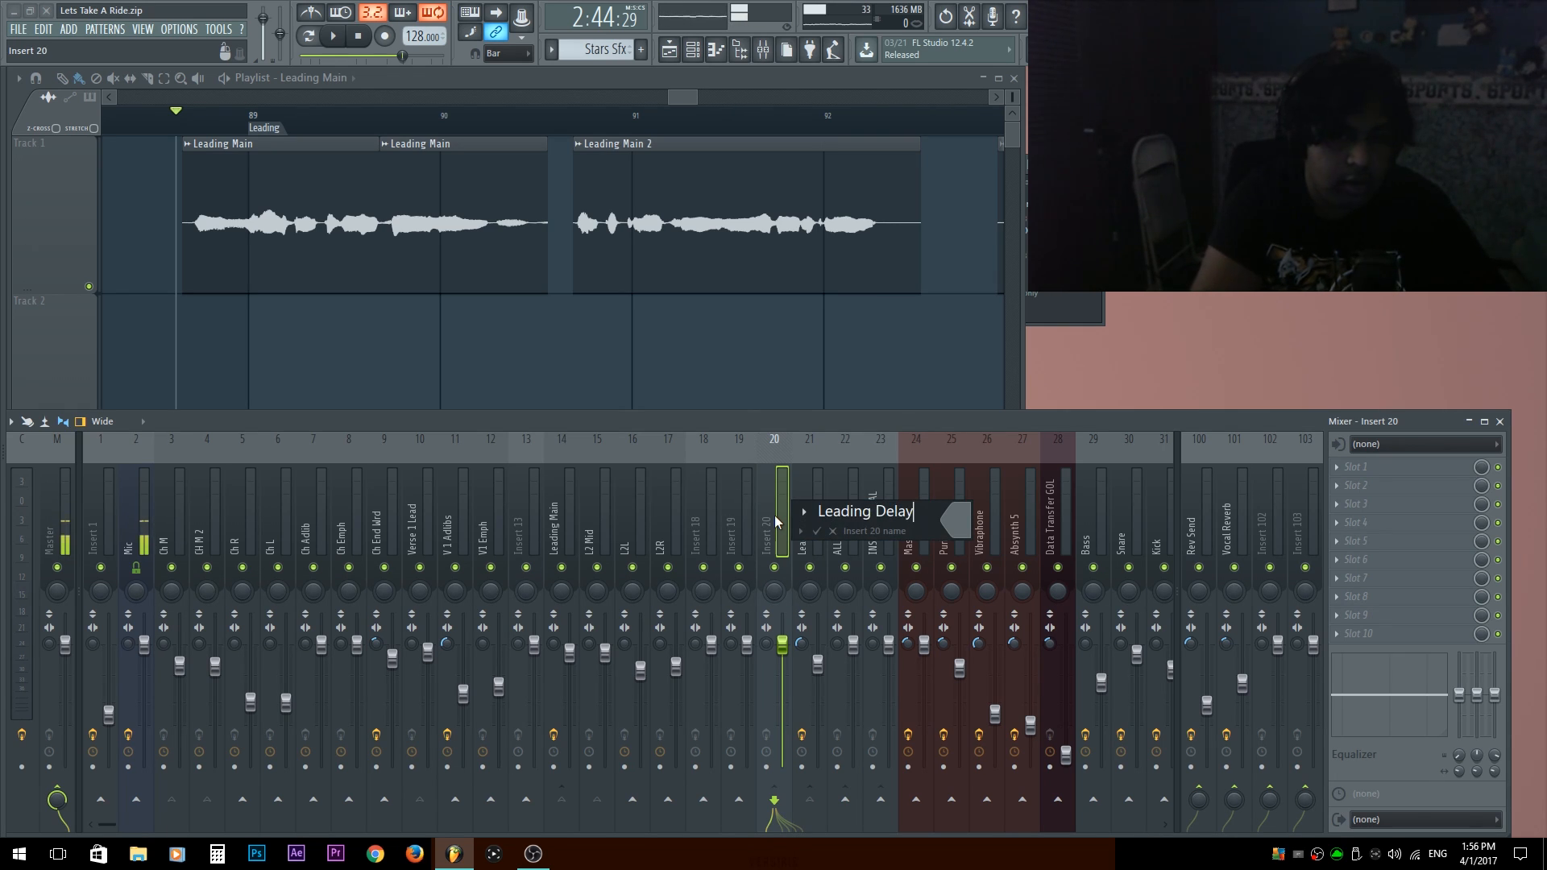
key("Return")
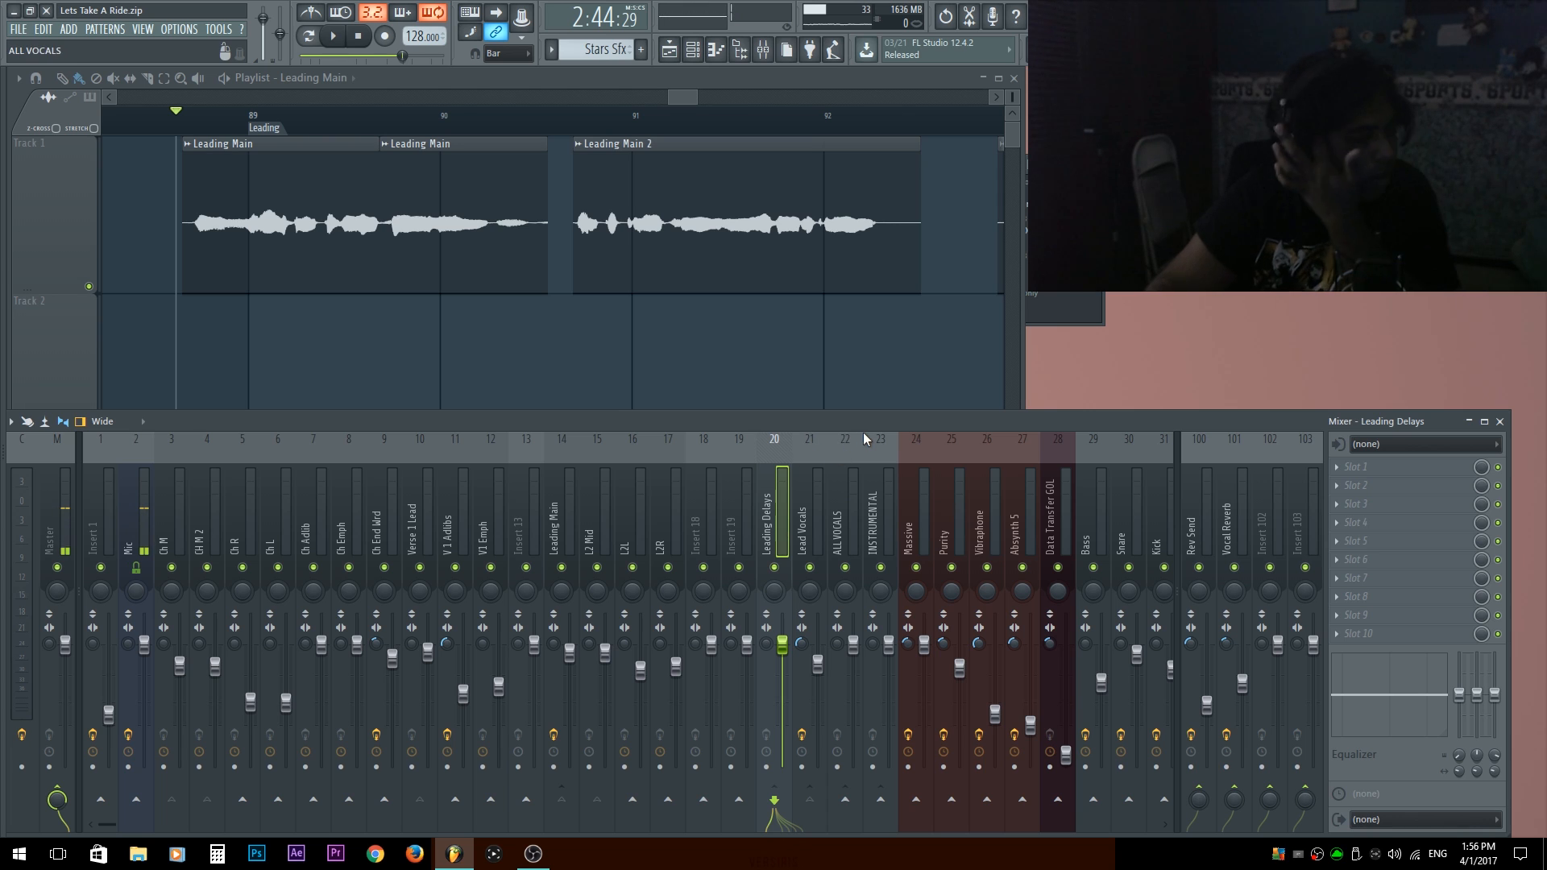
Select the playlist time range from bar 88 to bar 98, covering the whole Leading section.
left_click(823, 528)
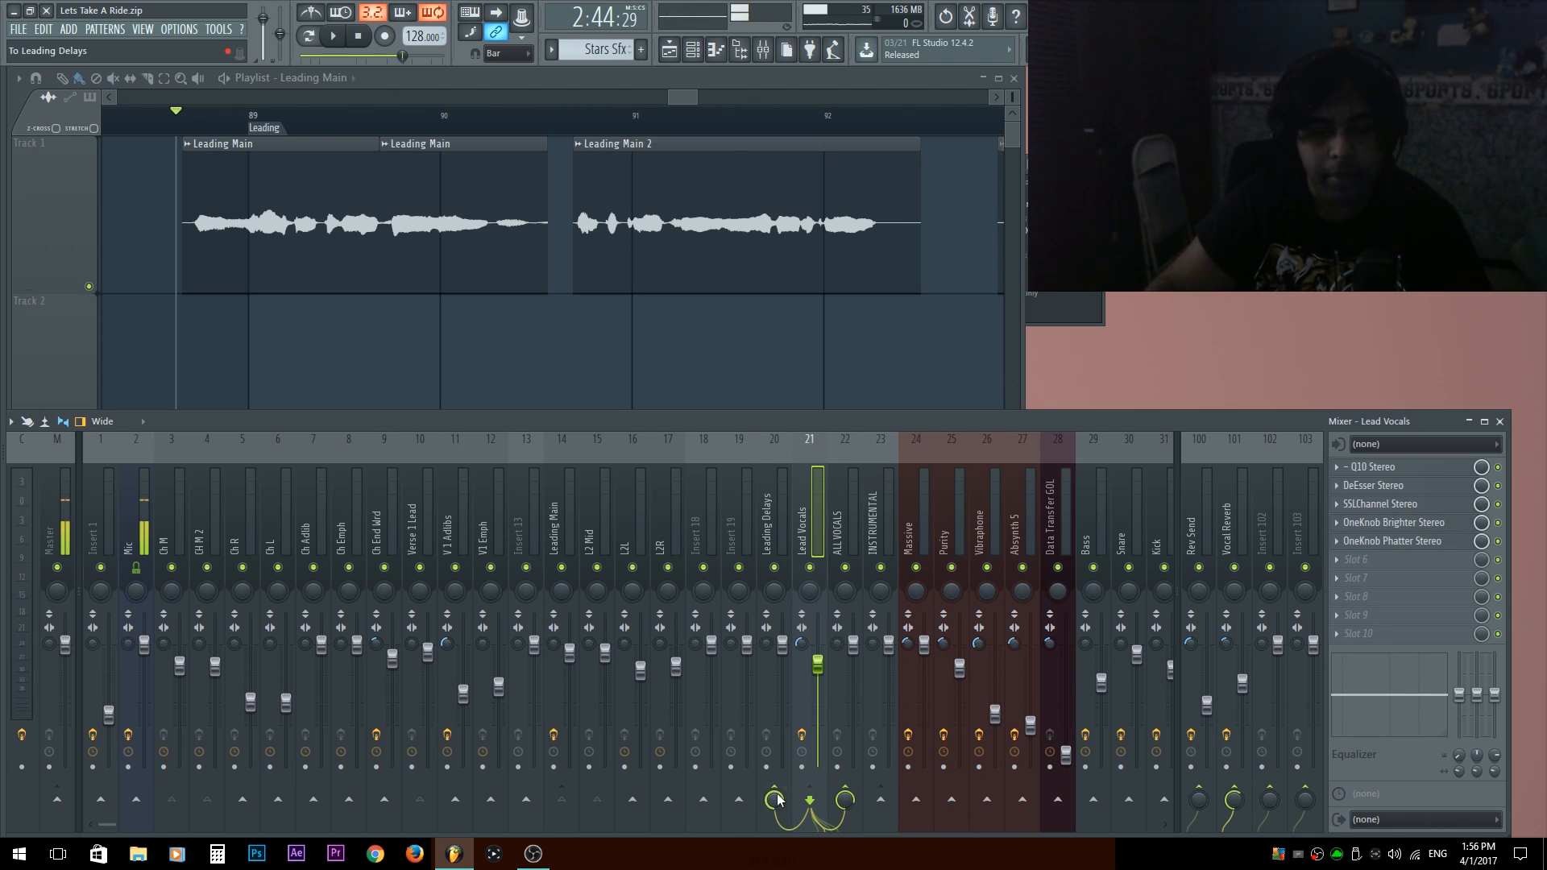
right_click(338, 345)
scroll(336, 343, "down", 3)
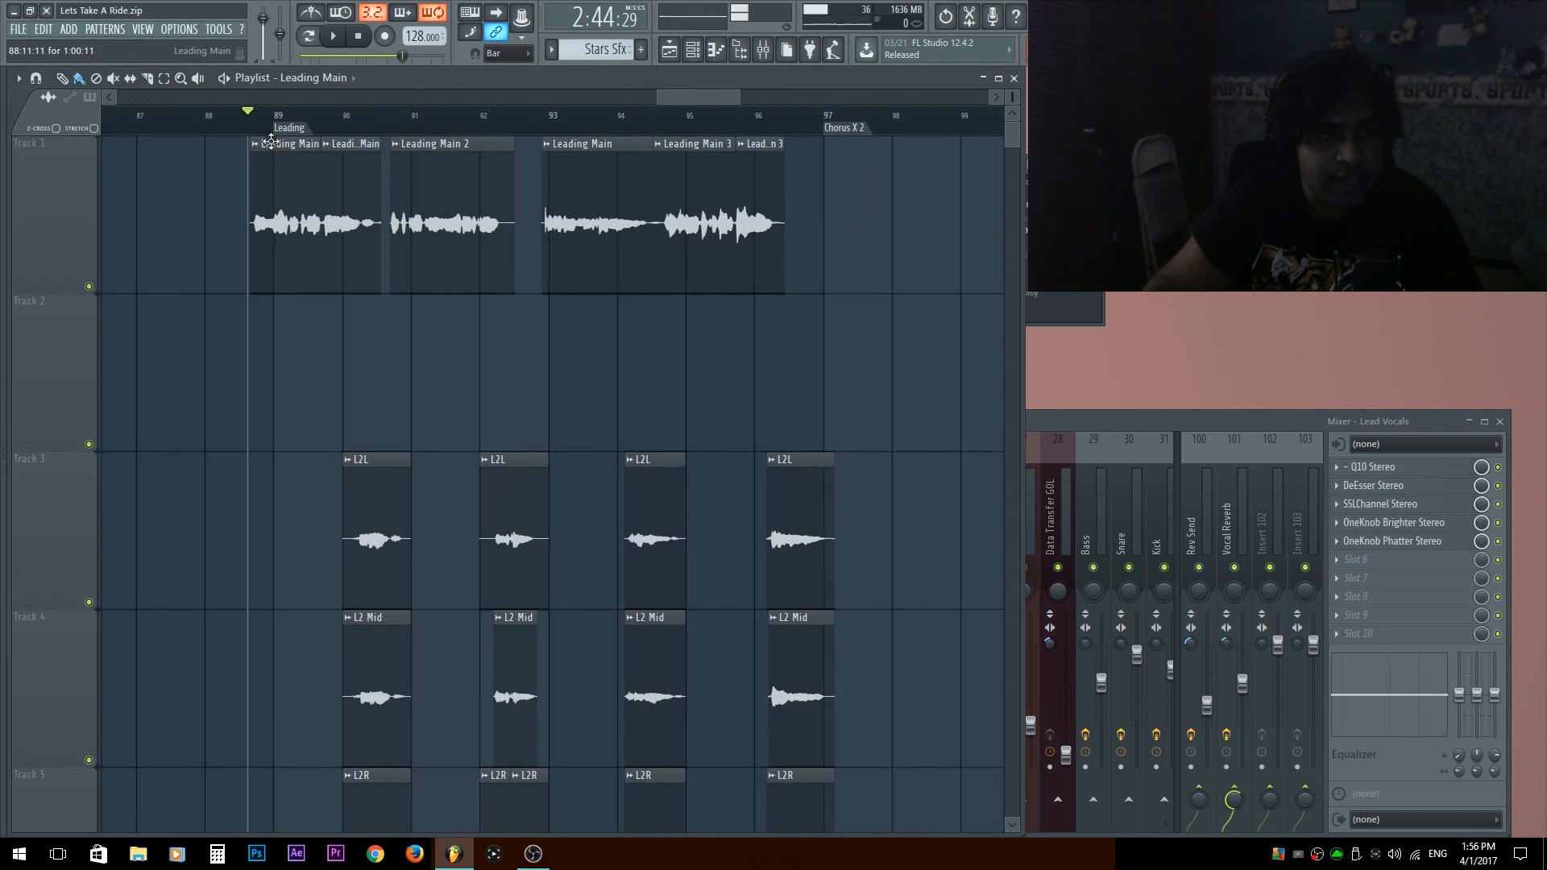
left_click_drag(219, 118, 900, 148)
key("ctrl+d")
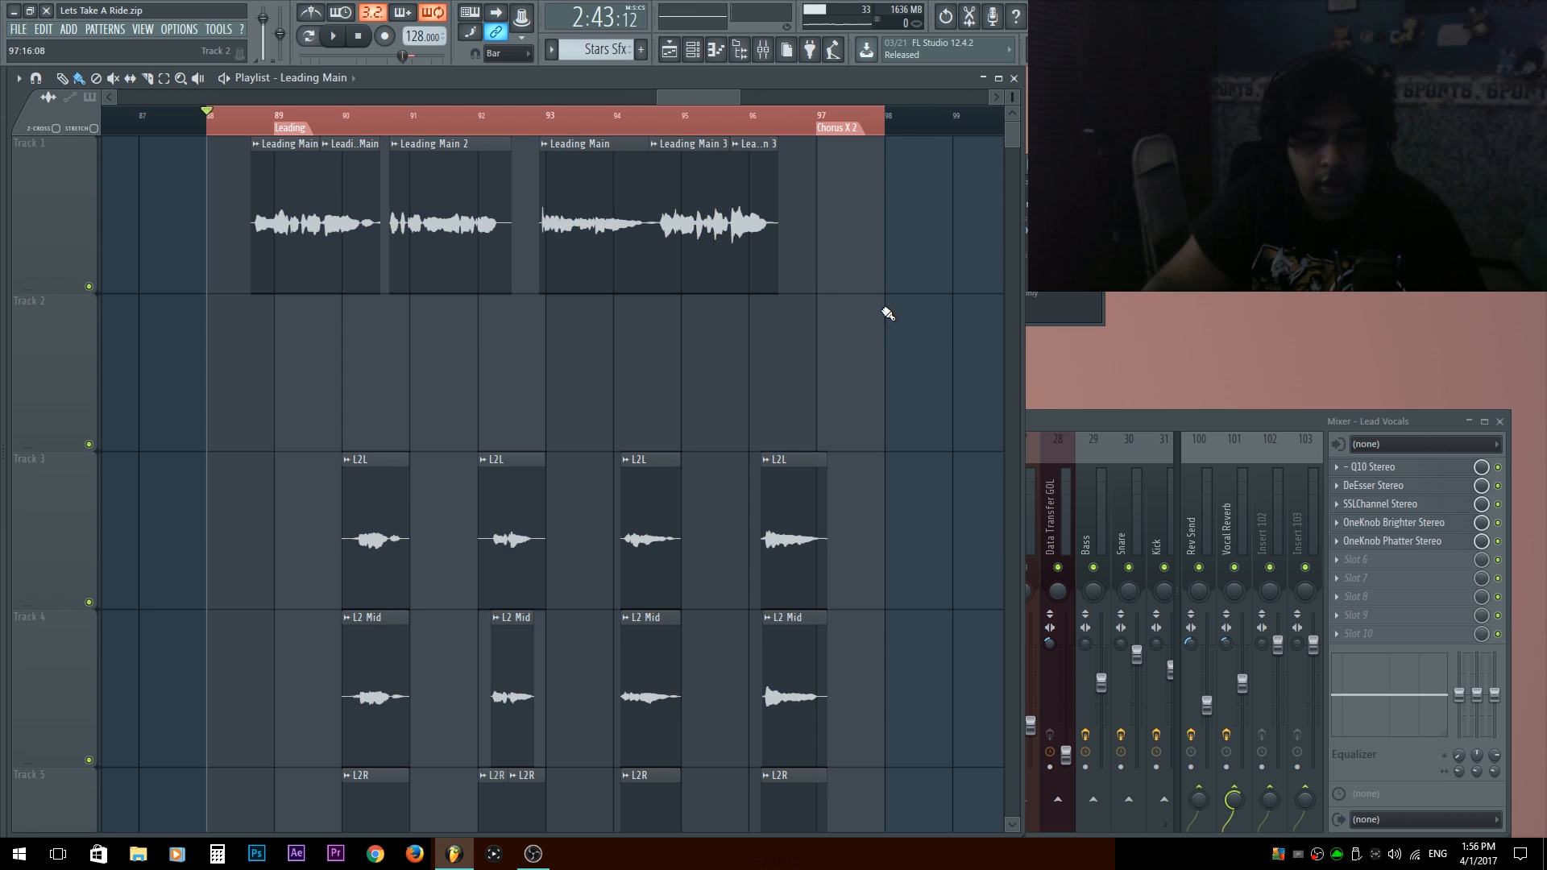
Create an automation clip for the Lead Vocals track's send to Leading Delays.
left_click(1173, 422)
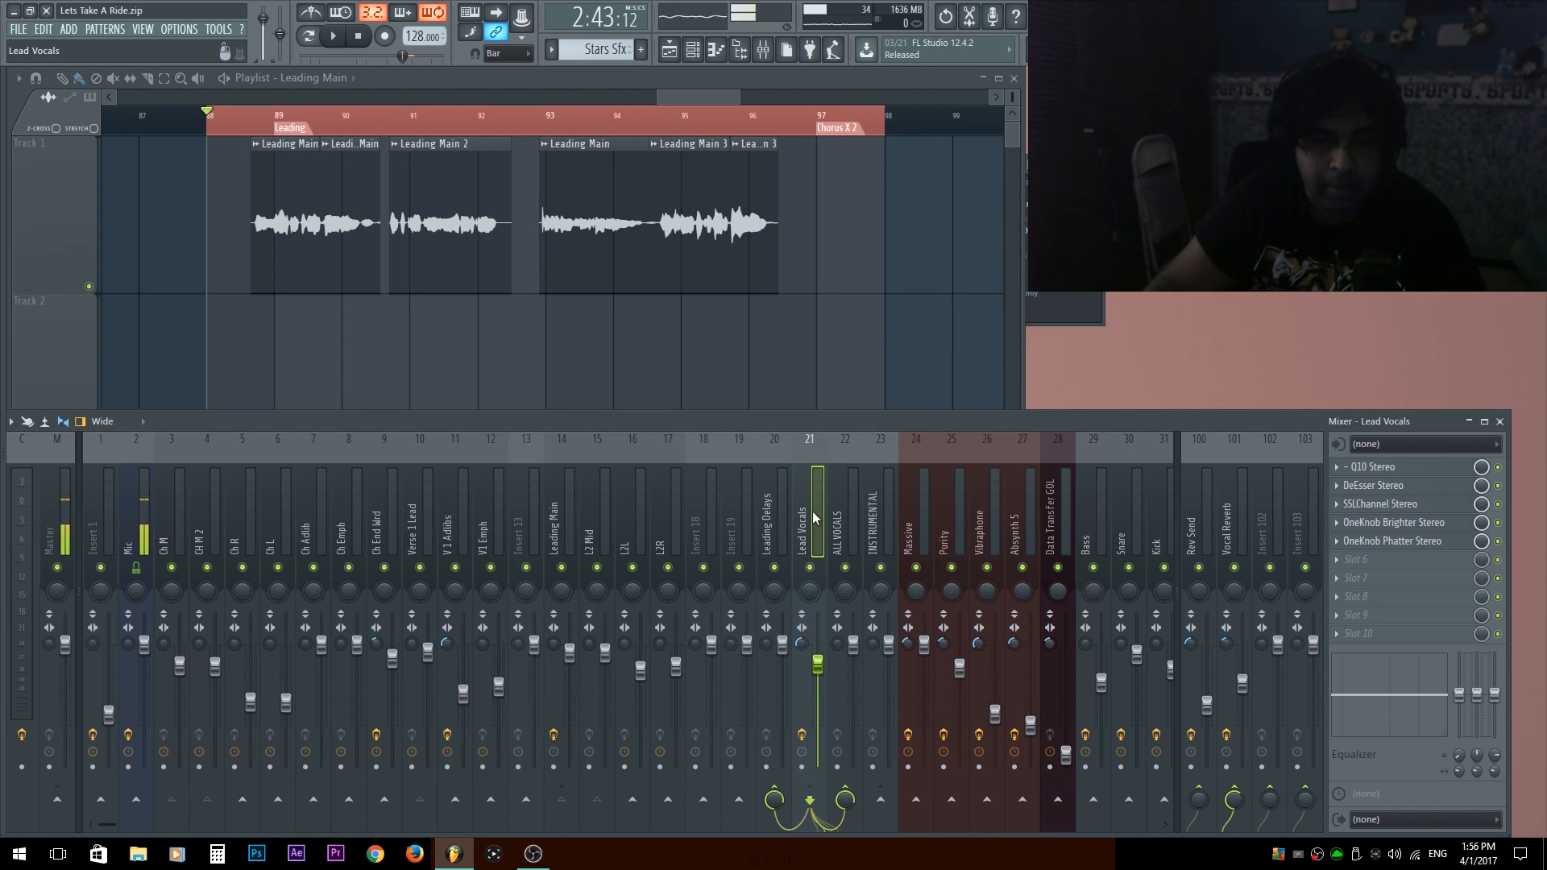
left_click(768, 534)
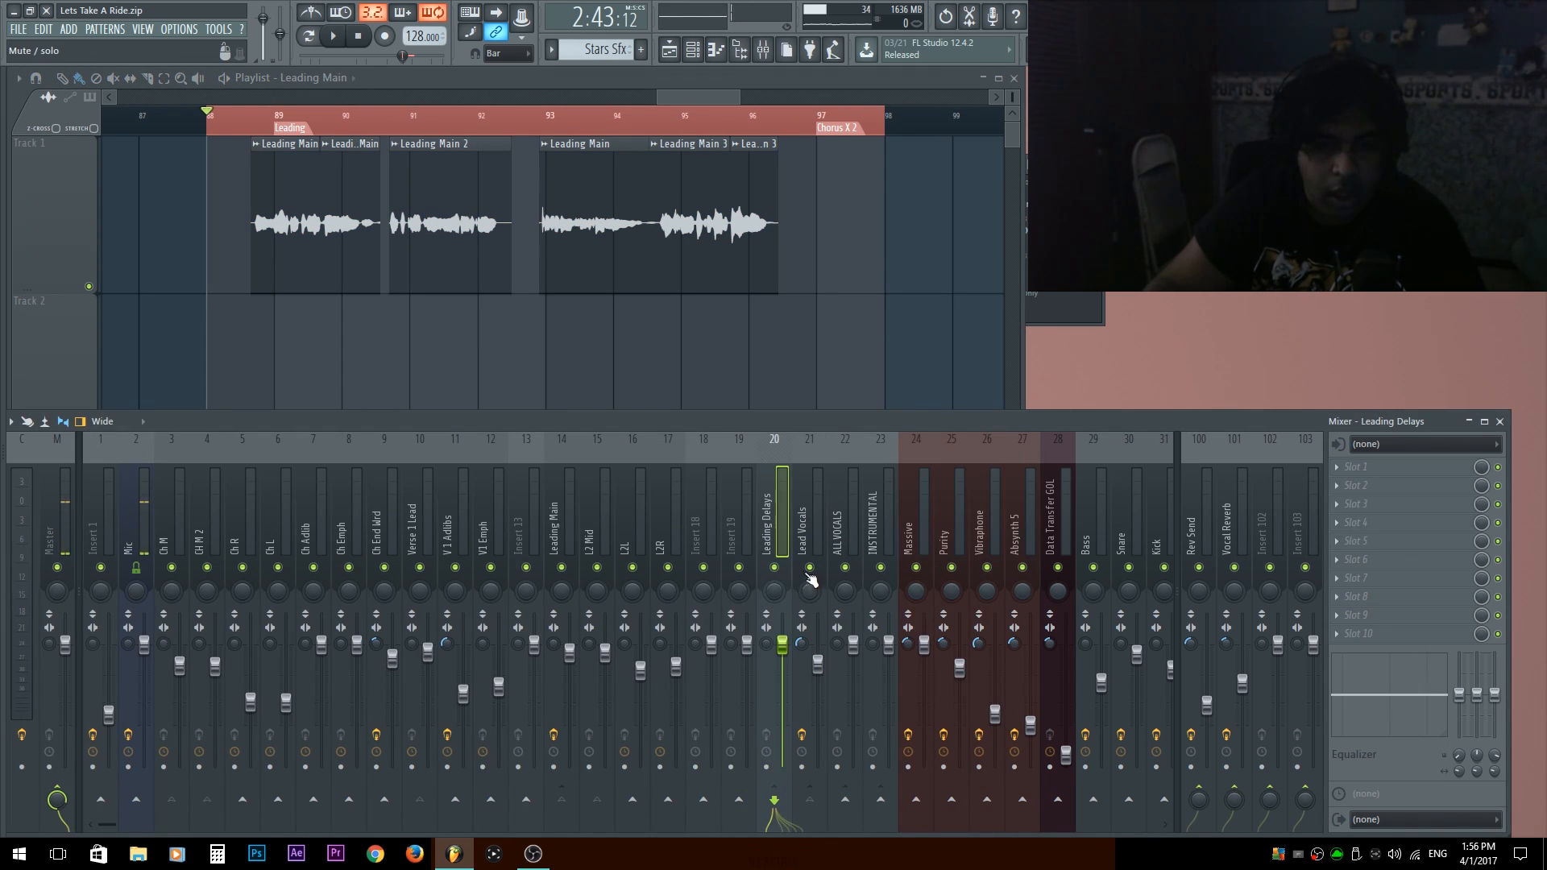
left_click(750, 539)
left_click(786, 511)
left_click(815, 521)
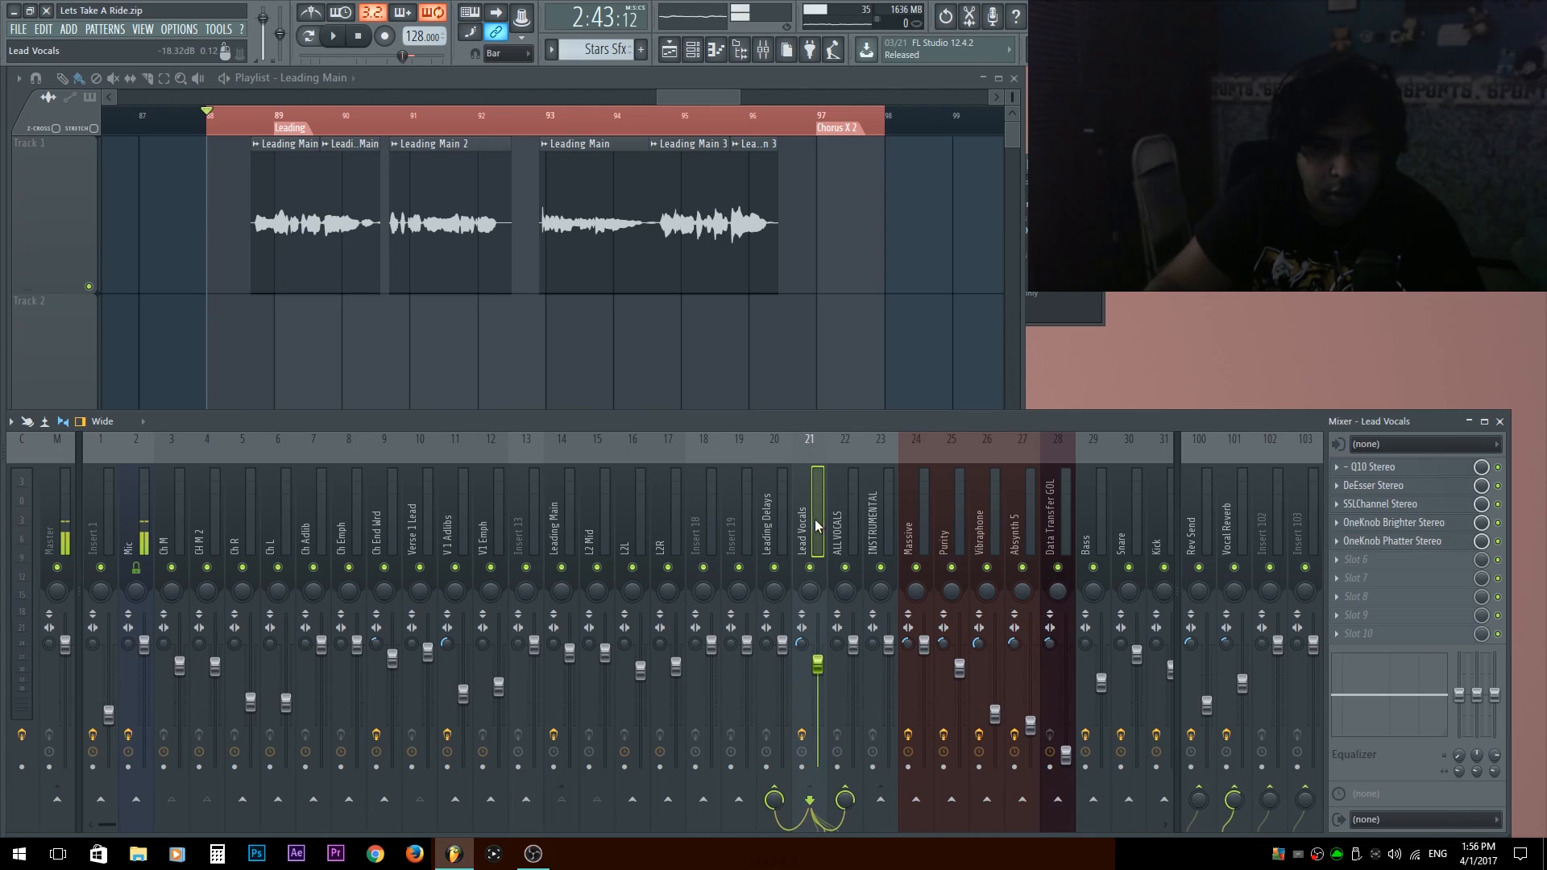
right_click(775, 797)
left_click(860, 698)
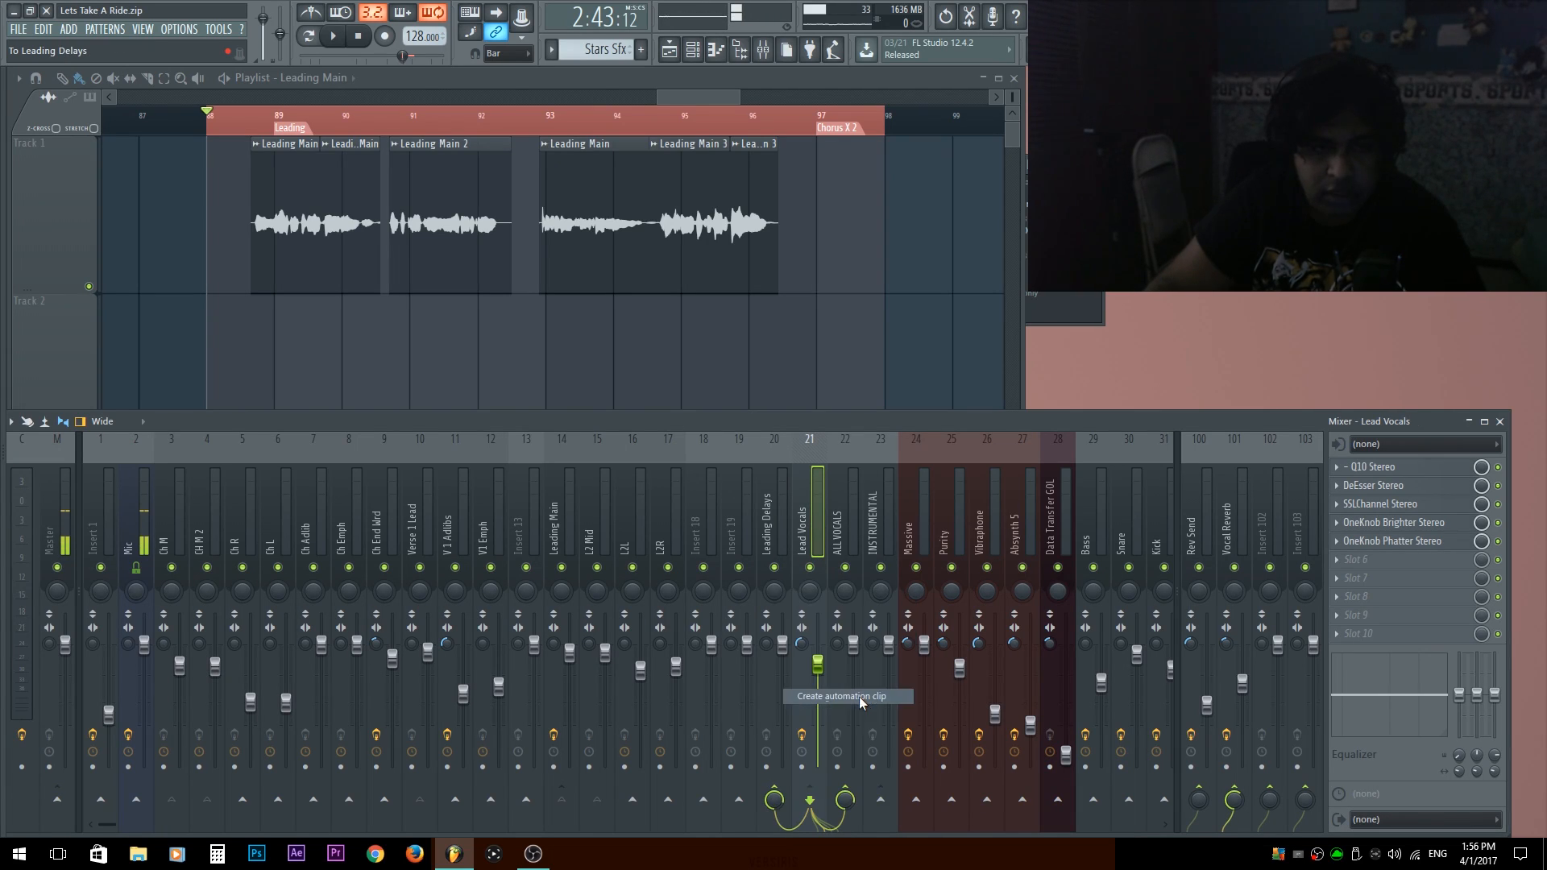
Add a Hold-mode point to the send automation, move it to bar 94 and give it the starting point's copied 80% value.
right_click(208, 338)
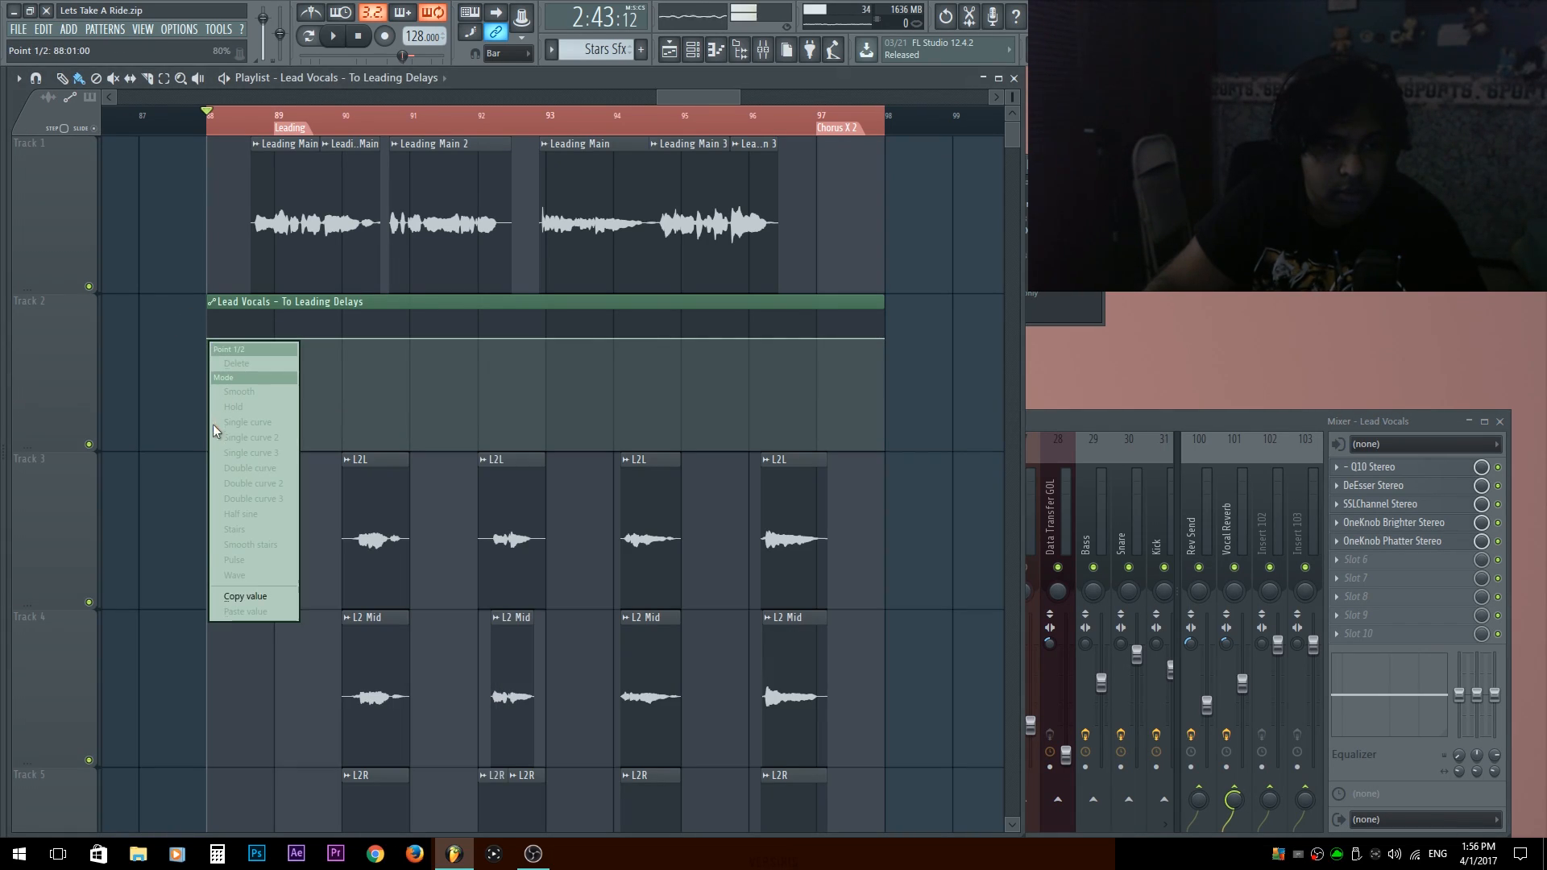
left_click(237, 597)
left_click(274, 337)
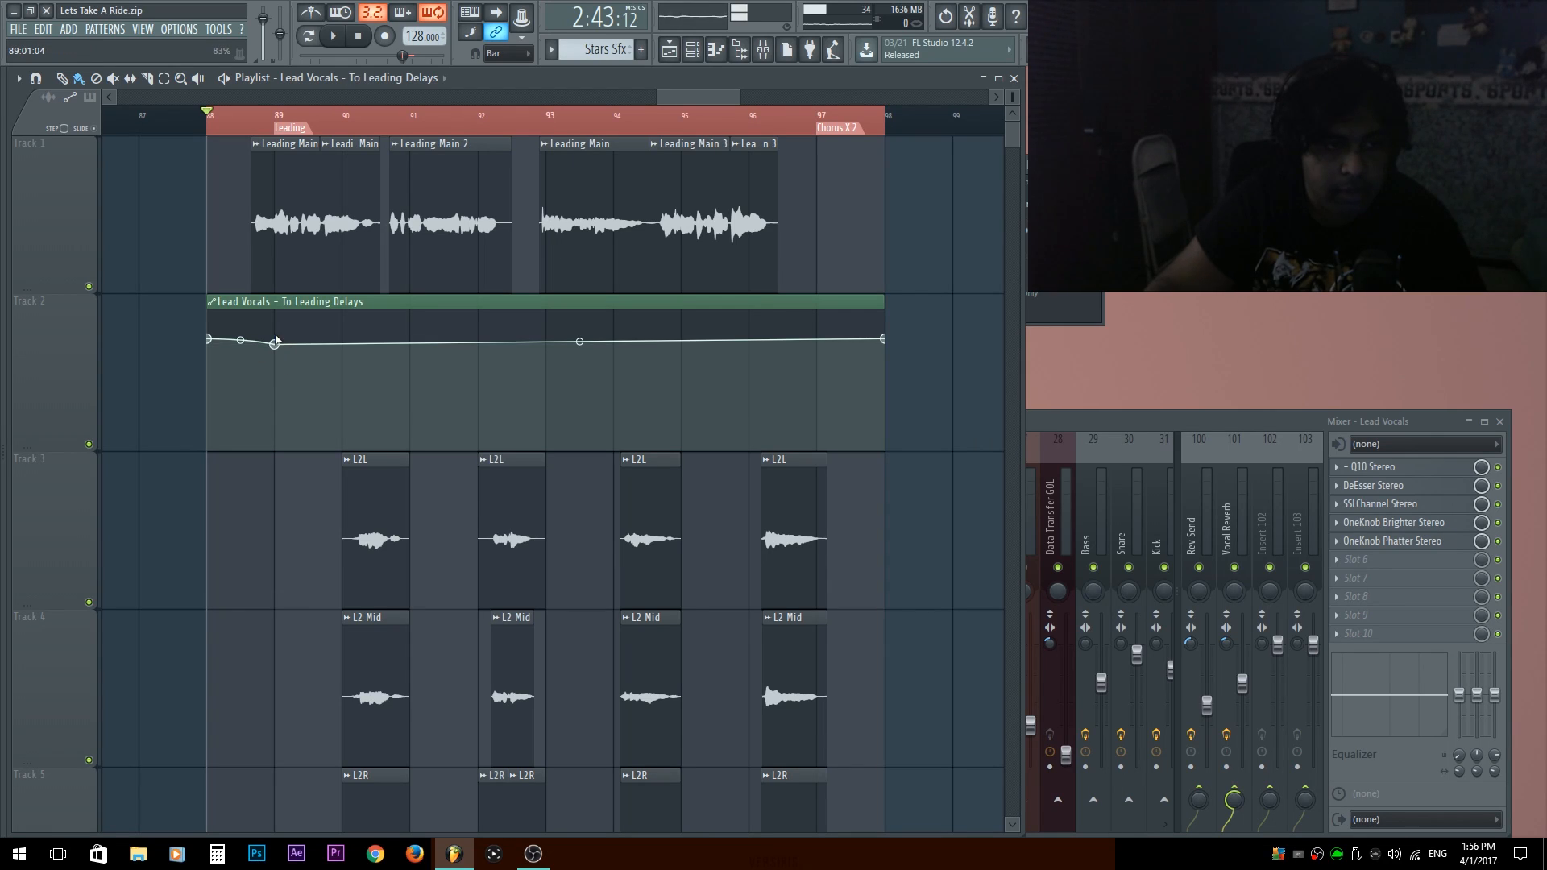
key("ctrl+z")
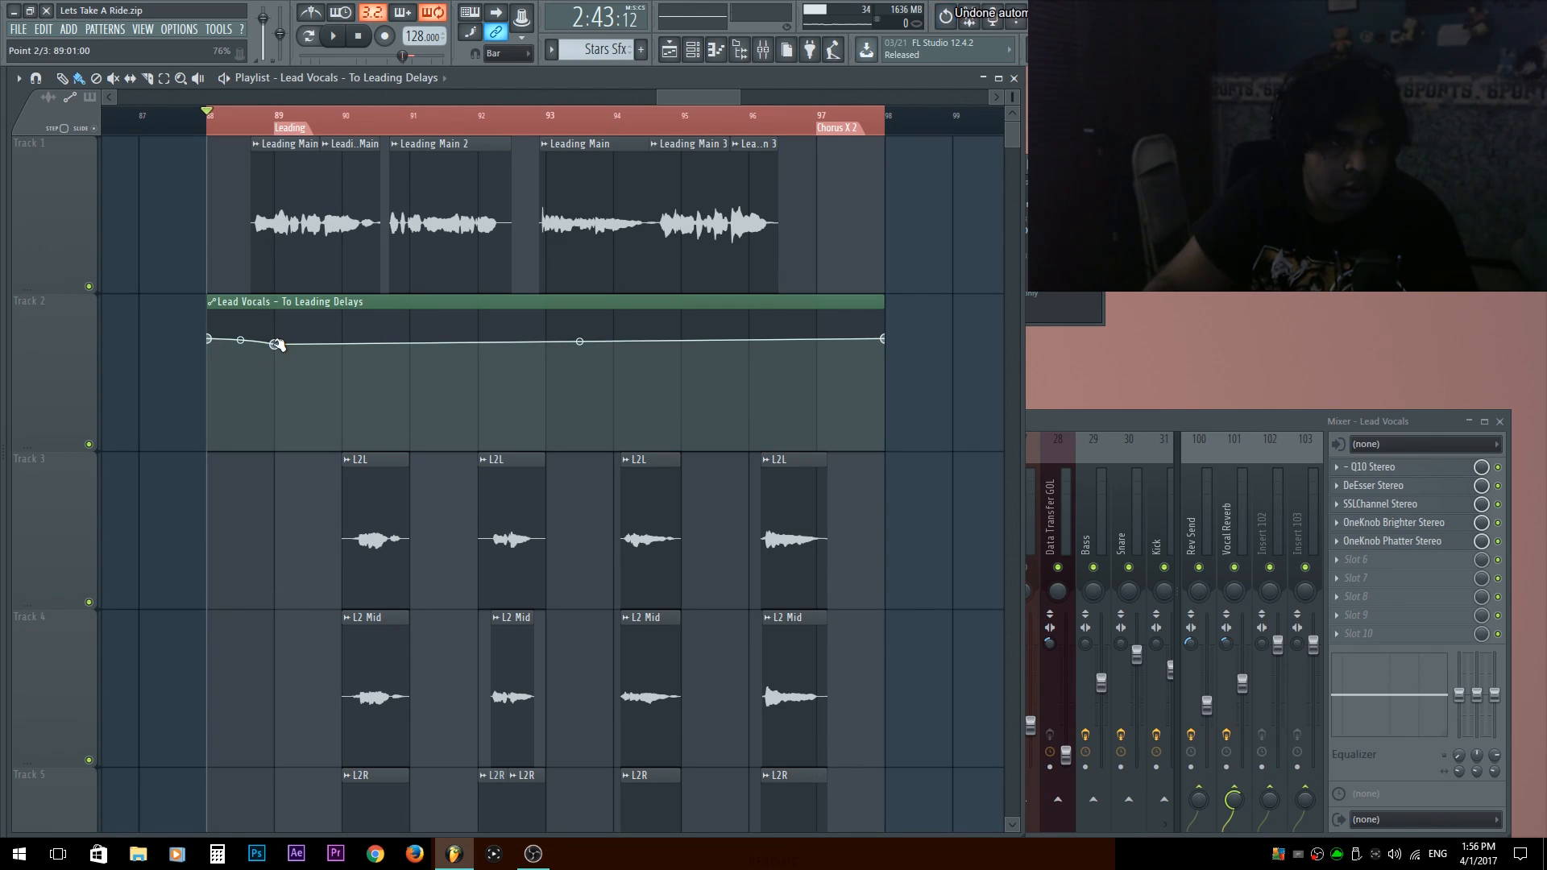
right_click(276, 345)
left_click(318, 408)
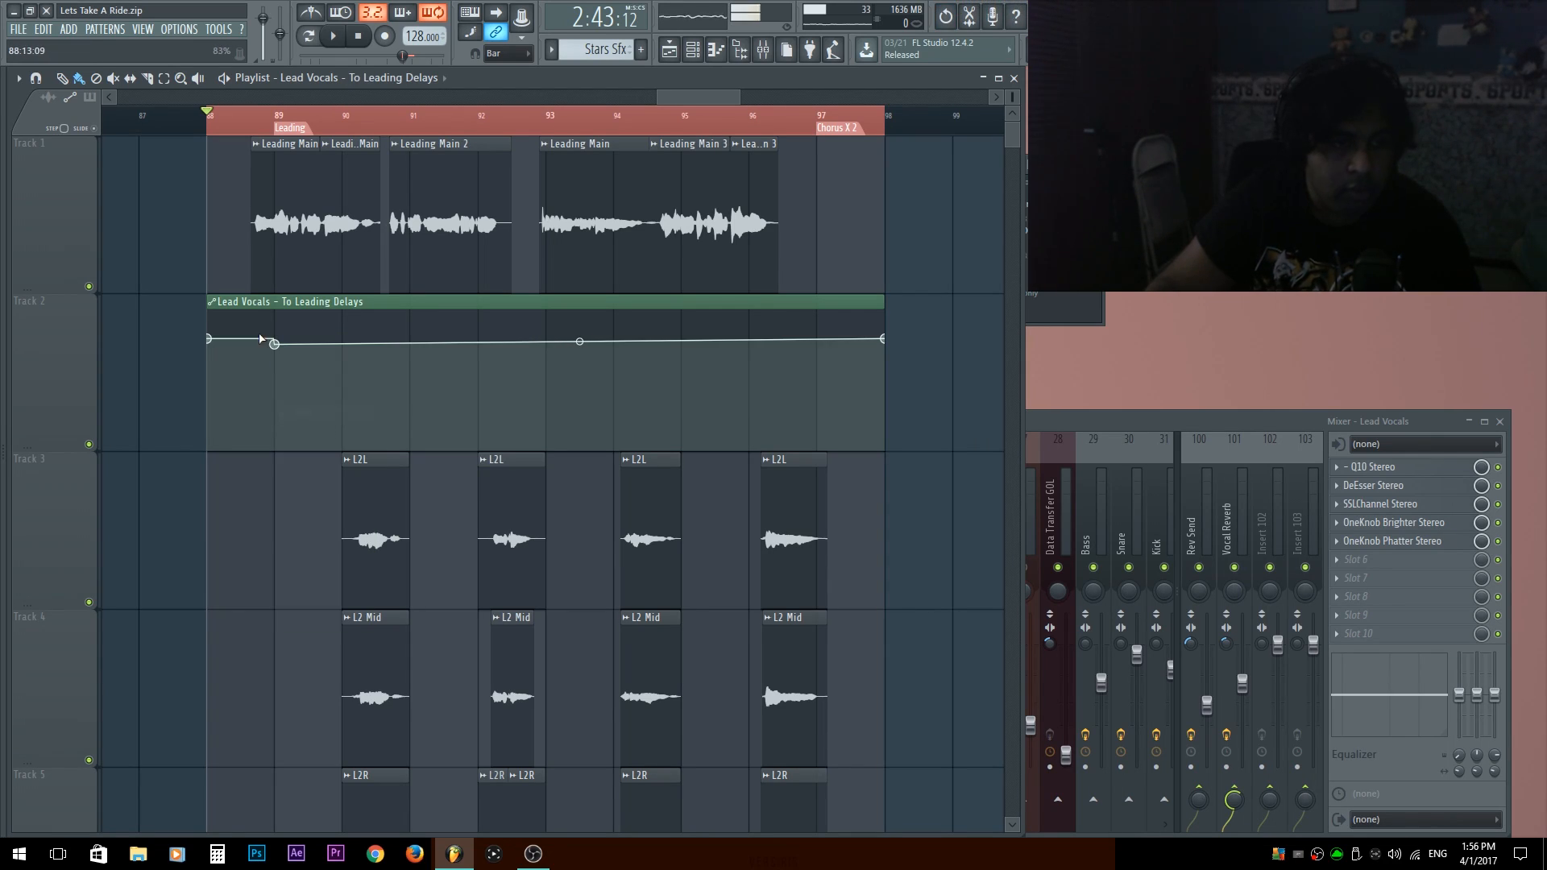
left_click_drag(274, 344, 615, 361)
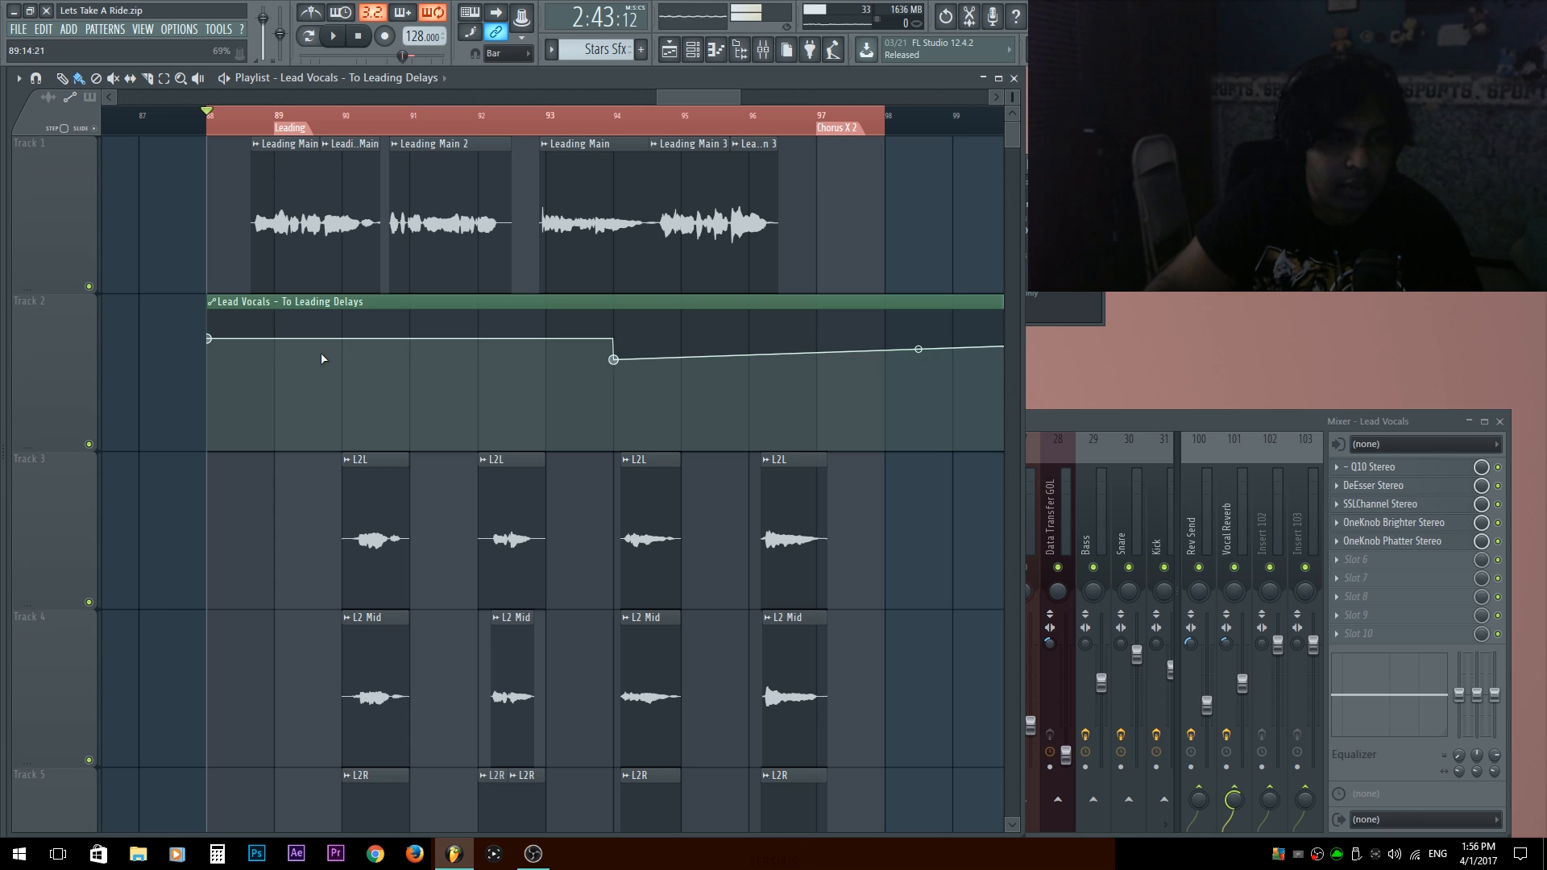
right_click(614, 360)
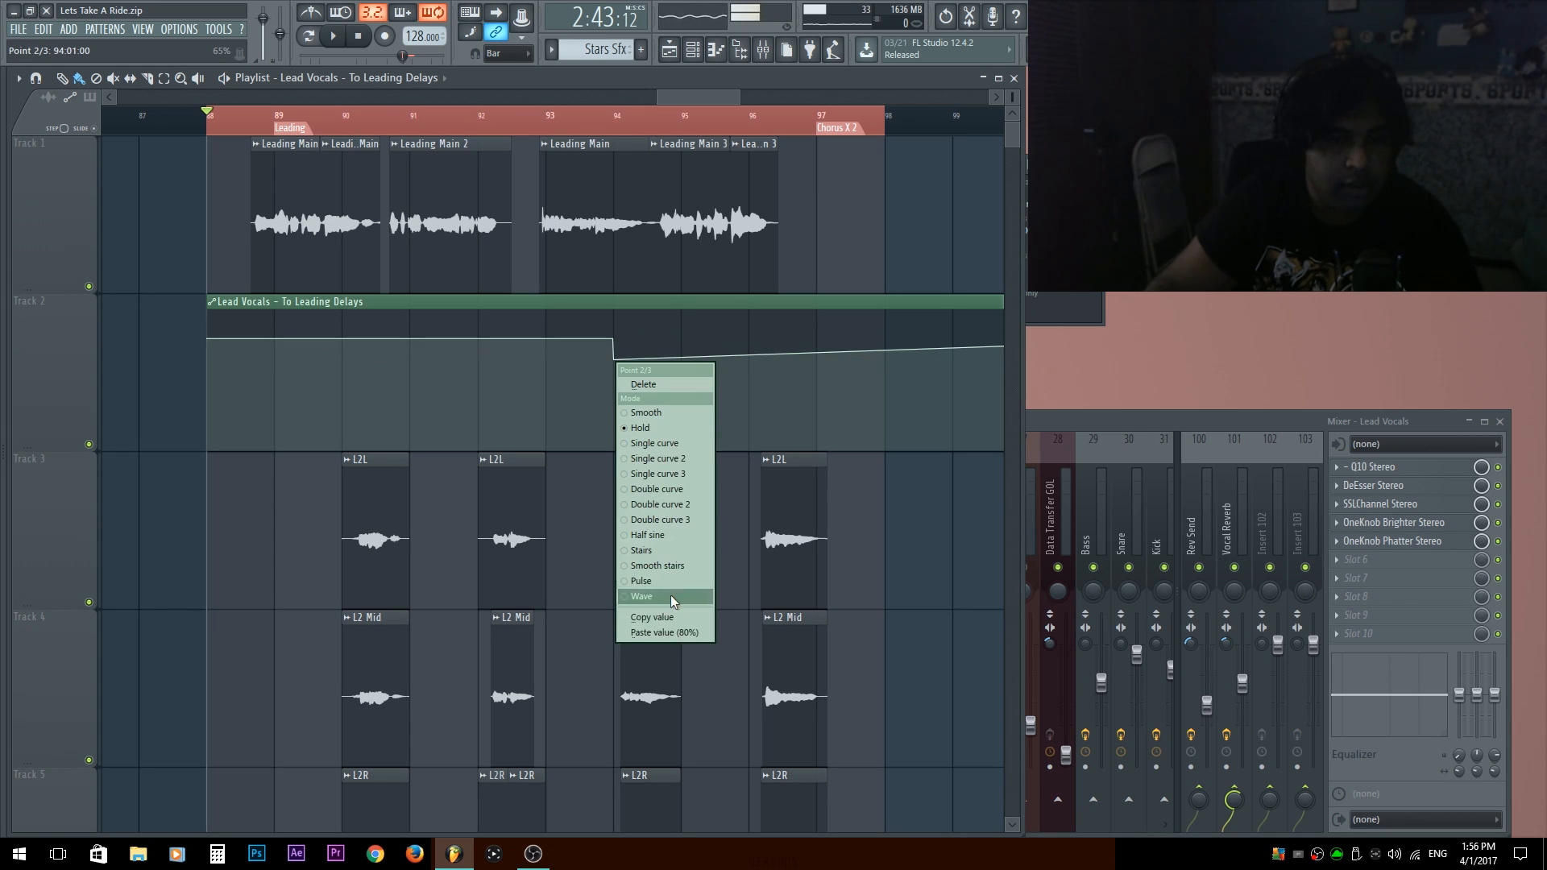
left_click(663, 633)
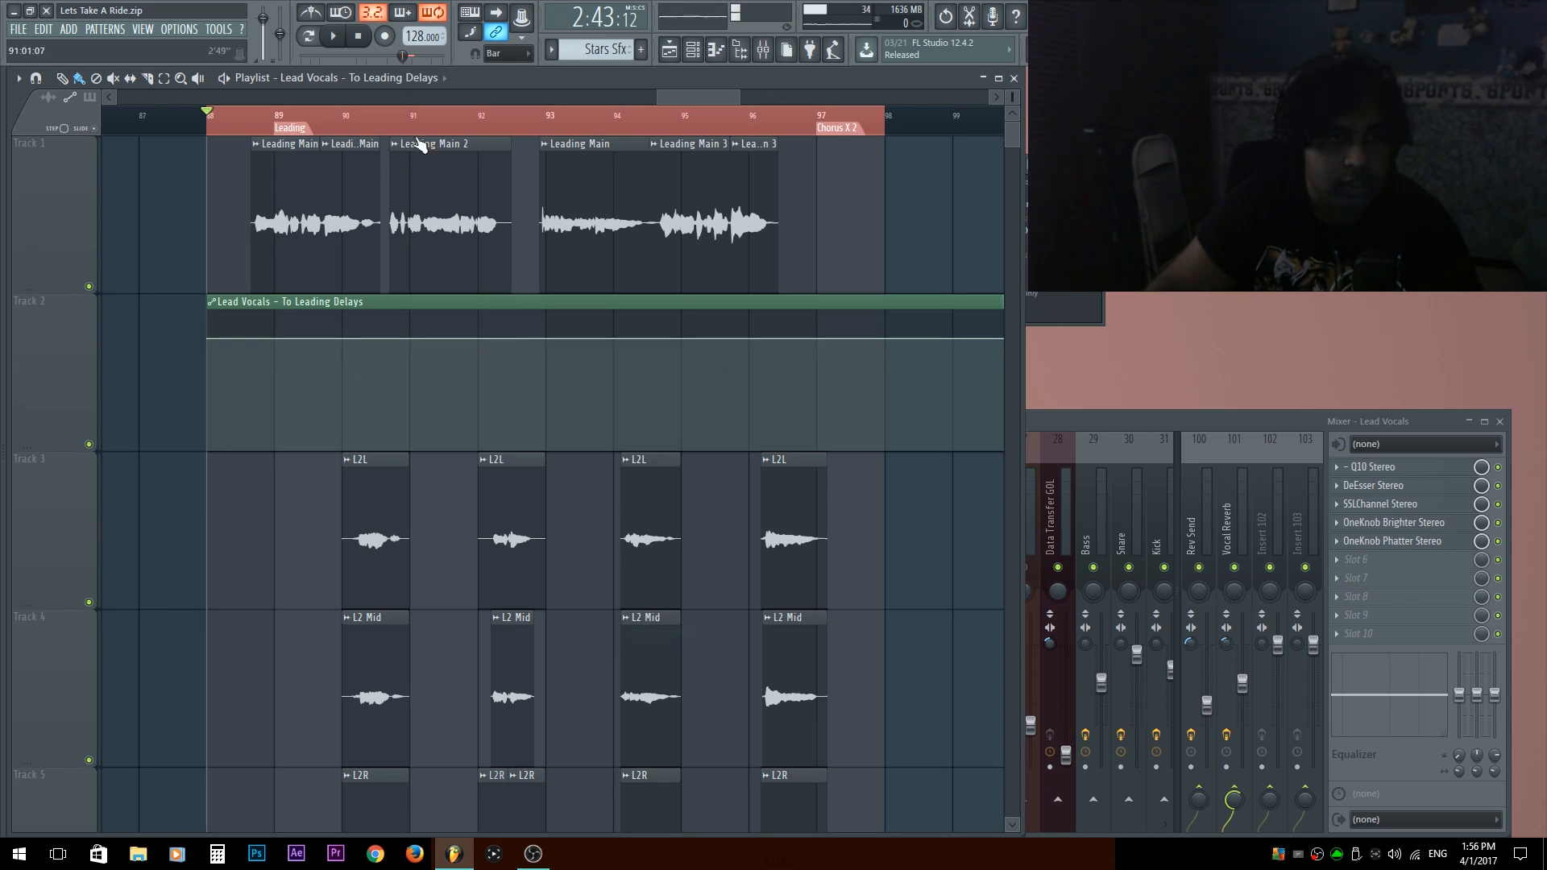
Drop the send automation's starting point to zero, move the second point to bar 90 and paste 80% onto it.
left_click(362, 125)
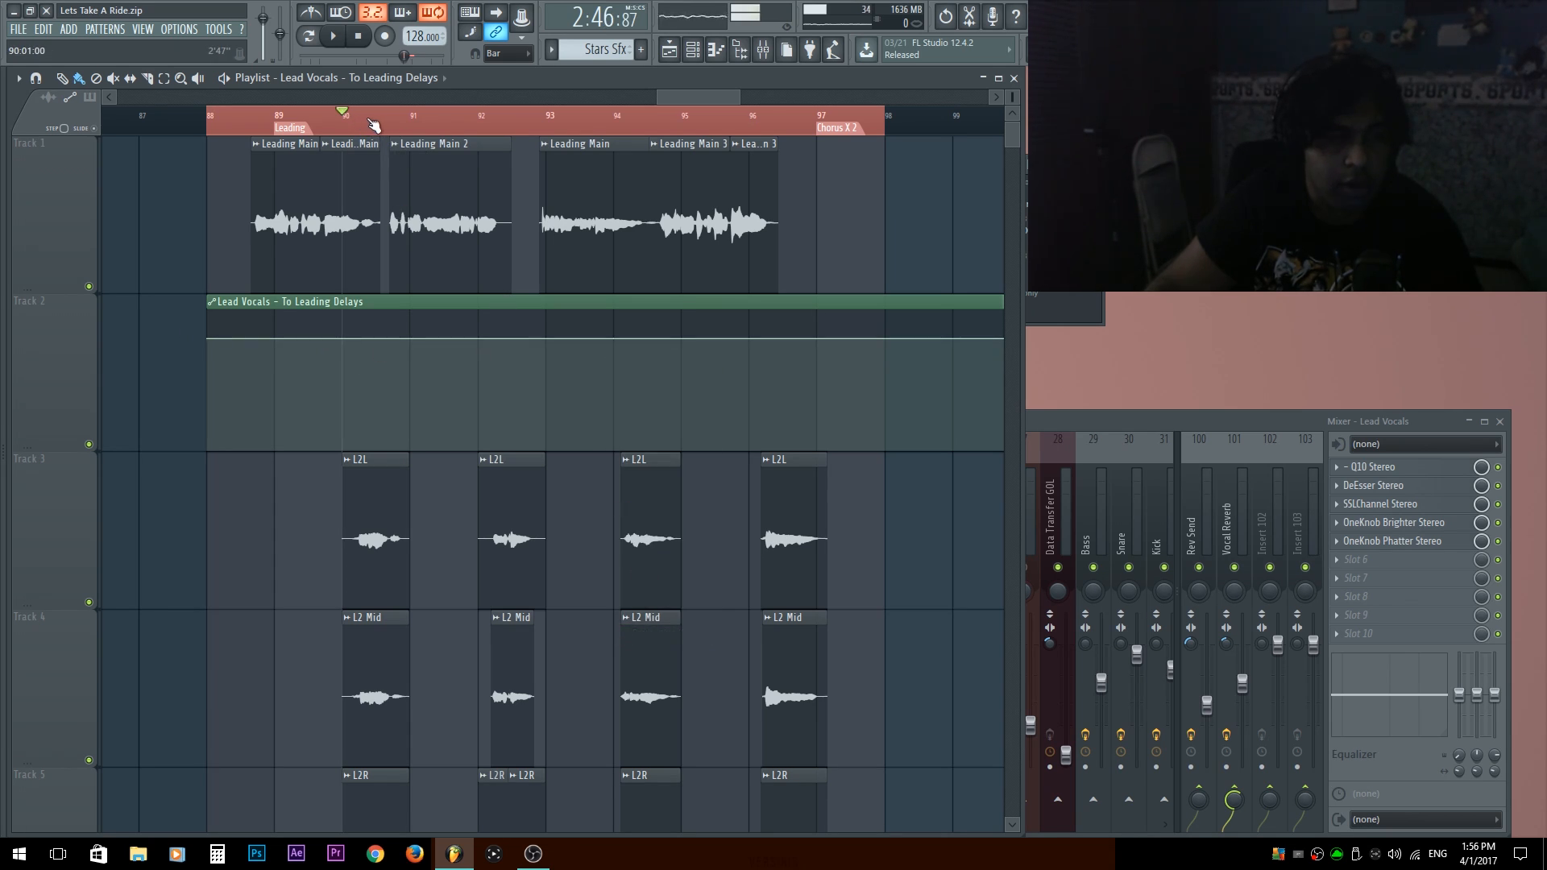
right_click(211, 339)
key("space")
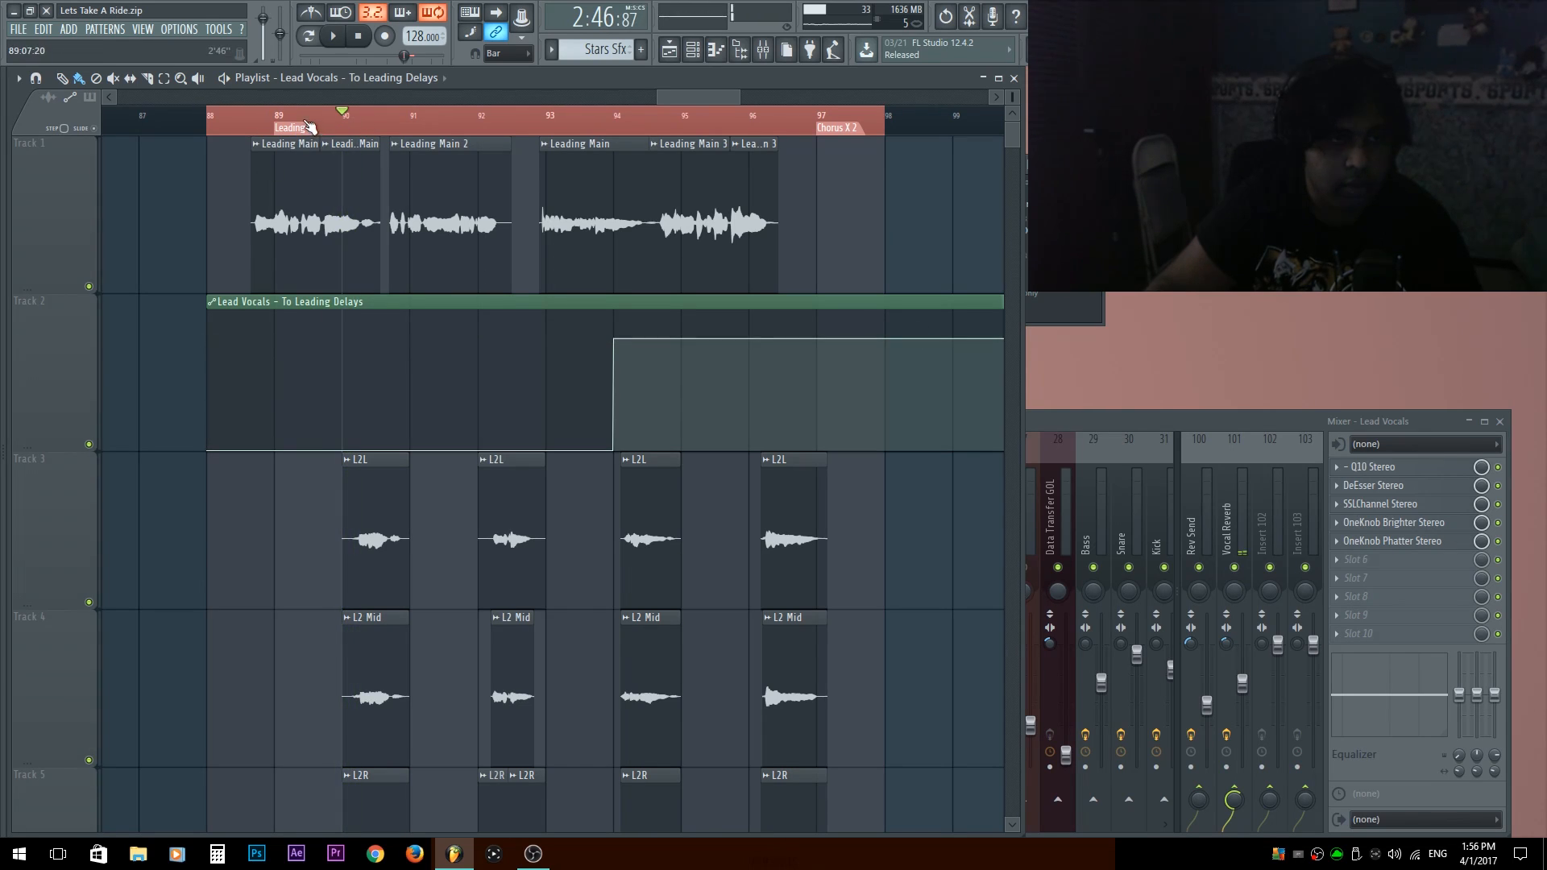
left_click_drag(615, 338, 348, 312)
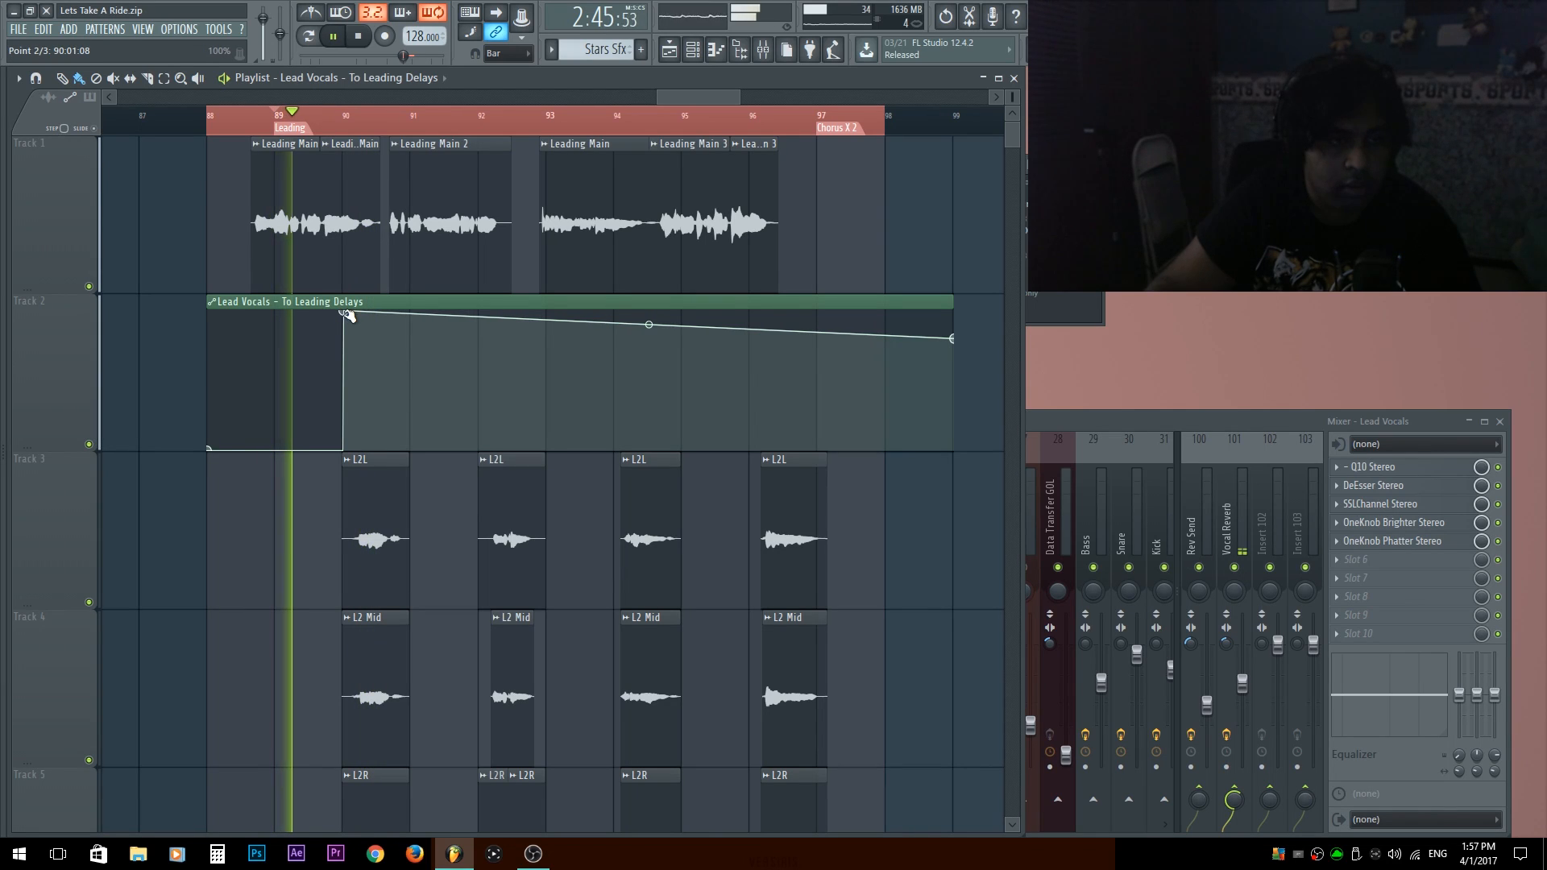
right_click(348, 314)
left_click(394, 582)
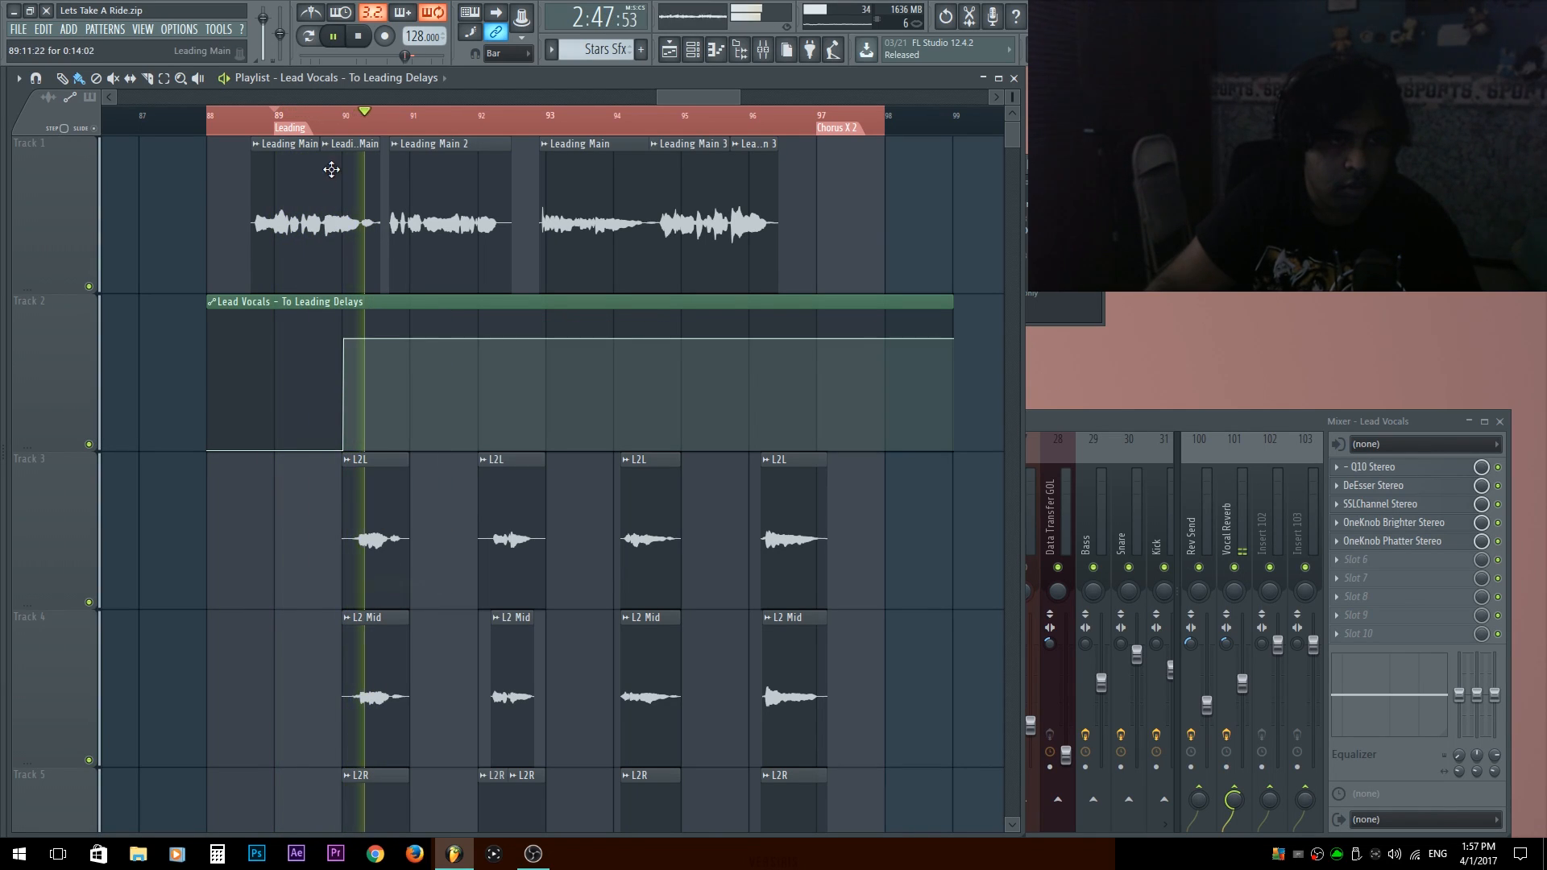
Audition the first Leading phrase, shift the send automation's rise to just before bar 90 and reset that point to 80%.
key("space")
scroll(322, 133, "up", 2)
scroll(322, 136, "up", 4)
left_click(258, 127)
key("space")
key("space")
left_click_drag(349, 340, 337, 341)
key("space")
Drop the send to zero after the bar 90 phrase, slightly trim the Leading Main clip's end, and continue the on/off pattern.
key("space")
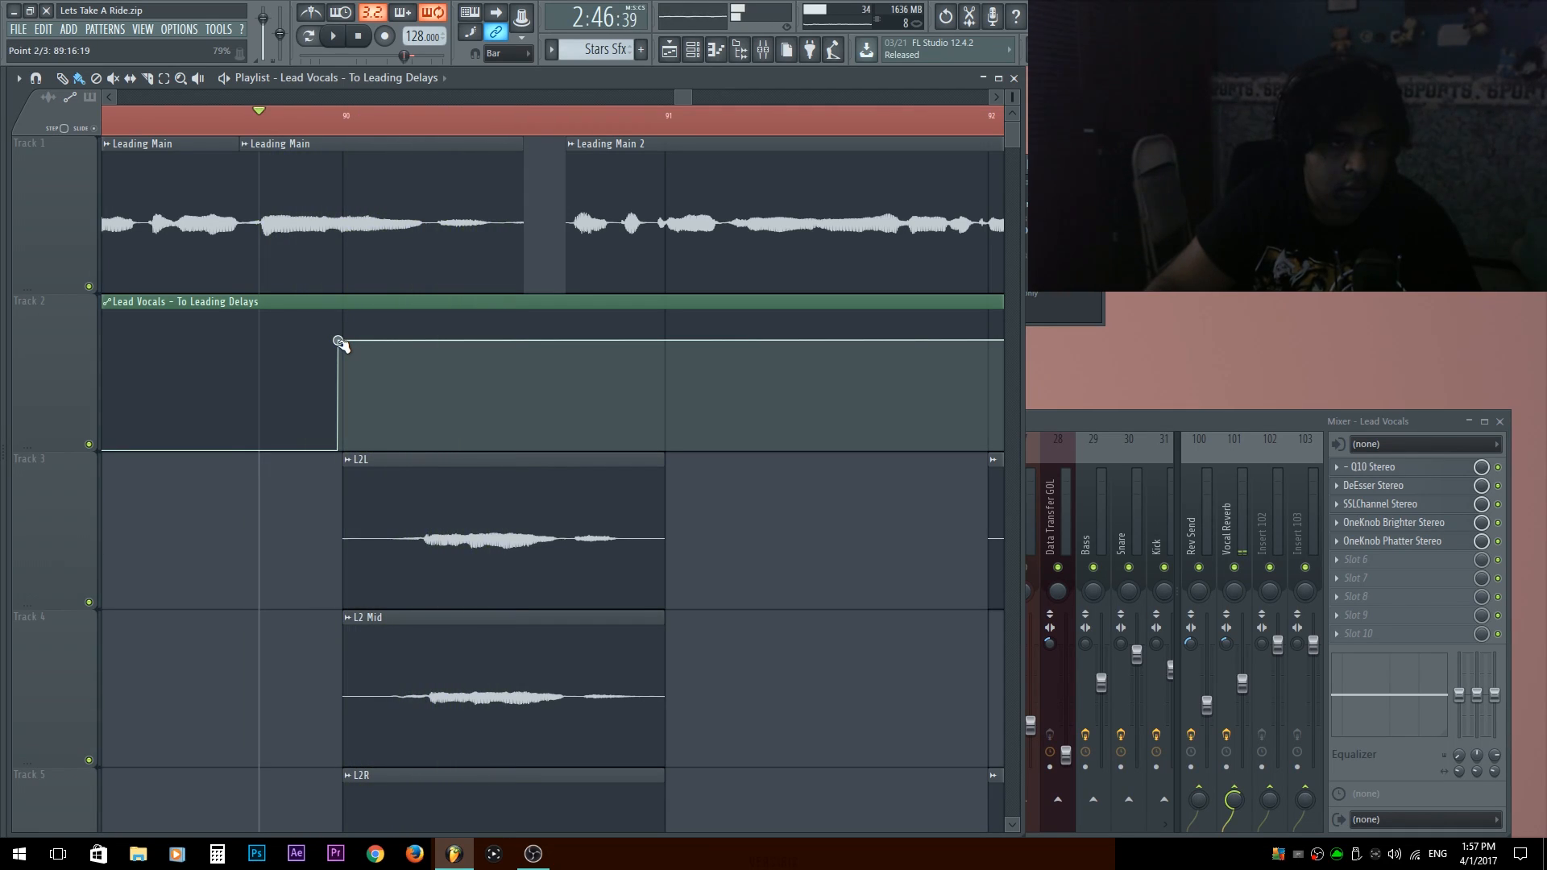
right_click(337, 341)
left_click(369, 613)
mouse_move(656, 449)
left_mouse_down()
mouse_move(584, 510)
mouse_move(529, 528)
mouse_move(522, 510)
left_mouse_up()
key("space")
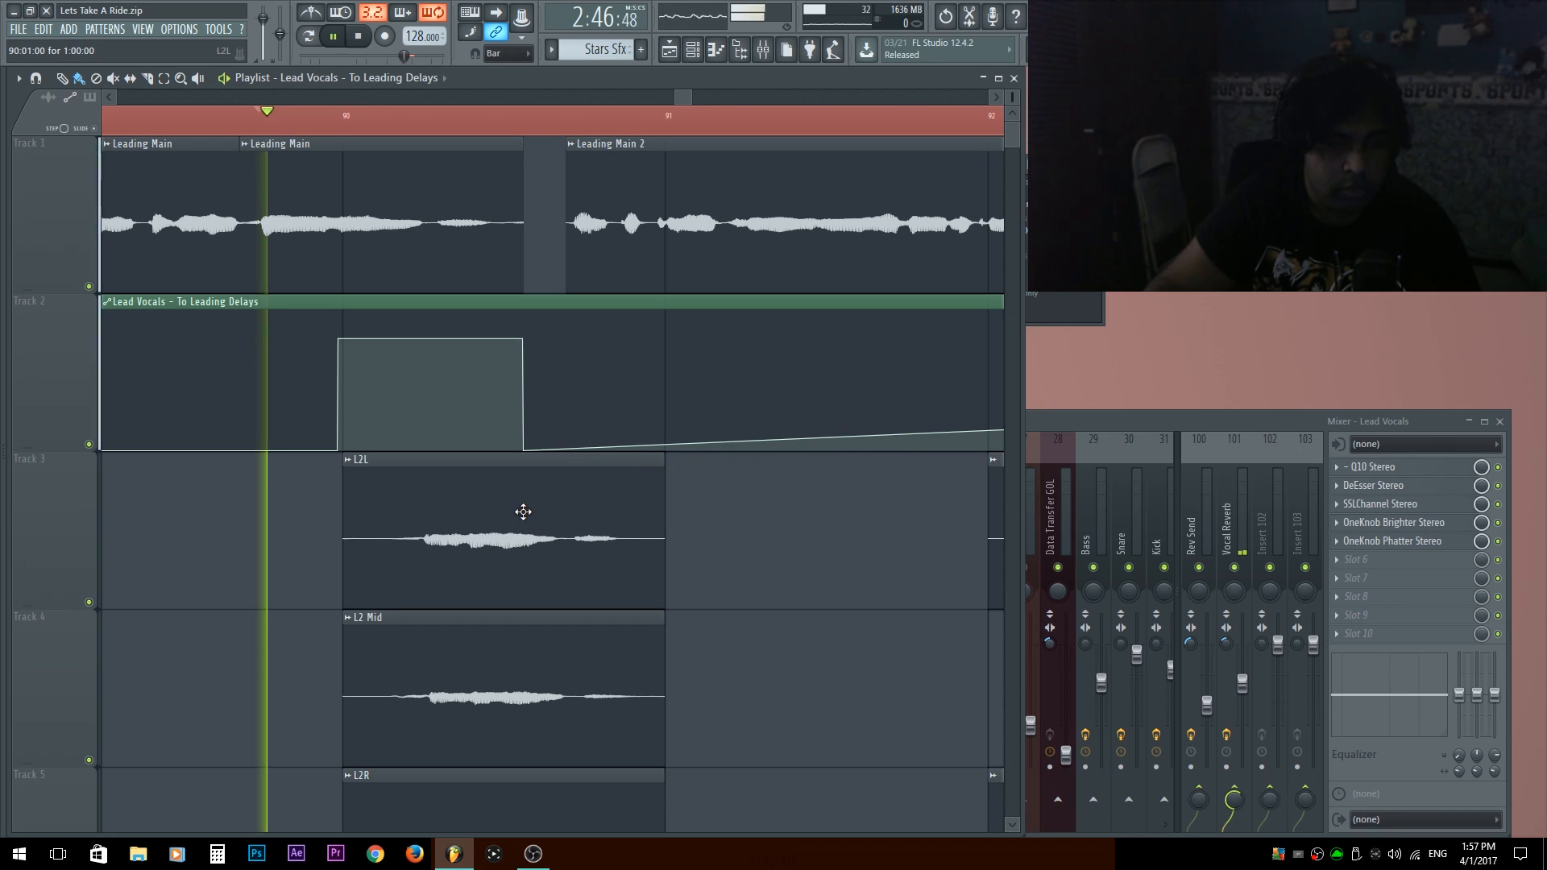
key("space")
left_click_drag(518, 245, 511, 244)
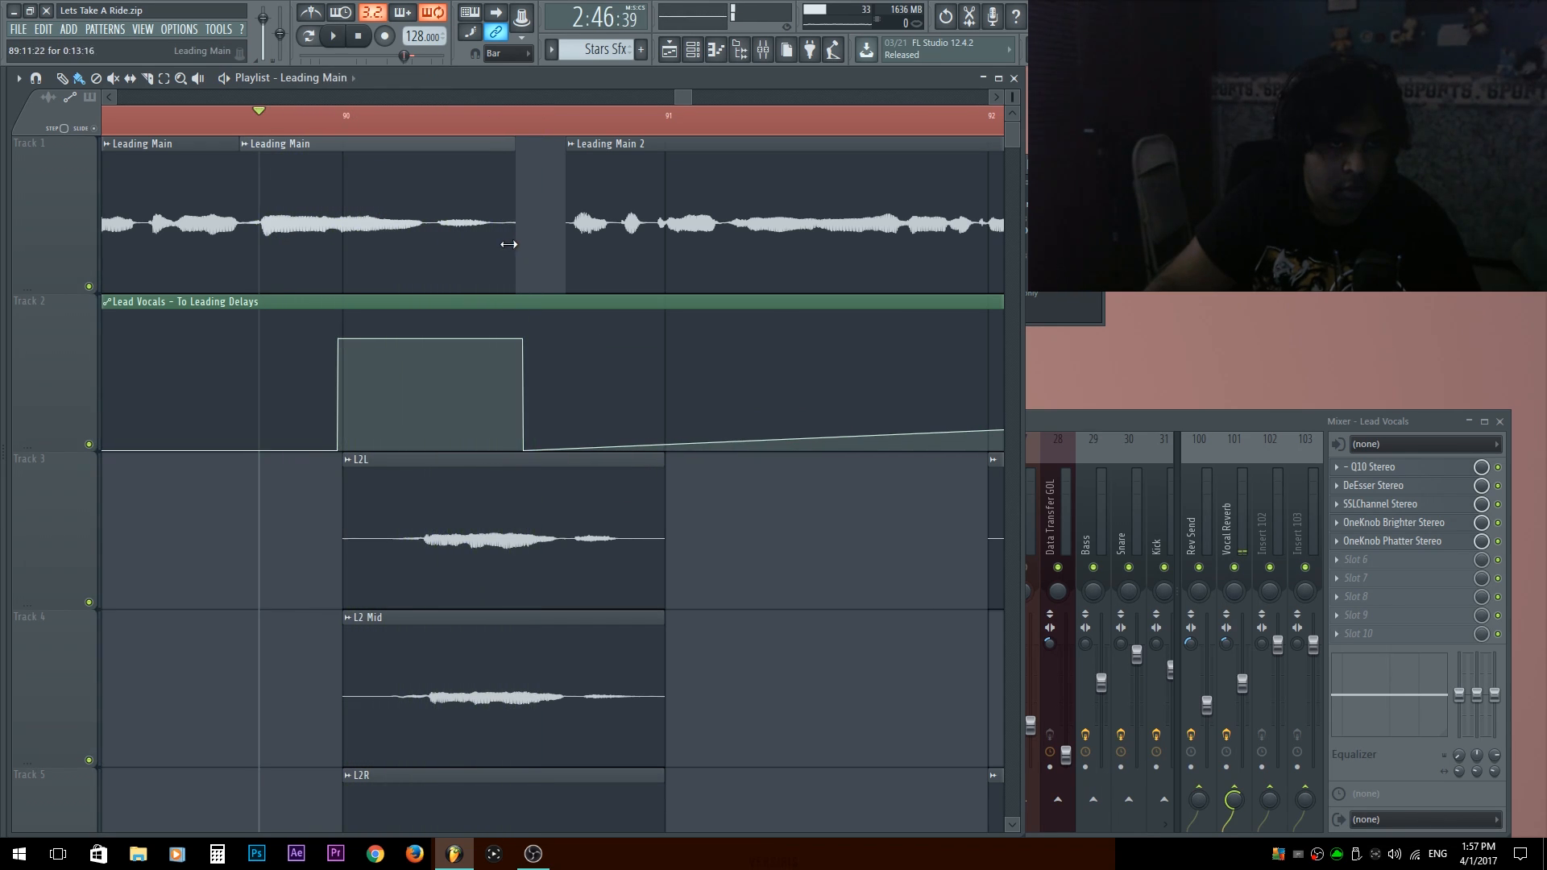
left_click_drag(525, 452, 657, 491)
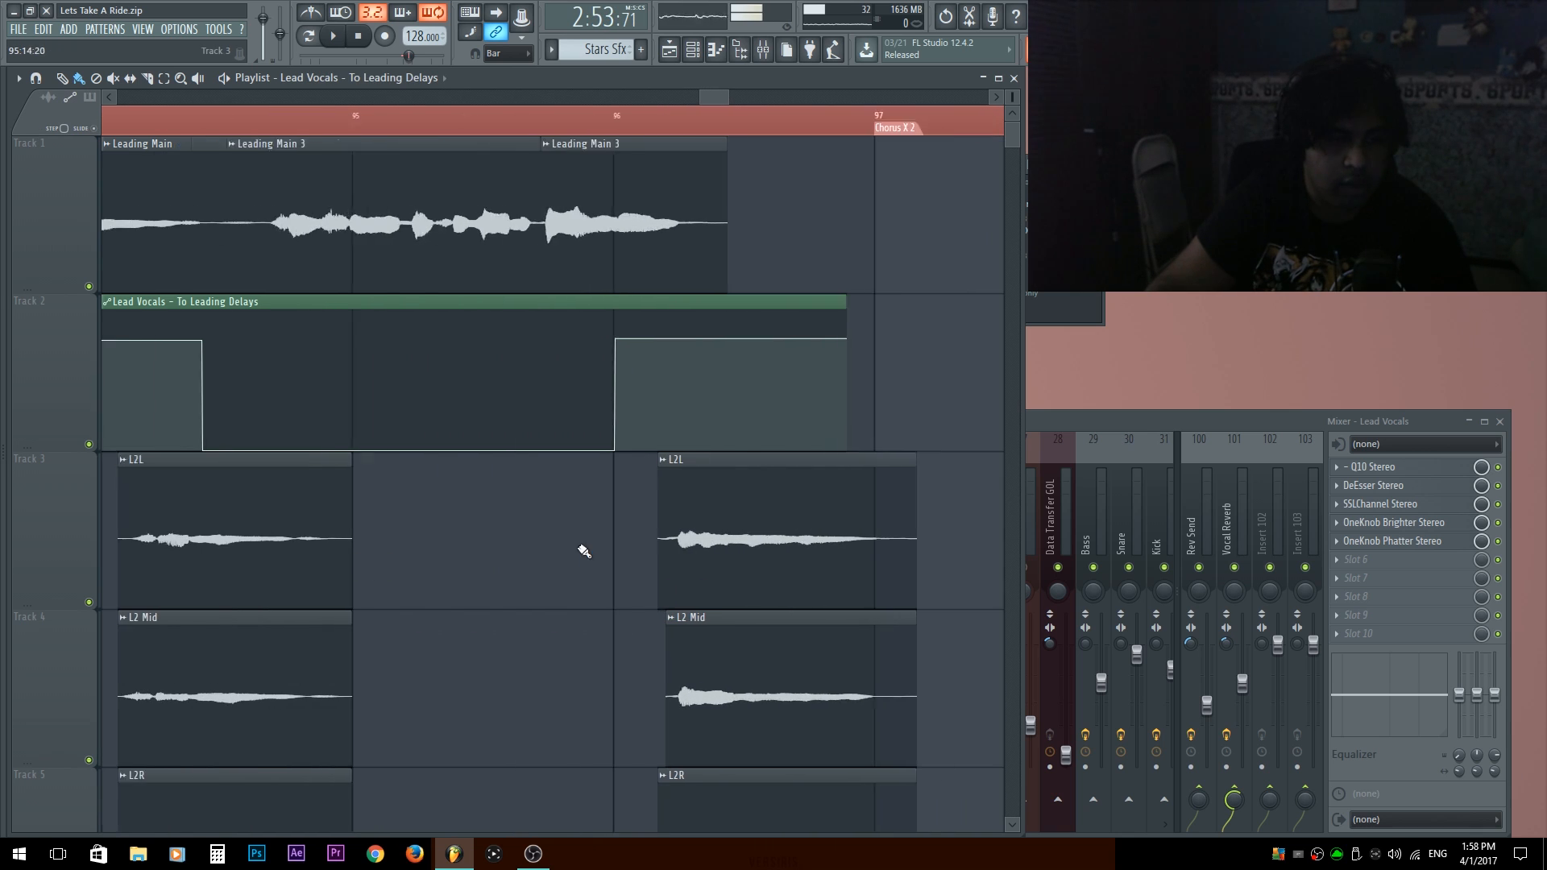
Paste the 80% value onto the raised send points near bars 94, 92 and 90, and play from the Leading marker.
scroll(489, 484, "down", 3)
right_click(315, 340)
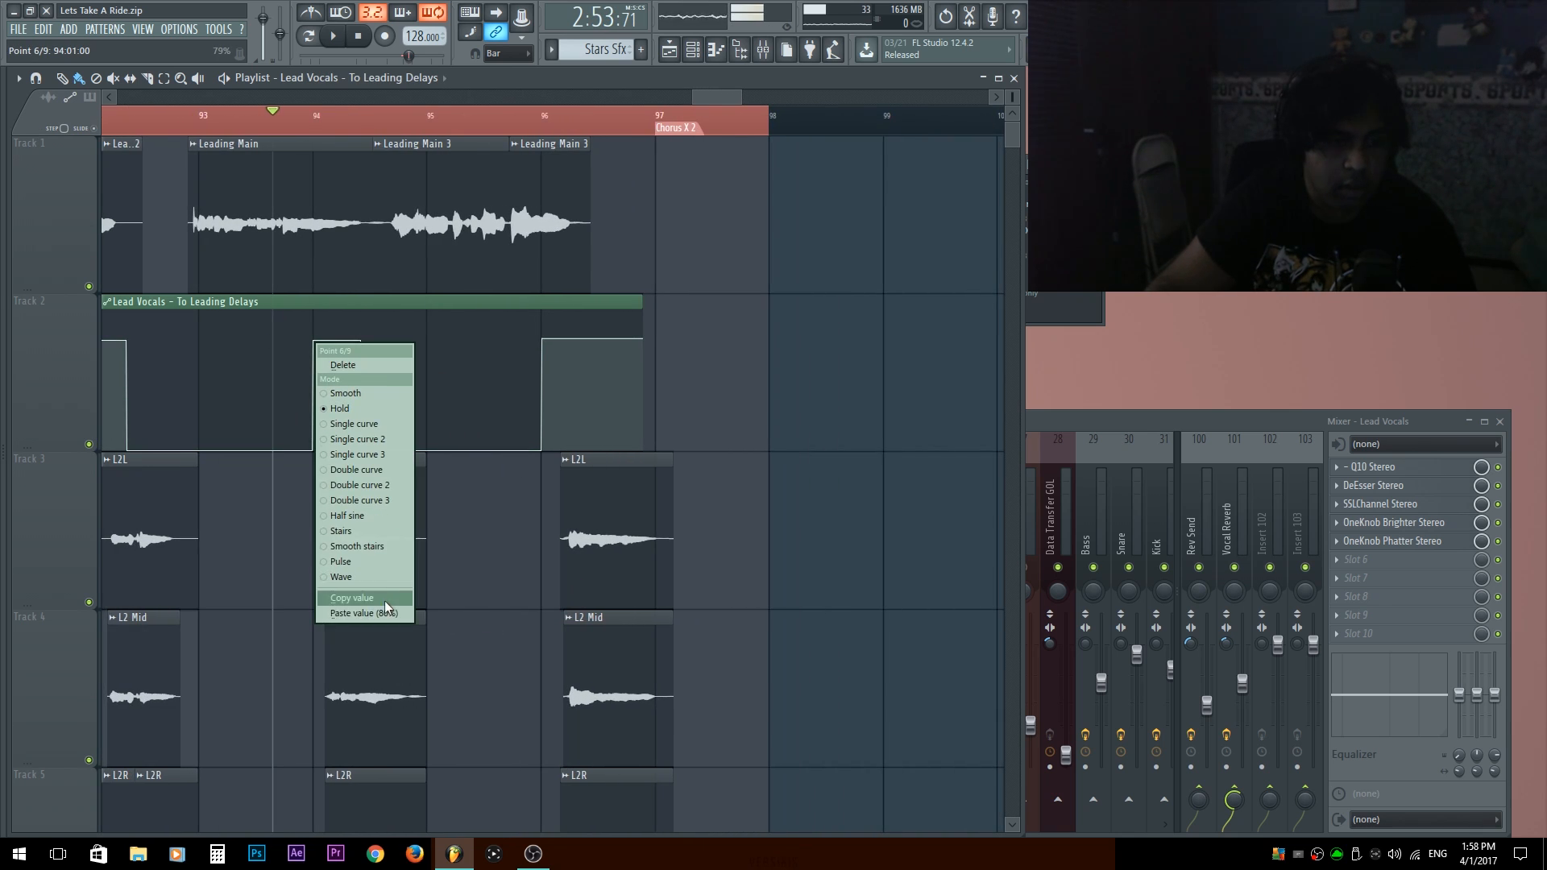
left_click(385, 614)
scroll(408, 360, "left", 3)
right_click(445, 340)
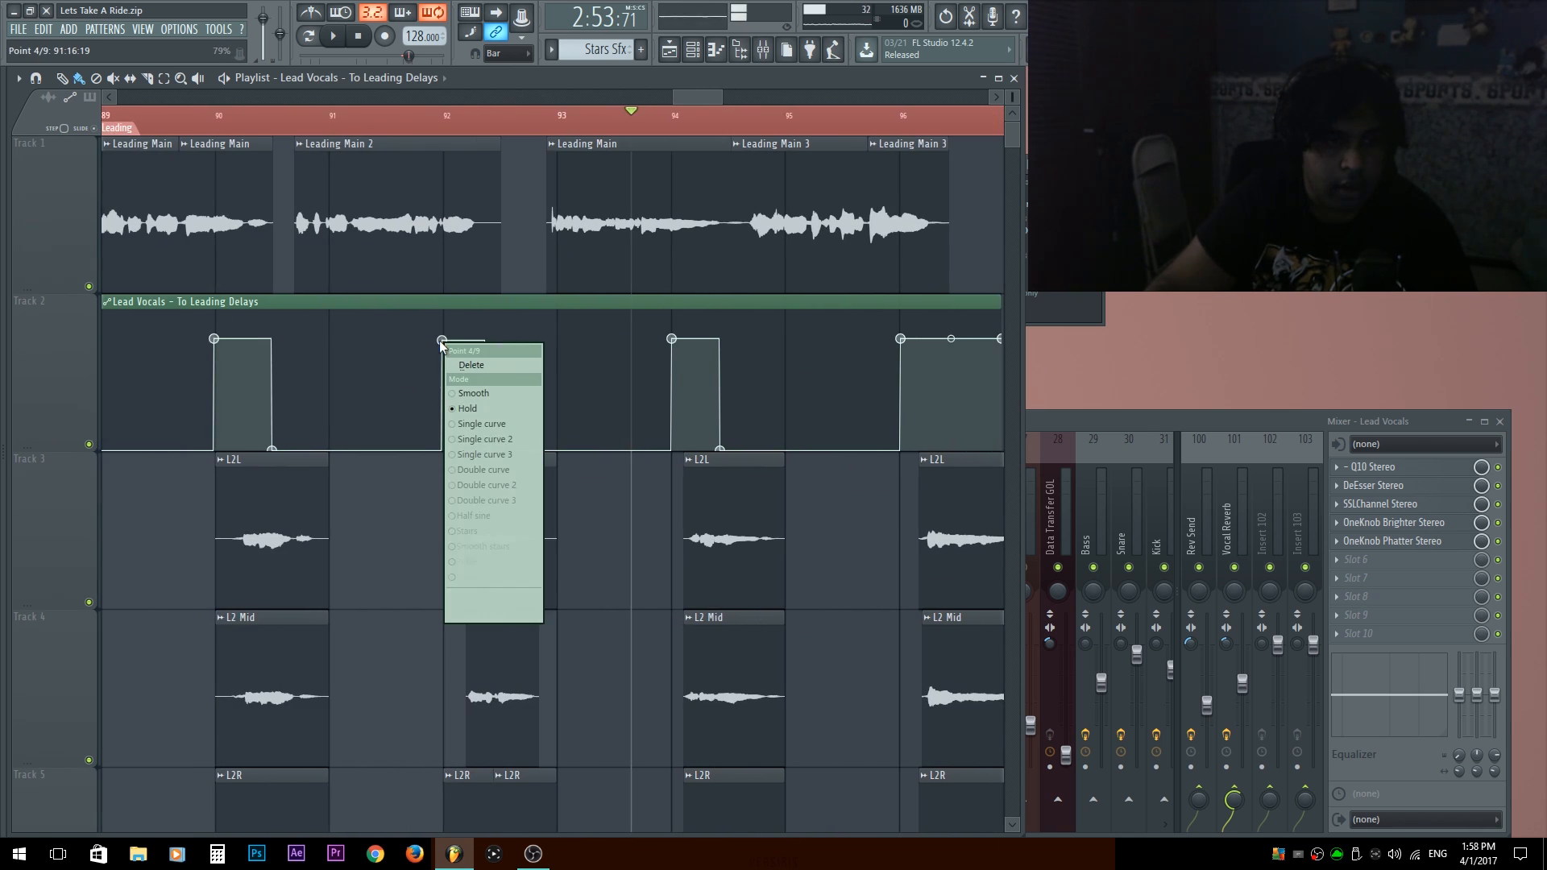
left_click(469, 613)
scroll(733, 340, "left", 4)
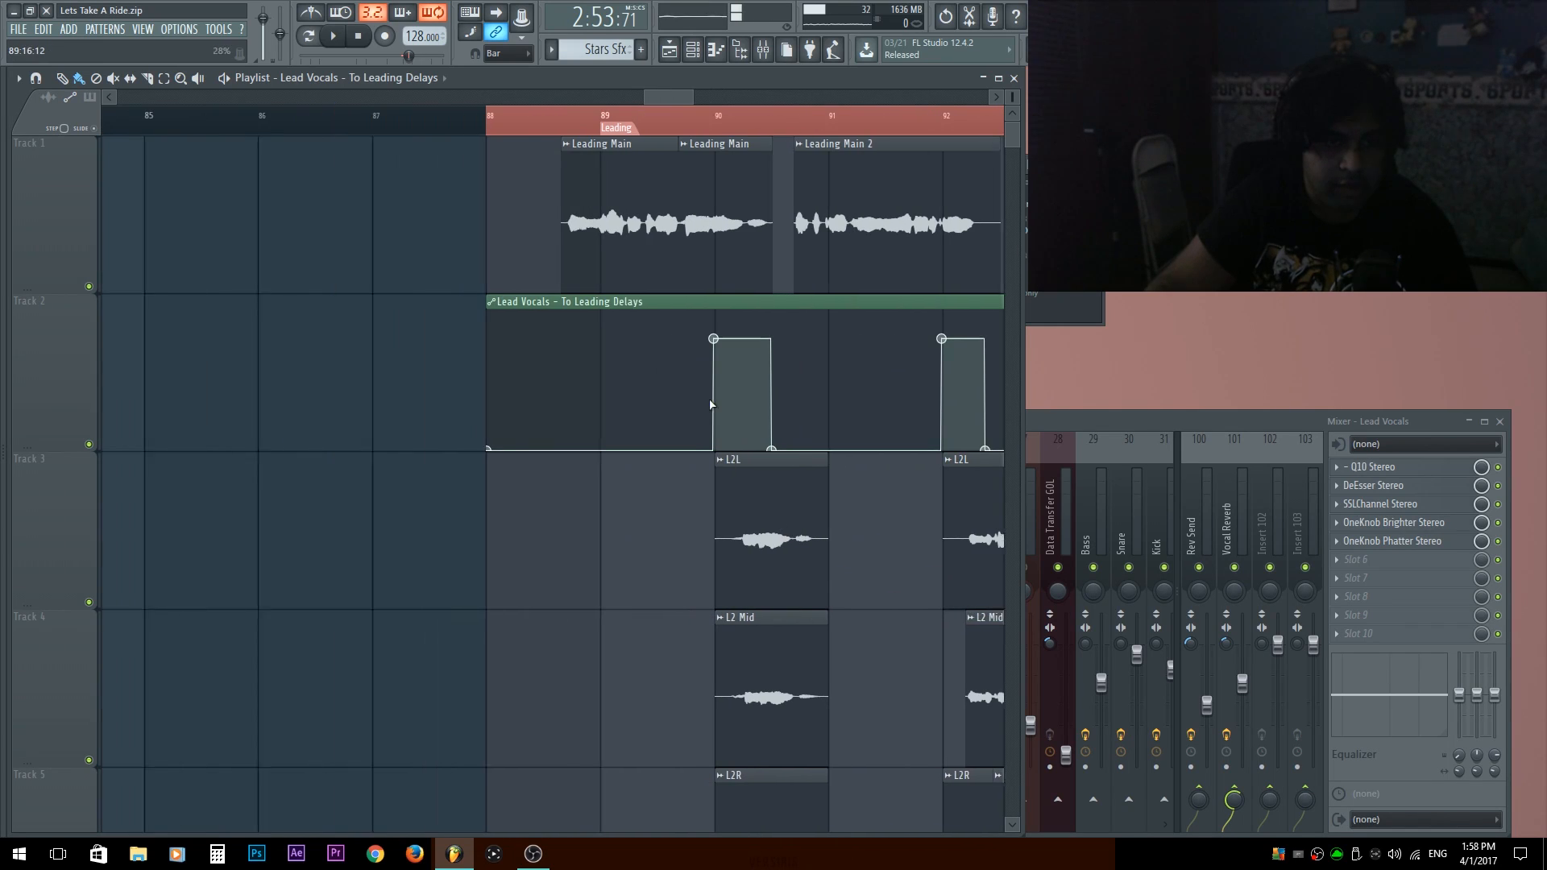
right_click(733, 339)
left_click(756, 612)
key("space")
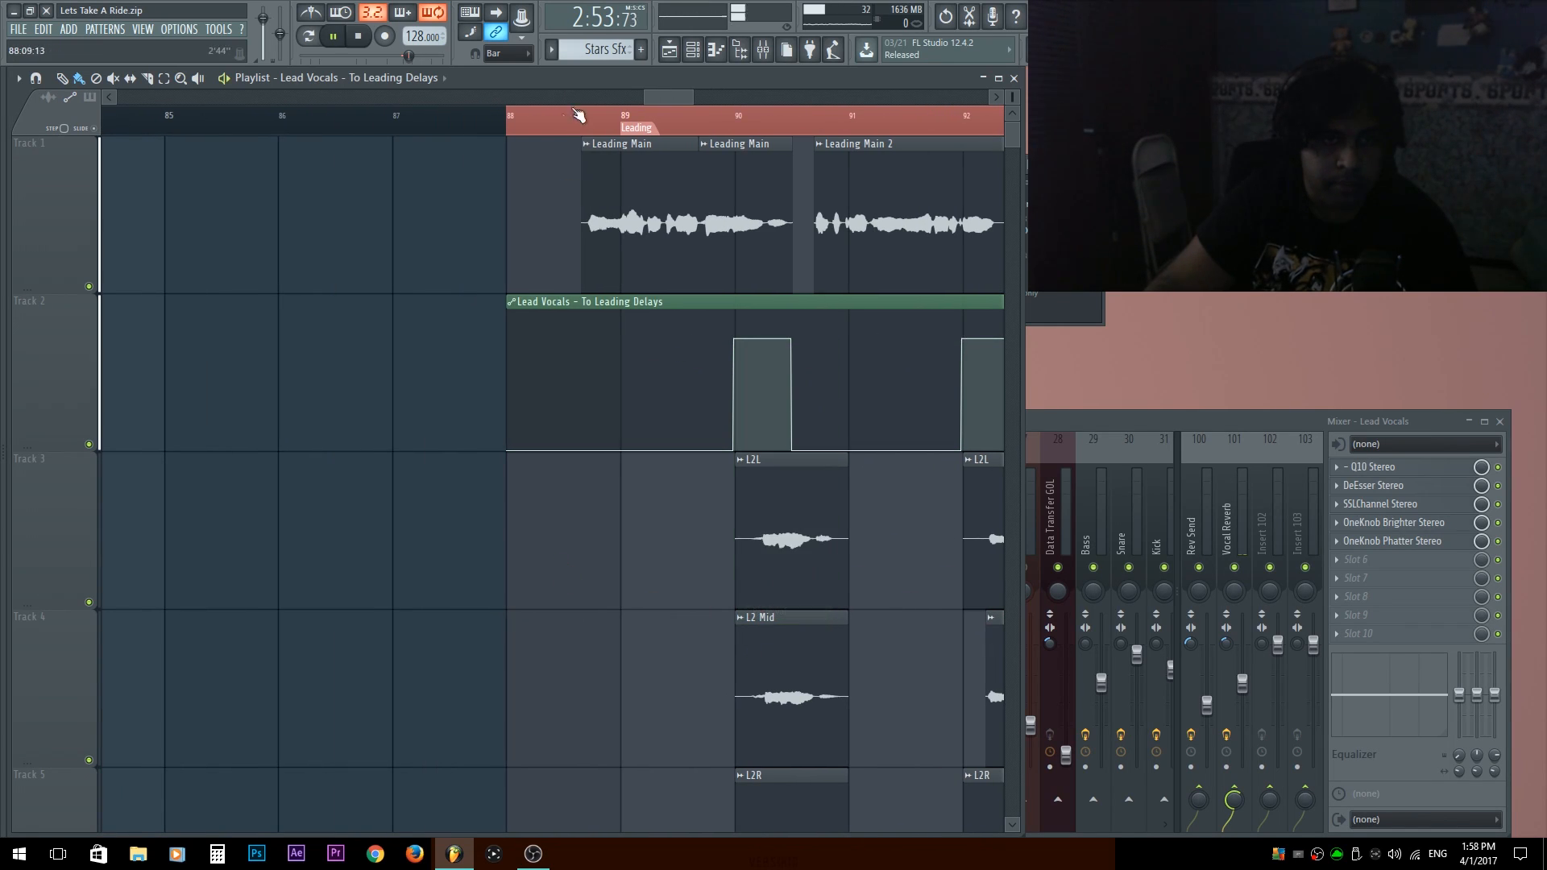
left_click(650, 117)
key("space")
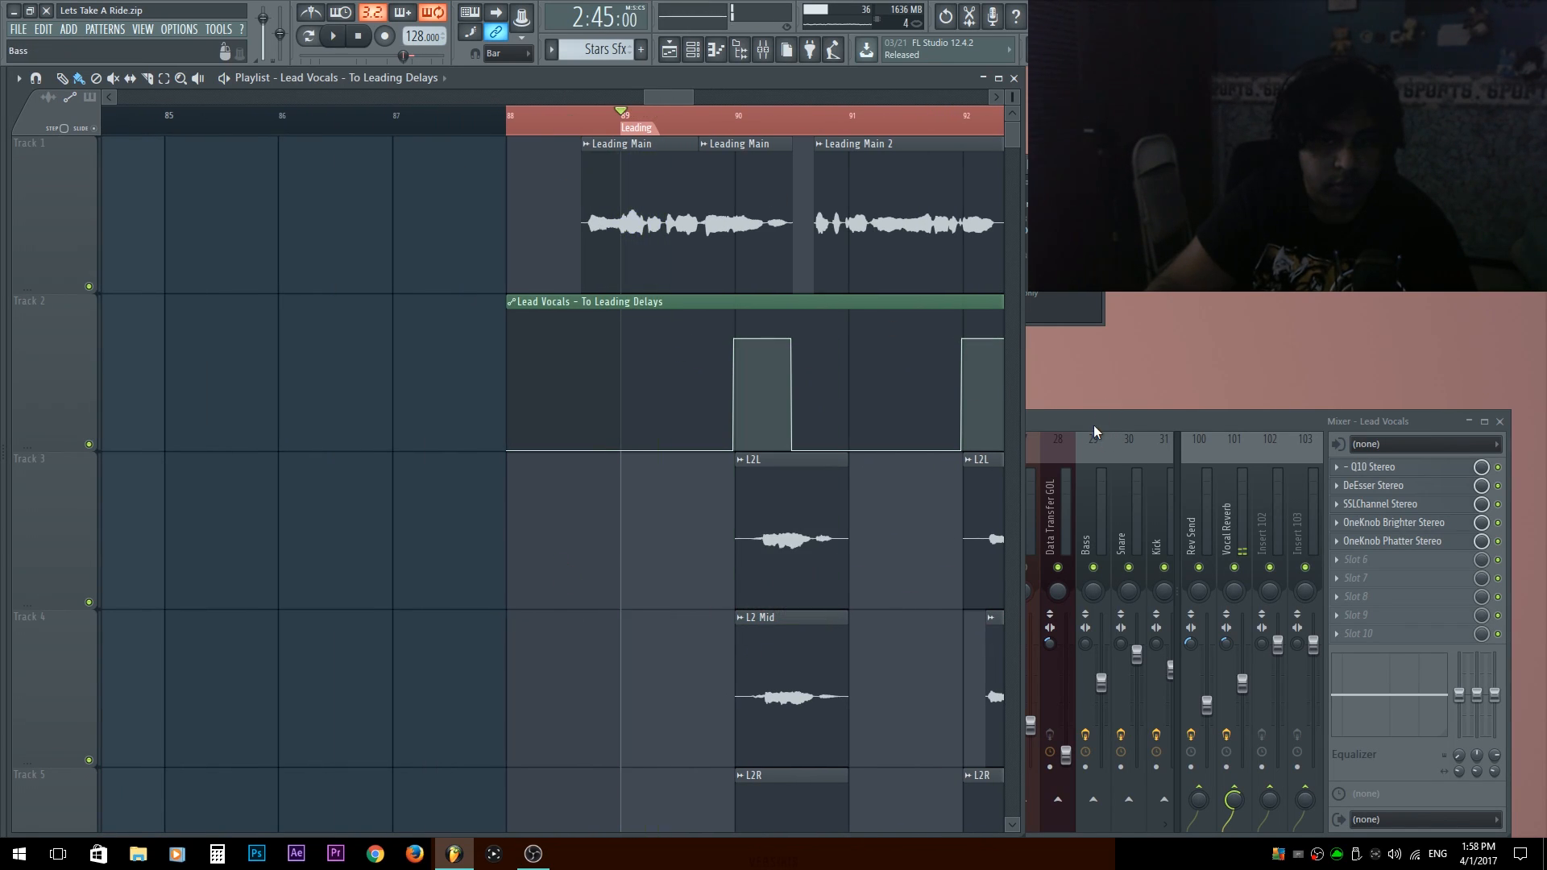
Move the Leading Delays mixer track to position 19 and load Fruity Delay 2 in its first effect slot.
left_click(1094, 424)
left_click(874, 483)
left_click(778, 513)
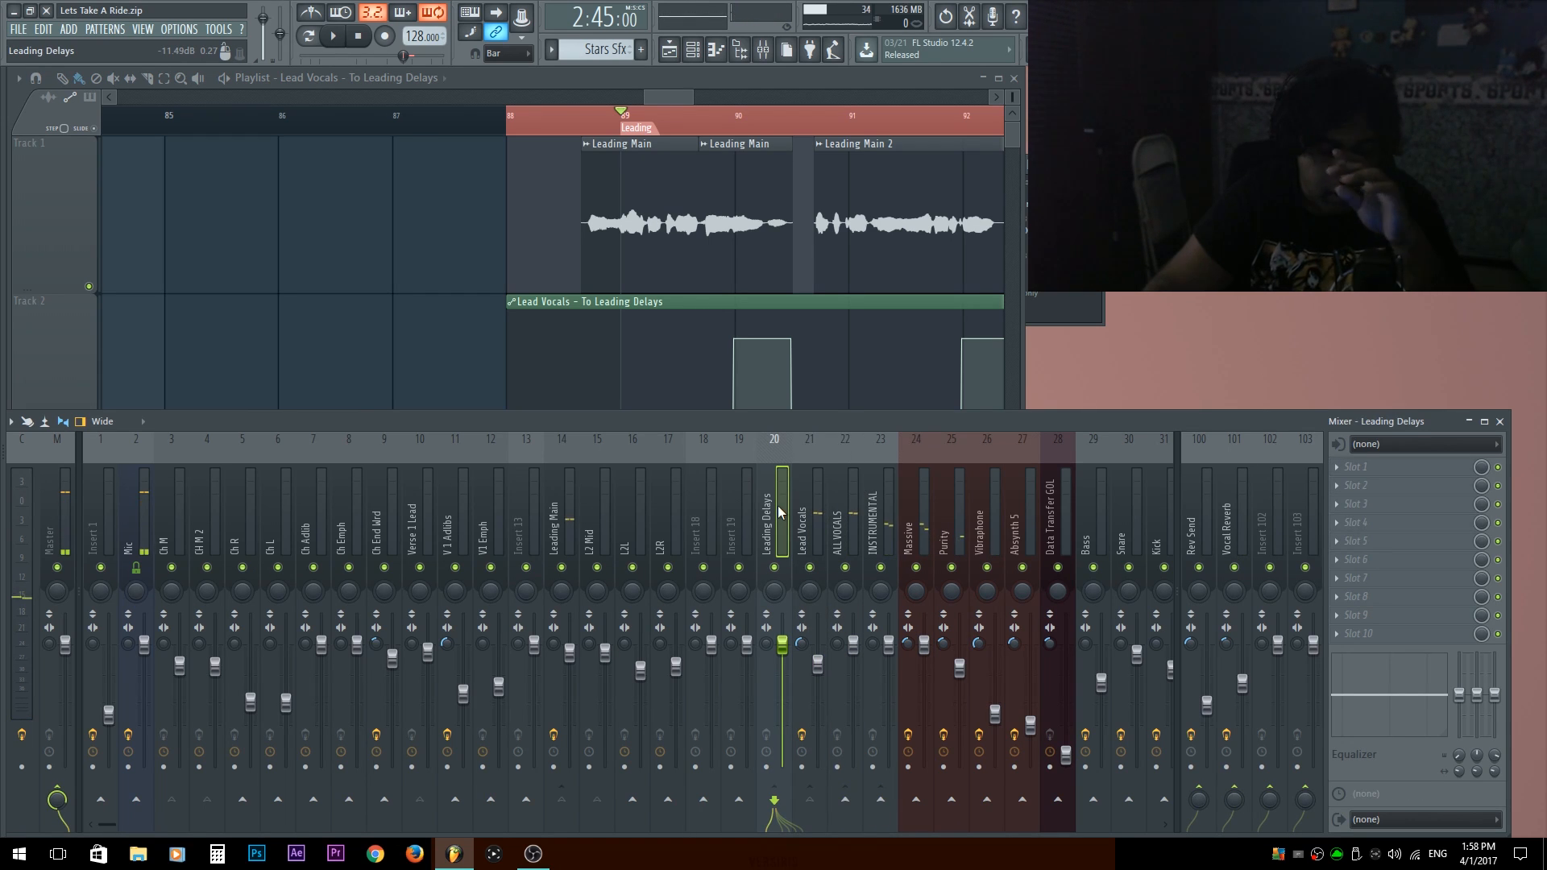
key("alt+Left")
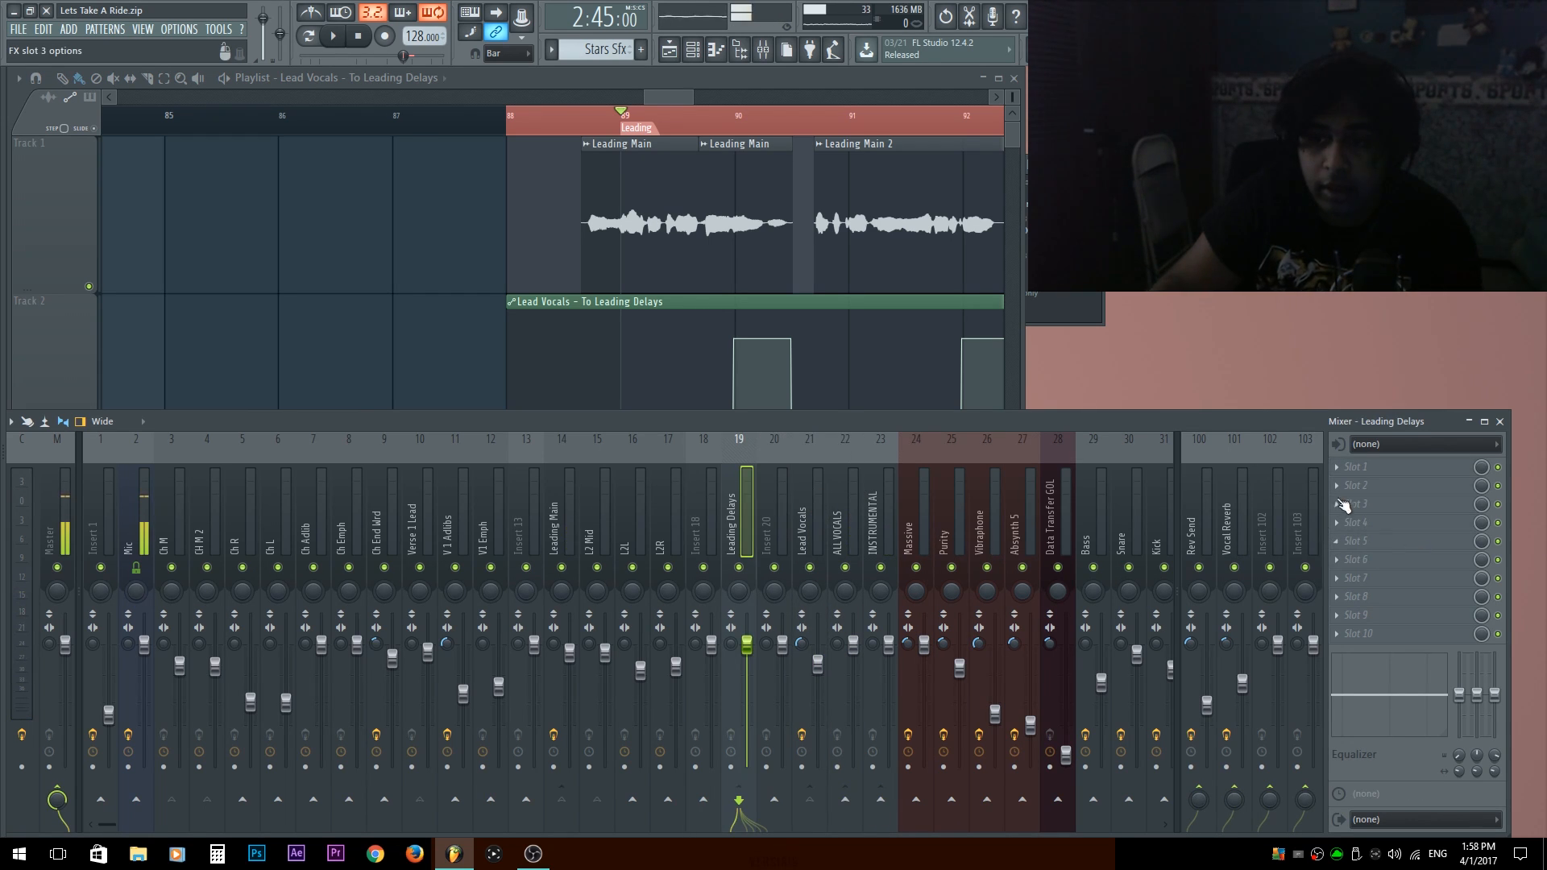
left_click(1356, 471)
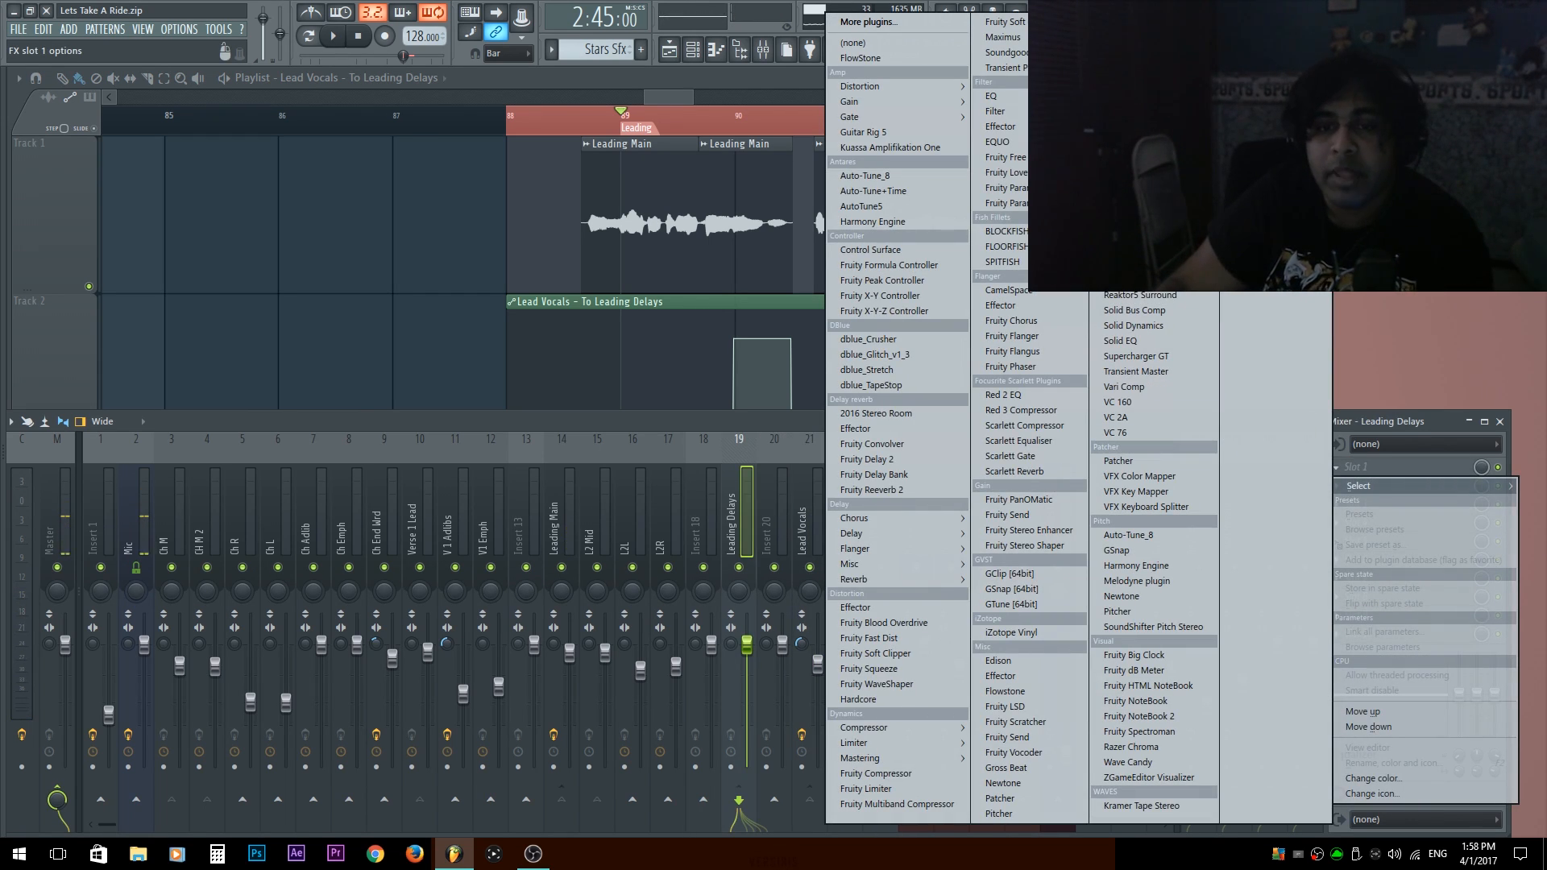
left_click(890, 459)
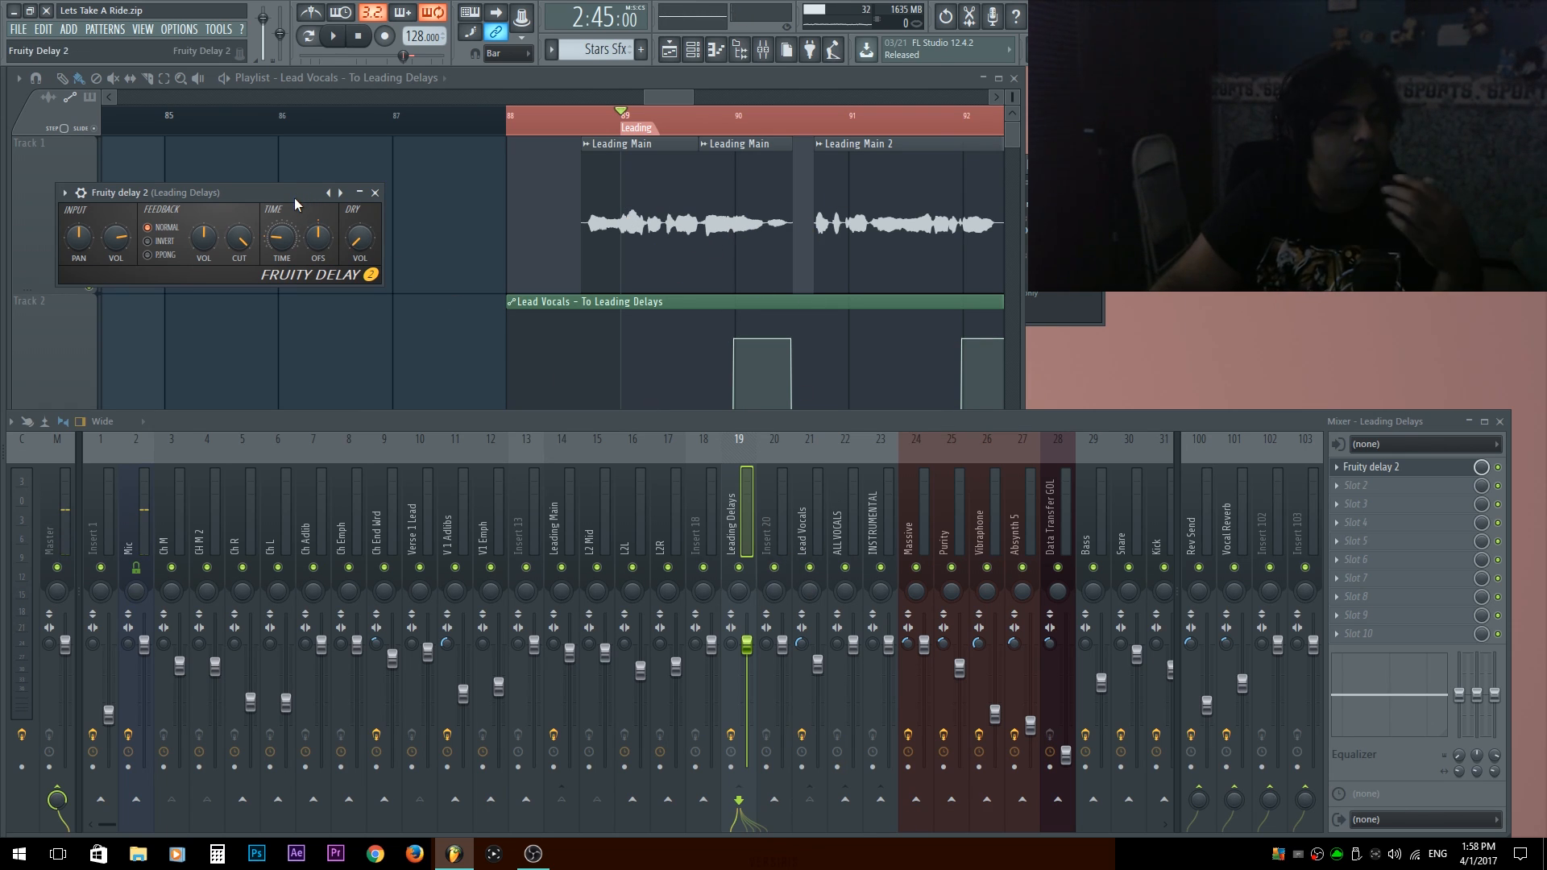
Audition the Leading section while setting Fruity Delay 2's time to 4:00 and lowering its feedback volume.
key("space")
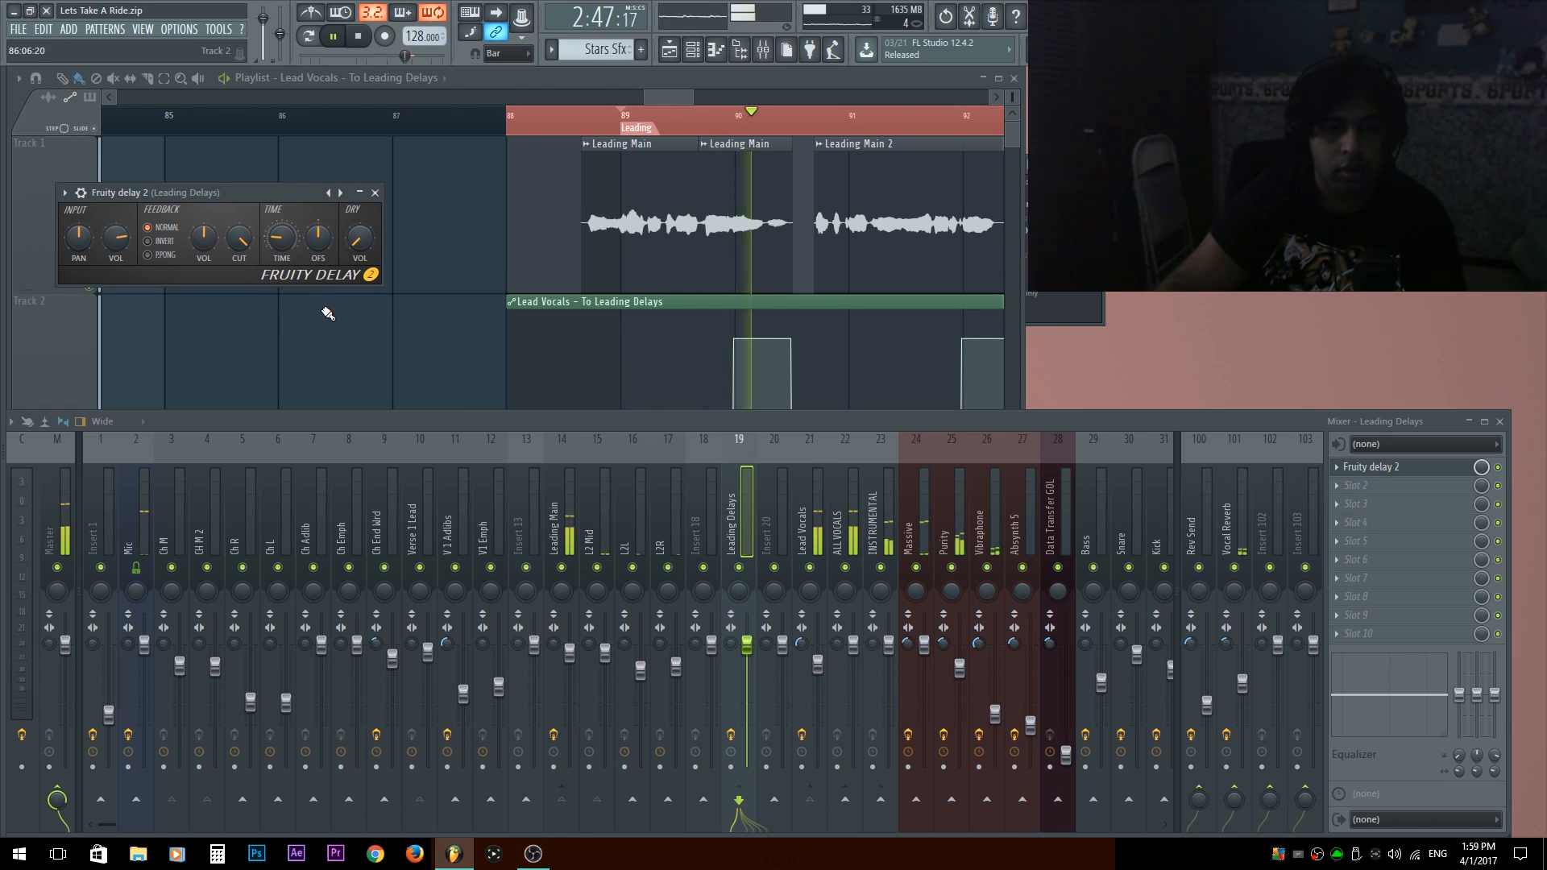
key("space")
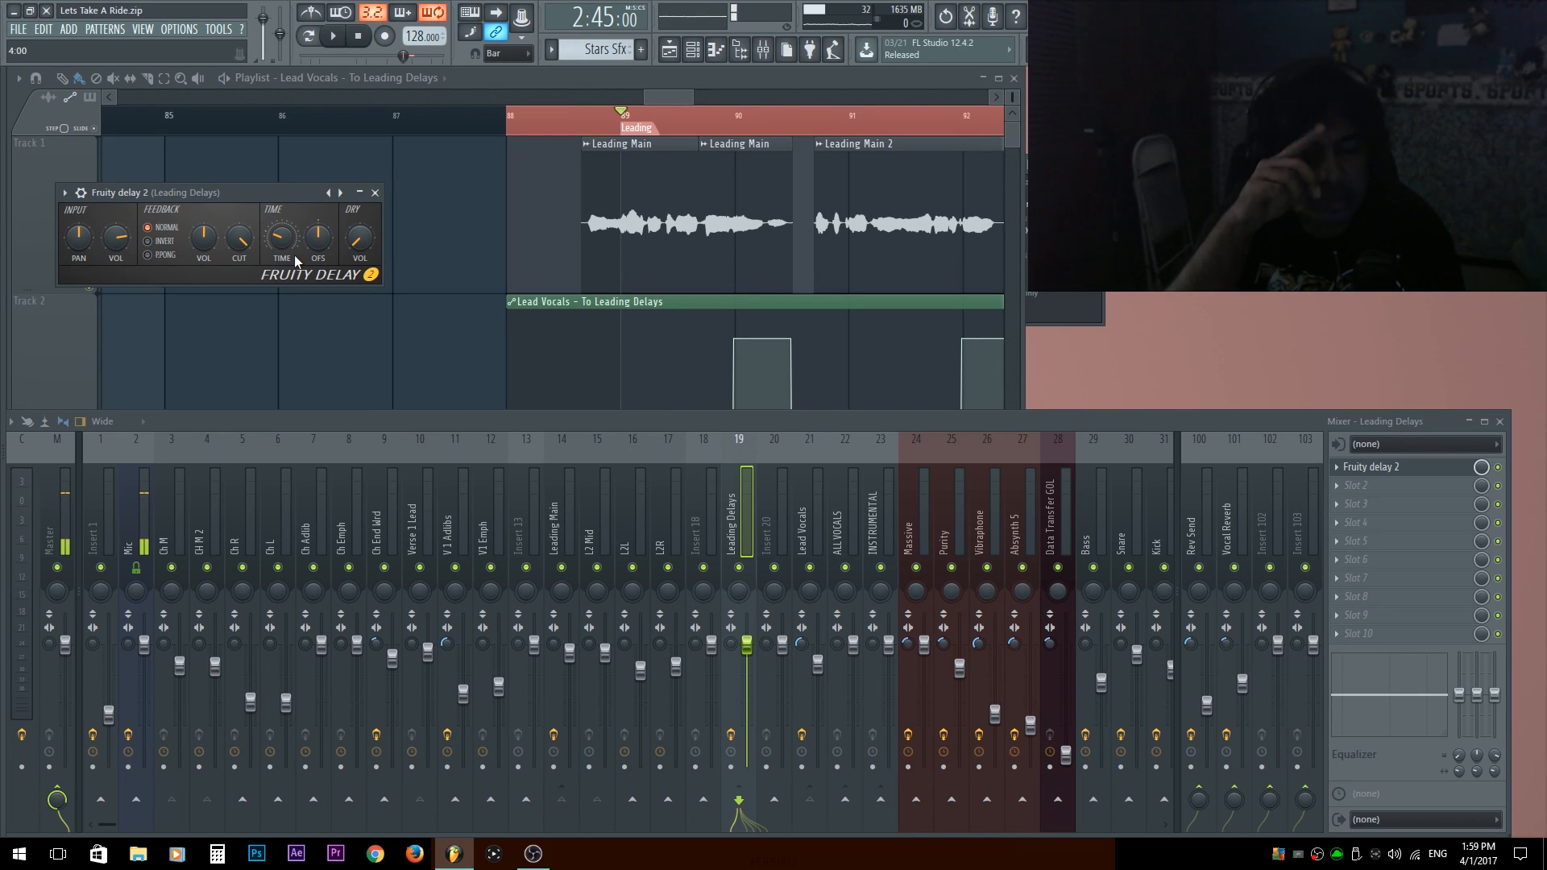
key("space")
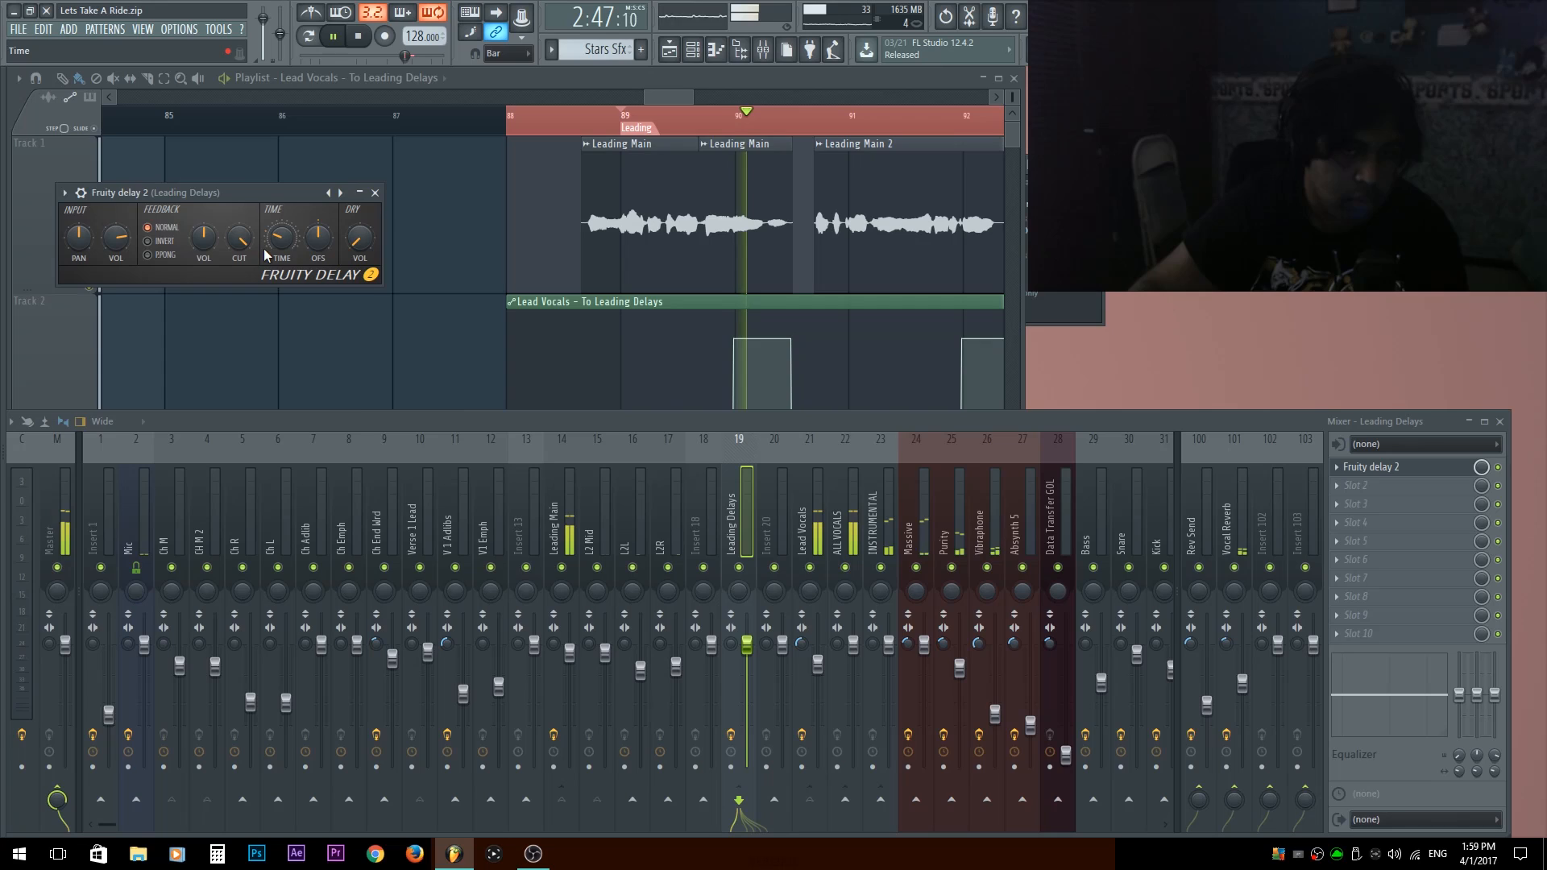
key("space")
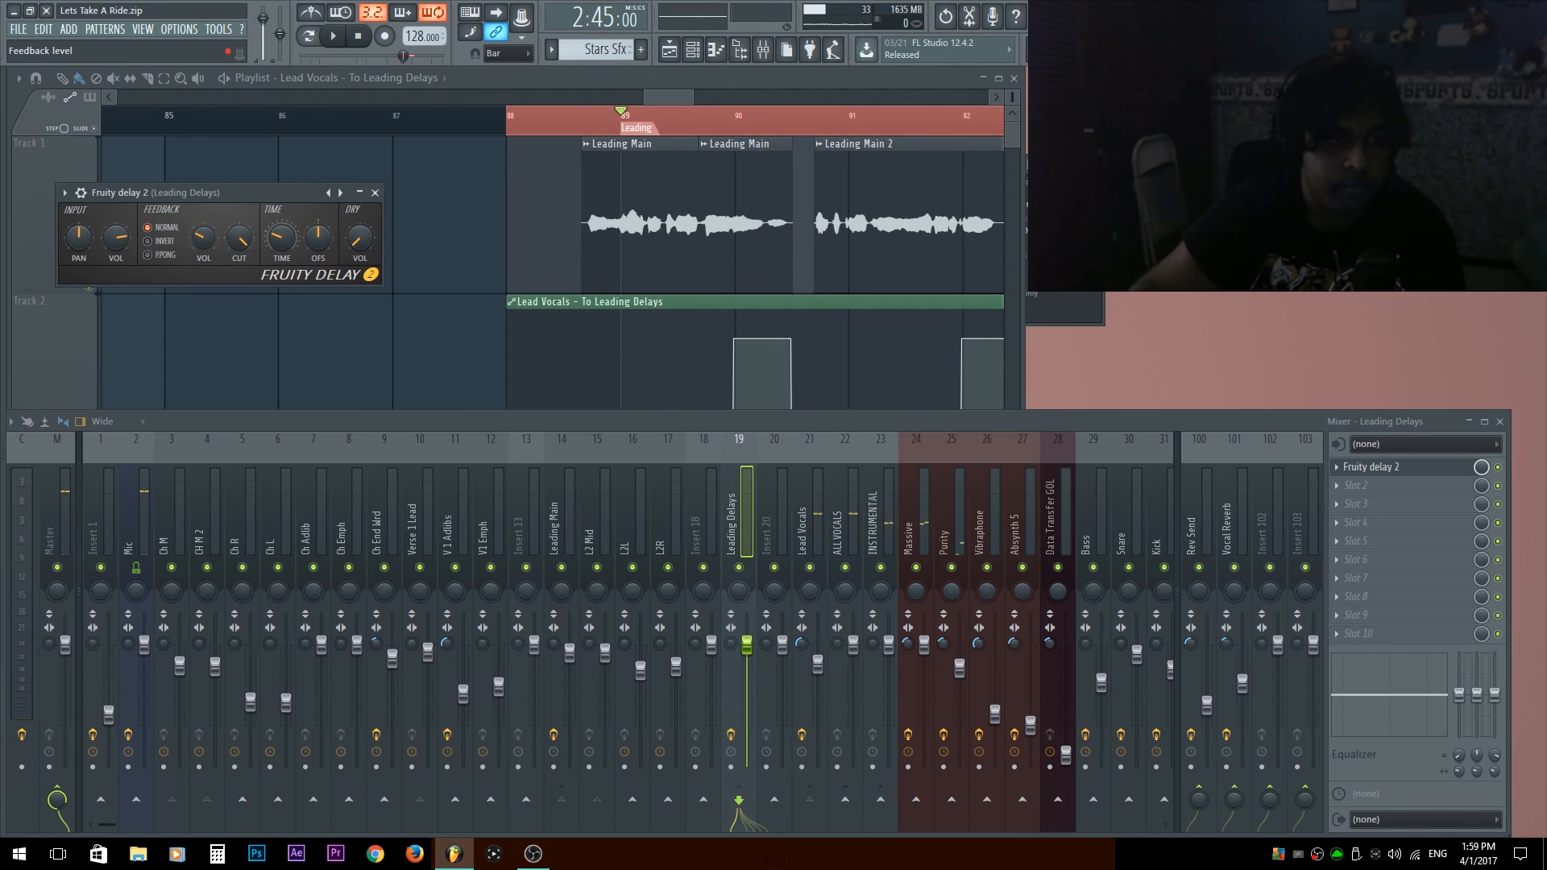
Play the Leading section and check the Leading Delays level in the mixer.
right_click(435, 346)
key("space")
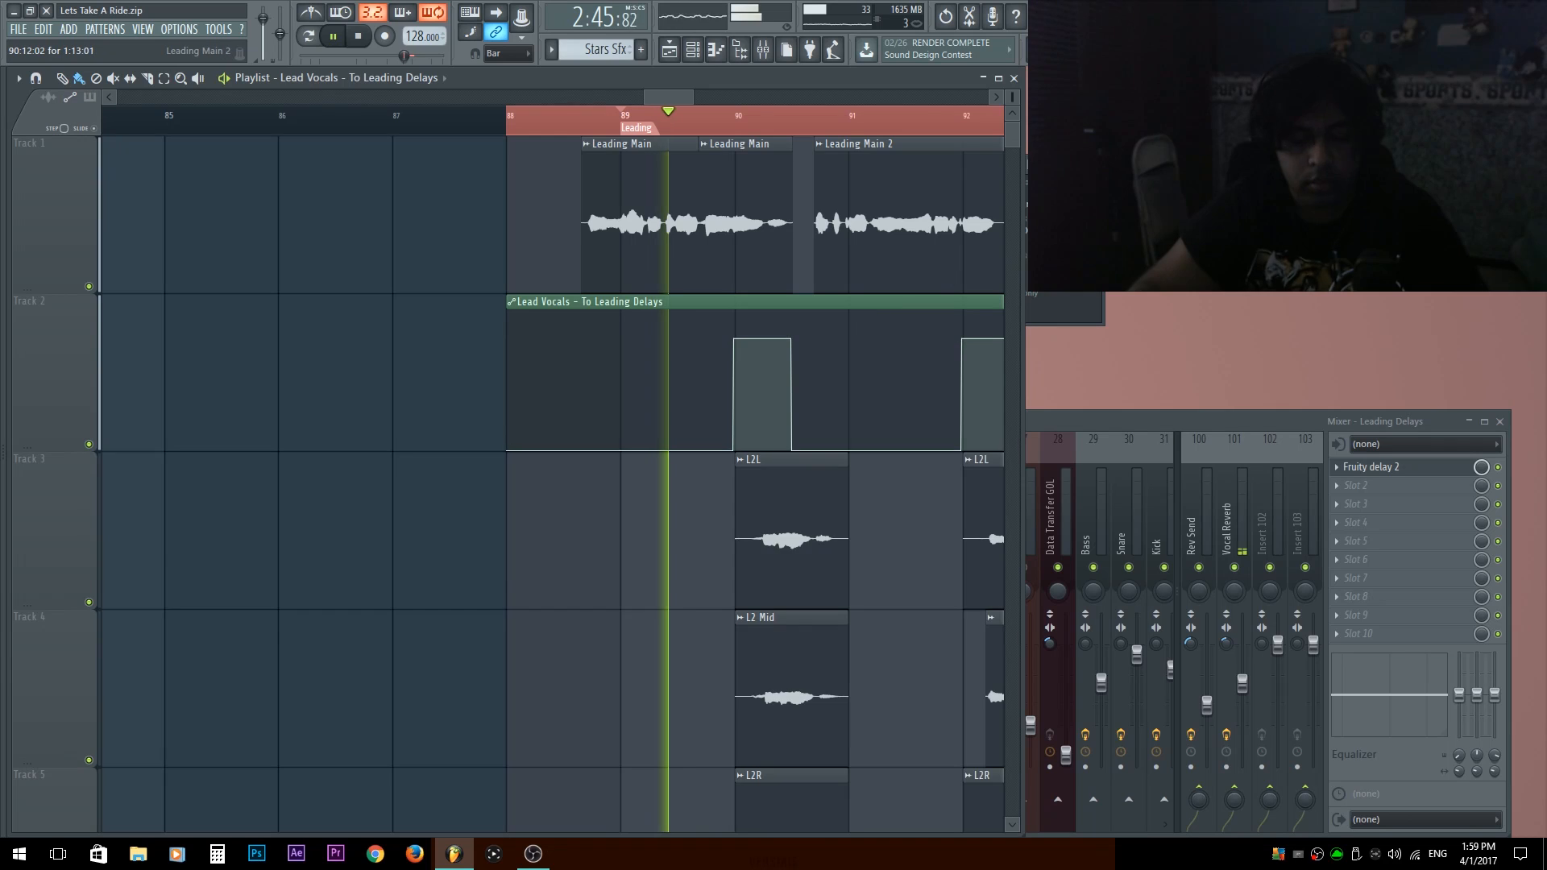
key("F9")
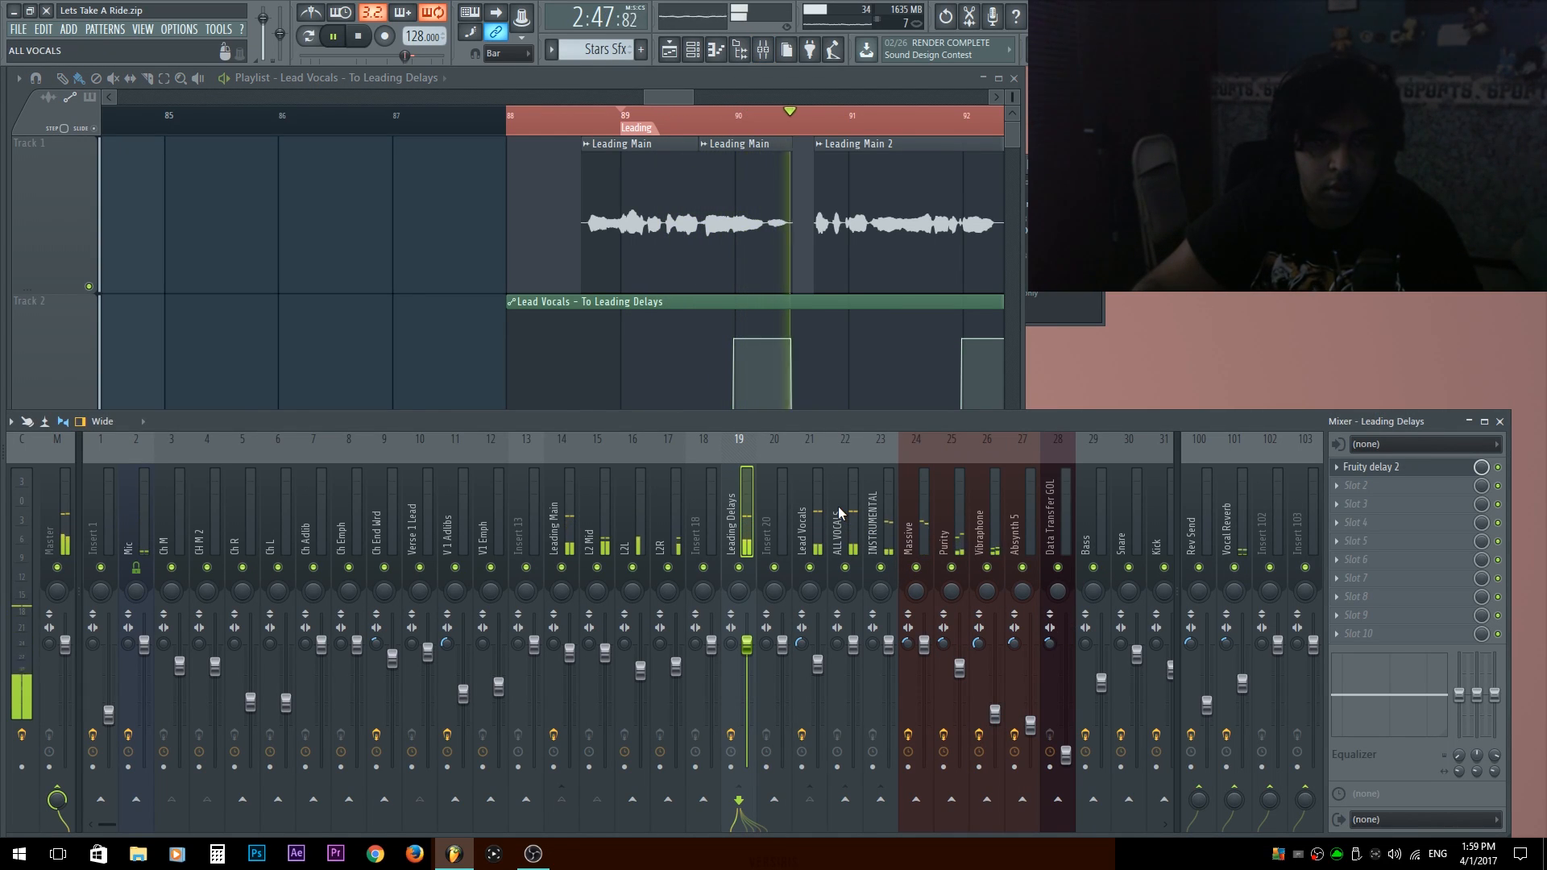
key("space")
Select the L2 Mid mixer track and compare the L2L, L2 Mid and L2R clips with the delay send automation.
left_click_drag(628, 518, 583, 529)
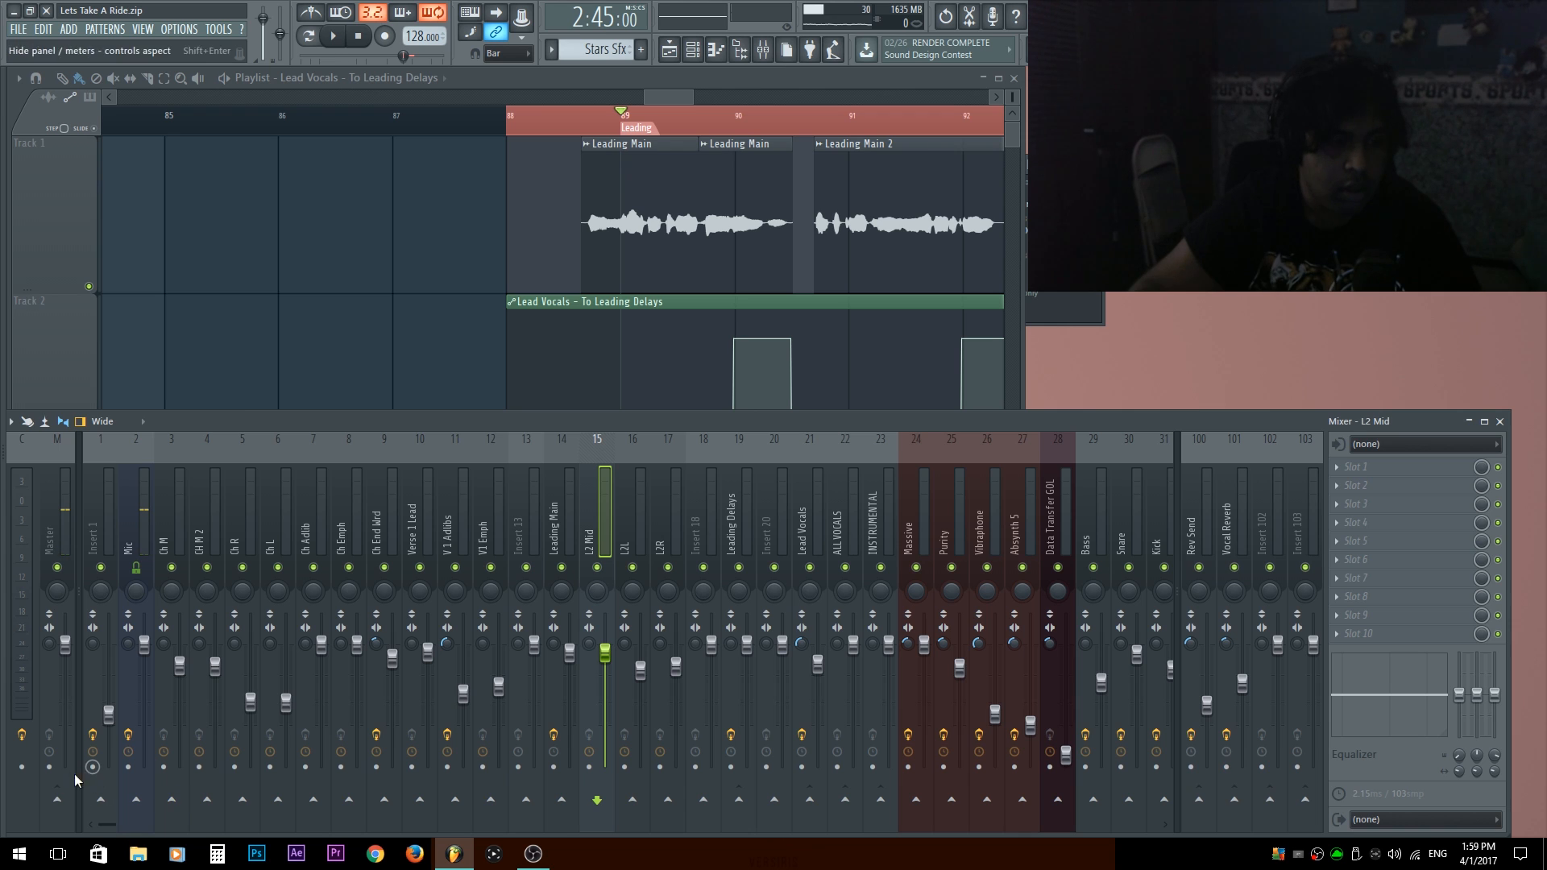
left_click(636, 319)
left_click_drag(635, 319, 597, 196)
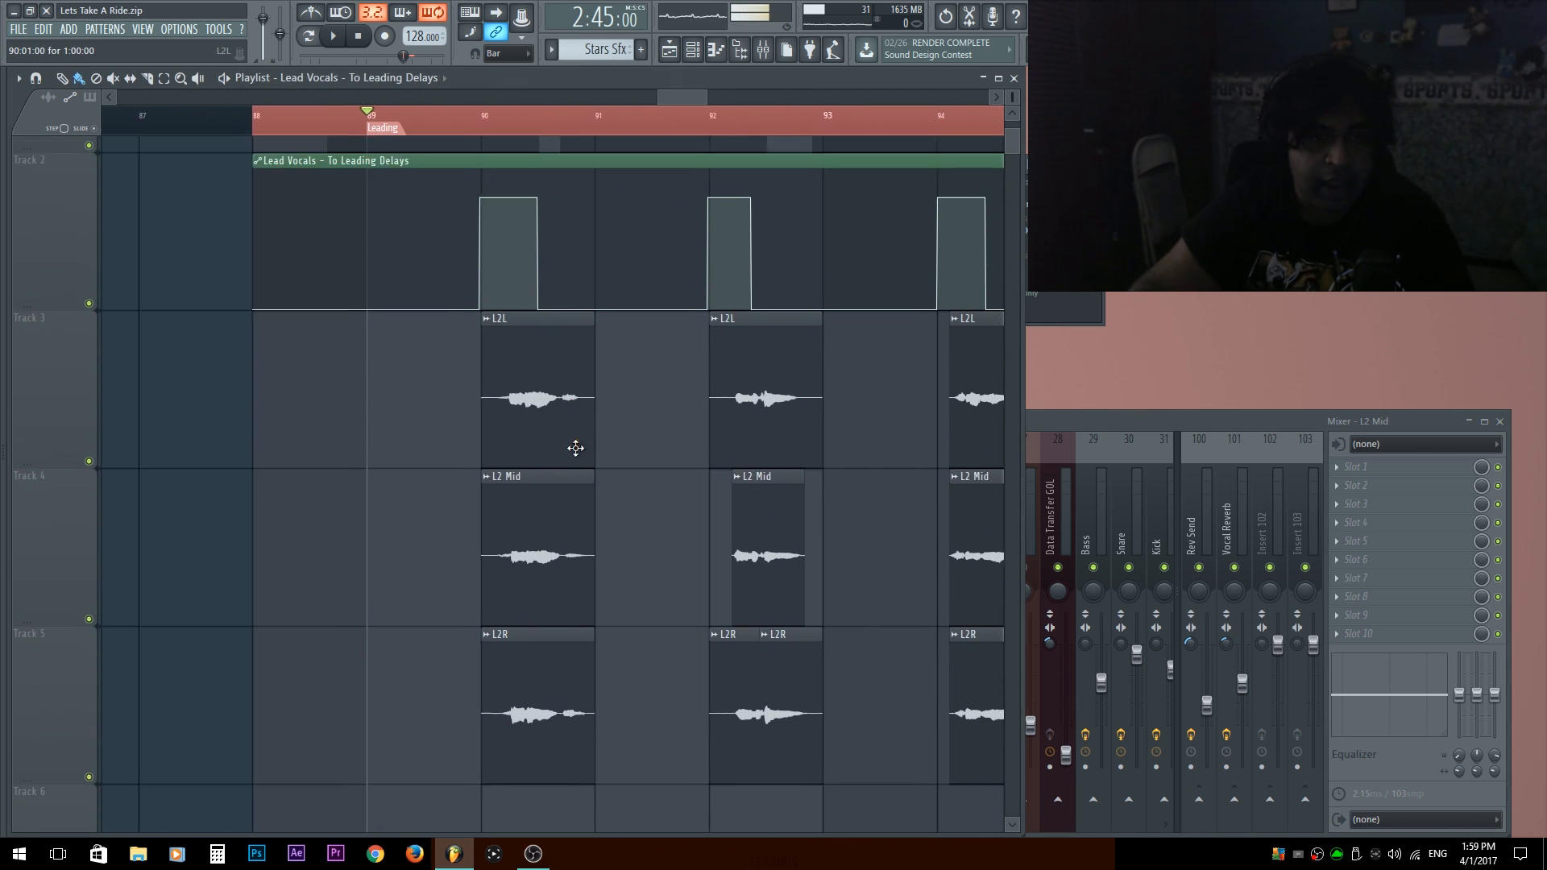
scroll(538, 618, "up", 4)
scroll(539, 618, "up", 1)
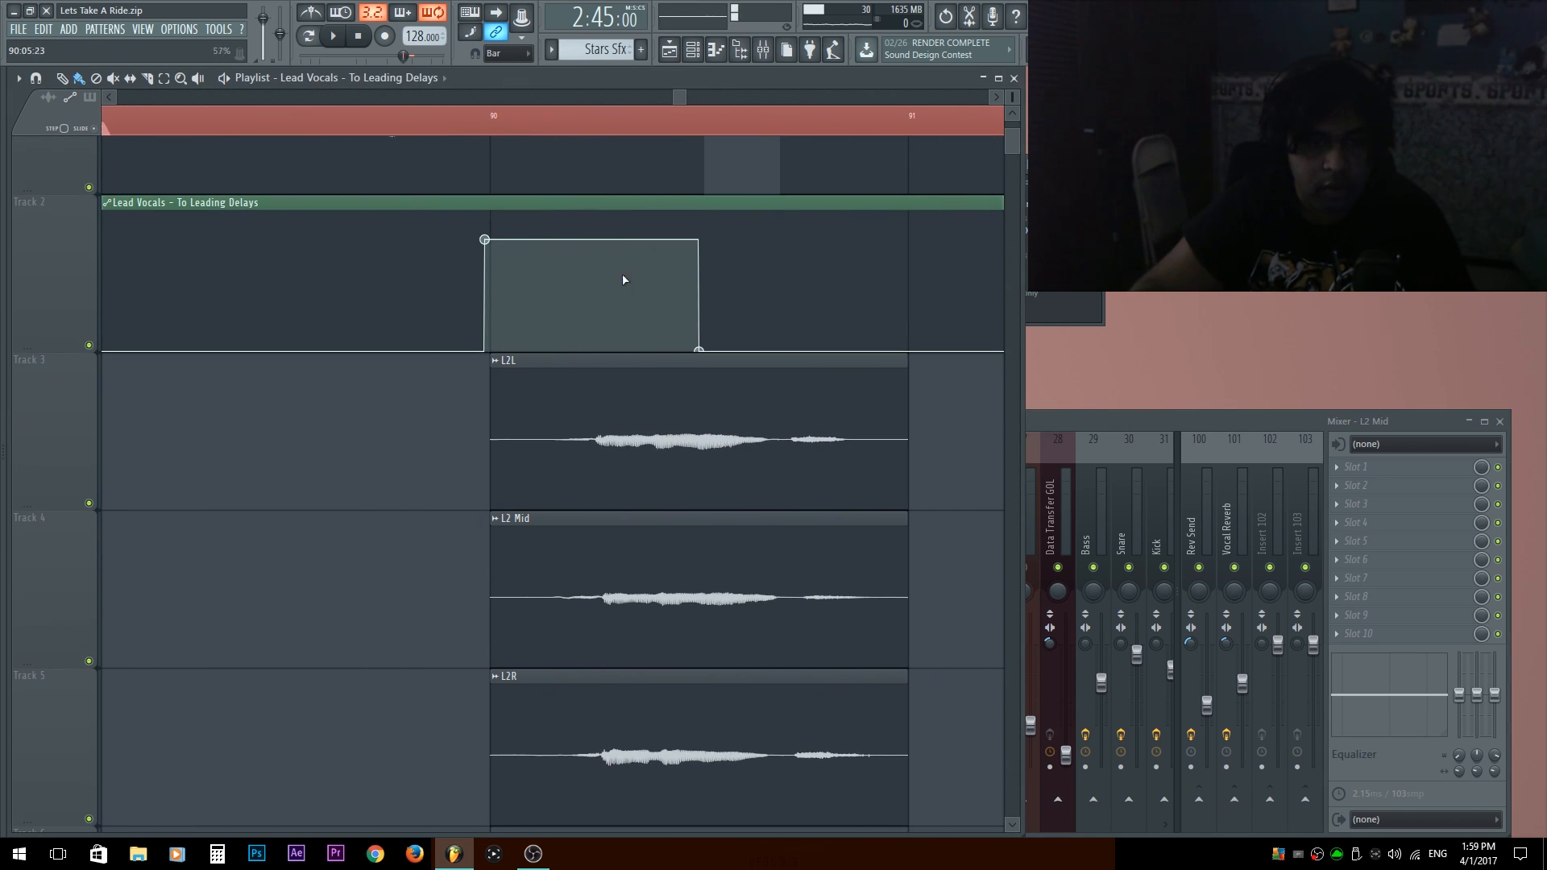
scroll(355, 552, "down", 4)
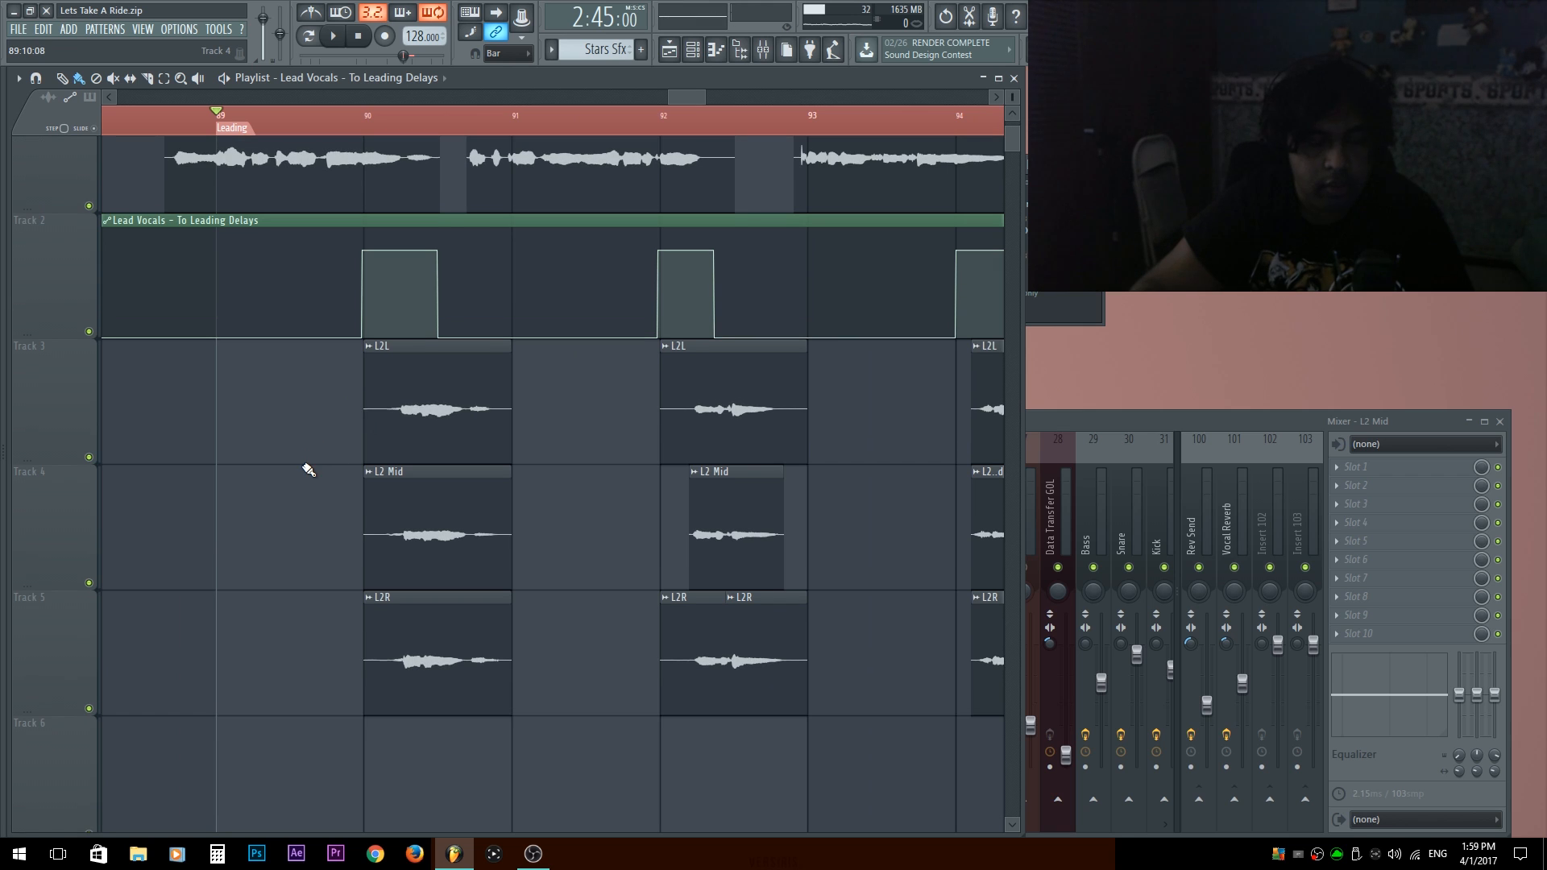
left_click(1058, 409)
left_click(596, 497)
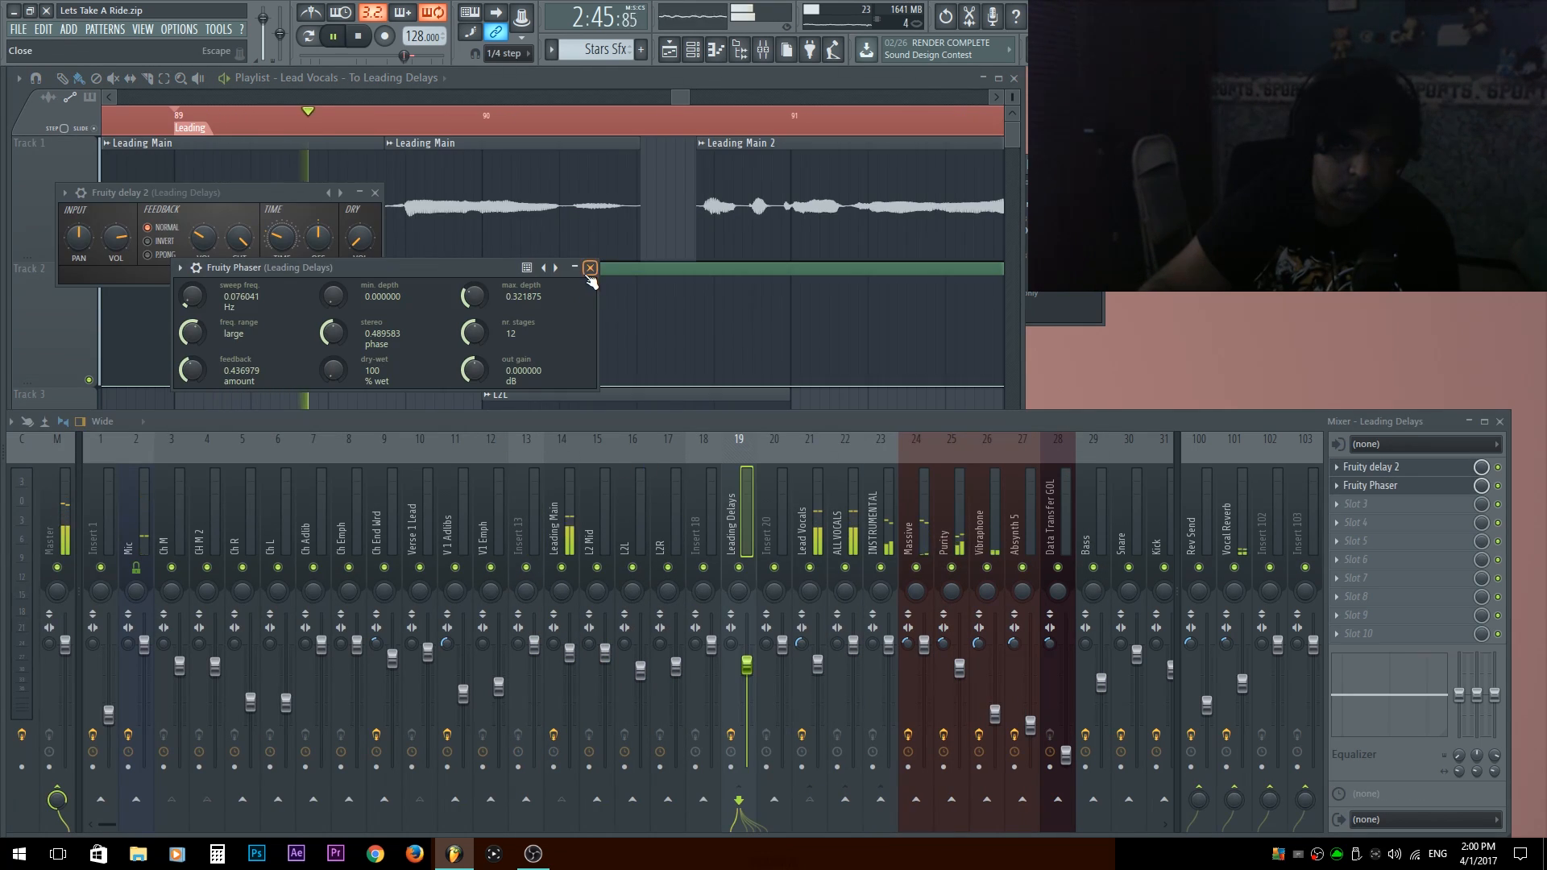
Close the delay plugin and listen through the Leading section, following the send automation to the final raised part near bar 96.
left_click(590, 268)
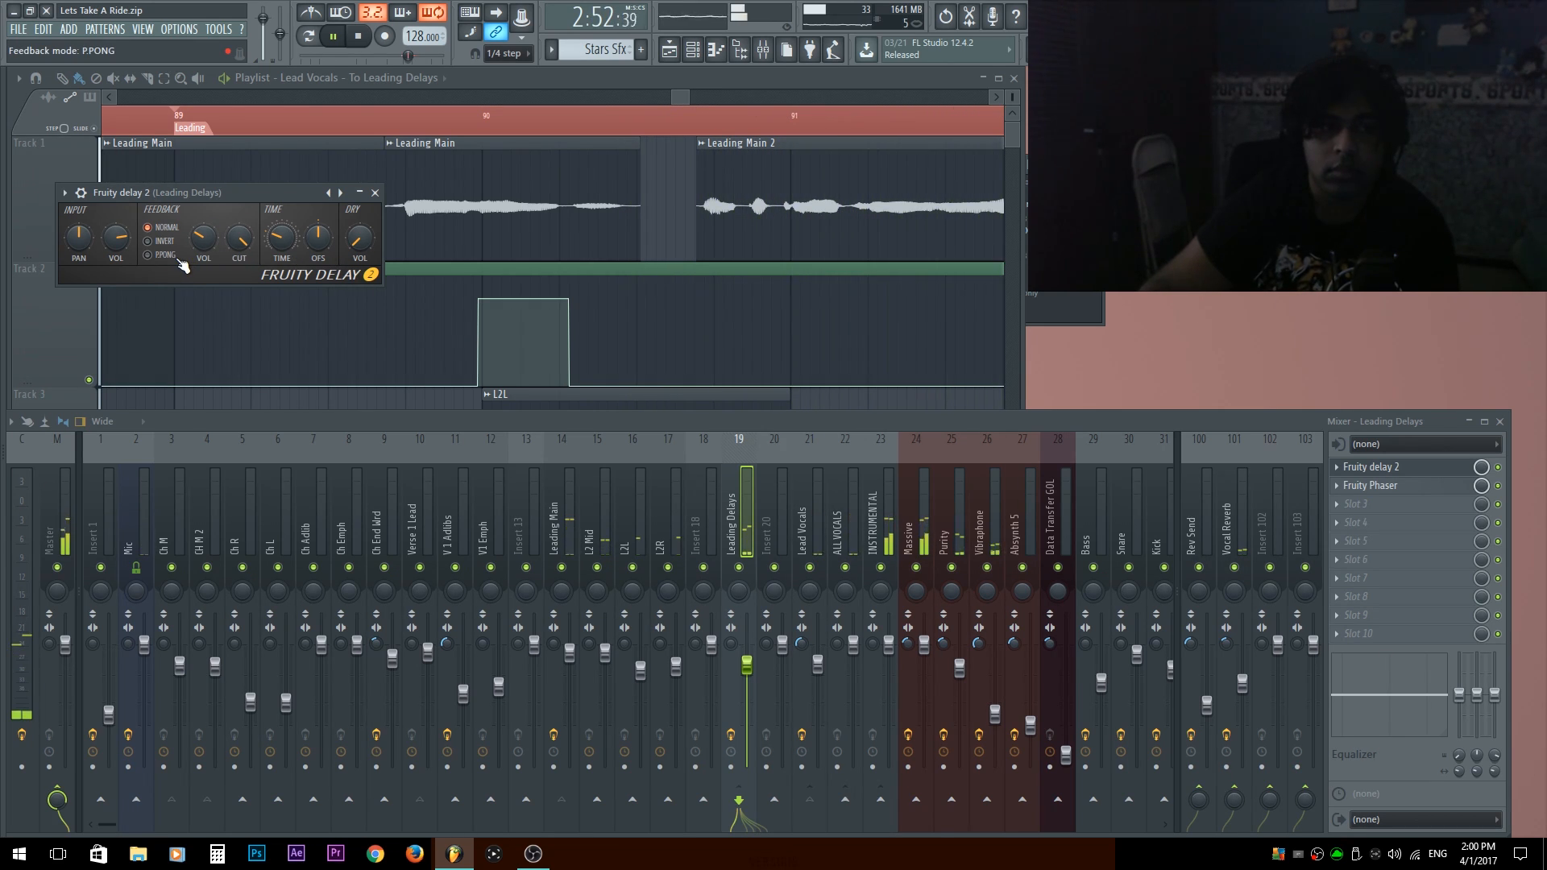
left_click(375, 193)
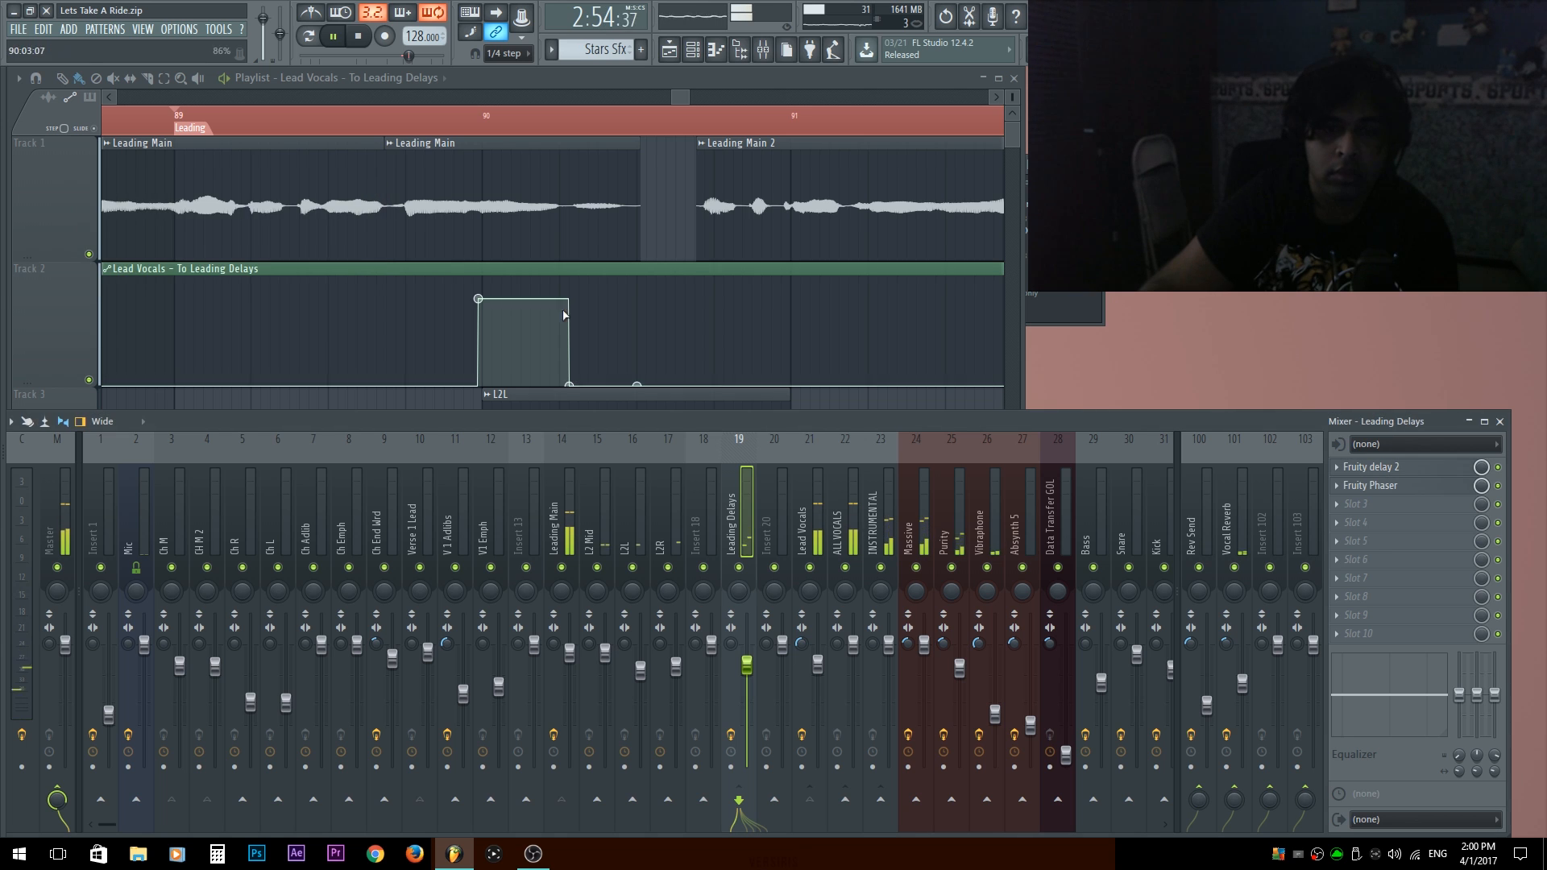
left_click_drag(861, 344, 673, 411)
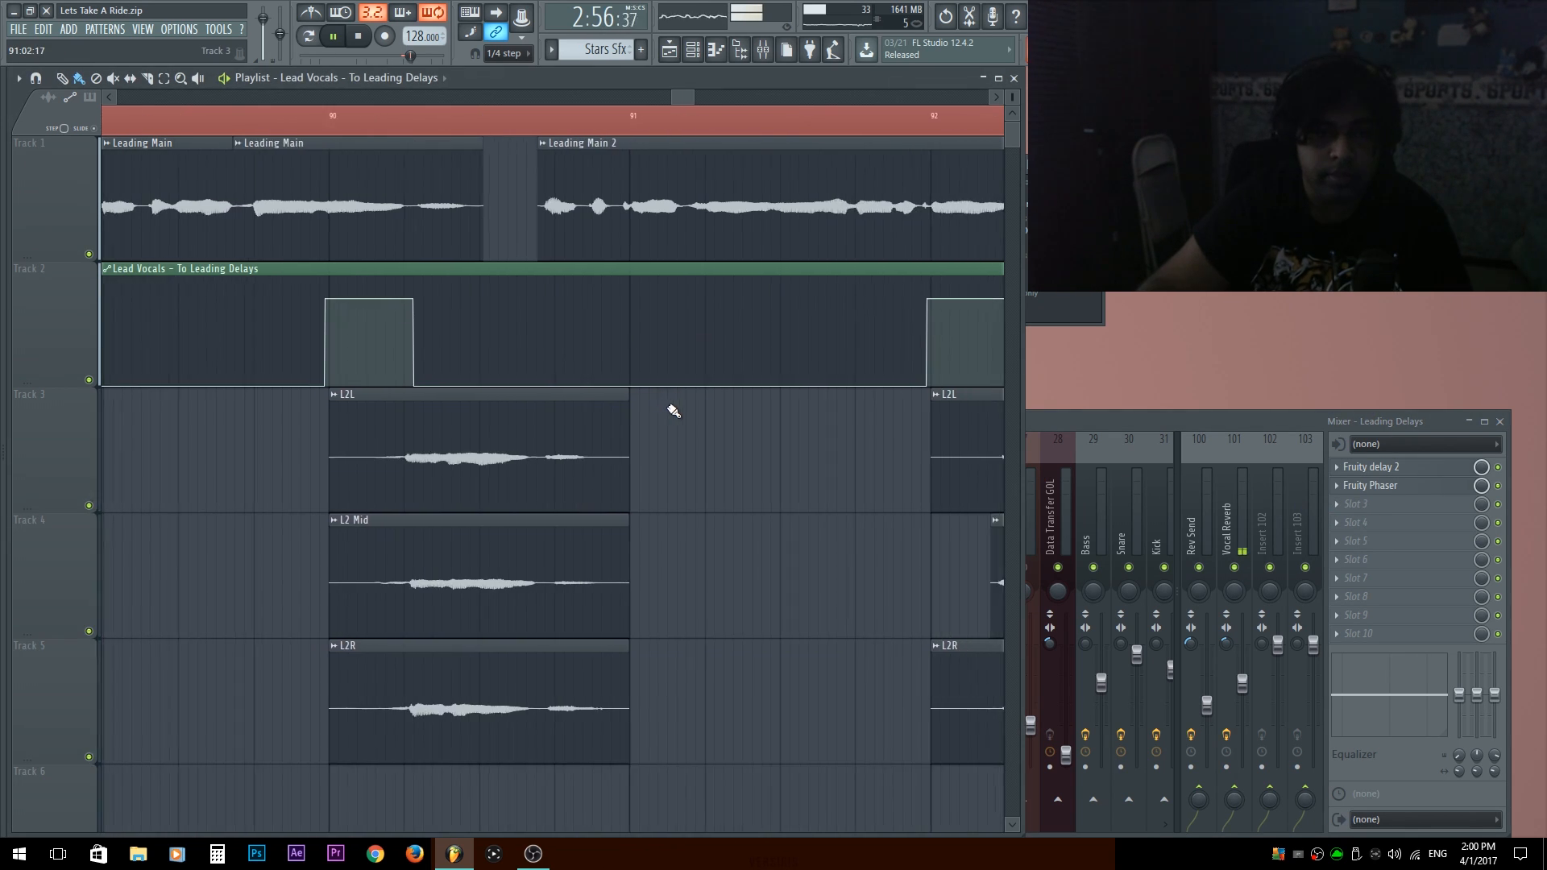
scroll(675, 409, "down", 5)
left_click_drag(805, 426, 674, 491)
scroll(673, 490, "down", 2)
left_click_drag(813, 299, 667, 451)
scroll(671, 379, "up", 3)
key("space")
Raise the feedback volume of Fruity Delay 2 on Leading Delays and play from shortly before bar 90.
left_click(1399, 476)
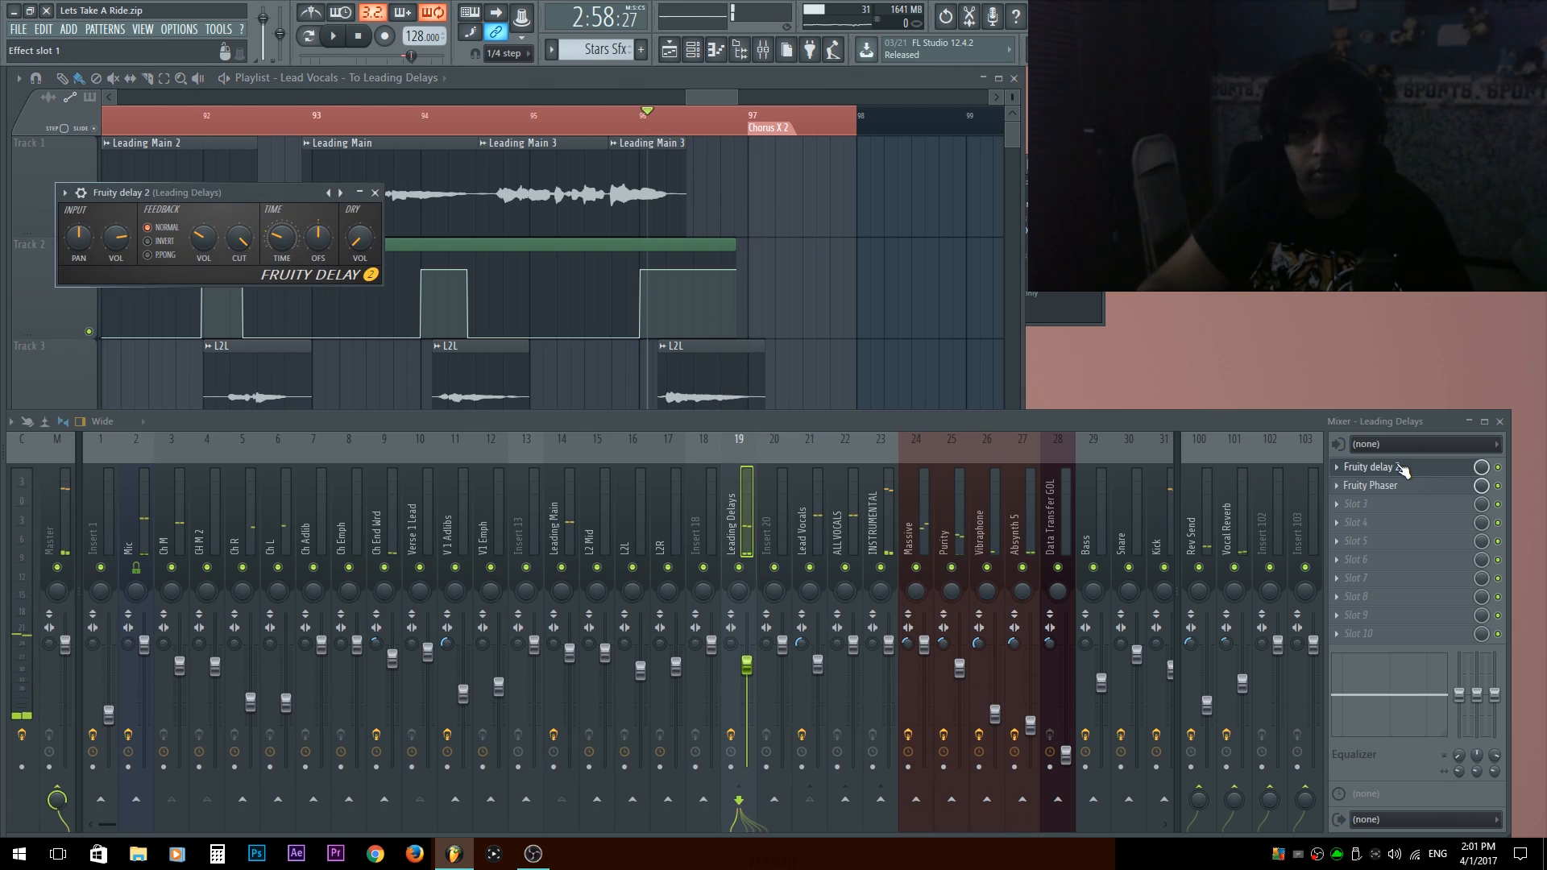
key("space")
key("space")
right_click(280, 179)
scroll(218, 217, "left", 1)
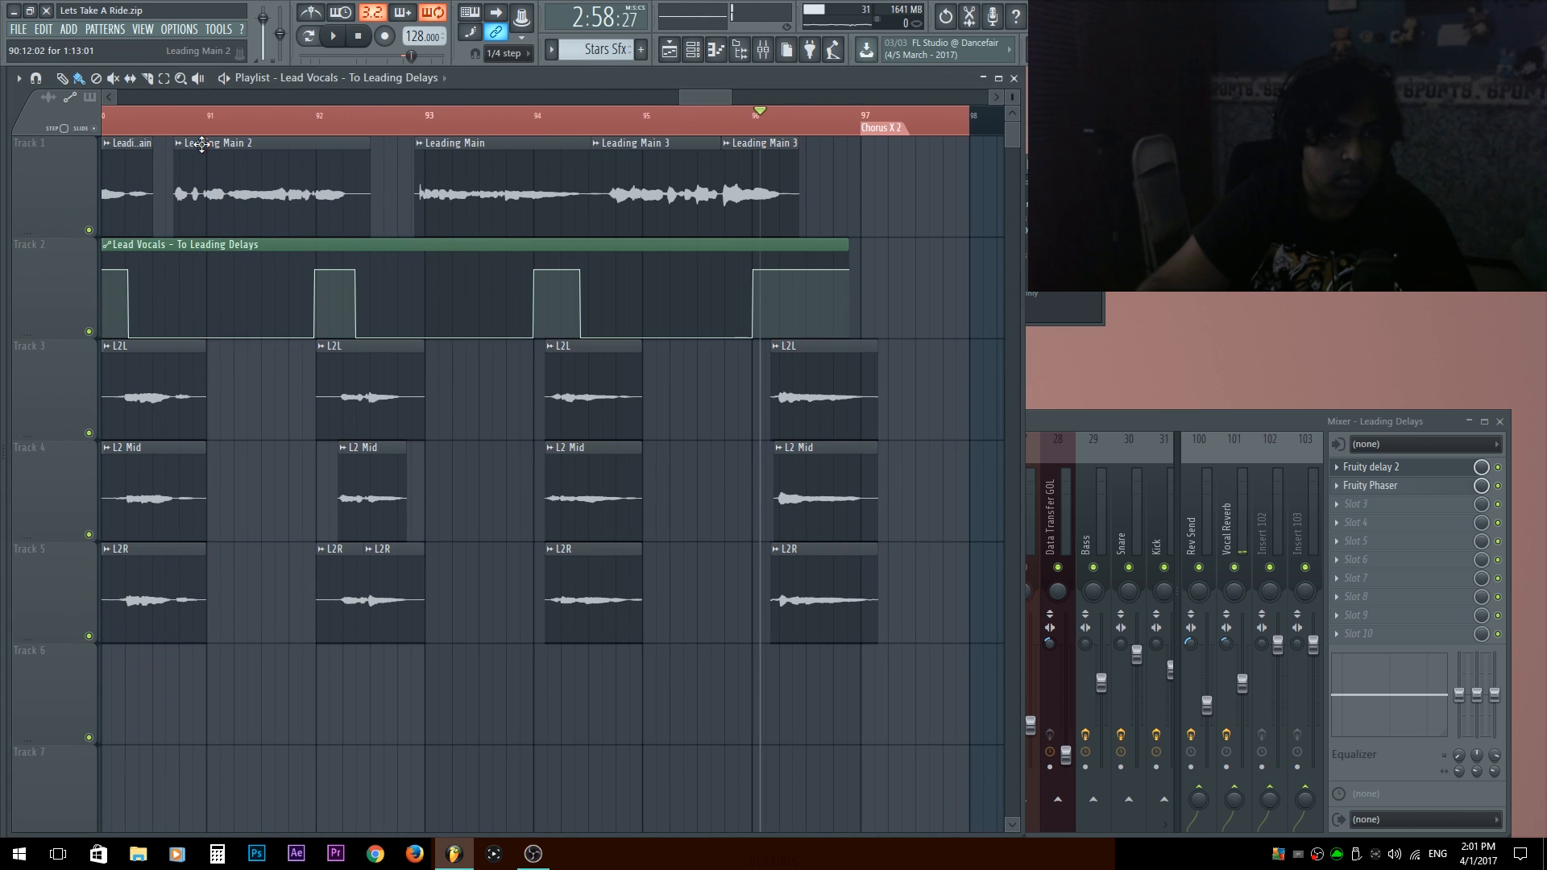
scroll(201, 144, "left", 3)
left_click(337, 112)
key("space")
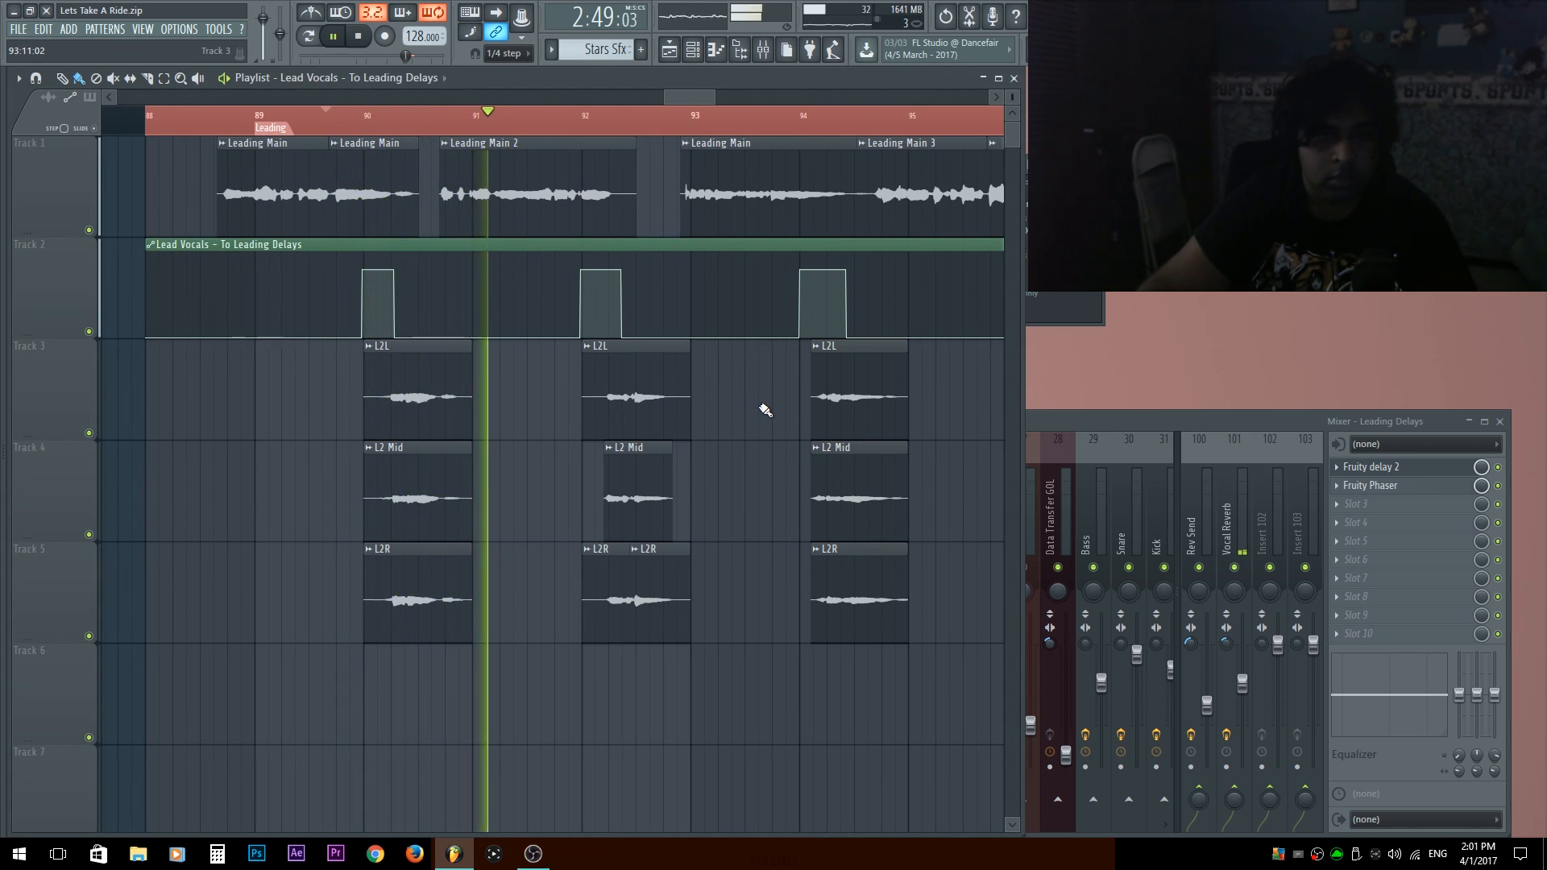
Reopen Fruity Delay 2 on Leading Delays, move its window clear of the playlist and resume playback.
key("space")
left_click(1439, 475)
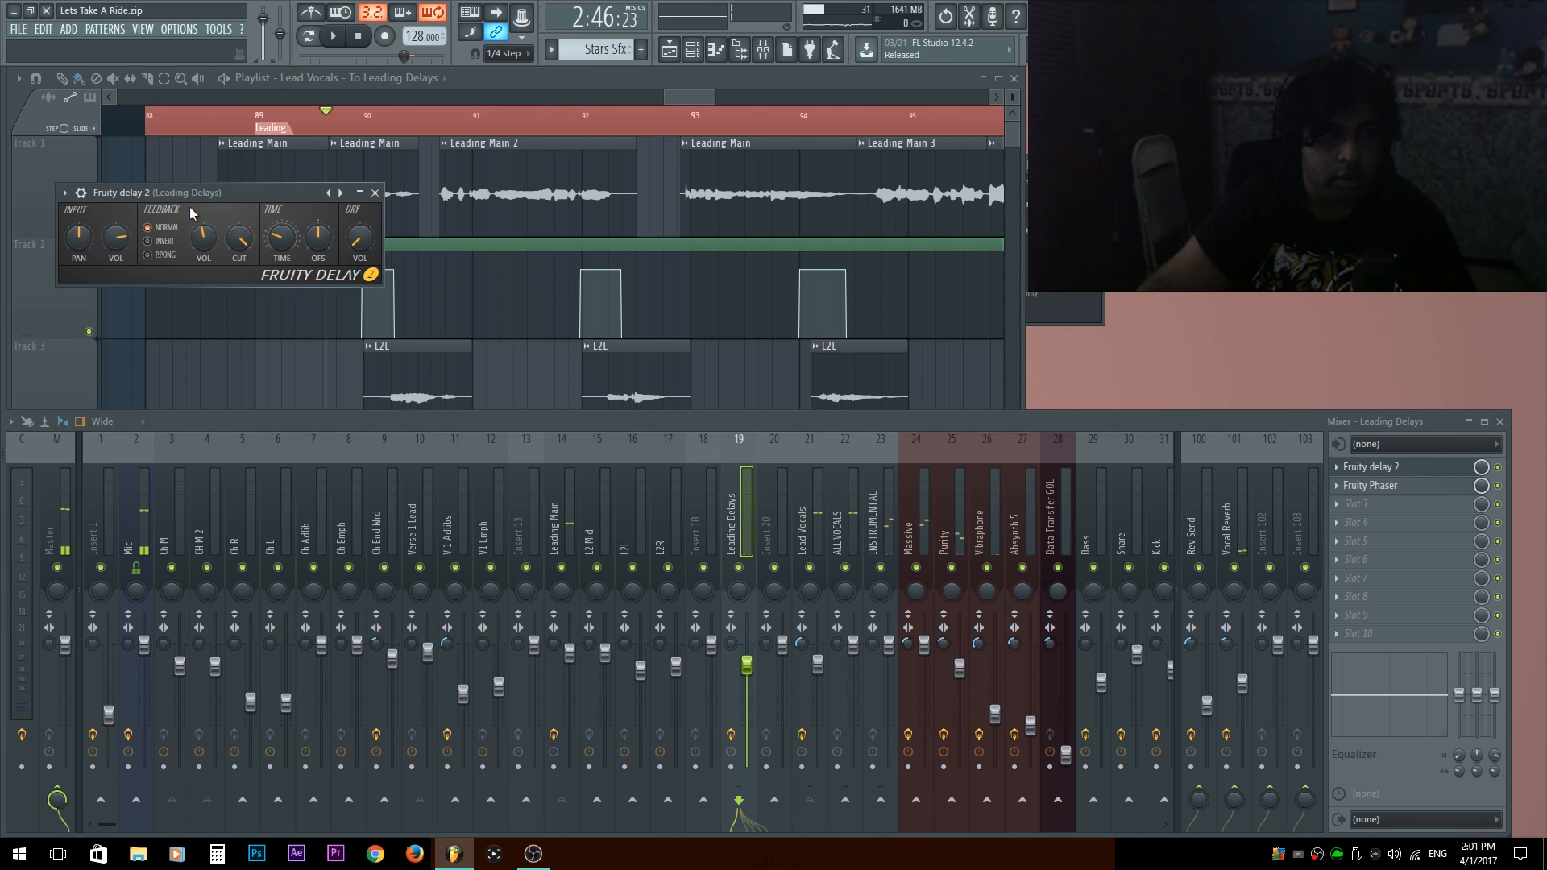
left_click_drag(225, 203, 1027, 315)
key("space")
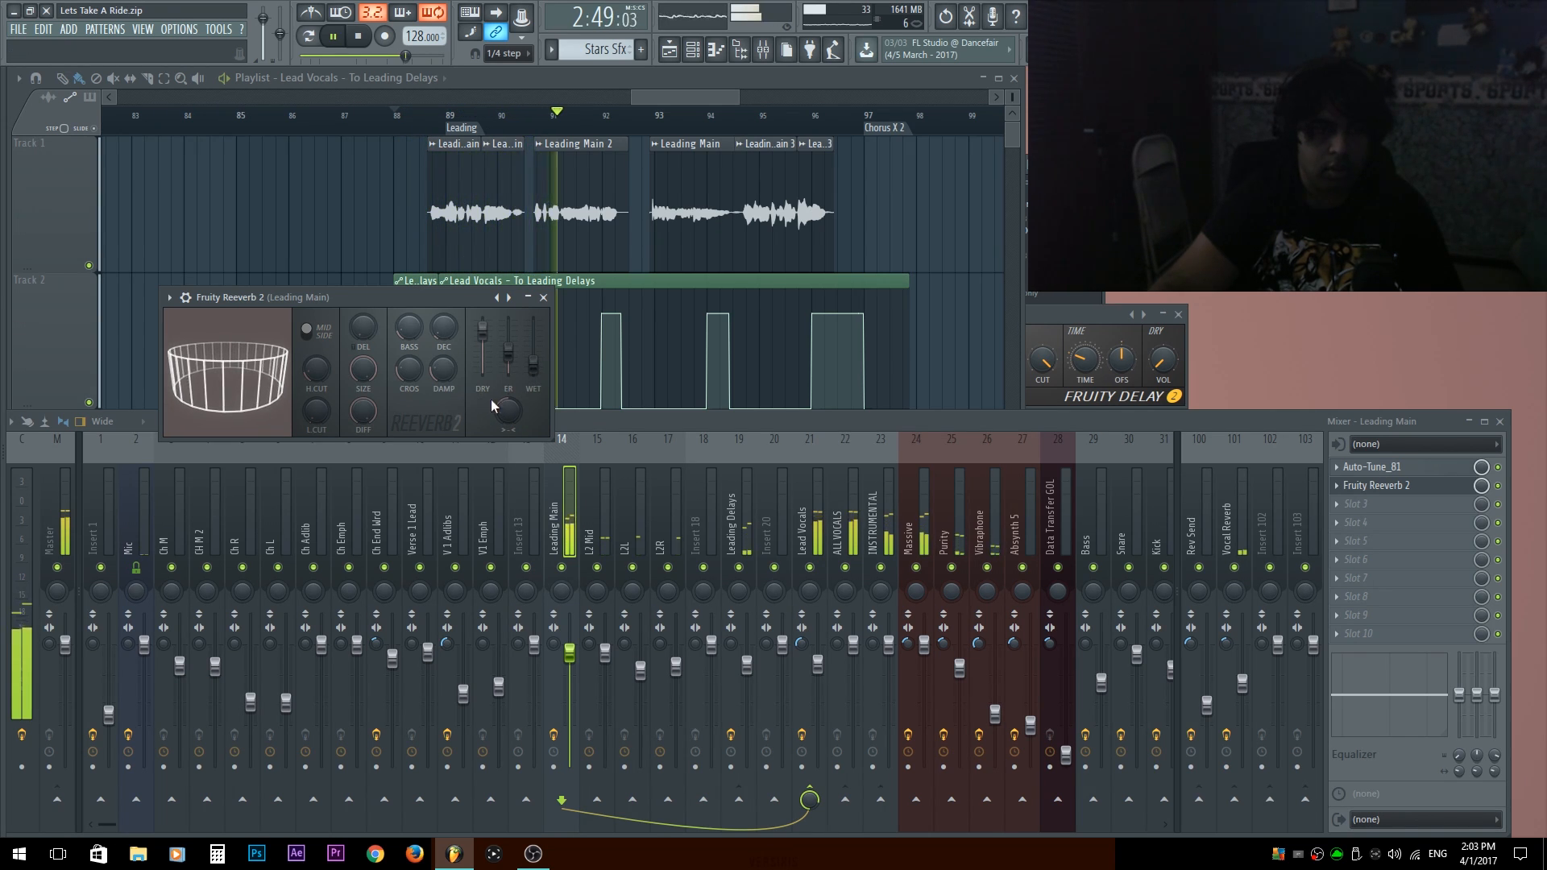
Lower the early reflections level in Leading Main's Fruity Reeverb 2, close the plugin and stop playback.
left_click_drag(543, 371, 518, 419)
mouse_move(508, 348)
left_mouse_down()
mouse_move(509, 318)
mouse_move(508, 362)
left_mouse_up()
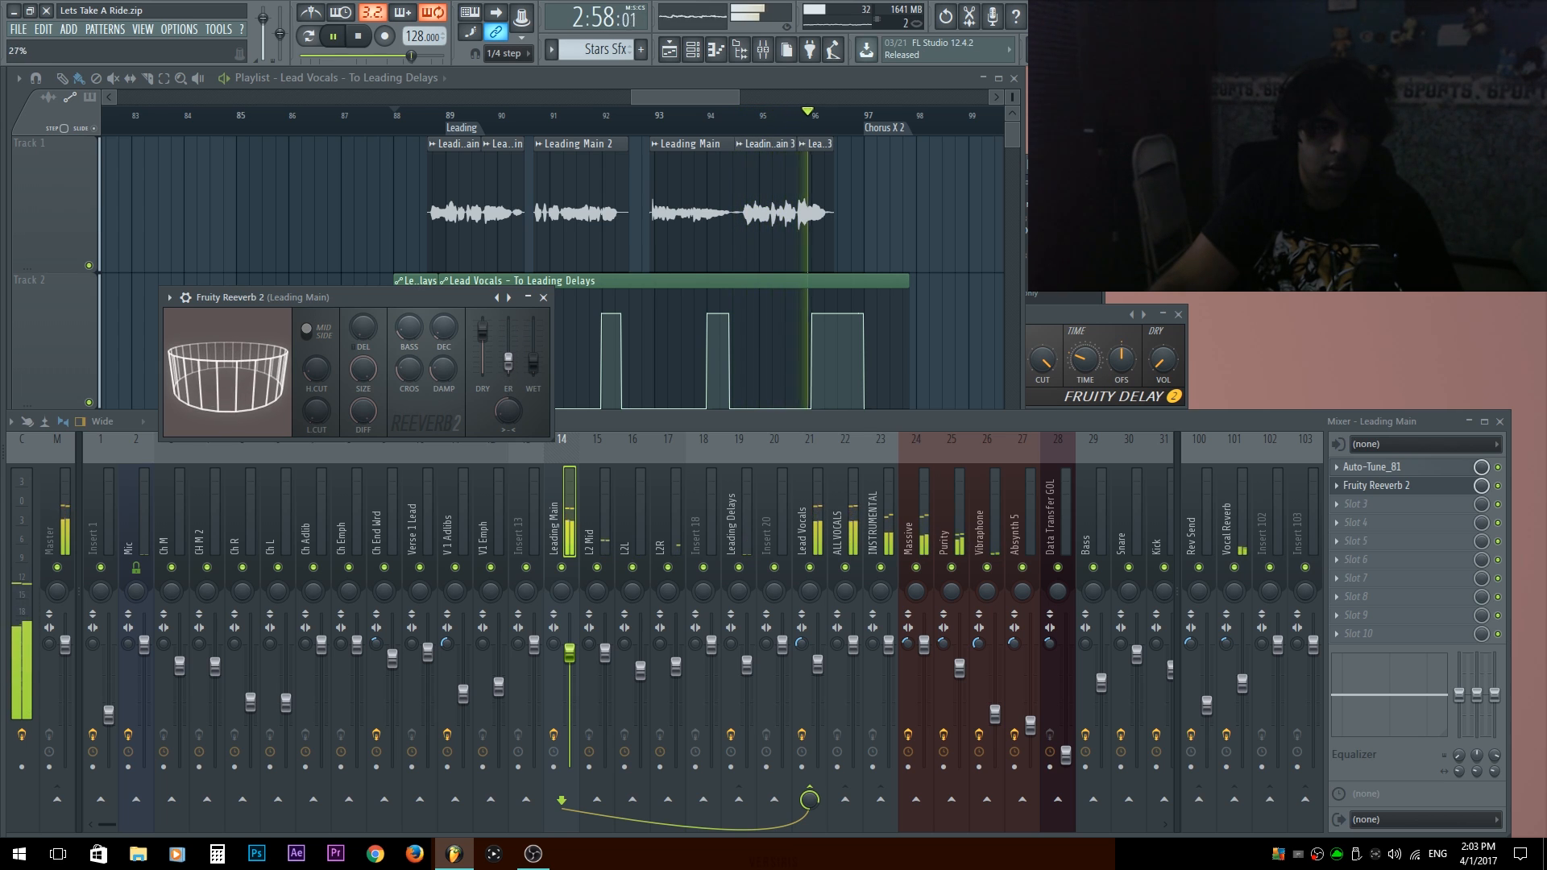
left_click(544, 298)
key("space")
Play from bar 95 into Chorus X 2 to check the transition out of the Leading section.
left_click(332, 116)
key("space")
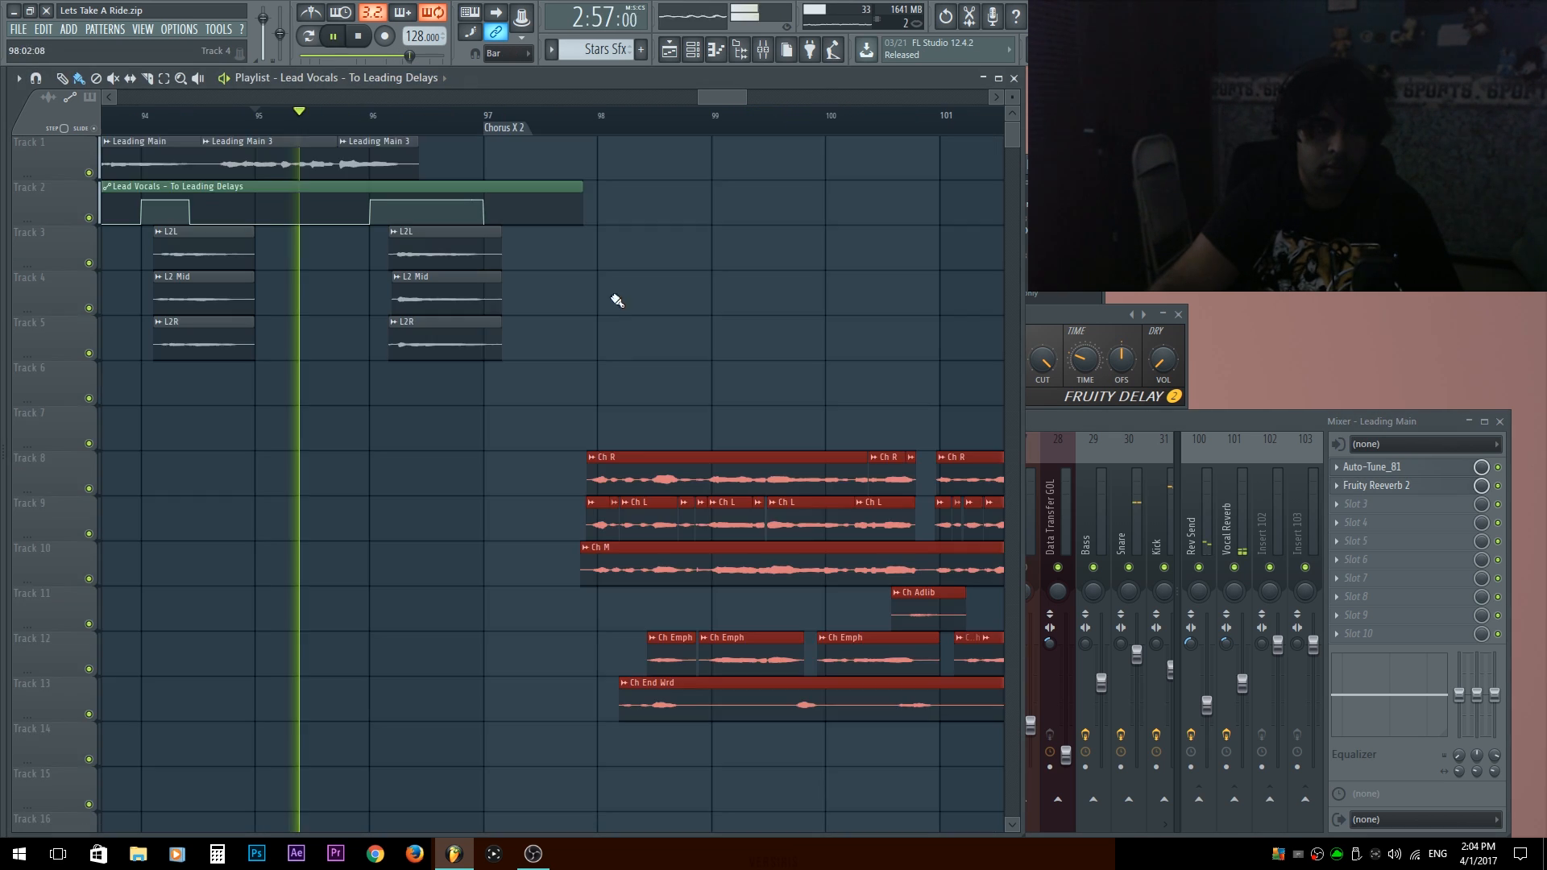
scroll(617, 301, "down", 8)
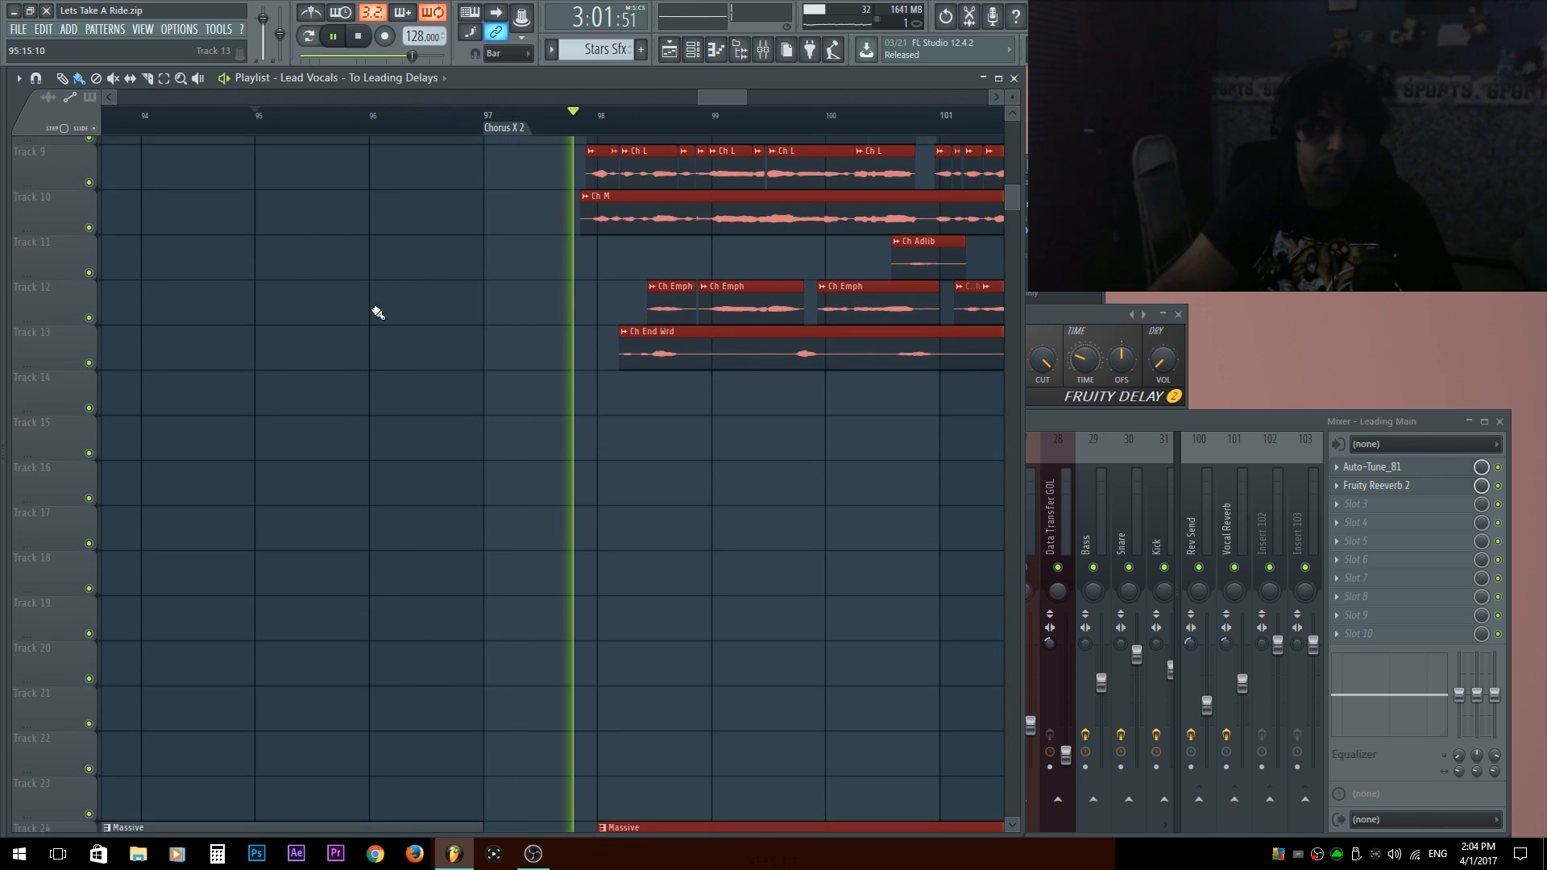
scroll(614, 621, "up", 5)
right_click(614, 621, "ctrl")
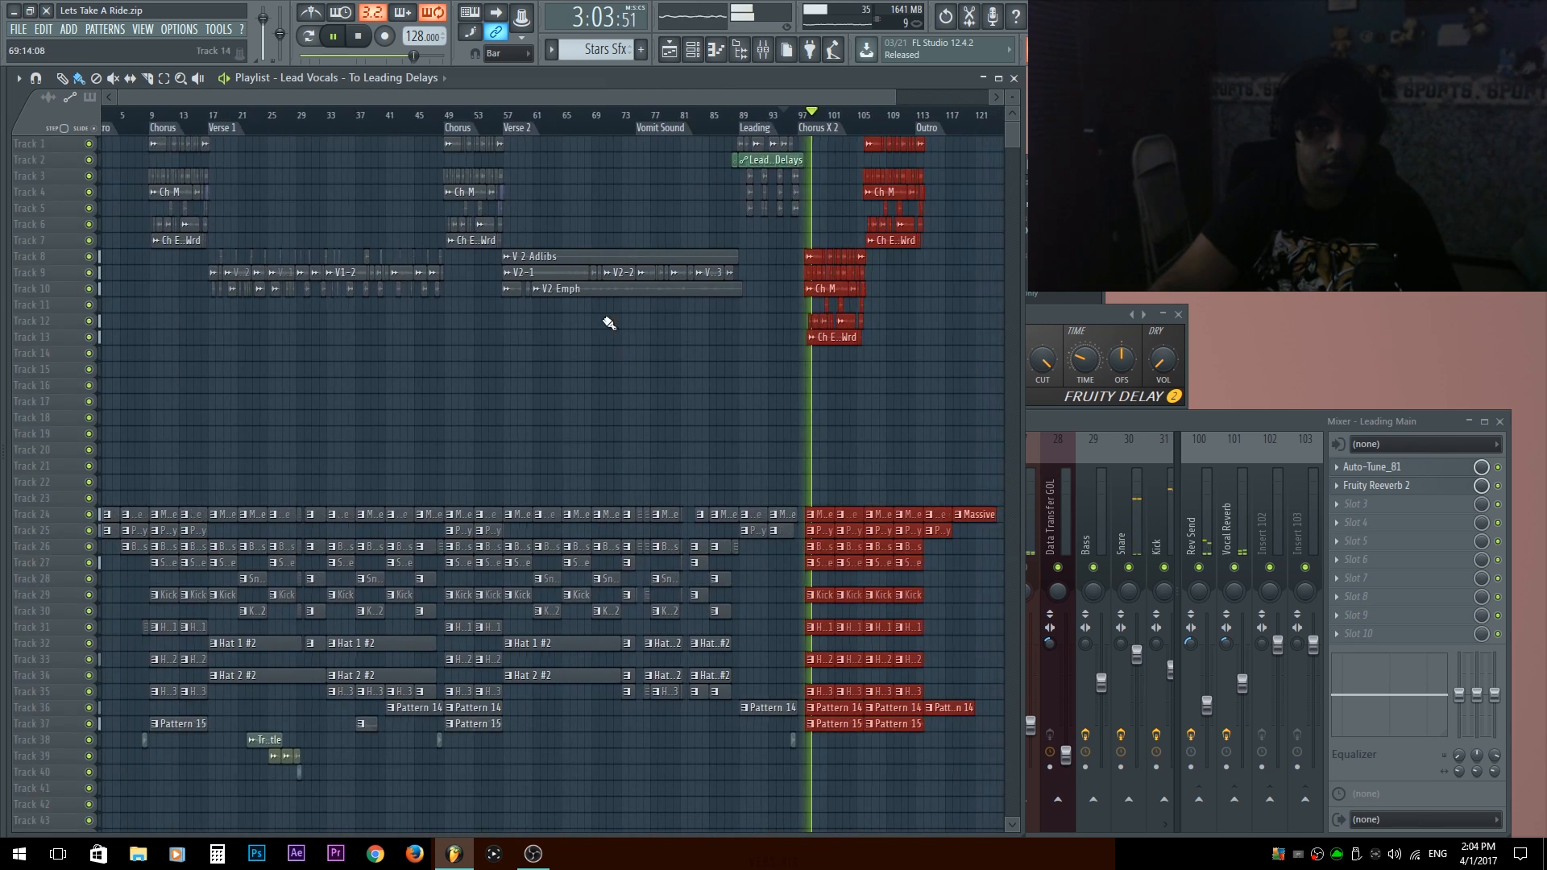
key("space")
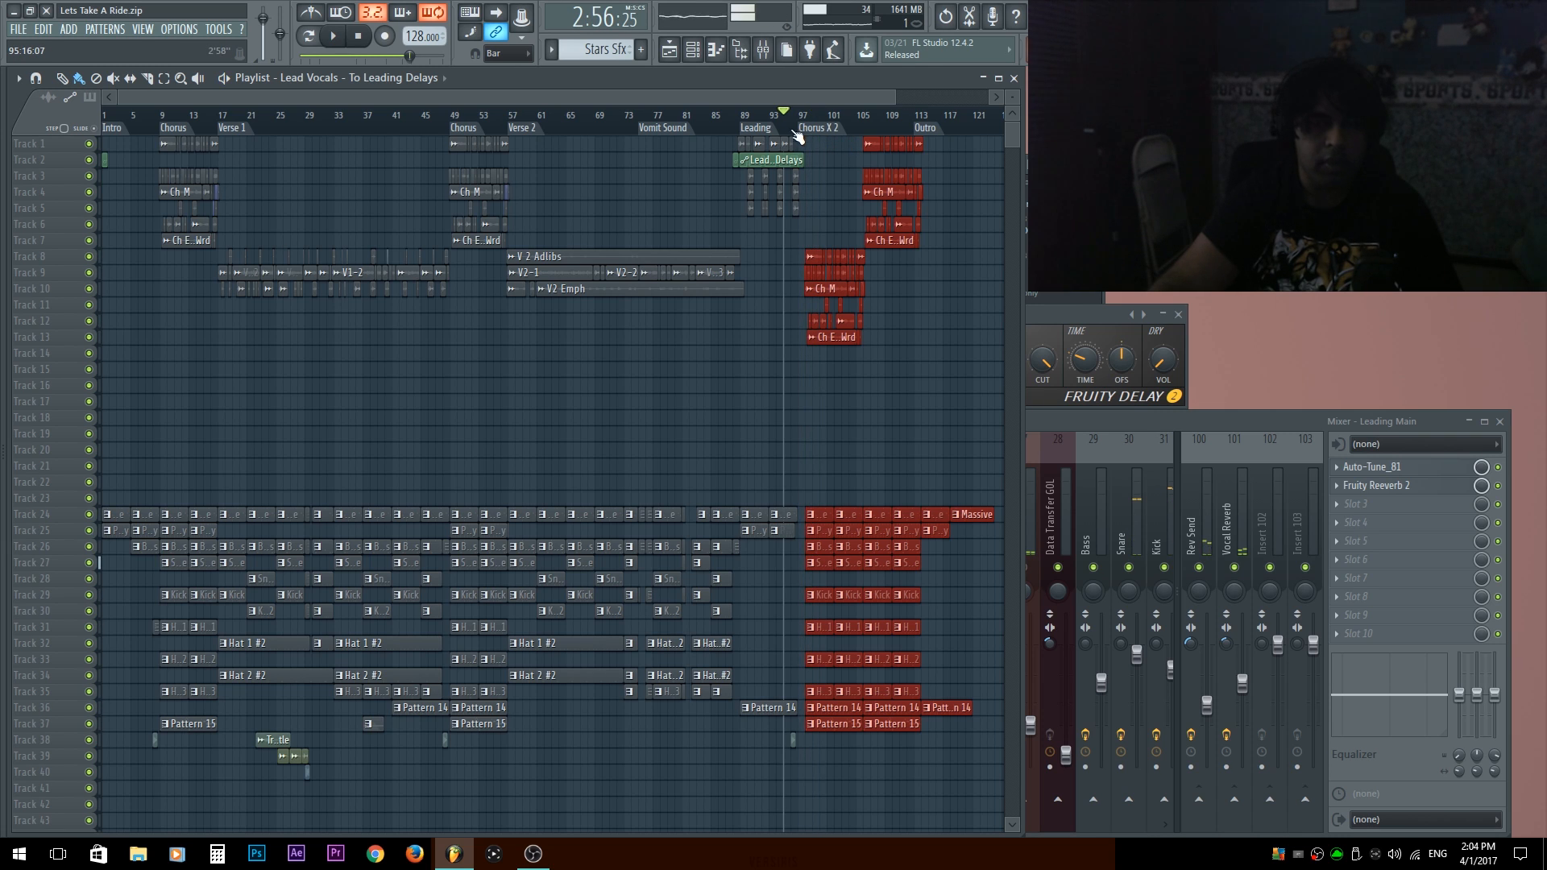
Select bars 88 to 98 in the playlist and create an automation clip for Fruity Delay 2's feedback volume.
scroll(797, 129, "up", 8)
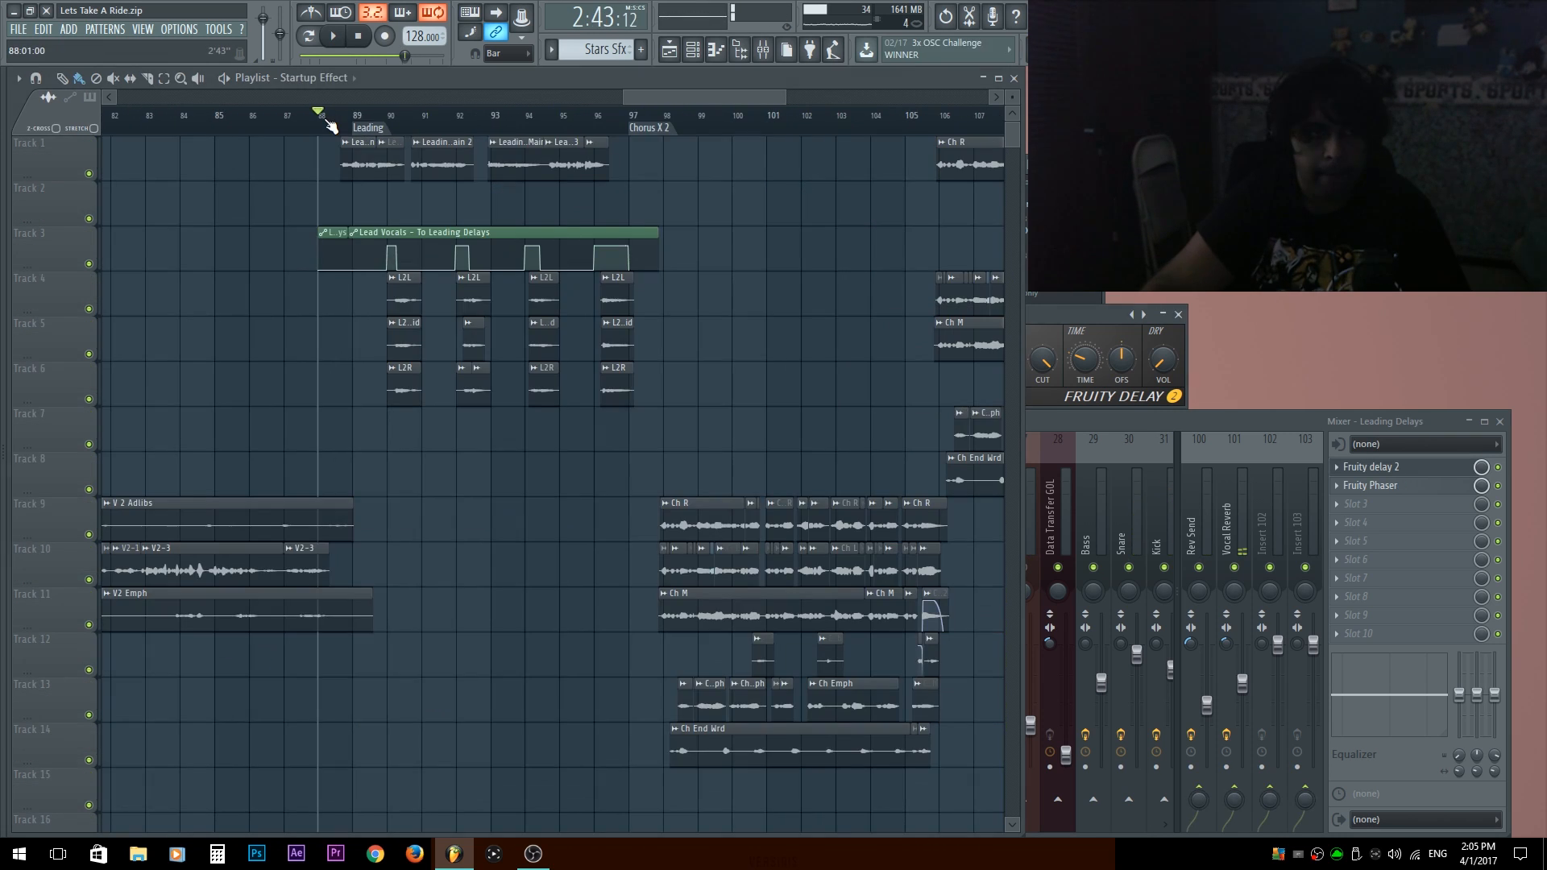
left_click_drag(330, 125, 696, 228)
left_click(1124, 313)
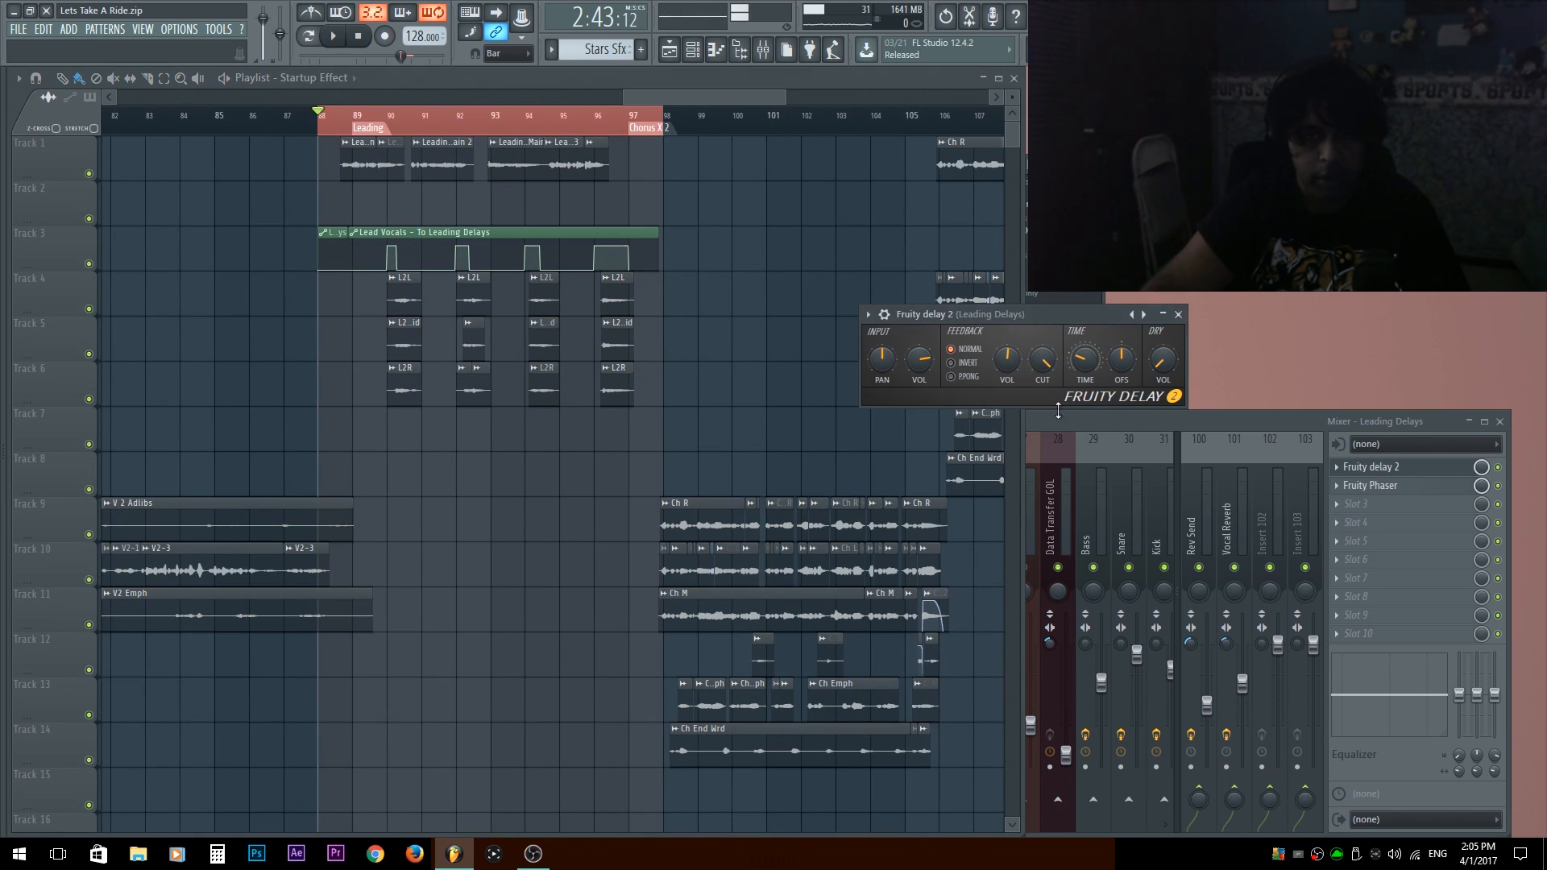
right_click(1004, 362)
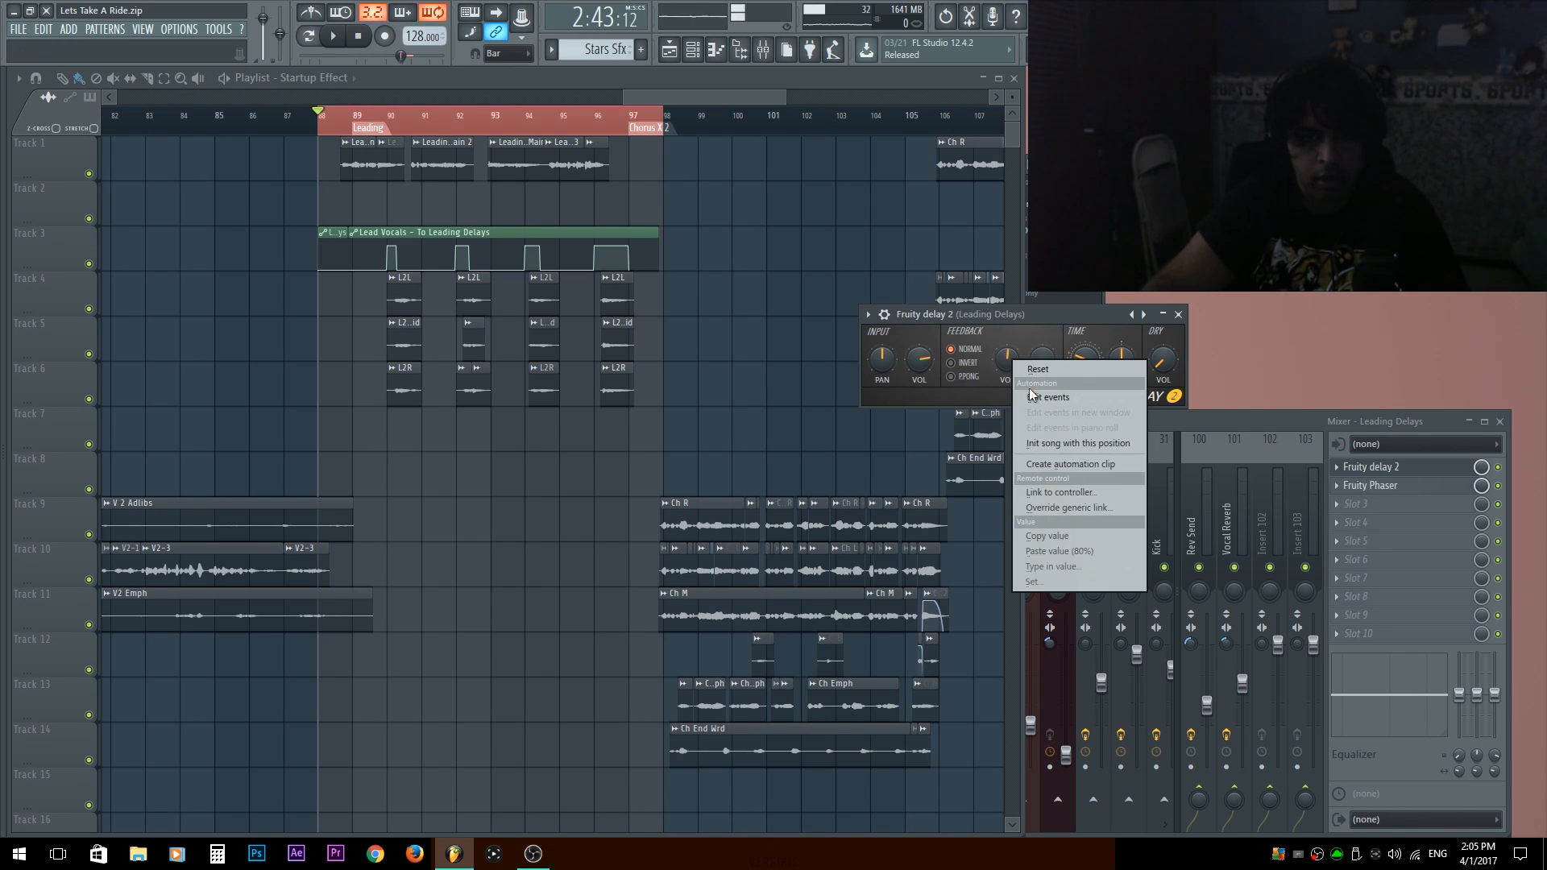
left_click(1055, 465)
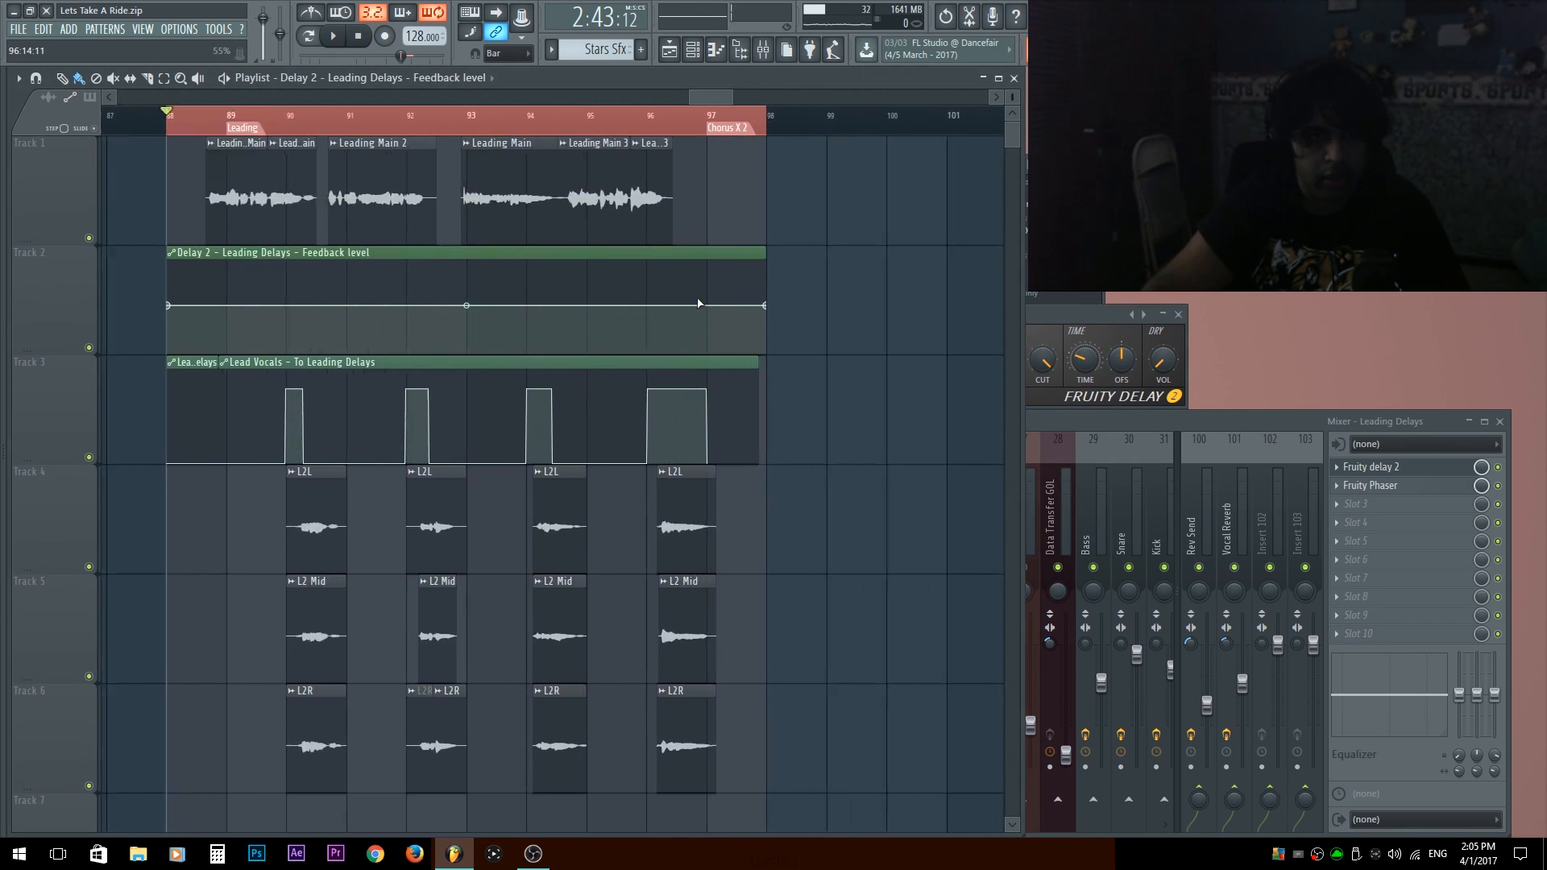
Step the feedback level automation up at bar 96 and audition it from bar 95.
scroll(575, 282, "up", 2)
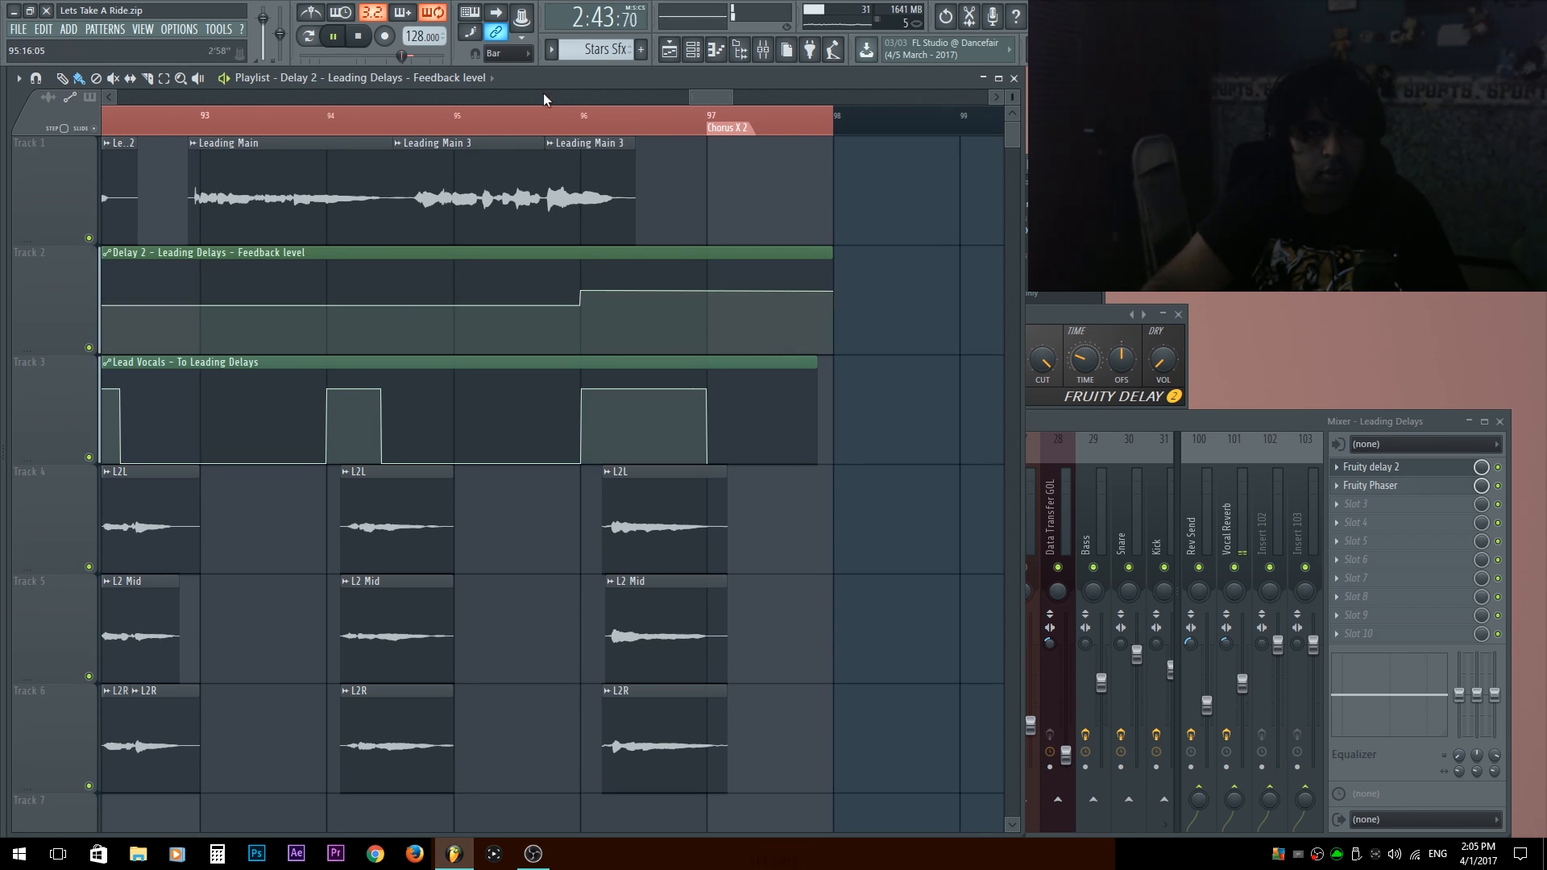
left_click(480, 133)
key("space")
scroll(580, 290, "up", 2)
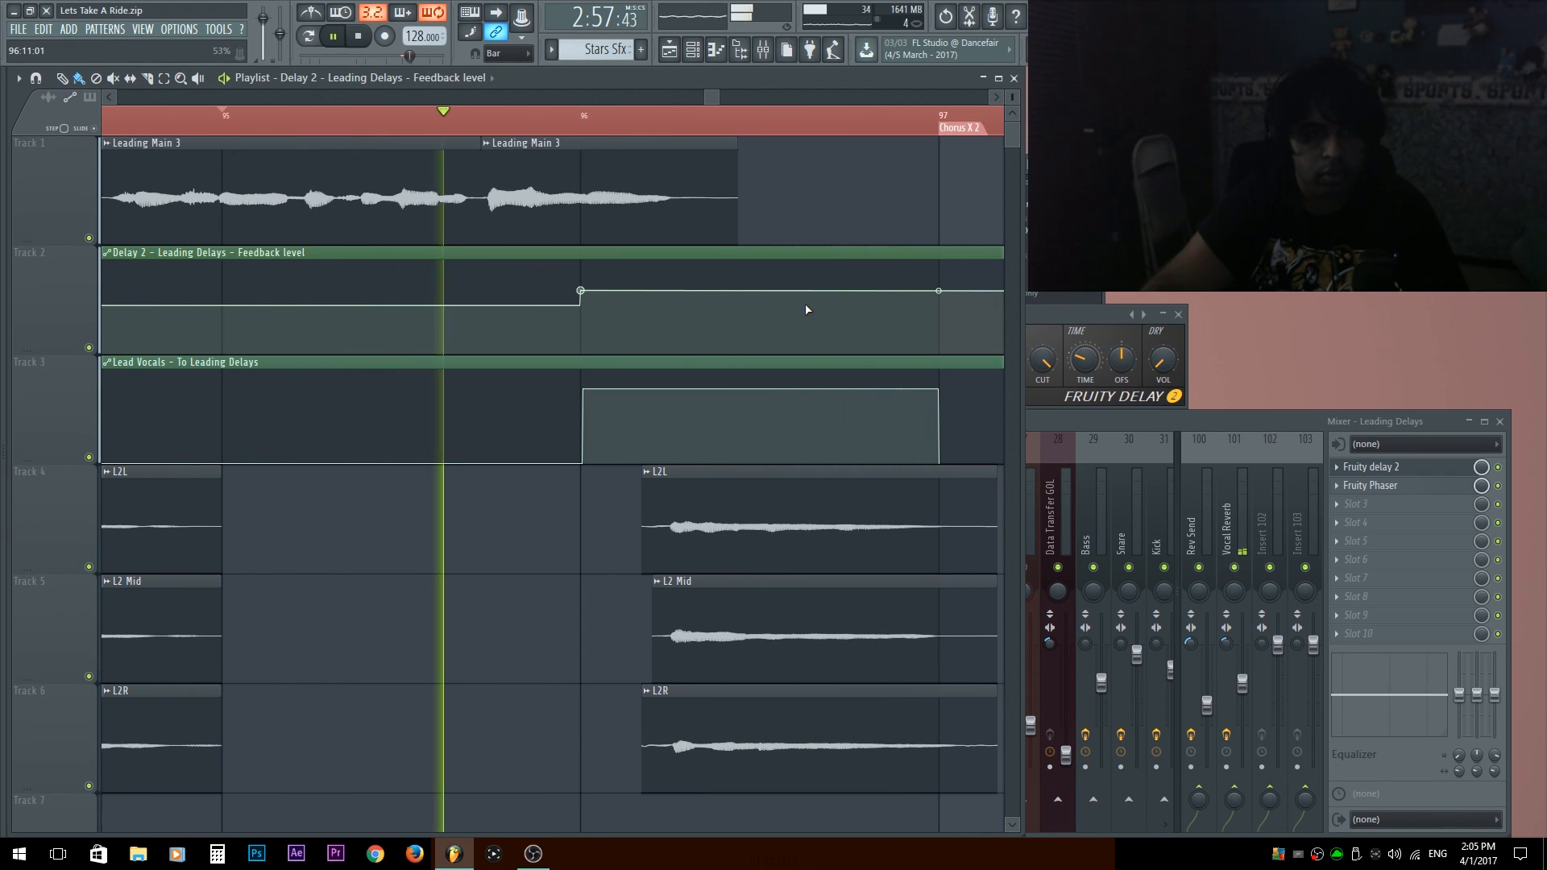
left_click_drag(815, 381, 569, 354)
Clear the time selection and play the end of the Leading section into Chorus X 2 with the delay feedback automation.
left_click(1083, 317)
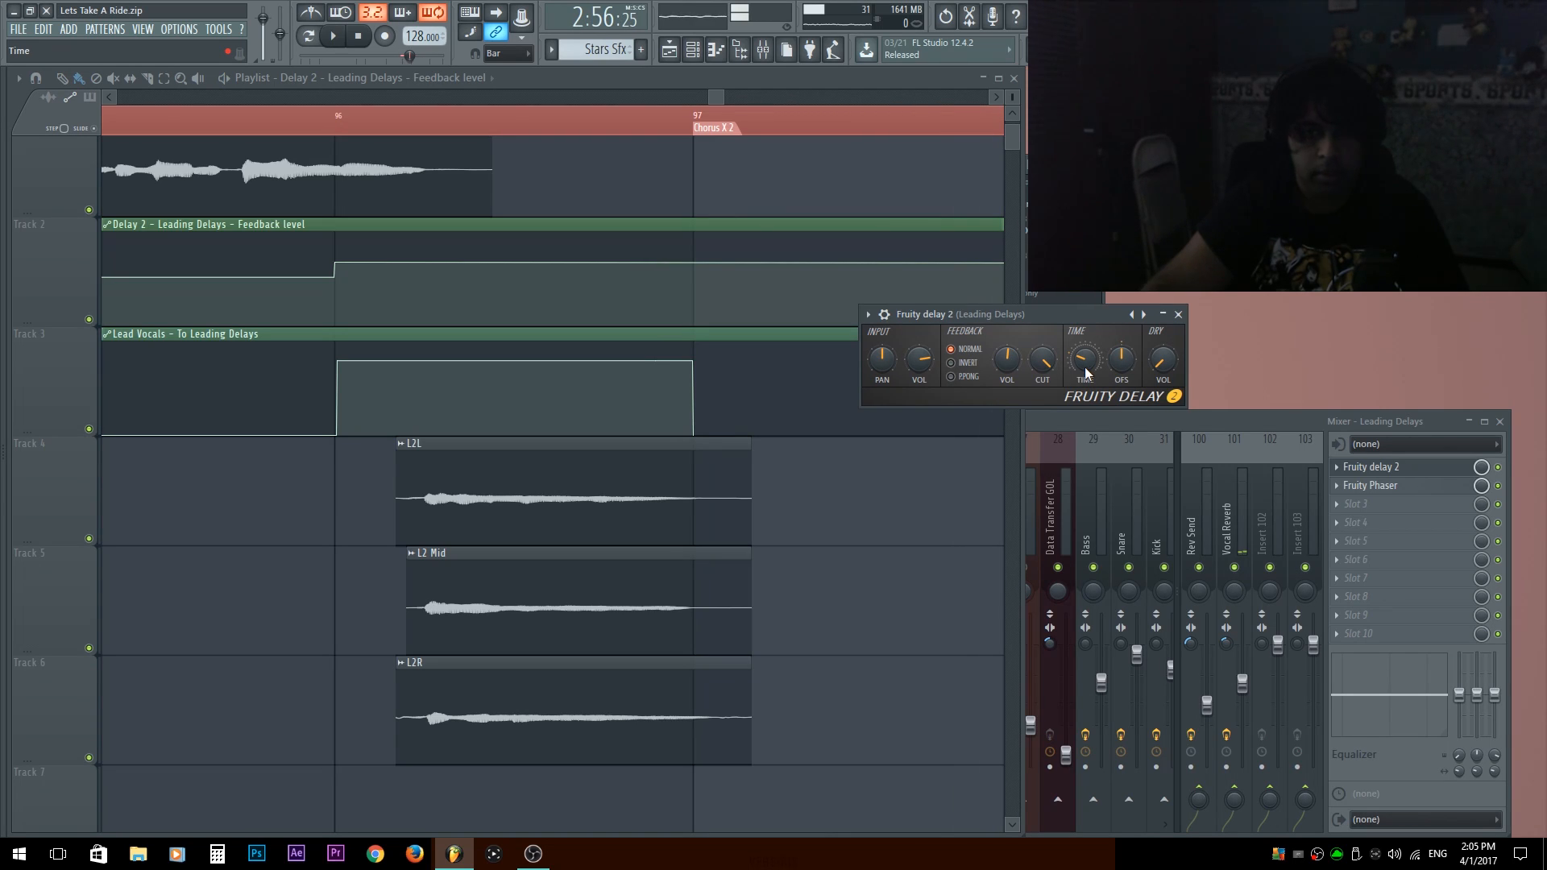
scroll(653, 200, "down", 6)
double_click(622, 129)
key("space")
scroll(741, 257, "up", 5)
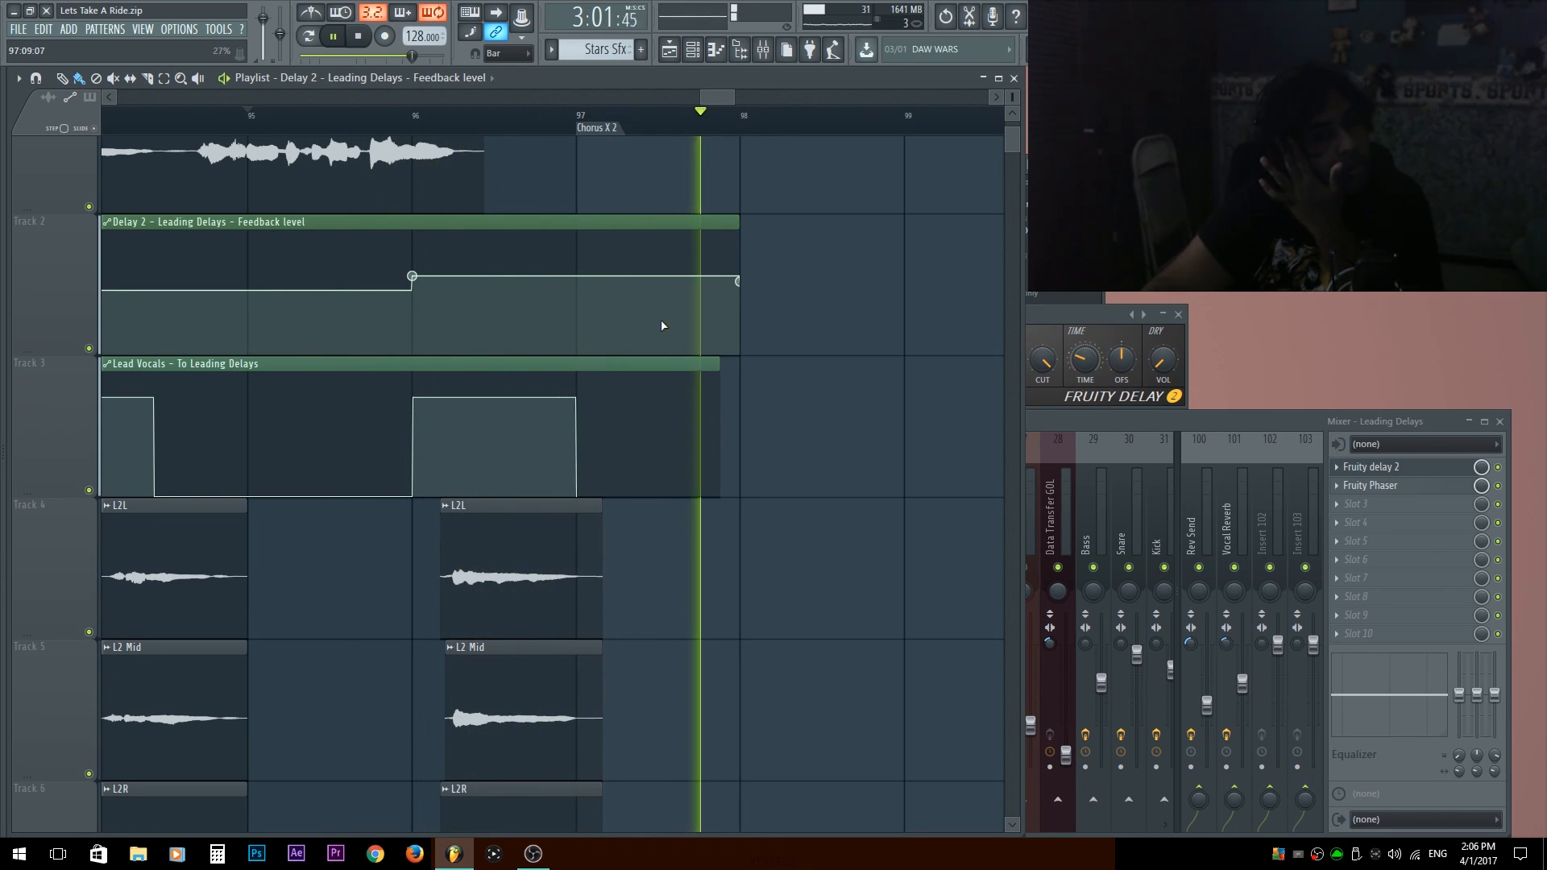
scroll(677, 524, "down", 5)
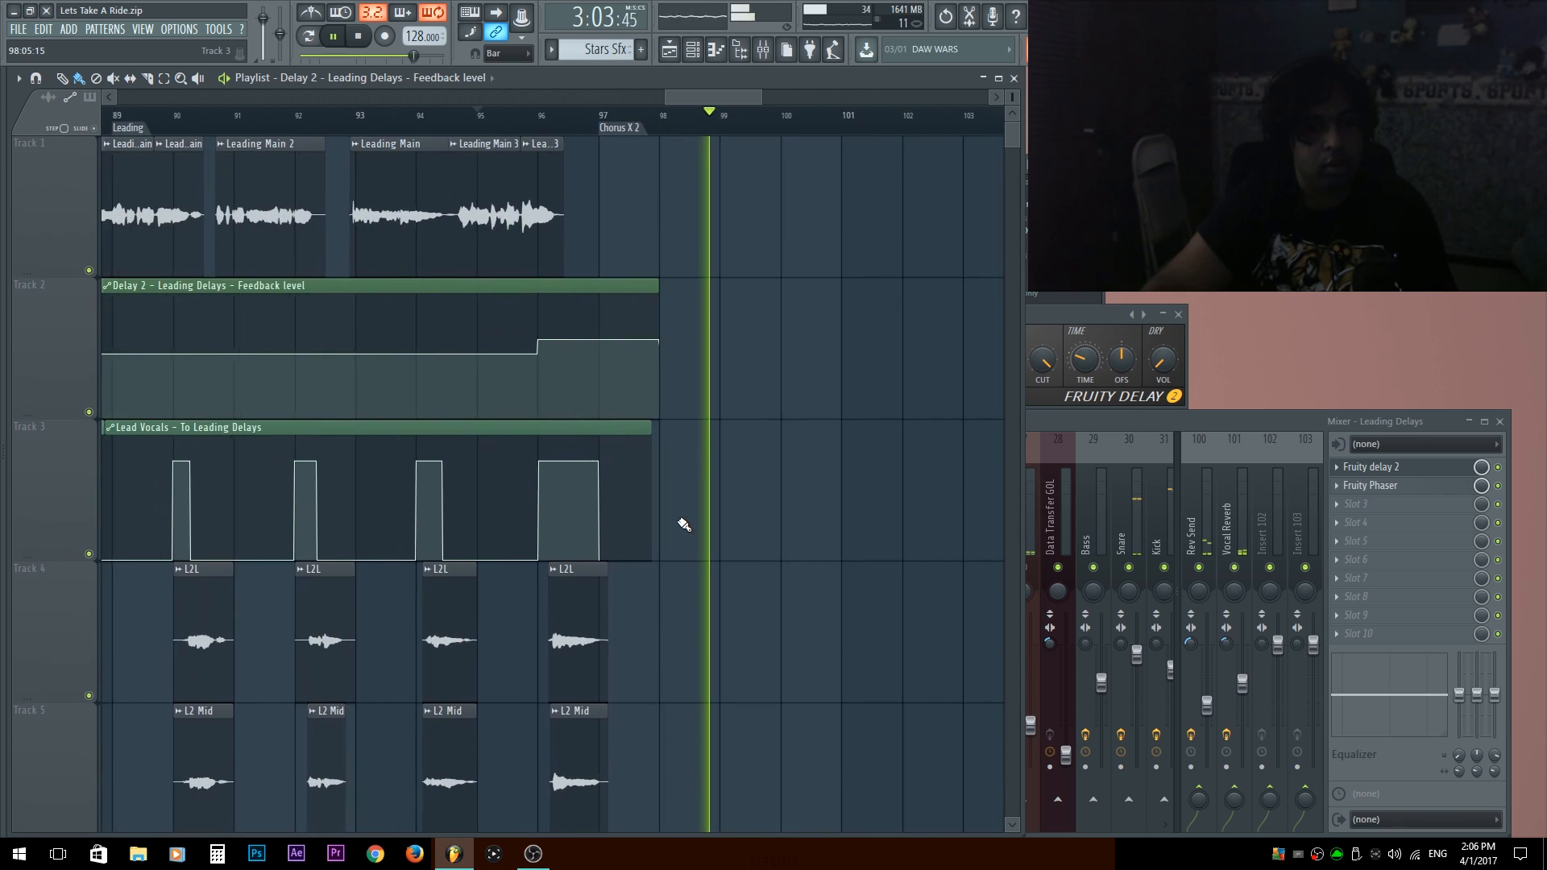
scroll(704, 423, "down", 5)
scroll(698, 422, "down", 5)
key("space")
Examine the whole song arrangement in the playlist, from the vocal clips to the instrument and drum patterns.
scroll(825, 356, "up", 5)
scroll(828, 357, "down", 1)
scroll(823, 367, "up", 10)
scroll(777, 408, "up", 5)
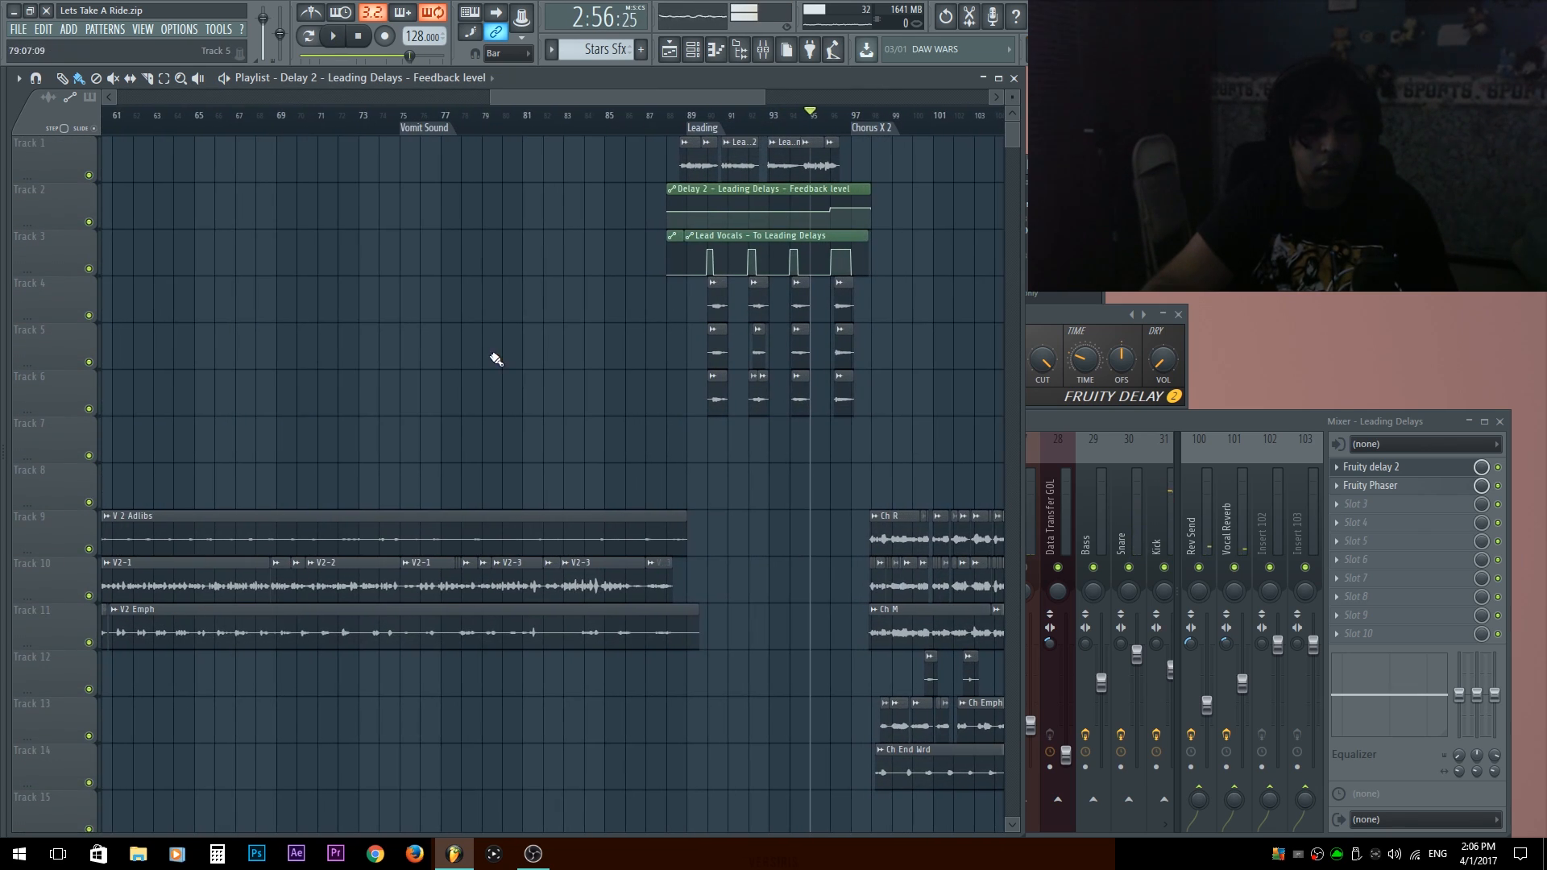
scroll(484, 399, "down", 1)
scroll(587, 345, "down", 5)
scroll(604, 328, "down", 3)
scroll(642, 335, "down", 2)
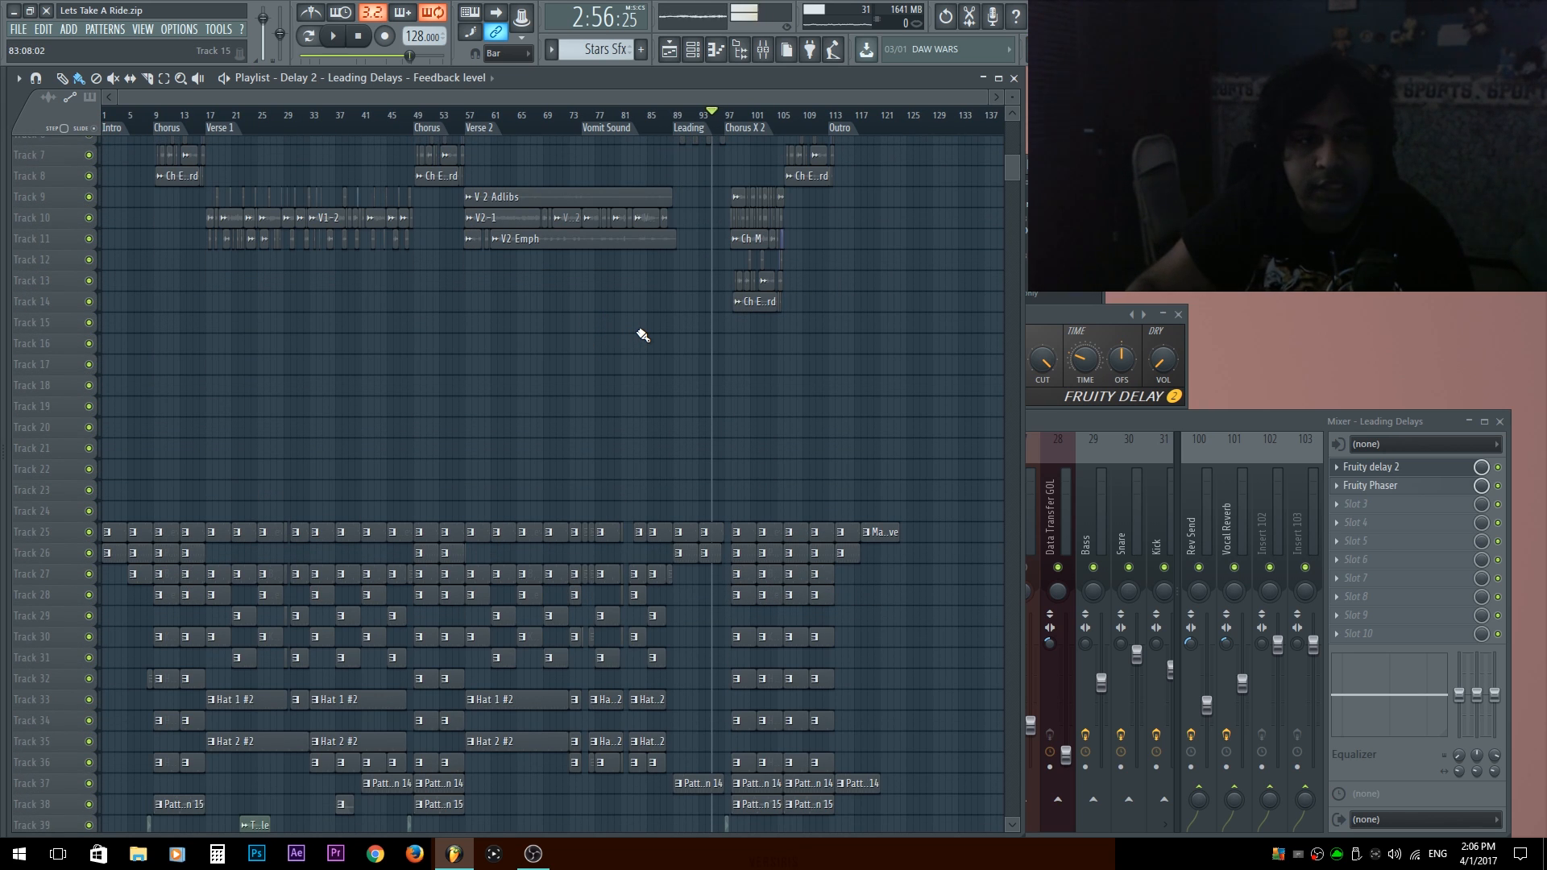
scroll(642, 335, "up", 2)
scroll(623, 313, "up", 3)
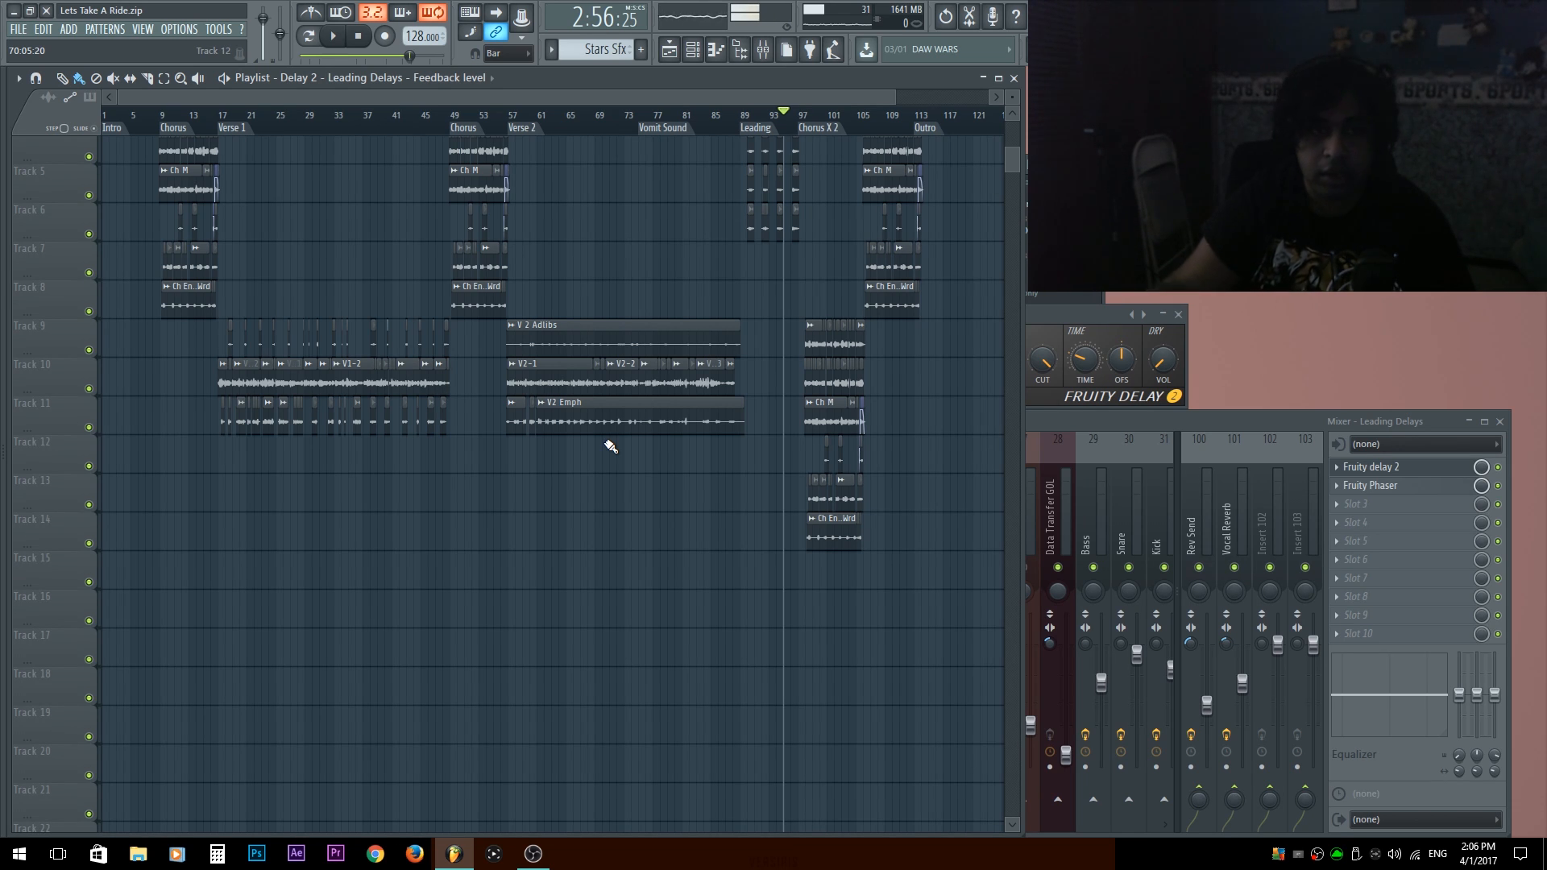
scroll(610, 450, "down", 5)
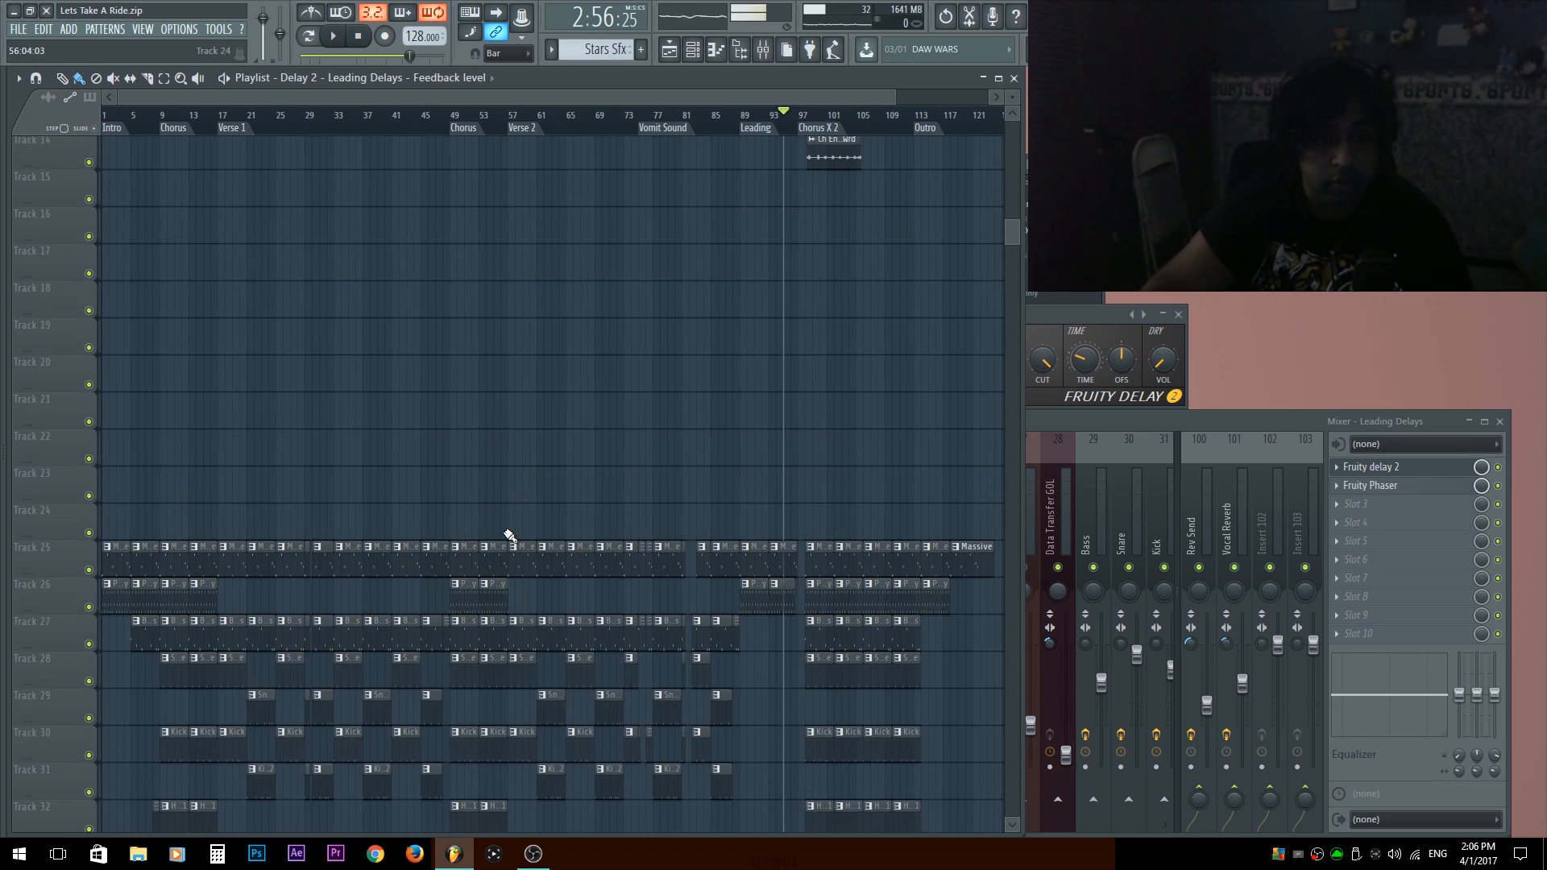
scroll(580, 700, "up", 10)
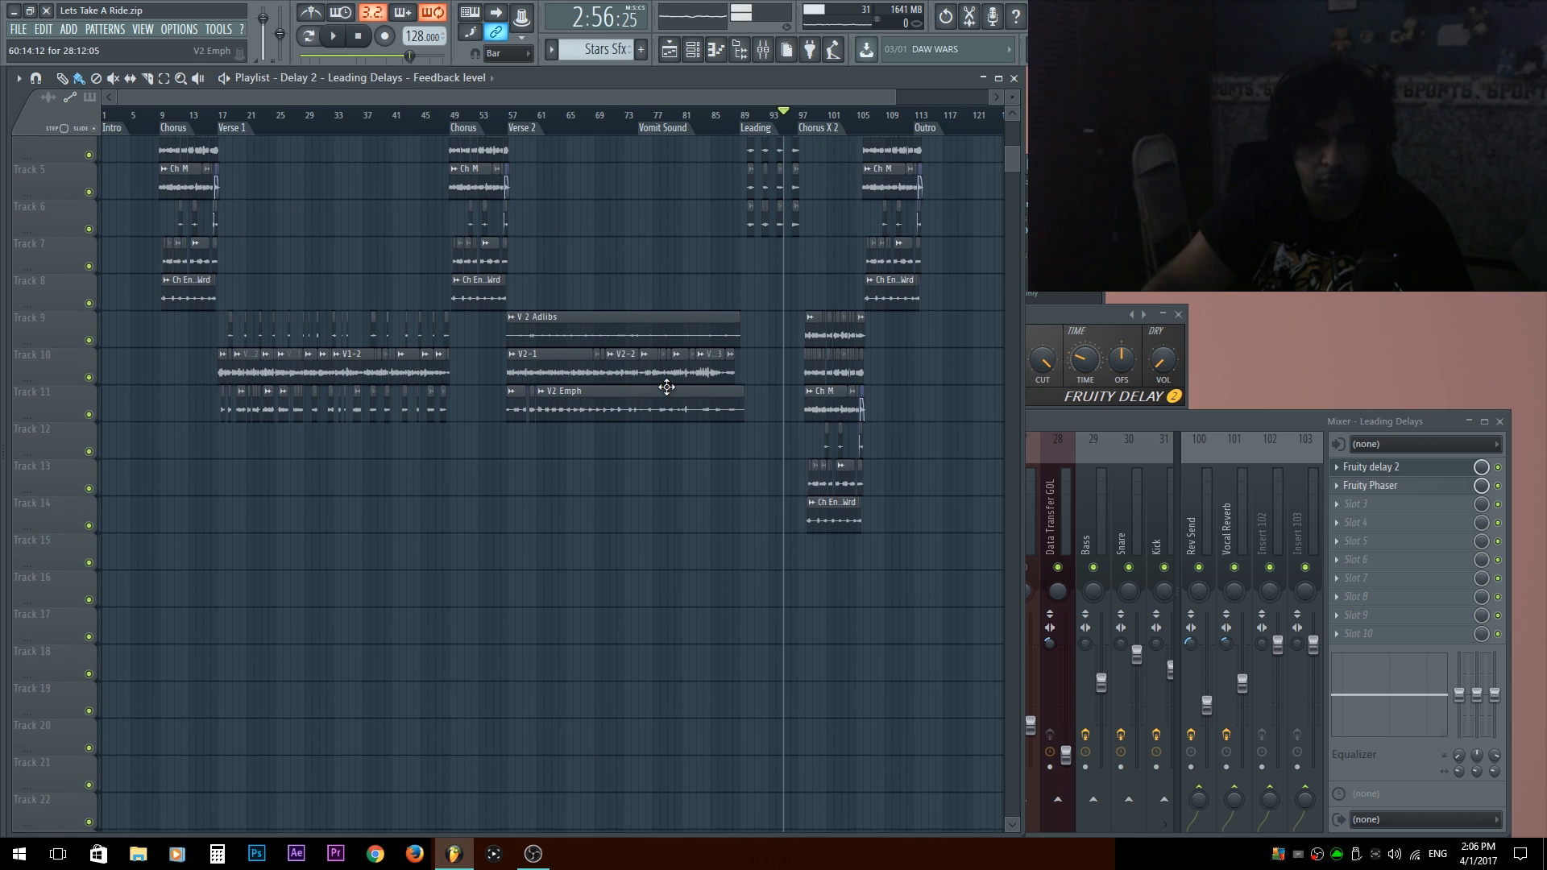
scroll(737, 429, "down", 5)
scroll(738, 379, "up", 4)
scroll(725, 390, "up", 3)
scroll(723, 394, "down", 5)
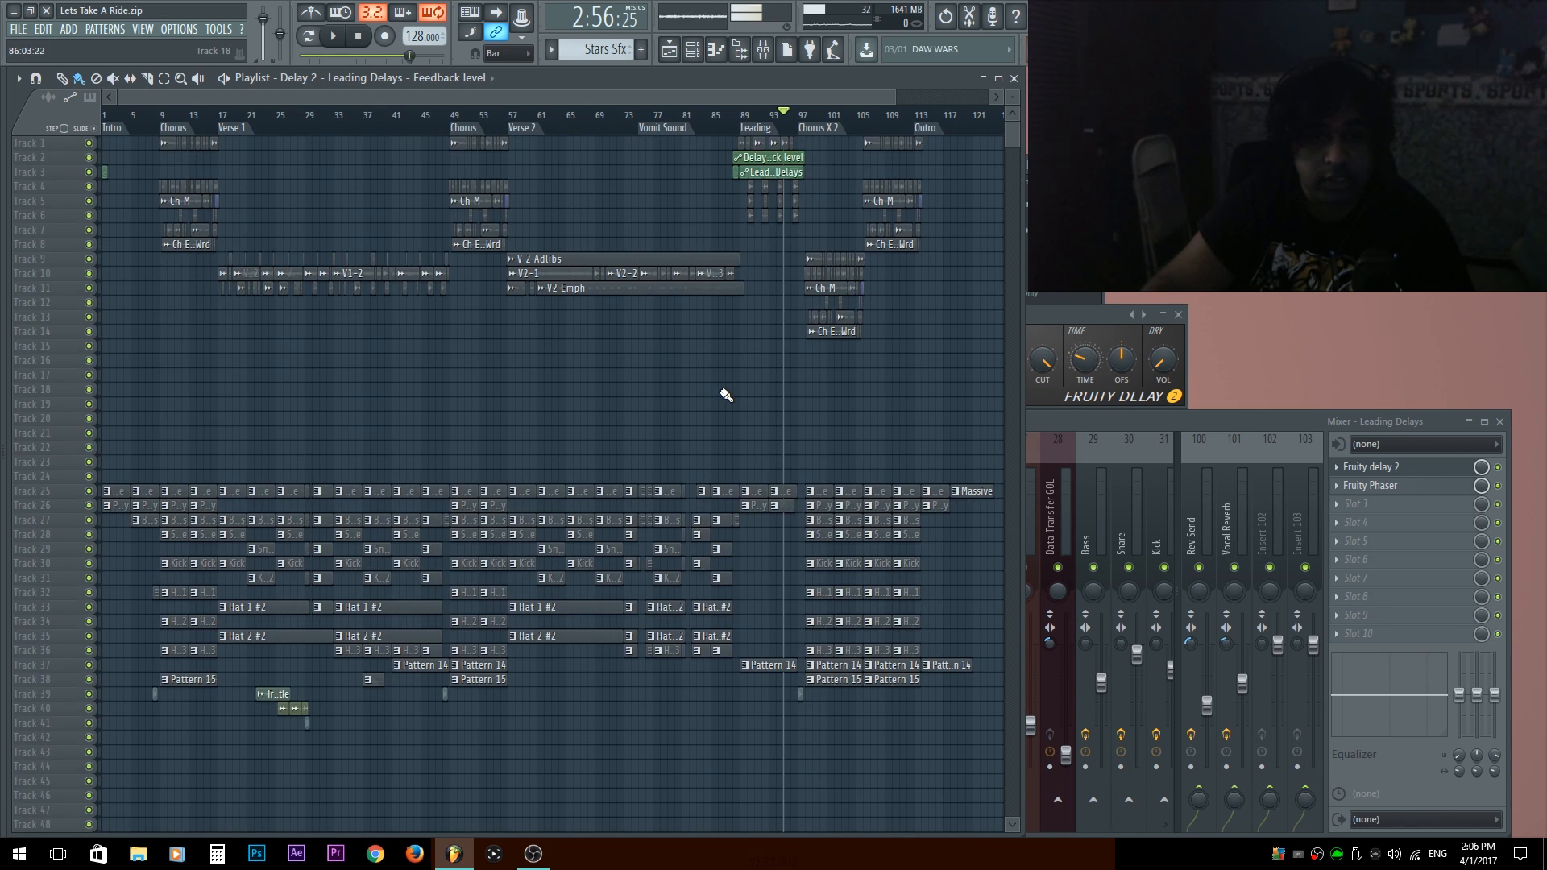
scroll(671, 253, "up", 5)
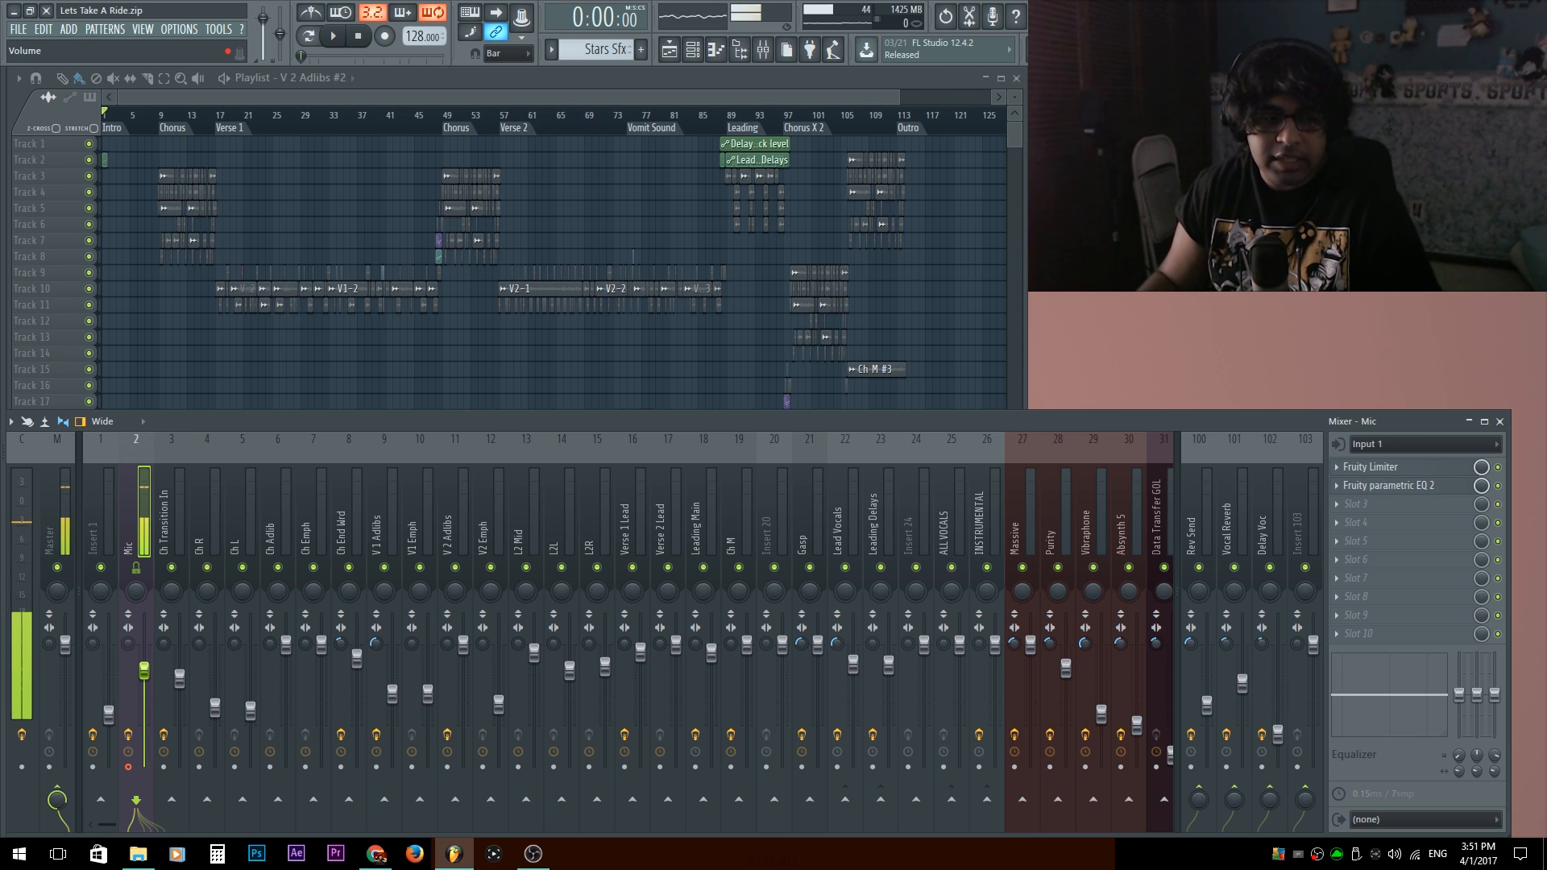
Look over the arrangement from vocals to patterns and play the transition out of Verse 1 into the second Chorus from bar 47.
left_click_drag(244, 513, 94, 506)
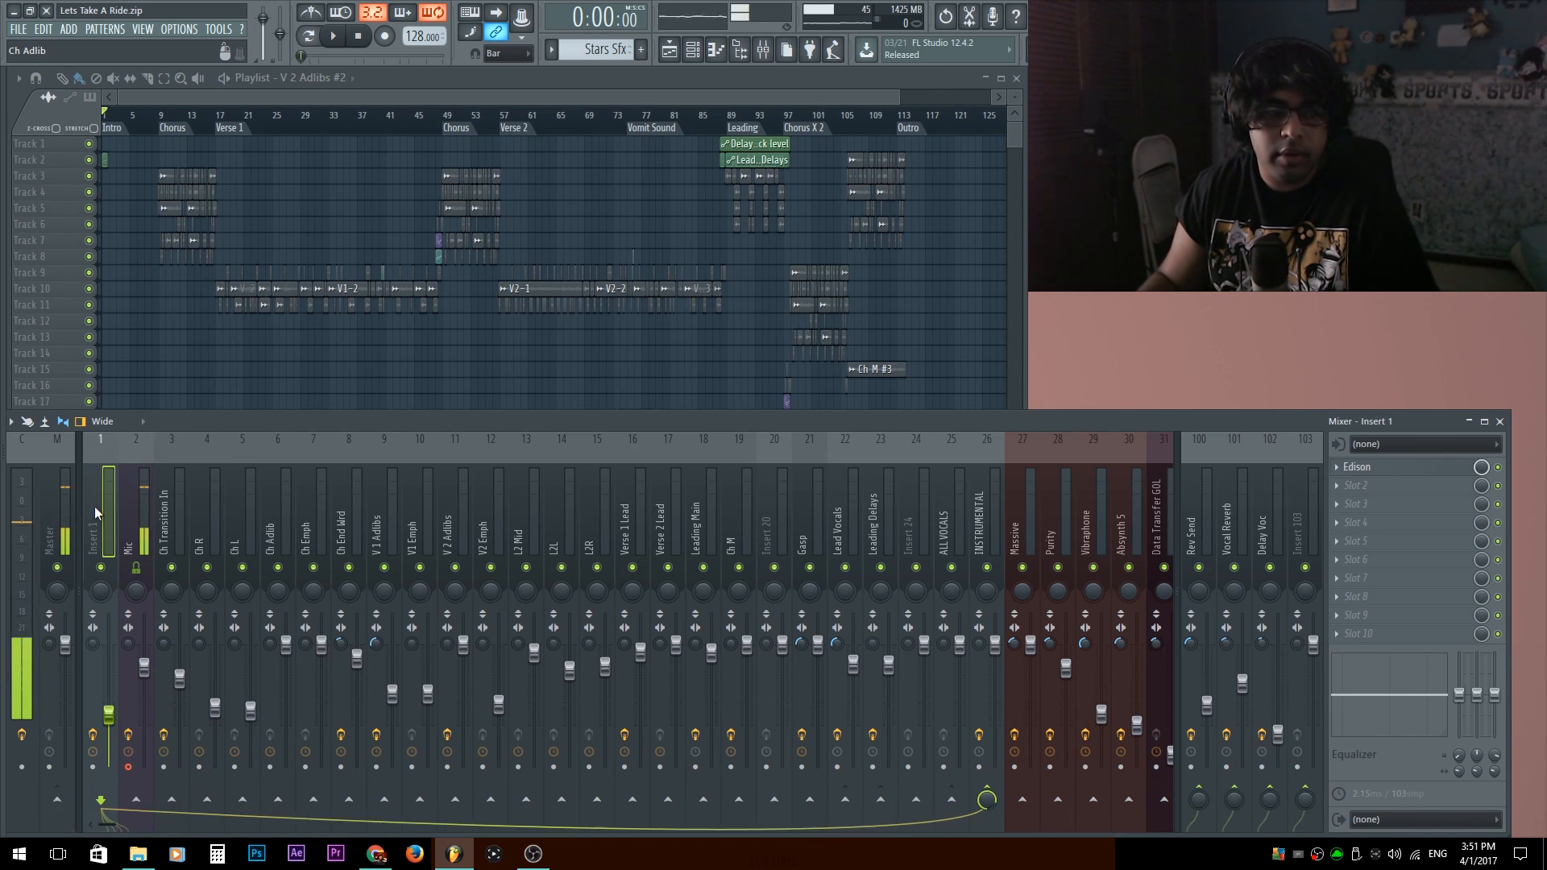
right_click(359, 357)
scroll(370, 324, "up", 3, "alt")
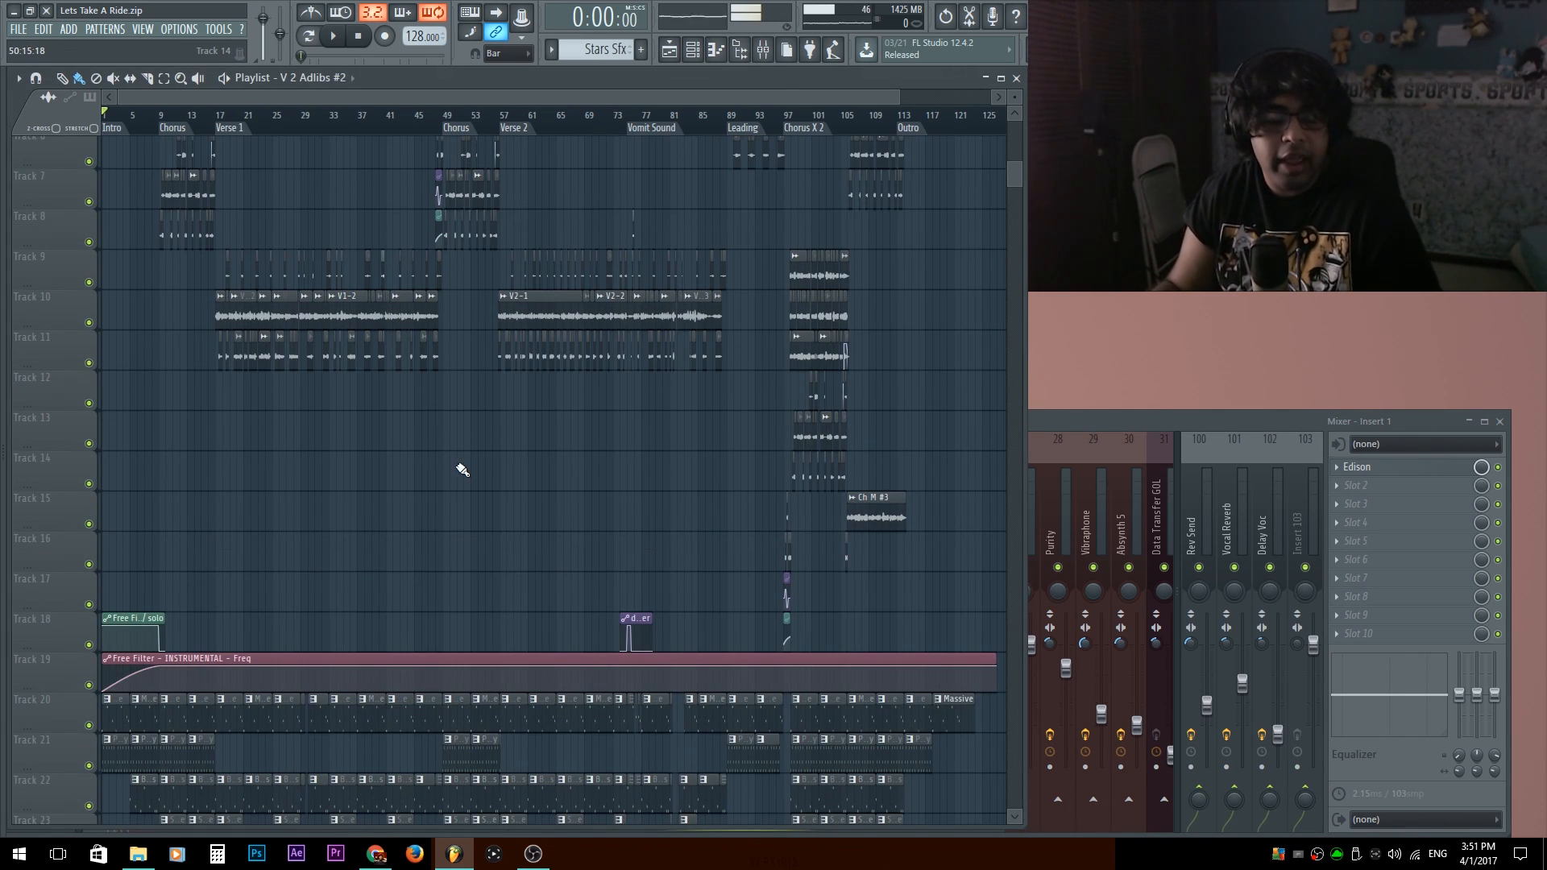
scroll(503, 469, "down", 3)
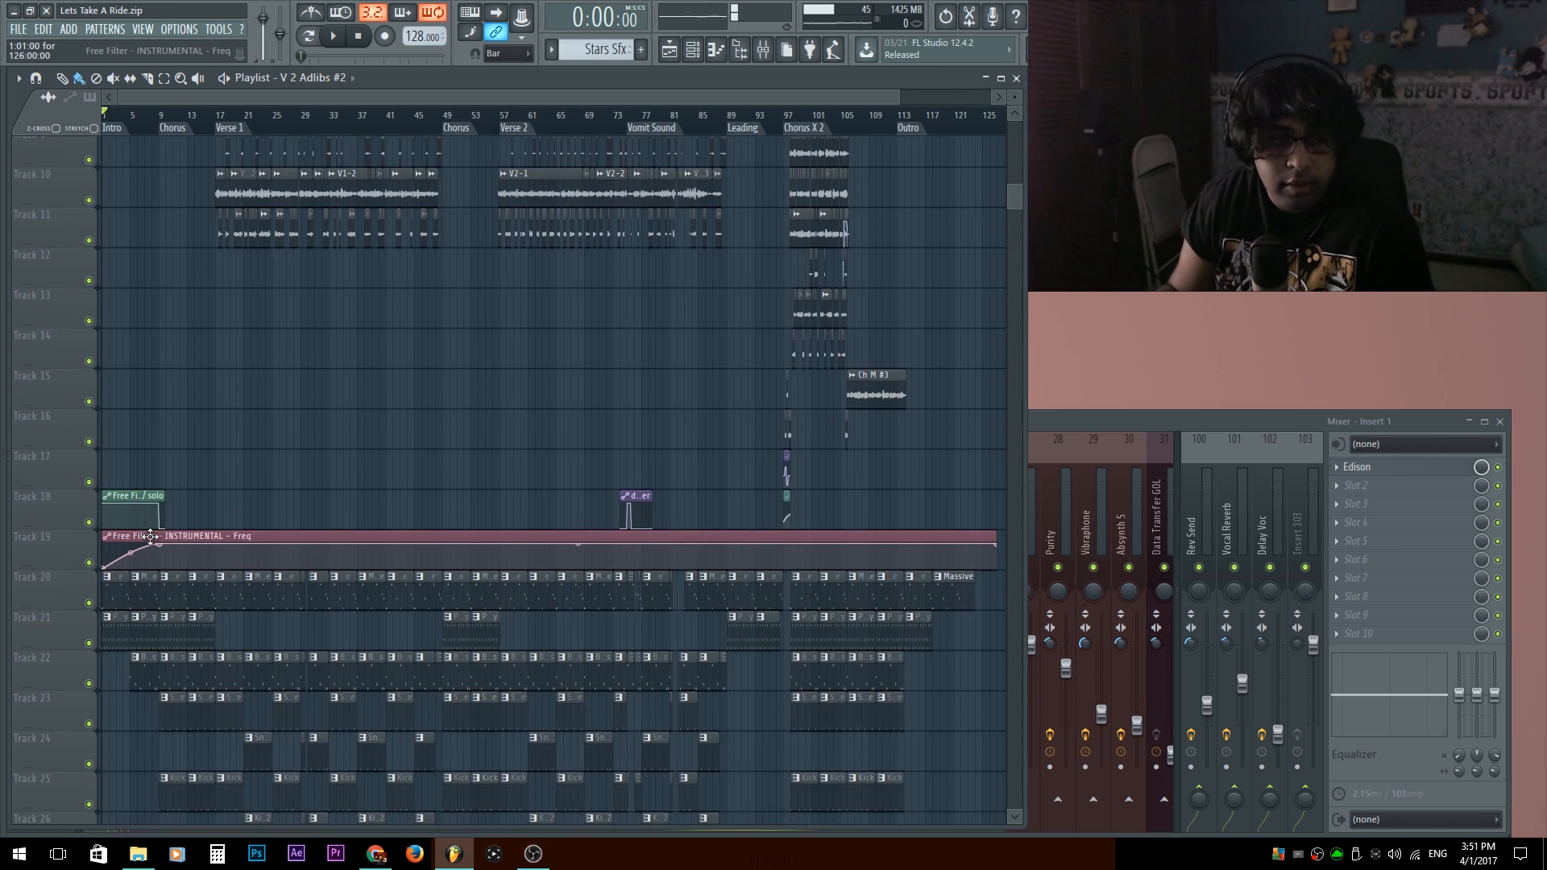
scroll(346, 349, "up", 3, "ctrl")
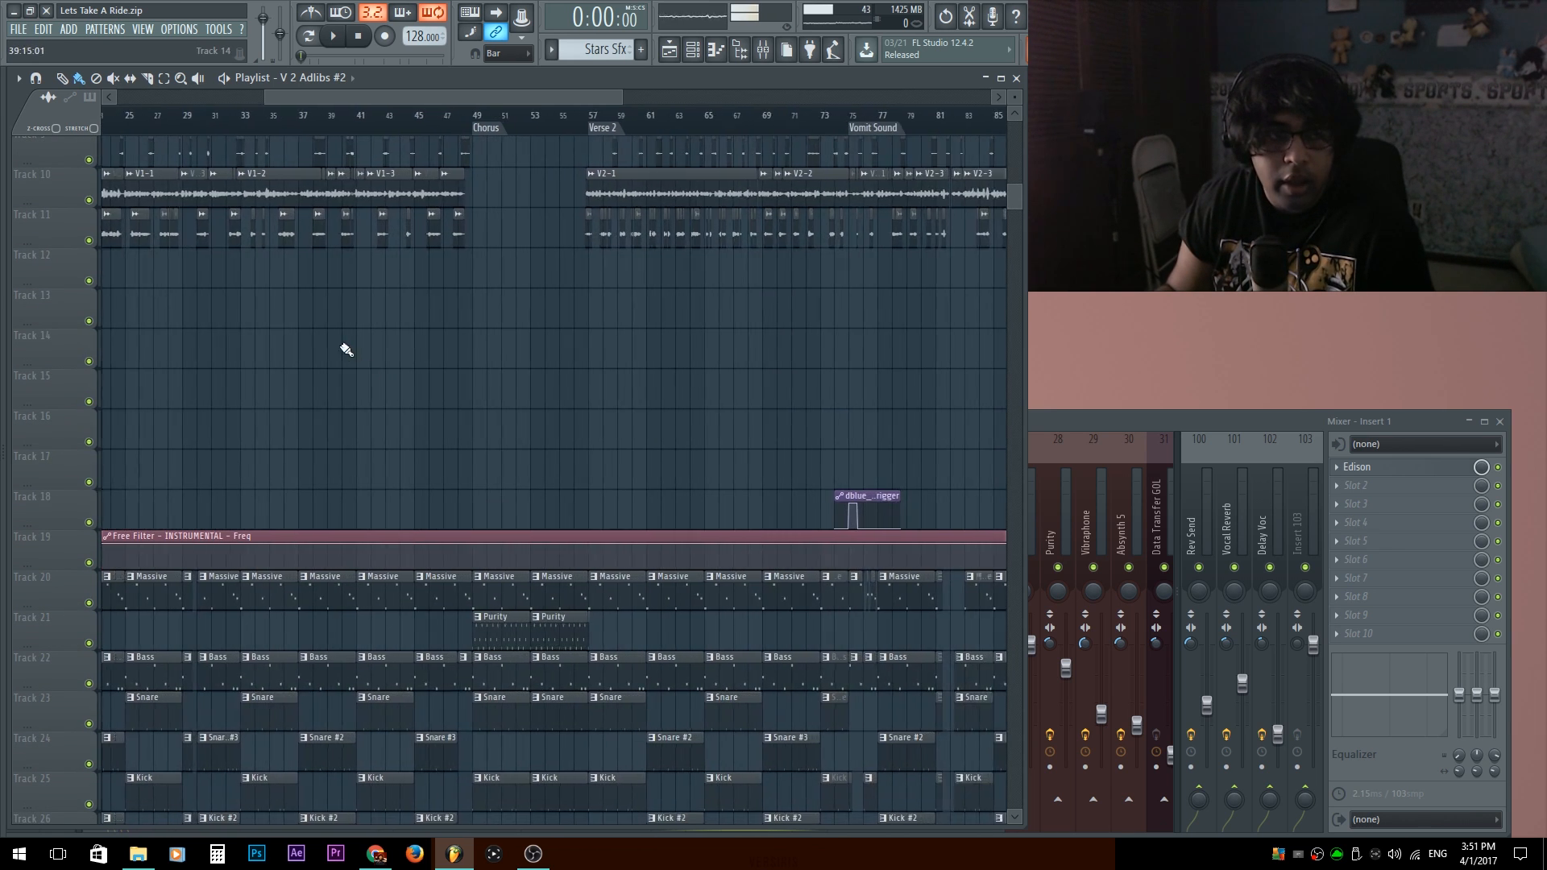
left_click_drag(346, 348, 794, 590)
scroll(570, 317, "down", 2, "ctrl")
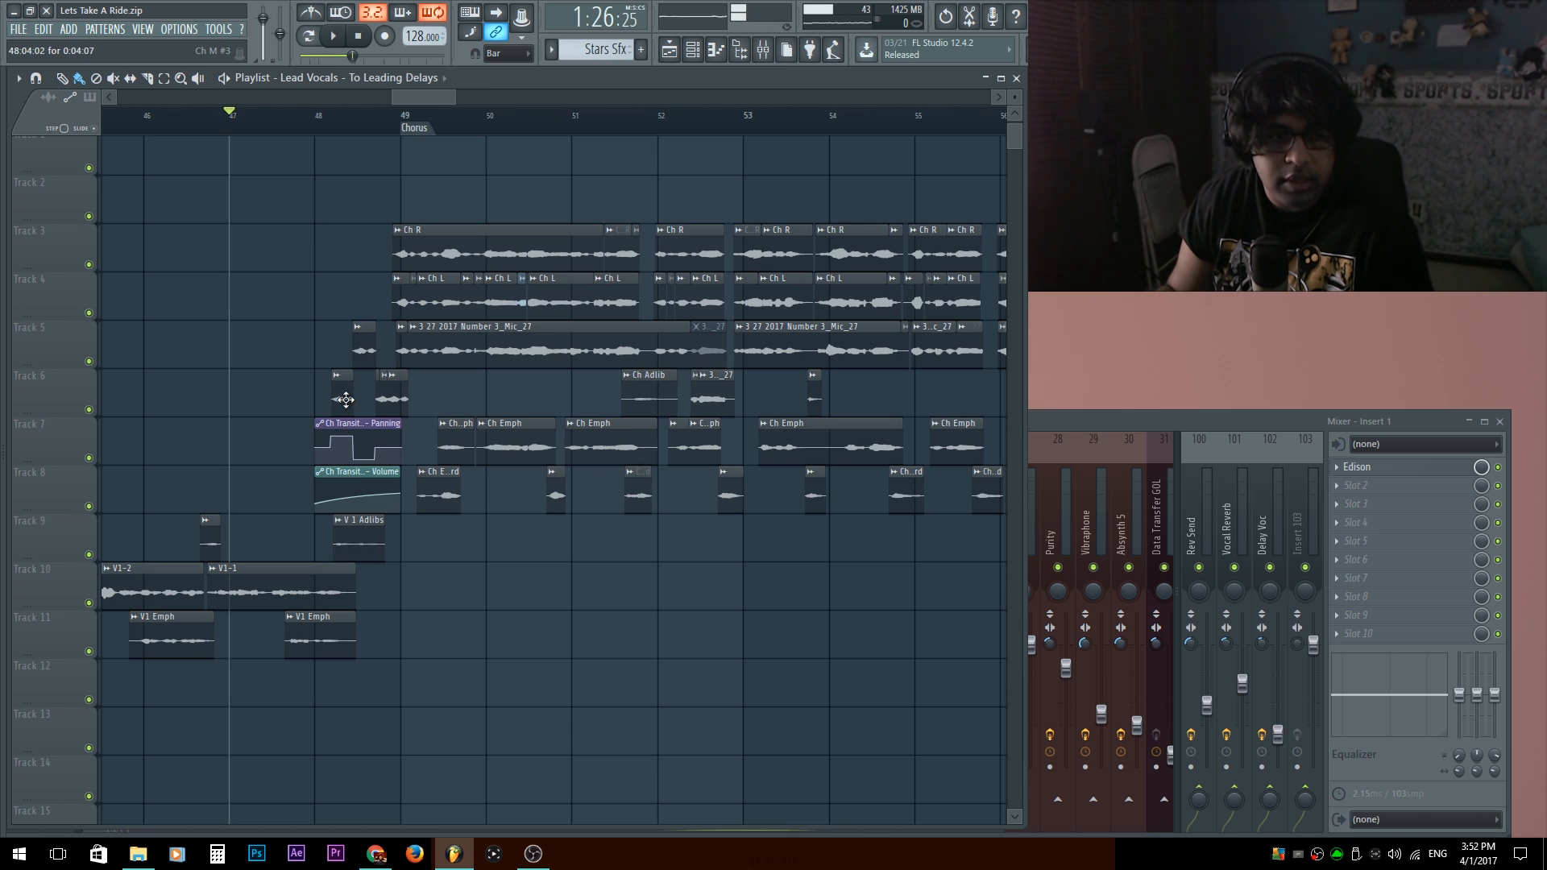
key("space")
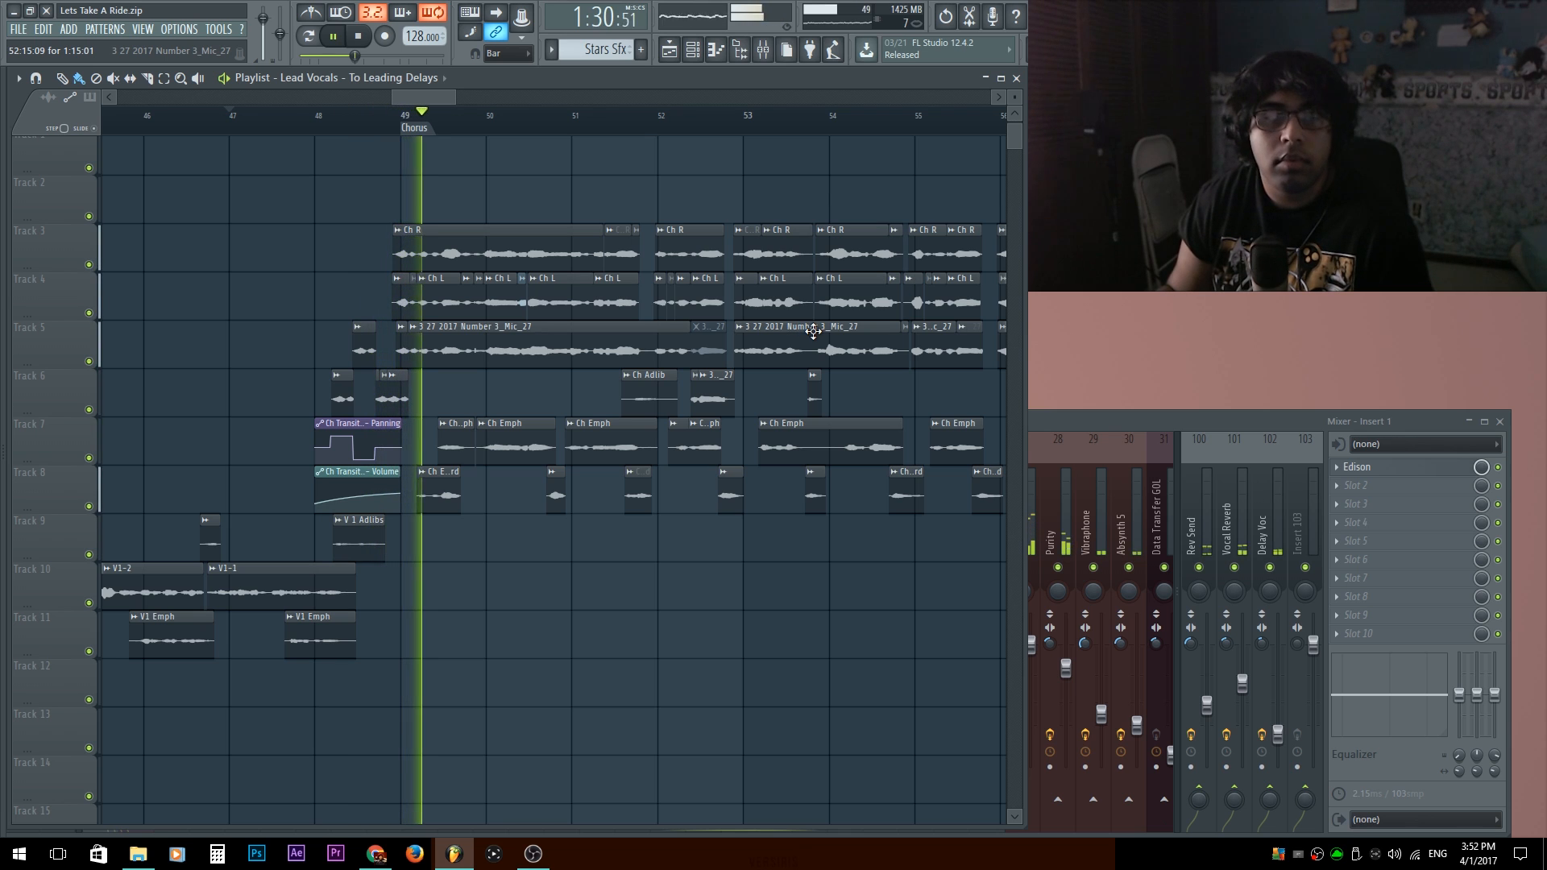
key("space")
scroll(615, 359, "down", 5)
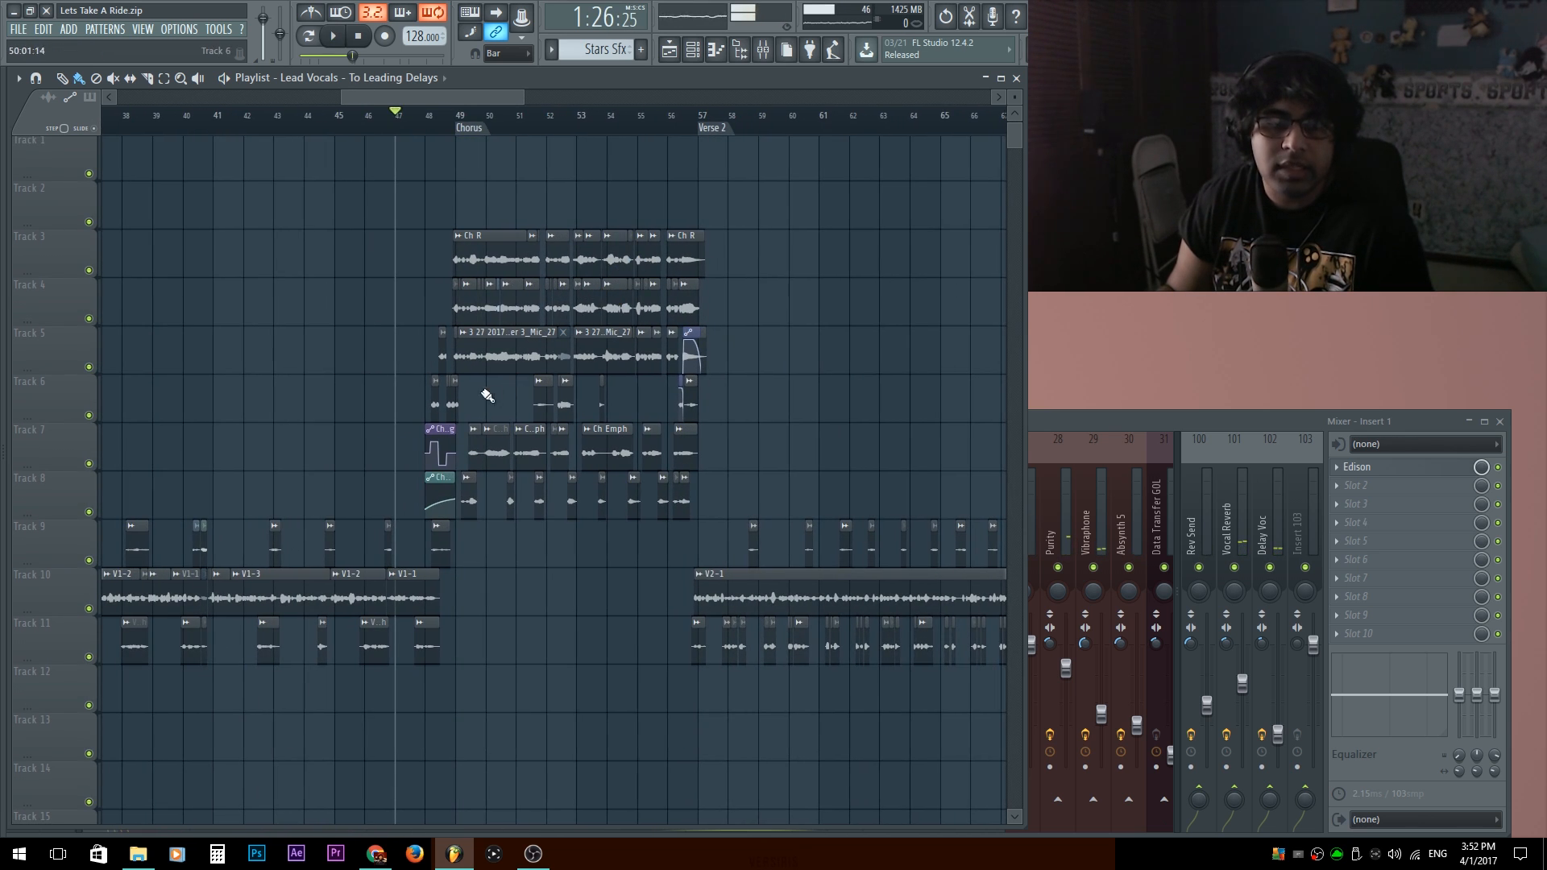
Audition the lead-in from bar 48 with the transition vocals and Ch Transition In automation muted, and restore the muted clips.
scroll(443, 238, "down", 4)
scroll(437, 245, "up", 3)
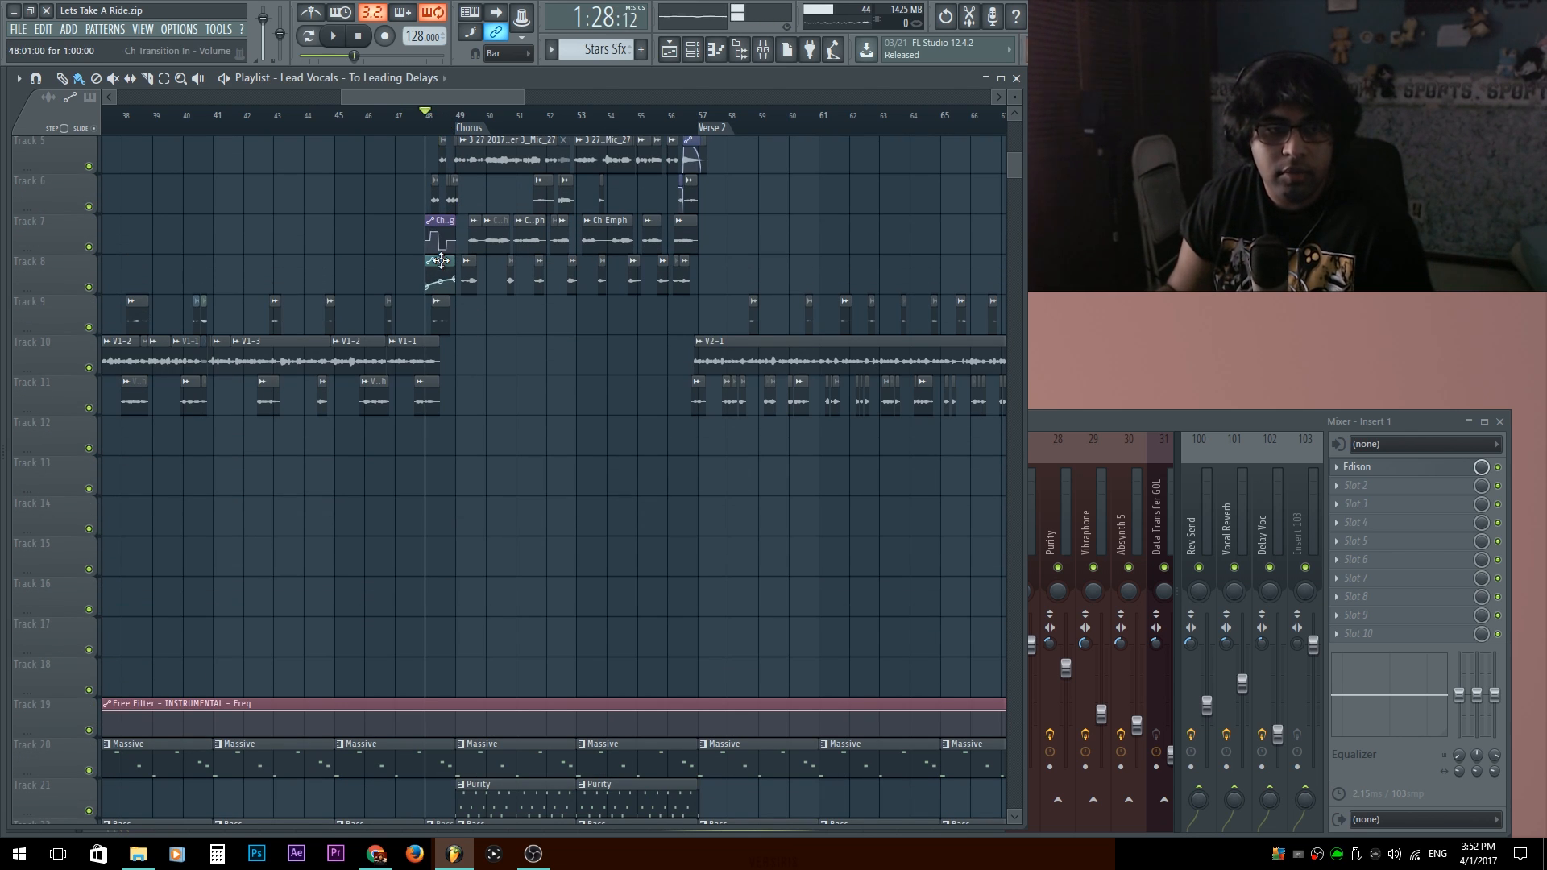
scroll(441, 260, "up", 4)
scroll(435, 274, "up", 3)
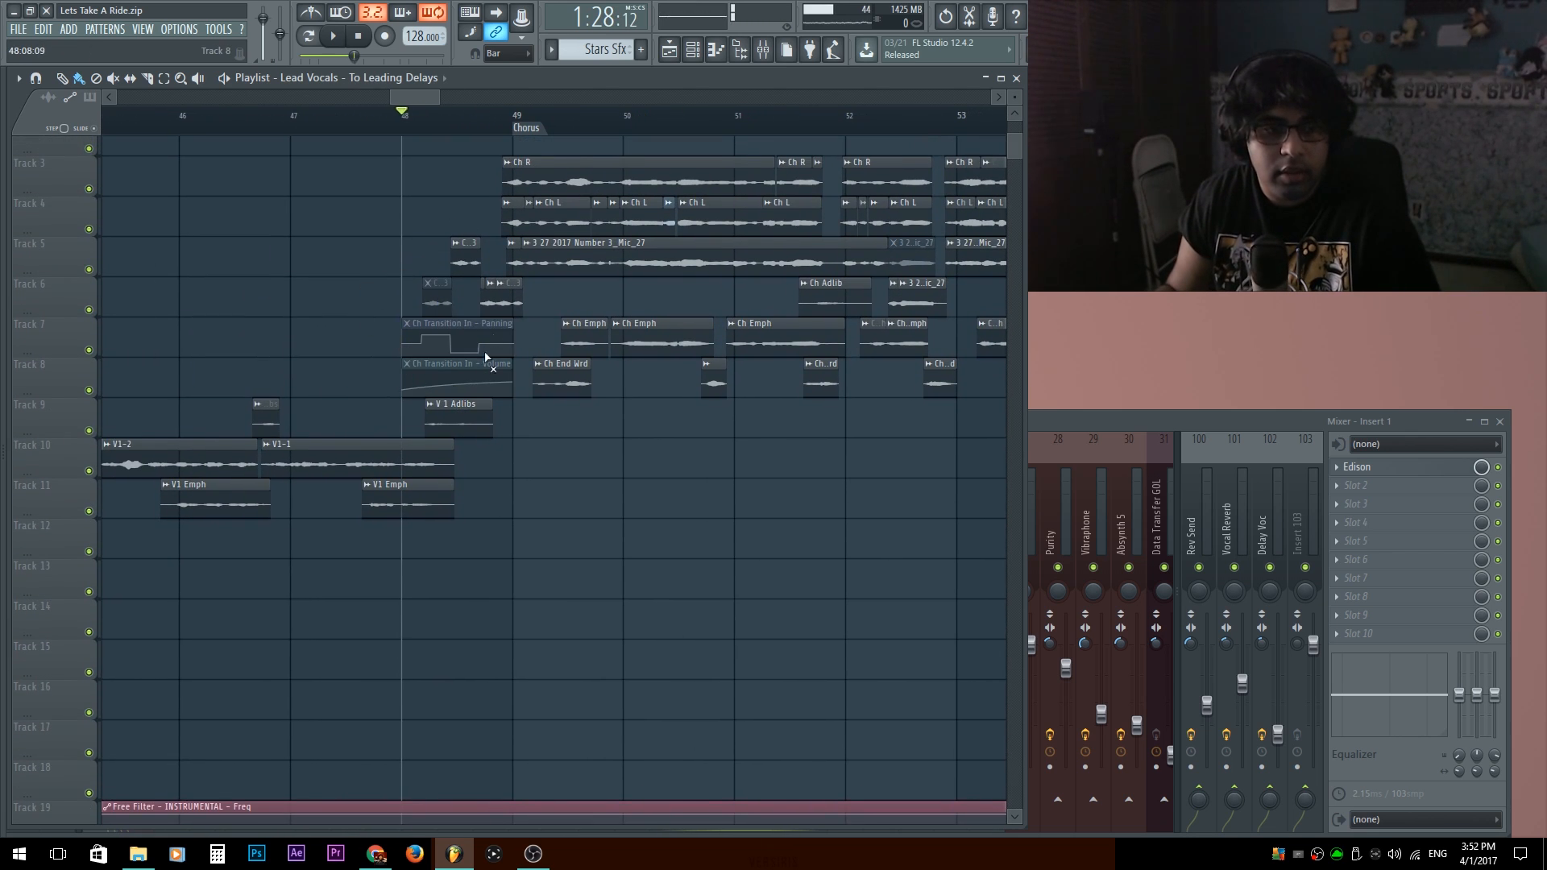
key("space")
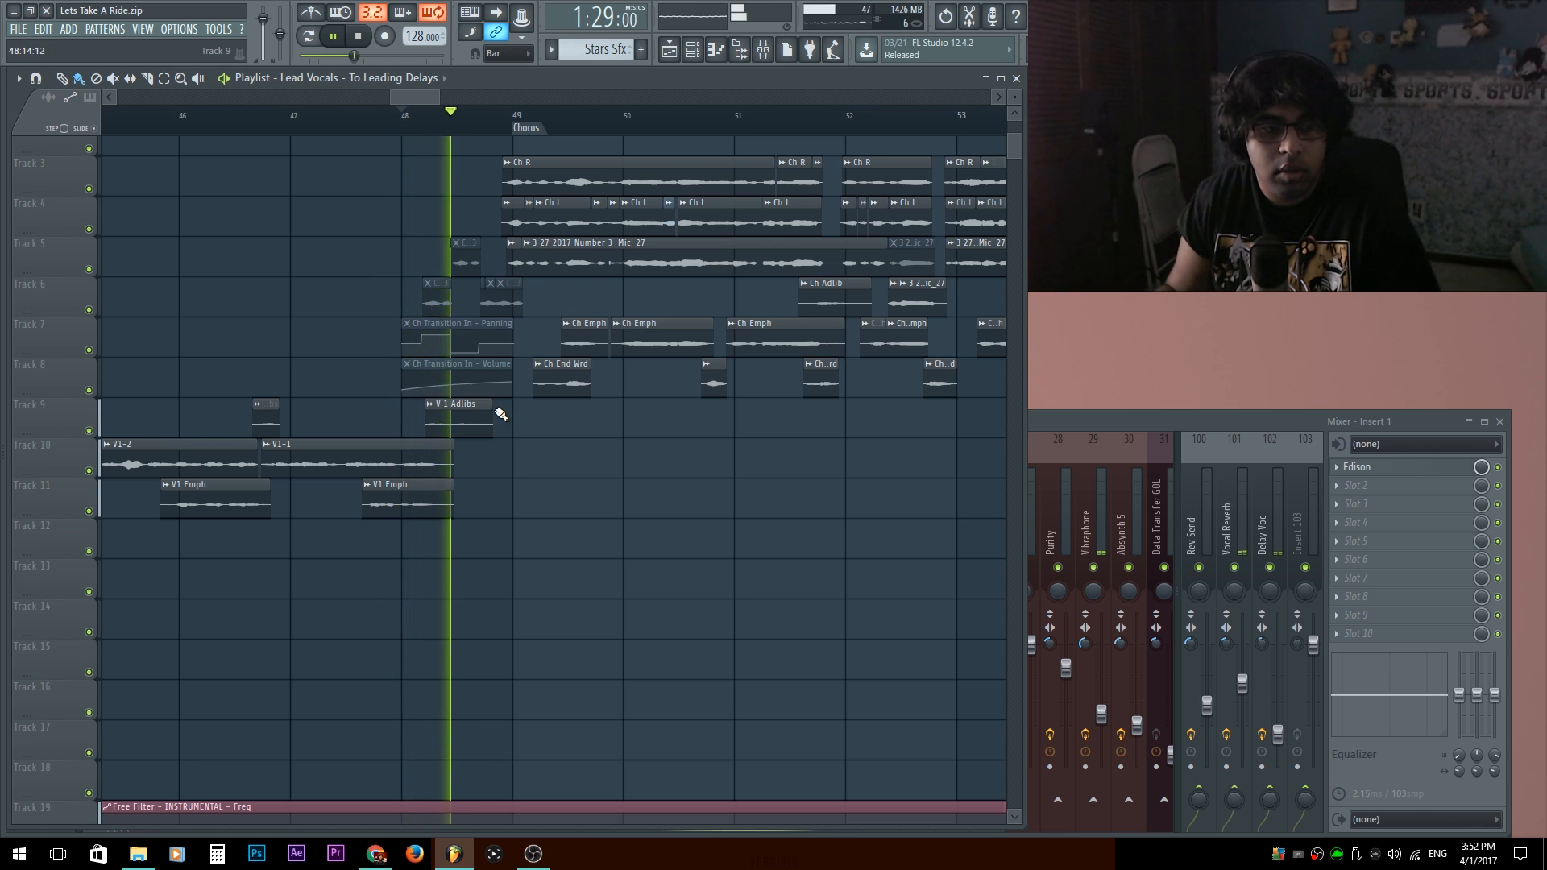
key("space")
key("space")
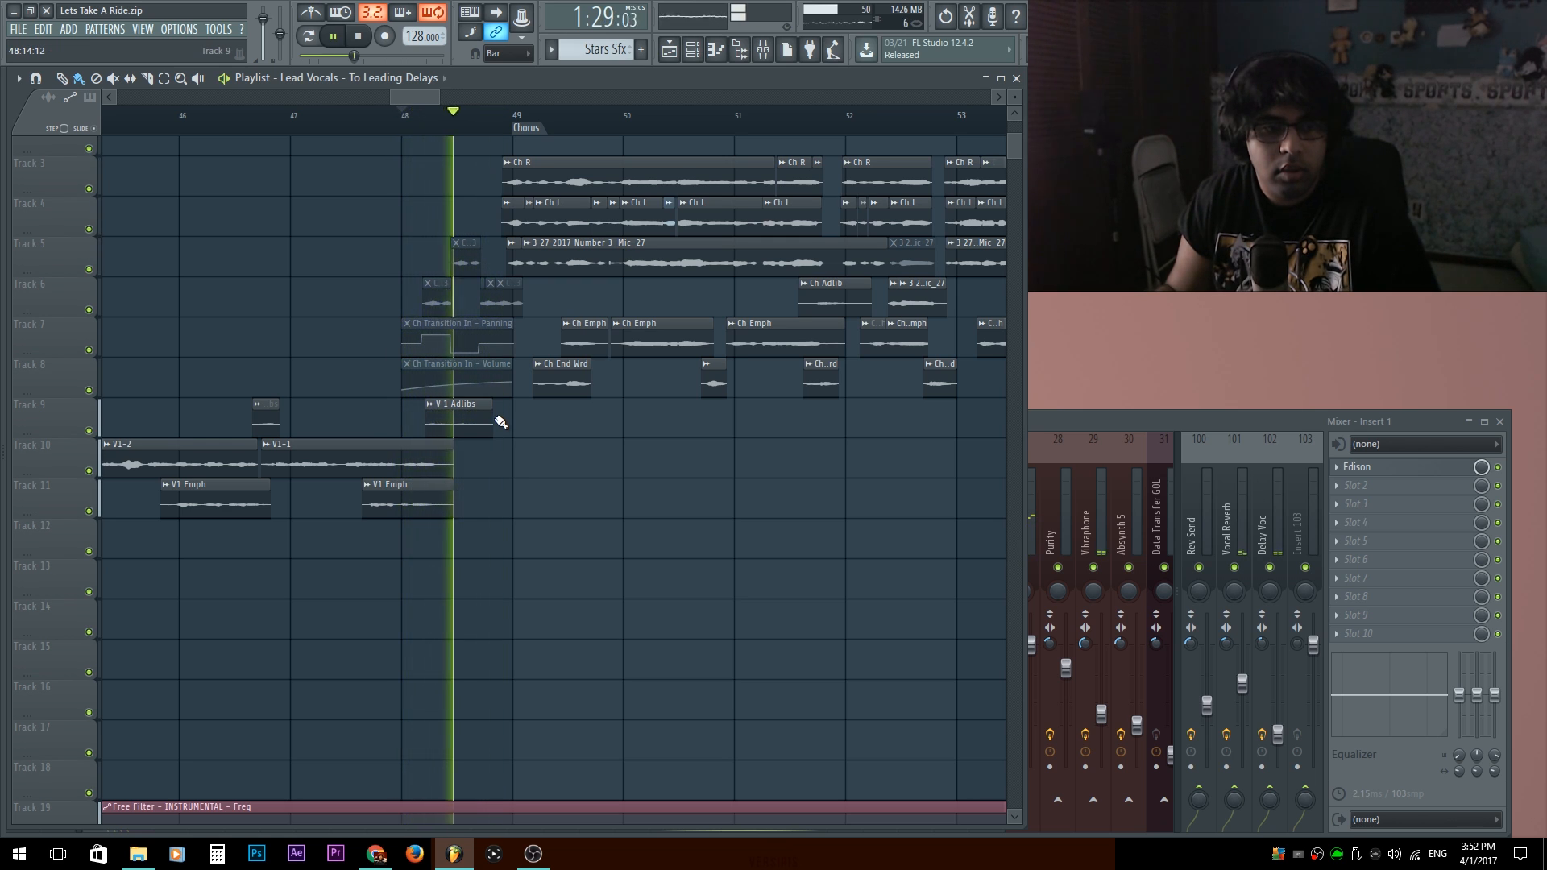
key("space")
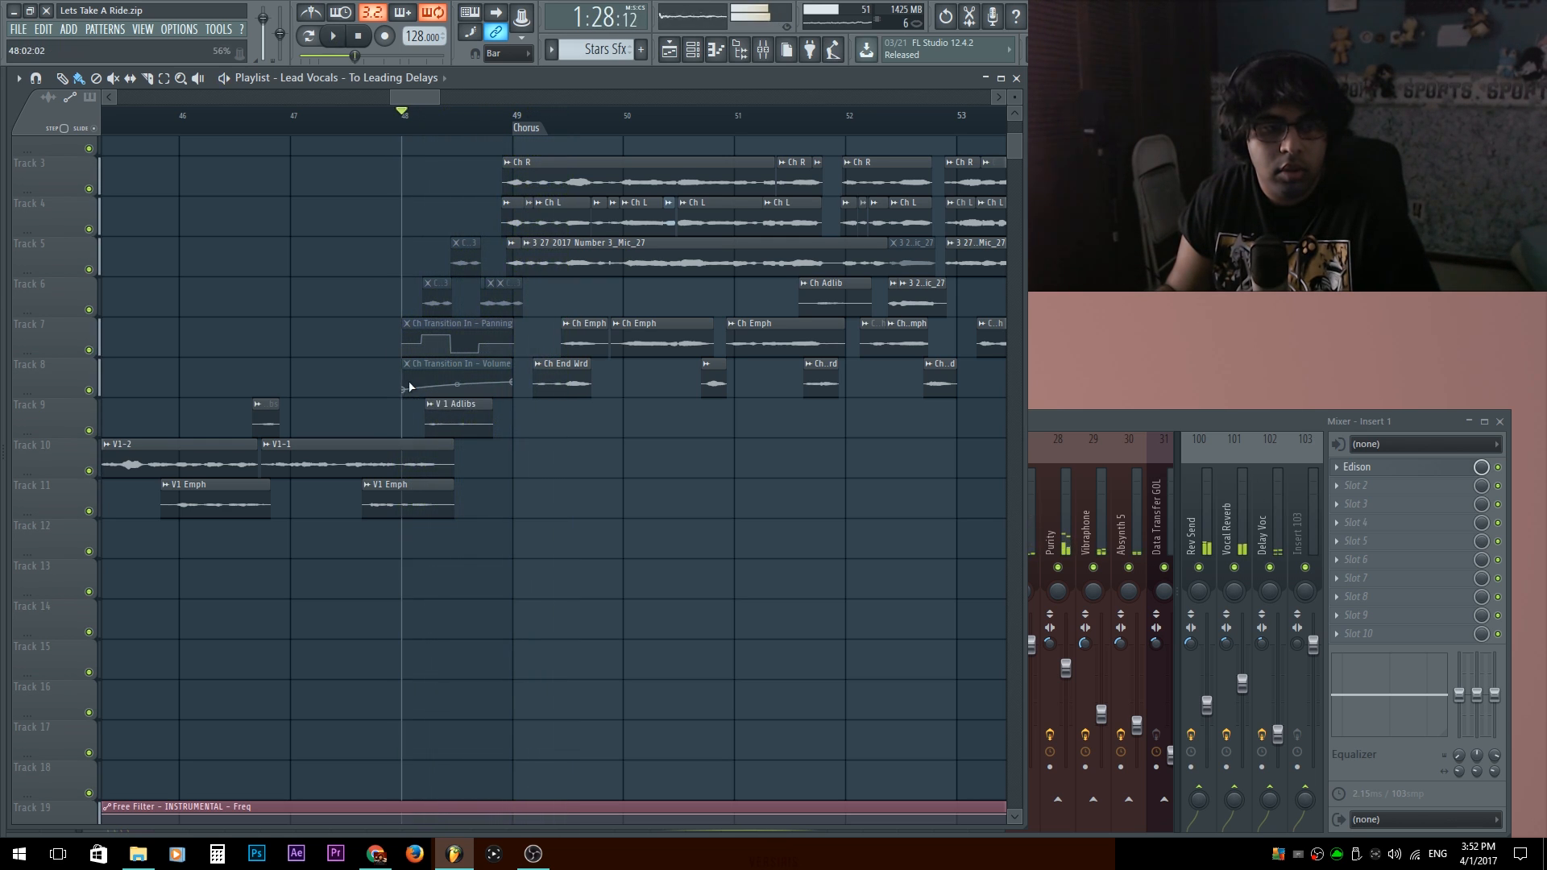
left_click_drag(374, 387, 453, 252)
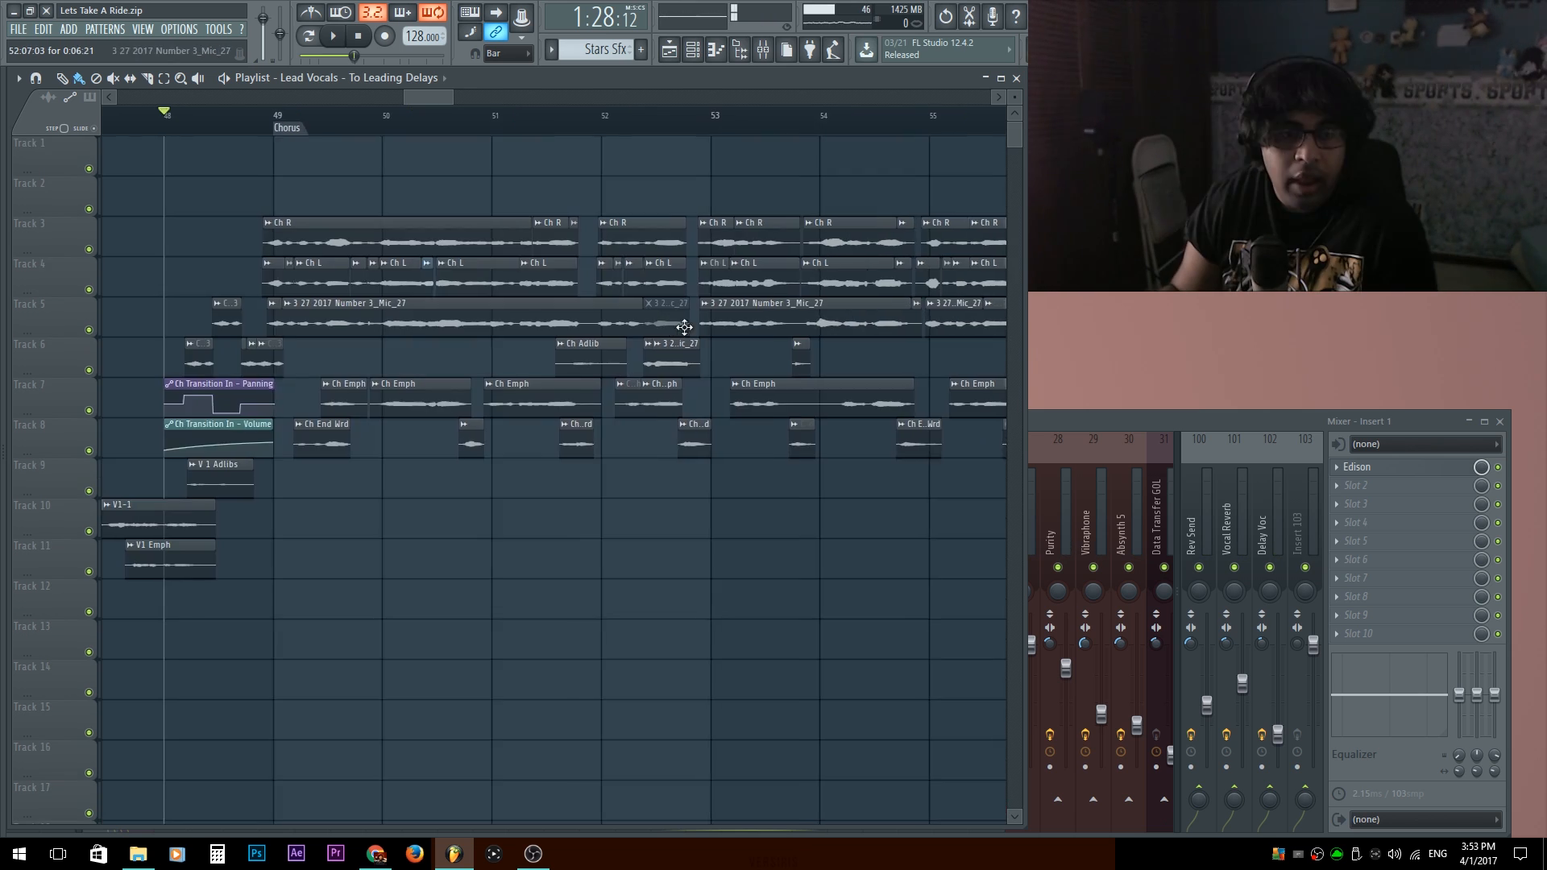
Examine the second Chorus vocal clips between bars 52 and 56, comparing the Mic_27 takes on Tracks 5 and 6.
left_click_drag(684, 328, 497, 379)
scroll(497, 379, "up", 4)
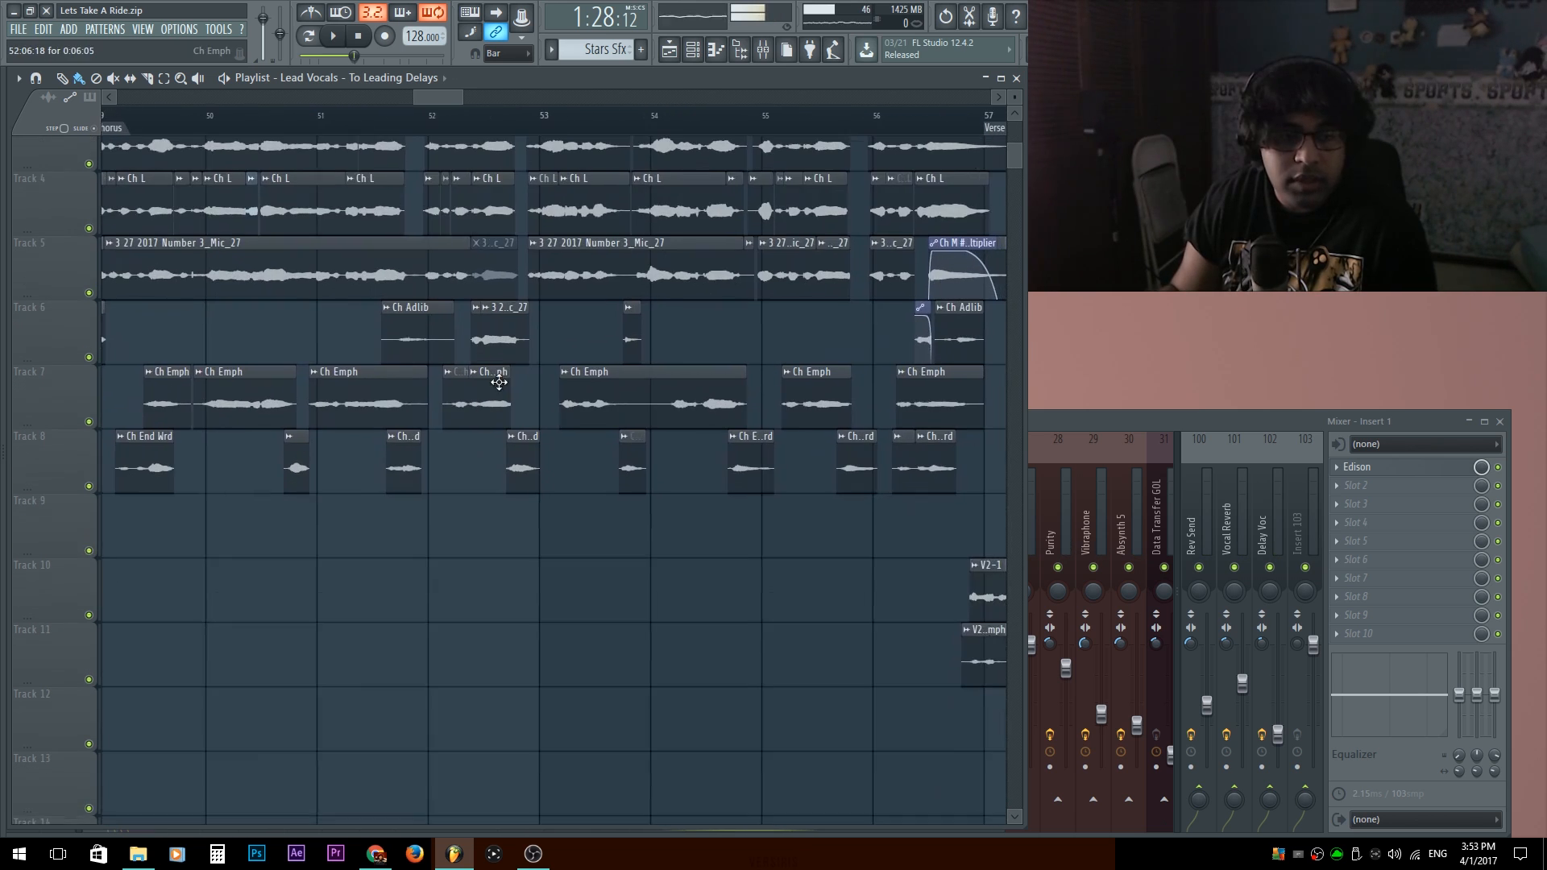
scroll(497, 272, "up", 2)
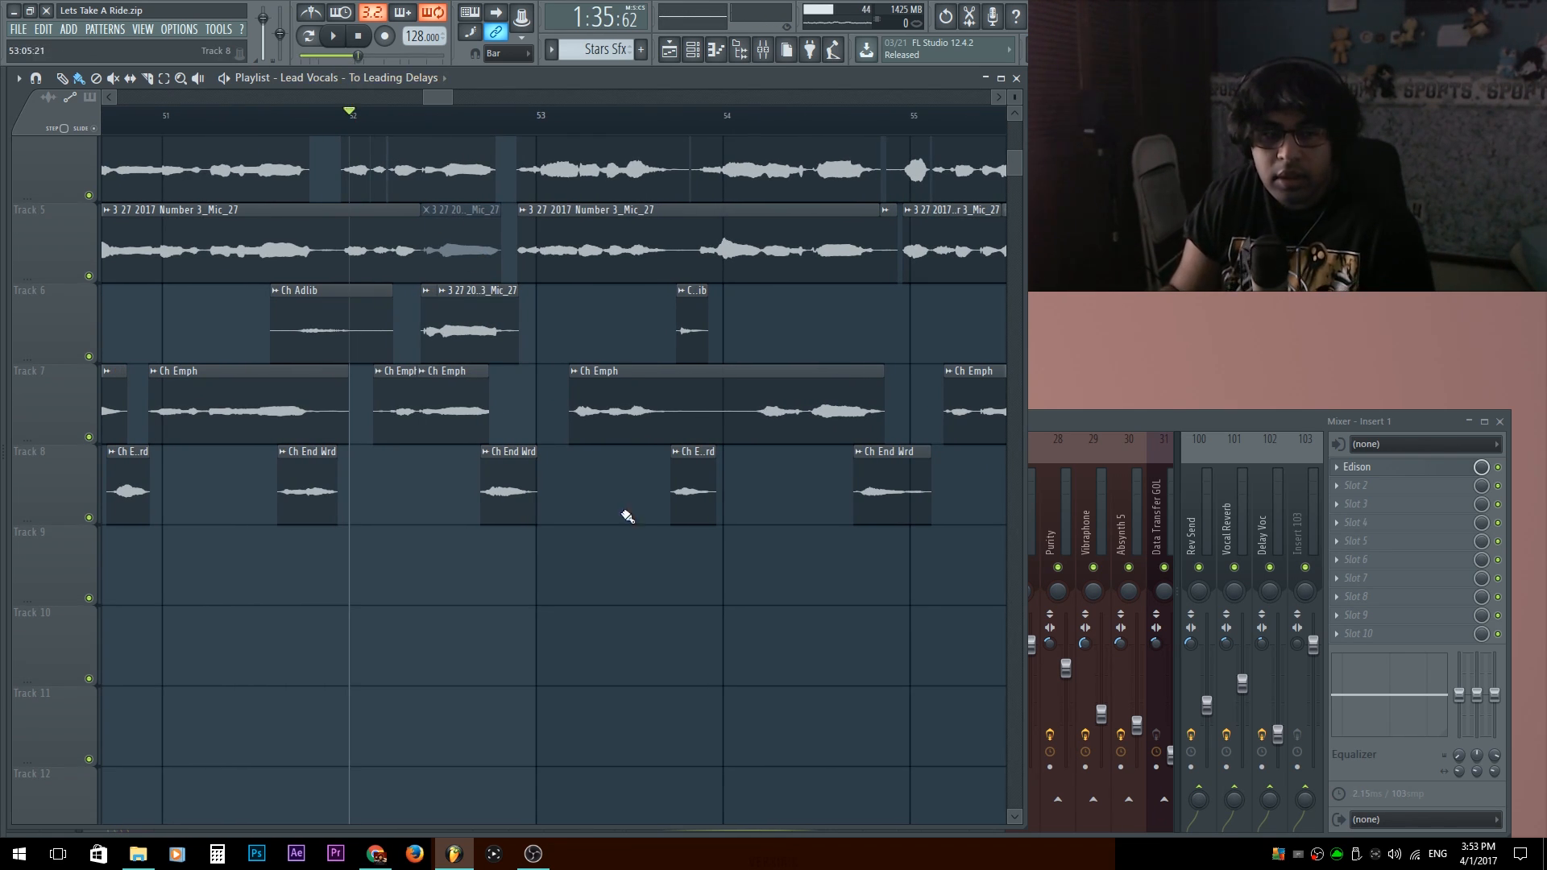
left_click_drag(592, 348, 278, 448)
scroll(452, 328, "down", 3)
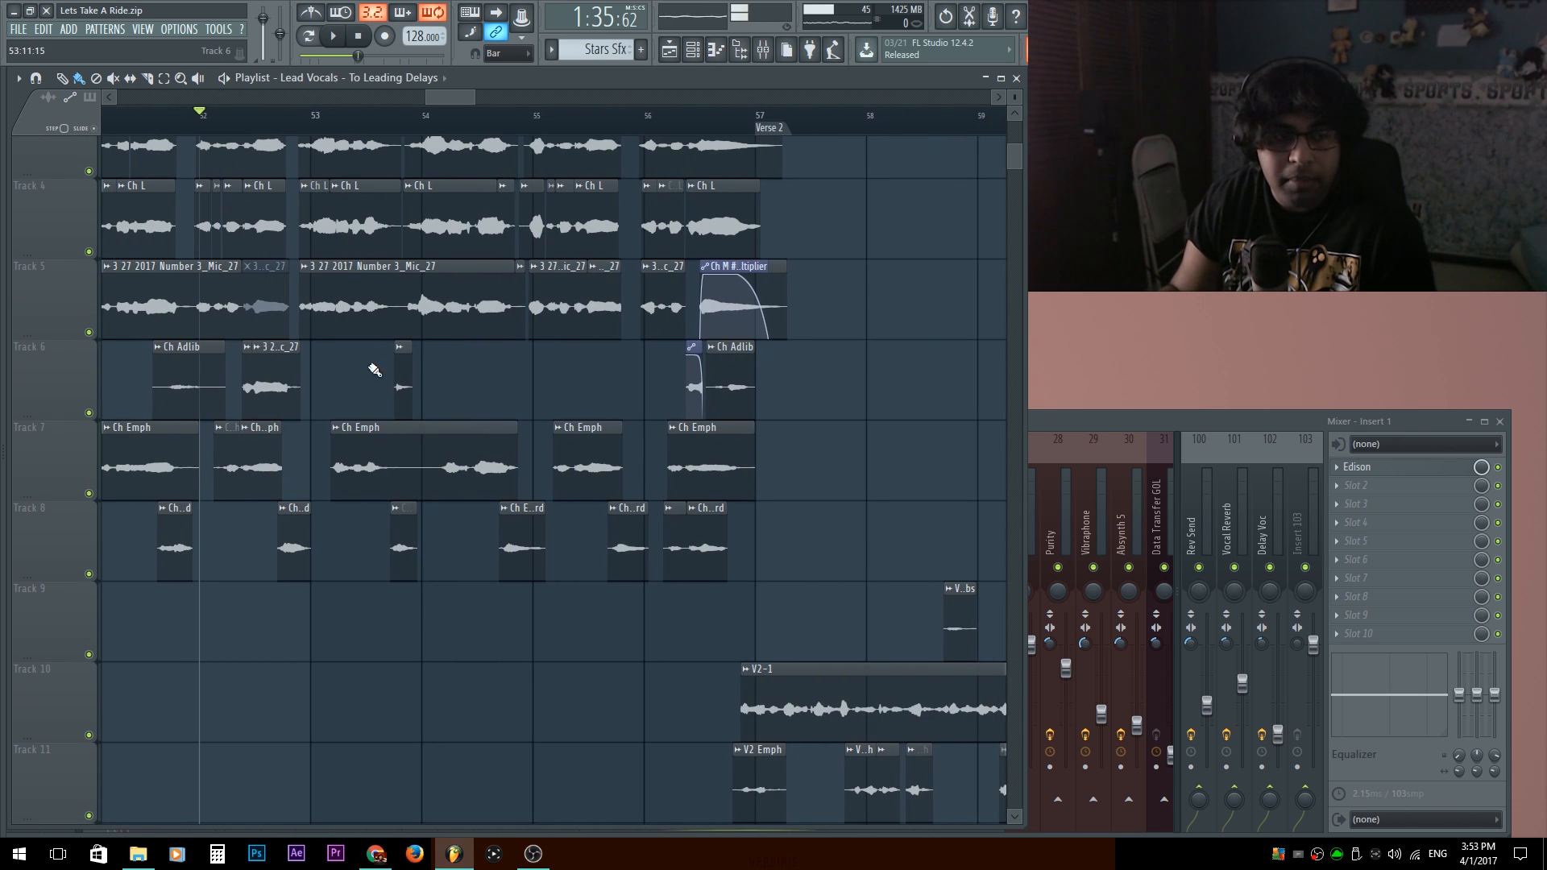
scroll(275, 365, "up", 3)
scroll(275, 364, "up", 3)
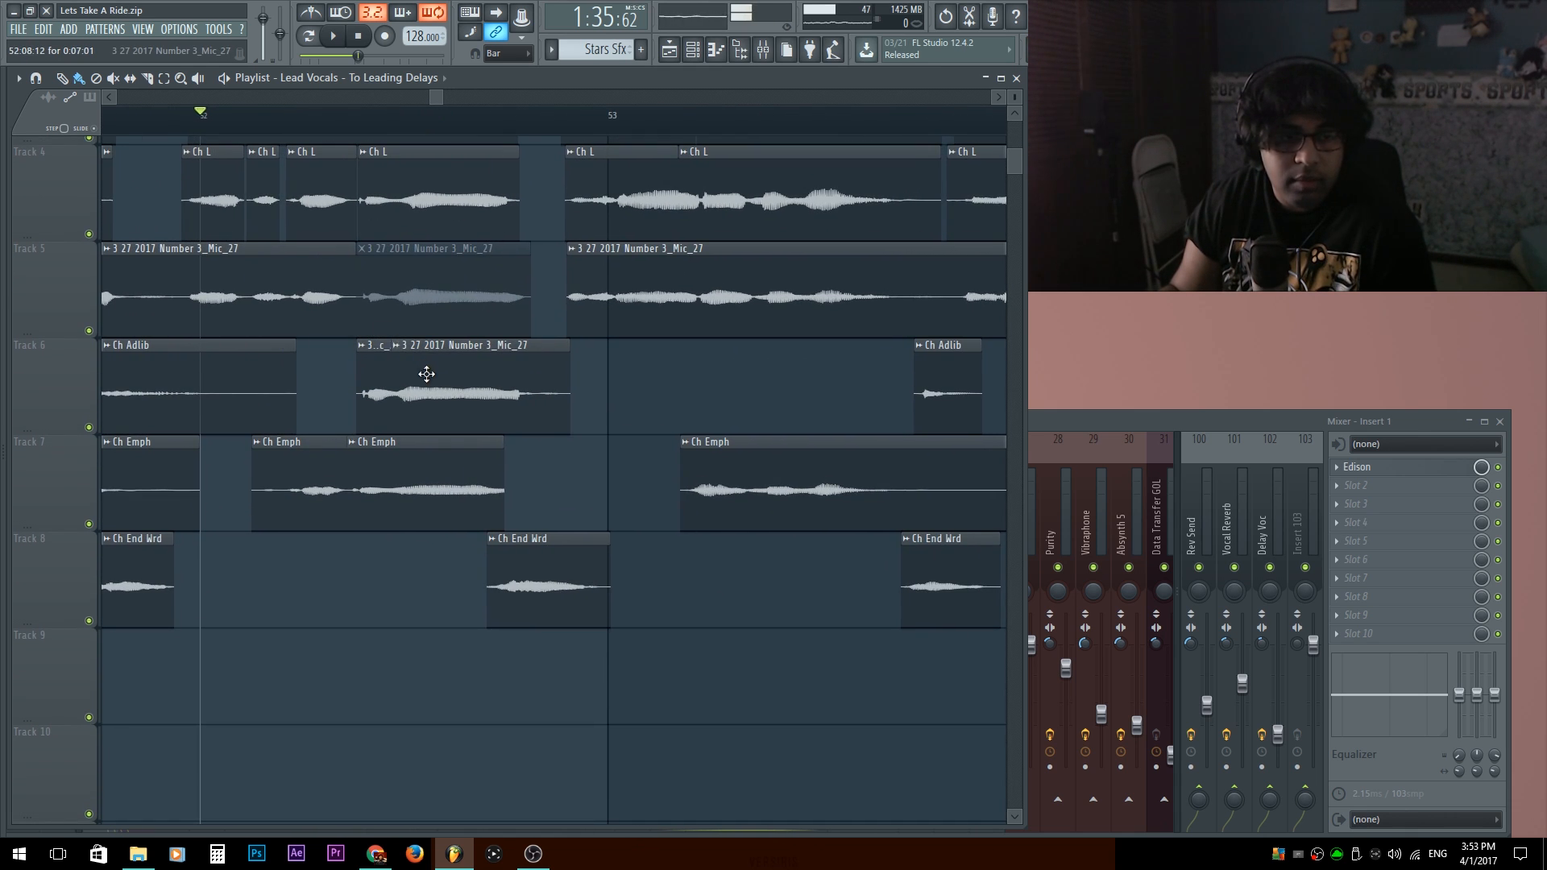
left_click_drag(672, 379, 375, 394)
scroll(597, 380, "down", 3)
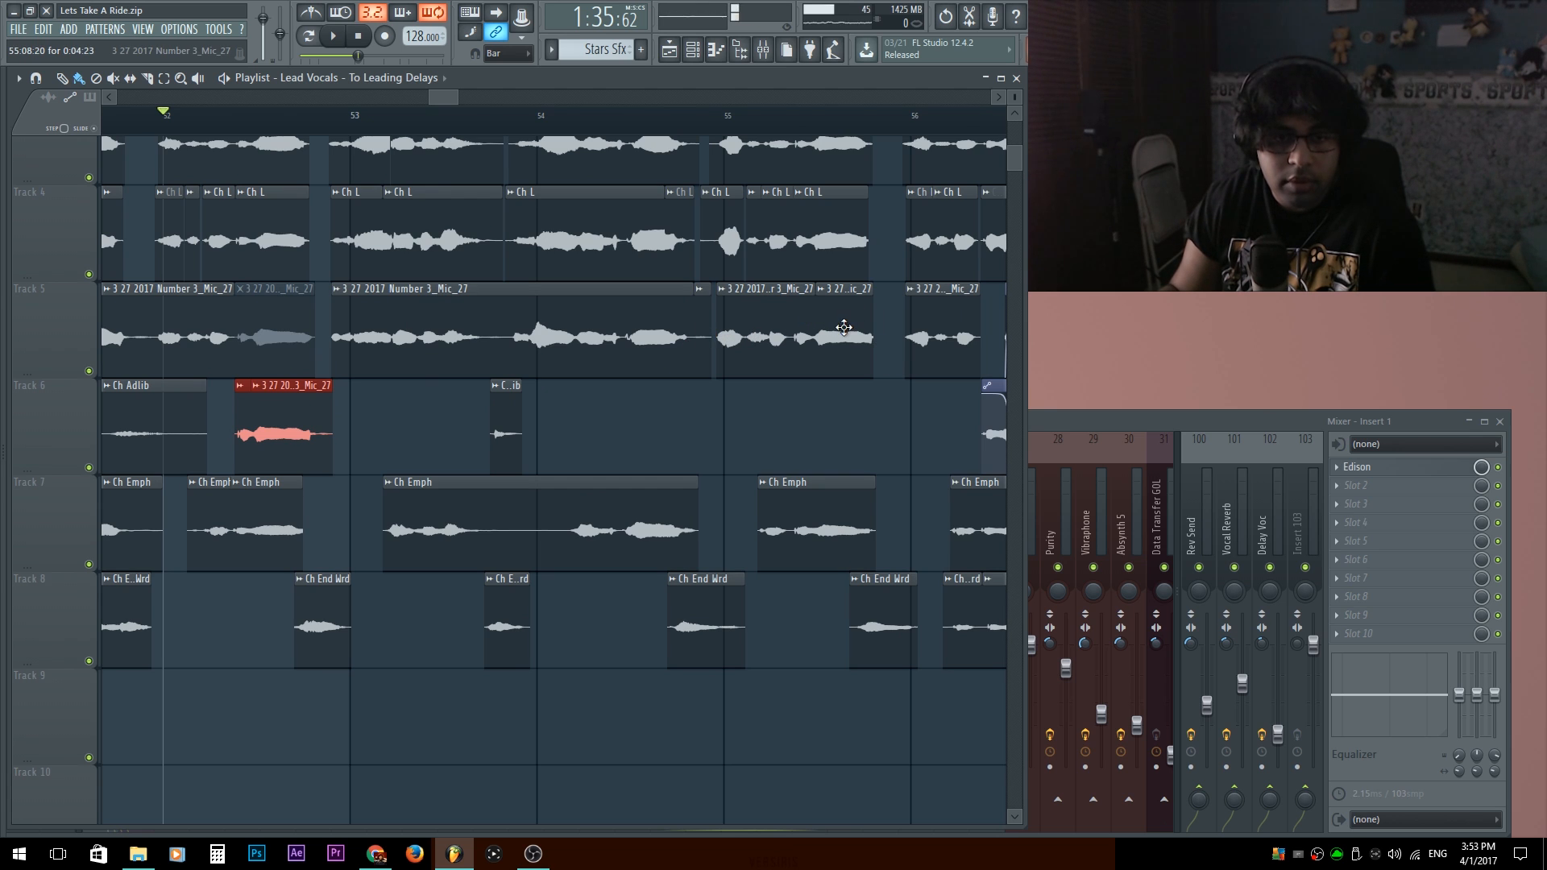
left_click_drag(691, 477, 654, 522)
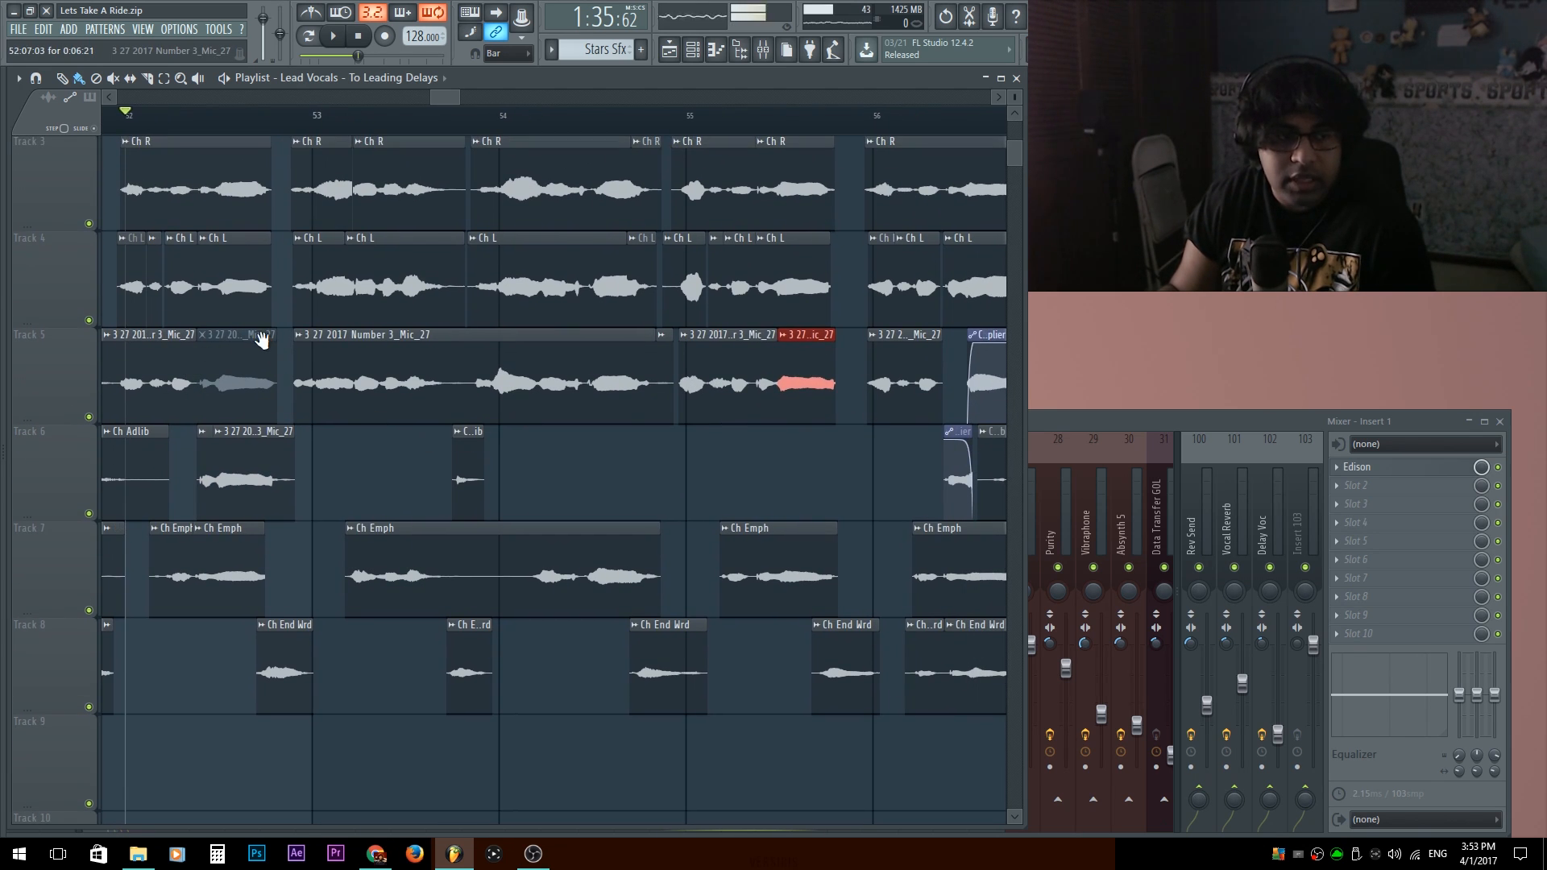
scroll(262, 338, "up", 4)
Unmute Track 5's Mic_27 clip just before bar 53, solo the track and play it from bar 52.
left_click(238, 298)
left_click(345, 412)
right_click(89, 341)
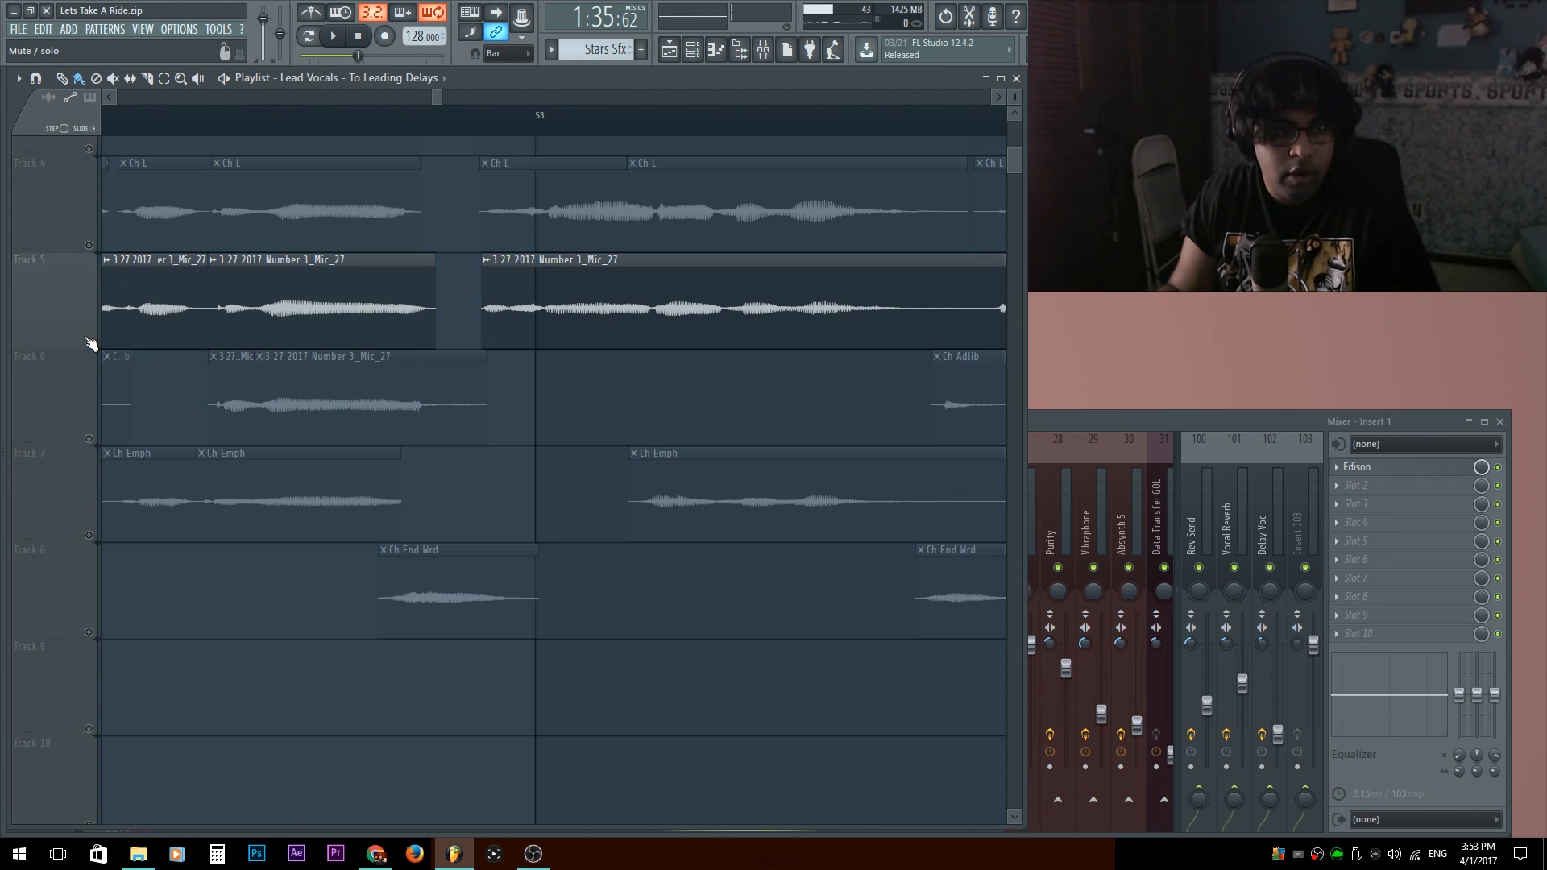
right_click(507, 332, "ctrl")
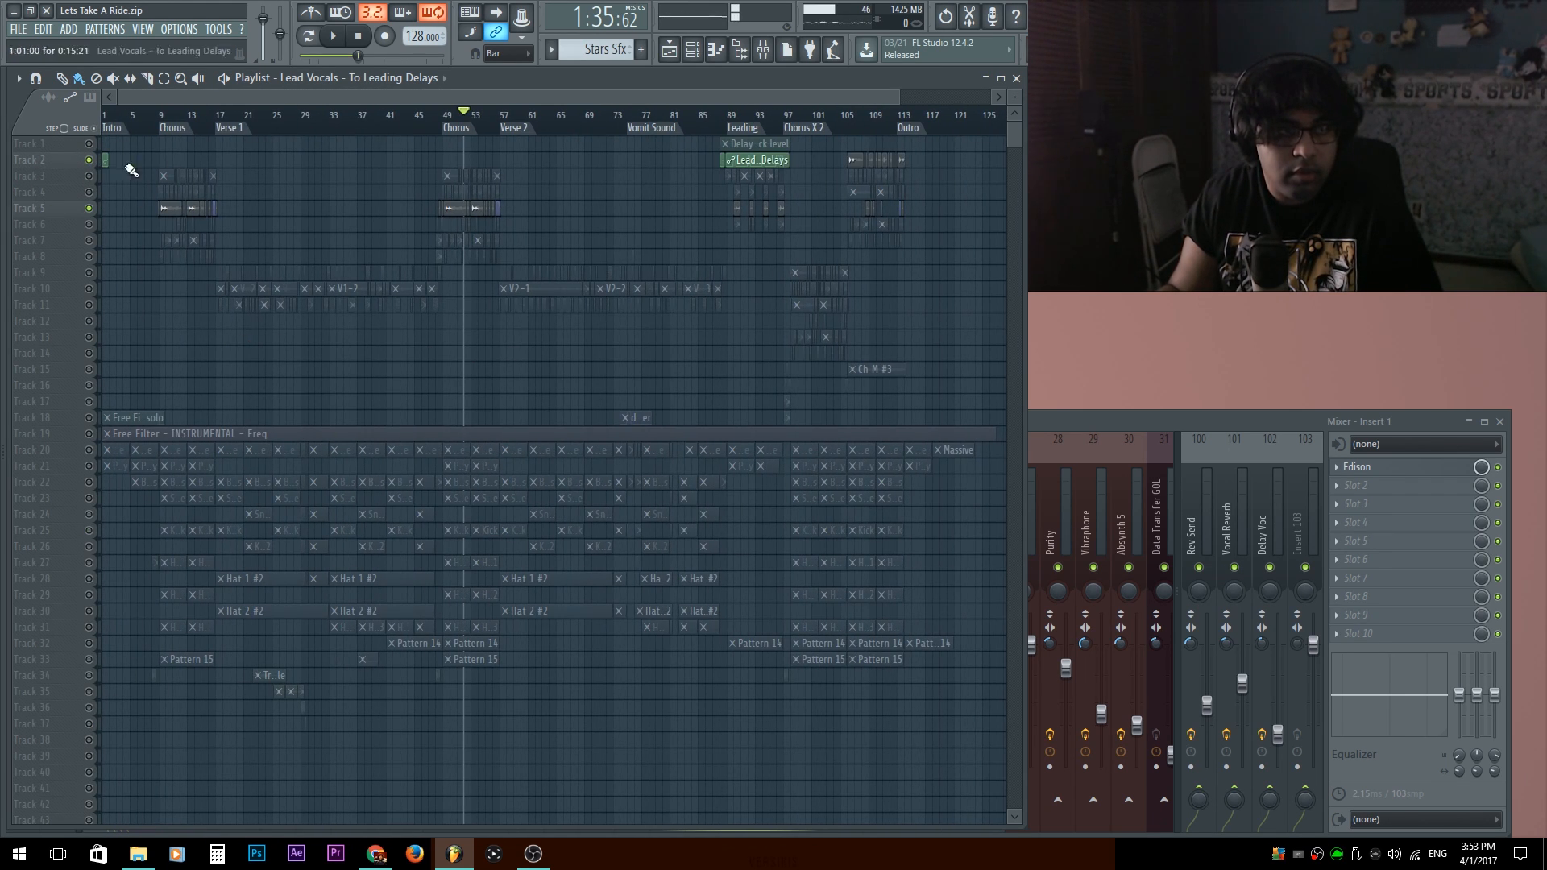
scroll(525, 200, "up", 3)
scroll(548, 201, "up", 5)
scroll(651, 255, "up", 5)
key("space")
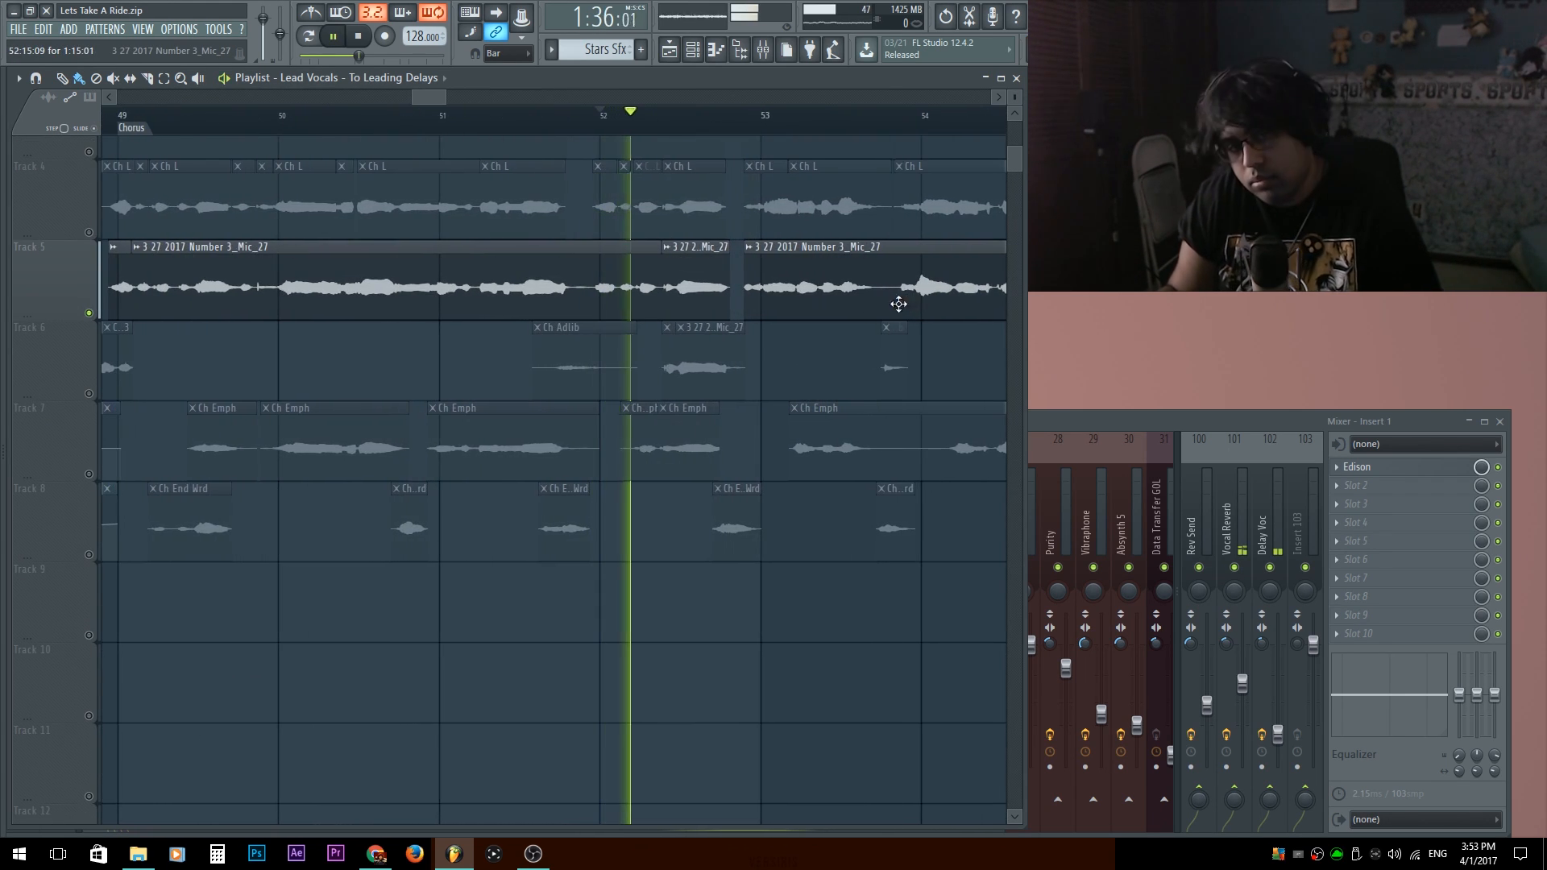
scroll(545, 340, "up", 5)
key("space")
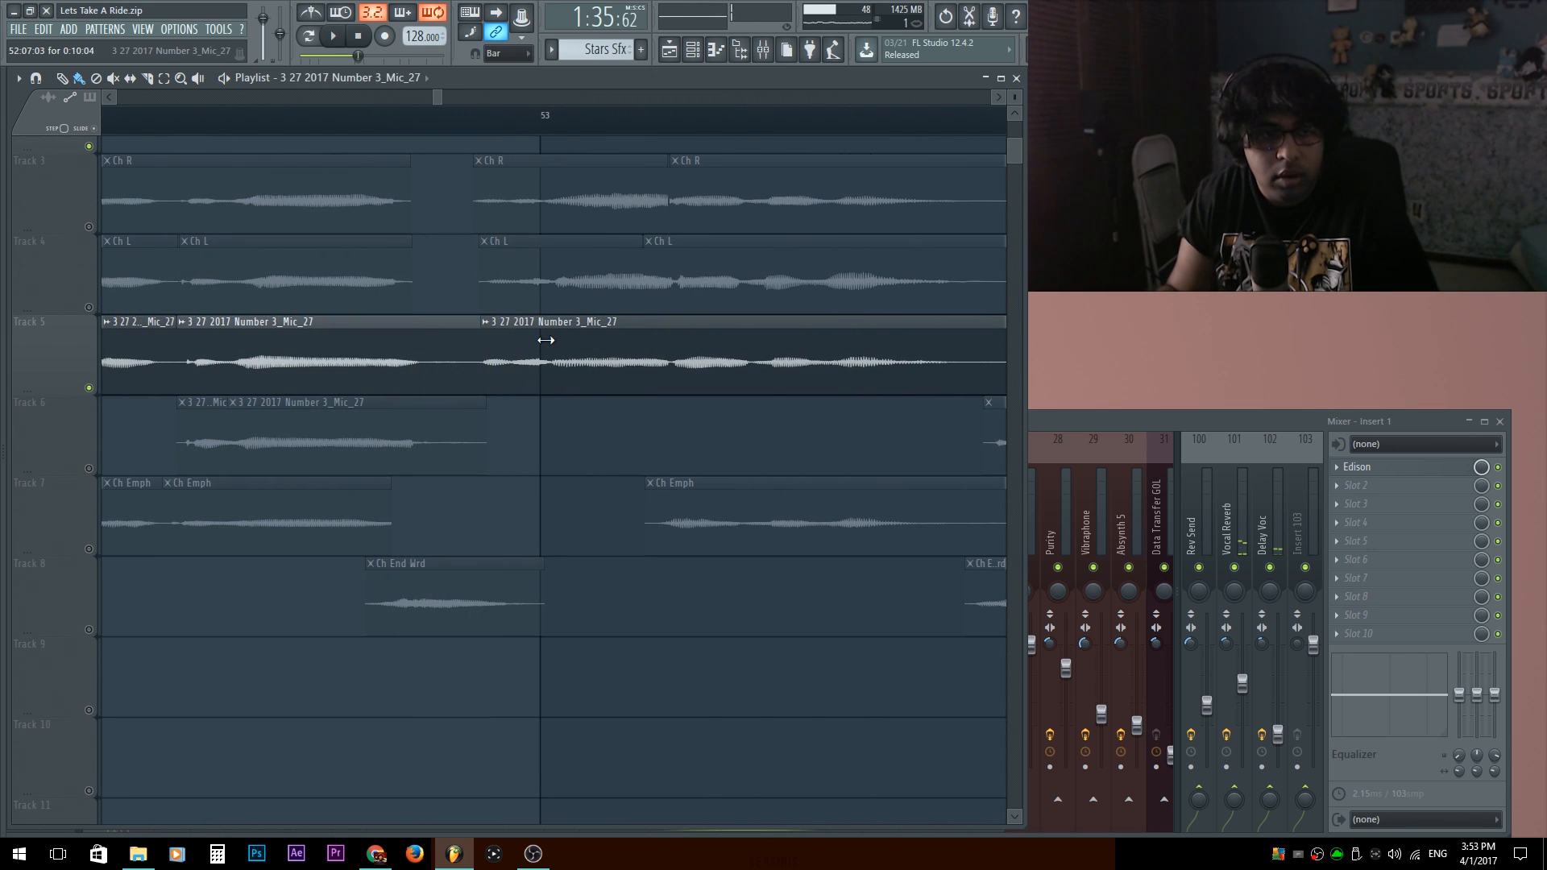
Audition the soloed Track 5 Mic_27 clip extended up to the next clip, and again with its end trimmed to leave a gap.
left_click_drag(468, 332, 481, 332)
key("space")
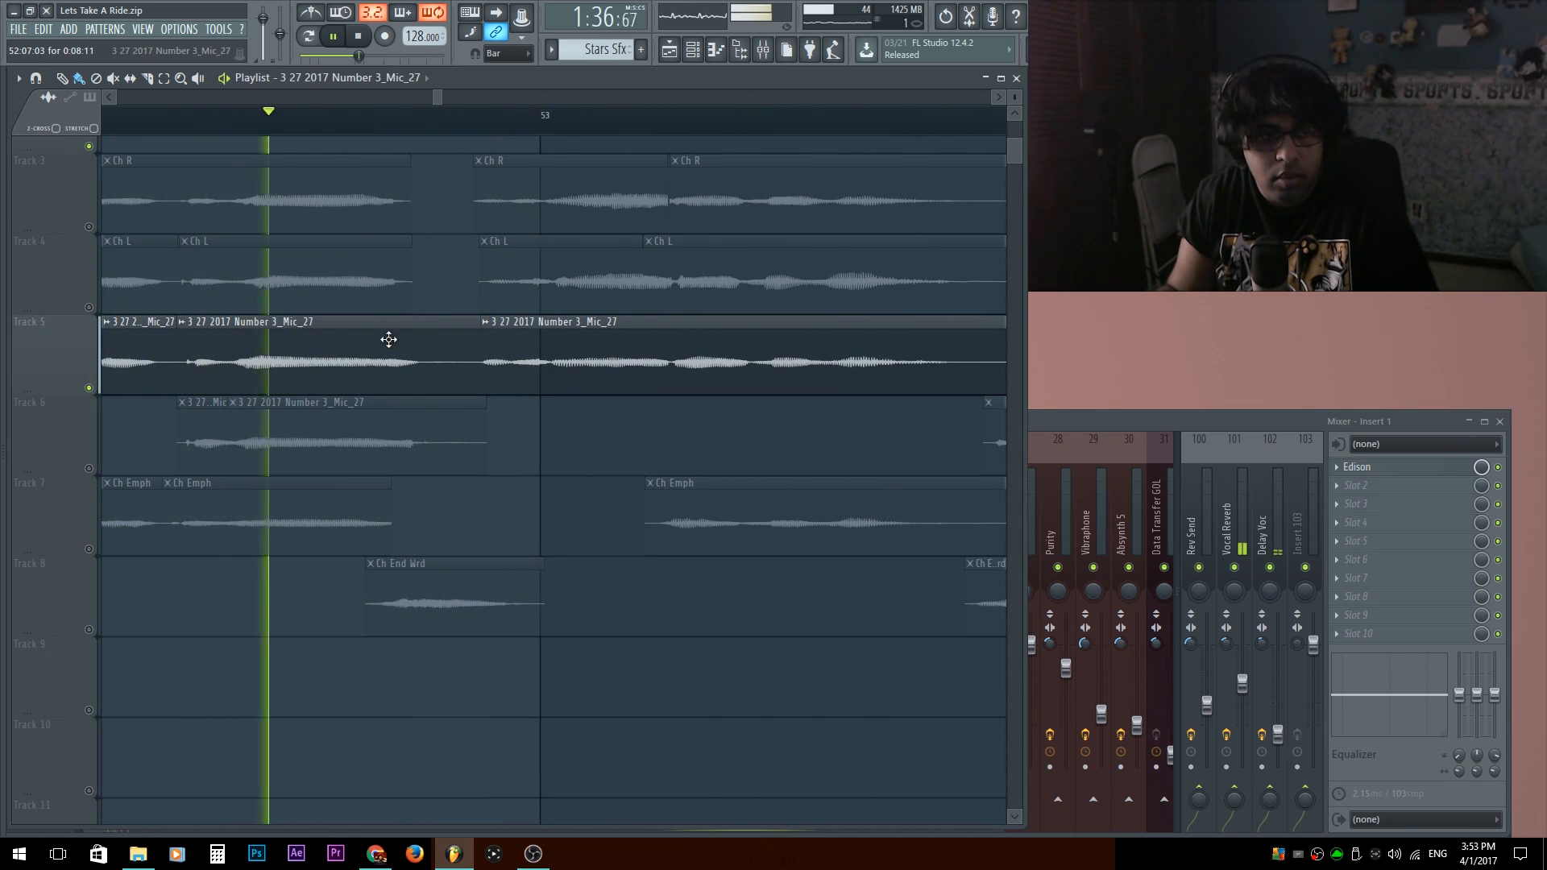
key("space")
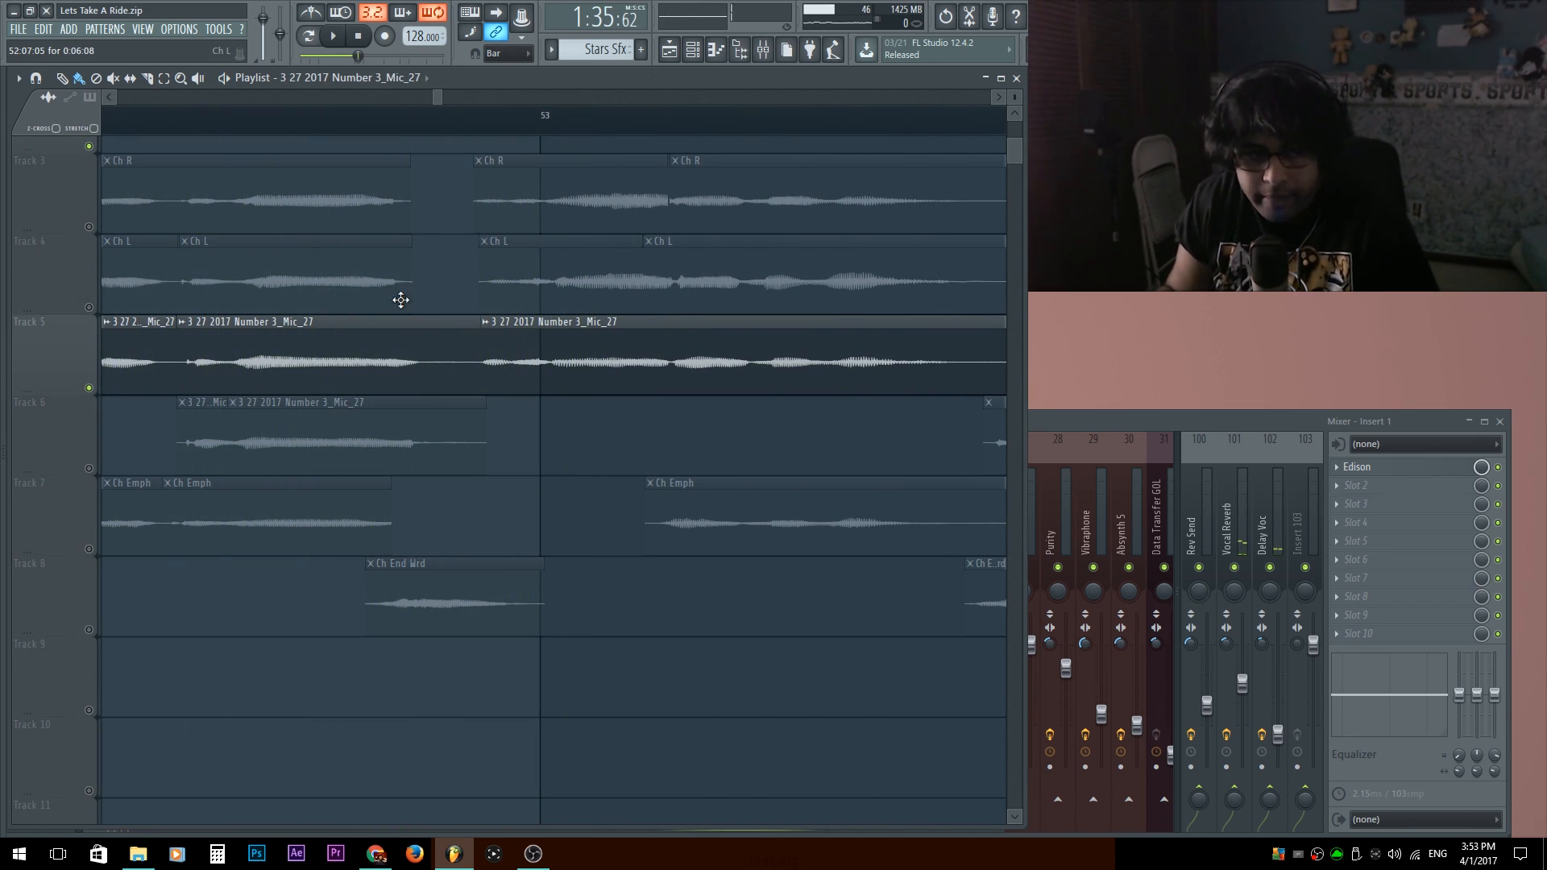
left_click(427, 361, "shift")
right_click(477, 352)
key("space")
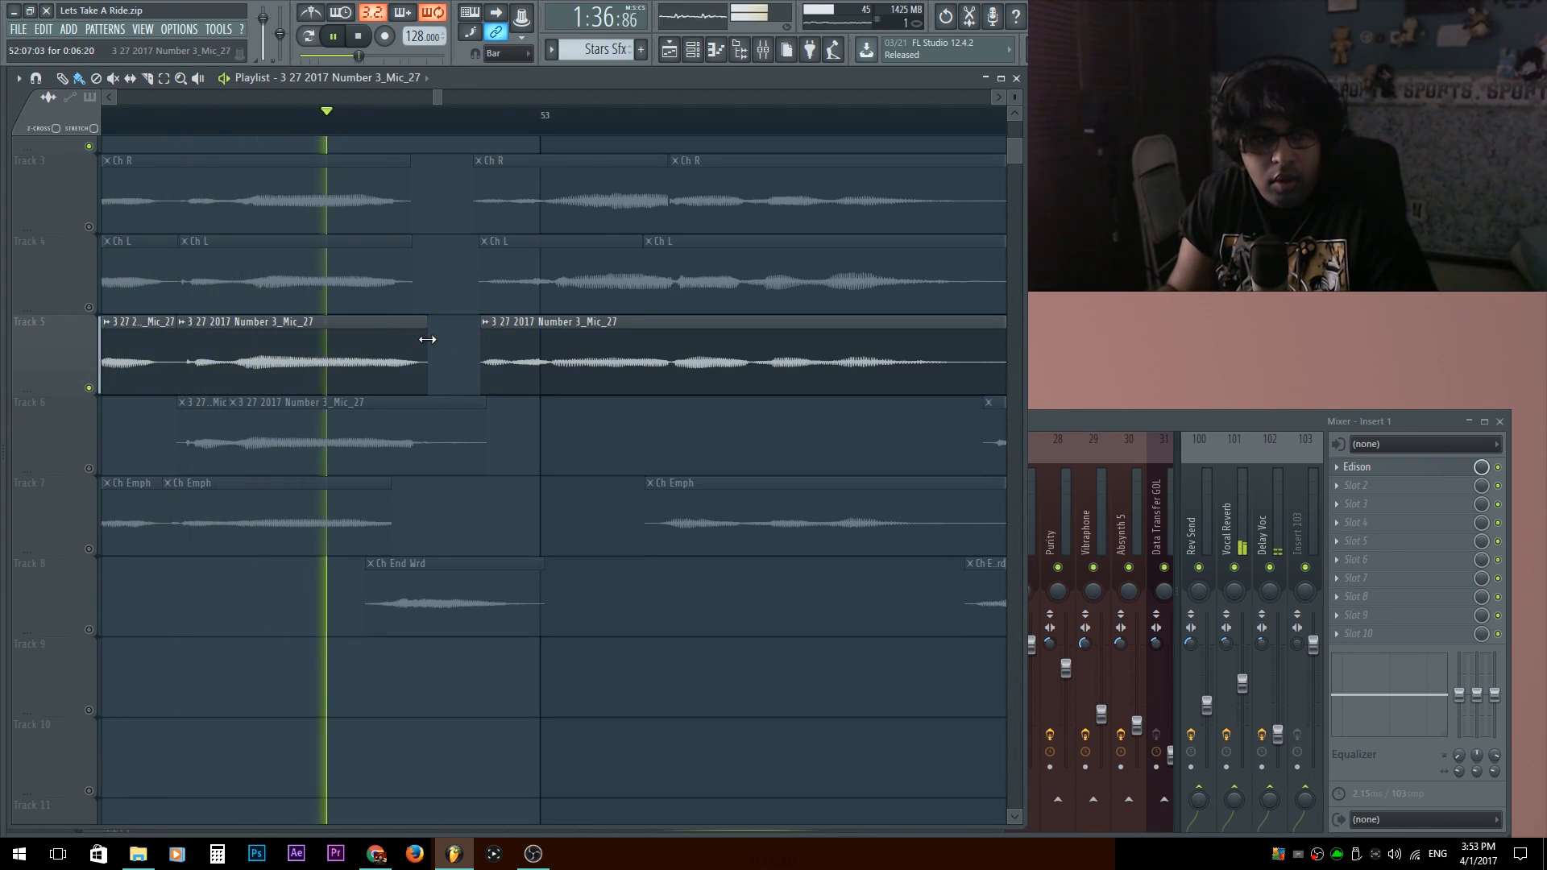
key("space")
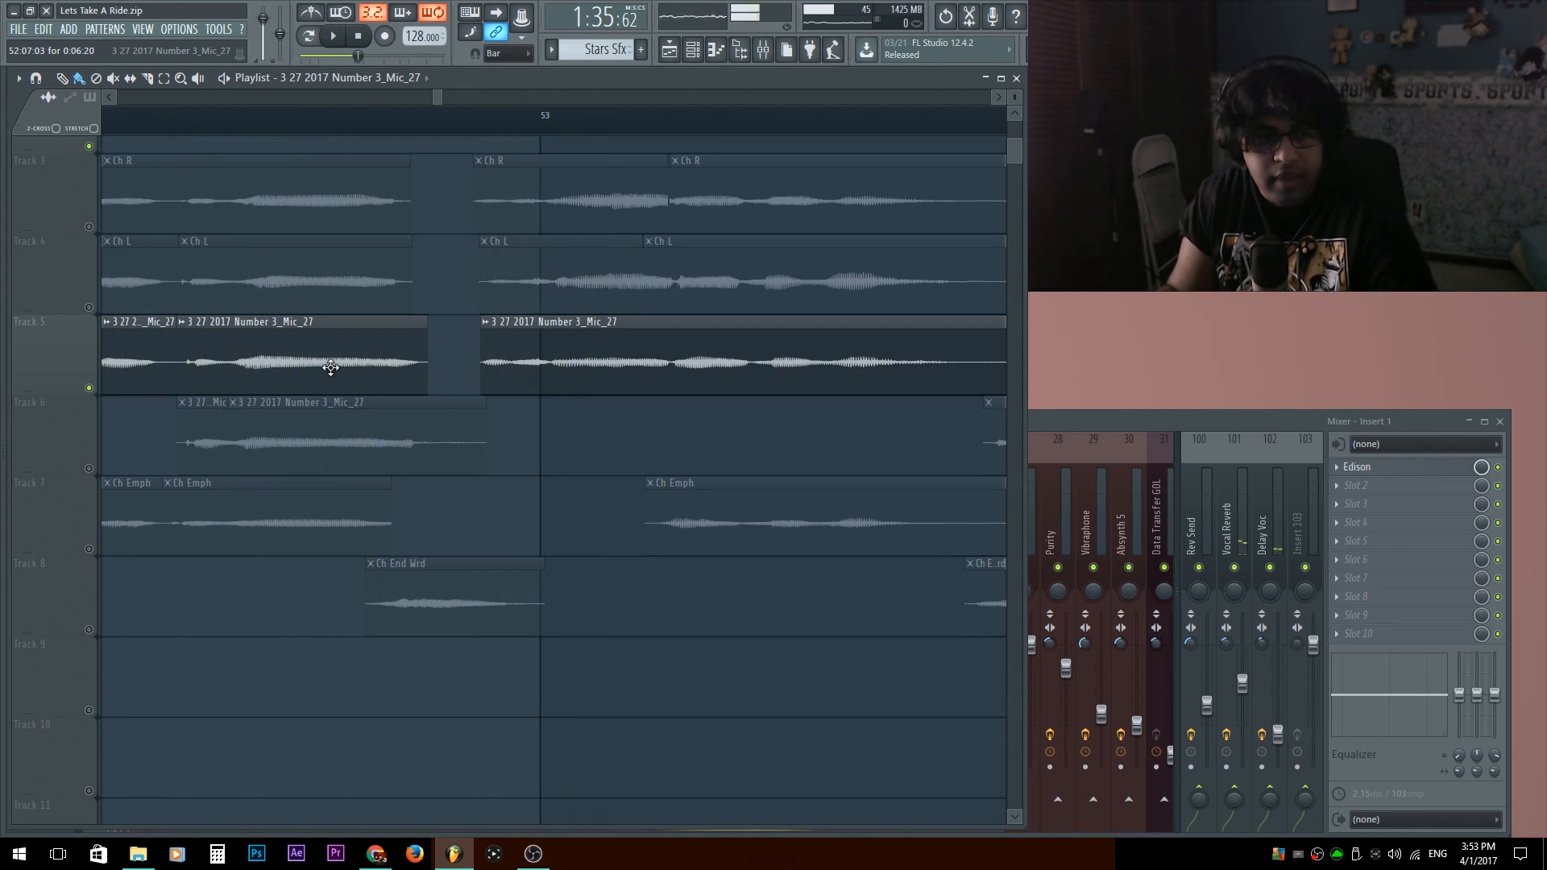
Unsolo Track 5, play the phrase with Track 6's Mic_27 clips unmuted, and delete the muted duplicate clip on Track 5.
right_click(91, 468)
right_click(91, 468)
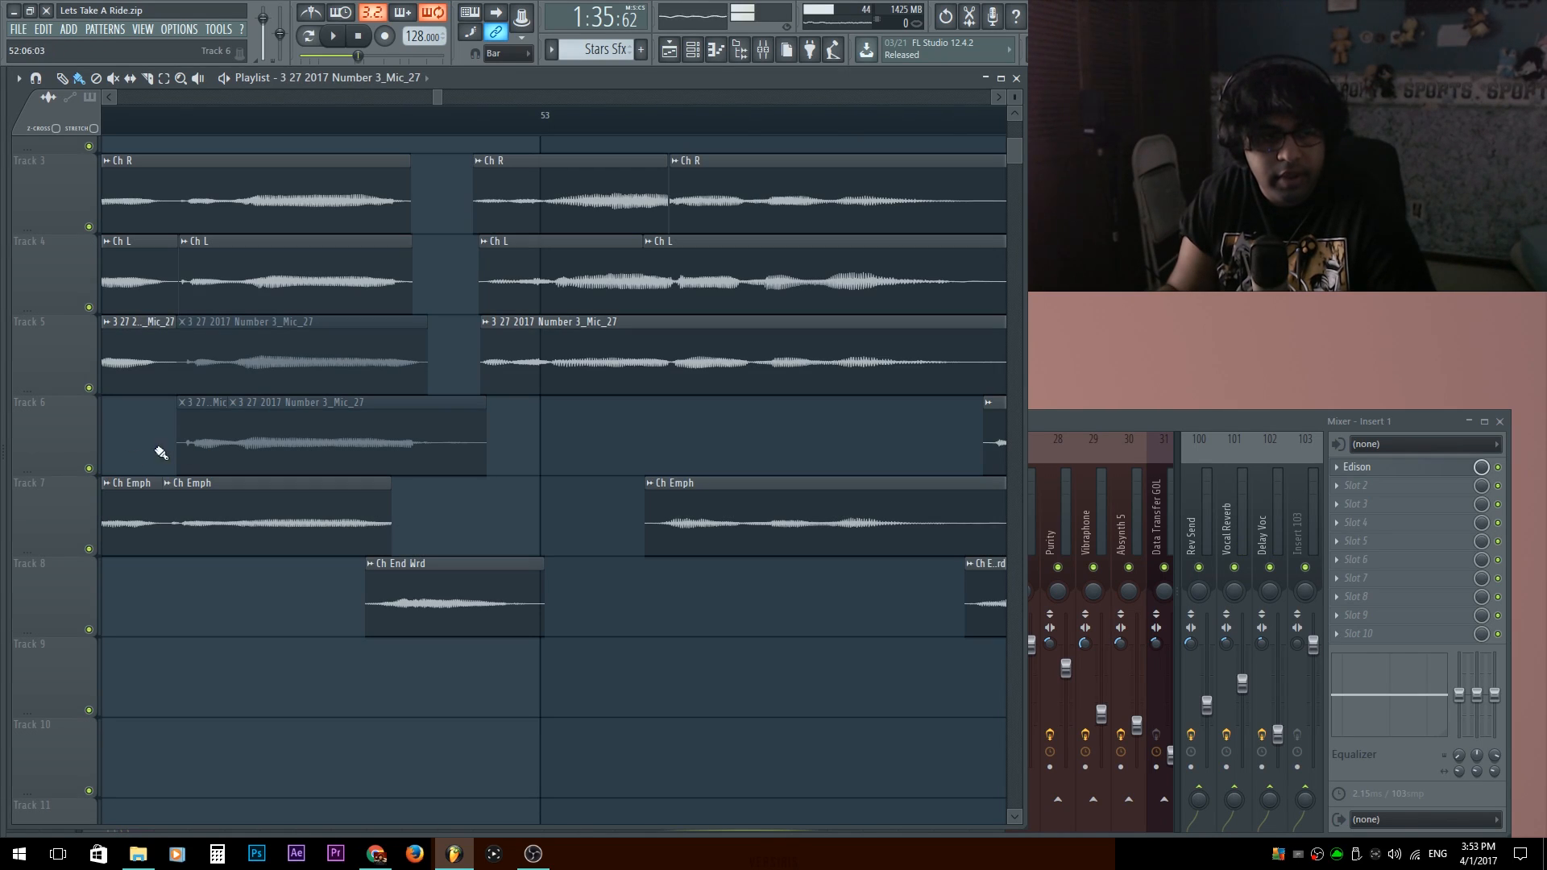
right_click(356, 437, "alt")
left_click_drag(266, 396, 417, 446)
key("space")
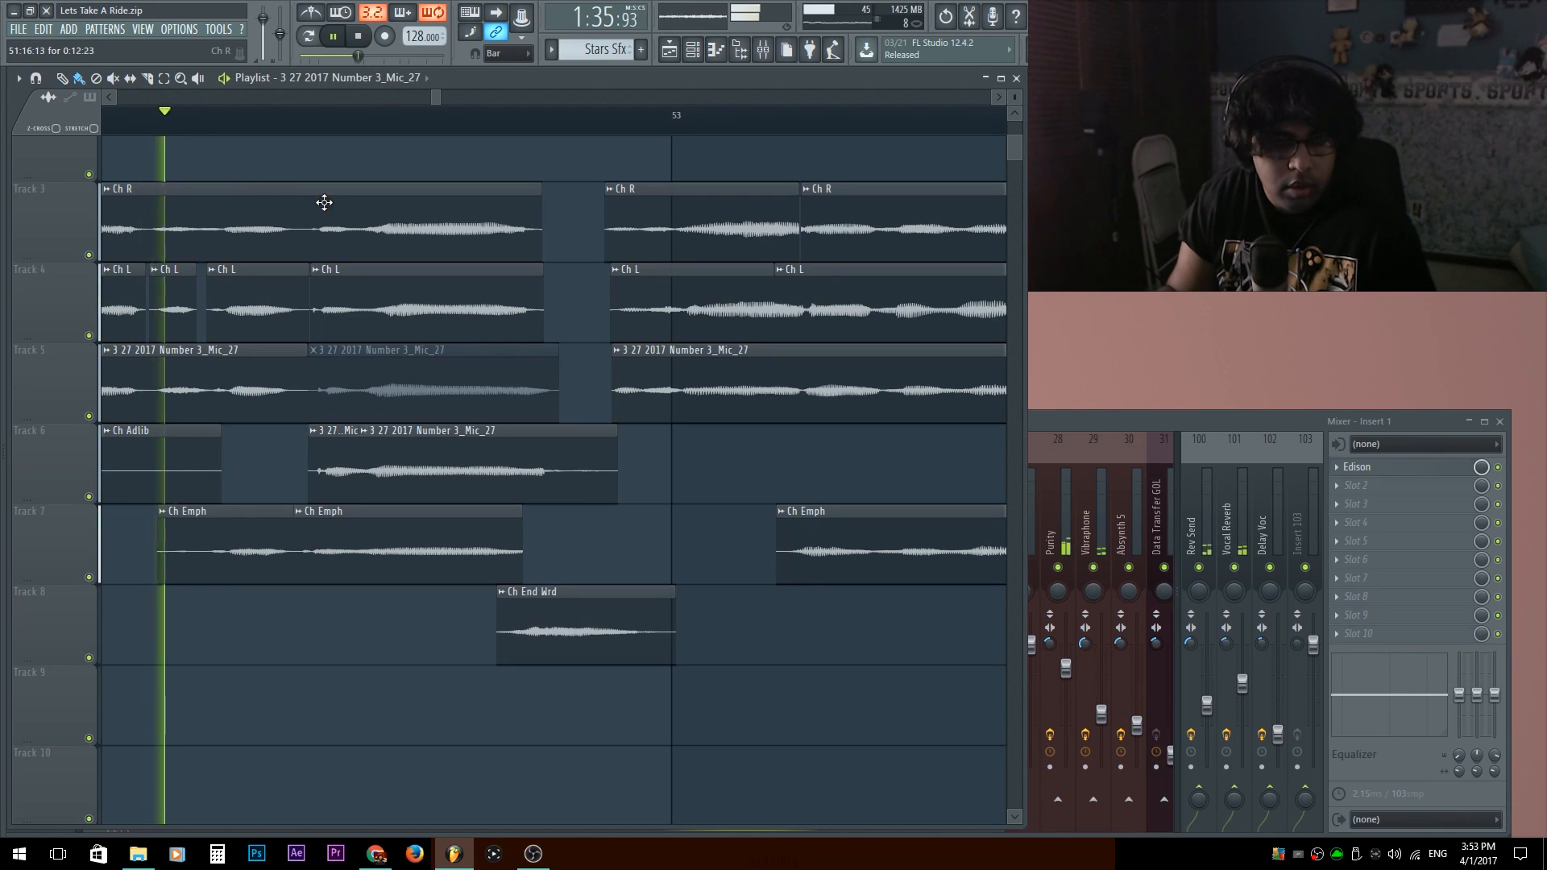
right_click(451, 399)
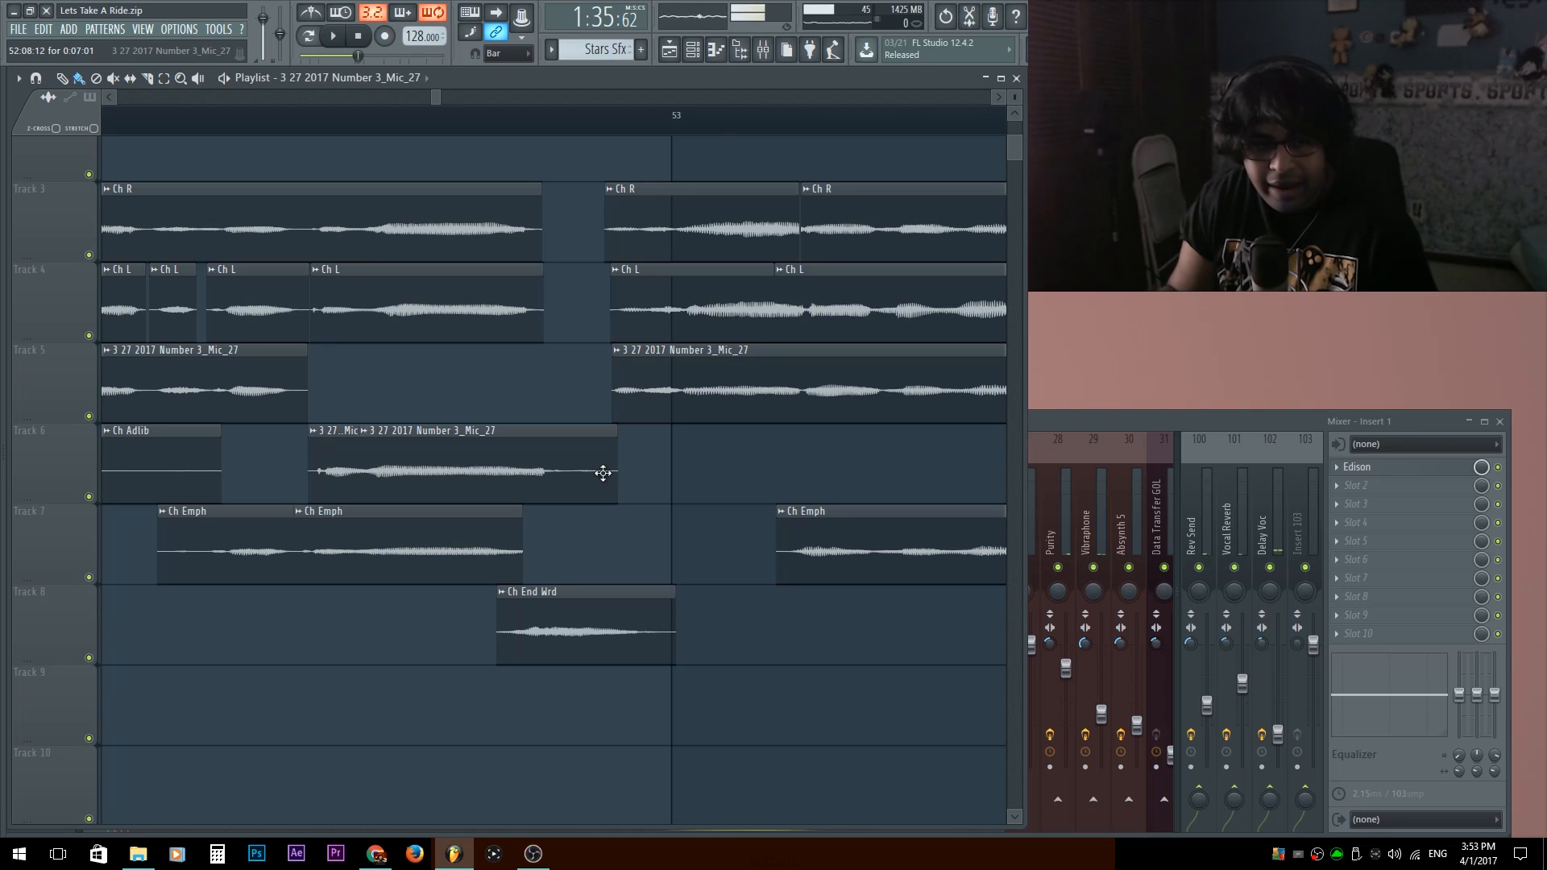
Mute Track 9's Mic_24 - Part_2 clip before bar 41, unmute Track 10's Mic_24 - Part_1 clip, and audition from bar 40.
scroll(789, 506, "down", 4)
left_click_drag(950, 425, 478, 451)
left_click(149, 123)
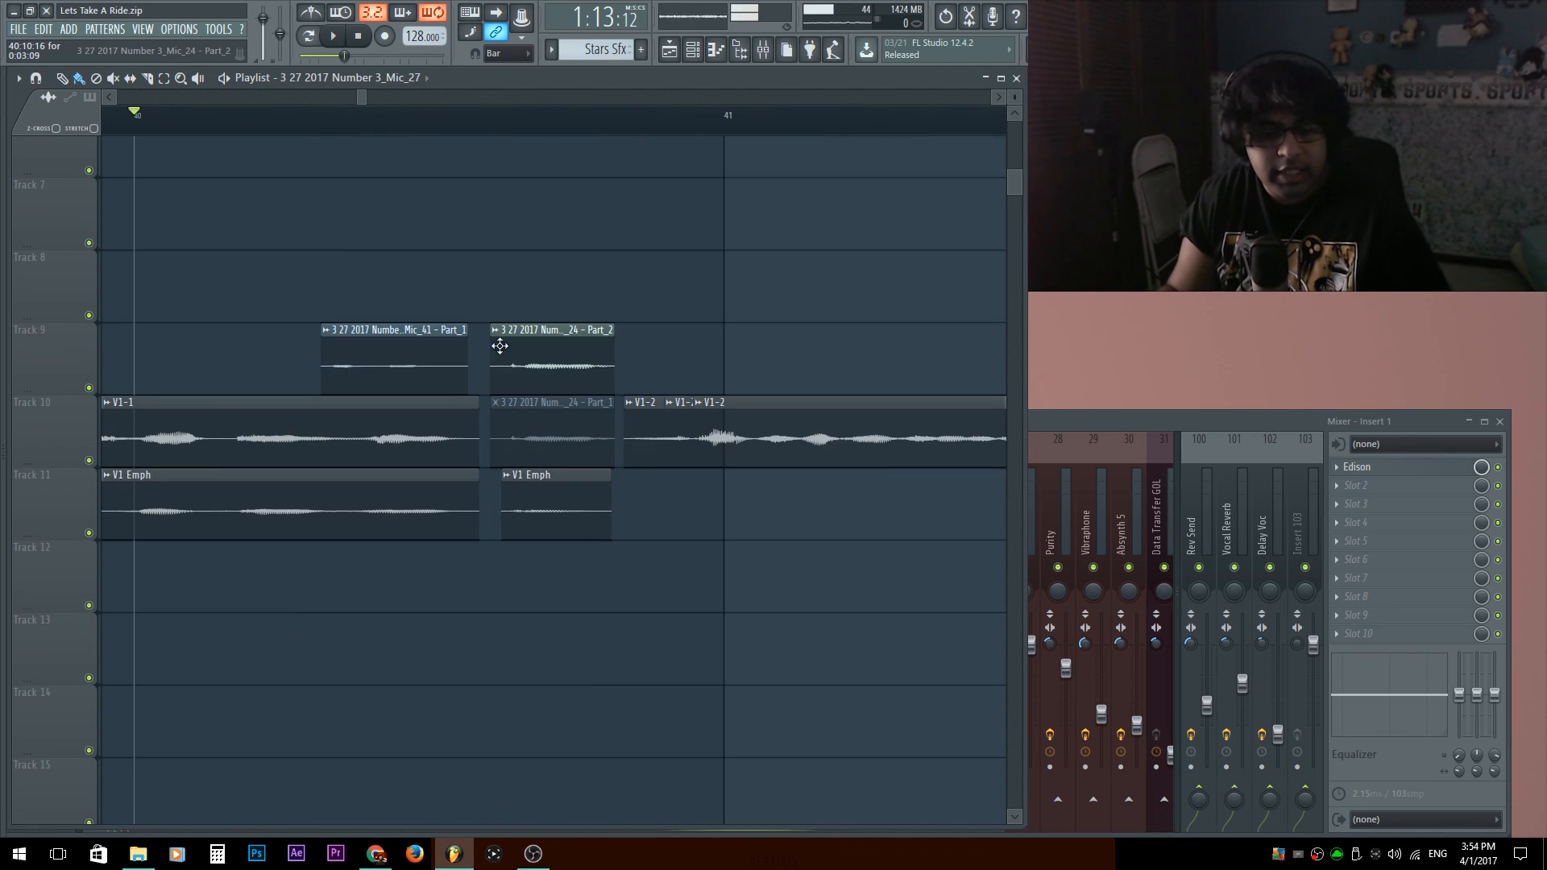
key("space")
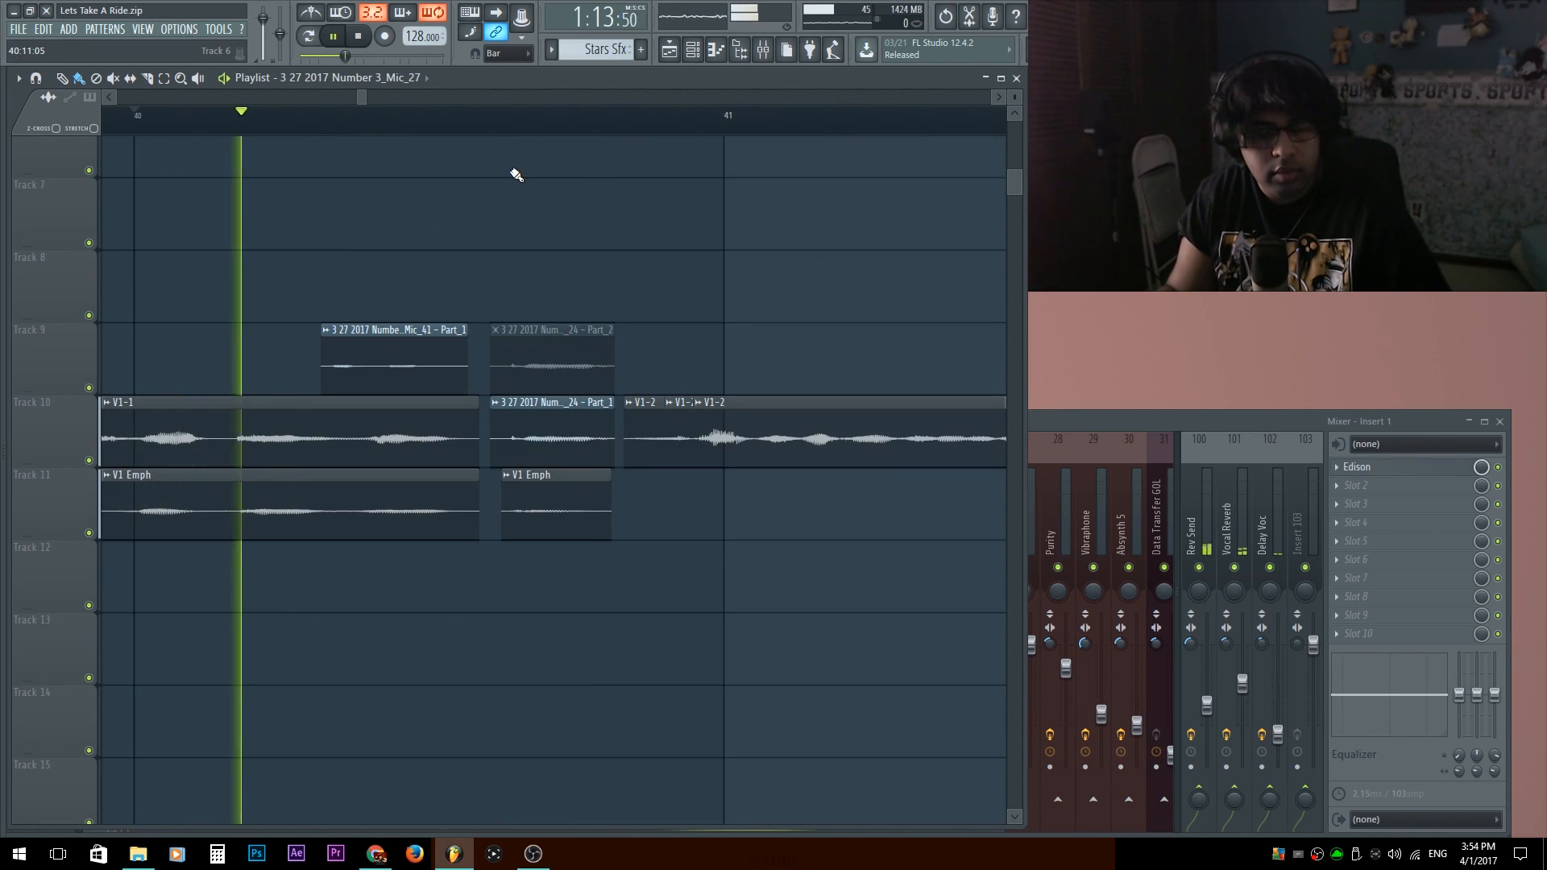
key("space")
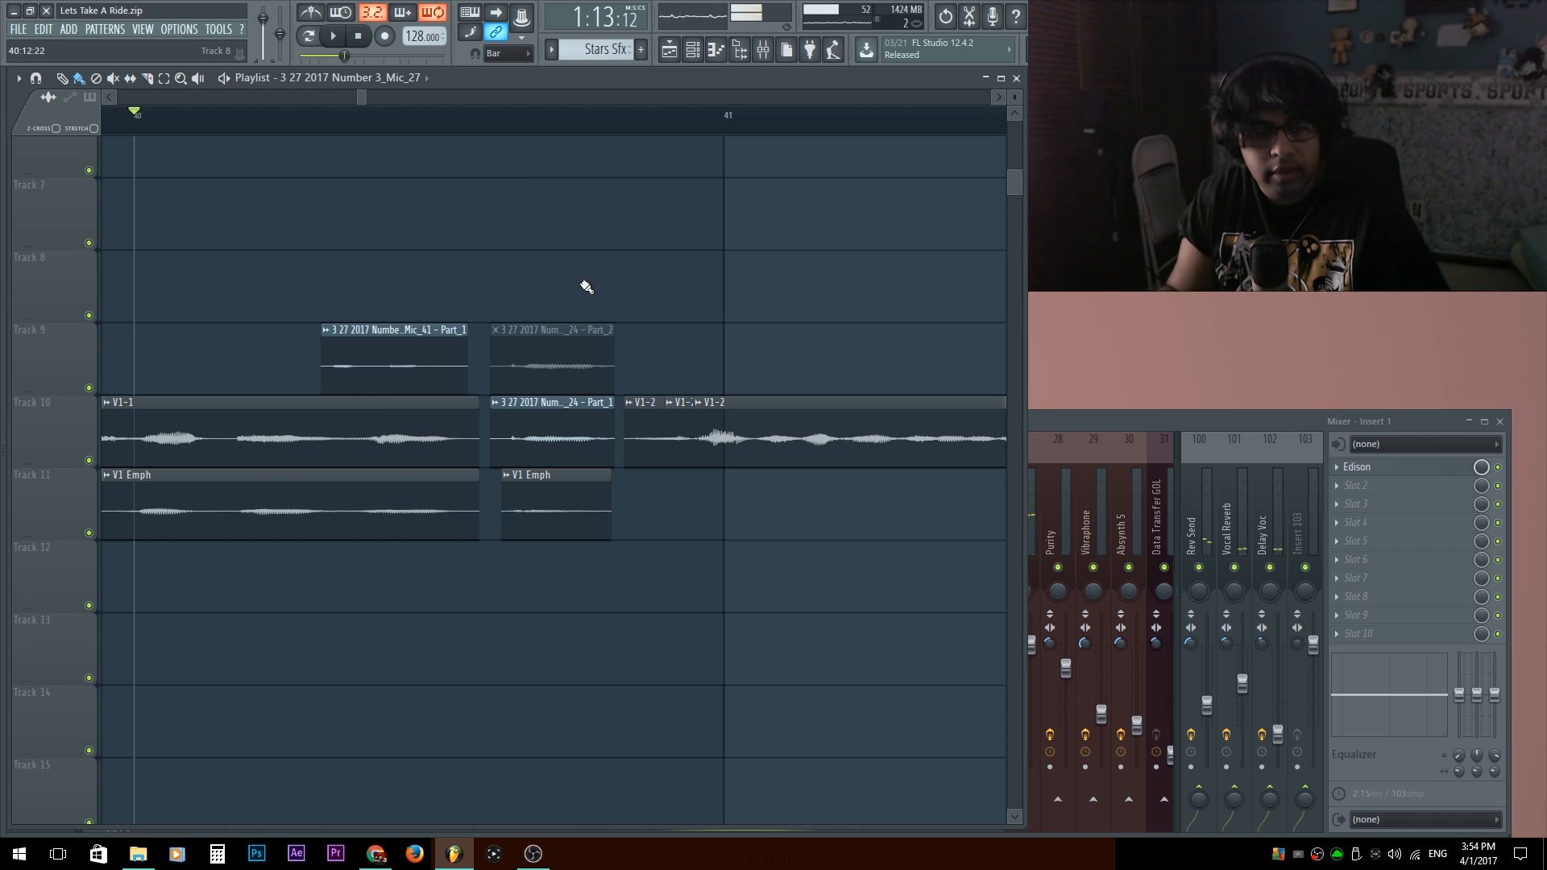
Mute the short V1 Emph clip on Track 11 before bar 41 and replay the phrase from bar 40.
key("space")
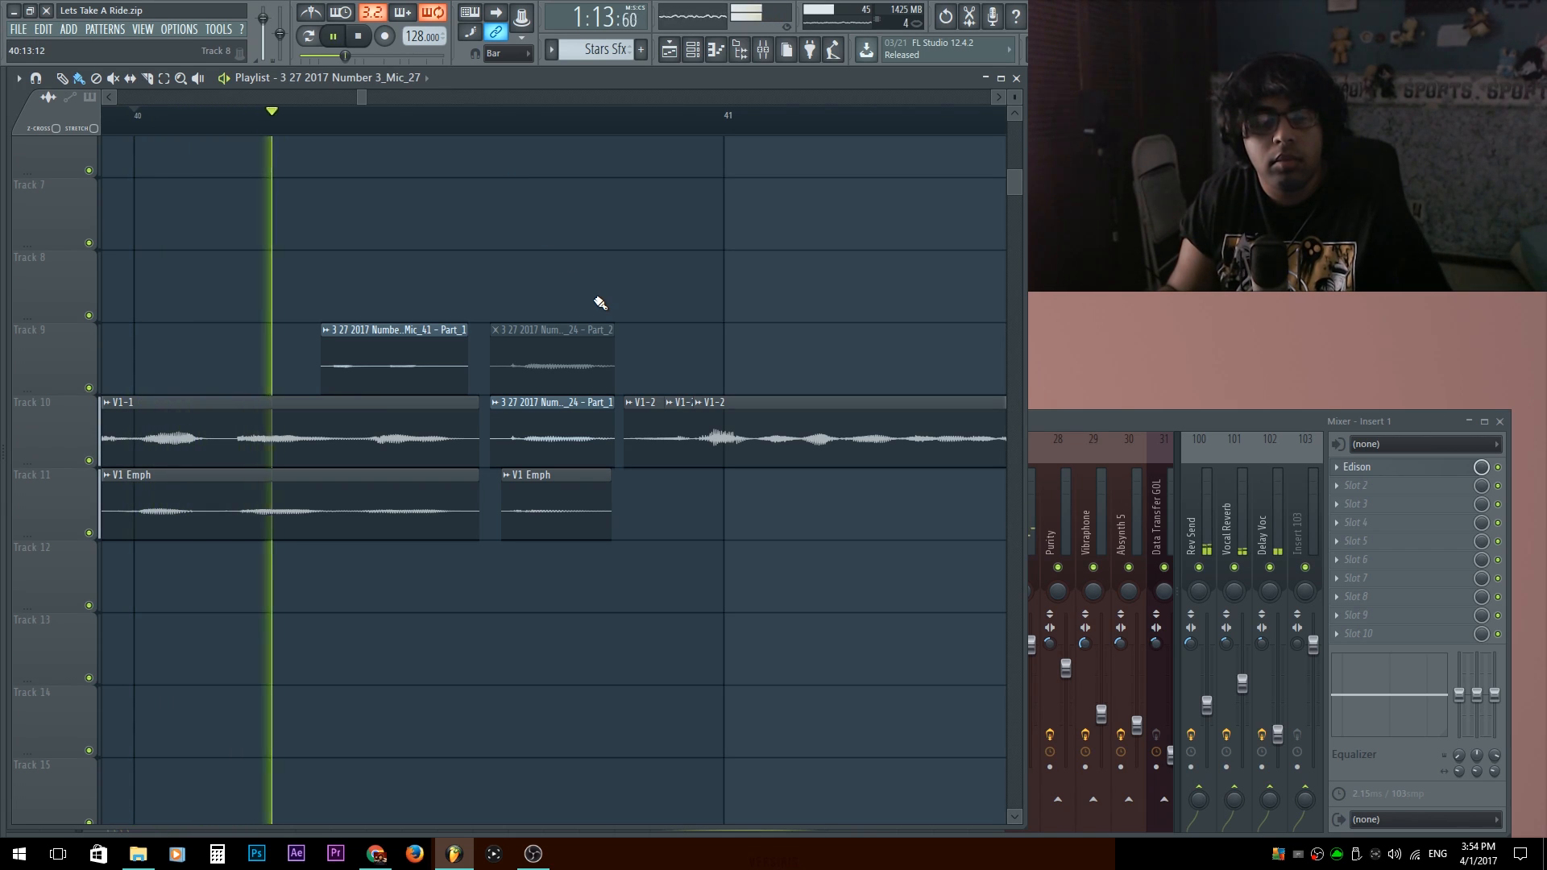
key("space")
key("space")
key("space")
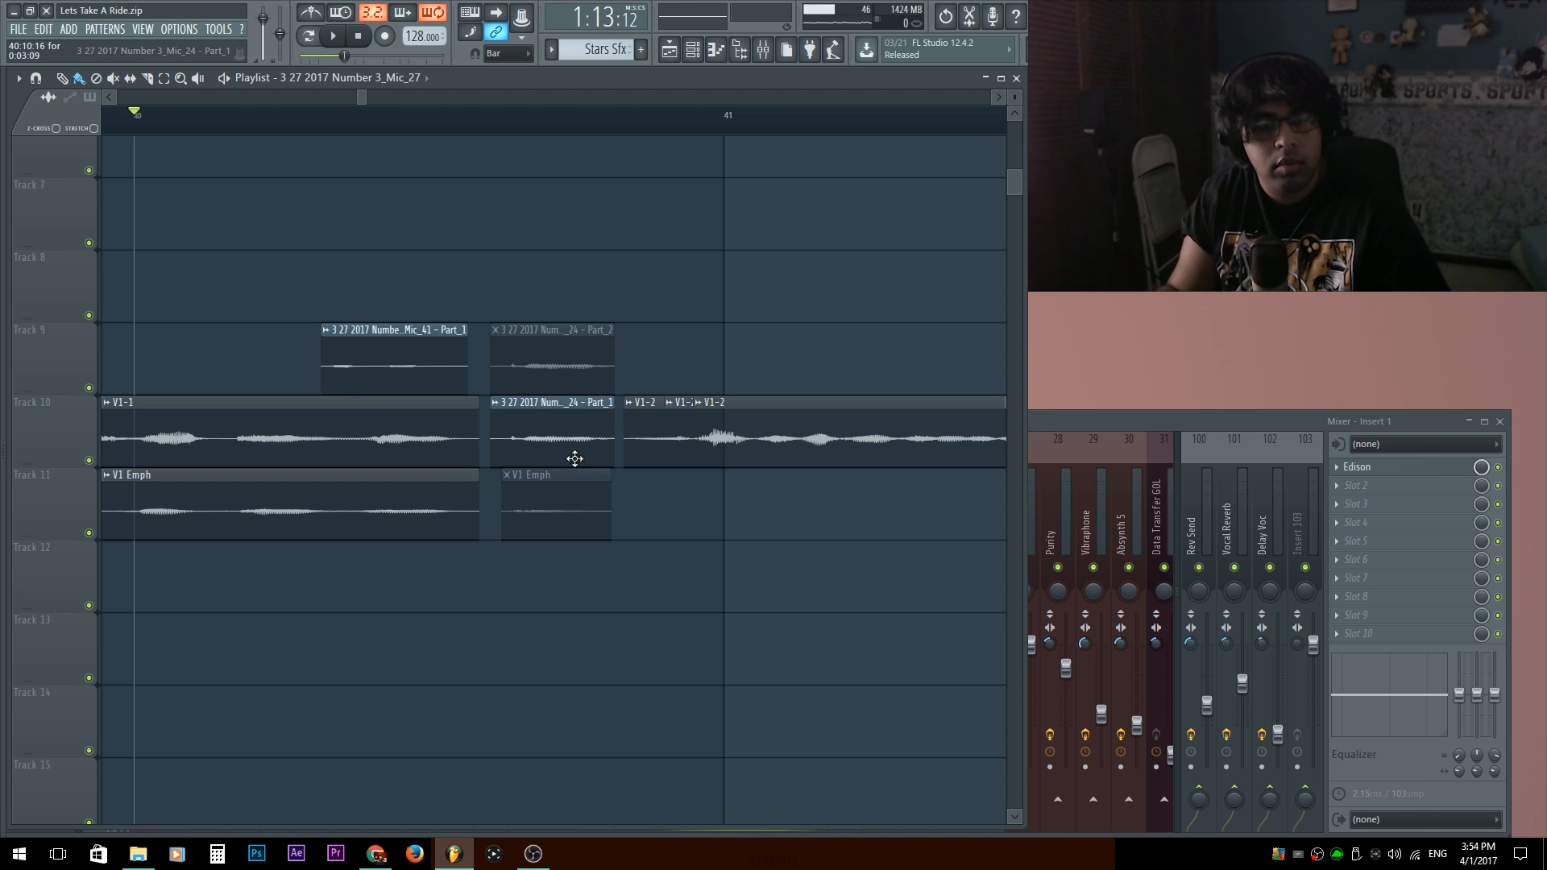
Audition the phrase from bar 40 with V1 Emph unmuted, then with Track 9's Mic_24 - Part_2 unmuted and Track 10's Part_1 muted.
key("space")
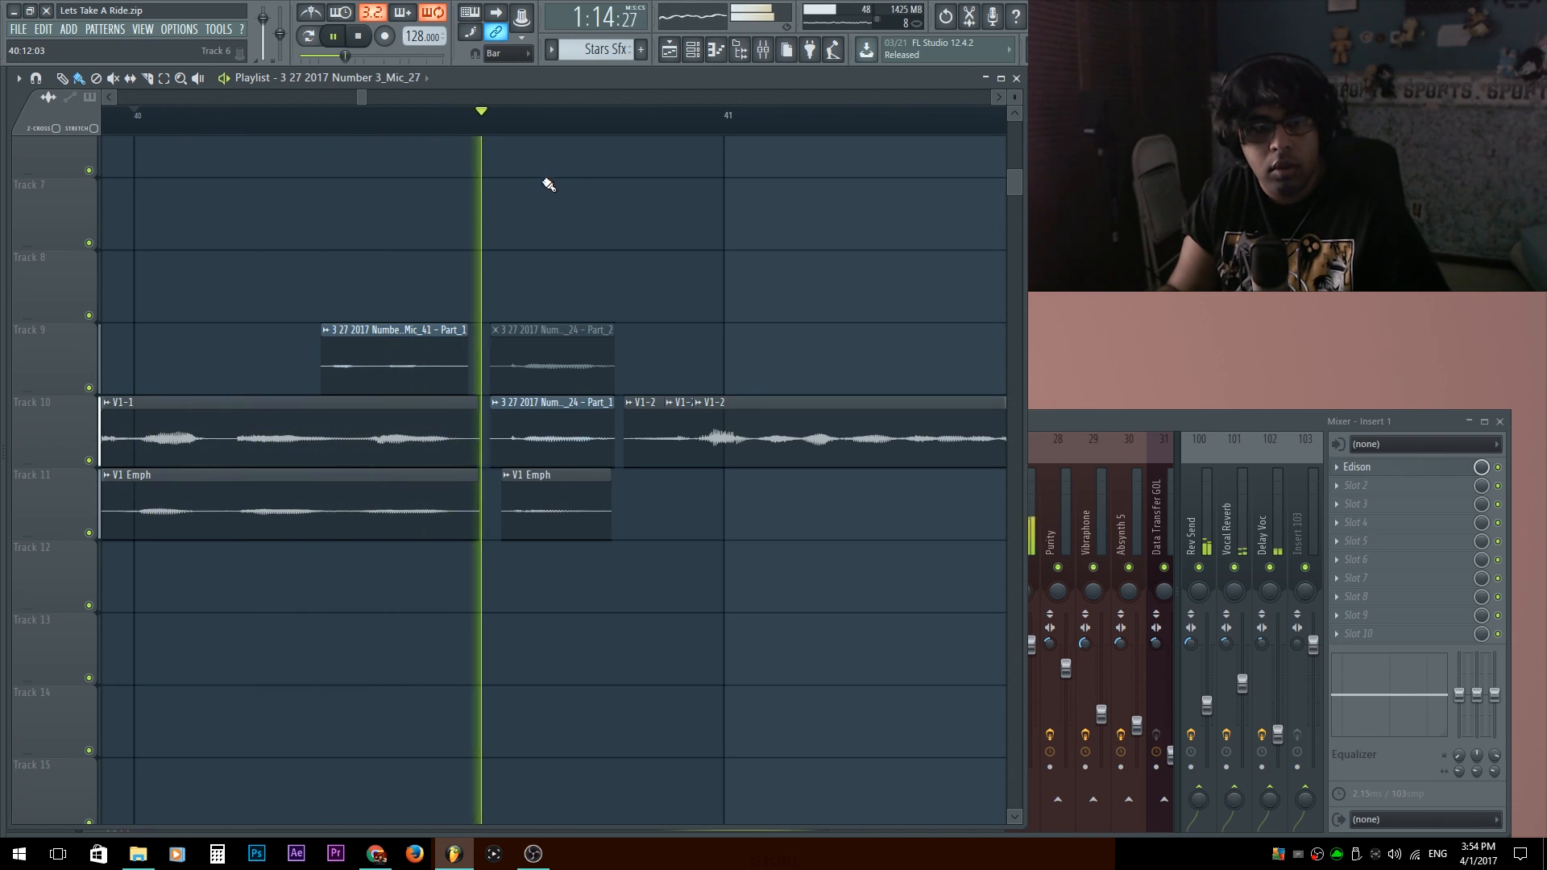
key("space")
left_click(539, 356)
left_click(555, 505)
key("space")
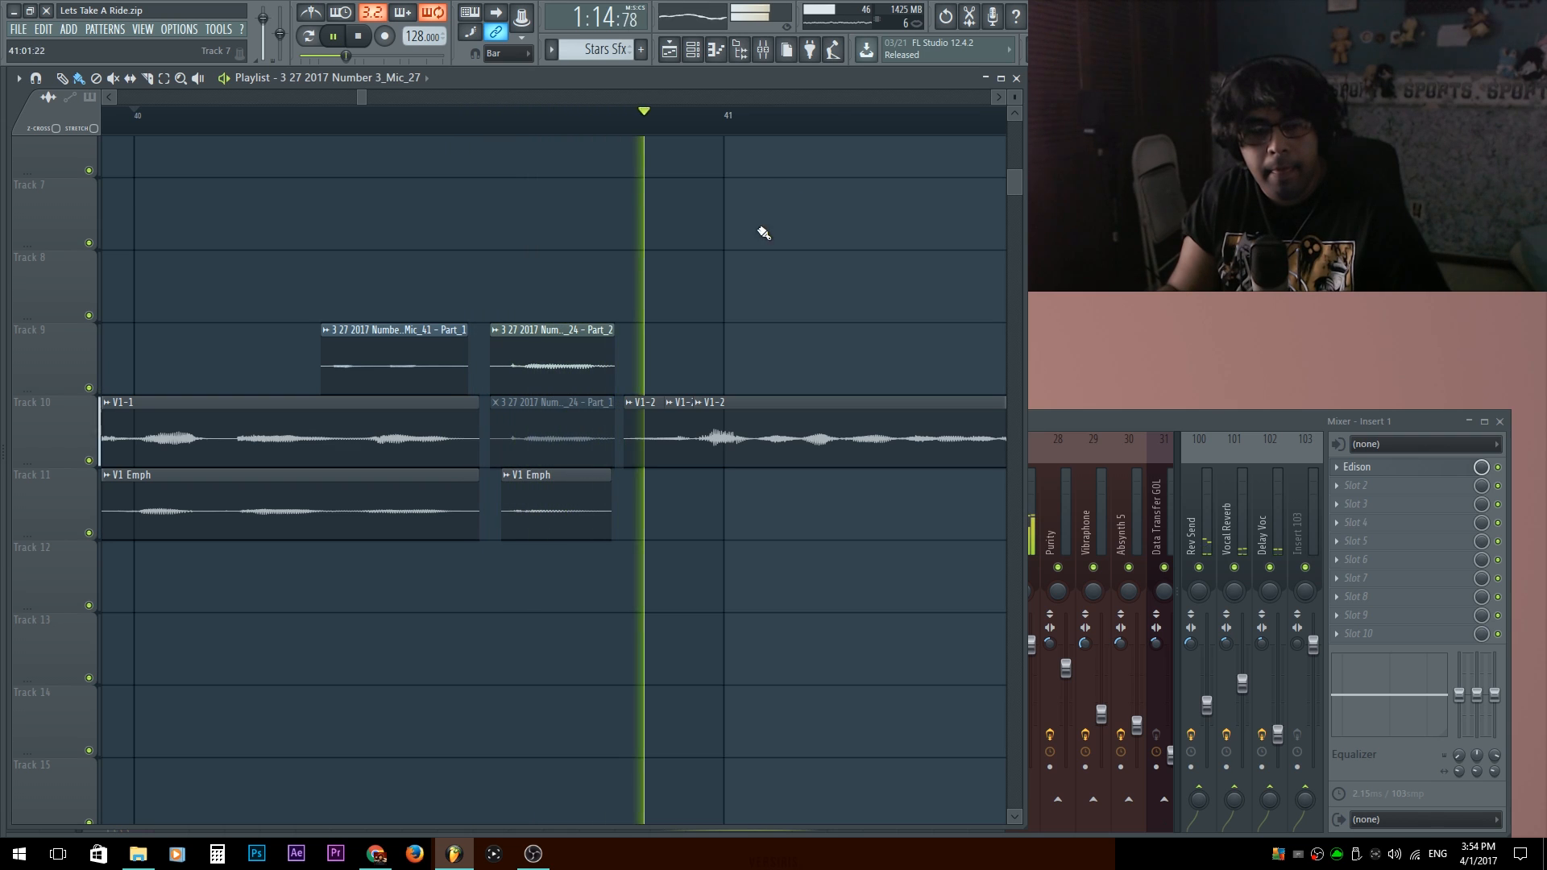
Swap back to Track 10's Mic_24 - Part_1, audition it from shortly before the clip, and restore Track 9's Part_2 as the active clip.
key("space")
left_click(588, 377)
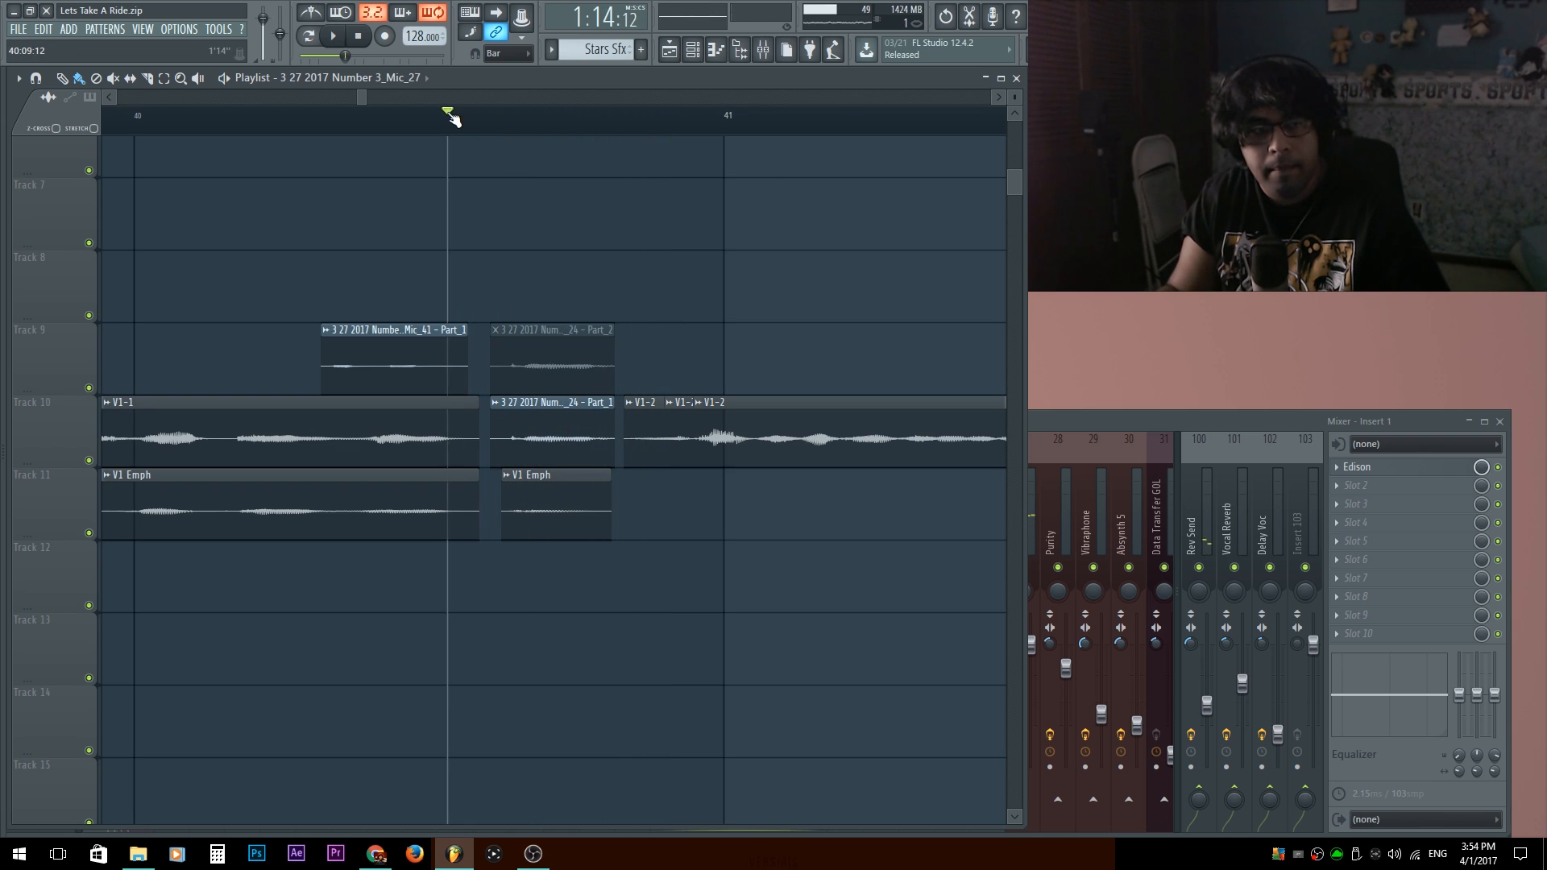
left_click_drag(450, 113, 442, 113)
key("space")
key("space")
key("space")
key("space")
key("space")
key("space")
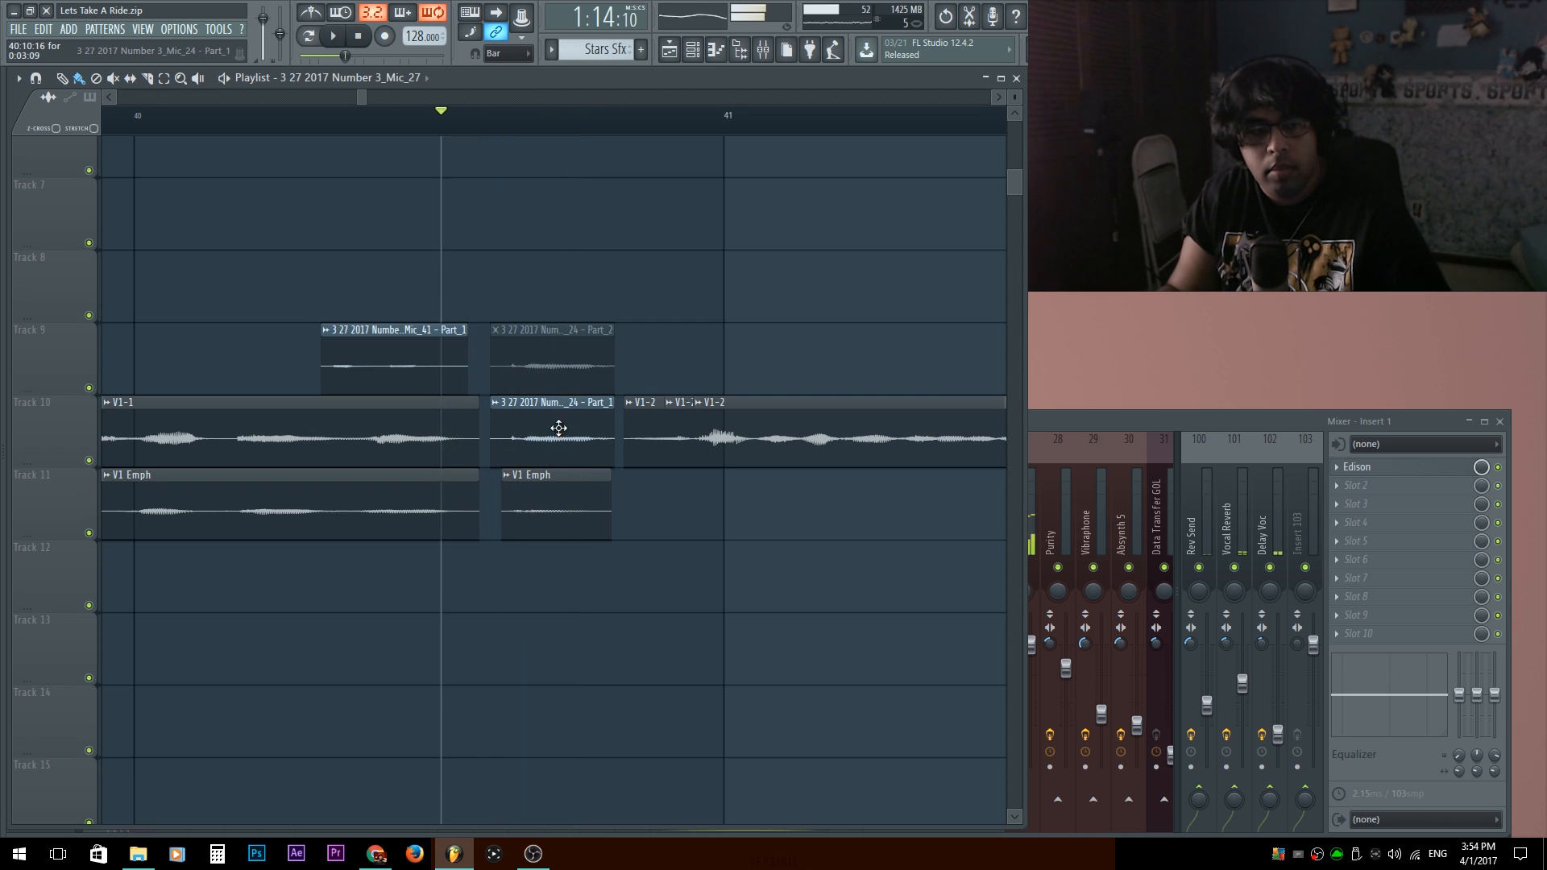
key("space")
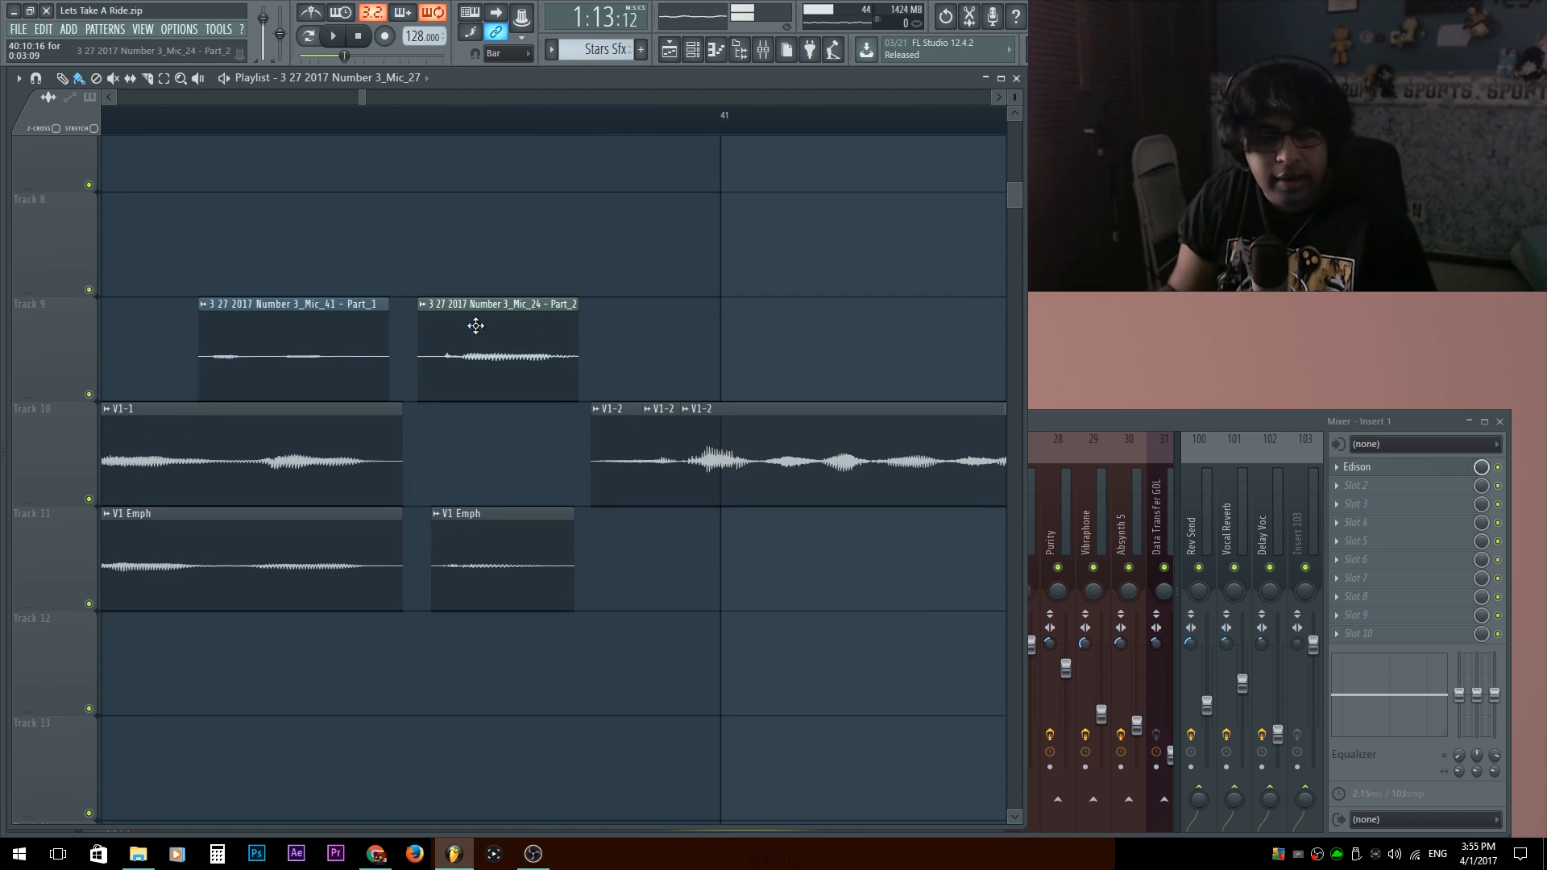
key("ctrl+z")
Open the channel settings of Track 10's muted Mic_24 - Part_1 clip and the Newtone effect on the Verse 1 Lead insert.
left_click(1167, 426)
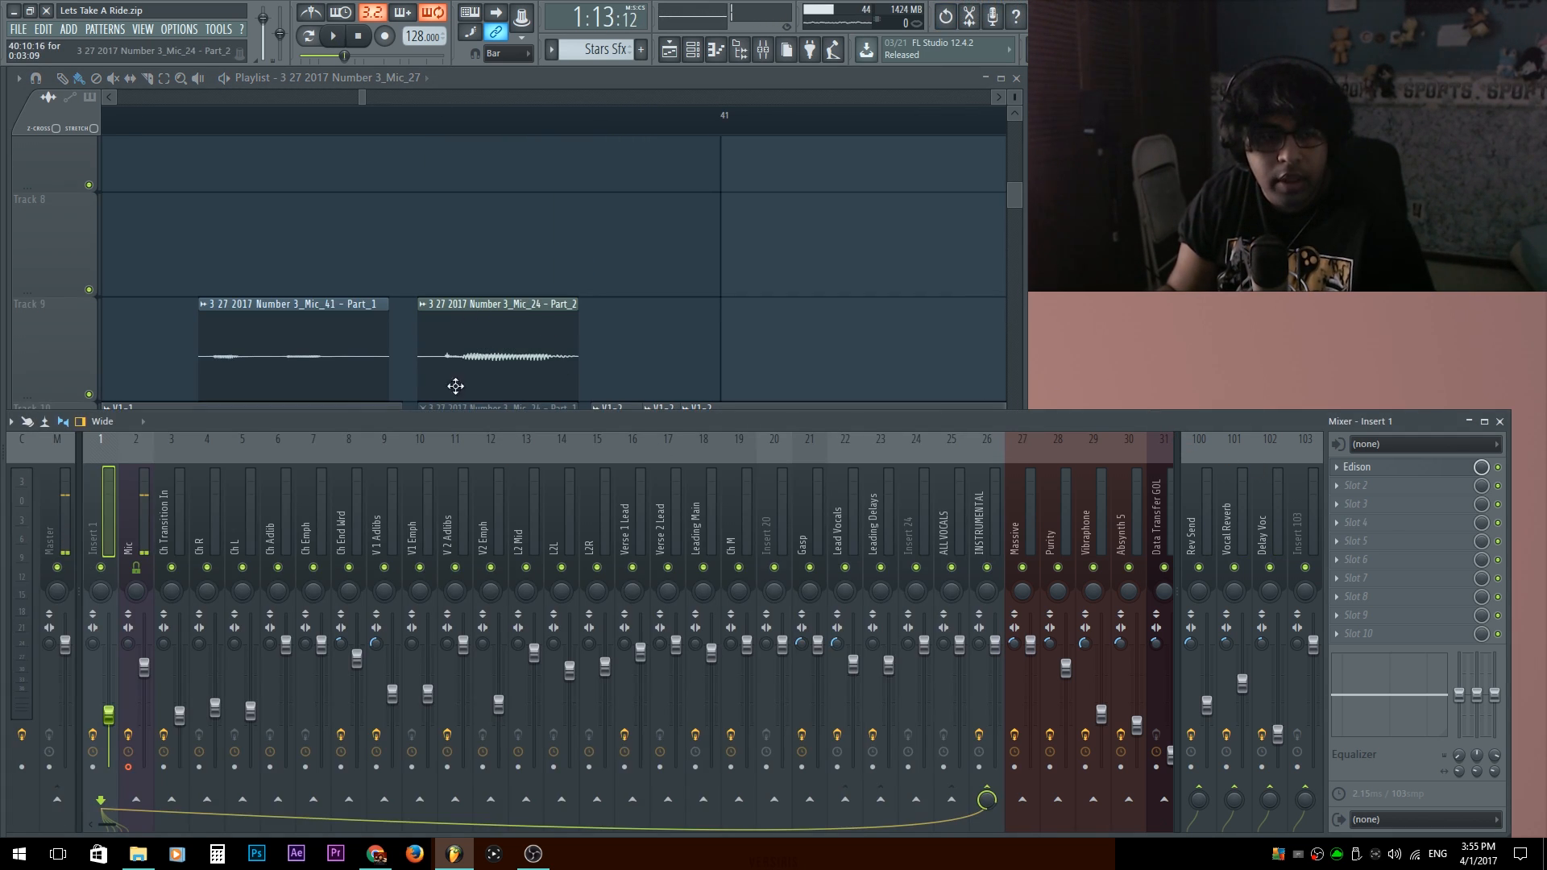
double_click(488, 407)
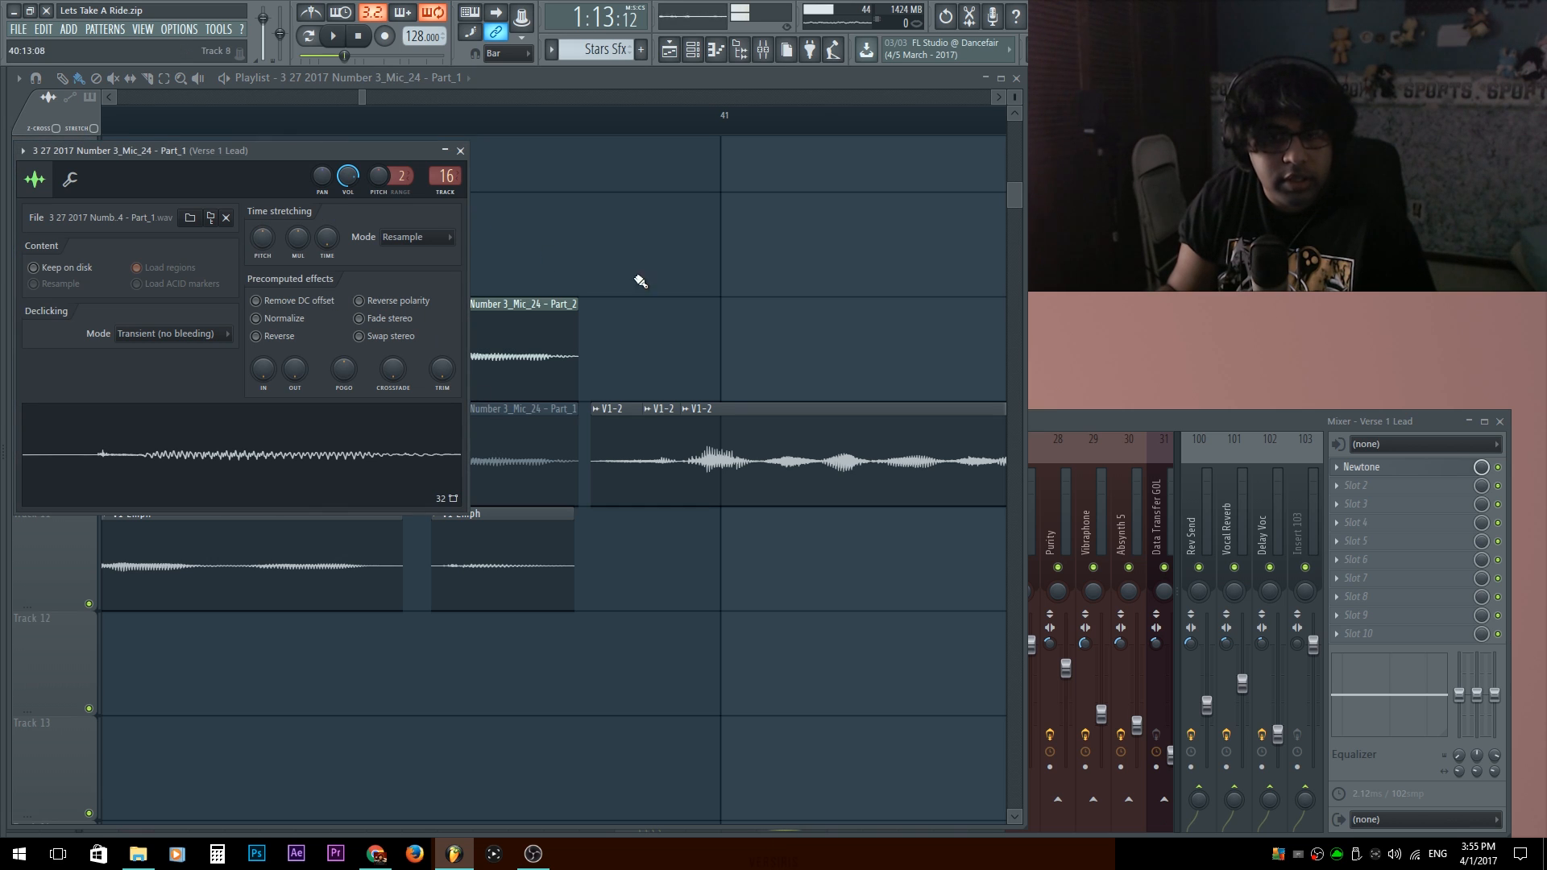
left_click(1183, 429)
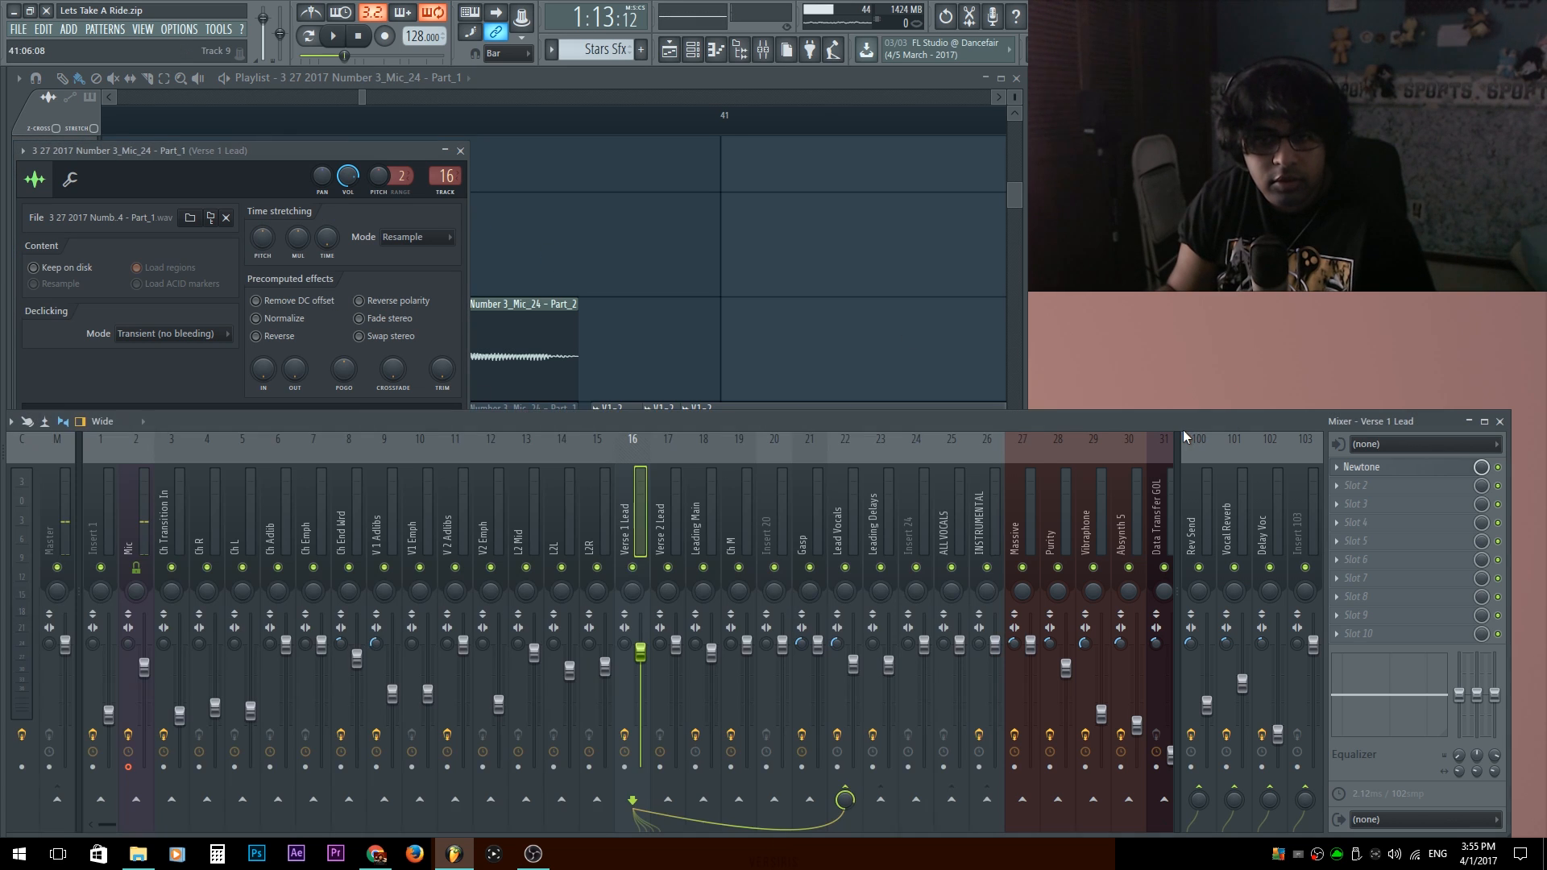
left_click(1401, 473)
scroll(915, 415, "down", 1)
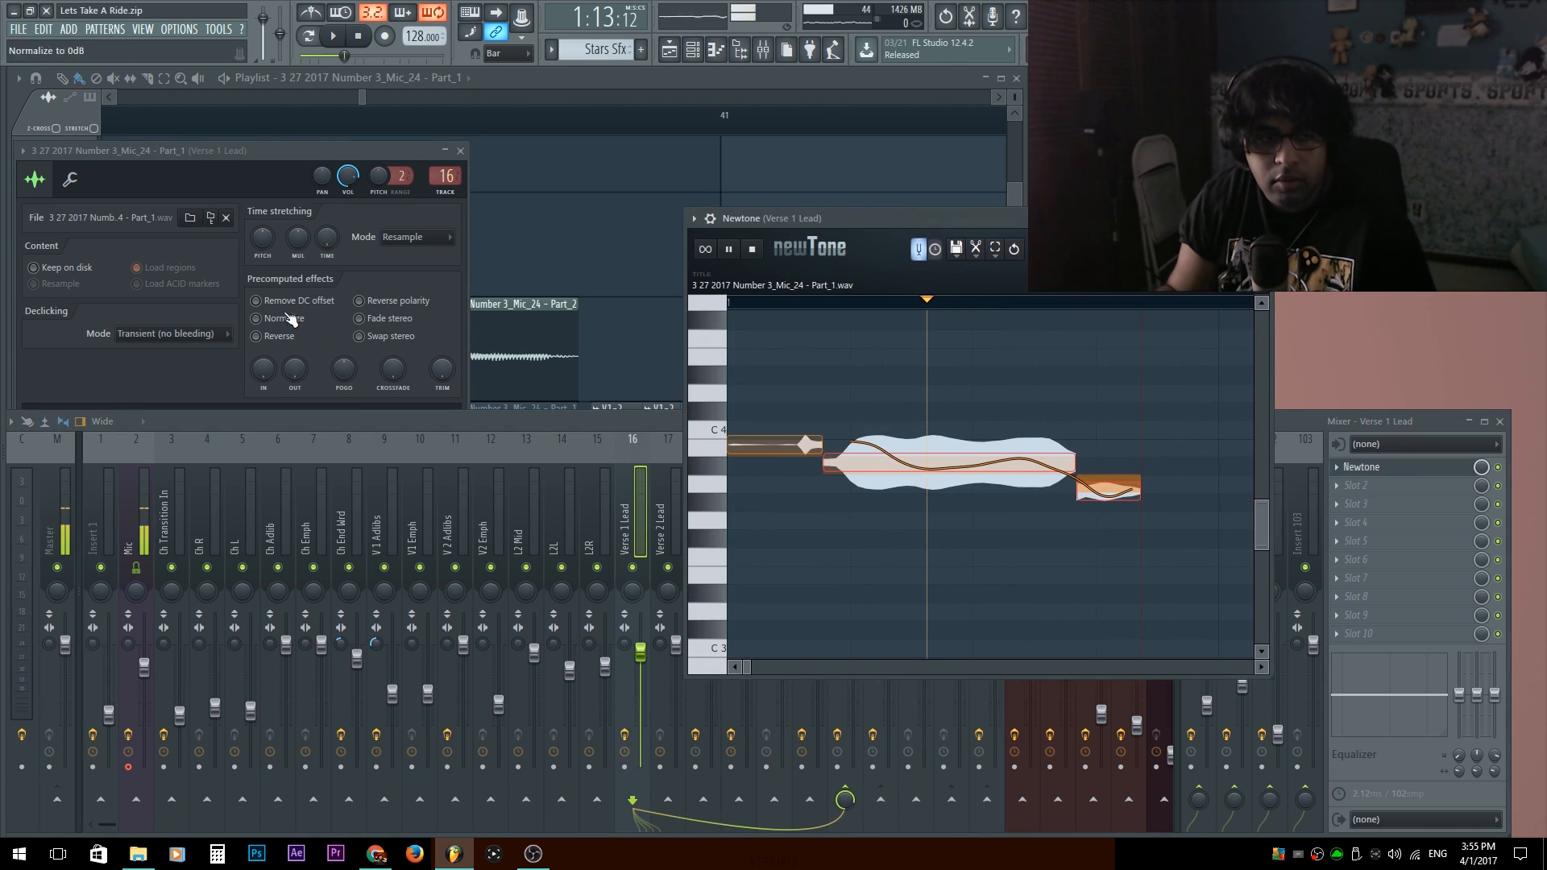
Try raising the later Mic_24 - Part_1 notes in Newtone to the first note's pitch, and undo it.
left_click(266, 164)
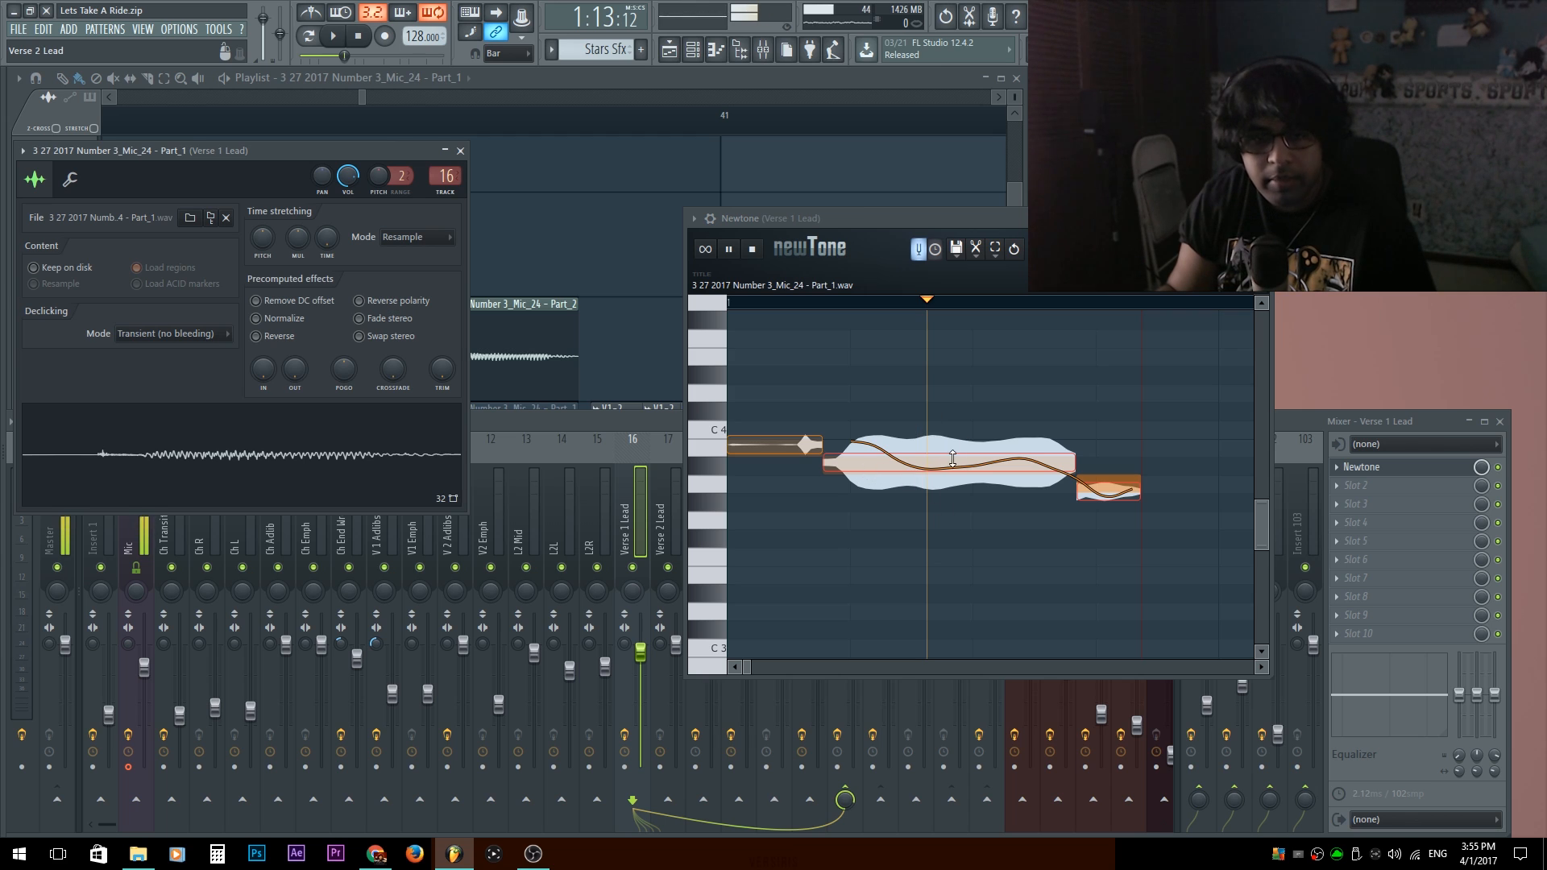
left_click(709, 446)
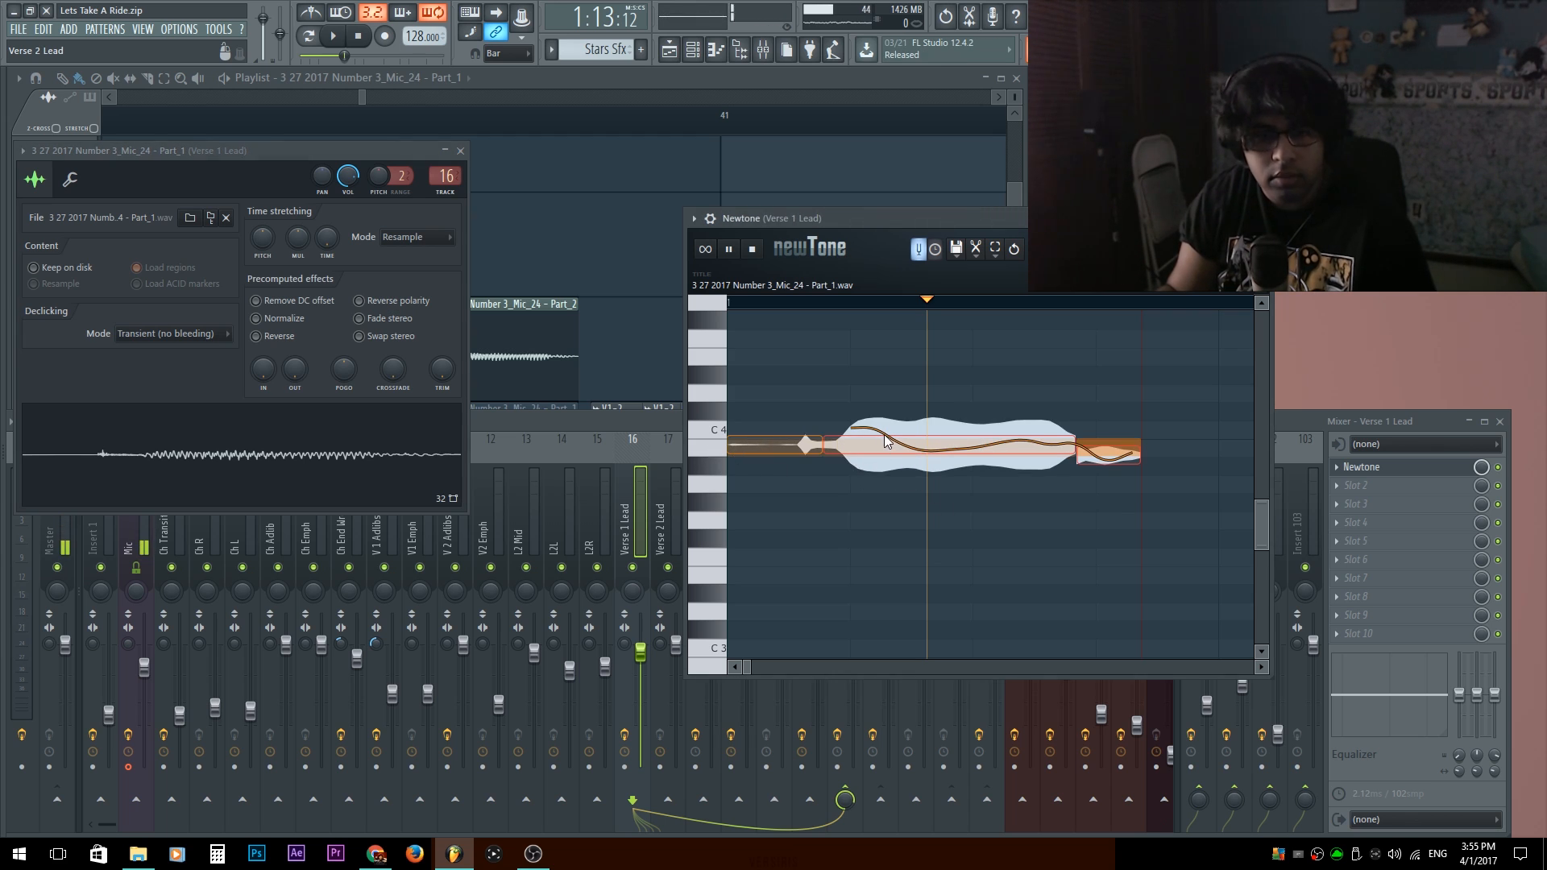
key("ctrl+z")
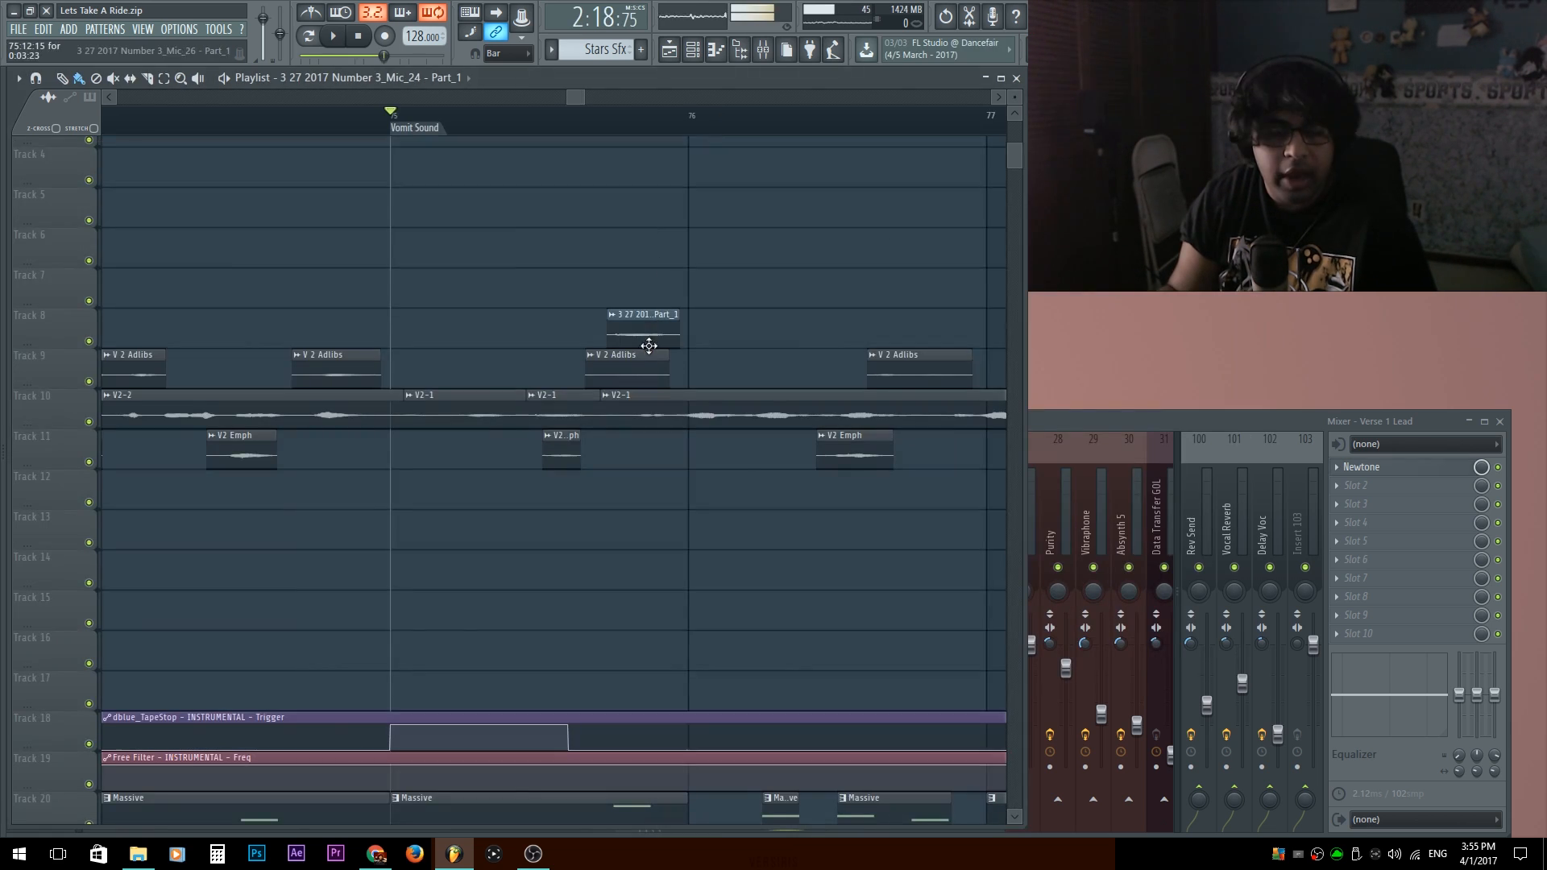
Play Track 8's Mic_26 - Part_1 clip after the Vomit Sound marker, select the Gasp mixer insert, and replay from bar 74.
scroll(428, 335, "right", 3)
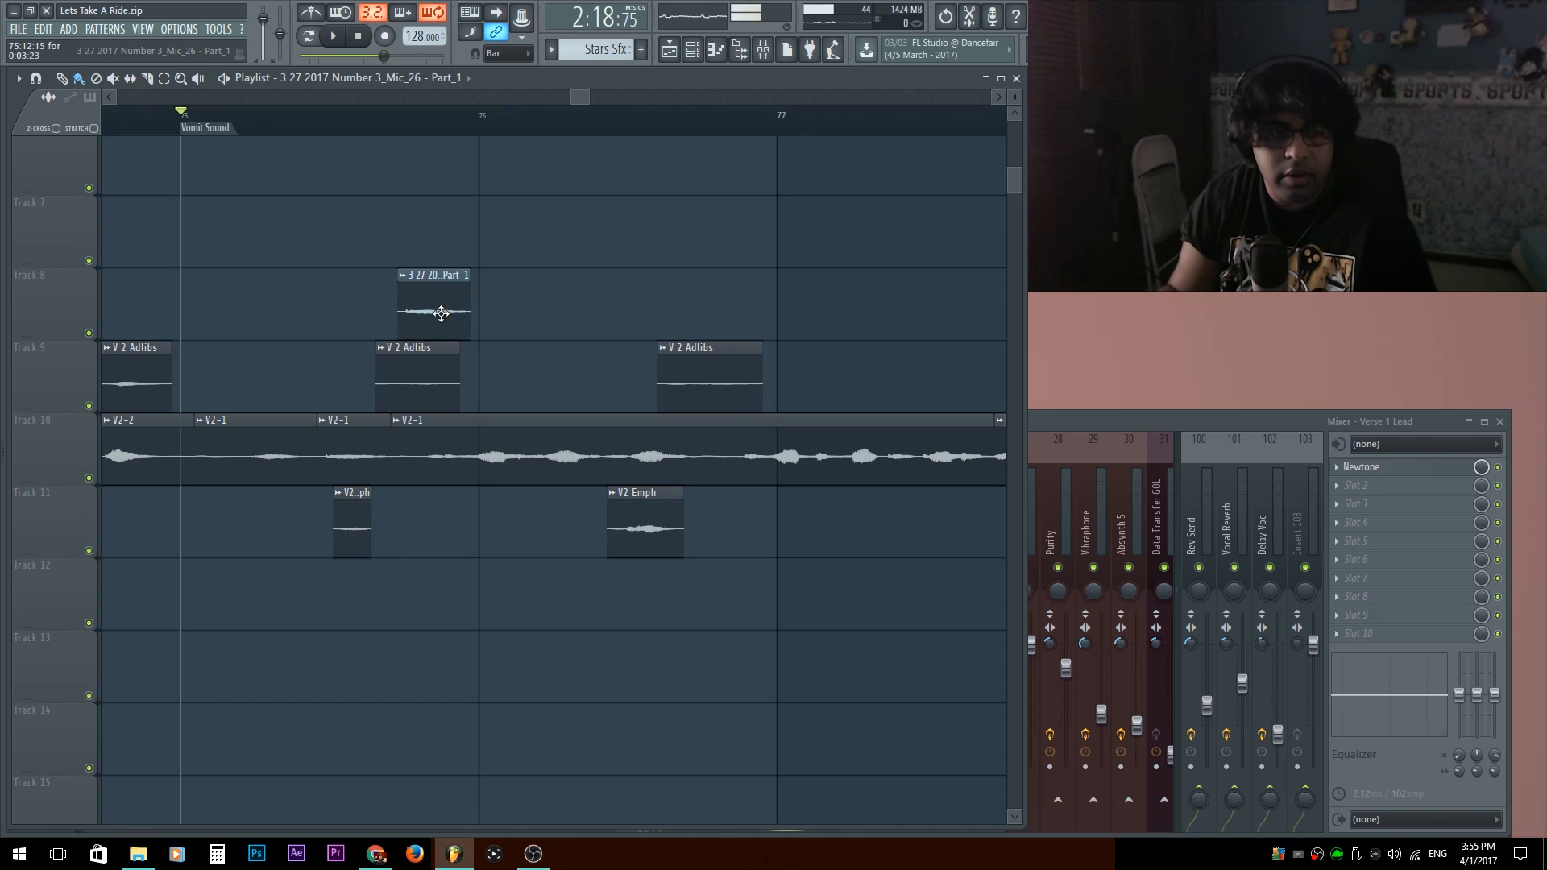
left_click(1240, 417)
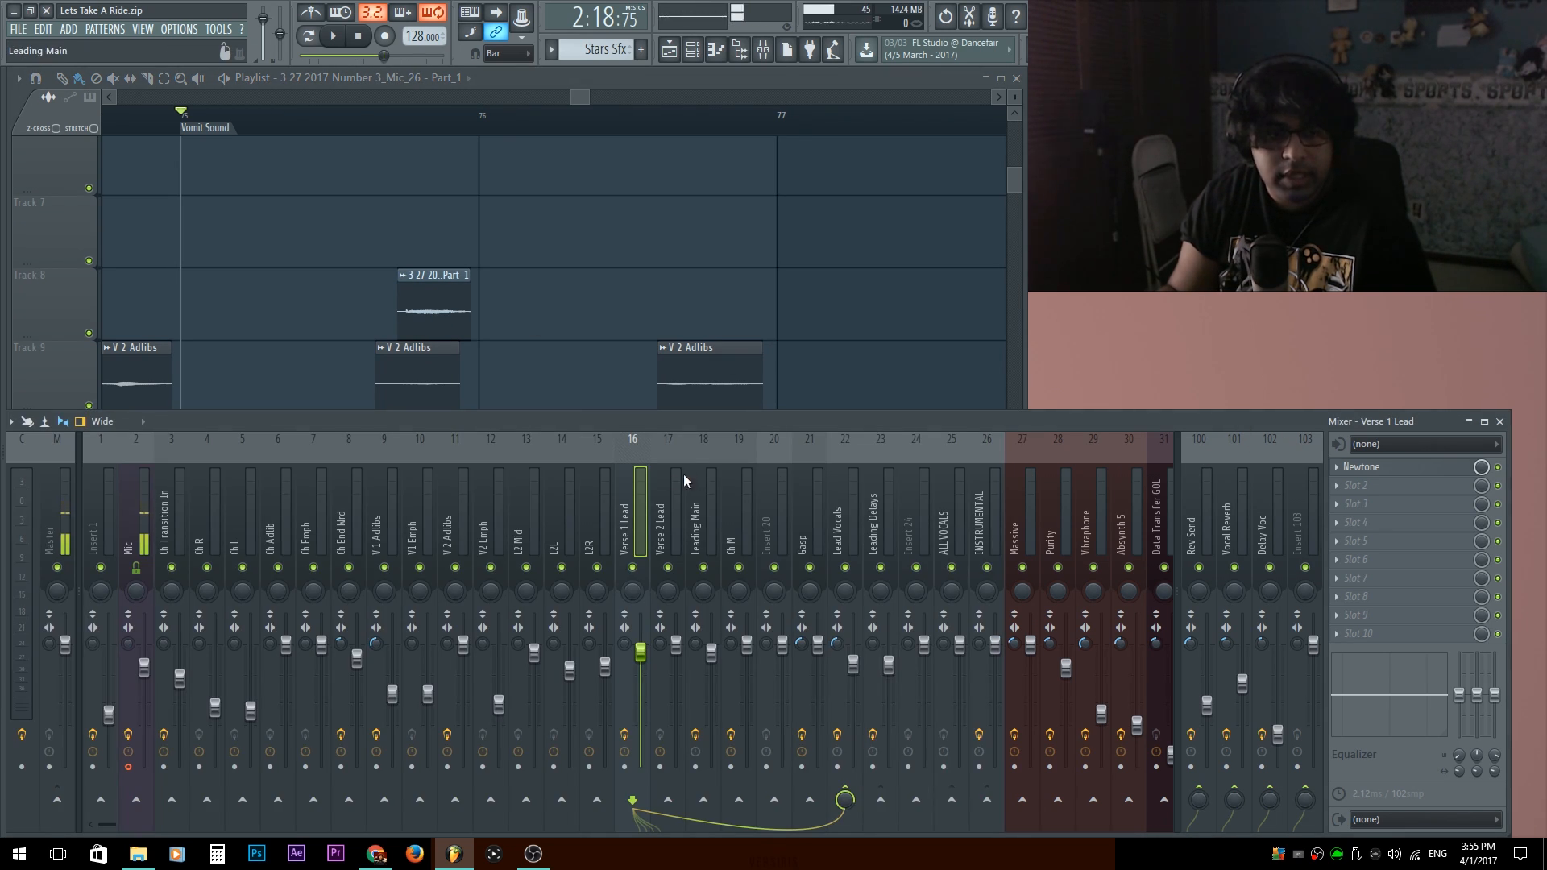
key("space")
left_click(800, 521)
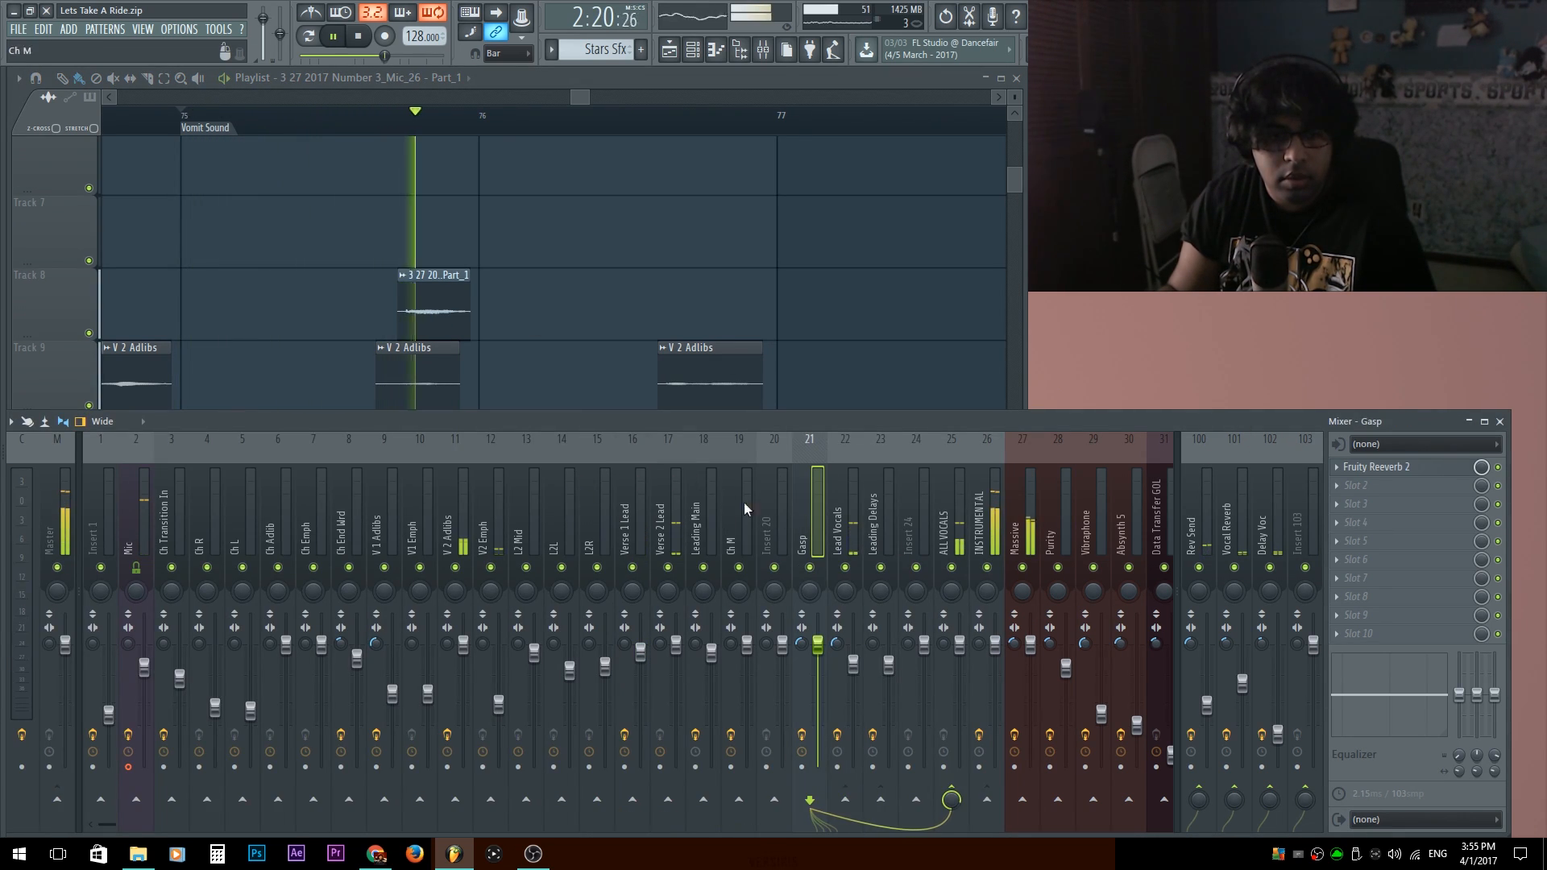
key("space")
left_click_drag(372, 284, 443, 302)
scroll(485, 290, "down", 5)
scroll(485, 286, "down", 2)
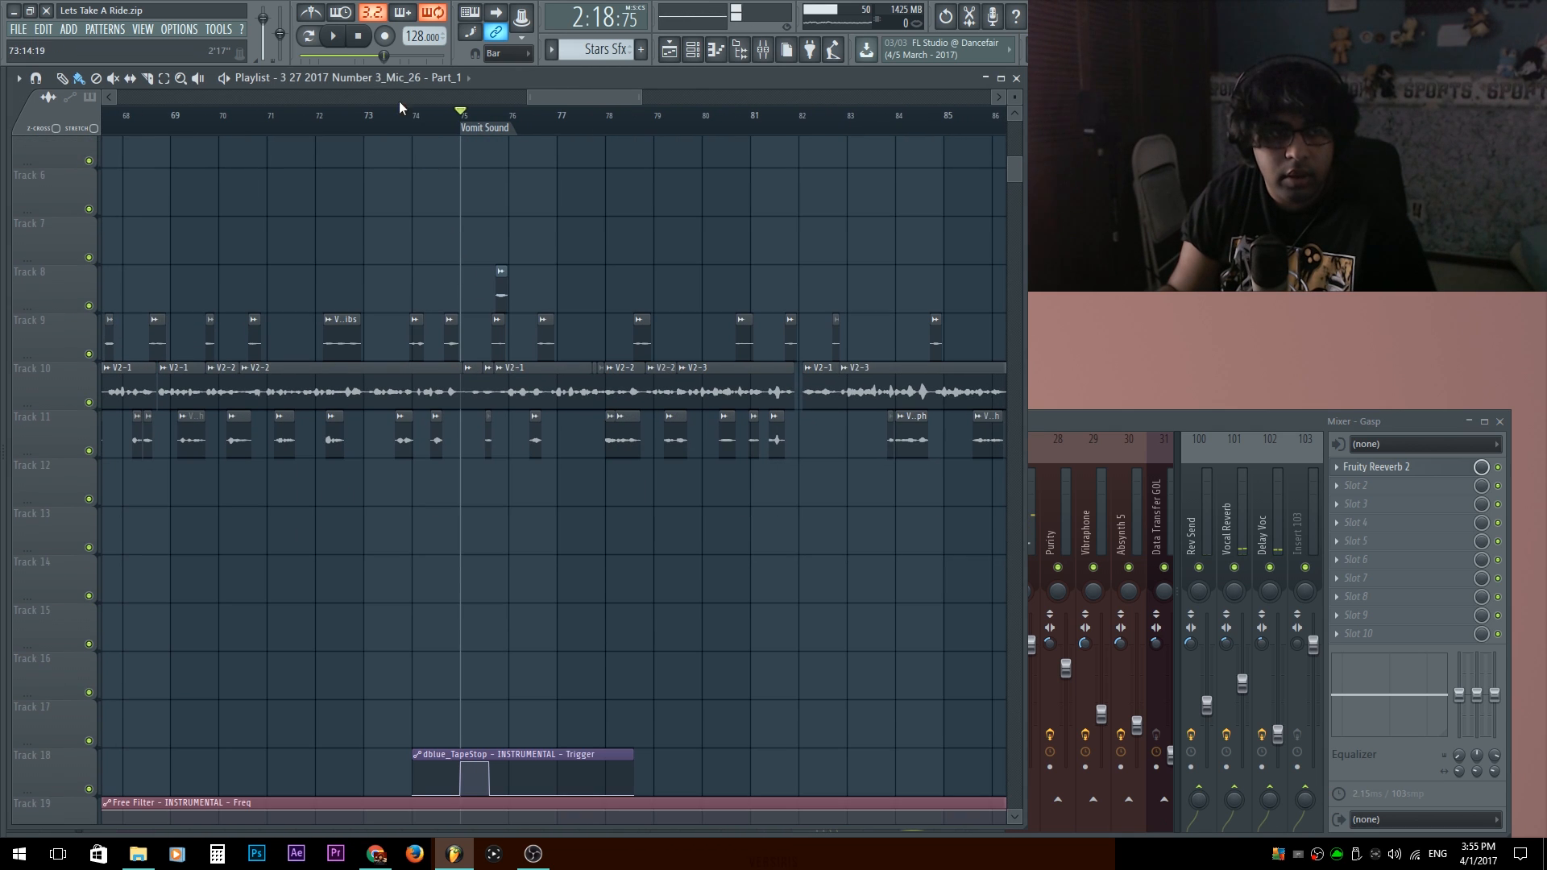
key("space")
key("space")
scroll(414, 276, "down", 3)
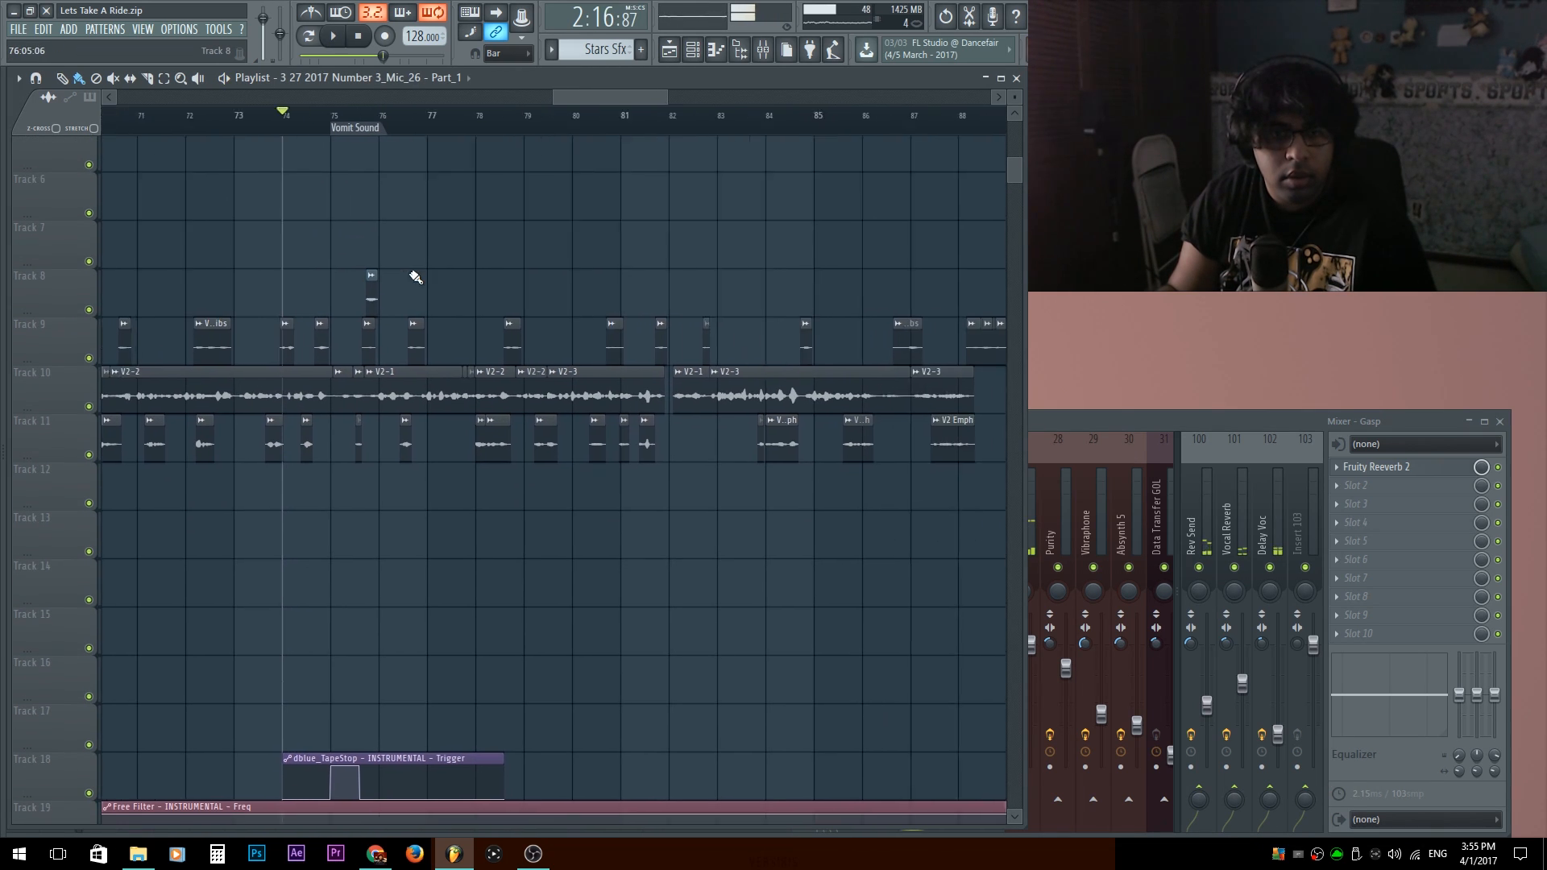
Play the passage through the V 2 Adlibs #2 clip before bar 82 and inspect Fruity Reeverb 2 on the Gasp insert.
scroll(611, 119, "up", 2)
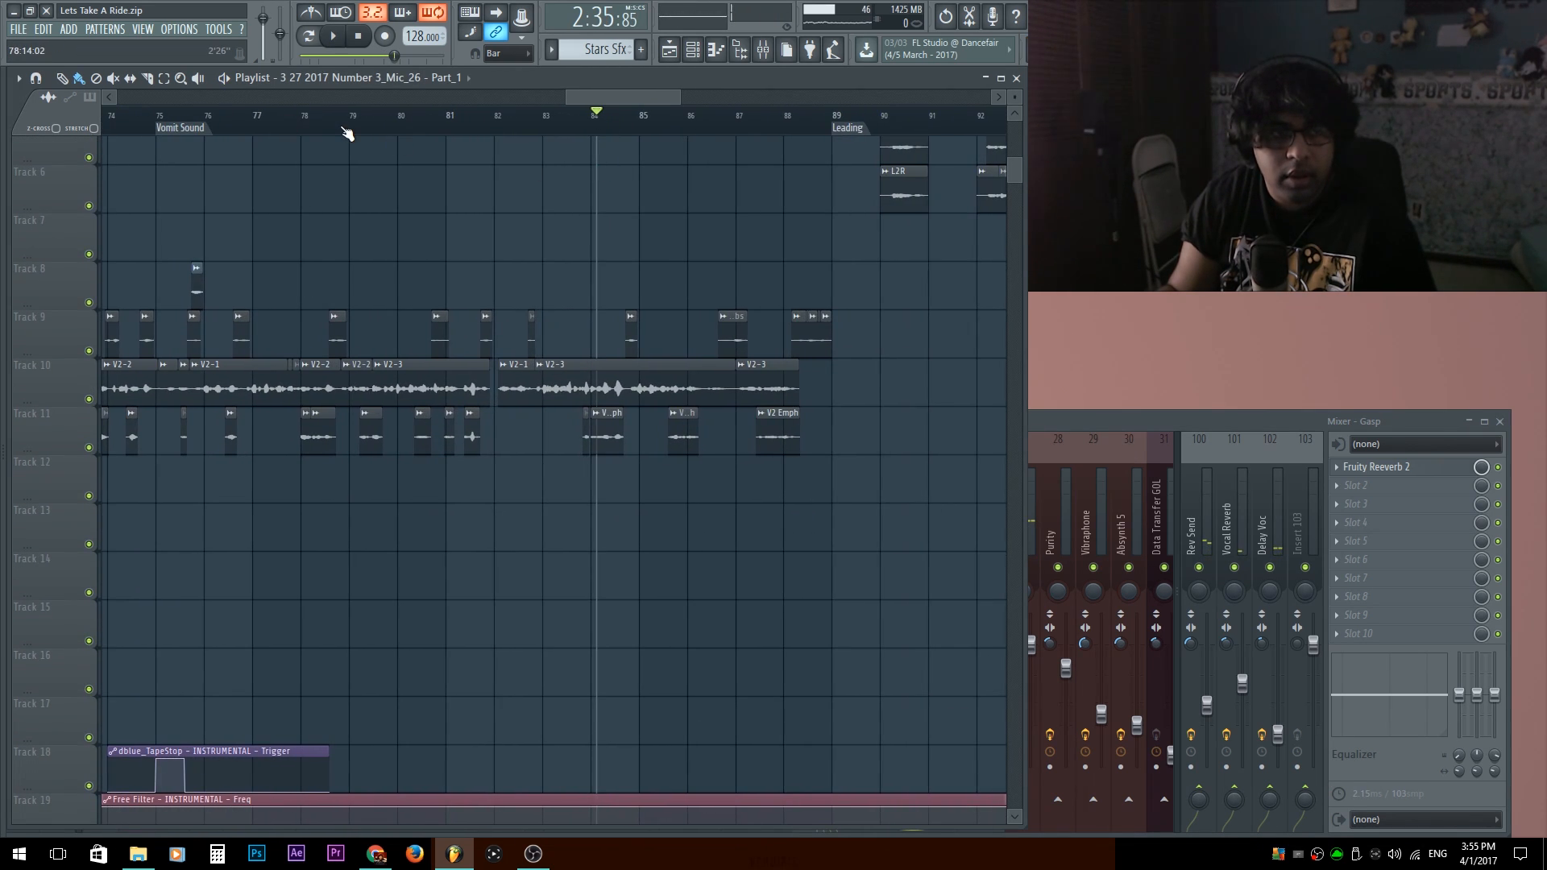
key("space")
scroll(362, 380, "up", 3)
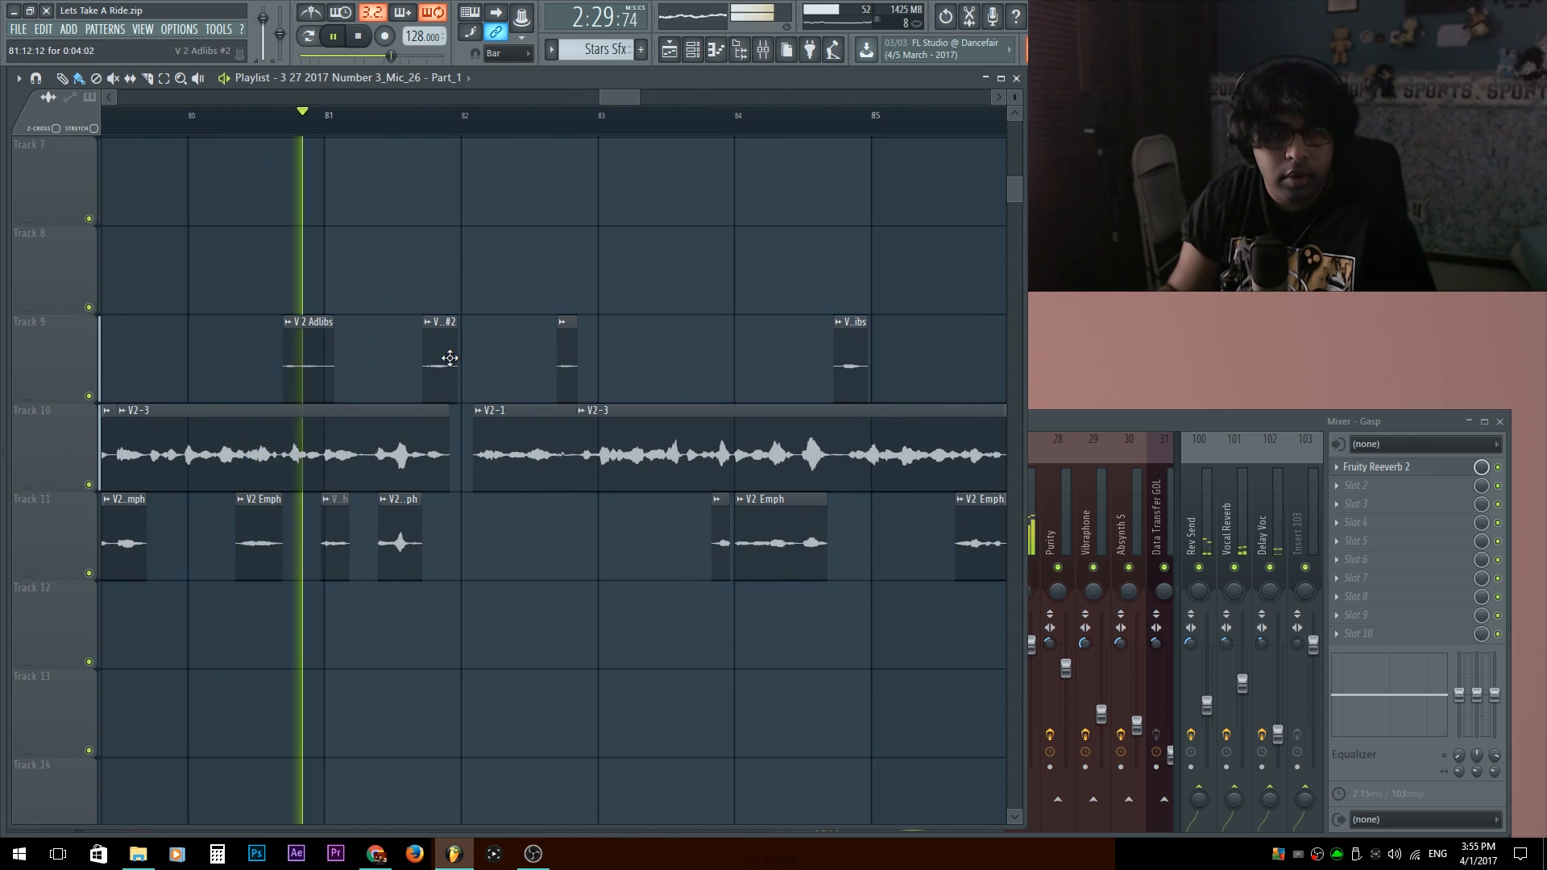
left_click(1121, 430)
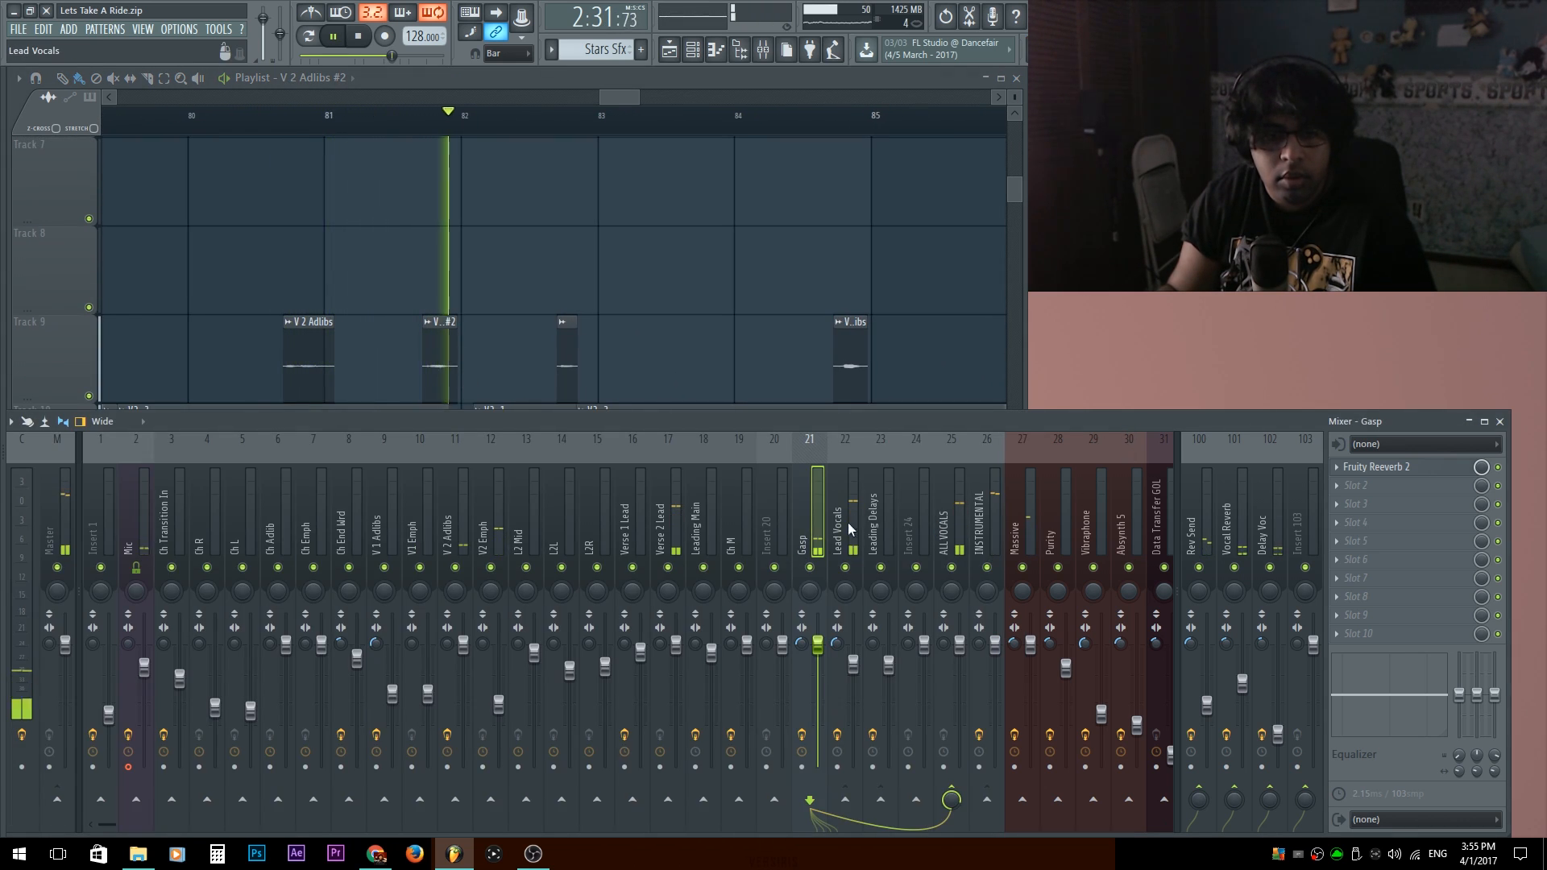
key("space")
left_click(1386, 467)
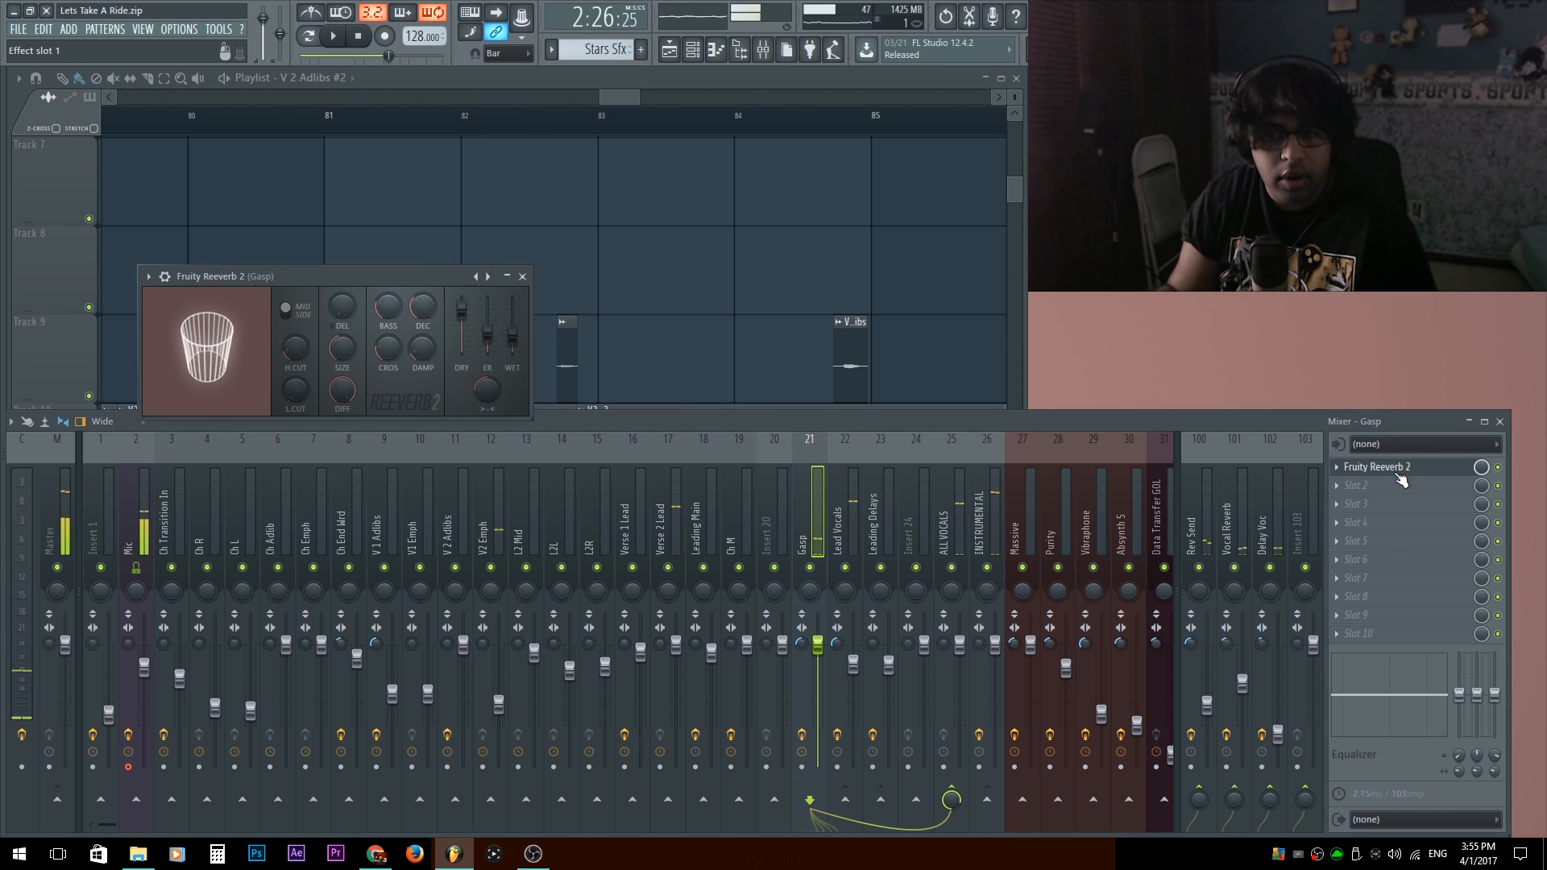
left_click(1414, 474)
middle_click(546, 286)
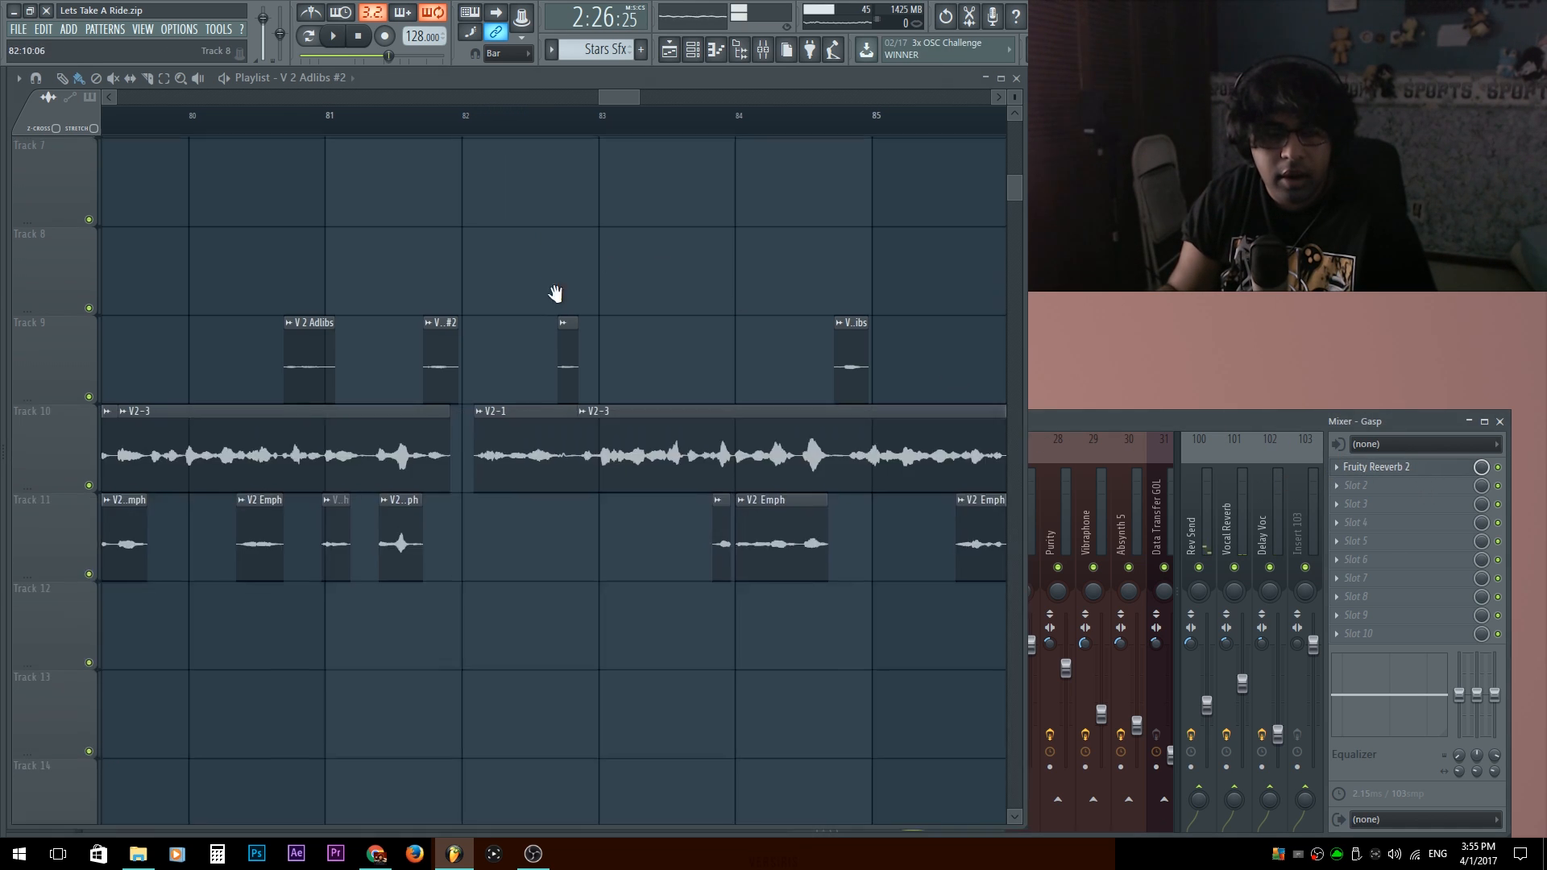
Play the tape-stop transition from the Vomit Sound marker, and replay it from bar 74 with the Track 18 automation in view.
scroll(699, 334, "down", 3)
scroll(646, 216, "down", 2)
scroll(278, 158, "down", 2)
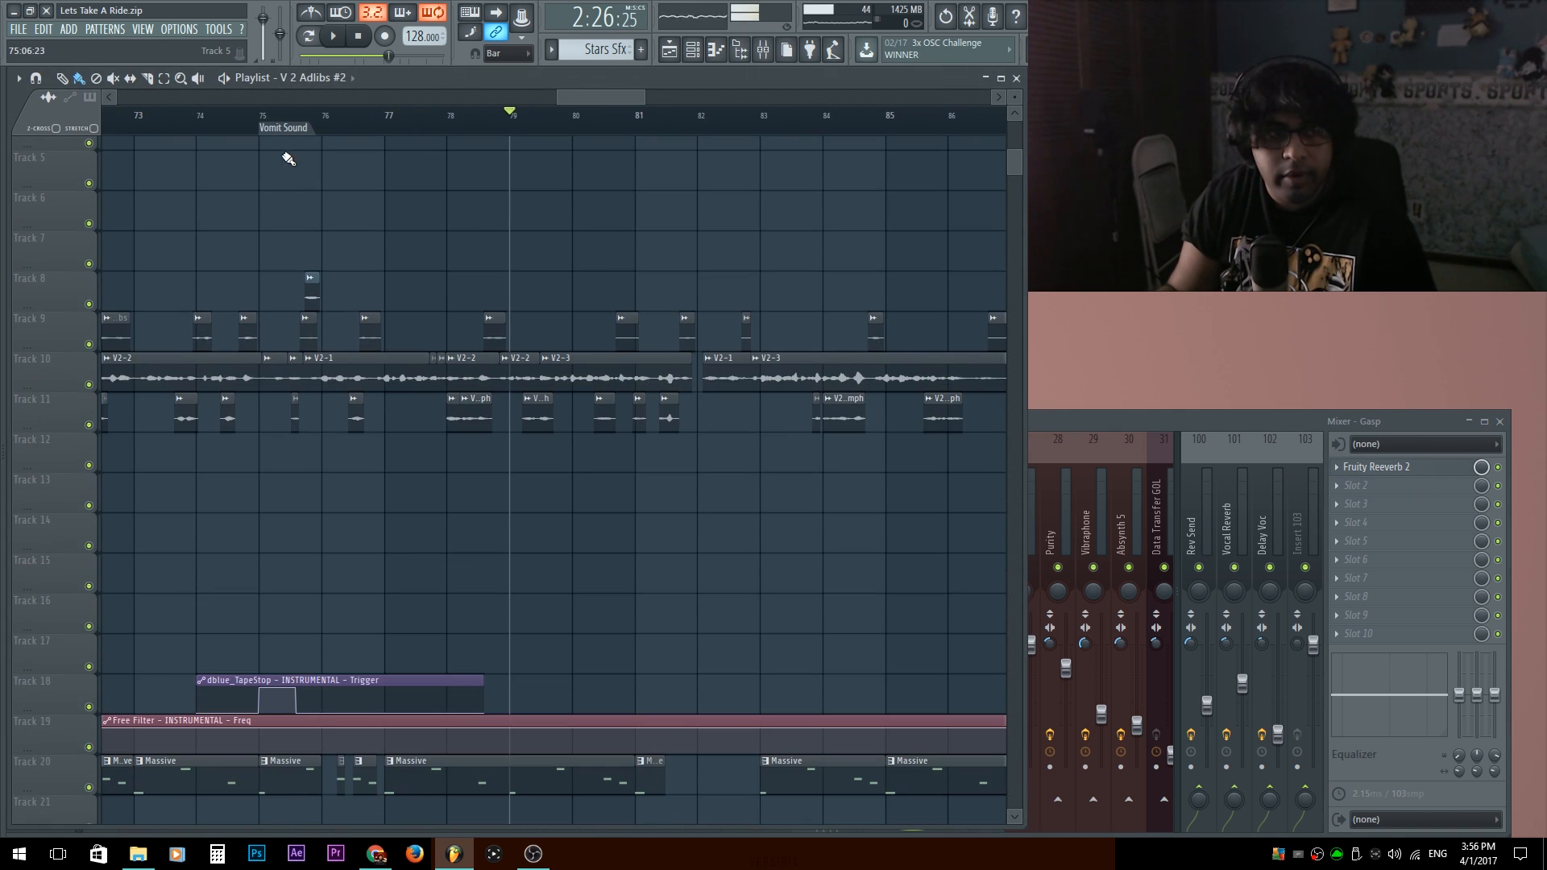
left_click(290, 136)
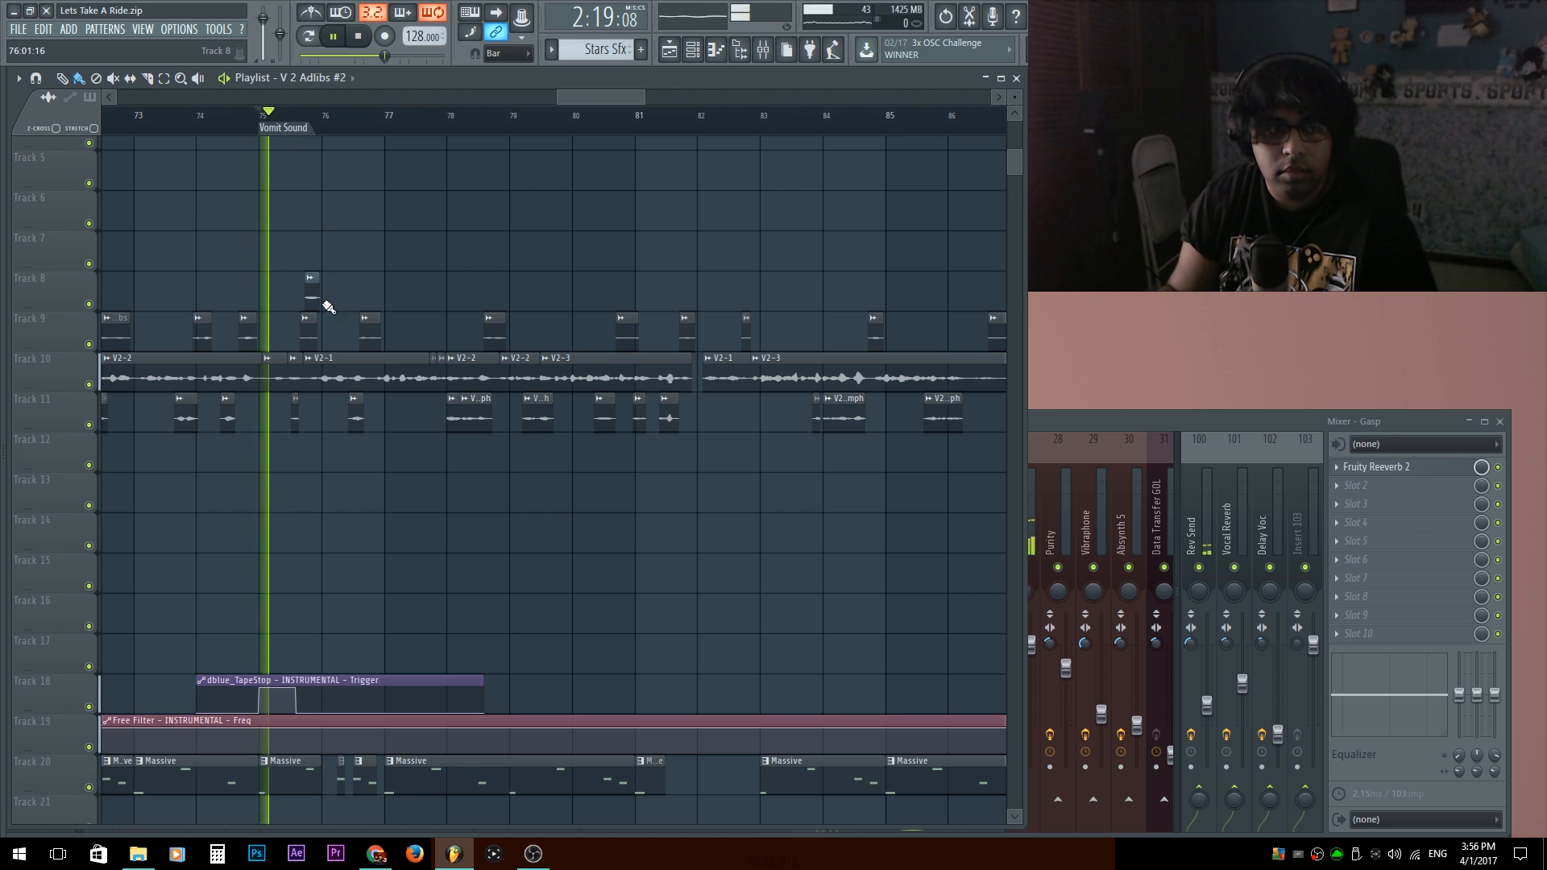
scroll(266, 233, "up", 3)
scroll(484, 477, "down", 3)
scroll(592, 456, "down", 2)
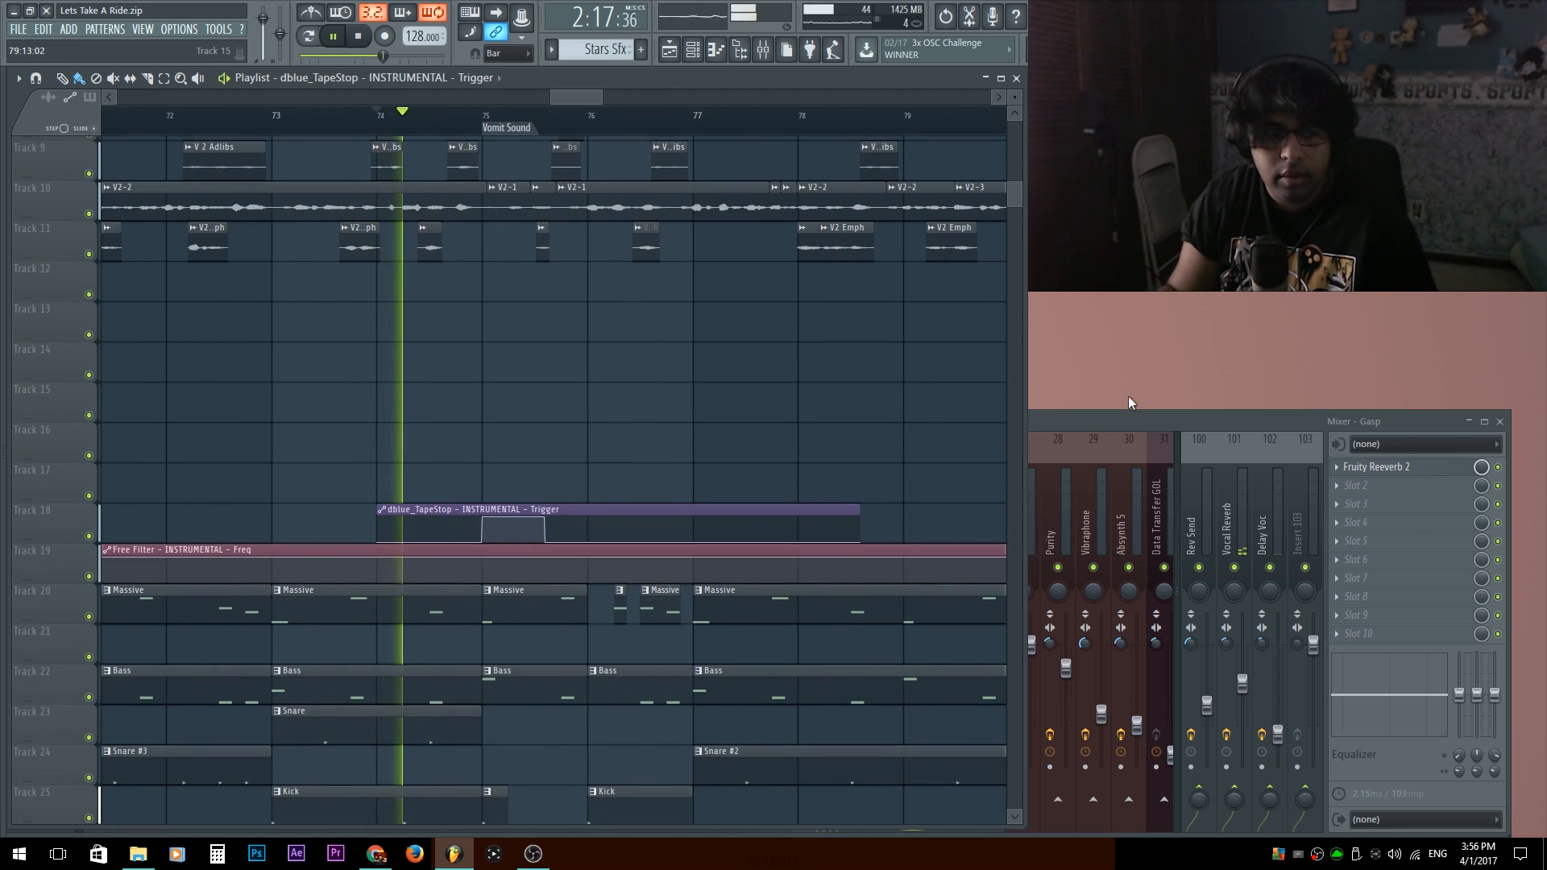
Open dblue_TapeStop on the INSTRUMENTAL insert and place its window beside the playlist.
left_click(1284, 423)
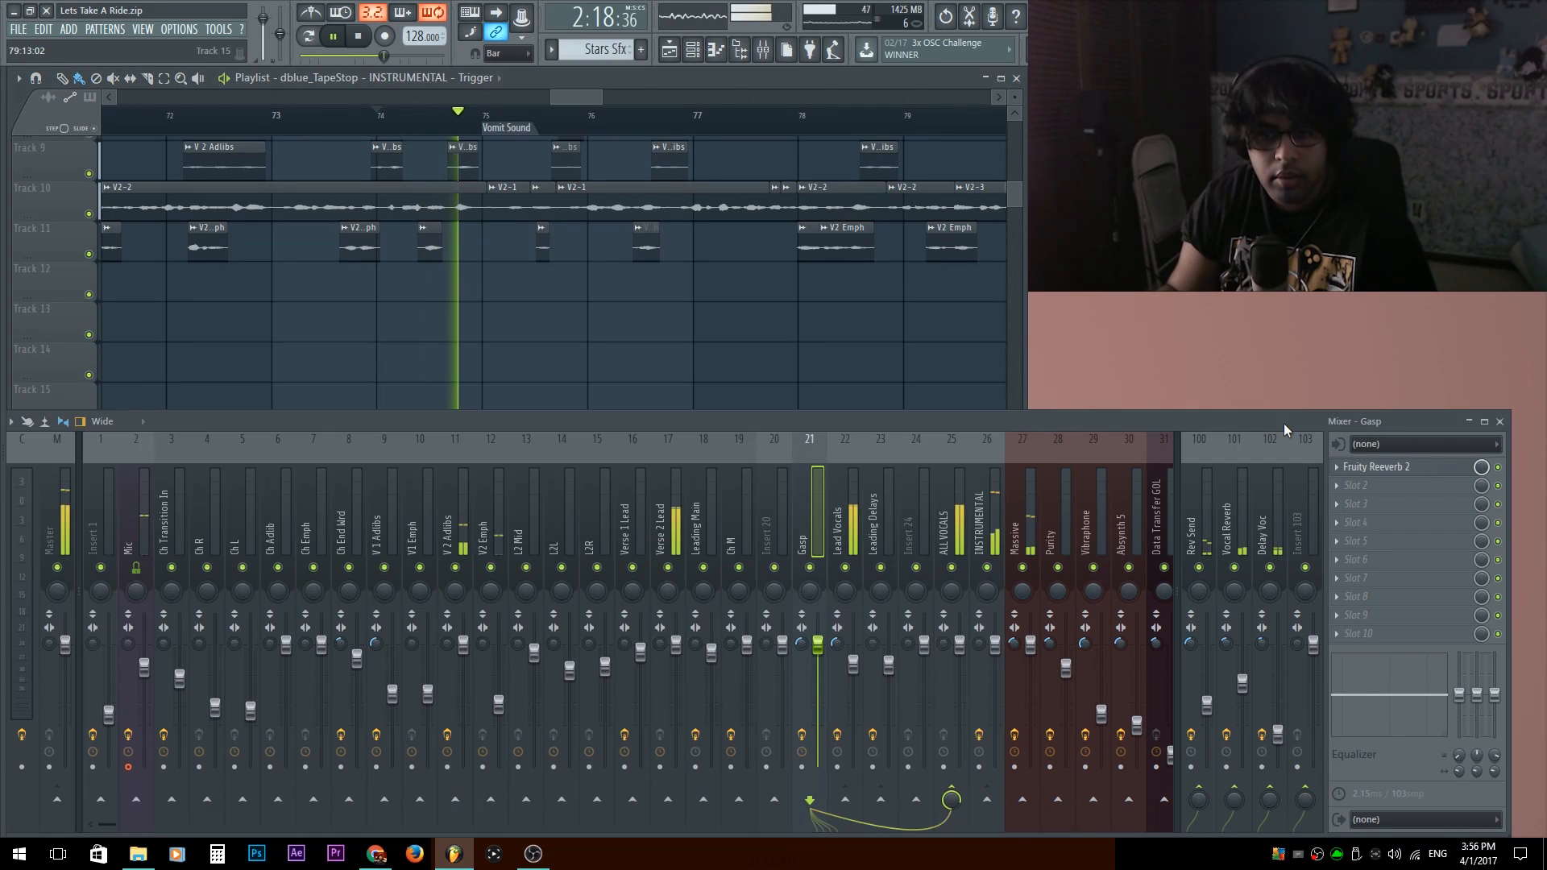
left_click(979, 516)
key("space")
left_click(1376, 505)
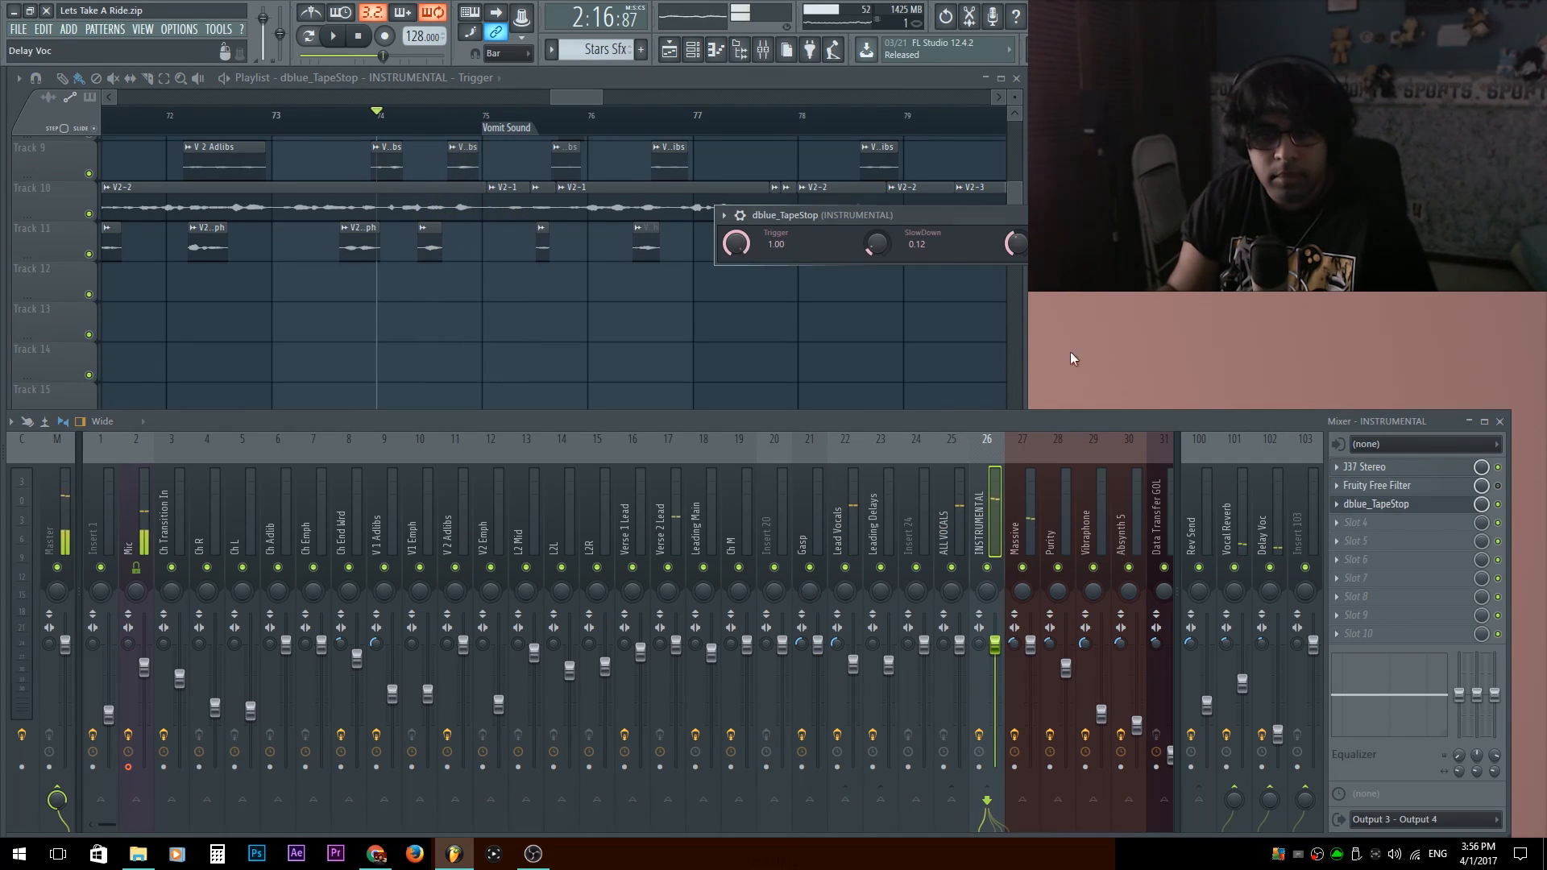
right_click(808, 356)
left_click_drag(1039, 220, 1352, 364)
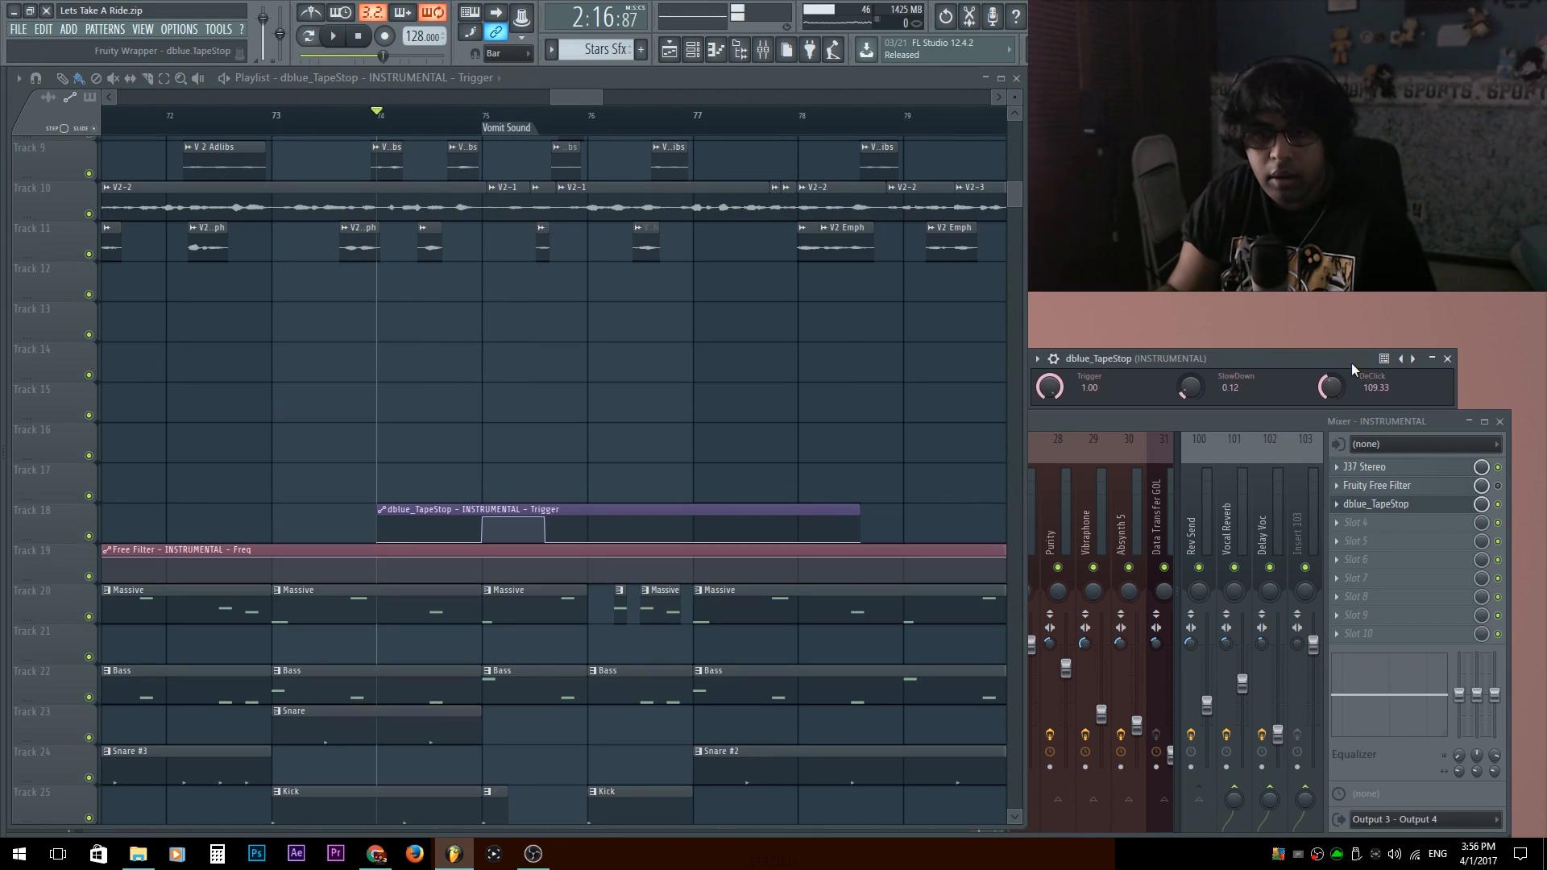
Play from bar 74 to watch the Track 18 automation drive the dblue_TapeStop Trigger through the Vomit Sound transition.
right_click(894, 414)
key("space")
scroll(708, 425, "down", 6)
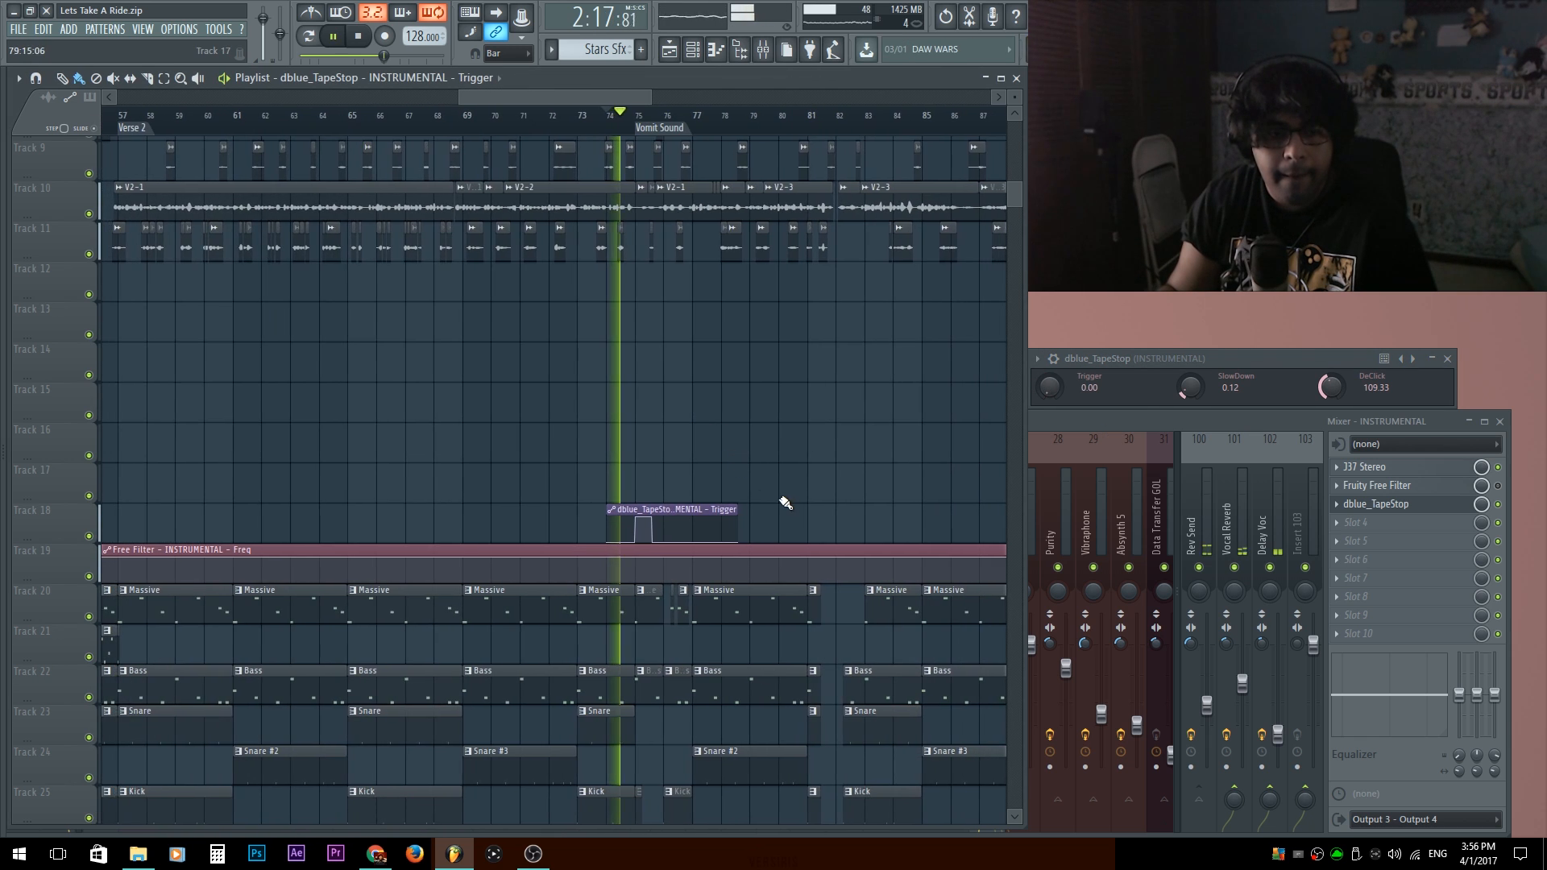
scroll(774, 512, "up", 3)
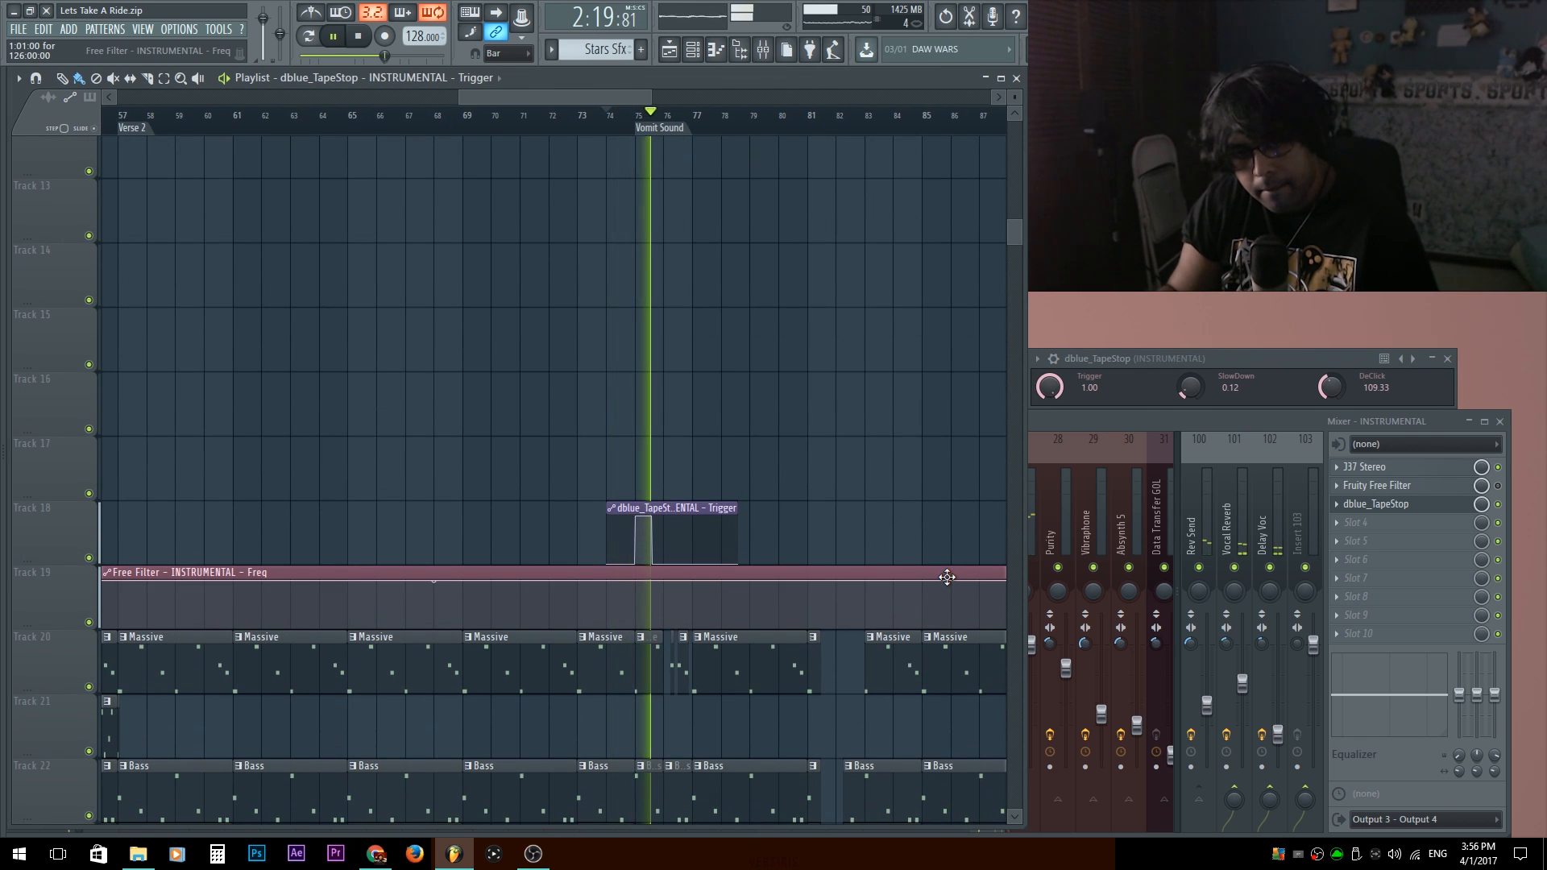
scroll(733, 451, "down", 3)
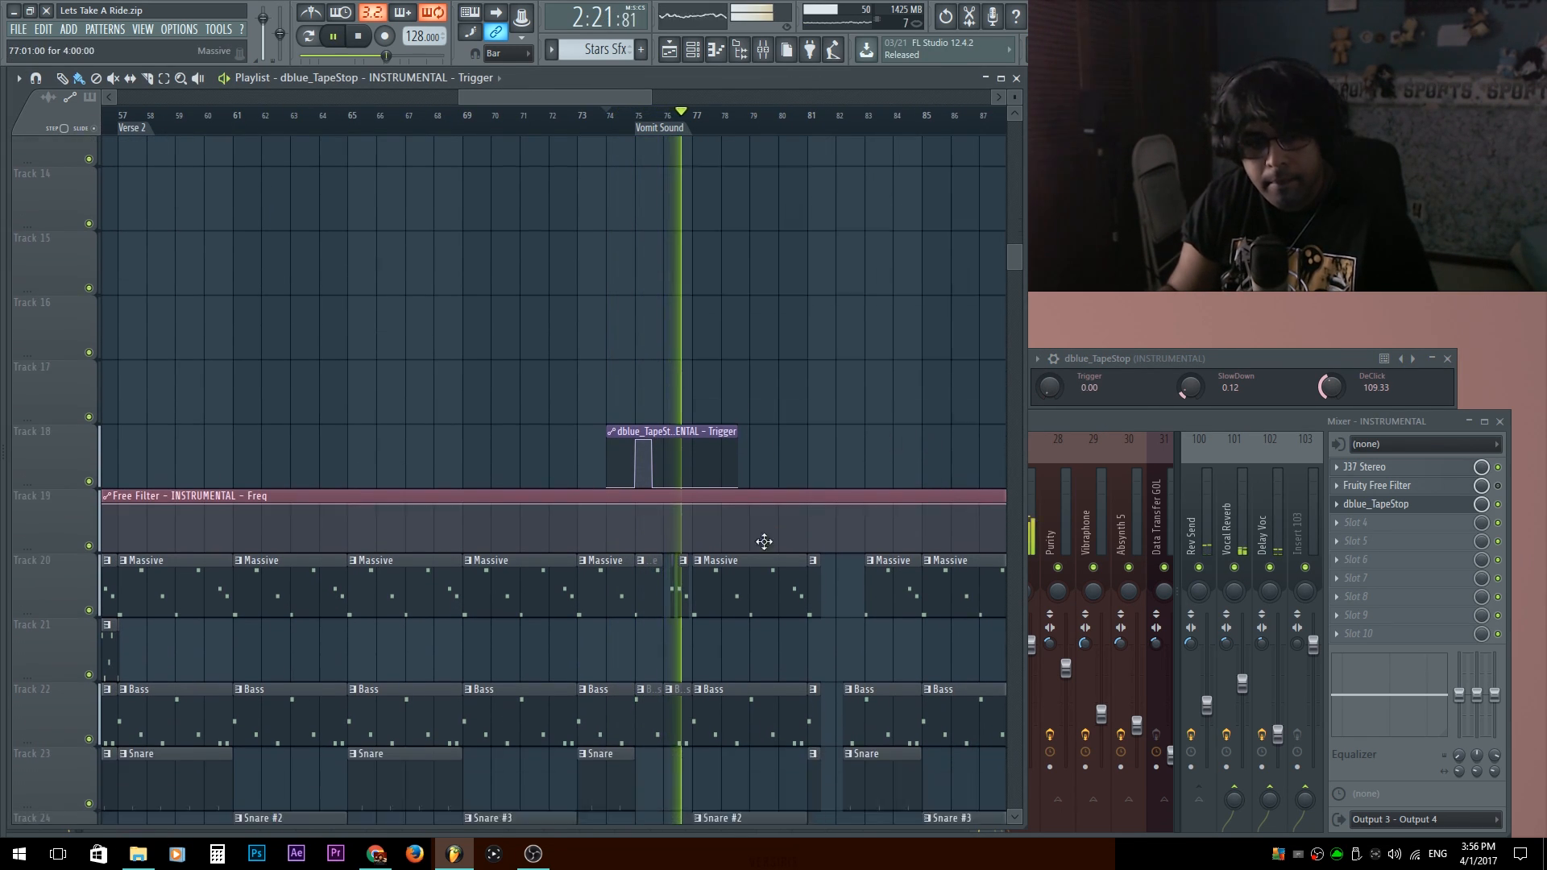
scroll(541, 348, "up", 5)
key("space")
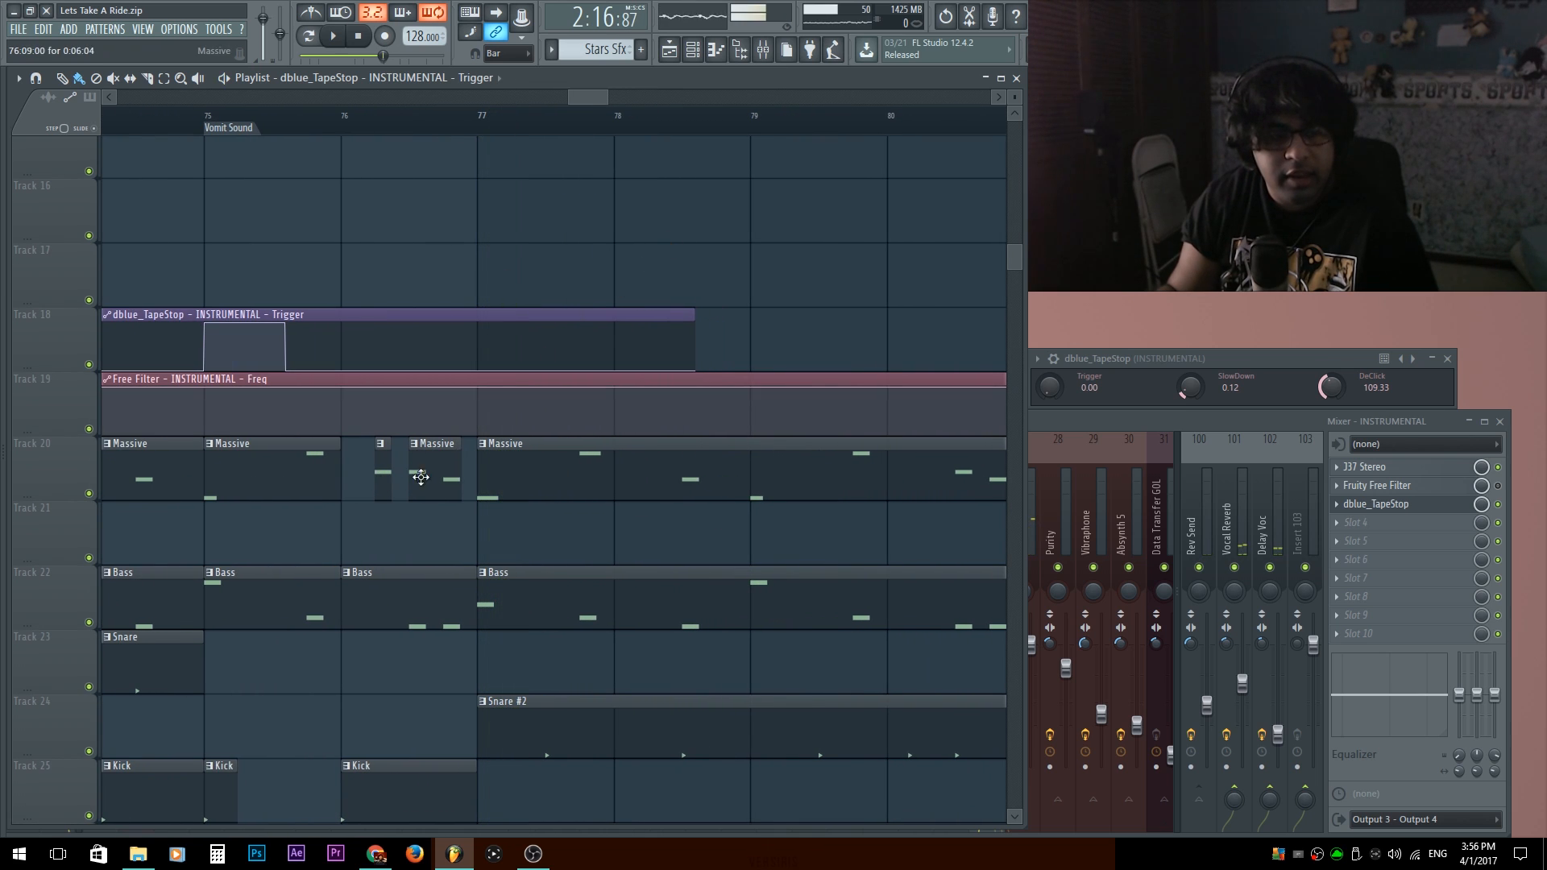
Examine the chopped Massive, Bass, Kick and hat clips between bars 76 and 77, and play the transition from the Vomit Sound marker.
scroll(375, 493, "up", 3)
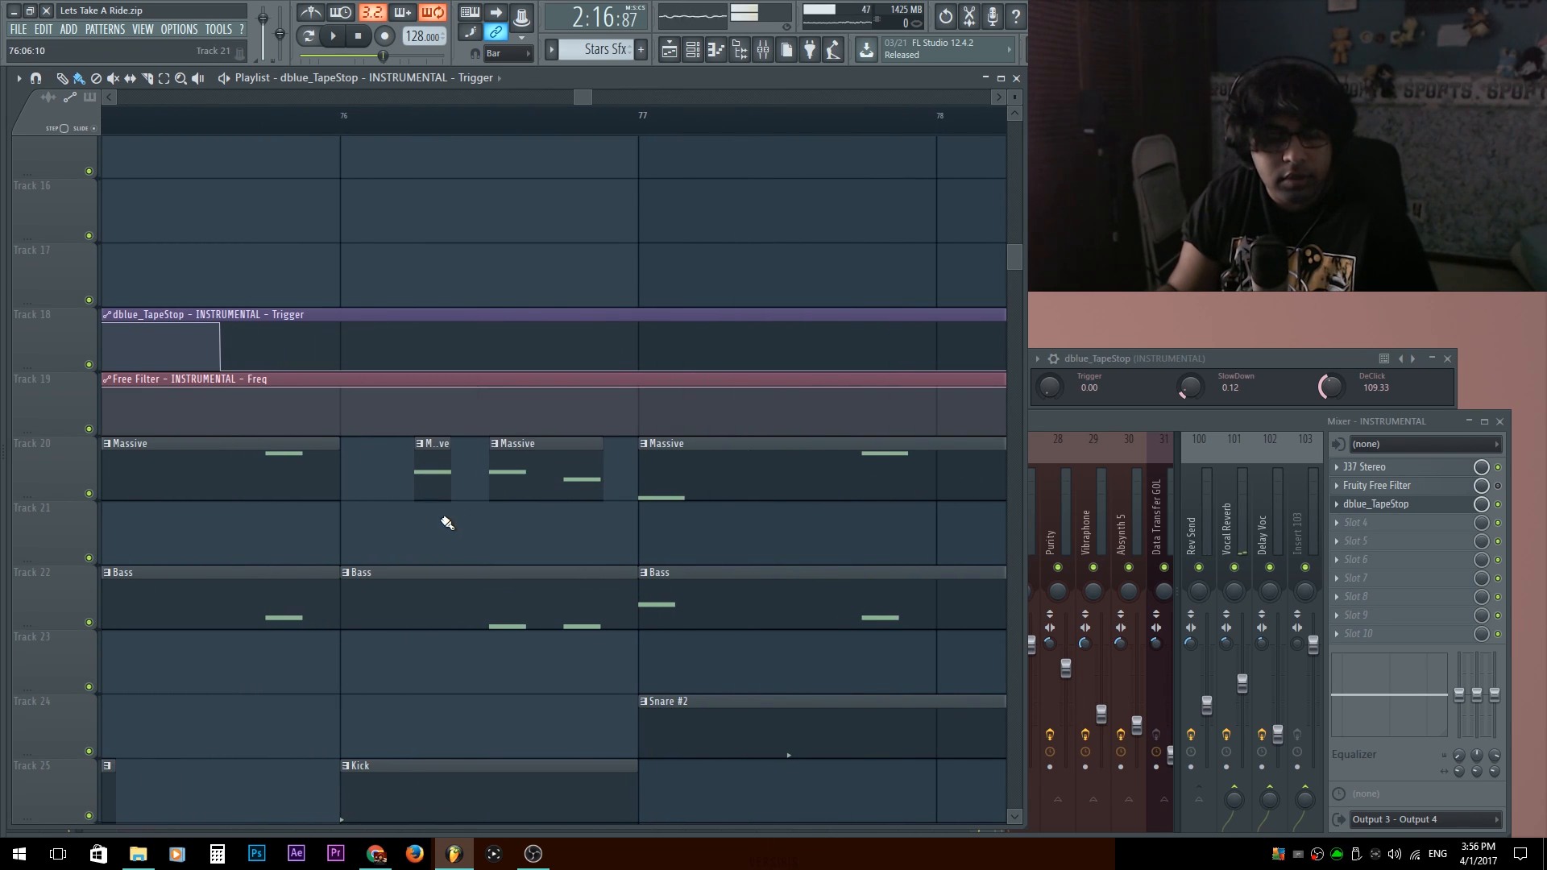
scroll(447, 523, "down", 3)
scroll(556, 335, "down", 3)
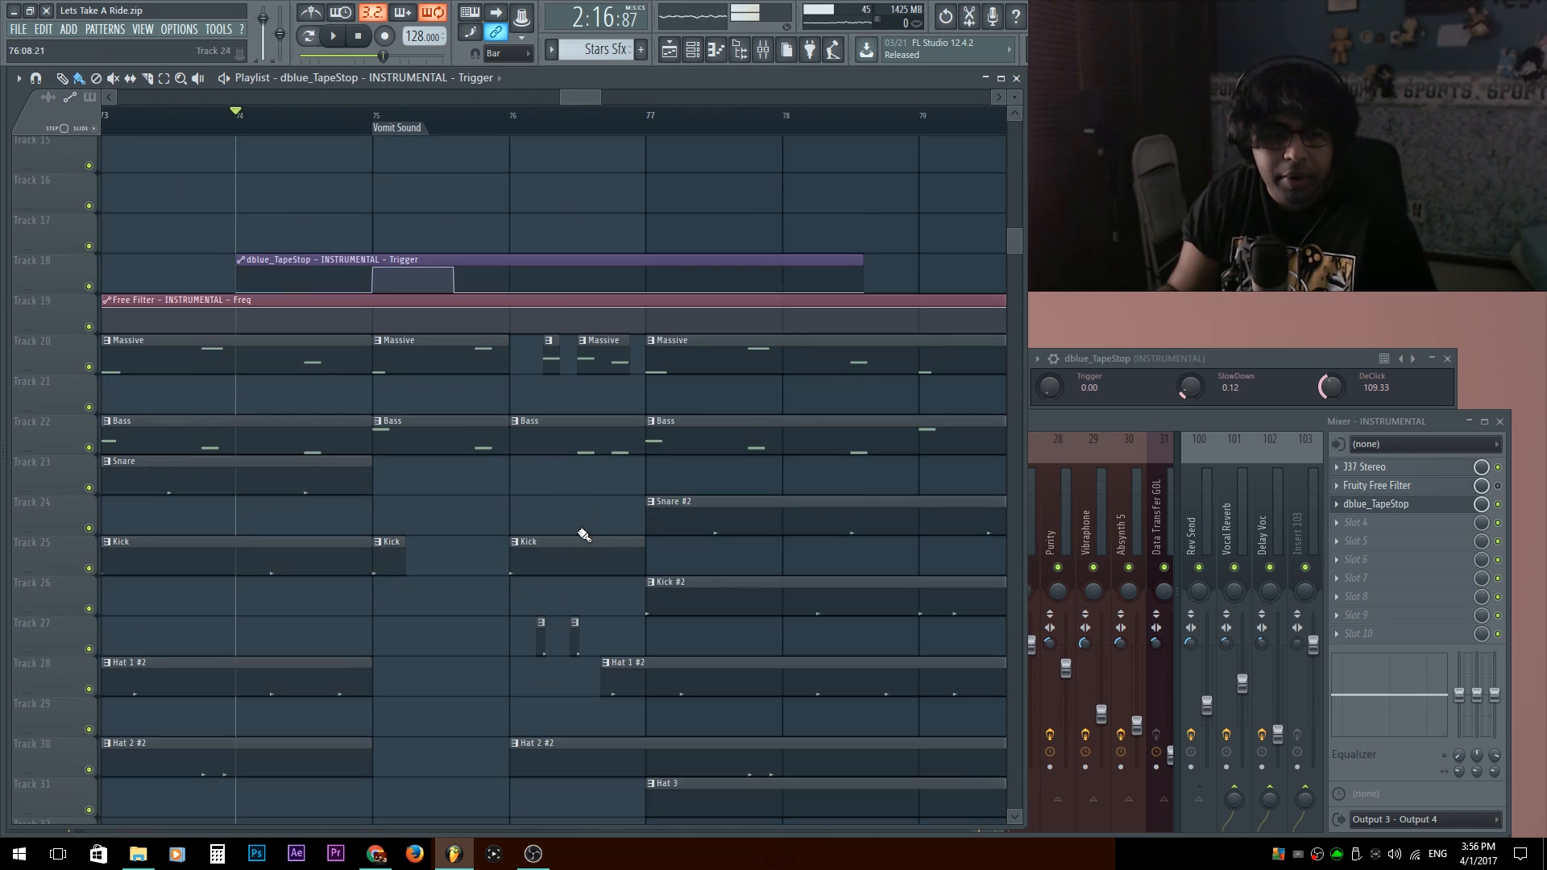
scroll(564, 630, "up", 2)
scroll(551, 574, "down", 1)
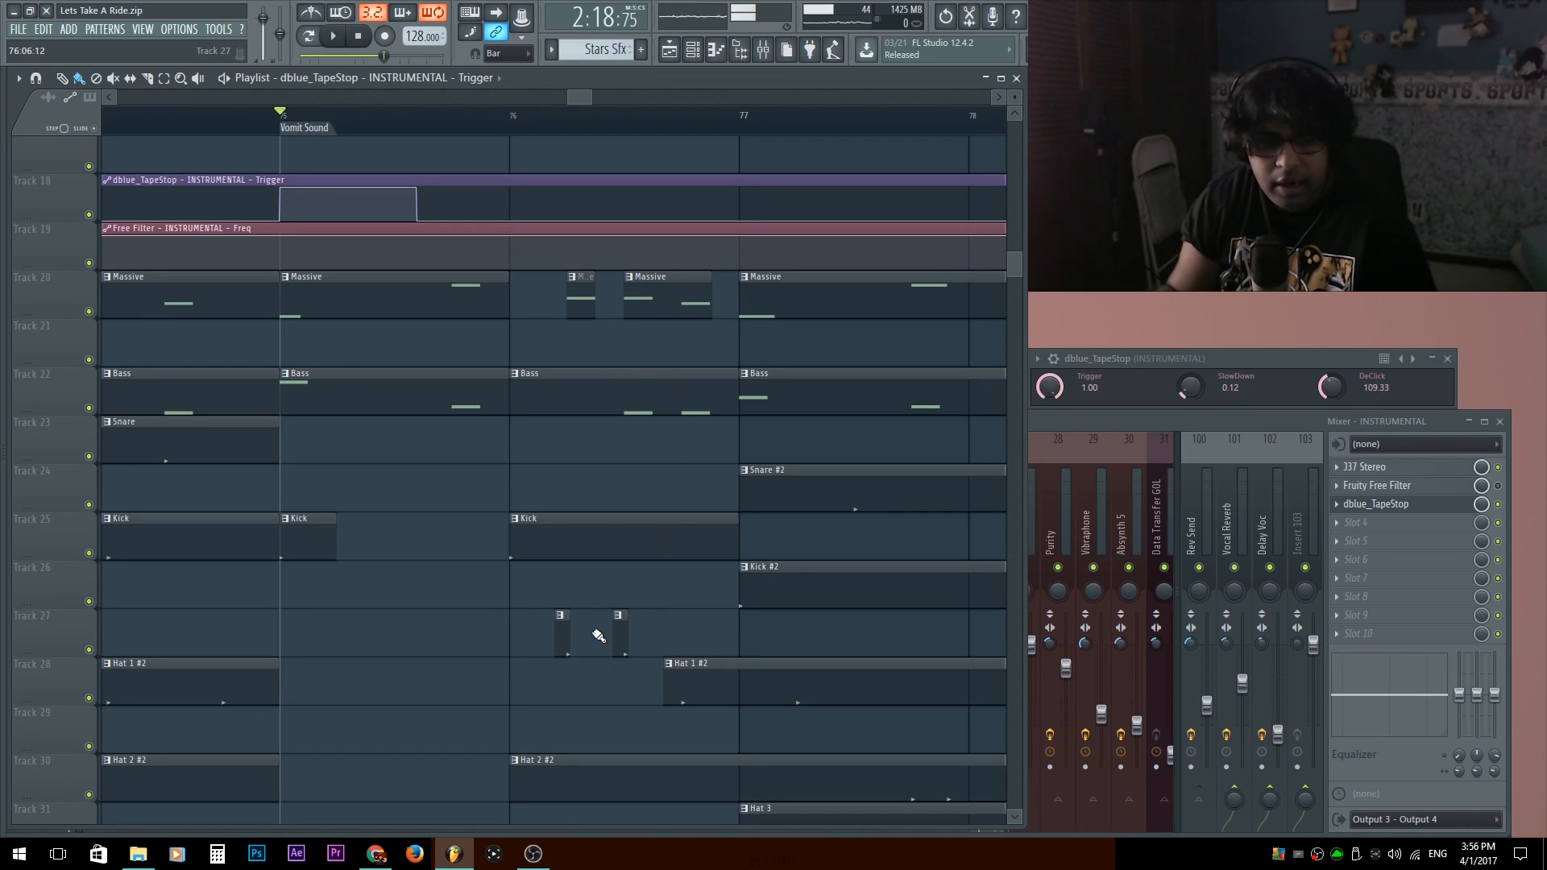
key("space")
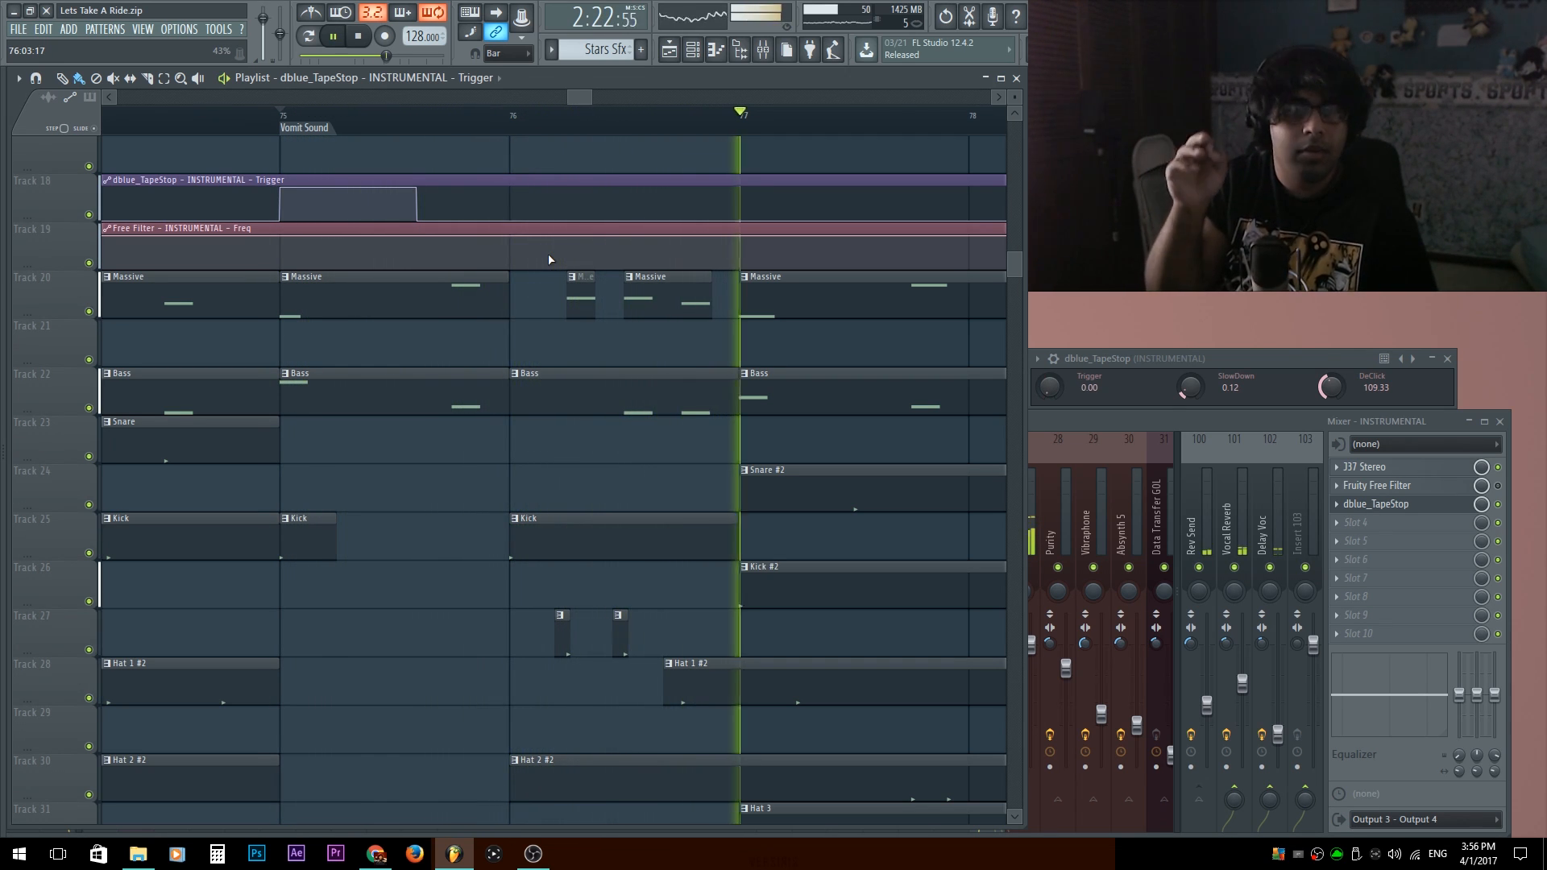
Stop playback, go to the train breakdown at bar 29, and play the Train Moving, Train Screech and body hit clips.
key("space")
scroll(394, 430, "down", 4)
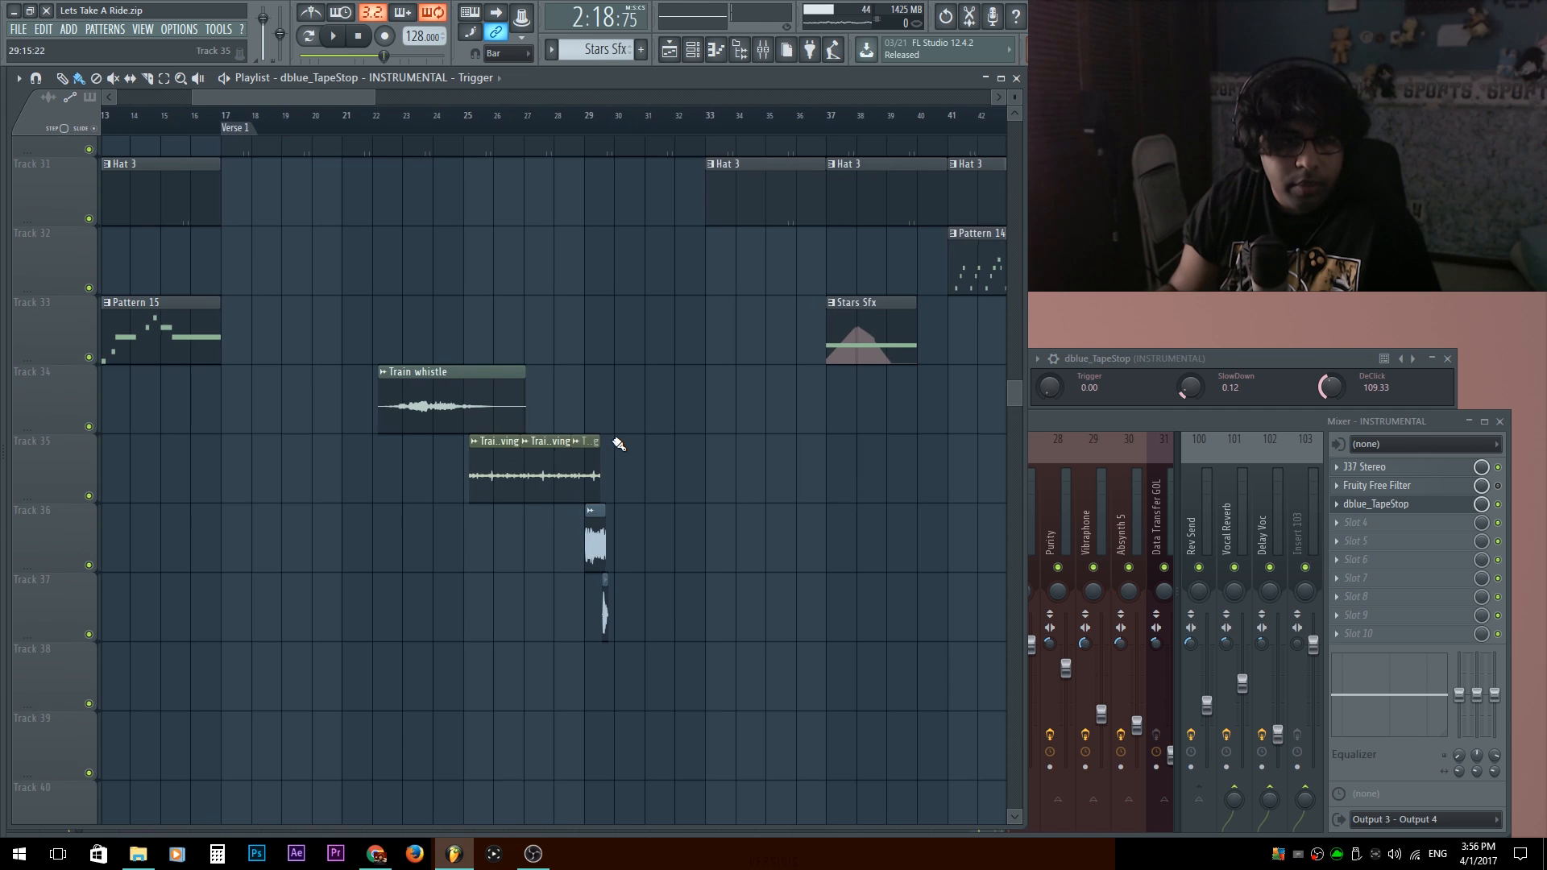
left_click_drag(619, 443, 615, 614)
scroll(469, 342, "down", 4)
scroll(467, 165, "up", 2)
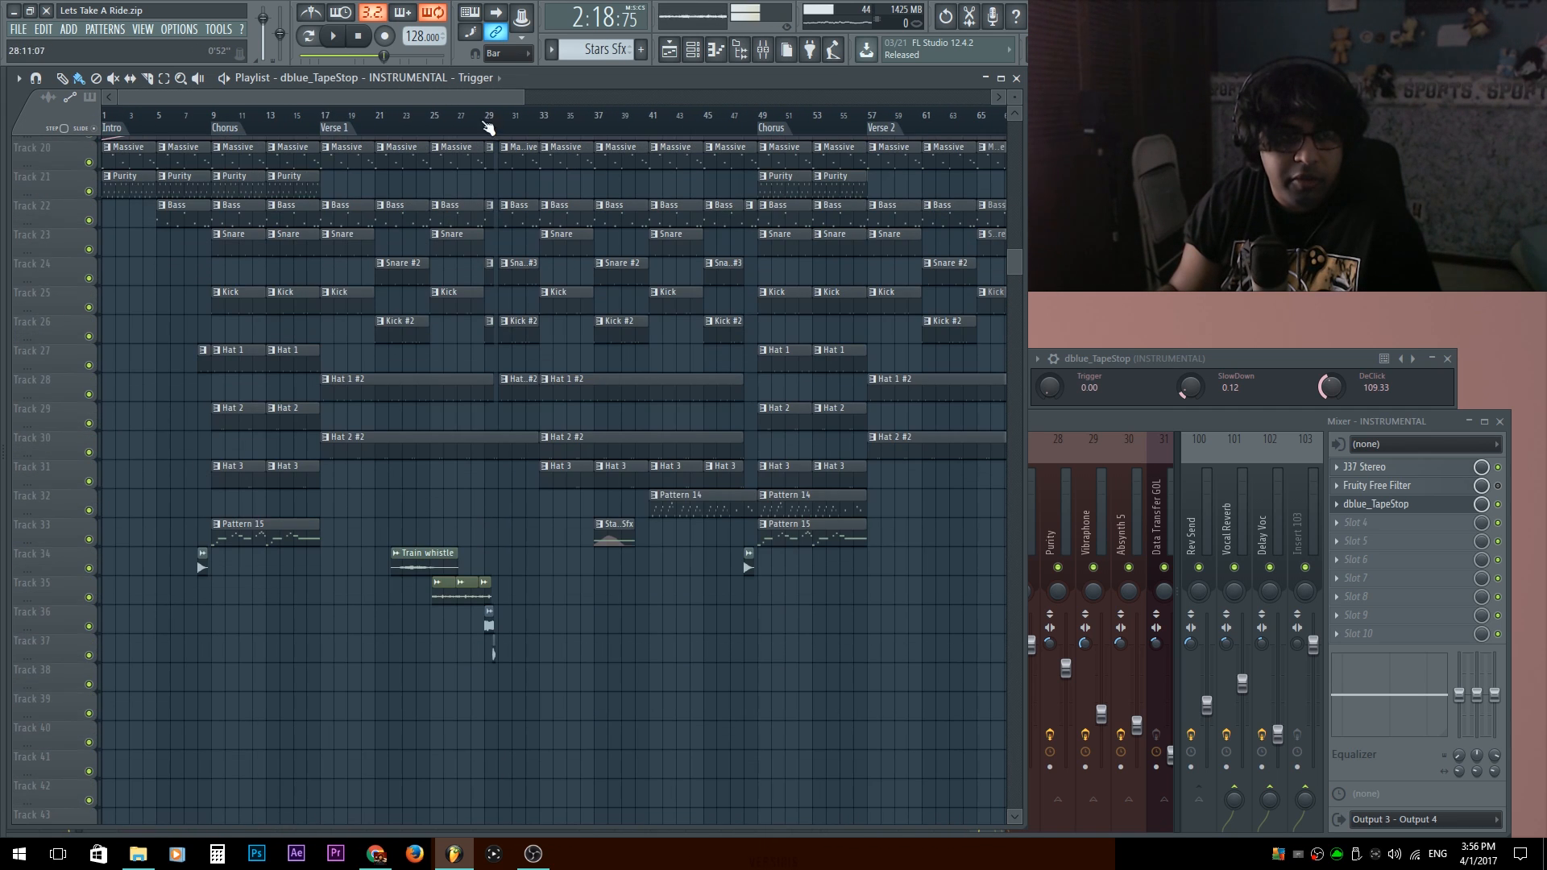
key("space")
scroll(511, 435, "up", 6)
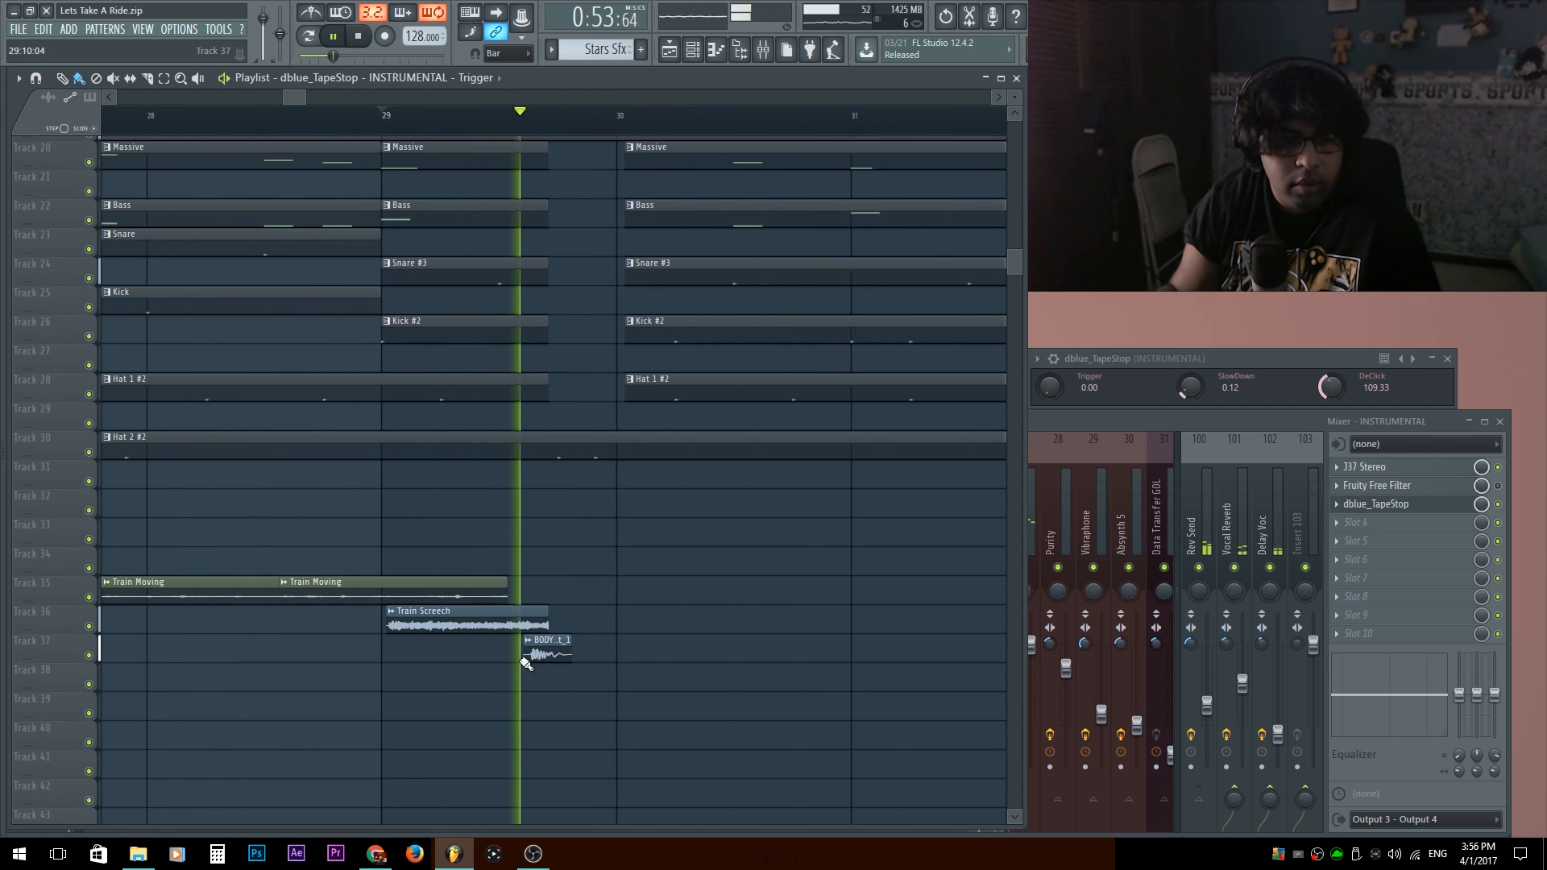
Stop and enlarge Tracks 35 to 37 around bar 29, and replay the Train Screech and body hit transition.
key("space")
scroll(545, 567, "up", 2)
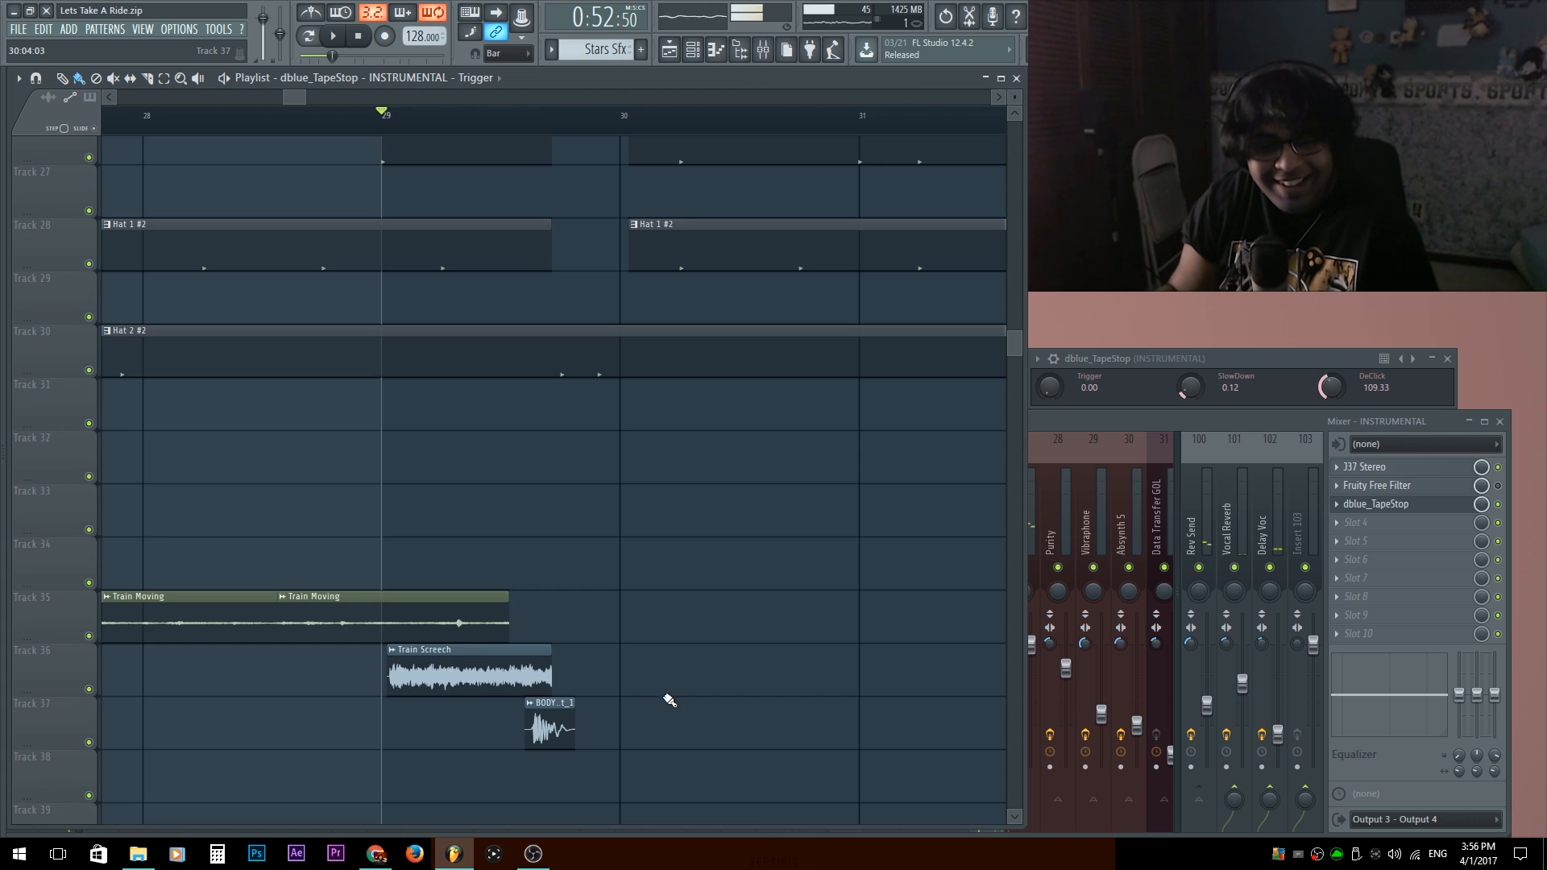
scroll(634, 490, "down", 3)
scroll(634, 490, "up", 3)
key("space")
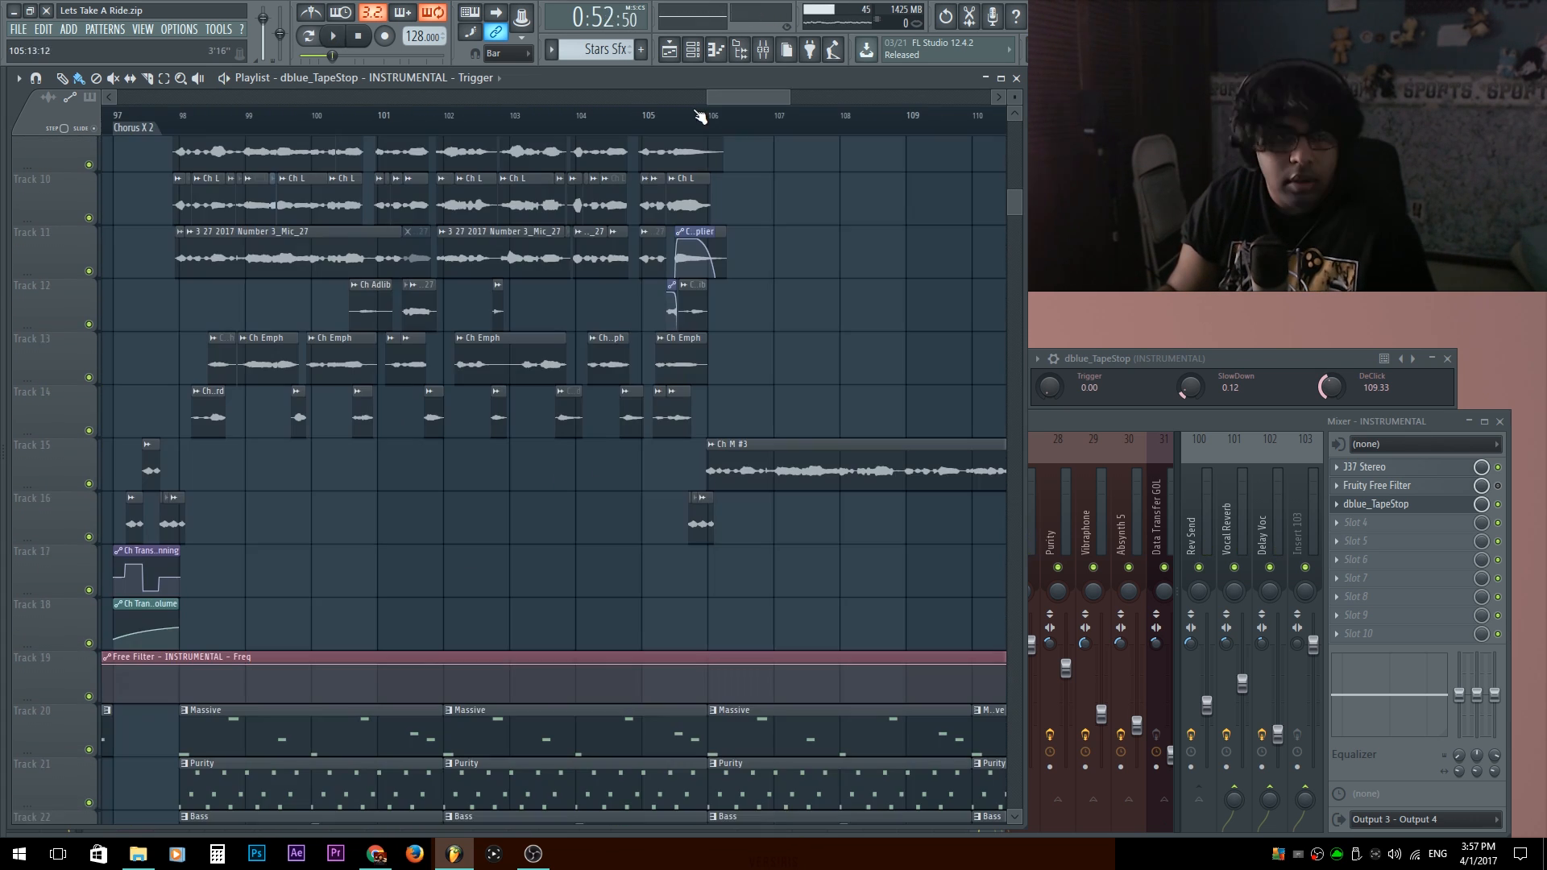
Go to the second half of Chorus X 2, solo Track 15, and play its Ch M #3 clip from bar 106.
left_click(705, 116)
key("space")
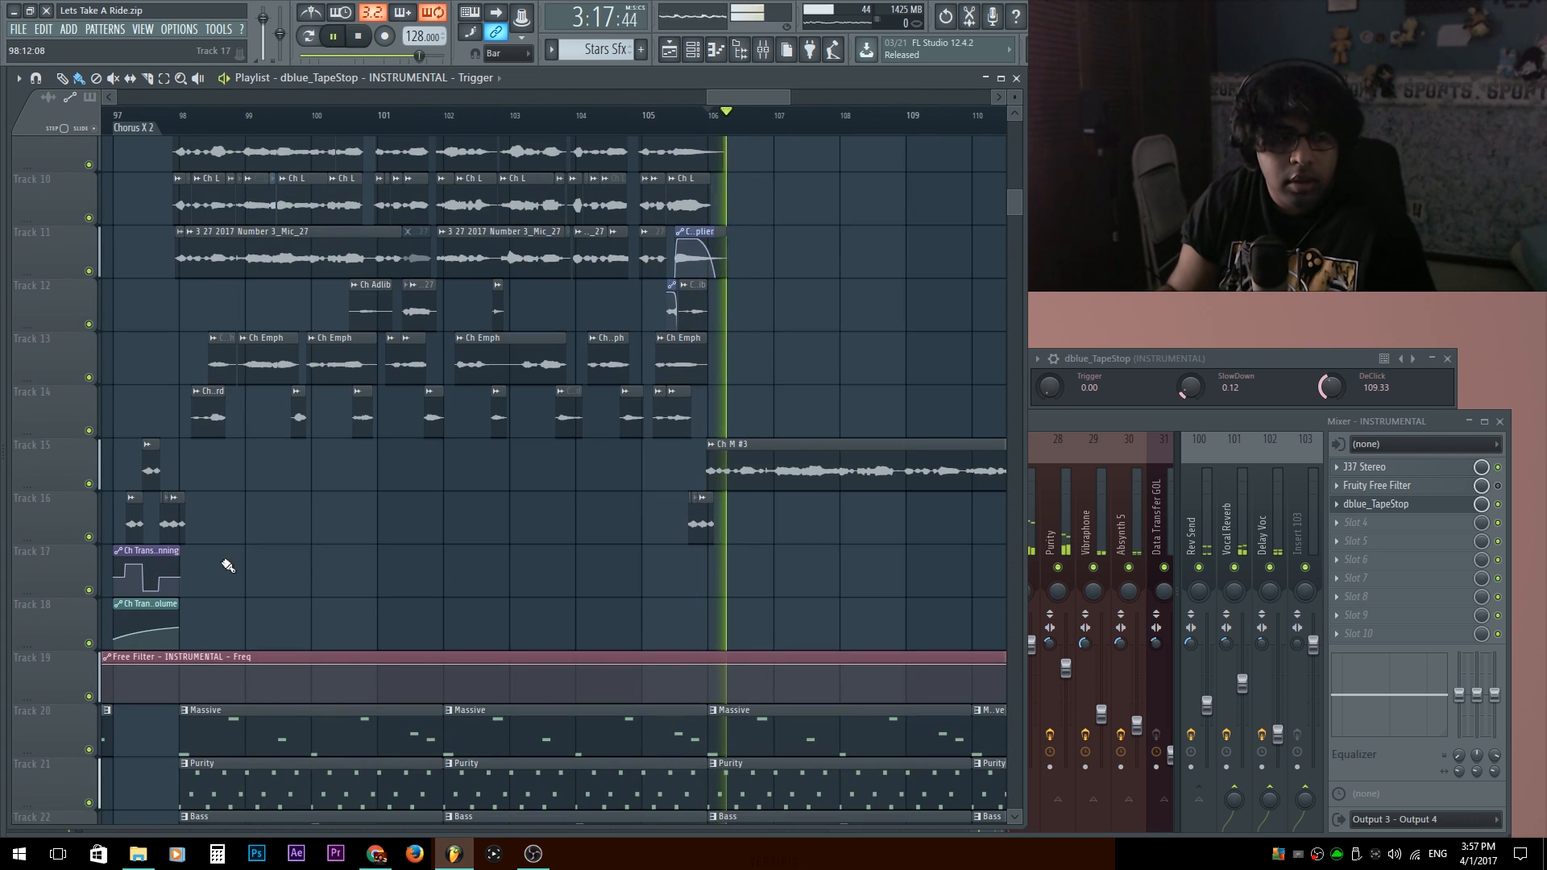
right_click(91, 484)
key("space")
left_click_drag(551, 445, 158, 534)
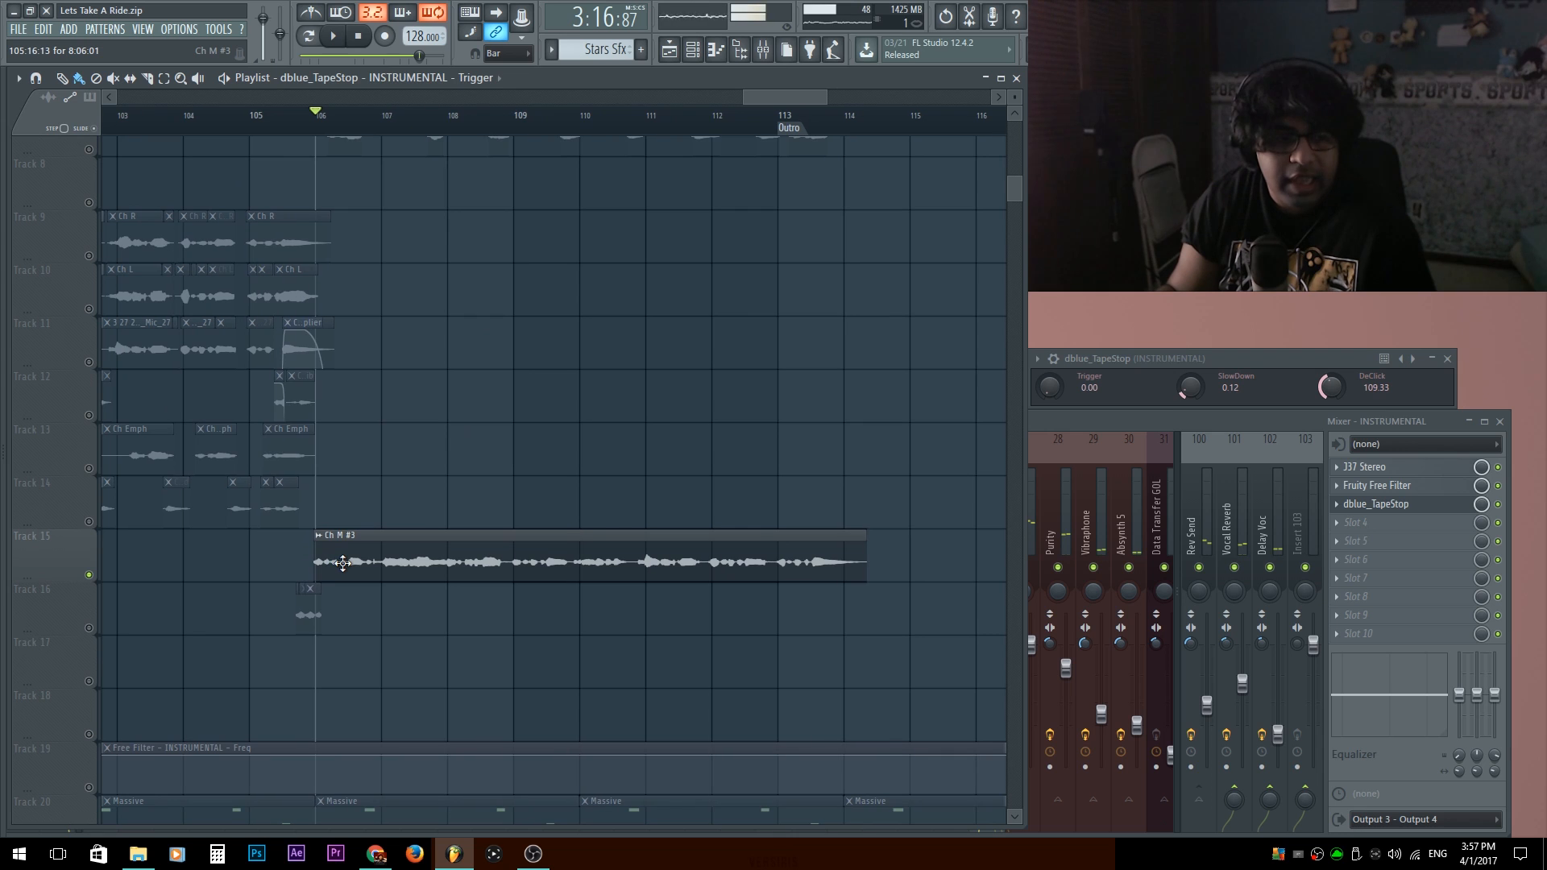
key("space")
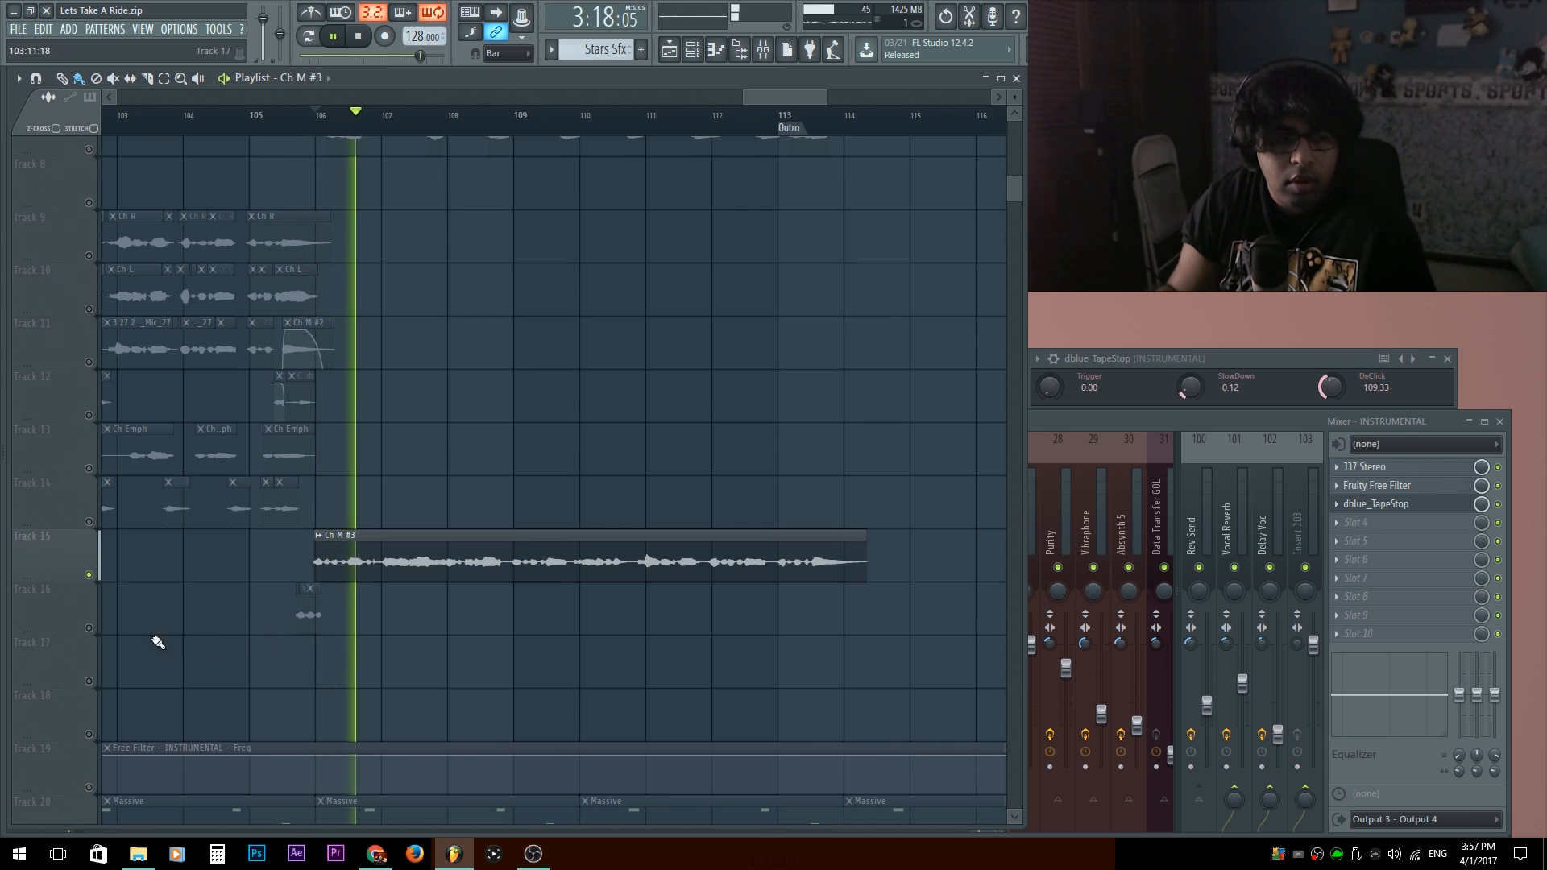
Solo Track 16, stop playback, and unsolo the track to bring back all tracks.
right_click(88, 628)
key("space")
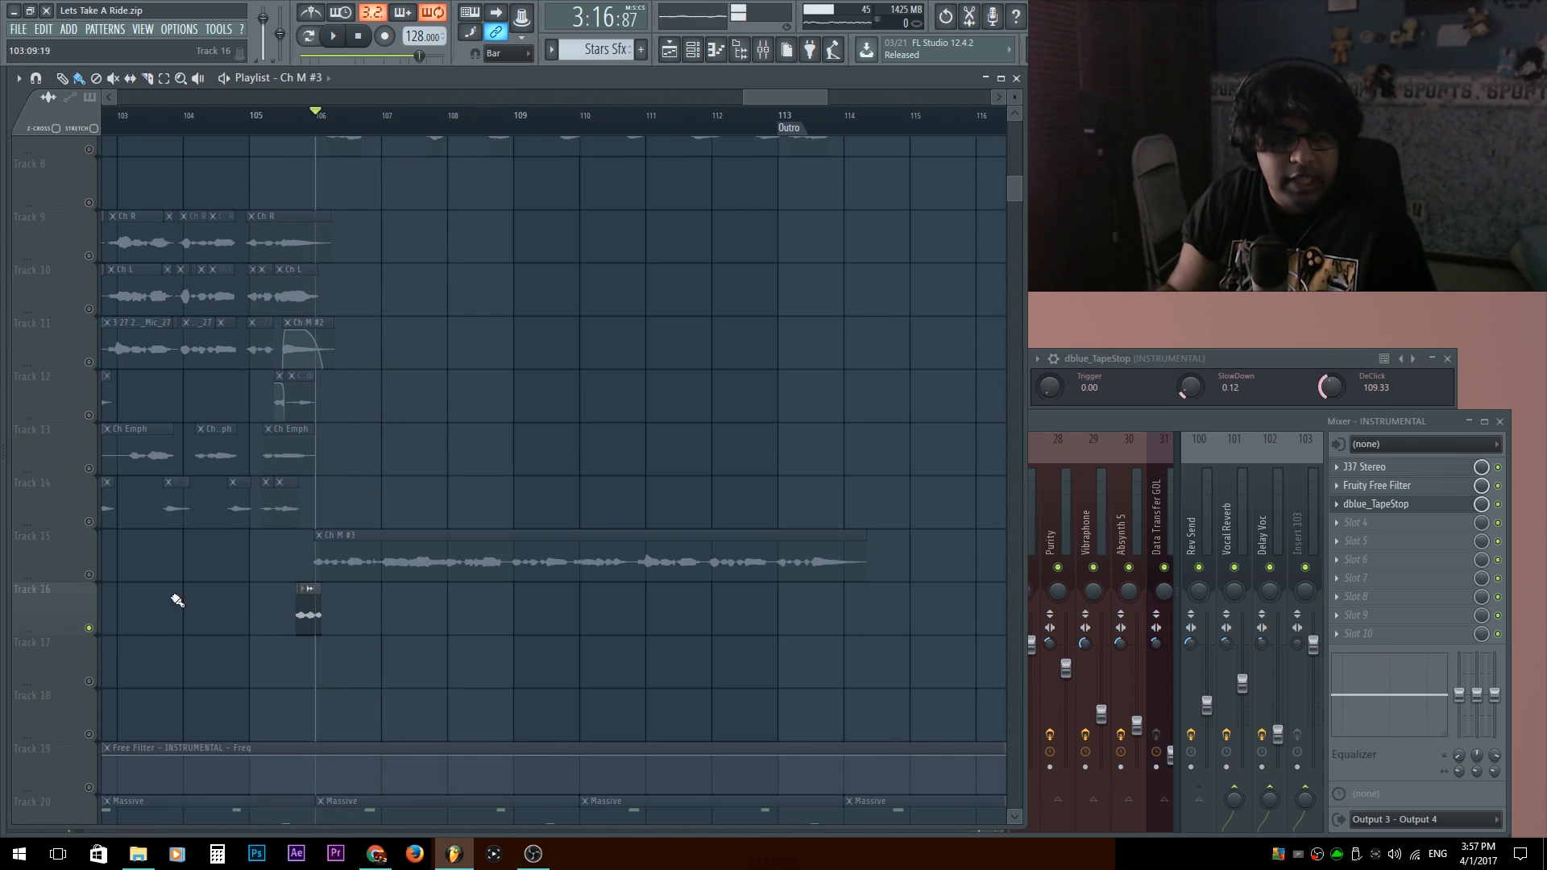
scroll(218, 576, "up", 5)
right_click(90, 628)
Compare the short Ch M #3 clips before bar 98 with those around bar 106, including the Ch Transition In automation.
left_click_drag(374, 554, 895, 502)
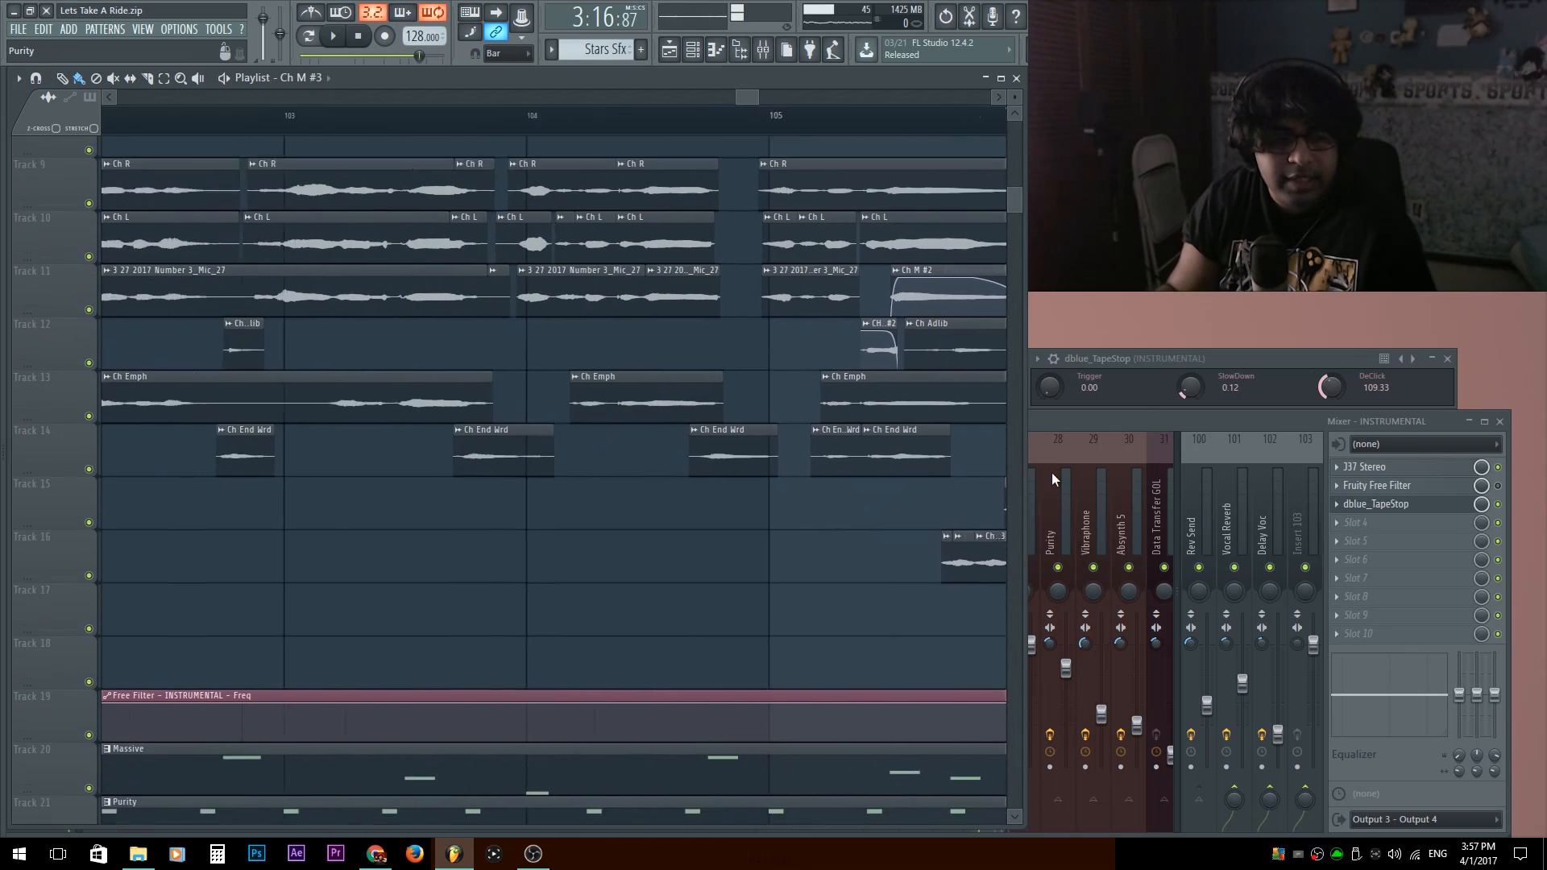
scroll(411, 497, "down", 5)
scroll(278, 528, "up", 6)
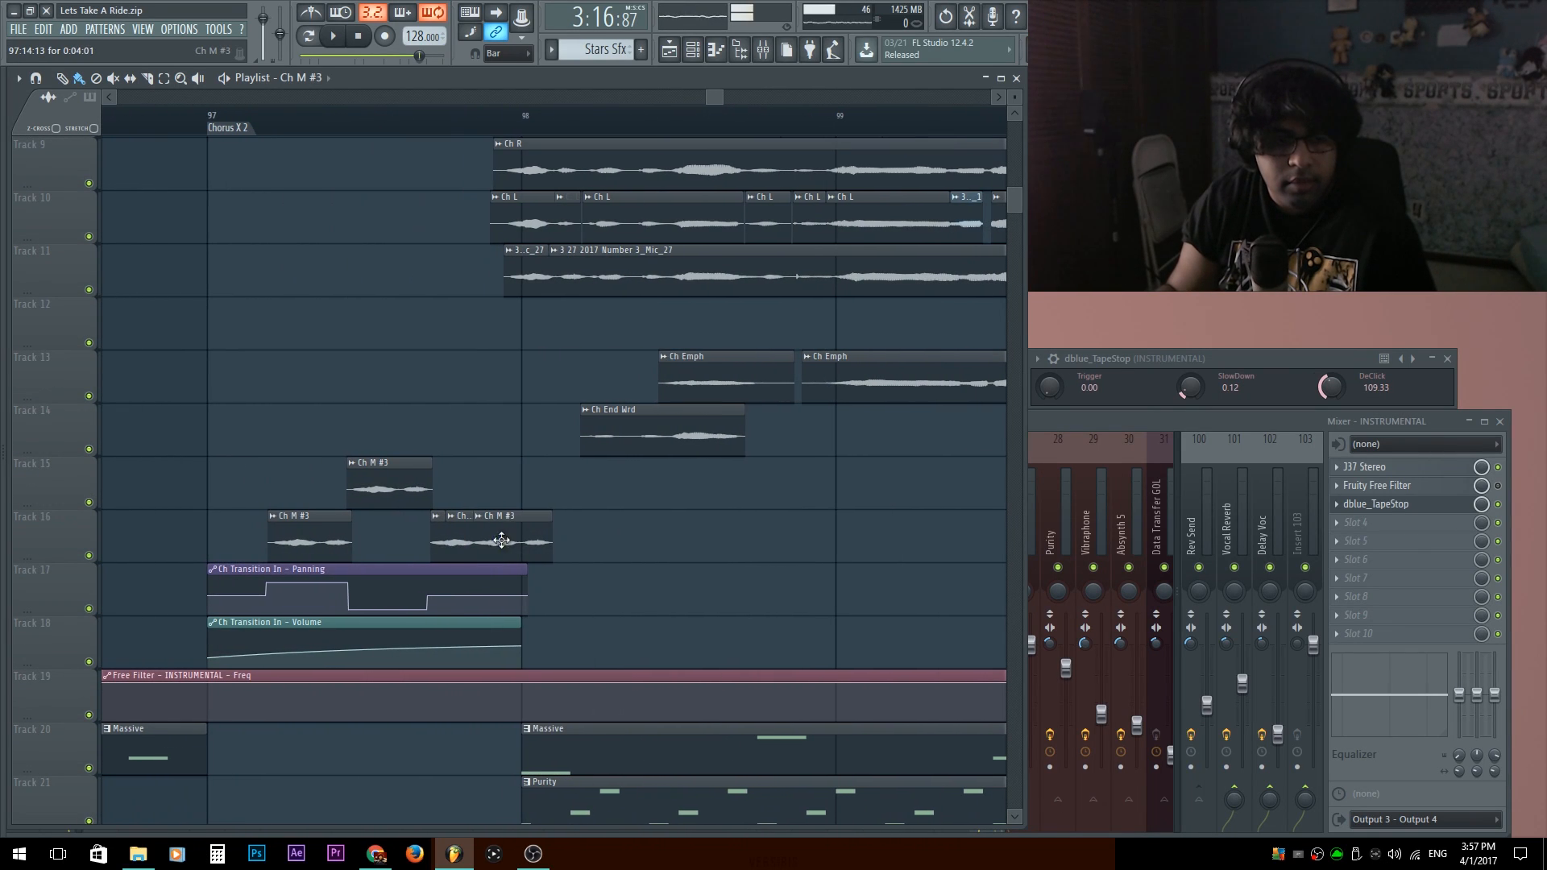
left_click_drag(548, 528, 2, 563)
mouse_move(805, 554)
left_mouse_down()
mouse_move(370, 538)
mouse_move(16, 485)
left_mouse_up()
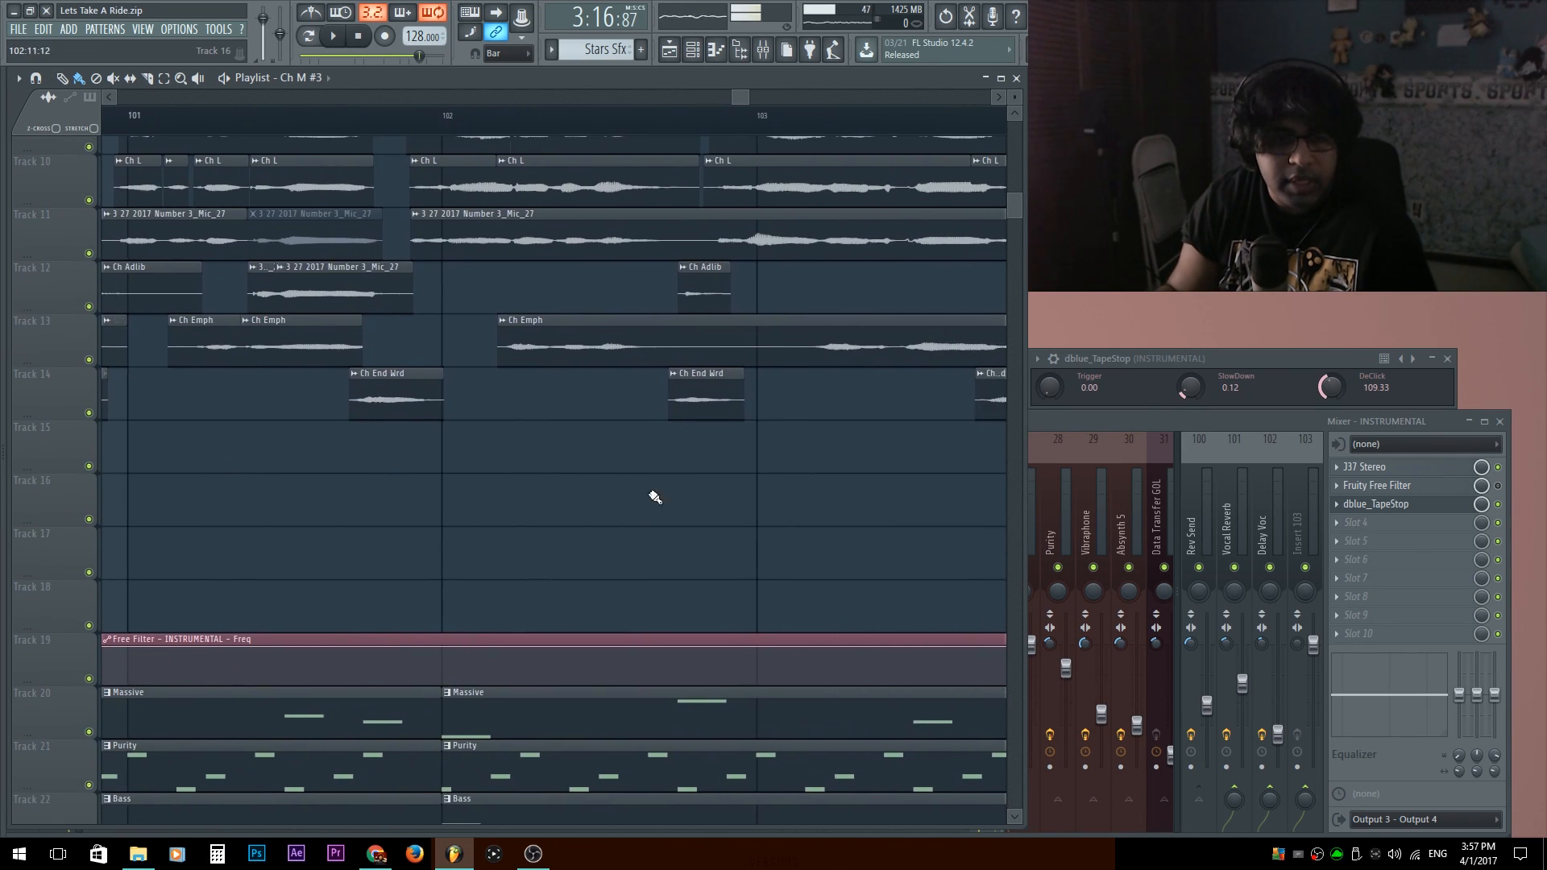
left_click_drag(793, 483, 193, 505)
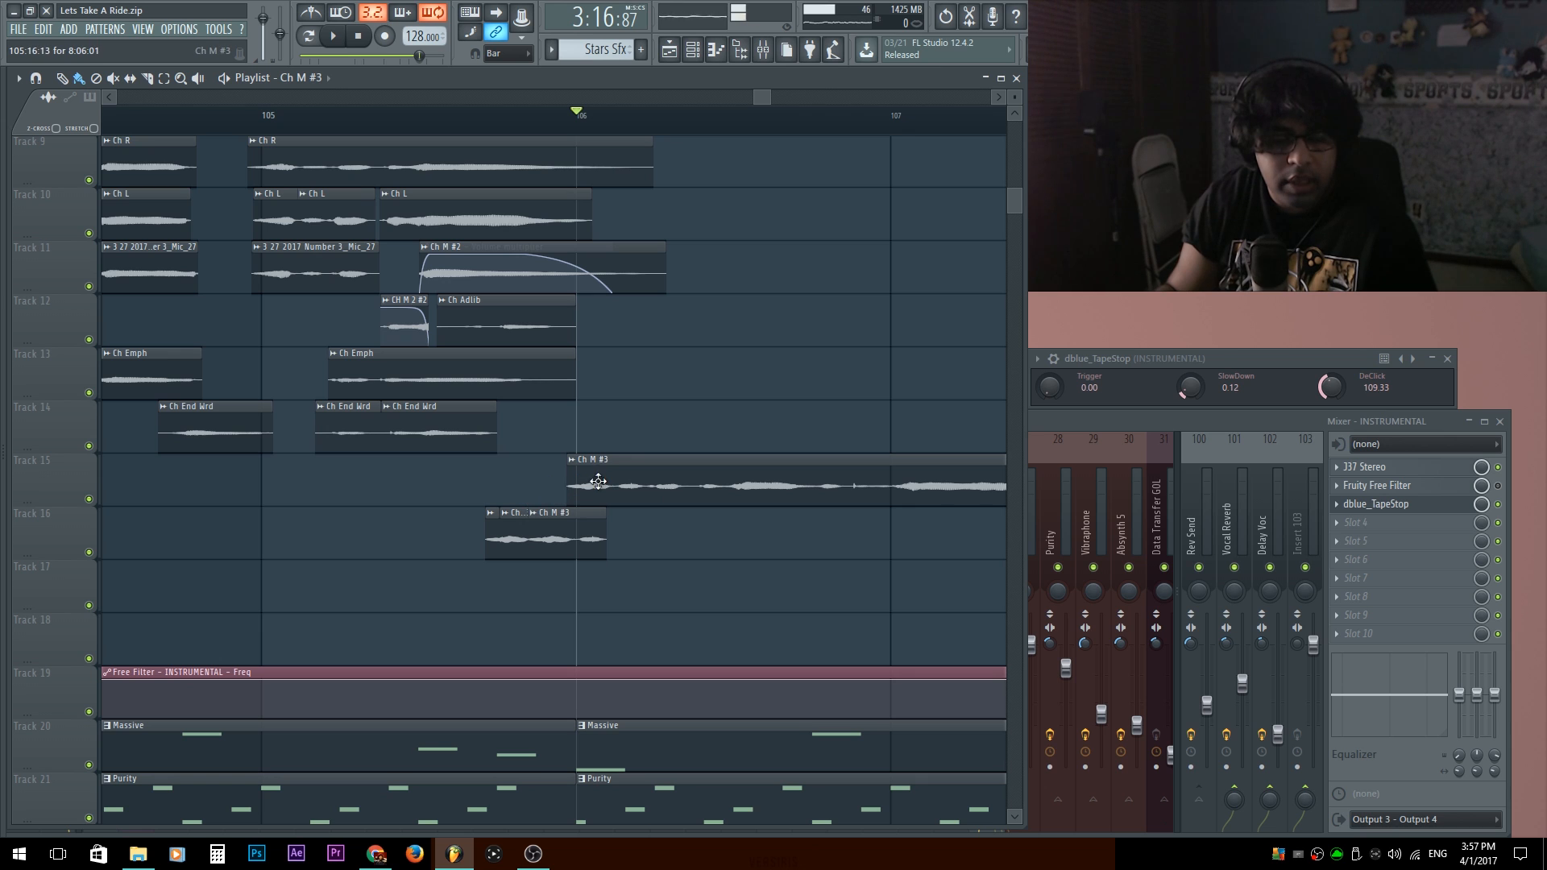
scroll(597, 477, "down", 6)
scroll(712, 200, "down", 3)
scroll(723, 170, "up", 4)
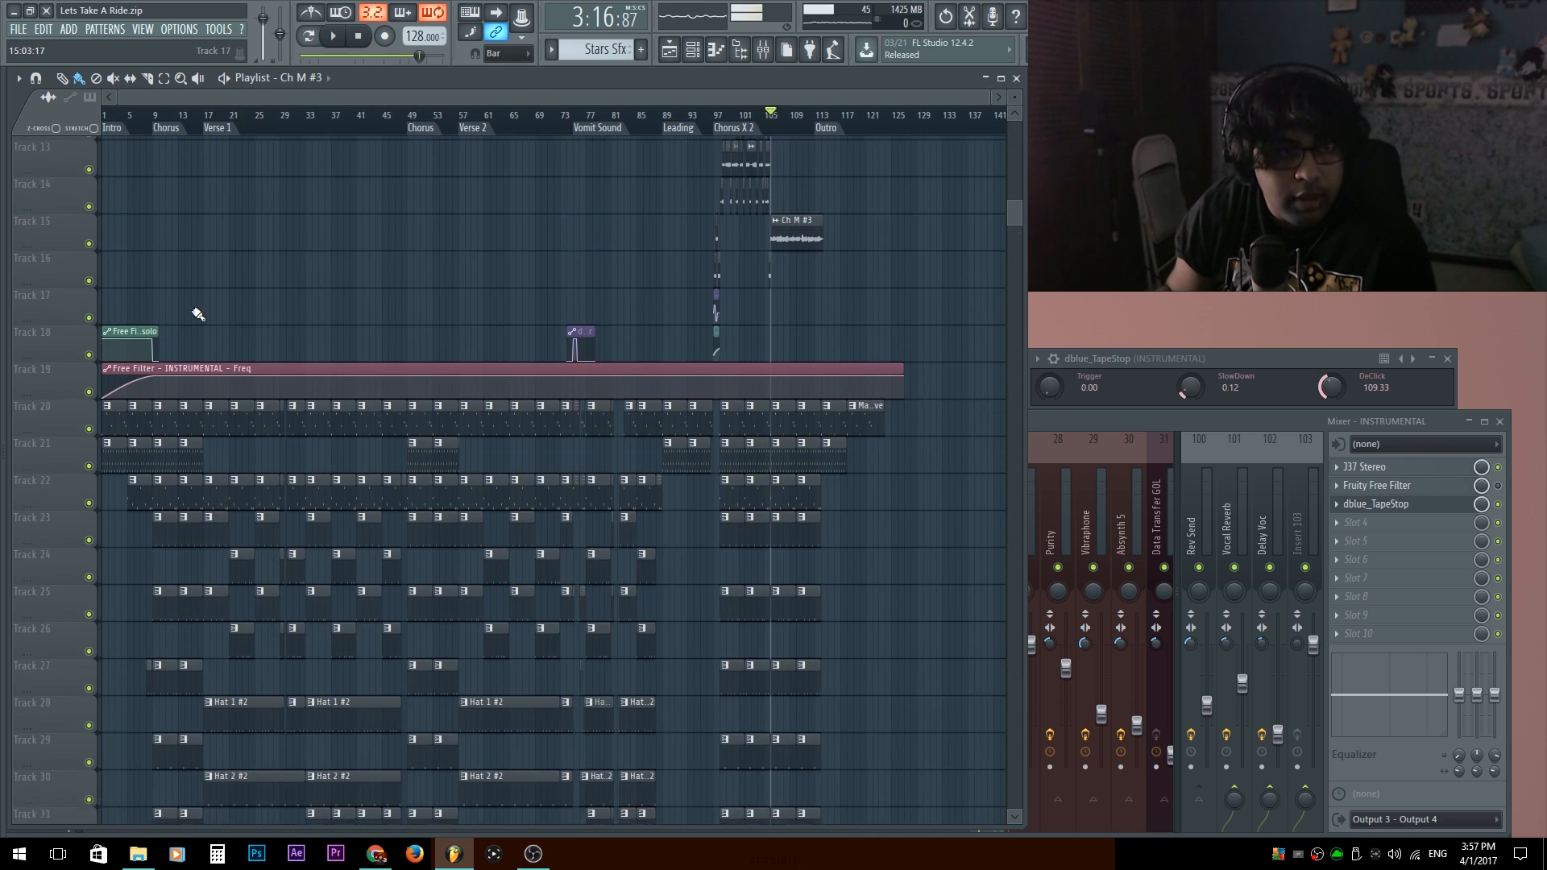
Play the Intro up to the first Chorus with the Free Filter automation on Tracks 18 and 19 in view, and stop.
scroll(196, 314, "up", 1)
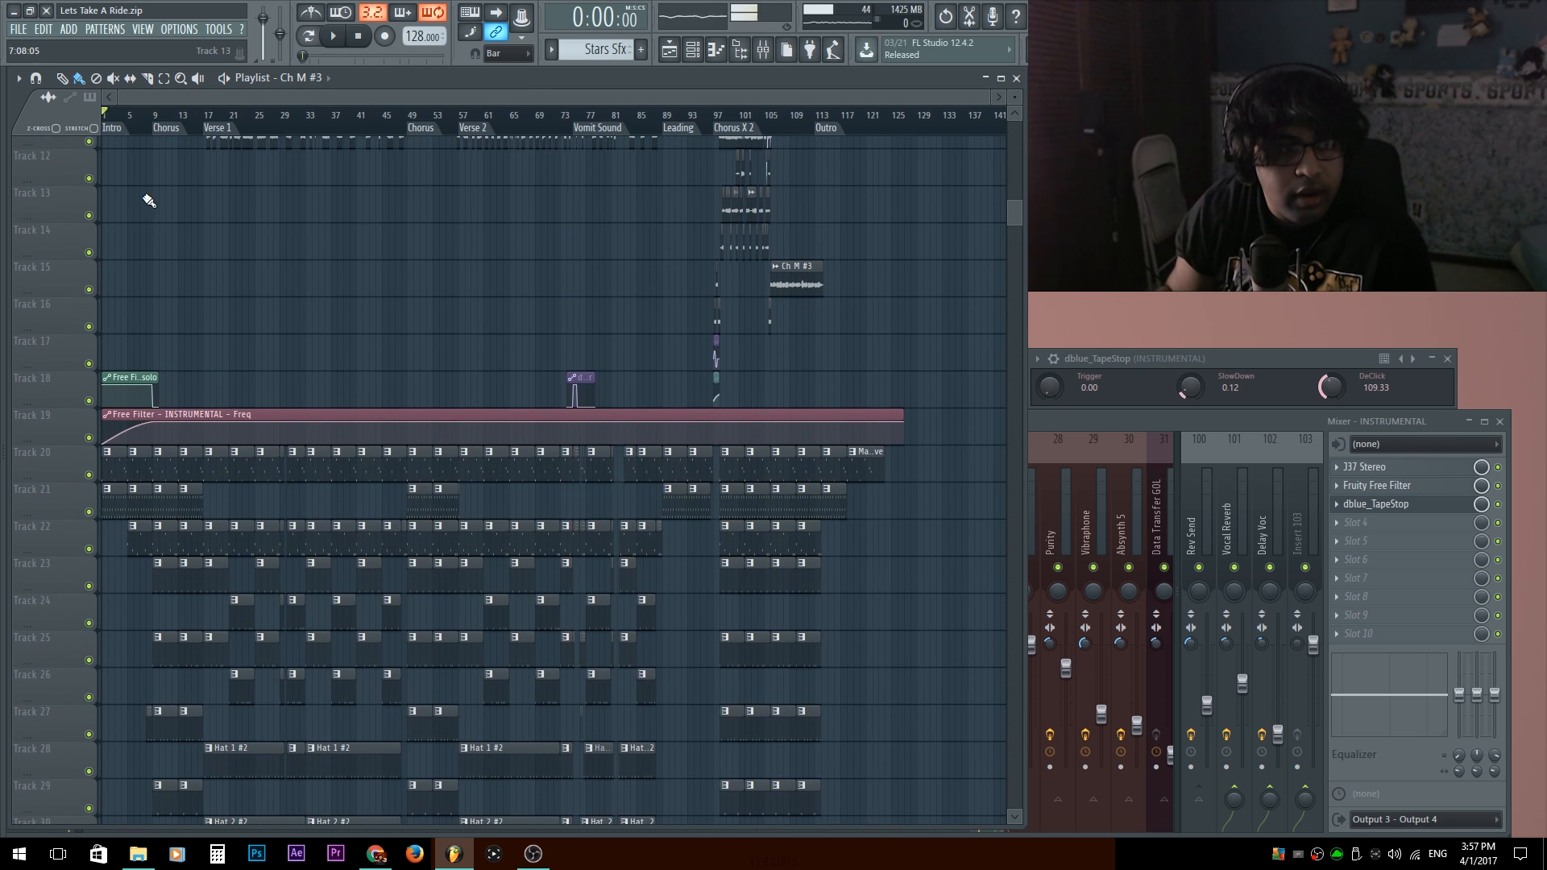
scroll(120, 361, "up", 5)
scroll(201, 392, "up", 3)
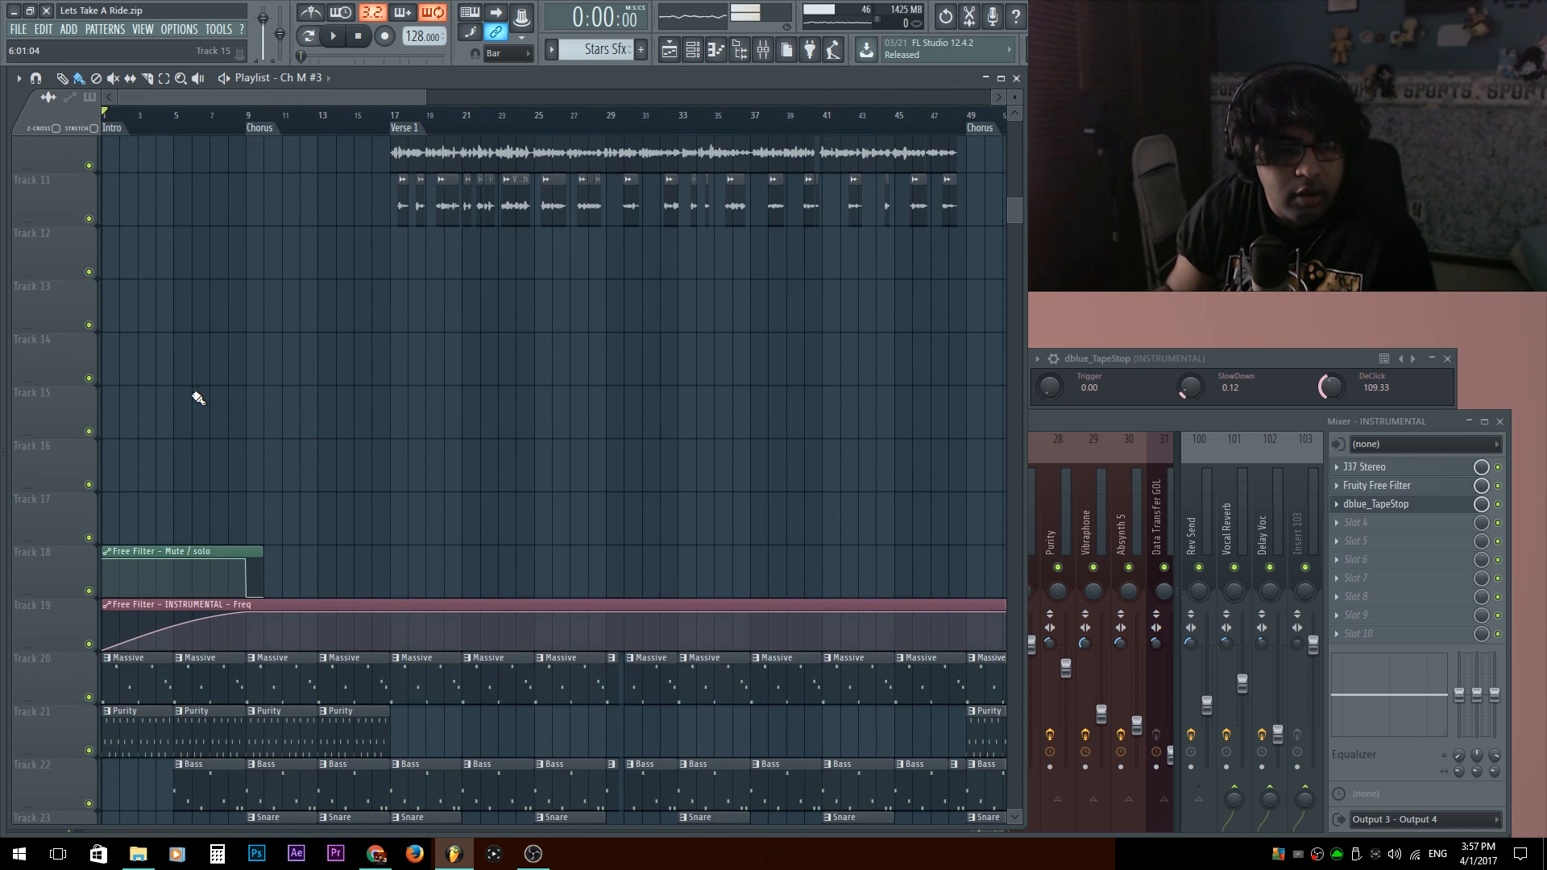
scroll(198, 395, "down", 1)
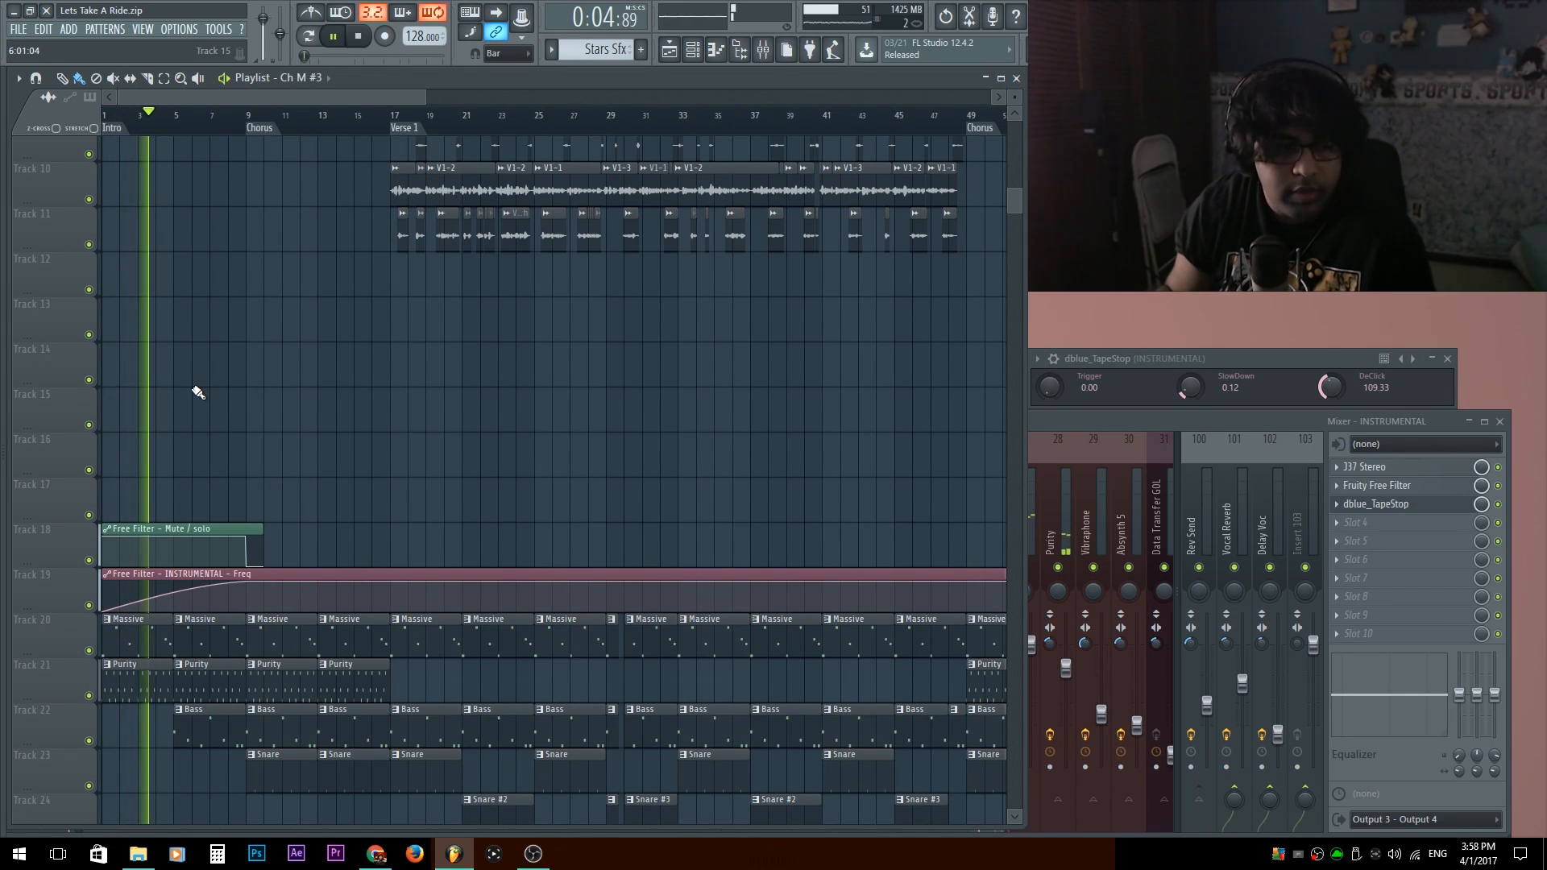
scroll(197, 393, "down", 1)
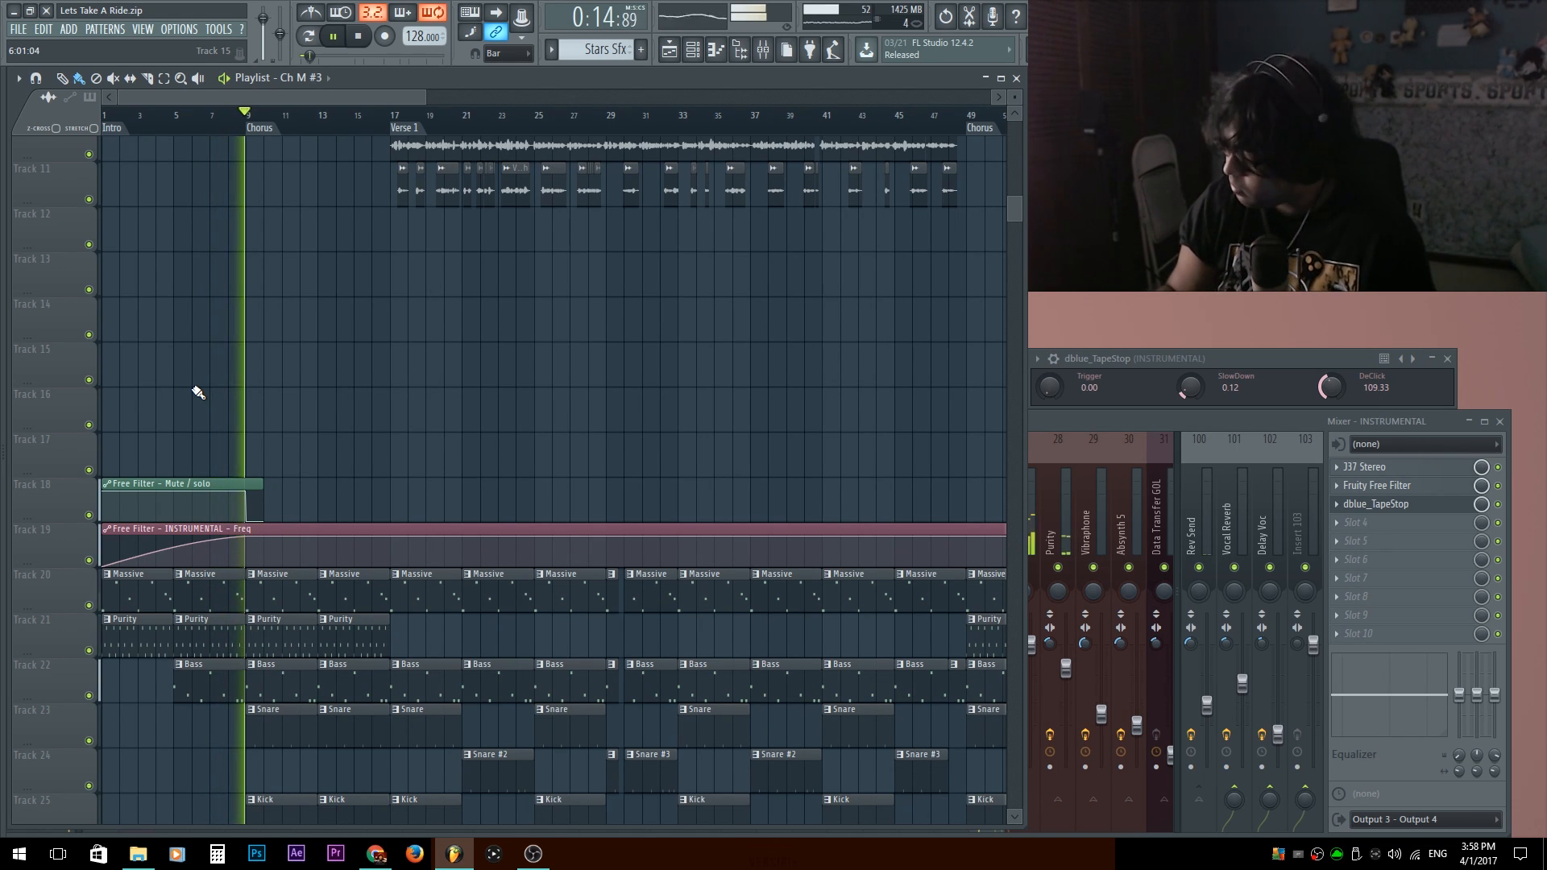
key("space")
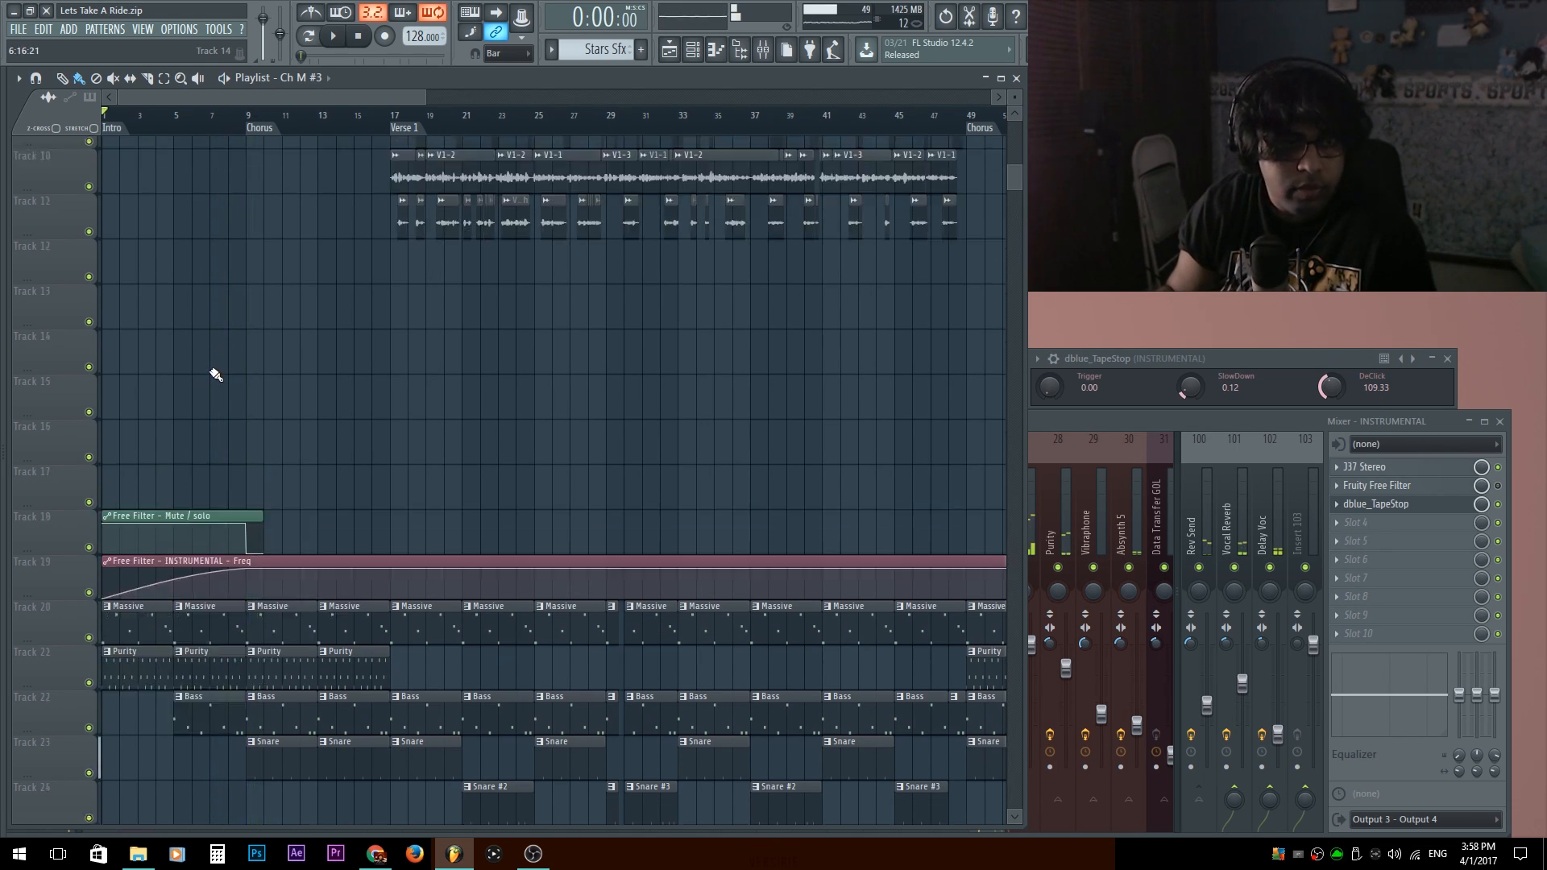
Look over the full arrangement, from the vocal clips and automation on the upper tracks to the instrumental patterns and sound effects below.
scroll(211, 368, "up", 5)
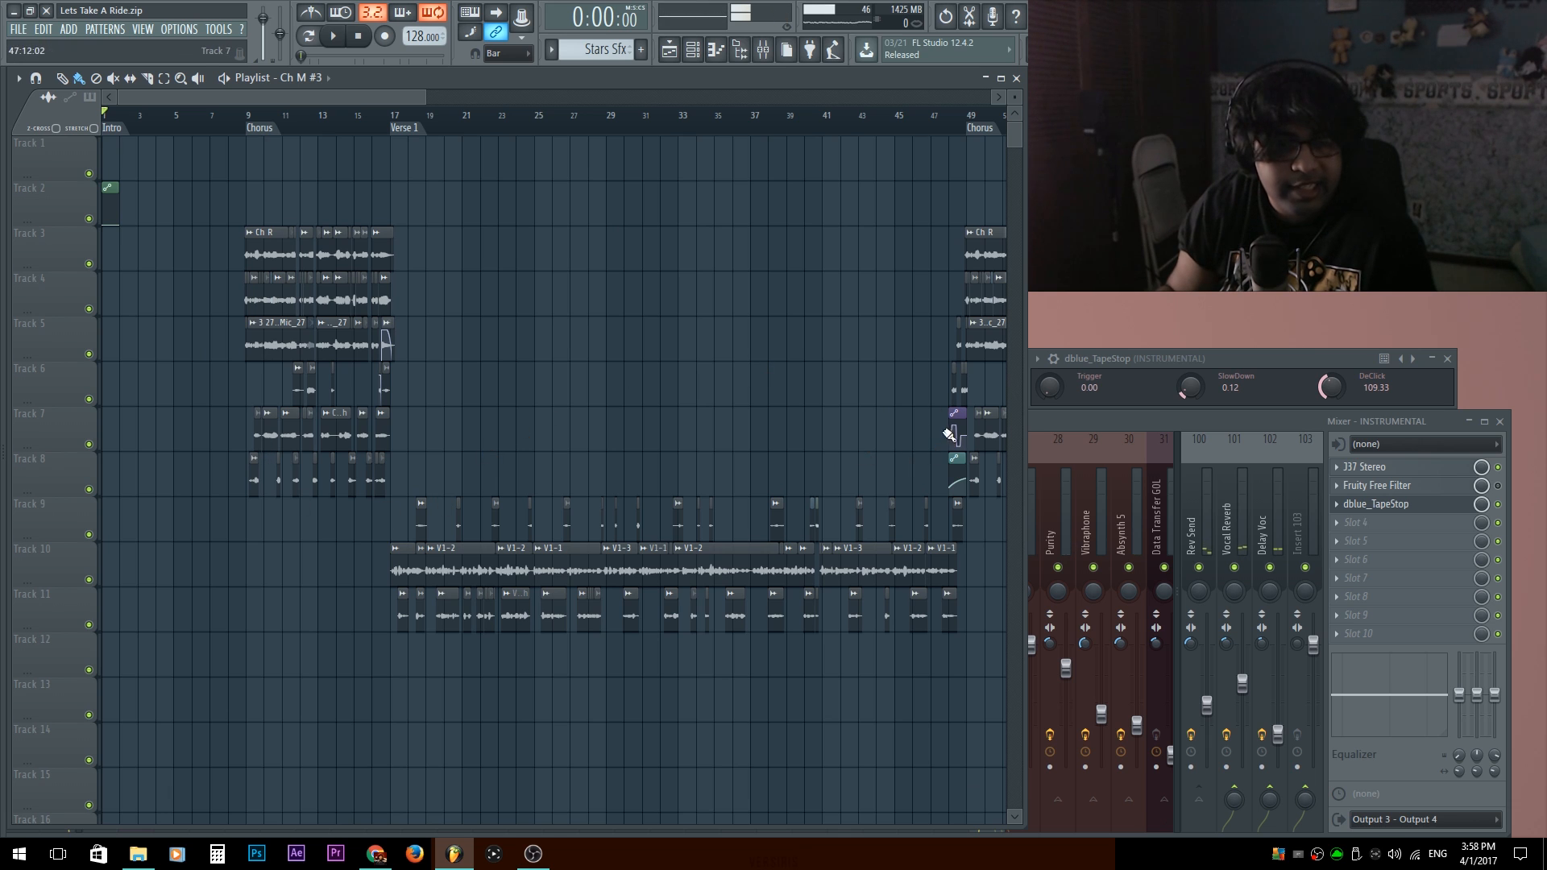
scroll(194, 444, "down", 4)
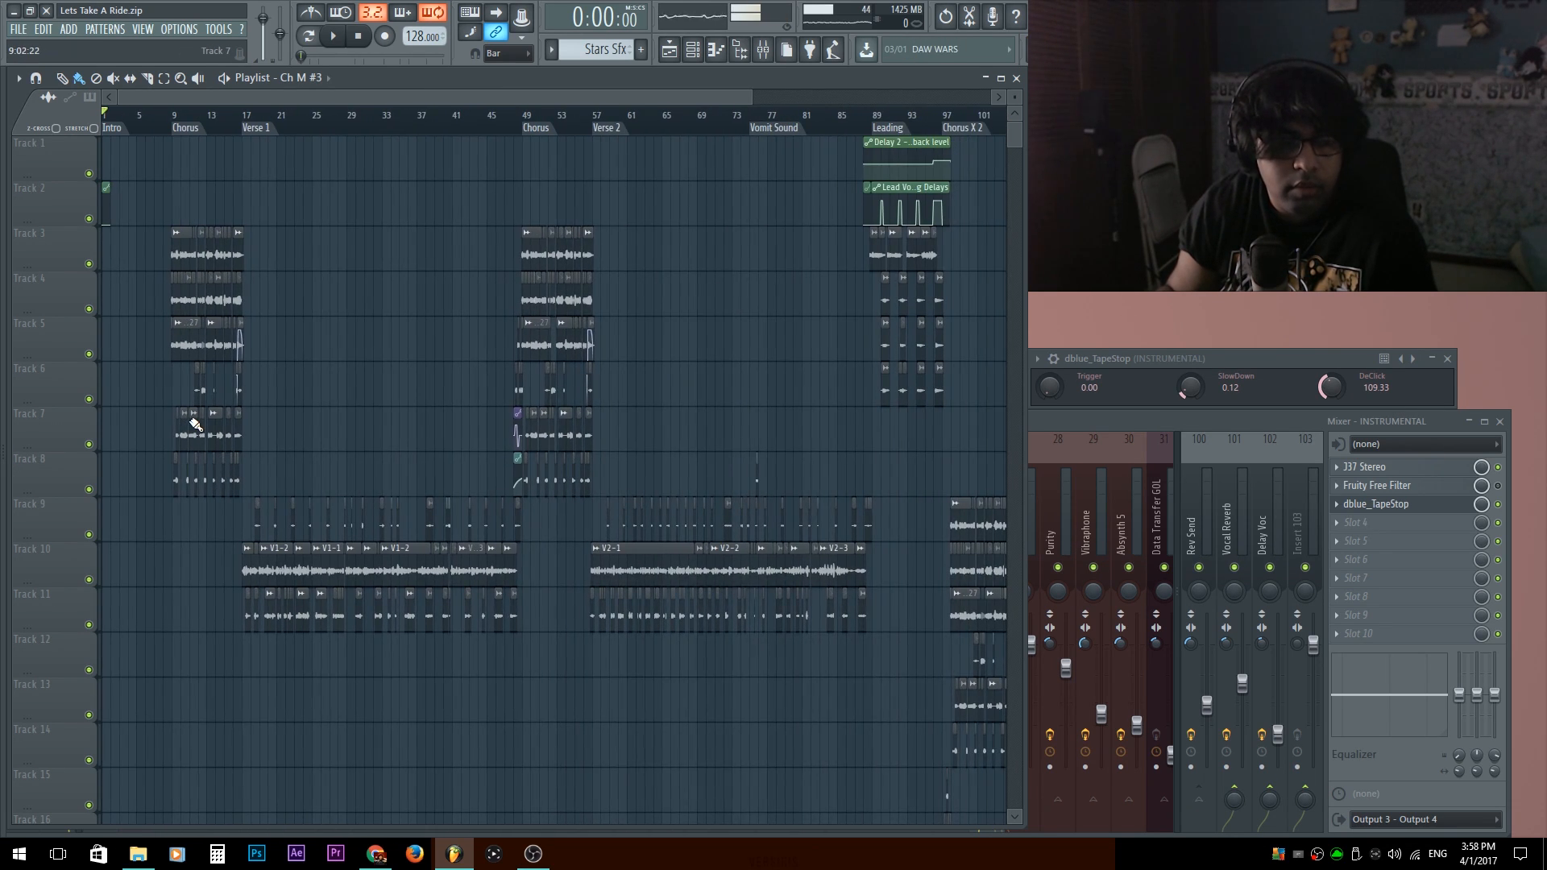
scroll(222, 320, "down", 3)
scroll(240, 368, "up", 1)
scroll(246, 659, "up", 3)
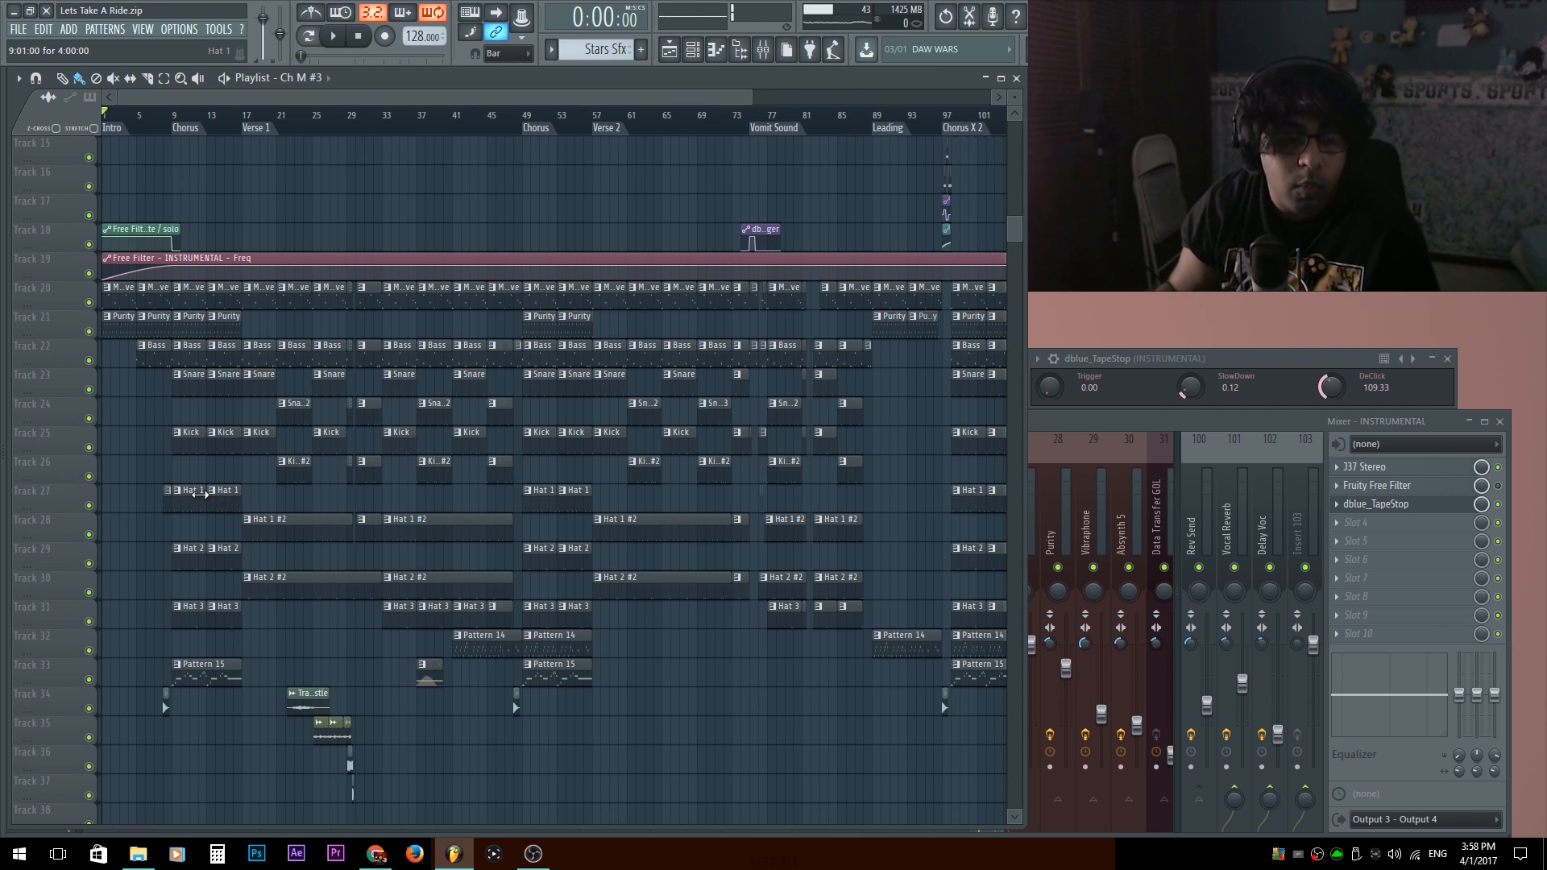
scroll(281, 513, "down", 2)
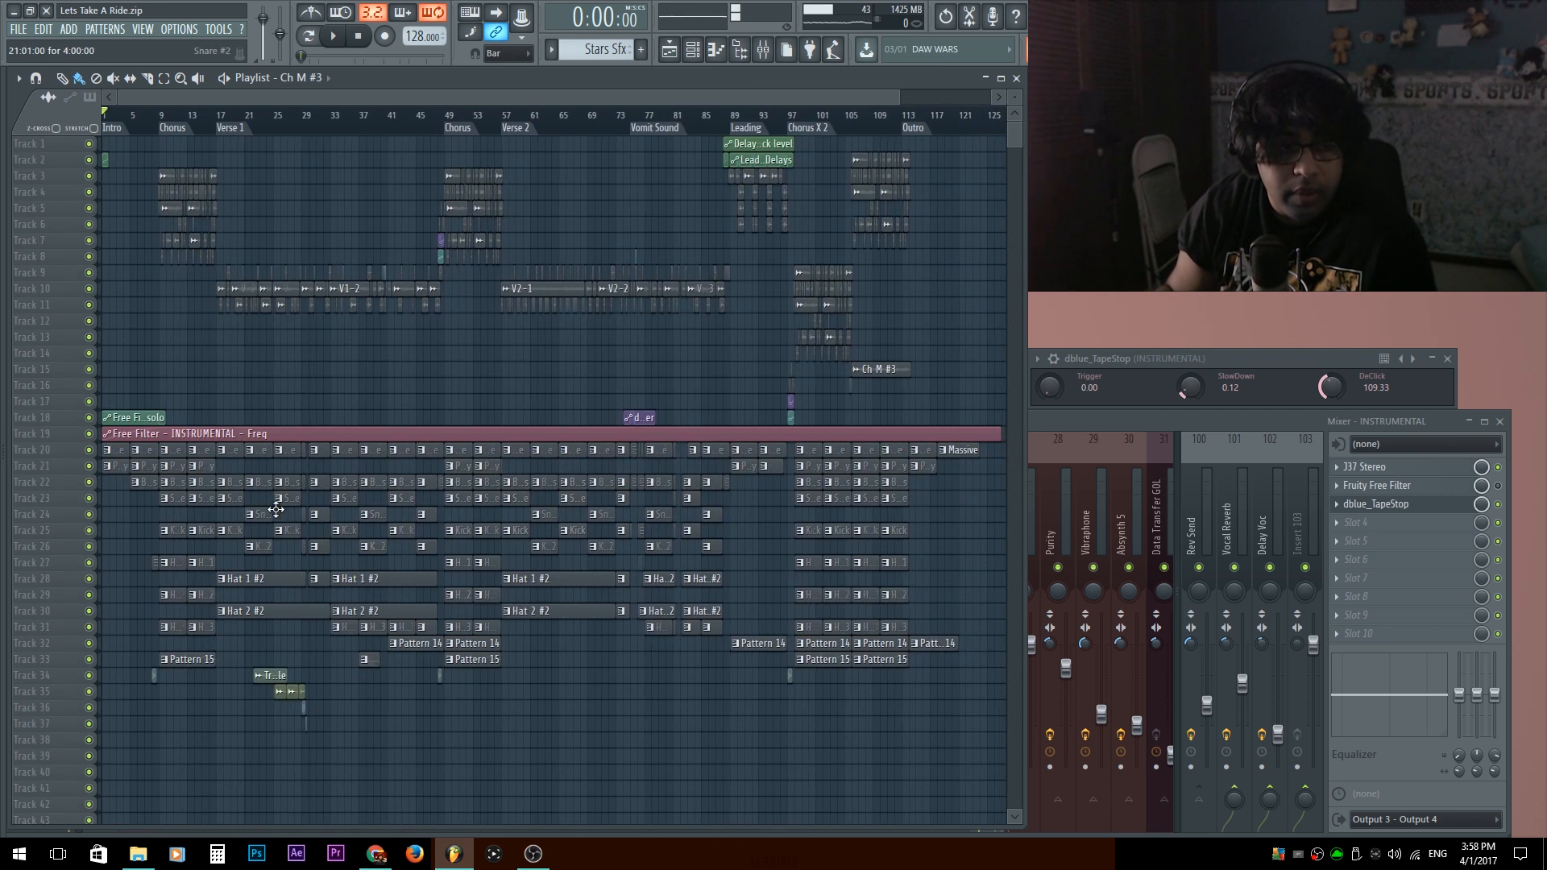
scroll(432, 346, "up", 2)
scroll(393, 418, "up", 5)
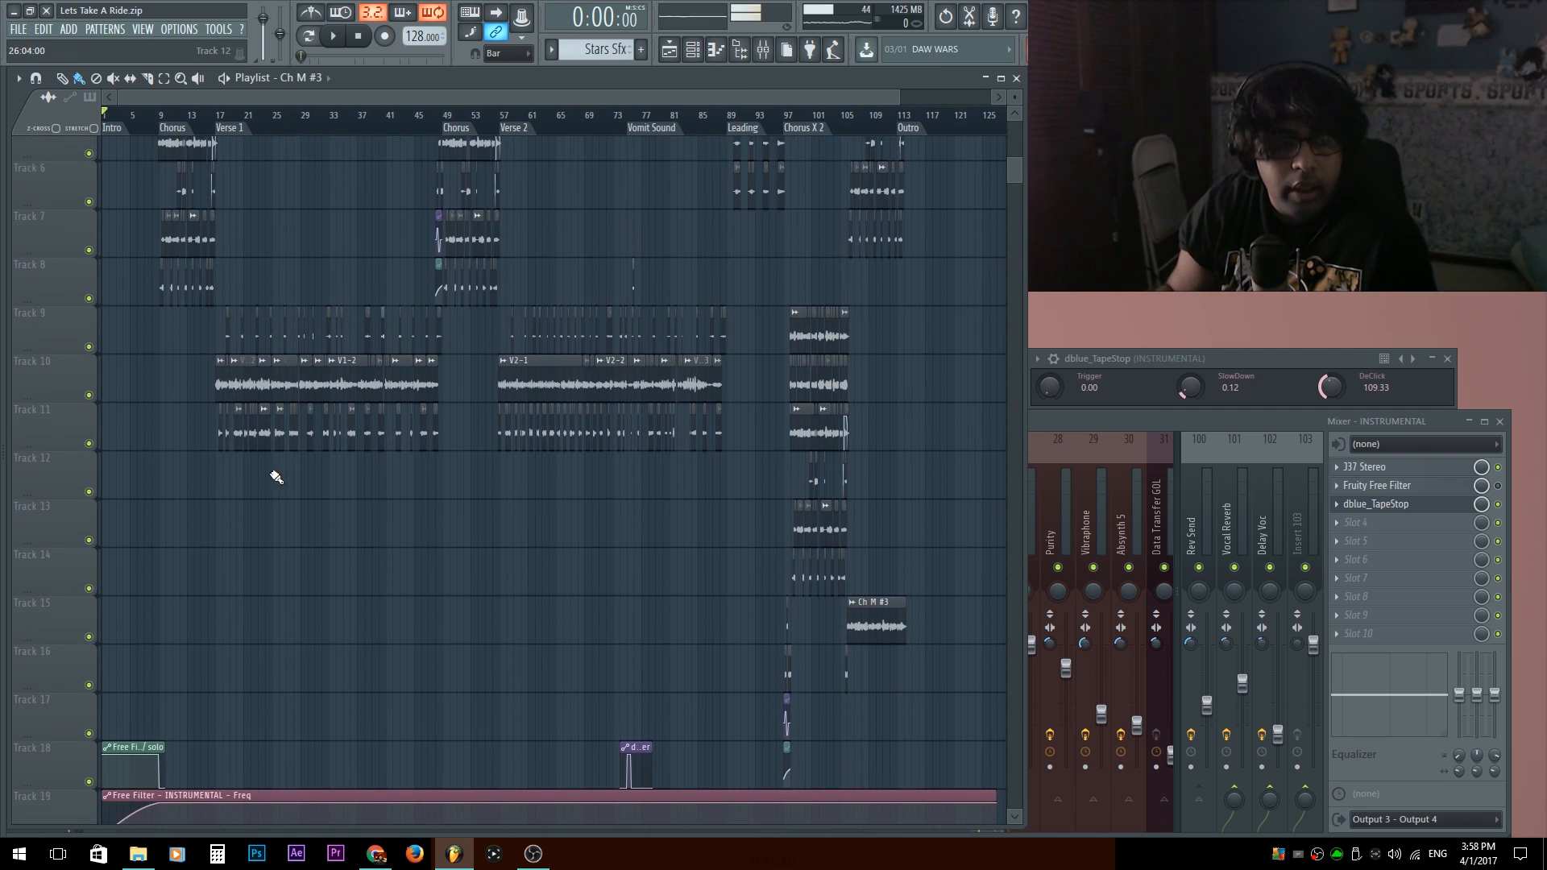
scroll(277, 476, "up", 2)
left_click_drag(362, 597, 580, 611)
scroll(580, 611, "down", 1)
scroll(372, 341, "down", 3)
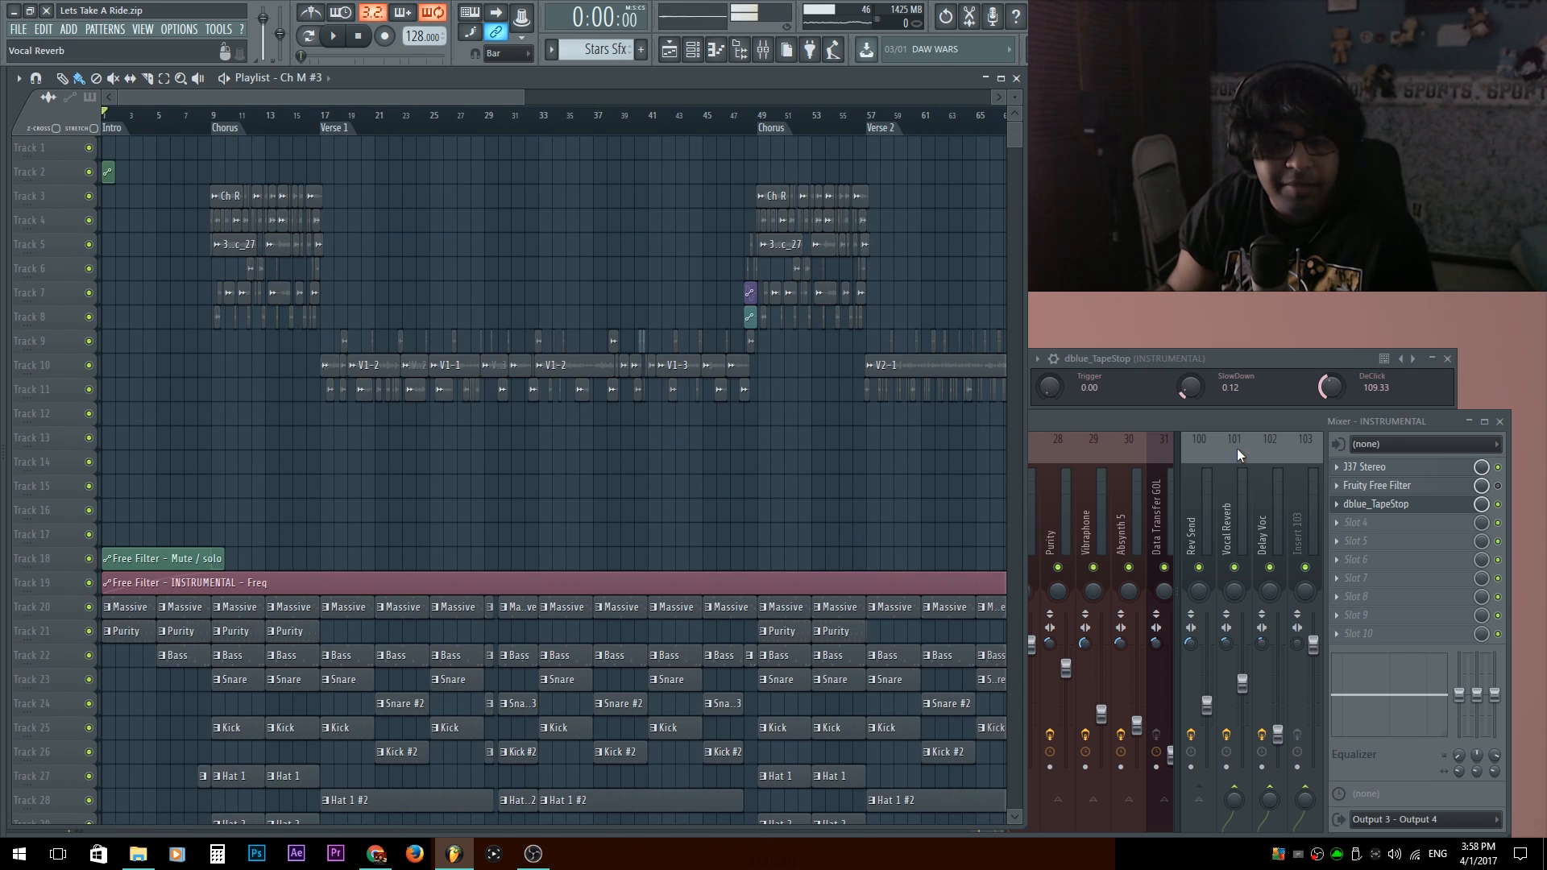
scroll(591, 482, "up", 2)
scroll(488, 418, "up", 3)
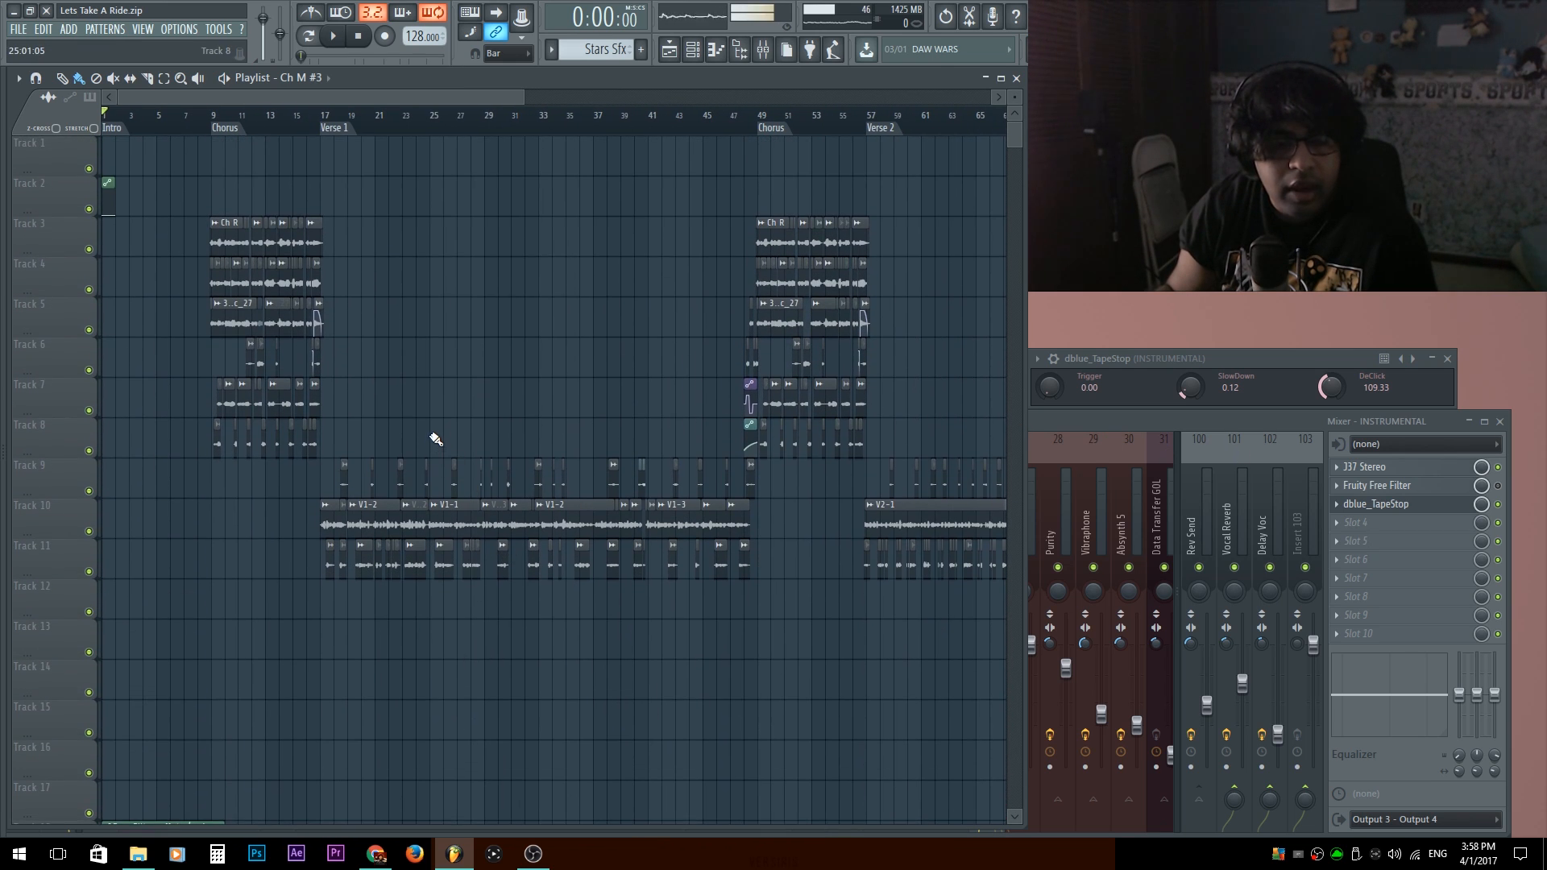
Inspect the Delay Voc, Vocal Reverb, INSTRUMENTAL, ALL VOCALS, Lead Vocals and Leading Delays inserts in the mixer for effects and routing.
left_click(1146, 414)
left_click(1242, 499)
left_click(1278, 515)
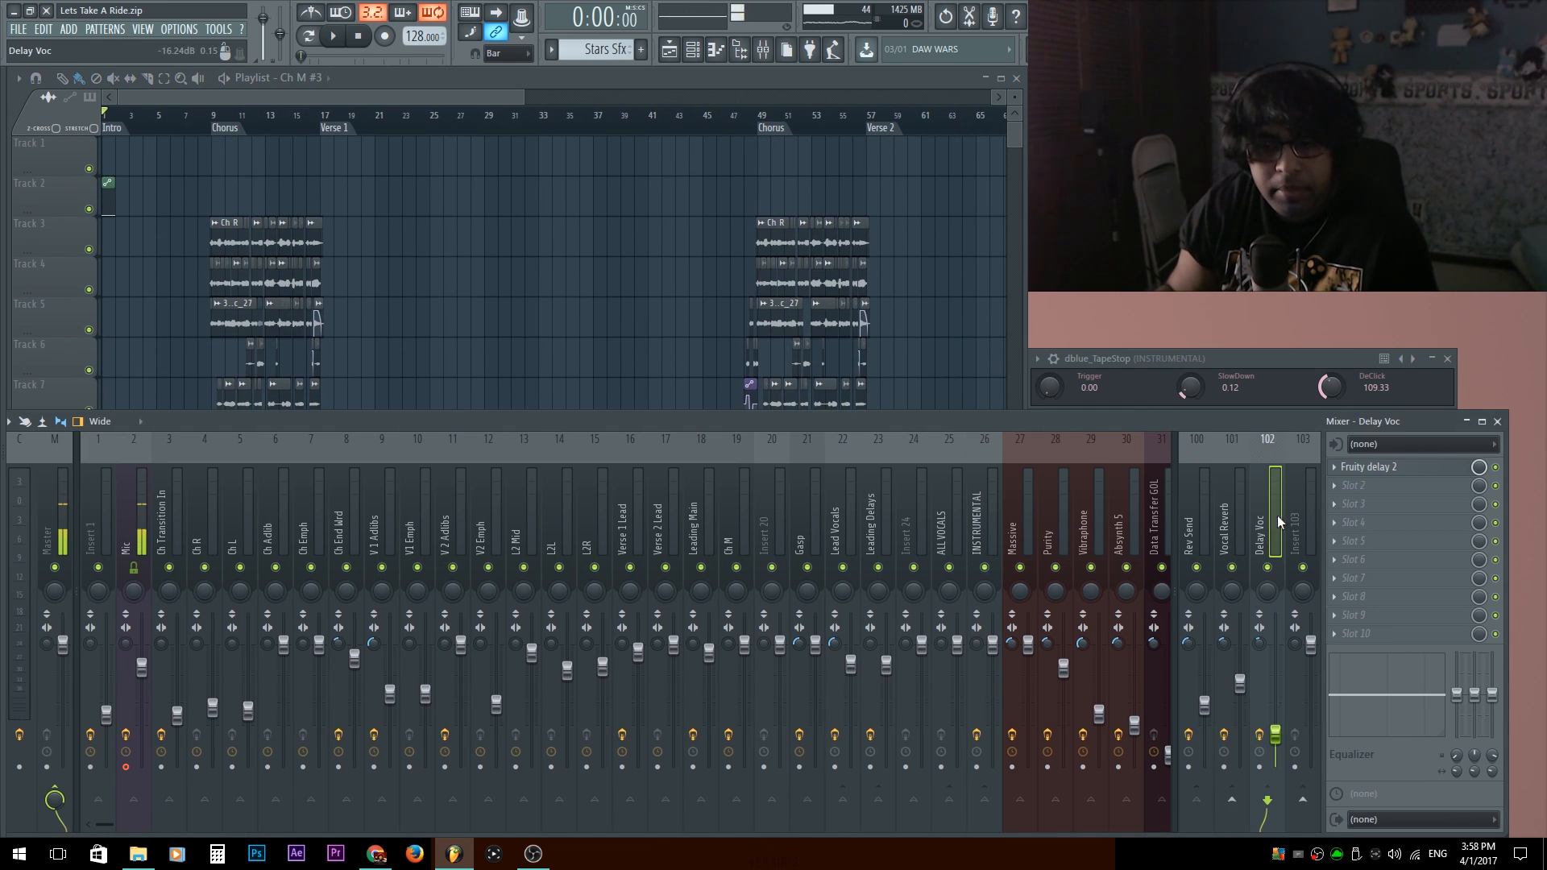
left_click(1238, 544)
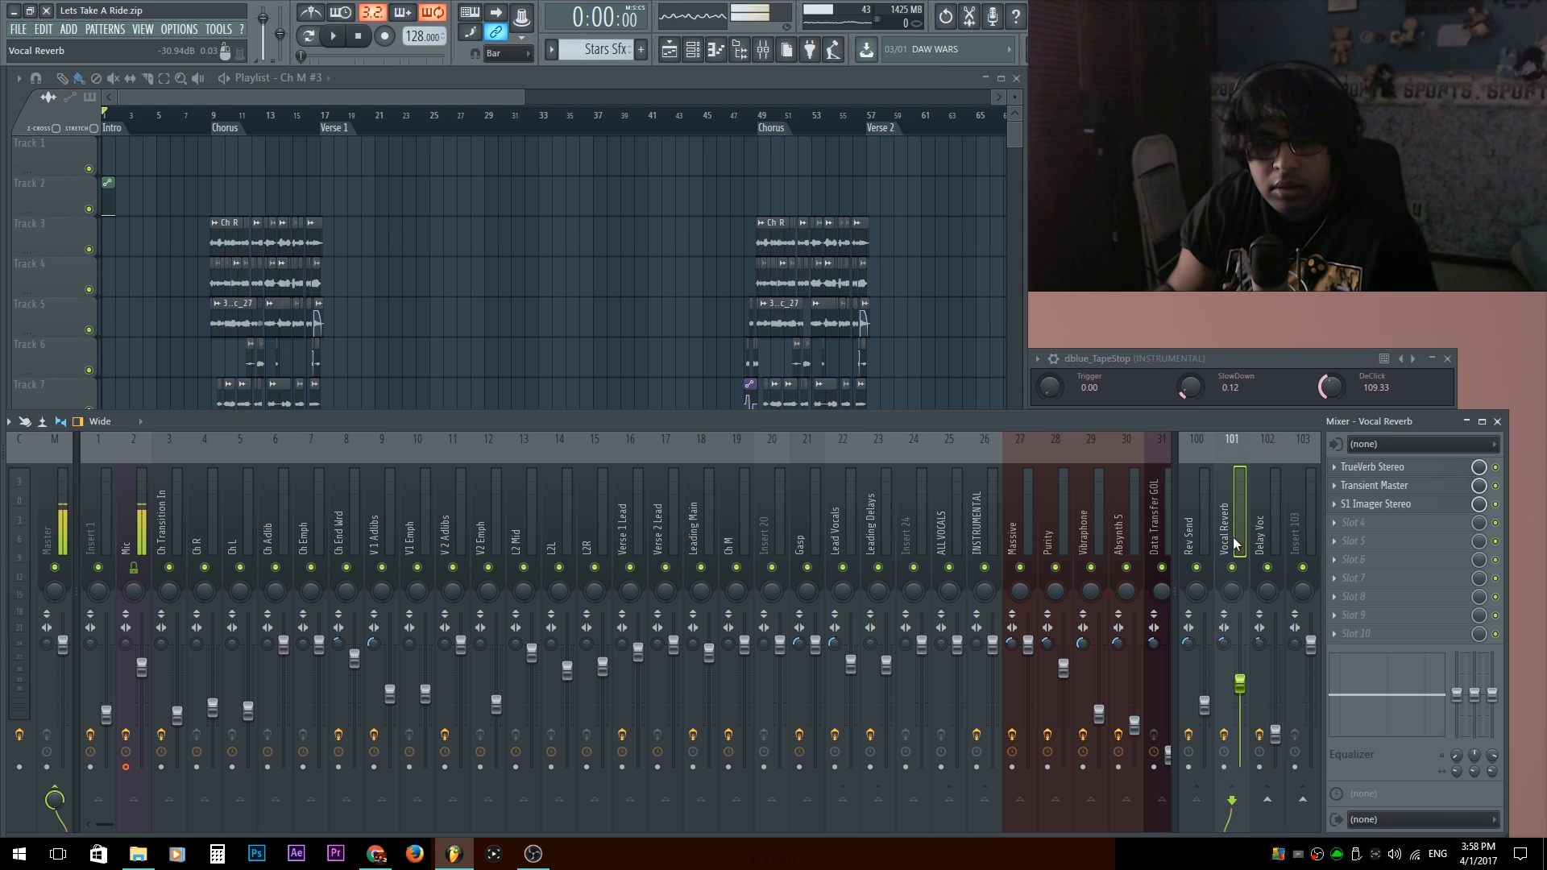
left_click(994, 485)
left_click(954, 509)
left_click(849, 510)
left_click(884, 515)
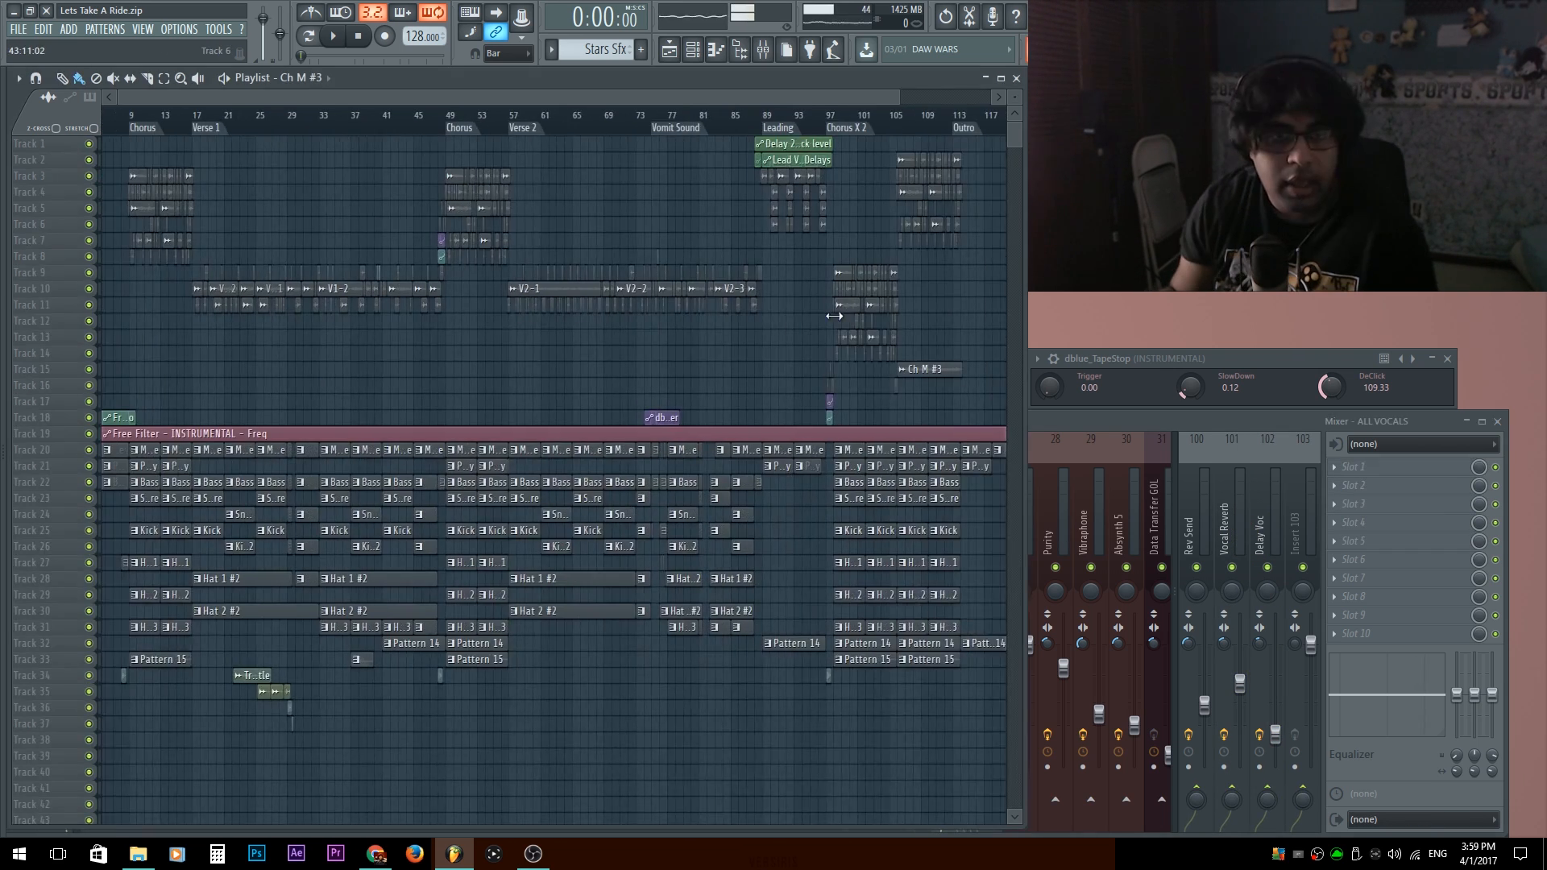
scroll(837, 319, "down", 1)
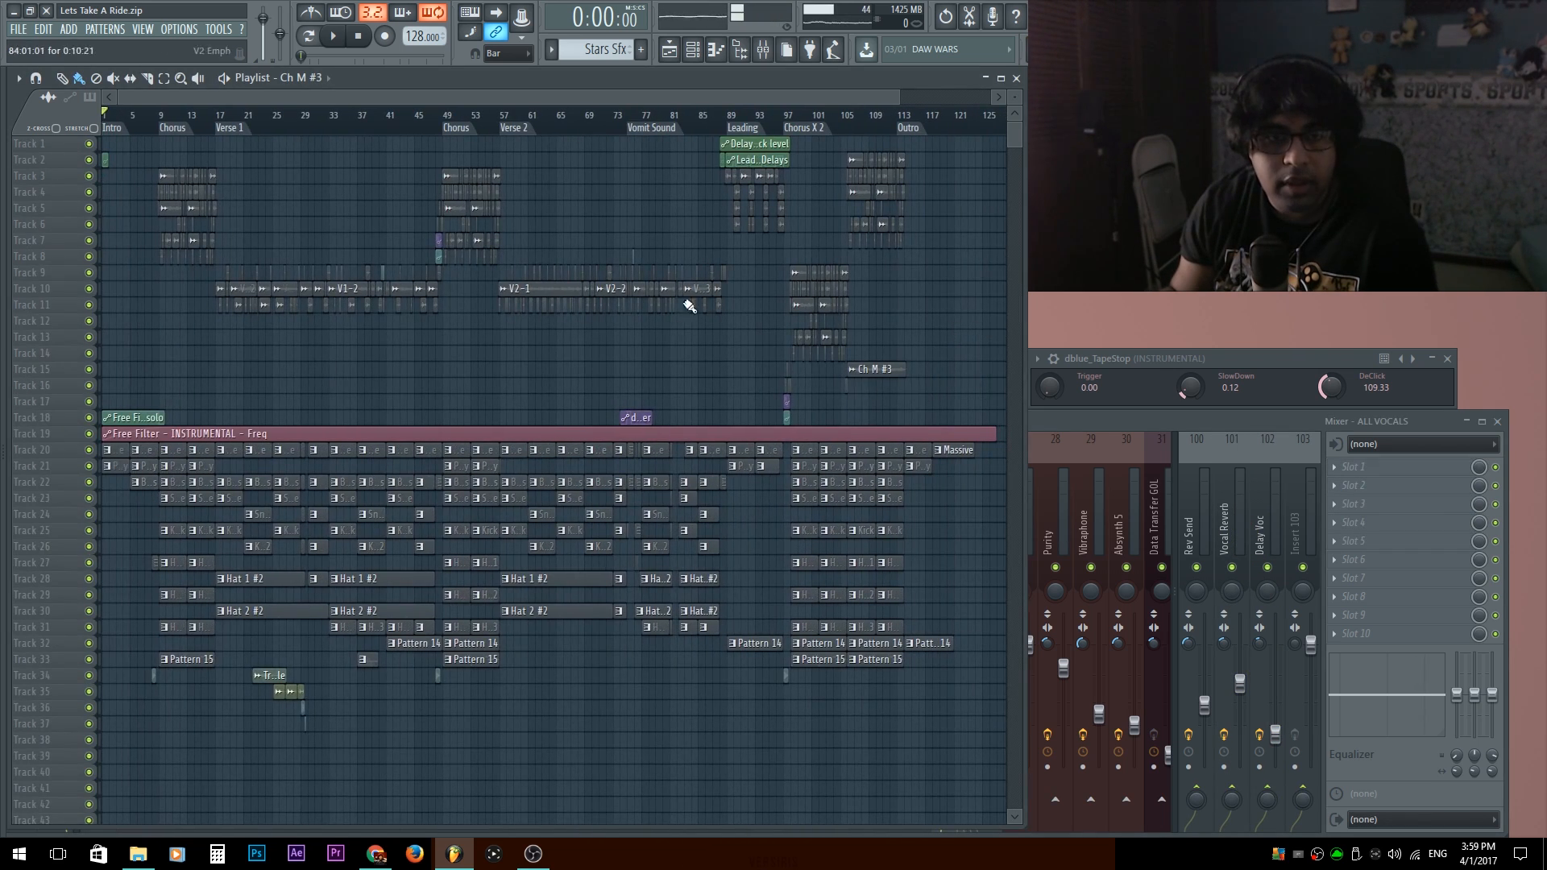
Select the second Chorus section, bars 49 to 57, as the playlist time range and deselect its clips.
scroll(628, 211, "down", 1)
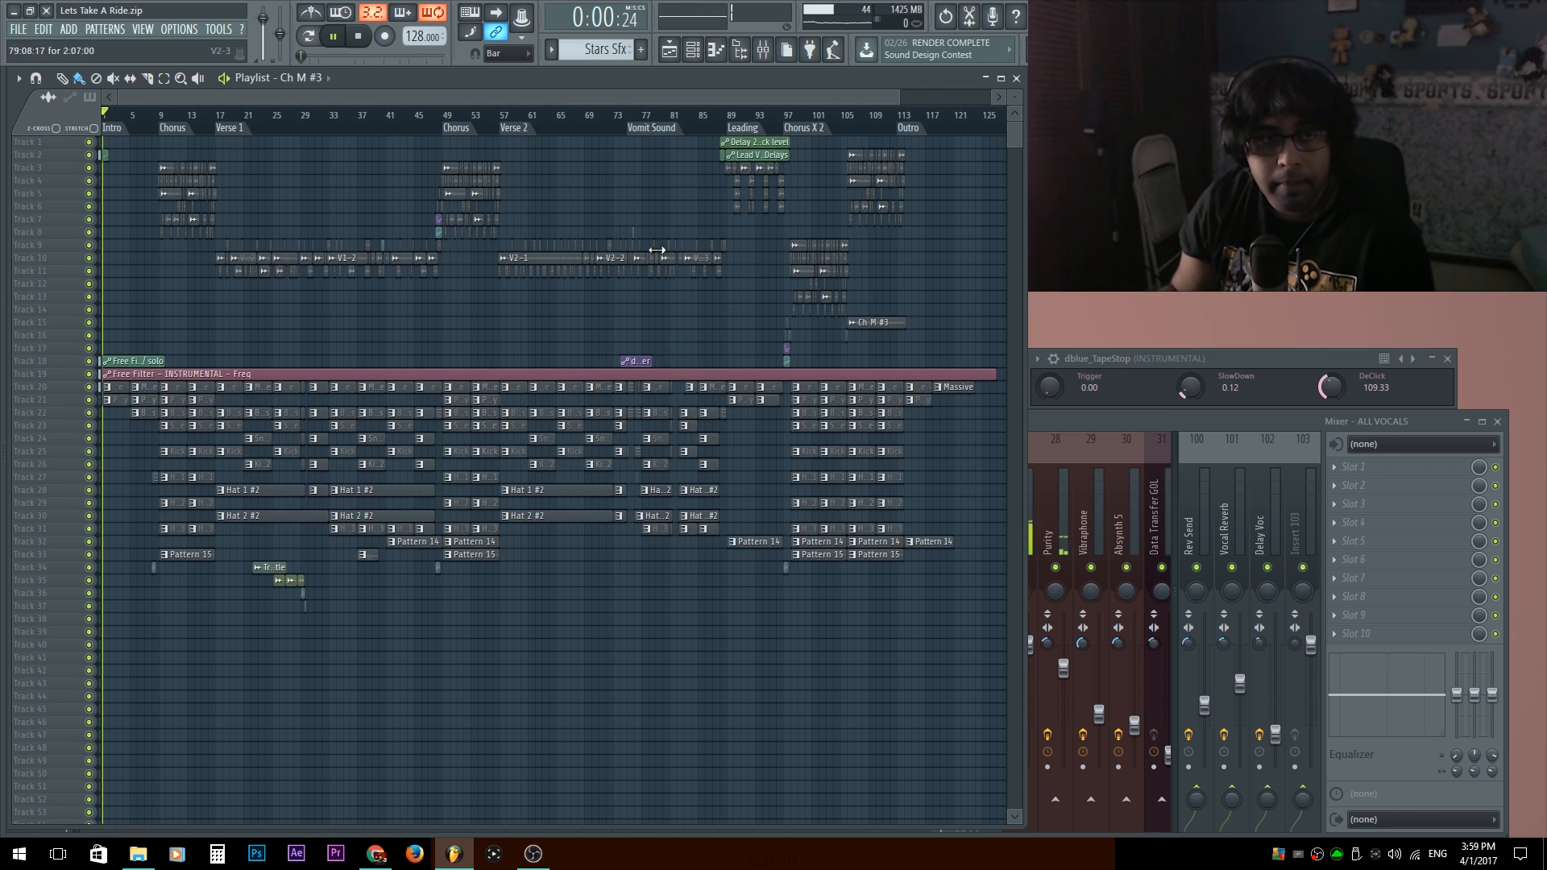
double_click(456, 128)
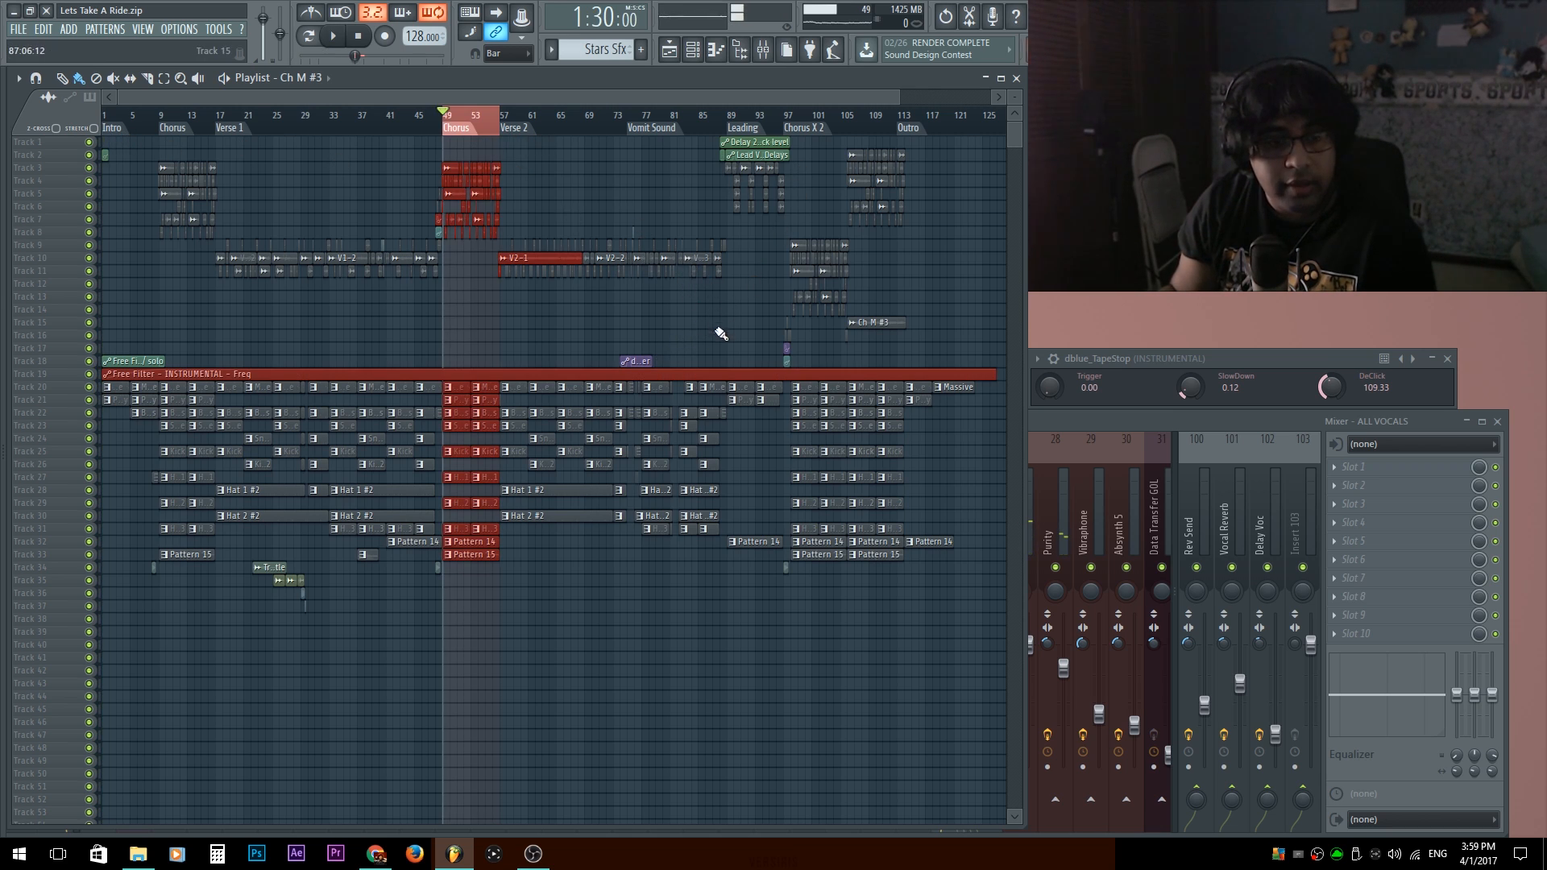
scroll(482, 329, "up", 3)
left_click(439, 324, "ctrl")
scroll(484, 329, "left", 2)
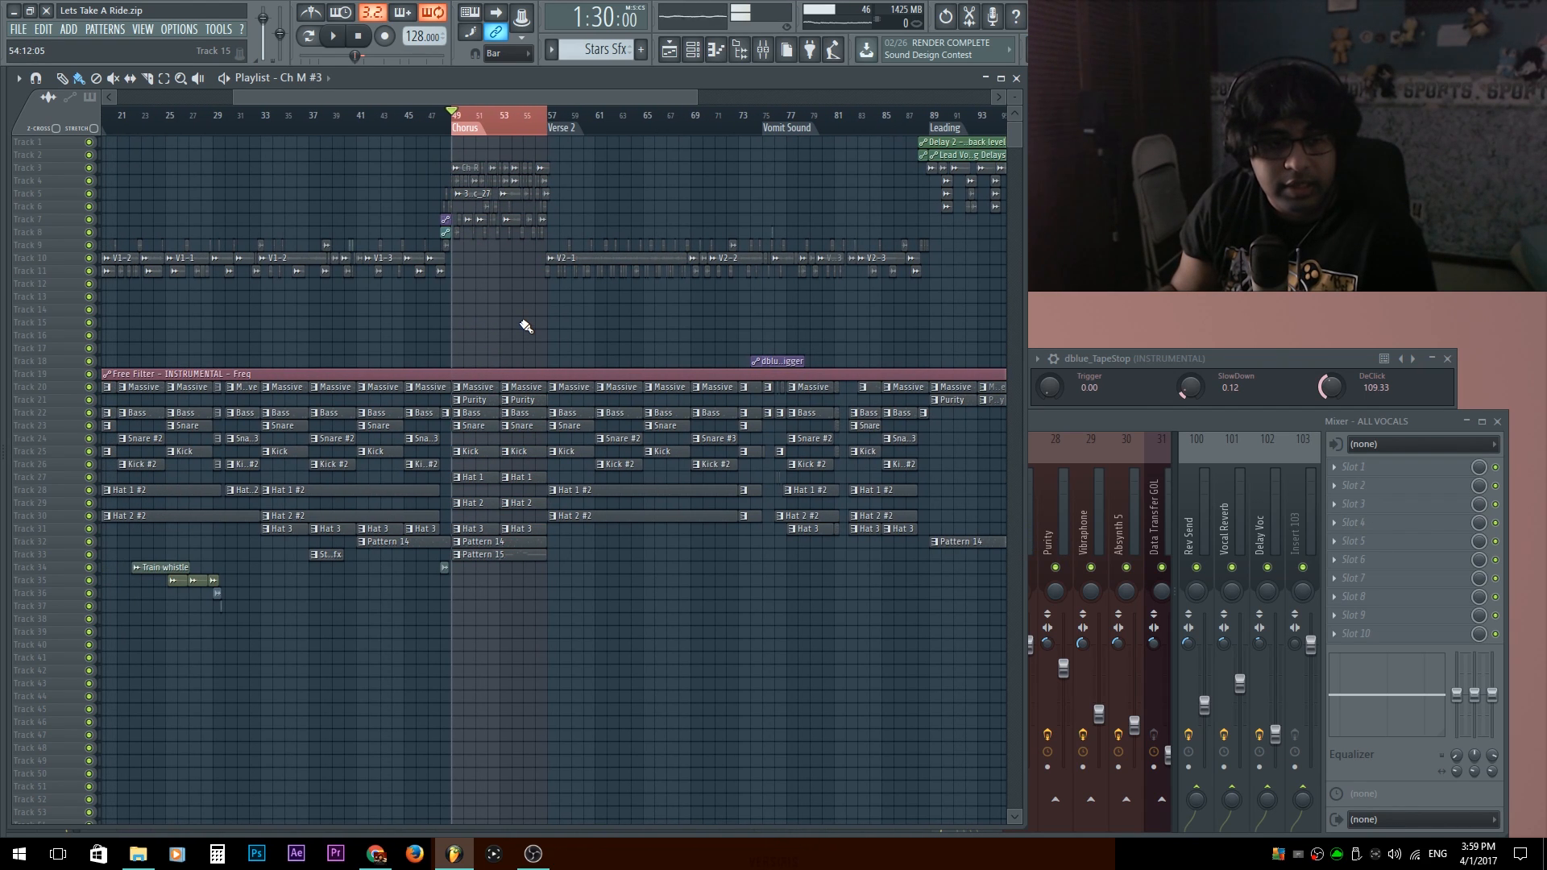
Review the ALL VOCALS, Current, INSTRUMENTAL and Vocal Reverb tracks in the mixer to check their effects and routing.
left_click(1108, 419)
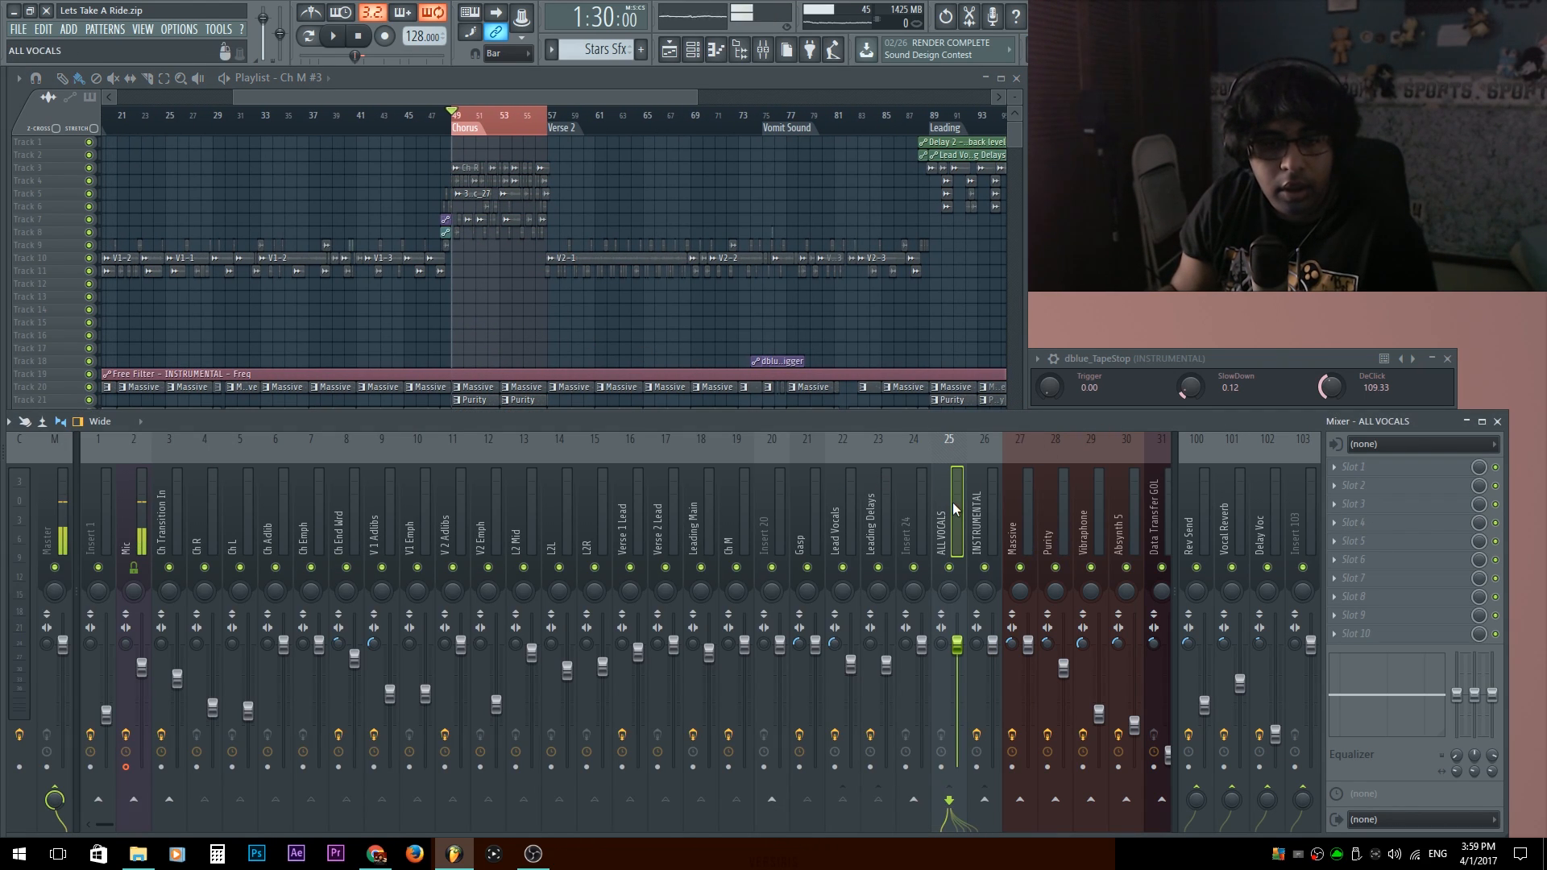
left_click(22, 537)
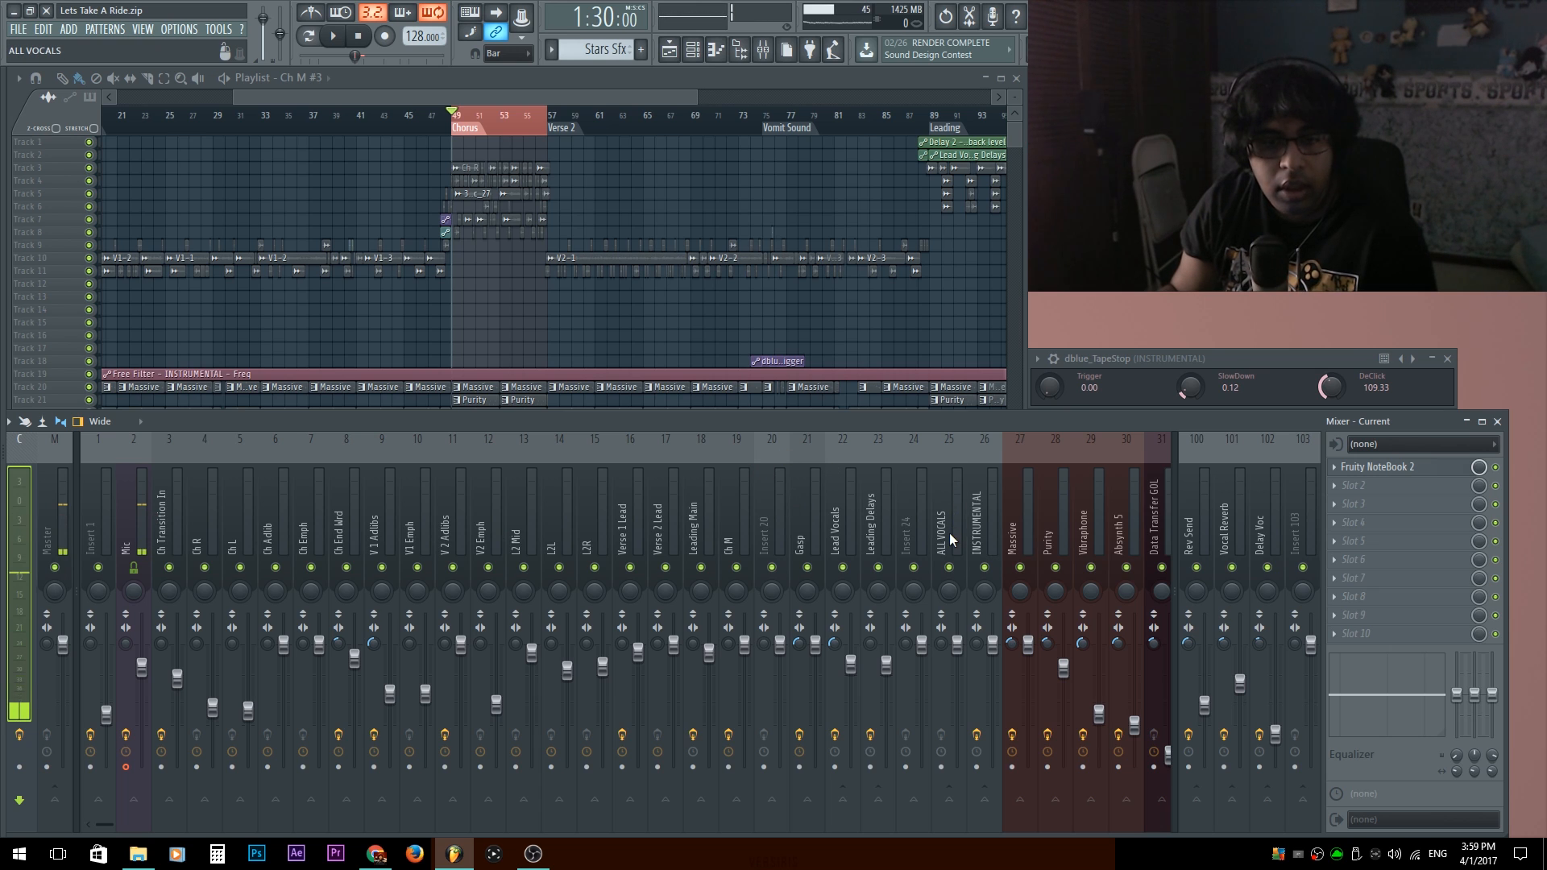
left_click(987, 518)
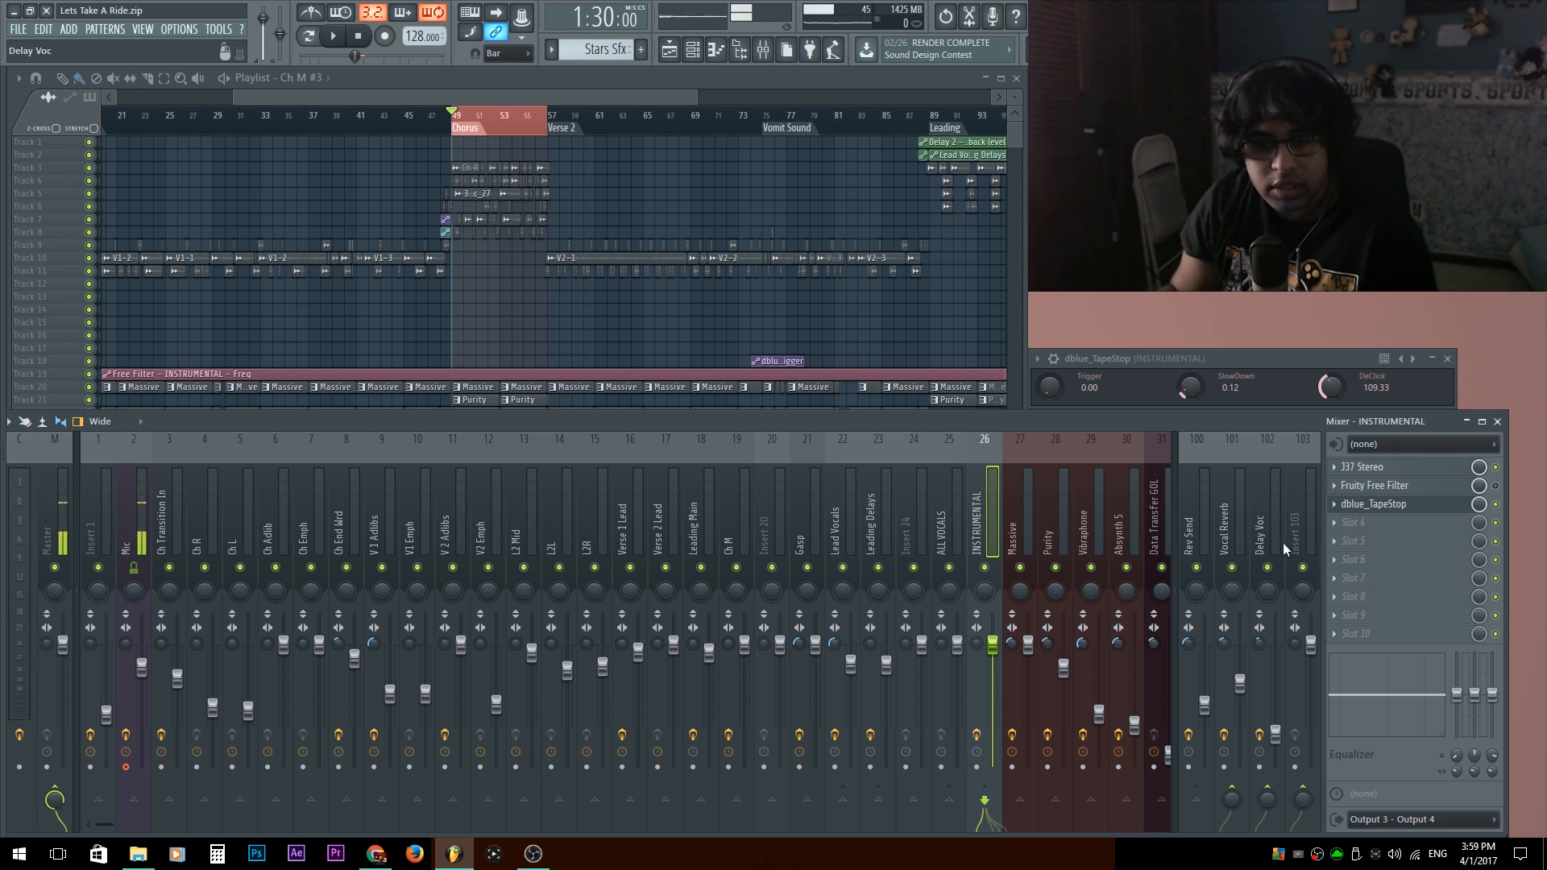
left_click(1233, 528)
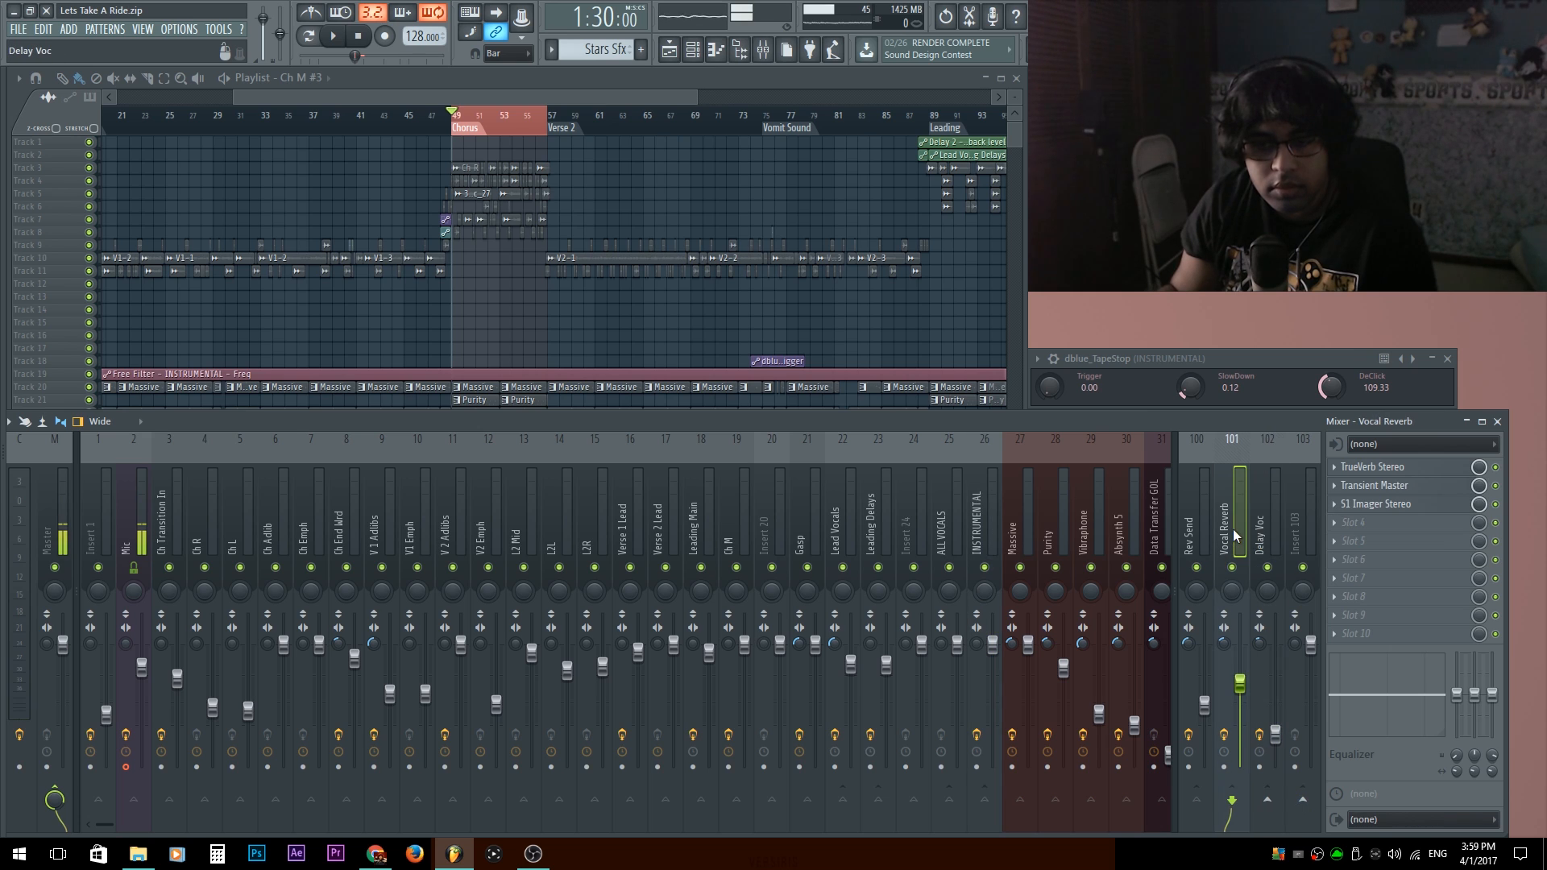
Check the ALL VOCALS track's routing sends and the Vocal Reverb effect chain in the mixer.
left_click(941, 535)
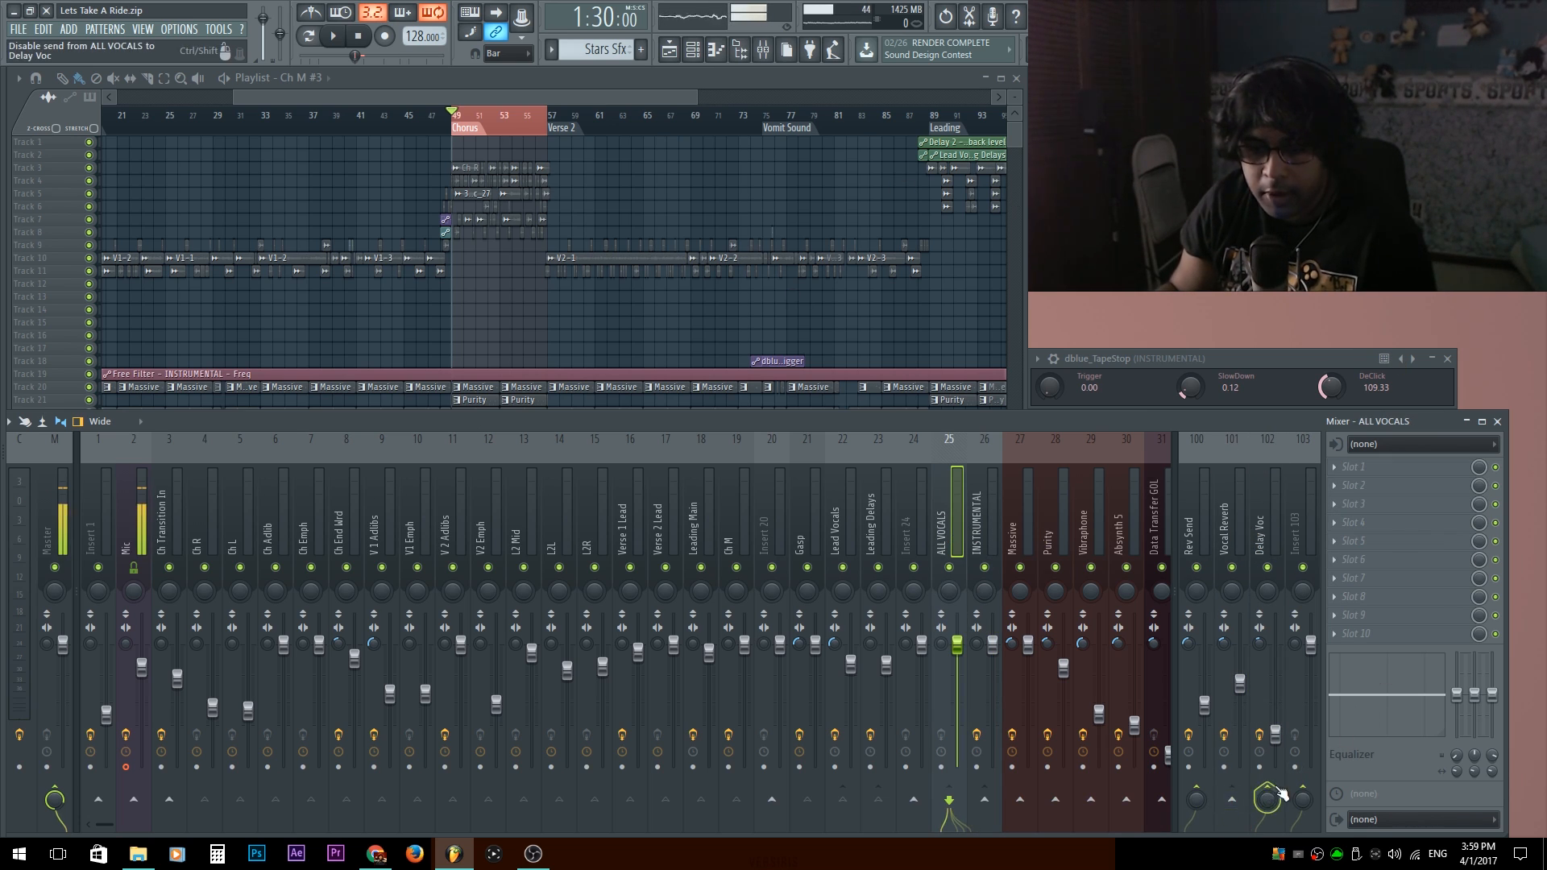
left_click(1232, 530)
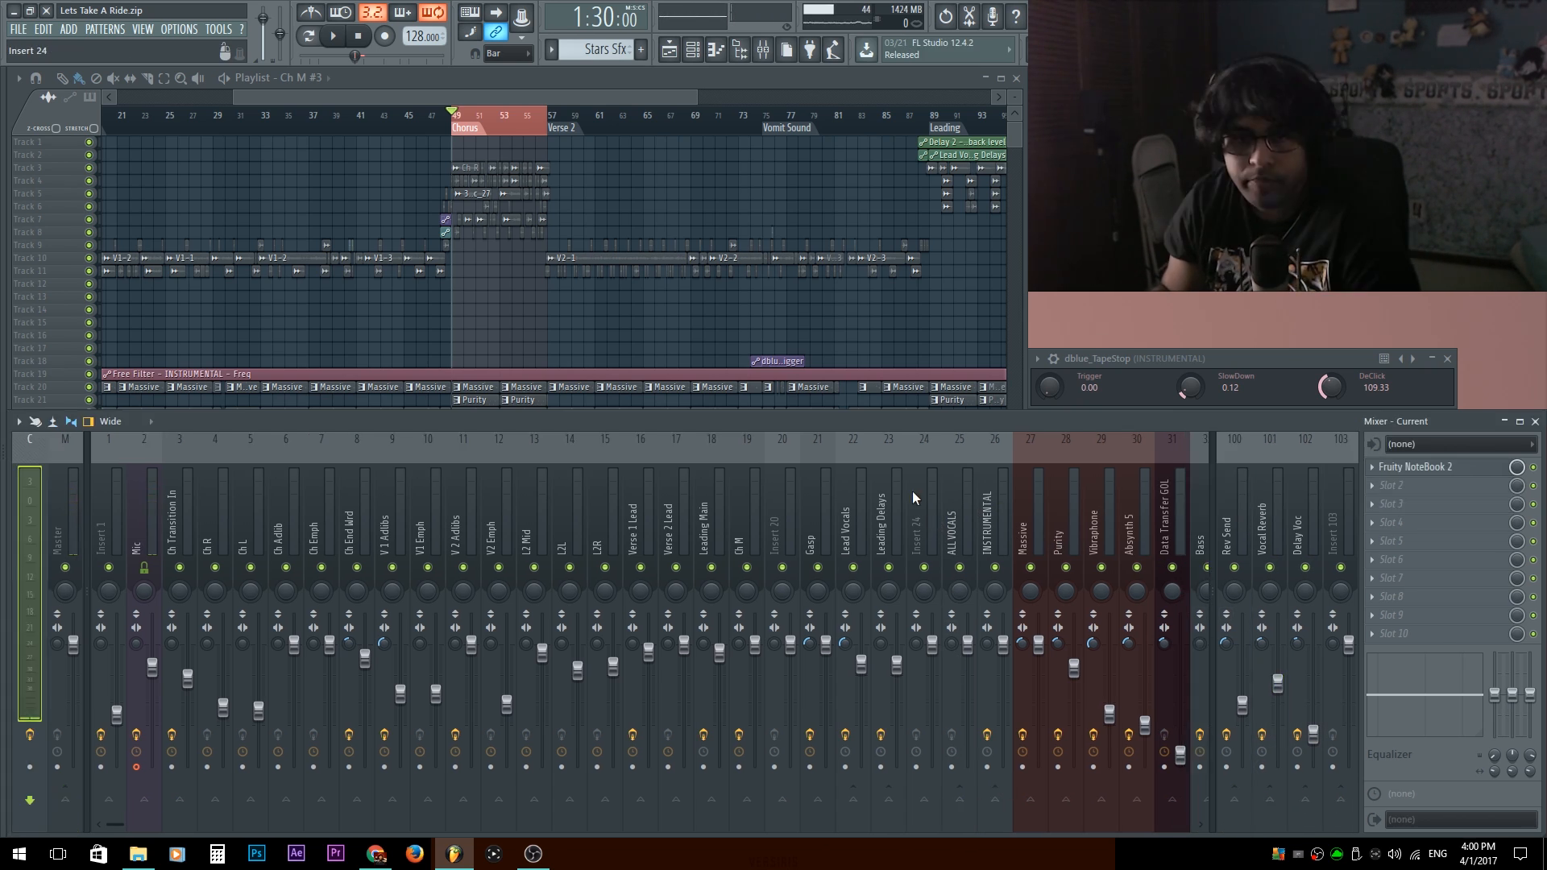
key("space")
key("space")
Play the chorus while watching the levels of the Master and Current mixer tracks.
left_click(76, 499)
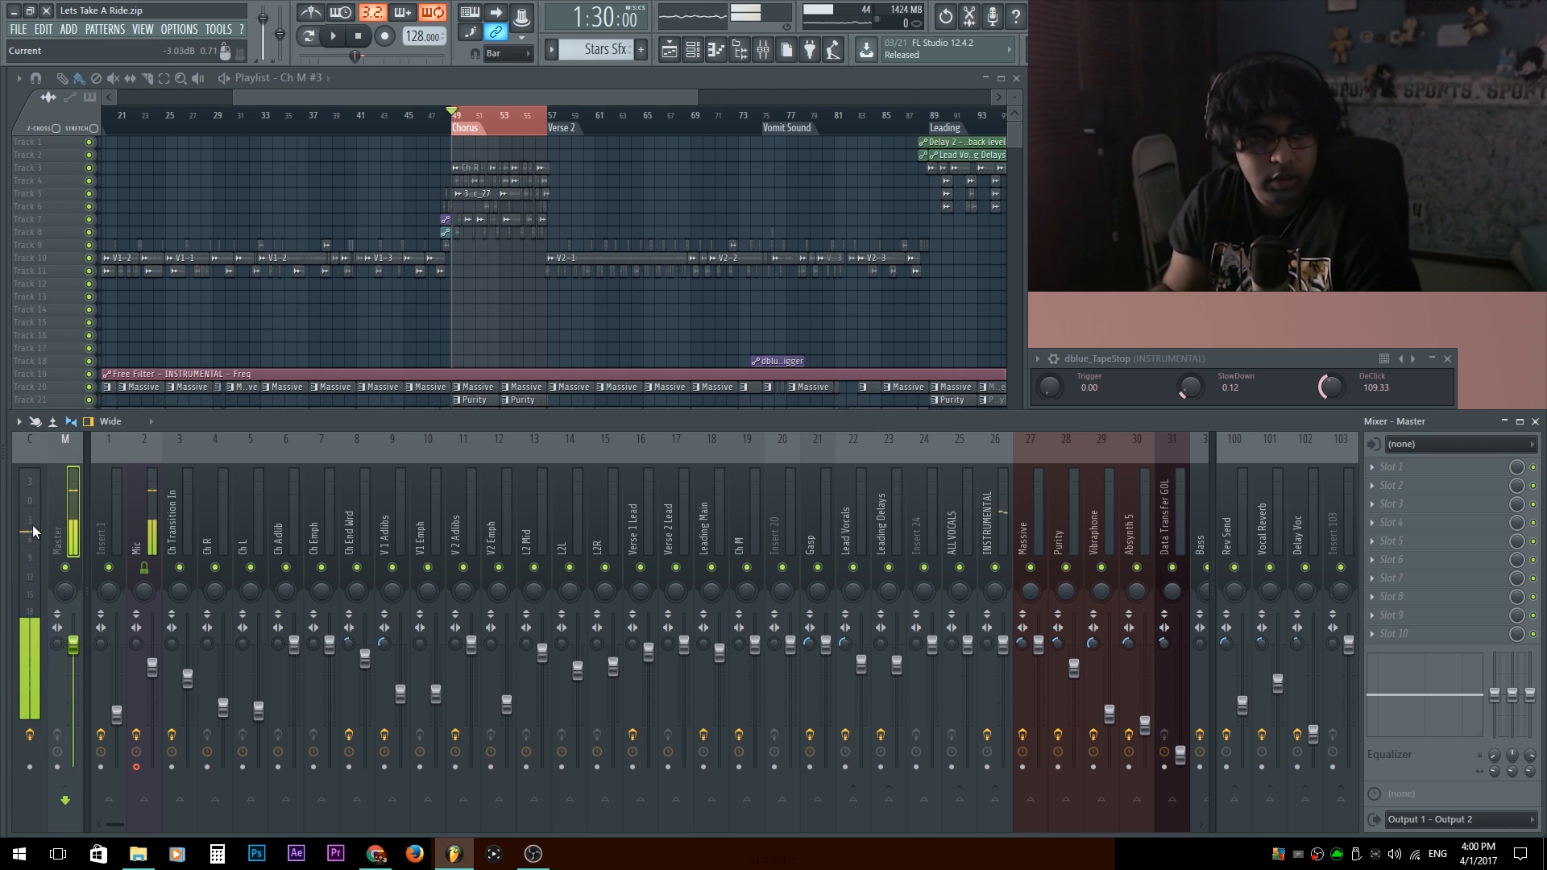
key("space")
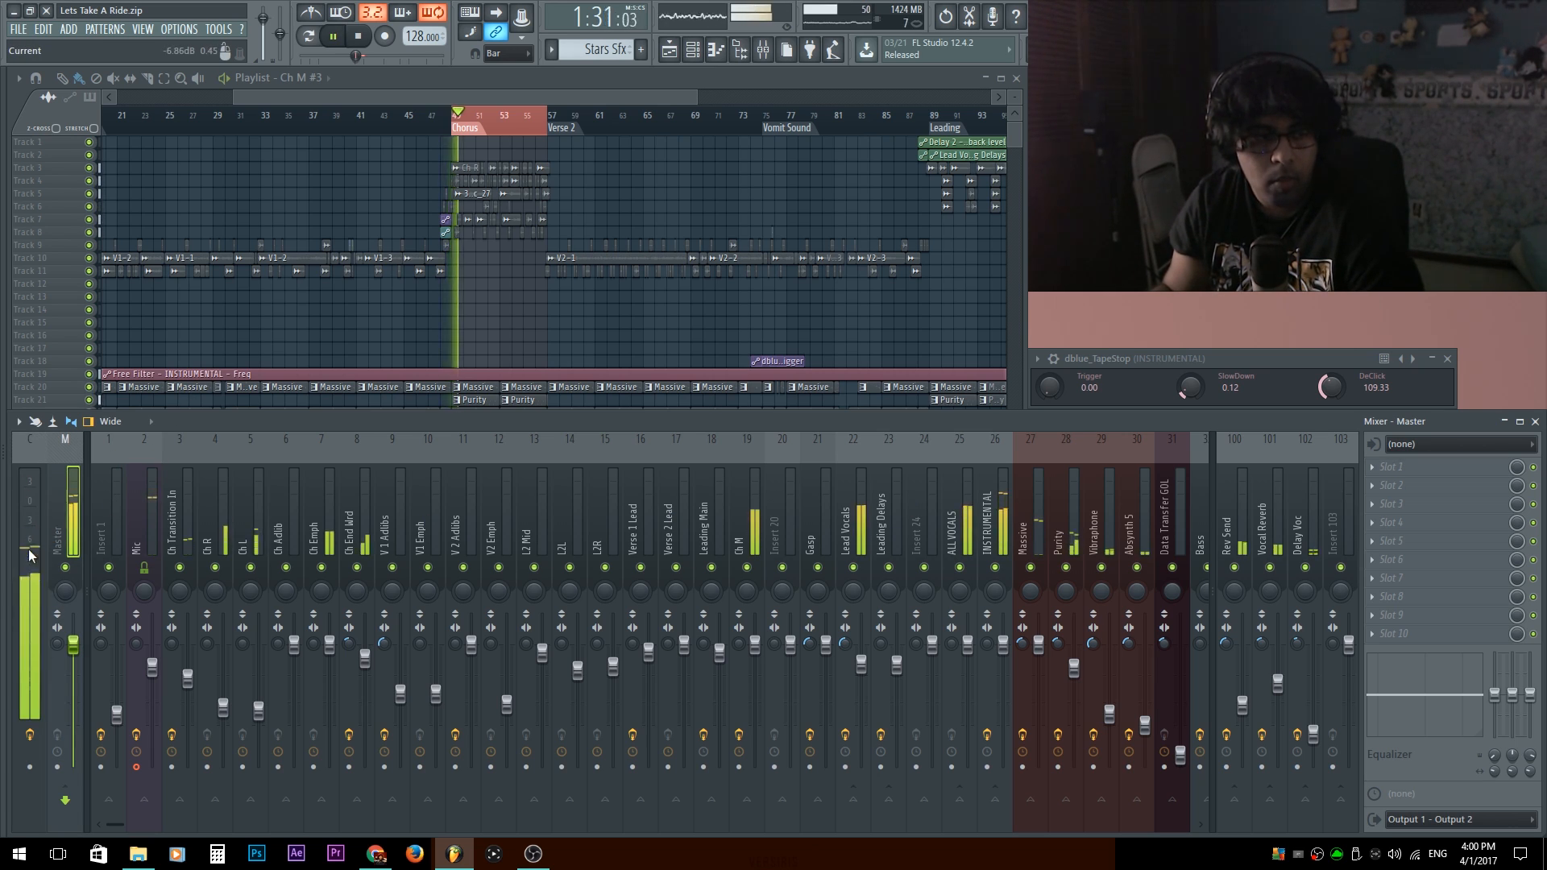
left_click(27, 548)
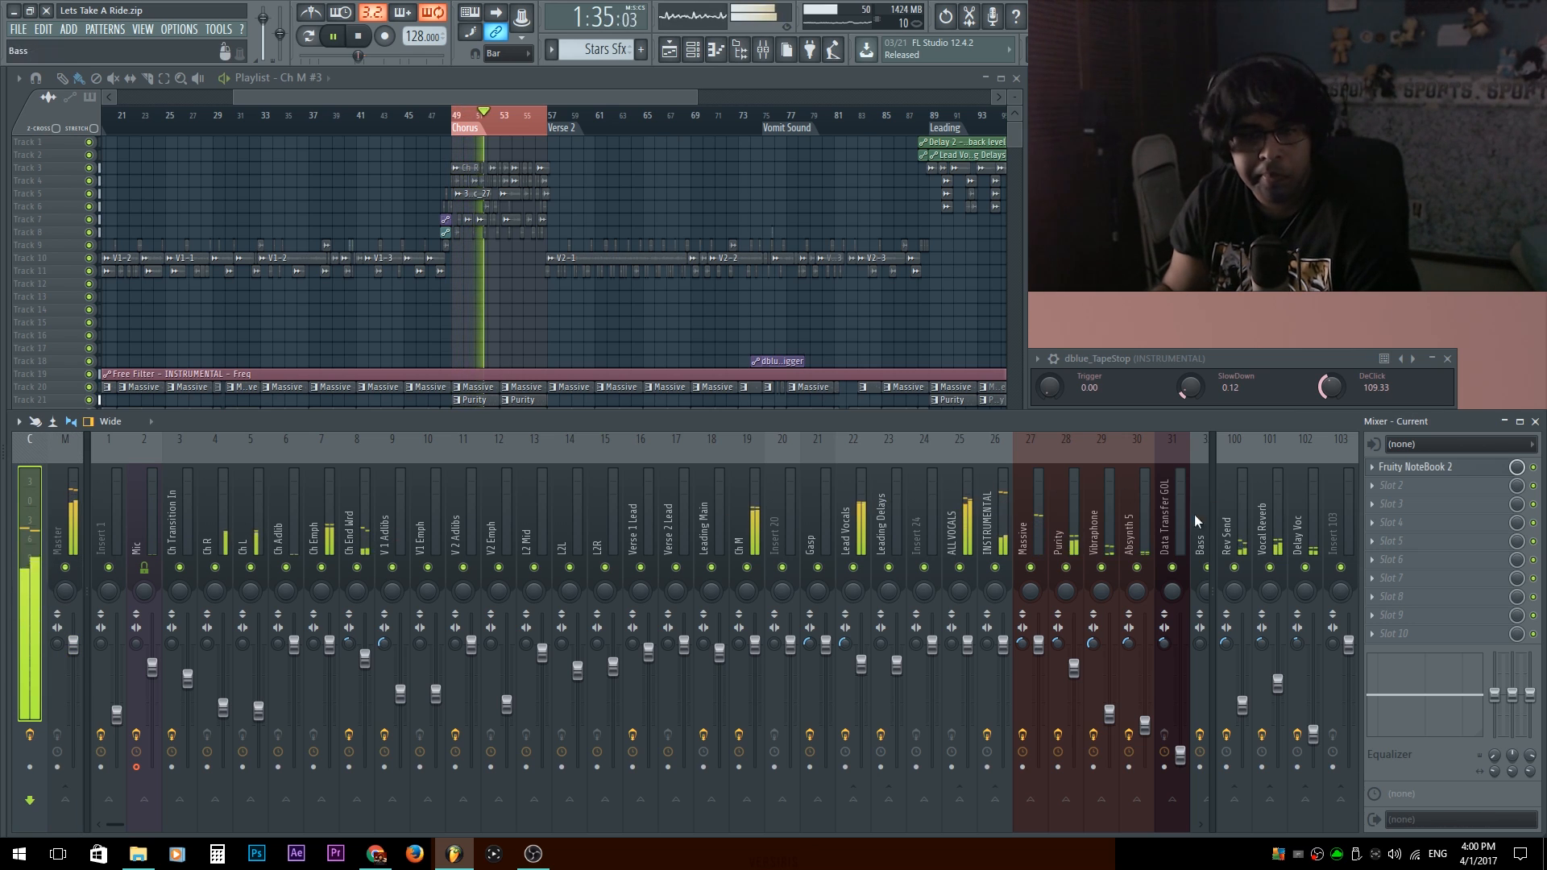
key("space")
Inspect the ALL VOCALS and INSTRUMENTAL buses, including the J37 Stereo tape effect on INSTRUMENTAL.
left_click_drag(966, 523, 991, 529)
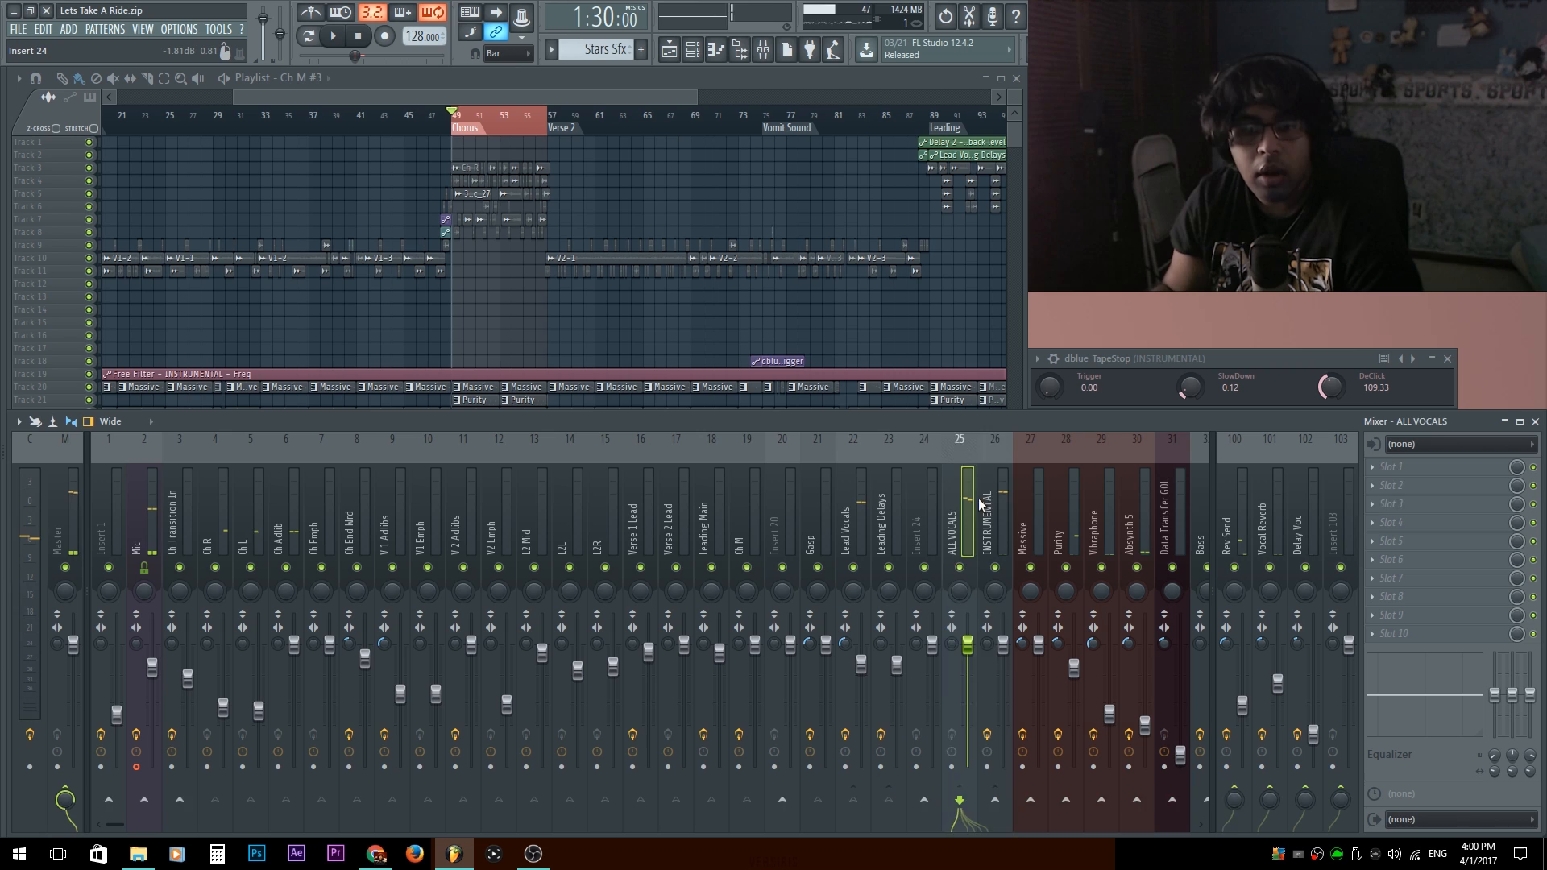
left_click(989, 515)
left_click(1447, 474)
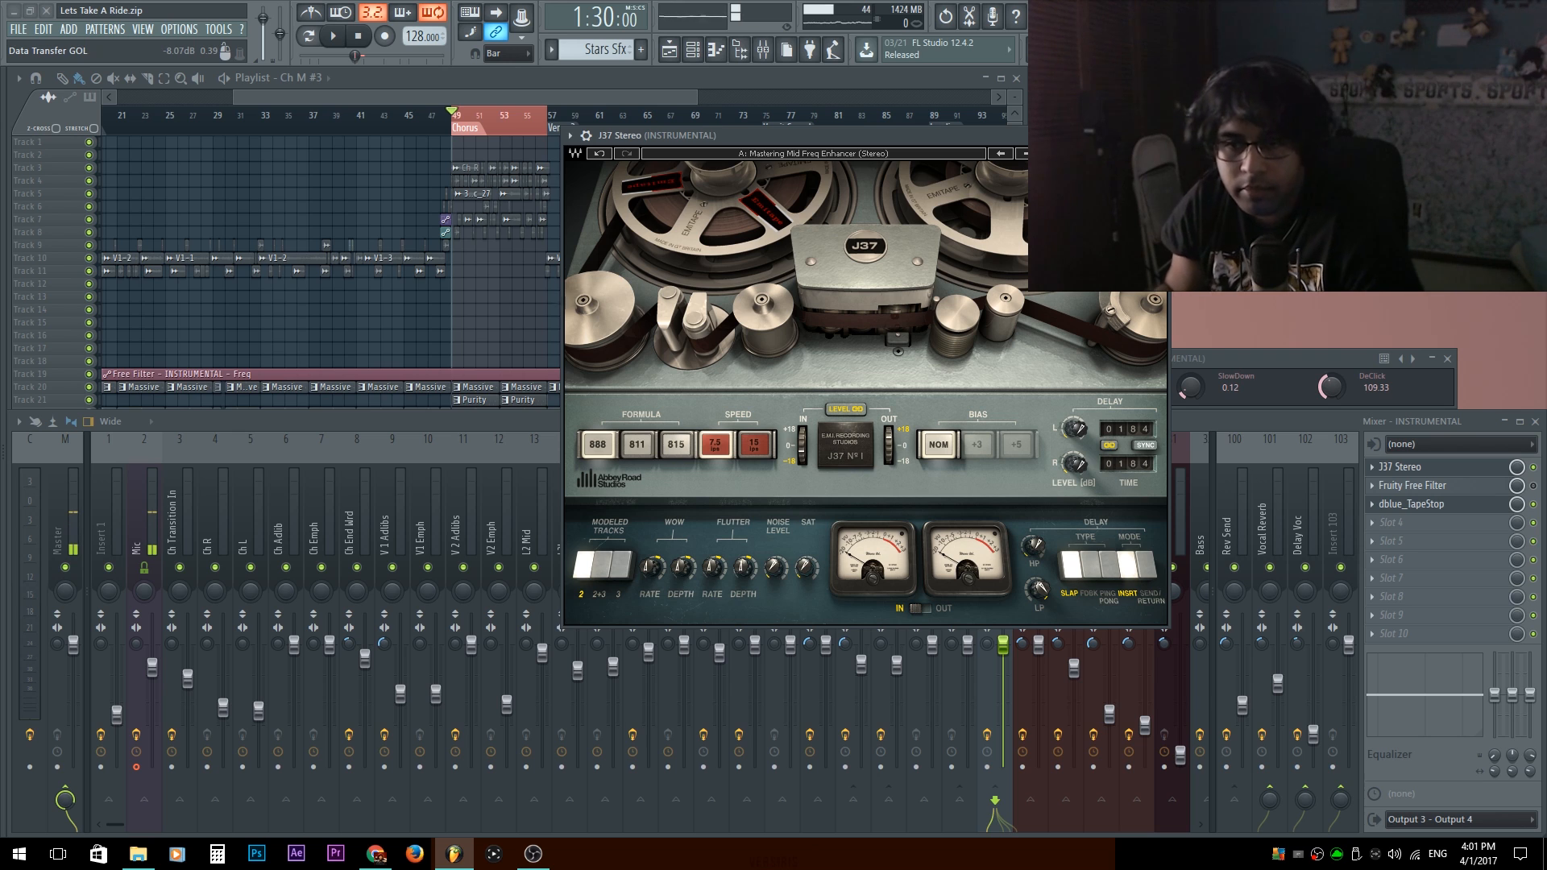
left_click(1428, 471)
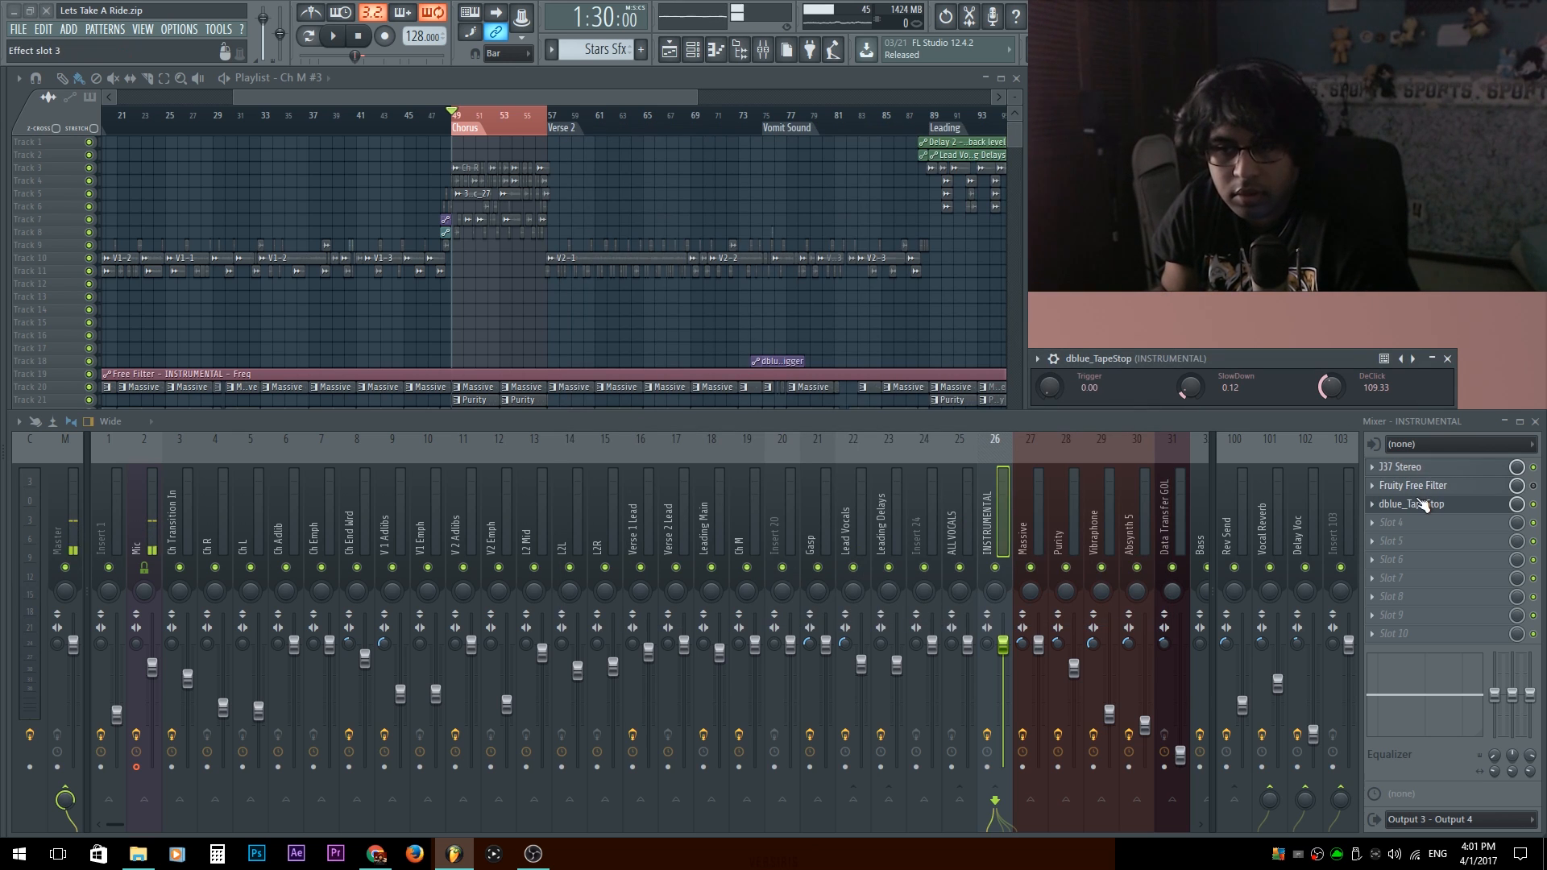
Load the mastering effect chain, from Q10 Stereo to L1 limiter Stereo, onto the Master track and raise the Mic track's volume.
left_click(71, 509)
right_click(71, 509)
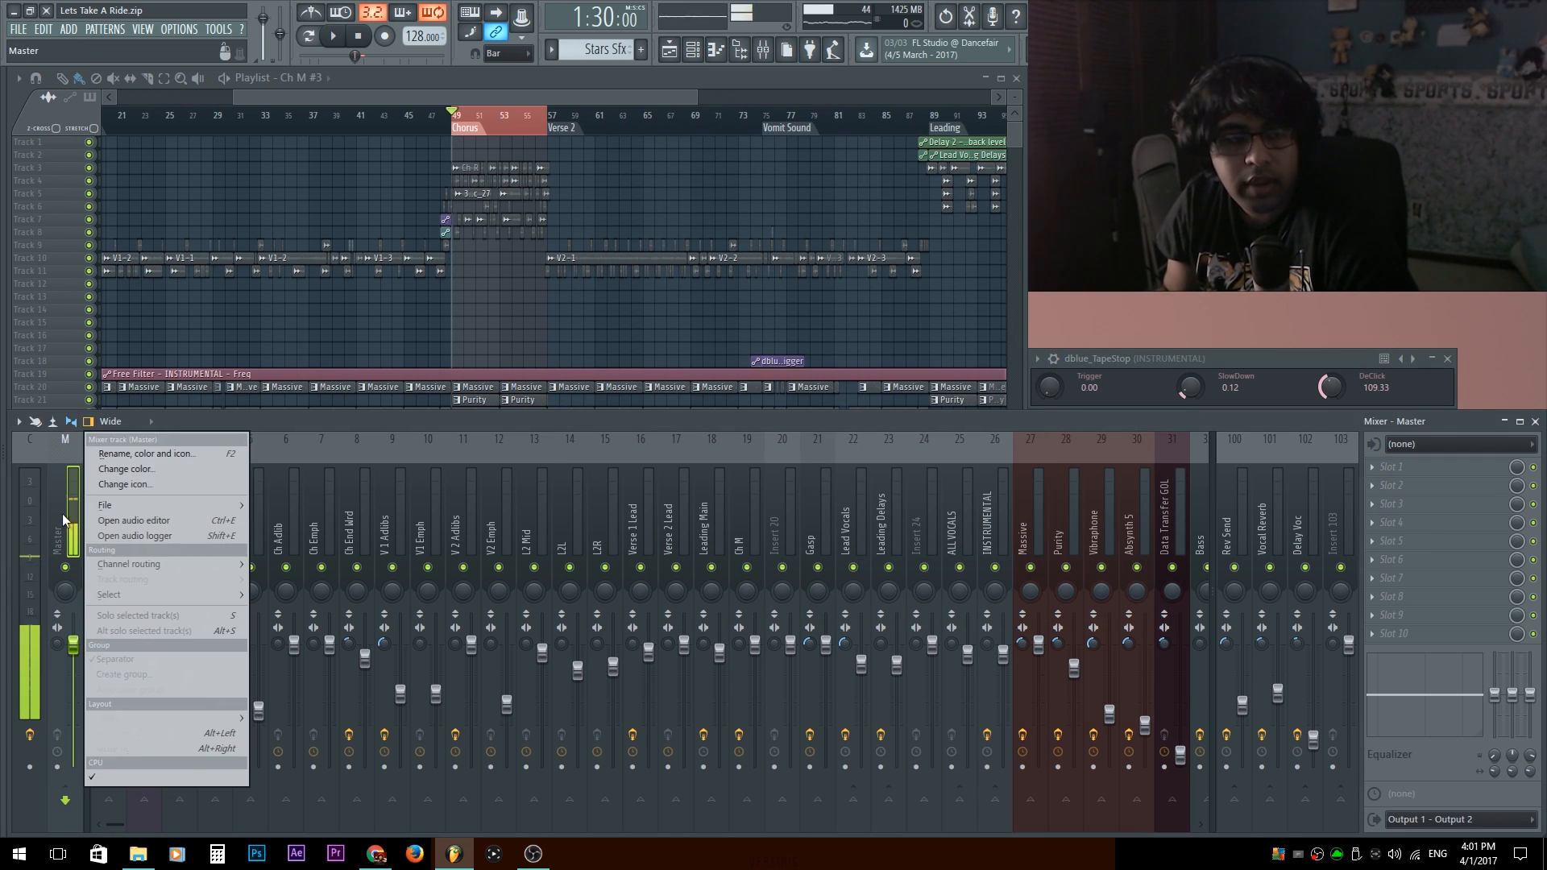
mouse_move(166, 505)
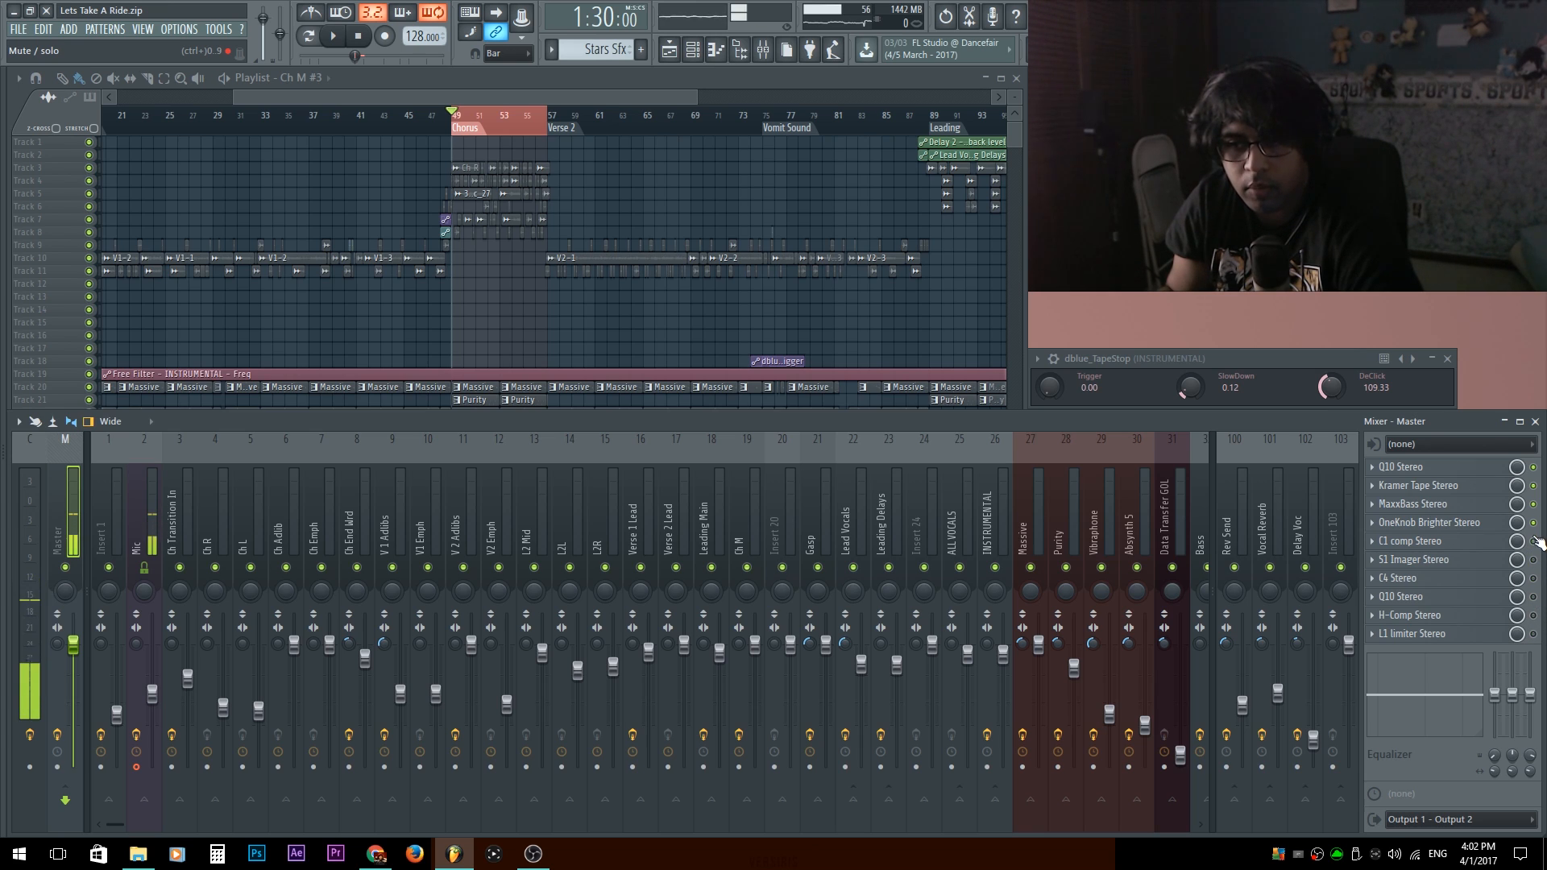
left_click_drag(151, 705, 159, 682)
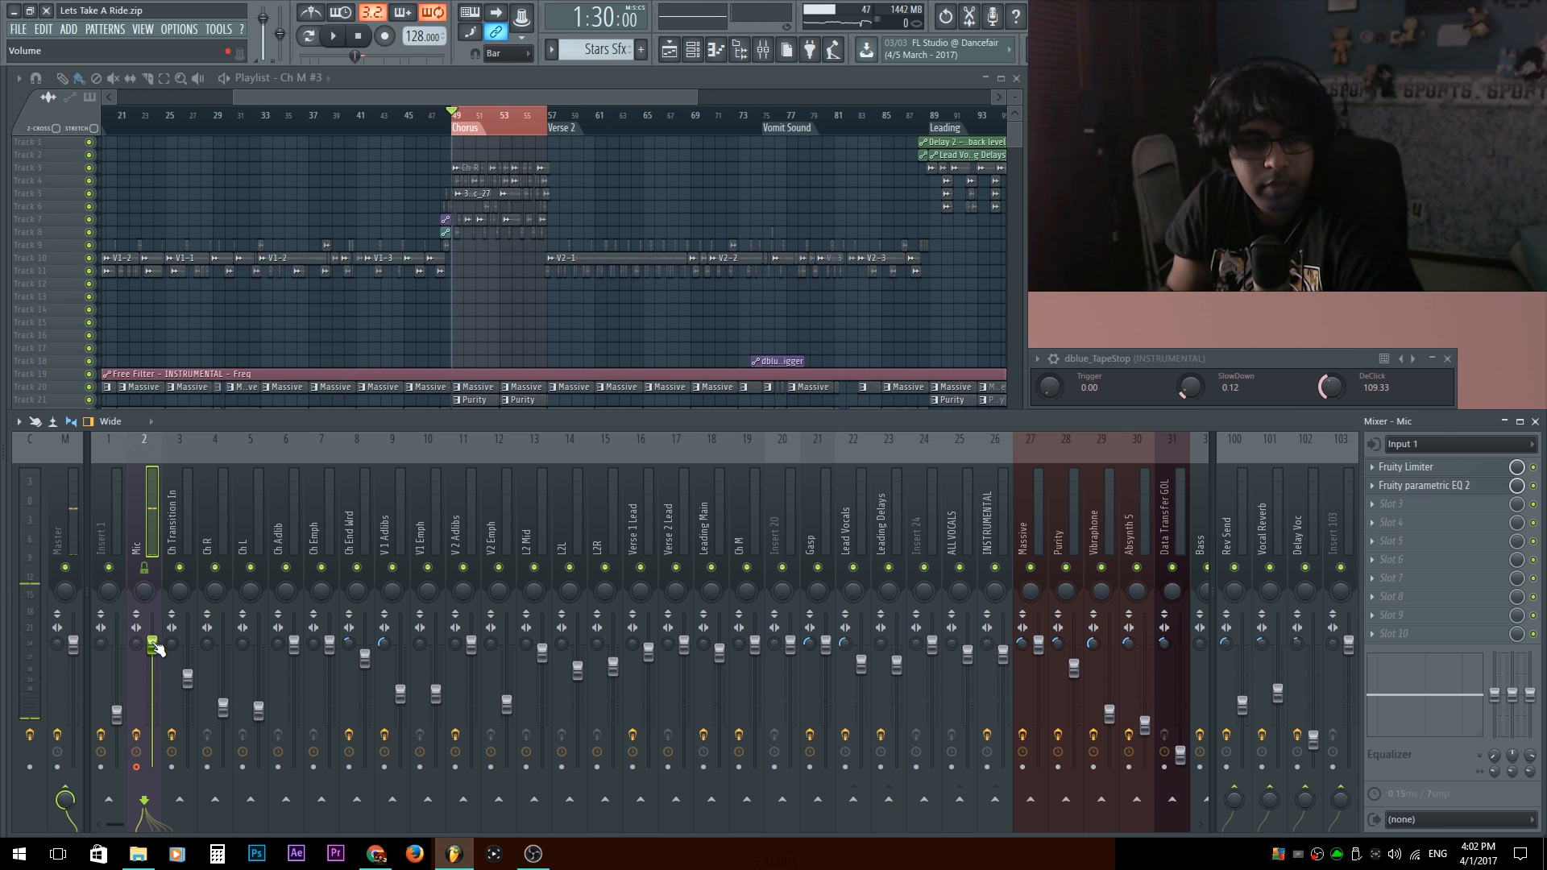
Review the first Q10 Stereo equalizer curve on the Master track and listen to the start of the chorus.
left_click(77, 481)
left_click(1441, 469)
left_click(1441, 469)
left_click(1441, 469)
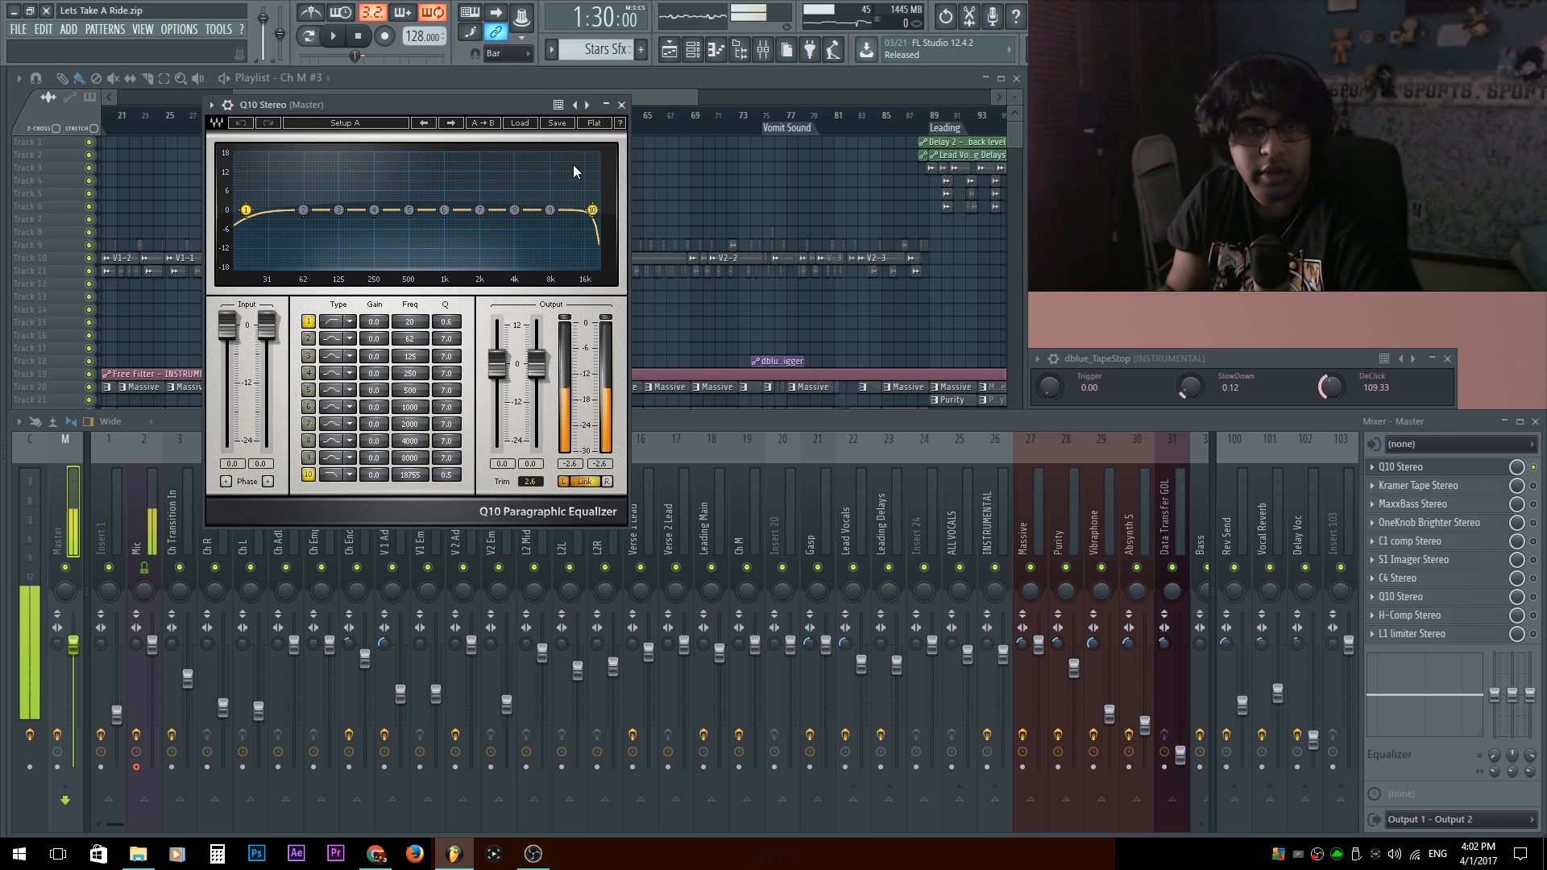
left_click(622, 105)
key("space")
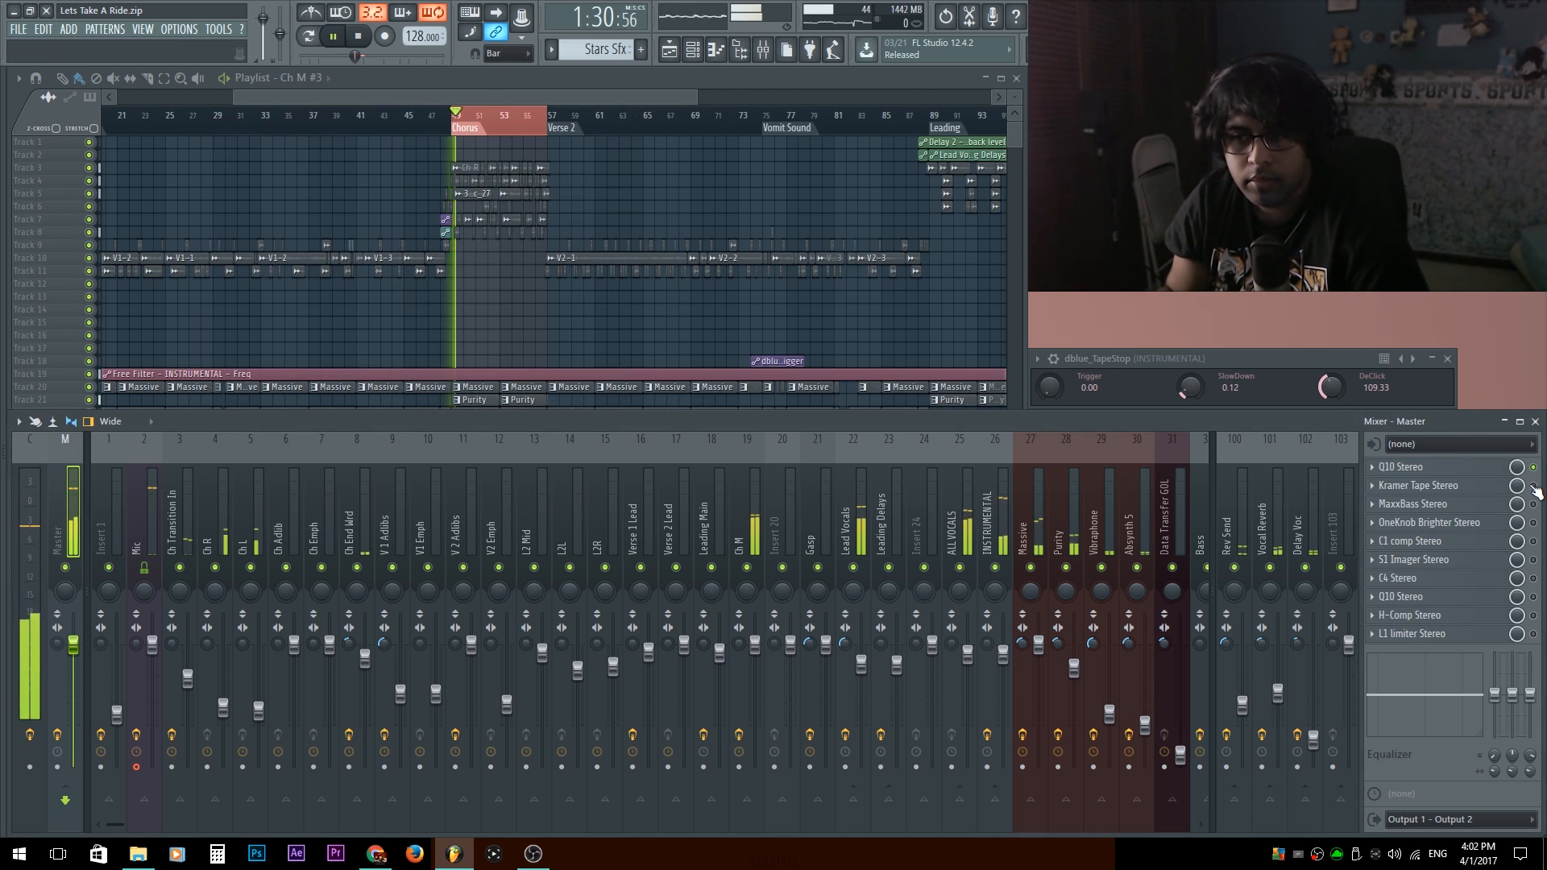
key("space")
Open the Kramer Tape Stereo effect on the Master track and collapse its detailed wrapper settings.
left_click(1425, 485)
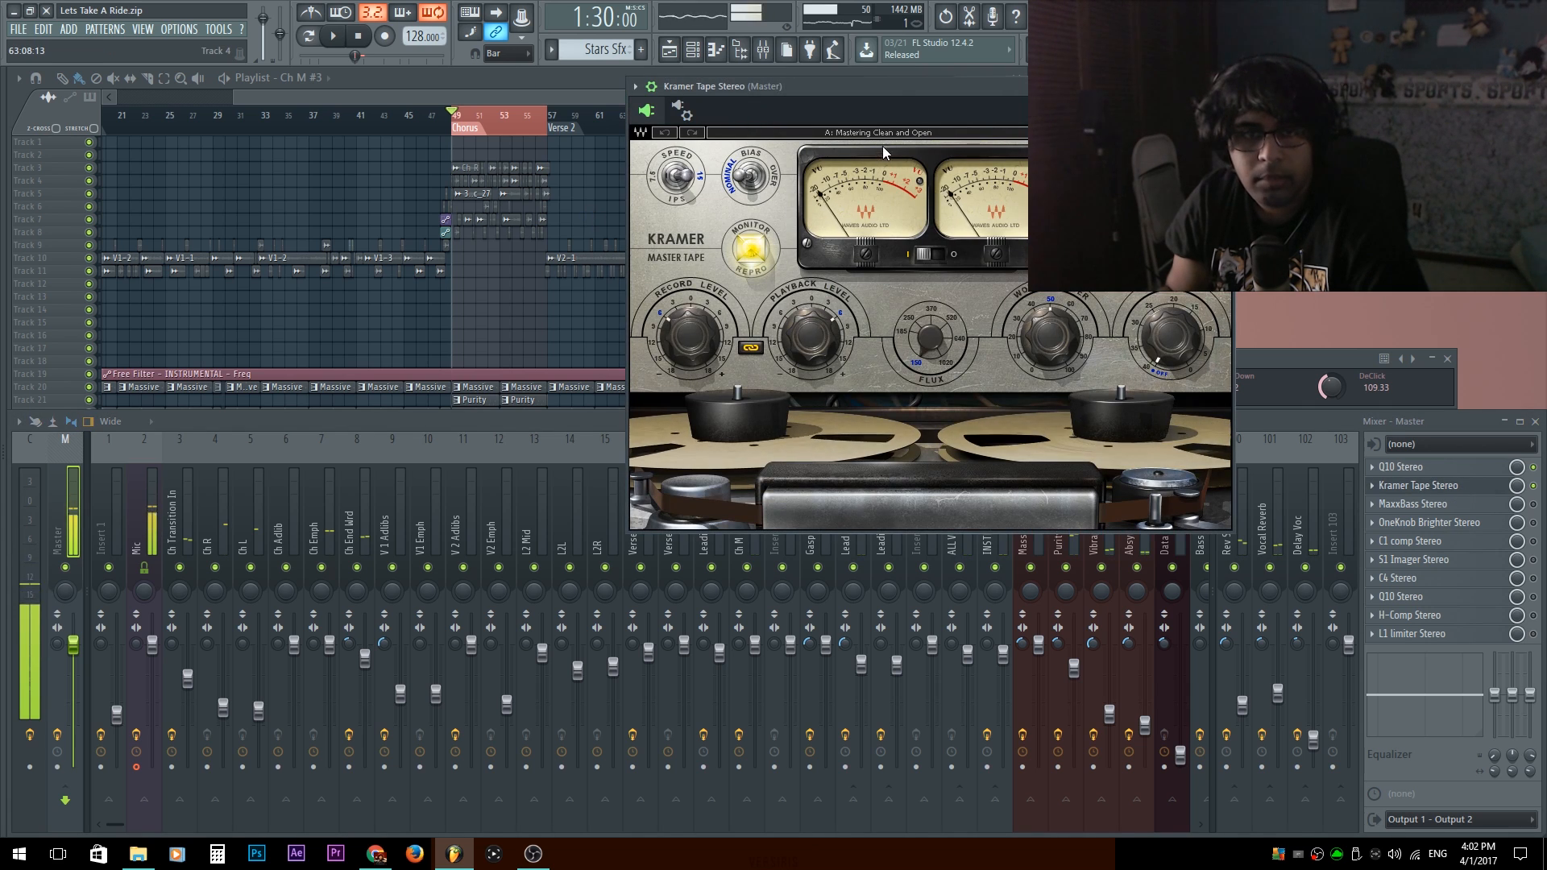
left_click_drag(906, 90, 743, 163)
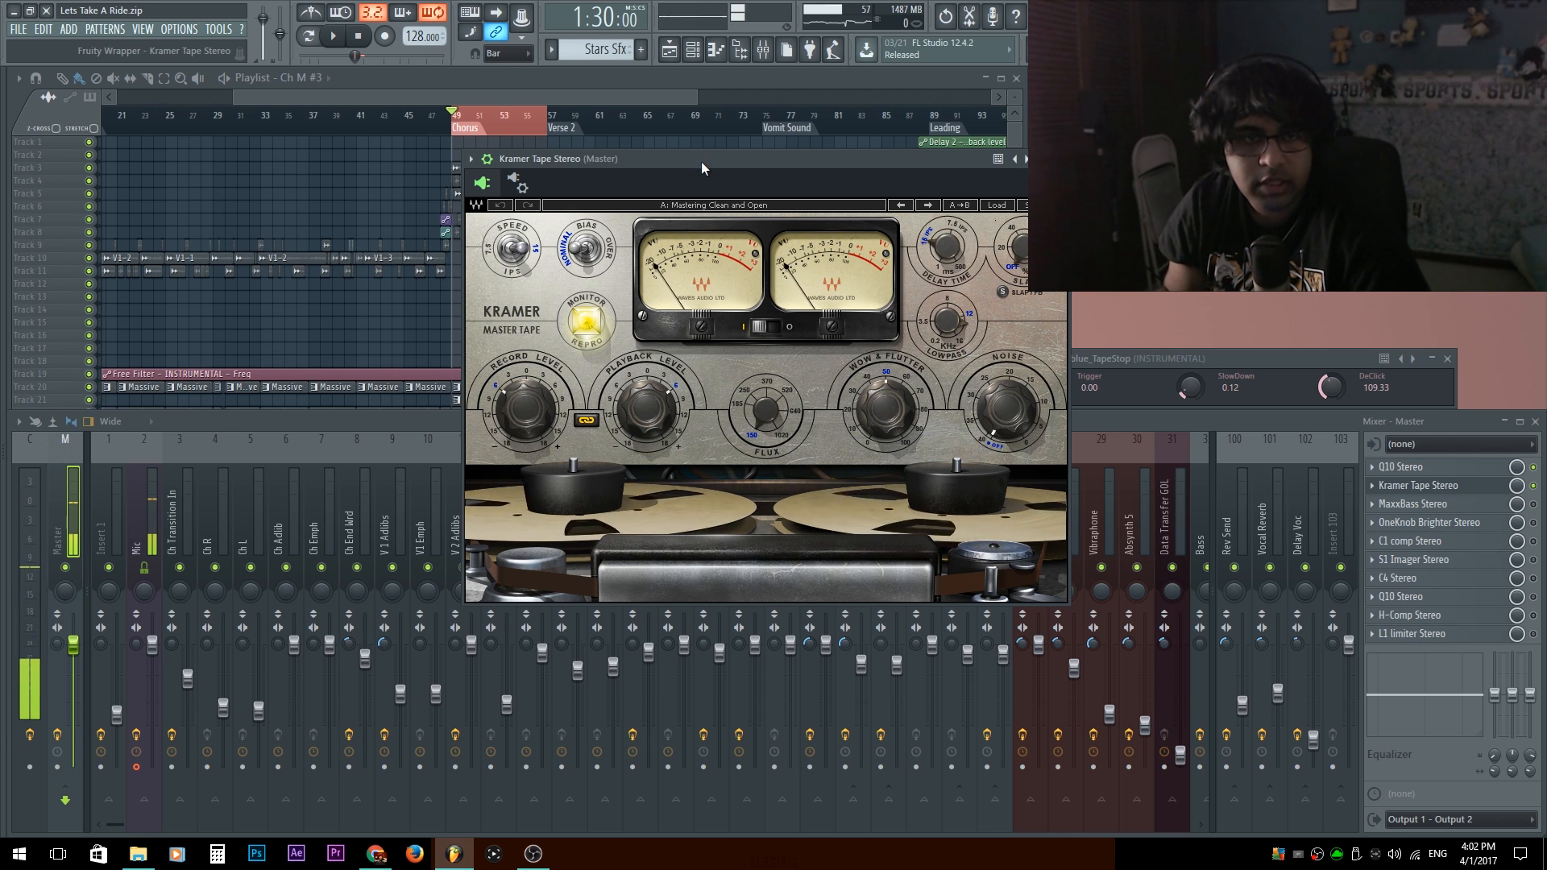
left_click(497, 161)
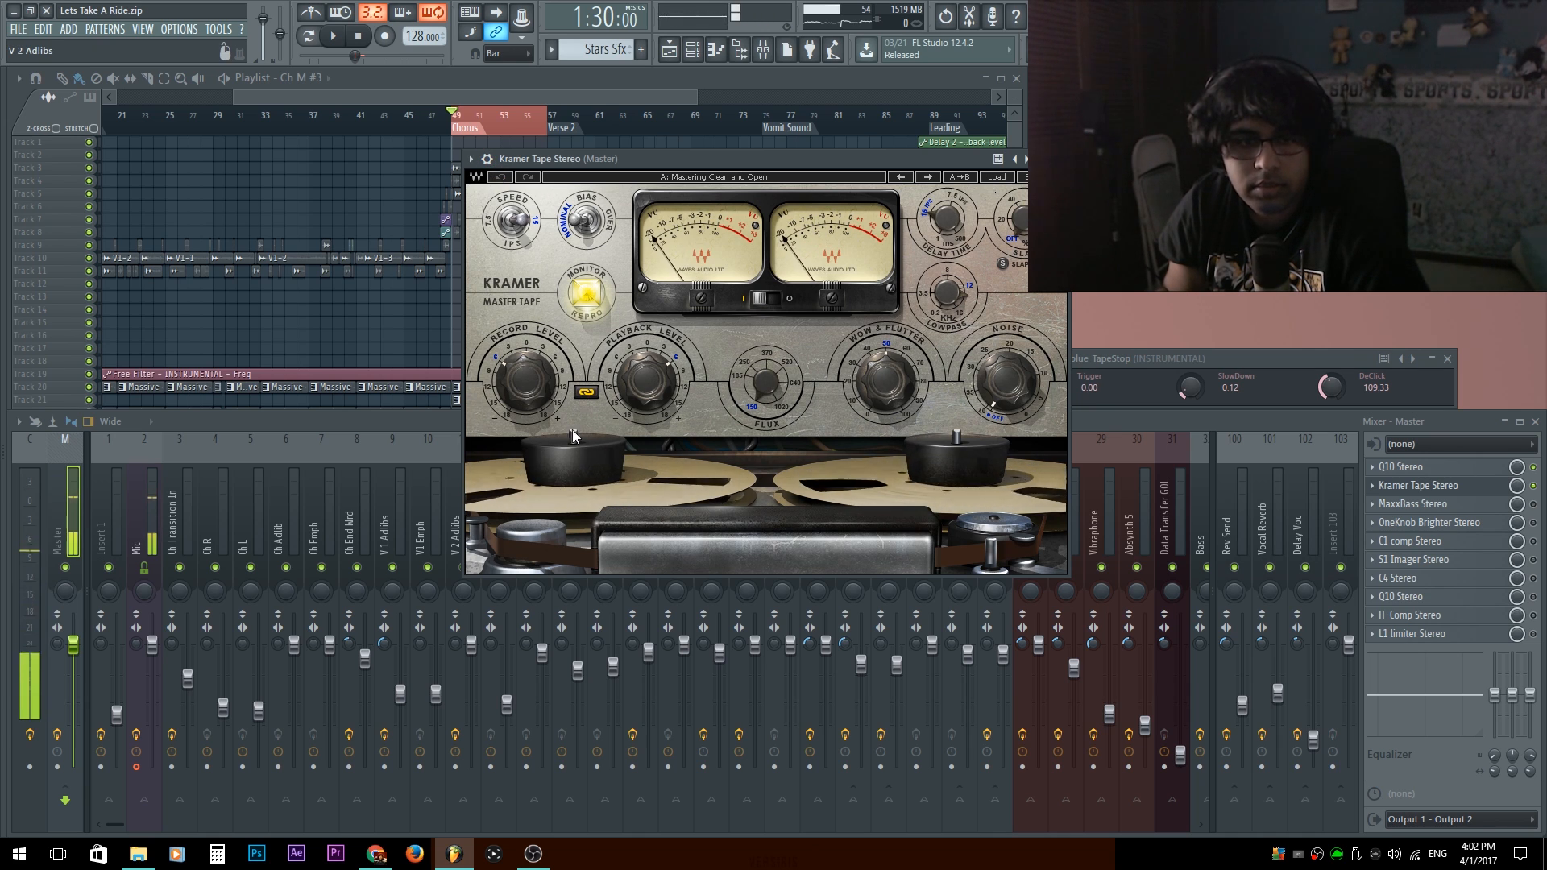
mouse_move(649, 439)
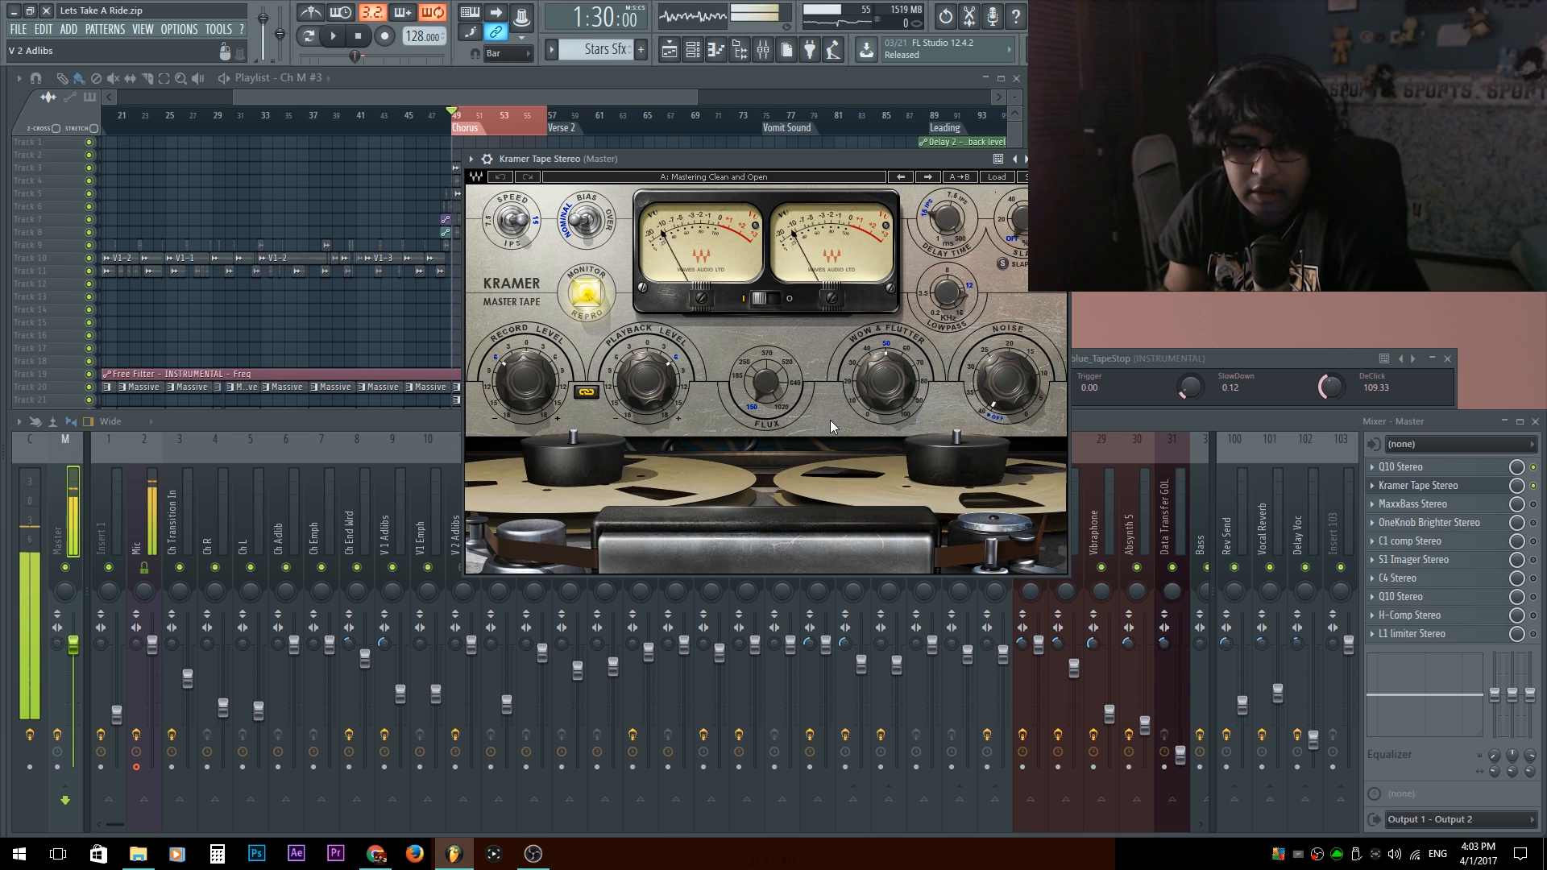
Try Kramer Tape's Record Level at 16.0 and test its Flux and Wow & Flutter controls.
left_click_drag(544, 400, 545, 322)
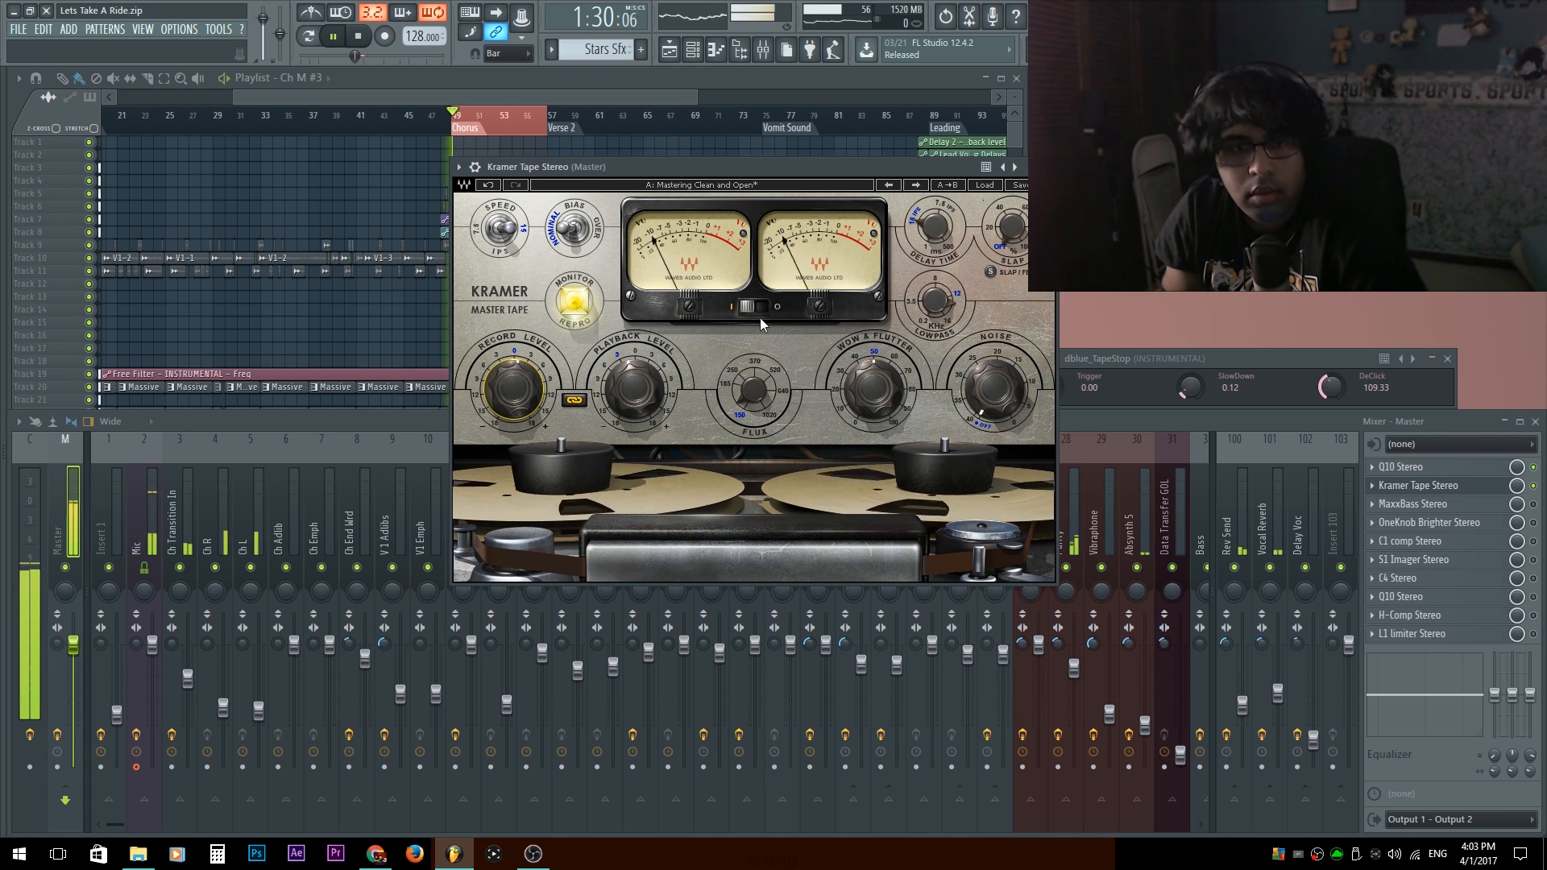
left_click_drag(755, 403, 755, 395)
mouse_move(866, 393)
left_mouse_down()
mouse_move(867, 375)
mouse_move(867, 453)
mouse_move(866, 366)
mouse_move(866, 389)
left_mouse_up()
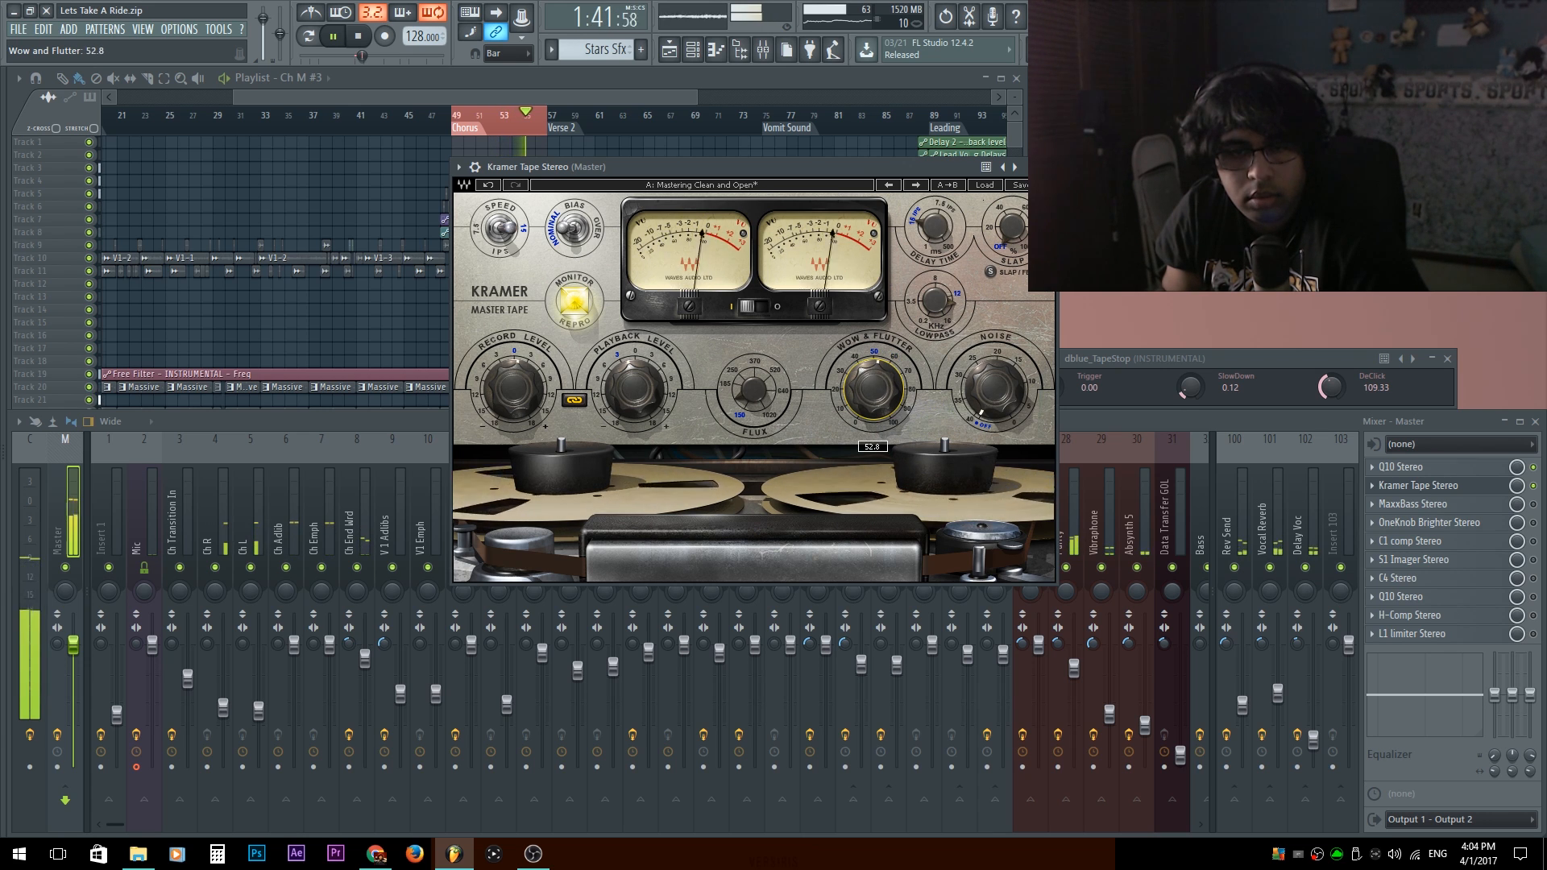
Try Kramer Tape's Noise at 0.0 and return it to Off.
left_click(1017, 385)
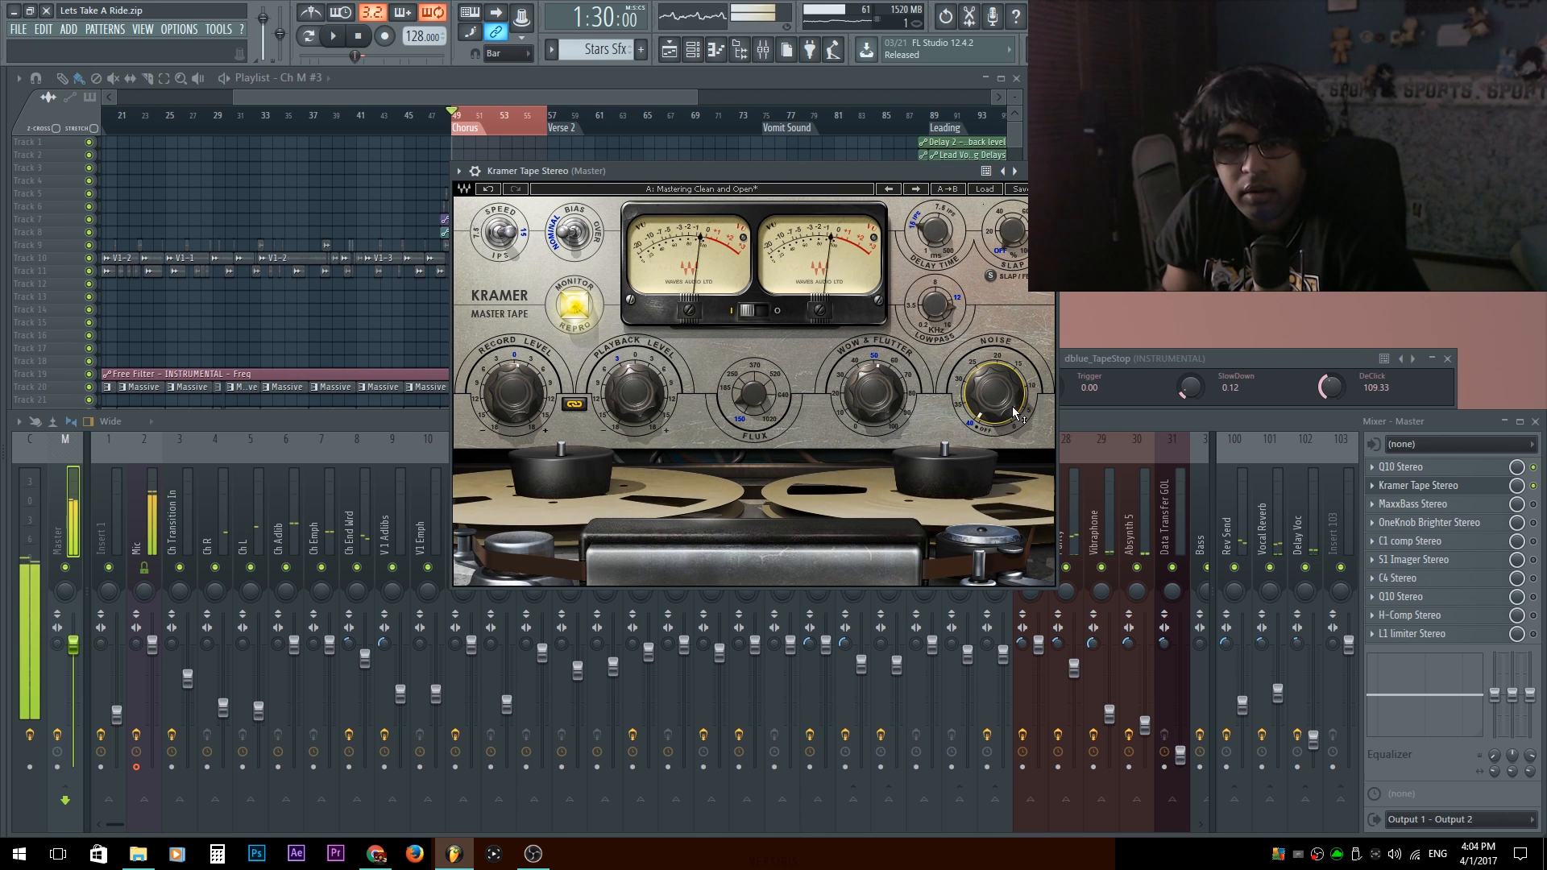
left_click_drag(996, 395, 1000, 406)
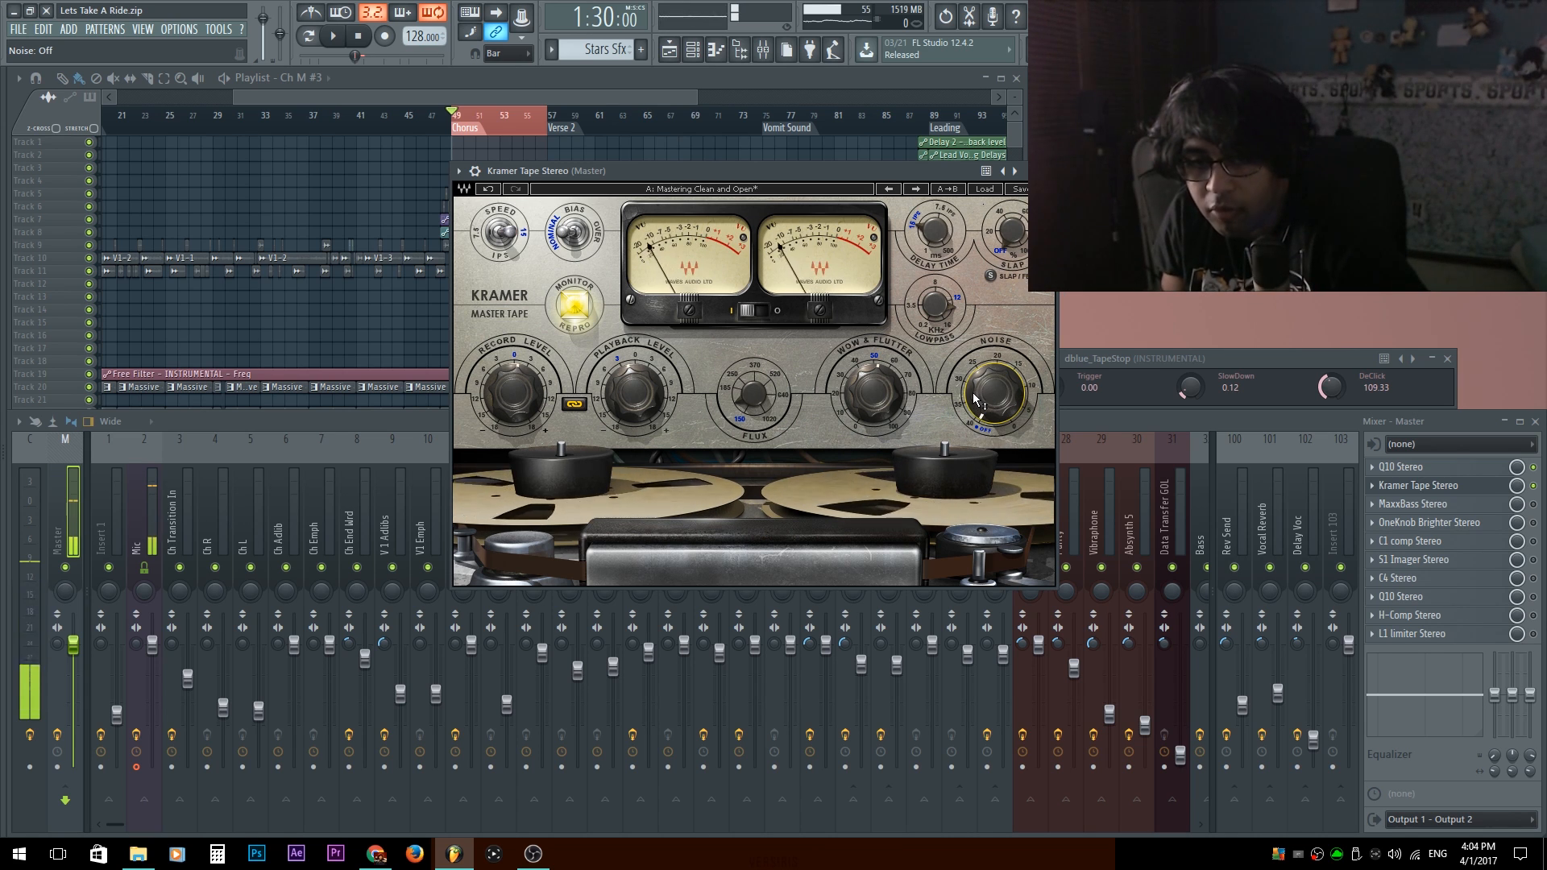
left_click_drag(995, 393, 995, 274)
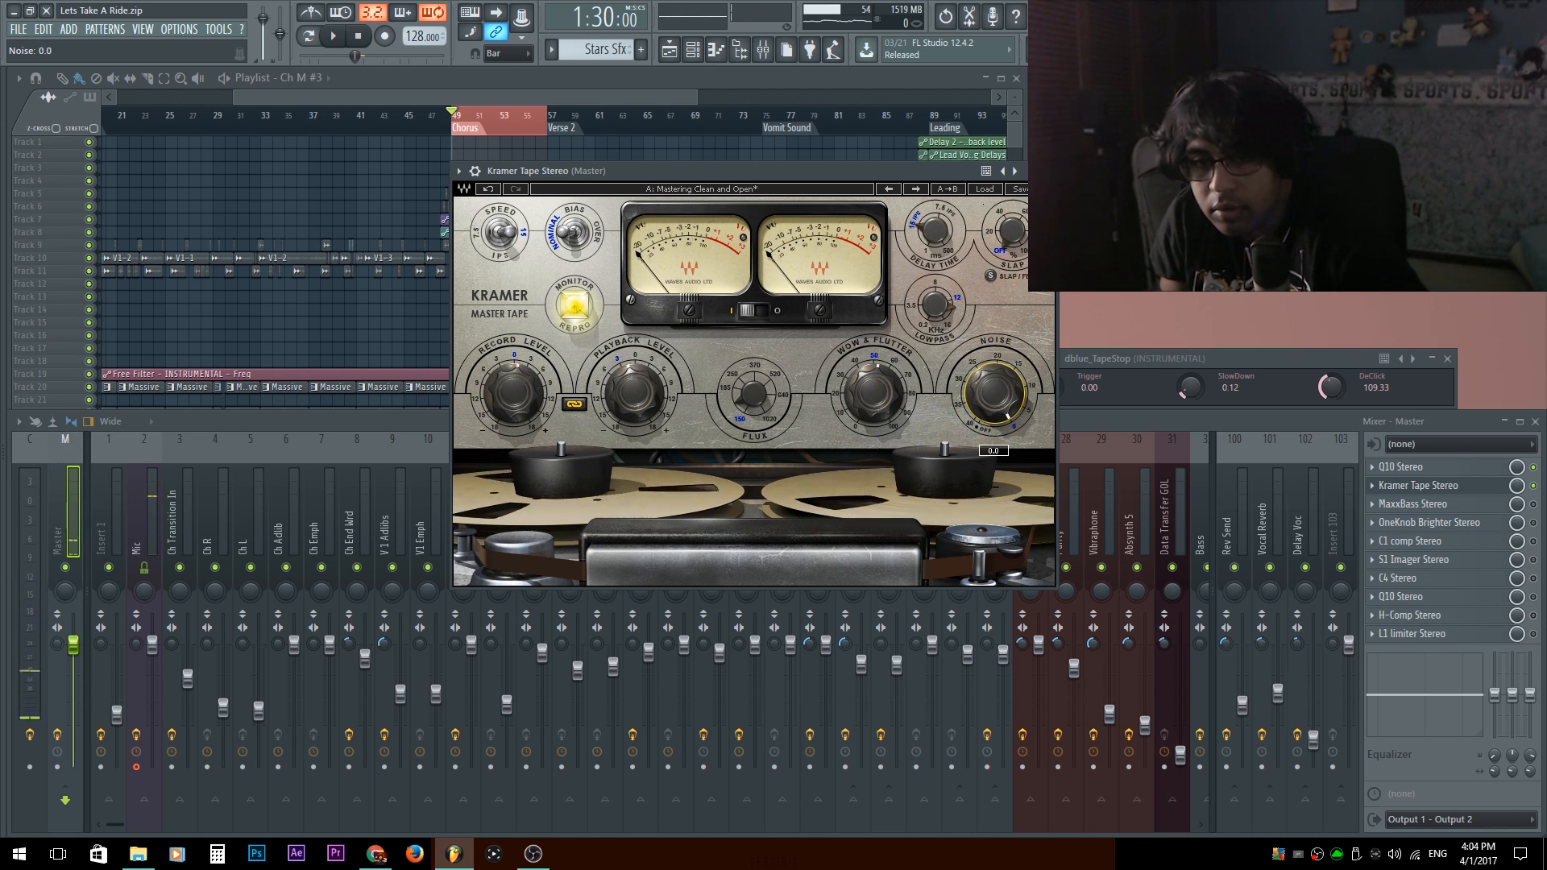
left_click_drag(999, 414, 999, 533)
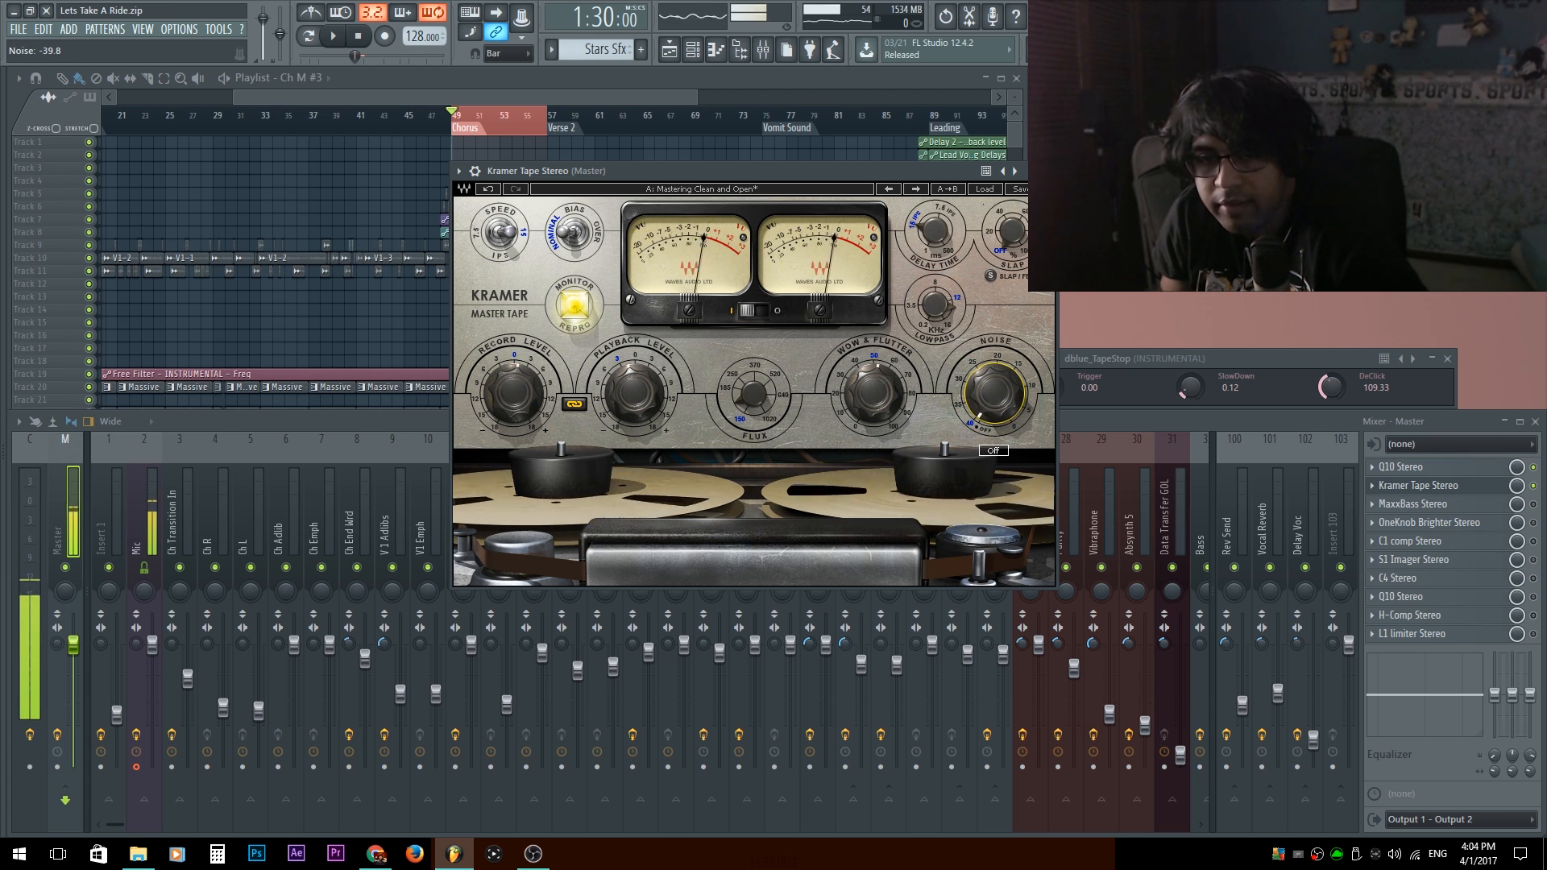
left_click_drag(995, 395, 994, 390)
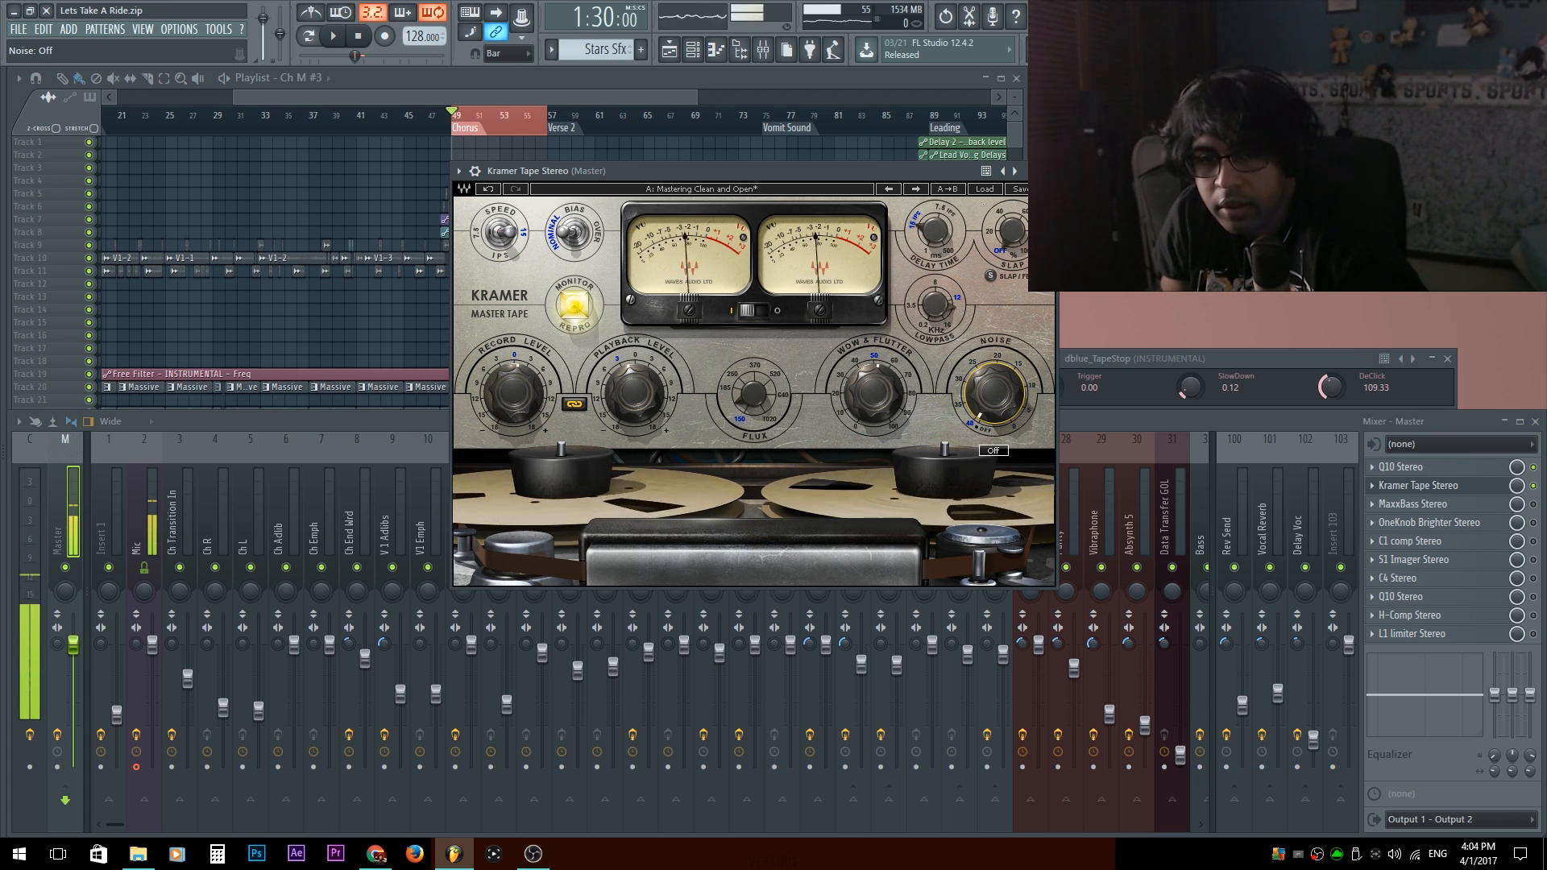
Close Kramer Tape and open MaxxBass Stereo on the Master track with its detailed wrapper settings collapsed.
left_click(1255, 605)
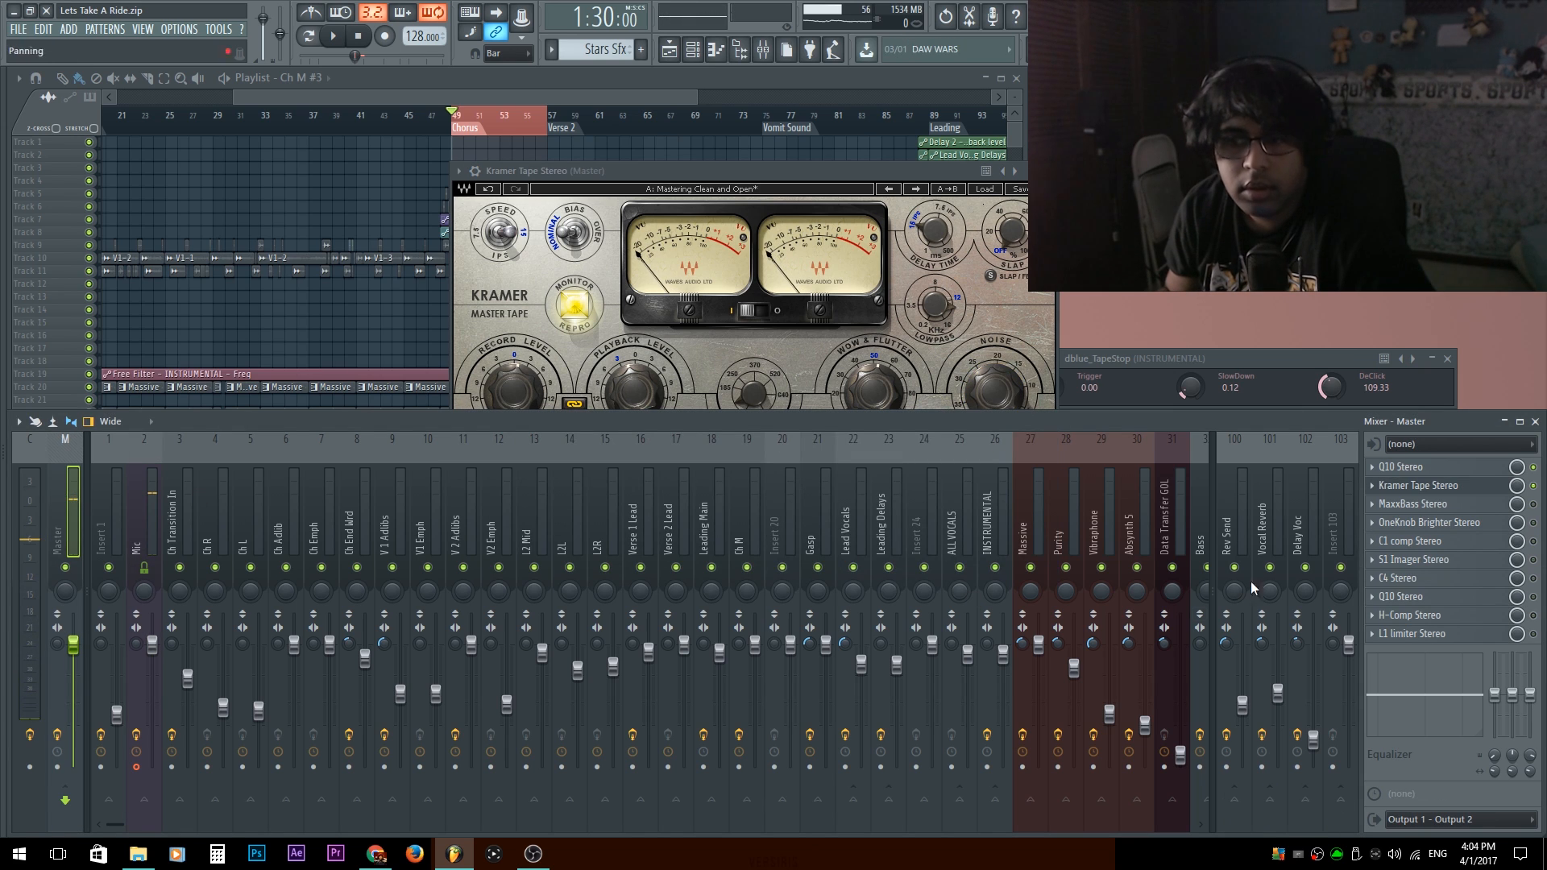
left_click(1463, 487)
left_click(1417, 503)
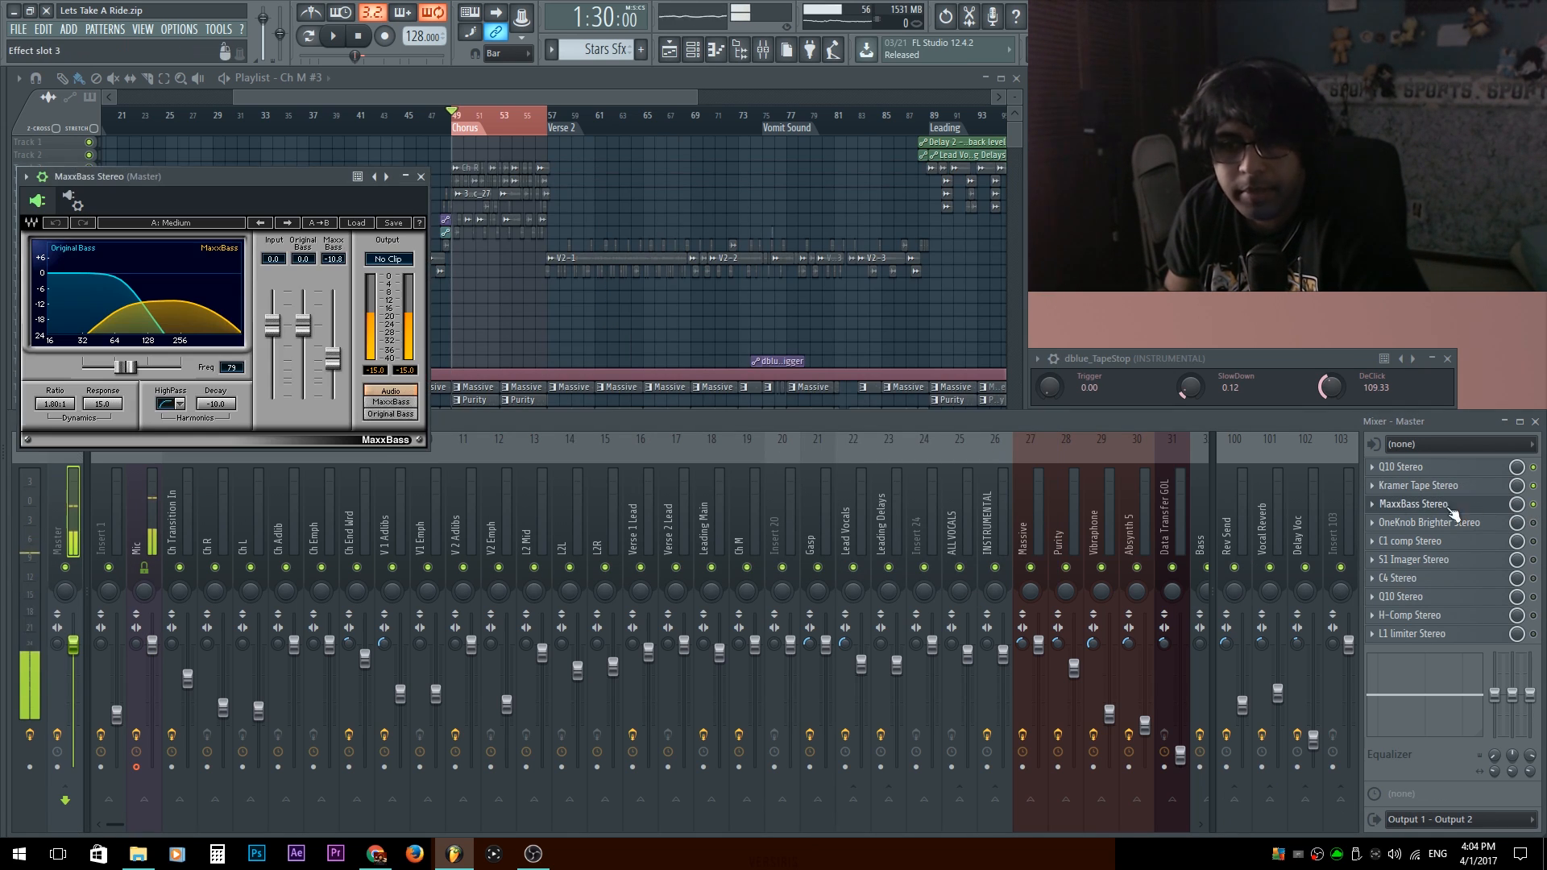
left_click_drag(154, 161, 613, 169)
left_click(485, 169)
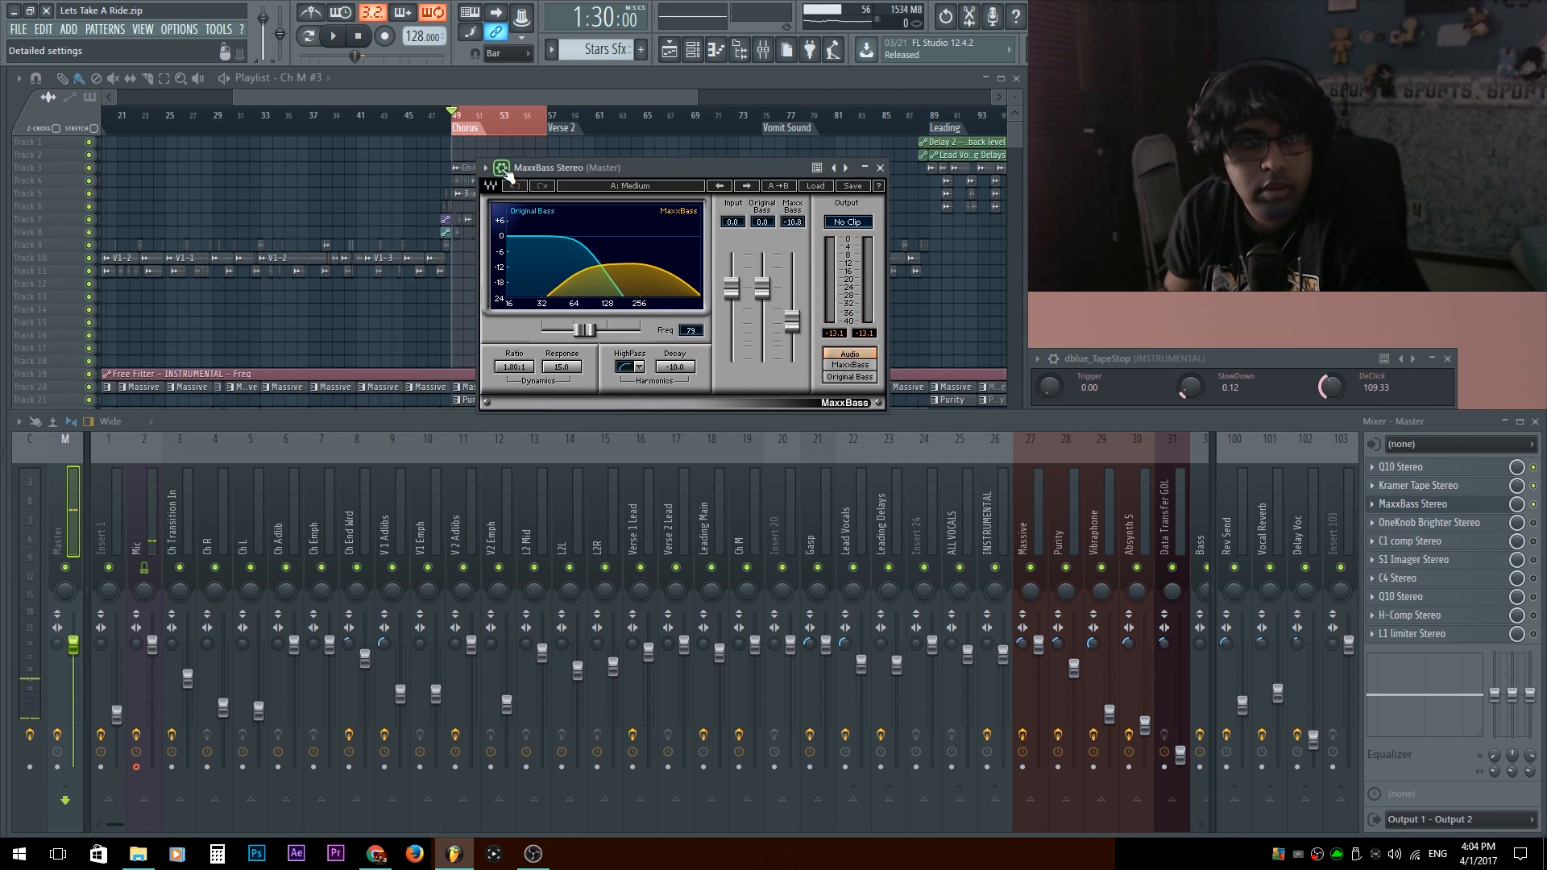
Monitor only the MaxxBass signal, raise its harmonics gain to -8.8 dB and set its frequency to 90 Hz.
left_click(850, 365)
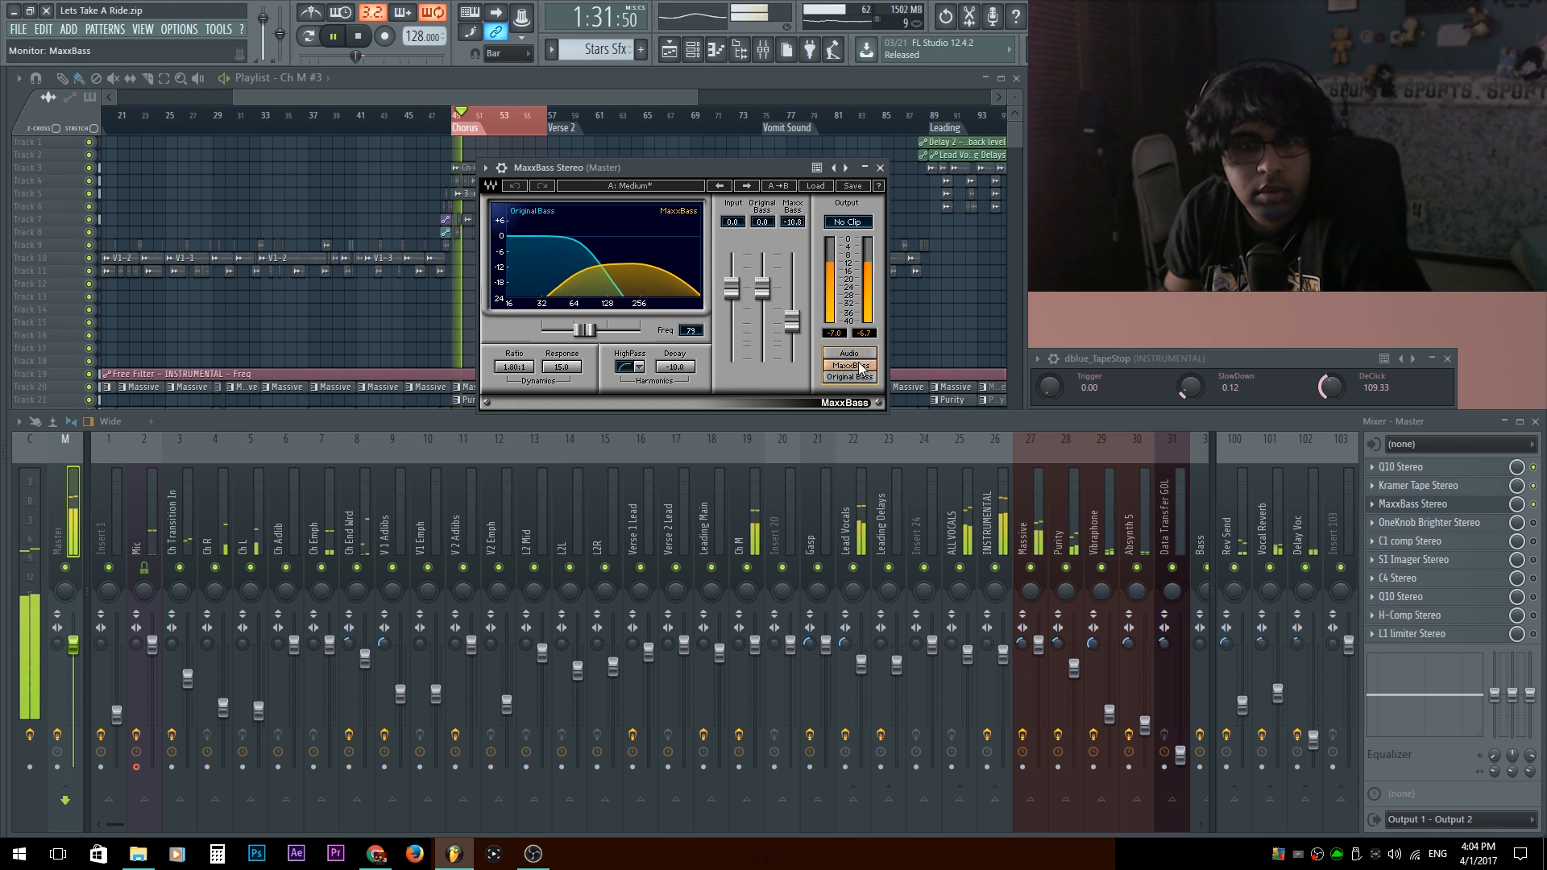
left_click_drag(792, 320, 791, 316)
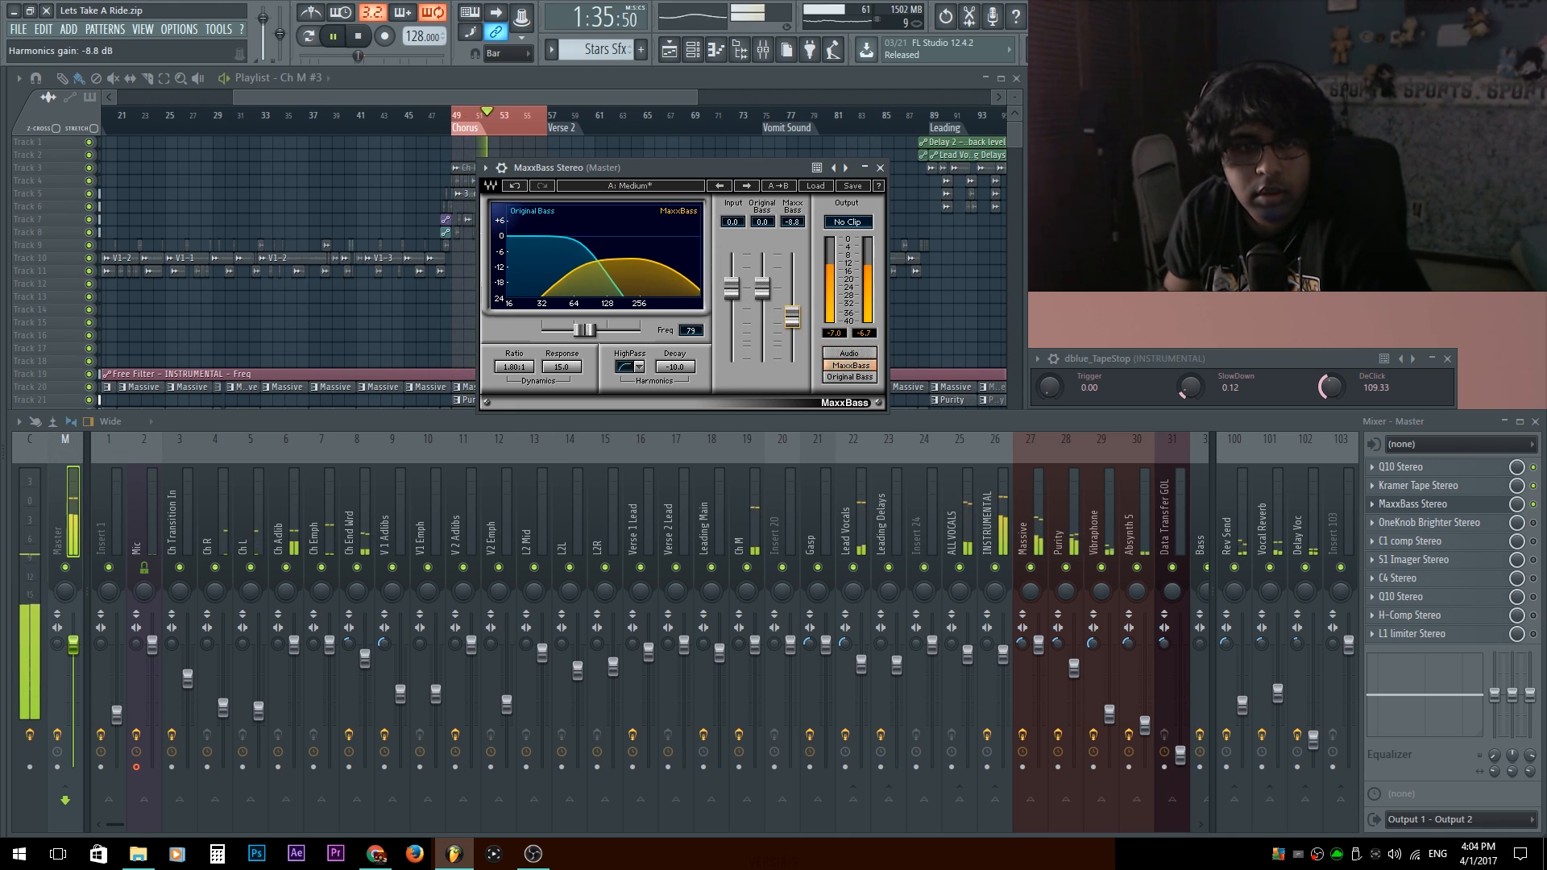
left_click_drag(584, 330, 588, 331)
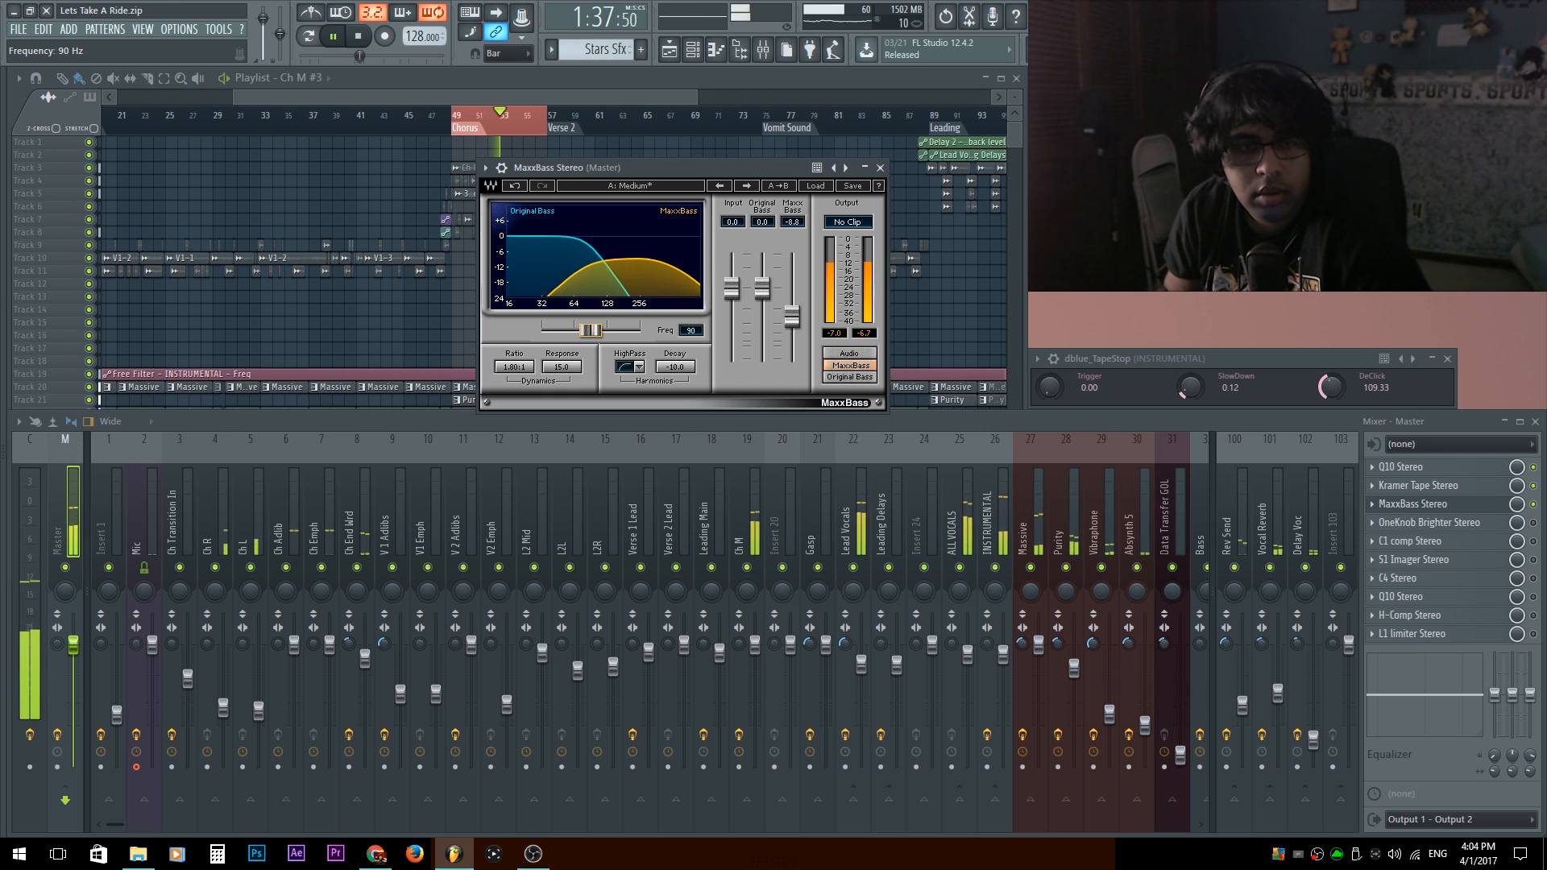
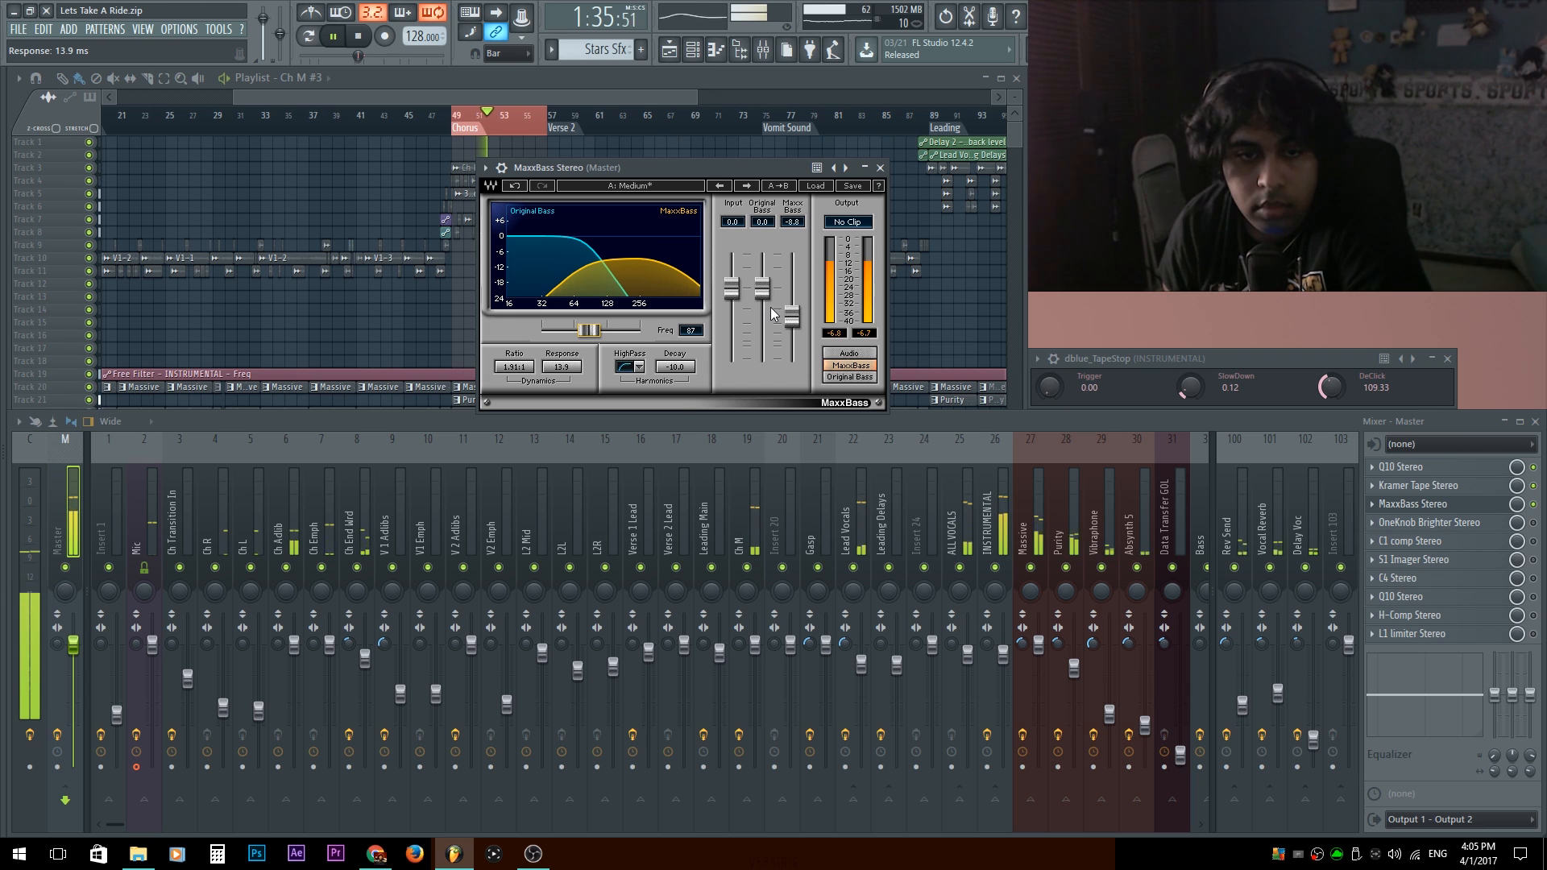
Set MaxxBass's original bass gain to -1.9 dB and harmonics gain to -10.0 dB, comparing the Original Bass and full Audio monitor modes.
mouse_move(759, 284)
left_mouse_down()
mouse_move(762, 361)
mouse_move(762, 274)
mouse_move(762, 296)
left_mouse_up()
left_click(850, 377)
left_click(849, 355)
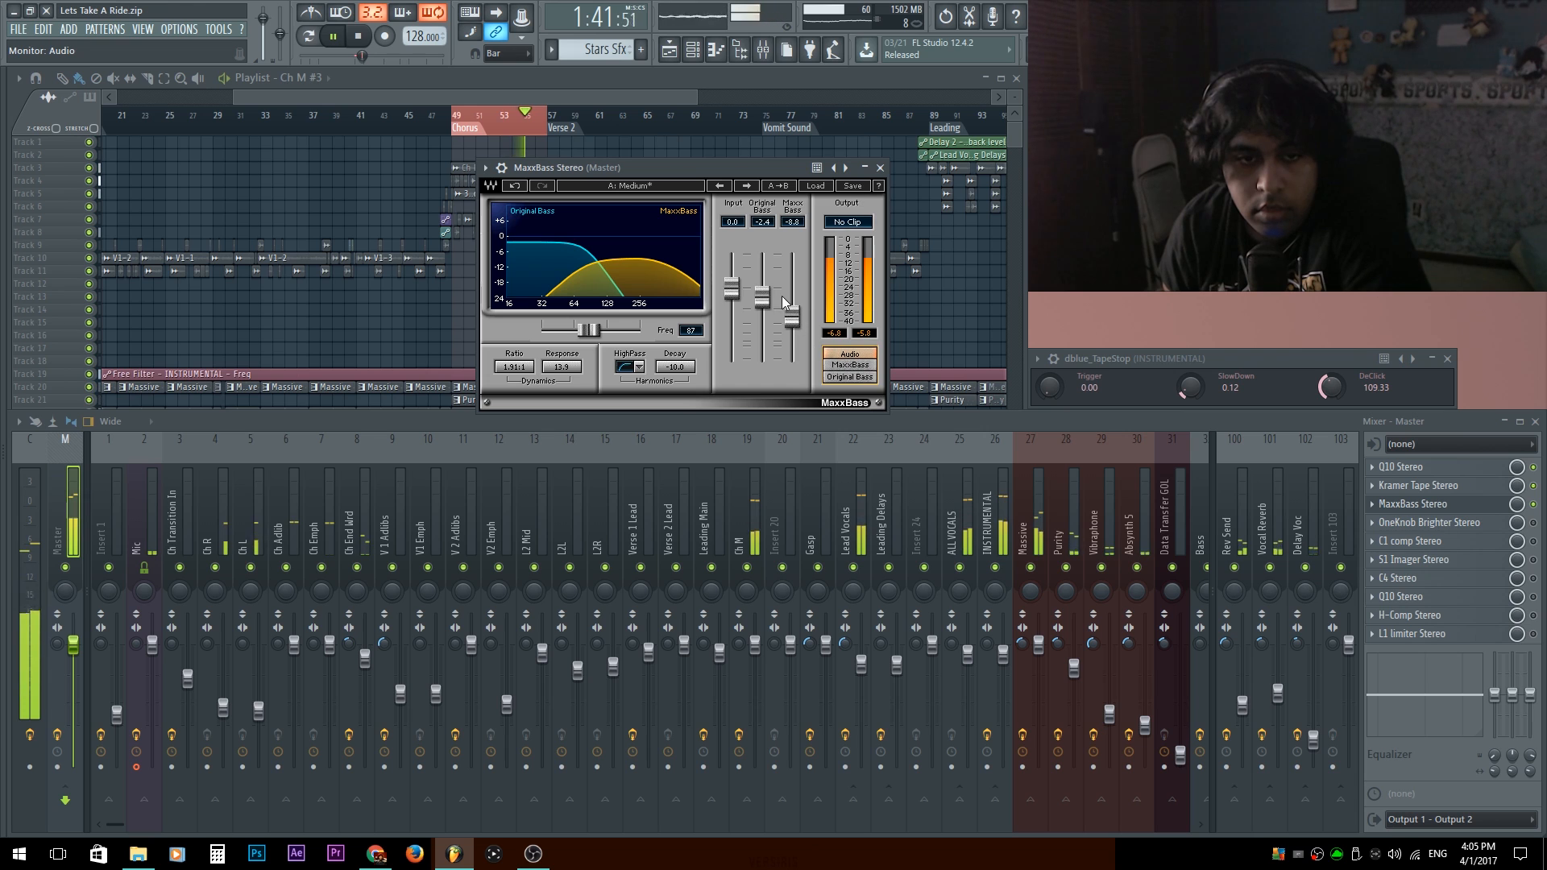
left_click_drag(762, 298, 762, 297)
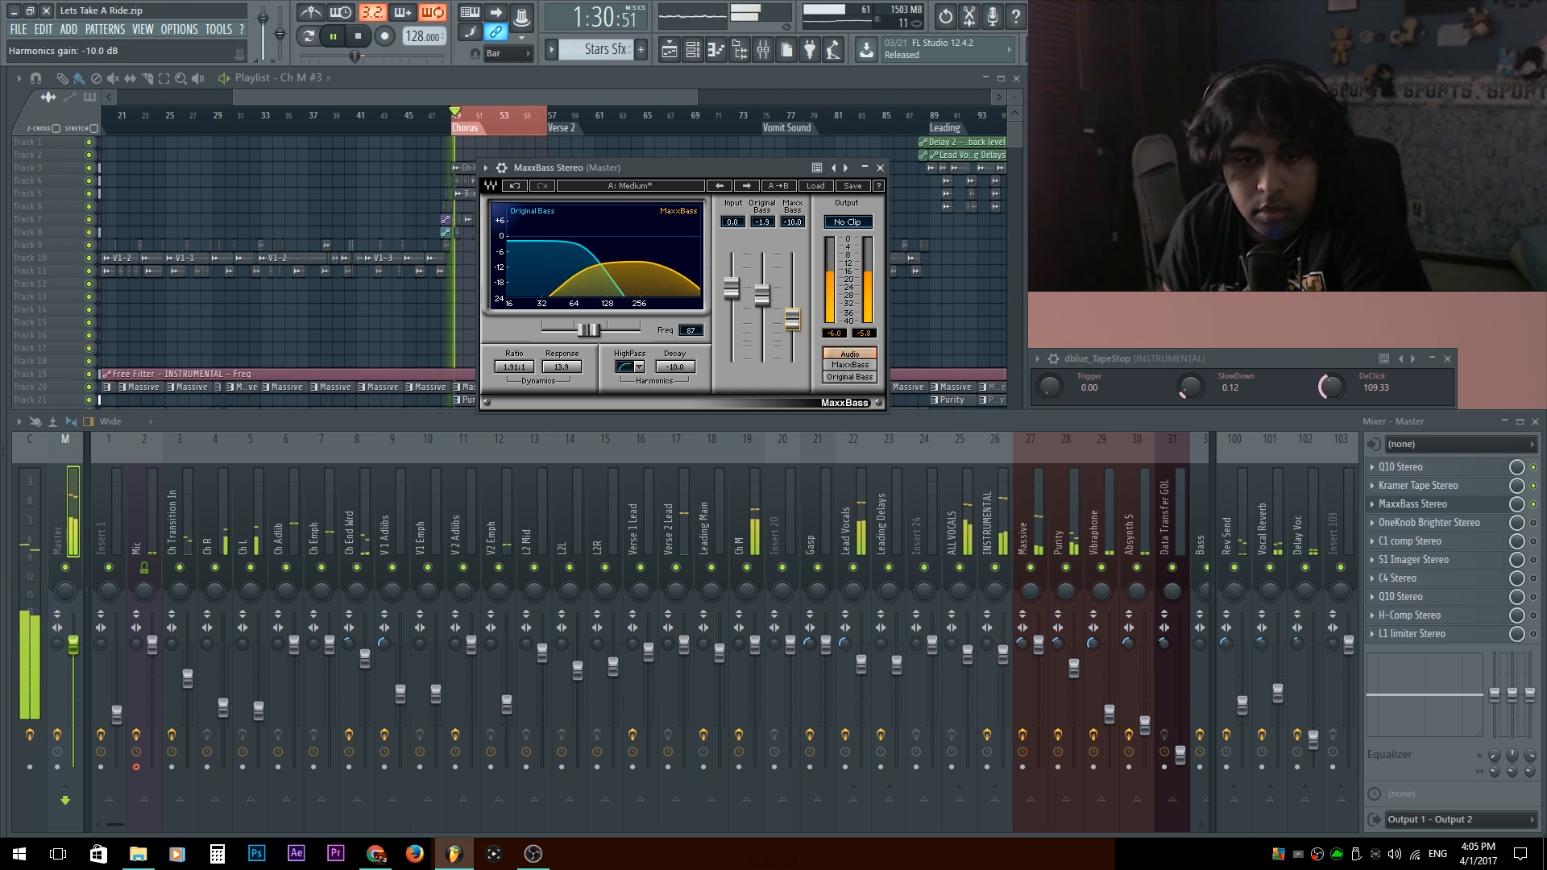
Close MaxxBass and adjust the brightness amount of OneKnob Brighter on the Master track.
left_click(1436, 504)
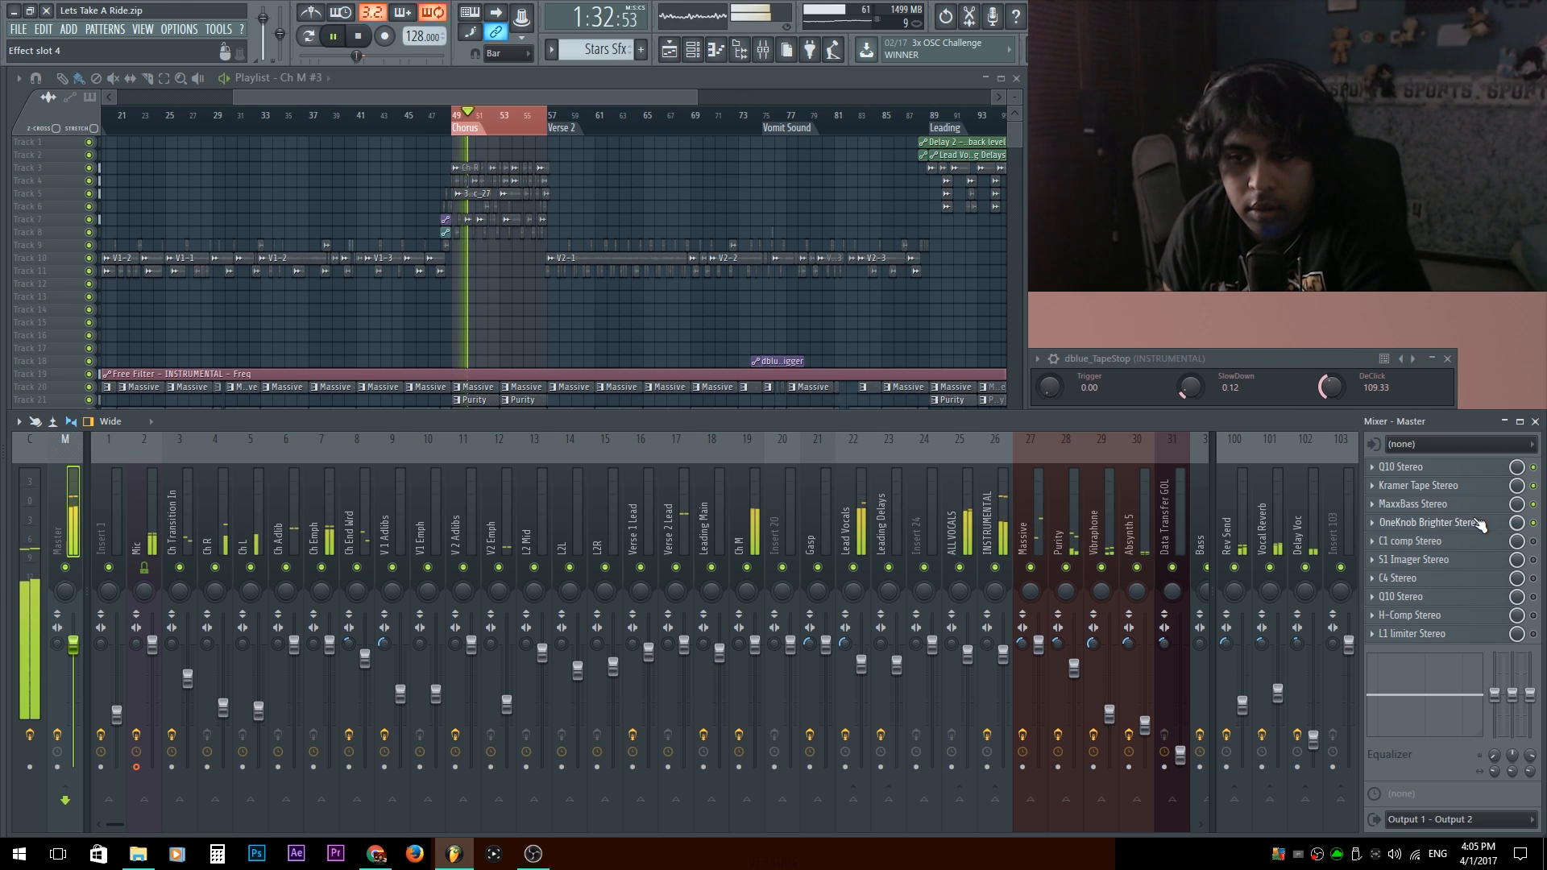
left_click(1442, 523)
mouse_move(470, 291)
left_mouse_down()
mouse_move(469, 351)
mouse_move(469, 292)
left_mouse_up()
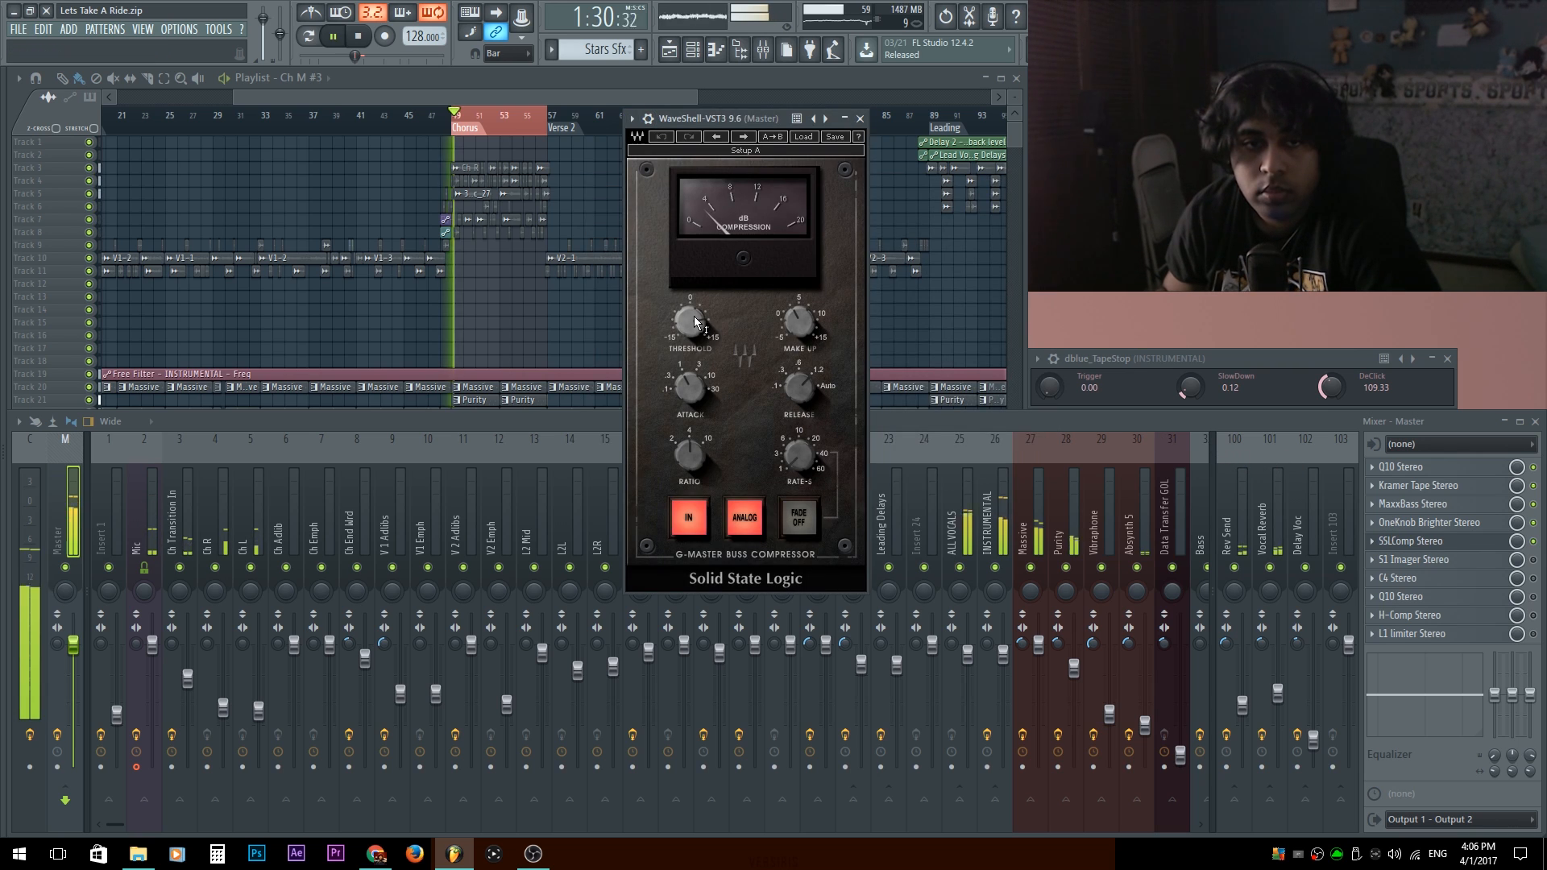
Set the Master track's SSLComp threshold to 10.8 dB and attack to 1 ms, and close the compressor.
mouse_move(694, 322)
left_mouse_down()
mouse_move(695, 282)
mouse_move(689, 324)
left_mouse_up()
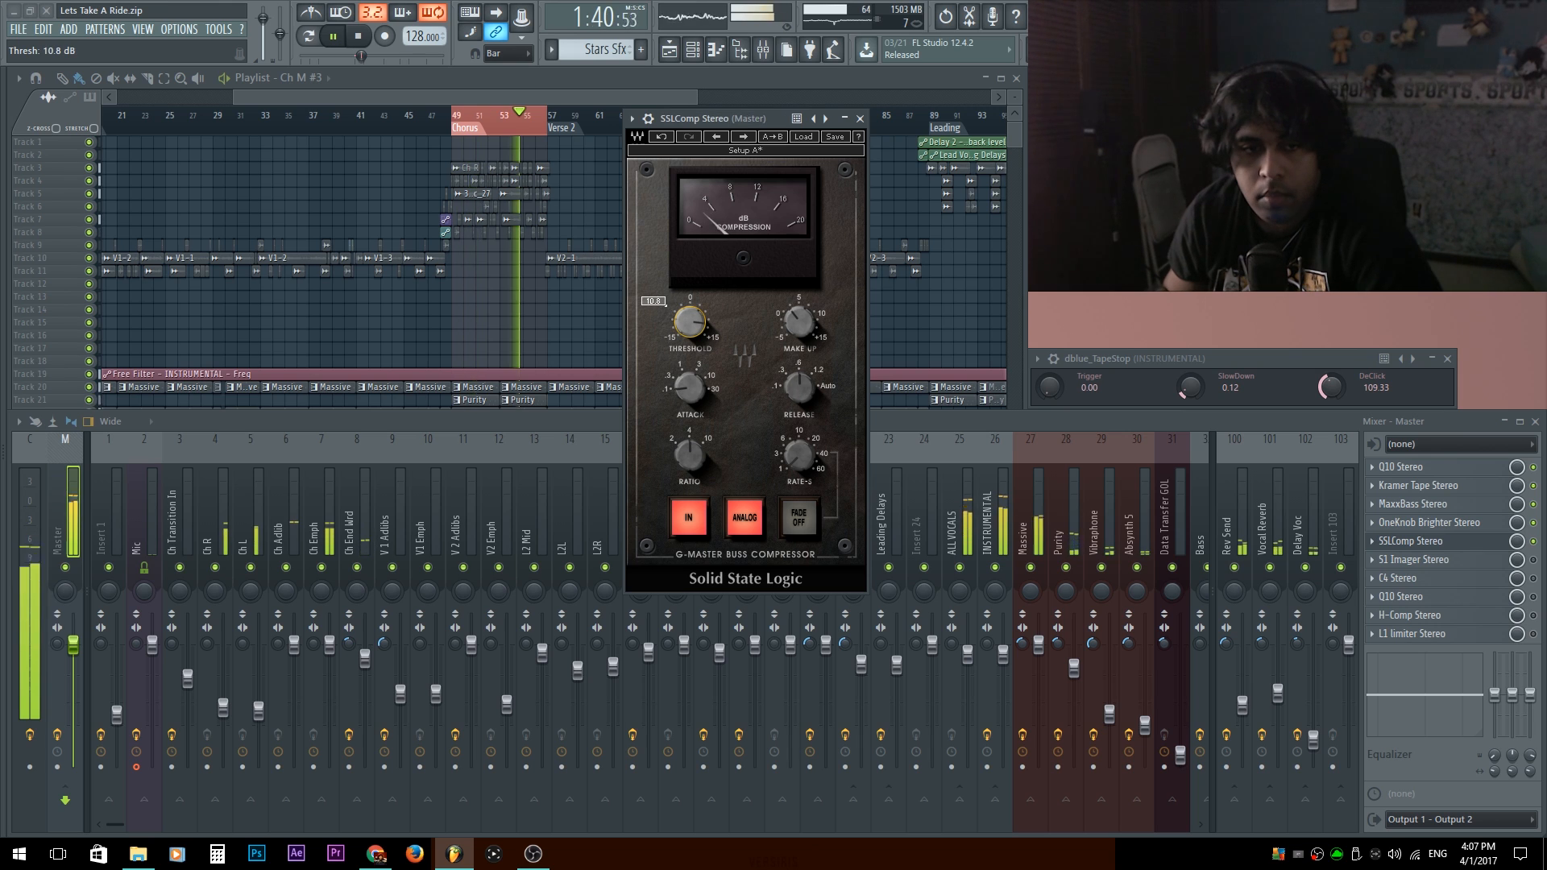
left_click_drag(691, 395, 691, 398)
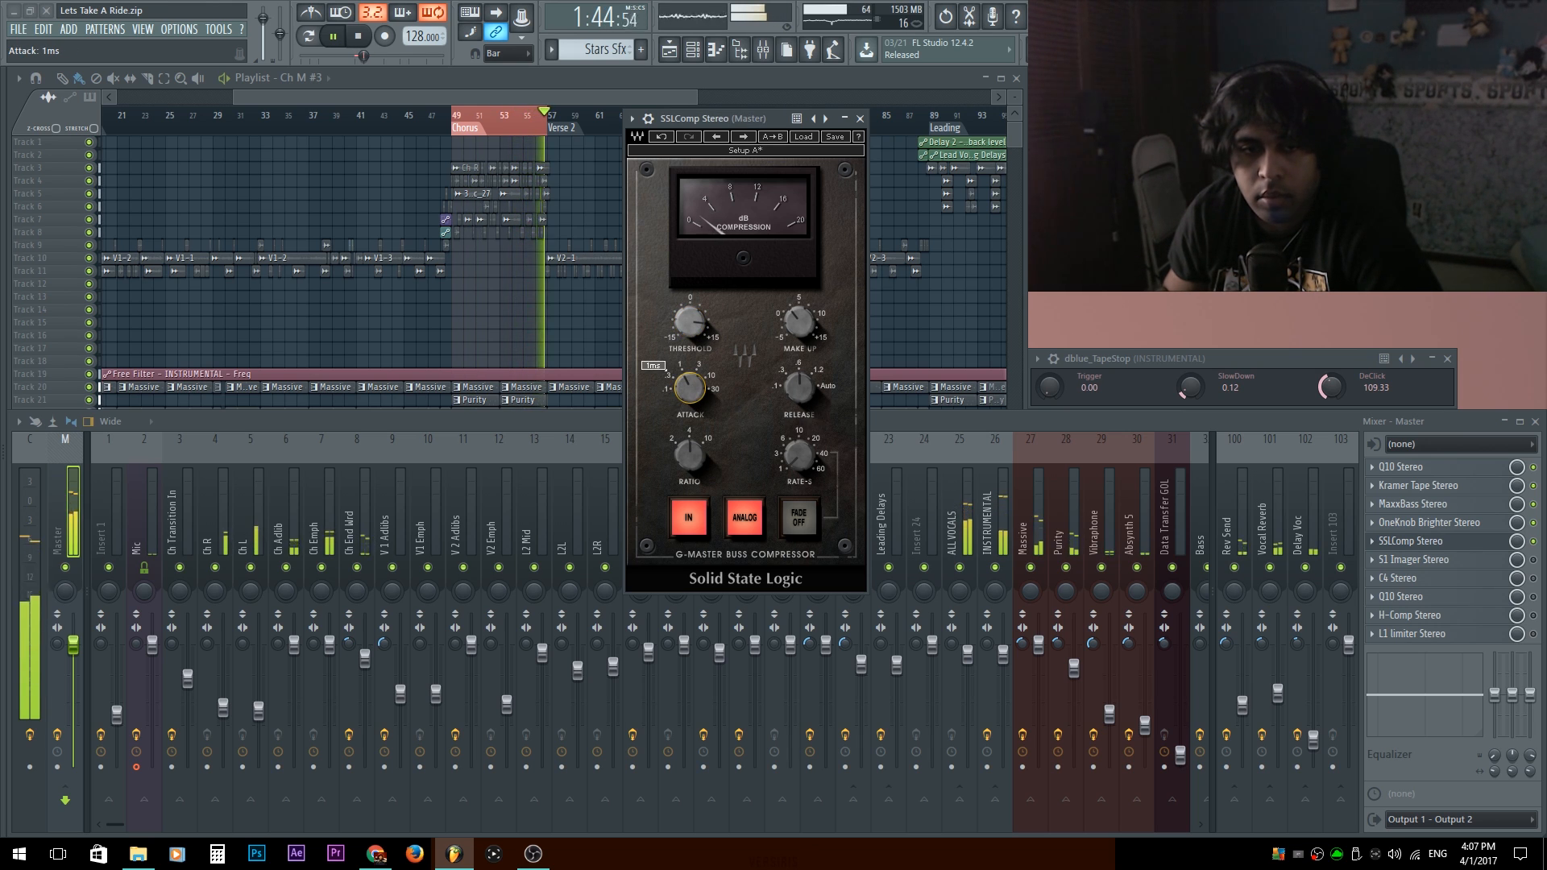
left_click(1470, 549)
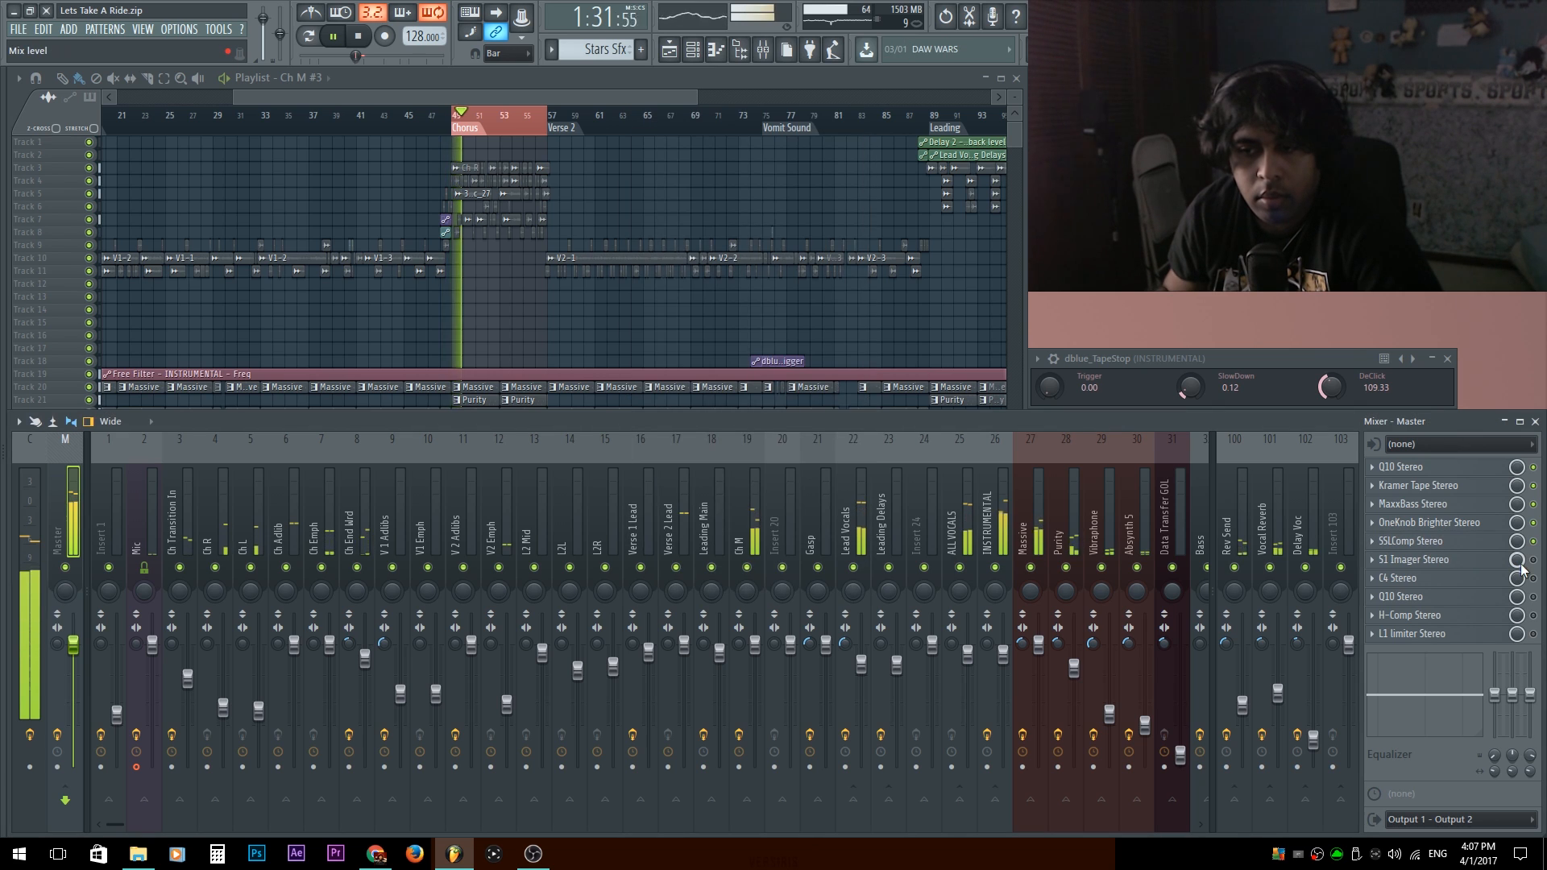
Set the Master track's S1 Imager to width 1.94 and gain -2.5 dB, stop playback and collapse its detailed wrapper settings.
left_click(1442, 559)
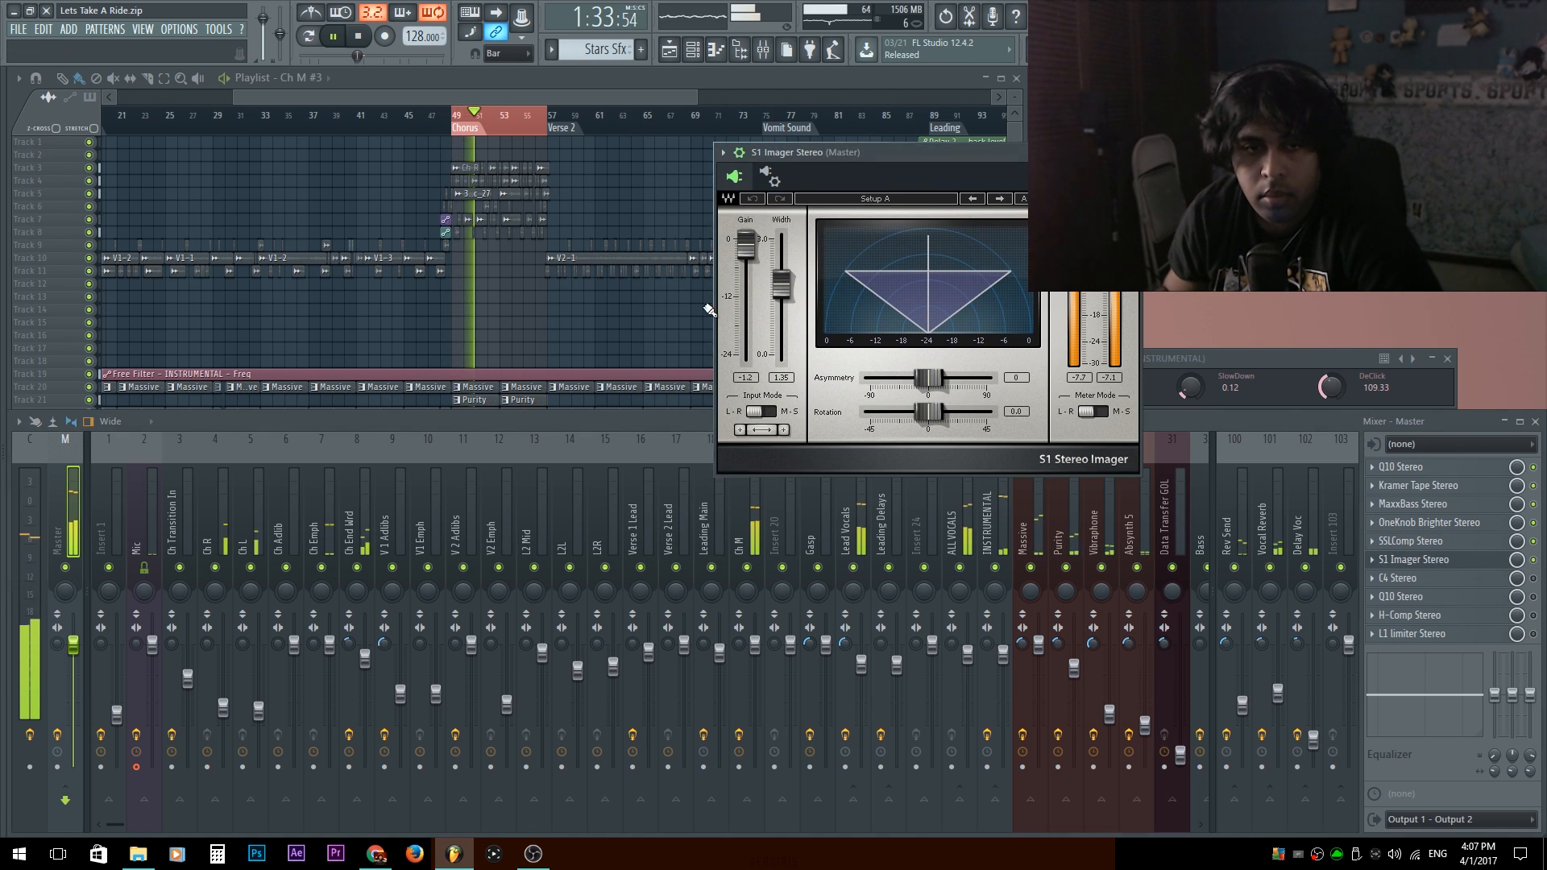
left_click_drag(782, 251, 782, 256)
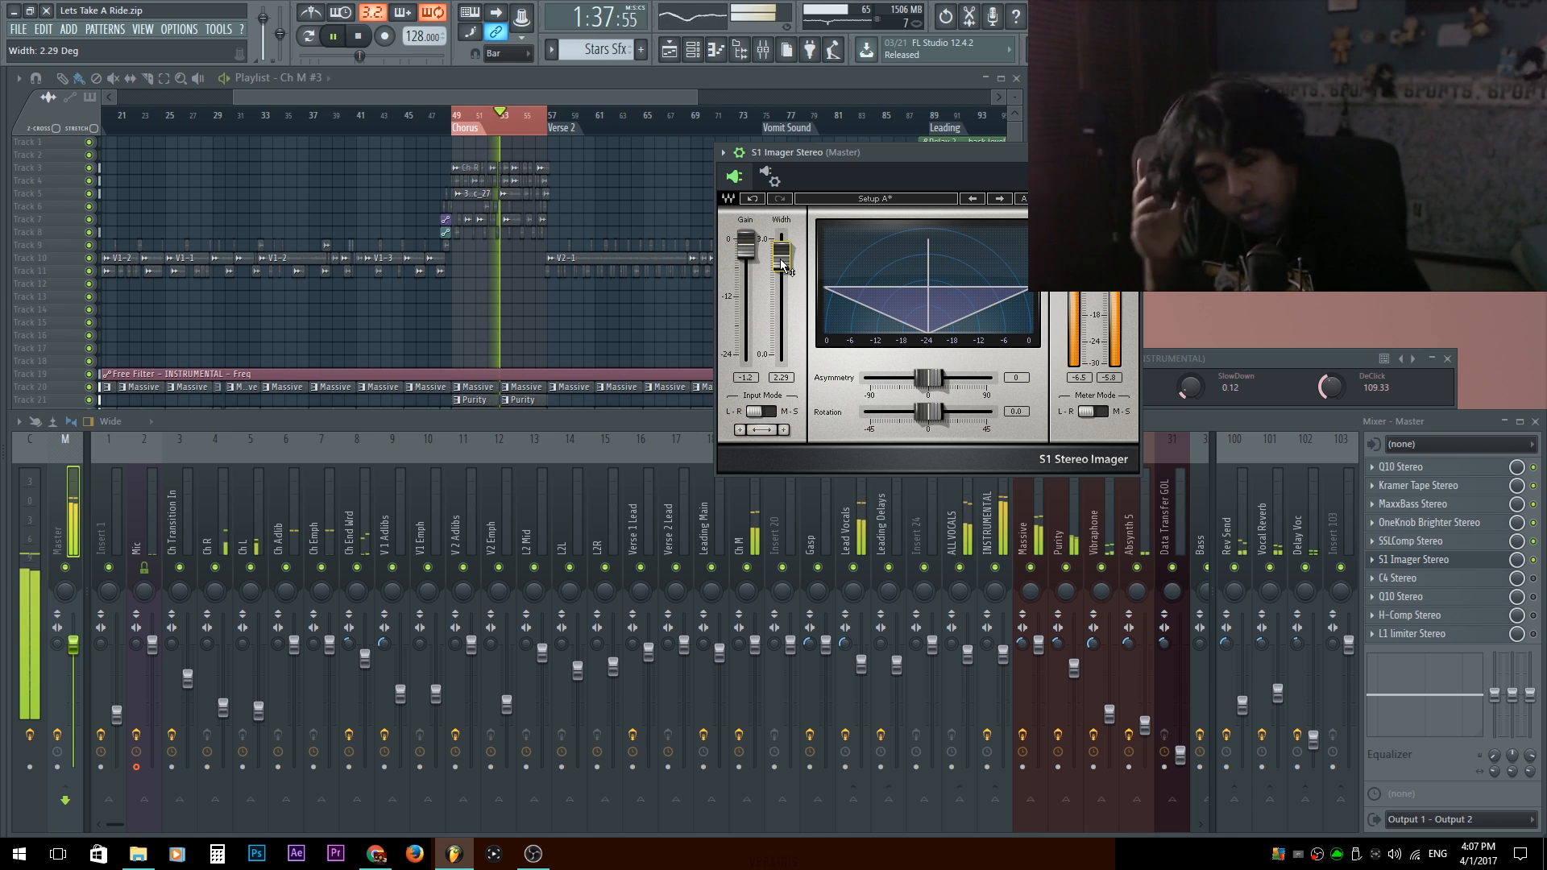
left_click_drag(779, 265, 738, 251)
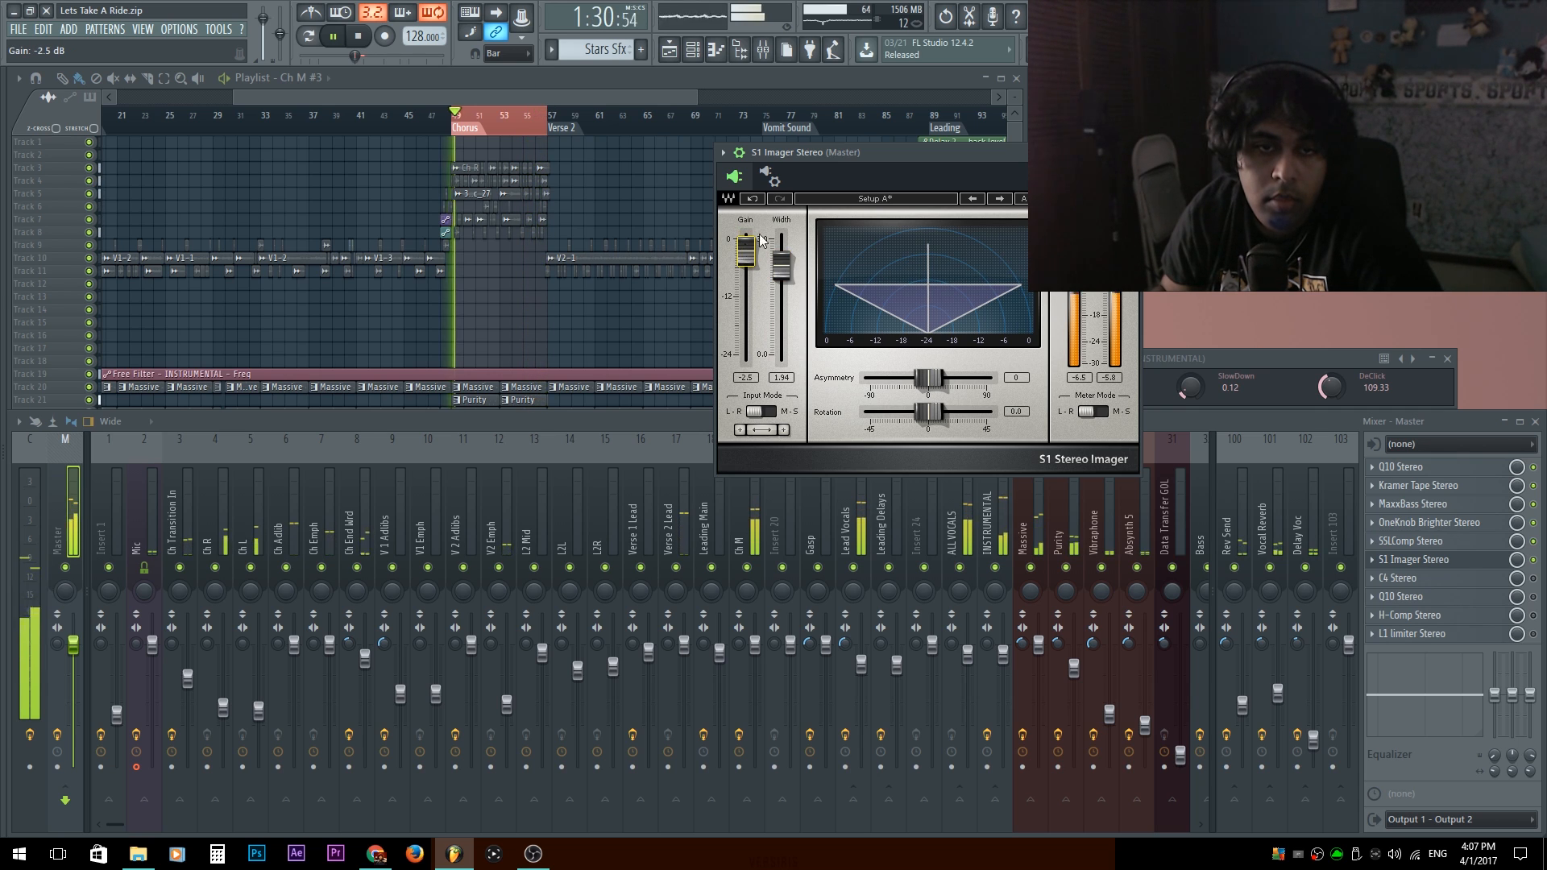
key("space")
left_click(739, 154)
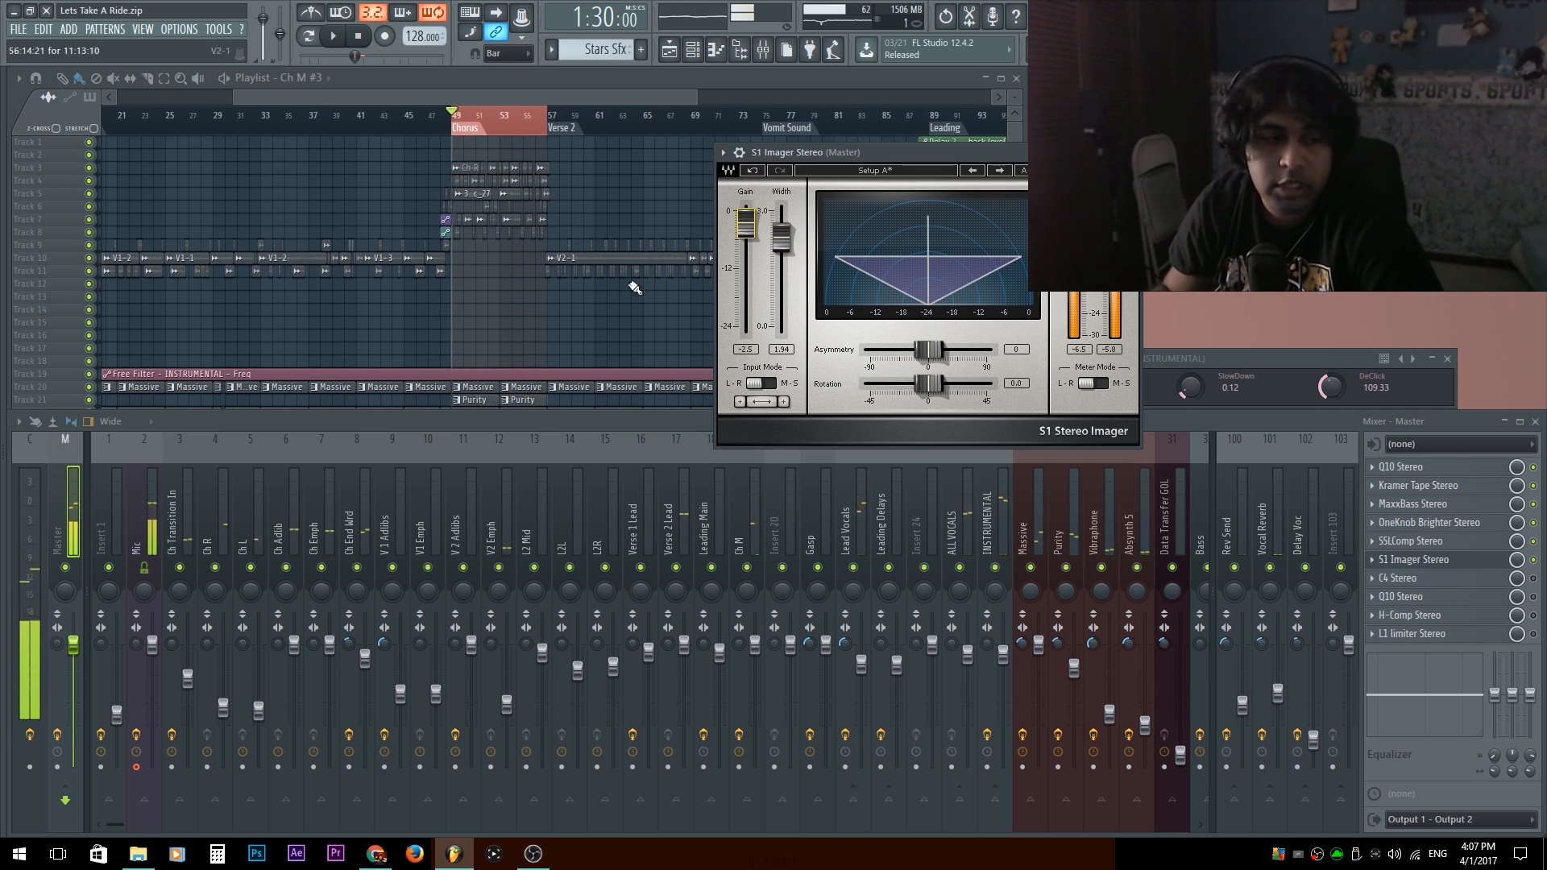
Try the Master track's stereo separation at 100% separated, reset it and return to the S1 Imager.
left_click_drag(62, 646, 63, 629)
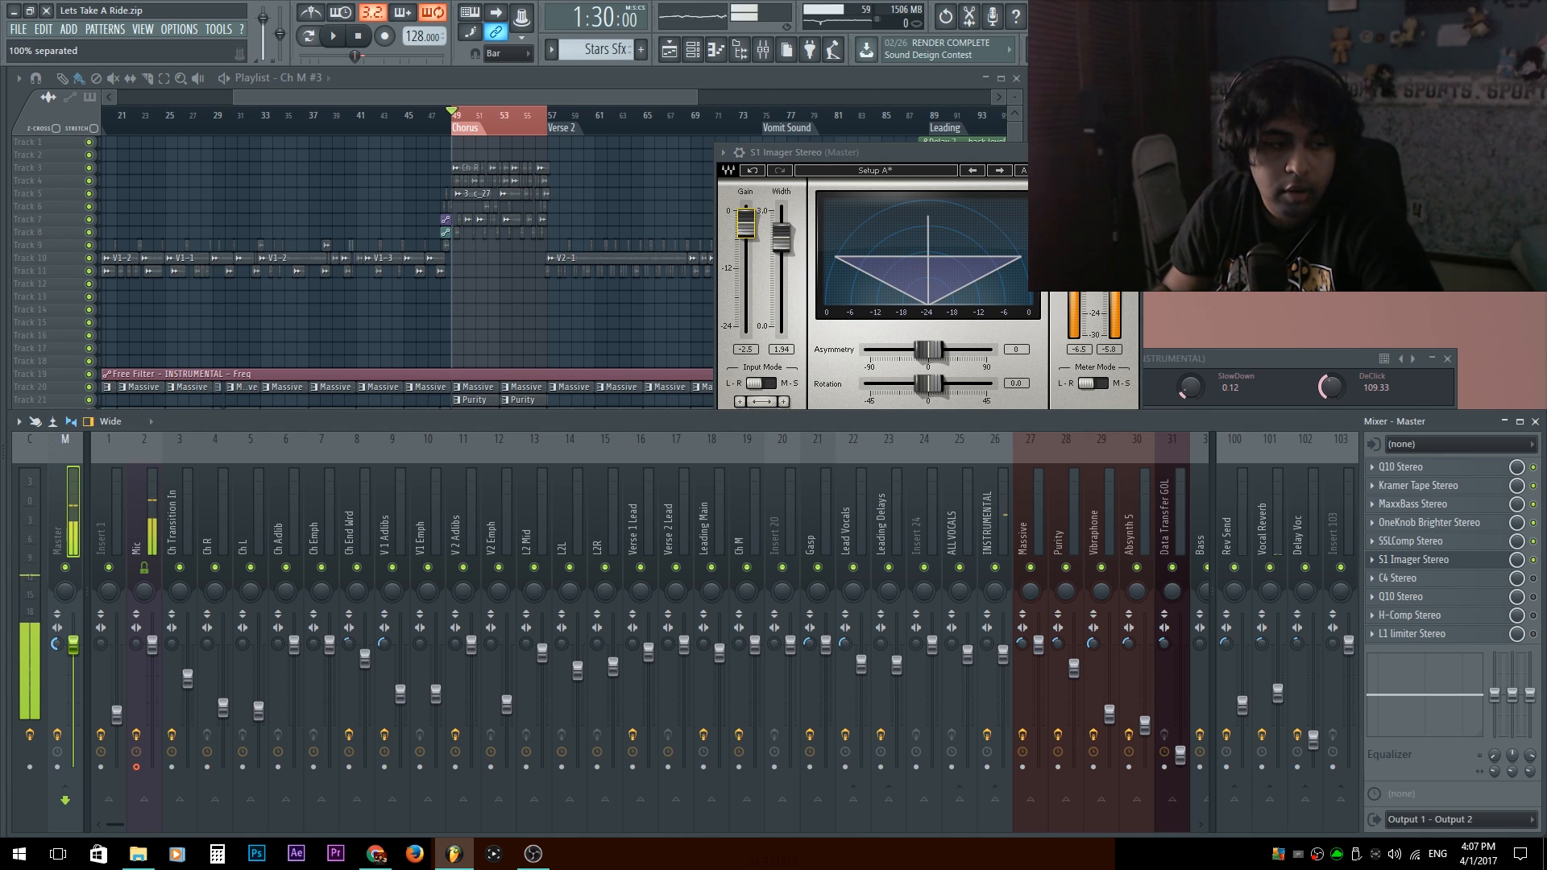
left_click(56, 645, "alt")
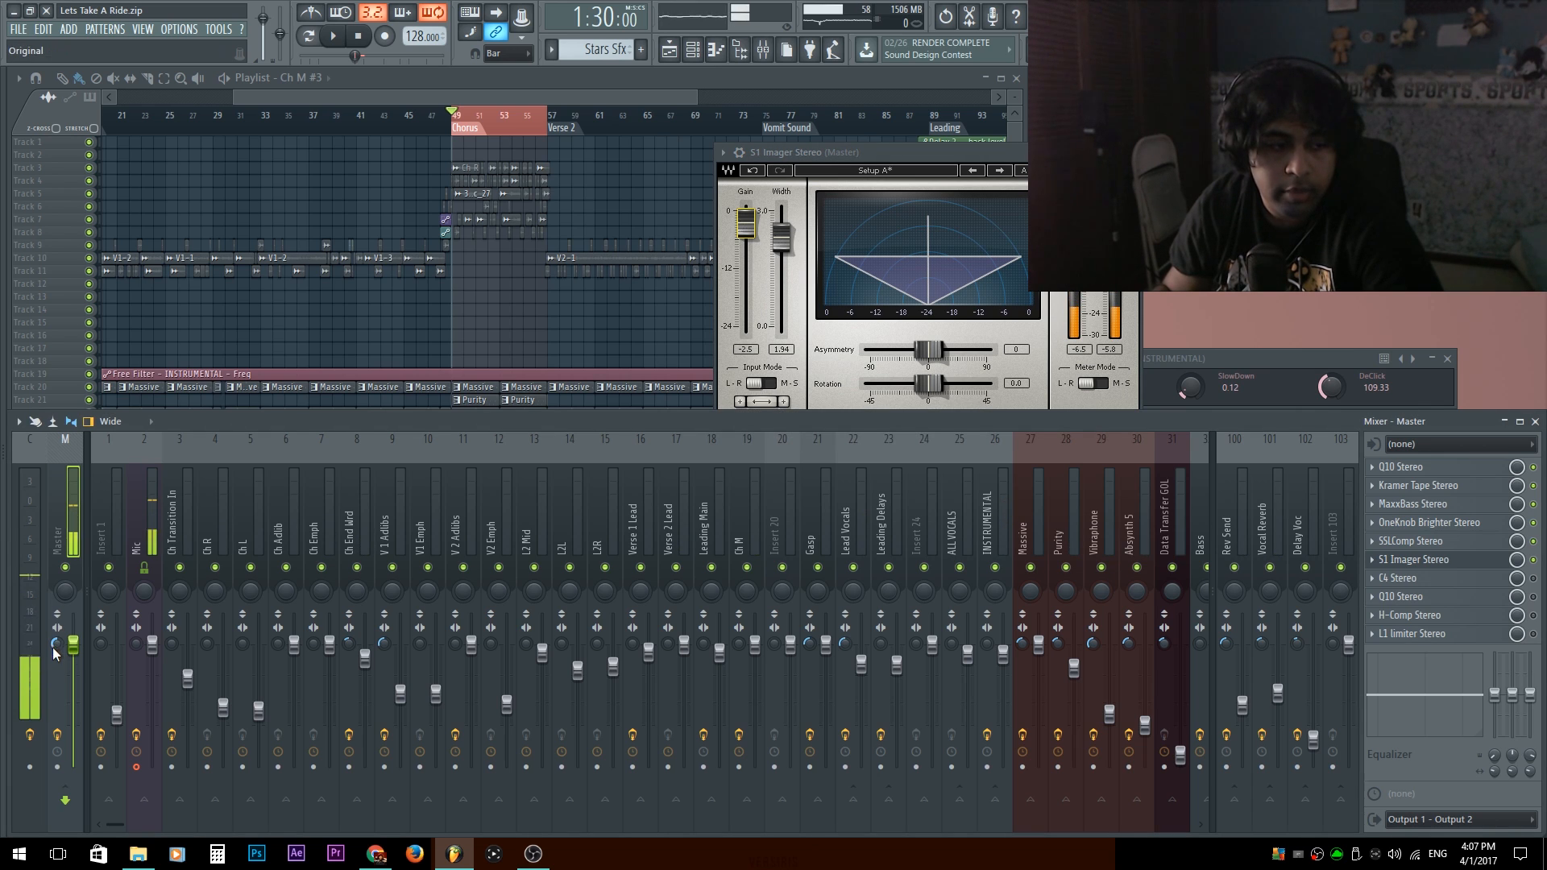
left_click(964, 152)
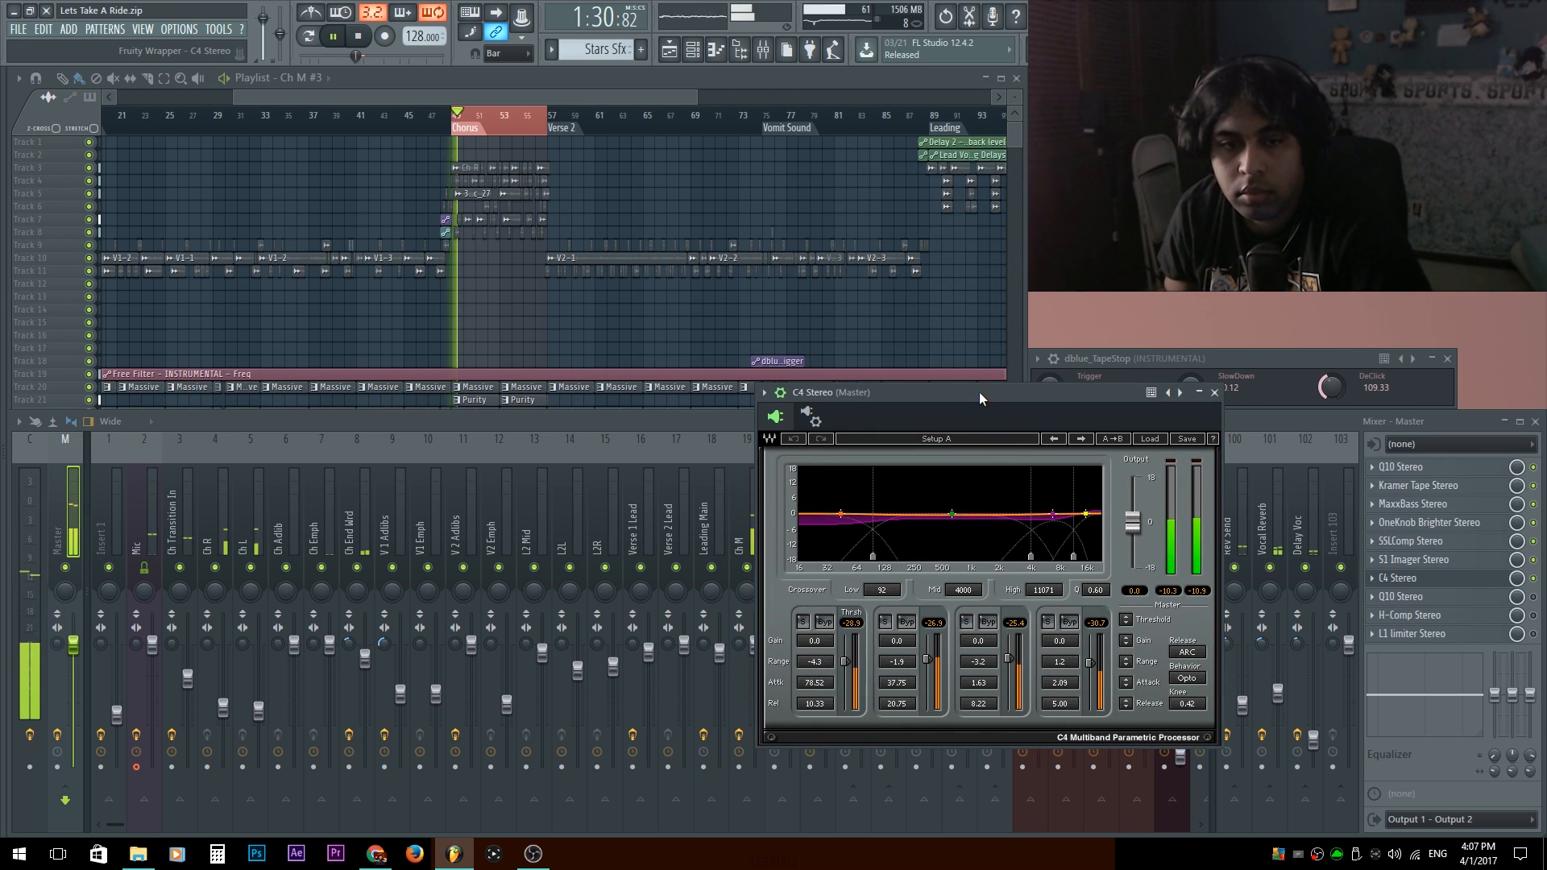
Reposition C4 Stereo on the Master track, solo its band 1 and play the chorus through it.
left_click_drag(979, 392, 844, 181)
key("space")
left_click(669, 414)
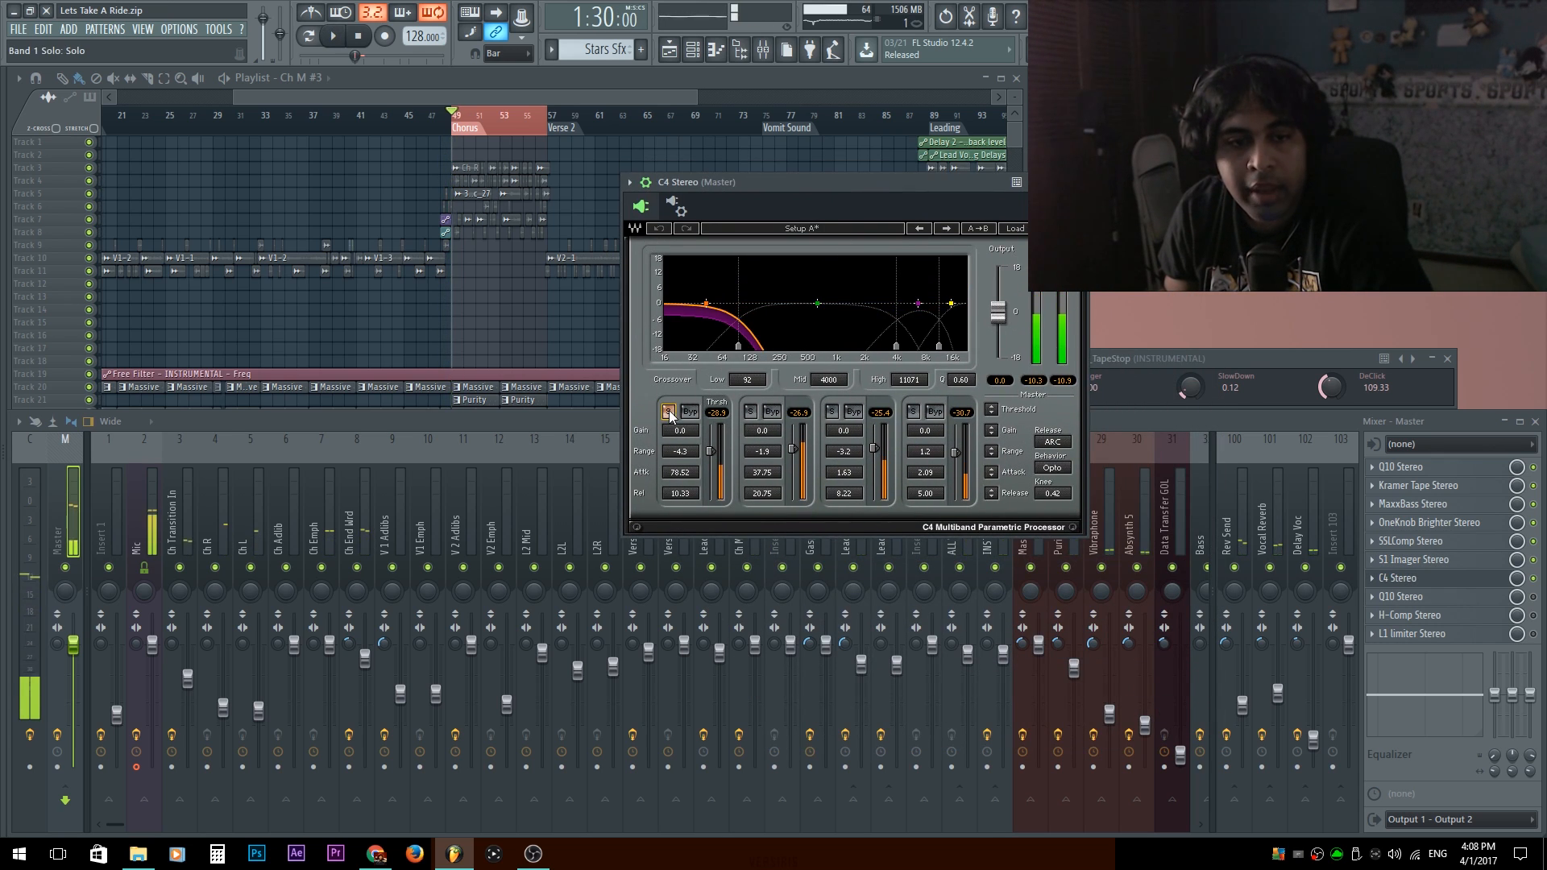
left_click(666, 416)
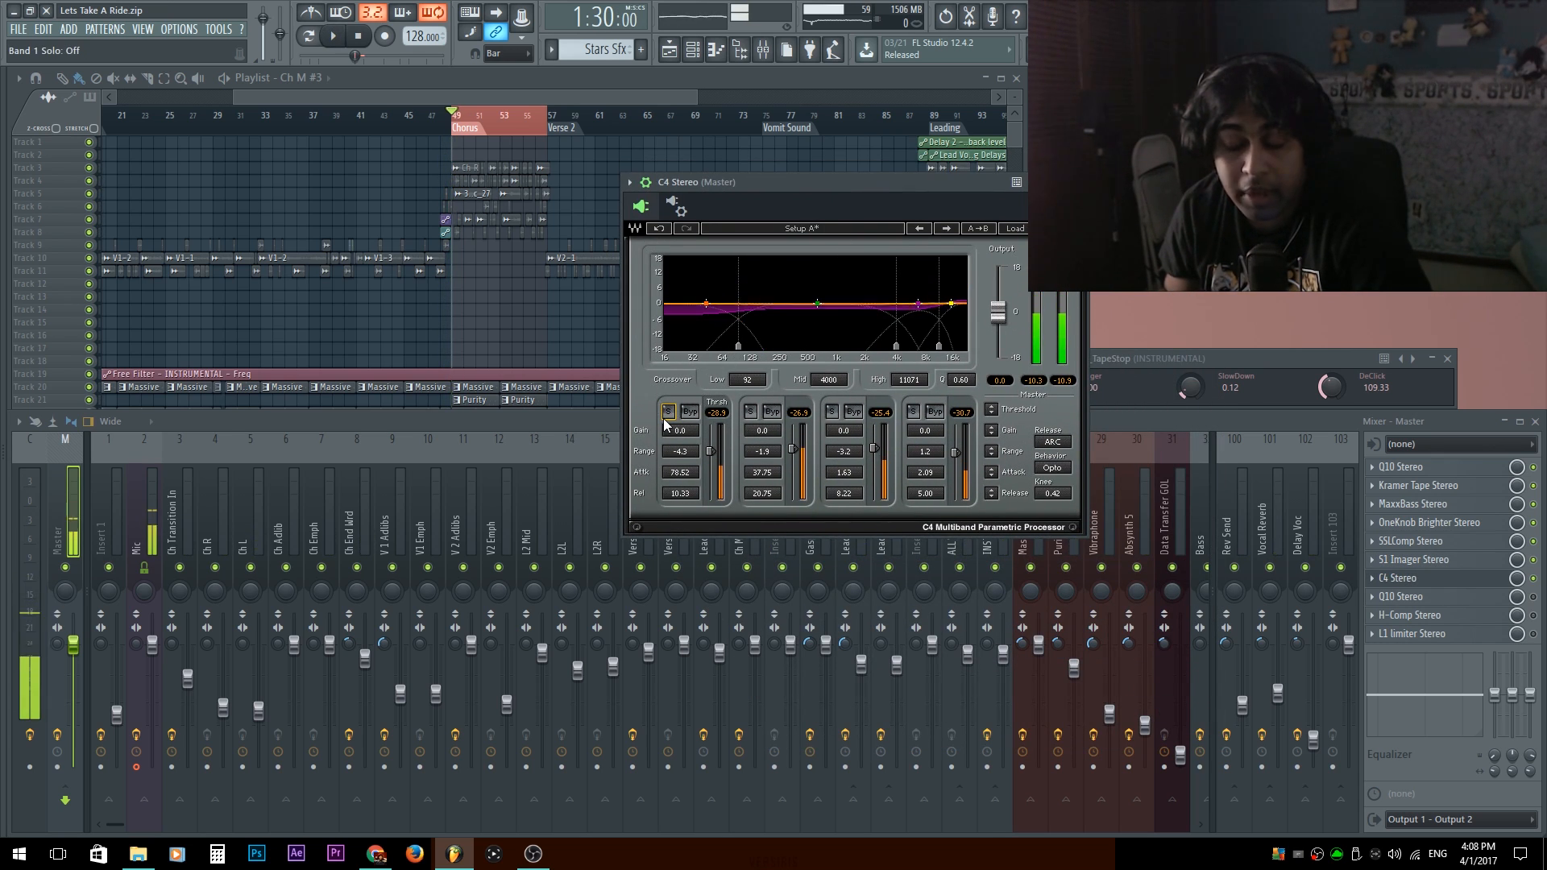
left_click(669, 413)
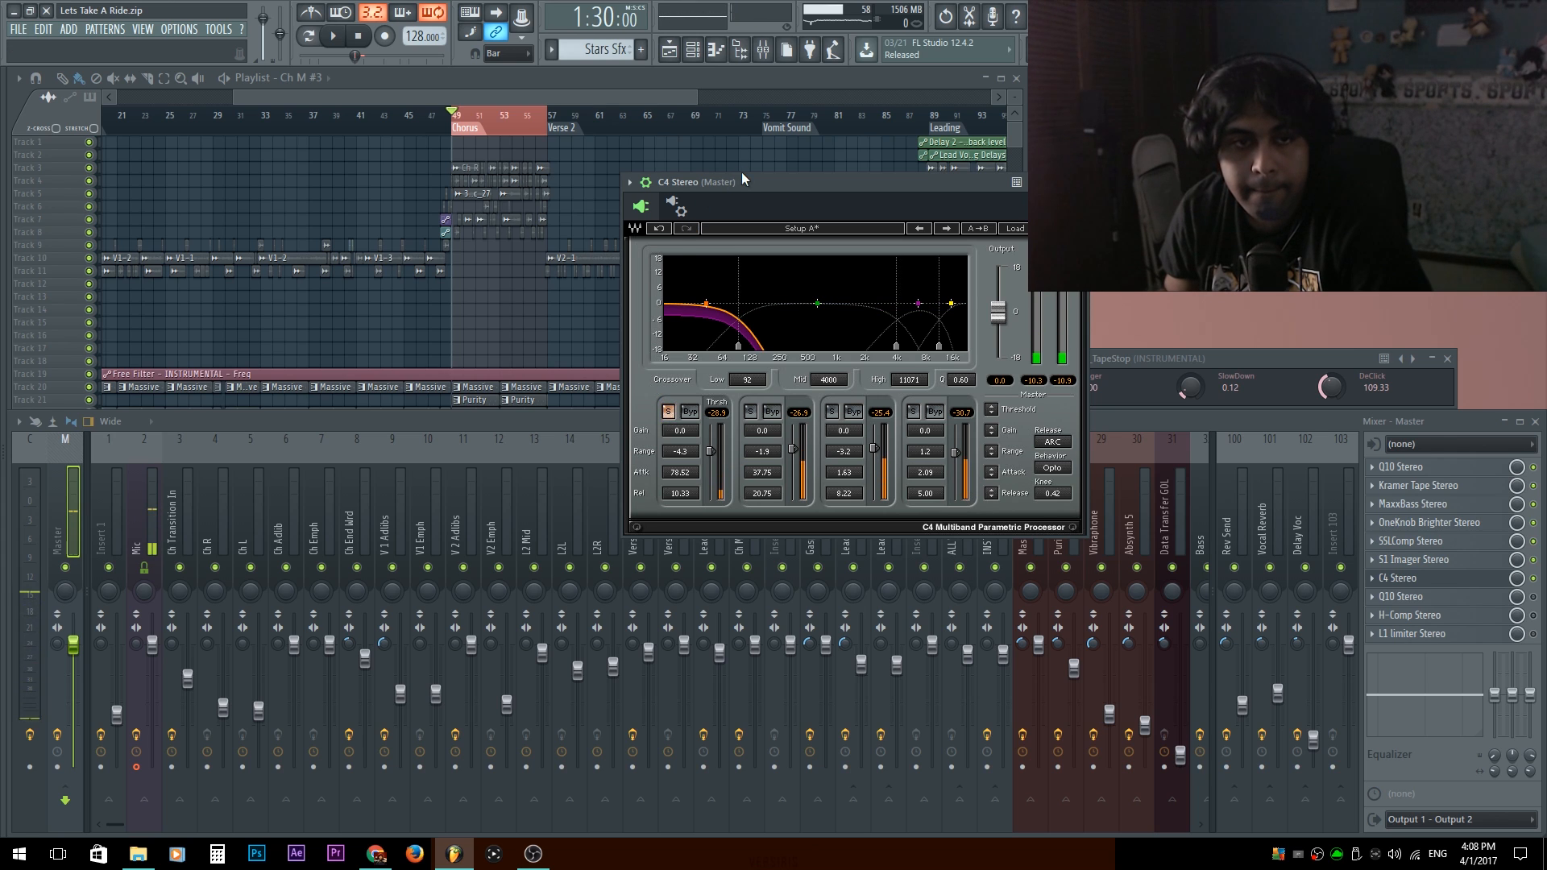
key("space")
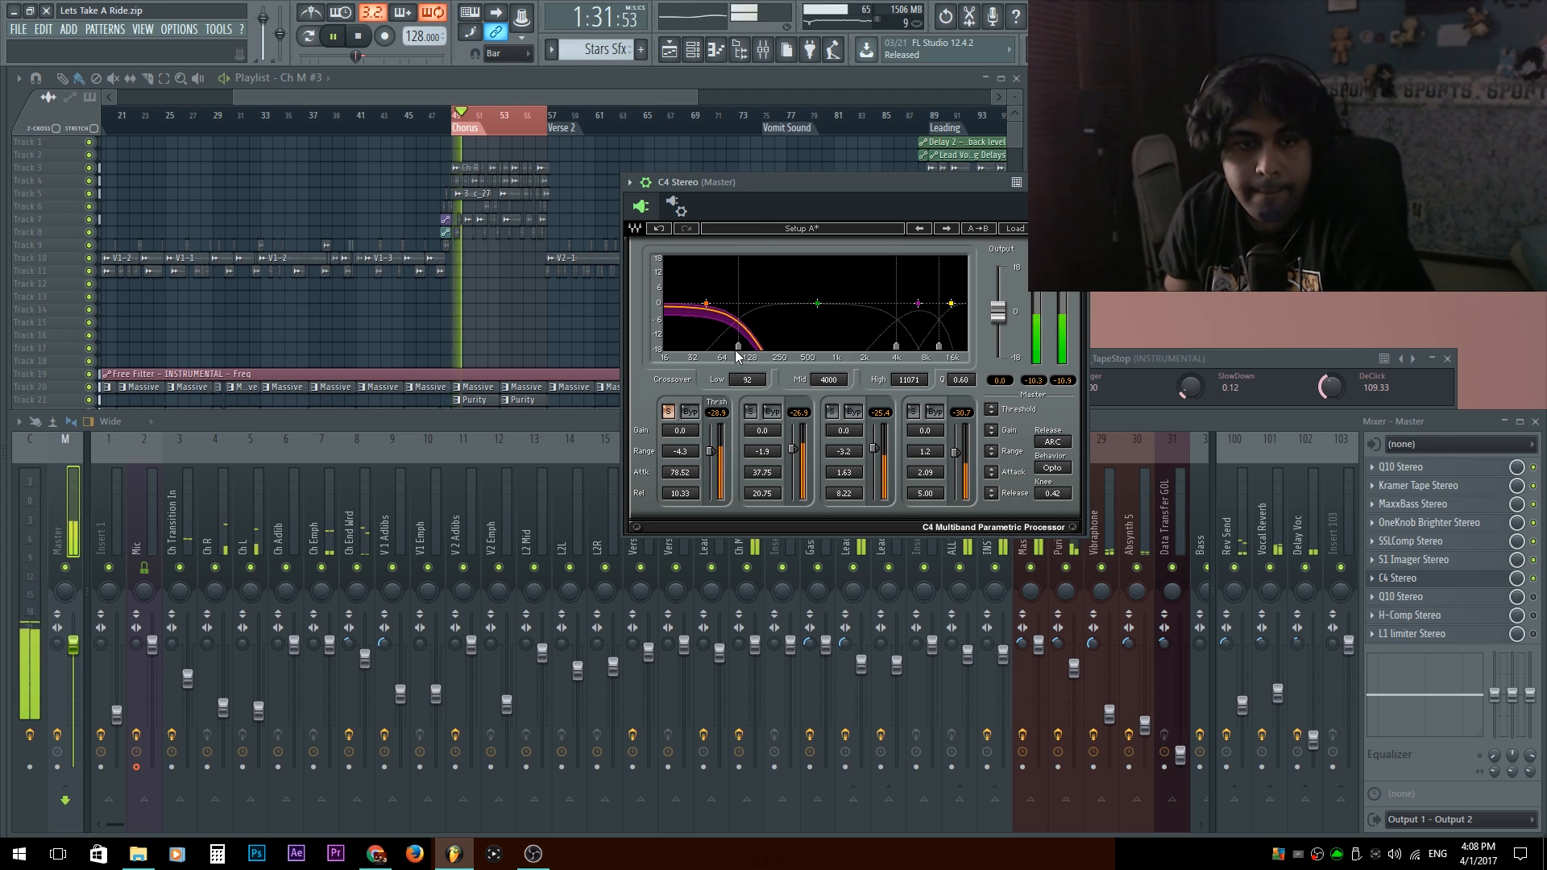
Set C4's low crossover to 90 Hz and band 1 to gain 1.6, range -5.4, threshold -32.0 and attack 59.98 ms.
left_click_drag(747, 379, 745, 382)
type("90")
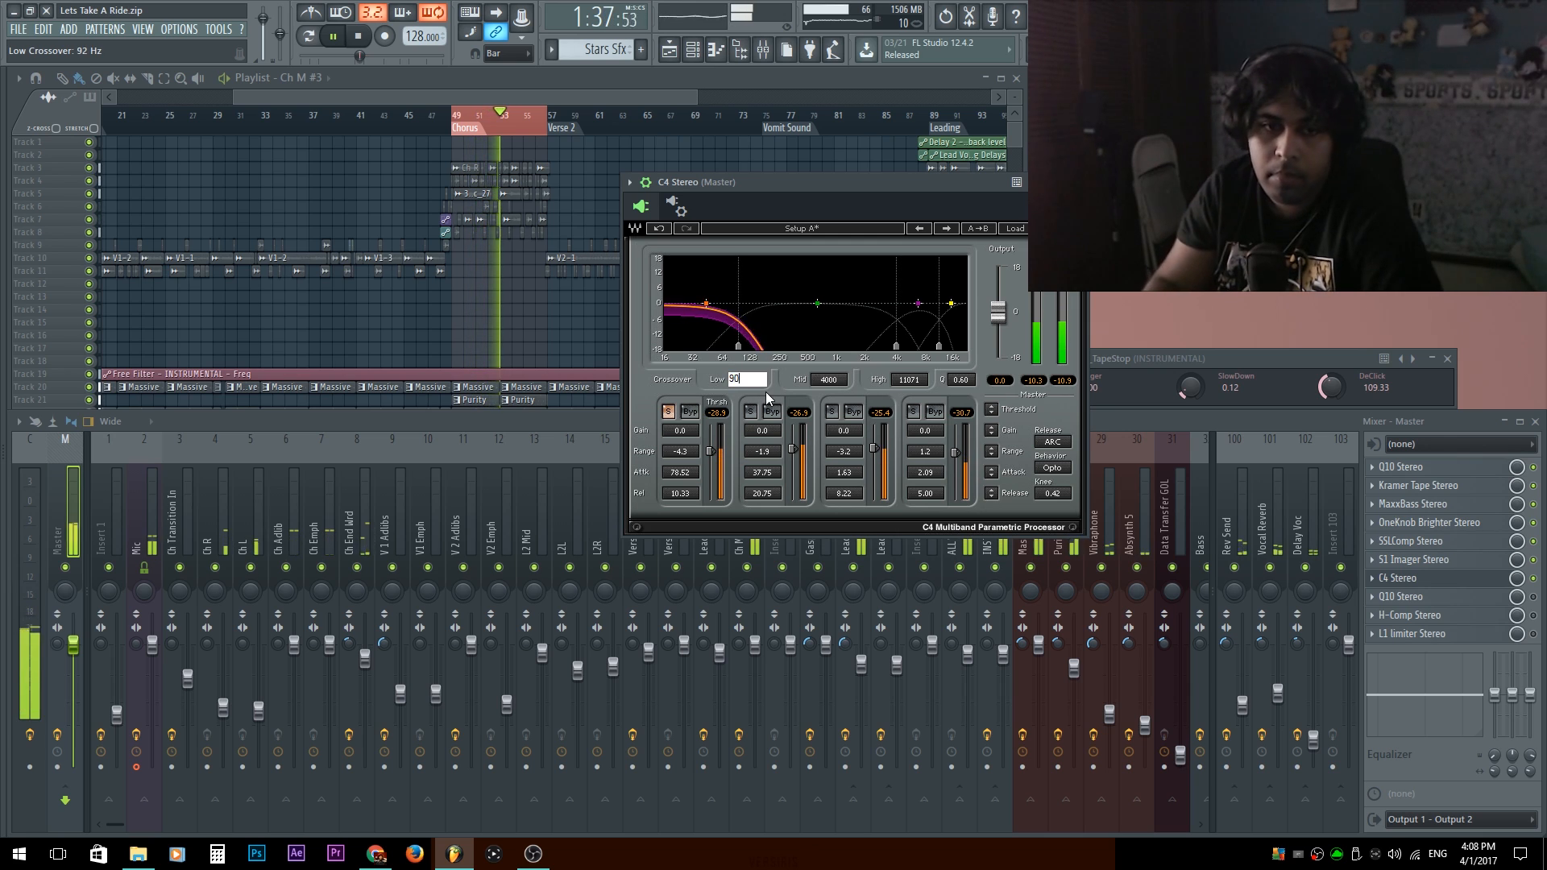
key("Return")
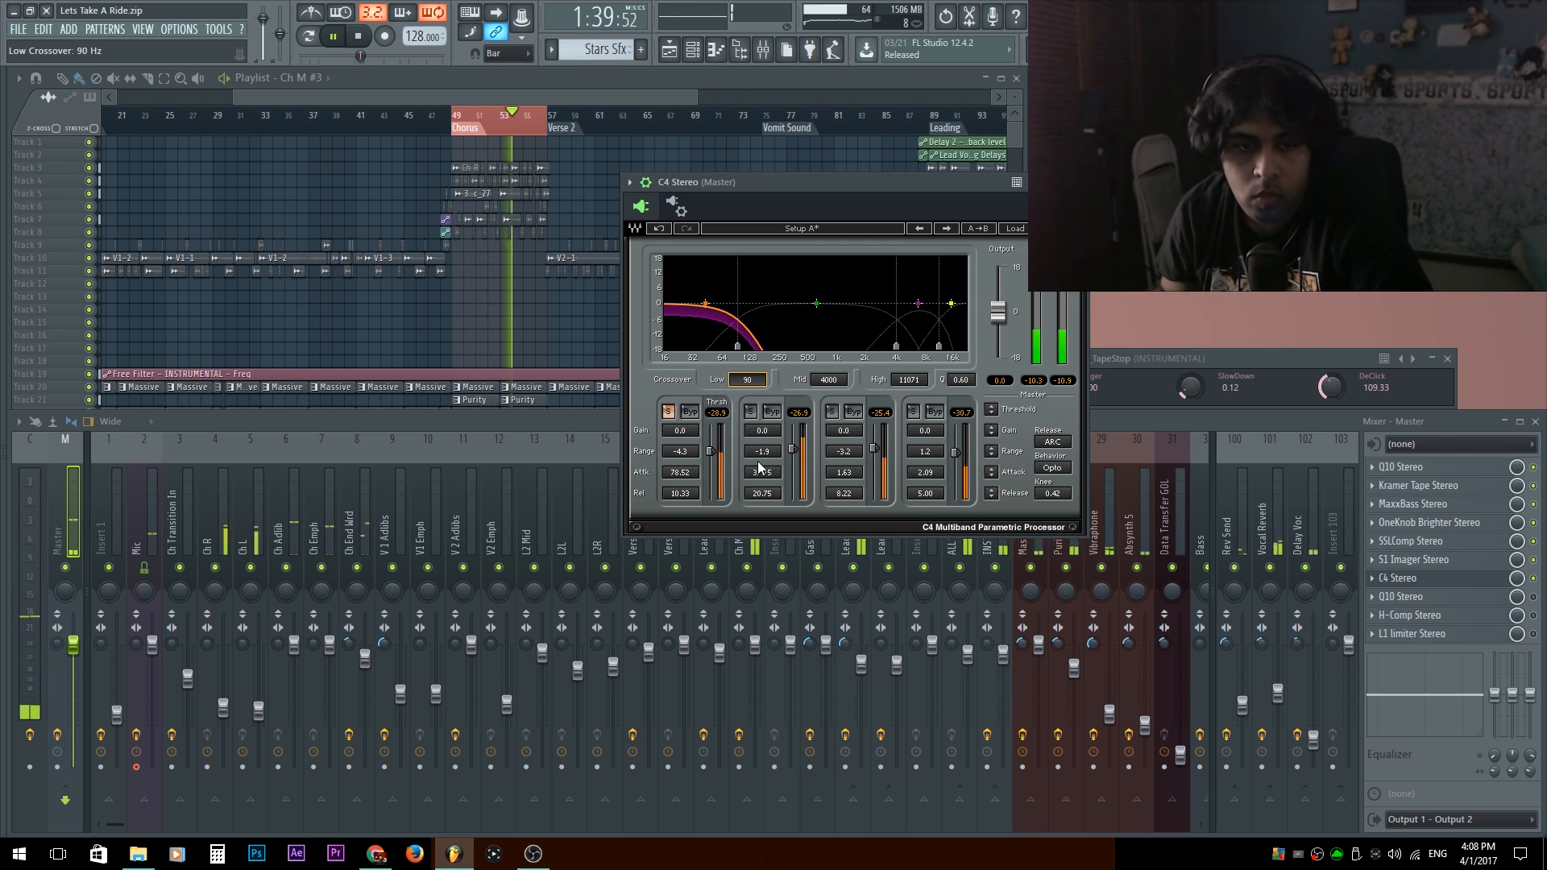
left_click_drag(683, 432, 689, 470)
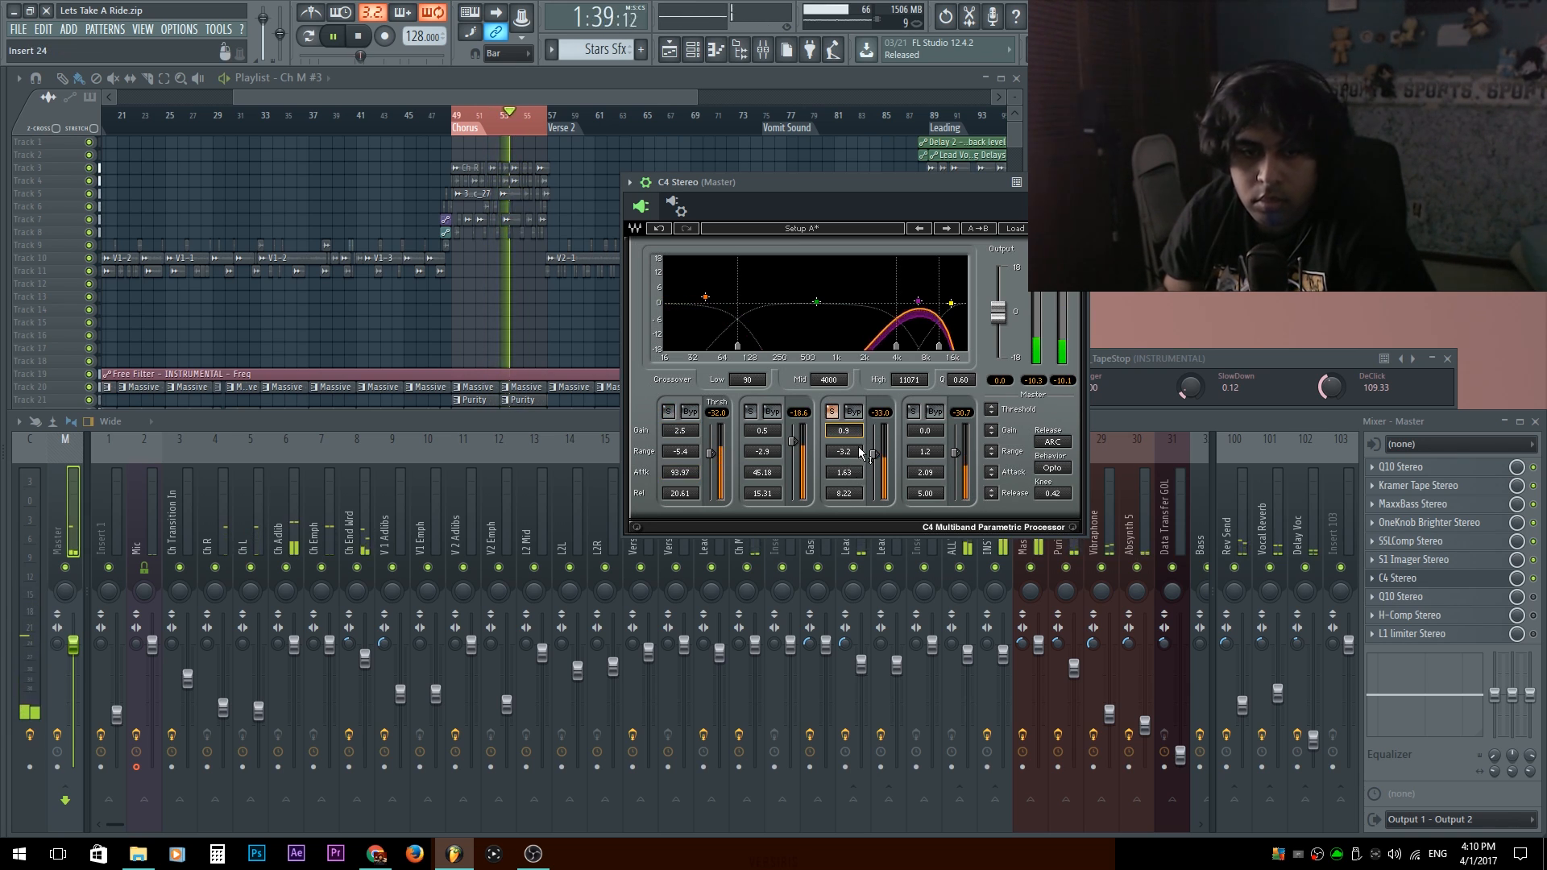
Set C4's soloed band 3 to gain 0.9 and range 1.9, and try its threshold down to -77.3 dB.
left_click_drag(862, 454, 862, 435)
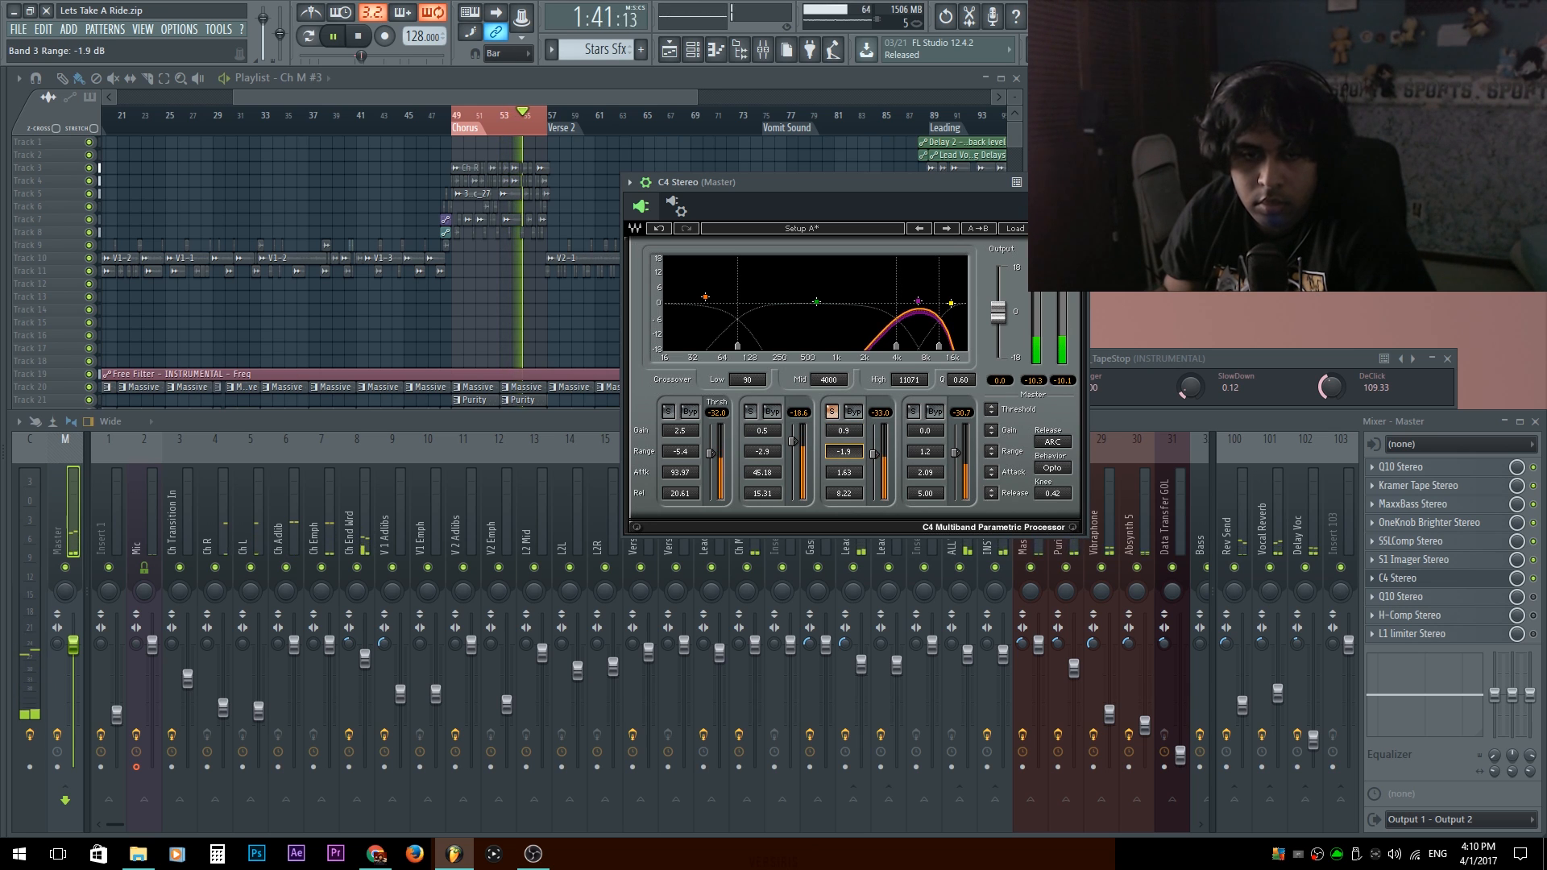
left_click_drag(843, 451, 854, 403)
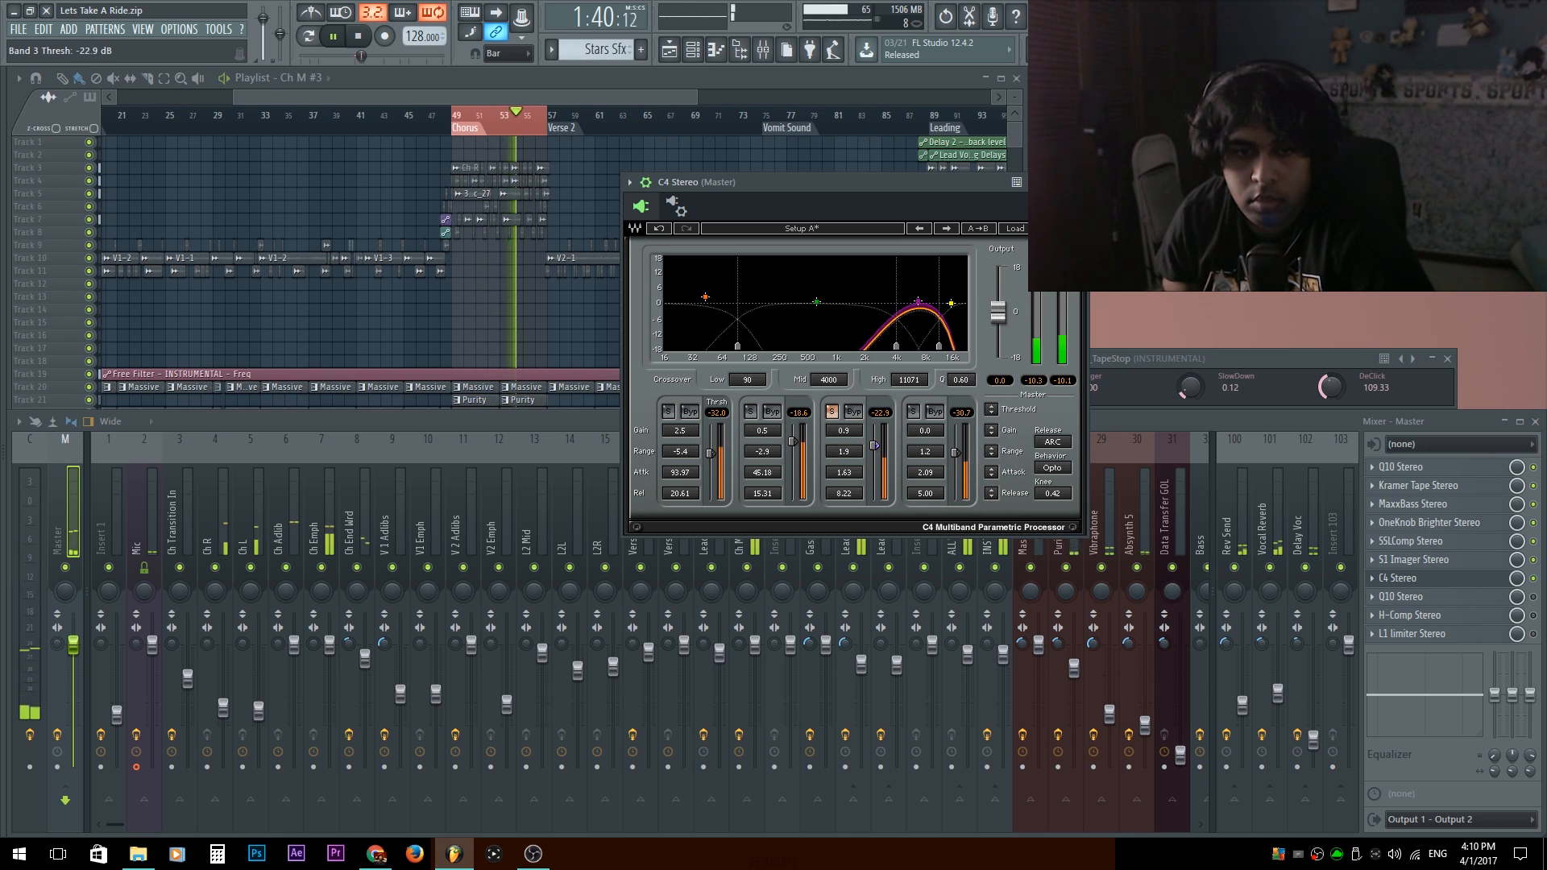
left_click_drag(878, 448, 875, 495)
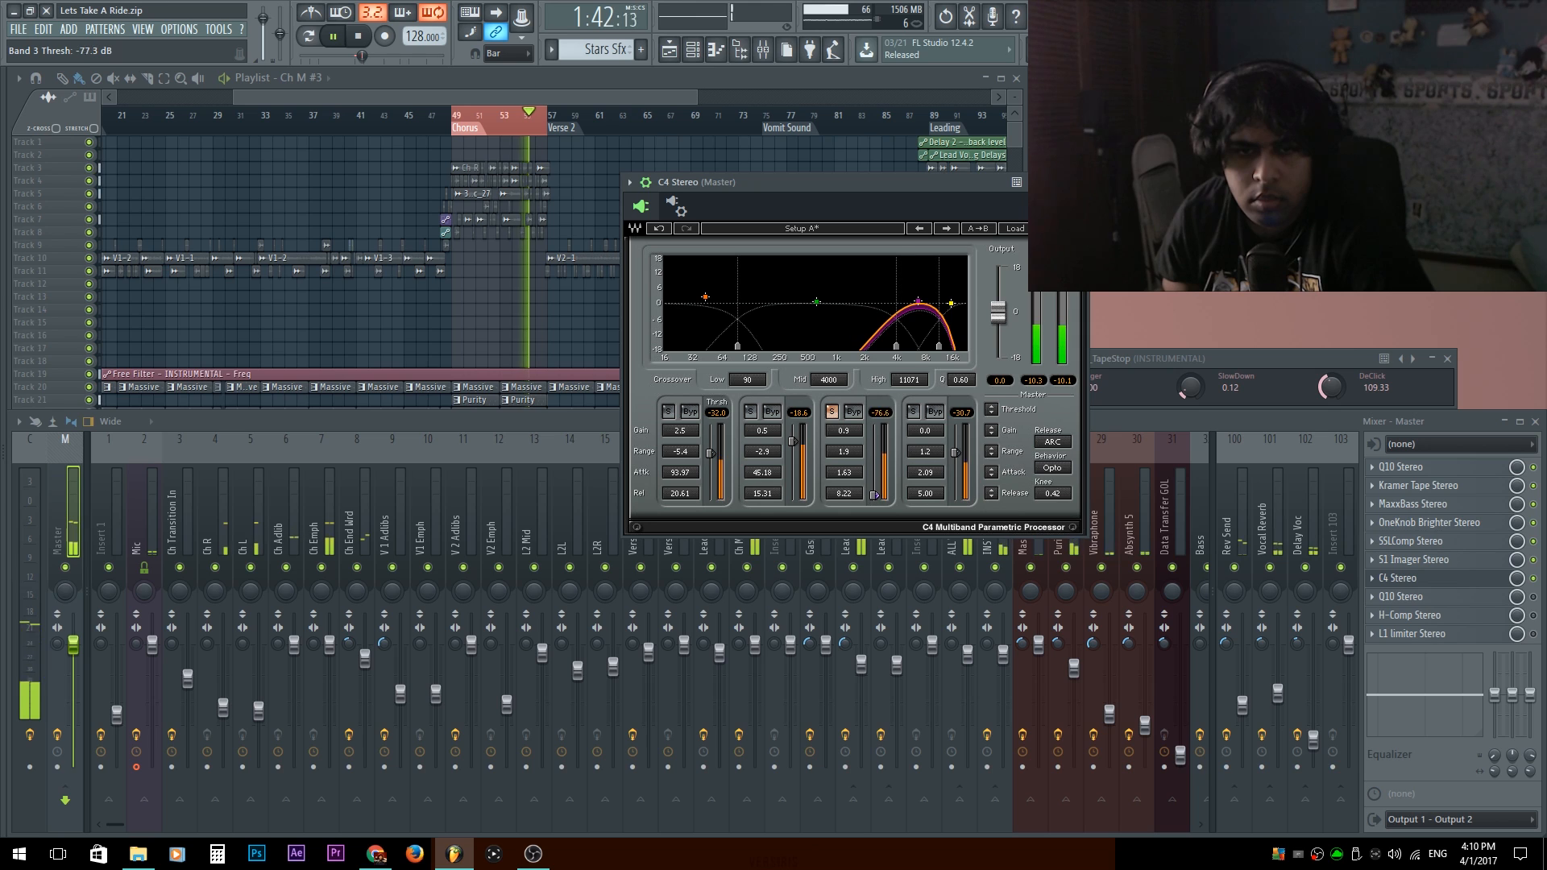
left_click(843, 451)
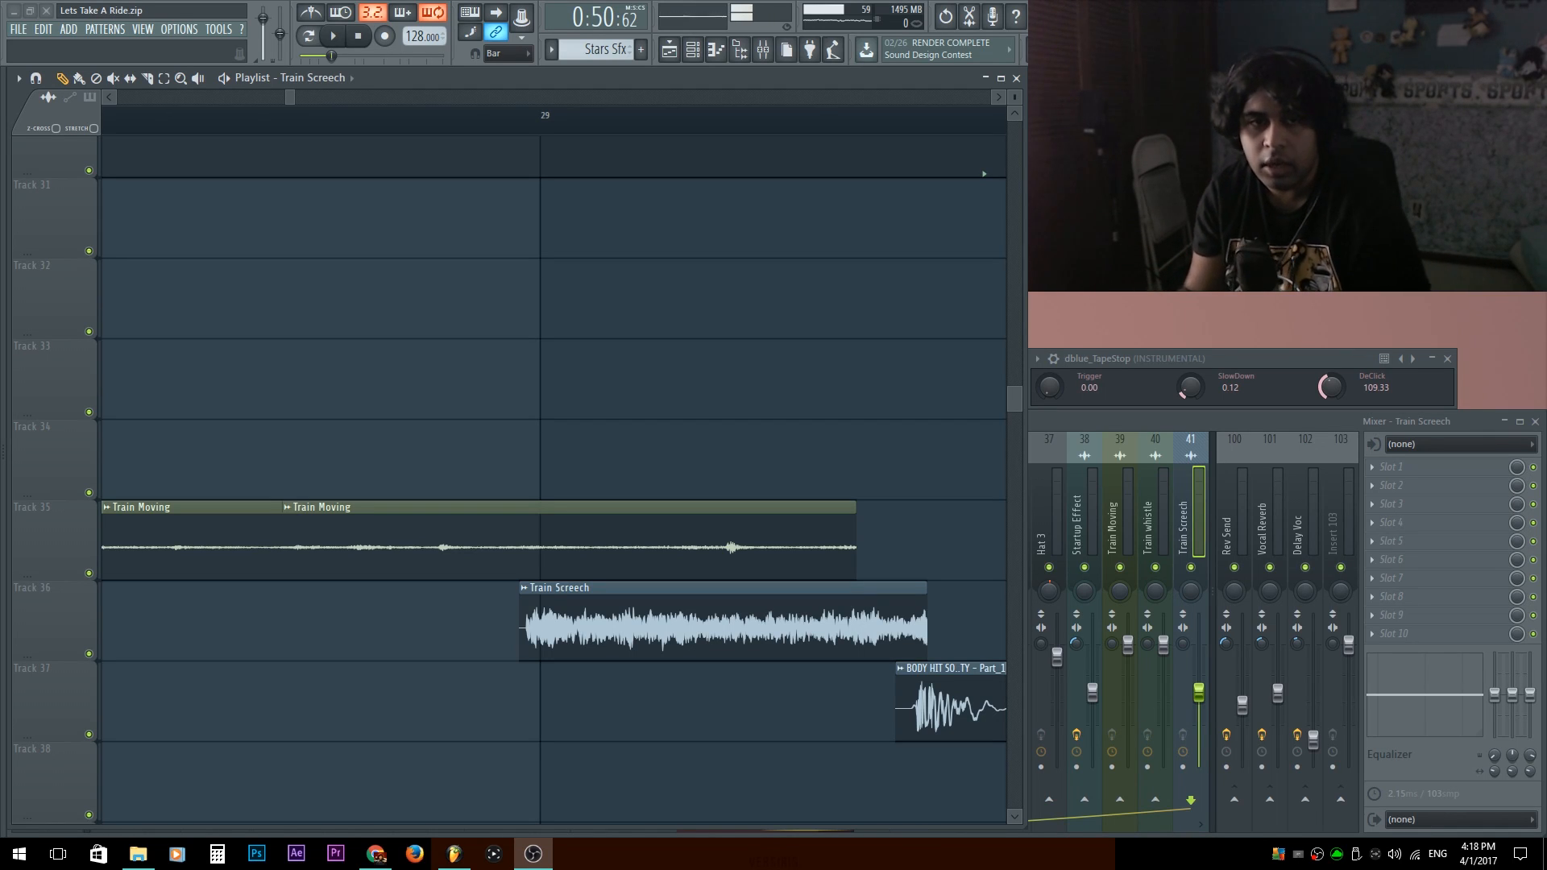
Play the song from just before bar 29 and examine the train sound effects and instrumental pattern arrangement in the Playlist.
scroll(682, 437, "down", 5)
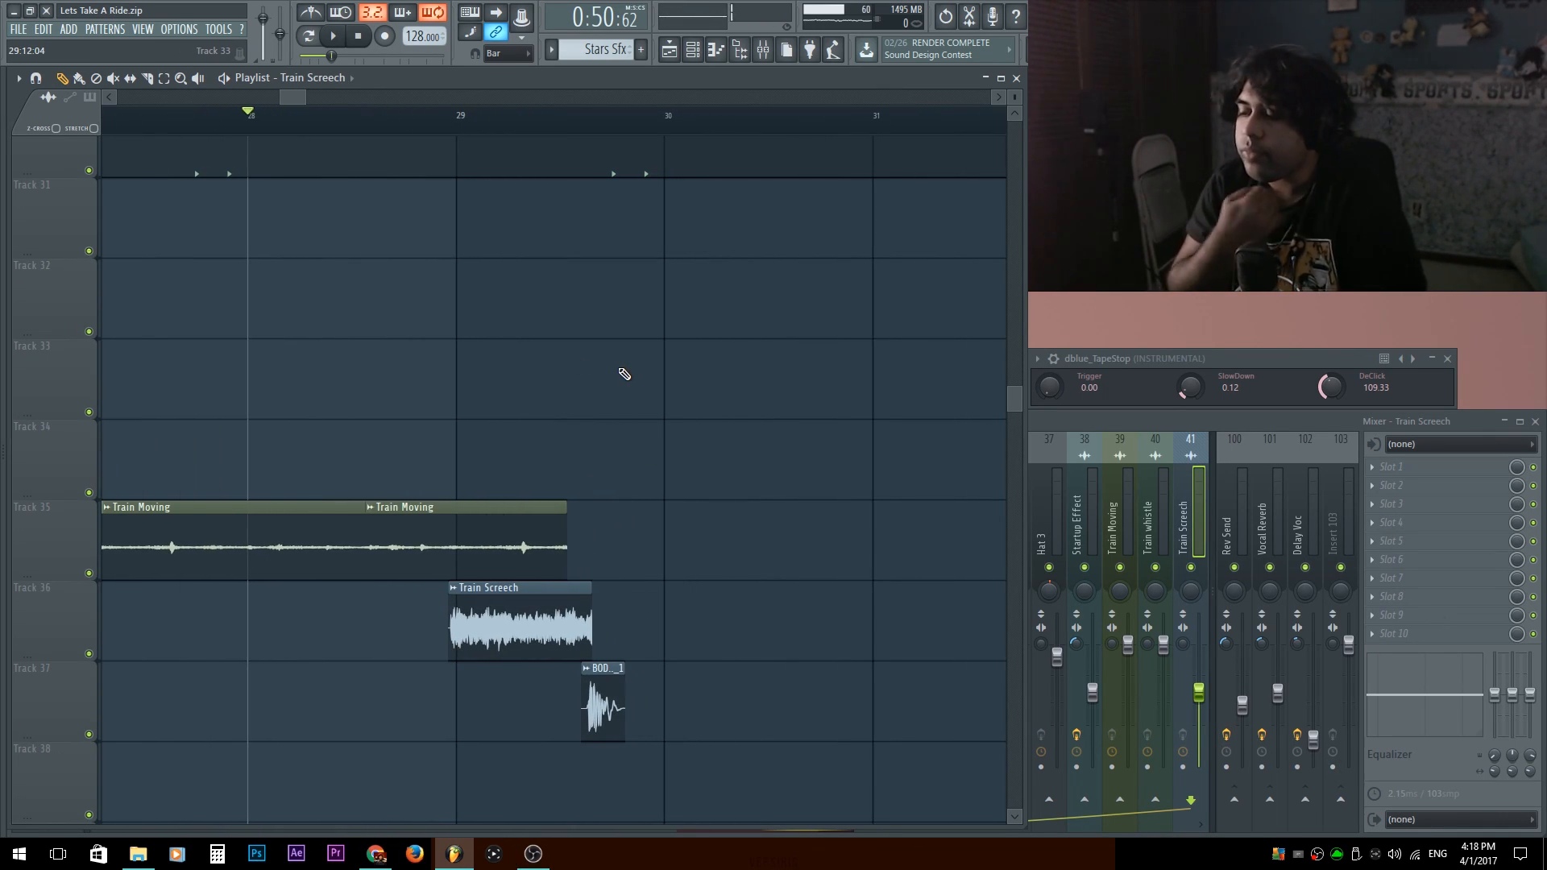
key("space")
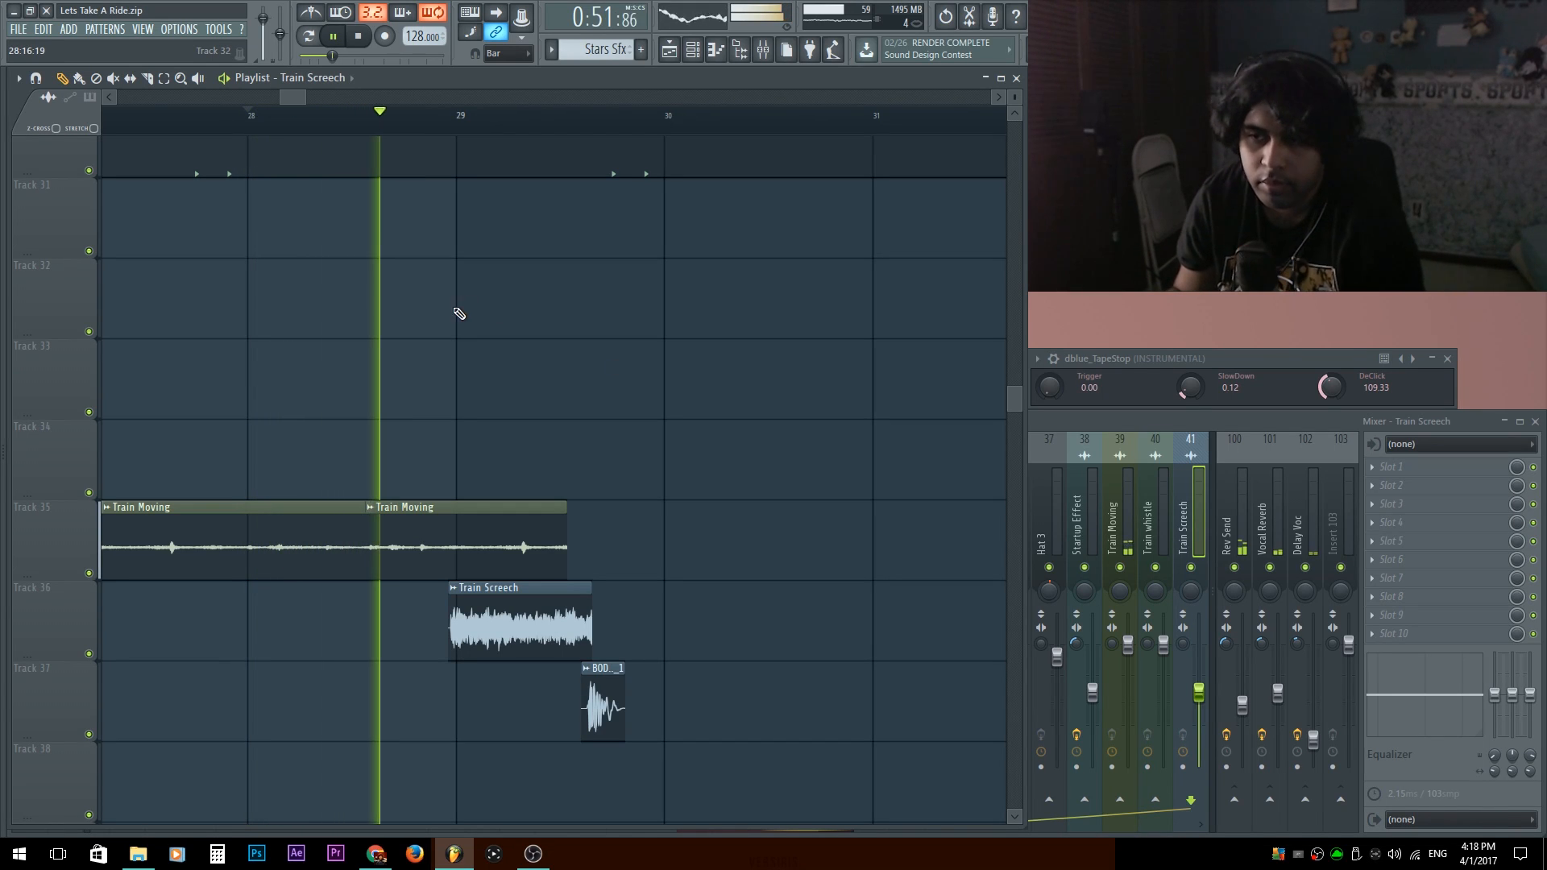
scroll(372, 410, "down", 4)
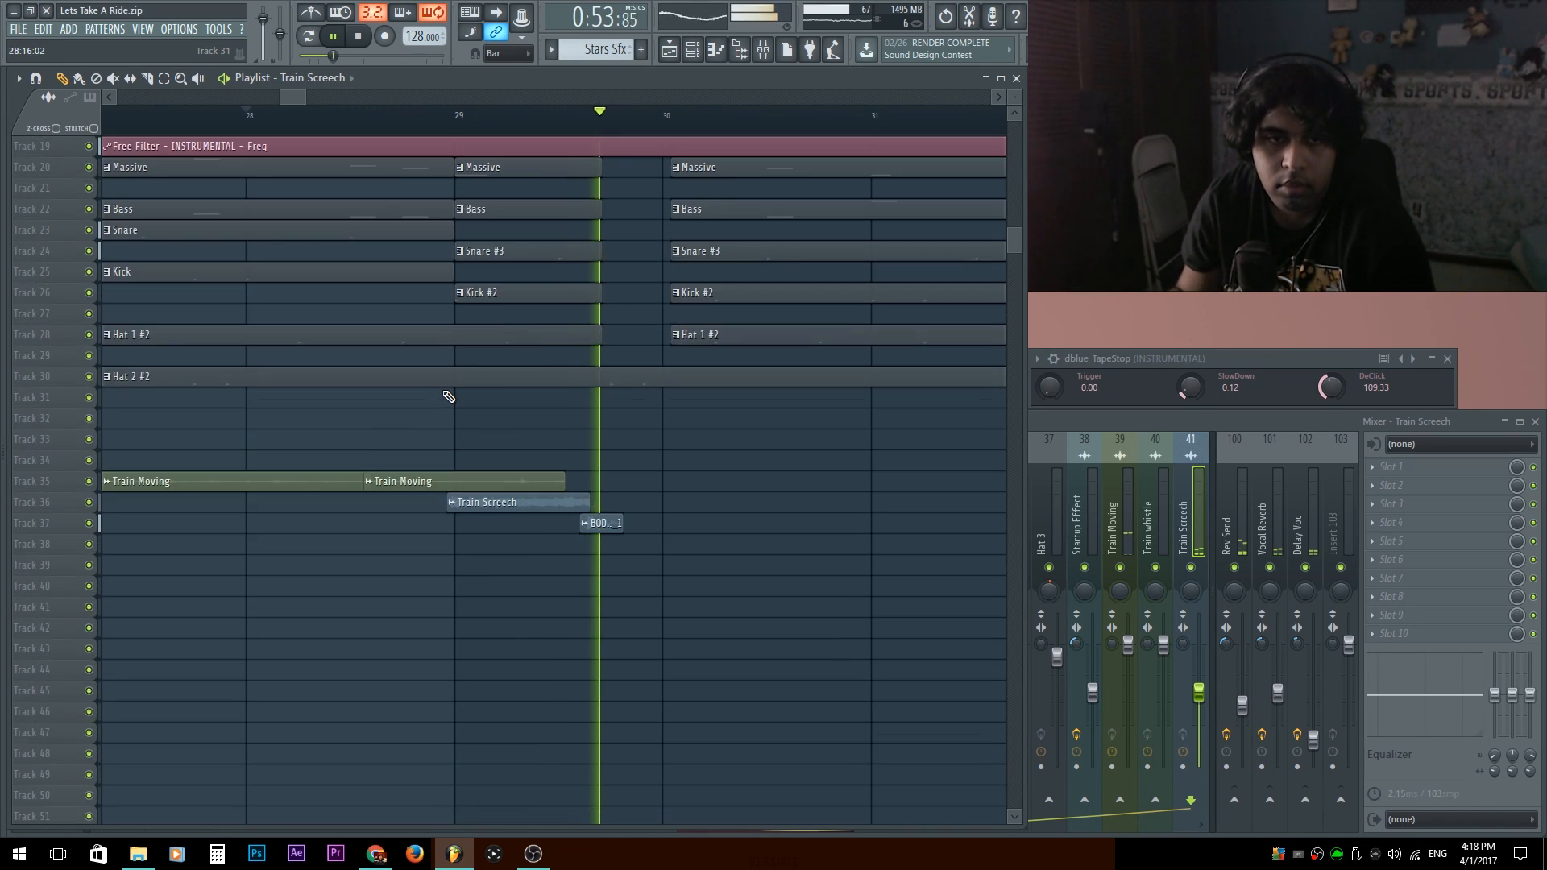
left_click_drag(588, 434, 478, 496)
scroll(477, 497, "down", 4)
scroll(481, 495, "down", 3)
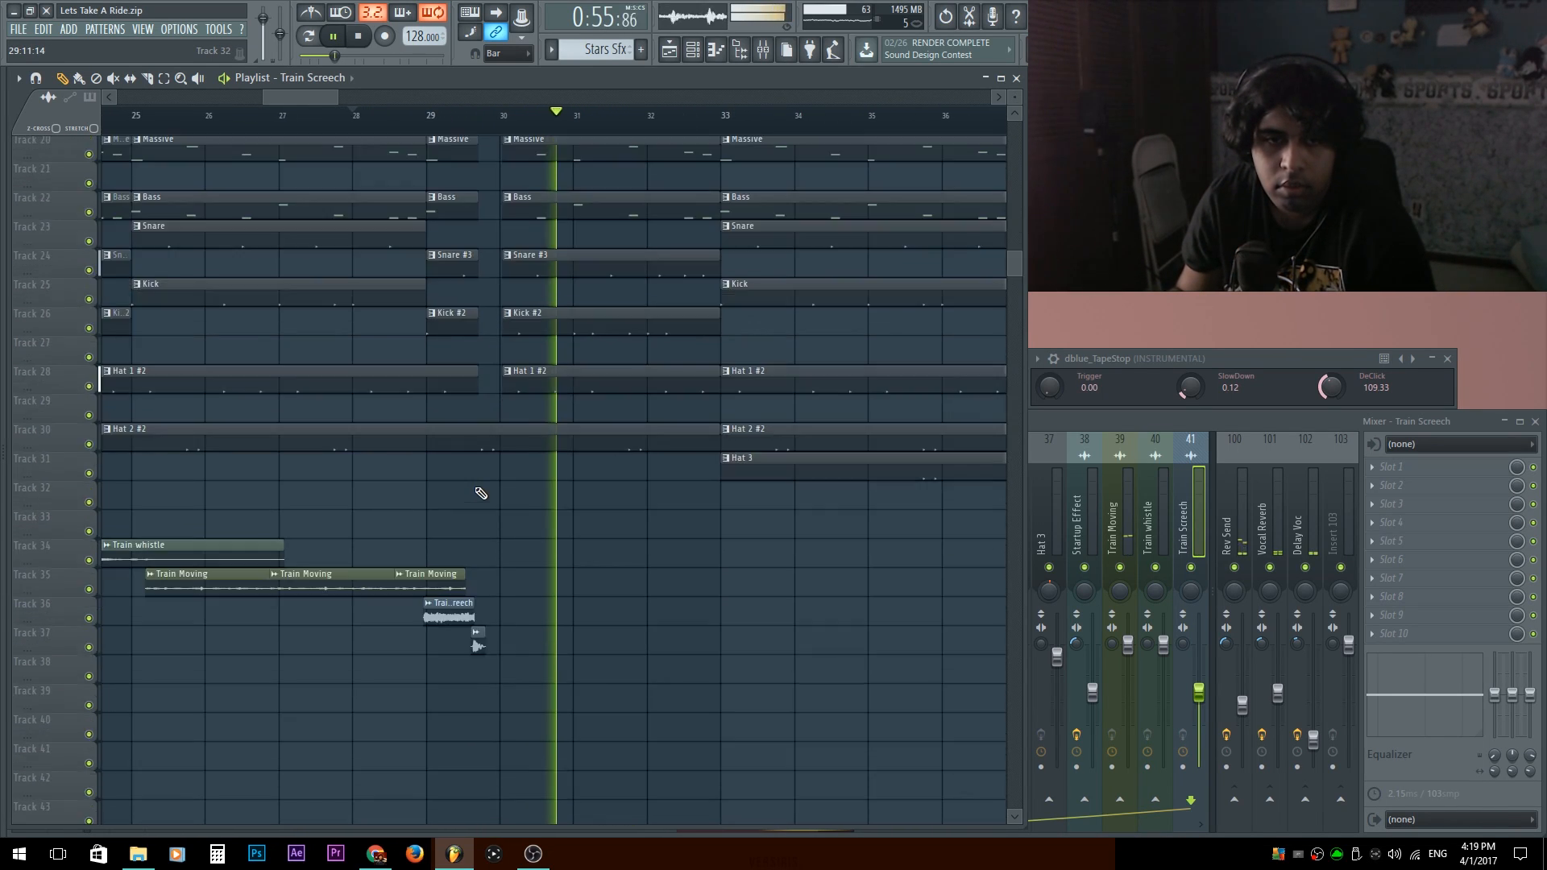
left_click_drag(582, 526, 581, 528)
scroll(581, 528, "down", 6)
scroll(564, 451, "down", 4)
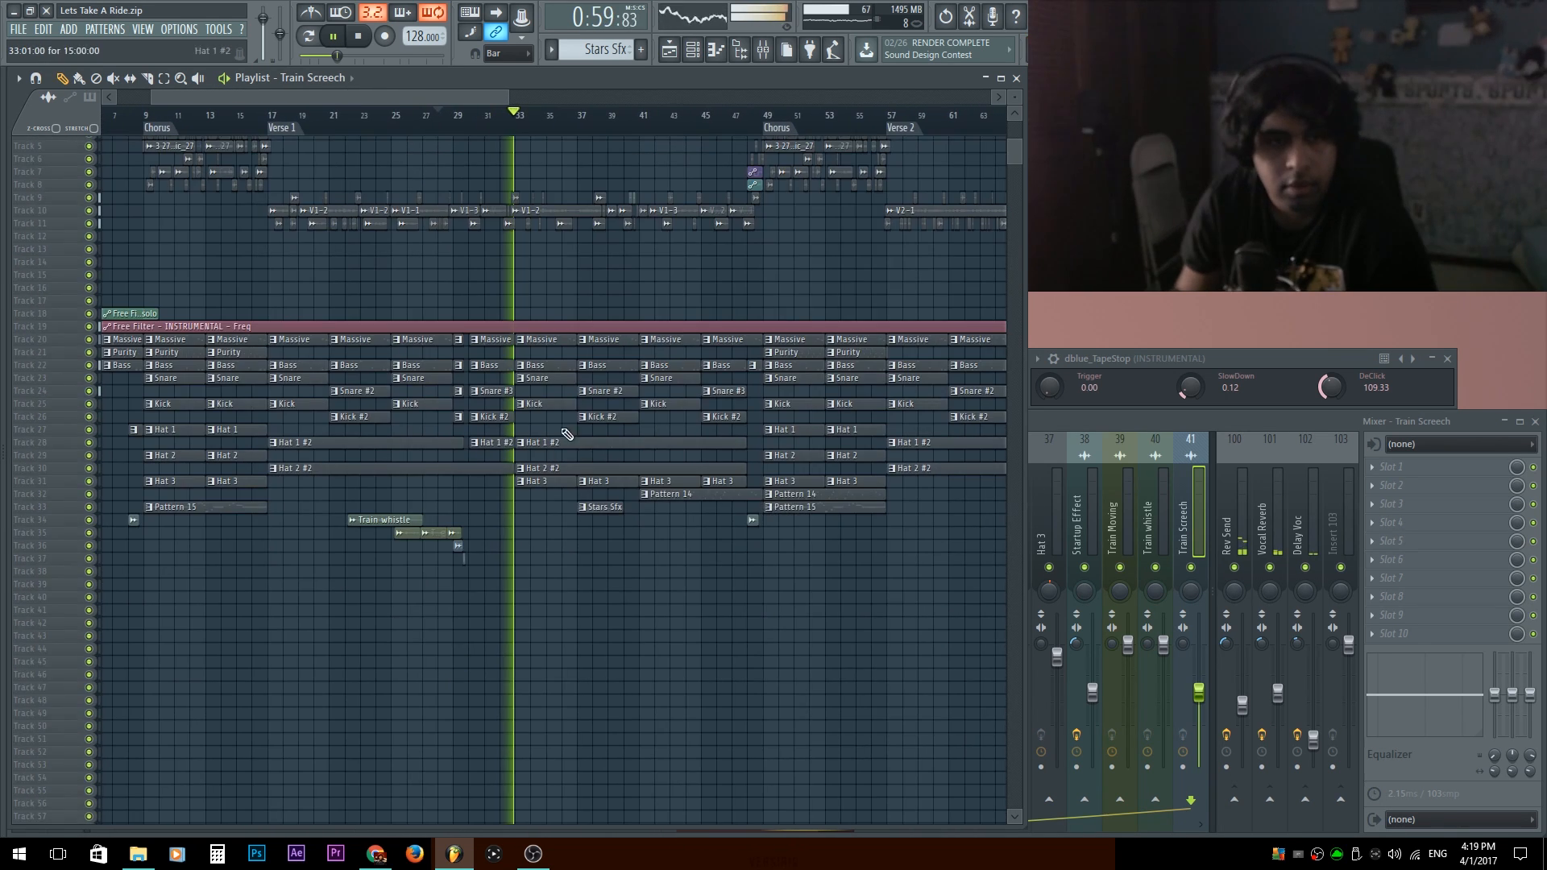
scroll(596, 484, "up", 4)
scroll(438, 297, "up", 2)
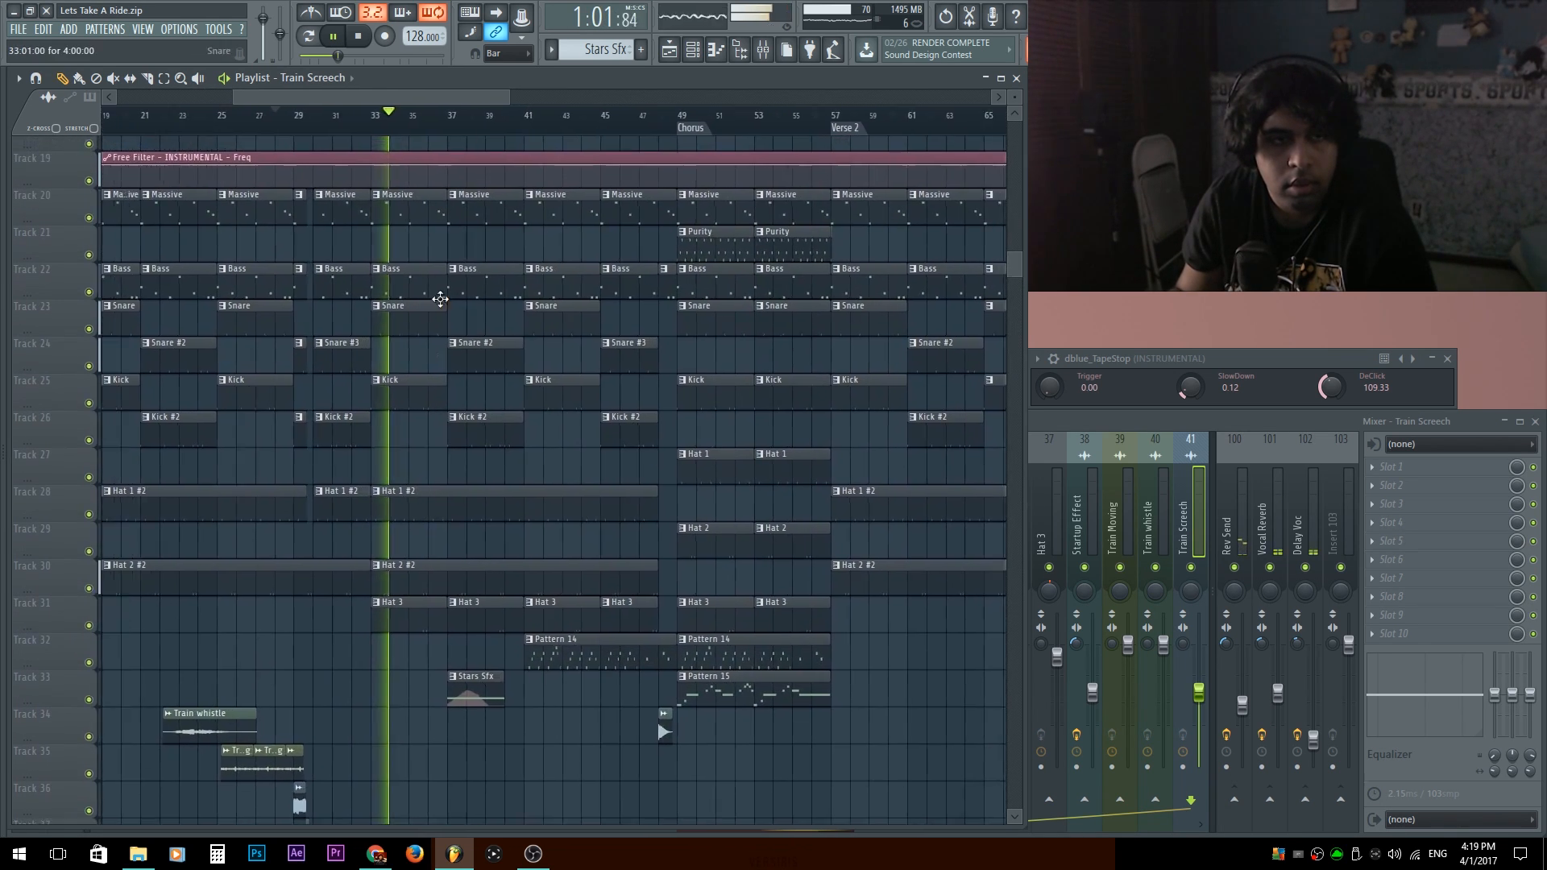
scroll(524, 644, "up", 3)
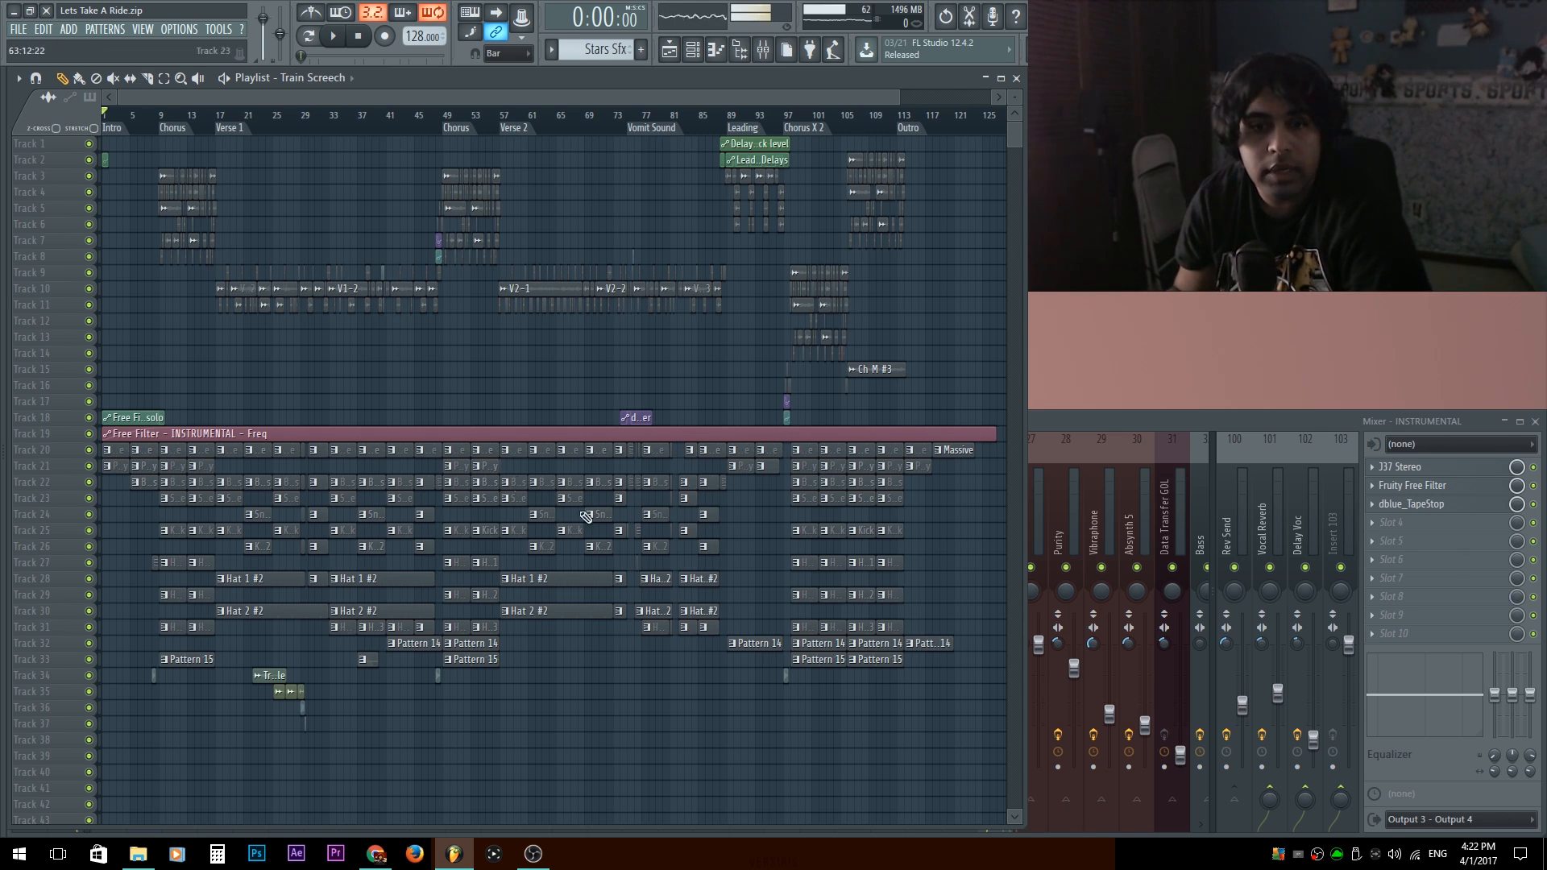
Bring up the Master track in the full mixer and review its second Q10, H-Comp and L1 limiter settings.
left_click(1137, 422)
left_click(66, 496)
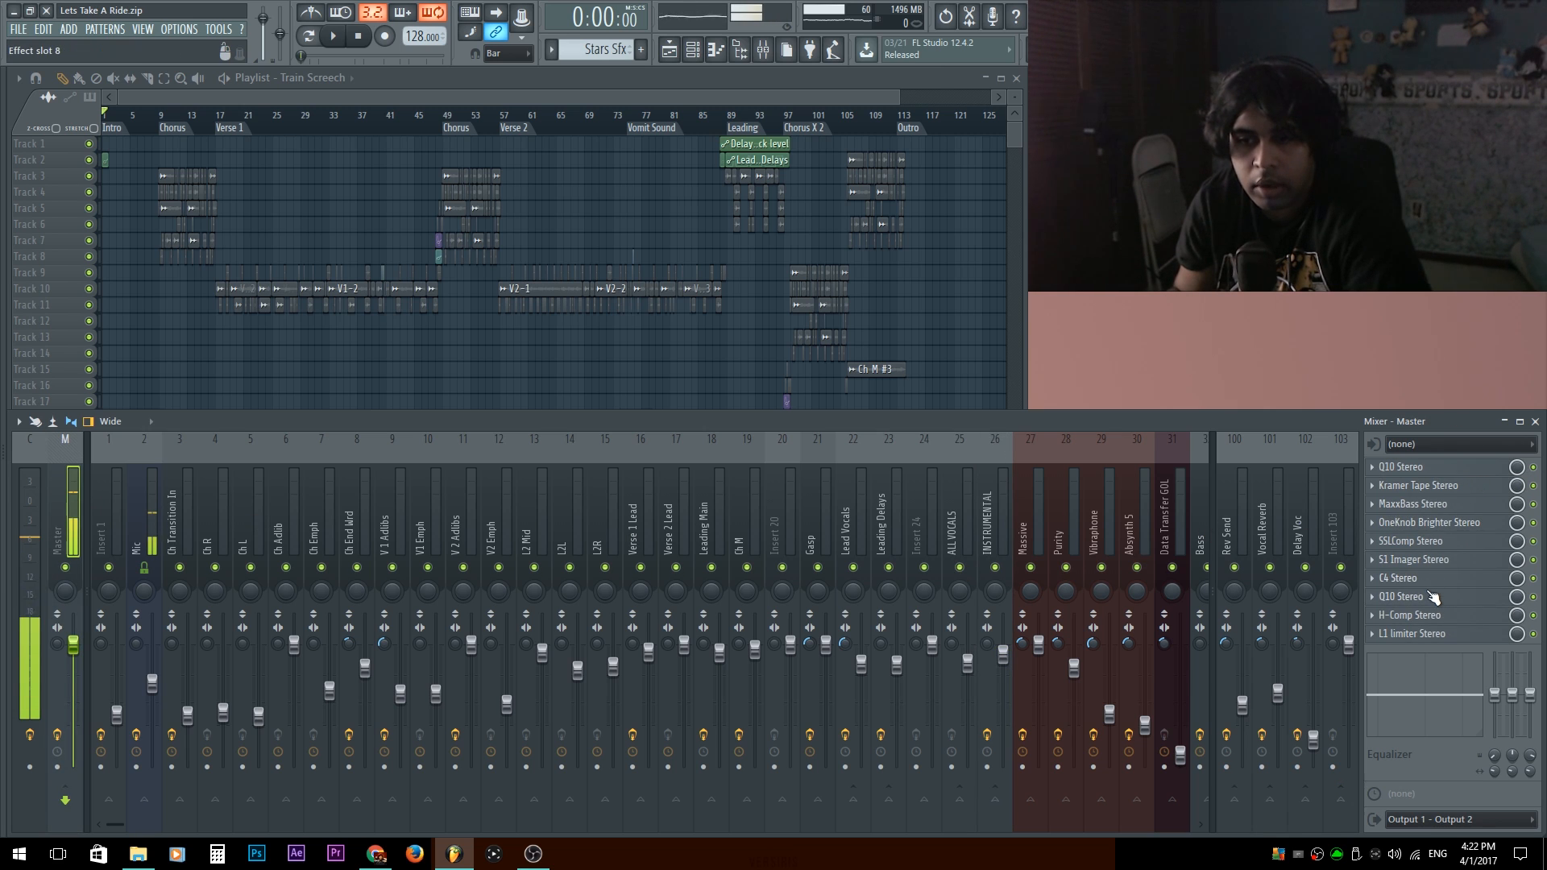
left_click(1402, 597)
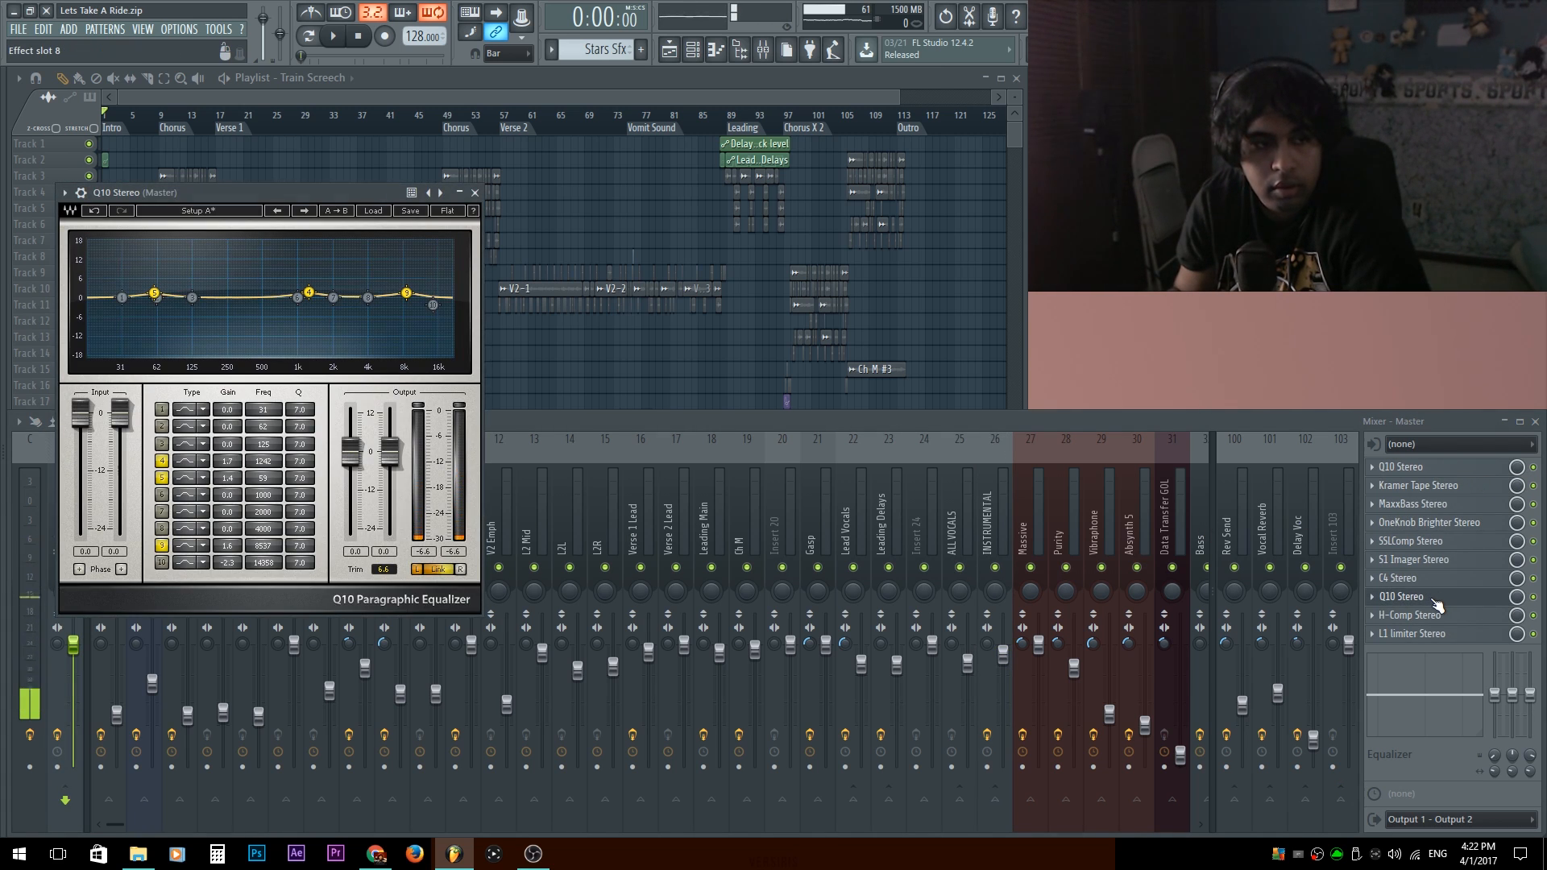
left_click(1432, 600)
left_click(1431, 614)
left_click(1430, 615)
left_click(1418, 634)
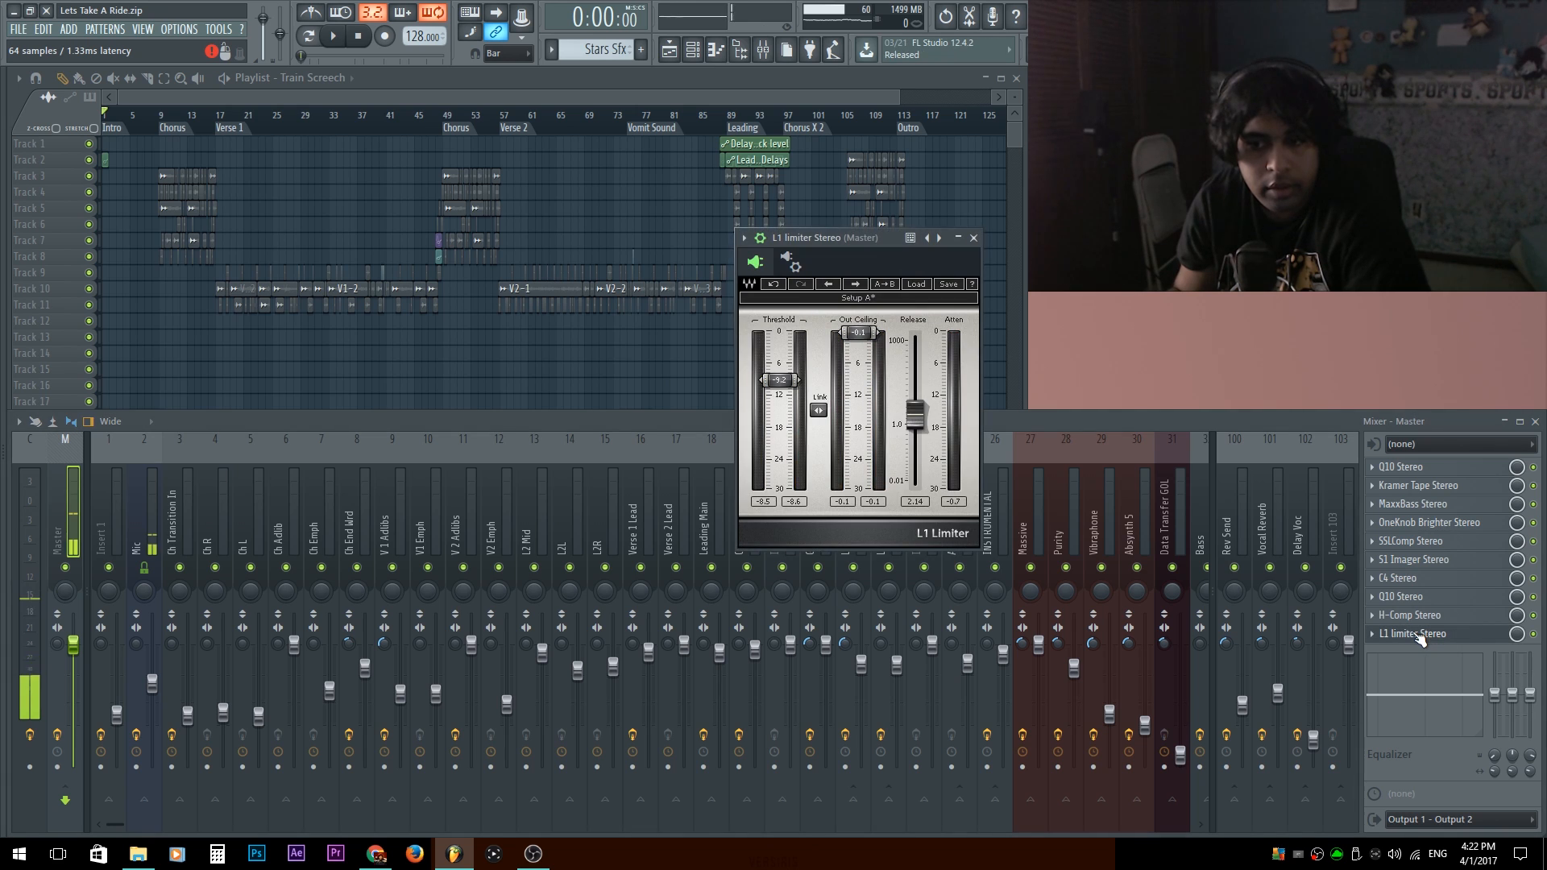
Play the song from the start of Verse 1 and check the Master track's L1 limiter levels.
left_click(1029, 430)
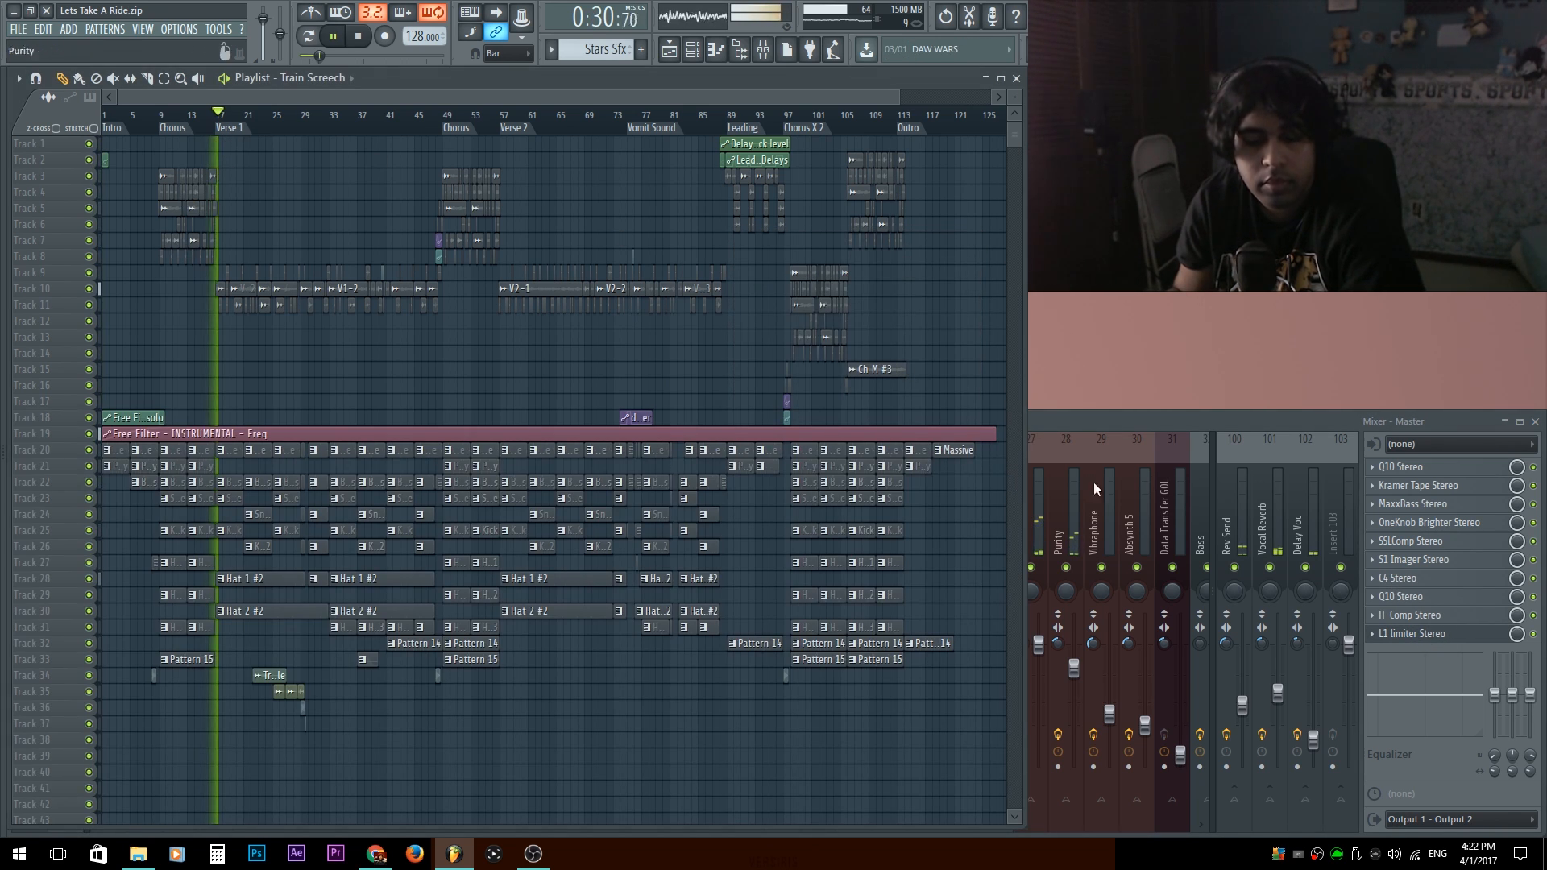
left_click(1435, 642)
left_click(1442, 638)
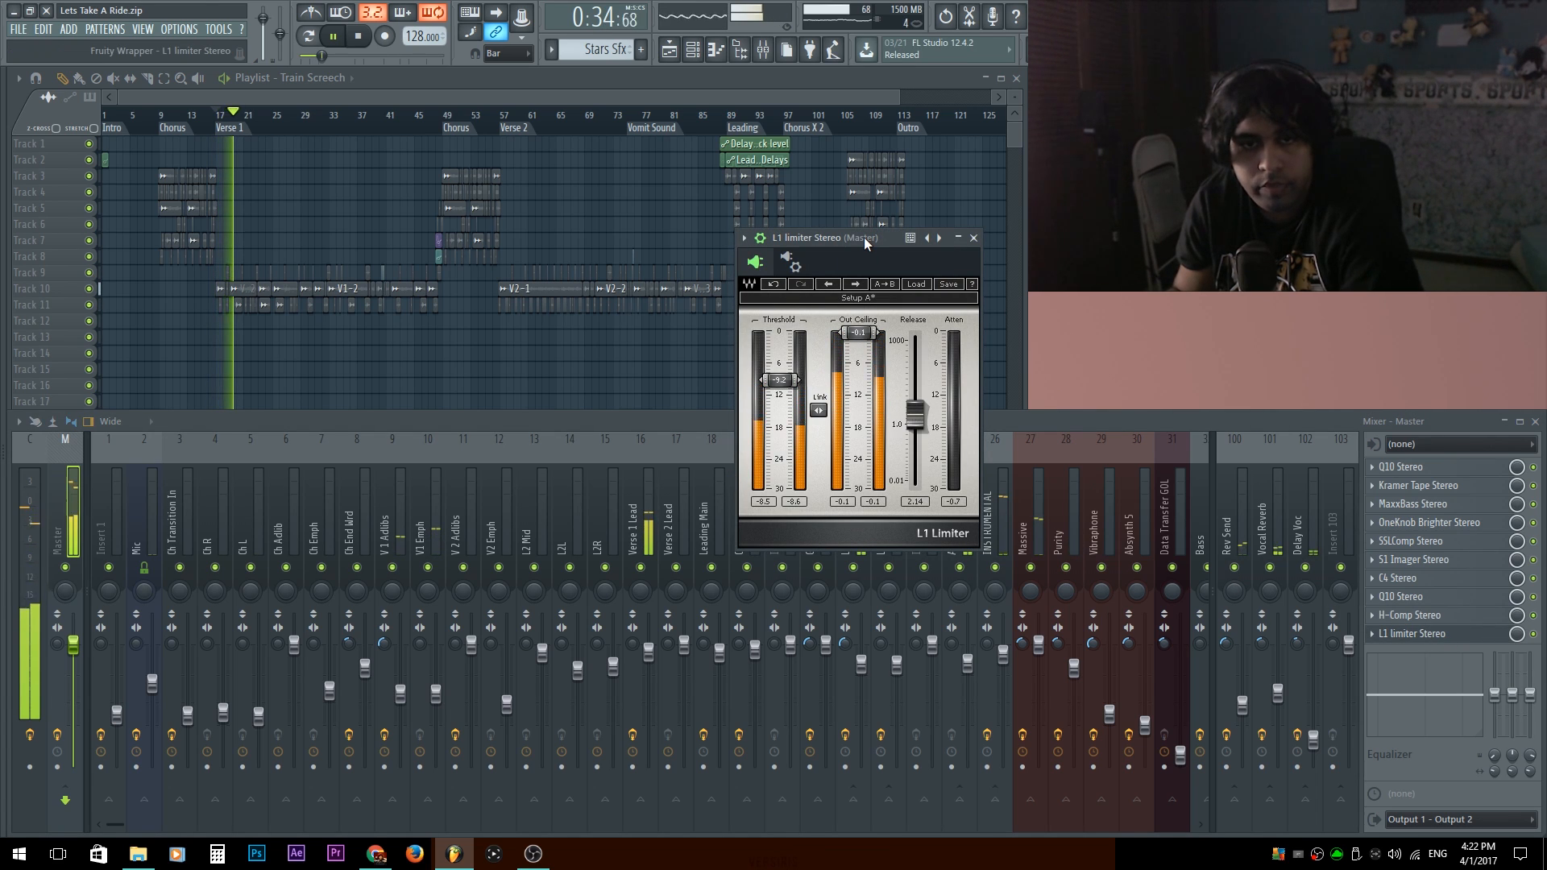
key("space")
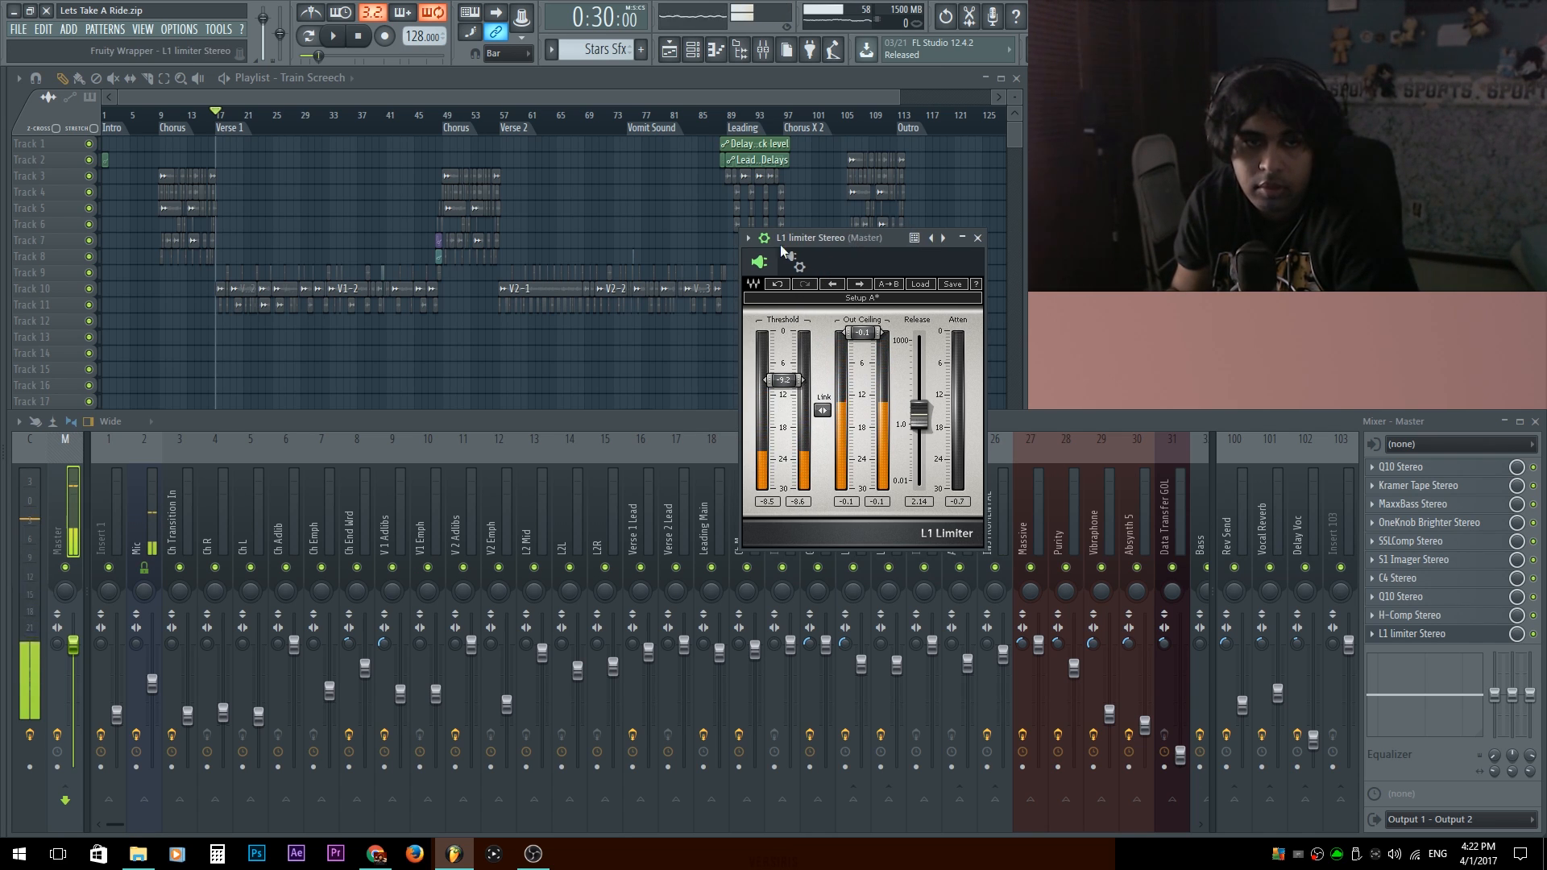
Place the L1 limiter window beside the Playlist and play the song from just before the second Chorus.
left_click_drag(796, 236, 1079, 341)
key("space")
left_click(312, 117)
left_click(428, 117)
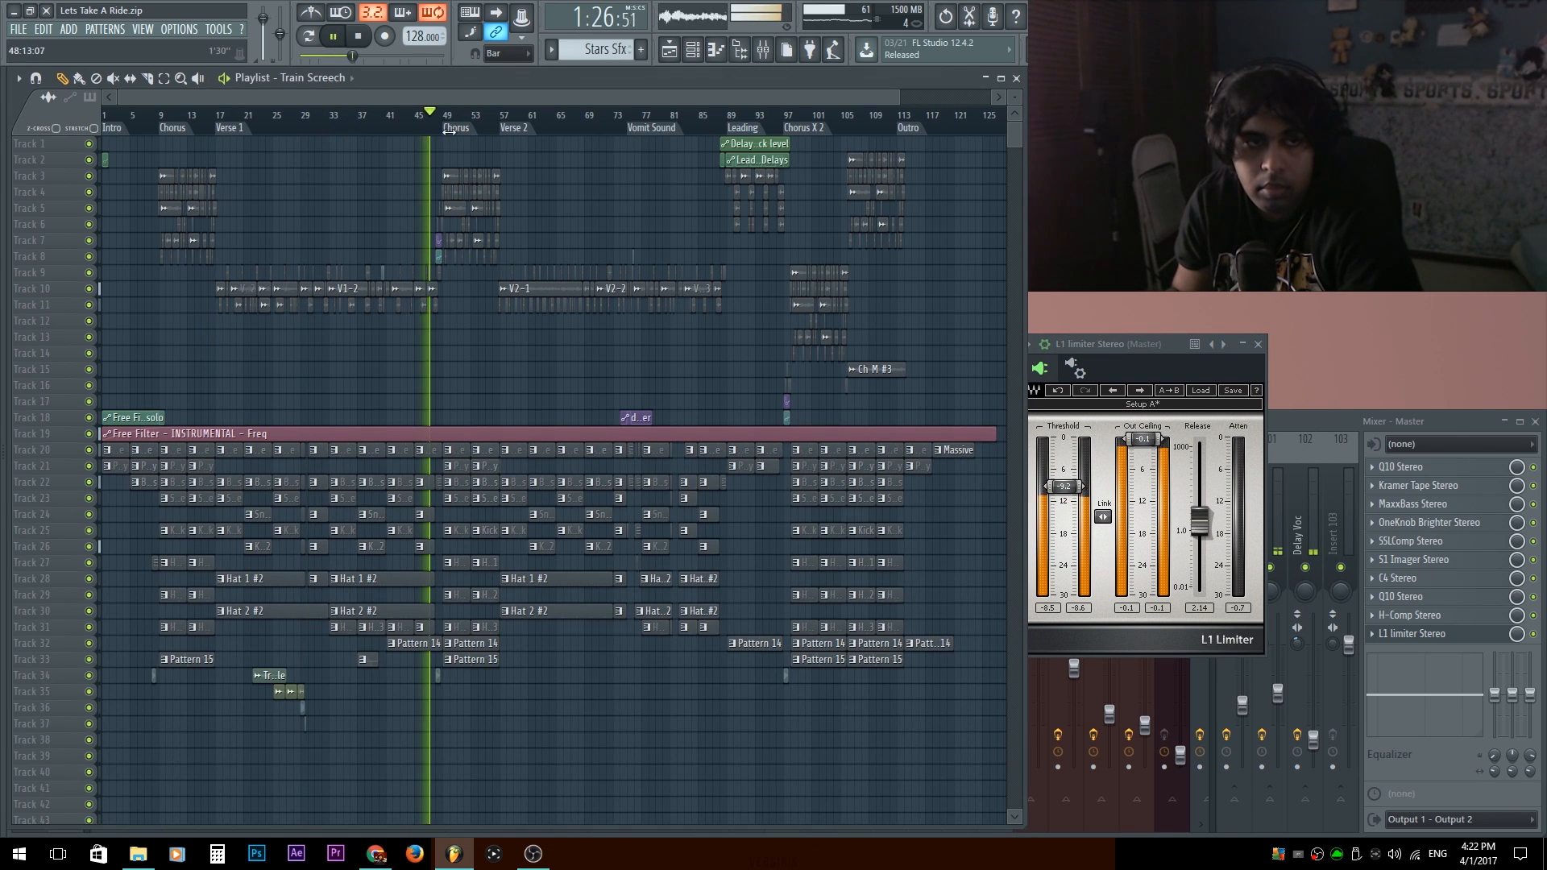
Try the L1 limiter's threshold at -7.5 dB while the second Chorus plays and return it to -9.2 dB.
left_click(1068, 488)
left_click_drag(1064, 486, 1070, 481)
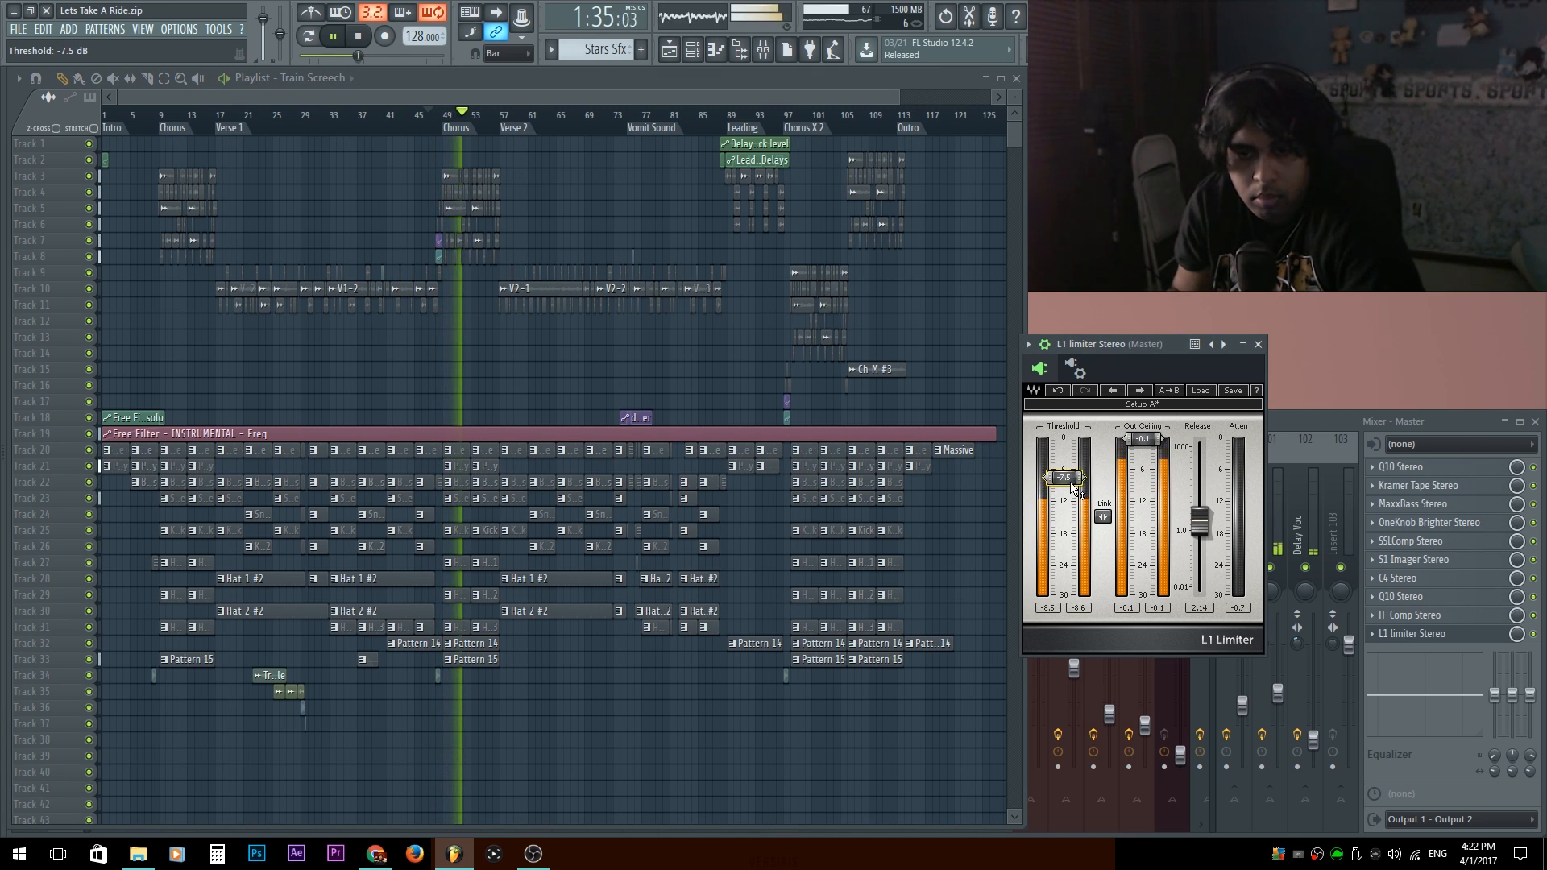
left_click_drag(1063, 478, 1063, 486)
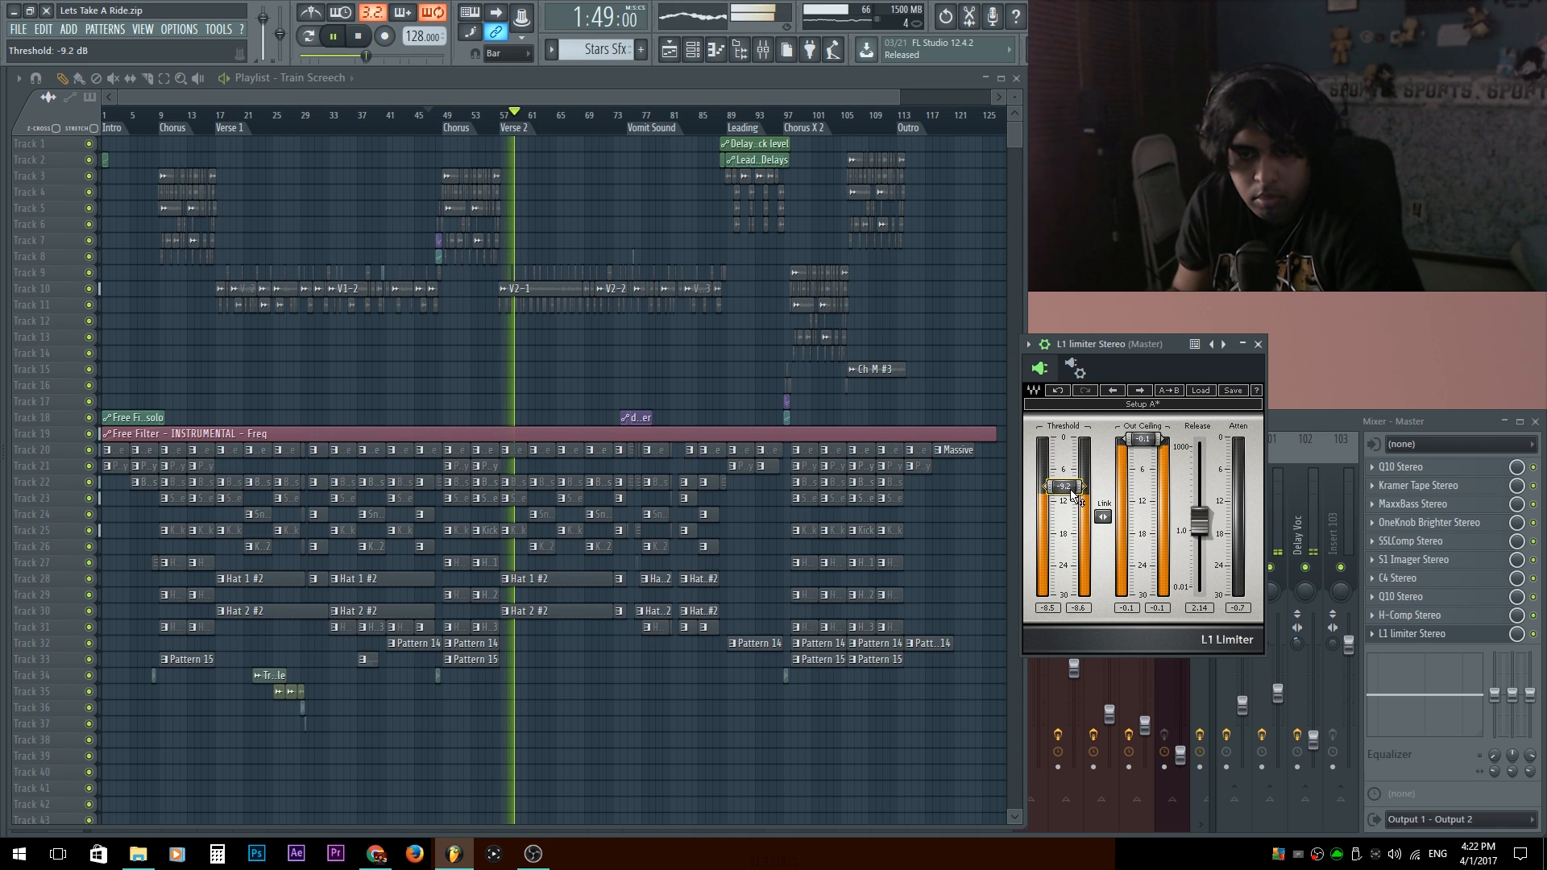
key("space")
left_click_drag(1064, 488, 1064, 486)
key("space")
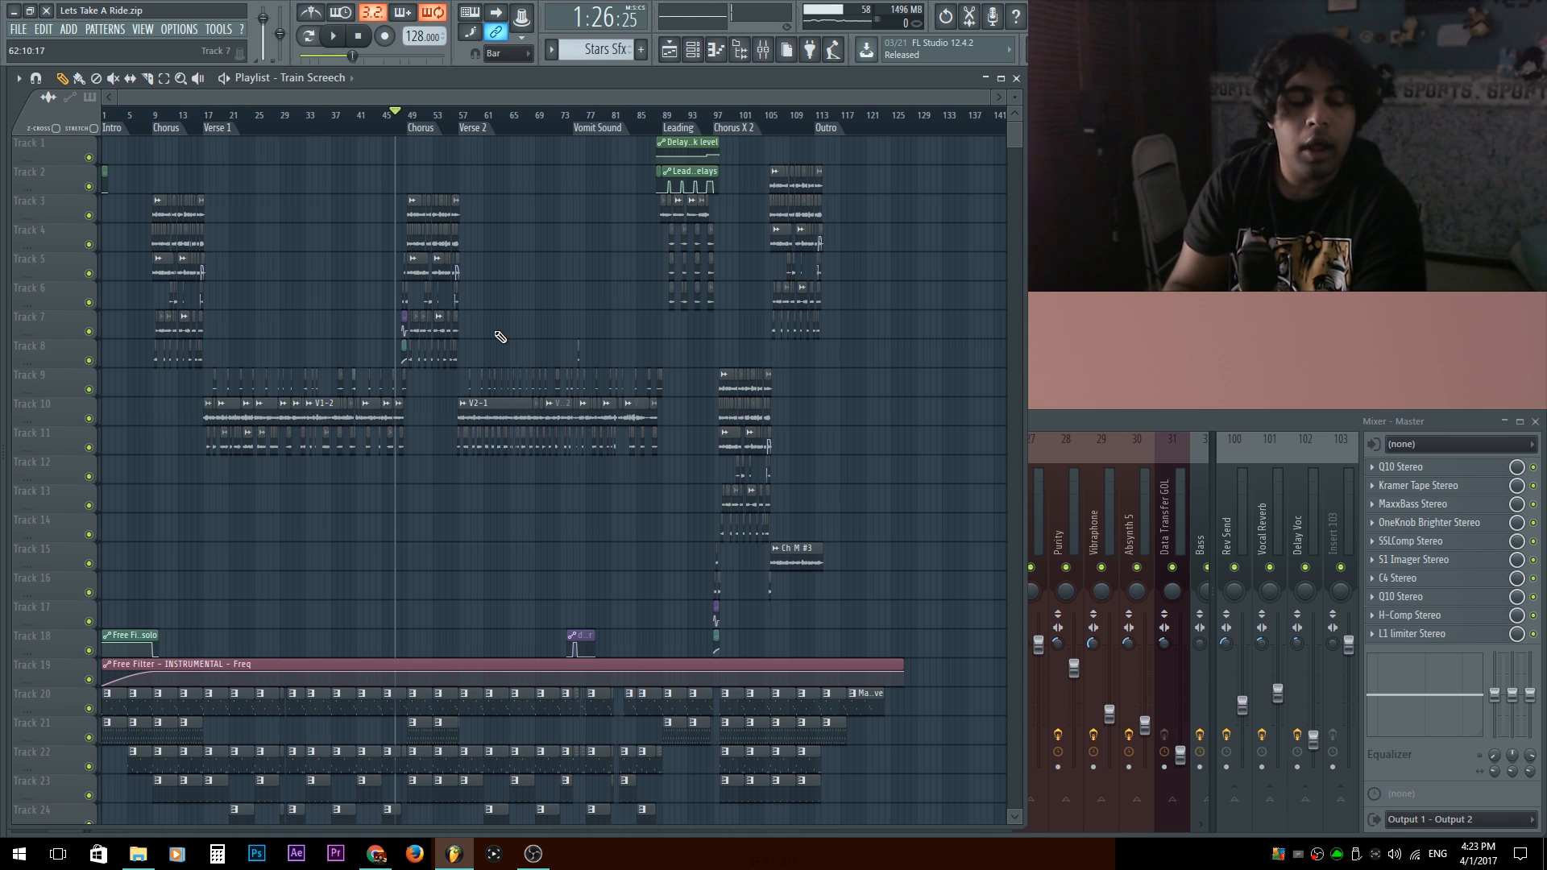
scroll(398, 250, "down", 5)
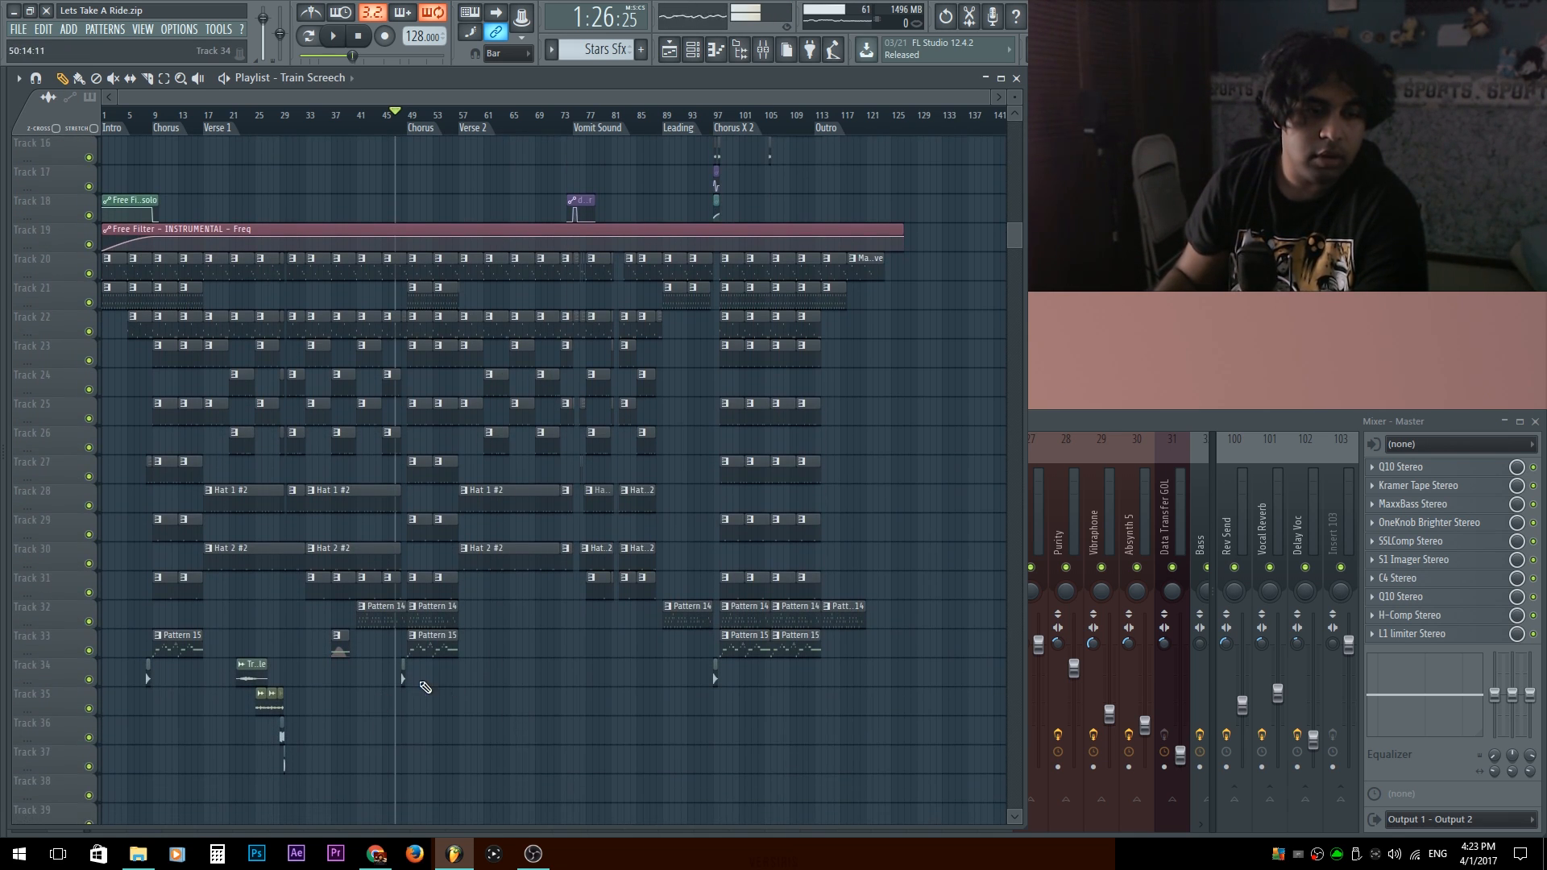
scroll(344, 709, "up", 2)
scroll(343, 662, "up", 4)
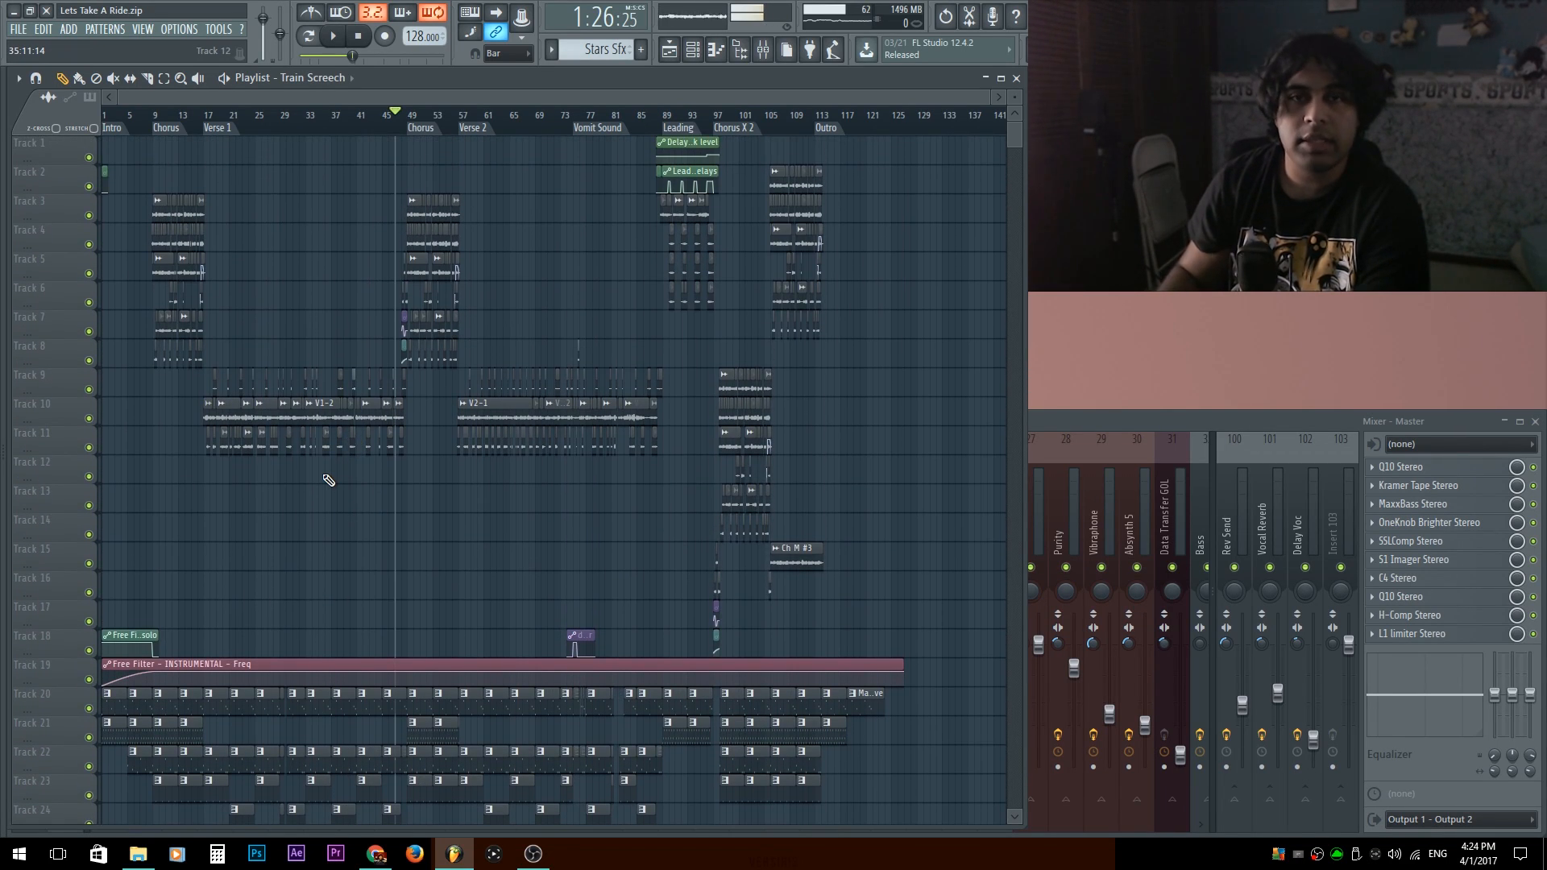